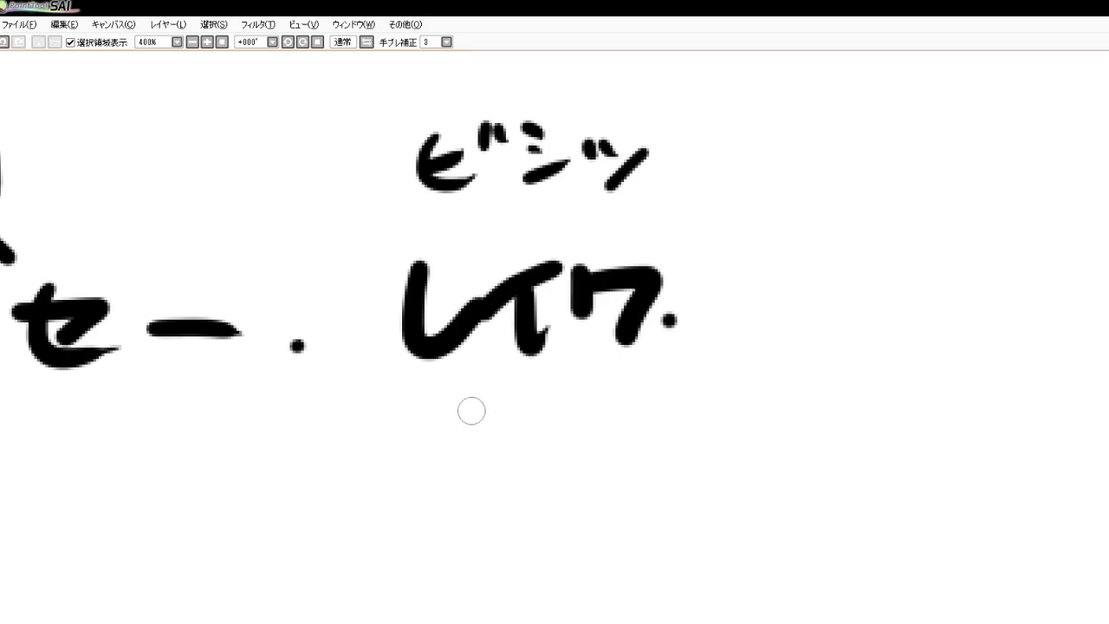
# On an empty area of the canvas, rough out a round head with overlapping curved strokes and first jaw lines
pyautogui.scroll(-5, 448, 373)
pyautogui.scroll(-2, 482, 406)
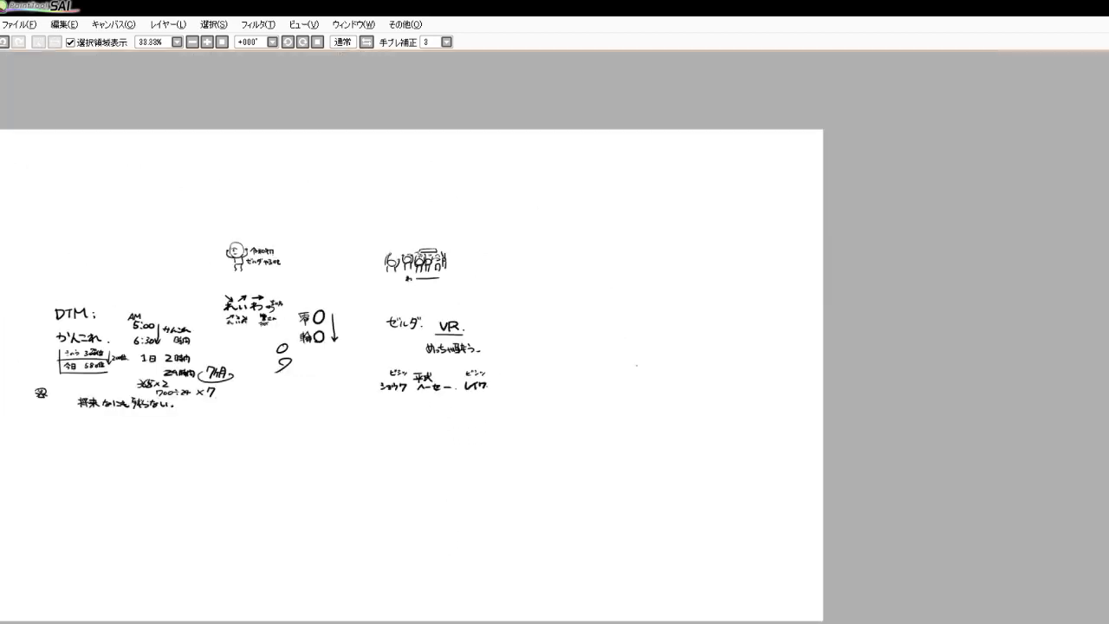
pyautogui.scroll(6, 607, 373)
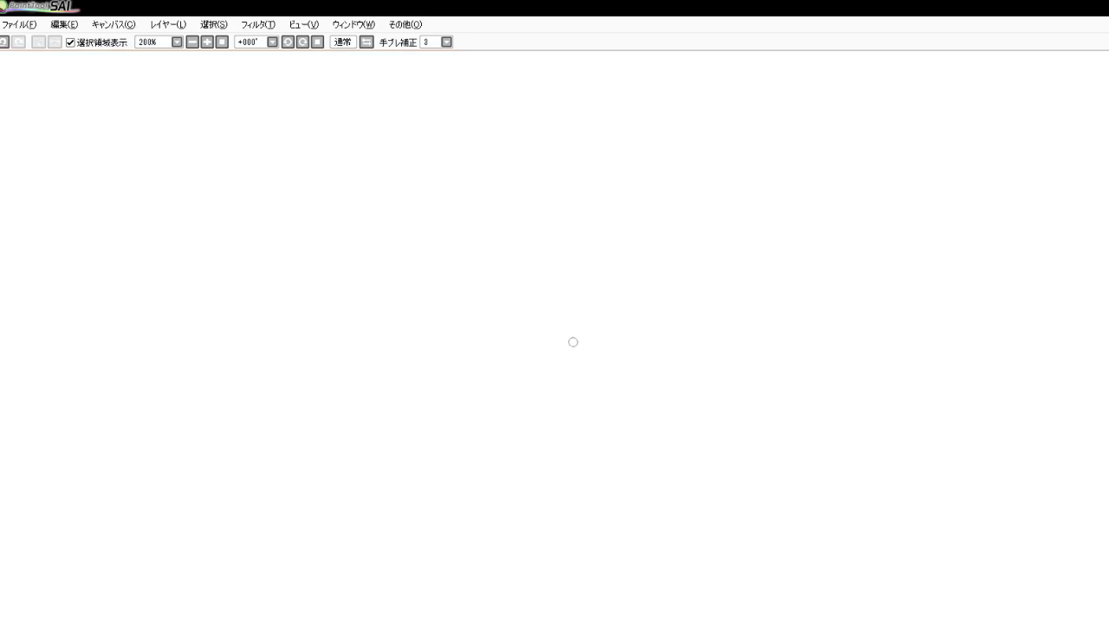
pyautogui.scroll(-9, 556, 340)
pyautogui.scroll(5, 464, 343)
pyautogui.scroll(3, 463, 342)
pyautogui.moveTo(335, 234)
pyautogui.mouseDown()
pyautogui.moveTo(421, 187)
pyautogui.moveTo(468, 266)
pyautogui.mouseUp()
pyautogui.moveTo(354, 193); pyautogui.dragTo(499, 251)
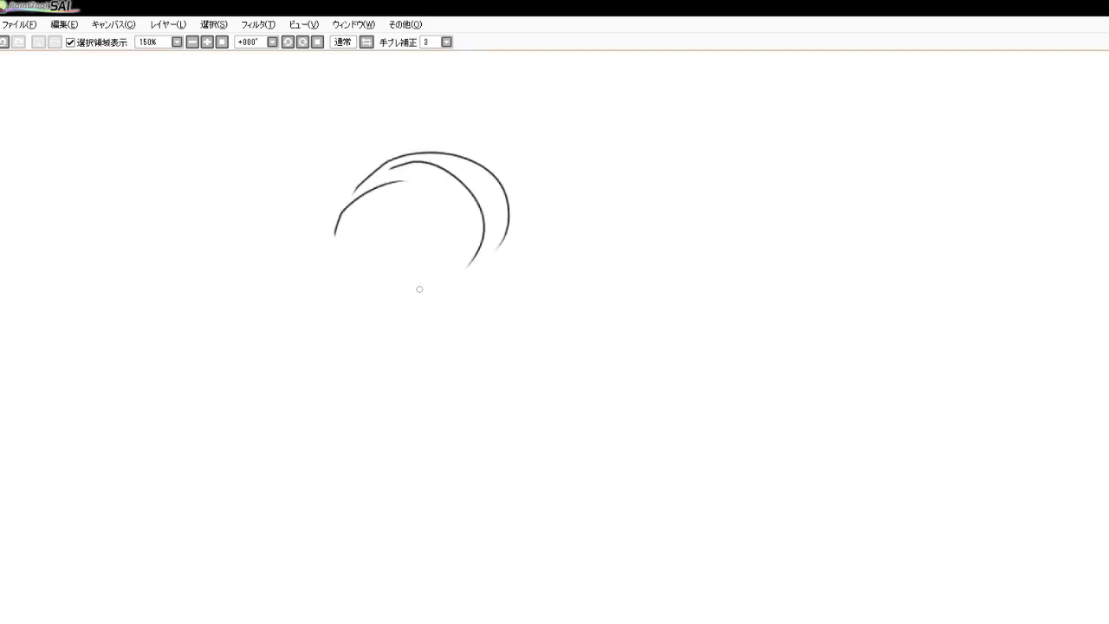
pyautogui.moveTo(297, 309); pyautogui.dragTo(390, 373)
pyautogui.moveTo(505, 305); pyautogui.dragTo(425, 396)
# Add both side contours of the head and several near-vertical guidelines through the middle of the face
pyautogui.moveTo(360, 235); pyautogui.dragTo(400, 383)
pyautogui.moveTo(373, 202)
pyautogui.mouseDown()
pyautogui.moveTo(405, 162)
pyautogui.moveTo(508, 260)
pyautogui.moveTo(444, 345)
pyautogui.mouseUp()
pyautogui.moveTo(419, 209); pyautogui.dragTo(397, 379)
pyautogui.moveTo(374, 217)
pyautogui.mouseDown()
pyautogui.moveTo(537, 301)
pyautogui.moveTo(548, 319)
pyautogui.mouseUp()
pyautogui.moveTo(453, 211); pyautogui.dragTo(424, 362)
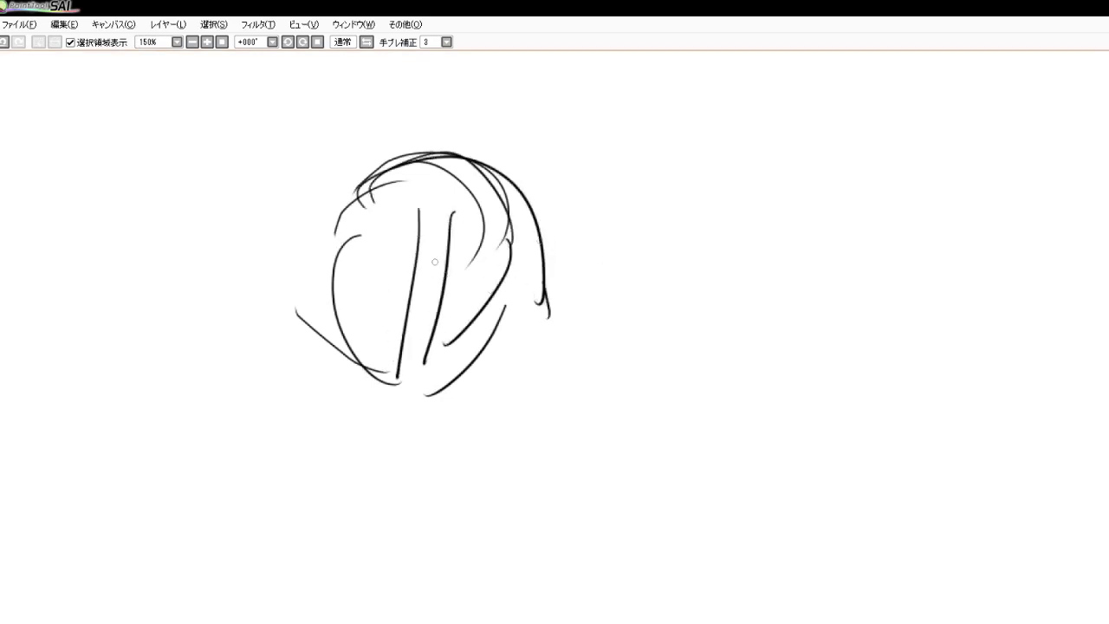
pyautogui.moveTo(443, 236); pyautogui.dragTo(447, 409)
pyautogui.moveTo(439, 275); pyautogui.dragTo(435, 416)
# Sketch the lower jaw and chin, closing the face outline beneath the vertical guidelines
pyautogui.moveTo(357, 373); pyautogui.dragTo(485, 411)
pyautogui.moveTo(536, 341)
pyautogui.mouseDown()
pyautogui.moveTo(534, 362)
pyautogui.moveTo(460, 422)
pyautogui.mouseUp()
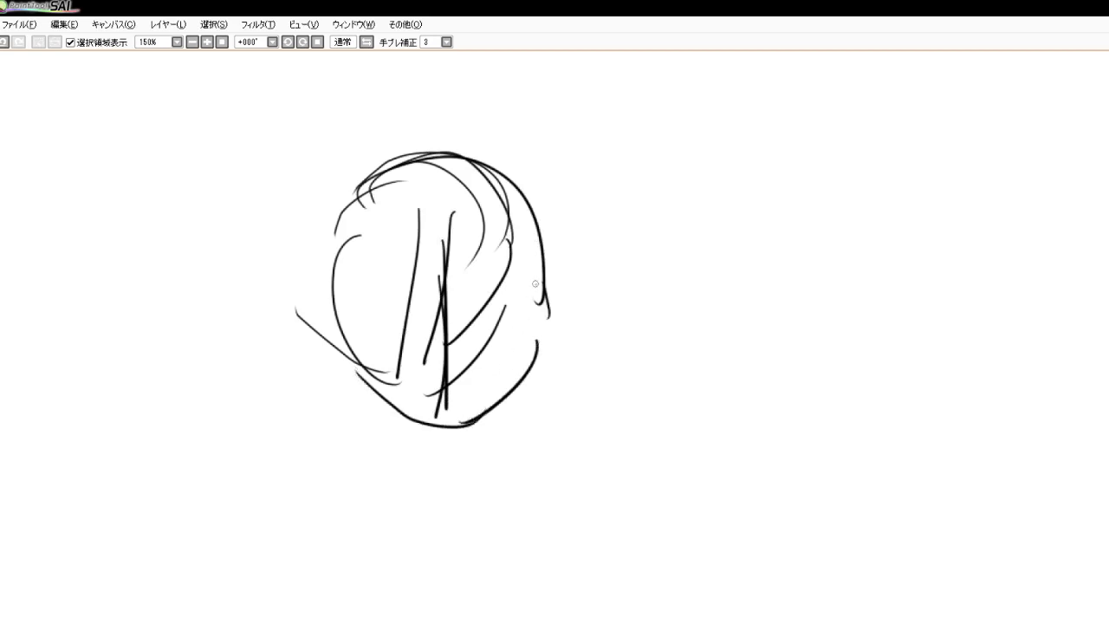
pyautogui.moveTo(537, 285); pyautogui.dragTo(456, 414)
# Draw the eye line across the face and block in both glaring eyes with dark strokes
pyautogui.moveTo(360, 309)
pyautogui.mouseDown()
pyautogui.moveTo(395, 327)
pyautogui.moveTo(460, 324)
pyautogui.moveTo(539, 289)
pyautogui.mouseUp()
pyautogui.moveTo(361, 290)
pyautogui.mouseDown()
pyautogui.moveTo(385, 316)
pyautogui.moveTo(418, 318)
pyautogui.moveTo(504, 311)
pyautogui.moveTo(530, 290)
pyautogui.moveTo(470, 327)
pyautogui.moveTo(483, 314)
pyautogui.moveTo(519, 316)
pyautogui.moveTo(496, 335)
pyautogui.mouseUp()
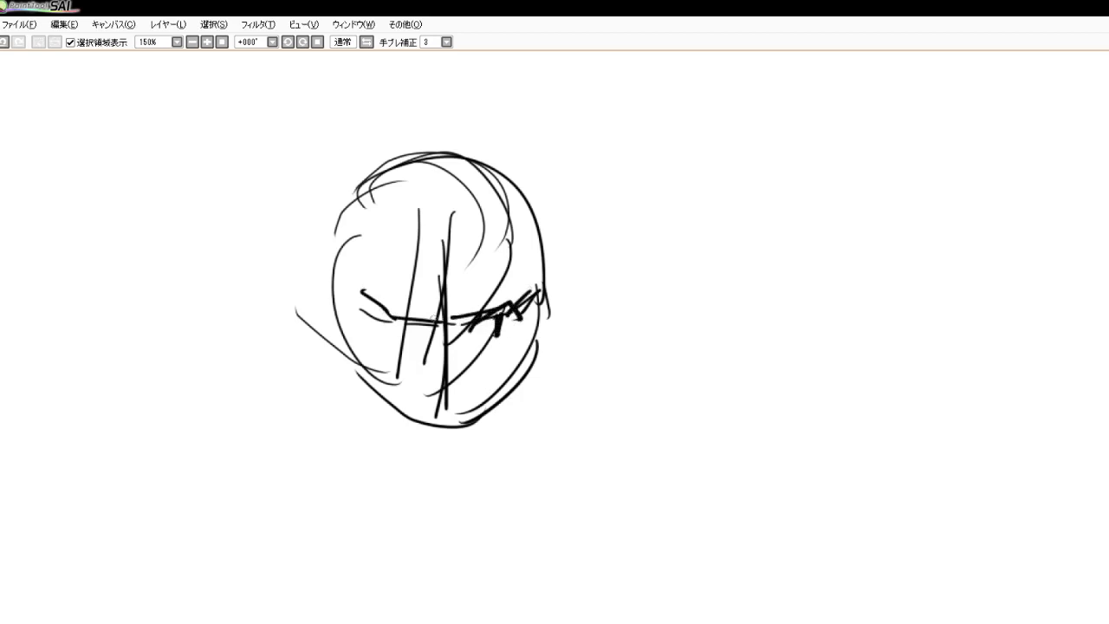
pyautogui.moveTo(378, 328)
pyautogui.mouseDown()
pyautogui.moveTo(419, 323)
pyautogui.moveTo(402, 334)
pyautogui.moveTo(406, 346)
pyautogui.mouseUp()
# Erase the vertical and horizontal guidelines from the forehead and the middle of the face
pyautogui.moveTo(443, 215); pyautogui.dragTo(444, 334)
pyautogui.moveTo(446, 267)
pyautogui.mouseDown()
pyautogui.moveTo(447, 377)
pyautogui.moveTo(444, 359)
pyautogui.moveTo(493, 282)
pyautogui.moveTo(437, 304)
pyautogui.moveTo(442, 384)
pyautogui.moveTo(441, 336)
pyautogui.moveTo(433, 371)
pyautogui.moveTo(421, 369)
pyautogui.moveTo(454, 381)
pyautogui.mouseUp()
pyautogui.moveTo(512, 263)
pyautogui.mouseDown()
pyautogui.moveTo(441, 235)
pyautogui.moveTo(442, 279)
pyautogui.moveTo(432, 279)
pyautogui.moveTo(417, 214)
pyautogui.moveTo(409, 313)
pyautogui.mouseUp()
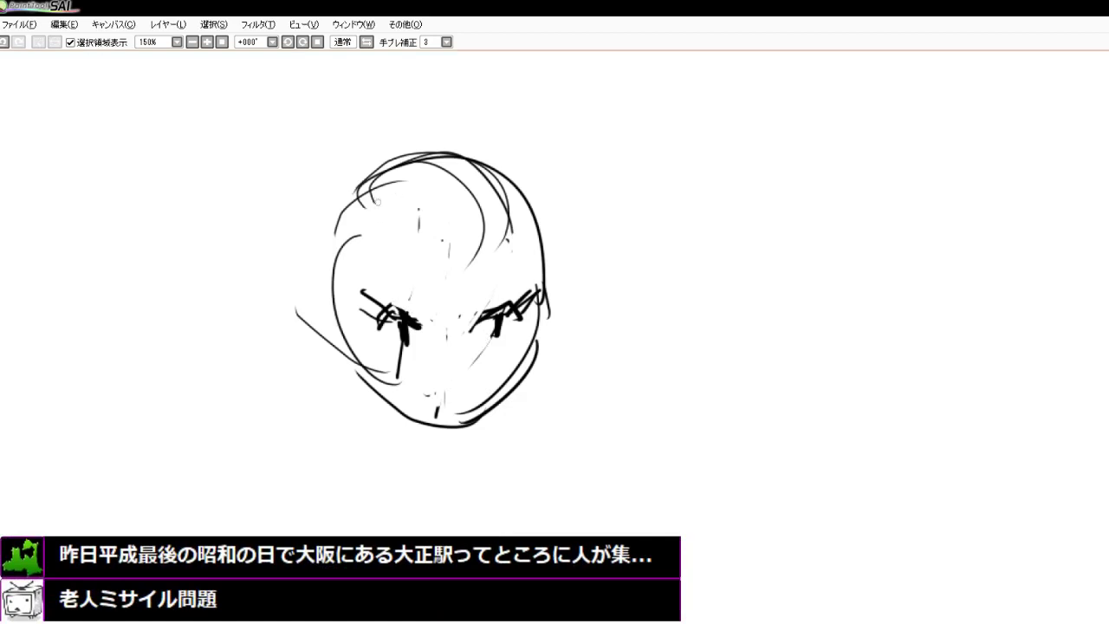
# Sketch the hairline parting strokes on the forehead and the nose bridge between the eyes
pyautogui.moveTo(416, 221)
pyautogui.mouseDown()
pyautogui.moveTo(441, 187)
pyautogui.moveTo(457, 194)
pyautogui.moveTo(447, 199)
pyautogui.moveTo(482, 271)
pyautogui.mouseUp()
pyautogui.moveTo(462, 192); pyautogui.dragTo(498, 294)
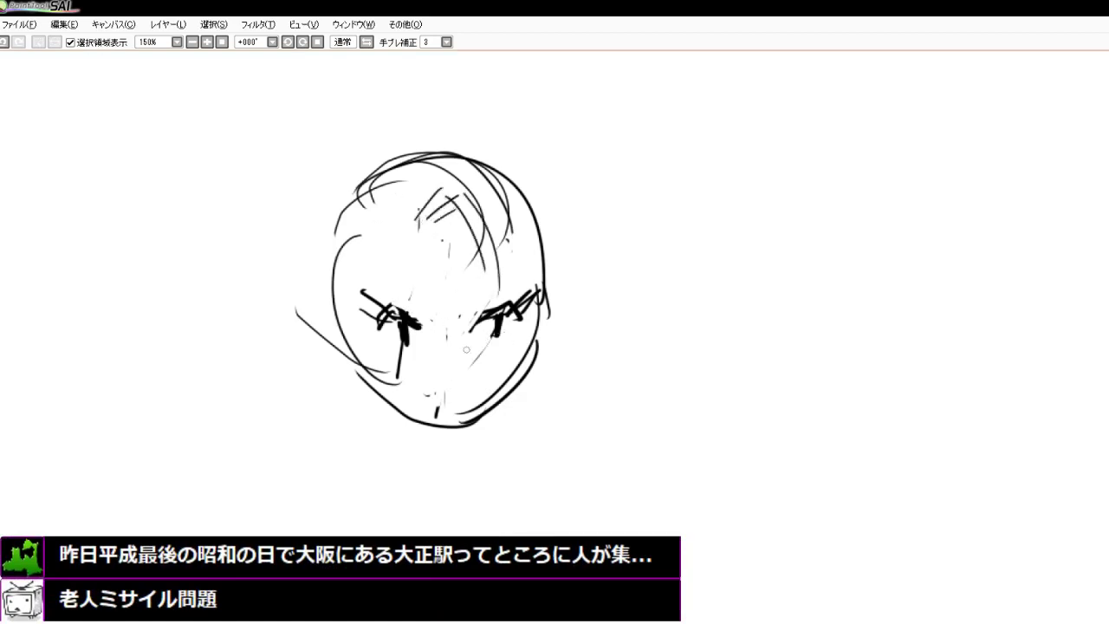
pyautogui.moveTo(425, 312)
pyautogui.mouseDown()
pyautogui.moveTo(441, 330)
pyautogui.moveTo(439, 375)
pyautogui.mouseUp()
# Reinforce the cheek and jaw contours down to a pointed chin and add a short frowning mouth
pyautogui.moveTo(359, 217); pyautogui.dragTo(339, 287)
pyautogui.moveTo(343, 238)
pyautogui.mouseDown()
pyautogui.moveTo(345, 292)
pyautogui.moveTo(333, 271)
pyautogui.moveTo(345, 293)
pyautogui.moveTo(335, 322)
pyautogui.moveTo(361, 367)
pyautogui.mouseUp()
pyautogui.moveTo(335, 321)
pyautogui.mouseDown()
pyautogui.moveTo(367, 393)
pyautogui.moveTo(433, 432)
pyautogui.mouseUp()
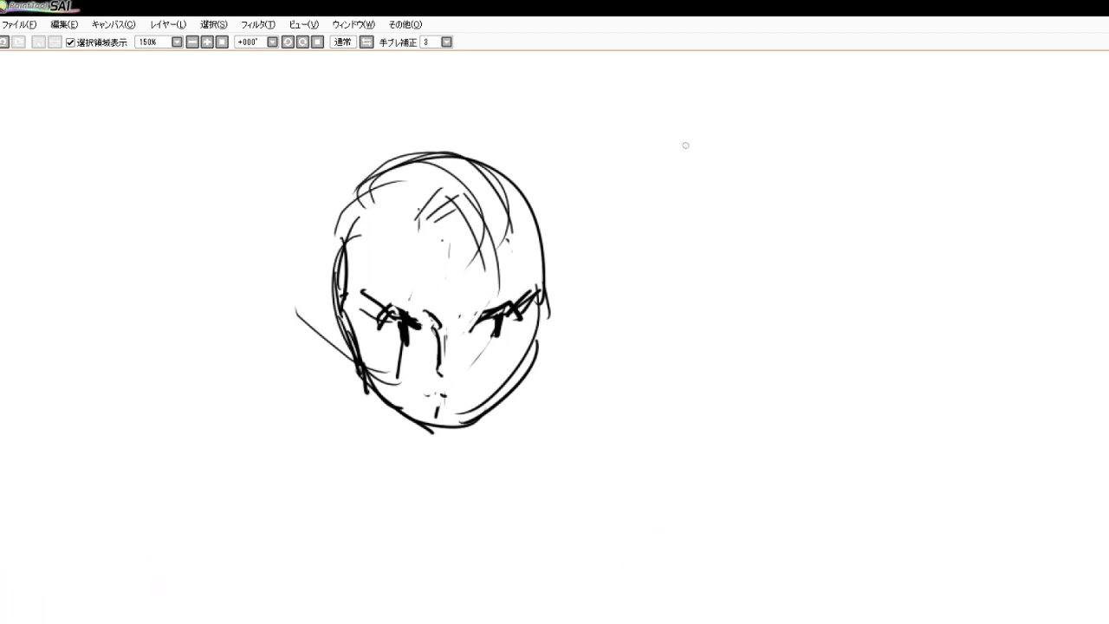
pyautogui.moveTo(543, 318); pyautogui.dragTo(521, 399)
pyautogui.moveTo(532, 355)
pyautogui.mouseDown()
pyautogui.moveTo(517, 409)
pyautogui.moveTo(478, 431)
pyautogui.mouseUp()
pyautogui.moveTo(520, 387)
pyautogui.mouseDown()
pyautogui.moveTo(456, 439)
pyautogui.moveTo(468, 440)
pyautogui.mouseUp()
pyautogui.moveTo(435, 392)
pyautogui.mouseDown()
pyautogui.moveTo(469, 399)
pyautogui.moveTo(440, 398)
pyautogui.mouseUp()
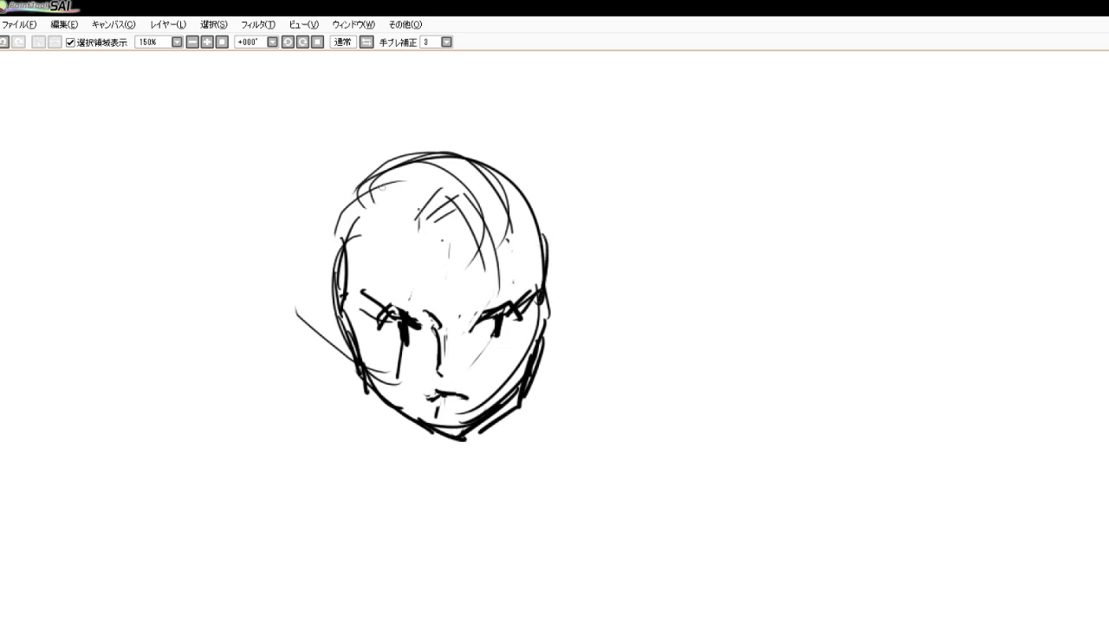
# Sketch the outer hair volume as larger arcs around the top and sides of the skull
pyautogui.moveTo(351, 196)
pyautogui.mouseDown()
pyautogui.moveTo(329, 250)
pyautogui.moveTo(407, 144)
pyautogui.mouseUp()
pyautogui.moveTo(357, 169); pyautogui.dragTo(491, 140)
pyautogui.moveTo(401, 132)
pyautogui.mouseDown()
pyautogui.moveTo(526, 180)
pyautogui.moveTo(553, 245)
pyautogui.mouseUp()
pyautogui.moveTo(534, 189); pyautogui.dragTo(546, 278)
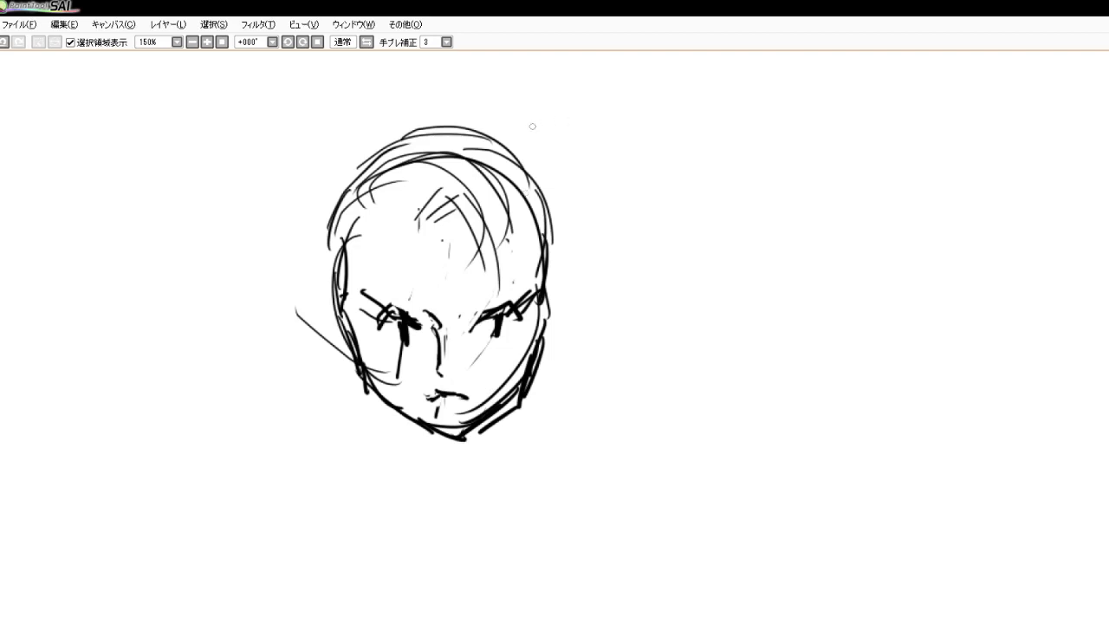
# Draw long hair strands sweeping outward and down from the parting on the left side of the head
pyautogui.moveTo(386, 201)
pyautogui.mouseDown()
pyautogui.moveTo(396, 219)
pyautogui.moveTo(323, 264)
pyautogui.moveTo(279, 338)
pyautogui.mouseUp()
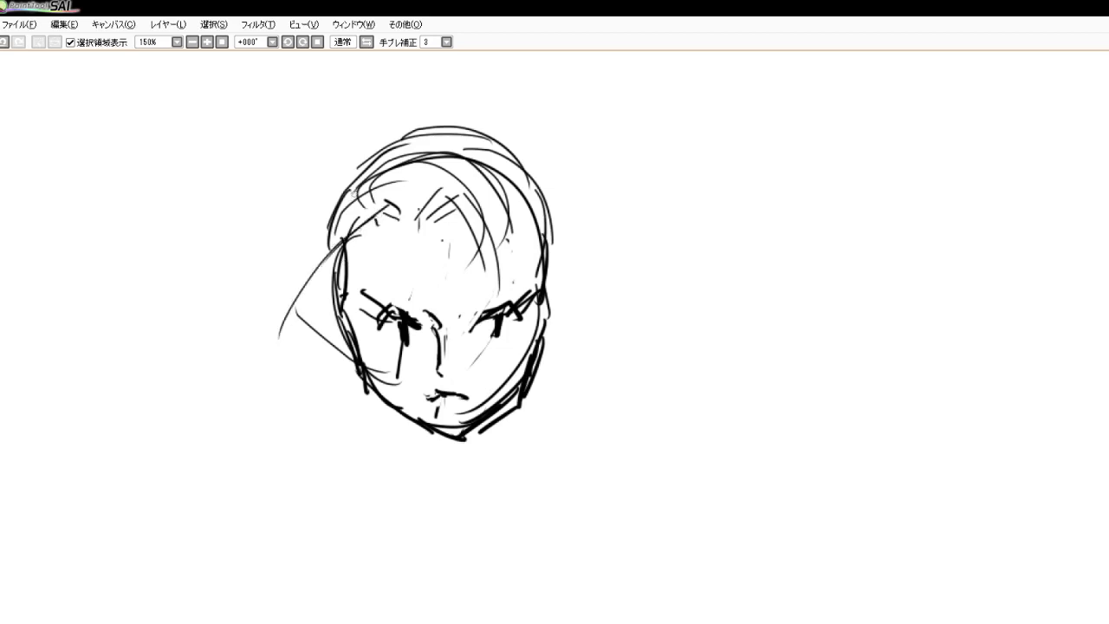
pyautogui.moveTo(357, 179); pyautogui.dragTo(258, 265)
pyautogui.moveTo(336, 196)
pyautogui.mouseDown()
pyautogui.moveTo(310, 210)
pyautogui.moveTo(244, 326)
pyautogui.mouseUp()
pyautogui.moveTo(348, 202); pyautogui.dragTo(239, 328)
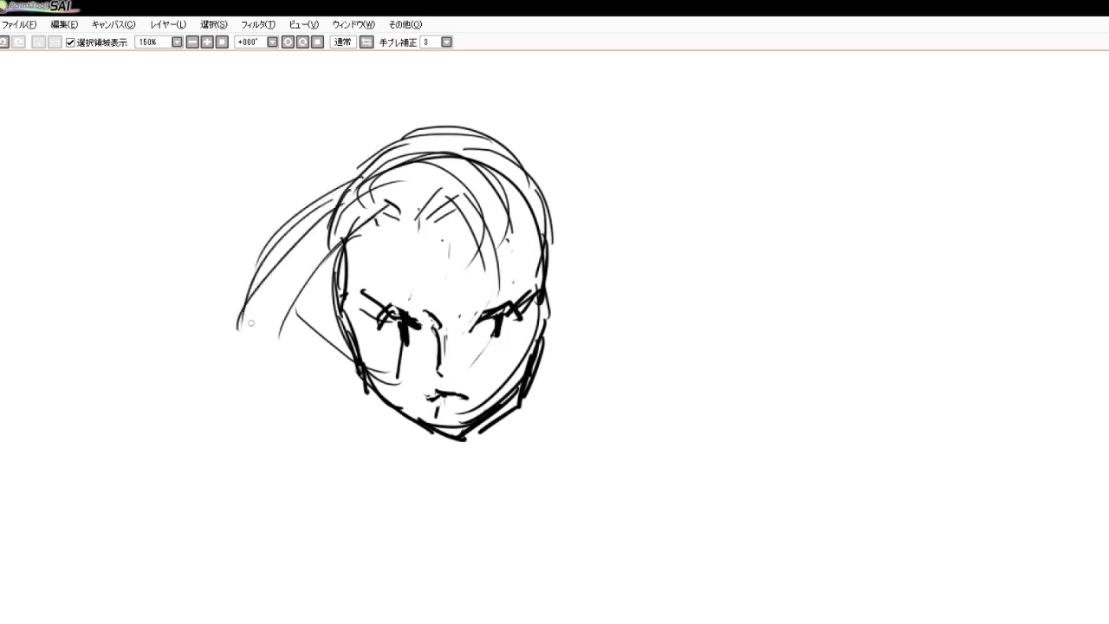
pyautogui.moveTo(330, 219); pyautogui.dragTo(247, 355)
pyautogui.moveTo(294, 263); pyautogui.dragTo(259, 378)
pyautogui.moveTo(303, 295)
pyautogui.mouseDown()
pyautogui.moveTo(257, 381)
pyautogui.moveTo(379, 214)
pyautogui.mouseUp()
pyautogui.moveTo(339, 254)
pyautogui.mouseDown()
pyautogui.moveTo(411, 201)
pyautogui.moveTo(456, 271)
pyautogui.mouseUp()
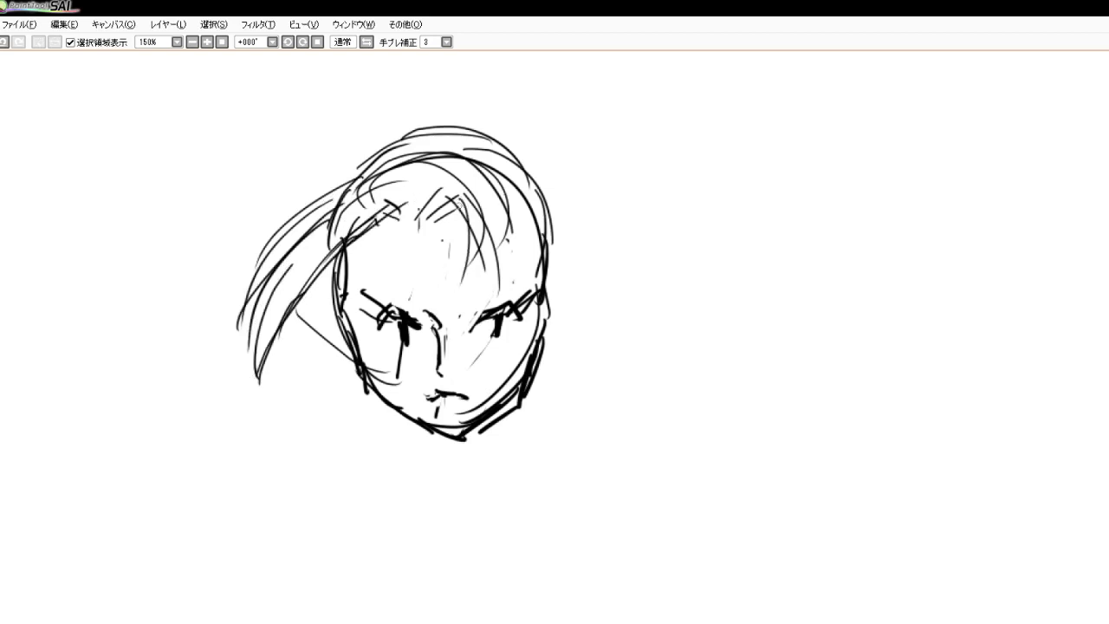
# Draw a long forelock curving from the parting diagonally across the nose toward the left cheek
pyautogui.moveTo(461, 205); pyautogui.dragTo(444, 312)
pyautogui.moveTo(459, 243); pyautogui.dragTo(404, 376)
pyautogui.moveTo(482, 247)
pyautogui.mouseDown()
pyautogui.moveTo(443, 330)
pyautogui.moveTo(405, 374)
pyautogui.mouseUp()
pyautogui.moveTo(495, 236); pyautogui.dragTo(401, 383)
pyautogui.moveTo(447, 168); pyautogui.dragTo(473, 305)
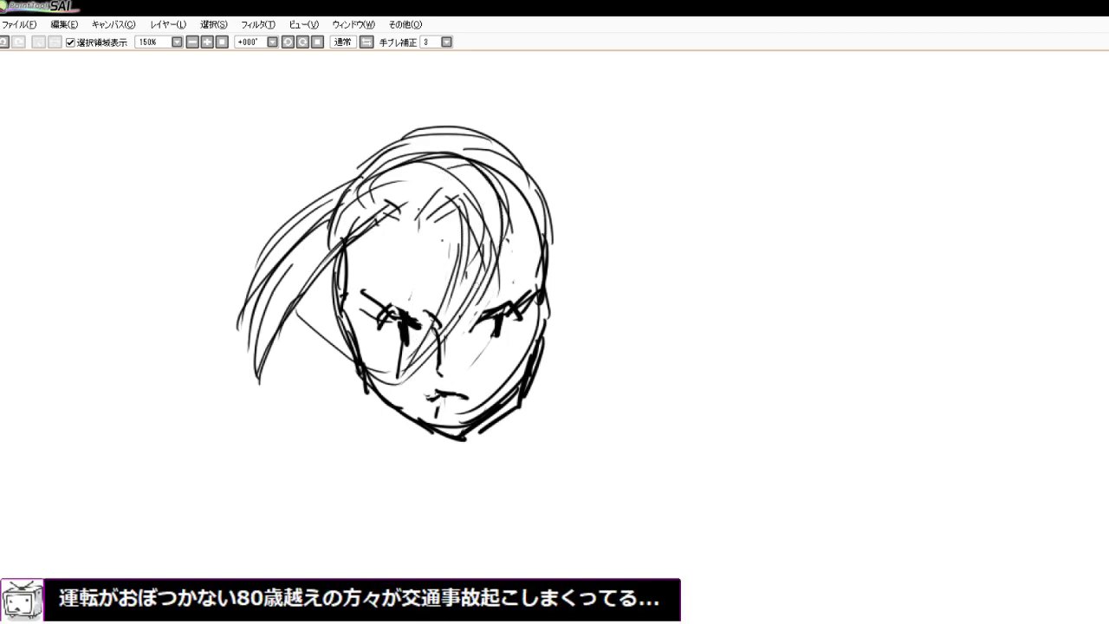
pyautogui.moveTo(480, 208)
pyautogui.mouseDown()
pyautogui.moveTo(492, 259)
pyautogui.moveTo(454, 349)
pyautogui.moveTo(369, 421)
pyautogui.mouseUp()
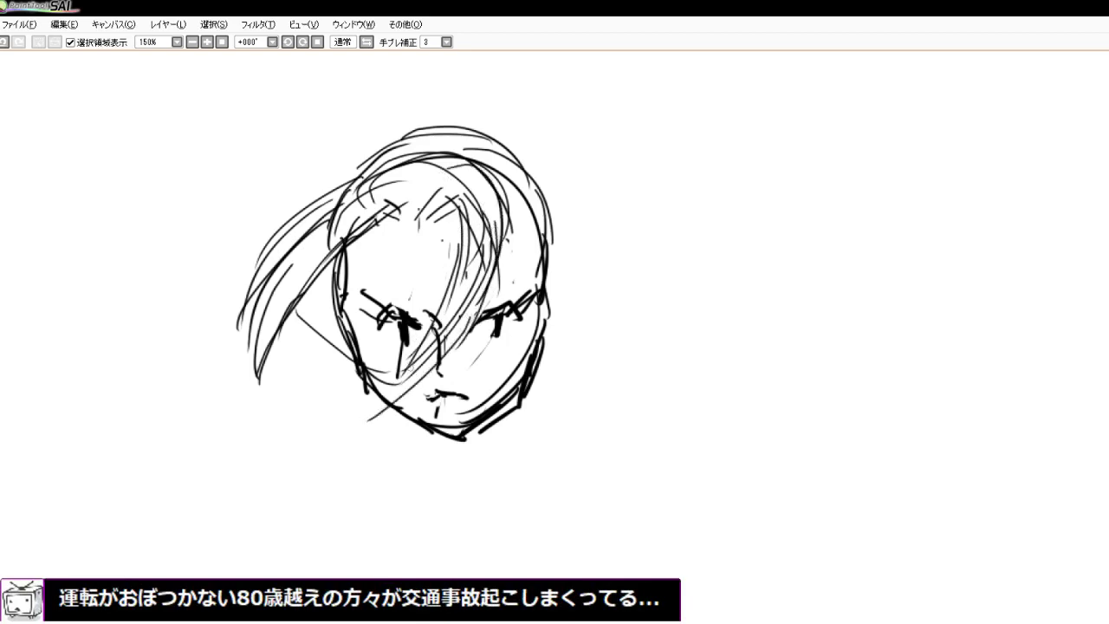
pyautogui.moveTo(413, 365)
pyautogui.mouseDown()
pyautogui.moveTo(370, 425)
pyautogui.moveTo(437, 363)
pyautogui.mouseUp()
pyautogui.moveTo(508, 224)
pyautogui.mouseDown()
pyautogui.moveTo(489, 296)
pyautogui.moveTo(414, 377)
pyautogui.mouseUp()
pyautogui.moveTo(445, 331)
pyautogui.mouseDown()
pyautogui.moveTo(407, 376)
pyautogui.moveTo(431, 332)
pyautogui.moveTo(383, 371)
pyautogui.moveTo(397, 368)
pyautogui.mouseUp()
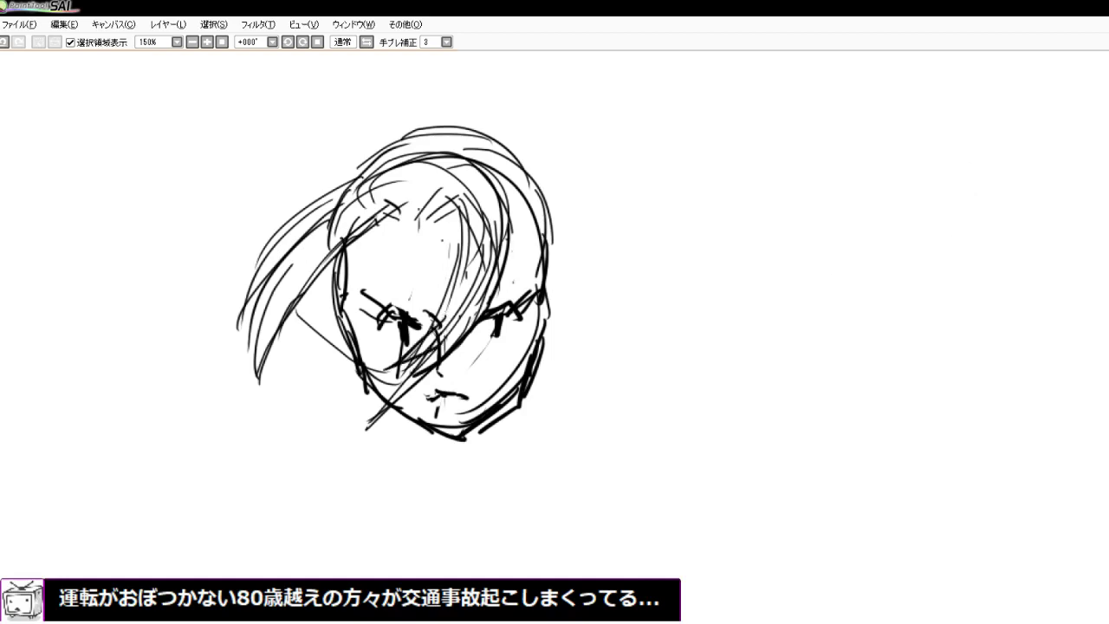
# Erase the forelock tip beyond the jaw, the stray line beside the cheek and the excess jaw strokes
pyautogui.moveTo(400, 384)
pyautogui.mouseDown()
pyautogui.moveTo(412, 392)
pyautogui.moveTo(370, 427)
pyautogui.mouseUp()
pyautogui.moveTo(312, 330); pyautogui.dragTo(346, 359)
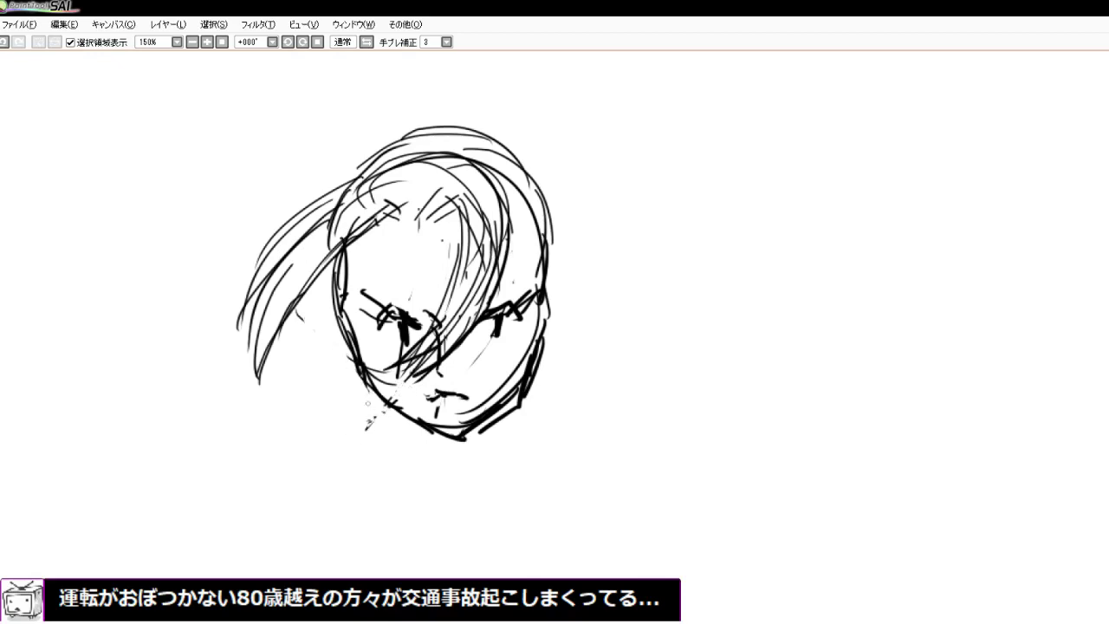
pyautogui.moveTo(480, 394)
pyautogui.mouseDown()
pyautogui.moveTo(495, 392)
pyautogui.moveTo(467, 413)
pyautogui.moveTo(483, 411)
pyautogui.moveTo(547, 325)
pyautogui.moveTo(518, 409)
pyautogui.moveTo(476, 430)
pyautogui.mouseUp()
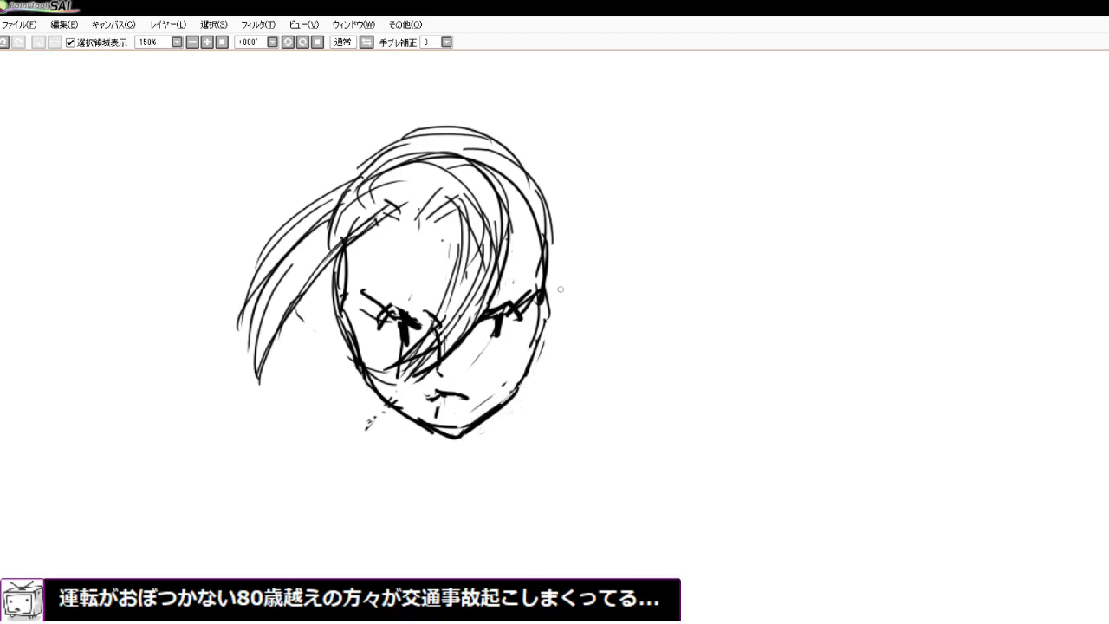
# Draw an ear on each side of the head with short sideburn strokes above them
pyautogui.moveTo(542, 308)
pyautogui.mouseDown()
pyautogui.moveTo(568, 287)
pyautogui.moveTo(573, 319)
pyautogui.moveTo(530, 357)
pyautogui.moveTo(542, 331)
pyautogui.mouseUp()
pyautogui.moveTo(344, 312)
pyautogui.mouseDown()
pyautogui.moveTo(321, 294)
pyautogui.moveTo(332, 339)
pyautogui.moveTo(352, 357)
pyautogui.moveTo(334, 336)
pyautogui.mouseUp()
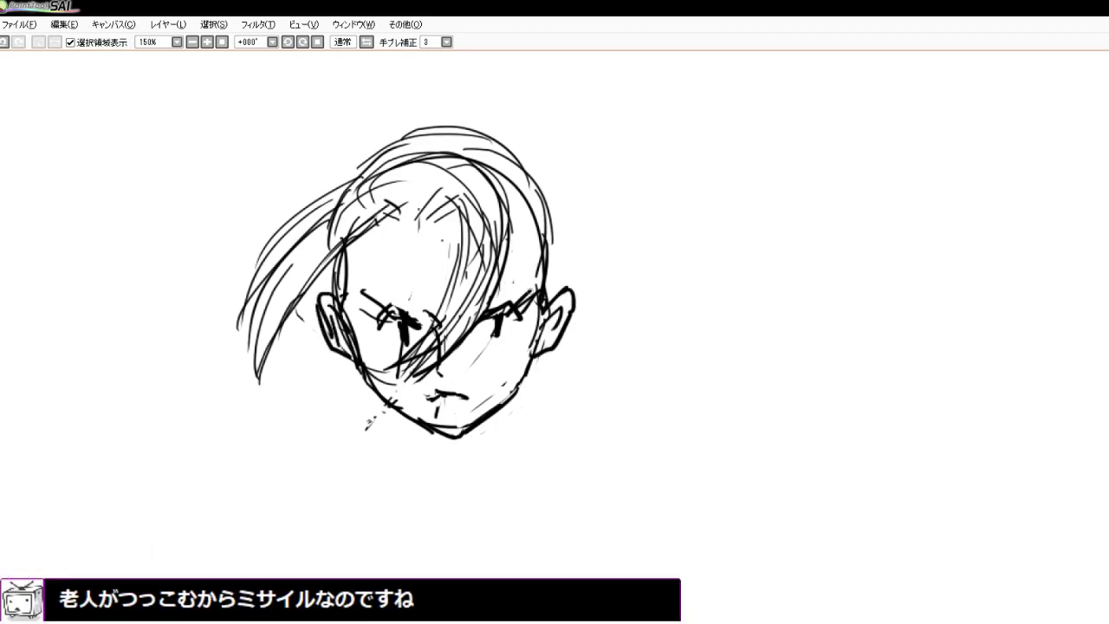
pyautogui.moveTo(558, 273); pyautogui.dragTo(541, 305)
pyautogui.moveTo(324, 271); pyautogui.dragTo(333, 303)
# Raise the hair outline over the crown, add slanted angry eyebrows, and extend the hair contour down to the right ear
pyautogui.moveTo(333, 196)
pyautogui.mouseDown()
pyautogui.moveTo(385, 137)
pyautogui.moveTo(452, 123)
pyautogui.moveTo(486, 143)
pyautogui.mouseUp()
pyautogui.moveTo(451, 207); pyautogui.dragTo(426, 227)
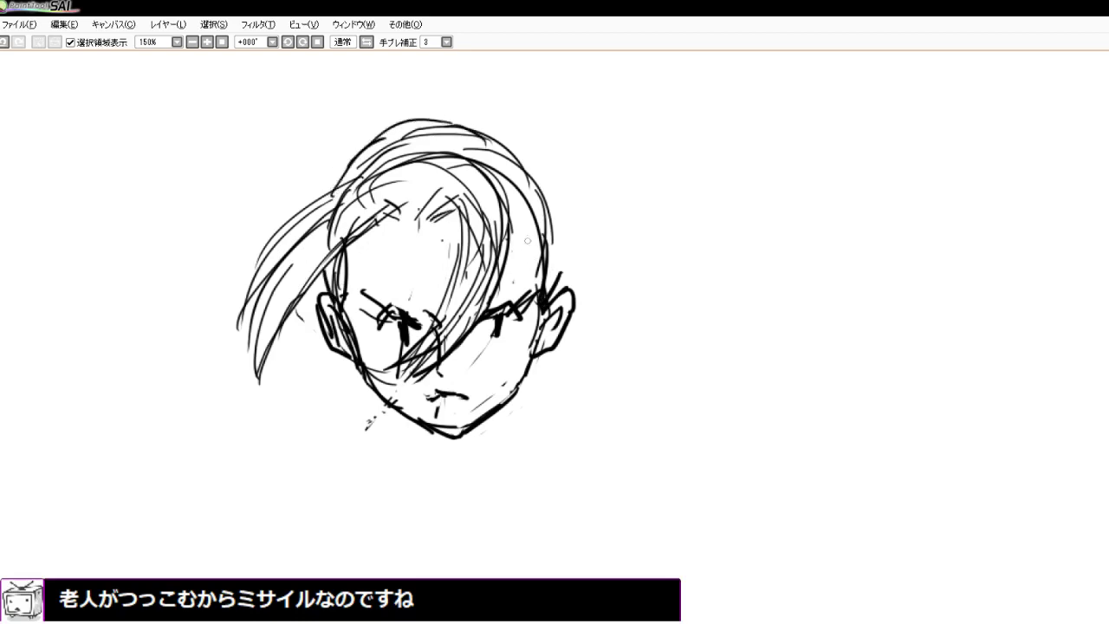
pyautogui.moveTo(378, 285)
pyautogui.mouseDown()
pyautogui.moveTo(425, 312)
pyautogui.moveTo(520, 283)
pyautogui.mouseUp()
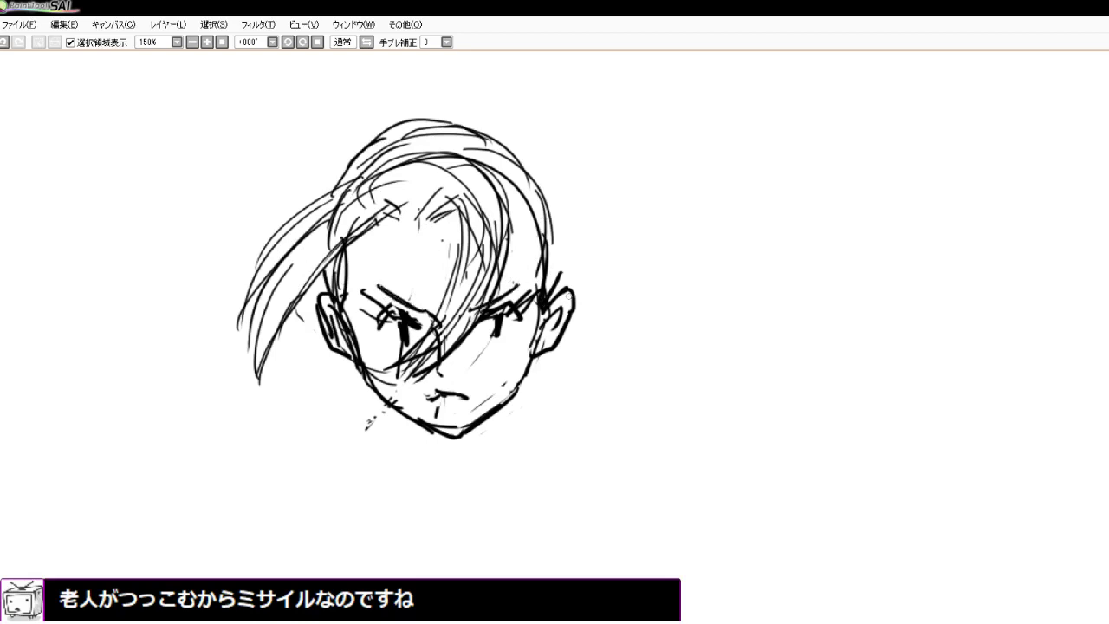
pyautogui.moveTo(507, 150)
pyautogui.mouseDown()
pyautogui.moveTo(544, 199)
pyautogui.moveTo(549, 298)
pyautogui.mouseUp()
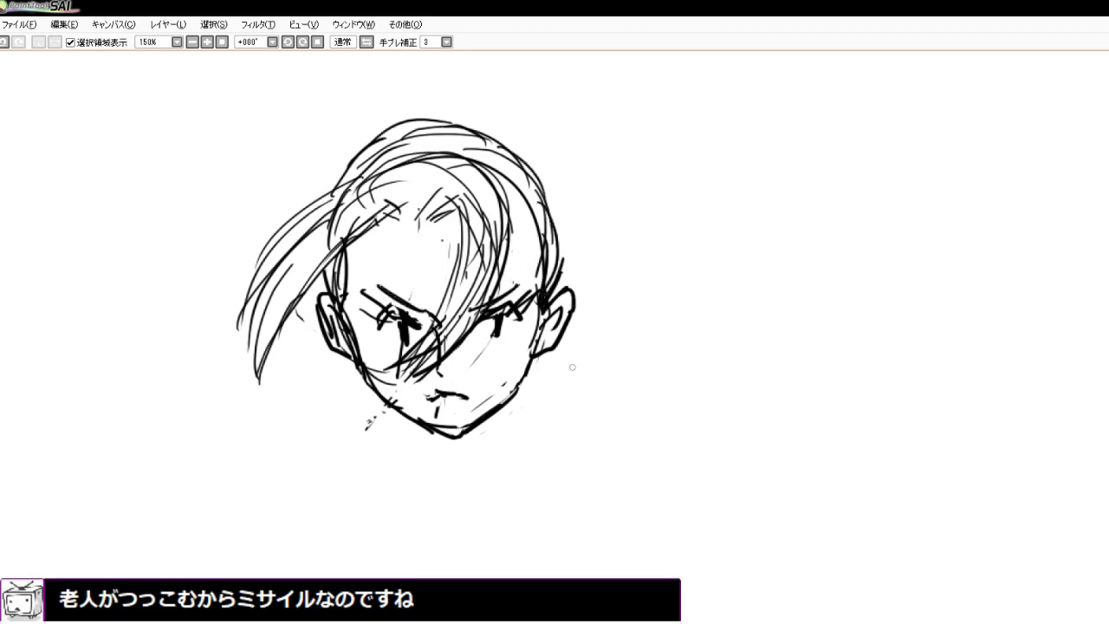
# Sketch the neck and collar lines beneath the chin and clean up the stray marks beside the jaw
pyautogui.moveTo(528, 379); pyautogui.dragTo(513, 433)
pyautogui.moveTo(392, 455); pyautogui.dragTo(499, 424)
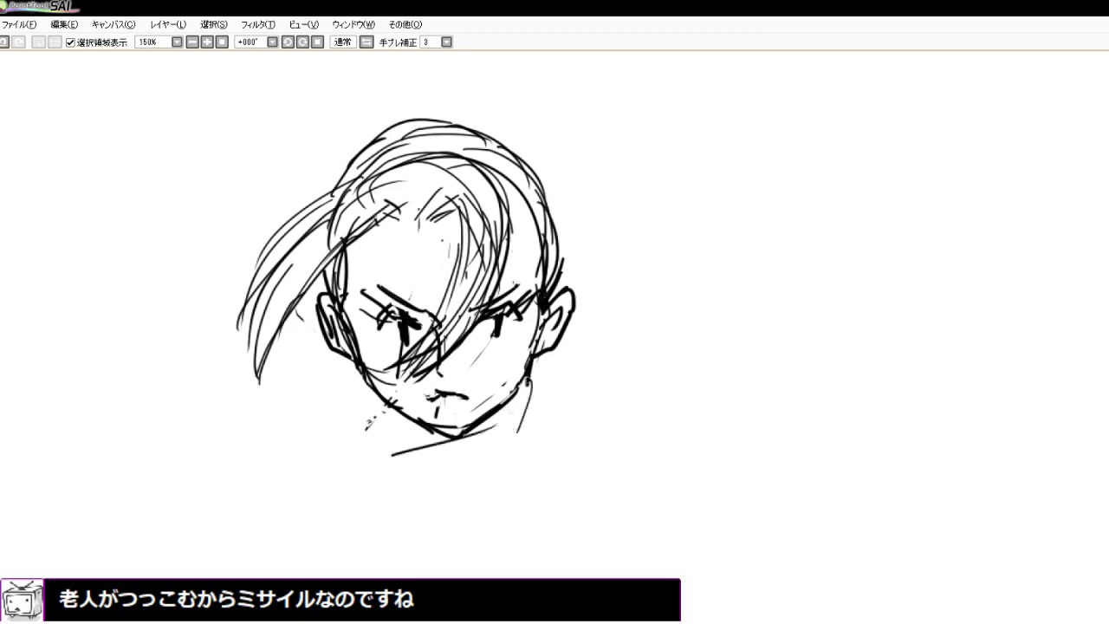
pyautogui.moveTo(547, 349); pyautogui.dragTo(537, 416)
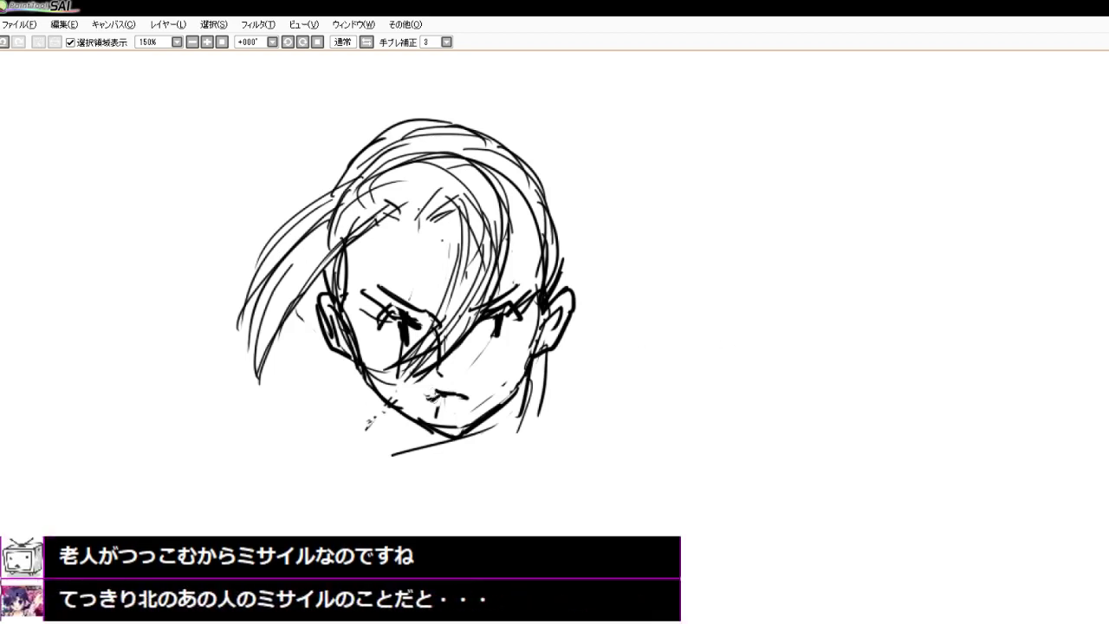
pyautogui.moveTo(421, 427); pyautogui.dragTo(468, 440)
pyautogui.moveTo(503, 408)
pyautogui.mouseDown()
pyautogui.moveTo(459, 442)
pyautogui.moveTo(527, 424)
pyautogui.mouseUp()
pyautogui.moveTo(375, 425)
pyautogui.mouseDown()
pyautogui.moveTo(445, 454)
pyautogui.moveTo(502, 436)
pyautogui.mouseUp()
pyautogui.moveTo(527, 423); pyautogui.dragTo(457, 473)
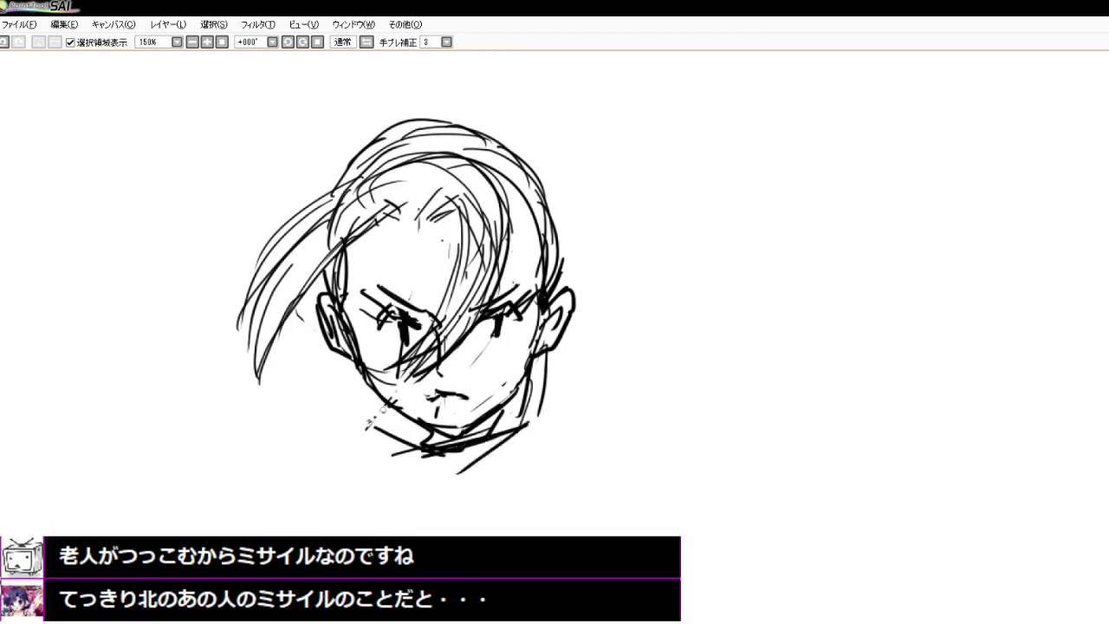
pyautogui.moveTo(365, 404); pyautogui.dragTo(387, 418)
pyautogui.moveTo(411, 421); pyautogui.dragTo(410, 443)
# Draw both rounded shoulders and the collarbone lines extending from the neck
pyautogui.moveTo(372, 423)
pyautogui.mouseDown()
pyautogui.moveTo(290, 418)
pyautogui.moveTo(285, 477)
pyautogui.mouseUp()
pyautogui.moveTo(306, 432); pyautogui.dragTo(312, 476)
pyautogui.moveTo(325, 454)
pyautogui.mouseDown()
pyautogui.moveTo(406, 483)
pyautogui.moveTo(582, 423)
pyautogui.moveTo(576, 484)
pyautogui.mouseUp()
pyautogui.moveTo(528, 449)
pyautogui.mouseDown()
pyautogui.moveTo(609, 443)
pyautogui.moveTo(575, 513)
pyautogui.mouseUp()
pyautogui.moveTo(528, 447); pyautogui.dragTo(542, 520)
pyautogui.moveTo(578, 453)
pyautogui.mouseDown()
pyautogui.moveTo(525, 505)
pyautogui.moveTo(546, 536)
pyautogui.mouseUp()
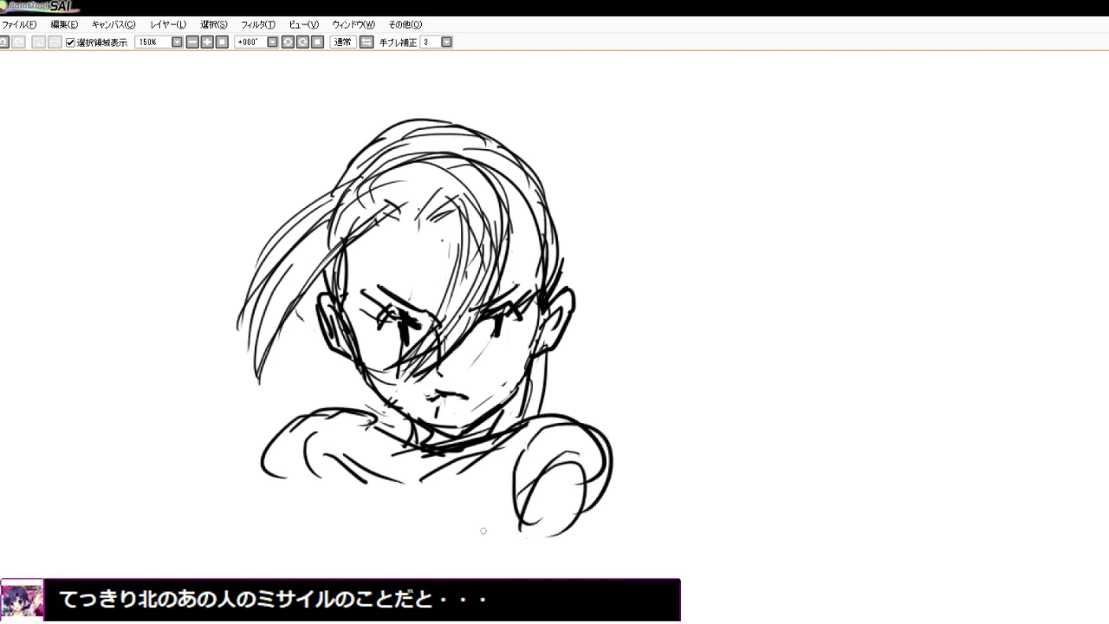
# Sketch the left upper arm, the chest centre line and the first curves of the upper chest
pyautogui.moveTo(317, 459)
pyautogui.mouseDown()
pyautogui.moveTo(281, 483)
pyautogui.moveTo(303, 559)
pyautogui.mouseUp()
pyautogui.moveTo(336, 487); pyautogui.dragTo(312, 572)
pyautogui.moveTo(418, 463); pyautogui.dragTo(407, 534)
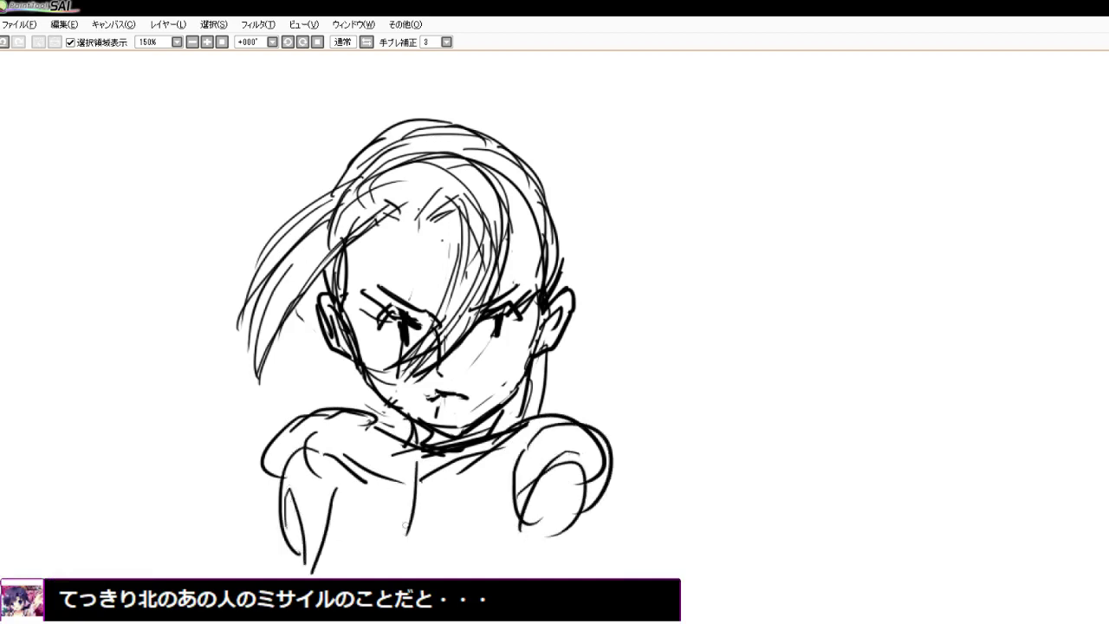
pyautogui.moveTo(428, 456); pyautogui.dragTo(391, 577)
pyautogui.moveTo(371, 470)
pyautogui.mouseDown()
pyautogui.moveTo(345, 489)
pyautogui.moveTo(323, 543)
pyautogui.mouseUp()
pyautogui.moveTo(346, 509)
pyautogui.mouseDown()
pyautogui.moveTo(369, 506)
pyautogui.moveTo(388, 534)
pyautogui.moveTo(485, 476)
pyautogui.moveTo(425, 535)
pyautogui.mouseUp()
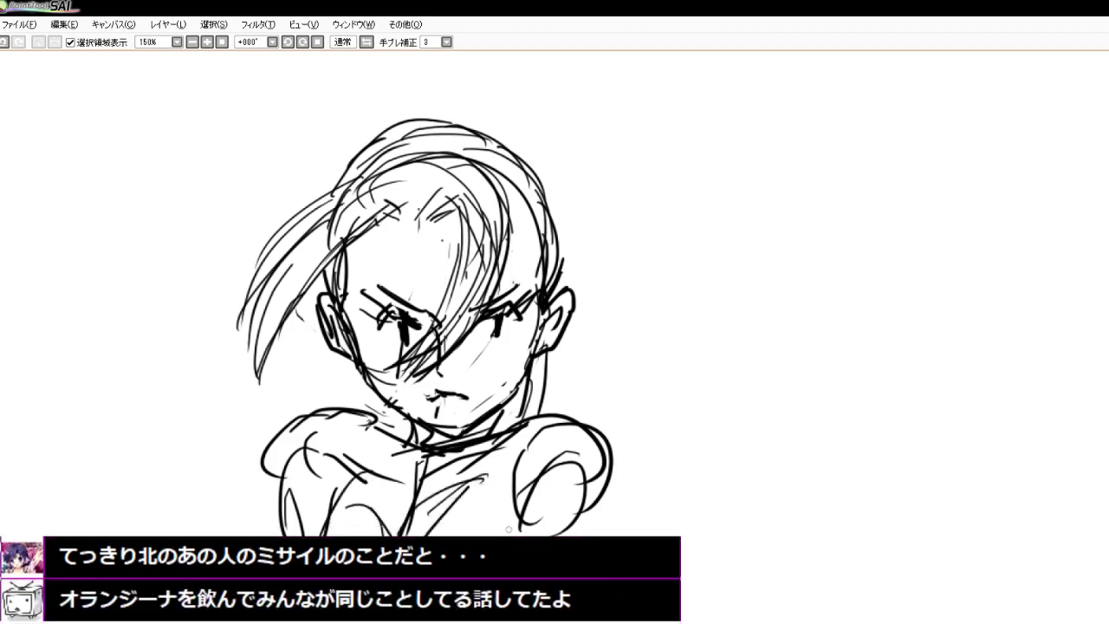
# Build up the chest contours and sketch the right upper arm below the shoulder
pyautogui.moveTo(519, 520); pyautogui.dragTo(514, 539)
pyautogui.moveTo(332, 510); pyautogui.dragTo(309, 537)
pyautogui.moveTo(548, 523)
pyautogui.mouseDown()
pyautogui.moveTo(563, 535)
pyautogui.moveTo(545, 536)
pyautogui.mouseUp()
pyautogui.moveTo(422, 524)
pyautogui.mouseDown()
pyautogui.moveTo(410, 536)
pyautogui.moveTo(419, 517)
pyautogui.moveTo(526, 500)
pyautogui.mouseUp()
pyautogui.moveTo(518, 497)
pyautogui.mouseDown()
pyautogui.moveTo(518, 536)
pyautogui.moveTo(535, 536)
pyautogui.mouseUp()
pyautogui.moveTo(603, 491); pyautogui.dragTo(582, 535)
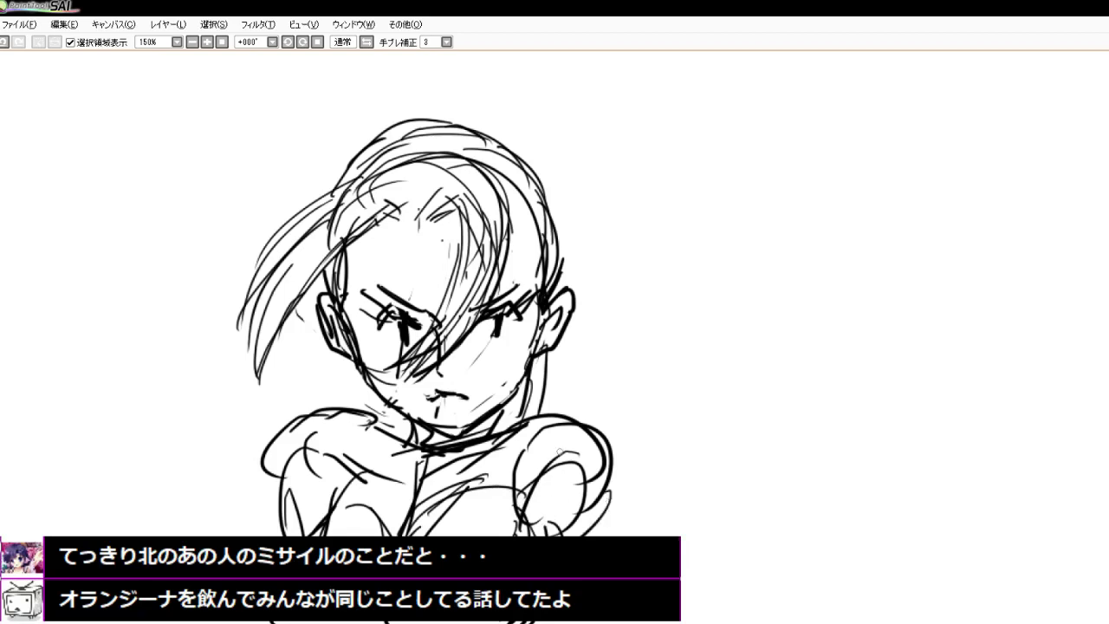
# Draw bold strokes from the right shoulder along the side of the chest toward the waist
pyautogui.scroll(-3, 504, 303)
pyautogui.scroll(2, 526, 368)
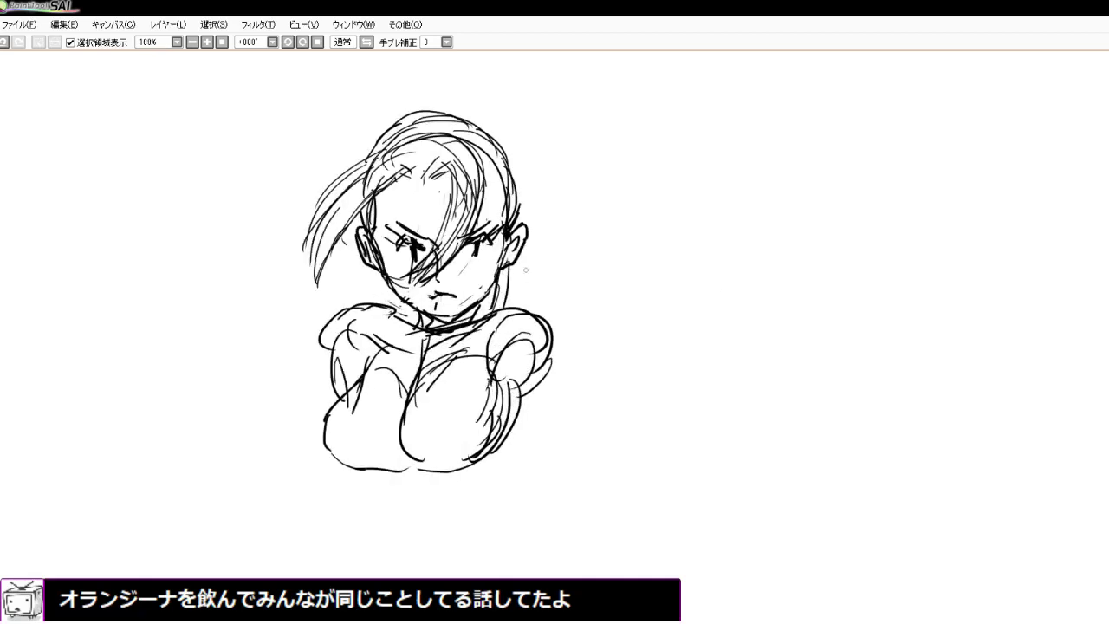
pyautogui.moveTo(544, 348)
pyautogui.mouseDown()
pyautogui.moveTo(511, 390)
pyautogui.moveTo(491, 460)
pyautogui.mouseUp()
pyautogui.moveTo(522, 386); pyautogui.dragTo(468, 502)
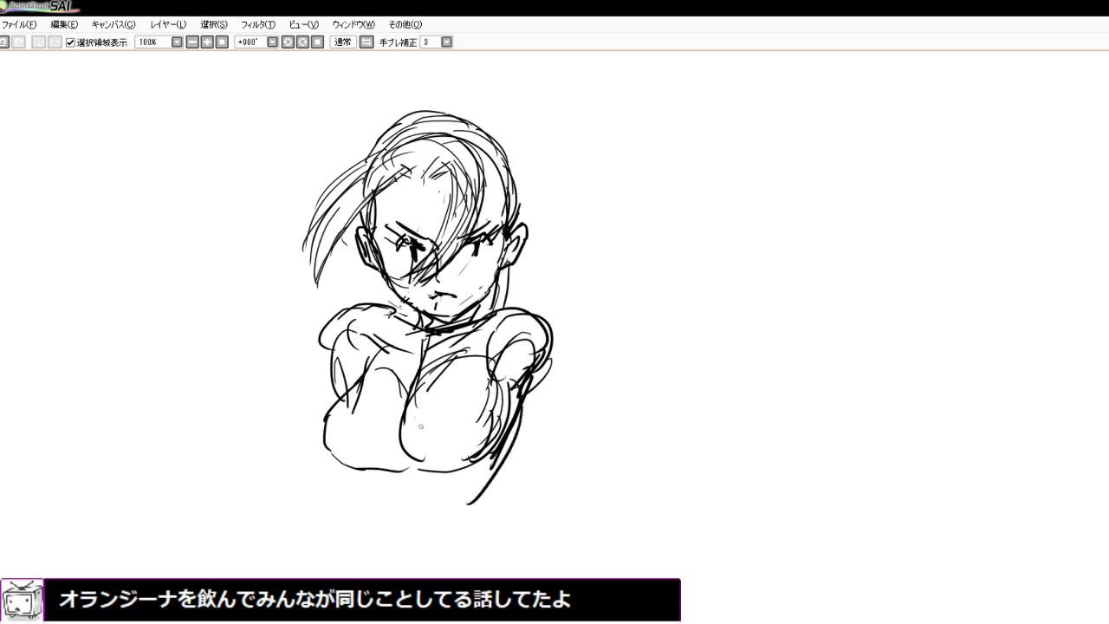
# Sketch the torso centre line and the arched ribcage lines beneath the chest
pyautogui.moveTo(404, 409)
pyautogui.mouseDown()
pyautogui.moveTo(382, 482)
pyautogui.moveTo(393, 502)
pyautogui.mouseUp()
pyautogui.moveTo(352, 461); pyautogui.dragTo(355, 506)
pyautogui.moveTo(360, 475)
pyautogui.mouseDown()
pyautogui.moveTo(365, 512)
pyautogui.moveTo(396, 470)
pyautogui.mouseUp()
pyautogui.moveTo(395, 473)
pyautogui.mouseDown()
pyautogui.moveTo(465, 473)
pyautogui.moveTo(459, 512)
pyautogui.mouseUp()
pyautogui.moveTo(501, 454); pyautogui.dragTo(459, 528)
pyautogui.moveTo(401, 480); pyautogui.dragTo(399, 535)
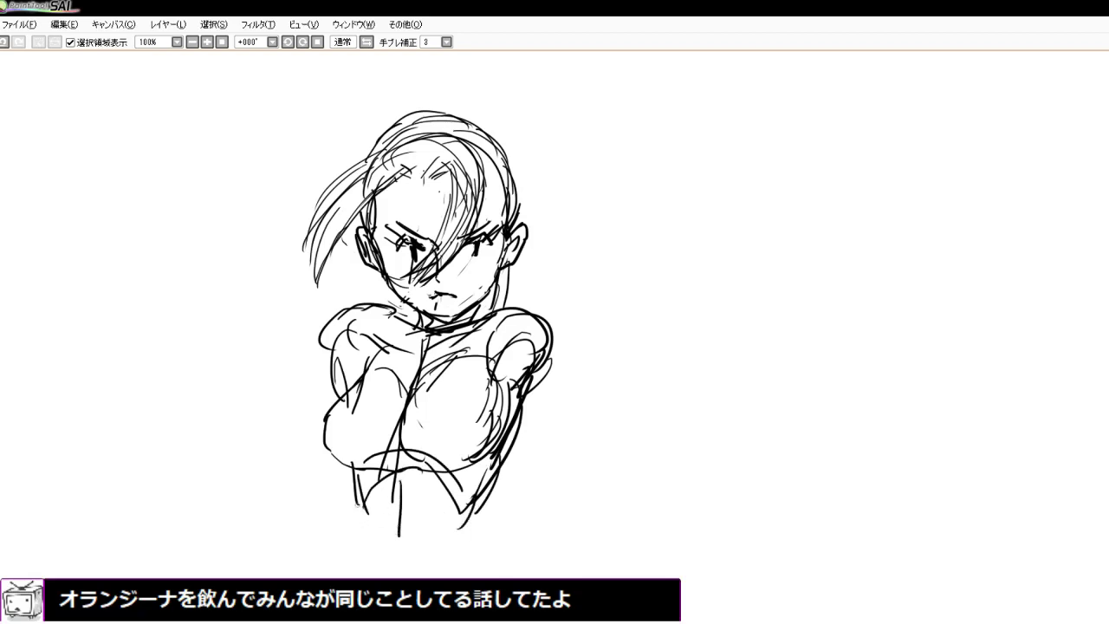
# Draw the sides of the waist, the lower belly curve and the beginning of the hips
pyautogui.moveTo(358, 477); pyautogui.dragTo(358, 578)
pyautogui.moveTo(500, 475); pyautogui.dragTo(486, 536)
pyautogui.moveTo(474, 496)
pyautogui.mouseDown()
pyautogui.moveTo(473, 549)
pyautogui.moveTo(484, 538)
pyautogui.moveTo(511, 568)
pyautogui.mouseUp()
pyautogui.moveTo(477, 534); pyautogui.dragTo(475, 549)
pyautogui.moveTo(474, 546); pyautogui.dragTo(429, 603)
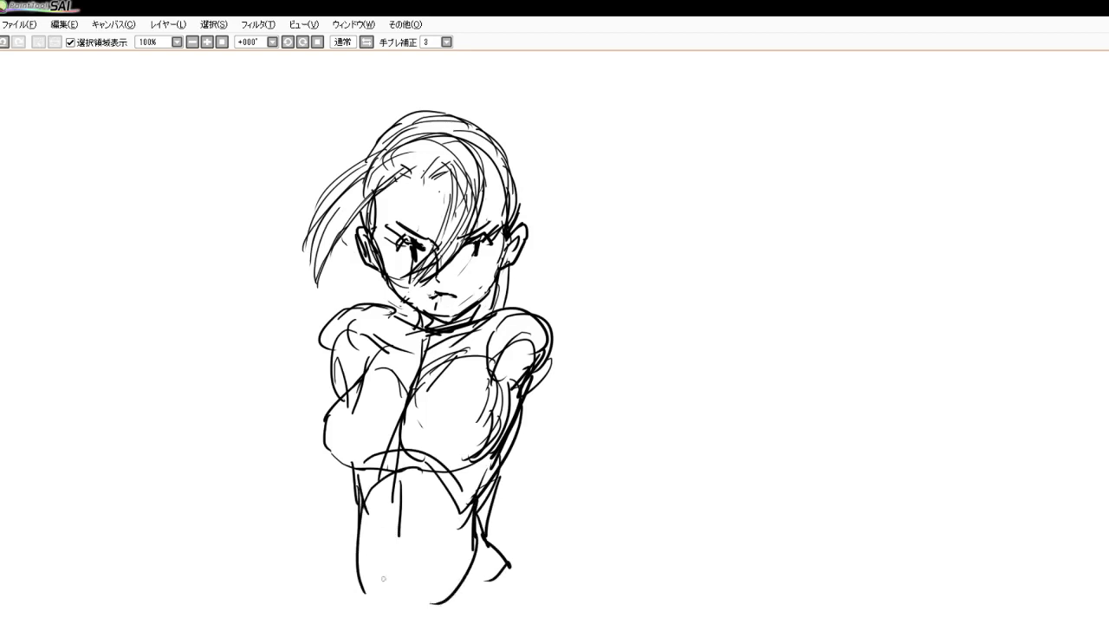
pyautogui.moveTo(359, 546)
pyautogui.mouseDown()
pyautogui.moveTo(437, 618)
pyautogui.moveTo(480, 539)
pyautogui.moveTo(332, 613)
pyautogui.mouseUp()
pyautogui.moveTo(347, 567); pyautogui.dragTo(334, 622)
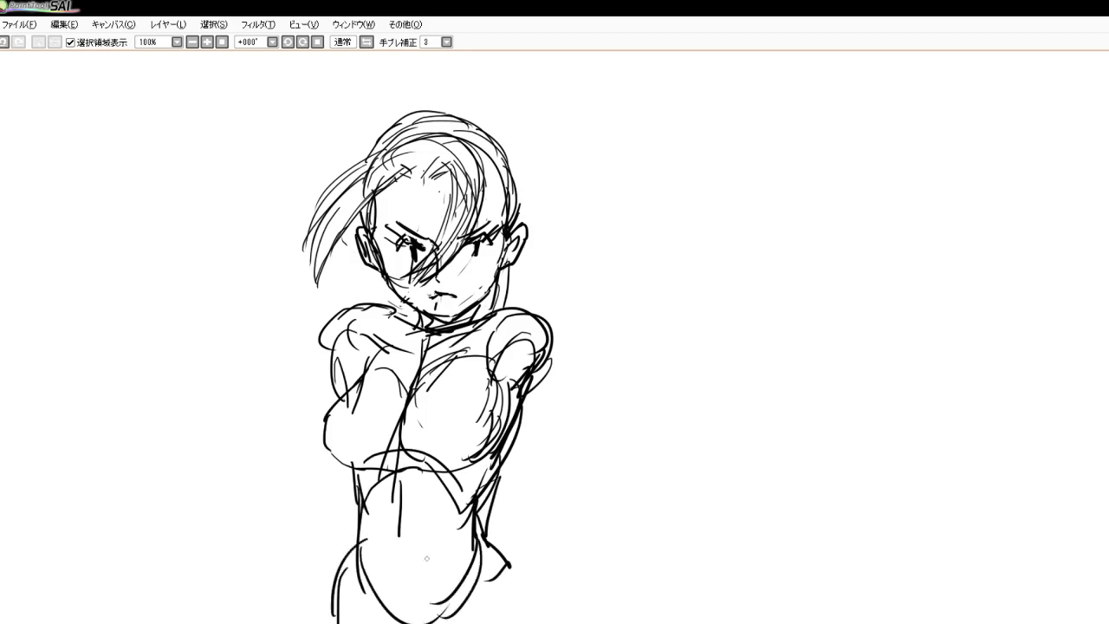
# Sketch the outer hip contours on both sides below the waist with several overlapping strokes
pyautogui.moveTo(364, 523); pyautogui.dragTo(324, 607)
pyautogui.moveTo(354, 568); pyautogui.dragTo(350, 622)
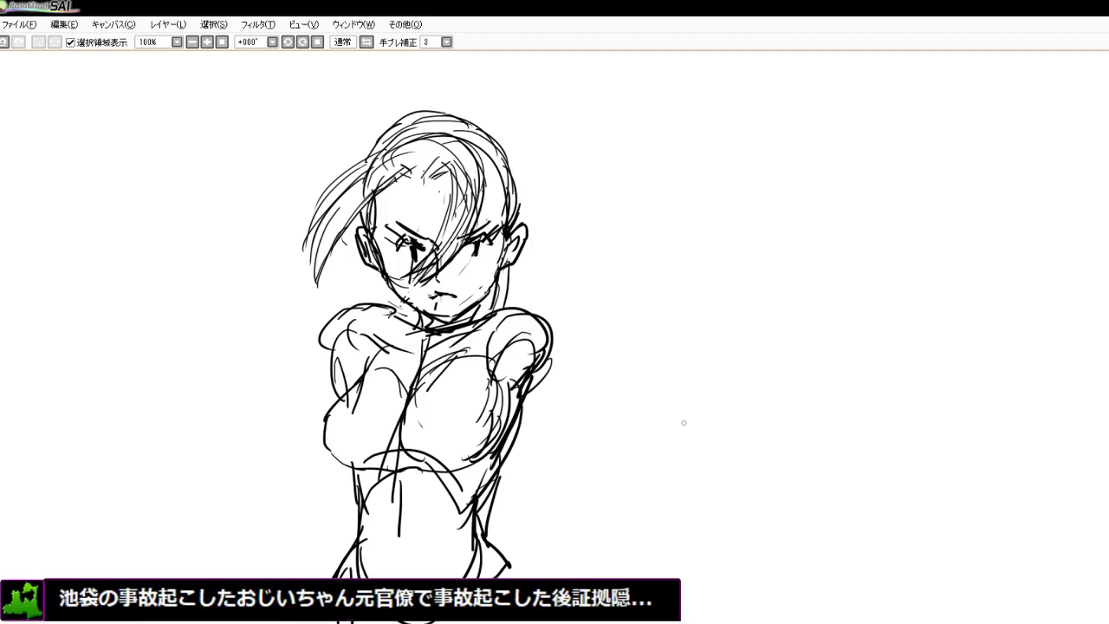
pyautogui.moveTo(364, 558); pyautogui.dragTo(347, 581)
pyautogui.moveTo(479, 543); pyautogui.dragTo(513, 577)
pyautogui.moveTo(501, 565); pyautogui.dragTo(516, 577)
pyautogui.scroll(-3, 425, 467)
pyautogui.scroll(3, 382, 543)
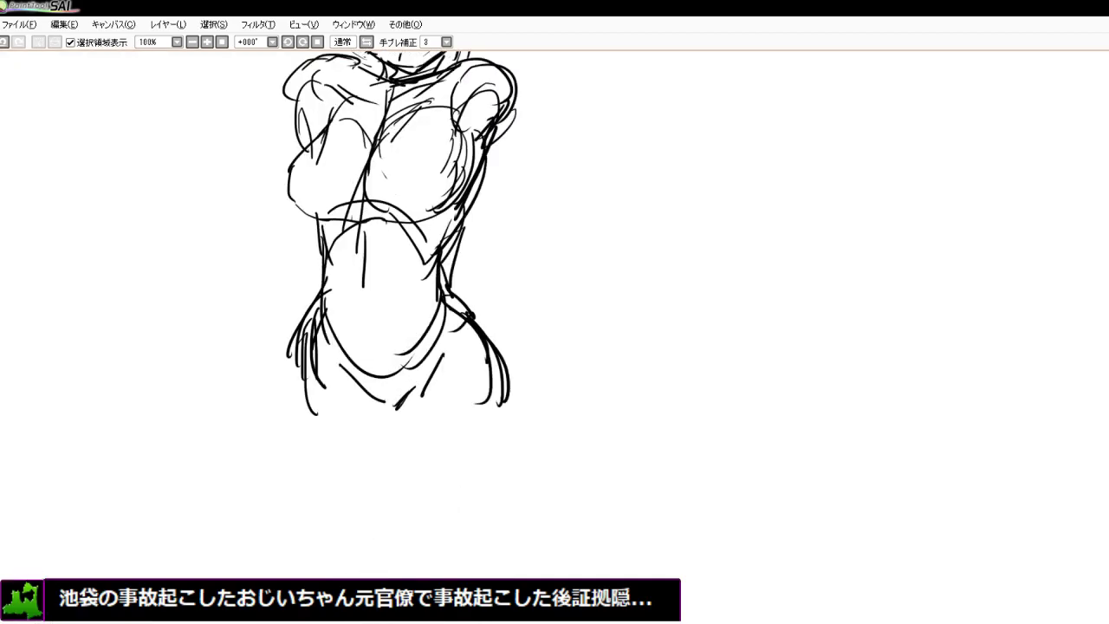
# Draw the crotch curve and the long outer contours of both thighs tapering toward the knees
pyautogui.moveTo(429, 399); pyautogui.dragTo(395, 412)
pyautogui.moveTo(435, 375)
pyautogui.mouseDown()
pyautogui.moveTo(395, 445)
pyautogui.moveTo(392, 494)
pyautogui.mouseUp()
pyautogui.moveTo(506, 378); pyautogui.dragTo(504, 386)
pyautogui.moveTo(509, 391); pyautogui.dragTo(456, 544)
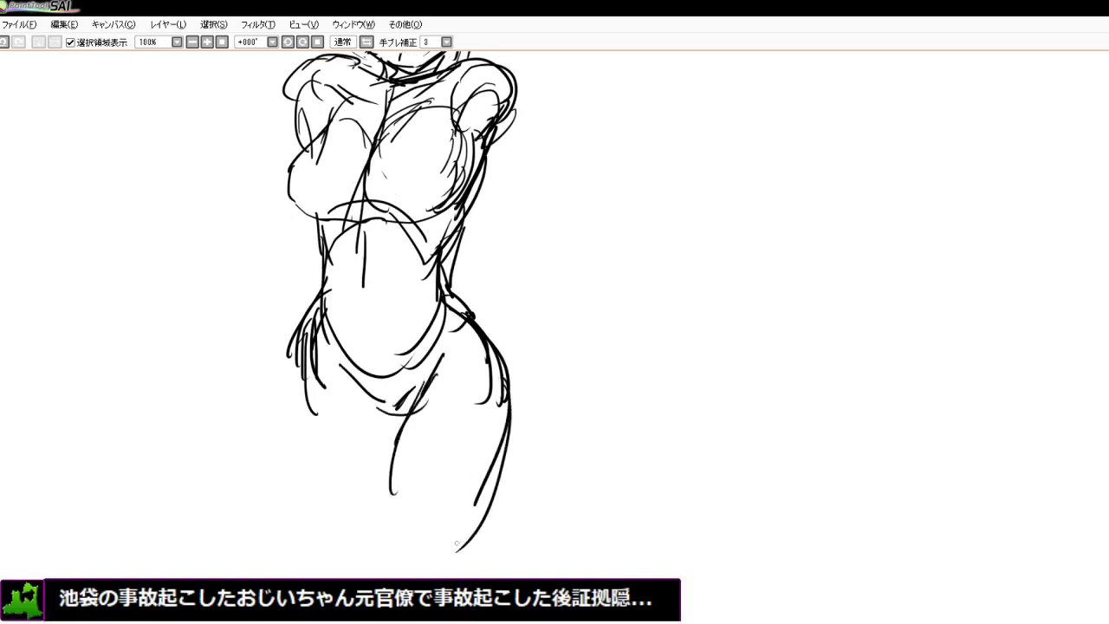
pyautogui.moveTo(309, 413); pyautogui.dragTo(329, 503)
pyautogui.moveTo(321, 442); pyautogui.dragTo(361, 546)
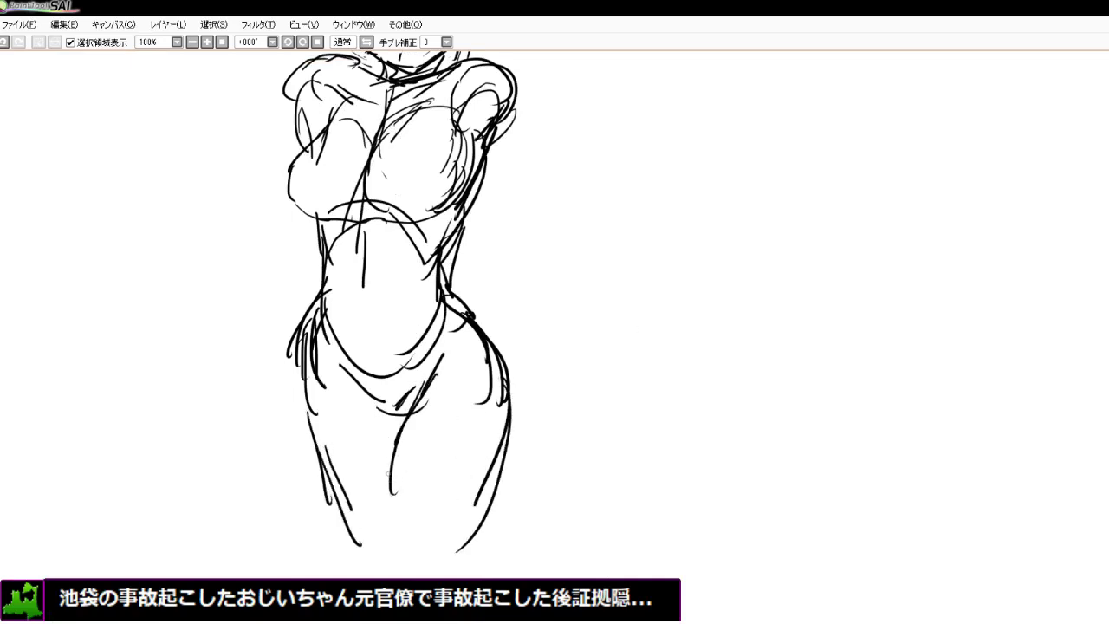
# Darken the crotch lines and draw the vertical line separating the two thighs
pyautogui.moveTo(379, 394); pyautogui.dragTo(402, 415)
pyautogui.moveTo(378, 409)
pyautogui.mouseDown()
pyautogui.moveTo(405, 424)
pyautogui.moveTo(403, 475)
pyautogui.mouseUp()
pyautogui.moveTo(400, 425); pyautogui.dragTo(398, 543)
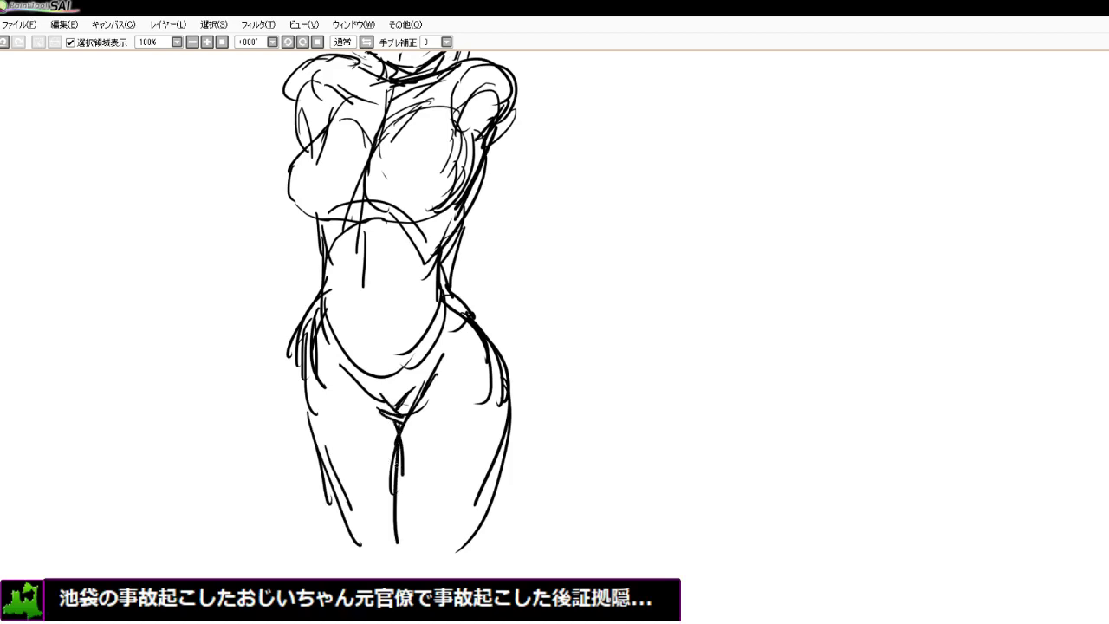
pyautogui.moveTo(396, 465); pyautogui.dragTo(399, 578)
# Sketch the lower ends of both thighs and the knees with short curved strokes
pyautogui.moveTo(487, 494); pyautogui.dragTo(454, 579)
pyautogui.moveTo(396, 555); pyautogui.dragTo(402, 578)
pyautogui.moveTo(453, 543)
pyautogui.mouseDown()
pyautogui.moveTo(422, 579)
pyautogui.moveTo(458, 579)
pyautogui.mouseUp()
pyautogui.moveTo(350, 526); pyautogui.dragTo(361, 578)
pyautogui.moveTo(354, 542)
pyautogui.mouseDown()
pyautogui.moveTo(362, 577)
pyautogui.moveTo(412, 578)
pyautogui.mouseUp()
pyautogui.moveTo(403, 556); pyautogui.dragTo(397, 579)
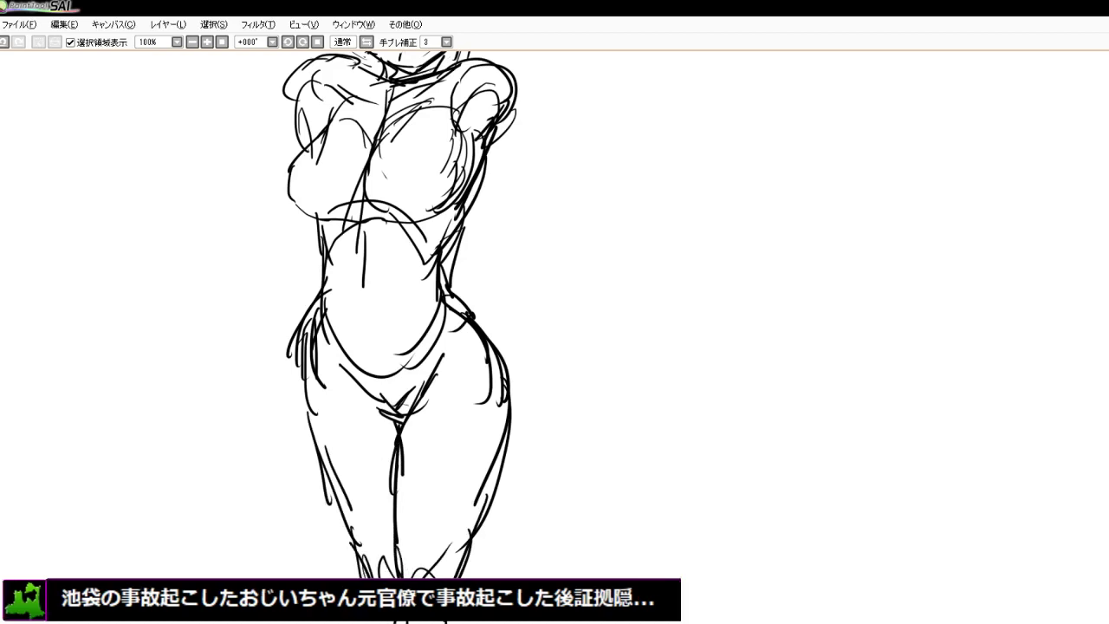
pyautogui.moveTo(407, 538); pyautogui.dragTo(402, 622)
pyautogui.moveTo(402, 562); pyautogui.dragTo(400, 622)
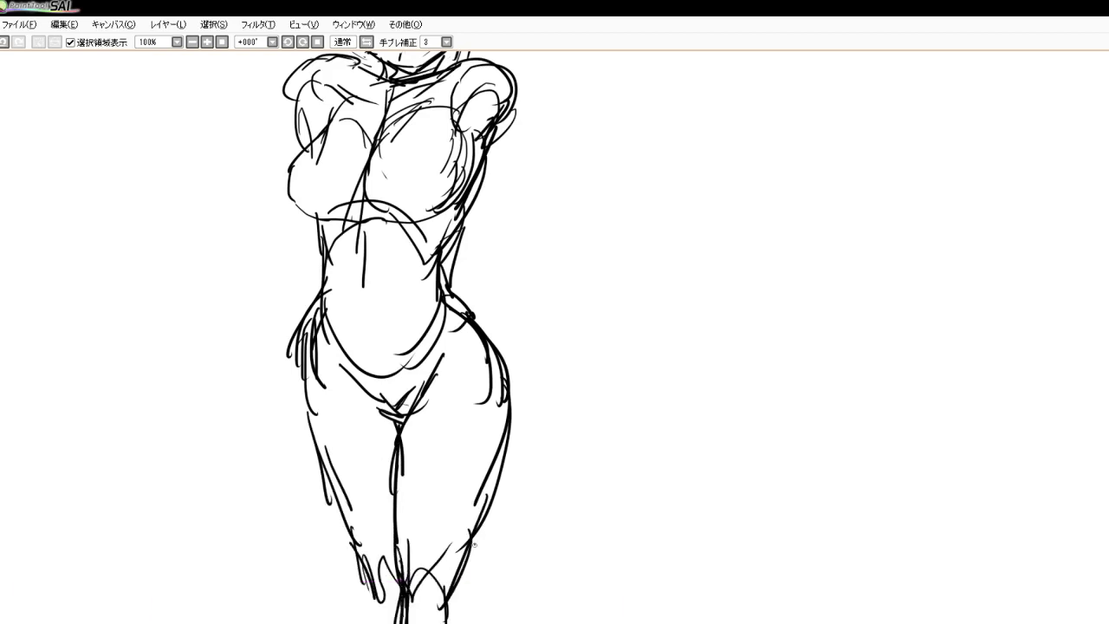
pyautogui.moveTo(474, 544); pyautogui.dragTo(452, 623)
# Add rounded strokes to both shoulder joints to define where the upper arms attach
pyautogui.moveTo(496, 97)
pyautogui.mouseDown()
pyautogui.moveTo(459, 123)
pyautogui.moveTo(496, 134)
pyautogui.mouseUp()
pyautogui.moveTo(461, 85); pyautogui.dragTo(515, 113)
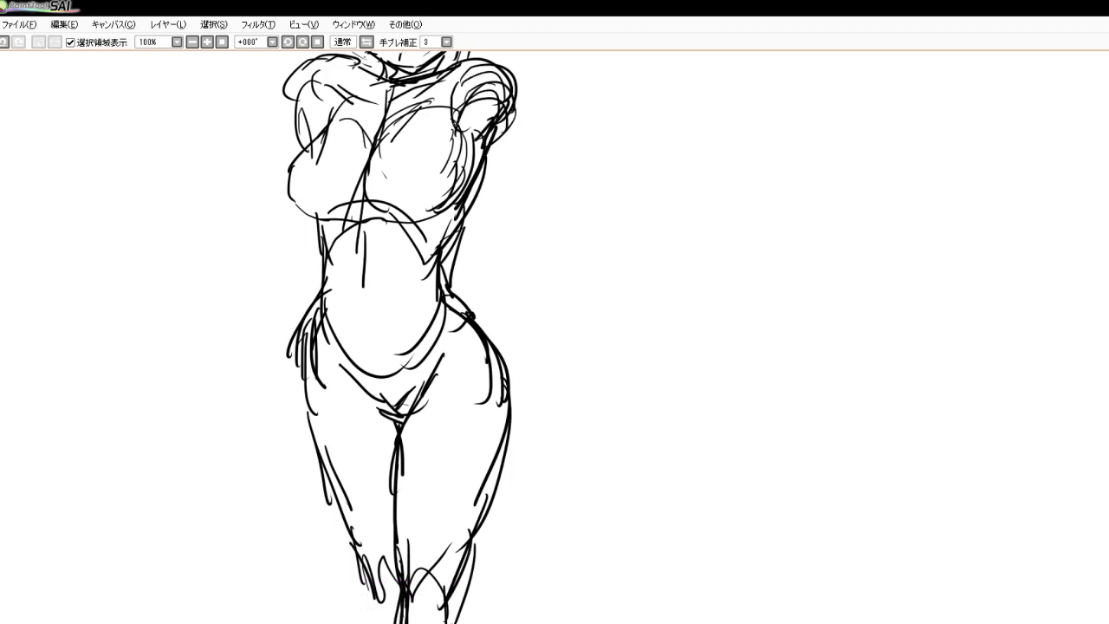
pyautogui.scroll(-4, 522, 221)
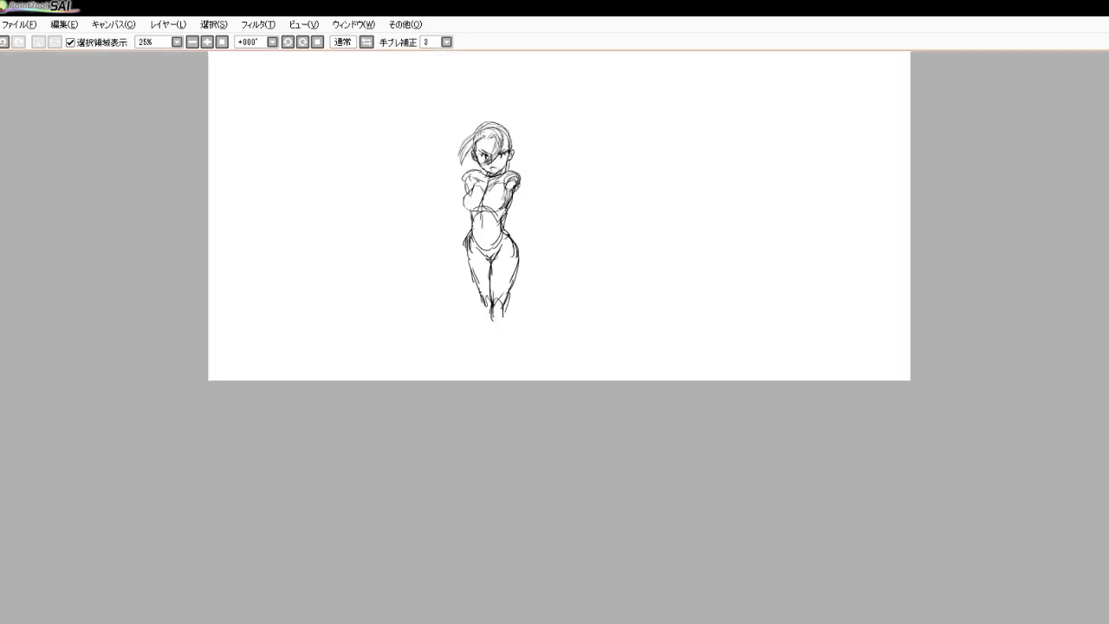
pyautogui.scroll(6, 502, 148)
pyautogui.scroll(-4, 498, 187)
pyautogui.scroll(1, 498, 187)
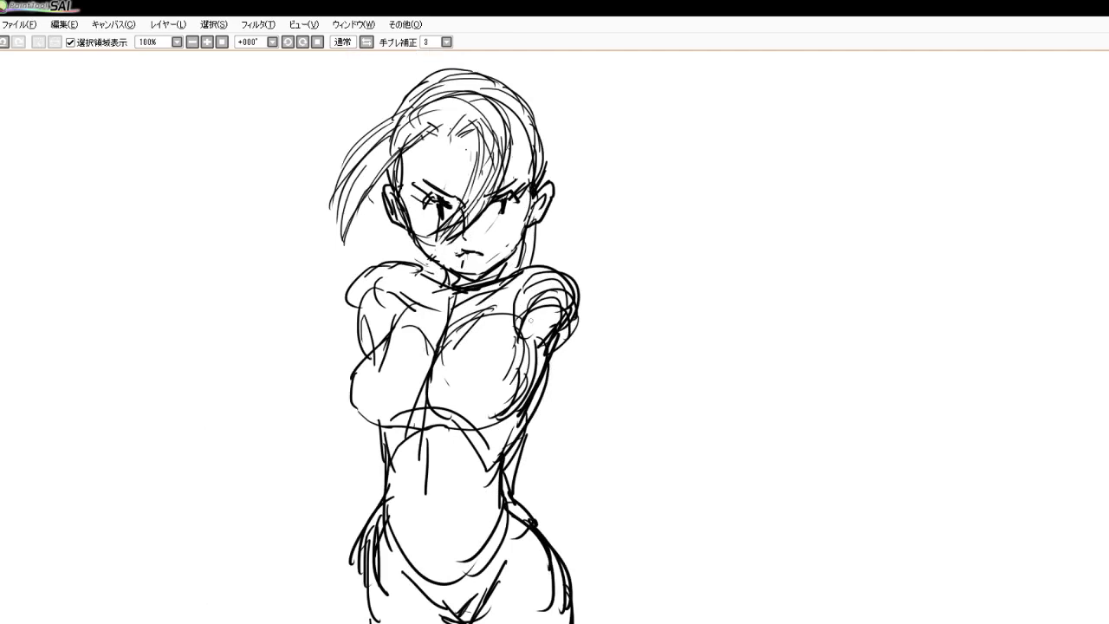
pyautogui.moveTo(522, 321)
pyautogui.mouseDown()
pyautogui.moveTo(574, 313)
pyautogui.moveTo(523, 358)
pyautogui.mouseUp()
pyautogui.moveTo(447, 343)
pyautogui.mouseDown()
pyautogui.moveTo(481, 321)
pyautogui.moveTo(435, 349)
pyautogui.mouseUp()
pyautogui.moveTo(376, 275)
pyautogui.mouseDown()
pyautogui.moveTo(419, 279)
pyautogui.moveTo(349, 301)
pyautogui.moveTo(394, 323)
pyautogui.mouseUp()
pyautogui.moveTo(539, 302)
pyautogui.mouseDown()
pyautogui.moveTo(572, 314)
pyautogui.moveTo(519, 355)
pyautogui.mouseUp()
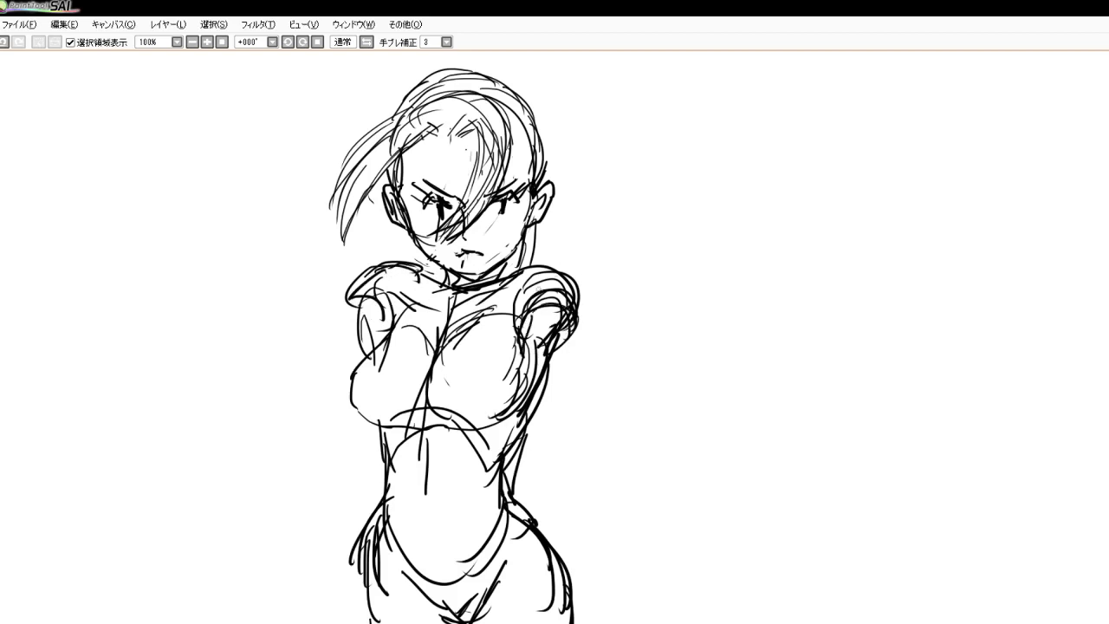
# Build up the right shoulder with bold overlapping curves and darken the foreshortened upper arm inside it
pyautogui.moveTo(519, 280)
pyautogui.mouseDown()
pyautogui.moveTo(570, 263)
pyautogui.moveTo(590, 297)
pyautogui.mouseUp()
pyautogui.moveTo(517, 311)
pyautogui.mouseDown()
pyautogui.moveTo(548, 280)
pyautogui.moveTo(589, 302)
pyautogui.mouseUp()
pyautogui.moveTo(525, 326)
pyautogui.mouseDown()
pyautogui.moveTo(552, 291)
pyautogui.moveTo(554, 355)
pyautogui.mouseUp()
pyautogui.moveTo(531, 292)
pyautogui.mouseDown()
pyautogui.moveTo(578, 352)
pyautogui.moveTo(509, 419)
pyautogui.moveTo(500, 488)
pyautogui.moveTo(554, 536)
pyautogui.mouseUp()
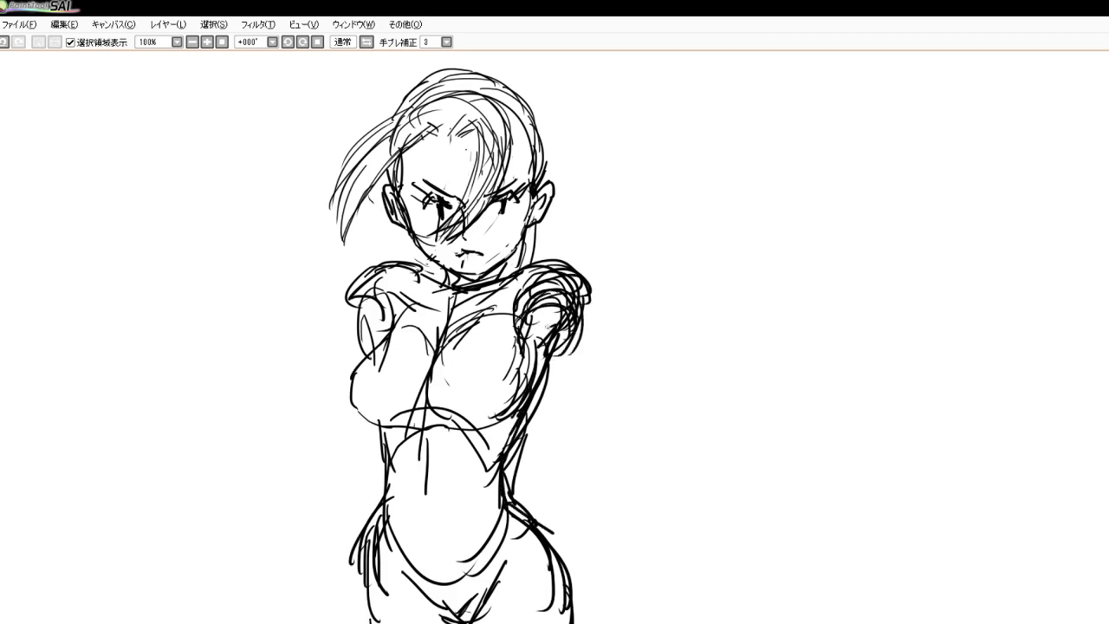
pyautogui.moveTo(547, 309); pyautogui.dragTo(566, 358)
pyautogui.moveTo(522, 329)
pyautogui.mouseDown()
pyautogui.moveTo(553, 324)
pyautogui.moveTo(529, 315)
pyautogui.moveTo(506, 348)
pyautogui.mouseUp()
pyautogui.moveTo(549, 310)
pyautogui.mouseDown()
pyautogui.moveTo(585, 317)
pyautogui.moveTo(563, 285)
pyautogui.moveTo(568, 293)
pyautogui.mouseUp()
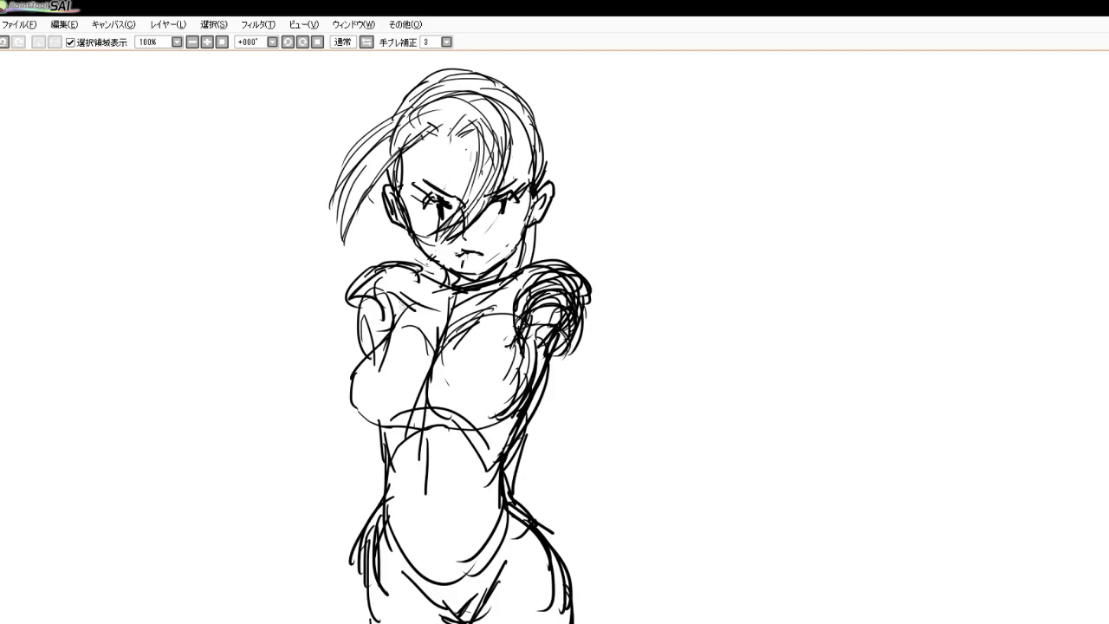
# Sketch the left arm stretched out sideways, from the shoulder through the upper arm to the forearm
pyautogui.moveTo(362, 273); pyautogui.dragTo(324, 299)
pyautogui.moveTo(379, 271); pyautogui.dragTo(336, 302)
pyautogui.moveTo(338, 293)
pyautogui.mouseDown()
pyautogui.moveTo(316, 305)
pyautogui.moveTo(348, 286)
pyautogui.moveTo(297, 333)
pyautogui.moveTo(384, 324)
pyautogui.mouseUp()
pyautogui.moveTo(379, 302)
pyautogui.mouseDown()
pyautogui.moveTo(357, 347)
pyautogui.moveTo(314, 343)
pyautogui.moveTo(339, 338)
pyautogui.mouseUp()
pyautogui.moveTo(312, 311); pyautogui.dragTo(259, 326)
pyautogui.moveTo(246, 335)
pyautogui.mouseDown()
pyautogui.moveTo(305, 316)
pyautogui.moveTo(305, 351)
pyautogui.mouseUp()
pyautogui.moveTo(277, 323); pyautogui.dragTo(248, 360)
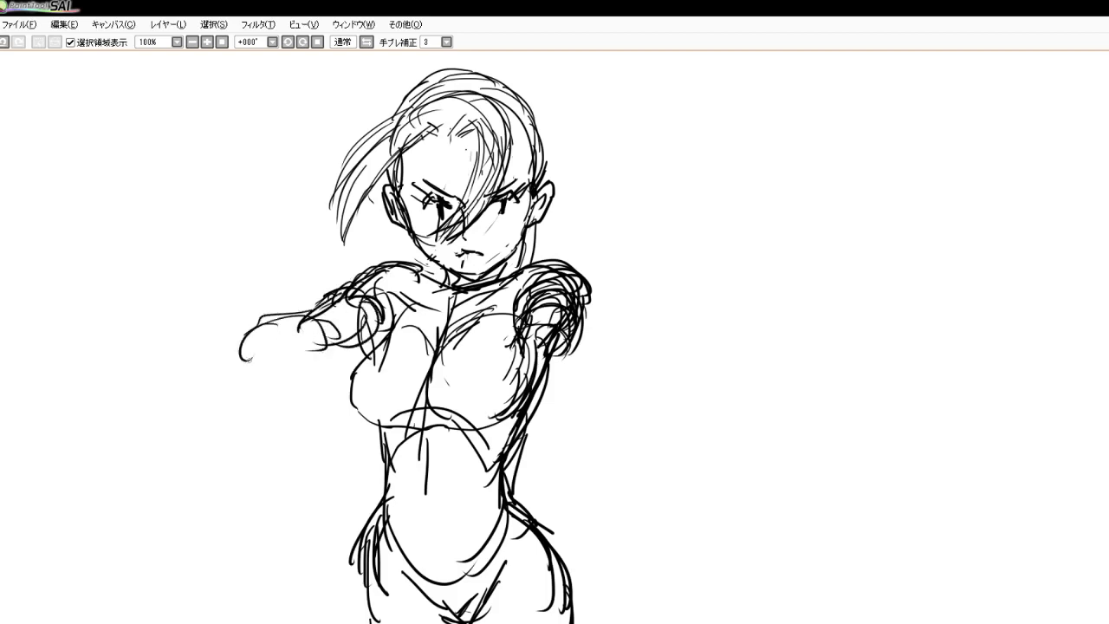
pyautogui.moveTo(332, 295)
pyautogui.mouseDown()
pyautogui.moveTo(299, 327)
pyautogui.moveTo(234, 336)
pyautogui.moveTo(263, 362)
pyautogui.mouseUp()
pyautogui.moveTo(342, 348)
pyautogui.mouseDown()
pyautogui.moveTo(264, 364)
pyautogui.moveTo(336, 359)
pyautogui.mouseUp()
# Sketch the wrist and the gripping hand at the end of the outstretched left arm
pyautogui.moveTo(293, 326)
pyautogui.mouseDown()
pyautogui.moveTo(235, 312)
pyautogui.moveTo(223, 323)
pyautogui.mouseUp()
pyautogui.moveTo(218, 314)
pyautogui.mouseDown()
pyautogui.moveTo(275, 307)
pyautogui.moveTo(189, 350)
pyautogui.moveTo(257, 319)
pyautogui.moveTo(239, 364)
pyautogui.mouseUp()
pyautogui.moveTo(270, 328)
pyautogui.mouseDown()
pyautogui.moveTo(230, 358)
pyautogui.moveTo(195, 359)
pyautogui.moveTo(262, 336)
pyautogui.moveTo(196, 325)
pyautogui.moveTo(264, 324)
pyautogui.moveTo(234, 338)
pyautogui.mouseUp()
pyautogui.moveTo(239, 310)
pyautogui.mouseDown()
pyautogui.moveTo(244, 328)
pyautogui.moveTo(295, 292)
pyautogui.mouseUp()
pyautogui.moveTo(296, 293); pyautogui.dragTo(283, 318)
pyautogui.moveTo(269, 322)
pyautogui.mouseDown()
pyautogui.moveTo(291, 305)
pyautogui.moveTo(245, 341)
pyautogui.mouseUp()
pyautogui.moveTo(222, 298); pyautogui.dragTo(196, 318)
pyautogui.moveTo(202, 314)
pyautogui.mouseDown()
pyautogui.moveTo(221, 354)
pyautogui.moveTo(184, 346)
pyautogui.mouseUp()
pyautogui.moveTo(183, 346)
pyautogui.mouseDown()
pyautogui.moveTo(227, 357)
pyautogui.moveTo(241, 345)
pyautogui.mouseUp()
pyautogui.moveTo(229, 306); pyautogui.dragTo(241, 310)
pyautogui.moveTo(235, 360); pyautogui.dragTo(258, 355)
pyautogui.moveTo(271, 350); pyautogui.dragTo(284, 347)
# Add a few more curved strokes around the right shoulder and the armpit below it
pyautogui.moveTo(534, 347)
pyautogui.mouseDown()
pyautogui.moveTo(577, 357)
pyautogui.moveTo(518, 357)
pyautogui.mouseUp()
pyautogui.moveTo(532, 325)
pyautogui.mouseDown()
pyautogui.moveTo(525, 303)
pyautogui.moveTo(558, 259)
pyautogui.mouseUp()
pyautogui.moveTo(520, 299); pyautogui.dragTo(537, 290)
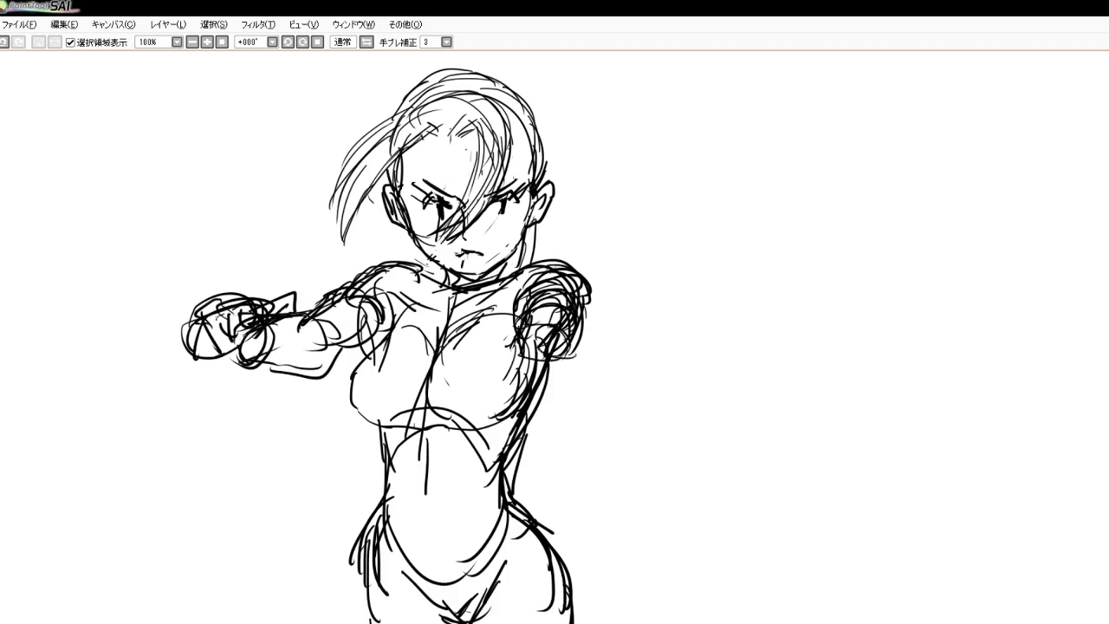
# Draw a pistol in the outstretched hand, with the barrel in front and the rear part above the wrist
pyautogui.moveTo(207, 309); pyautogui.dragTo(249, 293)
pyautogui.moveTo(234, 309); pyautogui.dragTo(232, 324)
pyautogui.moveTo(154, 338)
pyautogui.mouseDown()
pyautogui.moveTo(203, 324)
pyautogui.moveTo(170, 331)
pyautogui.moveTo(194, 350)
pyautogui.mouseUp()
pyautogui.moveTo(178, 355)
pyautogui.mouseDown()
pyautogui.moveTo(239, 340)
pyautogui.moveTo(229, 333)
pyautogui.mouseUp()
pyautogui.moveTo(235, 331)
pyautogui.mouseDown()
pyautogui.moveTo(298, 320)
pyautogui.moveTo(288, 305)
pyautogui.mouseUp()
pyautogui.moveTo(283, 319); pyautogui.dragTo(293, 325)
pyautogui.moveTo(276, 314)
pyautogui.mouseDown()
pyautogui.moveTo(310, 306)
pyautogui.moveTo(298, 318)
pyautogui.mouseUp()
pyautogui.moveTo(286, 314); pyautogui.dragTo(295, 319)
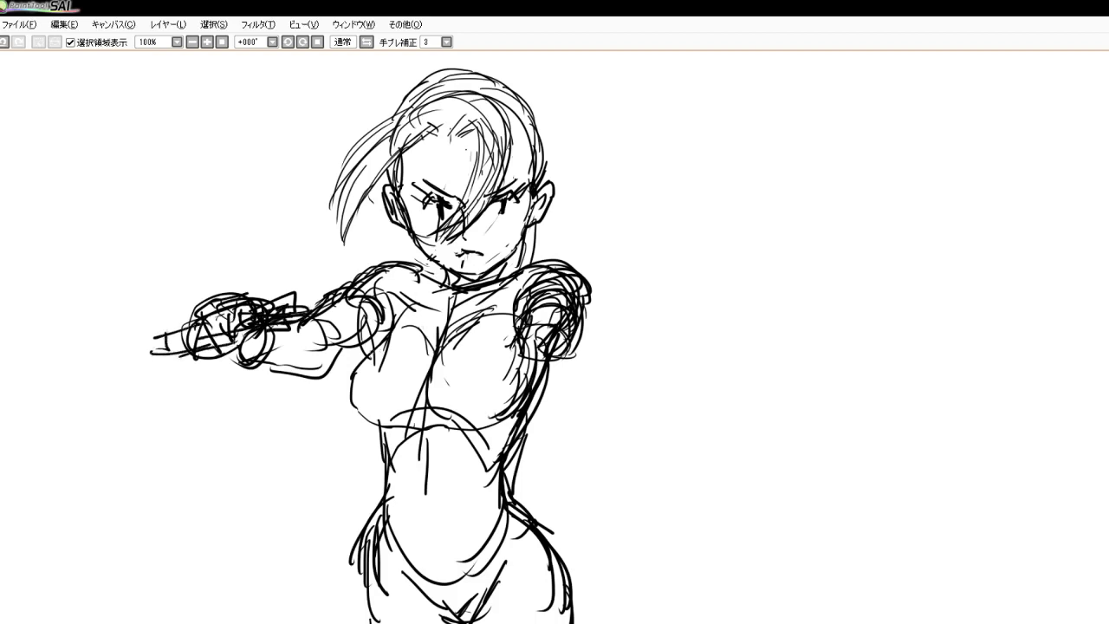
# Define the underside of the outstretched upper arm from the elbow to the armpit
pyautogui.moveTo(319, 380); pyautogui.dragTo(372, 336)
pyautogui.moveTo(359, 347); pyautogui.dragTo(395, 336)
pyautogui.moveTo(364, 362); pyautogui.dragTo(387, 343)
# Lasso the head and hair, scale them down slightly and reposition them over the neck
pyautogui.moveTo(338, 113)
pyautogui.mouseDown()
pyautogui.moveTo(440, 52)
pyautogui.moveTo(579, 154)
pyautogui.moveTo(518, 244)
pyautogui.moveTo(536, 241)
pyautogui.moveTo(490, 272)
pyautogui.moveTo(346, 245)
pyautogui.moveTo(291, 199)
pyautogui.mouseUp()
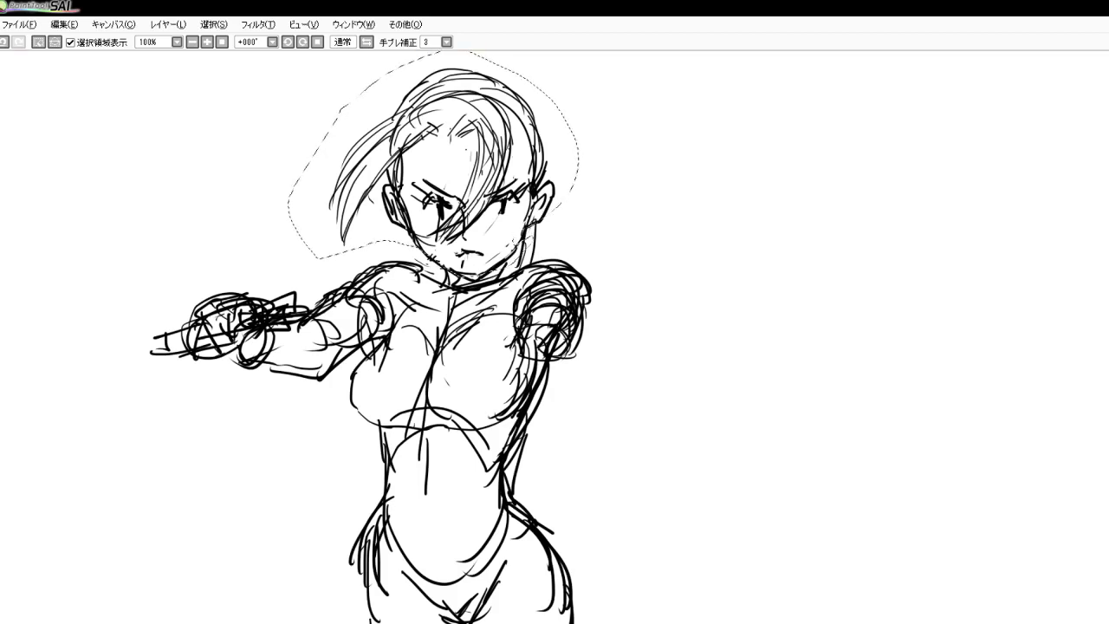
pyautogui.hotkey('ctrl', 't')
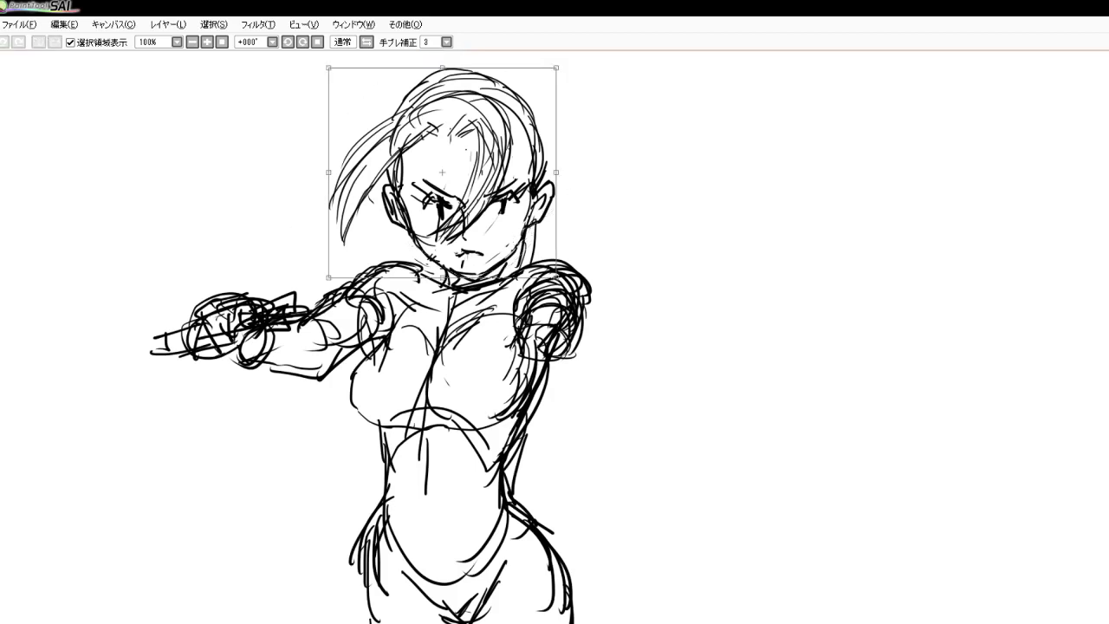
pyautogui.moveTo(329, 67); pyautogui.dragTo(365, 91)
pyautogui.moveTo(460, 185)
pyautogui.mouseDown()
pyautogui.moveTo(436, 178)
pyautogui.moveTo(443, 182)
pyautogui.mouseUp()
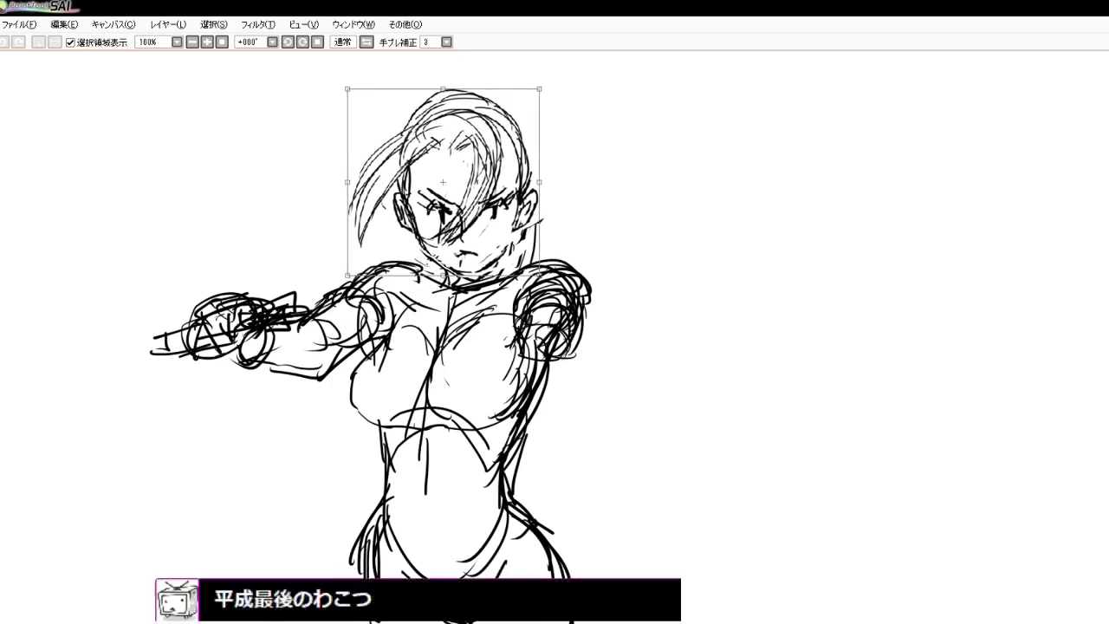
pyautogui.press('Return')
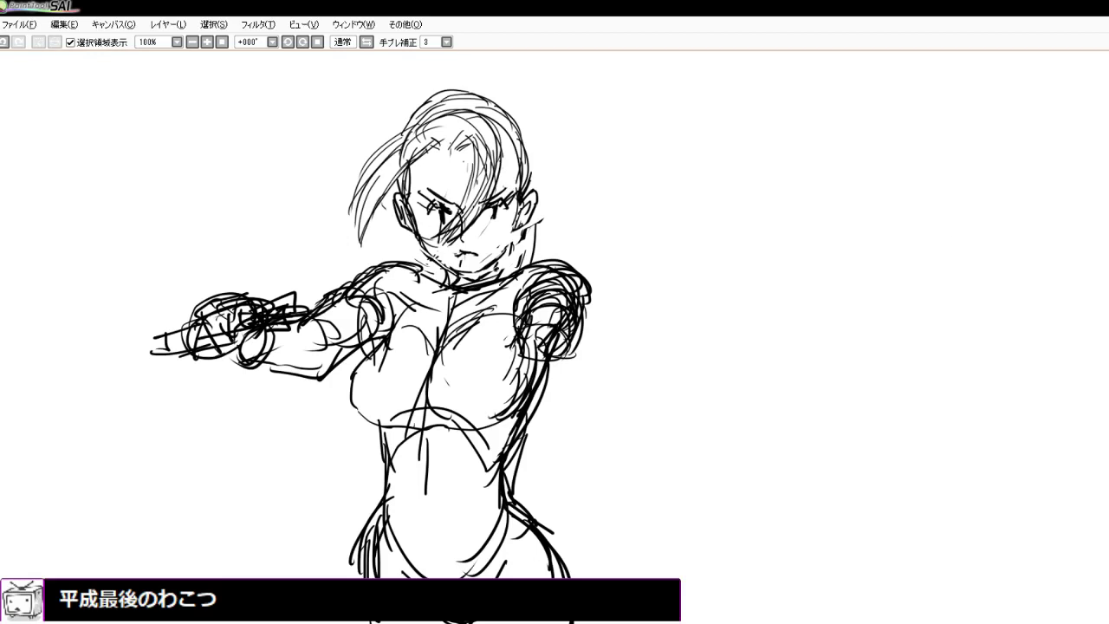
# Draw a dark collar line around the base of the neck and reinforce the torso's right side and centre line
pyautogui.moveTo(420, 278); pyautogui.dragTo(449, 305)
pyautogui.moveTo(450, 305); pyautogui.dragTo(547, 267)
pyautogui.moveTo(503, 289); pyautogui.dragTo(546, 266)
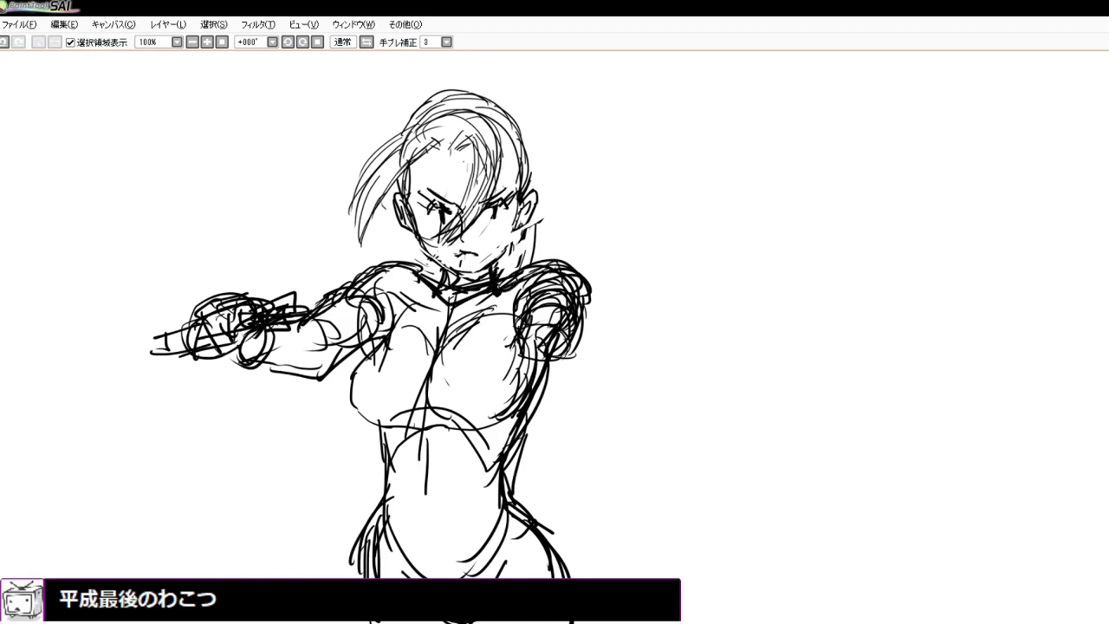
pyautogui.moveTo(539, 362); pyautogui.dragTo(506, 468)
pyautogui.moveTo(434, 424); pyautogui.dragTo(424, 535)
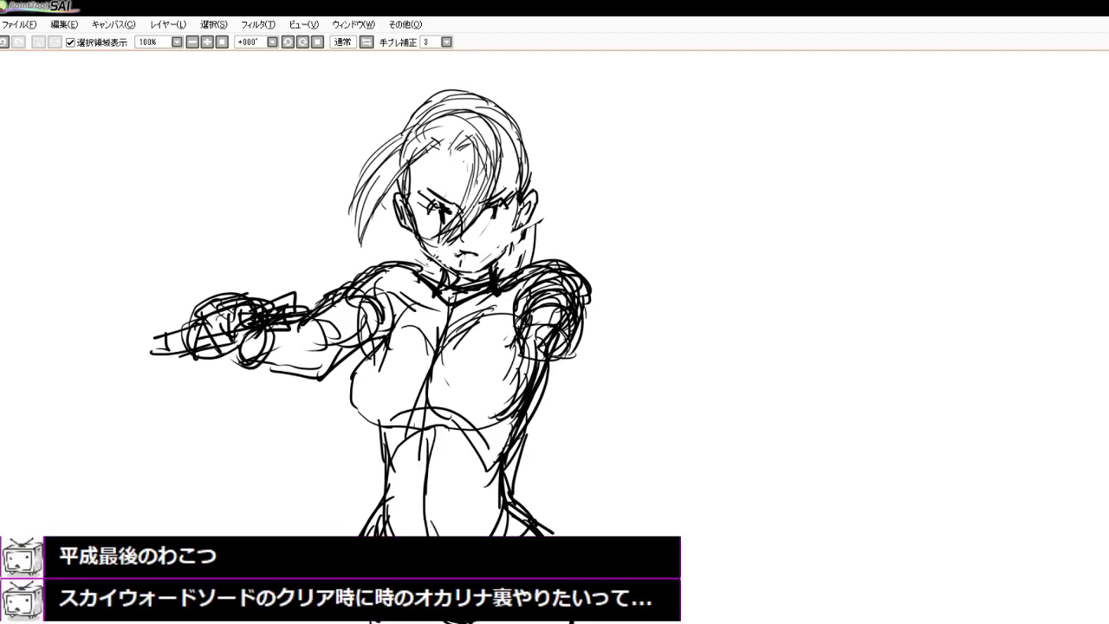
# Lasso the hips and legs, move them up to shorten the waist, and clear the selection
pyautogui.scroll(-4, 509, 313)
pyautogui.scroll(3, 532, 385)
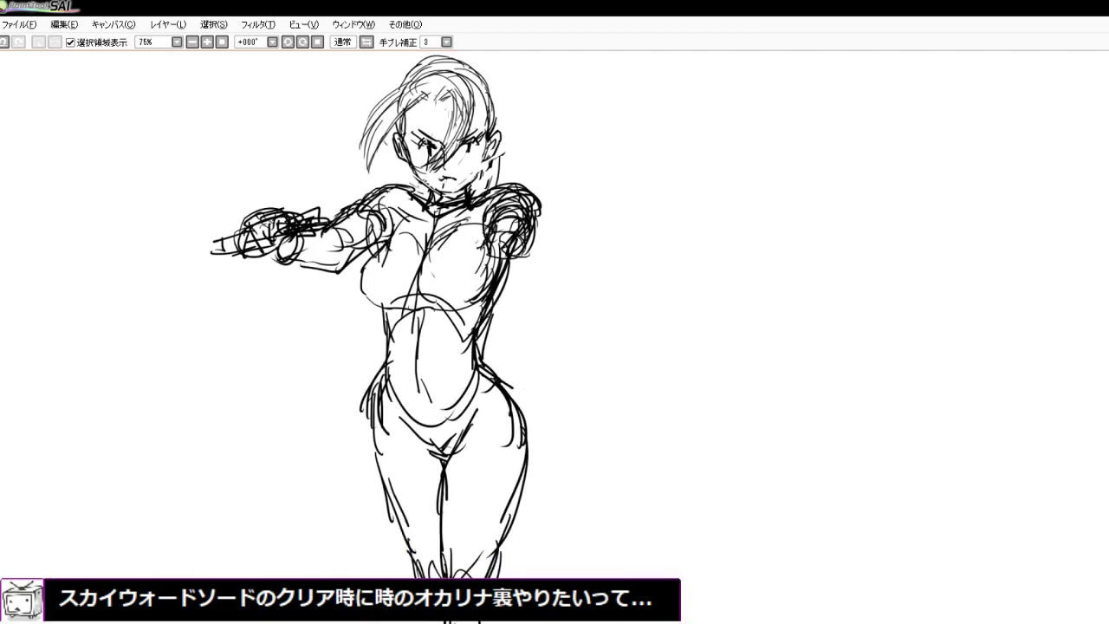
pyautogui.moveTo(317, 383)
pyautogui.mouseDown()
pyautogui.moveTo(376, 347)
pyautogui.moveTo(497, 351)
pyautogui.moveTo(598, 515)
pyautogui.moveTo(589, 579)
pyautogui.mouseUp()
pyautogui.moveTo(315, 526)
pyautogui.mouseDown()
pyautogui.moveTo(320, 579)
pyautogui.moveTo(321, 473)
pyautogui.mouseUp()
pyautogui.moveTo(451, 451)
pyautogui.mouseDown()
pyautogui.moveTo(459, 404)
pyautogui.moveTo(452, 424)
pyautogui.mouseUp()
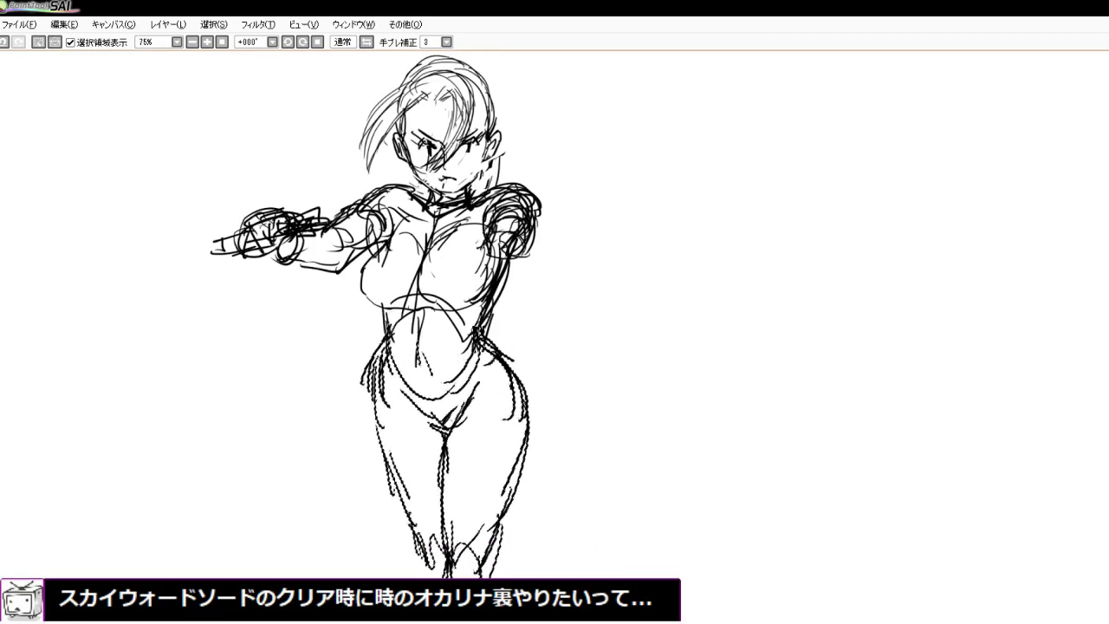
pyautogui.press('Return')
pyautogui.hotkey('ctrl', 'd')
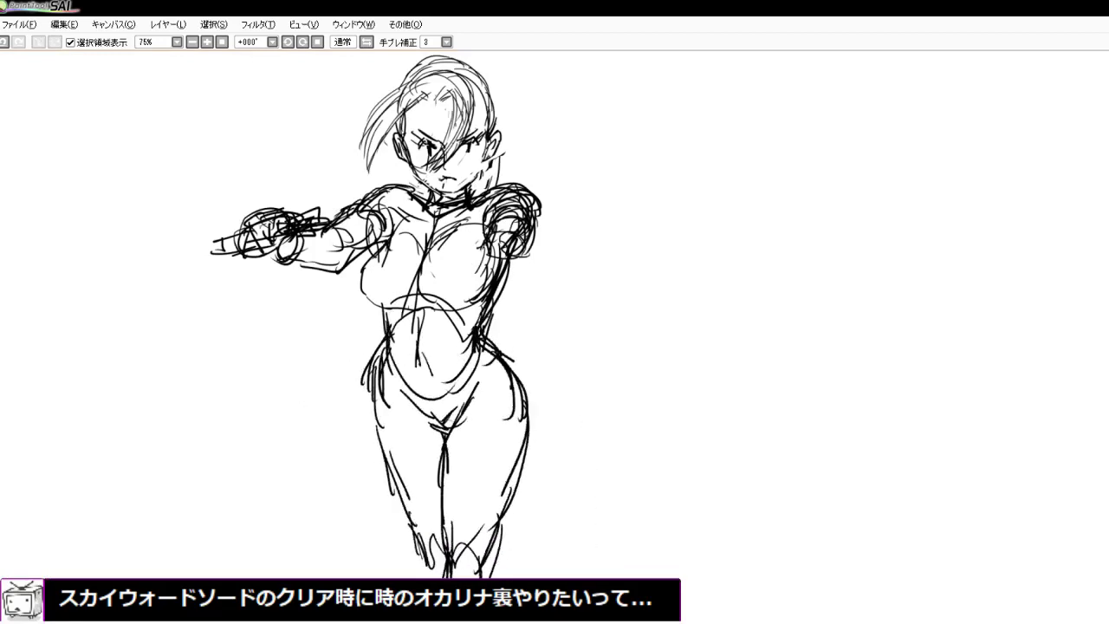
# Reinforce the left hip and crotch contours and lighten the belly curves by erasing parts of them
pyautogui.moveTo(388, 350); pyautogui.dragTo(376, 426)
pyautogui.moveTo(377, 387); pyautogui.dragTo(397, 494)
pyautogui.moveTo(414, 410)
pyautogui.mouseDown()
pyautogui.moveTo(440, 427)
pyautogui.moveTo(478, 400)
pyautogui.mouseUp()
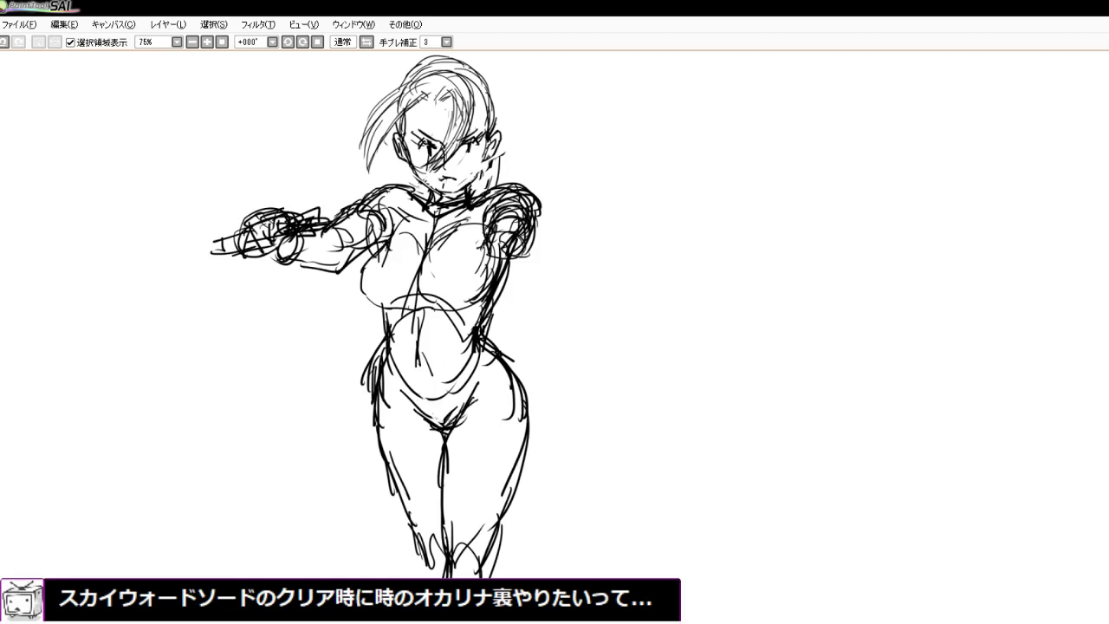
pyautogui.moveTo(444, 419)
pyautogui.mouseDown()
pyautogui.moveTo(474, 394)
pyautogui.moveTo(467, 415)
pyautogui.moveTo(471, 375)
pyautogui.moveTo(405, 381)
pyautogui.moveTo(439, 399)
pyautogui.mouseUp()
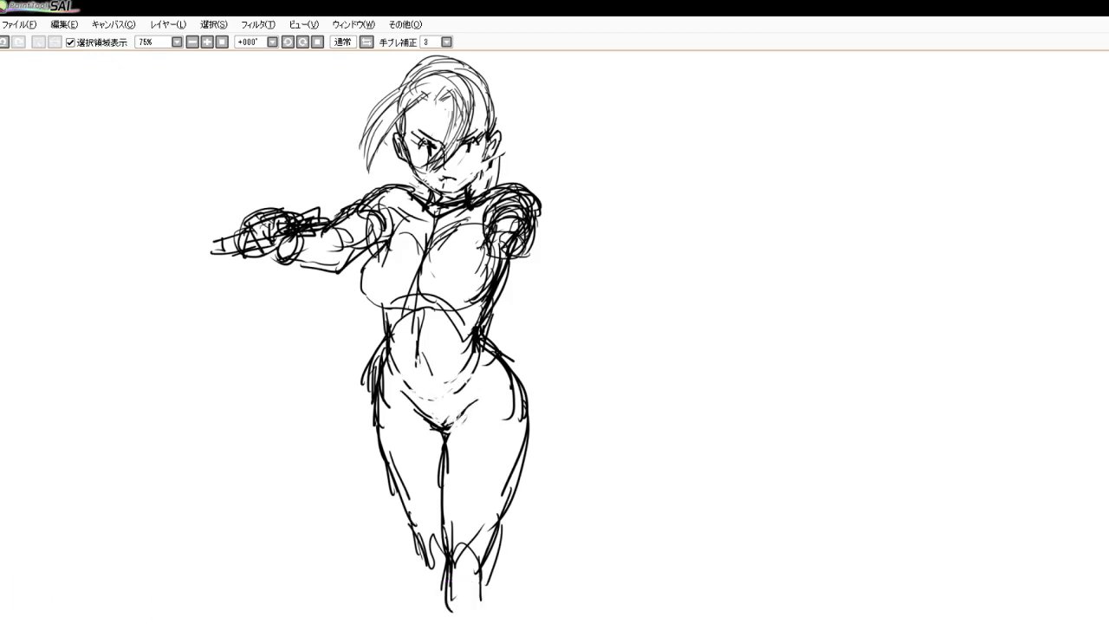
# Erase the sides of the ribcage oval and redraw the lower belly curve across to the right hip
pyautogui.hotkey('ctrl', 'z')
pyautogui.hotkey('ctrl', 'z')
pyautogui.hotkey('ctrl', 'z')
pyautogui.hotkey('ctrl', 'z')
pyautogui.hotkey('ctrl', 'z')
pyautogui.hotkey('ctrl', 'z')
pyautogui.moveTo(406, 313); pyautogui.dragTo(390, 346)
pyautogui.moveTo(445, 324)
pyautogui.mouseDown()
pyautogui.moveTo(470, 355)
pyautogui.moveTo(468, 380)
pyautogui.mouseUp()
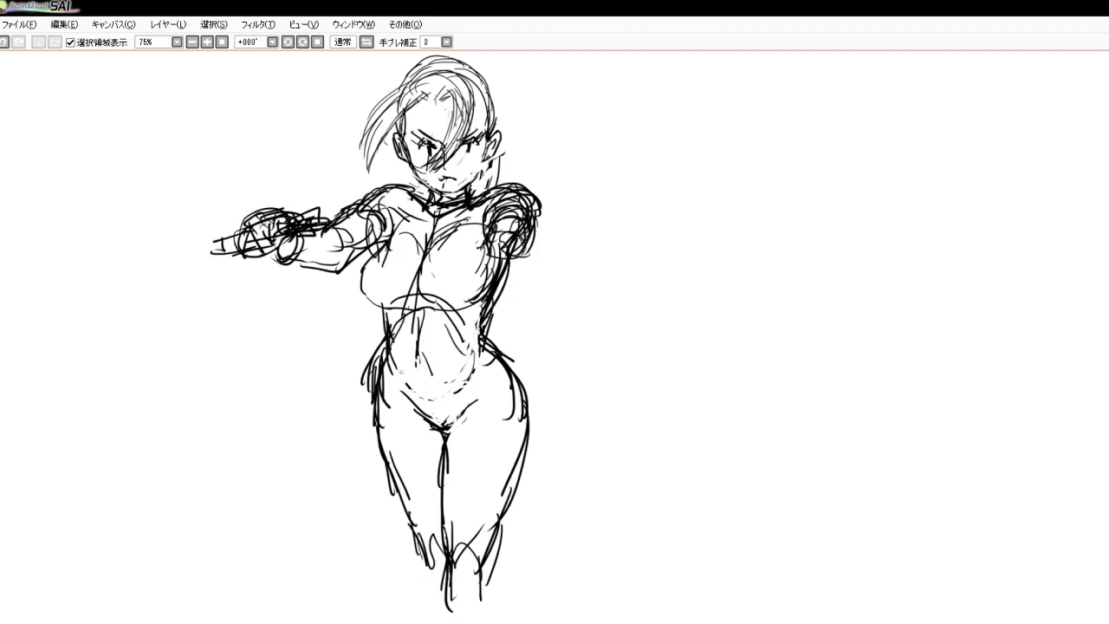
pyautogui.moveTo(393, 352)
pyautogui.mouseDown()
pyautogui.moveTo(413, 390)
pyautogui.moveTo(435, 397)
pyautogui.moveTo(480, 368)
pyautogui.moveTo(495, 372)
pyautogui.mouseUp()
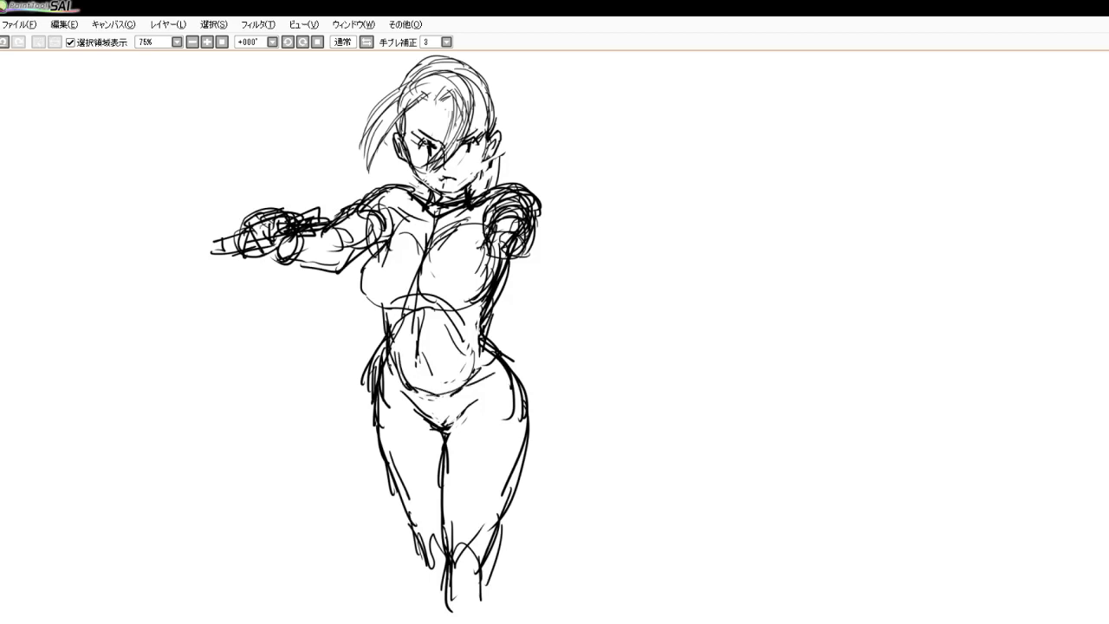
# Erase the stray left hip lines, the ribcage arch and the surplus strokes along the right waist and hip
pyautogui.moveTo(390, 366); pyautogui.dragTo(374, 442)
pyautogui.moveTo(357, 362)
pyautogui.mouseDown()
pyautogui.moveTo(359, 404)
pyautogui.moveTo(378, 380)
pyautogui.moveTo(376, 398)
pyautogui.moveTo(394, 327)
pyautogui.mouseUp()
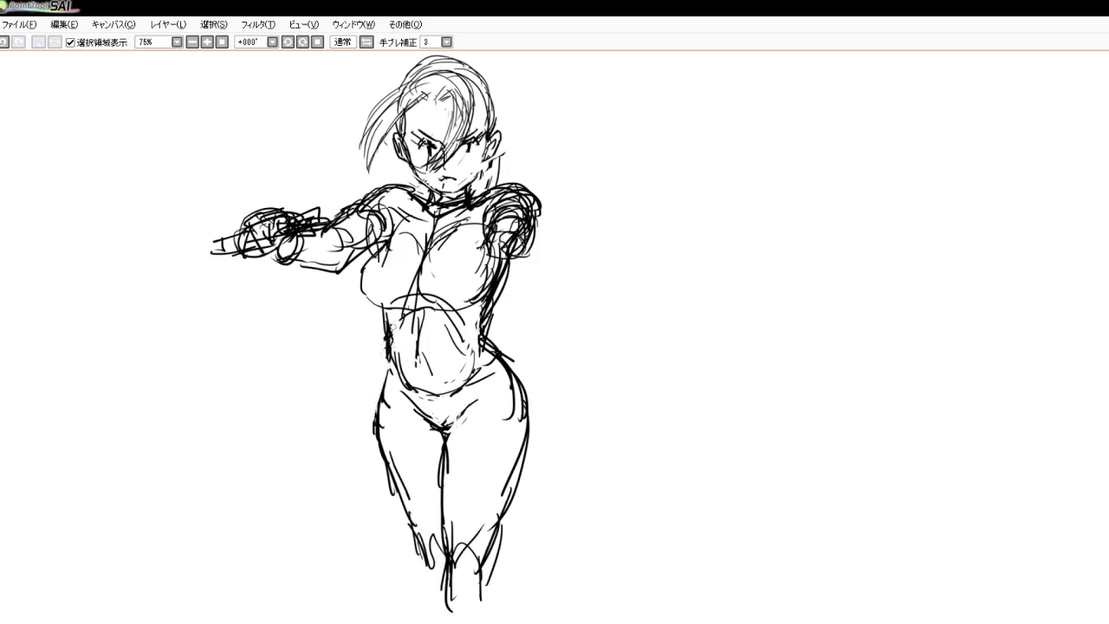
pyautogui.moveTo(404, 288); pyautogui.dragTo(436, 297)
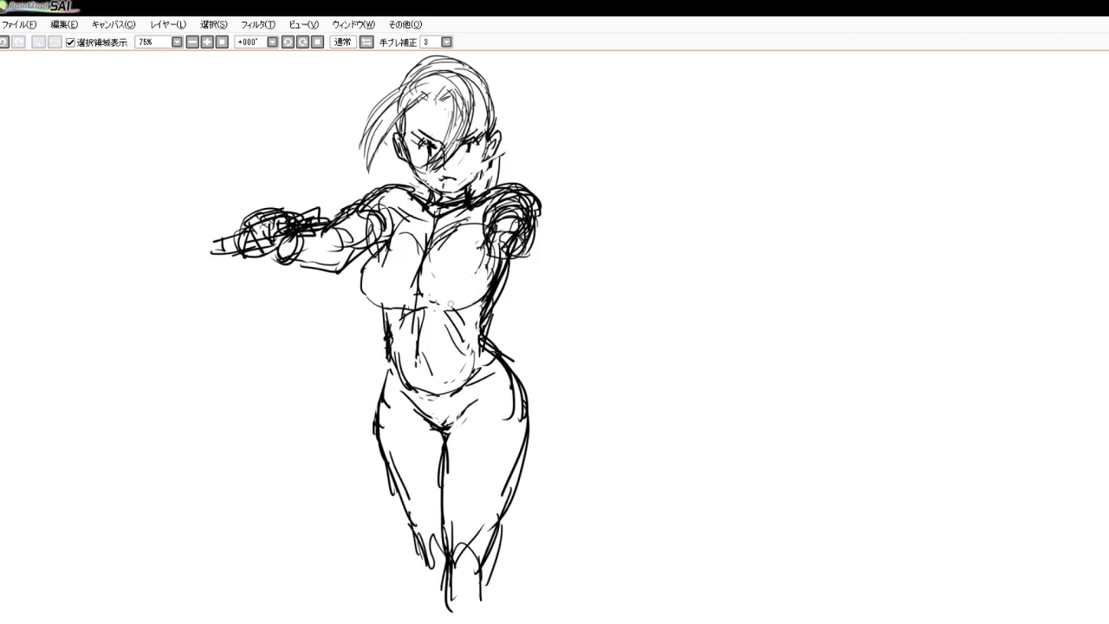
pyautogui.moveTo(476, 349); pyautogui.dragTo(489, 360)
pyautogui.moveTo(507, 293)
pyautogui.mouseDown()
pyautogui.moveTo(490, 313)
pyautogui.moveTo(496, 359)
pyautogui.moveTo(485, 350)
pyautogui.moveTo(512, 391)
pyautogui.mouseUp()
pyautogui.moveTo(489, 340); pyautogui.dragTo(512, 423)
pyautogui.moveTo(506, 364); pyautogui.dragTo(511, 373)
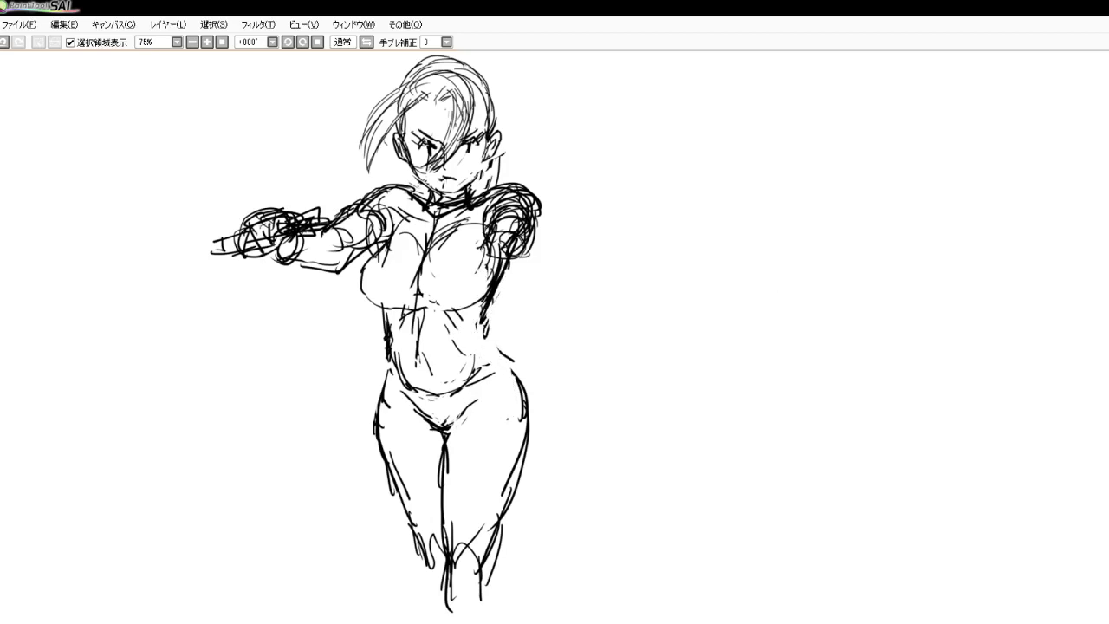
# Redraw the waist-to-hip contours and pelvis lines, and add light contour strokes to both thighs
pyautogui.moveTo(482, 324)
pyautogui.mouseDown()
pyautogui.moveTo(490, 351)
pyautogui.moveTo(516, 367)
pyautogui.moveTo(525, 404)
pyautogui.mouseUp()
pyautogui.moveTo(389, 357); pyautogui.dragTo(377, 389)
pyautogui.moveTo(488, 338); pyautogui.dragTo(466, 394)
pyautogui.moveTo(394, 360); pyautogui.dragTo(405, 398)
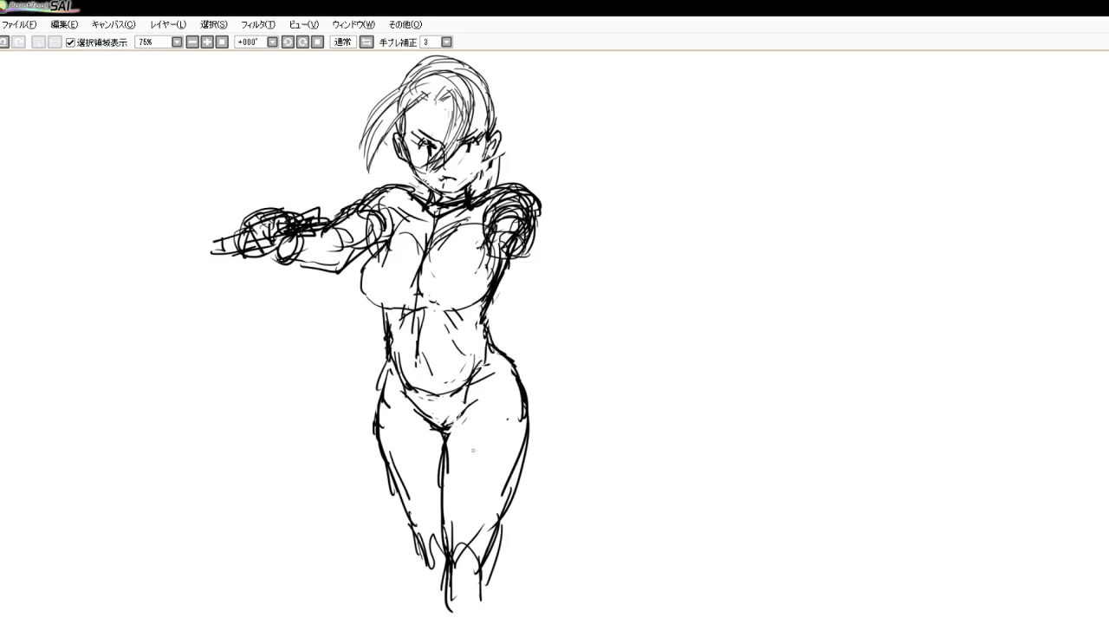
pyautogui.moveTo(486, 414); pyautogui.dragTo(457, 558)
pyautogui.moveTo(391, 489); pyautogui.dragTo(386, 516)
pyautogui.scroll(-3, 373, 224)
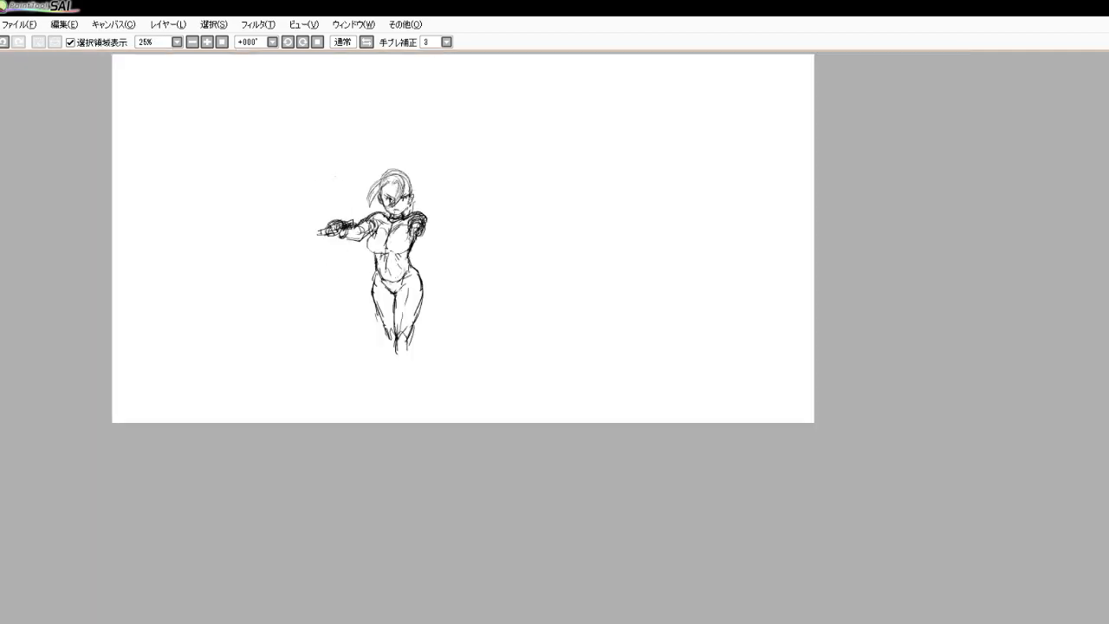
pyautogui.scroll(5, 403, 273)
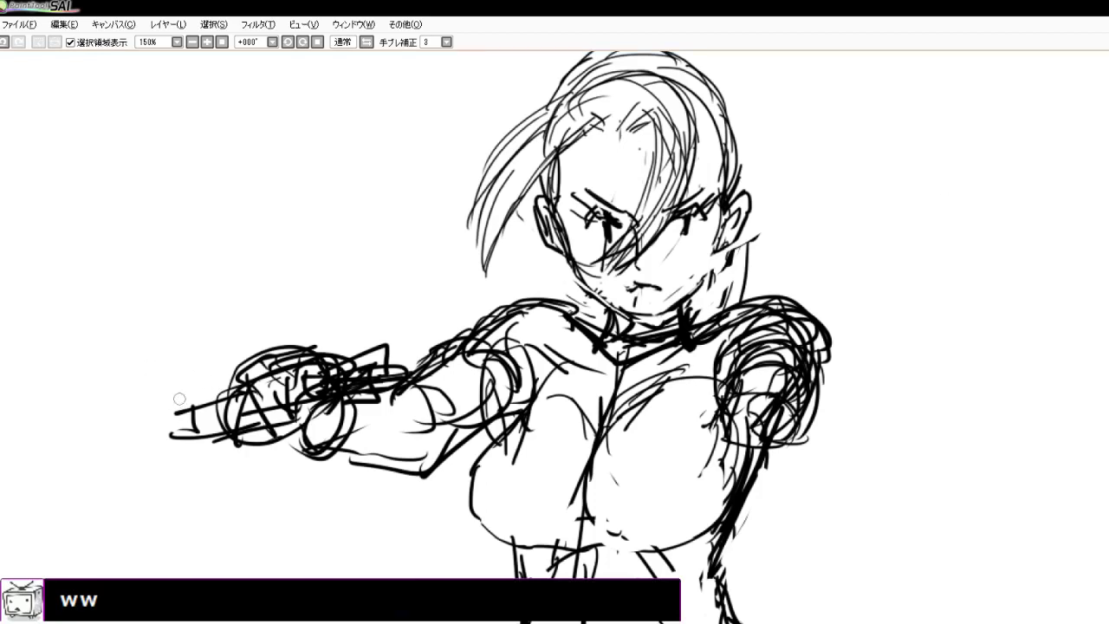
# Erase the outstretched arm with its pistol and sketch a foreshortened upper arm below the left shoulder
pyautogui.moveTo(260, 364)
pyautogui.mouseDown()
pyautogui.moveTo(191, 418)
pyautogui.moveTo(203, 440)
pyautogui.moveTo(398, 395)
pyautogui.moveTo(435, 402)
pyautogui.moveTo(350, 466)
pyautogui.moveTo(451, 454)
pyautogui.moveTo(253, 437)
pyautogui.moveTo(353, 393)
pyautogui.moveTo(345, 376)
pyautogui.moveTo(201, 407)
pyautogui.moveTo(315, 344)
pyautogui.moveTo(440, 385)
pyautogui.moveTo(387, 436)
pyautogui.moveTo(461, 442)
pyautogui.mouseUp()
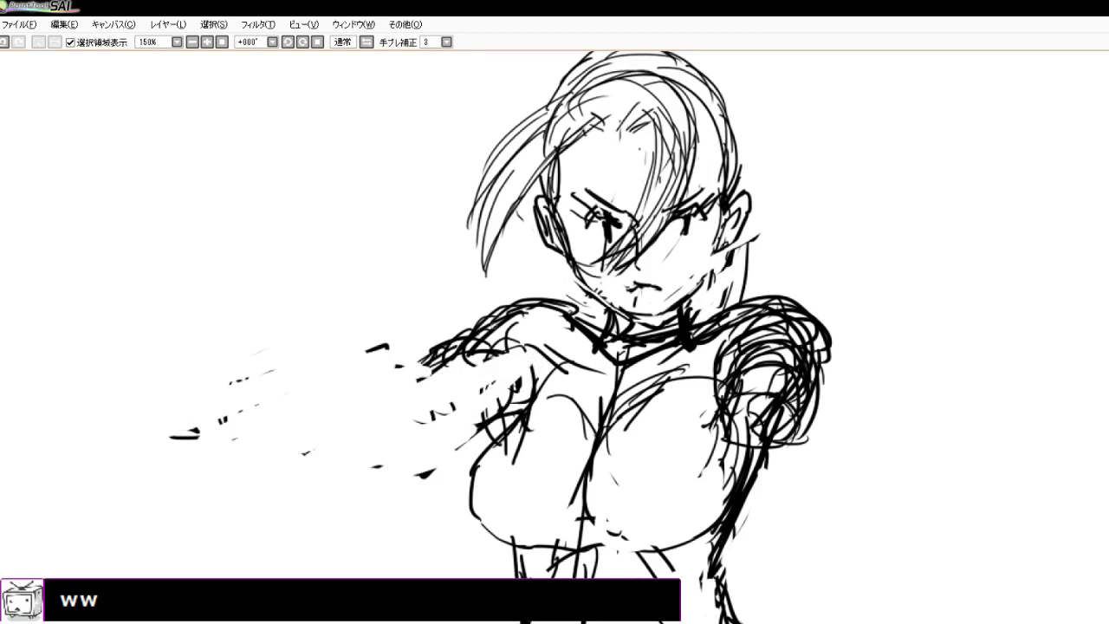
pyautogui.moveTo(571, 312)
pyautogui.mouseDown()
pyautogui.moveTo(490, 339)
pyautogui.moveTo(478, 375)
pyautogui.moveTo(559, 361)
pyautogui.mouseUp()
pyautogui.moveTo(487, 346)
pyautogui.mouseDown()
pyautogui.moveTo(475, 416)
pyautogui.moveTo(568, 386)
pyautogui.mouseUp()
pyautogui.moveTo(501, 440); pyautogui.dragTo(534, 418)
pyautogui.moveTo(567, 376); pyautogui.dragTo(585, 425)
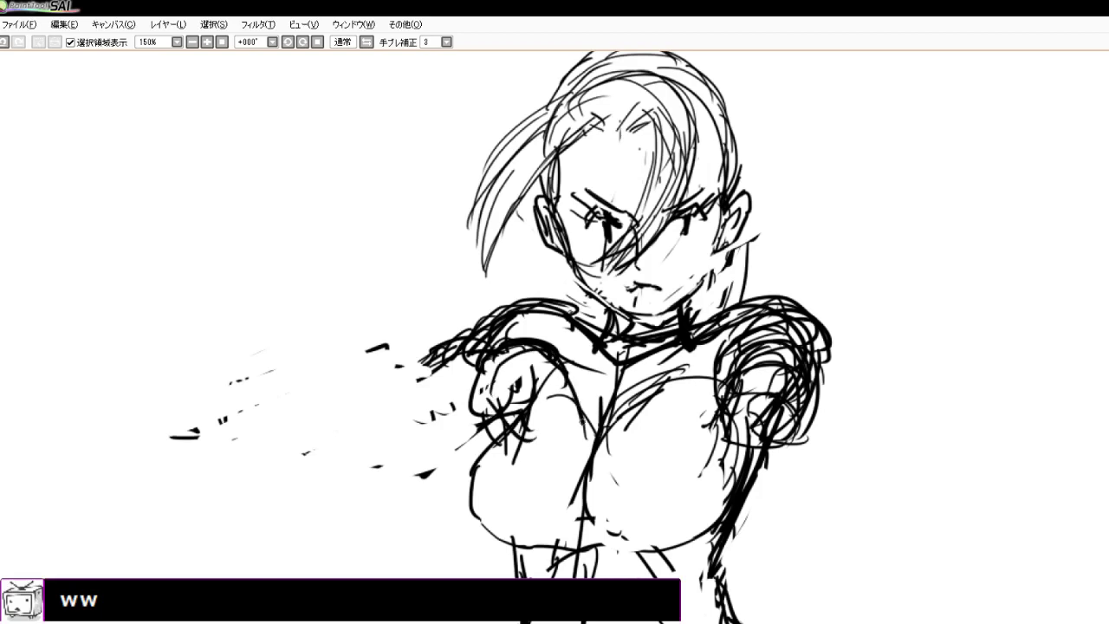
# Block in the foreshortened forearm and hand reaching forward across the chest, with curved cross-contours
pyautogui.moveTo(500, 356)
pyautogui.mouseDown()
pyautogui.moveTo(494, 412)
pyautogui.moveTo(522, 460)
pyautogui.moveTo(529, 441)
pyautogui.moveTo(568, 477)
pyautogui.moveTo(520, 446)
pyautogui.moveTo(567, 408)
pyautogui.moveTo(617, 434)
pyautogui.mouseUp()
pyautogui.moveTo(561, 349); pyautogui.dragTo(586, 402)
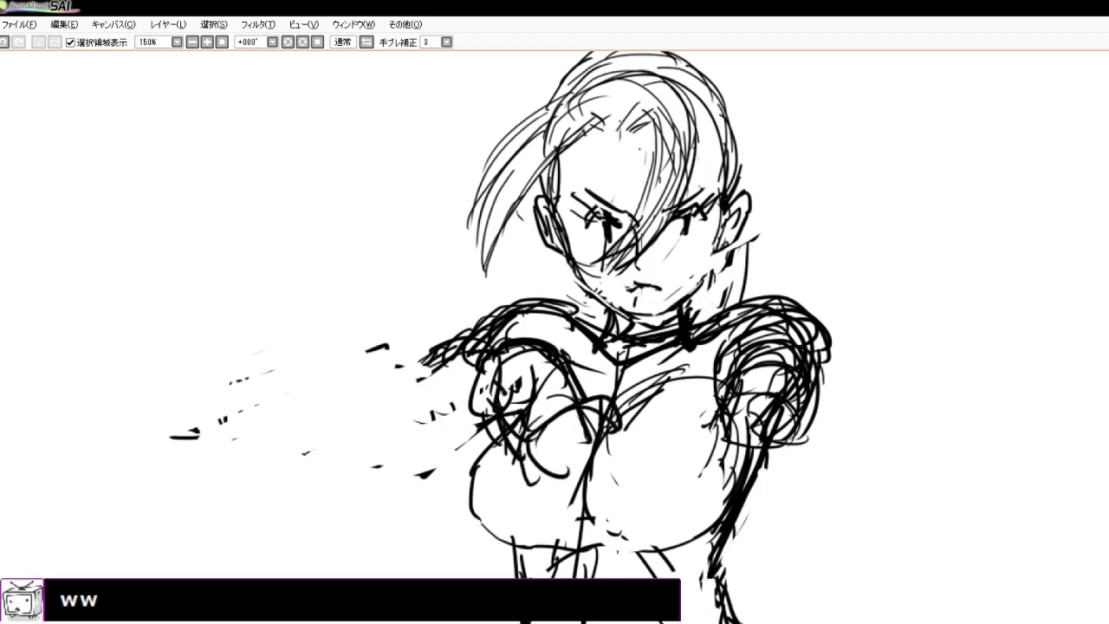
pyautogui.moveTo(502, 388); pyautogui.dragTo(535, 437)
pyautogui.moveTo(603, 400); pyautogui.dragTo(620, 445)
pyautogui.moveTo(542, 475); pyautogui.dragTo(597, 490)
pyautogui.moveTo(620, 431); pyautogui.dragTo(648, 490)
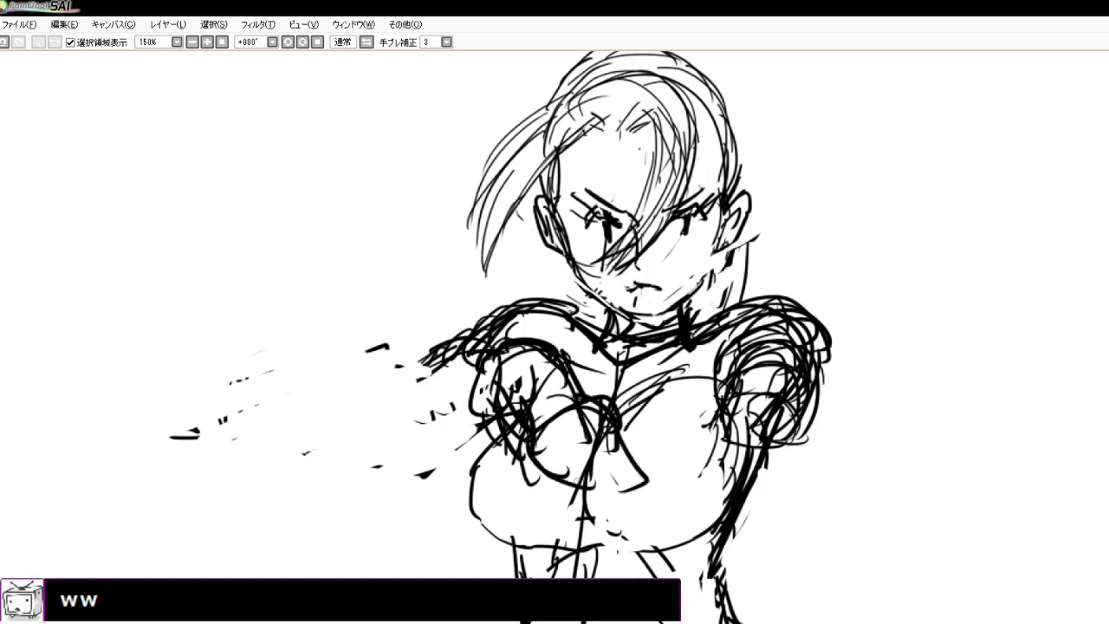
pyautogui.moveTo(557, 482); pyautogui.dragTo(597, 517)
pyautogui.moveTo(584, 462); pyautogui.dragTo(669, 522)
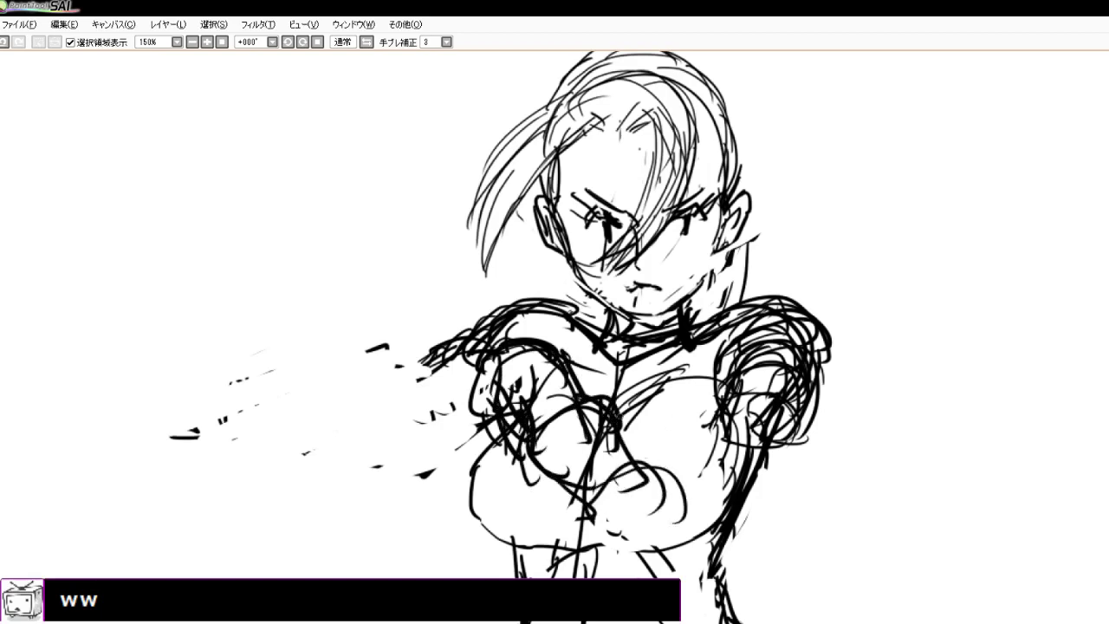
# Reinforce the forearm contours and build up the wrist and knuckles of the forward fist with layered strokes
pyautogui.moveTo(533, 418); pyautogui.dragTo(598, 402)
pyautogui.moveTo(556, 442); pyautogui.dragTo(591, 411)
pyautogui.moveTo(617, 406); pyautogui.dragTo(640, 444)
pyautogui.moveTo(549, 450); pyautogui.dragTo(569, 477)
pyautogui.moveTo(528, 470); pyautogui.dragTo(567, 505)
pyautogui.moveTo(565, 439); pyautogui.dragTo(581, 424)
pyautogui.moveTo(620, 415)
pyautogui.mouseDown()
pyautogui.moveTo(644, 439)
pyautogui.moveTo(629, 438)
pyautogui.mouseUp()
pyautogui.moveTo(640, 426); pyautogui.dragTo(648, 463)
pyautogui.moveTo(570, 369)
pyautogui.mouseDown()
pyautogui.moveTo(539, 393)
pyautogui.moveTo(528, 470)
pyautogui.mouseUp()
pyautogui.moveTo(584, 390)
pyautogui.mouseDown()
pyautogui.moveTo(662, 454)
pyautogui.moveTo(626, 474)
pyautogui.mouseUp()
pyautogui.moveTo(639, 442); pyautogui.dragTo(647, 475)
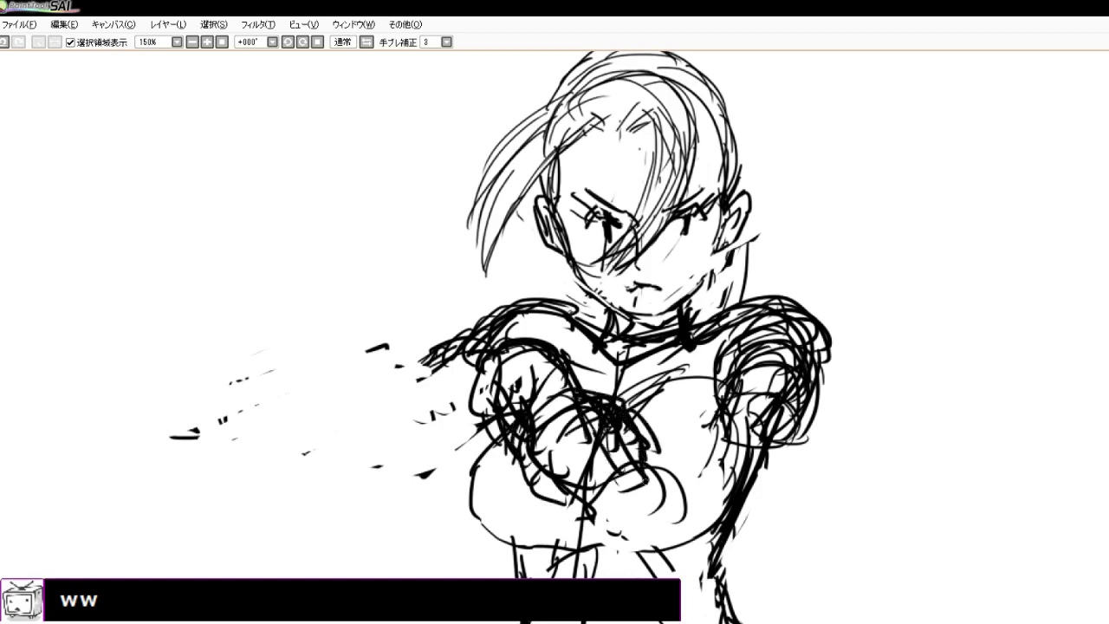
# Add finger divisions and lower contour strokes to the fist in front of the chest
pyautogui.moveTo(598, 421); pyautogui.dragTo(570, 468)
pyautogui.moveTo(588, 472)
pyautogui.mouseDown()
pyautogui.moveTo(596, 486)
pyautogui.moveTo(573, 490)
pyautogui.mouseUp()
pyautogui.moveTo(530, 487)
pyautogui.mouseDown()
pyautogui.moveTo(630, 491)
pyautogui.moveTo(575, 513)
pyautogui.mouseUp()
pyautogui.moveTo(643, 478)
pyautogui.mouseDown()
pyautogui.moveTo(619, 494)
pyautogui.moveTo(657, 474)
pyautogui.mouseUp()
pyautogui.moveTo(610, 512); pyautogui.dragTo(631, 475)
pyautogui.scroll(-5, 465, 303)
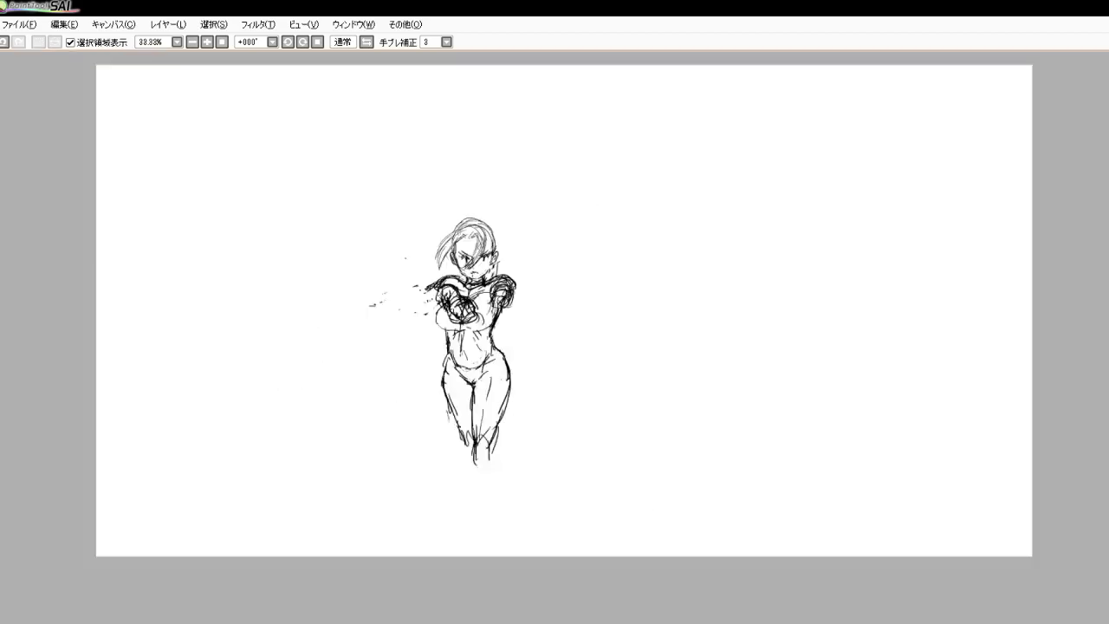
# Fade the rough sketch to light grey and draw the left shoulder and foreshortened arm contours over it in black
pyautogui.scroll(4, 489, 281)
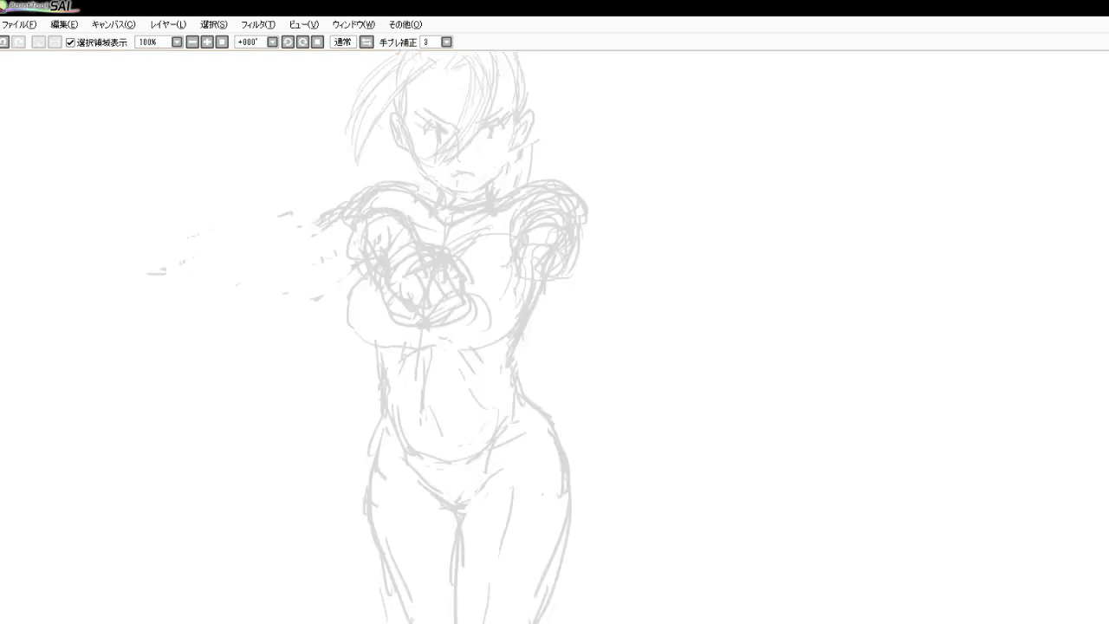
pyautogui.scroll(-5, 528, 229)
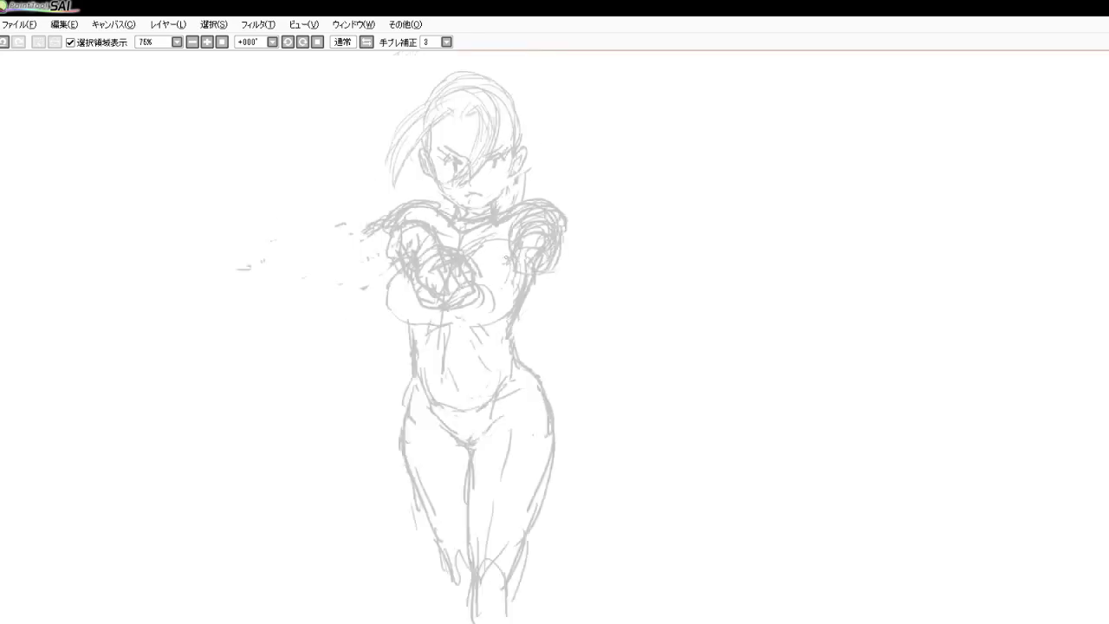
pyautogui.scroll(8, 528, 227)
pyautogui.scroll(-3, 572, 248)
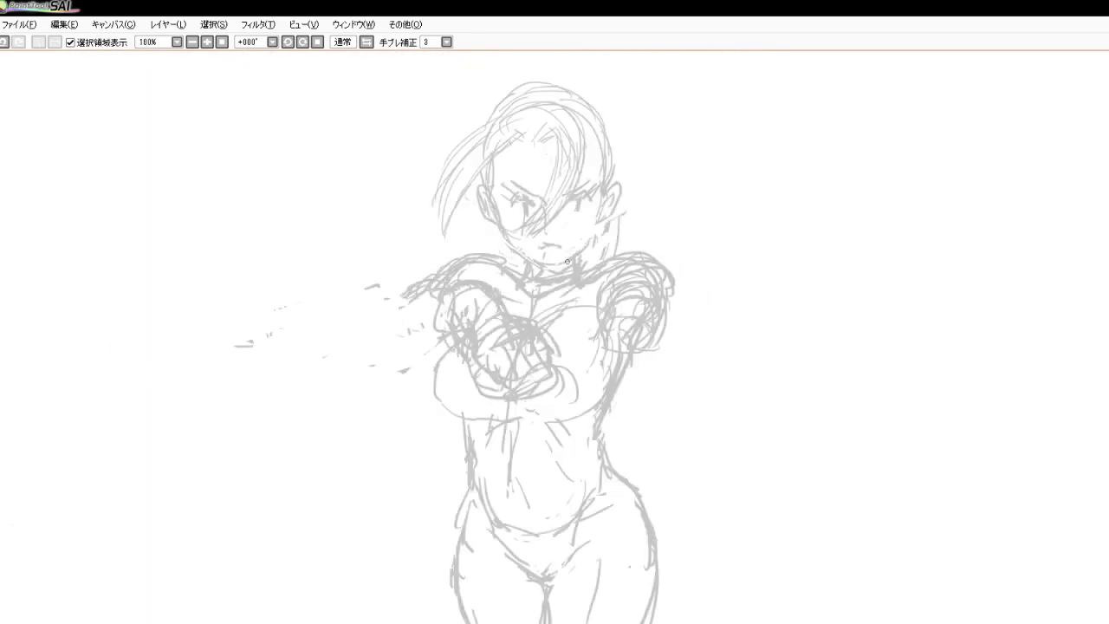
pyautogui.scroll(3, 560, 259)
pyautogui.scroll(-2, 528, 276)
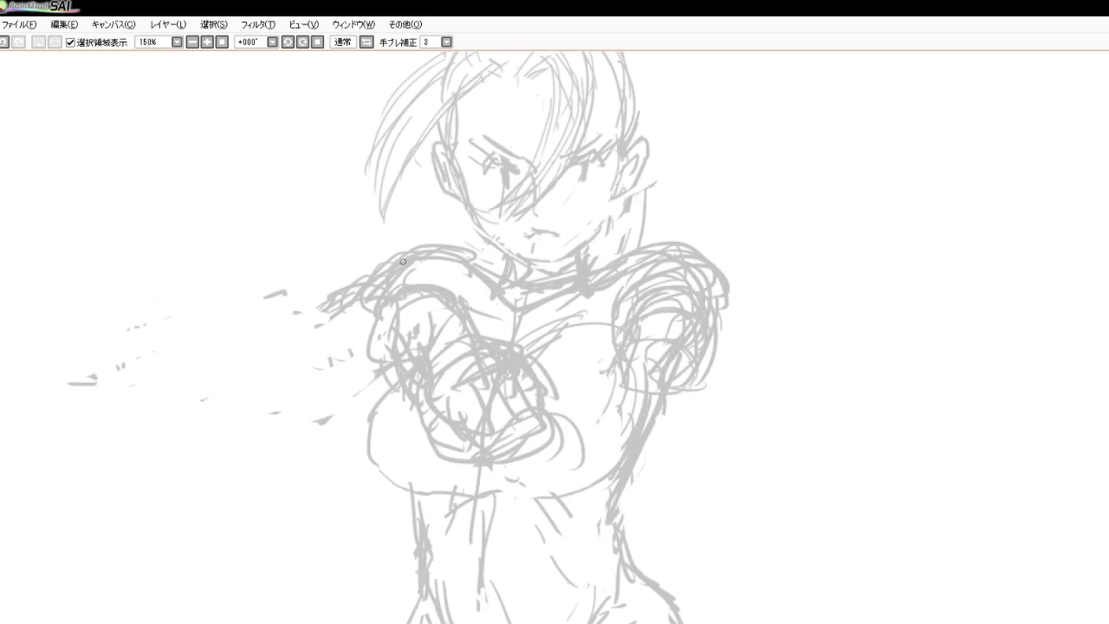
pyautogui.moveTo(371, 310)
pyautogui.mouseDown()
pyautogui.moveTo(390, 264)
pyautogui.moveTo(418, 254)
pyautogui.moveTo(479, 284)
pyautogui.moveTo(466, 323)
pyautogui.mouseUp()
pyautogui.moveTo(379, 296); pyautogui.dragTo(401, 352)
pyautogui.moveTo(394, 314); pyautogui.dragTo(422, 386)
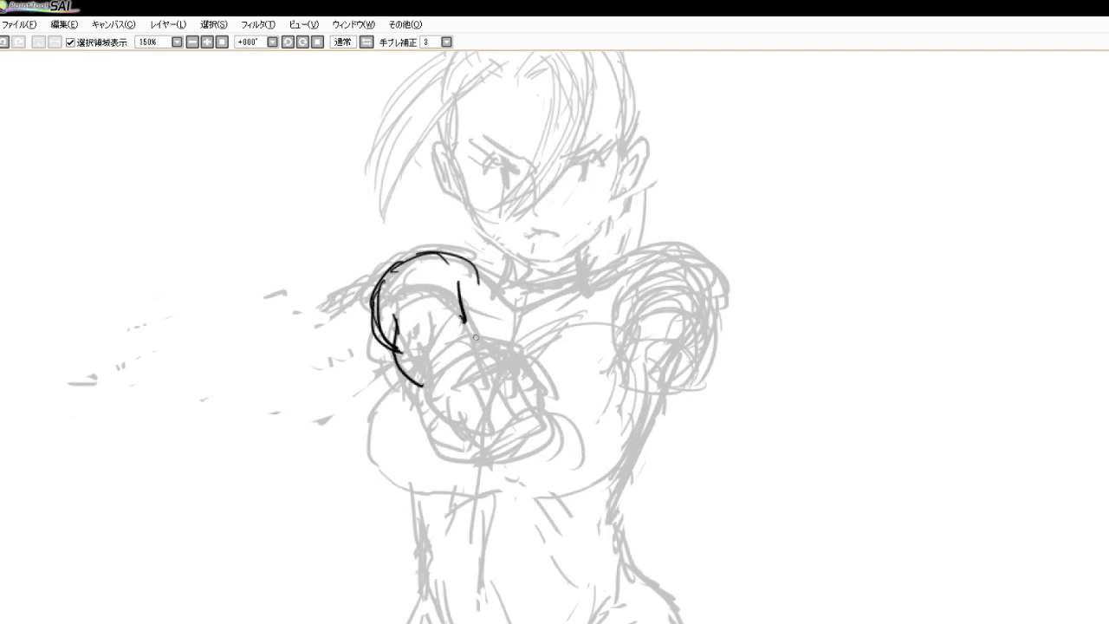
pyautogui.moveTo(461, 305); pyautogui.dragTo(493, 350)
pyautogui.moveTo(419, 368)
pyautogui.mouseDown()
pyautogui.moveTo(422, 399)
pyautogui.moveTo(433, 400)
pyautogui.mouseUp()
pyautogui.moveTo(465, 313)
pyautogui.mouseDown()
pyautogui.moveTo(481, 364)
pyautogui.moveTo(495, 351)
pyautogui.moveTo(520, 395)
pyautogui.mouseUp()
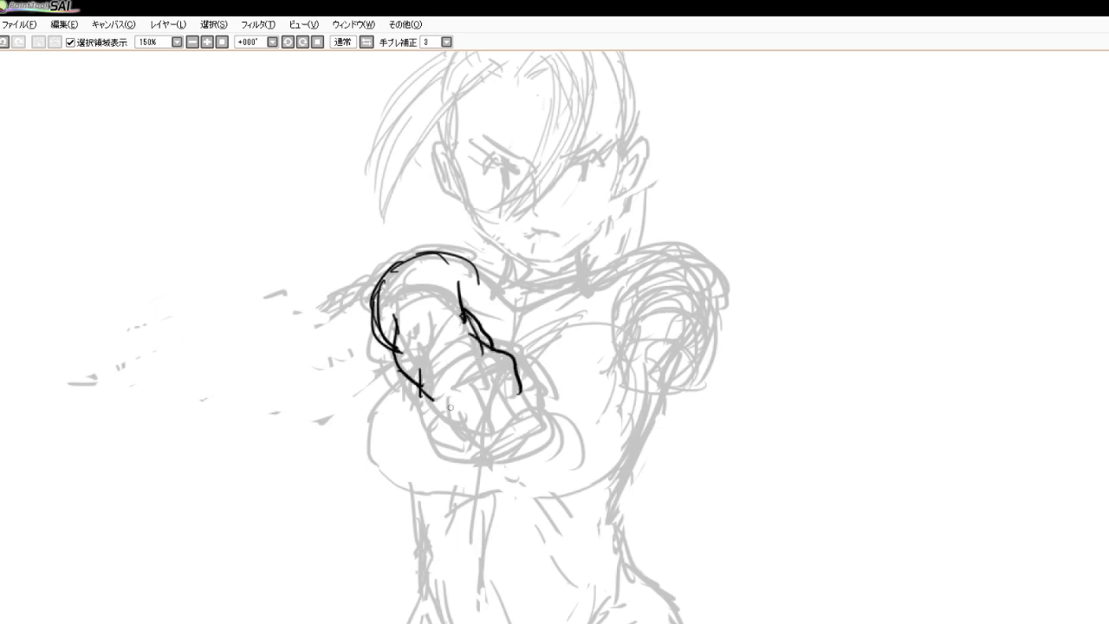
# Draw the wrist curve, the back of the left hand and its outer knuckle lines
pyautogui.moveTo(419, 392)
pyautogui.mouseDown()
pyautogui.moveTo(446, 423)
pyautogui.moveTo(481, 371)
pyautogui.moveTo(514, 347)
pyautogui.moveTo(541, 375)
pyautogui.mouseUp()
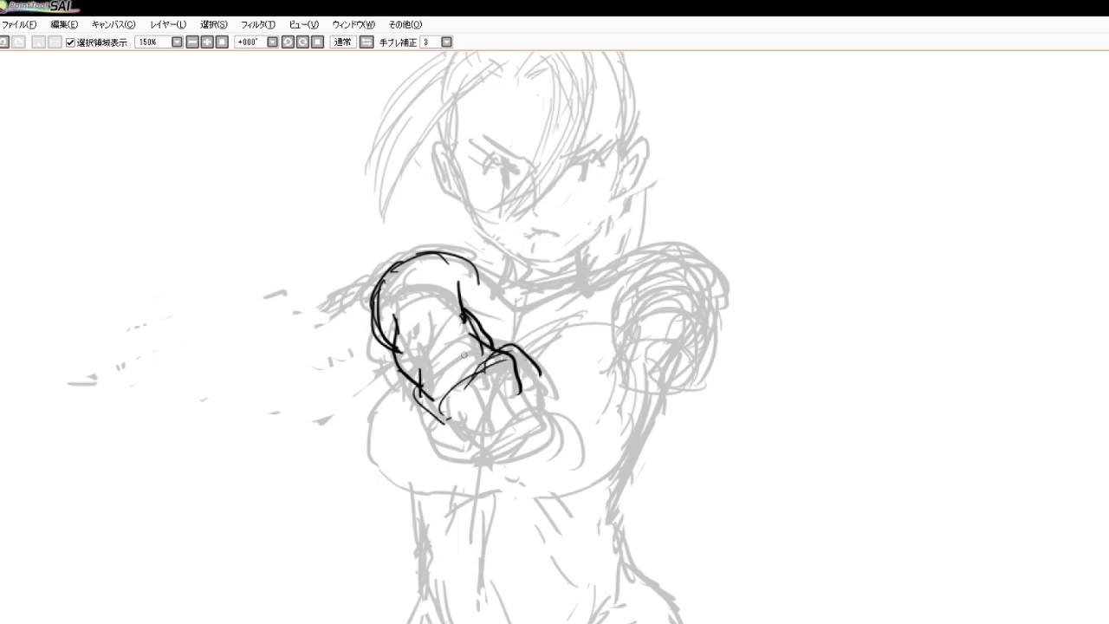
pyautogui.moveTo(437, 387)
pyautogui.mouseDown()
pyautogui.moveTo(473, 350)
pyautogui.moveTo(500, 351)
pyautogui.moveTo(449, 407)
pyautogui.moveTo(441, 428)
pyautogui.moveTo(450, 439)
pyautogui.mouseUp()
pyautogui.moveTo(511, 381); pyautogui.dragTo(520, 414)
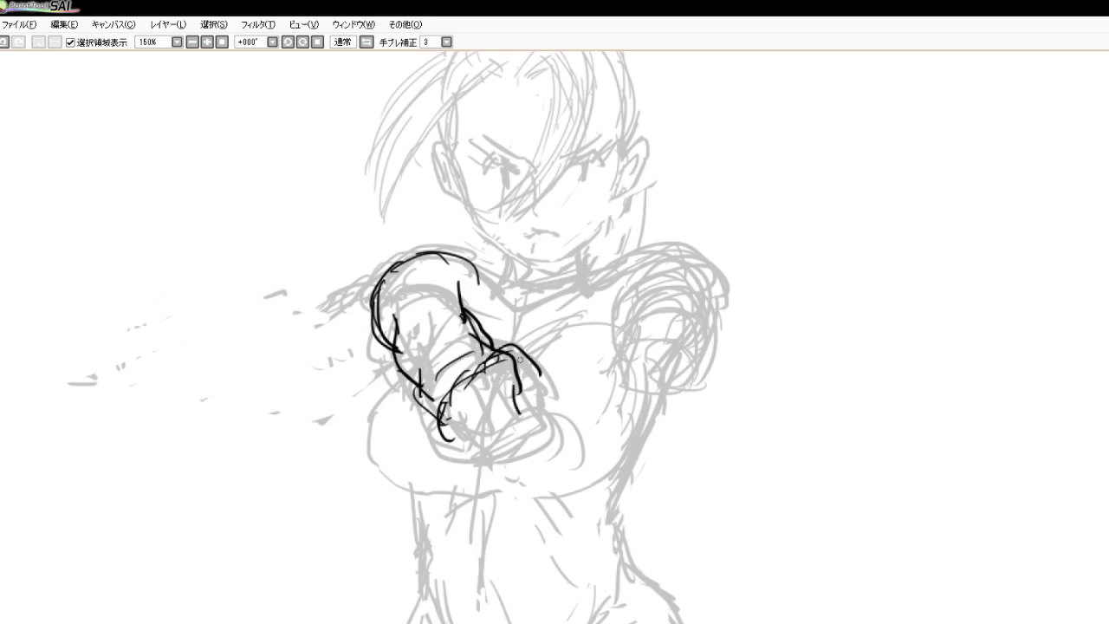
pyautogui.moveTo(518, 357)
pyautogui.mouseDown()
pyautogui.moveTo(499, 347)
pyautogui.moveTo(542, 364)
pyautogui.moveTo(523, 408)
pyautogui.mouseUp()
pyautogui.moveTo(544, 364)
pyautogui.mouseDown()
pyautogui.moveTo(558, 388)
pyautogui.moveTo(551, 419)
pyautogui.moveTo(534, 421)
pyautogui.moveTo(551, 428)
pyautogui.mouseUp()
pyautogui.moveTo(522, 411)
pyautogui.mouseDown()
pyautogui.moveTo(532, 433)
pyautogui.moveTo(503, 434)
pyautogui.moveTo(523, 430)
pyautogui.mouseUp()
# Draw the curled fingers of the left fist and close the contours along its bottom and upper knuckles
pyautogui.moveTo(491, 383)
pyautogui.mouseDown()
pyautogui.moveTo(475, 397)
pyautogui.moveTo(503, 432)
pyautogui.mouseUp()
pyautogui.moveTo(494, 428)
pyautogui.mouseDown()
pyautogui.moveTo(529, 430)
pyautogui.moveTo(527, 451)
pyautogui.mouseUp()
pyautogui.moveTo(460, 420)
pyautogui.mouseDown()
pyautogui.moveTo(482, 441)
pyautogui.moveTo(502, 434)
pyautogui.mouseUp()
pyautogui.moveTo(496, 438)
pyautogui.mouseDown()
pyautogui.moveTo(476, 446)
pyautogui.moveTo(501, 458)
pyautogui.mouseUp()
pyautogui.moveTo(444, 435); pyautogui.dragTo(482, 457)
pyautogui.moveTo(482, 440)
pyautogui.mouseDown()
pyautogui.moveTo(480, 461)
pyautogui.moveTo(507, 460)
pyautogui.mouseUp()
pyautogui.moveTo(537, 414)
pyautogui.mouseDown()
pyautogui.moveTo(551, 433)
pyautogui.moveTo(574, 420)
pyautogui.mouseUp()
pyautogui.moveTo(512, 355); pyautogui.dragTo(527, 369)
pyautogui.moveTo(520, 358)
pyautogui.mouseDown()
pyautogui.moveTo(538, 373)
pyautogui.moveTo(525, 347)
pyautogui.mouseUp()
pyautogui.moveTo(519, 351); pyautogui.dragTo(542, 363)
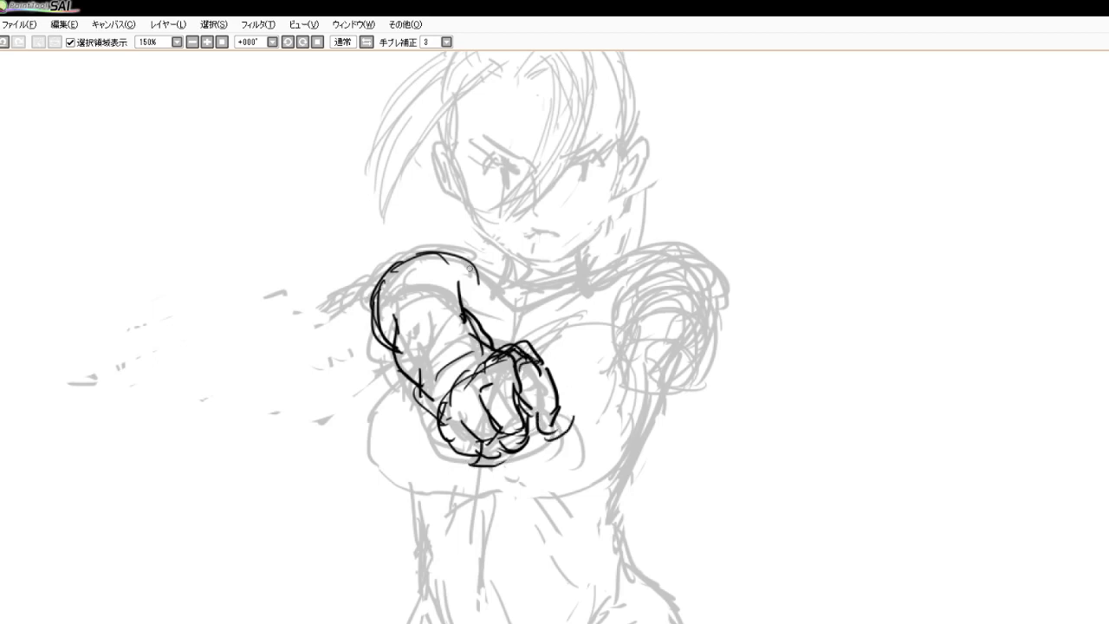
# Draw the neck sides and the V-shaped collar line running between both shoulders
pyautogui.moveTo(469, 269); pyautogui.dragTo(502, 290)
pyautogui.moveTo(562, 263); pyautogui.dragTo(568, 287)
pyautogui.moveTo(472, 277); pyautogui.dragTo(527, 311)
pyautogui.moveTo(527, 311)
pyautogui.mouseDown()
pyautogui.moveTo(596, 275)
pyautogui.moveTo(655, 261)
pyautogui.mouseUp()
pyautogui.moveTo(595, 278)
pyautogui.mouseDown()
pyautogui.moveTo(666, 254)
pyautogui.moveTo(677, 268)
pyautogui.mouseUp()
pyautogui.moveTo(614, 281)
pyautogui.mouseDown()
pyautogui.moveTo(652, 249)
pyautogui.moveTo(617, 279)
pyautogui.mouseUp()
# Sketch the right shoulder cap and upper arm, with crossing contour strokes at the inner arm
pyautogui.moveTo(667, 253); pyautogui.dragTo(702, 291)
pyautogui.moveTo(619, 286); pyautogui.dragTo(676, 337)
pyautogui.moveTo(693, 275); pyautogui.dragTo(732, 327)
pyautogui.moveTo(626, 303)
pyautogui.mouseDown()
pyautogui.moveTo(655, 345)
pyautogui.moveTo(670, 312)
pyautogui.moveTo(699, 342)
pyautogui.moveTo(649, 342)
pyautogui.moveTo(659, 352)
pyautogui.mouseUp()
pyautogui.moveTo(681, 277); pyautogui.dragTo(720, 360)
pyautogui.moveTo(655, 343)
pyautogui.mouseDown()
pyautogui.moveTo(716, 338)
pyautogui.moveTo(693, 371)
pyautogui.mouseUp()
pyautogui.moveTo(644, 332)
pyautogui.mouseDown()
pyautogui.moveTo(629, 370)
pyautogui.moveTo(721, 381)
pyautogui.moveTo(657, 401)
pyautogui.moveTo(655, 343)
pyautogui.mouseUp()
pyautogui.moveTo(646, 324); pyautogui.dragTo(602, 373)
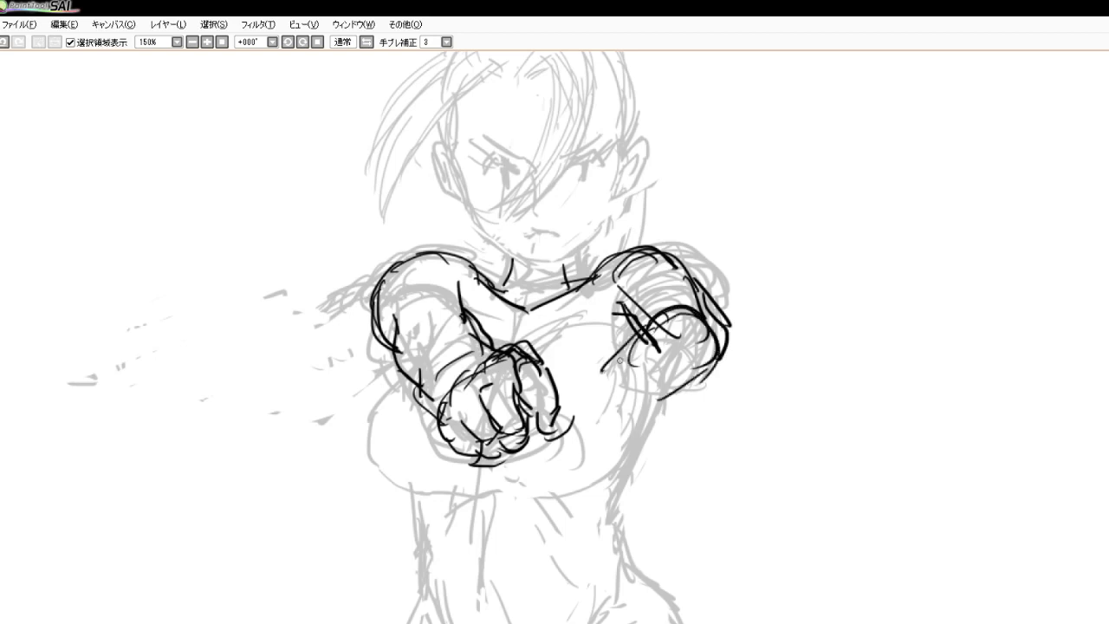
# Sketch the right elbow and the start of the bent forearm with overlapping curved strokes
pyautogui.moveTo(709, 366); pyautogui.dragTo(648, 412)
pyautogui.moveTo(627, 335); pyautogui.dragTo(594, 380)
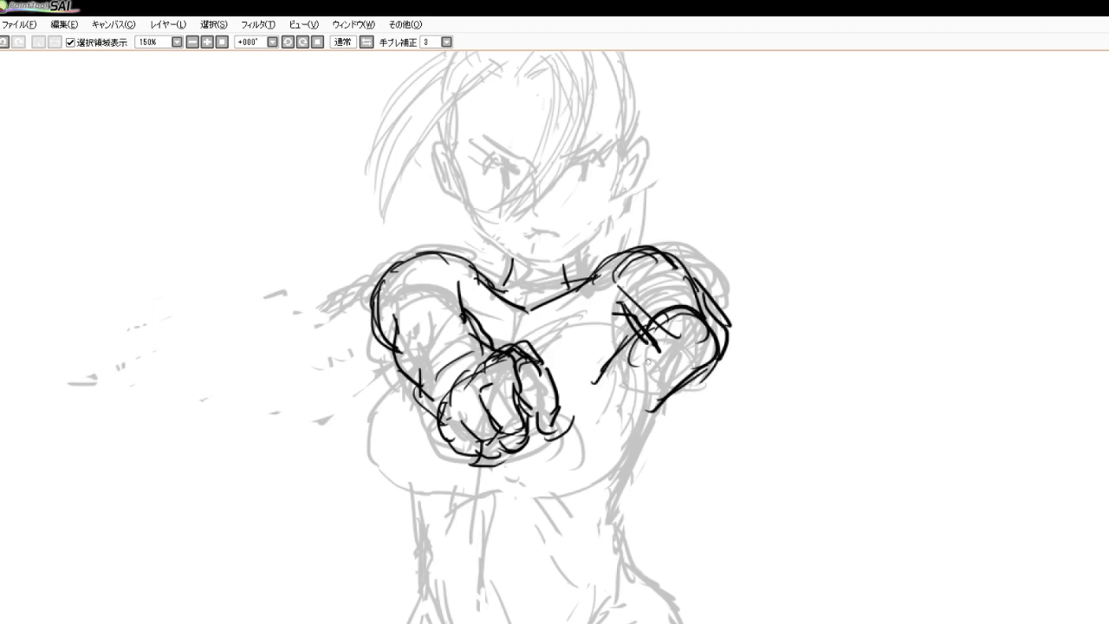
pyautogui.moveTo(626, 350)
pyautogui.mouseDown()
pyautogui.moveTo(575, 387)
pyautogui.moveTo(622, 376)
pyautogui.moveTo(624, 404)
pyautogui.mouseUp()
pyautogui.moveTo(641, 350)
pyautogui.mouseDown()
pyautogui.moveTo(655, 329)
pyautogui.moveTo(598, 370)
pyautogui.mouseUp()
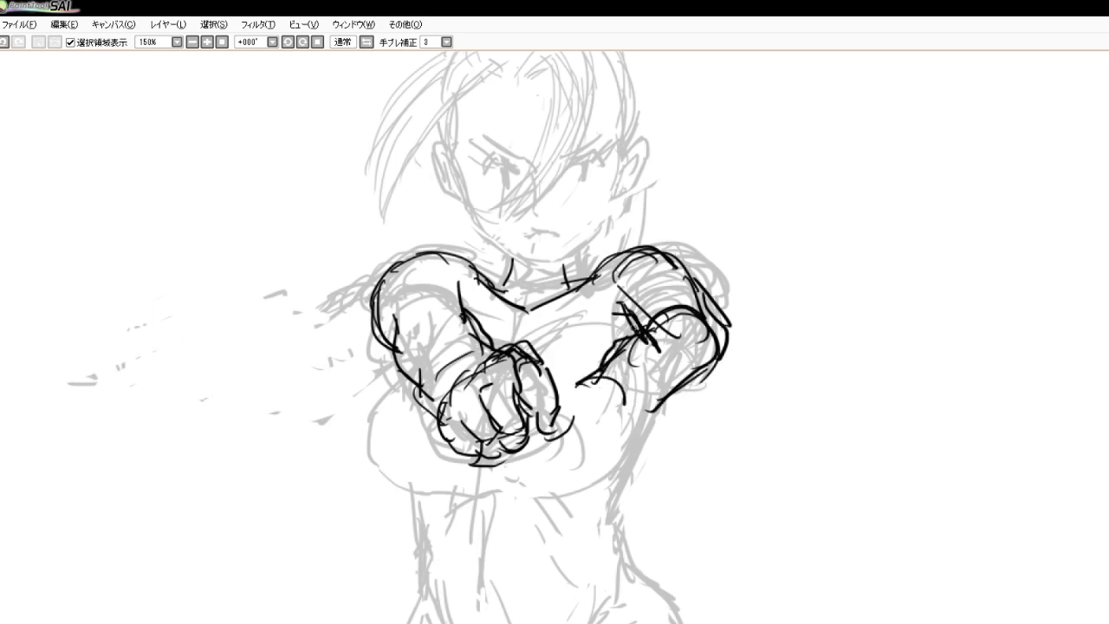
pyautogui.moveTo(631, 327); pyautogui.dragTo(651, 372)
pyautogui.moveTo(708, 321); pyautogui.dragTo(726, 360)
pyautogui.moveTo(644, 341); pyautogui.dragTo(651, 374)
pyautogui.moveTo(646, 357); pyautogui.dragTo(713, 386)
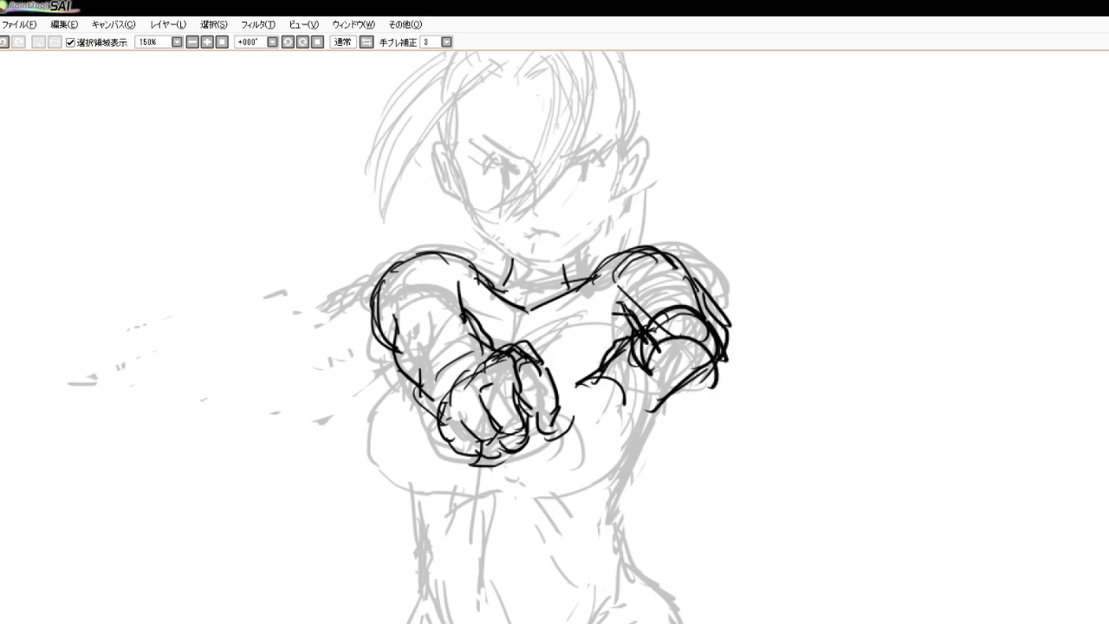
# Extend the right forearm down toward the fist and round off its wrist
pyautogui.moveTo(634, 314); pyautogui.dragTo(624, 374)
pyautogui.moveTo(630, 371)
pyautogui.mouseDown()
pyautogui.moveTo(657, 389)
pyautogui.moveTo(599, 395)
pyautogui.moveTo(623, 404)
pyautogui.mouseUp()
pyautogui.moveTo(703, 379); pyautogui.dragTo(637, 444)
pyautogui.moveTo(632, 368); pyautogui.dragTo(569, 435)
pyautogui.moveTo(648, 432); pyautogui.dragTo(589, 471)
pyautogui.moveTo(610, 413)
pyautogui.mouseDown()
pyautogui.moveTo(568, 440)
pyautogui.moveTo(582, 463)
pyautogui.mouseUp()
# Sketch the knuckles and first fingers of the right hand just below the left fist
pyautogui.moveTo(575, 435); pyautogui.dragTo(556, 460)
pyautogui.moveTo(611, 421); pyautogui.dragTo(598, 471)
pyautogui.moveTo(572, 421)
pyautogui.mouseDown()
pyautogui.moveTo(549, 433)
pyautogui.moveTo(533, 475)
pyautogui.mouseUp()
pyautogui.moveTo(537, 451); pyautogui.dragTo(553, 466)
pyautogui.moveTo(522, 444)
pyautogui.mouseDown()
pyautogui.moveTo(519, 467)
pyautogui.moveTo(479, 469)
pyautogui.mouseUp()
pyautogui.moveTo(480, 472)
pyautogui.mouseDown()
pyautogui.moveTo(482, 492)
pyautogui.moveTo(506, 490)
pyautogui.mouseUp()
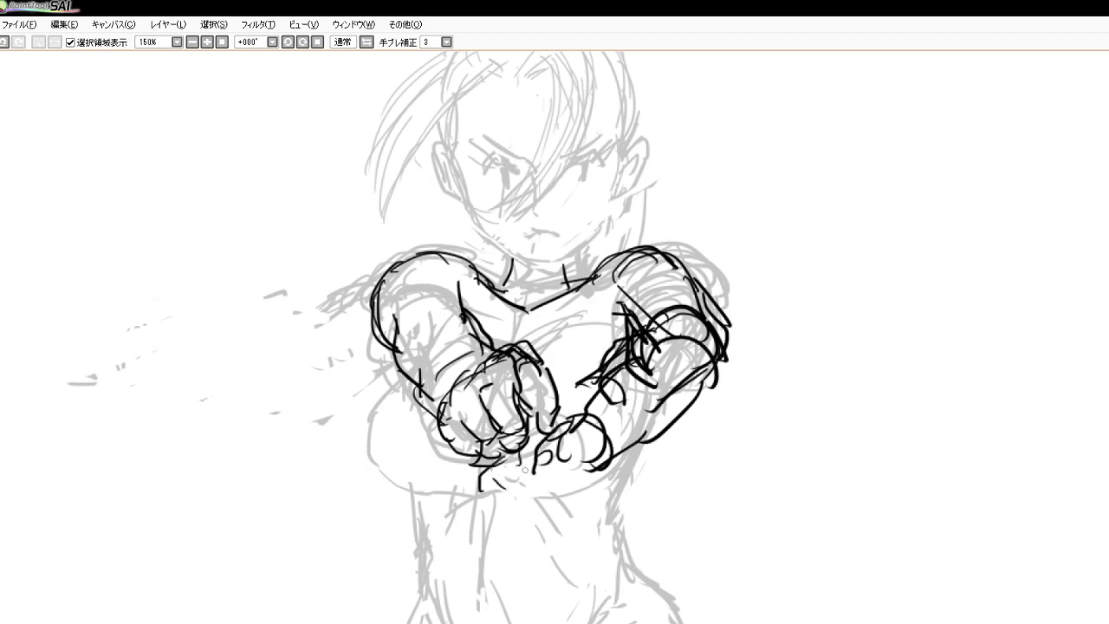
# Draw the right hand's fingers and thumb and block in the boxy form beneath both hands
pyautogui.moveTo(506, 452)
pyautogui.mouseDown()
pyautogui.moveTo(503, 488)
pyautogui.moveTo(530, 485)
pyautogui.mouseUp()
pyautogui.moveTo(539, 447); pyautogui.dragTo(562, 475)
pyautogui.moveTo(525, 481); pyautogui.dragTo(579, 473)
pyautogui.moveTo(581, 441)
pyautogui.mouseDown()
pyautogui.moveTo(605, 459)
pyautogui.moveTo(596, 484)
pyautogui.mouseUp()
pyautogui.moveTo(599, 464)
pyautogui.mouseDown()
pyautogui.moveTo(612, 473)
pyautogui.moveTo(594, 486)
pyautogui.moveTo(629, 488)
pyautogui.mouseUp()
pyautogui.moveTo(598, 490); pyautogui.dragTo(646, 499)
pyautogui.moveTo(645, 506)
pyautogui.mouseDown()
pyautogui.moveTo(572, 493)
pyautogui.moveTo(565, 511)
pyautogui.mouseUp()
pyautogui.click(509, 471)
pyautogui.moveTo(580, 482); pyautogui.dragTo(555, 520)
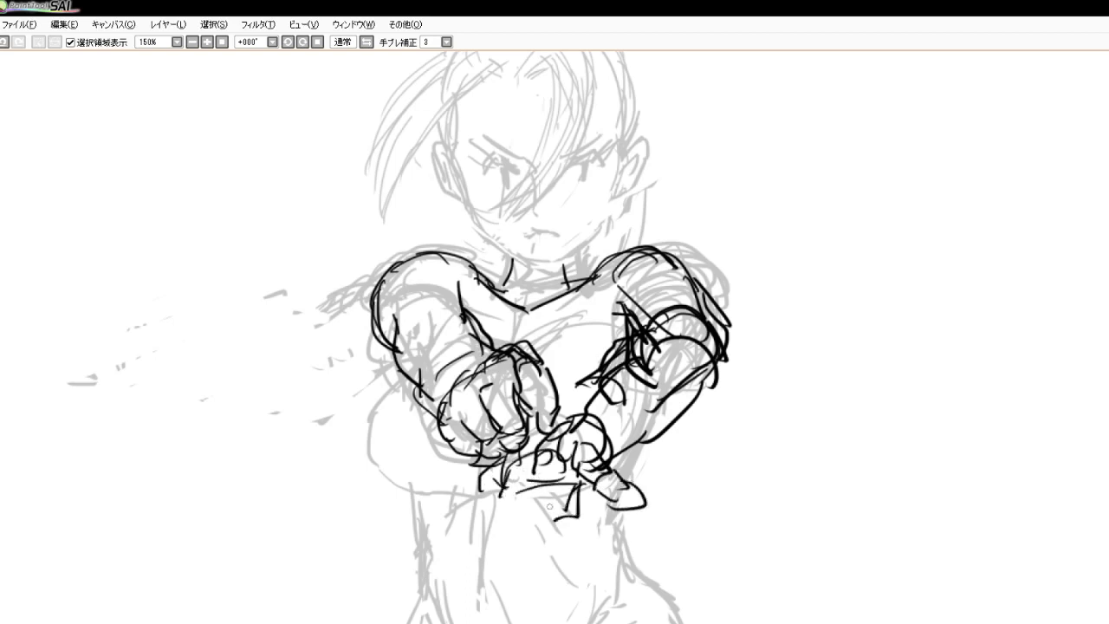
# Add the pointed shape and short fingertip marks below the boxy form under the hands
pyautogui.moveTo(506, 491); pyautogui.dragTo(496, 513)
pyautogui.moveTo(505, 508)
pyautogui.mouseDown()
pyautogui.moveTo(570, 506)
pyautogui.moveTo(560, 522)
pyautogui.moveTo(493, 518)
pyautogui.mouseUp()
pyautogui.moveTo(494, 513)
pyautogui.mouseDown()
pyautogui.moveTo(444, 551)
pyautogui.moveTo(507, 535)
pyautogui.mouseUp()
pyautogui.moveTo(518, 528); pyautogui.dragTo(524, 540)
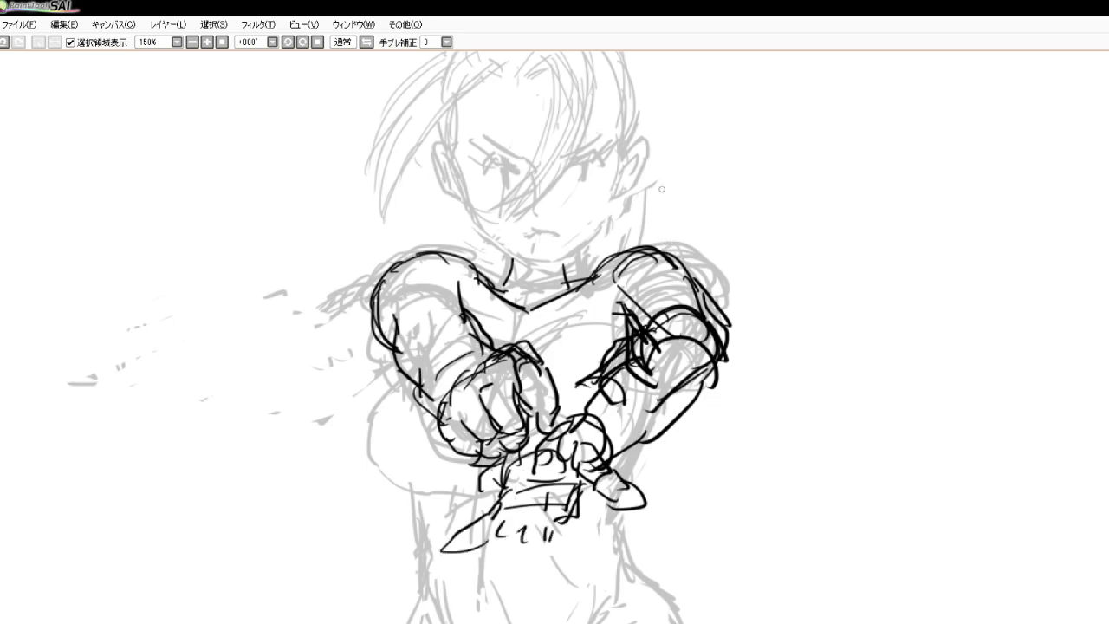
# Redraw the left arm's outer and inner contours with a fuller bend and add light contour strokes across the chest
pyautogui.moveTo(440, 259)
pyautogui.mouseDown()
pyautogui.moveTo(482, 290)
pyautogui.moveTo(378, 347)
pyautogui.moveTo(402, 397)
pyautogui.moveTo(443, 428)
pyautogui.mouseUp()
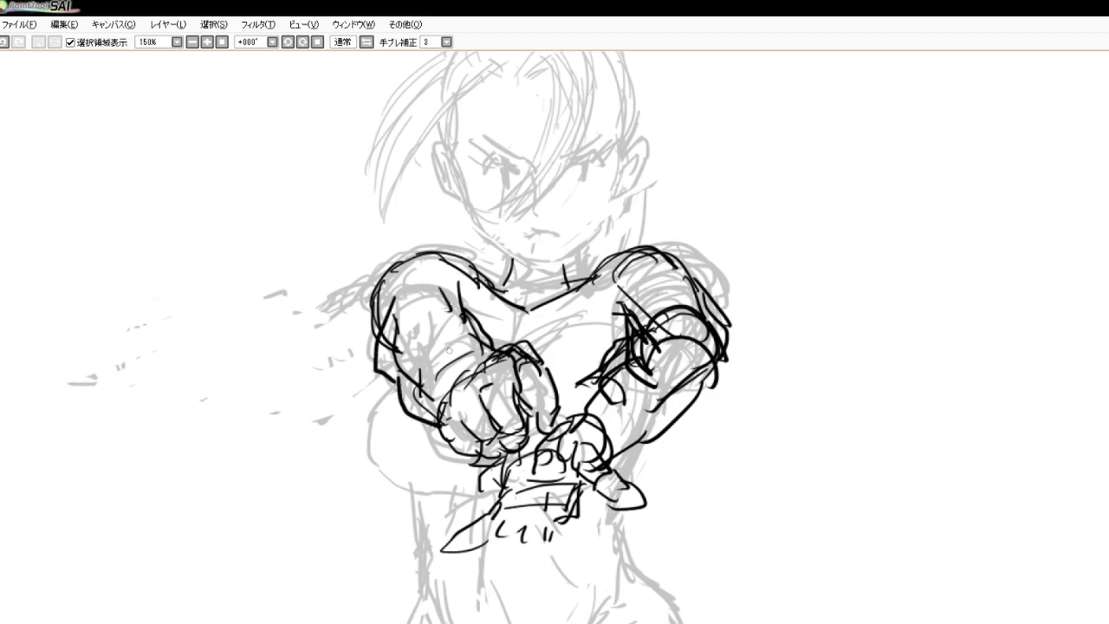
pyautogui.moveTo(449, 303)
pyautogui.mouseDown()
pyautogui.moveTo(460, 345)
pyautogui.moveTo(513, 359)
pyautogui.mouseUp()
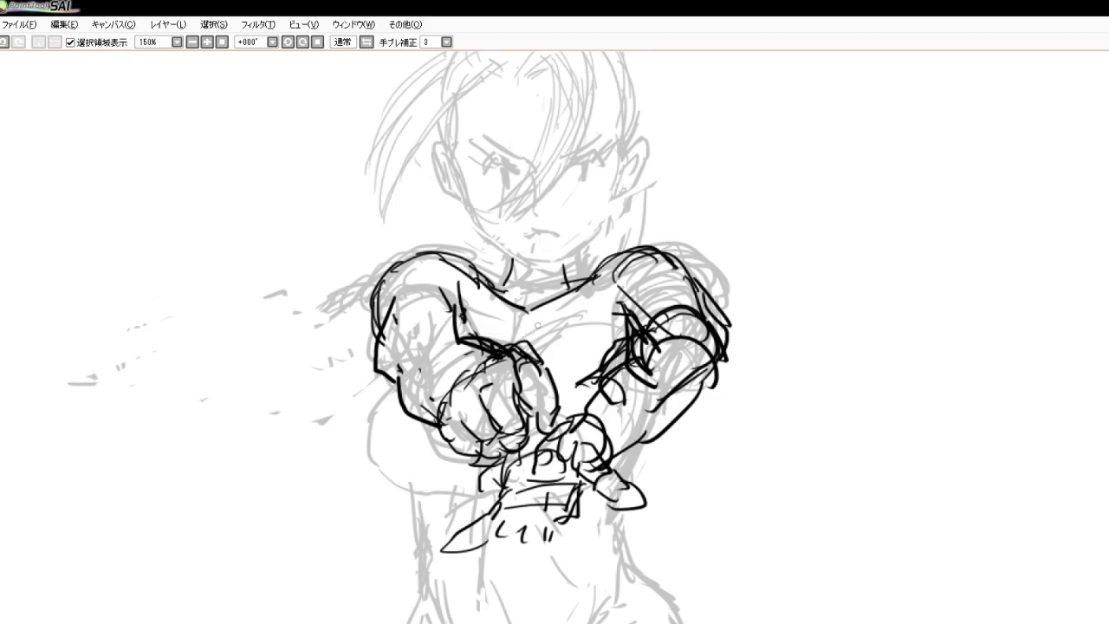
pyautogui.moveTo(516, 342)
pyautogui.mouseDown()
pyautogui.moveTo(565, 312)
pyautogui.moveTo(620, 359)
pyautogui.mouseUp()
# Draw the chest contour under the left arm, both waist sides and the belly lines
pyautogui.moveTo(398, 383)
pyautogui.mouseDown()
pyautogui.moveTo(385, 425)
pyautogui.moveTo(396, 440)
pyautogui.moveTo(459, 451)
pyautogui.moveTo(418, 508)
pyautogui.moveTo(428, 570)
pyautogui.mouseUp()
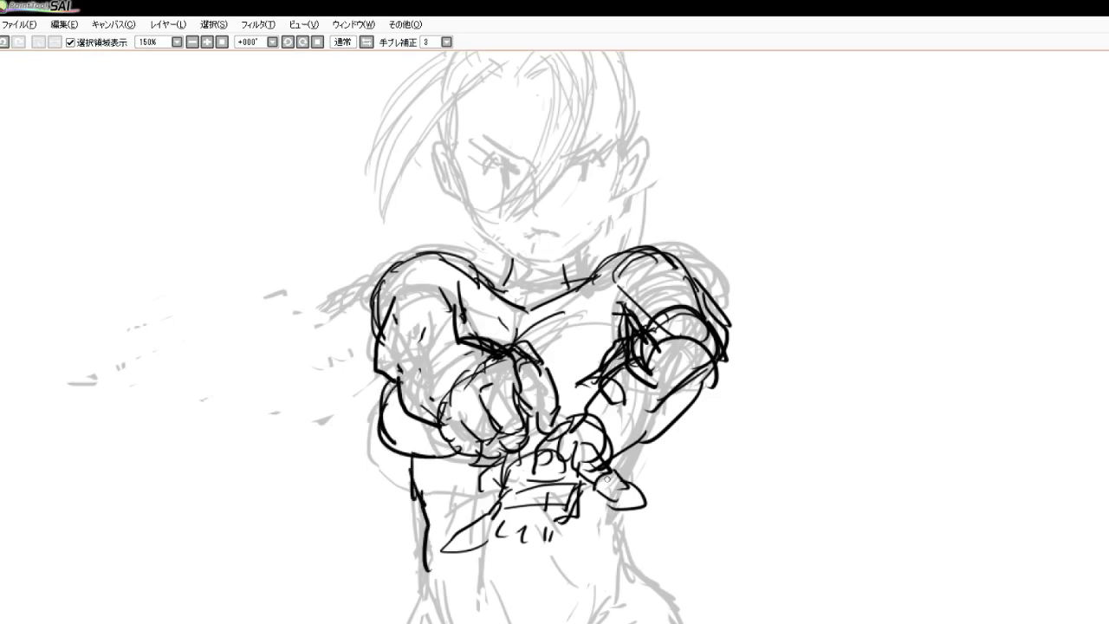
pyautogui.moveTo(607, 479)
pyautogui.mouseDown()
pyautogui.moveTo(608, 533)
pyautogui.moveTo(633, 591)
pyautogui.mouseUp()
pyautogui.moveTo(426, 568)
pyautogui.mouseDown()
pyautogui.moveTo(416, 622)
pyautogui.moveTo(459, 617)
pyautogui.mouseUp()
pyautogui.moveTo(585, 590); pyautogui.dragTo(572, 622)
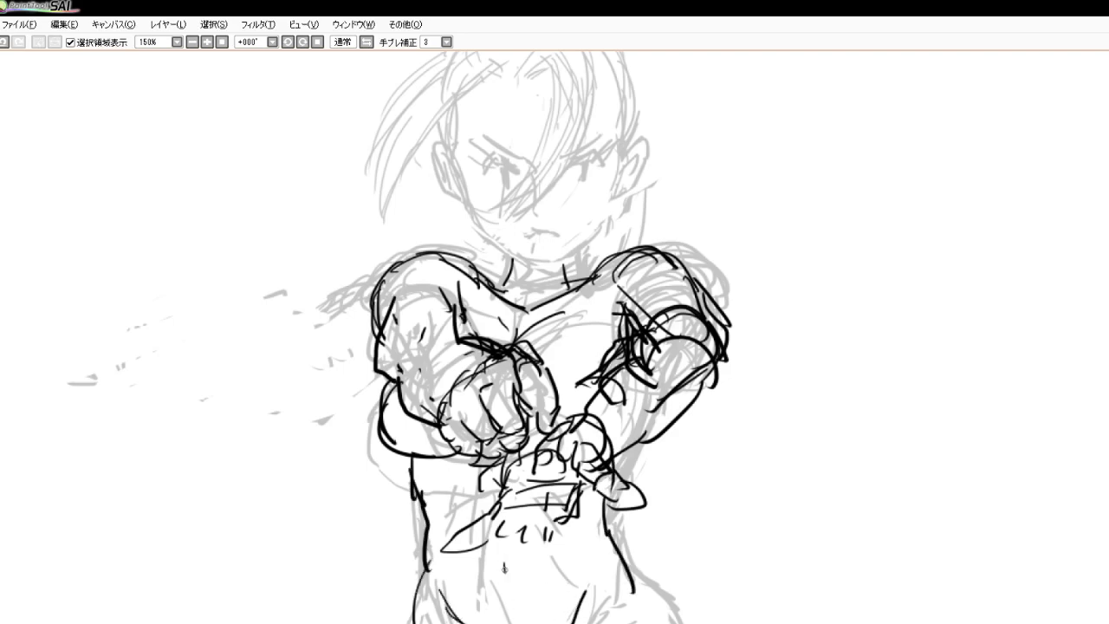
pyautogui.moveTo(509, 568); pyautogui.dragTo(504, 617)
# Erase the right shoulder, elbow and forearm strokes and draw a rounded elbow beside the right hand
pyautogui.scroll(-3, 499, 199)
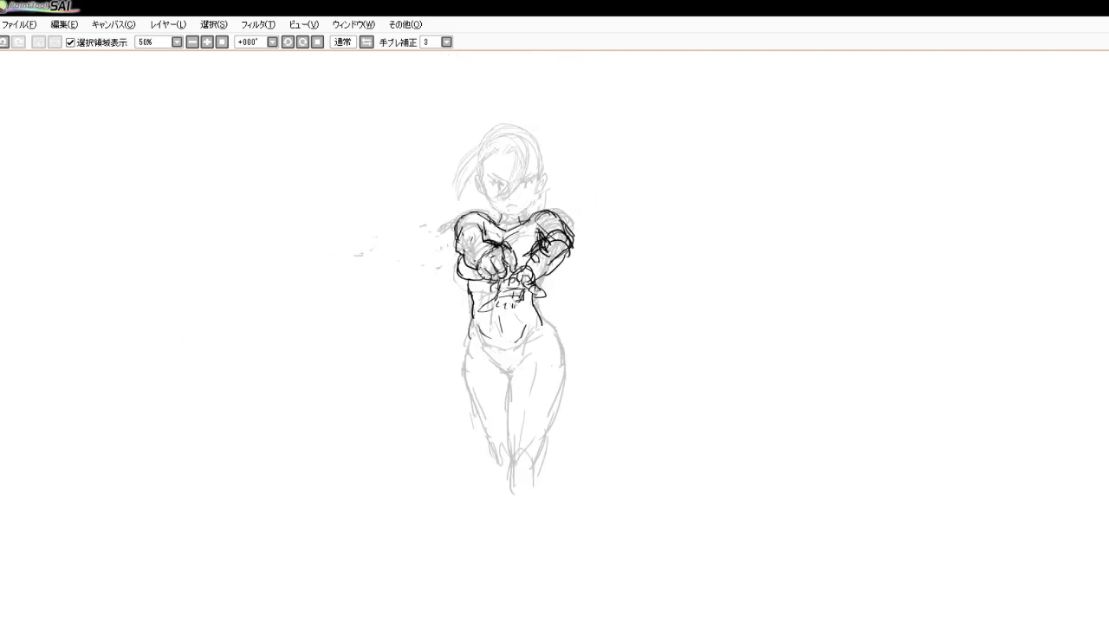
pyautogui.scroll(2, 534, 283)
pyautogui.scroll(-2, 518, 147)
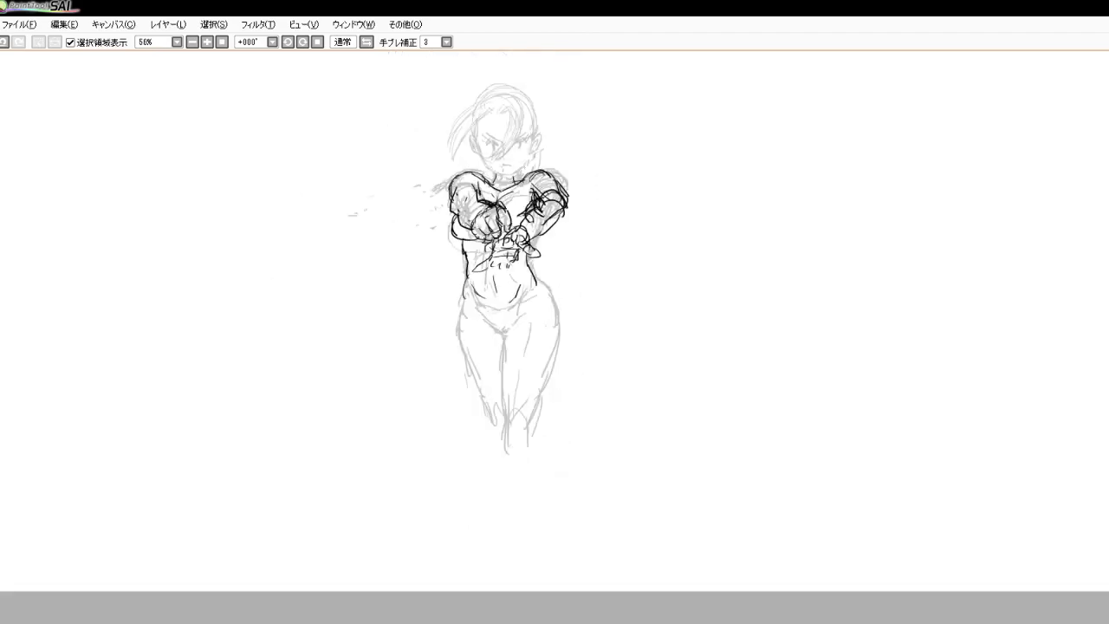
pyautogui.scroll(3, 511, 157)
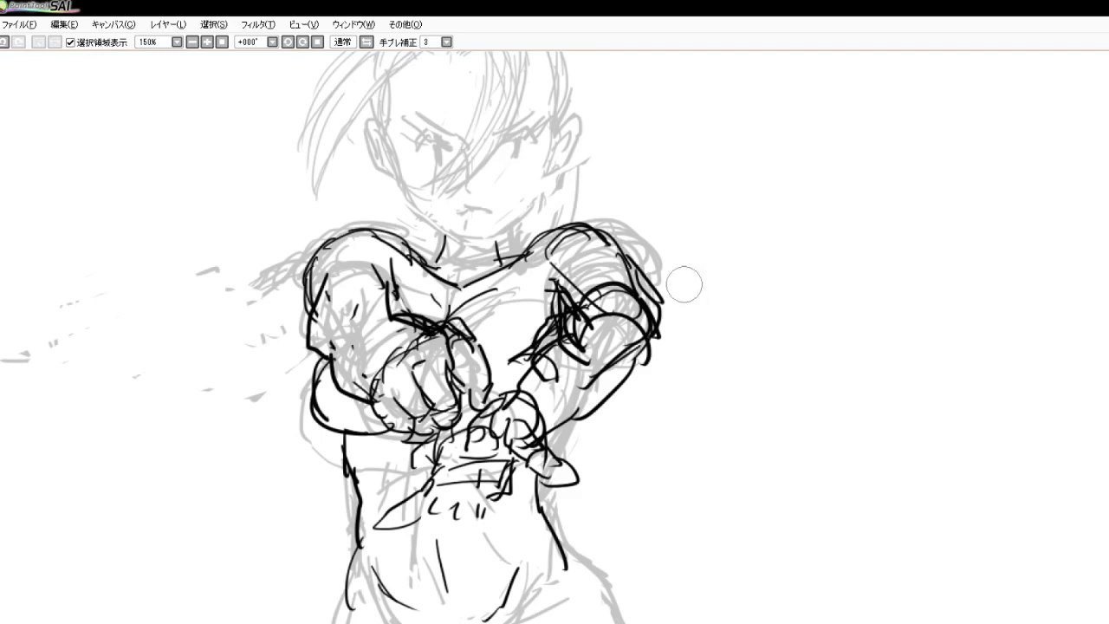
pyautogui.moveTo(684, 277)
pyautogui.mouseDown()
pyautogui.moveTo(618, 297)
pyautogui.moveTo(572, 323)
pyautogui.moveTo(566, 349)
pyautogui.moveTo(613, 350)
pyautogui.moveTo(625, 372)
pyautogui.moveTo(637, 355)
pyautogui.moveTo(589, 247)
pyautogui.moveTo(568, 258)
pyautogui.moveTo(558, 367)
pyautogui.moveTo(597, 416)
pyautogui.mouseUp()
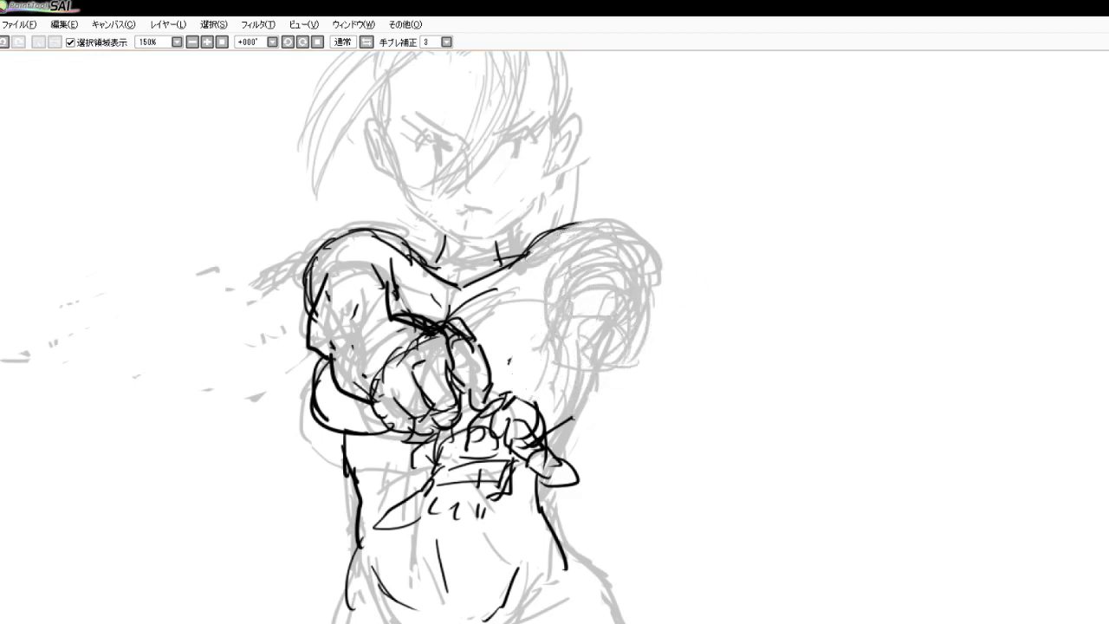
pyautogui.moveTo(493, 401)
pyautogui.mouseDown()
pyautogui.moveTo(584, 394)
pyautogui.moveTo(590, 443)
pyautogui.moveTo(549, 454)
pyautogui.mouseUp()
pyautogui.moveTo(577, 406); pyautogui.dragTo(584, 471)
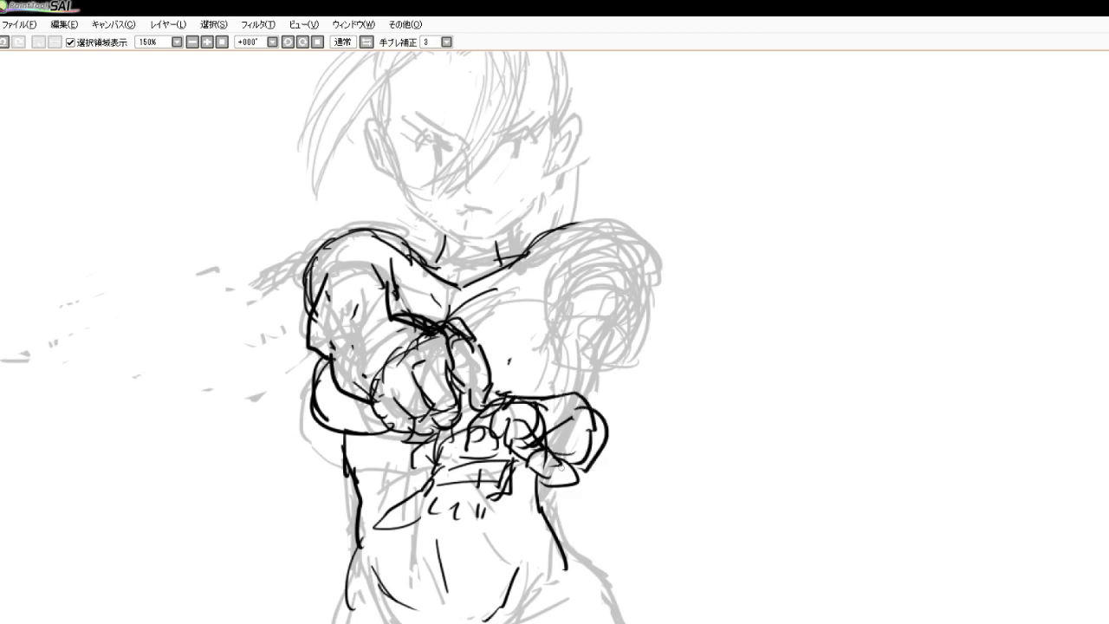
pyautogui.moveTo(505, 470); pyautogui.dragTo(554, 482)
pyautogui.moveTo(570, 420); pyautogui.dragTo(549, 478)
pyautogui.moveTo(580, 399); pyautogui.dragTo(556, 482)
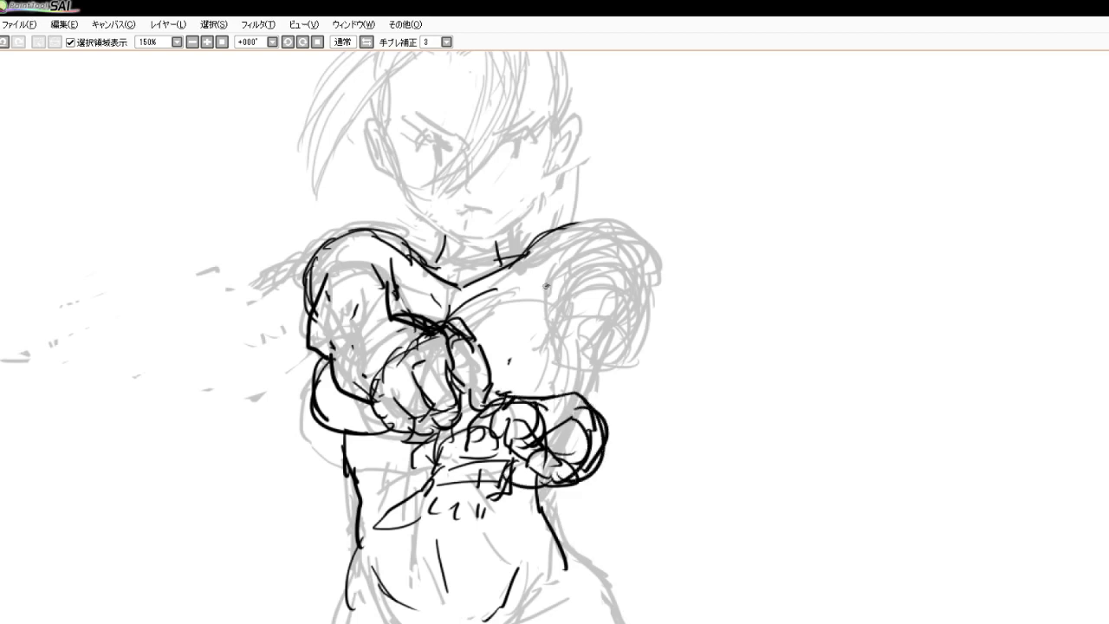
# Redraw the right shoulder and drop the upper arm's inner and outer contours straight down to the elbow
pyautogui.moveTo(525, 262)
pyautogui.mouseDown()
pyautogui.moveTo(595, 239)
pyautogui.moveTo(611, 317)
pyautogui.mouseUp()
pyautogui.moveTo(543, 284); pyautogui.dragTo(551, 391)
pyautogui.moveTo(613, 317); pyautogui.dragTo(609, 416)
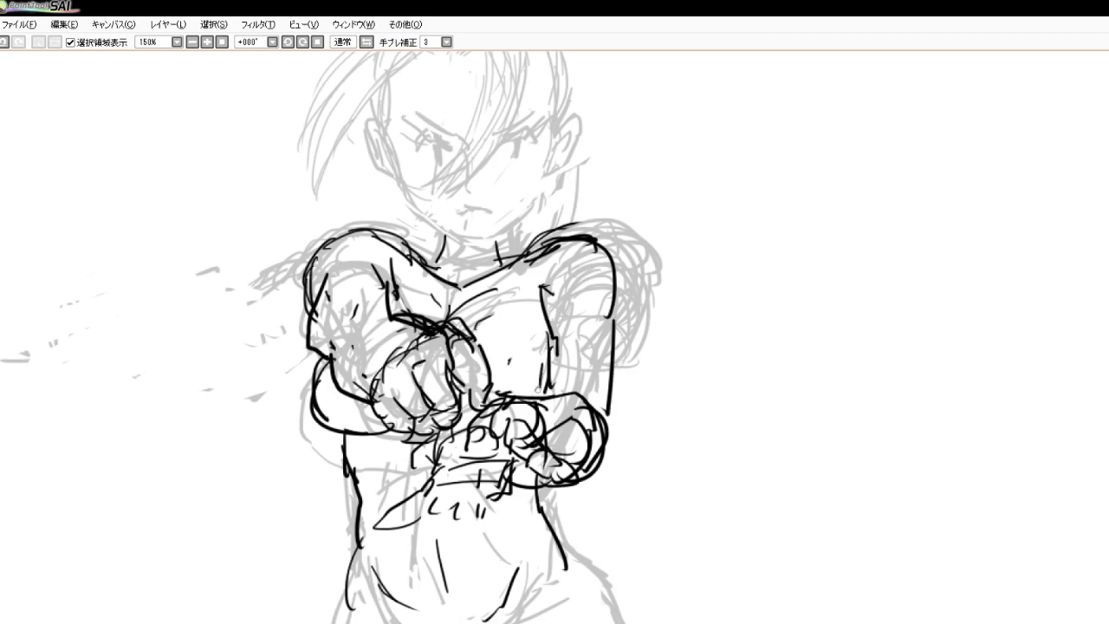
# Draw rounded fingers beneath the boxy form under the hands and darken the pointed shape beside them
pyautogui.moveTo(440, 487)
pyautogui.mouseDown()
pyautogui.moveTo(482, 482)
pyautogui.moveTo(486, 504)
pyautogui.moveTo(414, 503)
pyautogui.moveTo(435, 516)
pyautogui.moveTo(382, 525)
pyautogui.moveTo(438, 513)
pyautogui.mouseUp()
pyautogui.moveTo(447, 493); pyautogui.dragTo(438, 528)
pyautogui.moveTo(466, 492)
pyautogui.mouseDown()
pyautogui.moveTo(459, 532)
pyautogui.moveTo(428, 532)
pyautogui.mouseUp()
pyautogui.moveTo(463, 524)
pyautogui.mouseDown()
pyautogui.moveTo(446, 535)
pyautogui.moveTo(454, 549)
pyautogui.mouseUp()
pyautogui.moveTo(472, 492); pyautogui.dragTo(489, 522)
pyautogui.moveTo(464, 524); pyautogui.dragTo(487, 537)
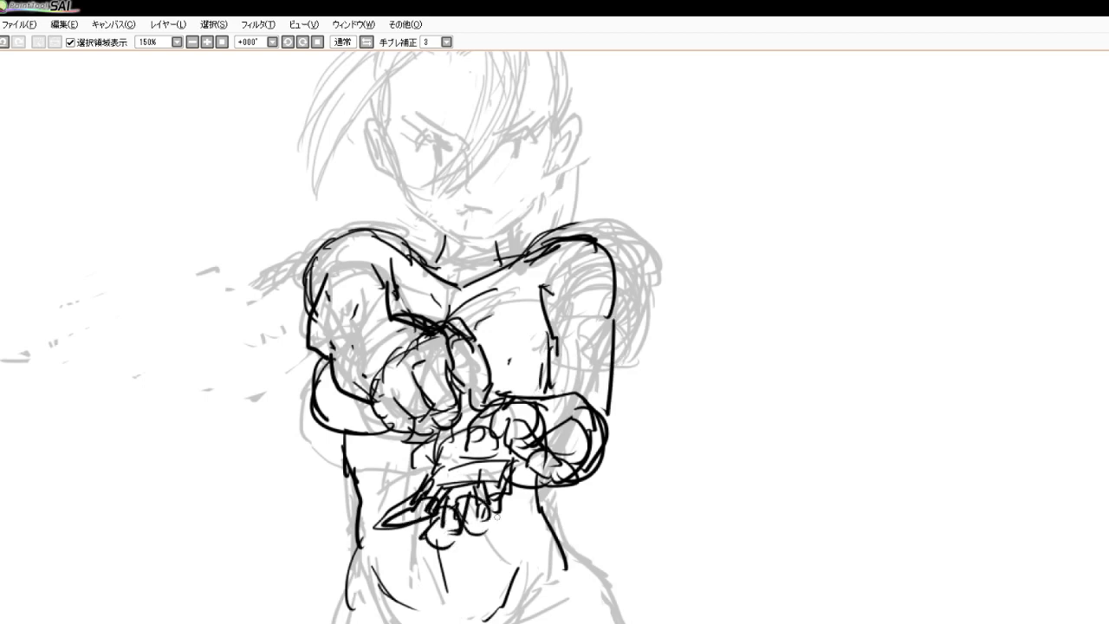
# Add another rounded finger at the right end of the row beneath the hands and extend the right hip line outward
pyautogui.moveTo(495, 498); pyautogui.dragTo(520, 523)
pyautogui.moveTo(574, 569); pyautogui.dragTo(610, 616)
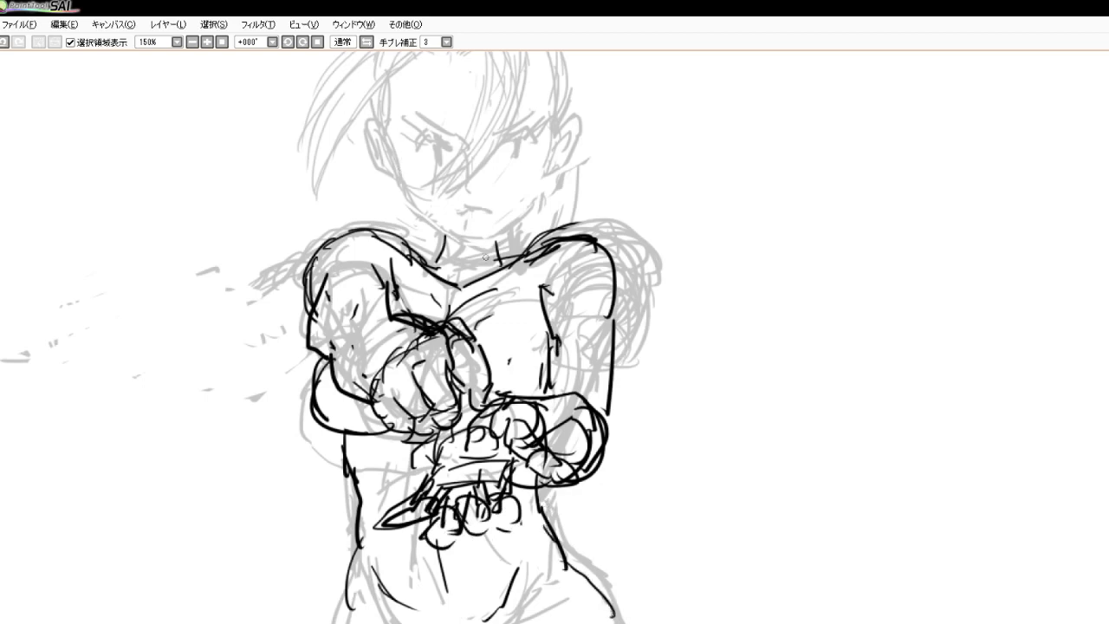
# Draw the two slanted eyebrows and trace the face contour from the temples down the jaw to the chin
pyautogui.scroll(-3, 467, 294)
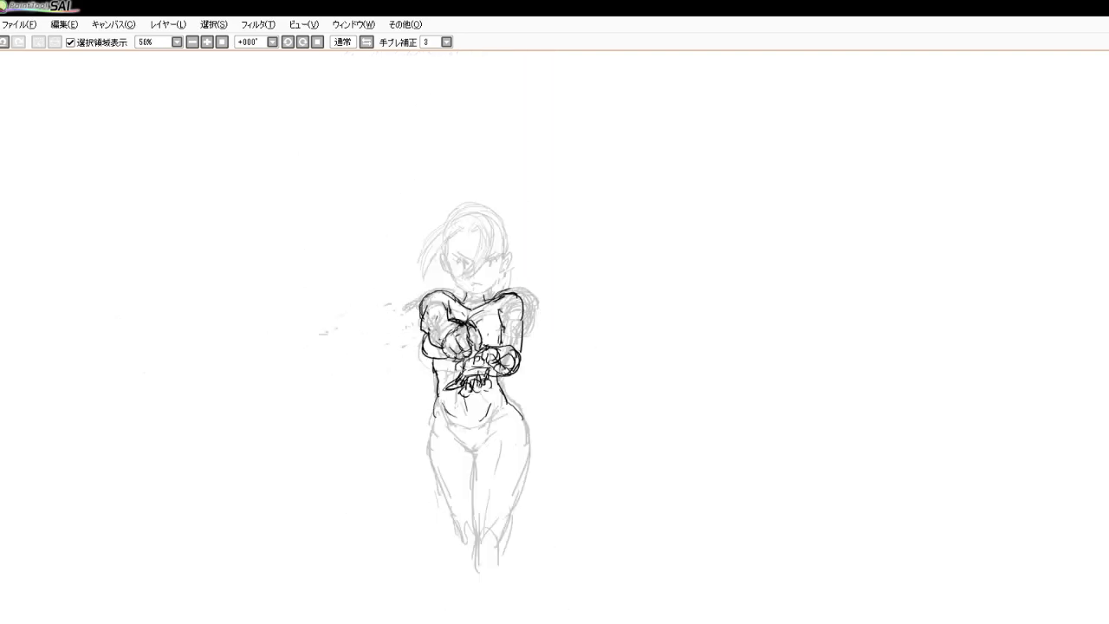
pyautogui.scroll(4, 473, 281)
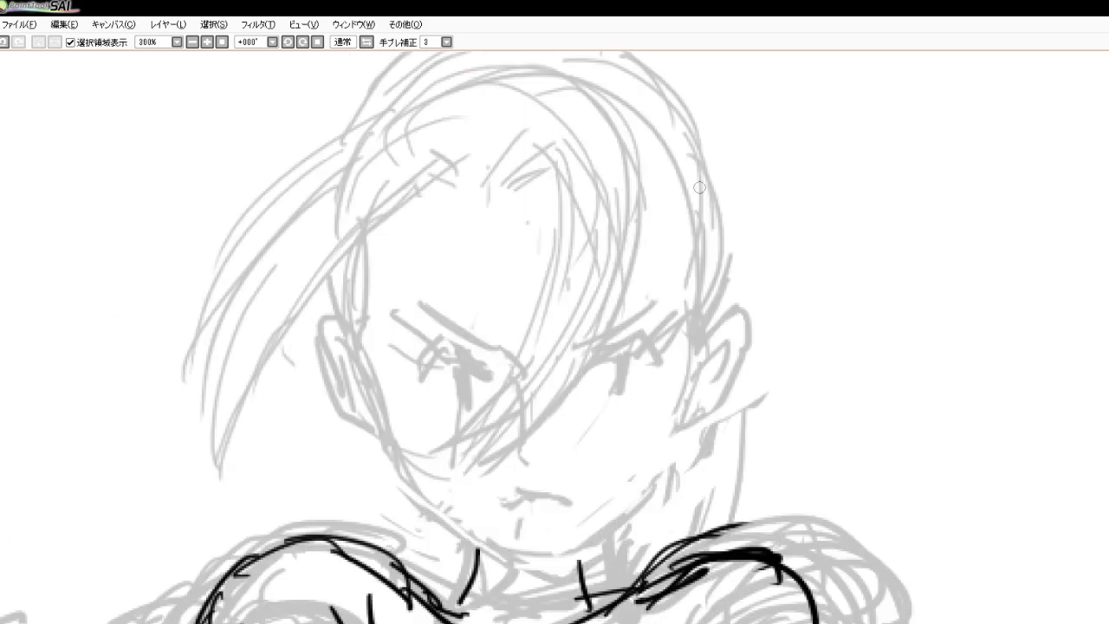
pyautogui.moveTo(381, 310)
pyautogui.mouseDown()
pyautogui.moveTo(425, 325)
pyautogui.moveTo(476, 368)
pyautogui.moveTo(497, 413)
pyautogui.mouseUp()
pyautogui.moveTo(557, 353); pyautogui.dragTo(647, 317)
pyautogui.moveTo(362, 244); pyautogui.dragTo(354, 362)
pyautogui.moveTo(355, 378)
pyautogui.mouseDown()
pyautogui.moveTo(406, 493)
pyautogui.moveTo(515, 556)
pyautogui.moveTo(563, 548)
pyautogui.moveTo(620, 507)
pyautogui.mouseUp()
pyautogui.moveTo(569, 546); pyautogui.dragTo(659, 476)
pyautogui.moveTo(679, 351); pyautogui.dragTo(637, 499)
pyautogui.moveTo(677, 394); pyautogui.dragTo(685, 275)
# Outline the top and sides of the head with long curved strokes over the faded sketch
pyautogui.moveTo(518, 90)
pyautogui.mouseDown()
pyautogui.moveTo(693, 189)
pyautogui.moveTo(699, 241)
pyautogui.mouseUp()
pyautogui.moveTo(435, 113)
pyautogui.mouseDown()
pyautogui.moveTo(311, 232)
pyautogui.moveTo(310, 267)
pyautogui.mouseUp()
pyautogui.moveTo(356, 146)
pyautogui.mouseDown()
pyautogui.moveTo(497, 66)
pyautogui.moveTo(513, 79)
pyautogui.mouseUp()
pyautogui.moveTo(515, 88); pyautogui.dragTo(544, 129)
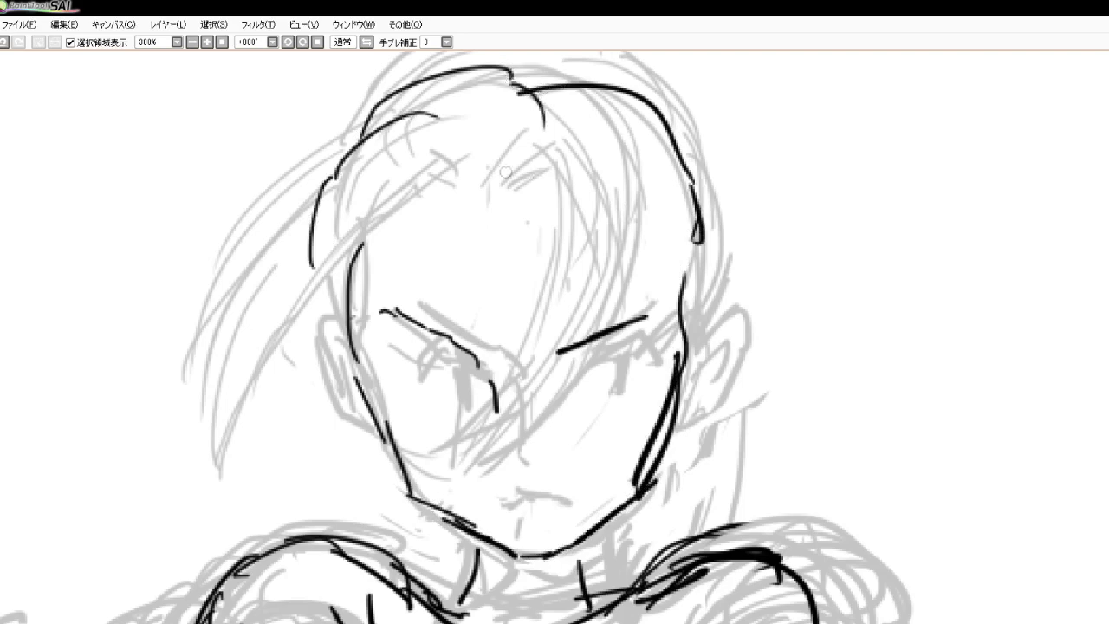
pyautogui.moveTo(338, 207)
pyautogui.mouseDown()
pyautogui.moveTo(319, 274)
pyautogui.moveTo(335, 277)
pyautogui.moveTo(321, 314)
pyautogui.mouseUp()
pyautogui.moveTo(339, 229); pyautogui.dragTo(344, 317)
pyautogui.moveTo(381, 169)
pyautogui.mouseDown()
pyautogui.moveTo(508, 59)
pyautogui.moveTo(548, 54)
pyautogui.mouseUp()
pyautogui.moveTo(577, 58); pyautogui.dragTo(650, 186)
# Draw the angled upper eyelids and the outlines of both ears
pyautogui.moveTo(574, 375)
pyautogui.mouseDown()
pyautogui.moveTo(598, 359)
pyautogui.moveTo(646, 364)
pyautogui.mouseUp()
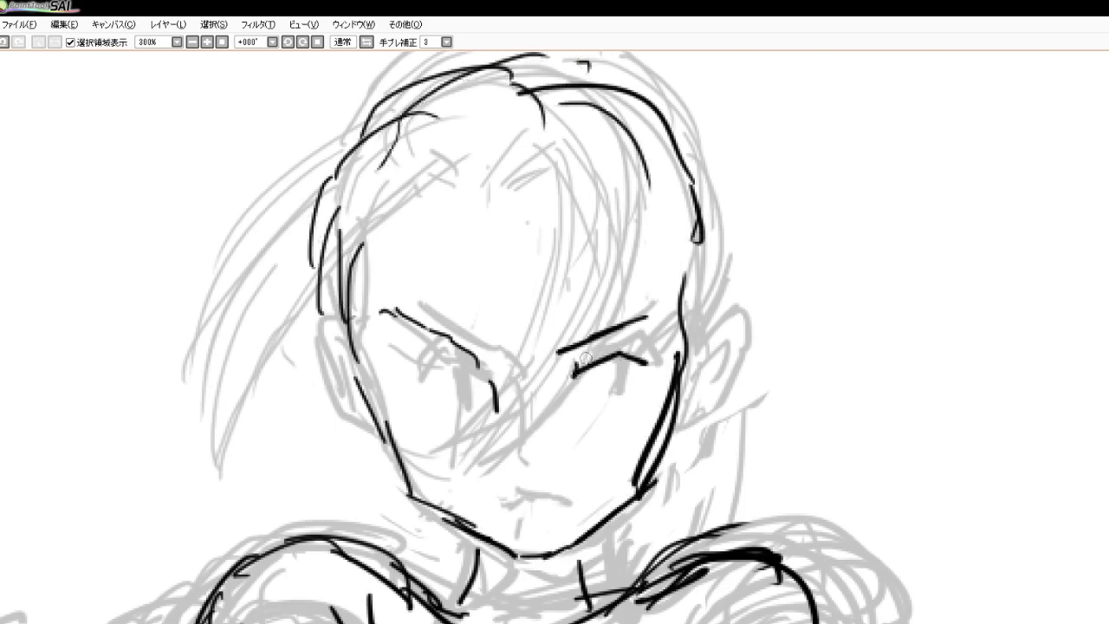
pyautogui.moveTo(421, 355)
pyautogui.mouseDown()
pyautogui.moveTo(407, 374)
pyautogui.moveTo(479, 385)
pyautogui.mouseUp()
pyautogui.moveTo(674, 363)
pyautogui.mouseDown()
pyautogui.moveTo(693, 345)
pyautogui.moveTo(722, 381)
pyautogui.moveTo(676, 431)
pyautogui.mouseUp()
pyautogui.moveTo(352, 370); pyautogui.dragTo(366, 380)
pyautogui.moveTo(342, 341)
pyautogui.mouseDown()
pyautogui.moveTo(316, 365)
pyautogui.moveTo(347, 440)
pyautogui.moveTo(395, 456)
pyautogui.mouseUp()
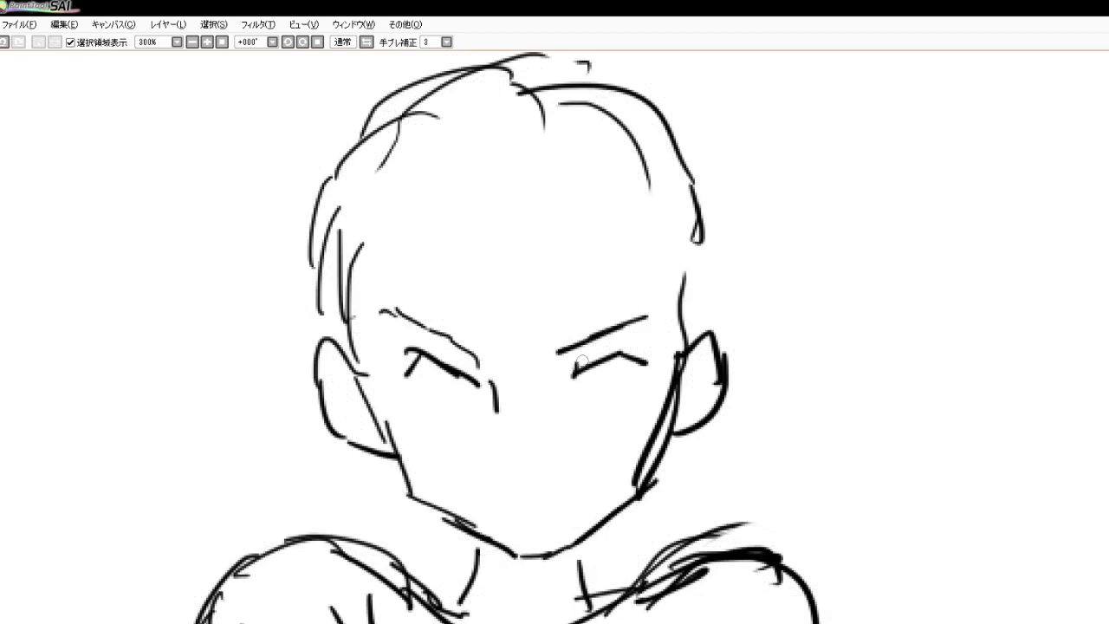
# Thicken the upper lids and close both eye shapes with lower lids and pointed outer corners
pyautogui.moveTo(577, 369); pyautogui.dragTo(622, 345)
pyautogui.moveTo(622, 345)
pyautogui.mouseDown()
pyautogui.moveTo(577, 360)
pyautogui.moveTo(622, 345)
pyautogui.mouseUp()
pyautogui.moveTo(621, 346); pyautogui.dragTo(654, 356)
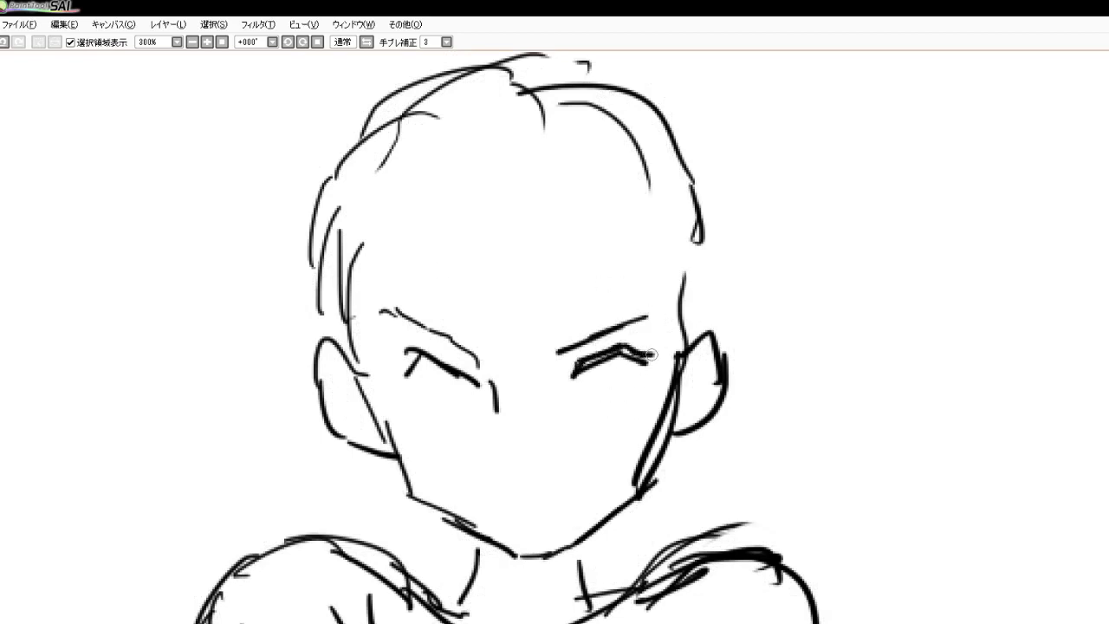
pyautogui.moveTo(407, 352)
pyautogui.mouseDown()
pyautogui.moveTo(401, 364)
pyautogui.moveTo(432, 355)
pyautogui.moveTo(406, 355)
pyautogui.mouseUp()
pyautogui.moveTo(417, 351)
pyautogui.mouseDown()
pyautogui.moveTo(447, 364)
pyautogui.moveTo(423, 348)
pyautogui.mouseUp()
pyautogui.moveTo(441, 362)
pyautogui.mouseDown()
pyautogui.moveTo(475, 383)
pyautogui.moveTo(413, 392)
pyautogui.moveTo(454, 401)
pyautogui.mouseUp()
pyautogui.moveTo(580, 369)
pyautogui.mouseDown()
pyautogui.moveTo(564, 383)
pyautogui.moveTo(627, 390)
pyautogui.moveTo(620, 397)
pyautogui.moveTo(605, 362)
pyautogui.moveTo(657, 343)
pyautogui.mouseUp()
pyautogui.moveTo(657, 345); pyautogui.dragTo(649, 379)
# Draw the nose bridge and tip and a straight, closed mouth with a short line beneath it
pyautogui.moveTo(489, 367)
pyautogui.mouseDown()
pyautogui.moveTo(511, 401)
pyautogui.moveTo(507, 461)
pyautogui.moveTo(523, 493)
pyautogui.moveTo(567, 495)
pyautogui.mouseUp()
pyautogui.click(528, 466)
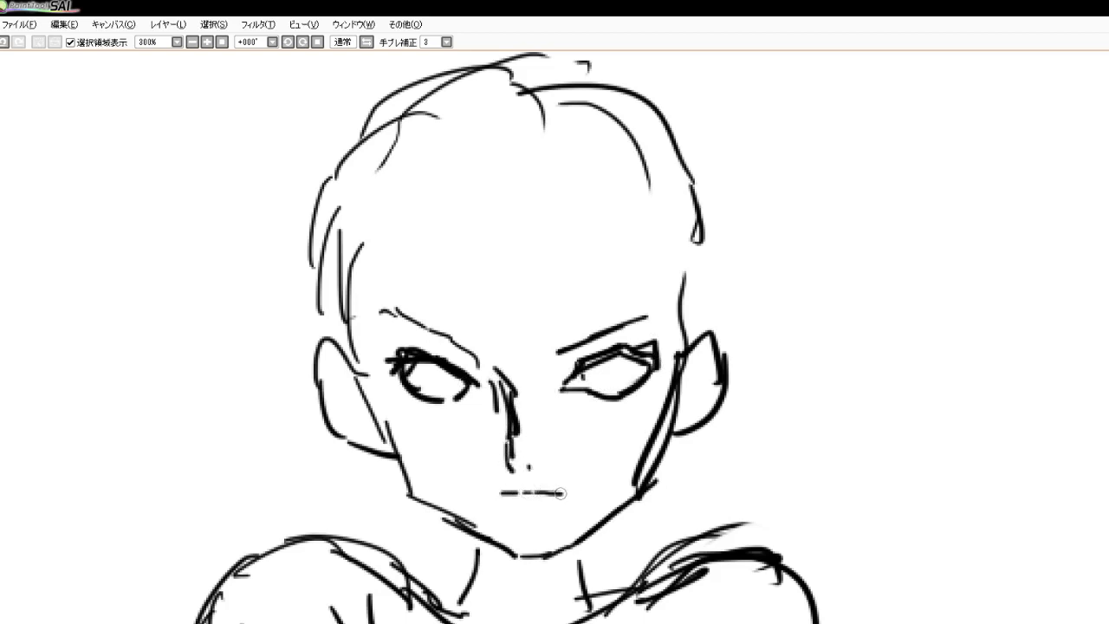
pyautogui.moveTo(488, 497)
pyautogui.mouseDown()
pyautogui.moveTo(555, 493)
pyautogui.moveTo(522, 491)
pyautogui.moveTo(542, 490)
pyautogui.moveTo(538, 505)
pyautogui.mouseUp()
# Draw the irises and pupils in both eyes and reinforce the inner ends of the eyebrows
pyautogui.moveTo(584, 376); pyautogui.dragTo(634, 380)
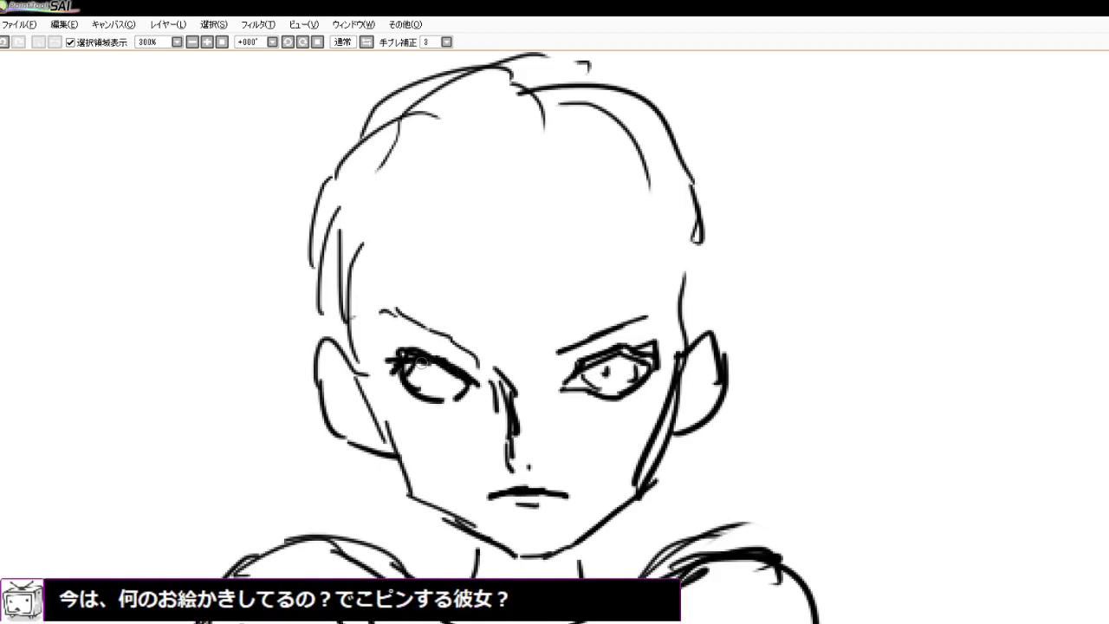
pyautogui.moveTo(423, 364)
pyautogui.mouseDown()
pyautogui.moveTo(430, 384)
pyautogui.moveTo(438, 378)
pyautogui.mouseUp()
pyautogui.moveTo(458, 374); pyautogui.dragTo(461, 379)
pyautogui.moveTo(565, 346); pyautogui.dragTo(549, 353)
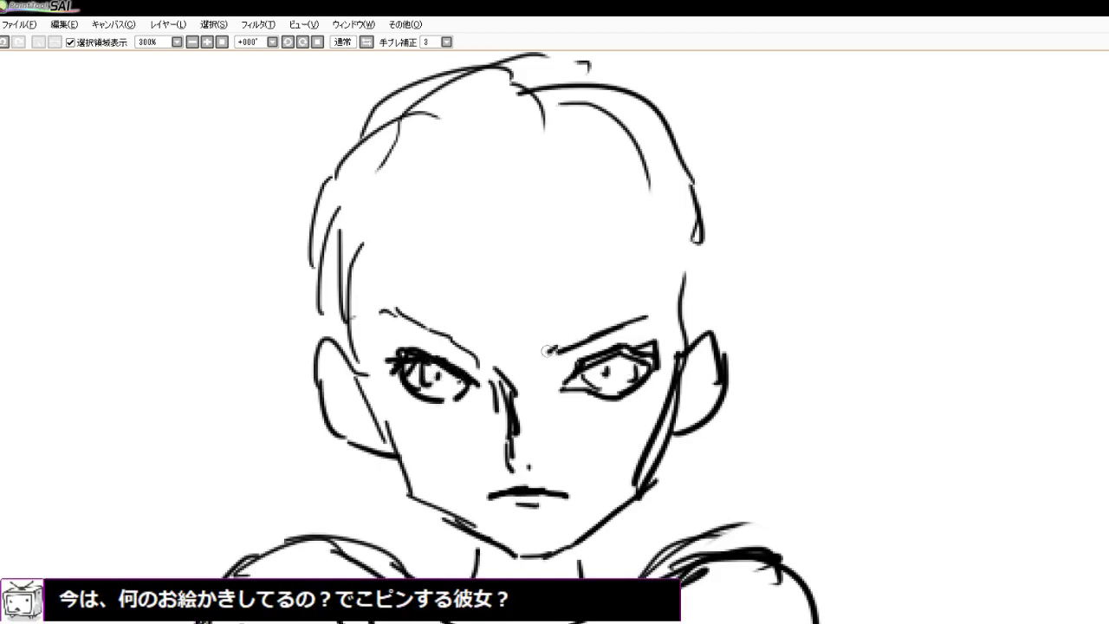
pyautogui.moveTo(445, 331); pyautogui.dragTo(463, 340)
# Round out the back of the left hand with a curved contour and define its outer finger
pyautogui.scroll(-5, 563, 253)
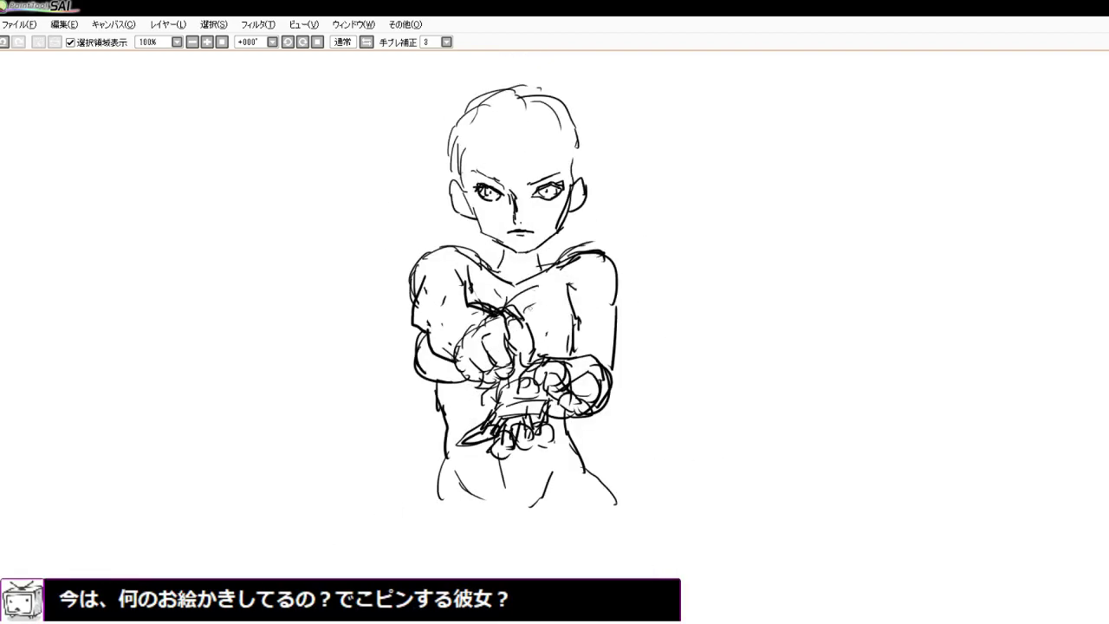
pyautogui.scroll(1, 530, 329)
pyautogui.scroll(-1, 527, 310)
pyautogui.scroll(1, 529, 293)
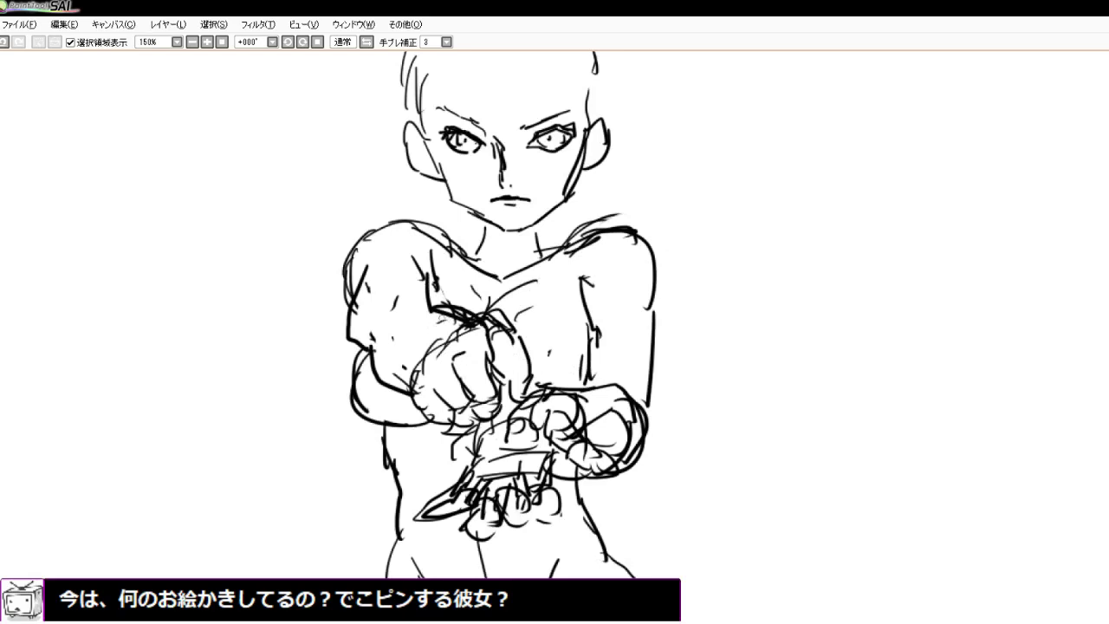
pyautogui.moveTo(447, 308)
pyautogui.mouseDown()
pyautogui.moveTo(394, 356)
pyautogui.moveTo(397, 366)
pyautogui.mouseUp()
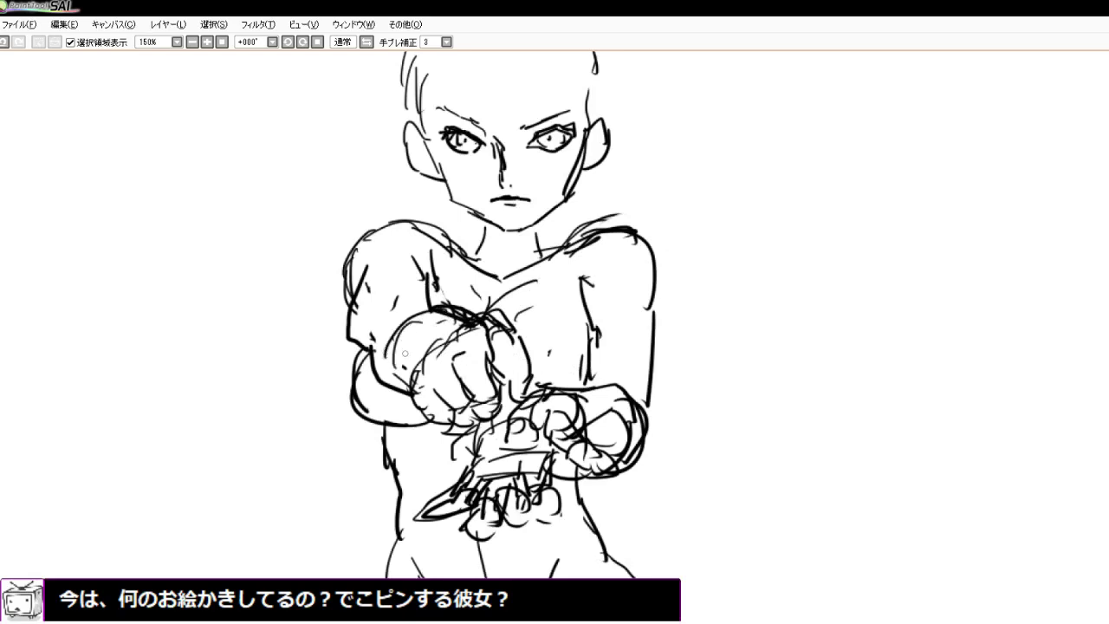
pyautogui.moveTo(480, 334)
pyautogui.mouseDown()
pyautogui.moveTo(499, 374)
pyautogui.moveTo(522, 370)
pyautogui.moveTo(514, 402)
pyautogui.mouseUp()
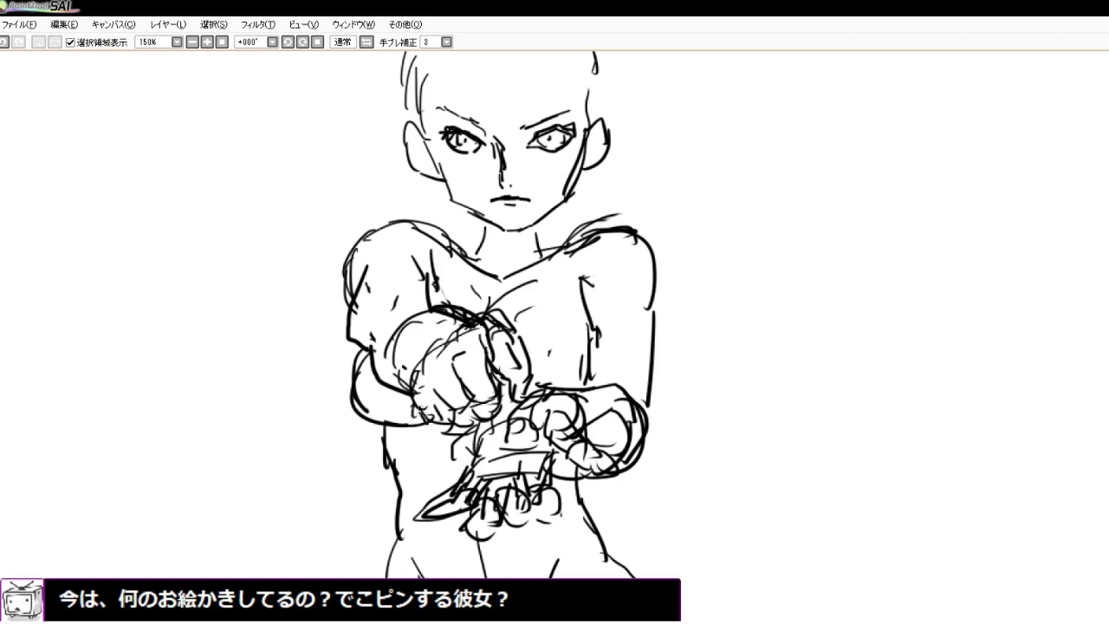
# Draw a slanted rod-like handle passing through the left fist, with a blunt lower end and a small block beyond the fingers
pyautogui.moveTo(407, 404)
pyautogui.mouseDown()
pyautogui.moveTo(525, 336)
pyautogui.moveTo(381, 402)
pyautogui.mouseUp()
pyautogui.moveTo(462, 364)
pyautogui.mouseDown()
pyautogui.moveTo(349, 426)
pyautogui.moveTo(425, 416)
pyautogui.mouseUp()
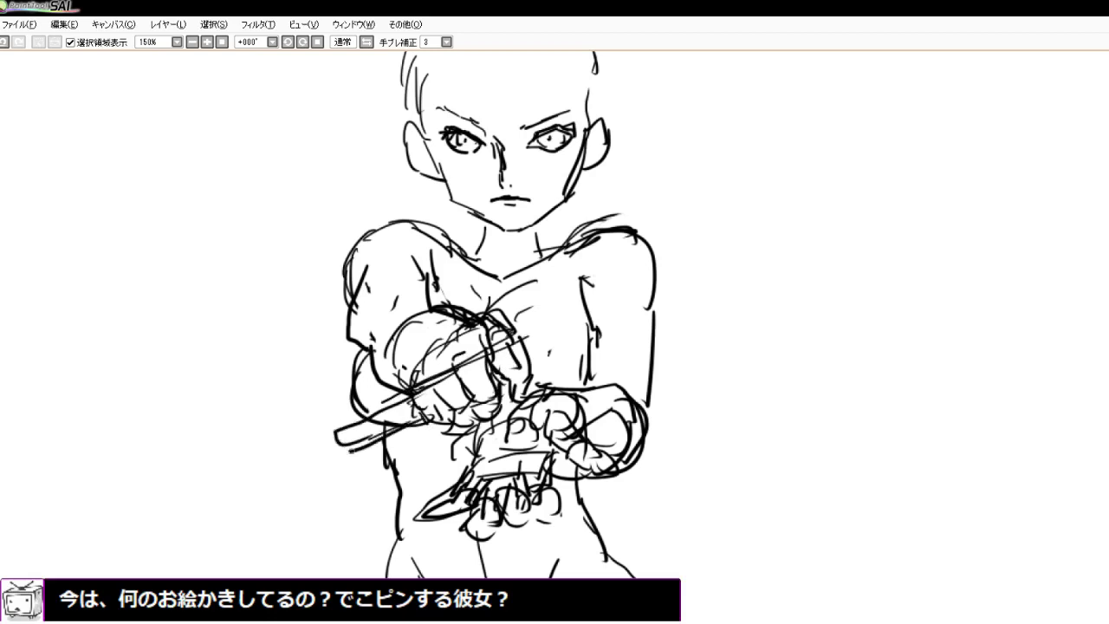
pyautogui.moveTo(356, 453); pyautogui.dragTo(328, 429)
pyautogui.moveTo(511, 350)
pyautogui.mouseDown()
pyautogui.moveTo(560, 331)
pyautogui.moveTo(565, 357)
pyautogui.moveTo(520, 374)
pyautogui.moveTo(568, 333)
pyautogui.moveTo(549, 363)
pyautogui.mouseUp()
pyautogui.moveTo(555, 359)
pyautogui.mouseDown()
pyautogui.moveTo(532, 367)
pyautogui.moveTo(572, 340)
pyautogui.mouseUp()
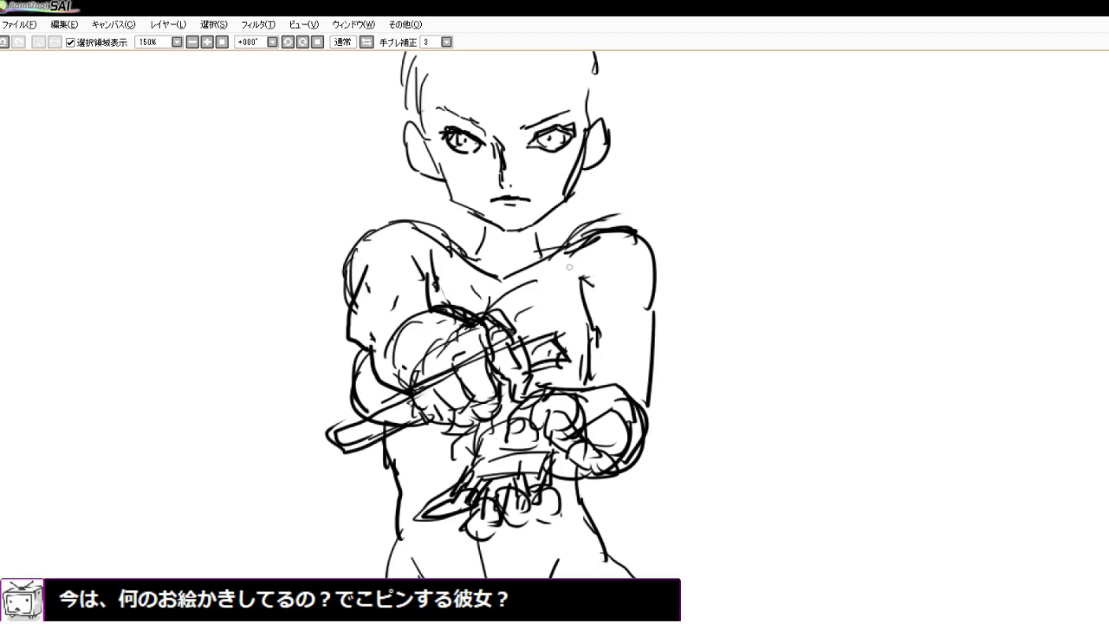
# Strengthen the left shoulder, collar and neck lines, and outline the form at the handle's upper end
pyautogui.moveTo(365, 231)
pyautogui.mouseDown()
pyautogui.moveTo(446, 236)
pyautogui.moveTo(477, 272)
pyautogui.mouseUp()
pyautogui.moveTo(482, 217); pyautogui.dragTo(466, 264)
pyautogui.moveTo(537, 220)
pyautogui.mouseDown()
pyautogui.moveTo(540, 251)
pyautogui.moveTo(568, 249)
pyautogui.mouseUp()
pyautogui.moveTo(470, 230); pyautogui.dragTo(469, 257)
pyautogui.moveTo(440, 239); pyautogui.dragTo(472, 256)
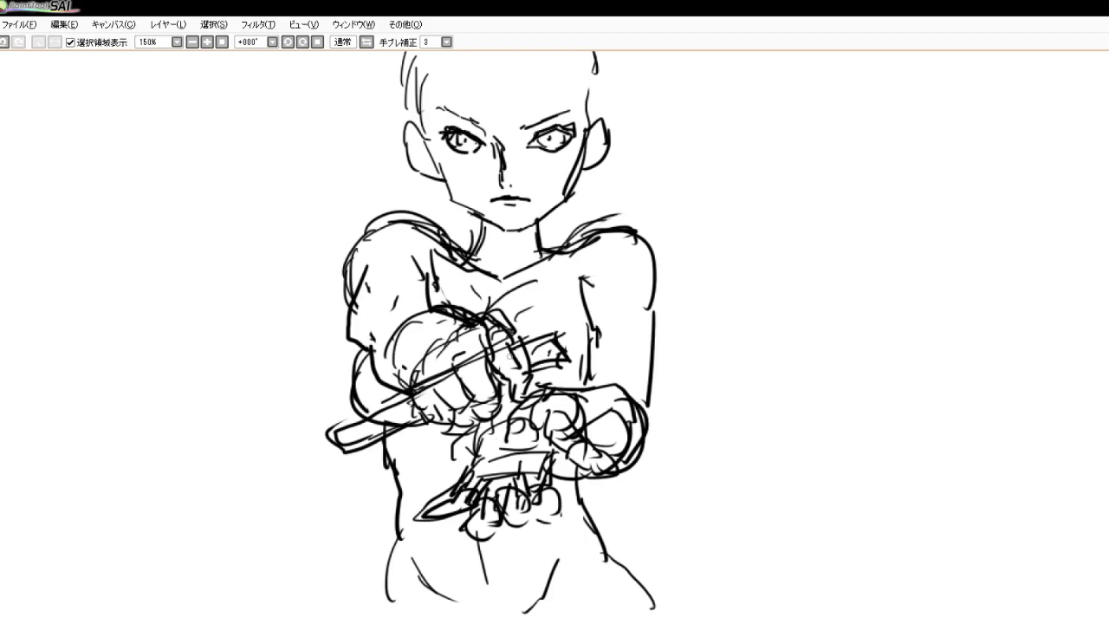
pyautogui.moveTo(525, 347)
pyautogui.mouseDown()
pyautogui.moveTo(568, 319)
pyautogui.moveTo(589, 337)
pyautogui.mouseUp()
# Connect the sides of the head to the ears with short hairline strokes at both temples
pyautogui.scroll(-3, 648, 272)
pyautogui.scroll(6, 475, 211)
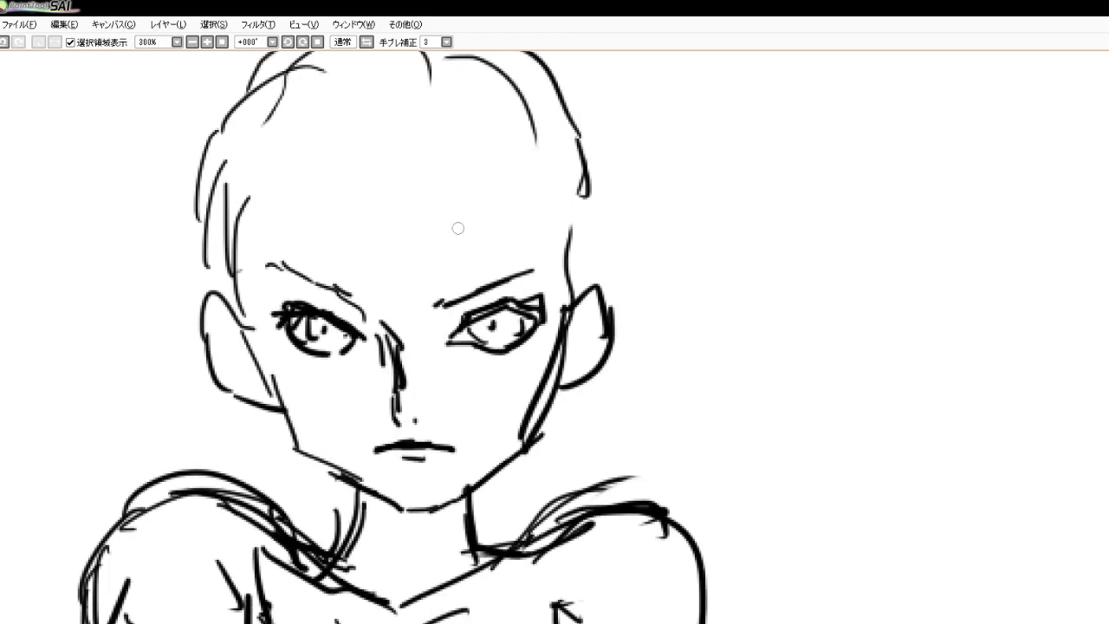
pyautogui.moveTo(583, 194); pyautogui.dragTo(563, 293)
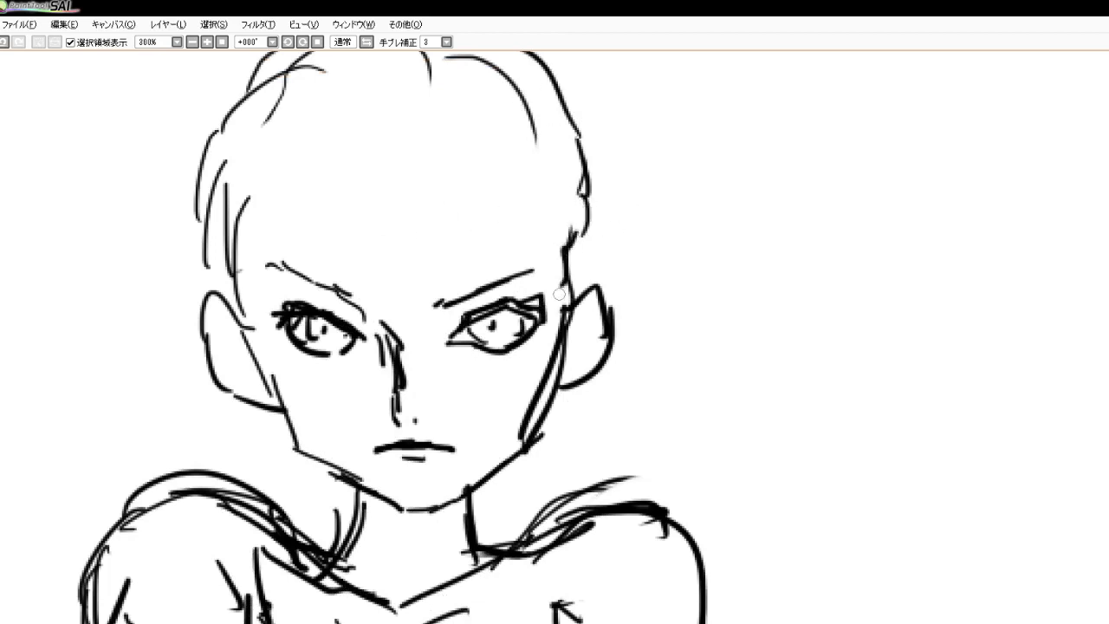
pyautogui.moveTo(593, 231); pyautogui.dragTo(574, 295)
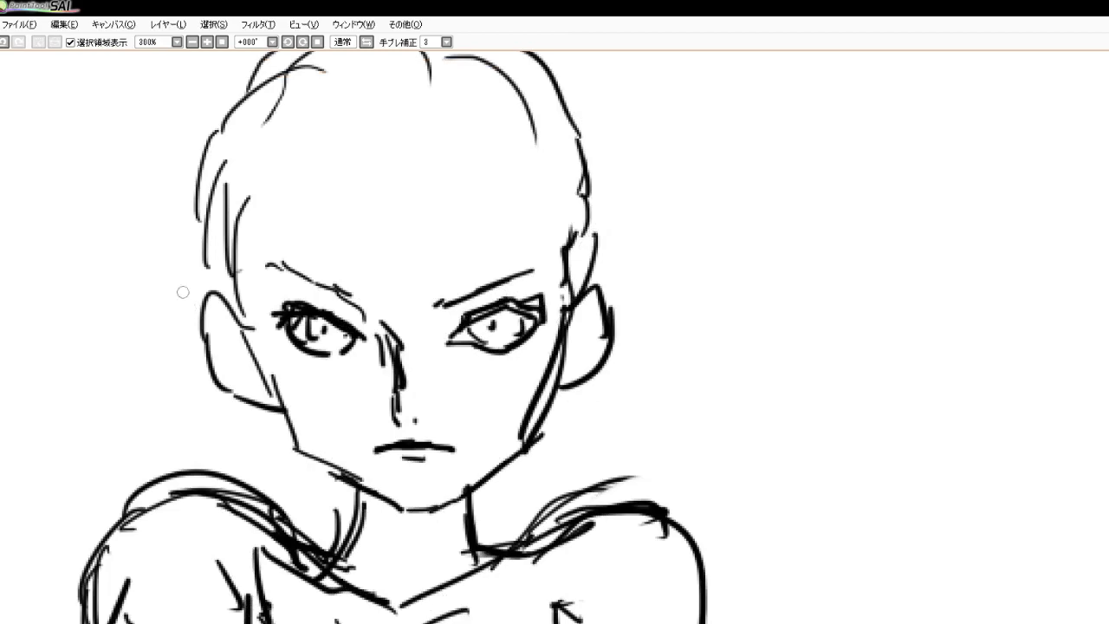
pyautogui.moveTo(208, 266); pyautogui.dragTo(232, 304)
# Draw a whip-like band running from the handle's upper end past the right arm and curving downward
pyautogui.scroll(-4, 345, 232)
pyautogui.scroll(2, 345, 347)
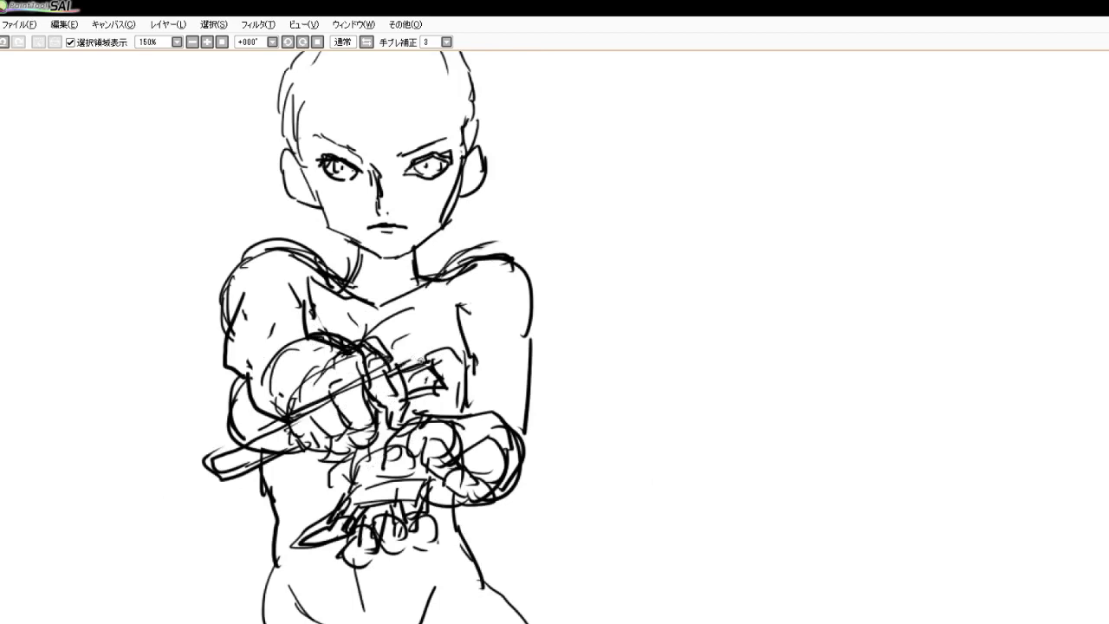
pyautogui.moveTo(409, 363)
pyautogui.mouseDown()
pyautogui.moveTo(525, 343)
pyautogui.moveTo(439, 399)
pyautogui.moveTo(587, 346)
pyautogui.mouseUp()
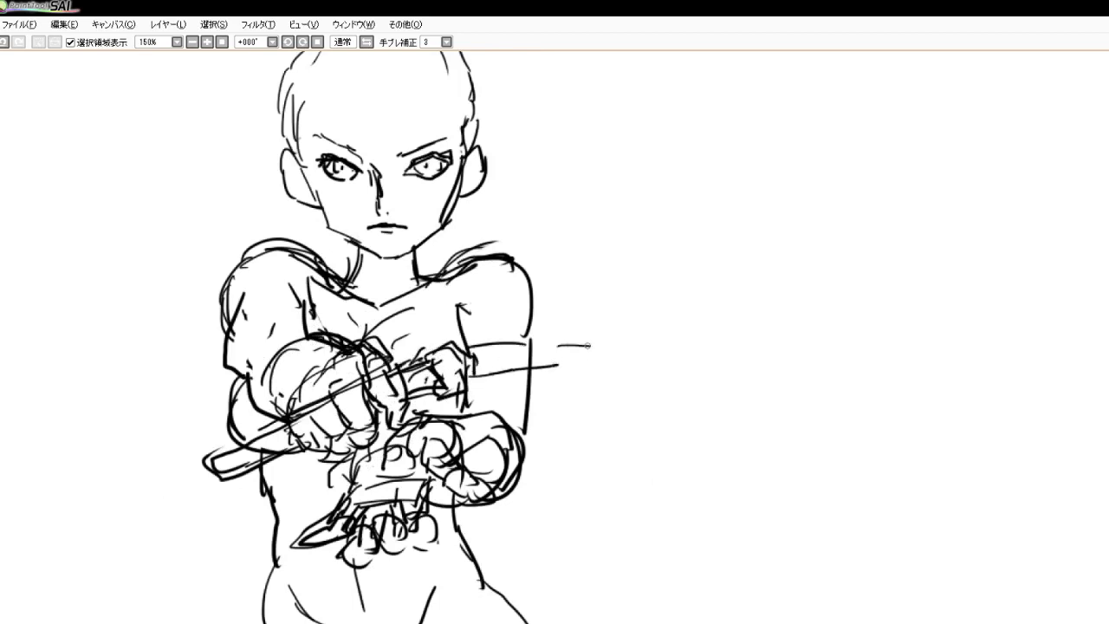
pyautogui.moveTo(499, 339); pyautogui.dragTo(641, 369)
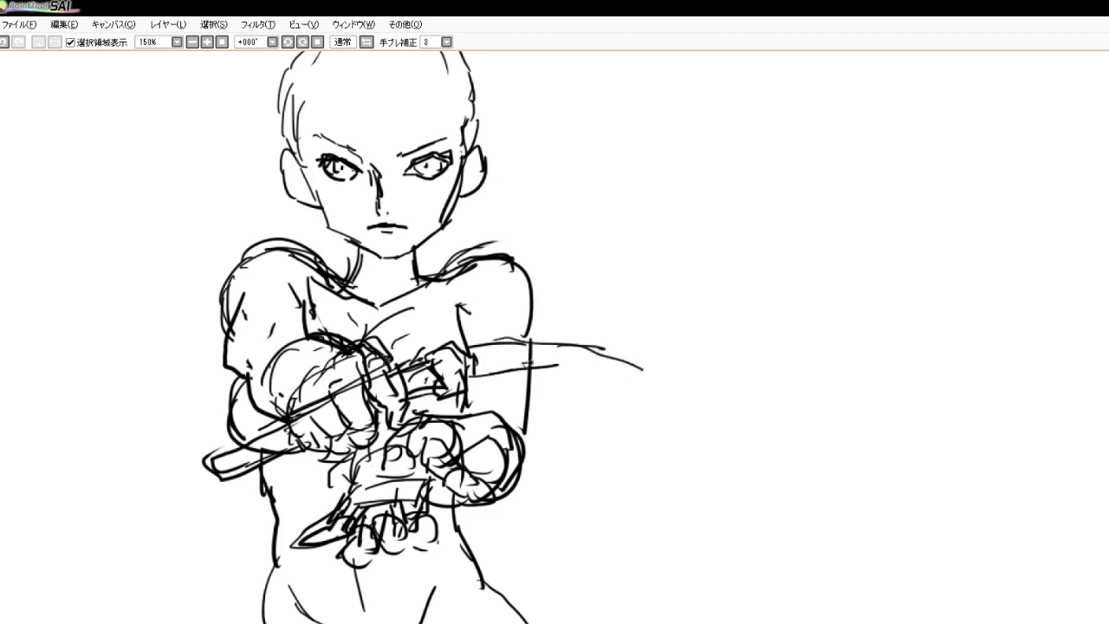
pyautogui.moveTo(526, 364); pyautogui.dragTo(648, 392)
pyautogui.moveTo(577, 346); pyautogui.dragTo(680, 416)
pyautogui.moveTo(524, 365)
pyautogui.mouseDown()
pyautogui.moveTo(589, 370)
pyautogui.moveTo(670, 446)
pyautogui.mouseUp()
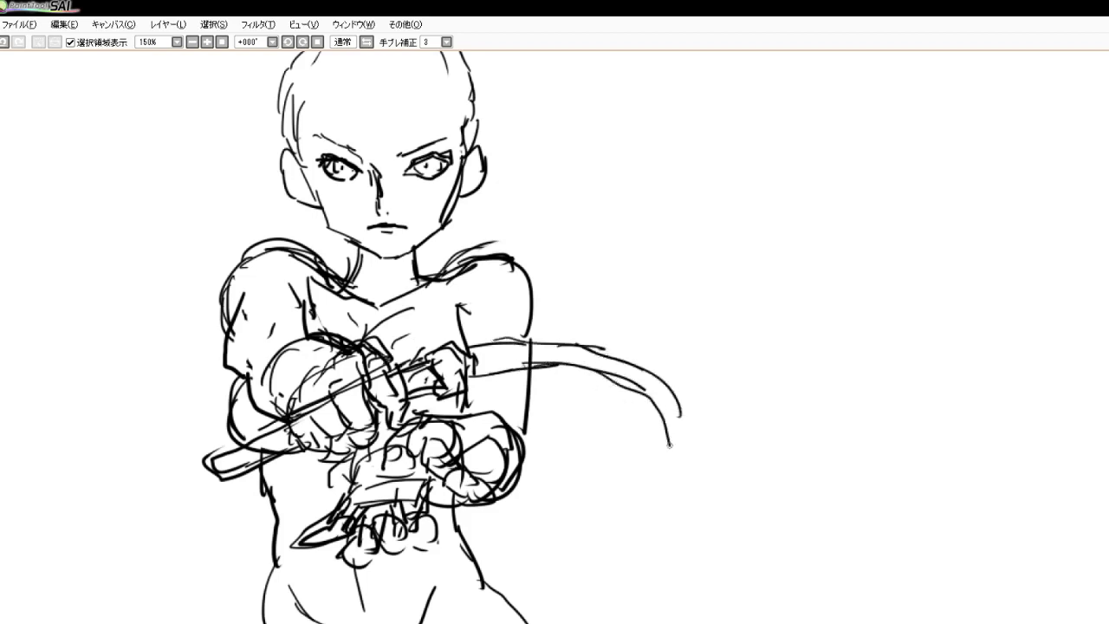
pyautogui.moveTo(598, 346)
pyautogui.mouseDown()
pyautogui.moveTo(670, 390)
pyautogui.moveTo(673, 435)
pyautogui.mouseUp()
pyautogui.moveTo(602, 373); pyautogui.dragTo(661, 445)
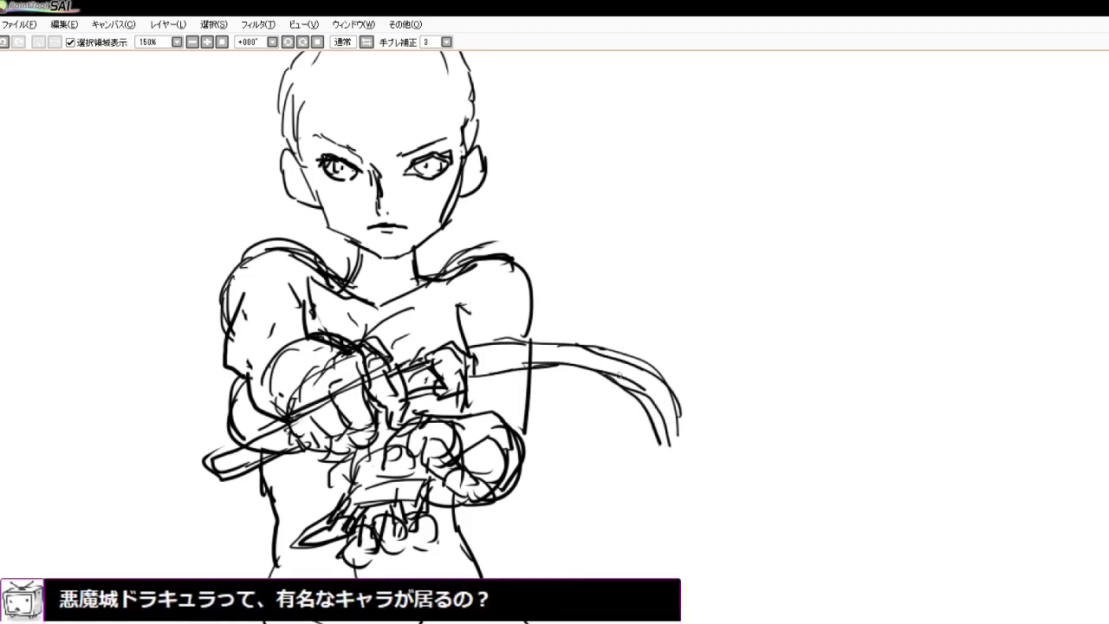
# Extend the whip's curve down beside the figure with layered strokes and bend its end back inward
pyautogui.moveTo(619, 362)
pyautogui.mouseDown()
pyautogui.moveTo(679, 434)
pyautogui.moveTo(687, 464)
pyautogui.moveTo(699, 447)
pyautogui.moveTo(719, 499)
pyautogui.moveTo(706, 523)
pyautogui.mouseUp()
pyautogui.moveTo(675, 398); pyautogui.dragTo(705, 531)
pyautogui.moveTo(716, 485); pyautogui.dragTo(693, 582)
pyautogui.moveTo(704, 456); pyautogui.dragTo(684, 589)
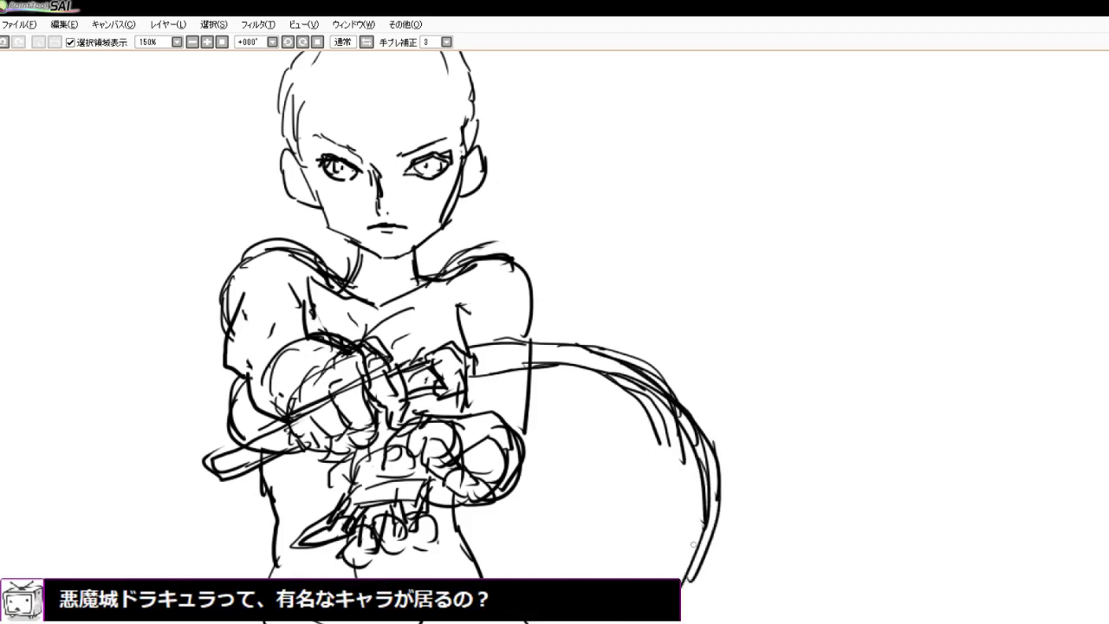
pyautogui.moveTo(704, 525); pyautogui.dragTo(651, 620)
pyautogui.moveTo(263, 464)
pyautogui.mouseDown()
pyautogui.moveTo(269, 494)
pyautogui.moveTo(300, 473)
pyautogui.mouseUp()
# Draw the left hip, the V-shaped pelvis lines and a vertical centre line down the torso
pyautogui.scroll(-3, 379, 369)
pyautogui.scroll(2, 368, 425)
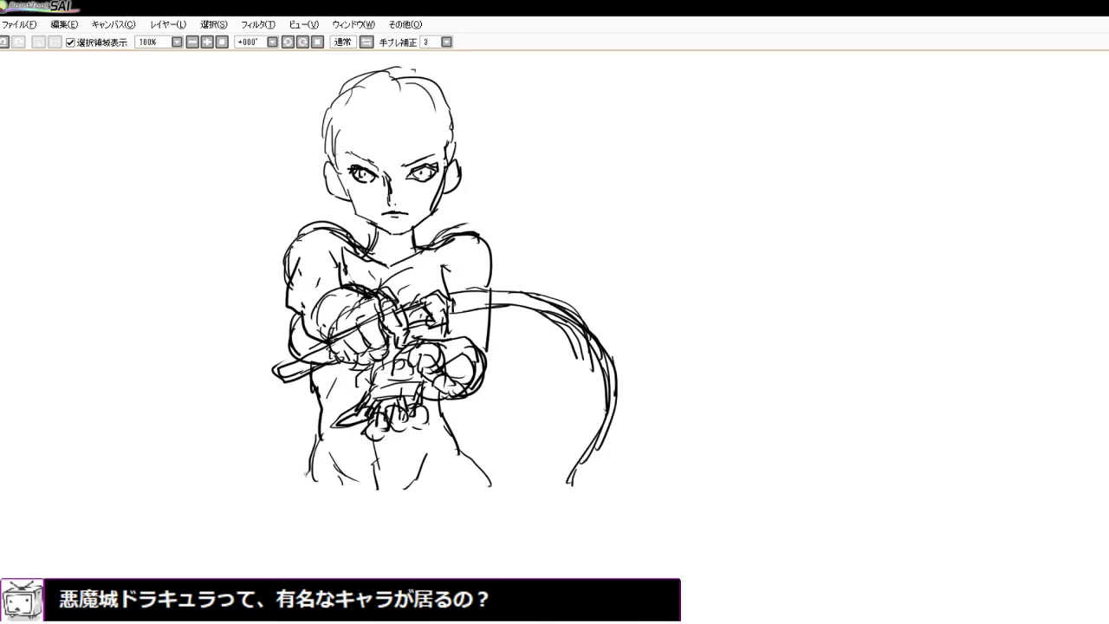
pyautogui.moveTo(306, 472); pyautogui.dragTo(306, 533)
pyautogui.moveTo(346, 476); pyautogui.dragTo(386, 513)
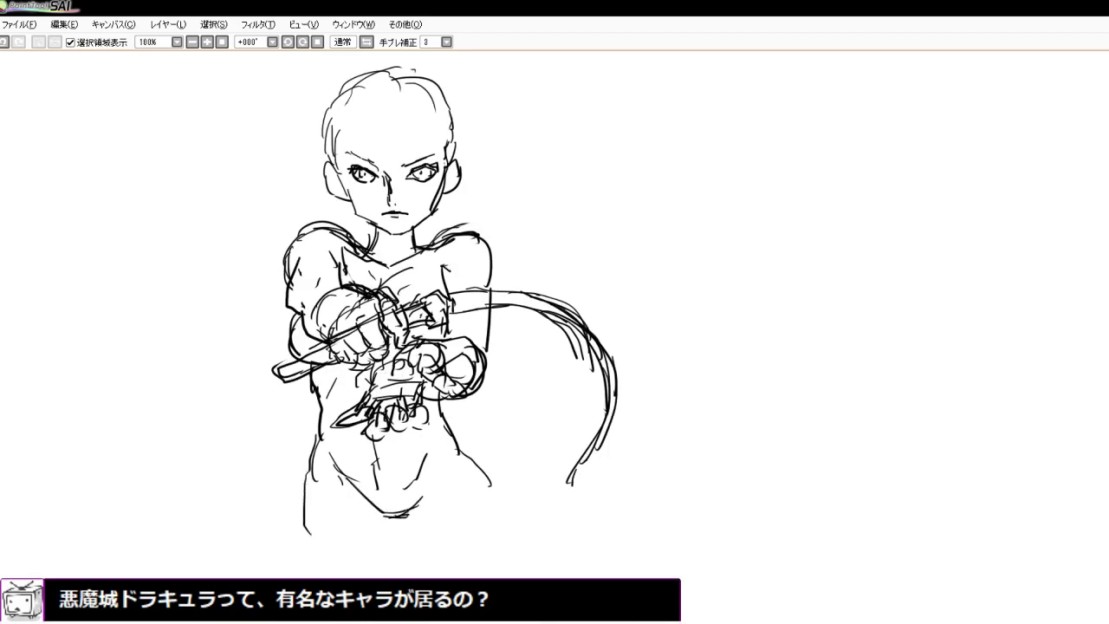
pyautogui.moveTo(407, 346); pyautogui.dragTo(400, 440)
pyautogui.moveTo(379, 504); pyautogui.dragTo(398, 522)
# Draw the inner and outer contours of both thighs
pyautogui.moveTo(424, 490); pyautogui.dragTo(401, 553)
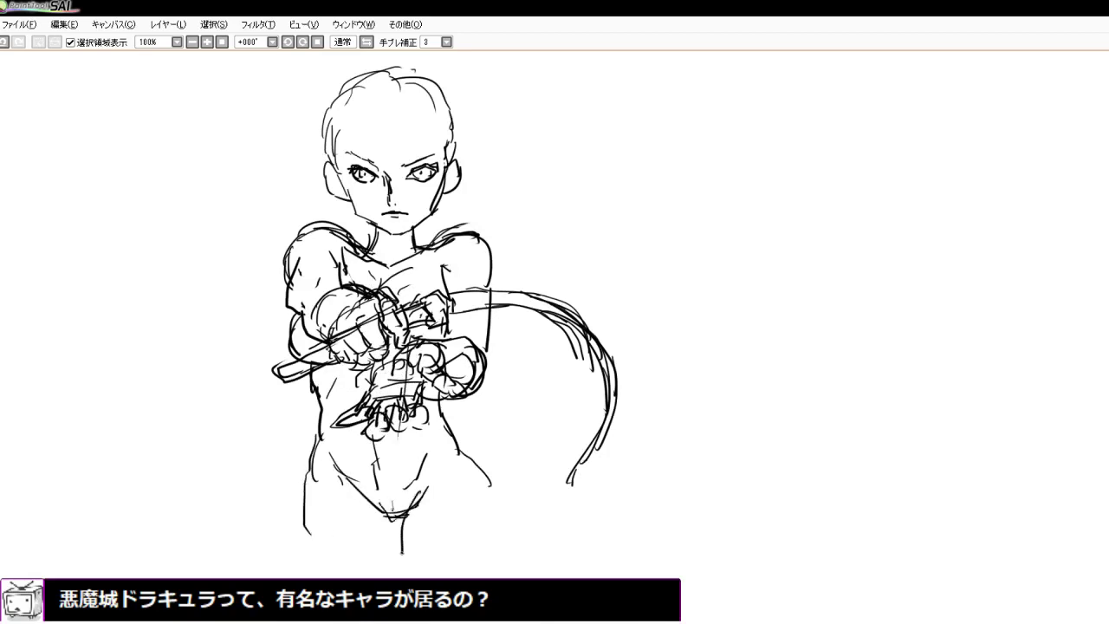
pyautogui.moveTo(467, 451); pyautogui.dragTo(476, 574)
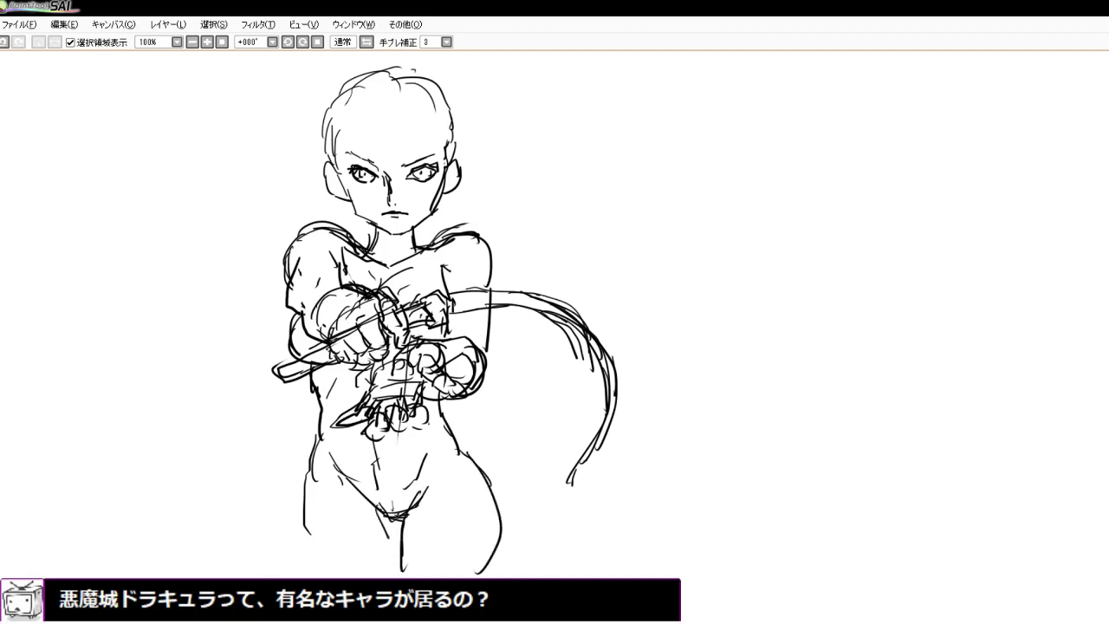
pyautogui.moveTo(399, 515); pyautogui.dragTo(388, 578)
pyautogui.moveTo(308, 478); pyautogui.dragTo(327, 577)
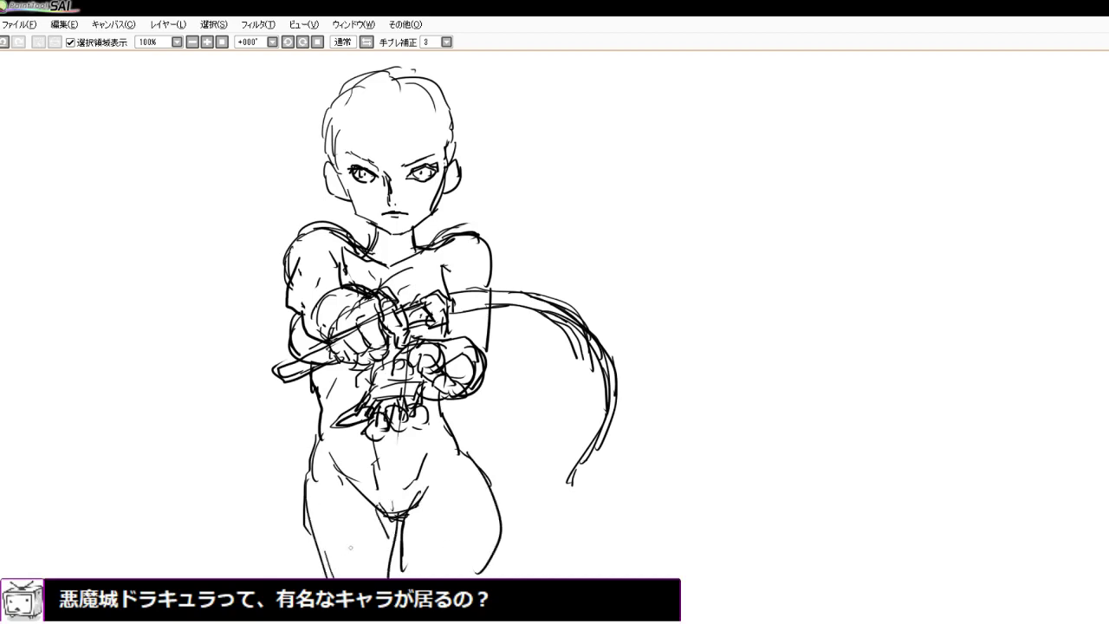
# Lasso the whole figure sketch, enlarge it to fill most of the canvas height and place it in the canvas's left part
pyautogui.scroll(-6, 426, 361)
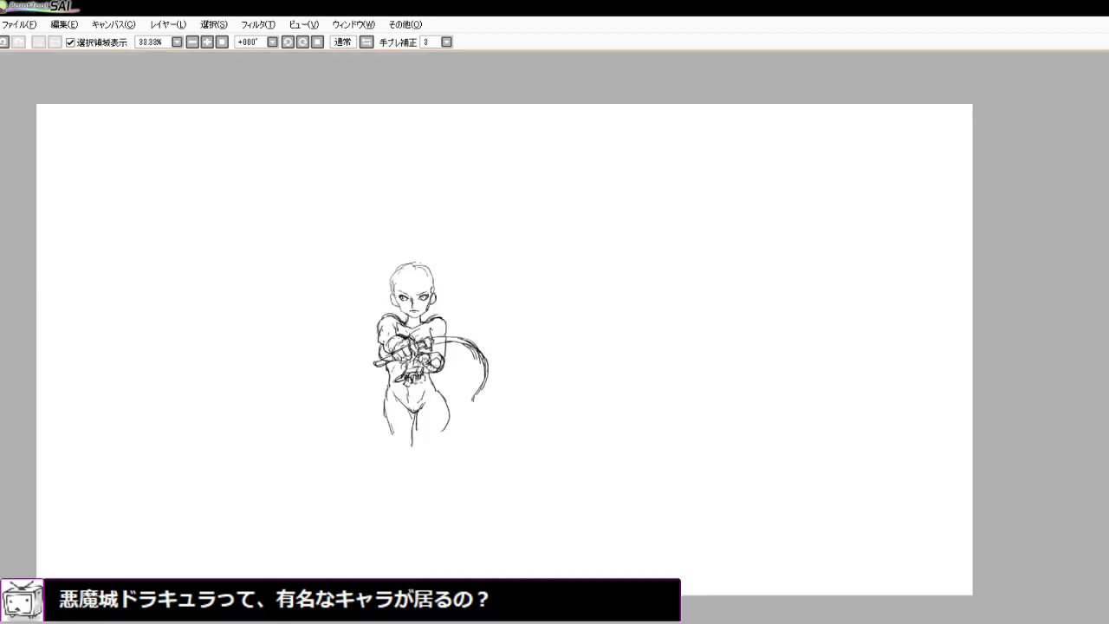
pyautogui.scroll(4, 431, 348)
pyautogui.scroll(-3, 457, 334)
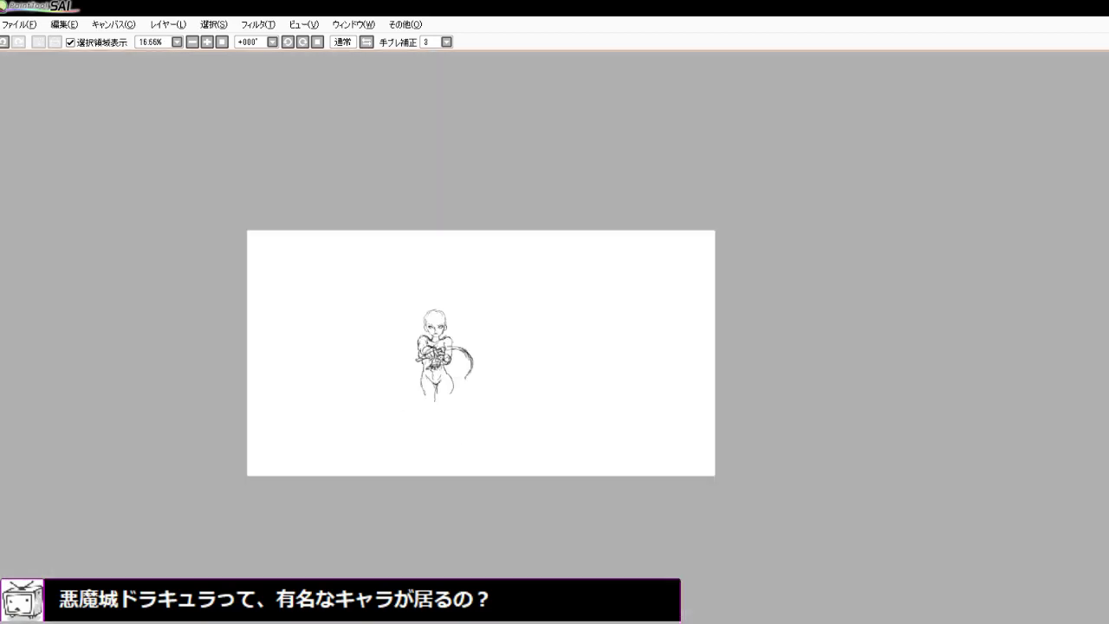
pyautogui.scroll(3, 418, 342)
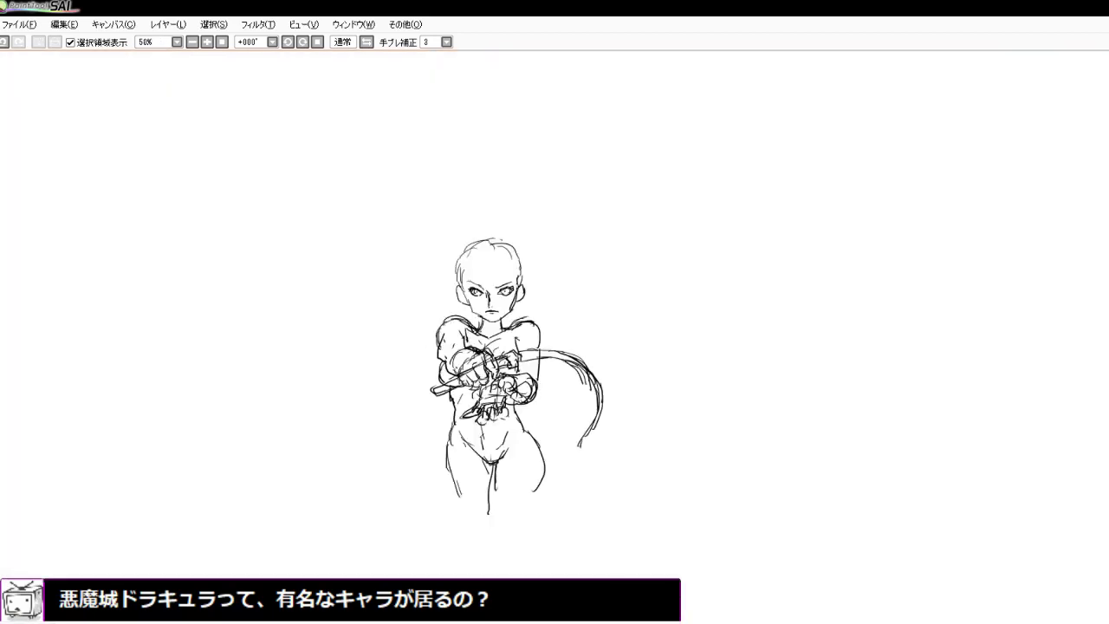
pyautogui.moveTo(387, 250)
pyautogui.mouseDown()
pyautogui.moveTo(693, 272)
pyautogui.moveTo(346, 425)
pyautogui.moveTo(357, 320)
pyautogui.mouseUp()
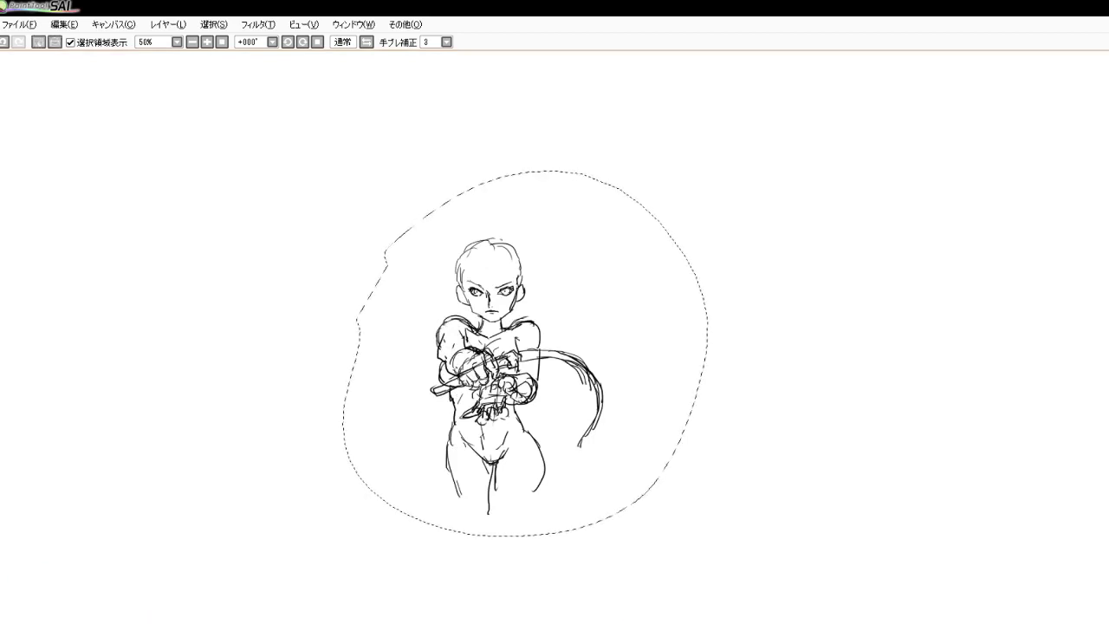
pyautogui.scroll(-5, 568, 260)
pyautogui.scroll(3, 581, 225)
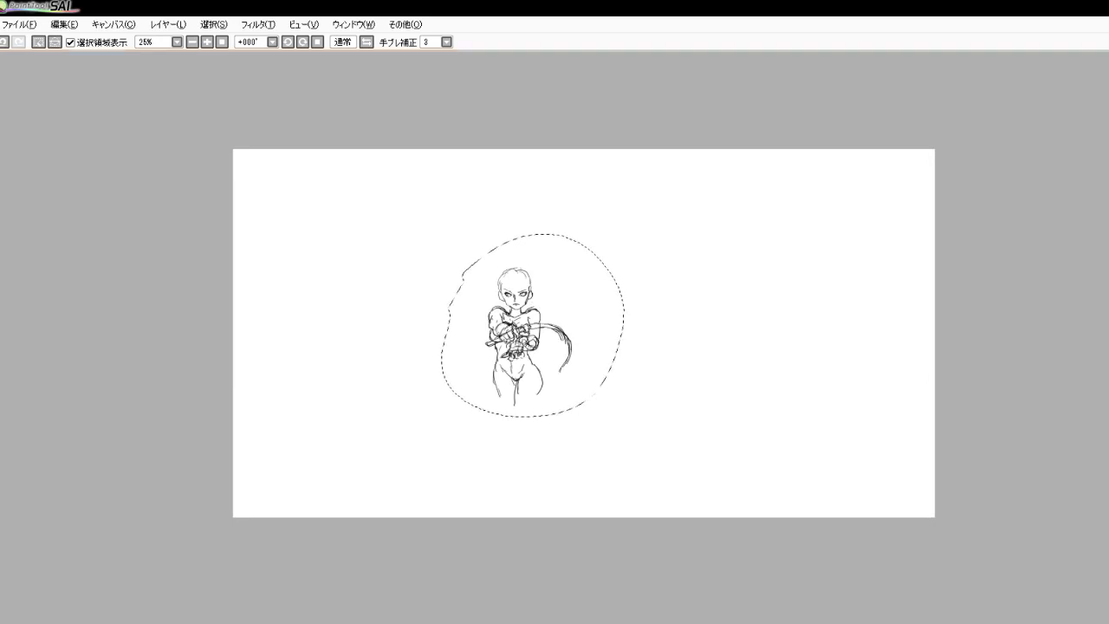
pyautogui.hotkey('ctrl', 't')
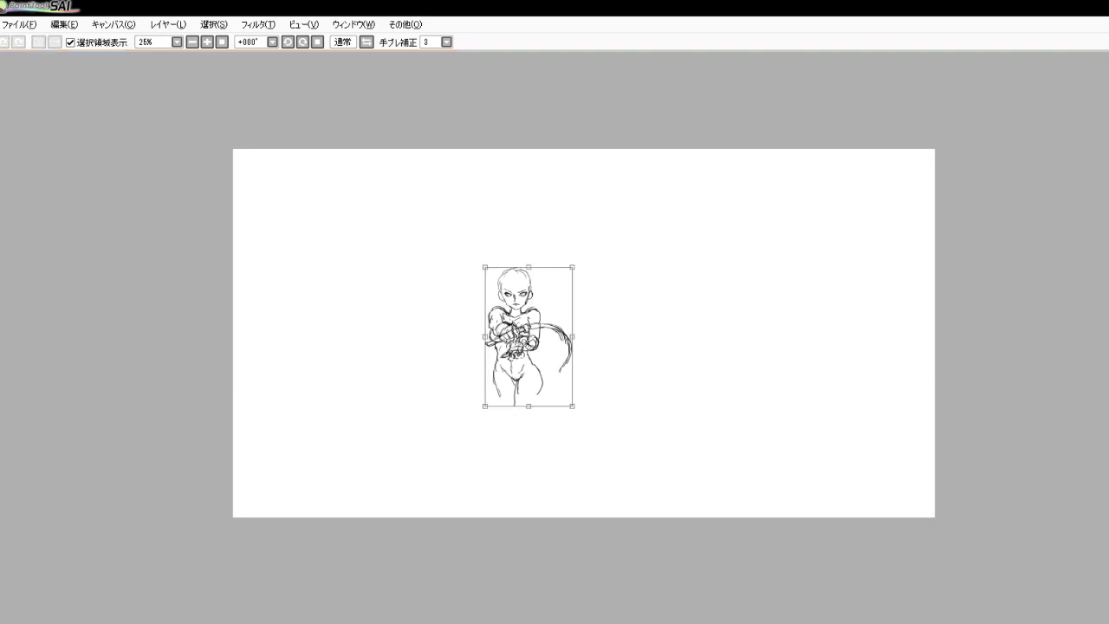
pyautogui.moveTo(485, 267); pyautogui.dragTo(341, 79)
pyautogui.moveTo(457, 243); pyautogui.dragTo(413, 342)
pyautogui.moveTo(298, 341); pyautogui.dragTo(326, 342)
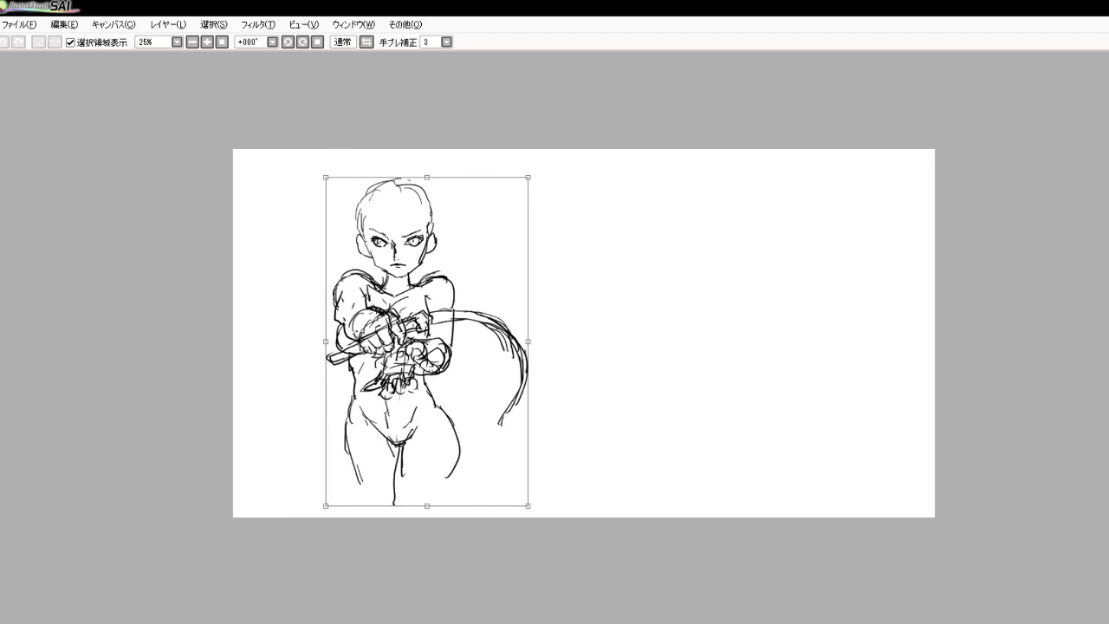
pyautogui.moveTo(529, 506); pyautogui.dragTo(504, 483)
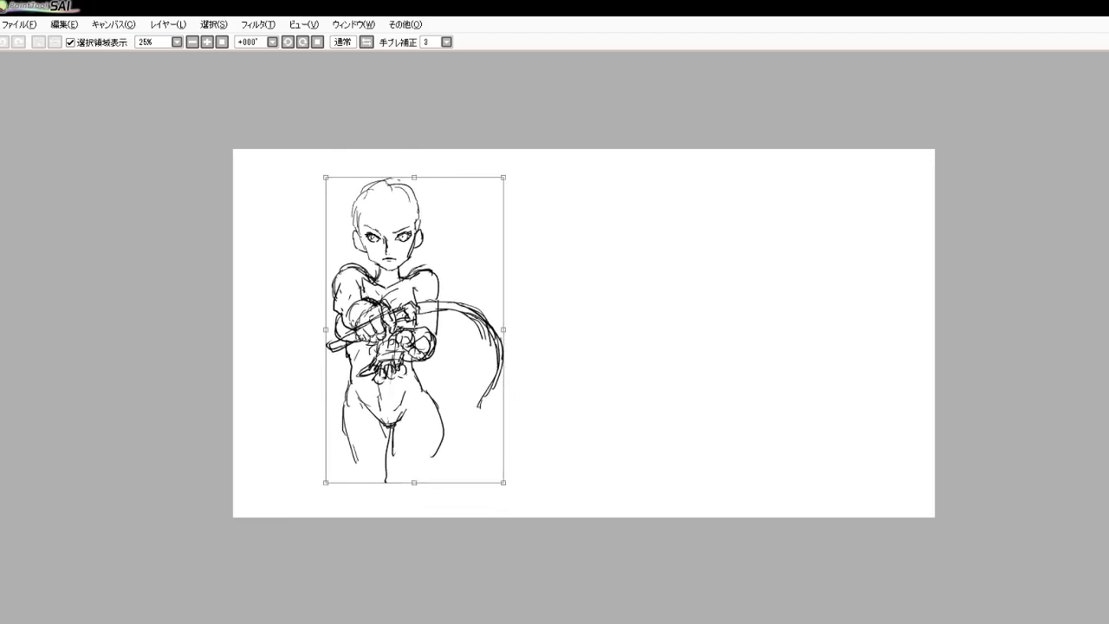
pyautogui.press('Return')
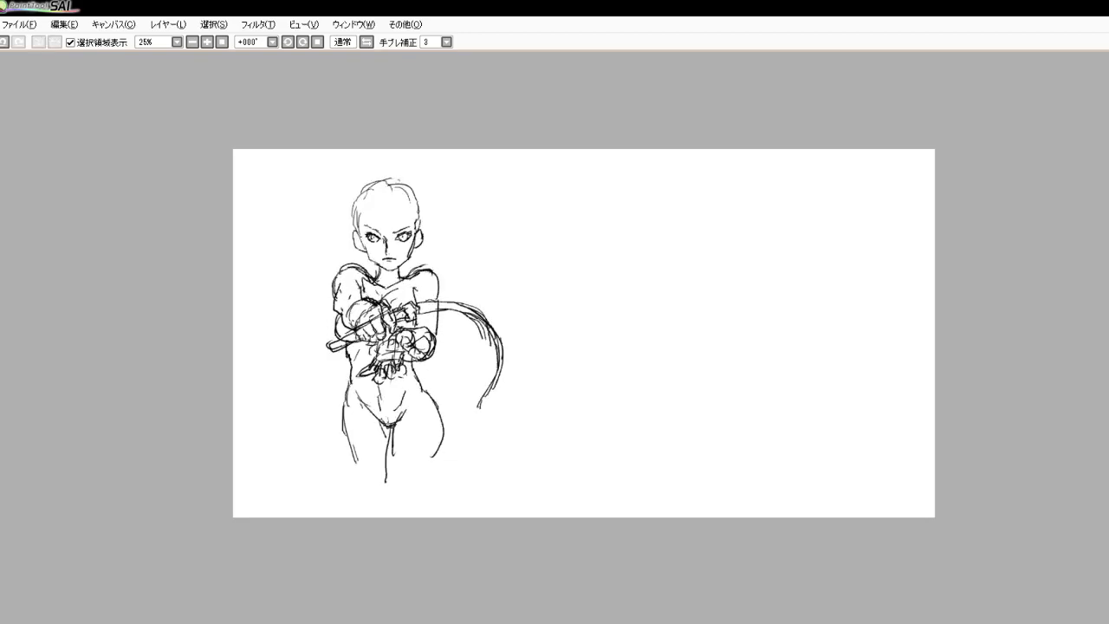
# Sketch a curved hairline around the forehead and thin strands along the crown and both sides of the head
pyautogui.scroll(-3, 406, 292)
pyautogui.scroll(4, 407, 289)
pyautogui.scroll(3, 380, 225)
pyautogui.scroll(-3, 352, 271)
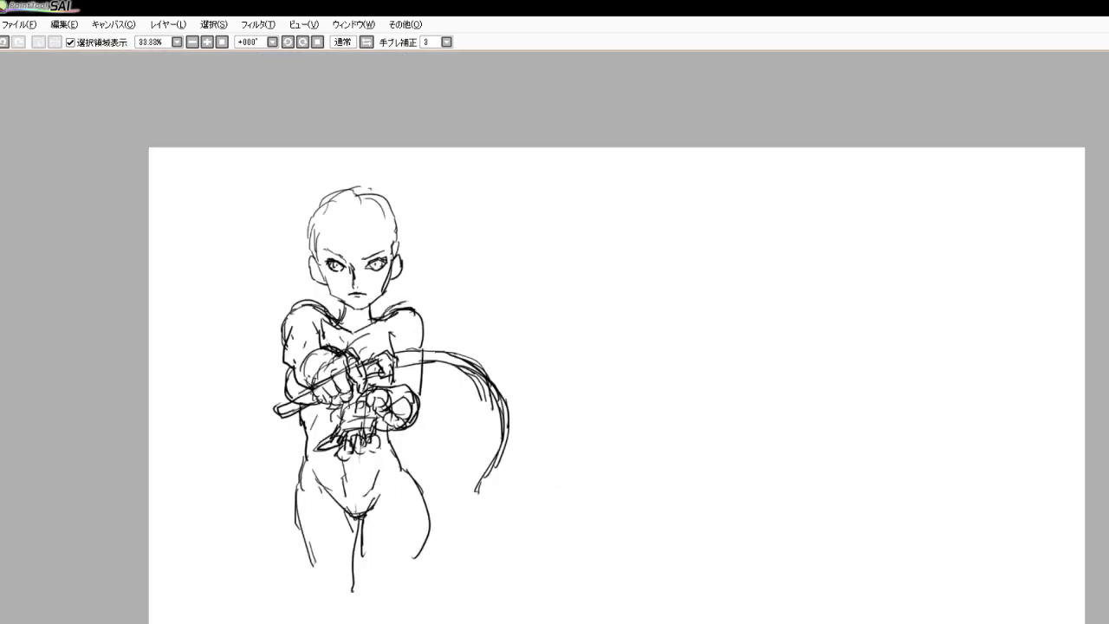
pyautogui.scroll(5, 336, 218)
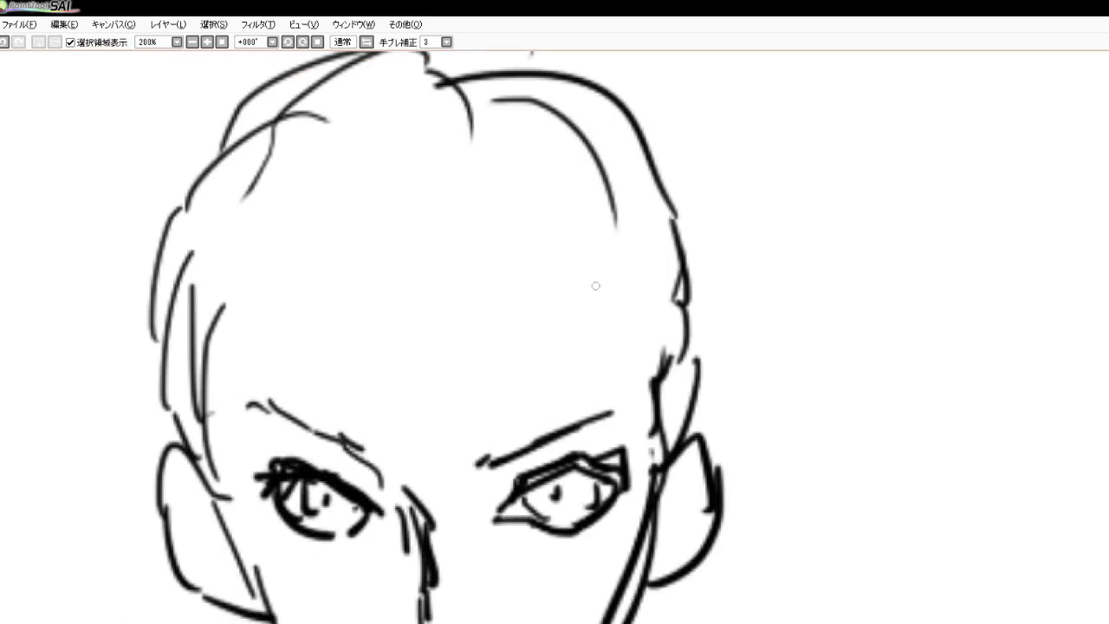
pyautogui.moveTo(252, 154)
pyautogui.mouseDown()
pyautogui.moveTo(206, 195)
pyautogui.moveTo(187, 236)
pyautogui.mouseUp()
pyautogui.moveTo(217, 308); pyautogui.dragTo(277, 236)
pyautogui.moveTo(294, 217); pyautogui.dragTo(338, 214)
pyautogui.moveTo(383, 114)
pyautogui.mouseDown()
pyautogui.moveTo(549, 131)
pyautogui.moveTo(557, 147)
pyautogui.mouseUp()
pyautogui.moveTo(595, 160)
pyautogui.mouseDown()
pyautogui.moveTo(631, 232)
pyautogui.moveTo(680, 251)
pyautogui.mouseUp()
pyautogui.moveTo(684, 305); pyautogui.dragTo(674, 374)
pyautogui.moveTo(552, 236); pyautogui.dragTo(646, 362)
pyautogui.moveTo(660, 380); pyautogui.dragTo(660, 400)
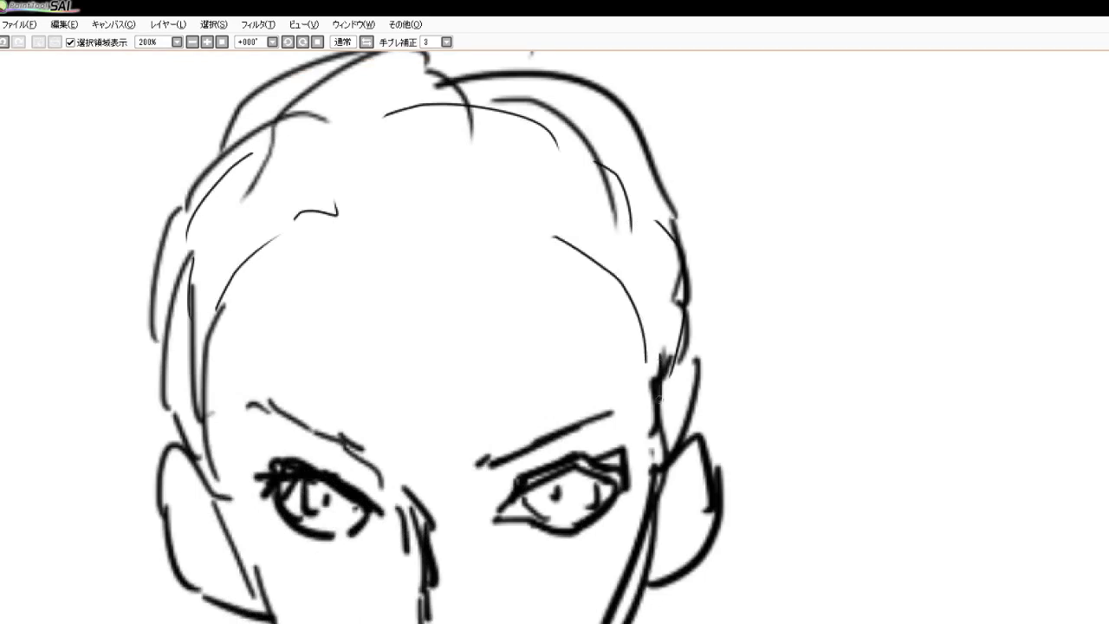
# Add strokes under the right eye and inside the right ear, plus loose hair strands above the forehead
pyautogui.moveTo(549, 522); pyautogui.dragTo(582, 528)
pyautogui.moveTo(662, 503)
pyautogui.mouseDown()
pyautogui.moveTo(701, 470)
pyautogui.moveTo(691, 534)
pyautogui.mouseUp()
pyautogui.moveTo(443, 170); pyautogui.dragTo(449, 214)
pyautogui.moveTo(335, 207)
pyautogui.mouseDown()
pyautogui.moveTo(374, 208)
pyautogui.moveTo(411, 244)
pyautogui.mouseUp()
pyautogui.moveTo(338, 206); pyautogui.dragTo(331, 277)
pyautogui.moveTo(355, 177); pyautogui.dragTo(311, 329)
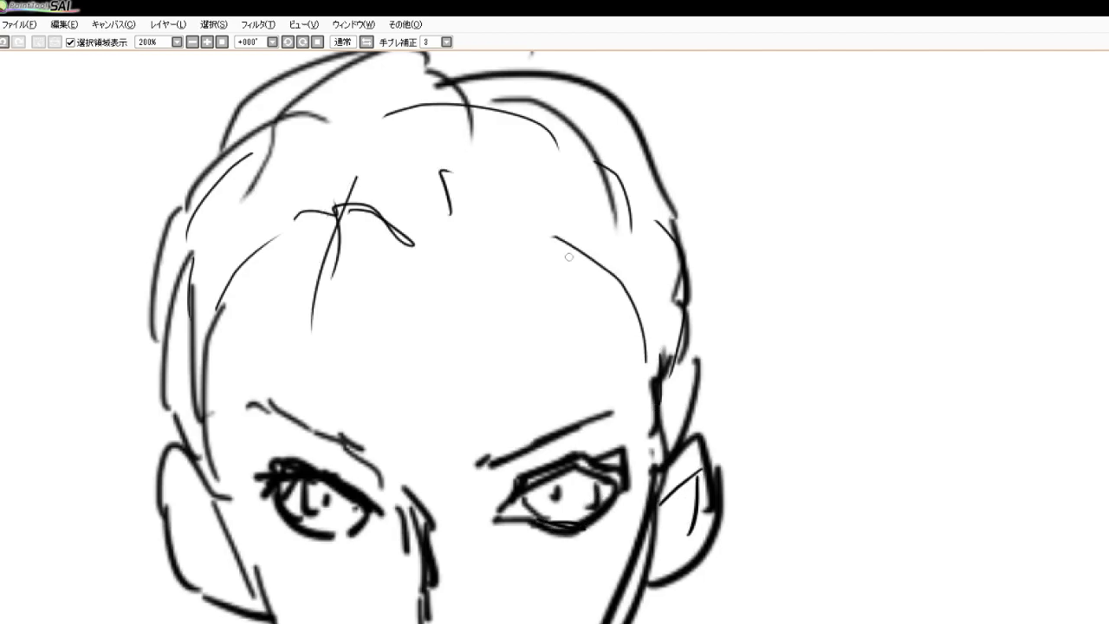
# Fade the figure sketch to light grey and ink both slanted eyebrows with pointed inner ends over it
pyautogui.scroll(-6, 572, 319)
pyautogui.scroll(4, 573, 319)
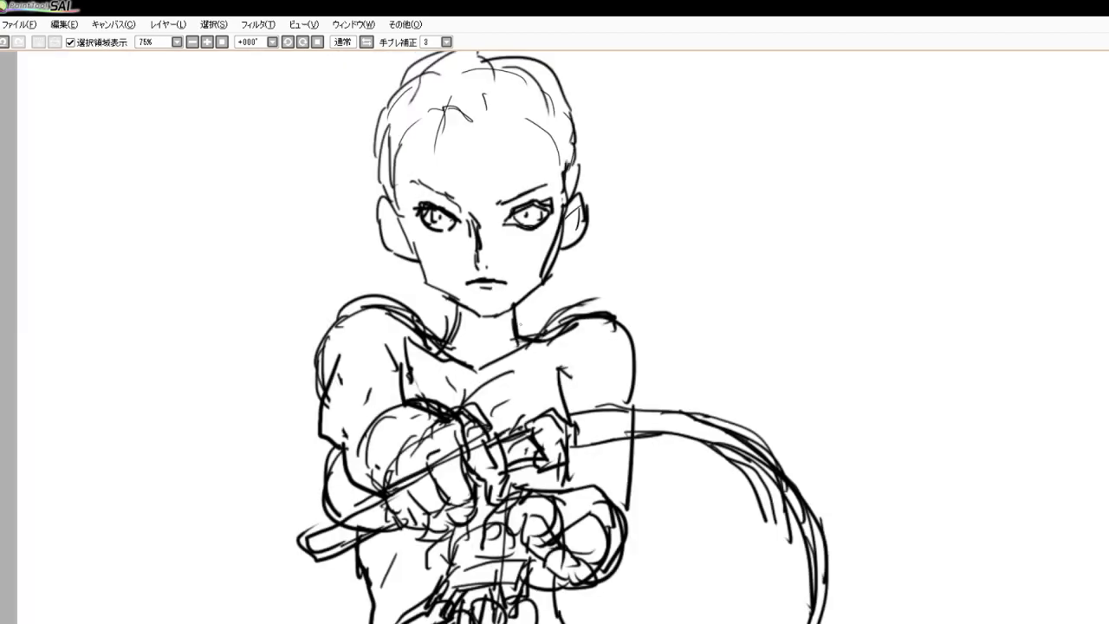
pyautogui.scroll(-3, 521, 321)
pyautogui.scroll(3, 534, 332)
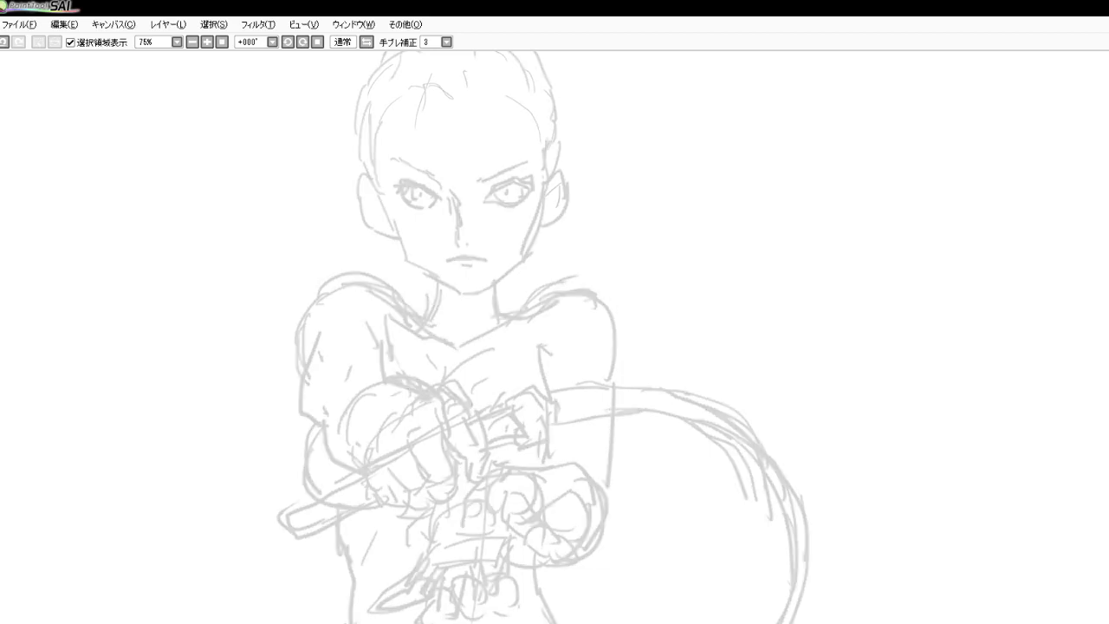
pyautogui.scroll(-3, 396, 232)
pyautogui.scroll(2, 408, 252)
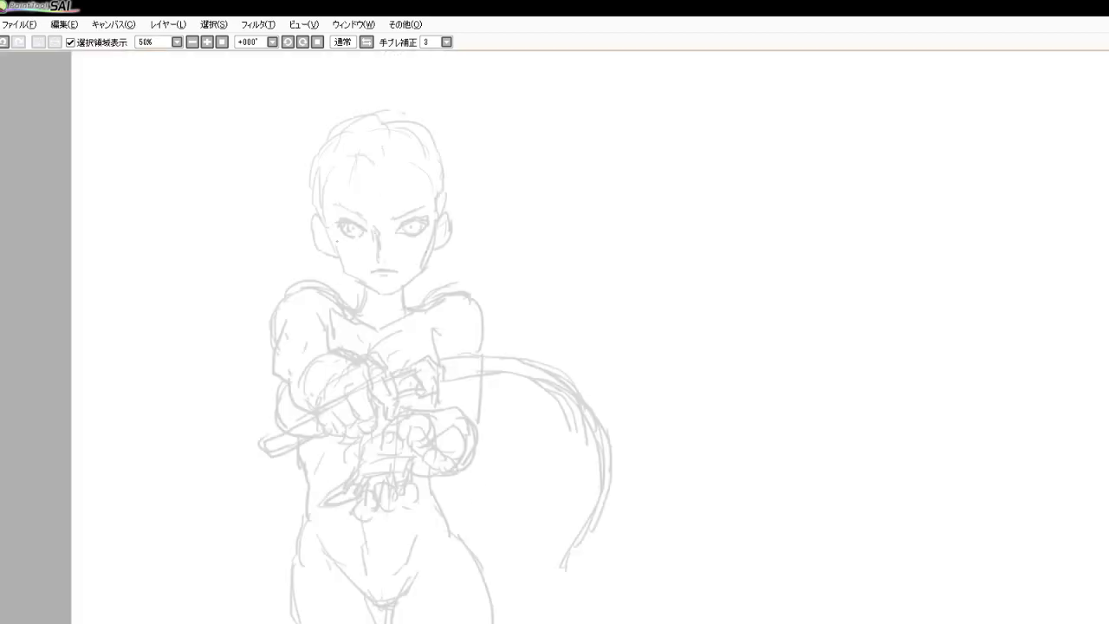
pyautogui.scroll(5, 381, 230)
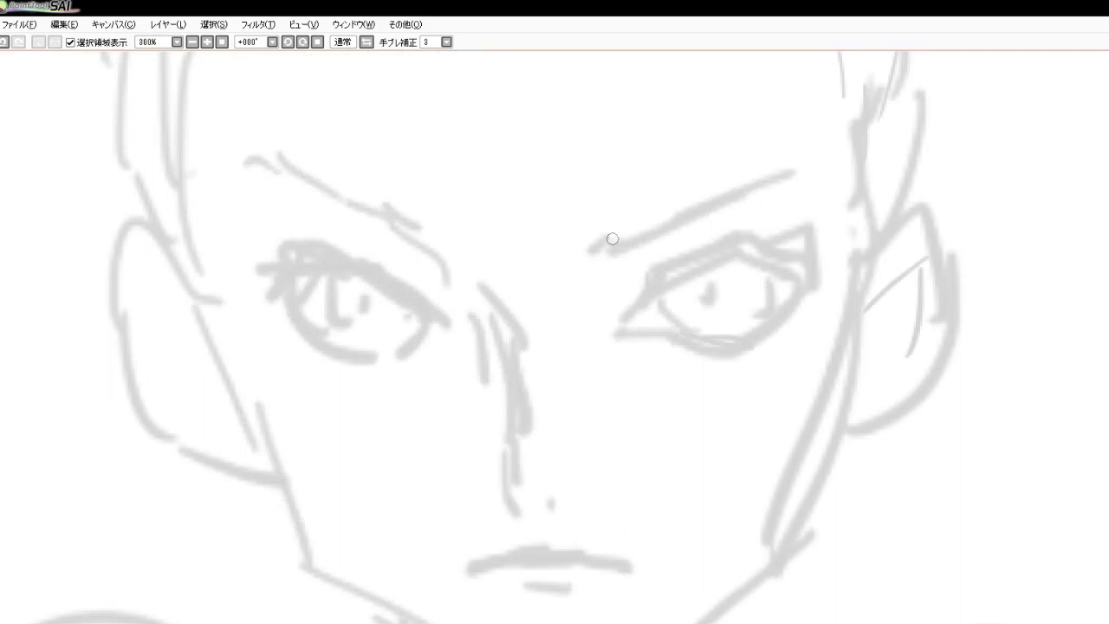
pyautogui.moveTo(601, 245); pyautogui.dragTo(710, 195)
pyautogui.moveTo(718, 192); pyautogui.dragTo(805, 163)
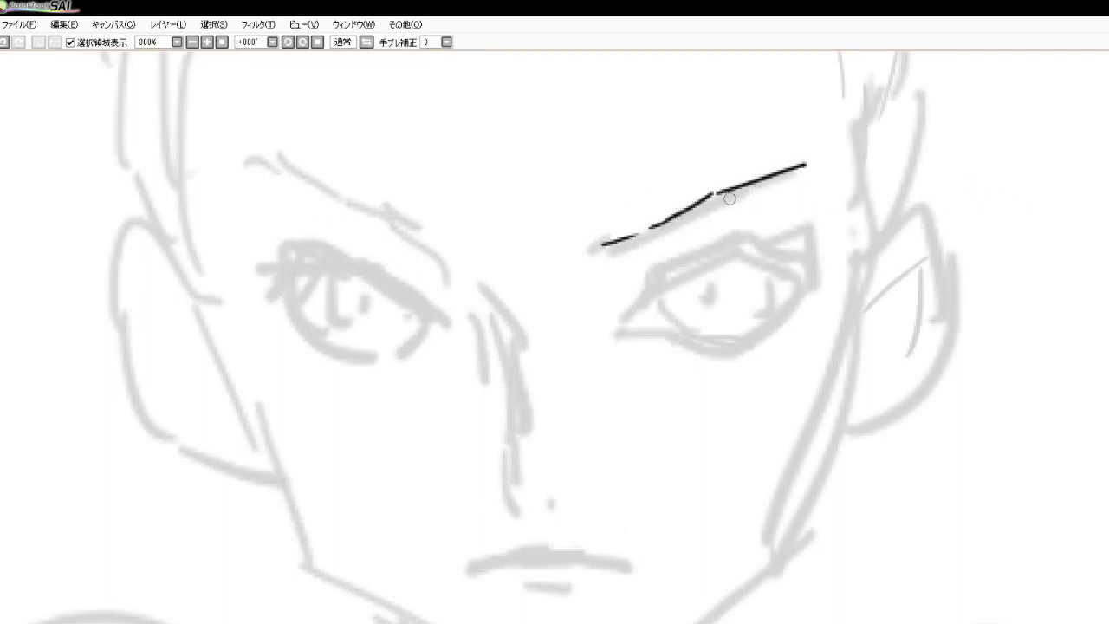
pyautogui.moveTo(726, 198); pyautogui.dragTo(706, 208)
pyautogui.moveTo(688, 224)
pyautogui.mouseDown()
pyautogui.moveTo(638, 248)
pyautogui.moveTo(594, 247)
pyautogui.moveTo(590, 262)
pyautogui.moveTo(632, 253)
pyautogui.mouseUp()
pyautogui.moveTo(438, 219); pyautogui.dragTo(465, 278)
pyautogui.moveTo(270, 159); pyautogui.dragTo(367, 206)
pyautogui.moveTo(371, 207); pyautogui.dragTo(435, 246)
# Ink the nose bridge and nostril, the closed lips and the short shadow line under the lower lip
pyautogui.moveTo(370, 216)
pyautogui.mouseDown()
pyautogui.moveTo(420, 234)
pyautogui.moveTo(389, 228)
pyautogui.moveTo(450, 272)
pyautogui.moveTo(465, 264)
pyautogui.moveTo(509, 343)
pyautogui.moveTo(508, 480)
pyautogui.moveTo(548, 501)
pyautogui.mouseUp()
pyautogui.moveTo(520, 547)
pyautogui.mouseDown()
pyautogui.moveTo(559, 557)
pyautogui.moveTo(575, 546)
pyautogui.moveTo(630, 569)
pyautogui.mouseUp()
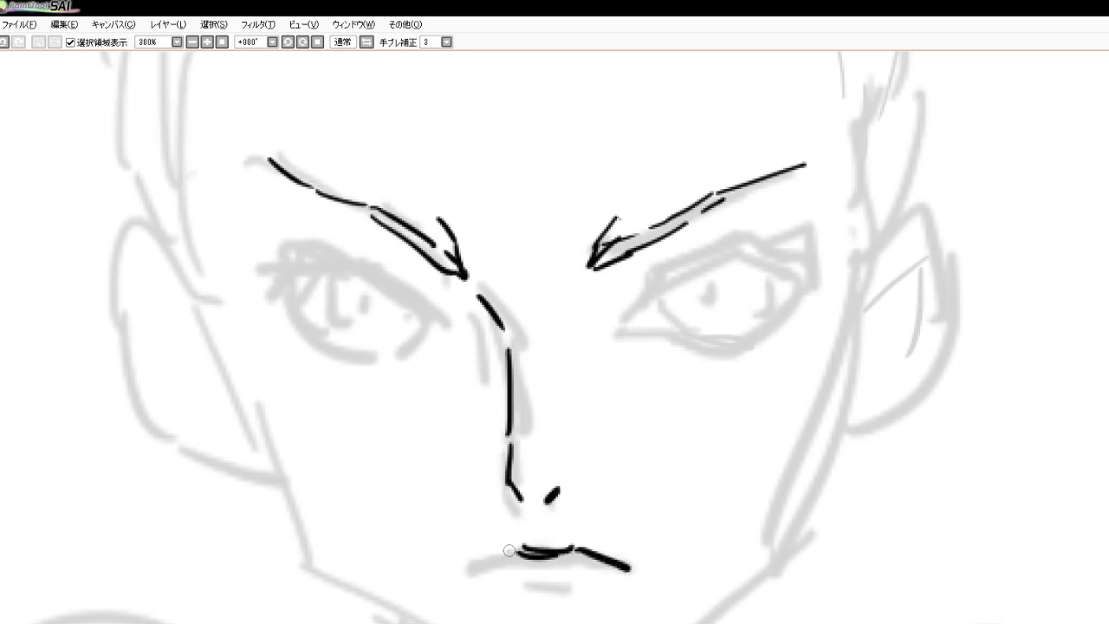
pyautogui.moveTo(511, 550)
pyautogui.mouseDown()
pyautogui.moveTo(469, 576)
pyautogui.moveTo(576, 564)
pyautogui.moveTo(654, 571)
pyautogui.mouseUp()
pyautogui.moveTo(518, 592)
pyautogui.mouseDown()
pyautogui.moveTo(570, 597)
pyautogui.moveTo(555, 607)
pyautogui.moveTo(583, 602)
pyautogui.mouseUp()
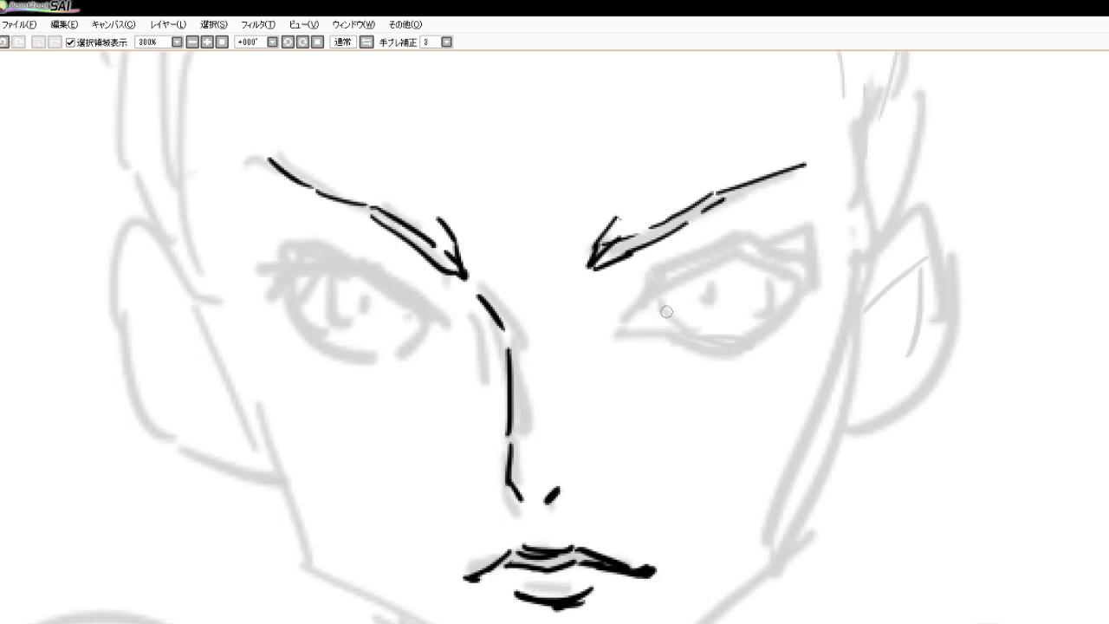
# Ink the right eye's outline with a thick angled upper lid and a thin curved lower lid
pyautogui.moveTo(667, 299)
pyautogui.mouseDown()
pyautogui.moveTo(657, 292)
pyautogui.moveTo(637, 314)
pyautogui.mouseUp()
pyautogui.moveTo(663, 279)
pyautogui.mouseDown()
pyautogui.moveTo(624, 321)
pyautogui.moveTo(697, 268)
pyautogui.moveTo(747, 249)
pyautogui.moveTo(735, 253)
pyautogui.moveTo(806, 276)
pyautogui.mouseUp()
pyautogui.moveTo(741, 253)
pyautogui.mouseDown()
pyautogui.moveTo(802, 269)
pyautogui.moveTo(806, 287)
pyautogui.moveTo(791, 277)
pyautogui.moveTo(780, 317)
pyautogui.mouseUp()
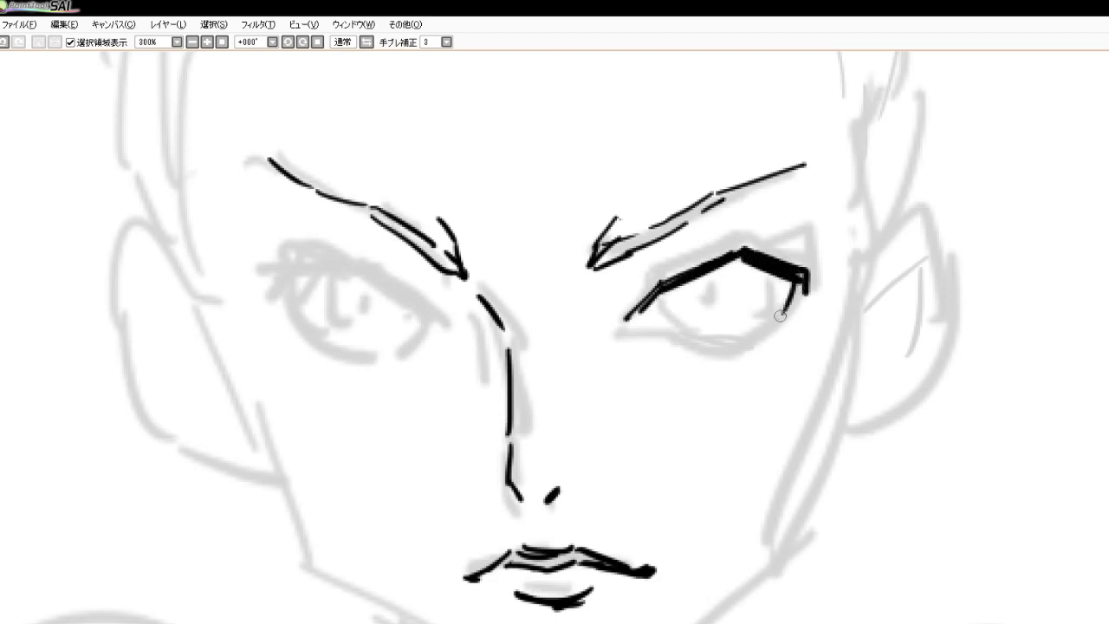
pyautogui.moveTo(805, 273); pyautogui.dragTo(782, 329)
pyautogui.moveTo(660, 297)
pyautogui.mouseDown()
pyautogui.moveTo(661, 329)
pyautogui.moveTo(711, 340)
pyautogui.moveTo(781, 310)
pyautogui.mouseUp()
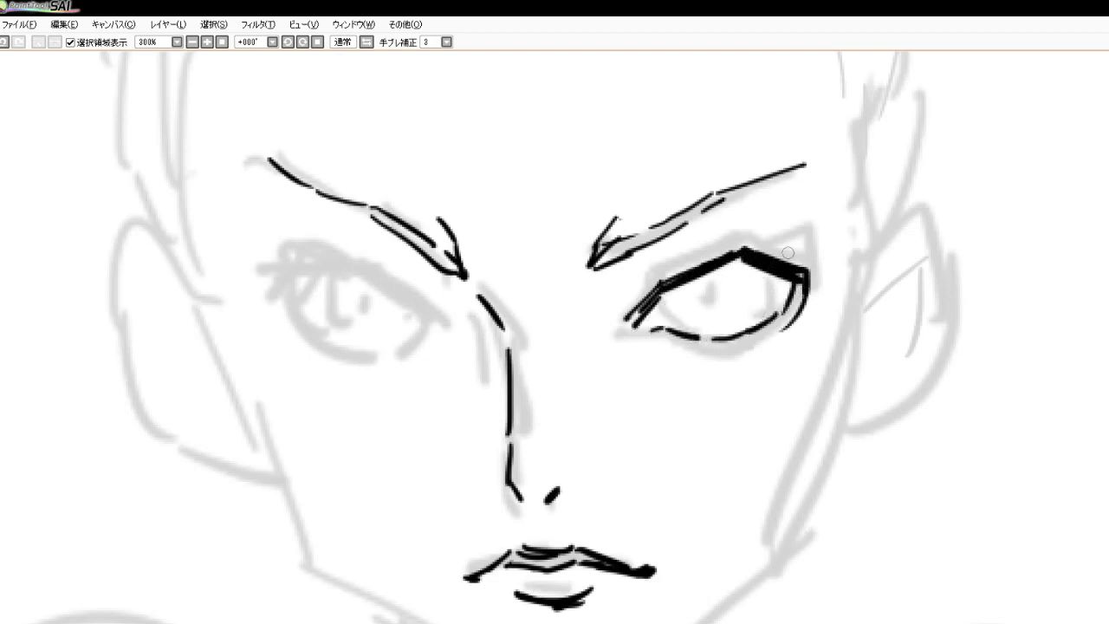
# Ink the left eye's outline with a thick upper lid, a broken lower lid line and a short crease above
pyautogui.moveTo(317, 273)
pyautogui.mouseDown()
pyautogui.moveTo(263, 306)
pyautogui.moveTo(379, 281)
pyautogui.mouseUp()
pyautogui.moveTo(322, 269)
pyautogui.mouseDown()
pyautogui.moveTo(380, 280)
pyautogui.moveTo(421, 312)
pyautogui.mouseUp()
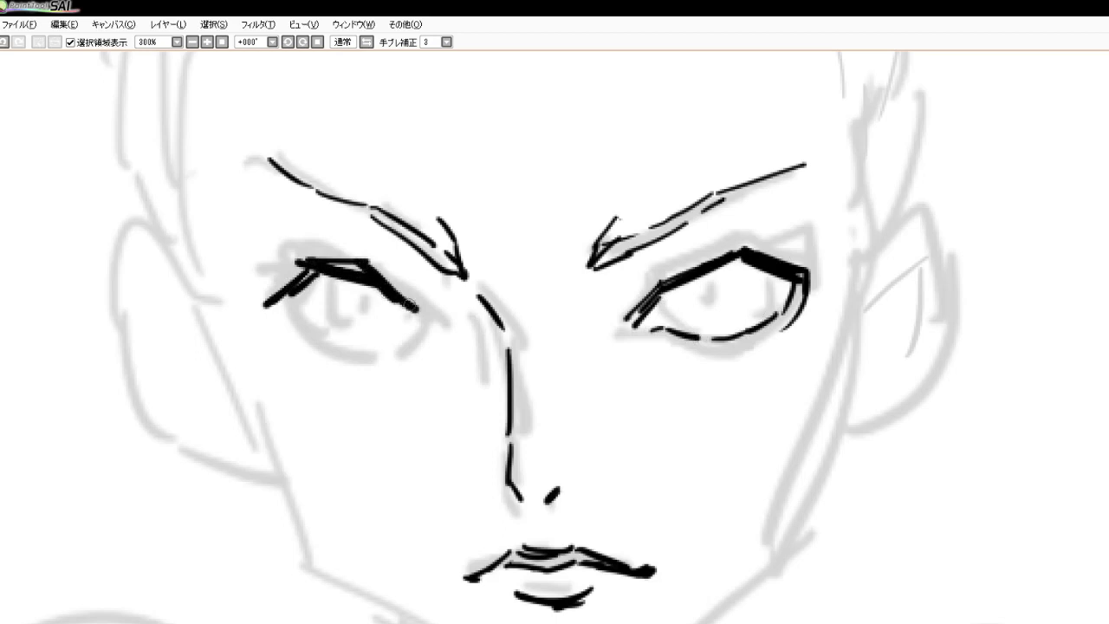
pyautogui.moveTo(372, 271); pyautogui.dragTo(424, 310)
pyautogui.moveTo(376, 281)
pyautogui.mouseDown()
pyautogui.moveTo(449, 339)
pyautogui.moveTo(400, 352)
pyautogui.mouseUp()
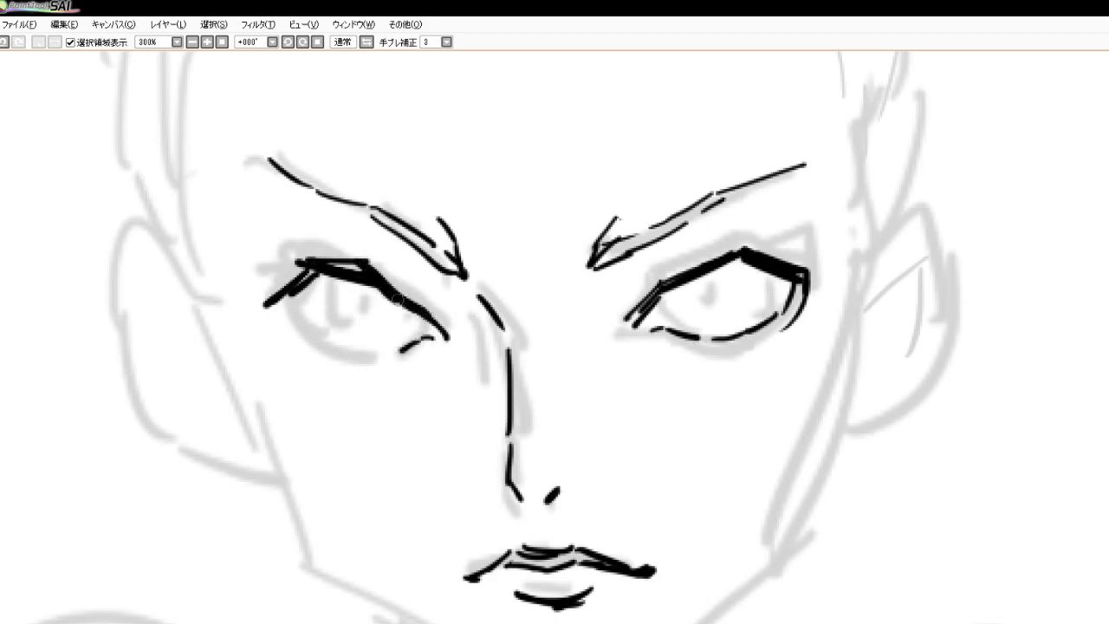
pyautogui.moveTo(295, 295)
pyautogui.mouseDown()
pyautogui.moveTo(308, 334)
pyautogui.moveTo(300, 331)
pyautogui.moveTo(323, 340)
pyautogui.mouseUp()
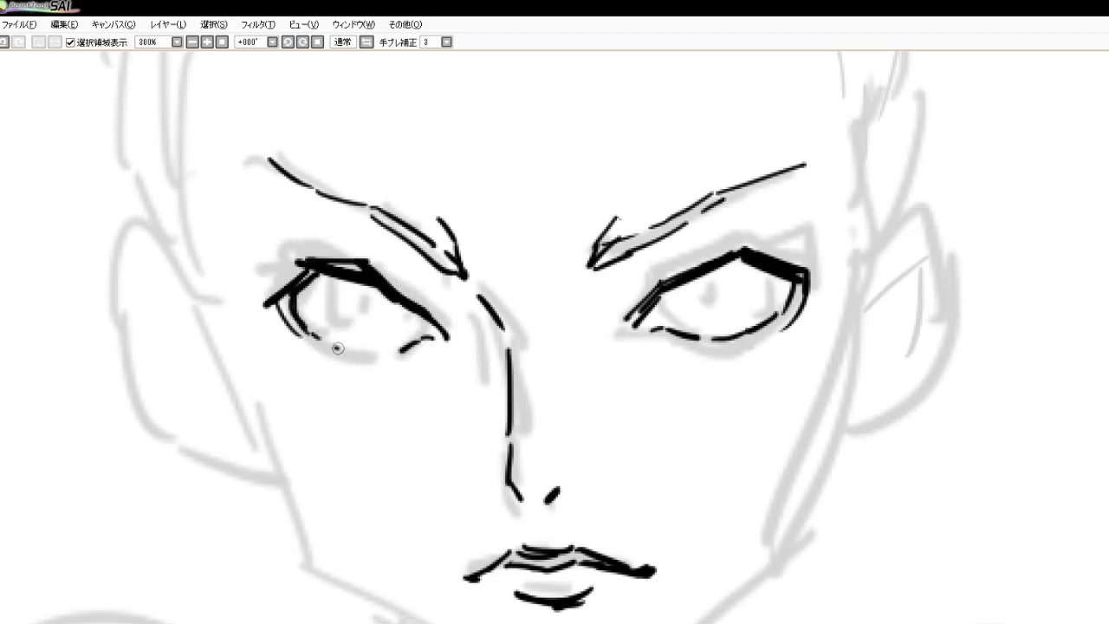
pyautogui.moveTo(337, 349); pyautogui.dragTo(388, 355)
pyautogui.moveTo(340, 266)
pyautogui.mouseDown()
pyautogui.moveTo(366, 269)
pyautogui.moveTo(364, 257)
pyautogui.mouseUp()
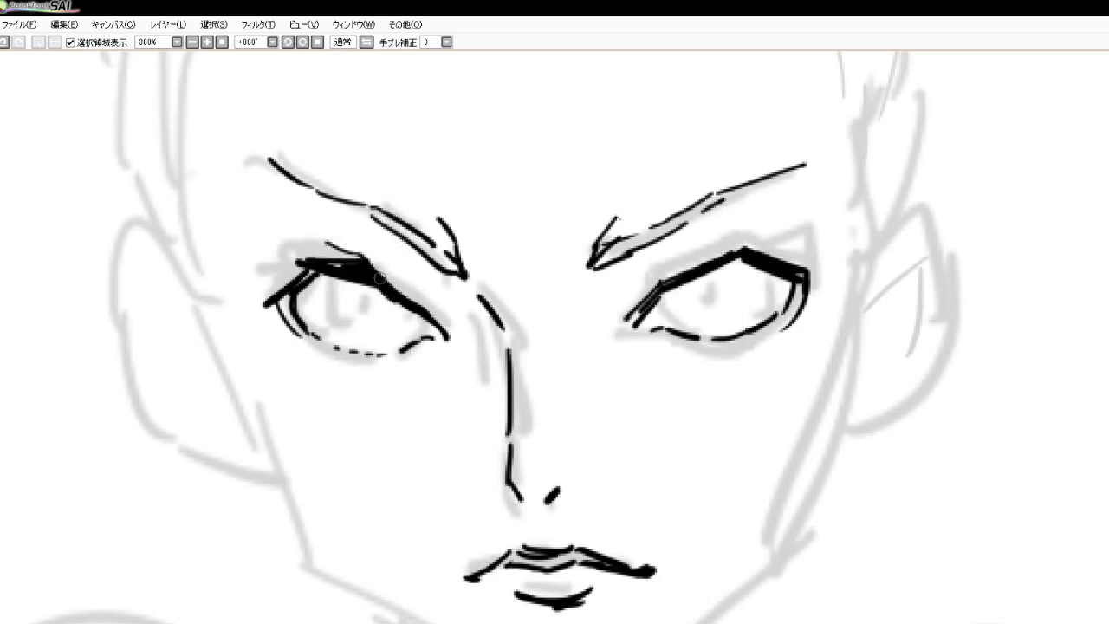
# Draw the right eye's lid crease, add upper and lower lashes at both outer corners and thicken the upper lids
pyautogui.moveTo(658, 282)
pyautogui.mouseDown()
pyautogui.moveTo(712, 241)
pyautogui.moveTo(787, 227)
pyautogui.moveTo(816, 248)
pyautogui.mouseUp()
pyautogui.moveTo(793, 264)
pyautogui.mouseDown()
pyautogui.moveTo(828, 258)
pyautogui.moveTo(806, 324)
pyautogui.mouseUp()
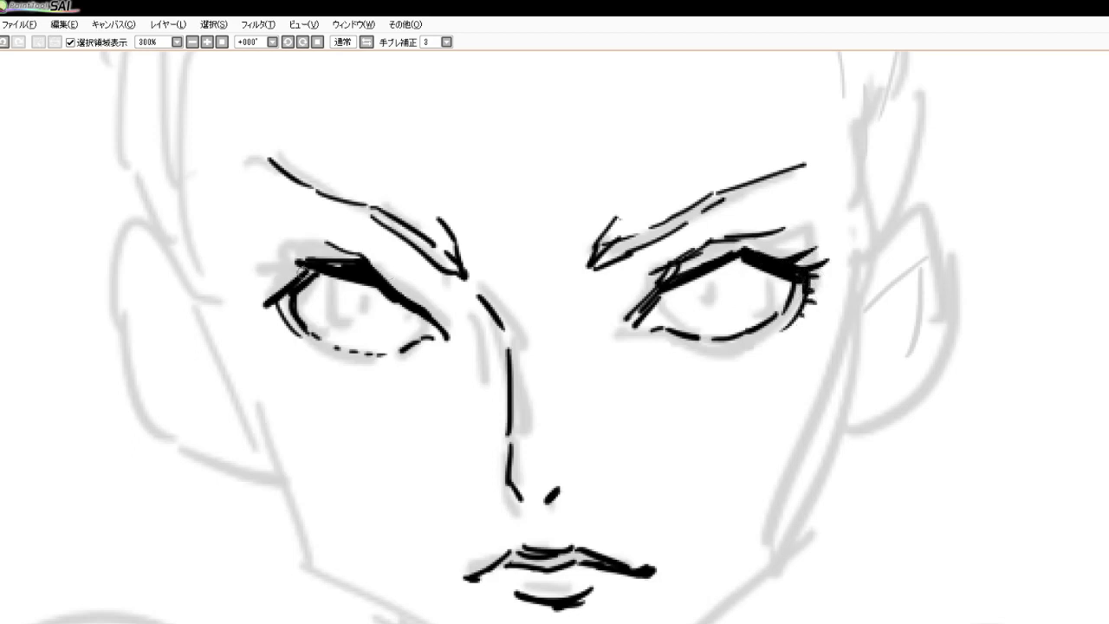
pyautogui.moveTo(318, 266)
pyautogui.mouseDown()
pyautogui.moveTo(279, 279)
pyautogui.moveTo(261, 272)
pyautogui.moveTo(261, 295)
pyautogui.moveTo(244, 294)
pyautogui.moveTo(287, 343)
pyautogui.mouseUp()
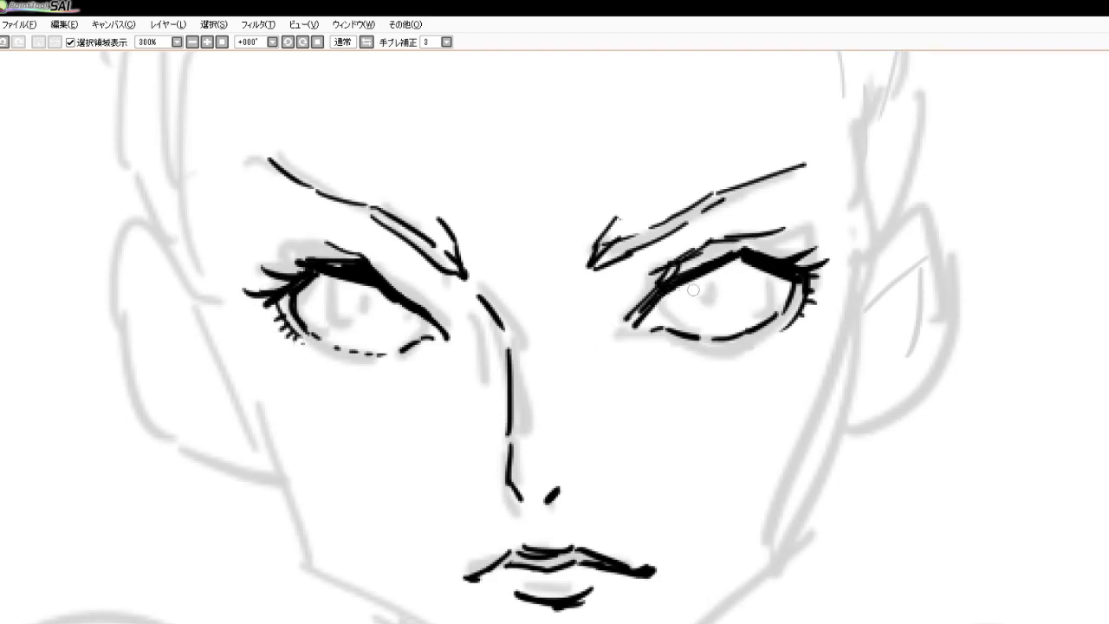
pyautogui.moveTo(730, 257)
pyautogui.mouseDown()
pyautogui.moveTo(752, 258)
pyautogui.moveTo(717, 257)
pyautogui.mouseUp()
pyautogui.moveTo(350, 263); pyautogui.dragTo(336, 264)
# Draw round irises in both eyes and fill in black pupils, each with a thin ring around it
pyautogui.moveTo(660, 293)
pyautogui.mouseDown()
pyautogui.moveTo(664, 319)
pyautogui.moveTo(698, 332)
pyautogui.mouseUp()
pyautogui.moveTo(766, 270)
pyautogui.mouseDown()
pyautogui.moveTo(745, 324)
pyautogui.moveTo(708, 337)
pyautogui.mouseUp()
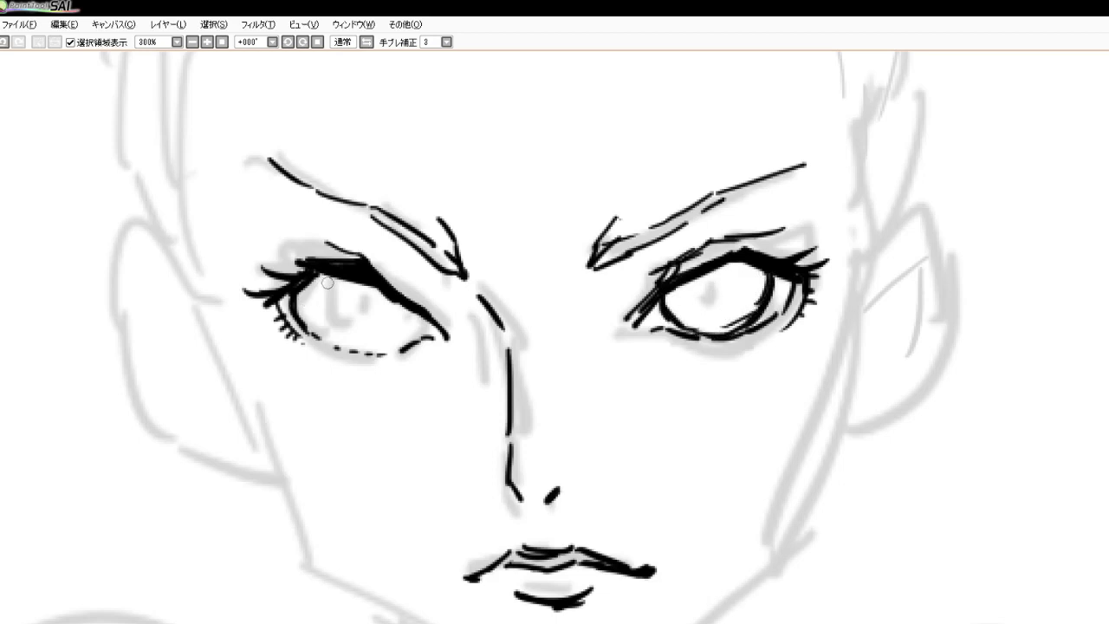
pyautogui.moveTo(328, 276)
pyautogui.mouseDown()
pyautogui.moveTo(323, 323)
pyautogui.moveTo(344, 340)
pyautogui.mouseUp()
pyautogui.moveTo(413, 305)
pyautogui.mouseDown()
pyautogui.moveTo(390, 339)
pyautogui.moveTo(369, 342)
pyautogui.mouseUp()
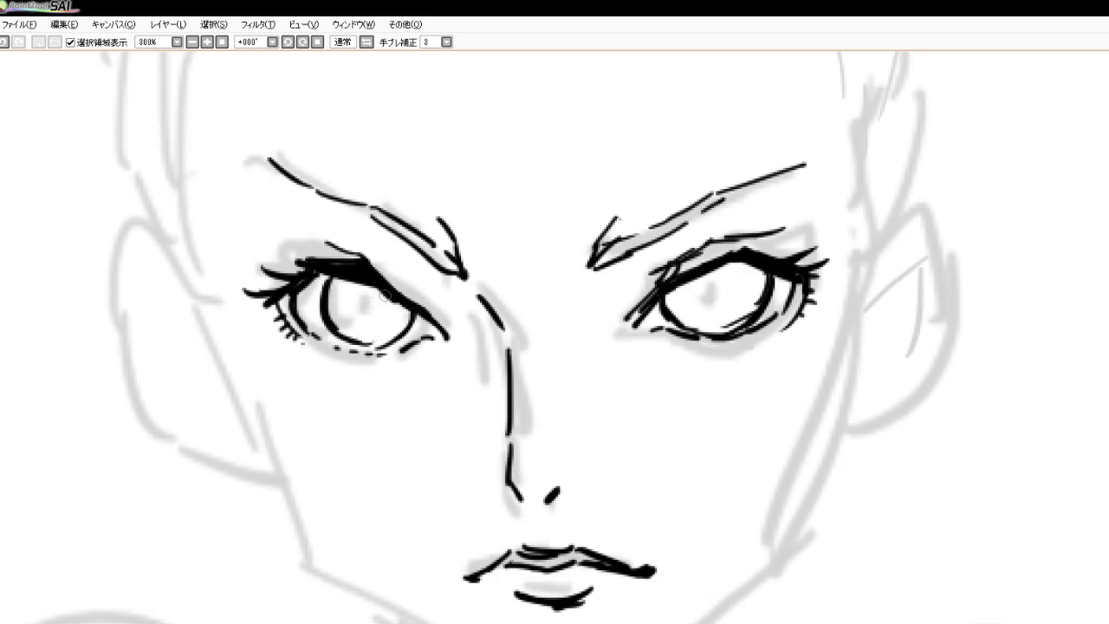
pyautogui.moveTo(709, 290)
pyautogui.mouseDown()
pyautogui.moveTo(719, 292)
pyautogui.moveTo(708, 291)
pyautogui.mouseUp()
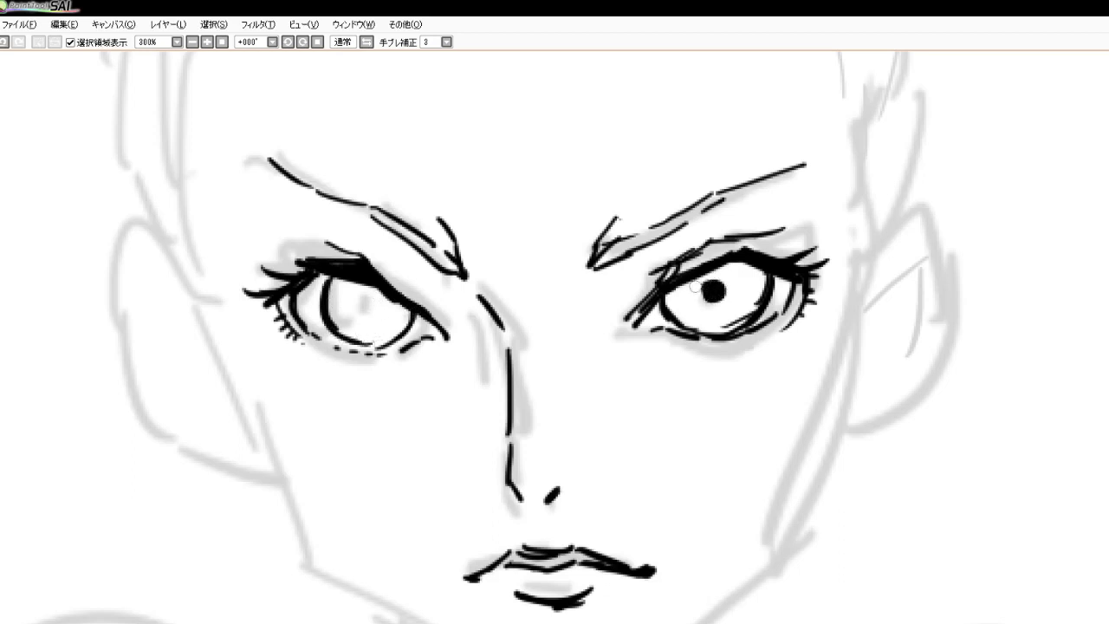
pyautogui.moveTo(359, 310)
pyautogui.mouseDown()
pyautogui.moveTo(371, 312)
pyautogui.moveTo(365, 294)
pyautogui.moveTo(382, 302)
pyautogui.moveTo(376, 295)
pyautogui.moveTo(383, 317)
pyautogui.moveTo(358, 294)
pyautogui.moveTo(352, 313)
pyautogui.moveTo(381, 316)
pyautogui.moveTo(357, 314)
pyautogui.moveTo(362, 299)
pyautogui.mouseUp()
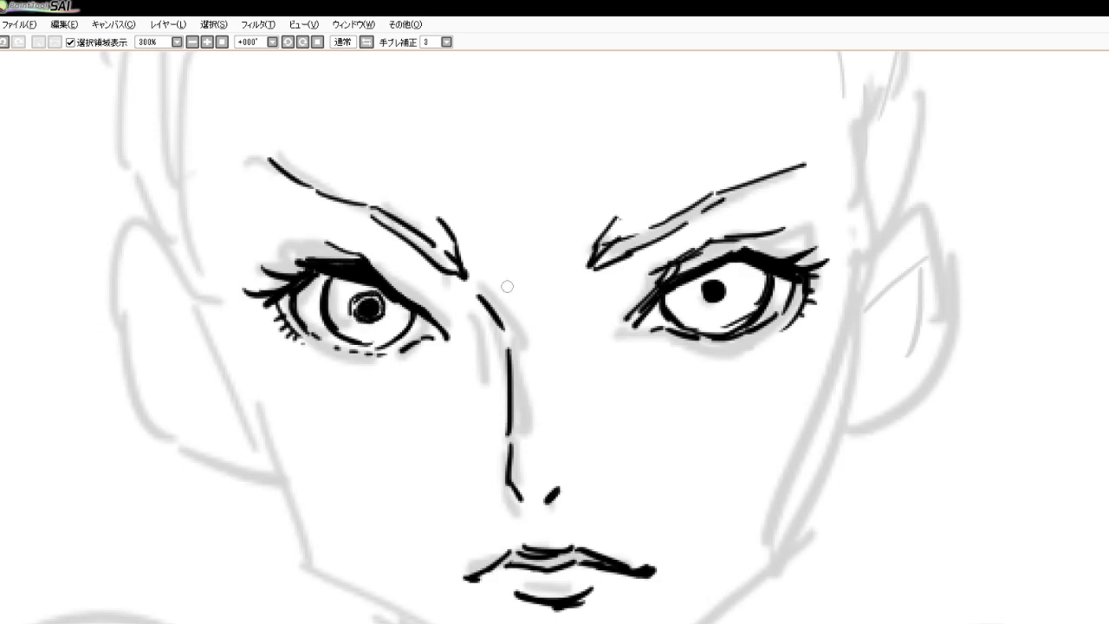
pyautogui.moveTo(696, 292)
pyautogui.mouseDown()
pyautogui.moveTo(710, 307)
pyautogui.moveTo(732, 284)
pyautogui.moveTo(727, 295)
pyautogui.mouseUp()
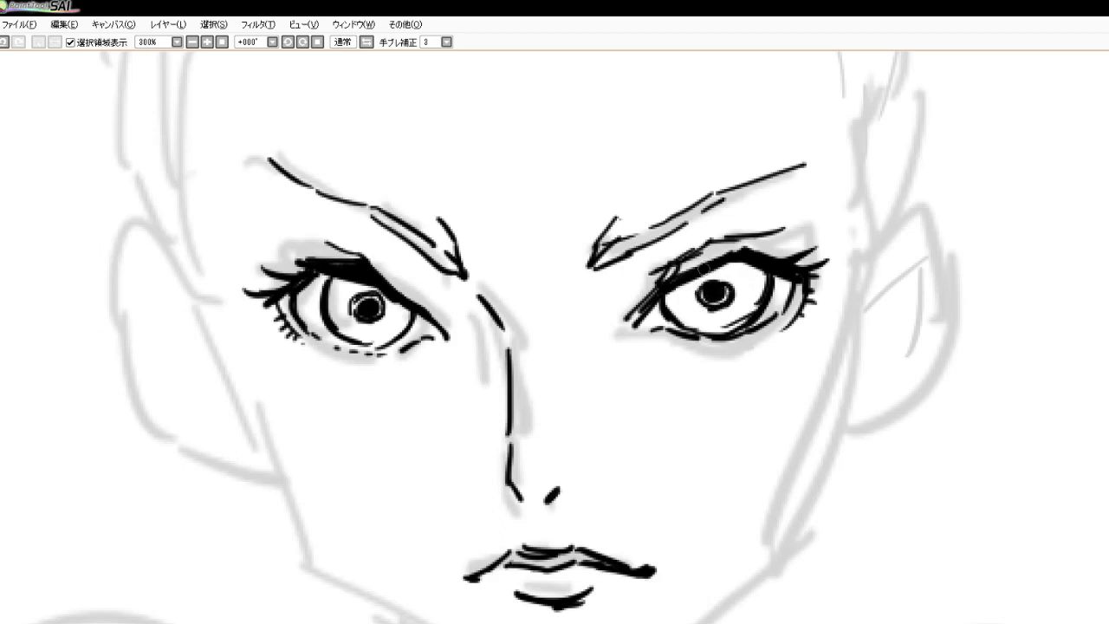
pyautogui.moveTo(357, 283); pyautogui.dragTo(381, 299)
# Ink the left contour of the face from the temple past the cheek down to the jaw
pyautogui.scroll(-4, 551, 321)
pyautogui.scroll(3, 567, 317)
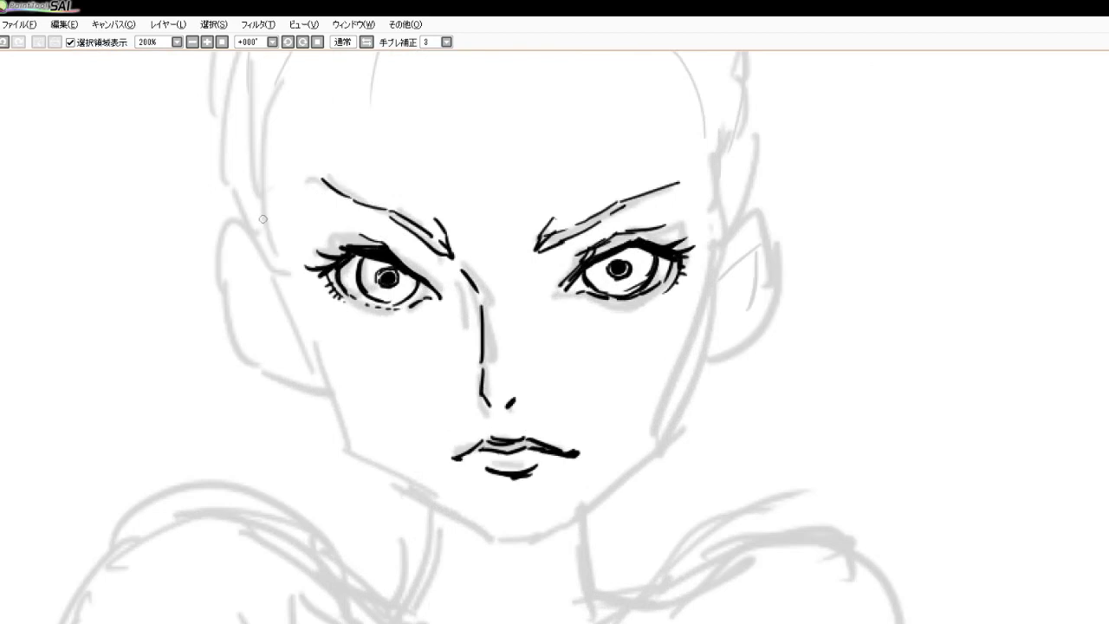
pyautogui.moveTo(262, 219)
pyautogui.mouseDown()
pyautogui.moveTo(261, 251)
pyautogui.moveTo(289, 310)
pyautogui.mouseUp()
pyautogui.moveTo(265, 260); pyautogui.dragTo(338, 414)
pyautogui.moveTo(310, 355); pyautogui.dragTo(342, 439)
pyautogui.moveTo(314, 376)
pyautogui.mouseDown()
pyautogui.moveTo(351, 453)
pyautogui.moveTo(373, 468)
pyautogui.mouseUp()
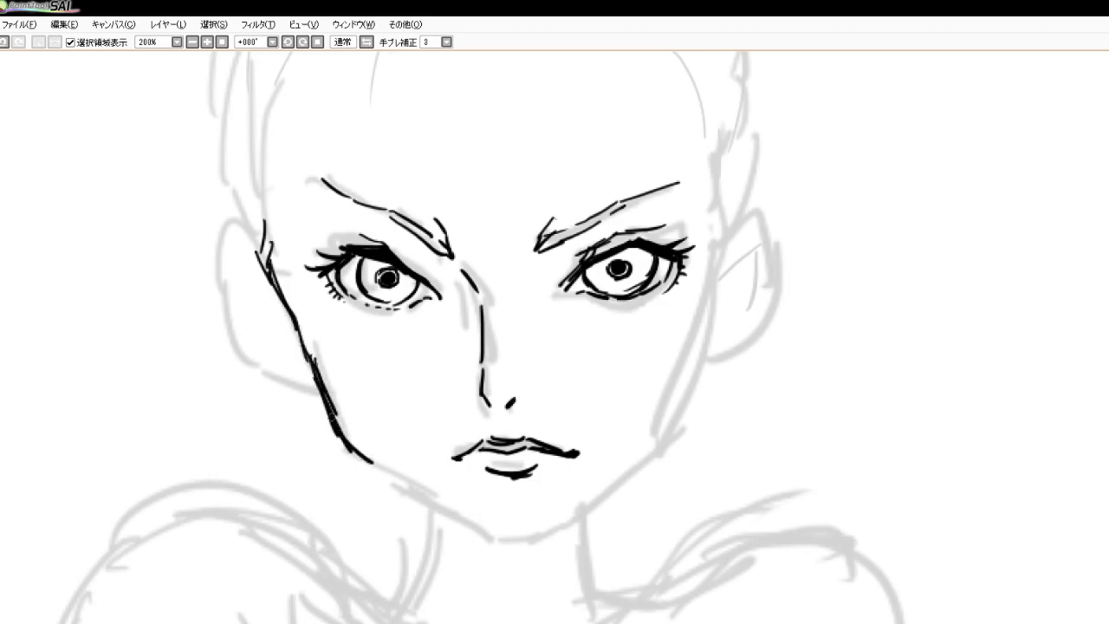
# Ink the lower jawline from the left jaw around the pointed chin and up to the right jaw corner
pyautogui.moveTo(324, 409)
pyautogui.mouseDown()
pyautogui.moveTo(372, 470)
pyautogui.moveTo(435, 503)
pyautogui.mouseUp()
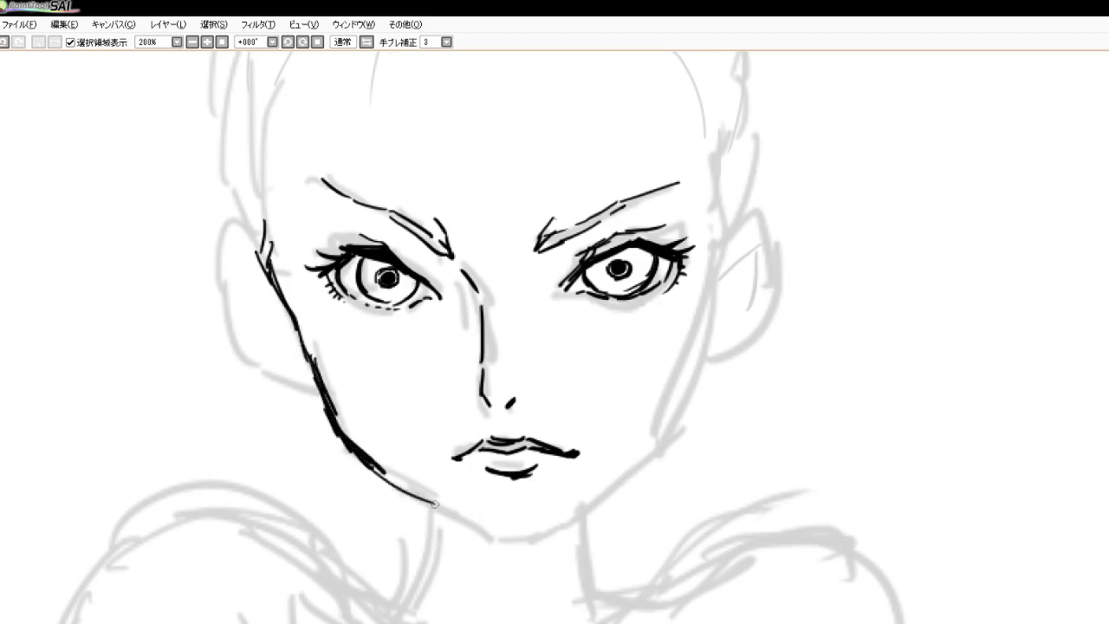
pyautogui.moveTo(369, 461)
pyautogui.mouseDown()
pyautogui.moveTo(473, 526)
pyautogui.moveTo(541, 538)
pyautogui.moveTo(519, 544)
pyautogui.moveTo(617, 490)
pyautogui.mouseUp()
pyautogui.moveTo(559, 528)
pyautogui.mouseDown()
pyautogui.moveTo(644, 463)
pyautogui.moveTo(667, 428)
pyautogui.mouseUp()
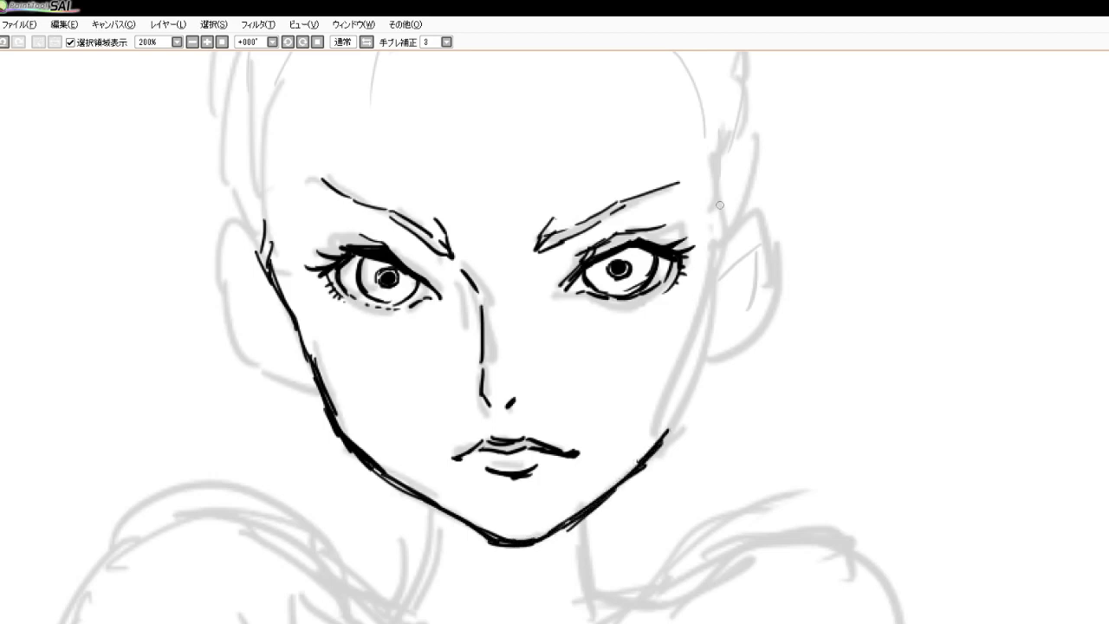
# Ink the right contour of the face from the temple down past the cheek and join it to the jawline
pyautogui.moveTo(730, 192); pyautogui.dragTo(707, 312)
pyautogui.moveTo(719, 269); pyautogui.dragTo(690, 371)
pyautogui.moveTo(707, 308); pyautogui.dragTo(681, 396)
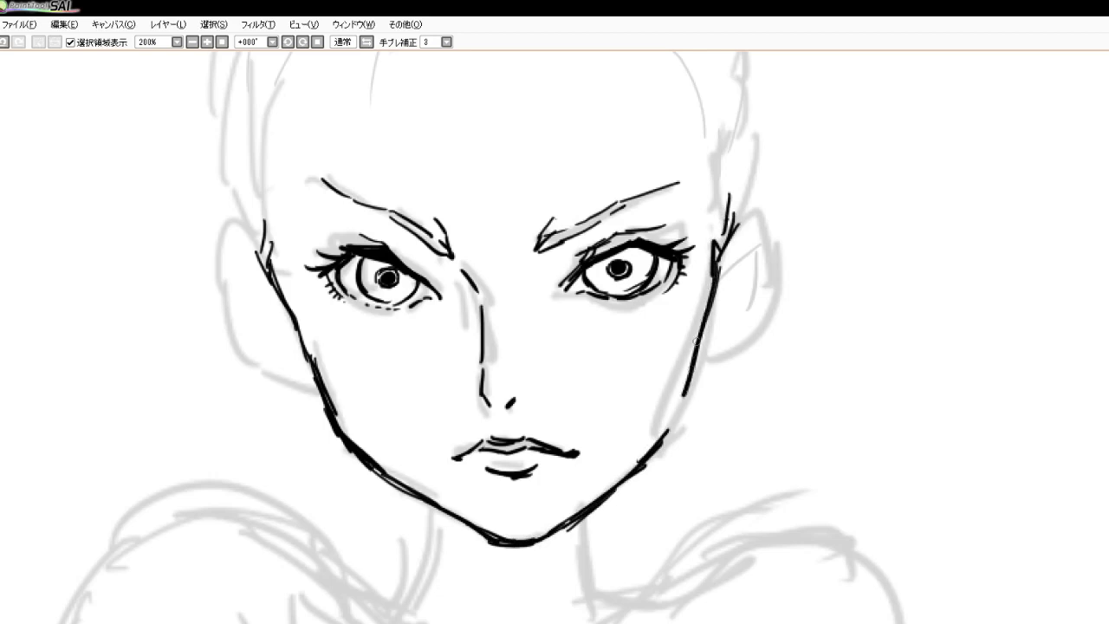
pyautogui.moveTo(697, 340); pyautogui.dragTo(670, 428)
pyautogui.moveTo(686, 387); pyautogui.dragTo(644, 461)
pyautogui.moveTo(679, 415); pyautogui.dragTo(625, 468)
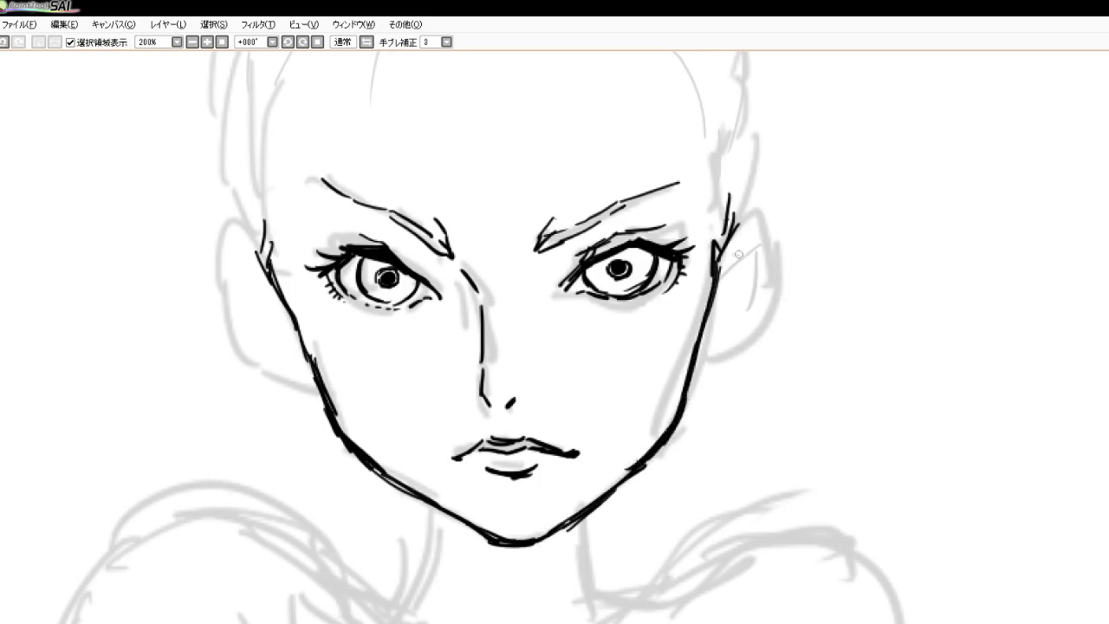
# Ink the outlines of both ears and add the curved inner folds inside each
pyautogui.moveTo(744, 251); pyautogui.dragTo(723, 265)
pyautogui.moveTo(759, 219)
pyautogui.mouseDown()
pyautogui.moveTo(719, 276)
pyautogui.moveTo(772, 212)
pyautogui.moveTo(788, 285)
pyautogui.moveTo(775, 316)
pyautogui.moveTo(685, 375)
pyautogui.mouseUp()
pyautogui.moveTo(713, 287)
pyautogui.mouseDown()
pyautogui.moveTo(768, 243)
pyautogui.moveTo(760, 308)
pyautogui.mouseUp()
pyautogui.moveTo(744, 261)
pyautogui.mouseDown()
pyautogui.moveTo(736, 302)
pyautogui.moveTo(702, 337)
pyautogui.mouseUp()
pyautogui.moveTo(213, 250)
pyautogui.mouseDown()
pyautogui.moveTo(239, 232)
pyautogui.moveTo(261, 256)
pyautogui.moveTo(218, 276)
pyautogui.moveTo(227, 343)
pyautogui.moveTo(315, 381)
pyautogui.mouseUp()
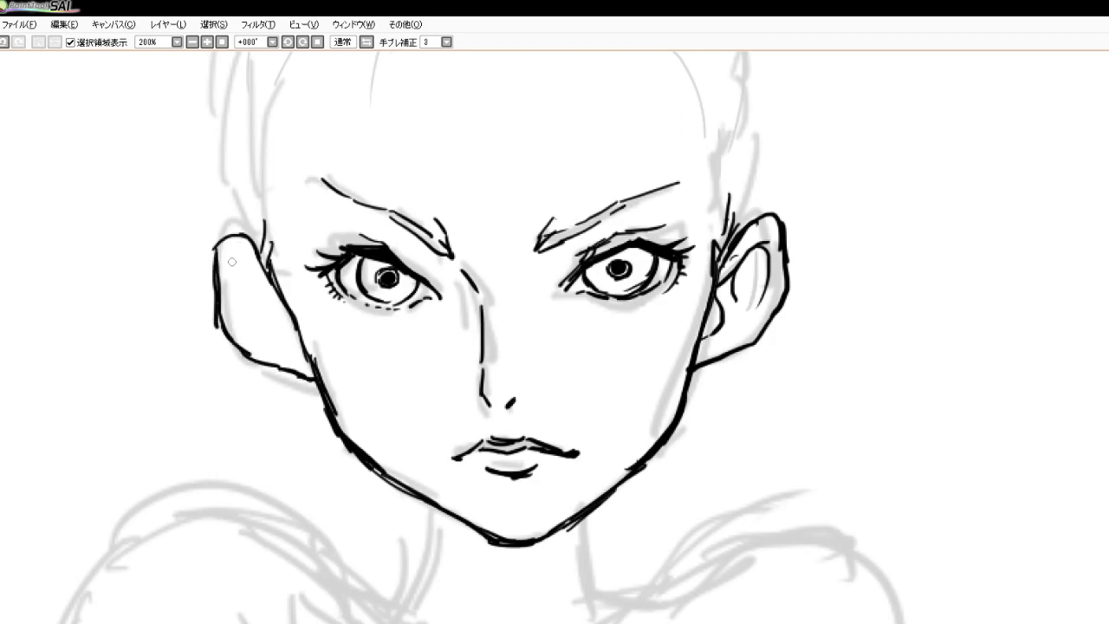
pyautogui.moveTo(232, 262)
pyautogui.mouseDown()
pyautogui.moveTo(268, 294)
pyautogui.moveTo(236, 274)
pyautogui.moveTo(239, 316)
pyautogui.moveTo(262, 299)
pyautogui.moveTo(259, 314)
pyautogui.moveTo(281, 318)
pyautogui.moveTo(294, 351)
pyautogui.mouseUp()
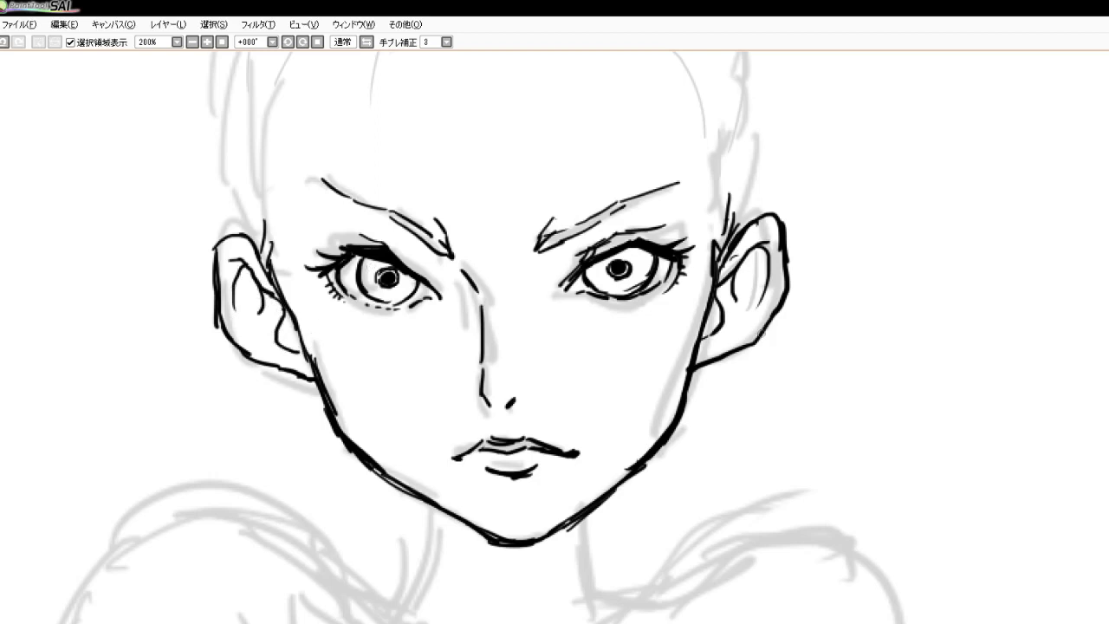
# Handwrite the note 差分絵 in the blank area beside the right jaw
pyautogui.moveTo(782, 384)
pyautogui.mouseDown()
pyautogui.moveTo(815, 395)
pyautogui.moveTo(814, 407)
pyautogui.moveTo(773, 466)
pyautogui.mouseUp()
pyautogui.moveTo(801, 433)
pyautogui.mouseDown()
pyautogui.moveTo(775, 467)
pyautogui.moveTo(809, 445)
pyautogui.mouseUp()
pyautogui.moveTo(800, 447); pyautogui.dragTo(827, 442)
pyautogui.moveTo(853, 392)
pyautogui.mouseDown()
pyautogui.moveTo(836, 421)
pyautogui.moveTo(874, 405)
pyautogui.mouseUp()
pyautogui.moveTo(849, 420)
pyautogui.mouseDown()
pyautogui.moveTo(863, 435)
pyautogui.moveTo(850, 434)
pyautogui.mouseUp()
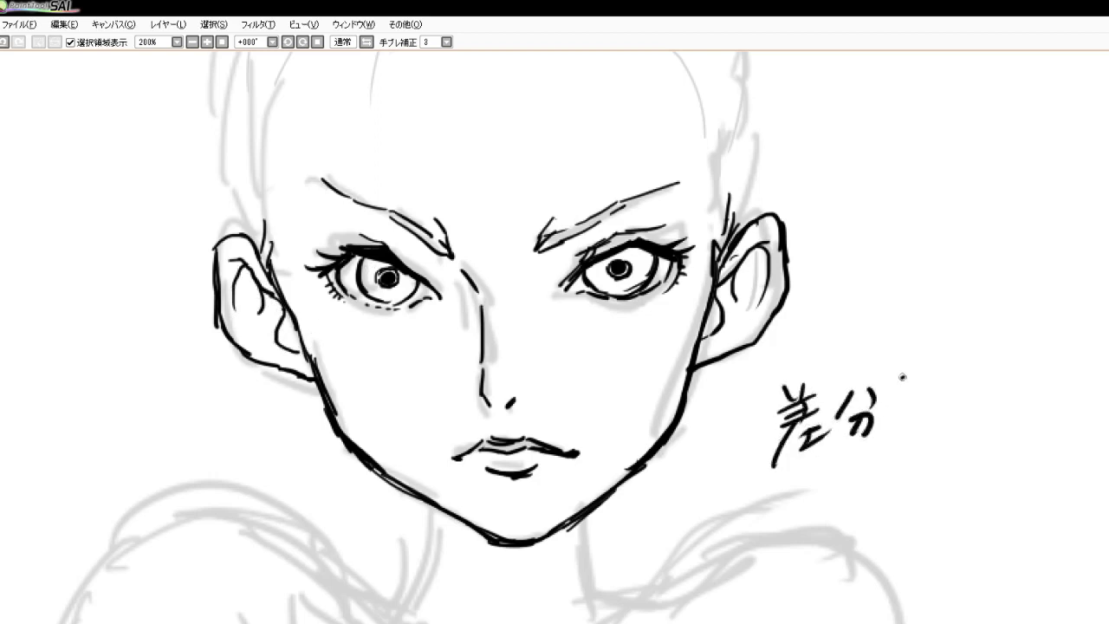
pyautogui.moveTo(906, 376); pyautogui.dragTo(906, 391)
pyautogui.moveTo(913, 385)
pyautogui.mouseDown()
pyautogui.moveTo(917, 401)
pyautogui.moveTo(901, 425)
pyautogui.mouseUp()
pyautogui.moveTo(910, 411)
pyautogui.mouseDown()
pyautogui.moveTo(891, 432)
pyautogui.moveTo(926, 417)
pyautogui.mouseUp()
pyautogui.moveTo(940, 359)
pyautogui.mouseDown()
pyautogui.moveTo(910, 407)
pyautogui.moveTo(953, 393)
pyautogui.mouseUp()
pyautogui.moveTo(922, 396)
pyautogui.mouseDown()
pyautogui.moveTo(951, 388)
pyautogui.moveTo(942, 400)
pyautogui.mouseUp()
pyautogui.moveTo(919, 421); pyautogui.dragTo(955, 414)
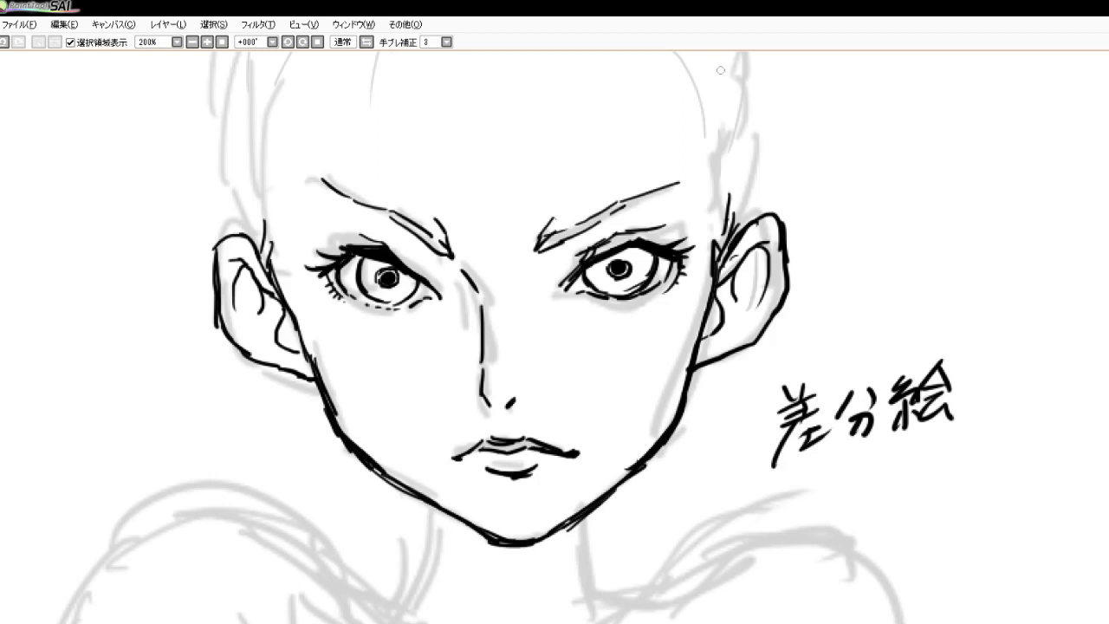
# Ink the sides of the head above both ears, adding short jagged hairline strokes at the left temple
pyautogui.moveTo(257, 194); pyautogui.dragTo(267, 252)
pyautogui.moveTo(223, 76)
pyautogui.mouseDown()
pyautogui.moveTo(222, 172)
pyautogui.moveTo(253, 239)
pyautogui.mouseUp()
pyautogui.moveTo(210, 100); pyautogui.dragTo(222, 155)
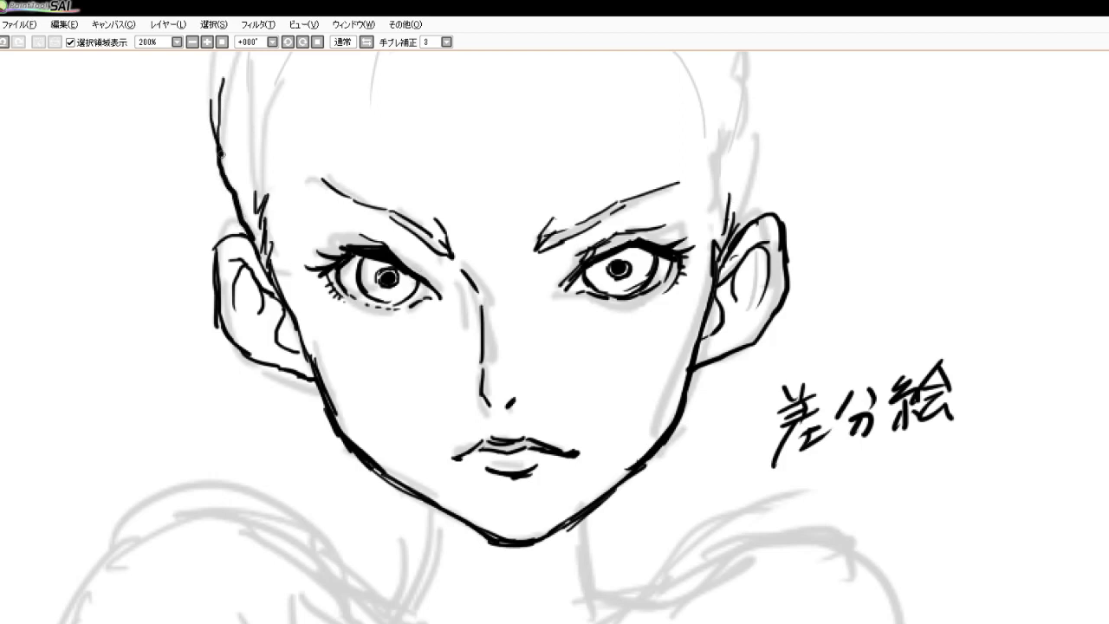
pyautogui.moveTo(761, 74); pyautogui.dragTo(733, 222)
pyautogui.moveTo(749, 175); pyautogui.dragTo(733, 229)
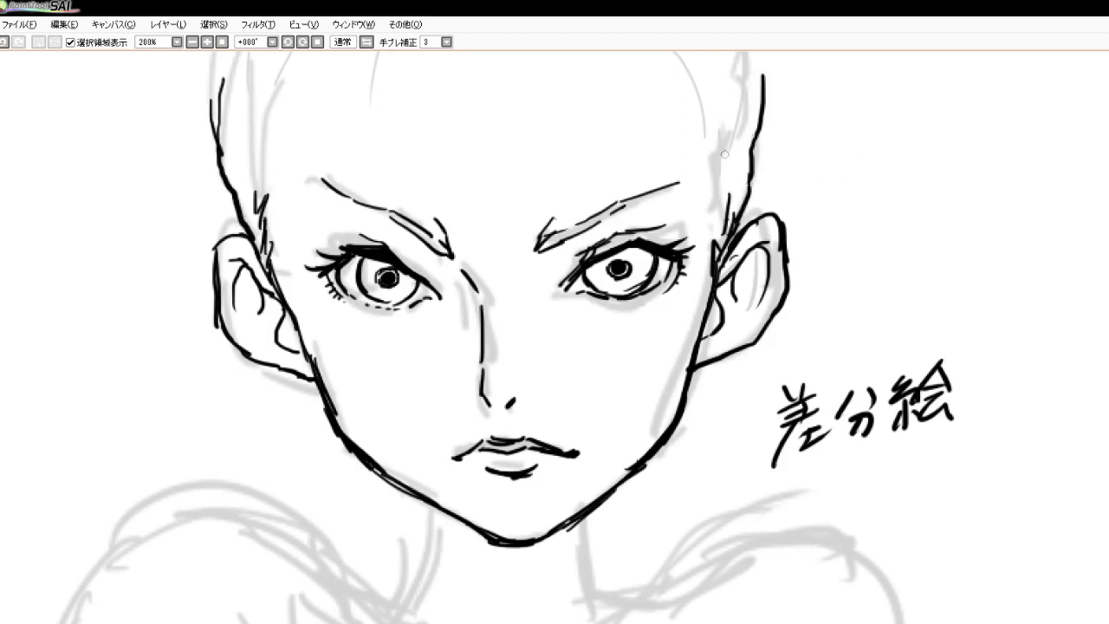
# Ink both sides of the neck from the jaw down to where it meets the shoulders, doubling the right line
pyautogui.scroll(-4, 531, 178)
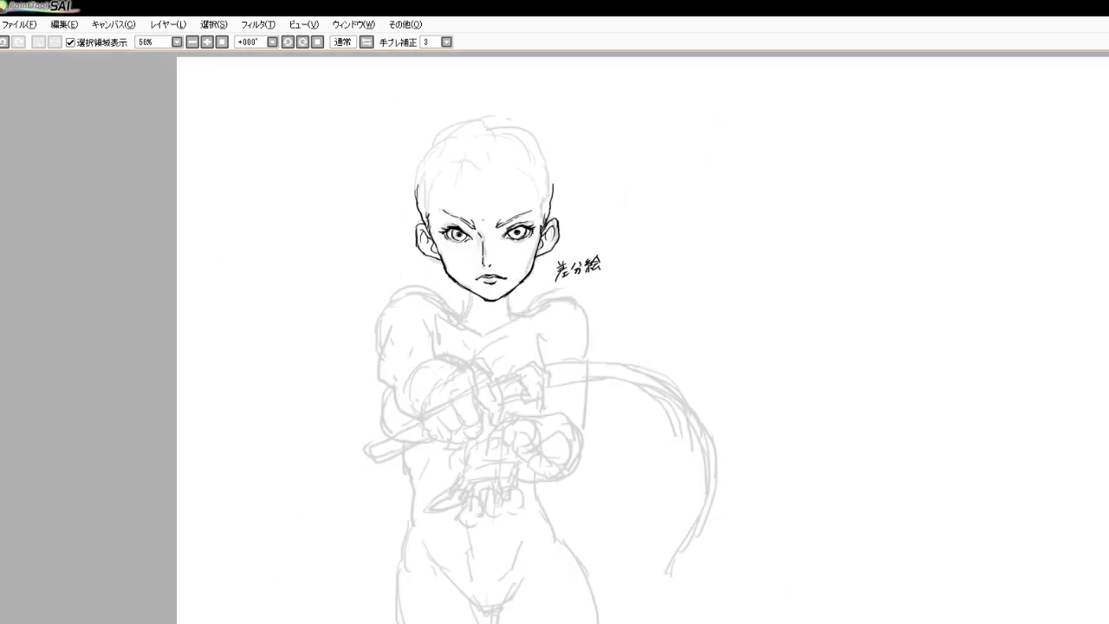
pyautogui.scroll(4, 597, 265)
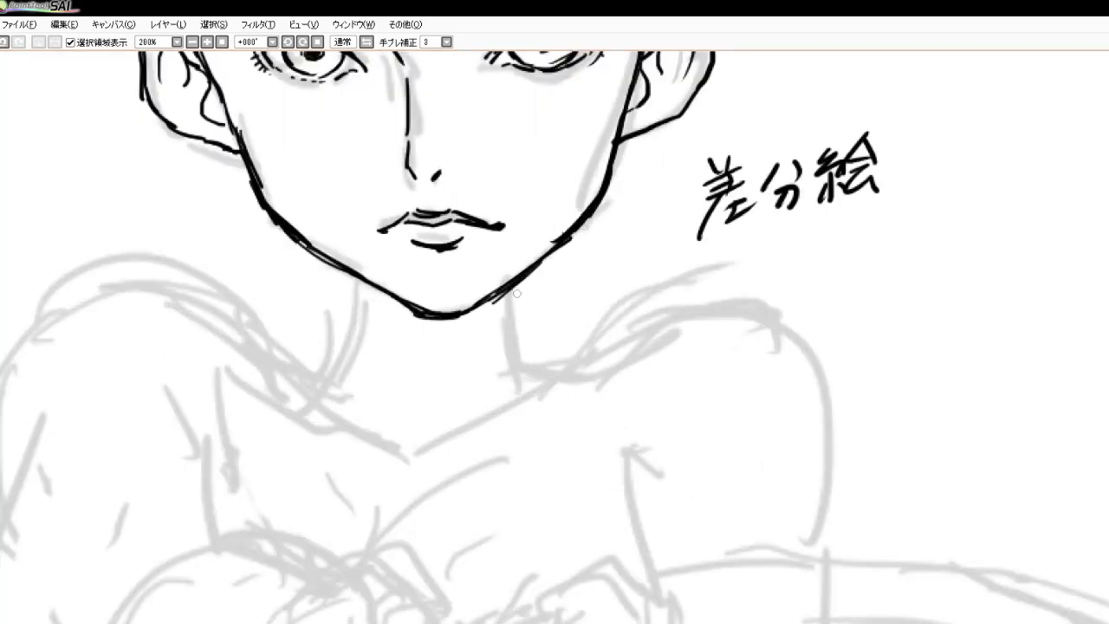
pyautogui.moveTo(511, 286); pyautogui.dragTo(510, 364)
pyautogui.moveTo(344, 273); pyautogui.dragTo(322, 368)
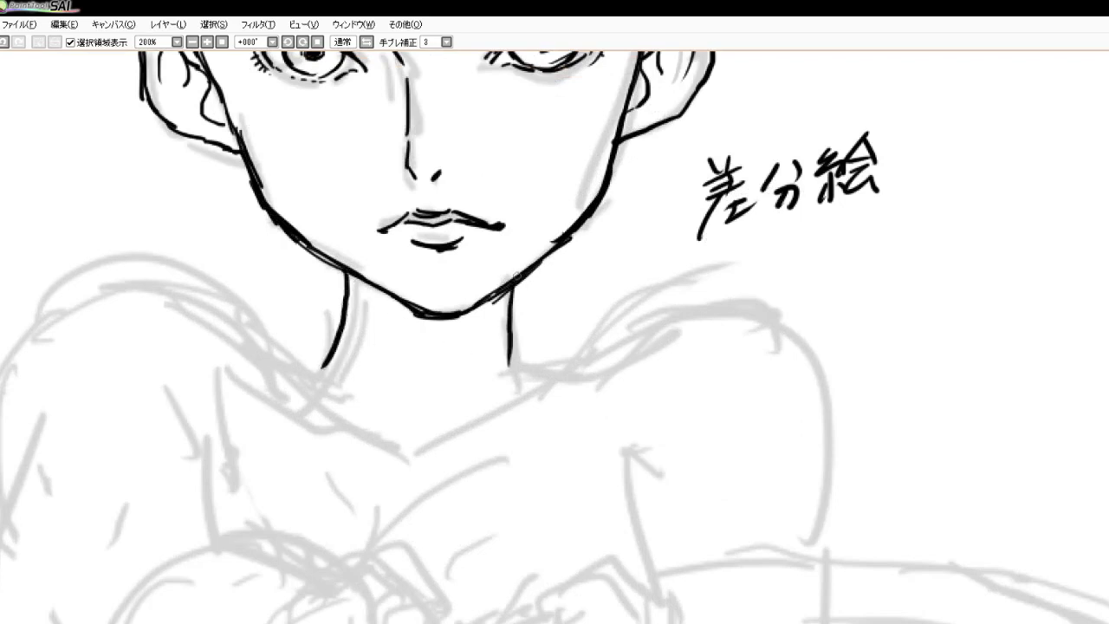
pyautogui.moveTo(518, 278)
pyautogui.mouseDown()
pyautogui.moveTo(511, 345)
pyautogui.moveTo(523, 336)
pyautogui.moveTo(533, 391)
pyautogui.mouseUp()
pyautogui.moveTo(327, 363)
pyautogui.mouseDown()
pyautogui.moveTo(318, 384)
pyautogui.moveTo(336, 365)
pyautogui.mouseUp()
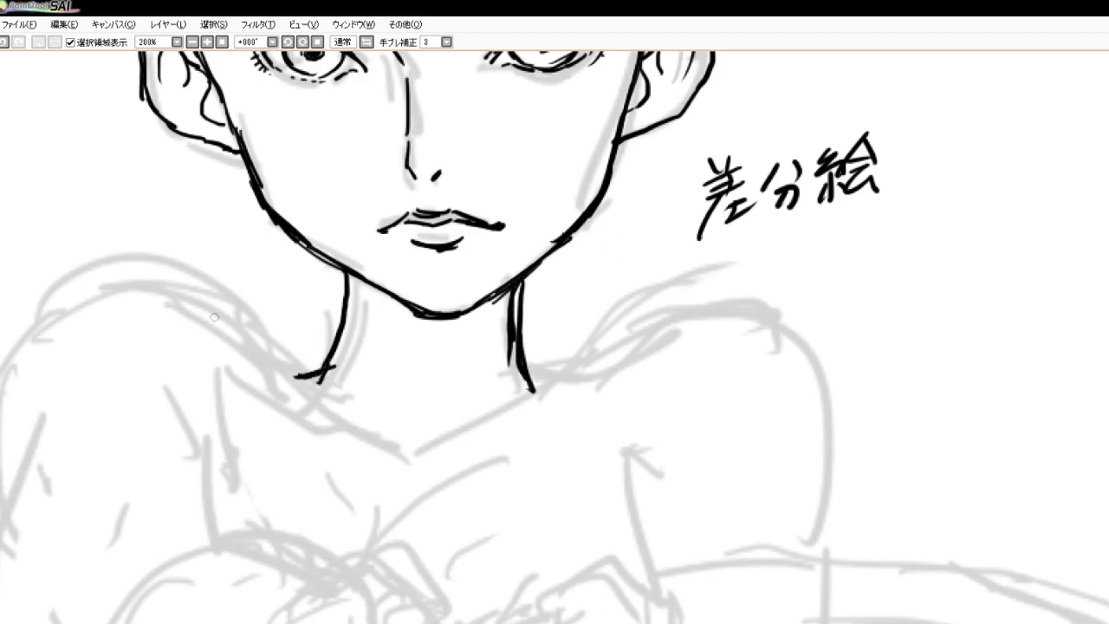
# Ink the left shoulder slope, both collarbones and the rounded right shoulder down to the upper arm
pyautogui.moveTo(177, 294)
pyautogui.mouseDown()
pyautogui.moveTo(236, 324)
pyautogui.moveTo(273, 372)
pyautogui.moveTo(396, 458)
pyautogui.moveTo(388, 451)
pyautogui.mouseUp()
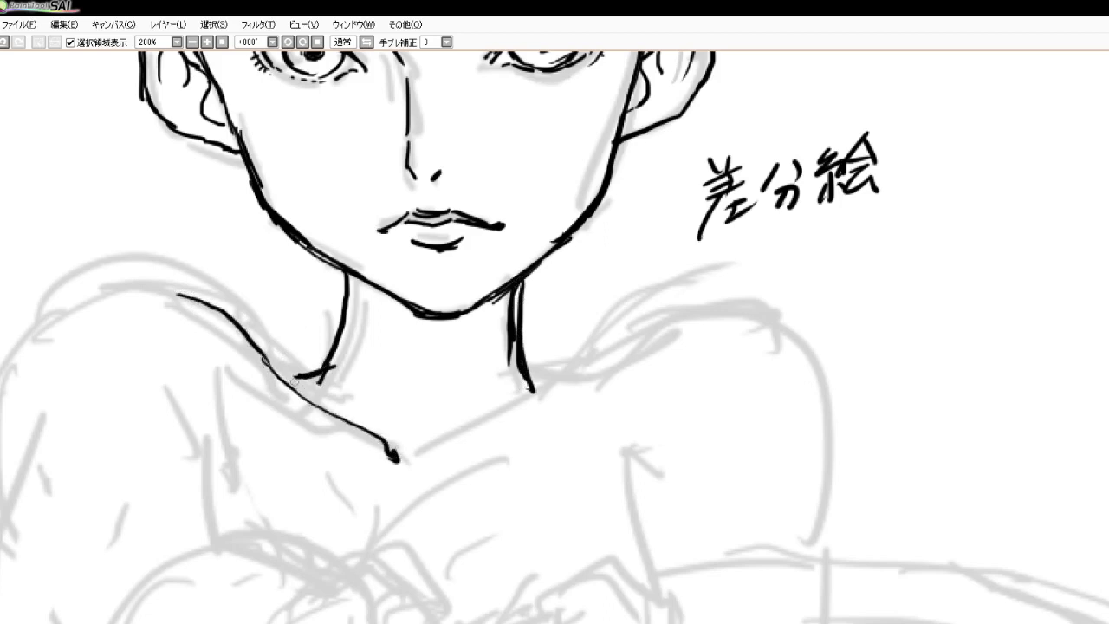
pyautogui.moveTo(279, 378); pyautogui.dragTo(302, 379)
pyautogui.moveTo(436, 449)
pyautogui.mouseDown()
pyautogui.moveTo(555, 399)
pyautogui.moveTo(554, 379)
pyautogui.moveTo(590, 381)
pyautogui.moveTo(693, 345)
pyautogui.moveTo(792, 386)
pyautogui.moveTo(827, 485)
pyautogui.mouseUp()
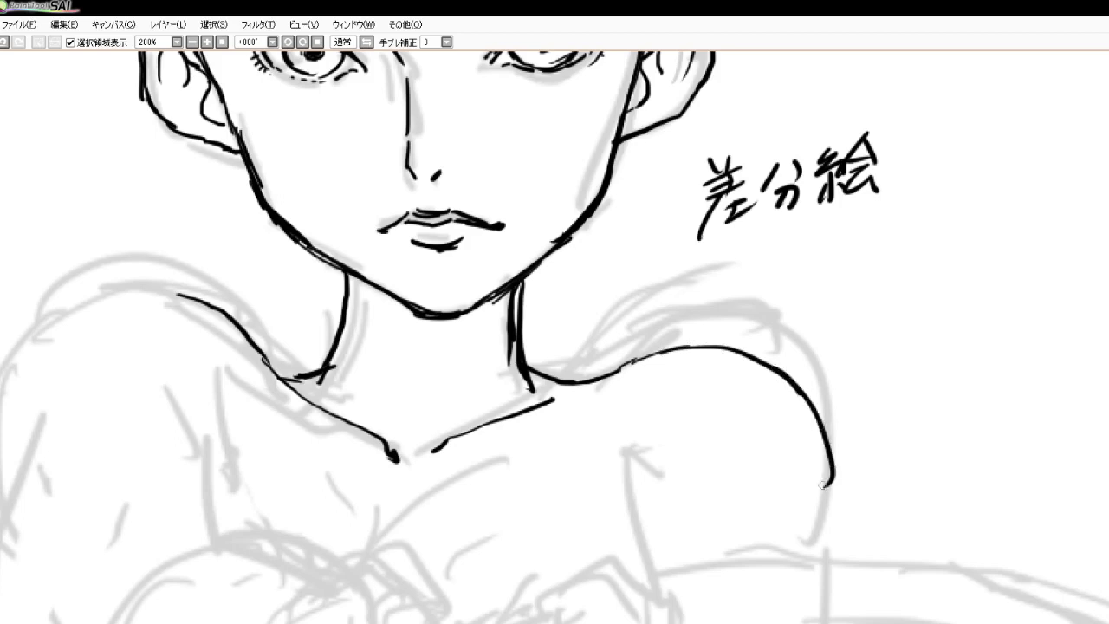
pyautogui.moveTo(810, 416)
pyautogui.mouseDown()
pyautogui.moveTo(838, 444)
pyautogui.moveTo(845, 533)
pyautogui.mouseUp()
pyautogui.moveTo(844, 481); pyautogui.dragTo(819, 582)
pyautogui.moveTo(832, 448); pyautogui.dragTo(816, 596)
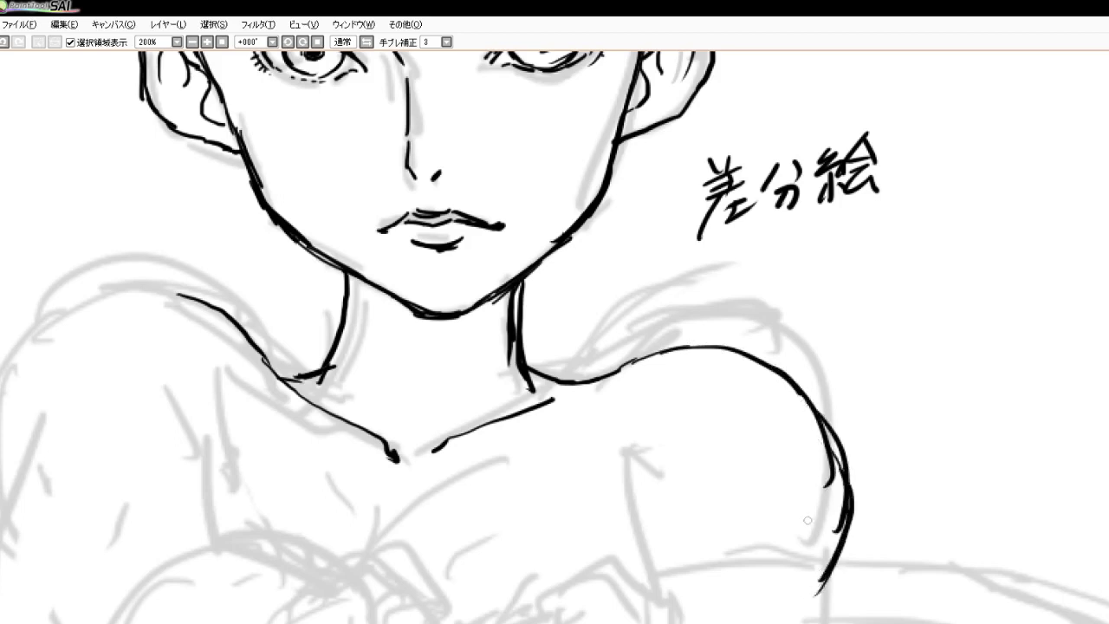
# Add short slanted lines beneath both collarbones to suggest the upper chest
pyautogui.moveTo(592, 393); pyautogui.dragTo(549, 407)
pyautogui.moveTo(456, 475); pyautogui.dragTo(549, 441)
pyautogui.click(257, 426)
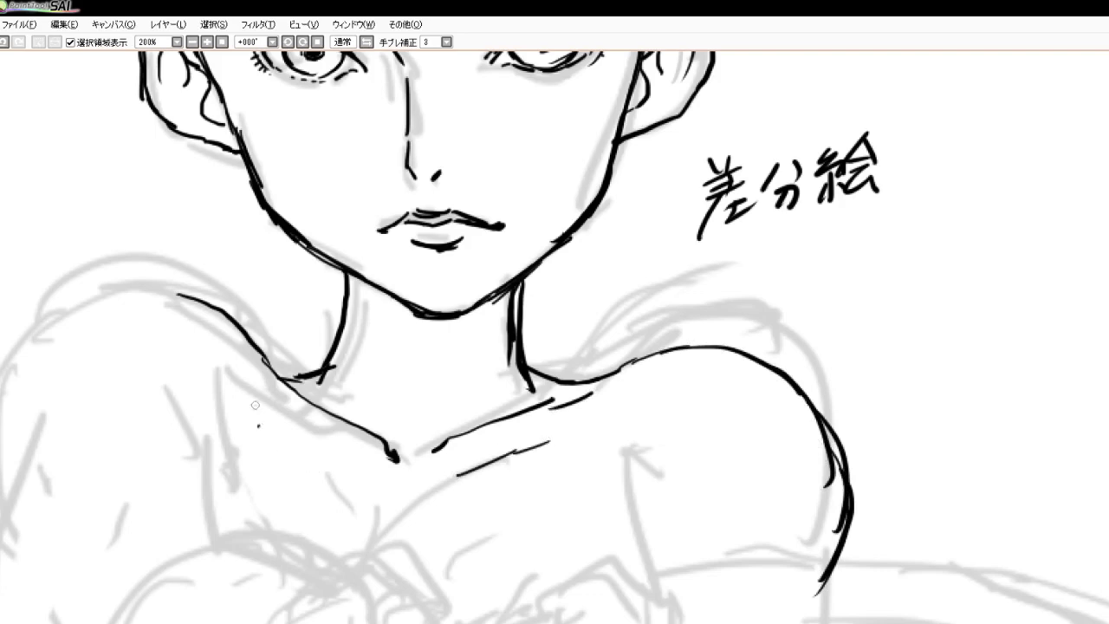
pyautogui.moveTo(252, 404); pyautogui.dragTo(325, 455)
# Ink the rounded left shoulder from the neck slope to the upper arm, with a short line at the armpit
pyautogui.scroll(-4, 659, 284)
pyautogui.scroll(4, 549, 294)
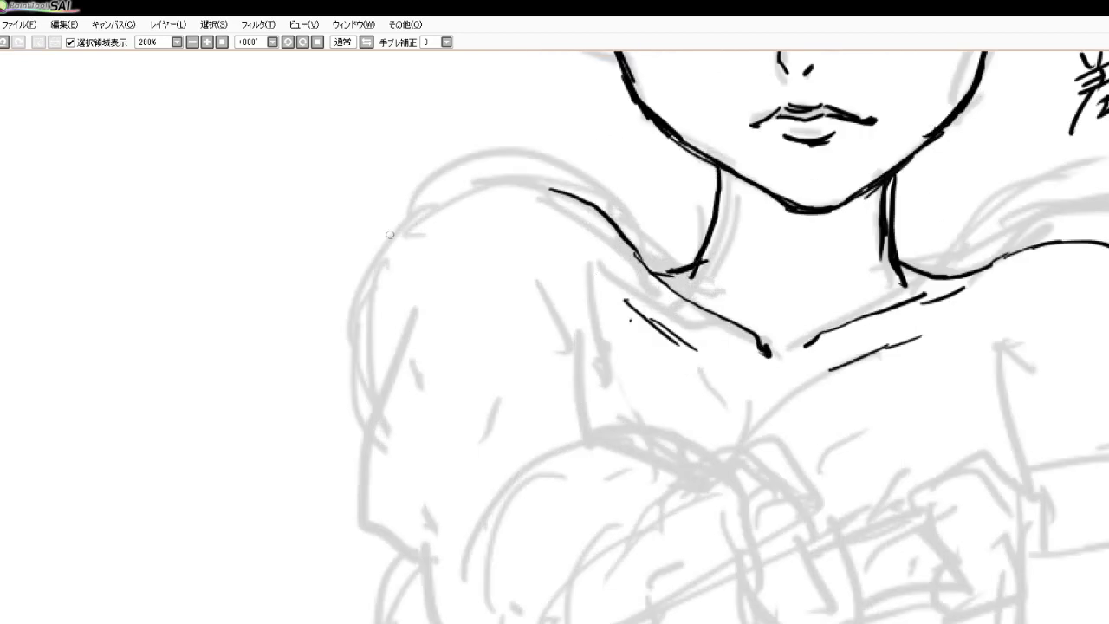
pyautogui.moveTo(379, 247)
pyautogui.mouseDown()
pyautogui.moveTo(451, 184)
pyautogui.moveTo(487, 174)
pyautogui.moveTo(588, 193)
pyautogui.moveTo(625, 244)
pyautogui.mouseUp()
pyautogui.moveTo(591, 211); pyautogui.dragTo(629, 256)
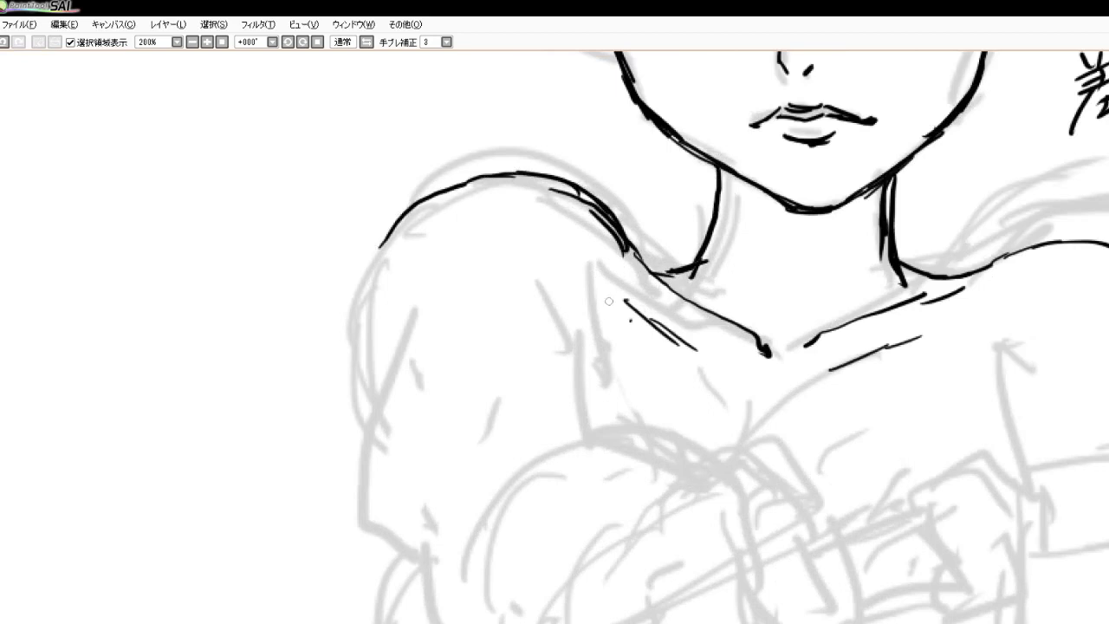
pyautogui.moveTo(609, 300); pyautogui.dragTo(575, 389)
pyautogui.moveTo(379, 247); pyautogui.dragTo(348, 334)
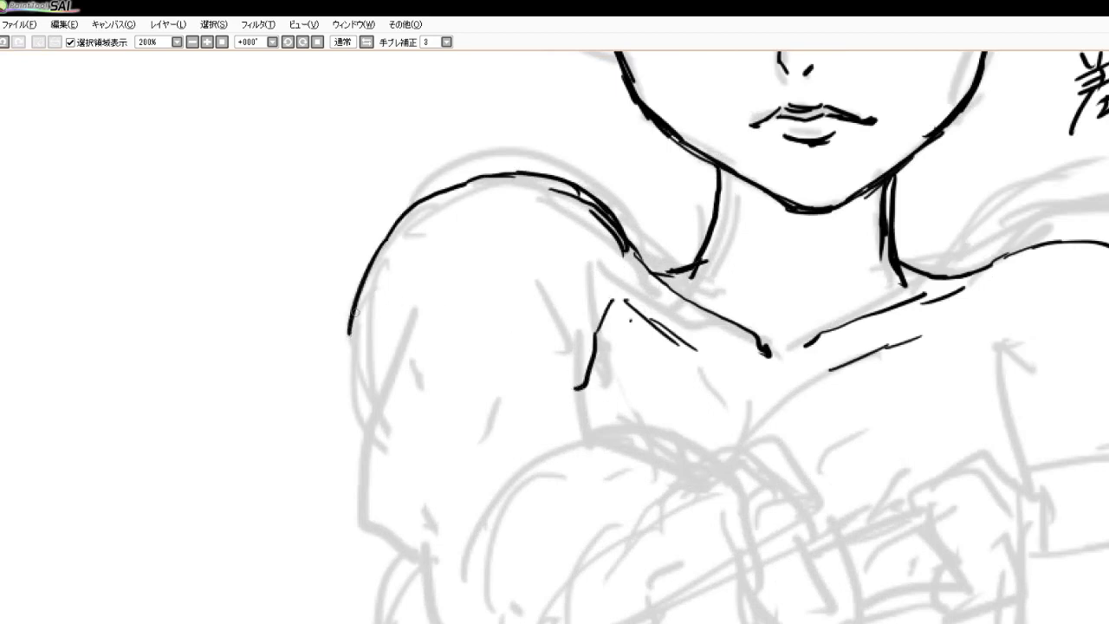
pyautogui.moveTo(369, 276)
pyautogui.mouseDown()
pyautogui.moveTo(346, 392)
pyautogui.moveTo(364, 416)
pyautogui.mouseUp()
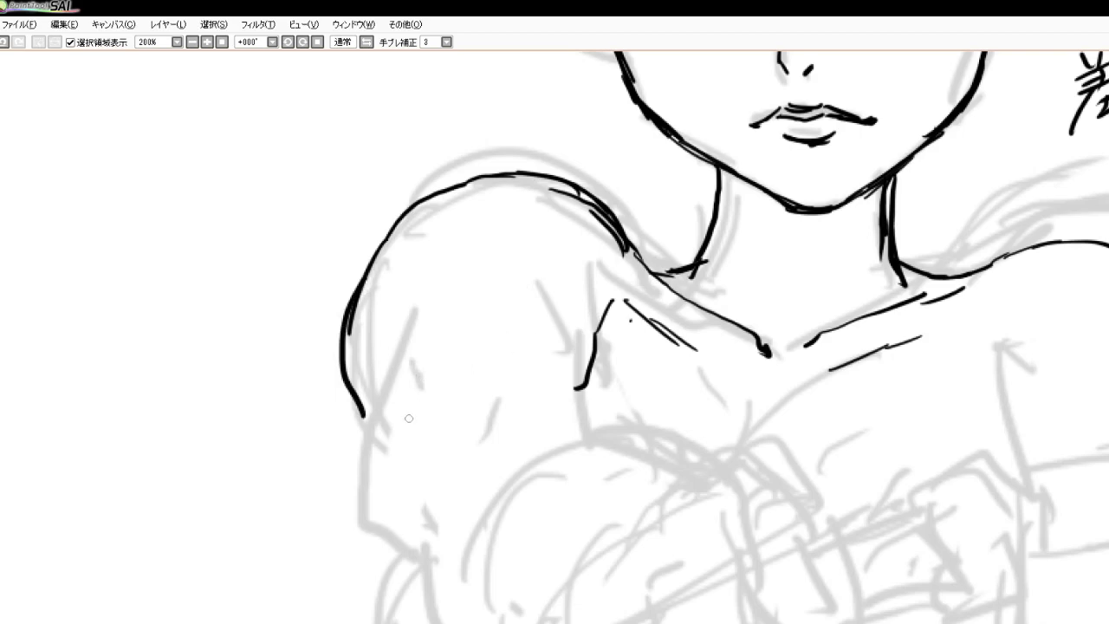
# Continue the left upper arm's outer contour toward the elbow, adding muscle creases and extending the armpit line downward
pyautogui.moveTo(365, 412); pyautogui.dragTo(422, 467)
pyautogui.moveTo(509, 386); pyautogui.dragTo(556, 334)
pyautogui.moveTo(371, 415)
pyautogui.mouseDown()
pyautogui.moveTo(368, 482)
pyautogui.moveTo(384, 538)
pyautogui.moveTo(418, 568)
pyautogui.mouseUp()
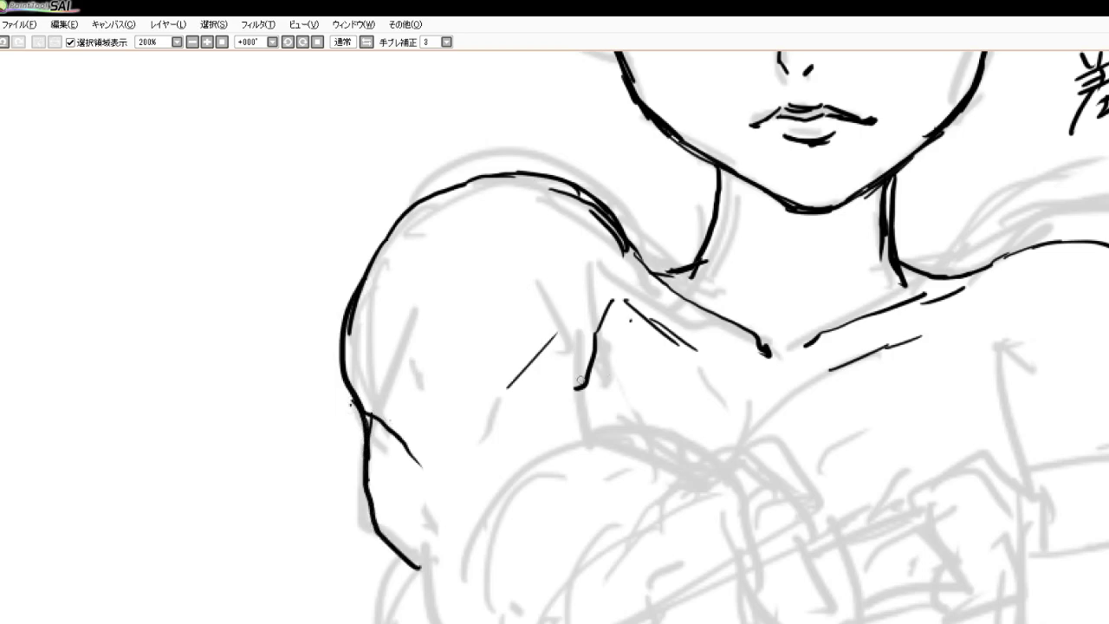
pyautogui.moveTo(574, 387); pyautogui.dragTo(586, 438)
# Select the inked head with a freehand outline, shrink it to about three quarters of its width and seat it on the neck
pyautogui.scroll(-7, 524, 339)
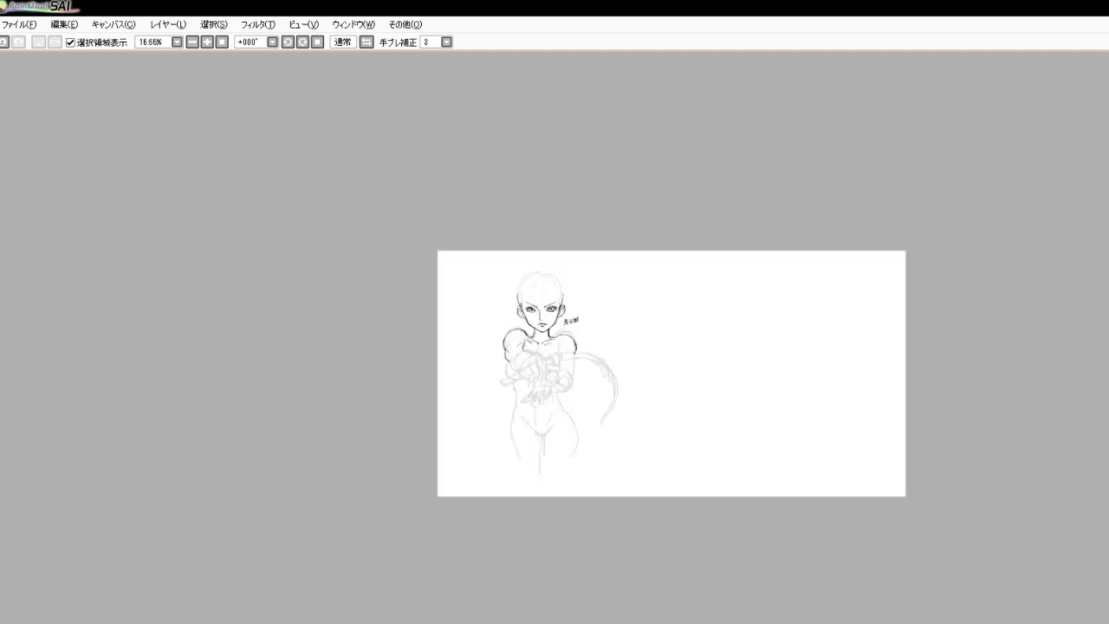
pyautogui.scroll(5, 563, 323)
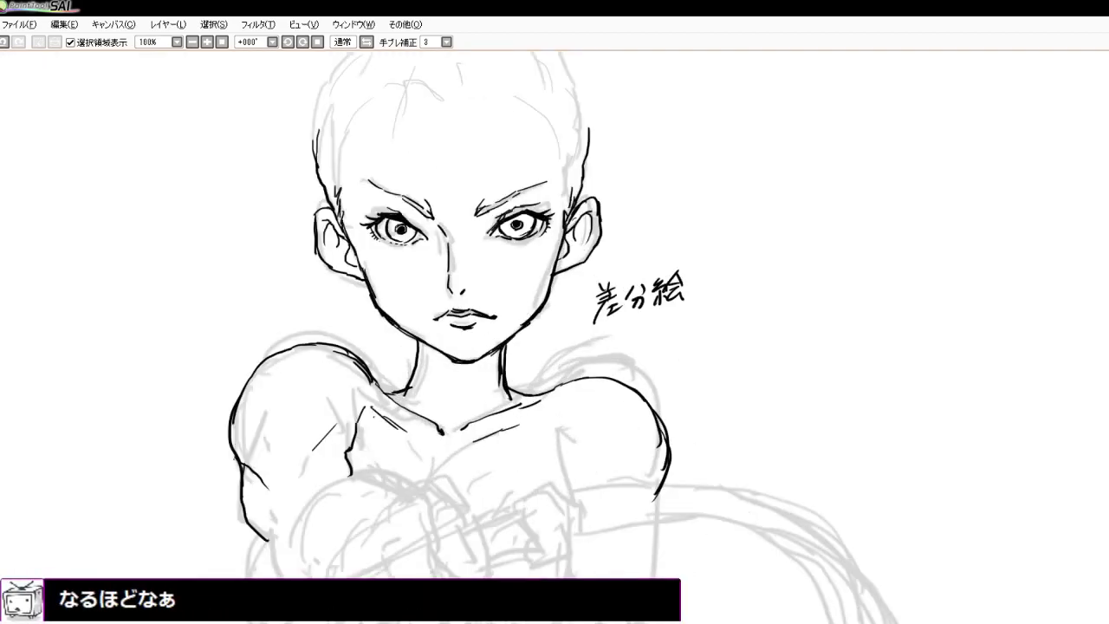
pyautogui.scroll(-3, 589, 329)
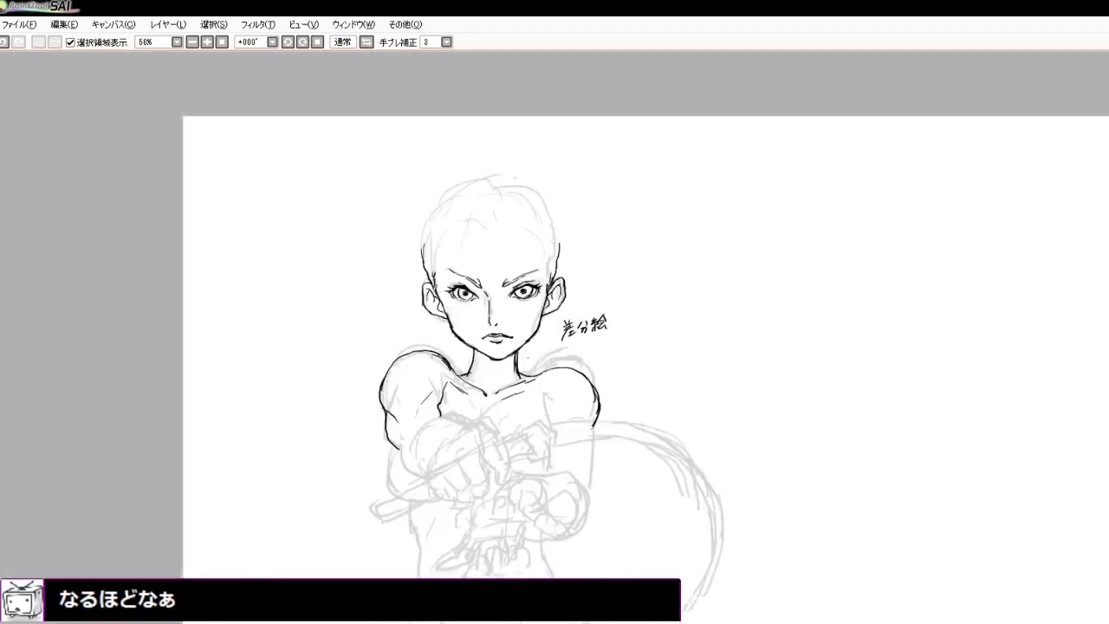
pyautogui.scroll(2, 589, 330)
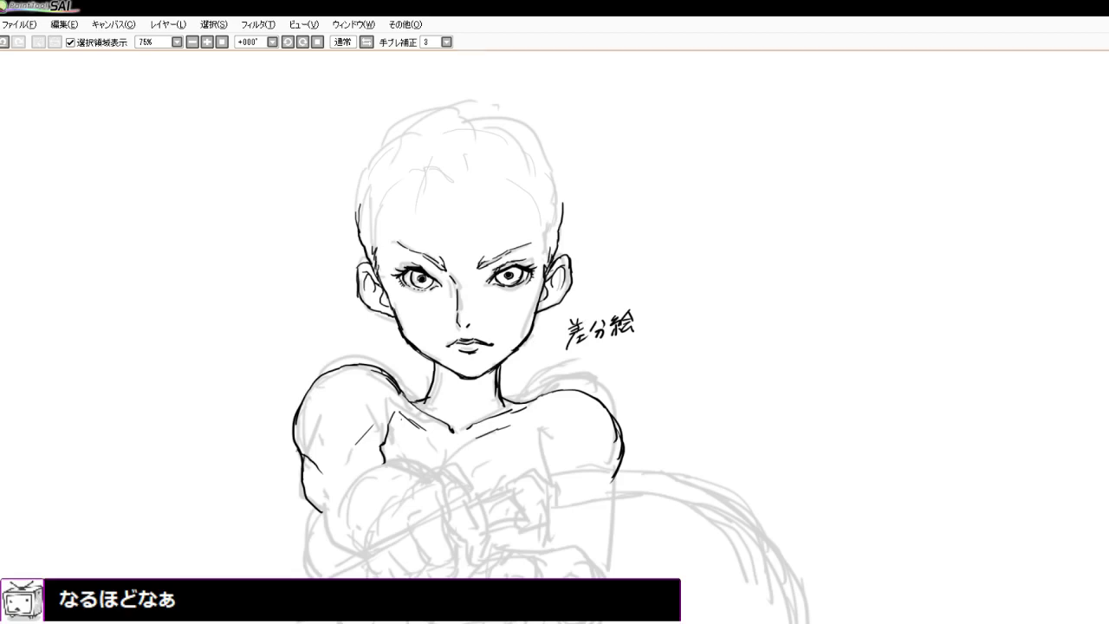
pyautogui.moveTo(275, 180)
pyautogui.mouseDown()
pyautogui.moveTo(423, 126)
pyautogui.moveTo(588, 243)
pyautogui.mouseUp()
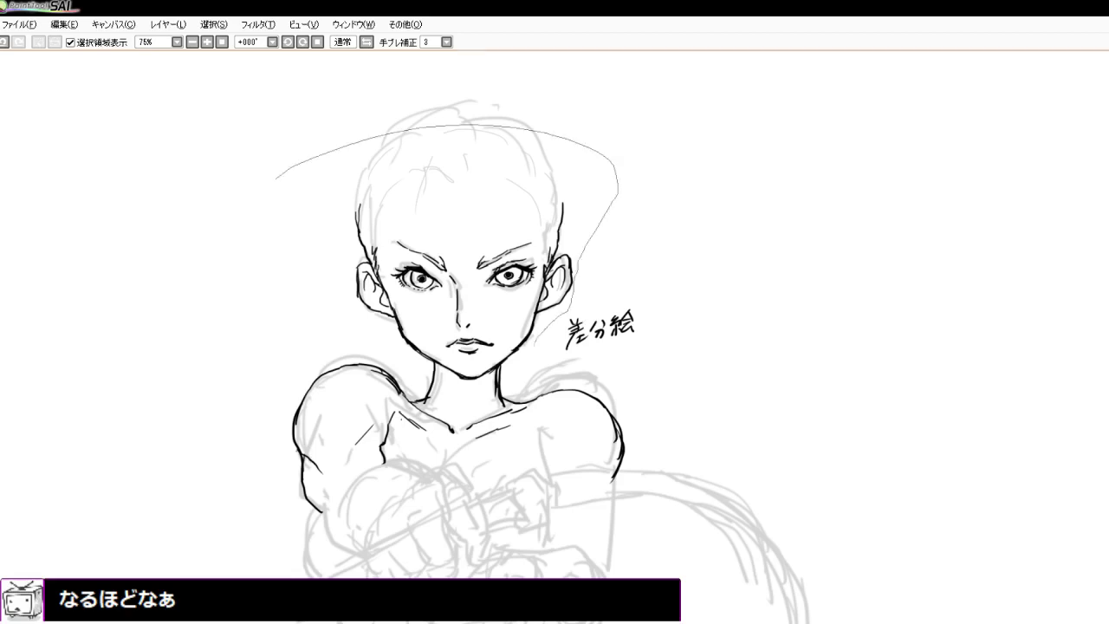
pyautogui.moveTo(446, 385)
pyautogui.mouseDown()
pyautogui.moveTo(374, 346)
pyautogui.moveTo(276, 179)
pyautogui.mouseUp()
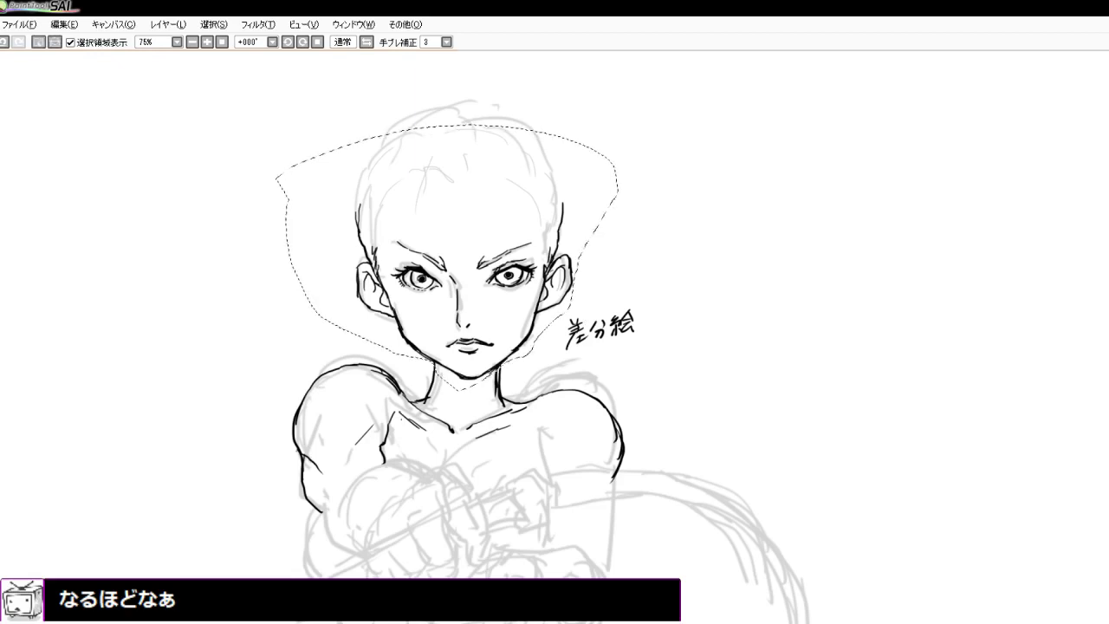
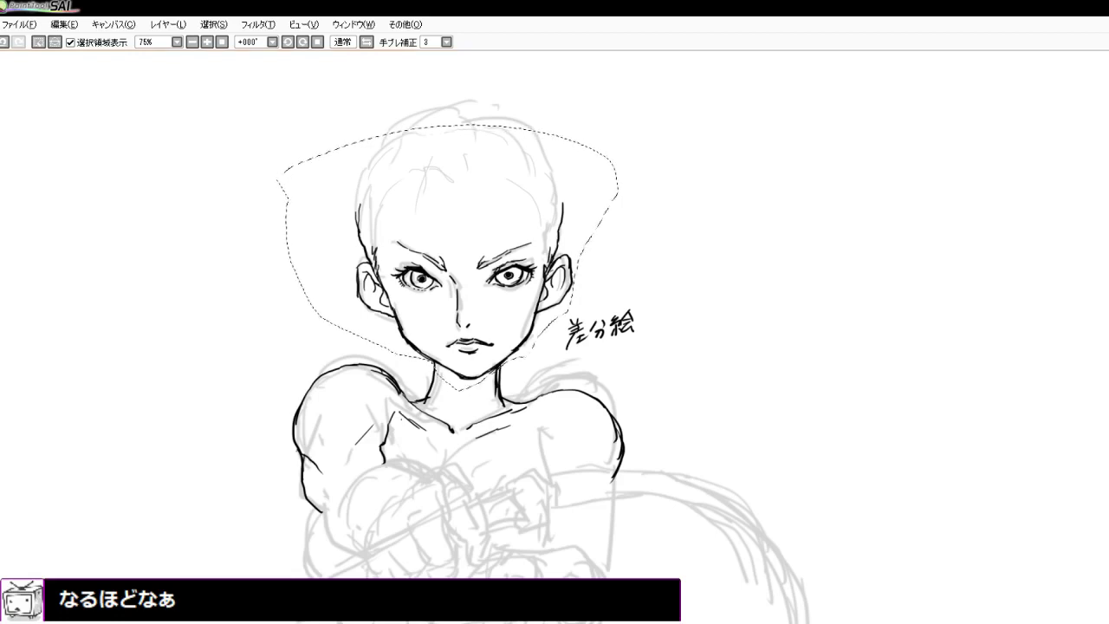
pyautogui.hotkey('ctrl', 't')
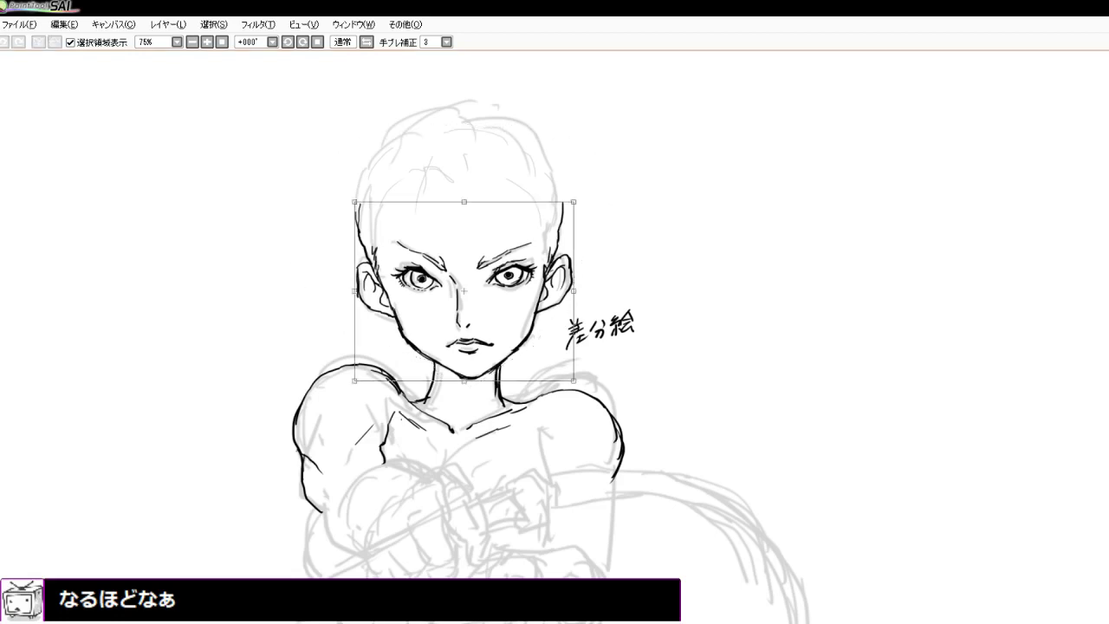
pyautogui.moveTo(574, 201); pyautogui.dragTo(517, 232)
pyautogui.moveTo(436, 305); pyautogui.dragTo(464, 311)
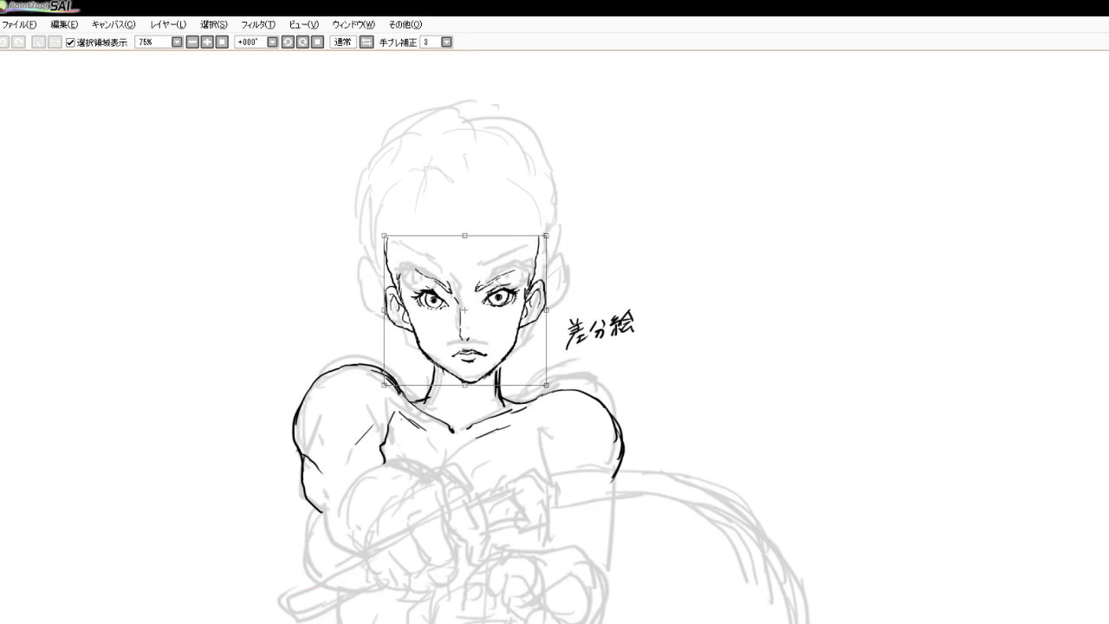
pyautogui.press('Return')
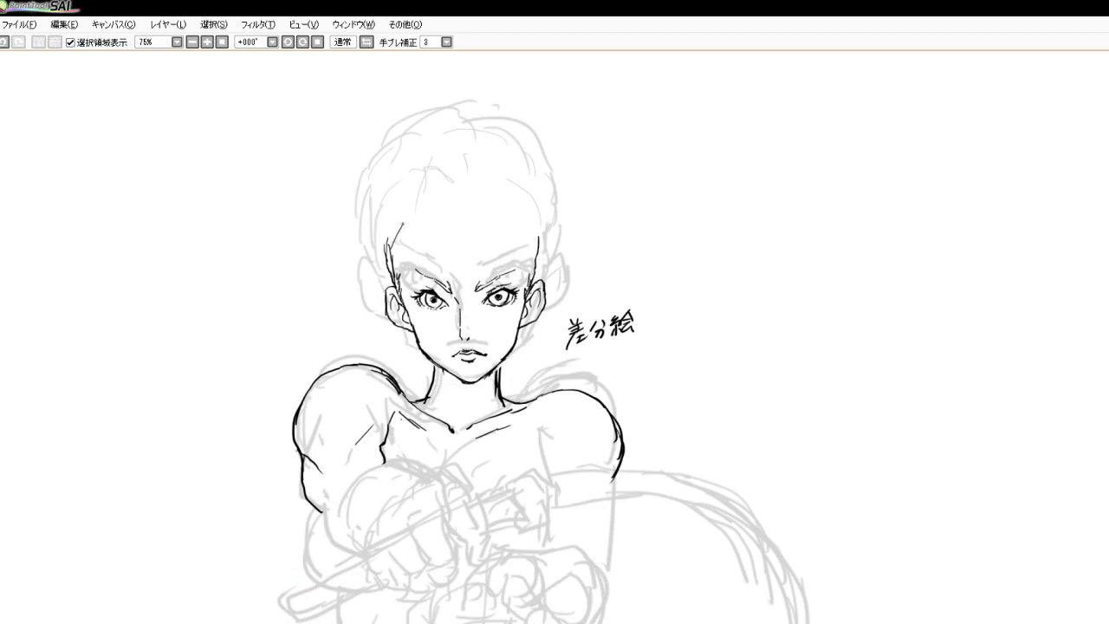
# Undo the stray temple stroke and draw the rounded top of the skull in overlapping strokes from the left temple to the right
pyautogui.hotkey('ctrl', 'z')
pyautogui.moveTo(393, 268); pyautogui.dragTo(410, 201)
pyautogui.moveTo(389, 269); pyautogui.dragTo(434, 187)
pyautogui.moveTo(403, 204); pyautogui.dragTo(448, 179)
pyautogui.moveTo(394, 230); pyautogui.dragTo(452, 175)
pyautogui.moveTo(400, 206)
pyautogui.mouseDown()
pyautogui.moveTo(473, 166)
pyautogui.moveTo(492, 168)
pyautogui.moveTo(510, 192)
pyautogui.mouseUp()
pyautogui.moveTo(425, 182)
pyautogui.mouseDown()
pyautogui.moveTo(525, 201)
pyautogui.moveTo(533, 240)
pyautogui.mouseUp()
pyautogui.moveTo(522, 203)
pyautogui.mouseDown()
pyautogui.moveTo(542, 248)
pyautogui.moveTo(536, 279)
pyautogui.mouseUp()
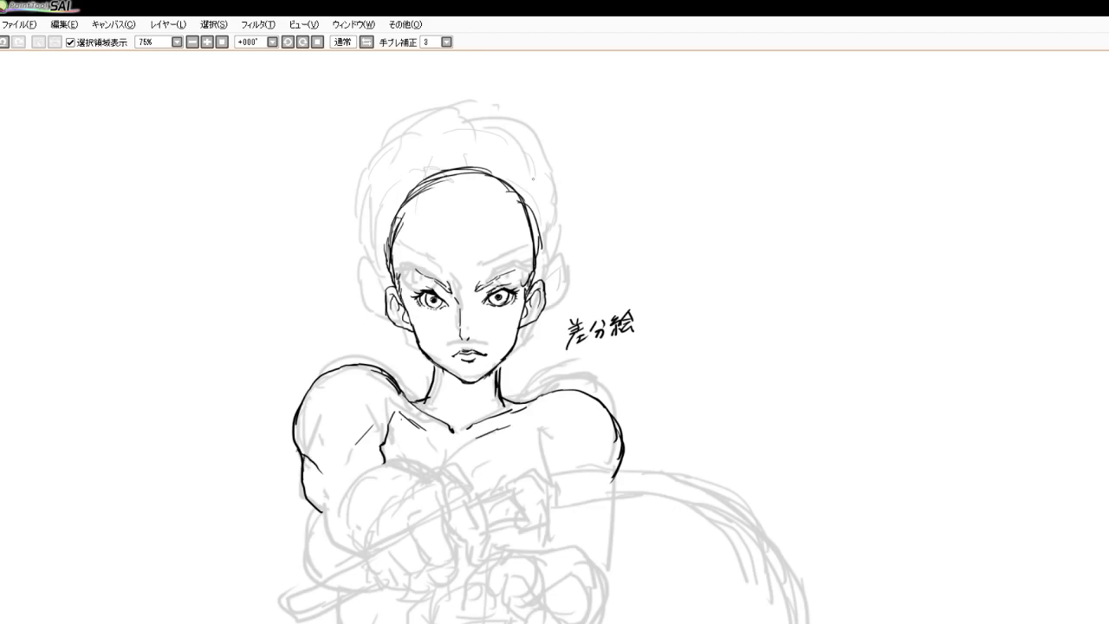
pyautogui.scroll(-2, 511, 218)
pyautogui.scroll(5, 519, 208)
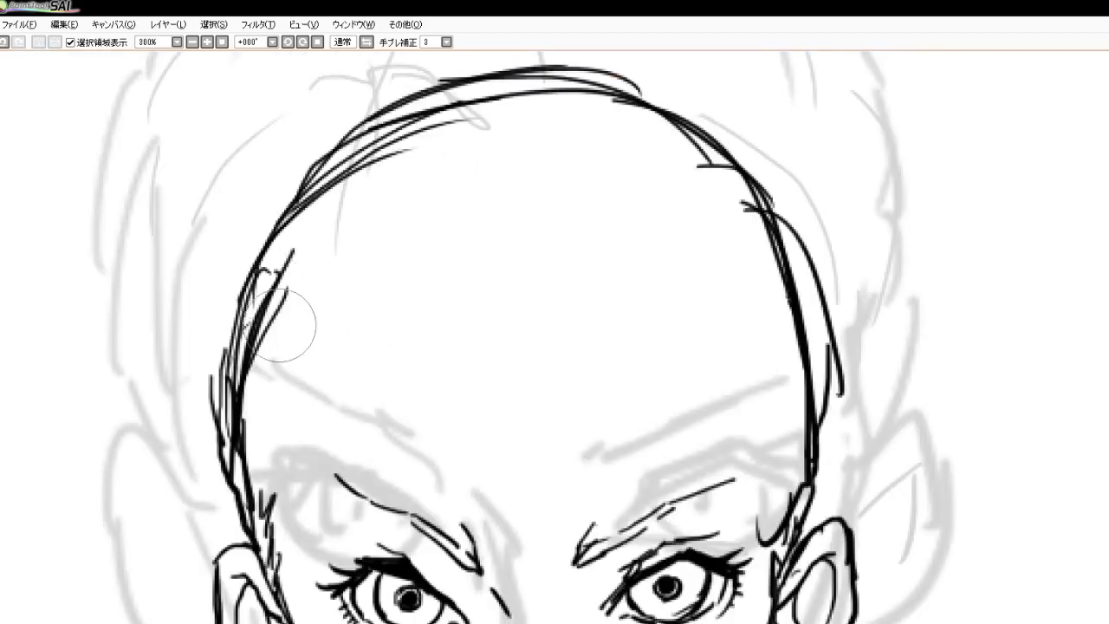
# Erase the loose overlapping strokes inside the skull outline and redraw the skull's upper right curve down to the temple
pyautogui.moveTo(280, 327)
pyautogui.mouseDown()
pyautogui.moveTo(291, 378)
pyautogui.moveTo(305, 272)
pyautogui.moveTo(277, 396)
pyautogui.moveTo(276, 324)
pyautogui.moveTo(277, 391)
pyautogui.mouseUp()
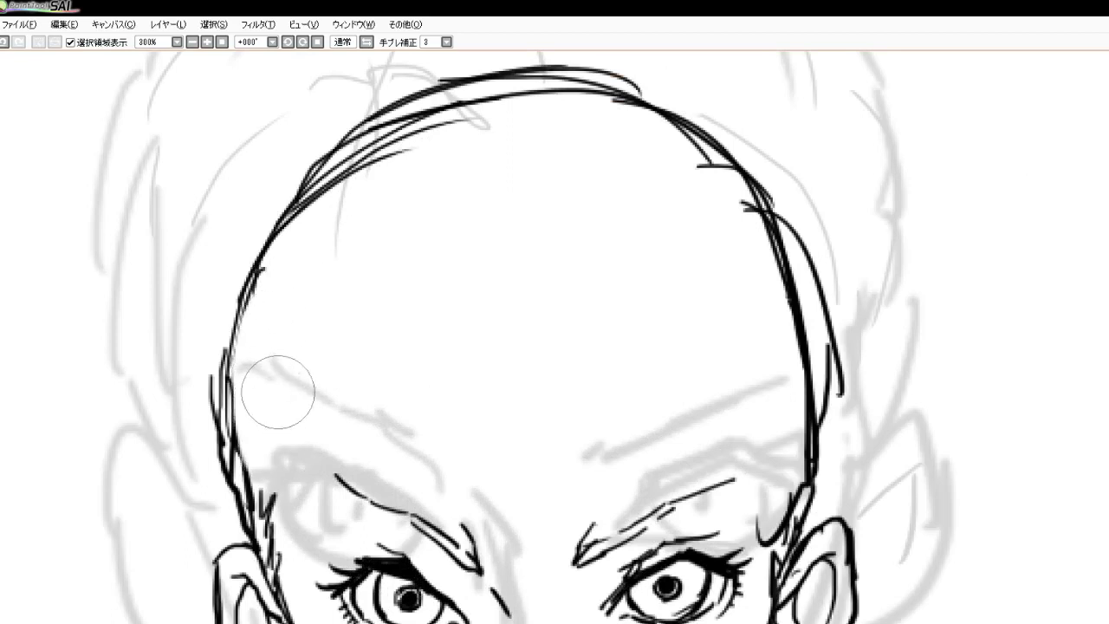
pyautogui.moveTo(316, 264)
pyautogui.mouseDown()
pyautogui.moveTo(271, 331)
pyautogui.moveTo(303, 250)
pyautogui.moveTo(375, 178)
pyautogui.moveTo(498, 129)
pyautogui.moveTo(628, 134)
pyautogui.moveTo(696, 163)
pyautogui.moveTo(719, 202)
pyautogui.moveTo(698, 185)
pyautogui.moveTo(723, 269)
pyautogui.moveTo(772, 201)
pyautogui.moveTo(806, 209)
pyautogui.moveTo(853, 310)
pyautogui.moveTo(867, 383)
pyautogui.moveTo(635, 59)
pyautogui.moveTo(716, 146)
pyautogui.mouseUp()
pyautogui.moveTo(650, 100)
pyautogui.mouseDown()
pyautogui.moveTo(756, 172)
pyautogui.moveTo(793, 236)
pyautogui.mouseUp()
pyautogui.moveTo(754, 178)
pyautogui.mouseDown()
pyautogui.moveTo(804, 295)
pyautogui.moveTo(821, 382)
pyautogui.mouseUp()
pyautogui.moveTo(279, 222); pyautogui.dragTo(236, 331)
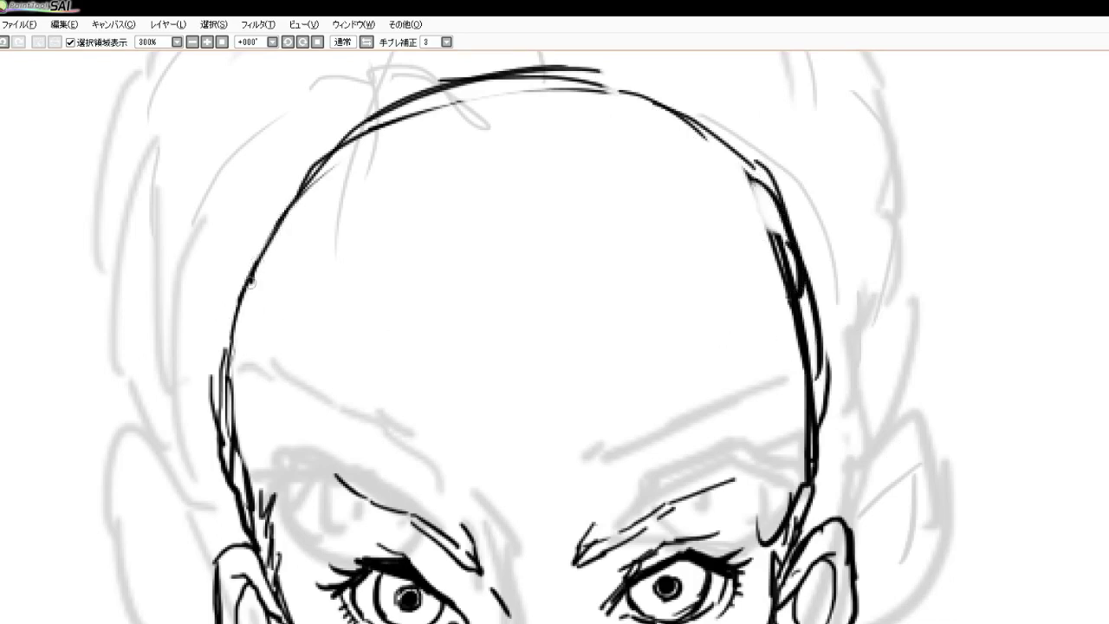
# Ink the skull's left side from the temple toward the ear, adding a short inner line beside it
pyautogui.moveTo(254, 273); pyautogui.dragTo(233, 414)
pyautogui.moveTo(235, 342); pyautogui.dragTo(235, 485)
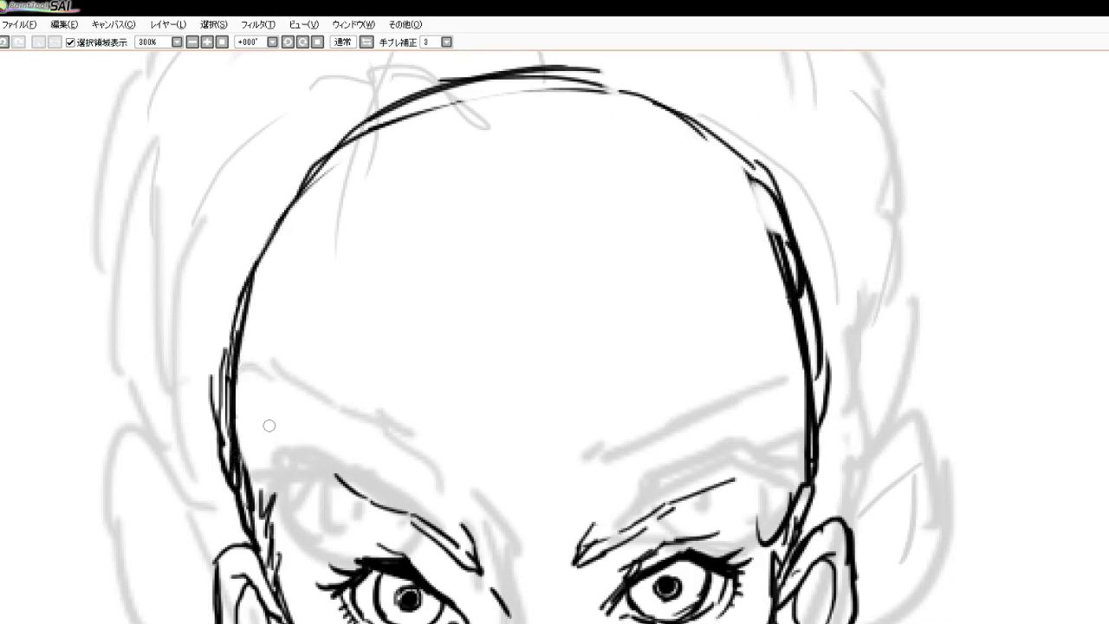
pyautogui.moveTo(263, 404); pyautogui.dragTo(258, 507)
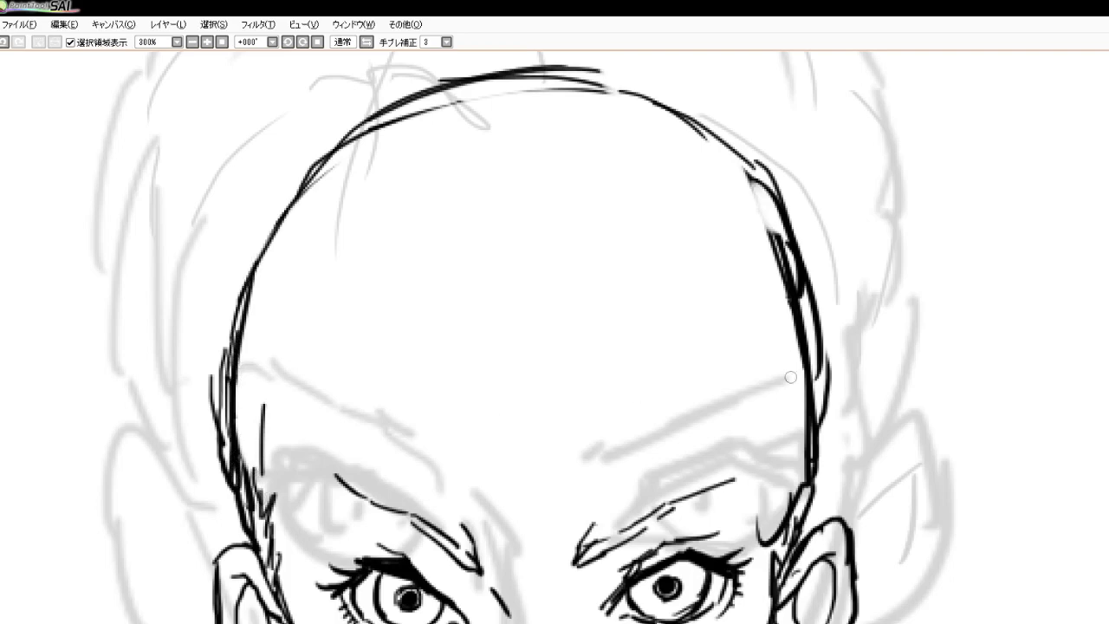
# Ink the left arm's inner elbow crease, the lower contour down to the fist and the curved upper edge of the wrist
pyautogui.scroll(-5, 651, 243)
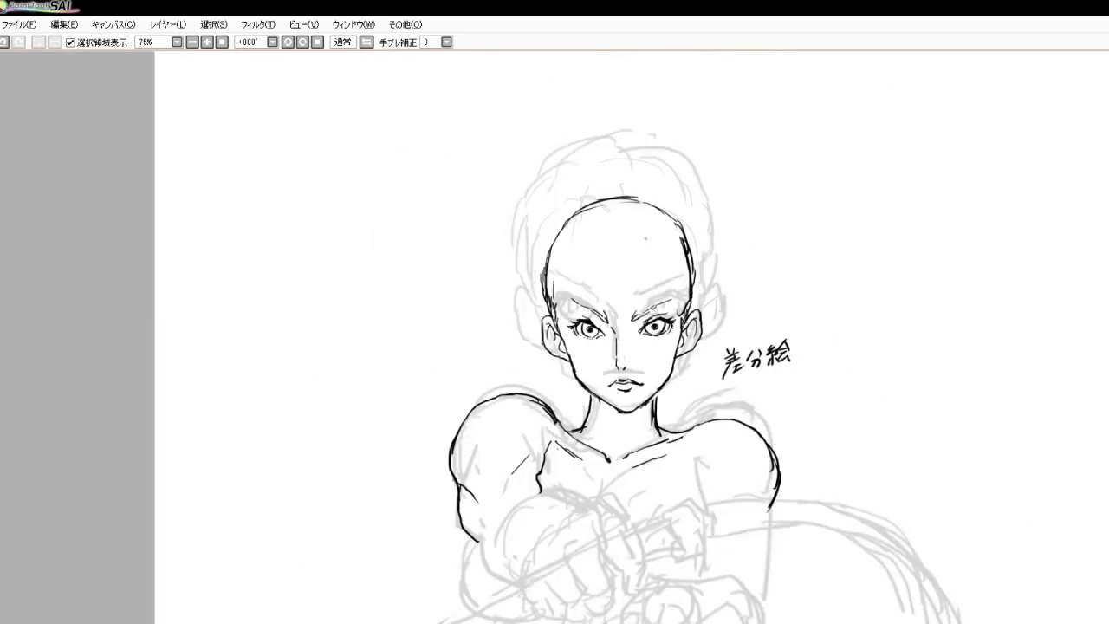
pyautogui.scroll(2, 653, 399)
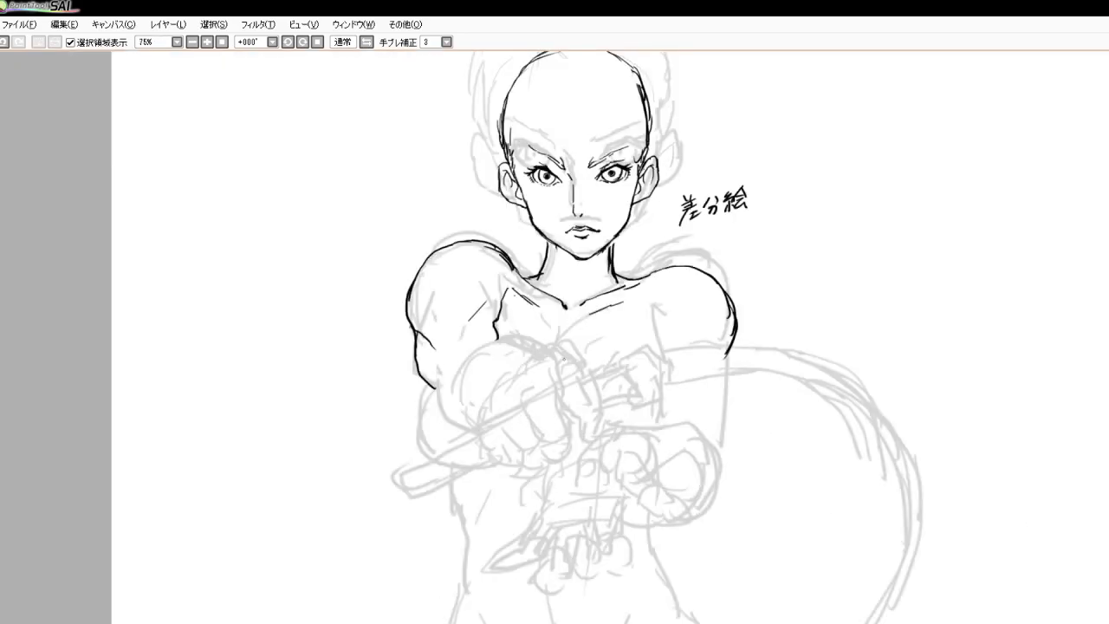
pyautogui.scroll(2, 564, 355)
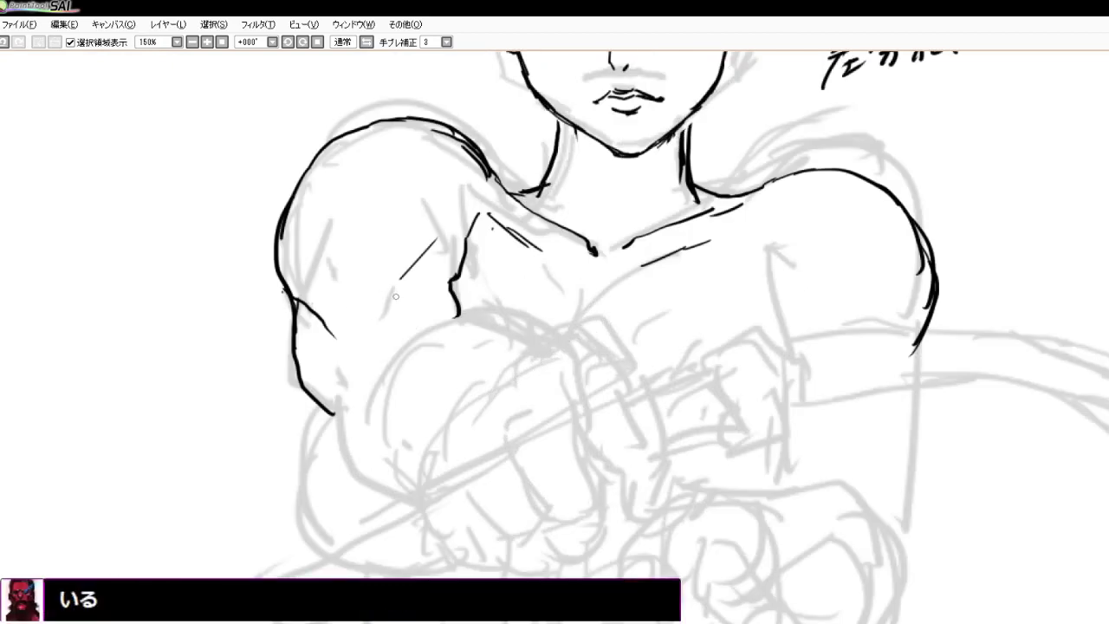
pyautogui.moveTo(396, 296)
pyautogui.mouseDown()
pyautogui.moveTo(413, 320)
pyautogui.moveTo(473, 310)
pyautogui.moveTo(506, 324)
pyautogui.mouseUp()
pyautogui.moveTo(345, 404)
pyautogui.mouseDown()
pyautogui.moveTo(373, 476)
pyautogui.moveTo(394, 496)
pyautogui.mouseUp()
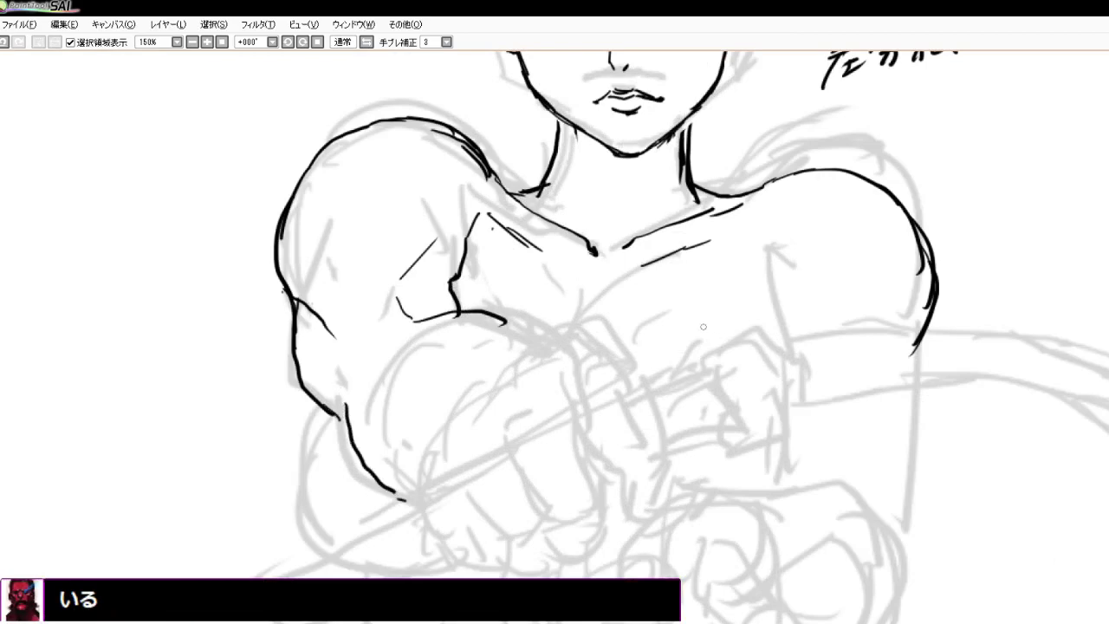
pyautogui.moveTo(513, 320); pyautogui.dragTo(537, 334)
pyautogui.moveTo(479, 311); pyautogui.dragTo(537, 332)
pyautogui.moveTo(457, 309); pyautogui.dragTo(556, 335)
# Draw the fist's curved knuckle ridge and three rounded knuckles beneath it
pyautogui.moveTo(501, 312)
pyautogui.mouseDown()
pyautogui.moveTo(551, 345)
pyautogui.moveTo(572, 337)
pyautogui.moveTo(444, 389)
pyautogui.mouseUp()
pyautogui.moveTo(435, 400)
pyautogui.mouseDown()
pyautogui.moveTo(412, 452)
pyautogui.moveTo(425, 480)
pyautogui.moveTo(454, 416)
pyautogui.moveTo(563, 345)
pyautogui.moveTo(604, 334)
pyautogui.moveTo(608, 351)
pyautogui.mouseUp()
pyautogui.moveTo(497, 357); pyautogui.dragTo(423, 428)
pyautogui.moveTo(454, 393)
pyautogui.mouseDown()
pyautogui.moveTo(403, 445)
pyautogui.moveTo(402, 480)
pyautogui.mouseUp()
pyautogui.moveTo(425, 437)
pyautogui.mouseDown()
pyautogui.moveTo(417, 491)
pyautogui.moveTo(477, 362)
pyautogui.moveTo(544, 339)
pyautogui.mouseUp()
pyautogui.moveTo(491, 378)
pyautogui.mouseDown()
pyautogui.moveTo(596, 343)
pyautogui.moveTo(537, 356)
pyautogui.moveTo(546, 373)
pyautogui.mouseUp()
pyautogui.moveTo(496, 373)
pyautogui.mouseDown()
pyautogui.moveTo(518, 399)
pyautogui.moveTo(528, 370)
pyautogui.moveTo(508, 392)
pyautogui.moveTo(494, 366)
pyautogui.moveTo(530, 402)
pyautogui.moveTo(455, 409)
pyautogui.moveTo(479, 439)
pyautogui.moveTo(430, 485)
pyautogui.mouseUp()
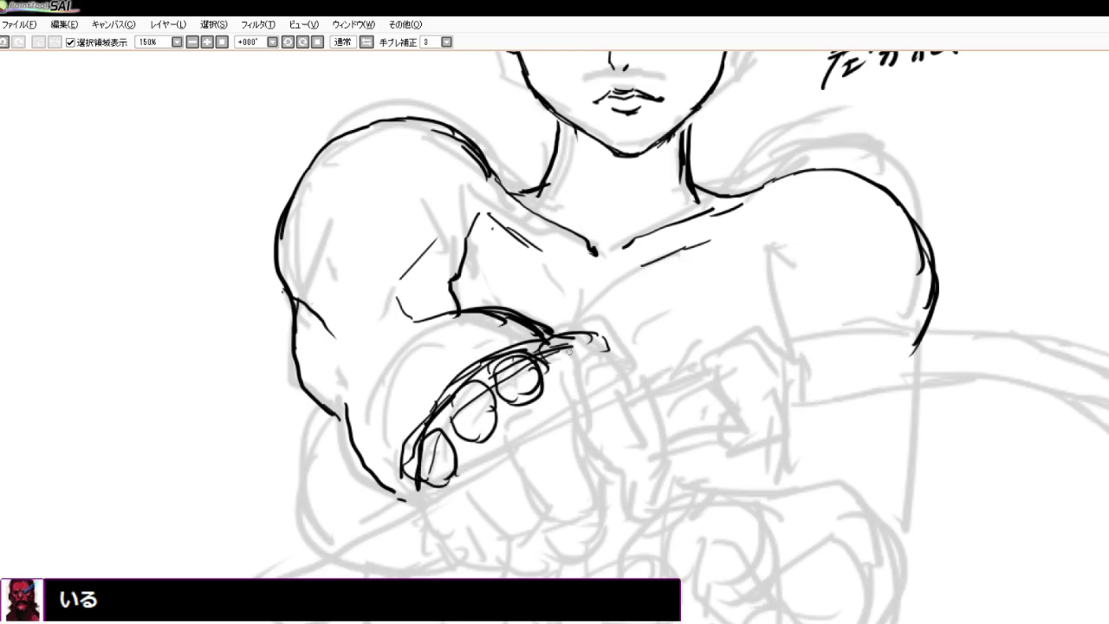
# Ink the bent index finger on the fist's right side, with its knuckle, middle segment and tucked fingertip
pyautogui.moveTo(554, 360); pyautogui.dragTo(610, 340)
pyautogui.moveTo(563, 364)
pyautogui.mouseDown()
pyautogui.moveTo(559, 386)
pyautogui.moveTo(589, 403)
pyautogui.mouseUp()
pyautogui.moveTo(607, 342)
pyautogui.mouseDown()
pyautogui.moveTo(642, 375)
pyautogui.moveTo(614, 372)
pyautogui.moveTo(594, 405)
pyautogui.mouseUp()
pyautogui.moveTo(547, 362); pyautogui.dragTo(579, 395)
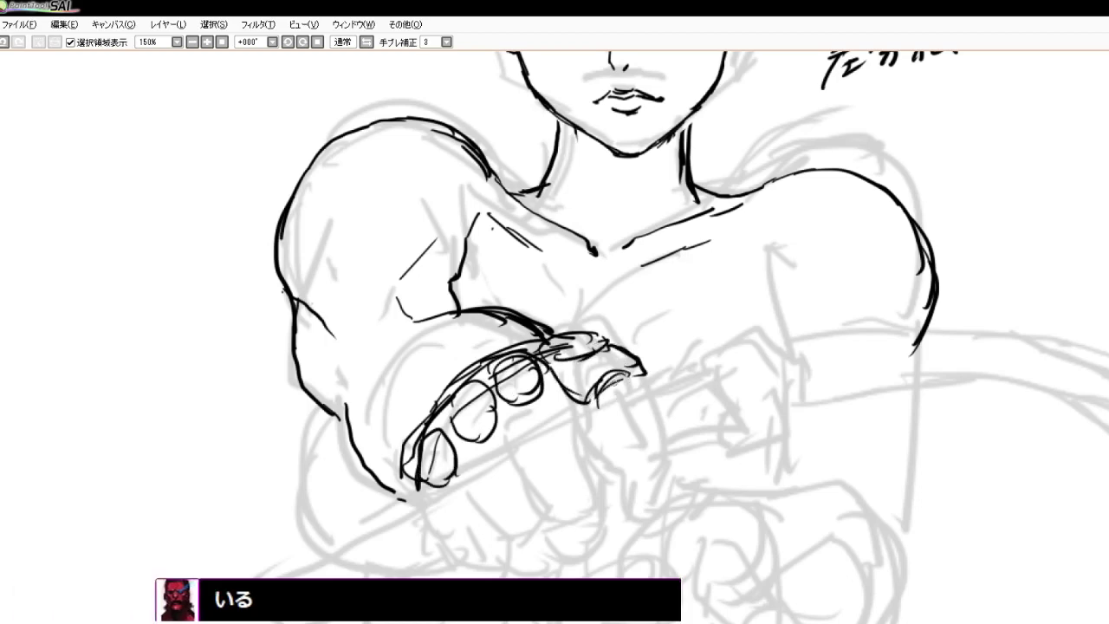
pyautogui.moveTo(638, 370); pyautogui.dragTo(666, 439)
pyautogui.moveTo(595, 402); pyautogui.dragTo(608, 456)
pyautogui.moveTo(664, 402)
pyautogui.mouseDown()
pyautogui.moveTo(653, 470)
pyautogui.moveTo(675, 458)
pyautogui.moveTo(610, 459)
pyautogui.moveTo(619, 471)
pyautogui.moveTo(668, 456)
pyautogui.moveTo(612, 479)
pyautogui.moveTo(675, 462)
pyautogui.moveTo(612, 483)
pyautogui.moveTo(667, 480)
pyautogui.moveTo(671, 465)
pyautogui.moveTo(618, 513)
pyautogui.mouseUp()
pyautogui.moveTo(658, 499)
pyautogui.mouseDown()
pyautogui.moveTo(643, 513)
pyautogui.moveTo(652, 516)
pyautogui.mouseUp()
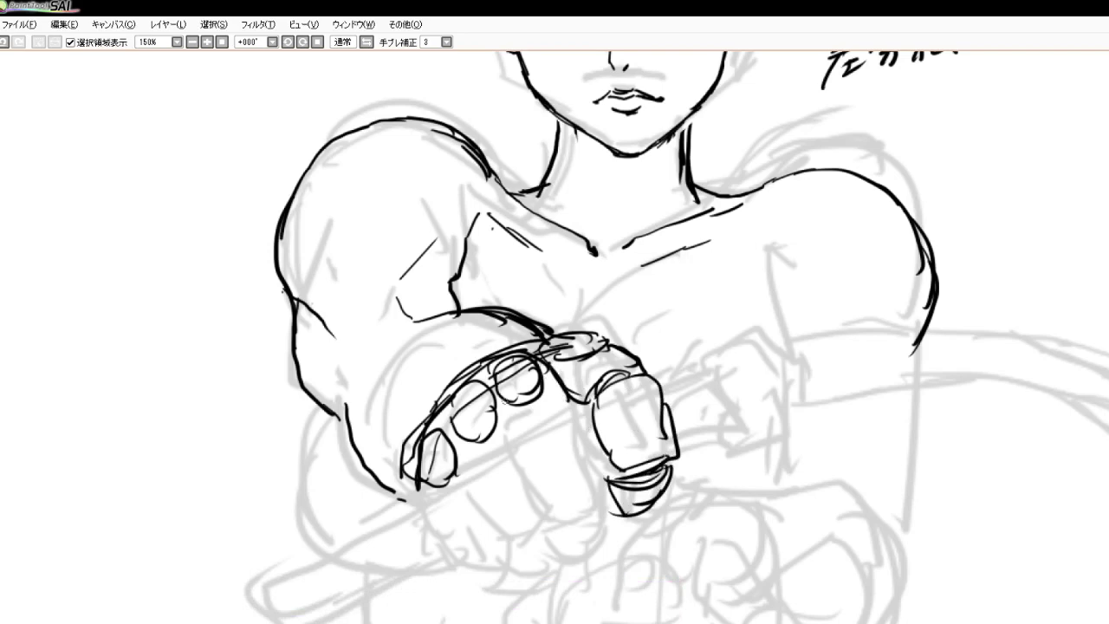
# Ink the curled middle finger beside the index finger, with double joint creases and a rounded fingertip
pyautogui.moveTo(543, 381); pyautogui.dragTo(594, 457)
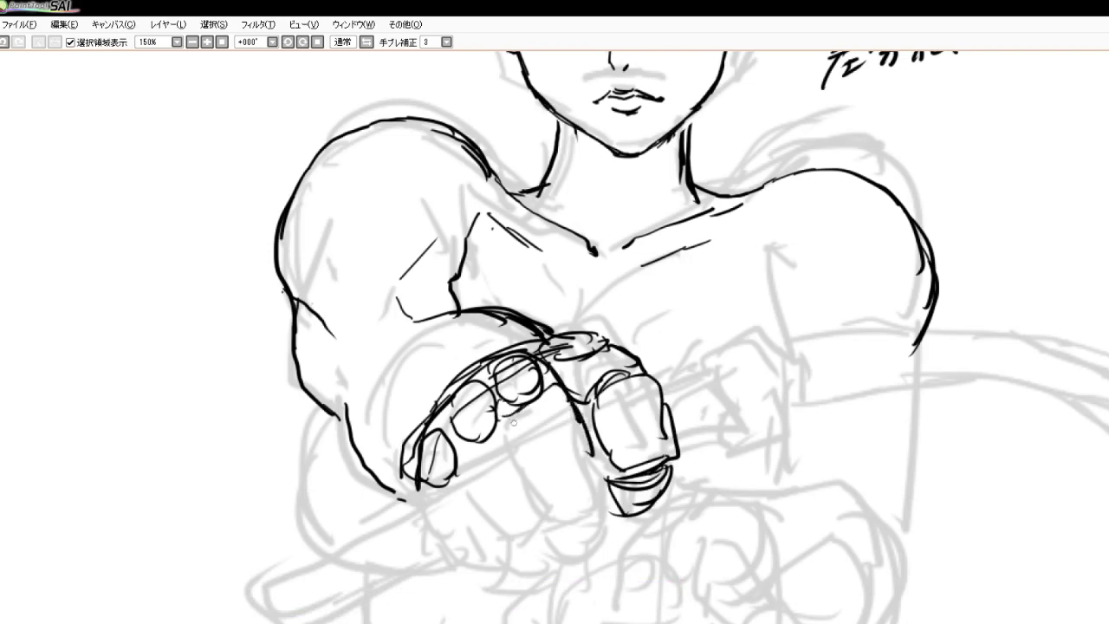
pyautogui.moveTo(513, 423); pyautogui.dragTo(535, 495)
pyautogui.moveTo(518, 453); pyautogui.dragTo(543, 500)
pyautogui.moveTo(586, 443); pyautogui.dragTo(600, 490)
pyautogui.moveTo(537, 491)
pyautogui.mouseDown()
pyautogui.moveTo(595, 473)
pyautogui.moveTo(581, 487)
pyautogui.moveTo(602, 482)
pyautogui.moveTo(582, 513)
pyautogui.mouseUp()
pyautogui.moveTo(603, 476)
pyautogui.mouseDown()
pyautogui.moveTo(582, 506)
pyautogui.moveTo(604, 496)
pyautogui.mouseUp()
pyautogui.moveTo(546, 518); pyautogui.dragTo(605, 502)
pyautogui.moveTo(605, 494); pyautogui.dragTo(610, 536)
pyautogui.moveTo(546, 516)
pyautogui.mouseDown()
pyautogui.moveTo(575, 553)
pyautogui.moveTo(611, 527)
pyautogui.mouseUp()
# Ink the curled ring and little fingers to complete the fist's left side
pyautogui.moveTo(490, 434); pyautogui.dragTo(509, 424)
pyautogui.moveTo(505, 428)
pyautogui.mouseDown()
pyautogui.moveTo(513, 451)
pyautogui.moveTo(468, 451)
pyautogui.moveTo(464, 492)
pyautogui.moveTo(487, 520)
pyautogui.moveTo(537, 513)
pyautogui.moveTo(506, 537)
pyautogui.moveTo(556, 560)
pyautogui.mouseUp()
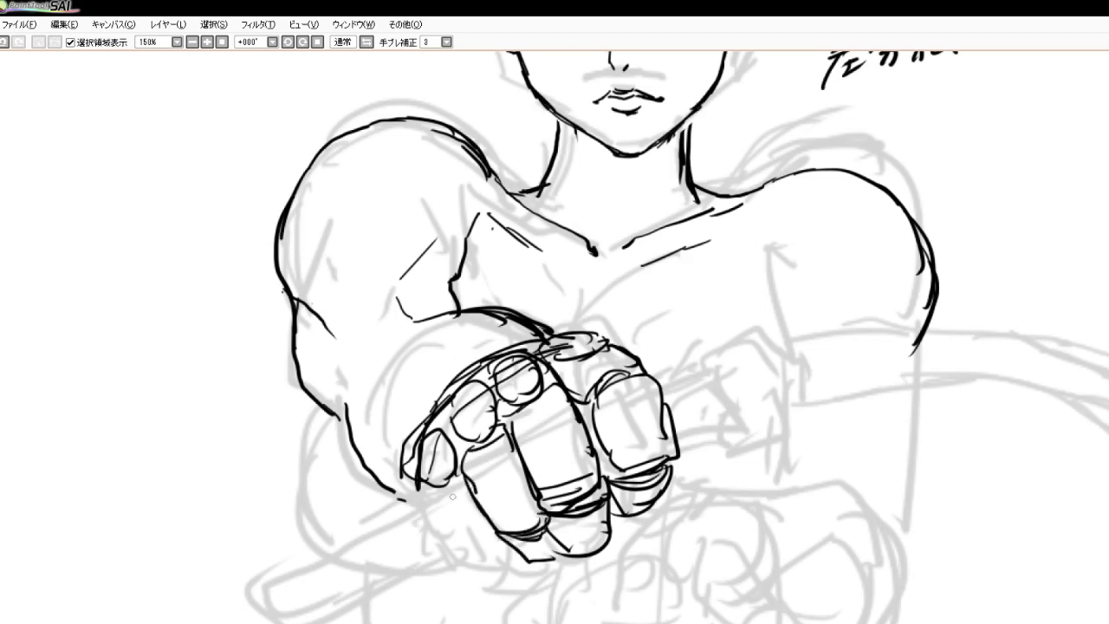
pyautogui.moveTo(436, 478)
pyautogui.mouseDown()
pyautogui.moveTo(455, 476)
pyautogui.moveTo(438, 489)
pyautogui.moveTo(451, 539)
pyautogui.moveTo(534, 566)
pyautogui.mouseUp()
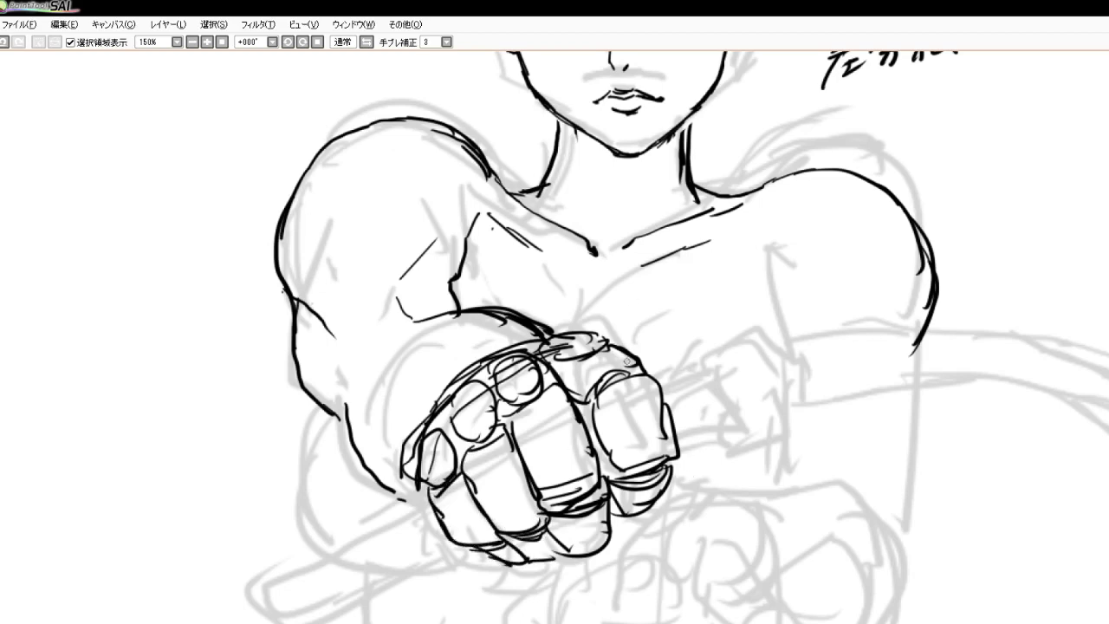
# Draw the thumb tucked below the index finger, redo its lower contour and darken the gap between index and middle fingers
pyautogui.moveTo(681, 447)
pyautogui.mouseDown()
pyautogui.moveTo(697, 482)
pyautogui.moveTo(673, 516)
pyautogui.mouseUp()
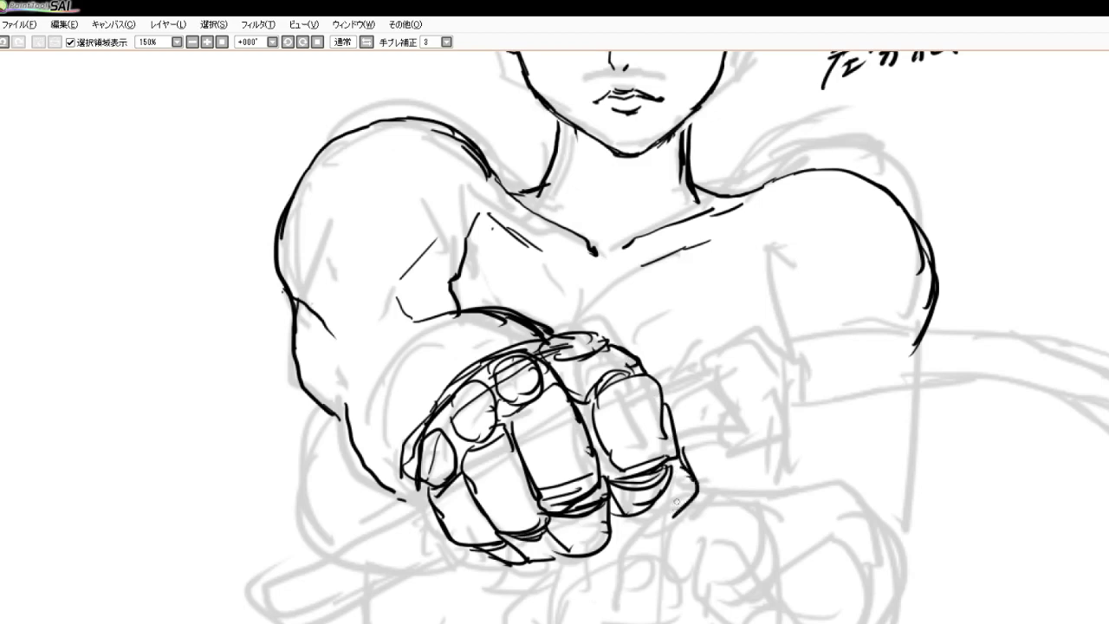
pyautogui.moveTo(690, 473)
pyautogui.mouseDown()
pyautogui.moveTo(664, 509)
pyautogui.moveTo(671, 527)
pyautogui.moveTo(593, 572)
pyautogui.moveTo(687, 513)
pyautogui.moveTo(686, 494)
pyautogui.mouseUp()
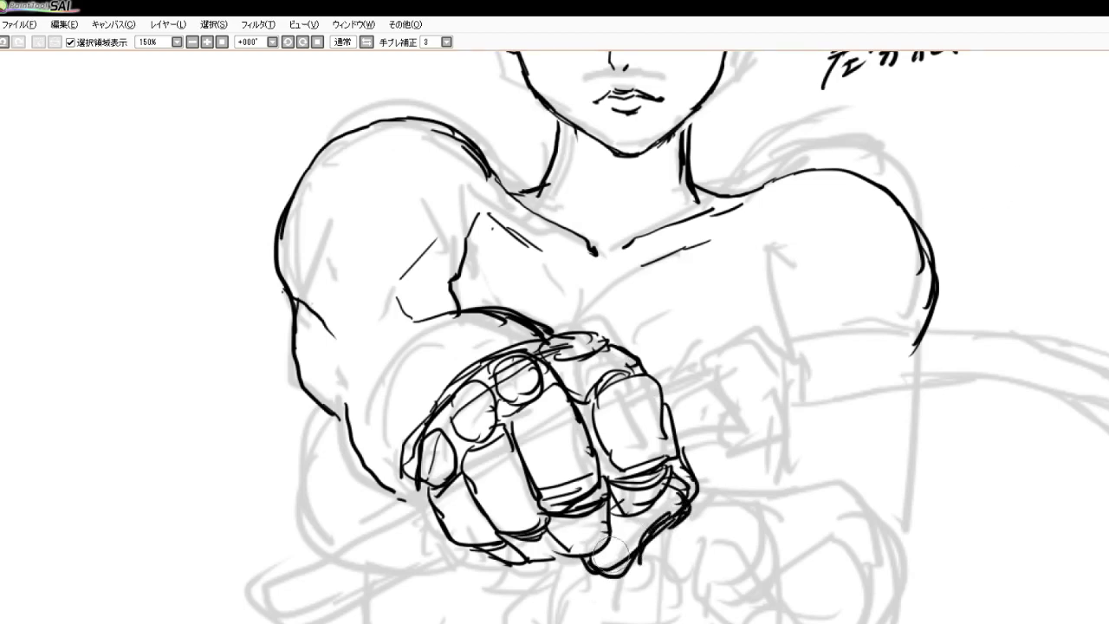
pyautogui.moveTo(611, 555)
pyautogui.mouseDown()
pyautogui.moveTo(629, 552)
pyautogui.moveTo(619, 563)
pyautogui.mouseUp()
pyautogui.hotkey('ctrl', 'z')
pyautogui.hotkey('ctrl', 'z')
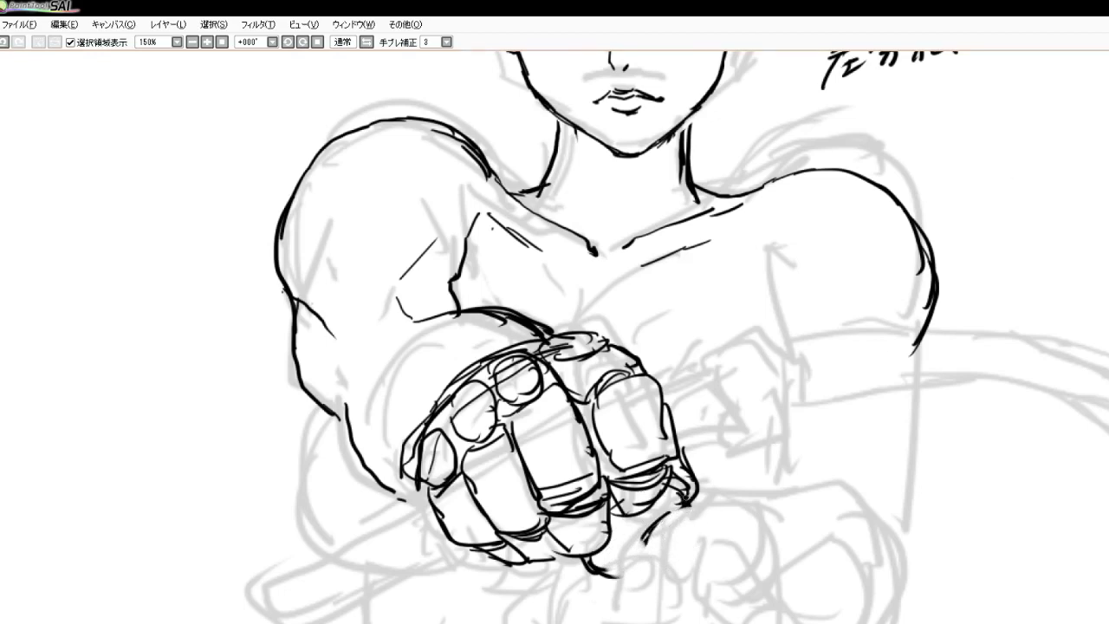
pyautogui.moveTo(689, 494); pyautogui.dragTo(615, 574)
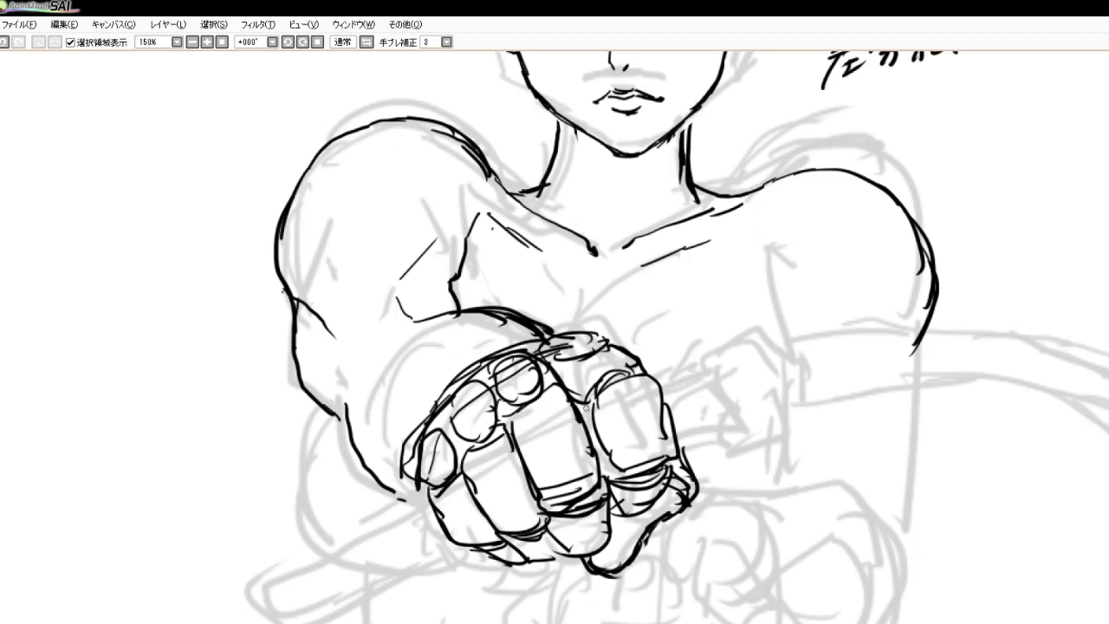
pyautogui.moveTo(588, 412)
pyautogui.mouseDown()
pyautogui.moveTo(577, 405)
pyautogui.moveTo(619, 486)
pyautogui.mouseUp()
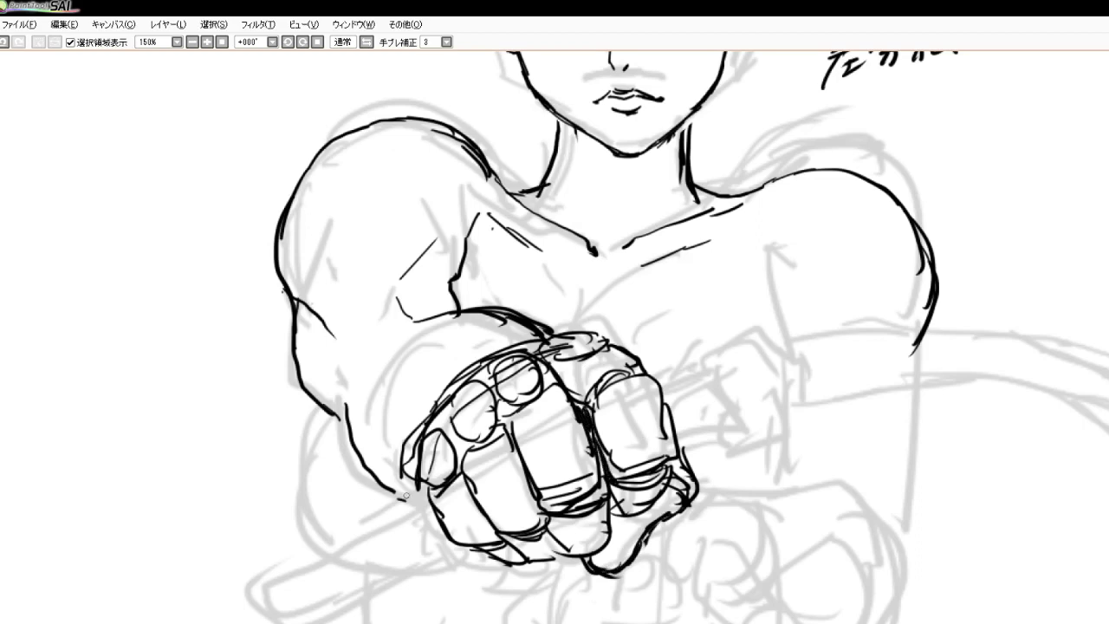
# Draw the upper and lower edges of the whip handle slanting down left from the fist, with a rounded end
pyautogui.moveTo(392, 480)
pyautogui.mouseDown()
pyautogui.moveTo(433, 524)
pyautogui.moveTo(362, 534)
pyautogui.mouseUp()
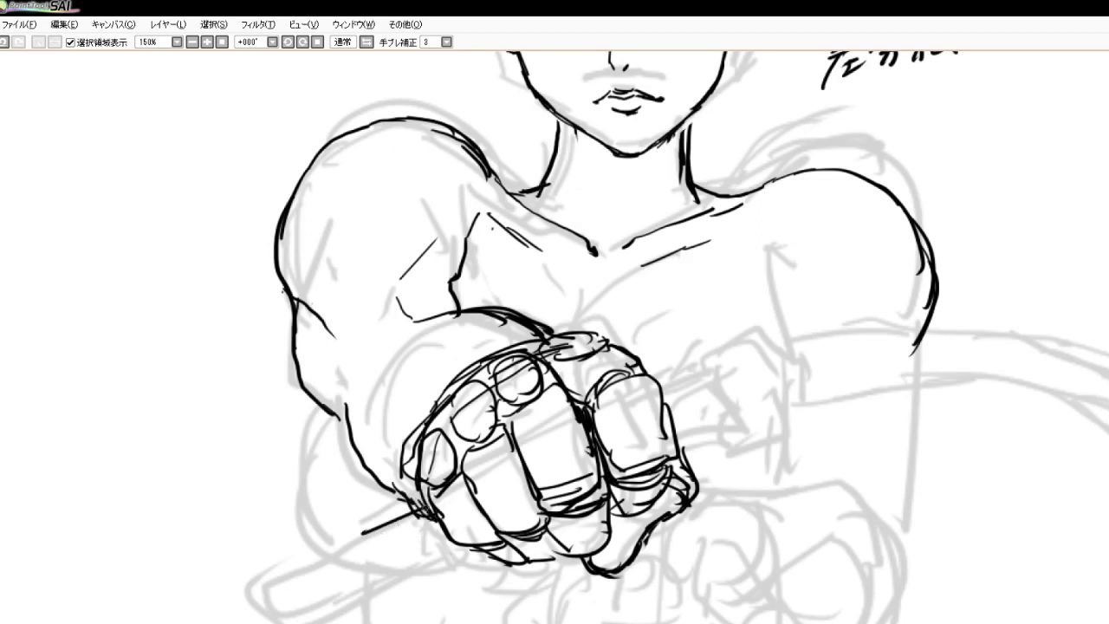
pyautogui.moveTo(416, 510); pyautogui.dragTo(246, 594)
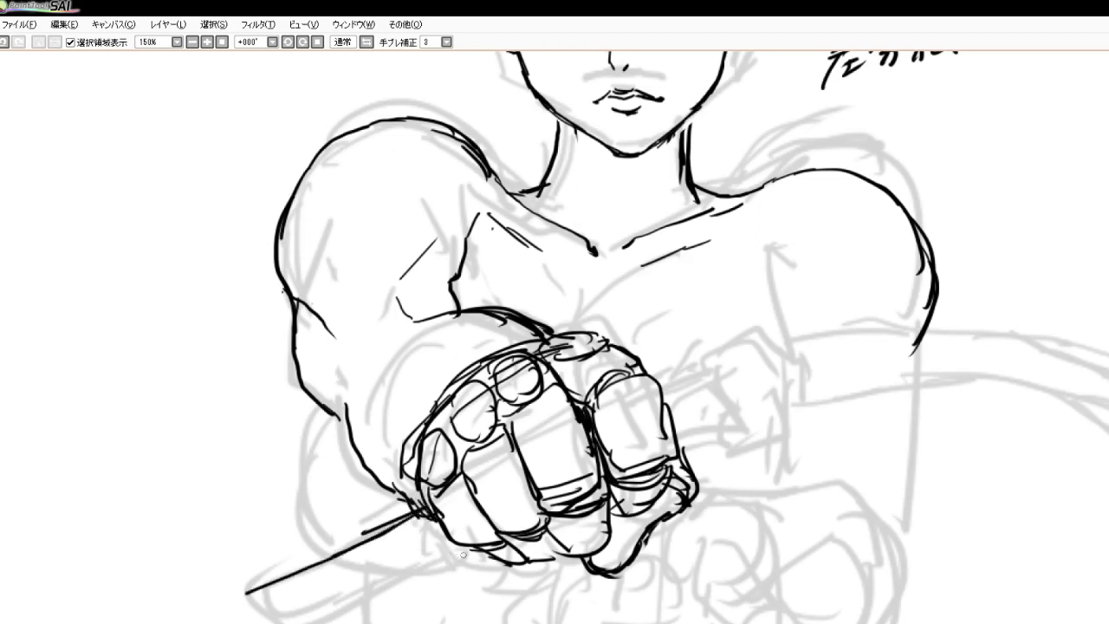
pyautogui.moveTo(478, 549); pyautogui.dragTo(296, 623)
pyautogui.moveTo(256, 585); pyautogui.dragTo(324, 558)
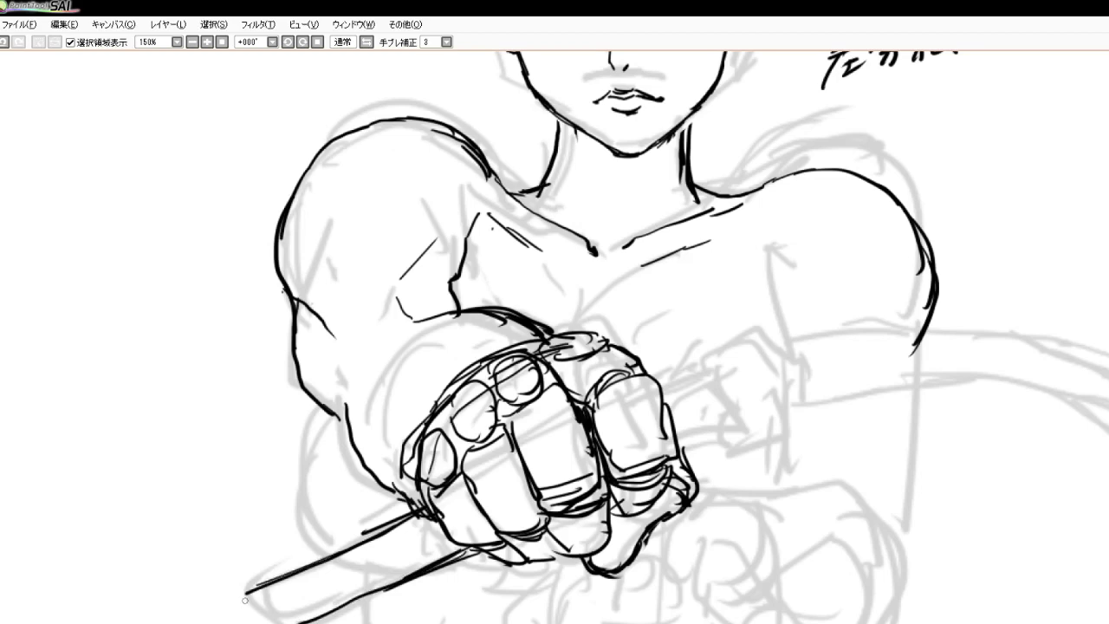
pyautogui.moveTo(242, 595)
pyautogui.mouseDown()
pyautogui.moveTo(252, 621)
pyautogui.moveTo(274, 623)
pyautogui.mouseUp()
# Draw a squared collar around the handle's lower left end, with a centre line and thickened rims
pyautogui.scroll(-4, 351, 195)
pyautogui.scroll(4, 342, 243)
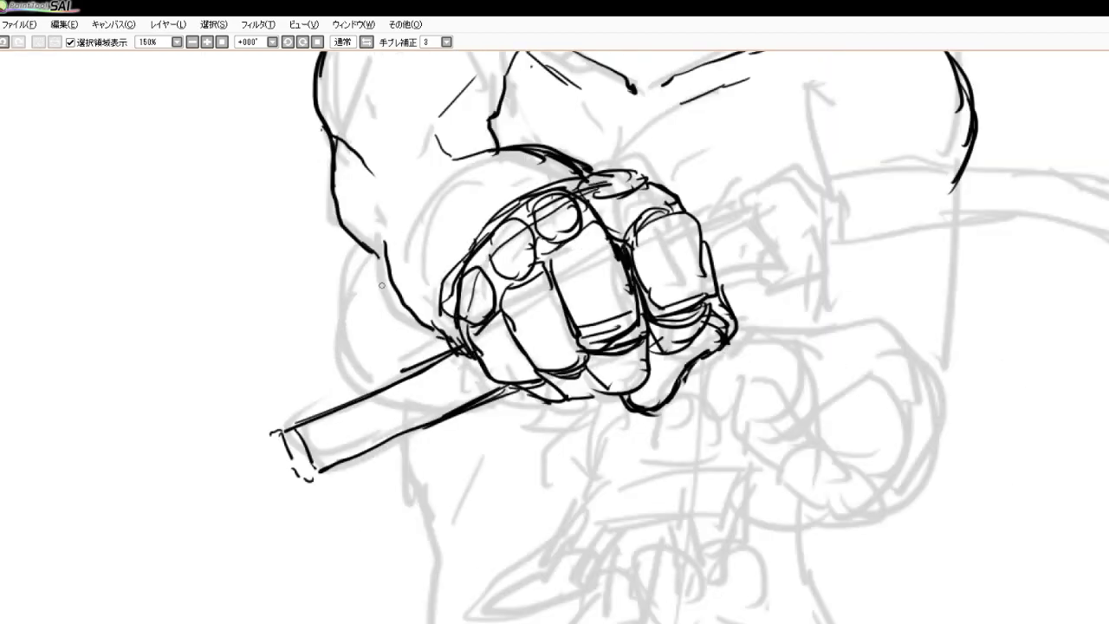
pyautogui.moveTo(278, 431); pyautogui.dragTo(234, 440)
pyautogui.moveTo(310, 421)
pyautogui.mouseDown()
pyautogui.moveTo(231, 442)
pyautogui.moveTo(250, 493)
pyautogui.moveTo(268, 502)
pyautogui.moveTo(237, 490)
pyautogui.moveTo(251, 504)
pyautogui.mouseUp()
pyautogui.moveTo(232, 439)
pyautogui.mouseDown()
pyautogui.moveTo(254, 503)
pyautogui.moveTo(338, 440)
pyautogui.moveTo(277, 510)
pyautogui.mouseUp()
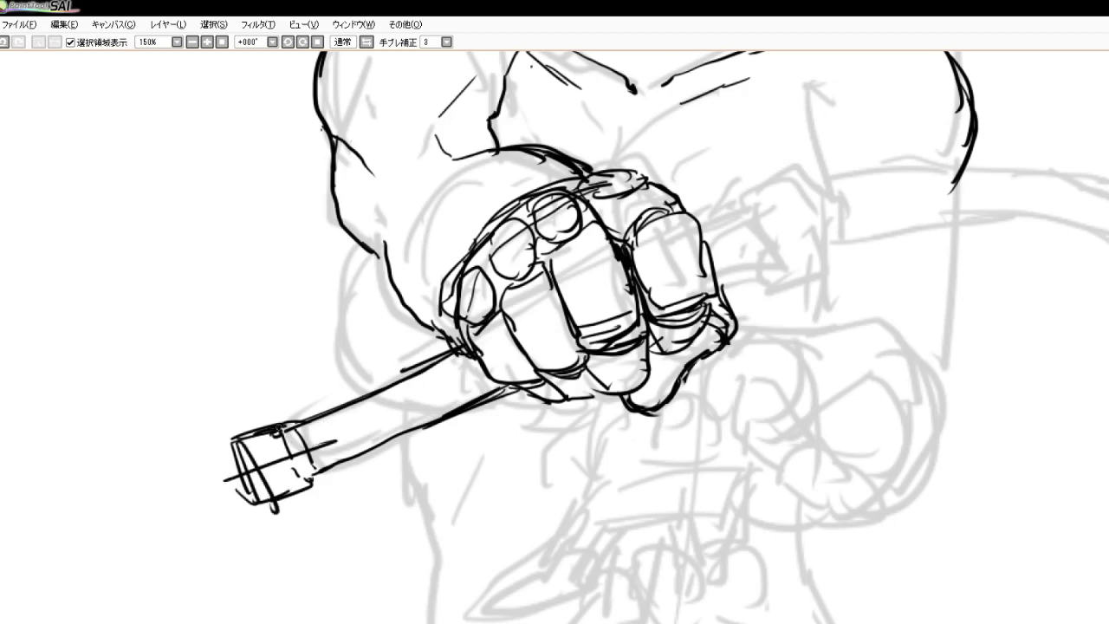
pyautogui.moveTo(279, 430)
pyautogui.mouseDown()
pyautogui.moveTo(234, 451)
pyautogui.moveTo(261, 510)
pyautogui.moveTo(311, 487)
pyautogui.mouseUp()
pyautogui.moveTo(234, 441)
pyautogui.mouseDown()
pyautogui.moveTo(227, 467)
pyautogui.moveTo(206, 470)
pyautogui.moveTo(232, 513)
pyautogui.mouseUp()
# Add a narrower ring and a long pointed spike beyond the collar at the handle's lower left end
pyautogui.moveTo(230, 473)
pyautogui.mouseDown()
pyautogui.moveTo(249, 504)
pyautogui.moveTo(185, 476)
pyautogui.moveTo(144, 529)
pyautogui.moveTo(222, 527)
pyautogui.mouseUp()
pyautogui.moveTo(183, 494)
pyautogui.mouseDown()
pyautogui.moveTo(116, 537)
pyautogui.moveTo(211, 522)
pyautogui.moveTo(220, 462)
pyautogui.moveTo(245, 454)
pyautogui.mouseUp()
pyautogui.moveTo(241, 499); pyautogui.dragTo(257, 514)
pyautogui.moveTo(262, 508)
pyautogui.mouseDown()
pyautogui.moveTo(259, 520)
pyautogui.moveTo(234, 511)
pyautogui.mouseUp()
pyautogui.moveTo(252, 508); pyautogui.dragTo(220, 521)
pyautogui.moveTo(162, 525); pyautogui.dragTo(216, 530)
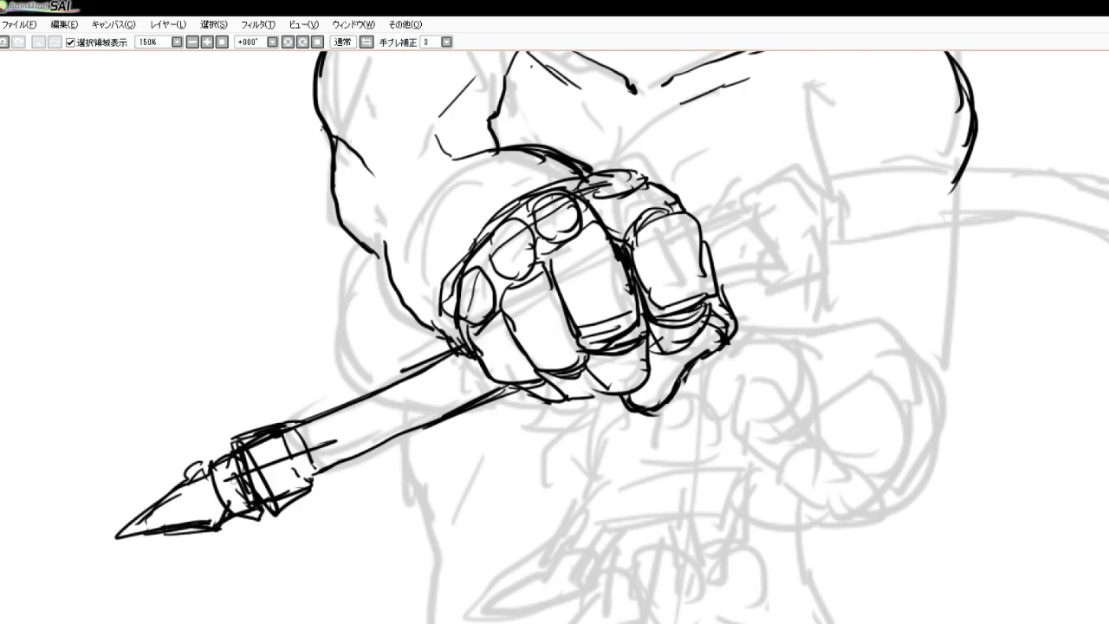
# Reinforce the handle's lower edge, continue the shaft right of the fist and draw the flared rim where it ends
pyautogui.moveTo(342, 452)
pyautogui.mouseDown()
pyautogui.moveTo(306, 470)
pyautogui.moveTo(506, 392)
pyautogui.mouseUp()
pyautogui.moveTo(702, 231); pyautogui.dragTo(740, 212)
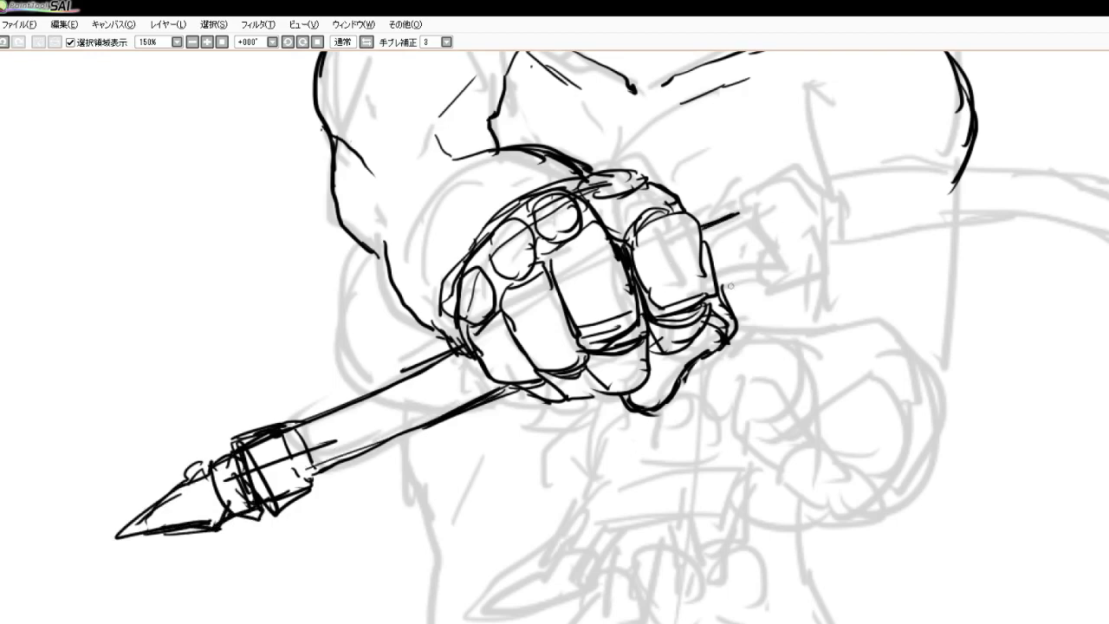
pyautogui.moveTo(726, 293); pyautogui.dragTo(775, 282)
pyautogui.moveTo(759, 192)
pyautogui.mouseDown()
pyautogui.moveTo(837, 156)
pyautogui.moveTo(866, 158)
pyautogui.moveTo(882, 184)
pyautogui.mouseUp()
pyautogui.moveTo(889, 205)
pyautogui.mouseDown()
pyautogui.moveTo(893, 217)
pyautogui.moveTo(858, 274)
pyautogui.mouseUp()
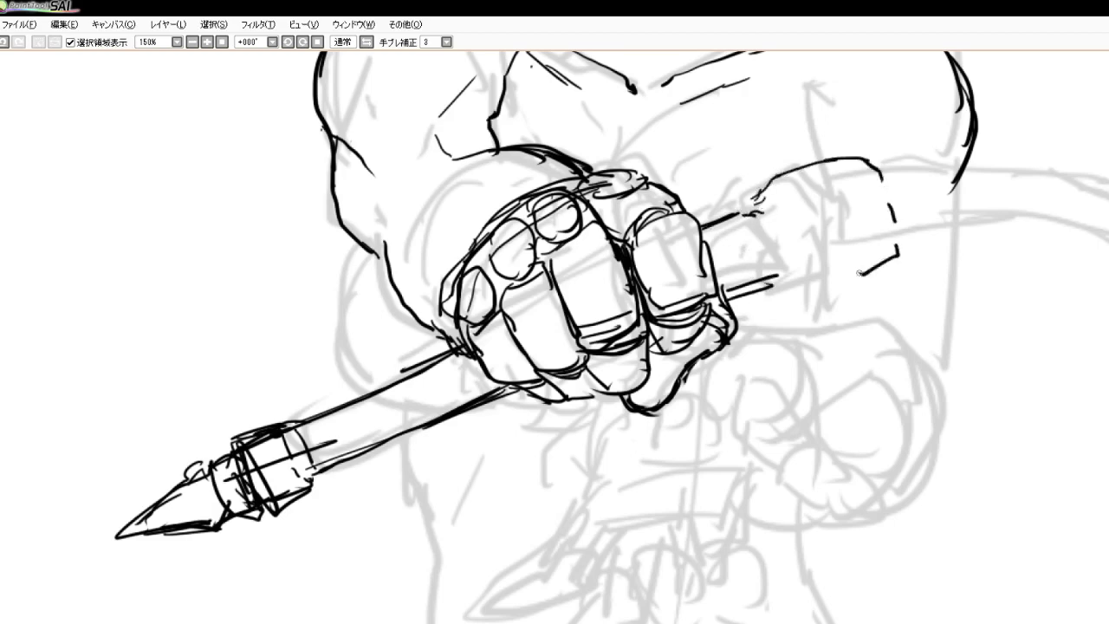
pyautogui.moveTo(741, 214)
pyautogui.mouseDown()
pyautogui.moveTo(762, 180)
pyautogui.moveTo(783, 196)
pyautogui.moveTo(795, 234)
pyautogui.mouseUp()
pyautogui.moveTo(745, 218); pyautogui.dragTo(777, 280)
pyautogui.moveTo(779, 211)
pyautogui.mouseDown()
pyautogui.moveTo(798, 283)
pyautogui.moveTo(779, 296)
pyautogui.mouseUp()
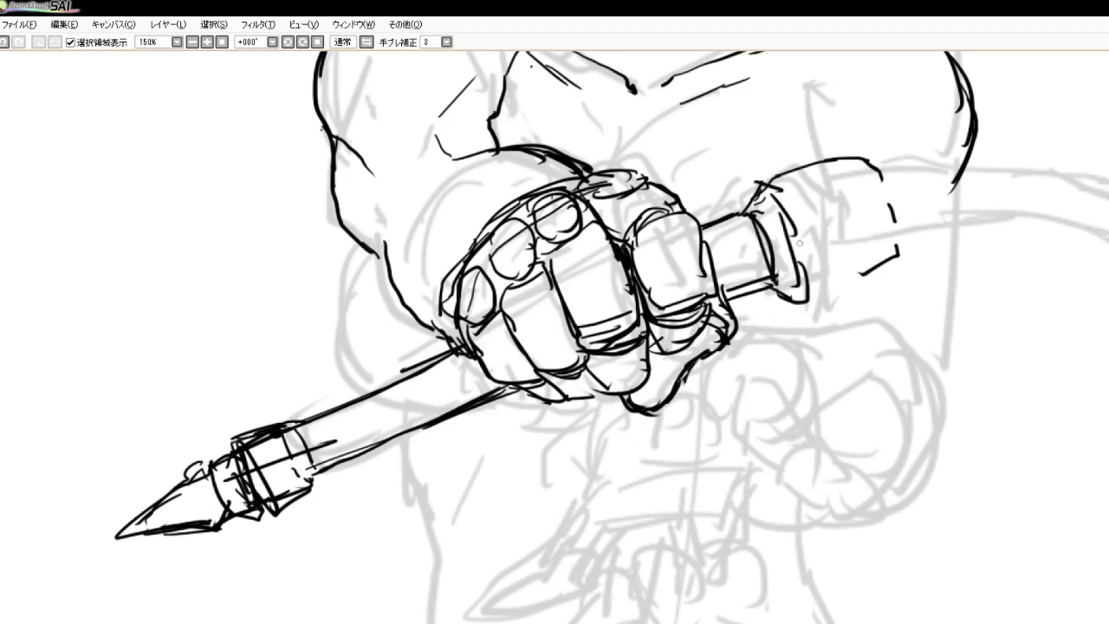
# Outline the handle's wide tapered head with its band lines and begin the whip's upper edge from it
pyautogui.moveTo(759, 184)
pyautogui.mouseDown()
pyautogui.moveTo(828, 163)
pyautogui.moveTo(849, 227)
pyautogui.moveTo(863, 275)
pyautogui.moveTo(798, 300)
pyautogui.mouseUp()
pyautogui.moveTo(811, 162)
pyautogui.mouseDown()
pyautogui.moveTo(877, 160)
pyautogui.moveTo(907, 189)
pyautogui.moveTo(910, 227)
pyautogui.mouseUp()
pyautogui.moveTo(902, 184)
pyautogui.mouseDown()
pyautogui.moveTo(923, 234)
pyautogui.moveTo(880, 270)
pyautogui.mouseUp()
pyautogui.moveTo(901, 160); pyautogui.dragTo(1014, 154)
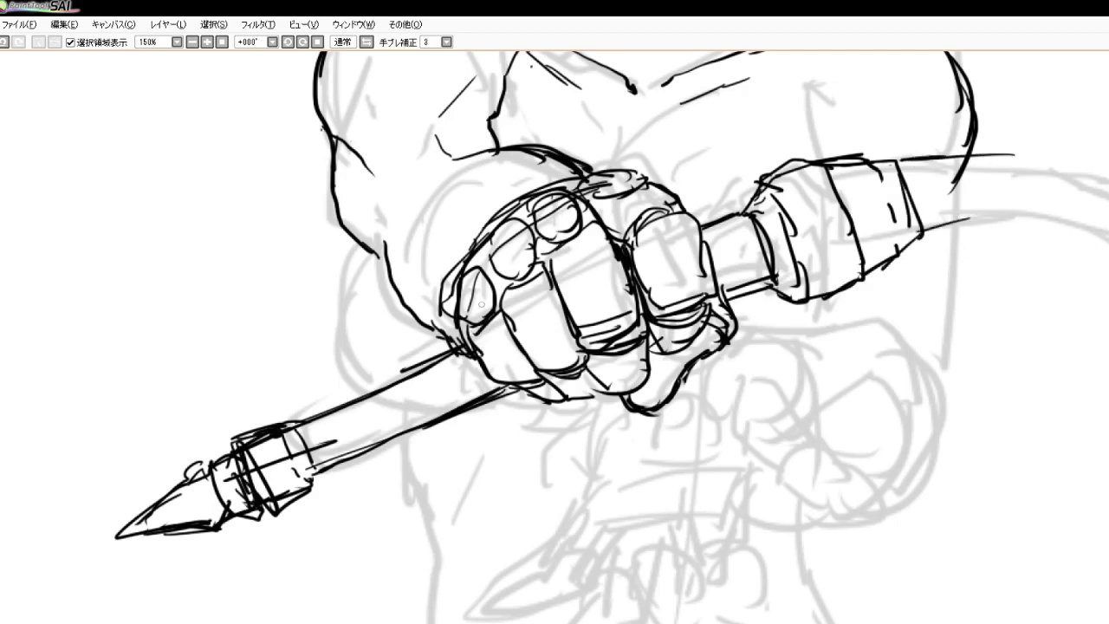
# Ink the first stretch of the whip's upper and lower edges, arching right from the handle head
pyautogui.scroll(-5, 355, 243)
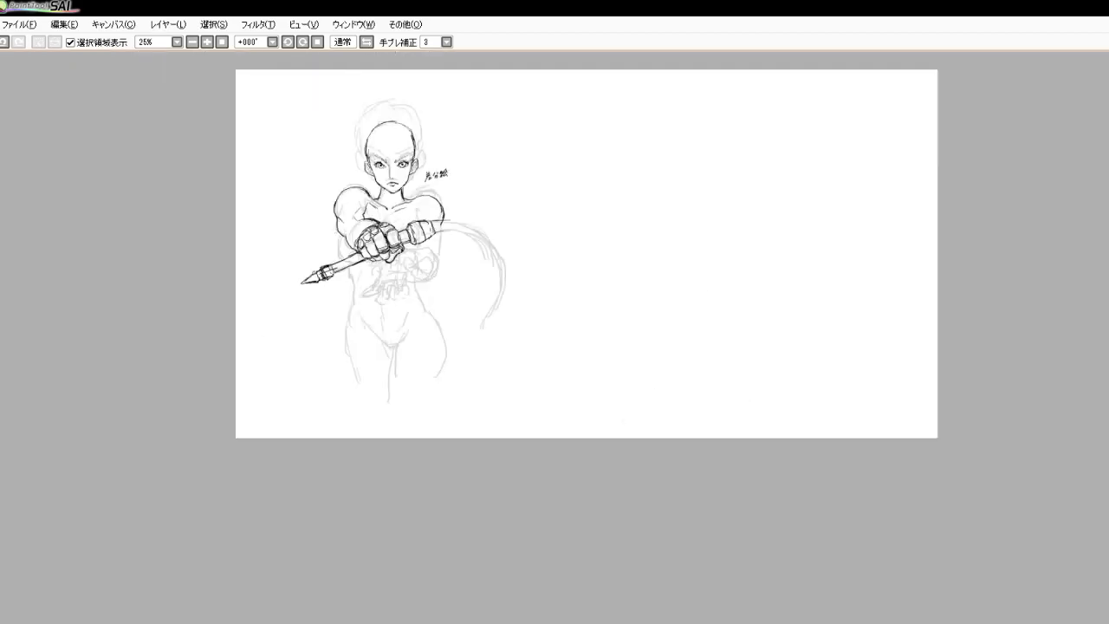
pyautogui.scroll(5, 451, 208)
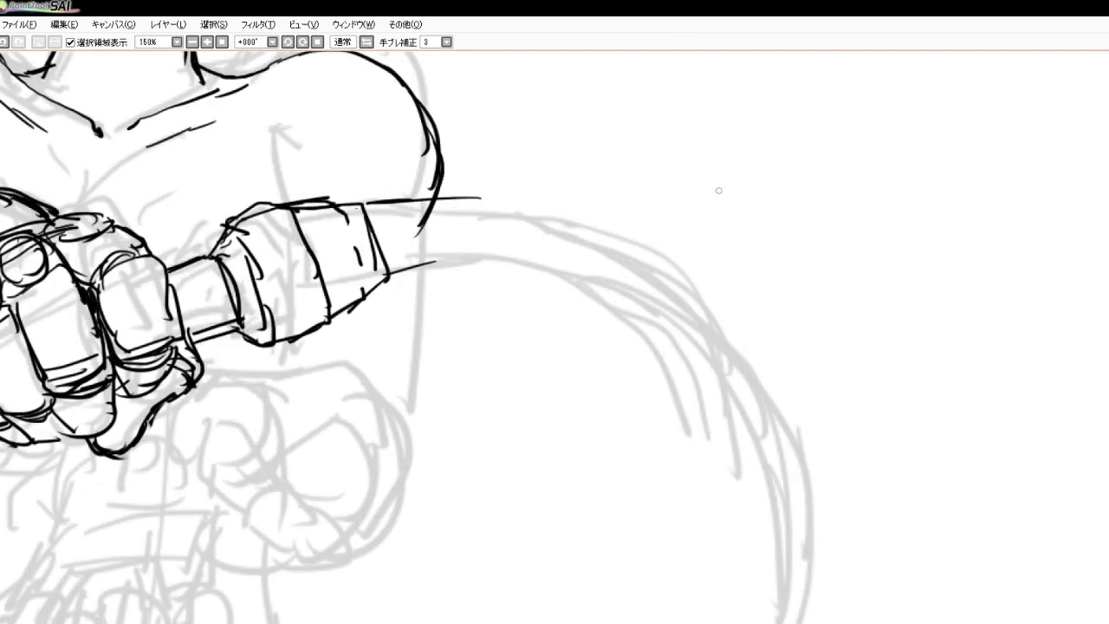
pyautogui.moveTo(367, 213); pyautogui.dragTo(568, 201)
pyautogui.moveTo(470, 198); pyautogui.dragTo(633, 232)
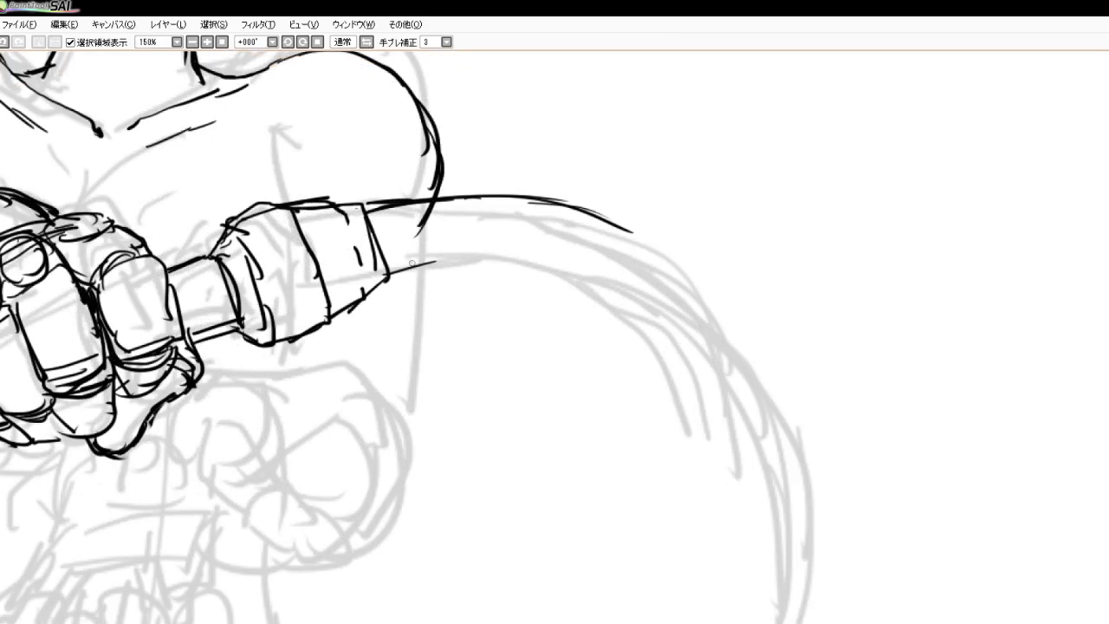
pyautogui.moveTo(412, 263); pyautogui.dragTo(480, 268)
pyautogui.moveTo(393, 282)
pyautogui.mouseDown()
pyautogui.moveTo(419, 268)
pyautogui.moveTo(528, 255)
pyautogui.moveTo(585, 263)
pyautogui.moveTo(707, 322)
pyautogui.mouseUp()
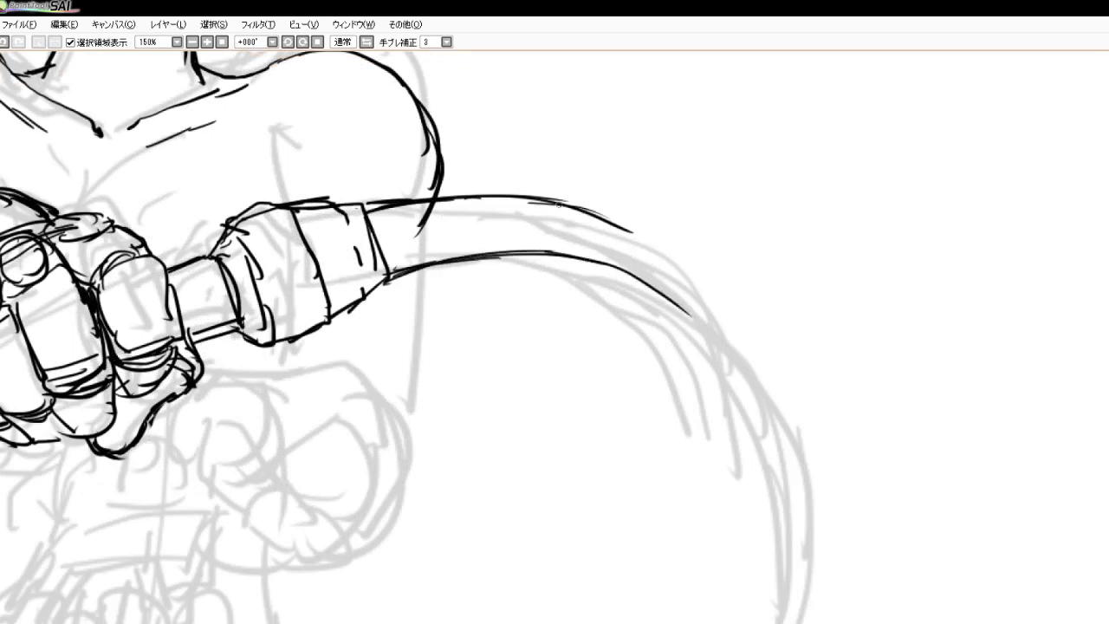
# Ink the whip's outer edge bending downward from the arch, with a first pass of the inner edge beside it
pyautogui.moveTo(548, 202)
pyautogui.mouseDown()
pyautogui.moveTo(649, 239)
pyautogui.moveTo(738, 303)
pyautogui.mouseUp()
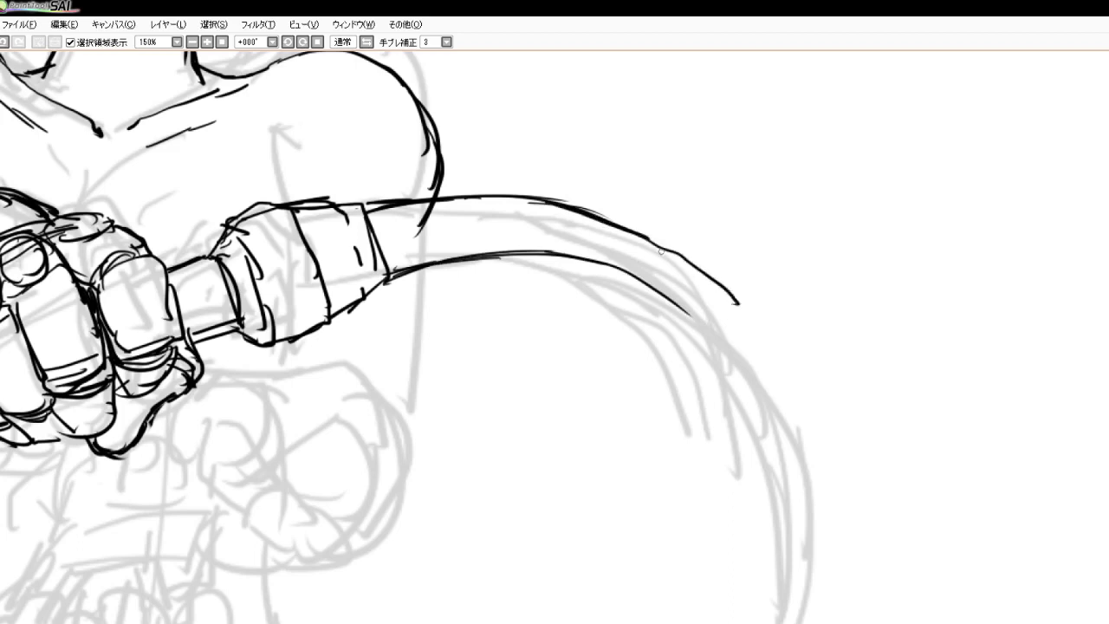
pyautogui.moveTo(660, 250)
pyautogui.mouseDown()
pyautogui.moveTo(718, 297)
pyautogui.moveTo(750, 350)
pyautogui.mouseUp()
pyautogui.moveTo(711, 289); pyautogui.dragTo(780, 410)
pyautogui.moveTo(663, 308)
pyautogui.mouseDown()
pyautogui.moveTo(742, 381)
pyautogui.moveTo(769, 475)
pyautogui.moveTo(767, 519)
pyautogui.mouseUp()
pyautogui.moveTo(752, 399); pyautogui.dragTo(774, 513)
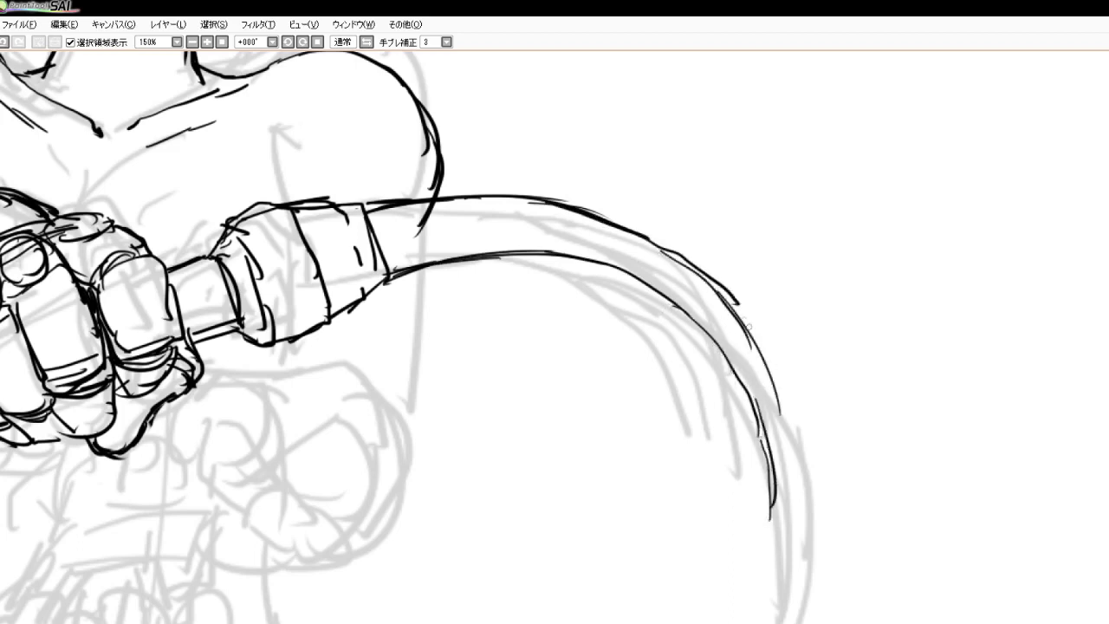
pyautogui.moveTo(722, 293); pyautogui.dragTo(787, 433)
pyautogui.moveTo(763, 349); pyautogui.dragTo(800, 516)
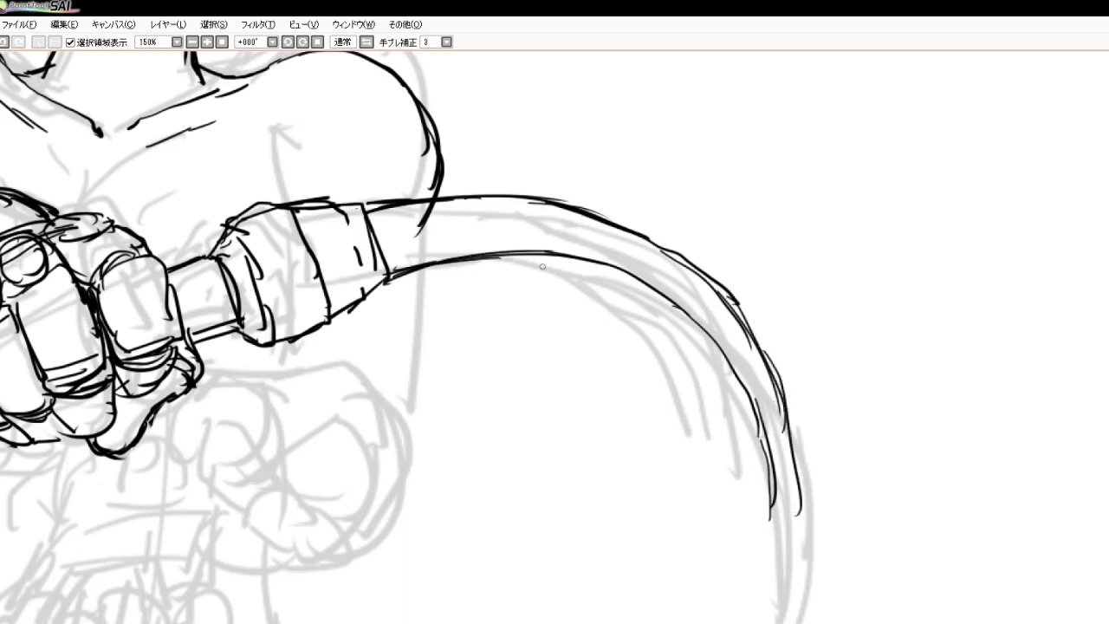
# Rework the inner edge of the whip's curve into one cleaner line running down to the lower bend
pyautogui.moveTo(523, 260)
pyautogui.mouseDown()
pyautogui.moveTo(603, 277)
pyautogui.moveTo(670, 315)
pyautogui.moveTo(736, 392)
pyautogui.moveTo(753, 442)
pyautogui.mouseUp()
pyautogui.moveTo(728, 364); pyautogui.dragTo(764, 496)
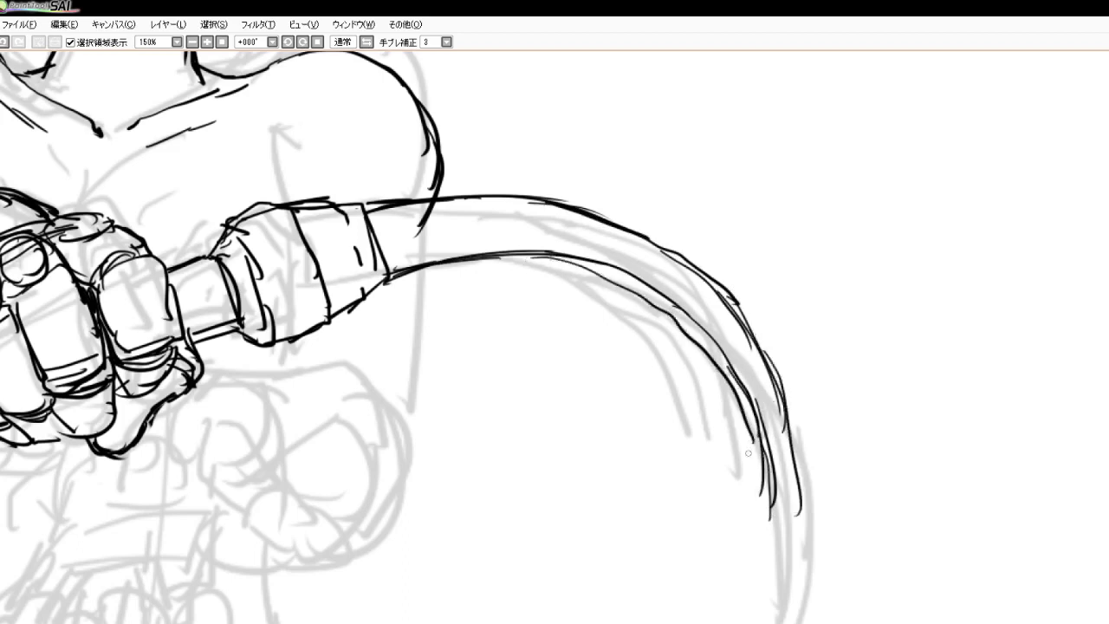
pyautogui.moveTo(749, 414)
pyautogui.mouseDown()
pyautogui.moveTo(771, 516)
pyautogui.moveTo(768, 577)
pyautogui.moveTo(762, 623)
pyautogui.mouseUp()
pyautogui.moveTo(769, 492); pyautogui.dragTo(740, 623)
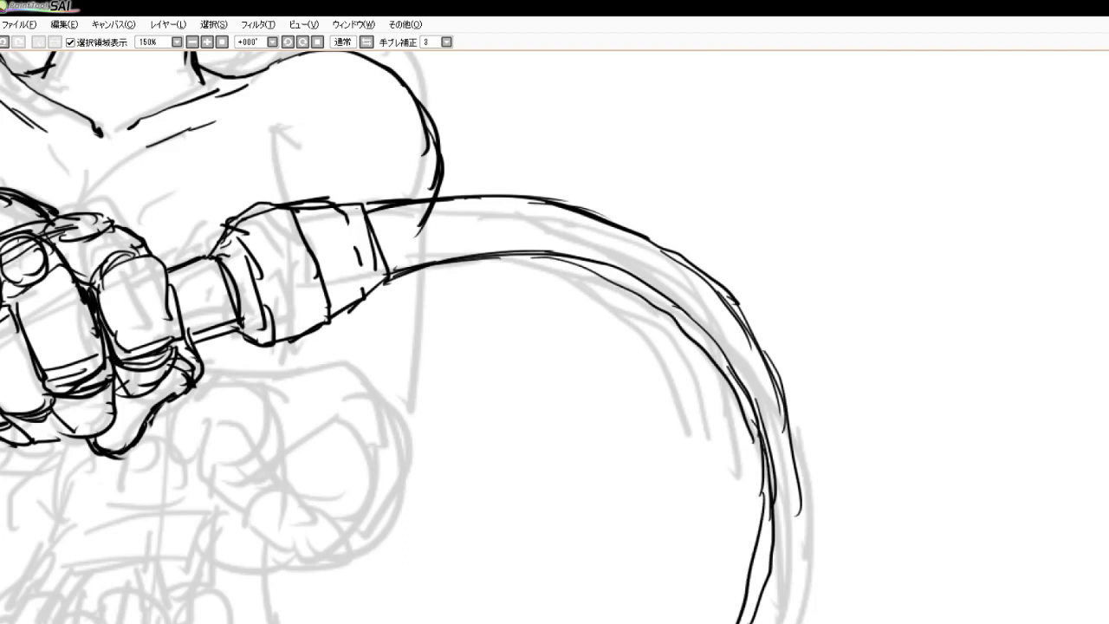
pyautogui.moveTo(555, 246)
pyautogui.mouseDown()
pyautogui.moveTo(685, 303)
pyautogui.moveTo(740, 378)
pyautogui.moveTo(754, 482)
pyautogui.moveTo(751, 609)
pyautogui.moveTo(768, 490)
pyautogui.mouseUp()
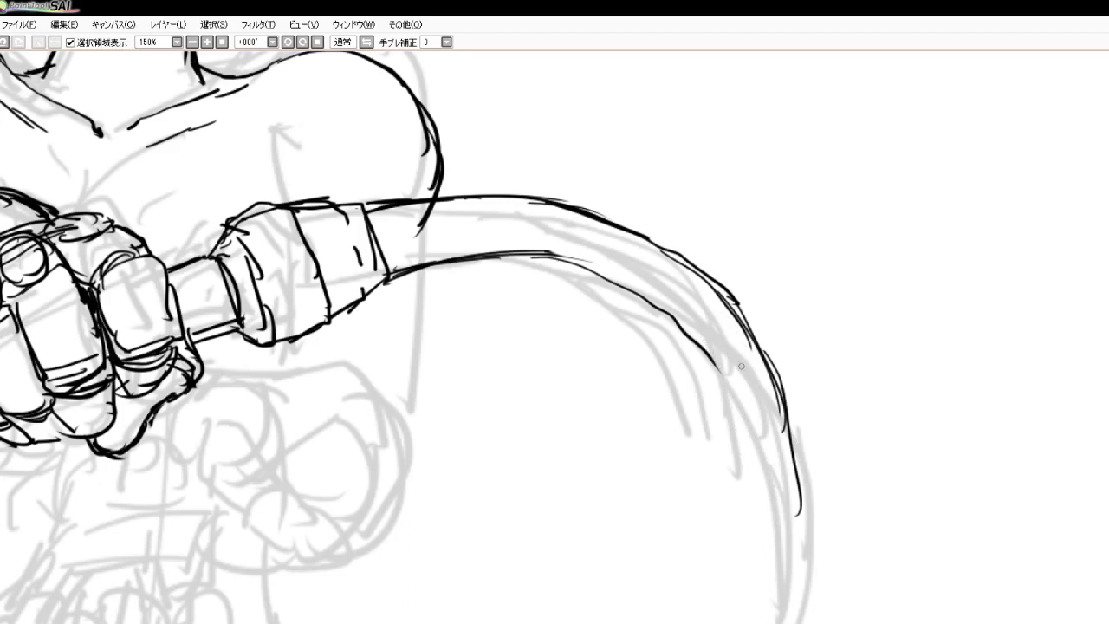
pyautogui.moveTo(716, 367)
pyautogui.mouseDown()
pyautogui.moveTo(770, 483)
pyautogui.moveTo(747, 623)
pyautogui.mouseUp()
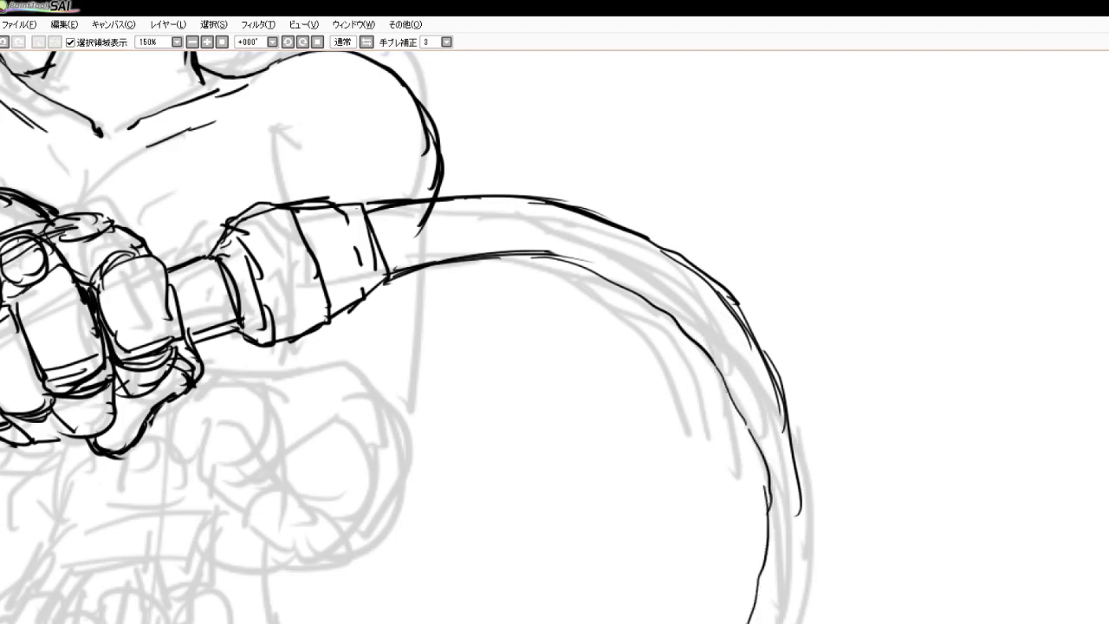
# Ink both edges of the whip's lower length, tapering downward from the bend into a narrow tail
pyautogui.moveTo(791, 537); pyautogui.dragTo(778, 610)
pyautogui.scroll(-3, 749, 299)
pyautogui.scroll(1, 711, 348)
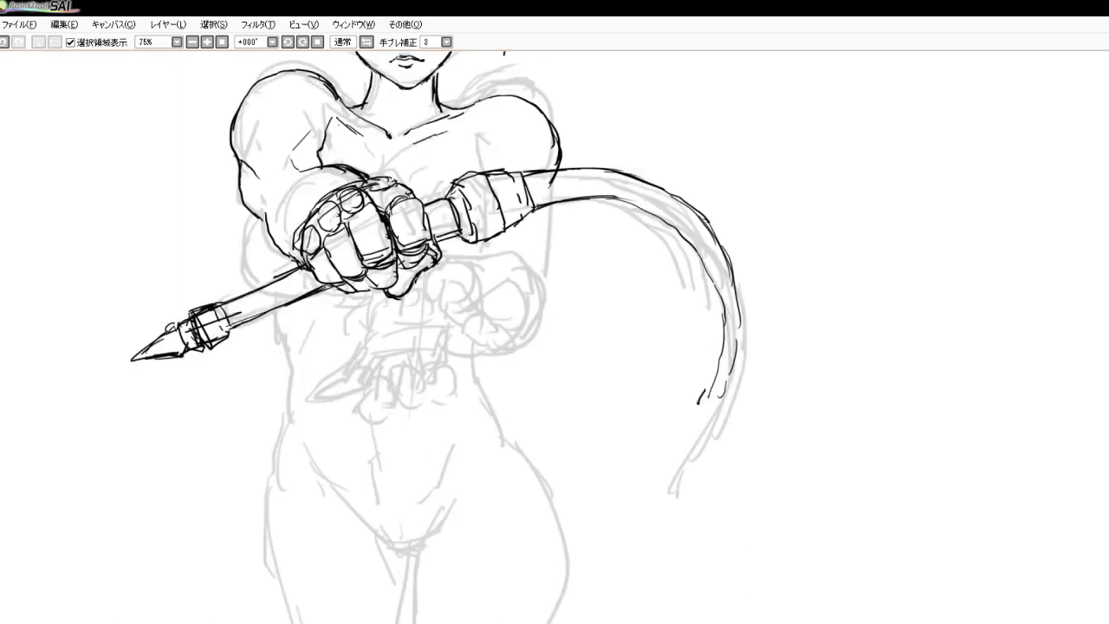
pyautogui.moveTo(712, 387); pyautogui.dragTo(666, 506)
pyautogui.moveTo(726, 389)
pyautogui.mouseDown()
pyautogui.moveTo(666, 488)
pyautogui.moveTo(658, 553)
pyautogui.mouseUp()
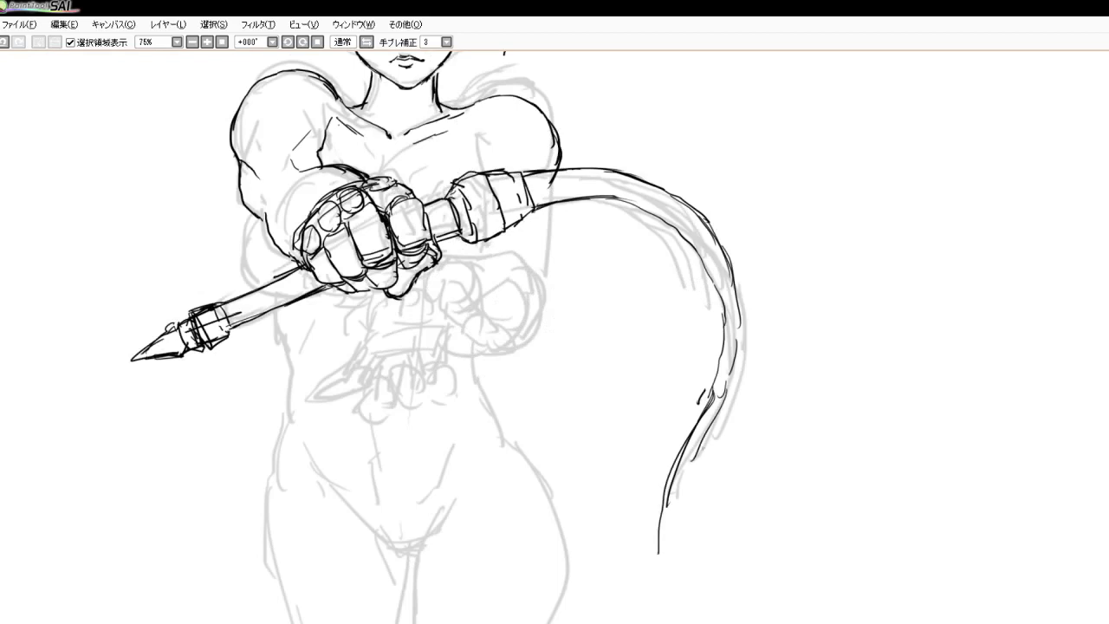
pyautogui.moveTo(703, 447); pyautogui.dragTo(684, 488)
pyautogui.moveTo(685, 491); pyautogui.dragTo(668, 594)
pyautogui.moveTo(665, 511); pyautogui.dragTo(655, 622)
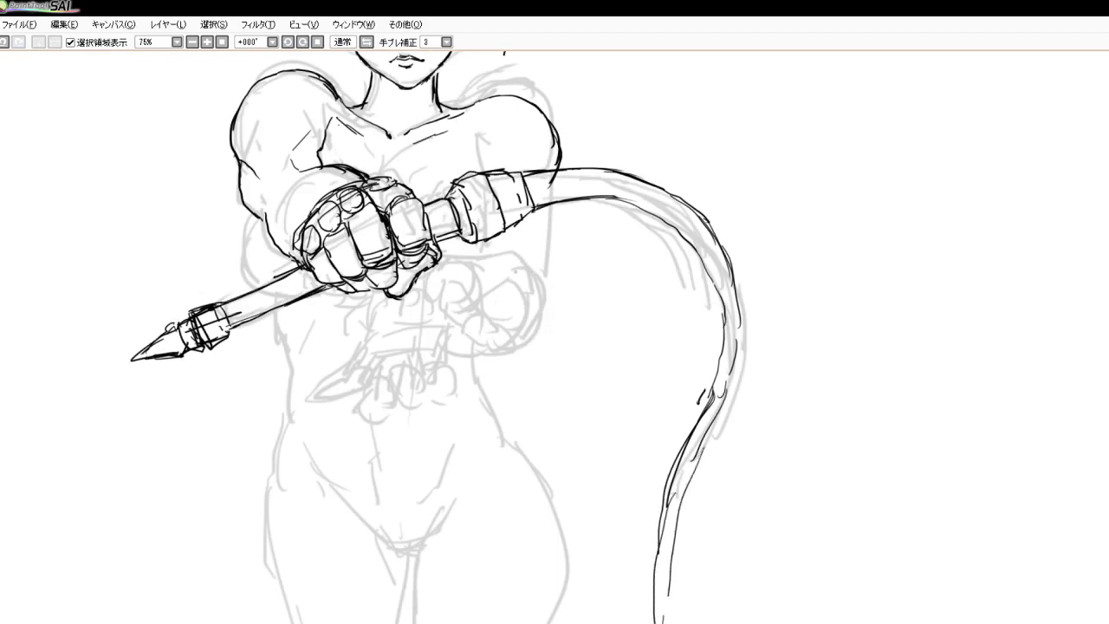
# Ink the whip-side arm from the armpit crease to the elbow and reinforce the shaft beside the fist
pyautogui.moveTo(454, 121); pyautogui.dragTo(464, 154)
pyautogui.moveTo(421, 211); pyautogui.dragTo(449, 200)
pyautogui.moveTo(411, 206)
pyautogui.mouseDown()
pyautogui.moveTo(431, 195)
pyautogui.moveTo(440, 237)
pyautogui.moveTo(408, 283)
pyautogui.mouseUp()
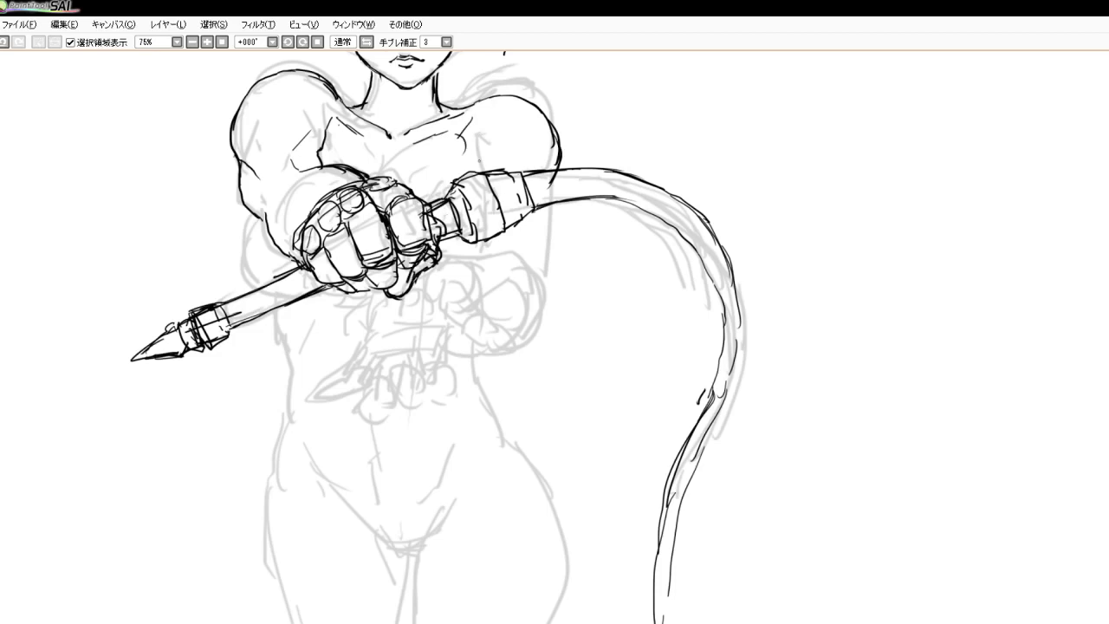
pyautogui.moveTo(473, 143); pyautogui.dragTo(475, 185)
pyautogui.moveTo(544, 208); pyautogui.dragTo(529, 265)
pyautogui.moveTo(540, 222); pyautogui.dragTo(518, 307)
# Draw the open hand's thumb below the fist, with its rounded base, joint bands and blunt tip
pyautogui.moveTo(438, 262)
pyautogui.mouseDown()
pyautogui.moveTo(485, 248)
pyautogui.moveTo(520, 277)
pyautogui.moveTo(530, 299)
pyautogui.moveTo(504, 329)
pyautogui.moveTo(458, 341)
pyautogui.moveTo(491, 334)
pyautogui.mouseUp()
pyautogui.moveTo(426, 284); pyautogui.dragTo(461, 267)
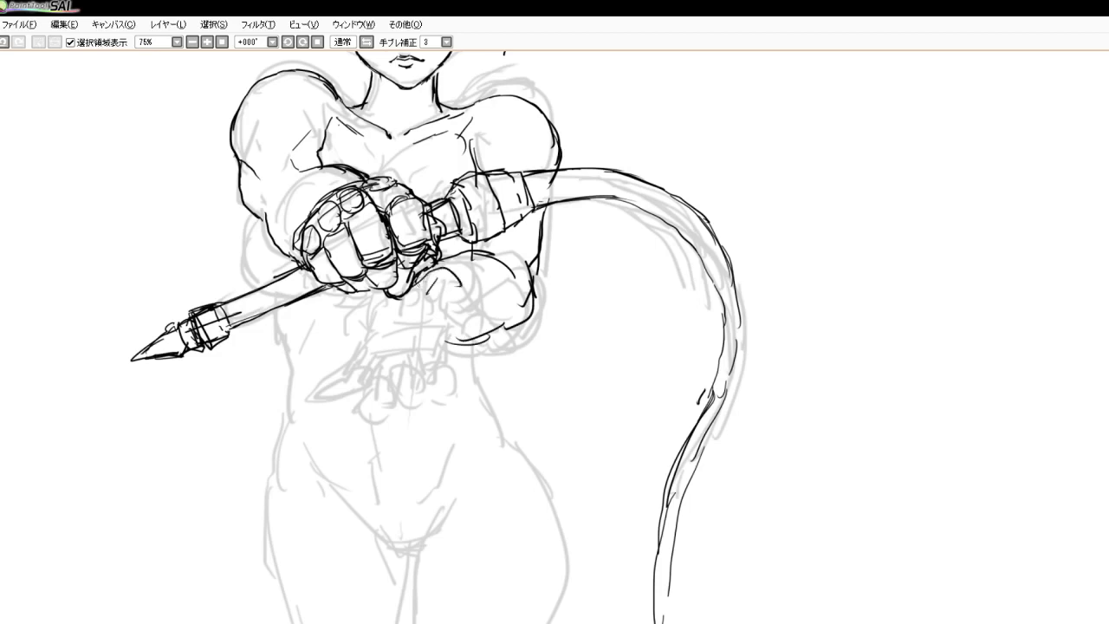
pyautogui.moveTo(412, 297)
pyautogui.mouseDown()
pyautogui.moveTo(456, 291)
pyautogui.moveTo(448, 306)
pyautogui.moveTo(486, 350)
pyautogui.mouseUp()
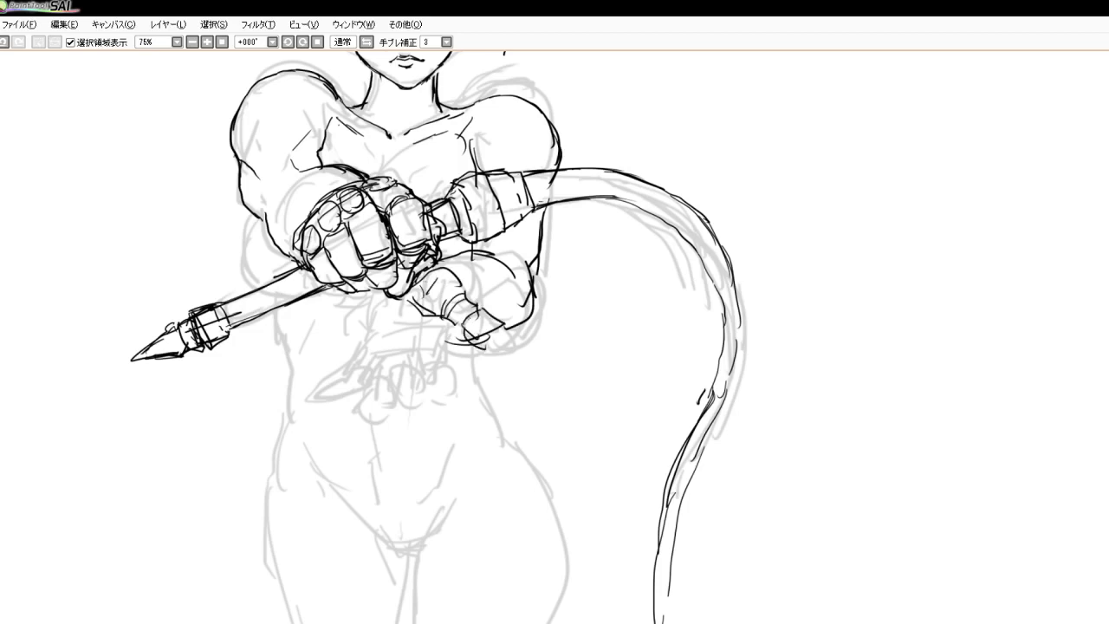
pyautogui.moveTo(477, 312)
pyautogui.mouseDown()
pyautogui.moveTo(500, 332)
pyautogui.moveTo(485, 353)
pyautogui.moveTo(449, 330)
pyautogui.mouseUp()
# Outline the open hand's palm with its wrist creases and broad padded edge at the finger roots
pyautogui.moveTo(399, 289); pyautogui.dragTo(365, 325)
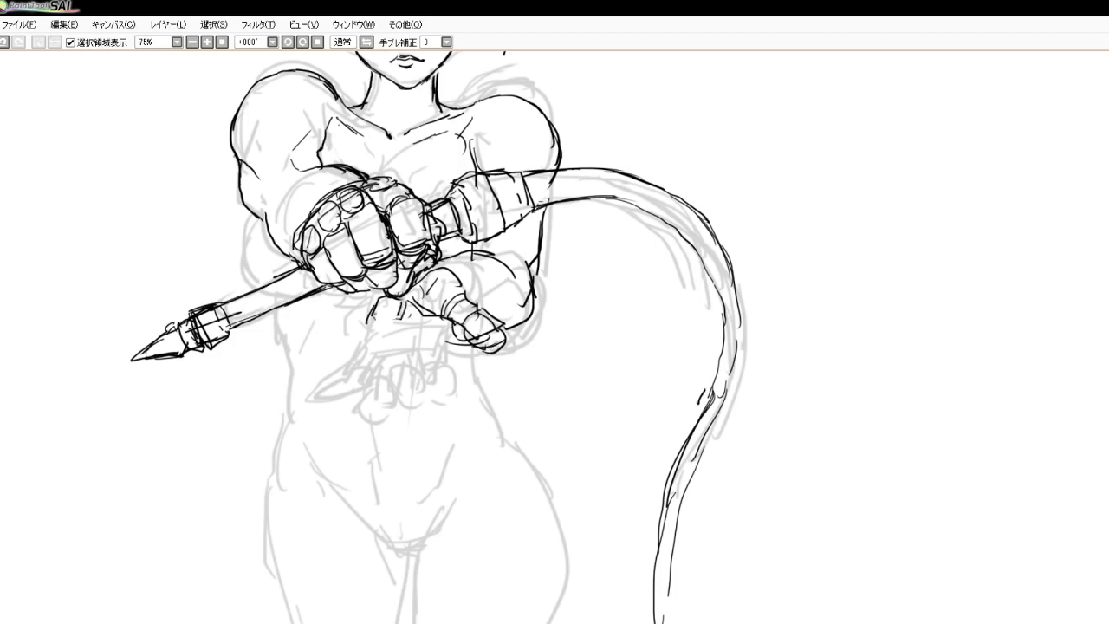
pyautogui.moveTo(368, 312)
pyautogui.mouseDown()
pyautogui.moveTo(385, 326)
pyautogui.moveTo(433, 314)
pyautogui.moveTo(403, 325)
pyautogui.moveTo(419, 312)
pyautogui.mouseUp()
pyautogui.moveTo(363, 341); pyautogui.dragTo(442, 342)
pyautogui.moveTo(423, 338)
pyautogui.mouseDown()
pyautogui.moveTo(440, 333)
pyautogui.moveTo(435, 359)
pyautogui.moveTo(358, 363)
pyautogui.moveTo(448, 347)
pyautogui.mouseUp()
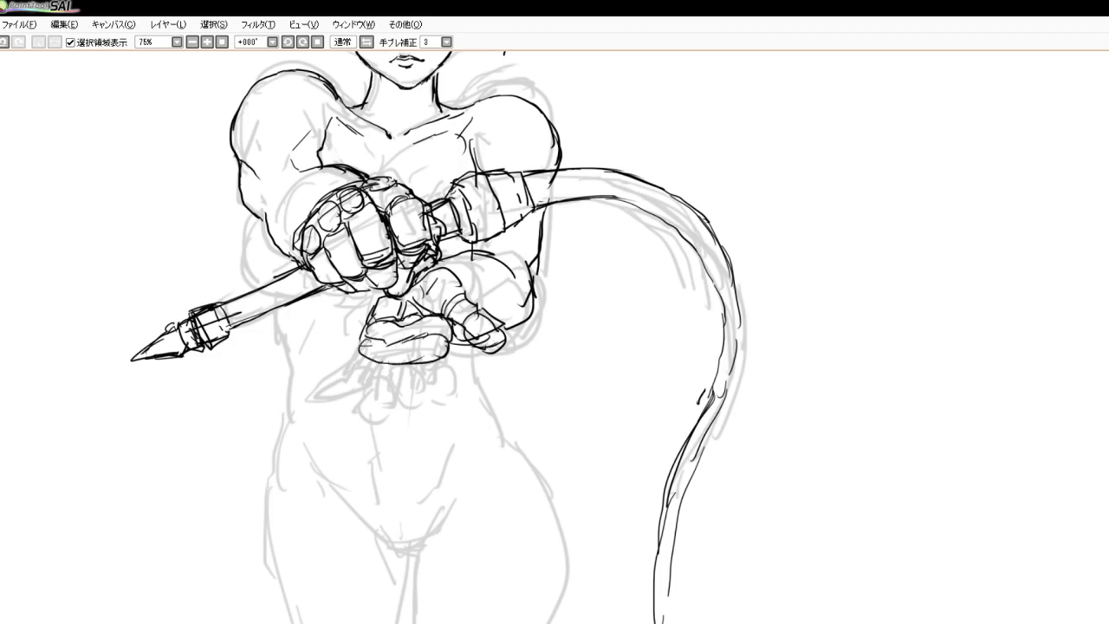
# Add the palm's outer side and the arcs where the fingers begin along its lower edge
pyautogui.scroll(-3, 561, 336)
pyautogui.scroll(6, 489, 334)
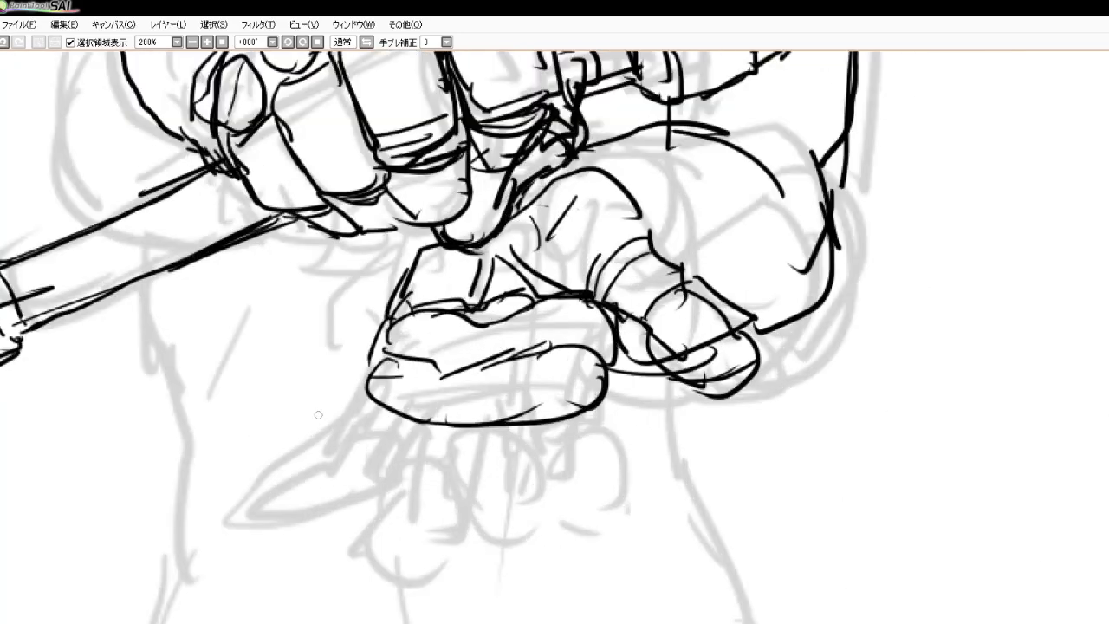
pyautogui.moveTo(390, 327)
pyautogui.mouseDown()
pyautogui.moveTo(351, 413)
pyautogui.moveTo(375, 428)
pyautogui.moveTo(434, 435)
pyautogui.mouseUp()
pyautogui.moveTo(499, 389)
pyautogui.mouseDown()
pyautogui.moveTo(469, 400)
pyautogui.moveTo(531, 423)
pyautogui.mouseUp()
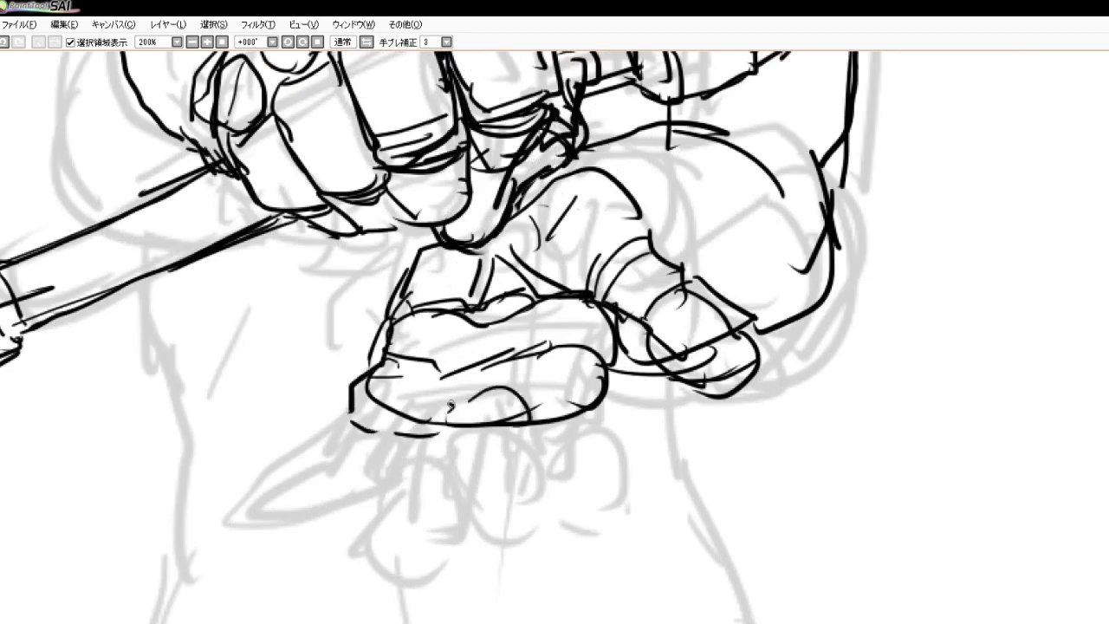
pyautogui.moveTo(451, 412)
pyautogui.mouseDown()
pyautogui.moveTo(332, 436)
pyautogui.moveTo(325, 468)
pyautogui.mouseUp()
# Draw the open hand's finger nearest the thumb, with straight sides, joint bands and a rounded fingertip
pyautogui.moveTo(530, 420)
pyautogui.mouseDown()
pyautogui.moveTo(576, 381)
pyautogui.moveTo(596, 421)
pyautogui.moveTo(531, 453)
pyautogui.moveTo(541, 440)
pyautogui.moveTo(530, 459)
pyautogui.moveTo(567, 451)
pyautogui.mouseUp()
pyautogui.moveTo(589, 409); pyautogui.dragTo(598, 449)
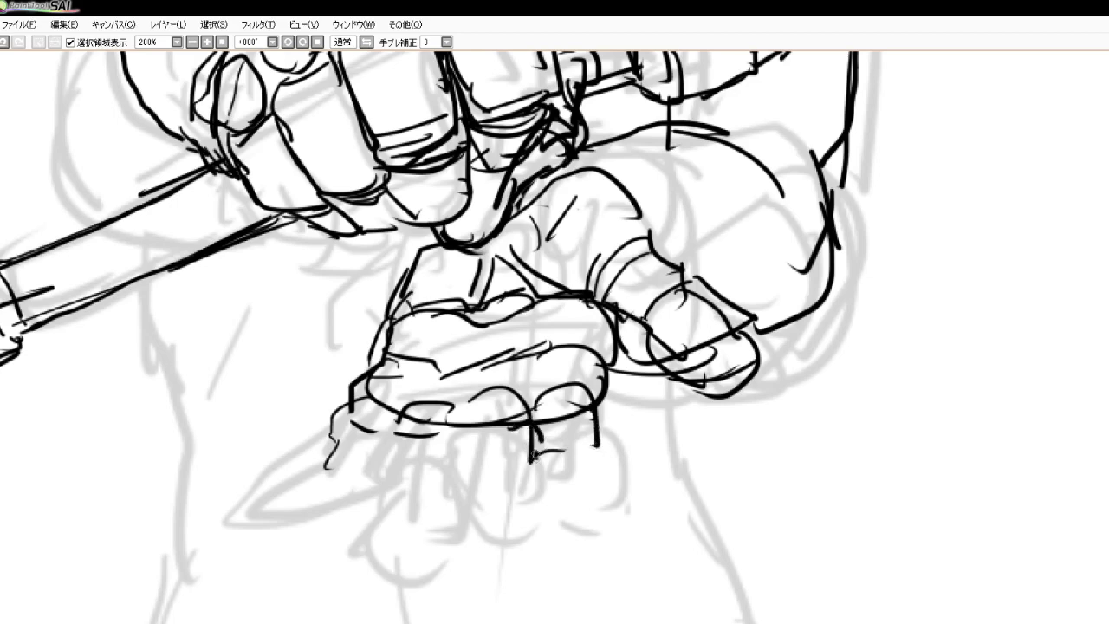
pyautogui.moveTo(532, 433); pyautogui.dragTo(598, 430)
pyautogui.moveTo(531, 459)
pyautogui.mouseDown()
pyautogui.moveTo(590, 457)
pyautogui.moveTo(582, 448)
pyautogui.moveTo(597, 475)
pyautogui.mouseUp()
pyautogui.moveTo(530, 459); pyautogui.dragTo(539, 489)
pyautogui.moveTo(593, 442); pyautogui.dragTo(605, 490)
pyautogui.moveTo(532, 494)
pyautogui.mouseDown()
pyautogui.moveTo(557, 484)
pyautogui.moveTo(532, 518)
pyautogui.moveTo(540, 524)
pyautogui.moveTo(600, 477)
pyautogui.mouseUp()
pyautogui.moveTo(599, 487); pyautogui.dragTo(608, 509)
pyautogui.moveTo(535, 509)
pyautogui.mouseDown()
pyautogui.moveTo(539, 535)
pyautogui.moveTo(564, 543)
pyautogui.mouseUp()
pyautogui.moveTo(603, 490)
pyautogui.mouseDown()
pyautogui.moveTo(568, 569)
pyautogui.moveTo(558, 566)
pyautogui.mouseUp()
pyautogui.moveTo(553, 502); pyautogui.dragTo(601, 488)
pyautogui.moveTo(612, 501)
pyautogui.mouseDown()
pyautogui.moveTo(605, 556)
pyautogui.moveTo(559, 567)
pyautogui.mouseUp()
# Begin the two middle fingers of the open hand with side lines and joint curves beneath the palm
pyautogui.moveTo(463, 417); pyautogui.dragTo(447, 451)
pyautogui.moveTo(528, 425); pyautogui.dragTo(502, 472)
pyautogui.moveTo(423, 413)
pyautogui.mouseDown()
pyautogui.moveTo(397, 438)
pyautogui.moveTo(449, 454)
pyautogui.mouseUp()
pyautogui.moveTo(451, 452); pyautogui.dragTo(431, 458)
# Outline the open hand's little finger and ring finger, spreading down and left from the palm
pyautogui.moveTo(339, 433); pyautogui.dragTo(365, 447)
pyautogui.moveTo(367, 428); pyautogui.dragTo(384, 452)
pyautogui.moveTo(351, 444)
pyautogui.mouseDown()
pyautogui.moveTo(251, 515)
pyautogui.moveTo(353, 512)
pyautogui.mouseUp()
pyautogui.moveTo(367, 463)
pyautogui.mouseDown()
pyautogui.moveTo(372, 471)
pyautogui.moveTo(343, 483)
pyautogui.mouseUp()
pyautogui.moveTo(352, 476)
pyautogui.mouseDown()
pyautogui.moveTo(313, 518)
pyautogui.moveTo(349, 542)
pyautogui.mouseUp()
pyautogui.moveTo(387, 449); pyautogui.dragTo(436, 472)
pyautogui.moveTo(353, 534); pyautogui.dragTo(414, 518)
# Complete the open hand's middle finger with its outer edge, joint curve and rounded fingertip
pyautogui.moveTo(444, 456)
pyautogui.mouseDown()
pyautogui.moveTo(400, 551)
pyautogui.moveTo(493, 494)
pyautogui.moveTo(506, 501)
pyautogui.moveTo(464, 542)
pyautogui.mouseUp()
pyautogui.moveTo(442, 468)
pyautogui.mouseDown()
pyautogui.moveTo(400, 529)
pyautogui.moveTo(462, 504)
pyautogui.mouseUp()
pyautogui.moveTo(472, 505)
pyautogui.mouseDown()
pyautogui.moveTo(466, 553)
pyautogui.moveTo(445, 575)
pyautogui.mouseUp()
pyautogui.moveTo(410, 513); pyautogui.dragTo(388, 572)
pyautogui.moveTo(465, 548); pyautogui.dragTo(438, 593)
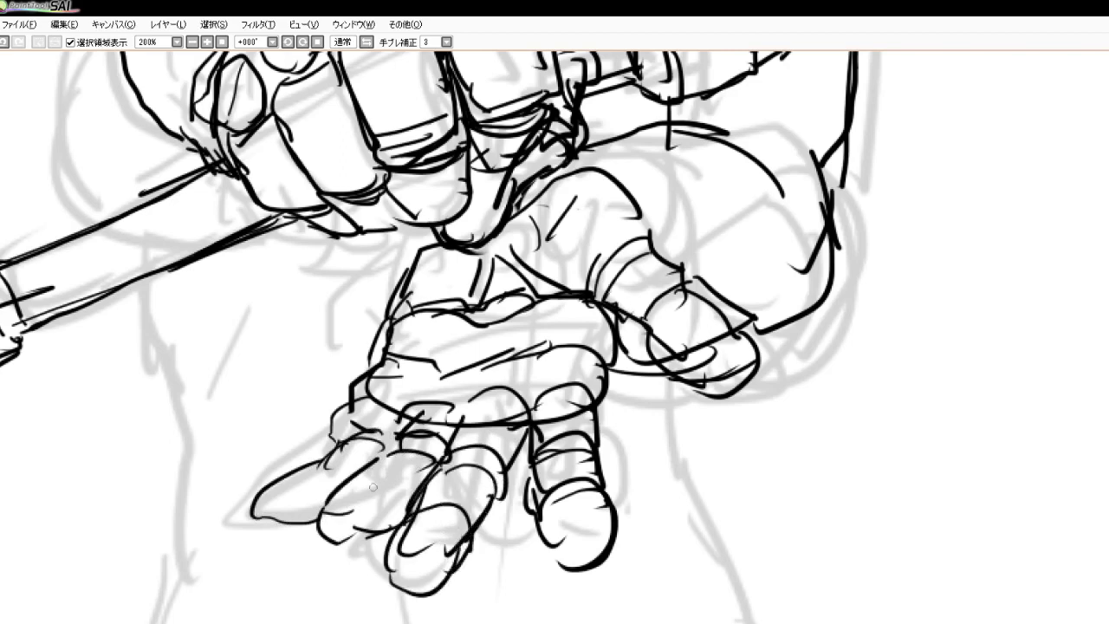
# Add fingertip caps with pointed ends to the ring and little fingers and define the little finger's base joint
pyautogui.moveTo(351, 495)
pyautogui.mouseDown()
pyautogui.moveTo(404, 525)
pyautogui.moveTo(402, 505)
pyautogui.mouseUp()
pyautogui.moveTo(405, 511); pyautogui.dragTo(382, 531)
pyautogui.moveTo(362, 466)
pyautogui.mouseDown()
pyautogui.moveTo(404, 520)
pyautogui.moveTo(321, 511)
pyautogui.moveTo(310, 563)
pyautogui.moveTo(383, 526)
pyautogui.mouseUp()
pyautogui.moveTo(333, 564); pyautogui.dragTo(359, 545)
pyautogui.moveTo(300, 472); pyautogui.dragTo(333, 495)
pyautogui.moveTo(313, 475); pyautogui.dragTo(260, 520)
pyautogui.moveTo(261, 520); pyautogui.dragTo(288, 548)
pyautogui.moveTo(362, 438); pyautogui.dragTo(329, 466)
pyautogui.moveTo(364, 387)
pyautogui.mouseDown()
pyautogui.moveTo(368, 442)
pyautogui.moveTo(347, 428)
pyautogui.mouseUp()
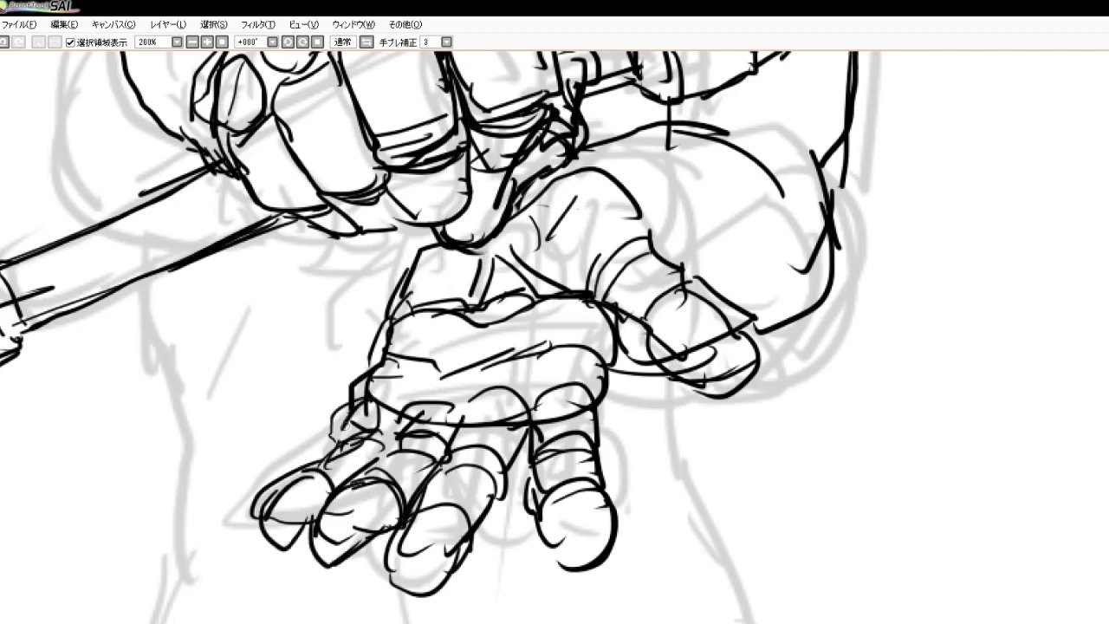
# Draw curved contour bands around the foreshortened forearm behind the open hand and its outer edge
pyautogui.moveTo(523, 189); pyautogui.dragTo(651, 132)
pyautogui.moveTo(563, 157)
pyautogui.mouseDown()
pyautogui.moveTo(683, 169)
pyautogui.moveTo(692, 260)
pyautogui.mouseUp()
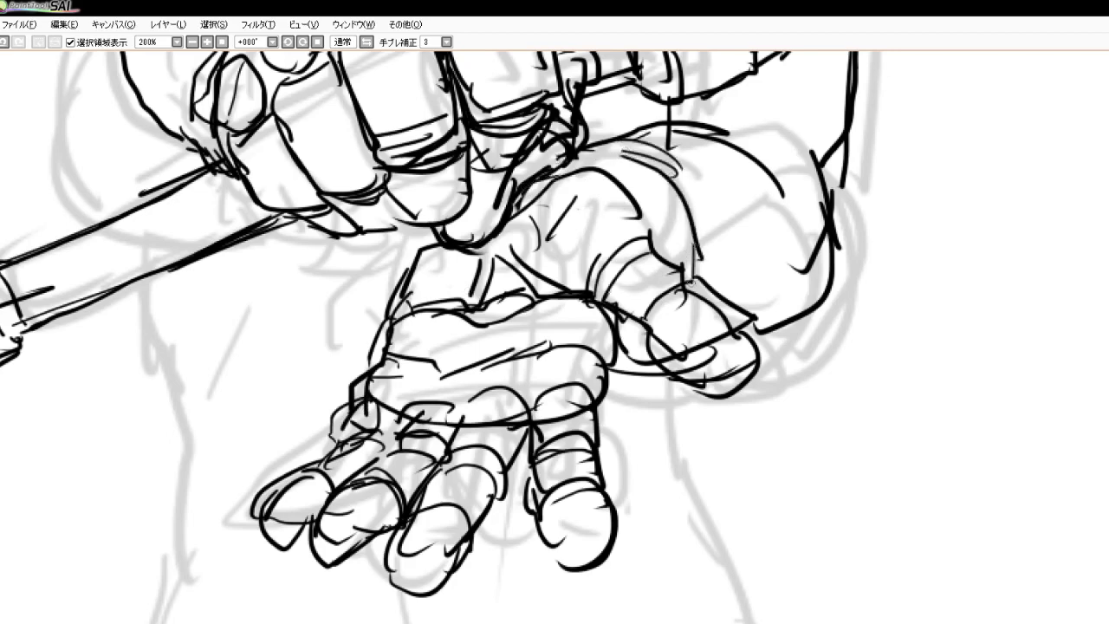
pyautogui.moveTo(646, 347); pyautogui.dragTo(596, 383)
pyautogui.moveTo(743, 183); pyautogui.dragTo(750, 305)
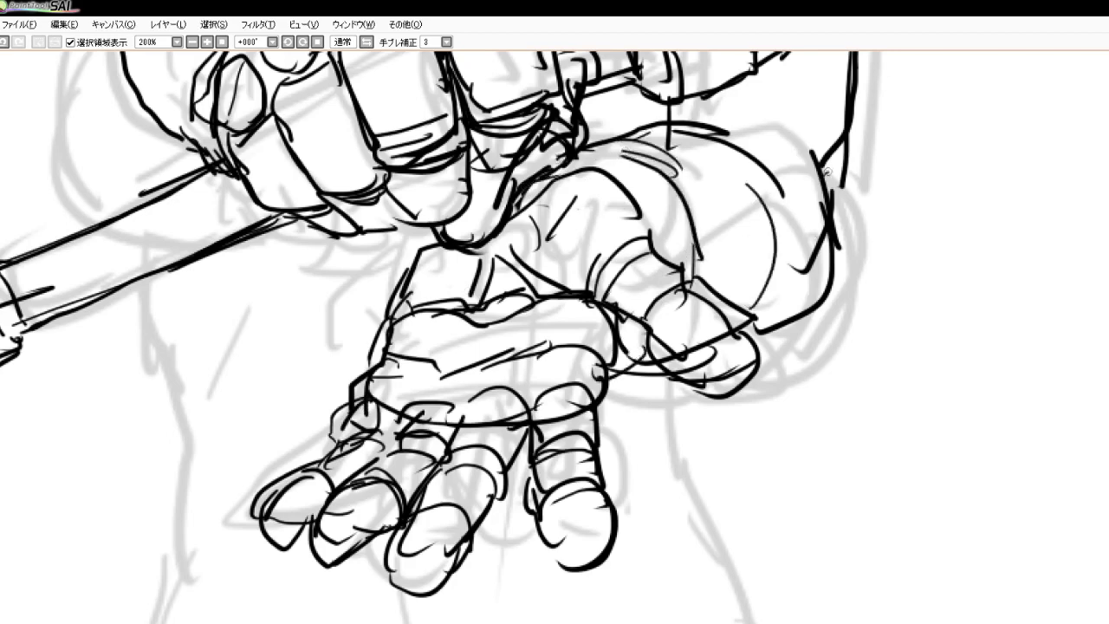
pyautogui.moveTo(859, 168); pyautogui.dragTo(846, 330)
pyautogui.moveTo(780, 221)
pyautogui.mouseDown()
pyautogui.moveTo(797, 256)
pyautogui.moveTo(763, 355)
pyautogui.mouseUp()
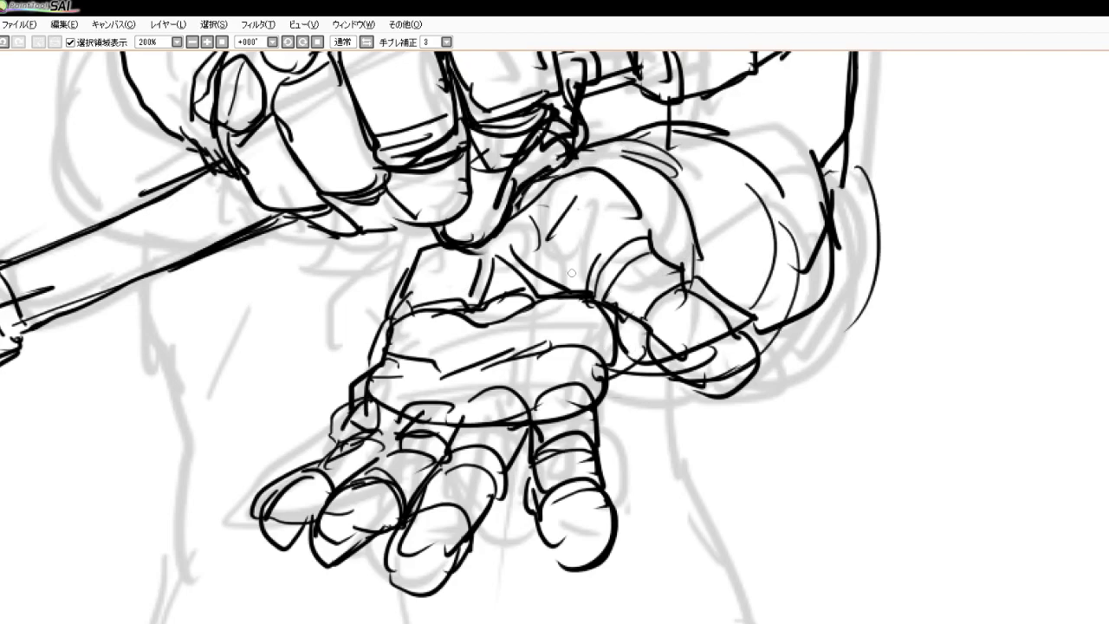
# Draw the elbow contour behind the whip-holding fist, with a muscle line on the upper arm
pyautogui.scroll(-4, 567, 274)
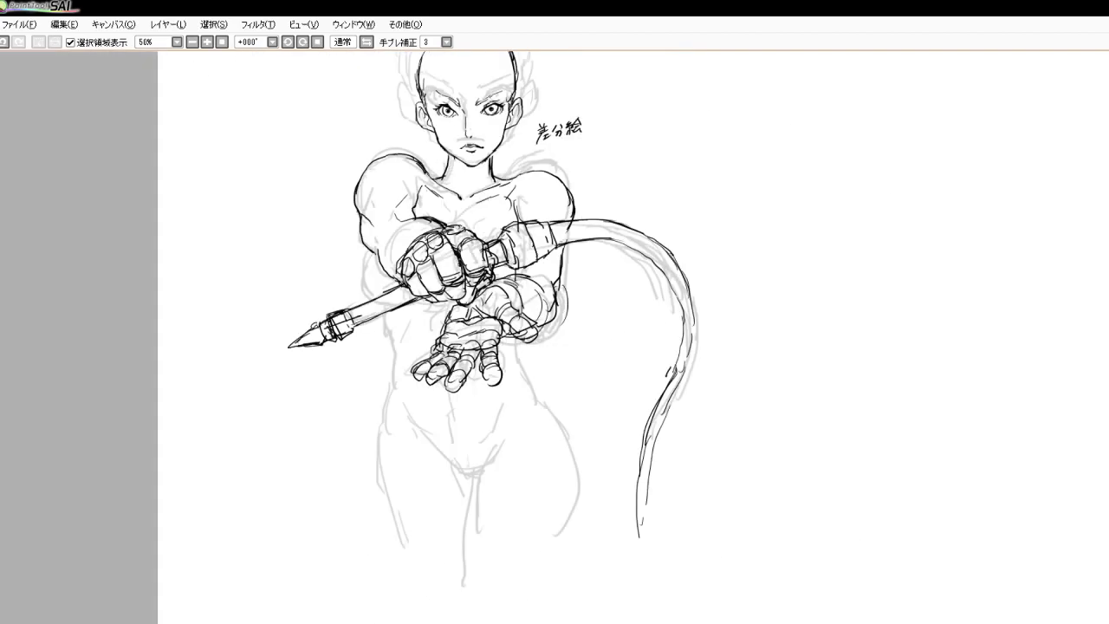
pyautogui.scroll(-2, 478, 194)
pyautogui.scroll(4, 464, 178)
pyautogui.scroll(-2, 452, 244)
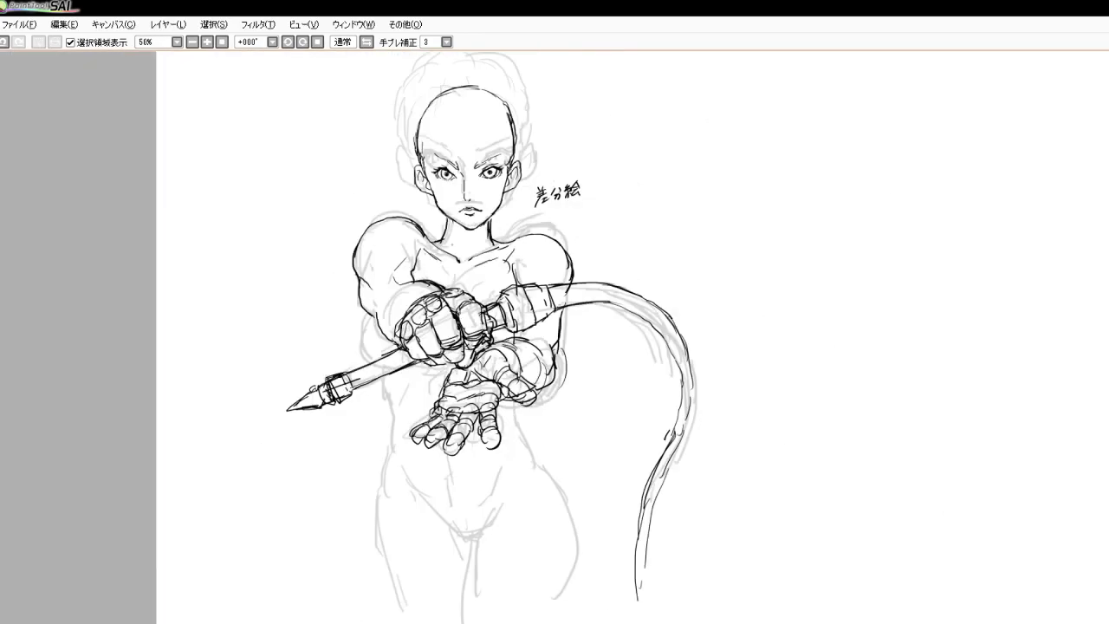
pyautogui.scroll(2, 450, 250)
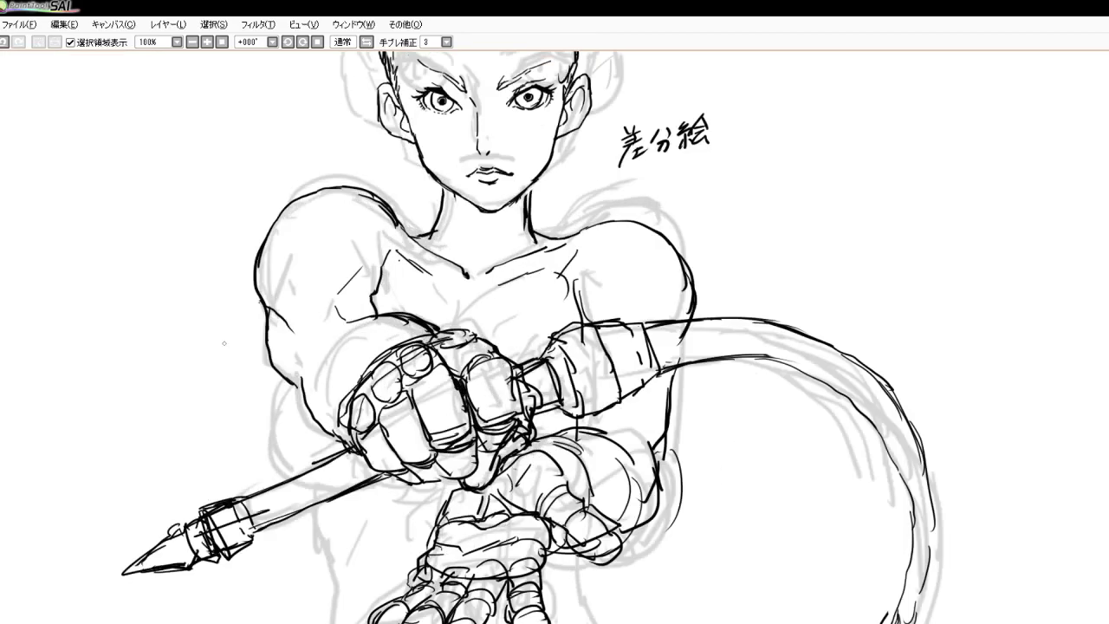
pyautogui.moveTo(433, 305); pyautogui.dragTo(454, 322)
pyautogui.moveTo(373, 266); pyautogui.dragTo(286, 421)
pyautogui.moveTo(296, 379)
pyautogui.mouseDown()
pyautogui.moveTo(277, 461)
pyautogui.moveTo(343, 491)
pyautogui.moveTo(401, 479)
pyautogui.moveTo(393, 485)
pyautogui.mouseUp()
pyautogui.moveTo(347, 496); pyautogui.dragTo(392, 488)
pyautogui.moveTo(319, 475); pyautogui.dragTo(395, 480)
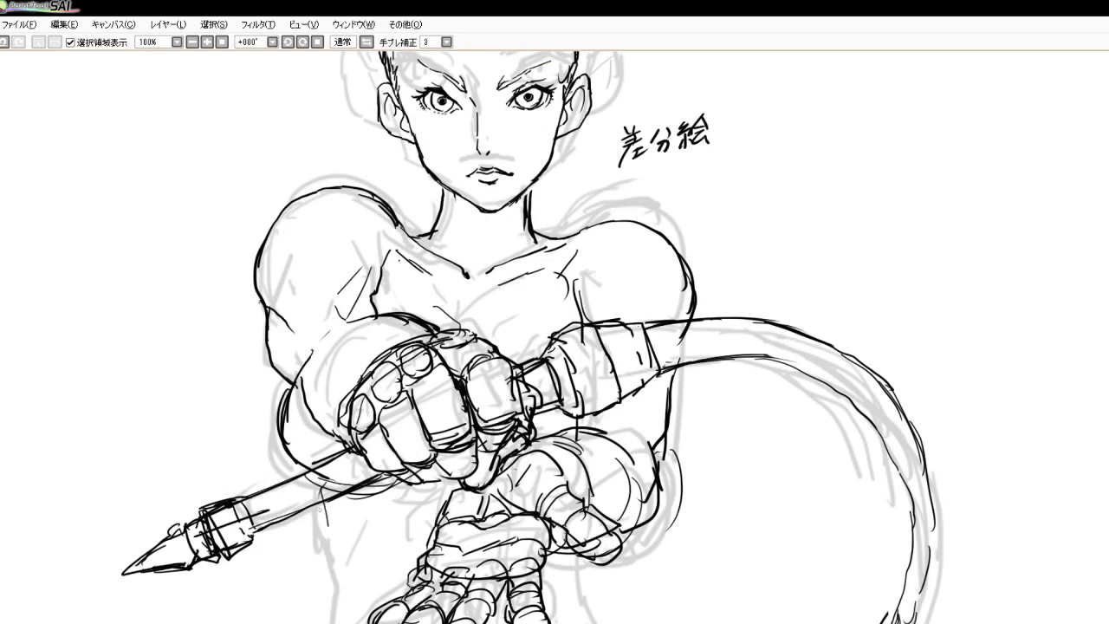
# Ink both sides of the torso down to the waist, plus a diagonal rib line below the fist
pyautogui.moveTo(324, 482)
pyautogui.mouseDown()
pyautogui.moveTo(320, 535)
pyautogui.moveTo(350, 575)
pyautogui.mouseUp()
pyautogui.moveTo(395, 497); pyautogui.dragTo(347, 567)
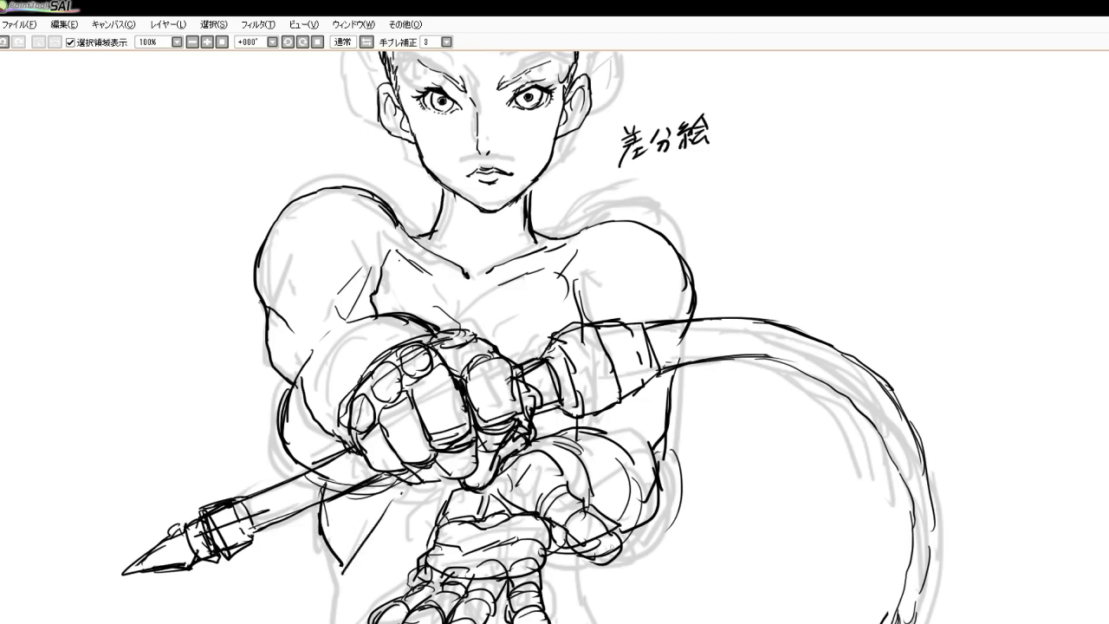
pyautogui.moveTo(579, 546)
pyautogui.mouseDown()
pyautogui.moveTo(572, 598)
pyautogui.moveTo(591, 621)
pyautogui.mouseUp()
pyautogui.moveTo(336, 565); pyautogui.dragTo(336, 623)
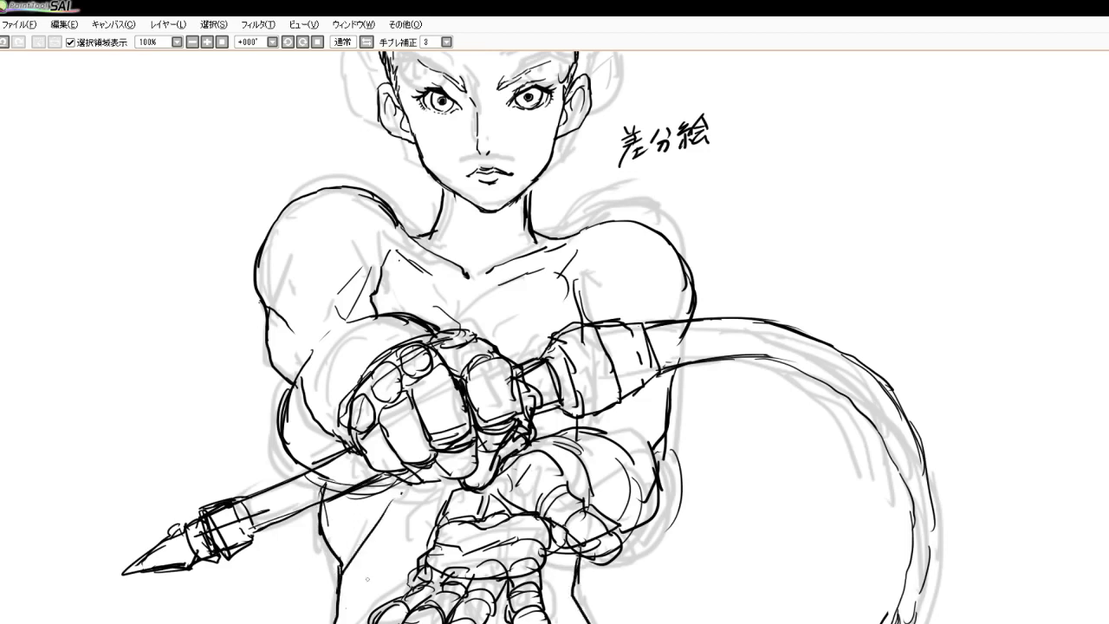
# Draw the abdomen's centre line and the V-shaped lower edge of the pelvis
pyautogui.scroll(-3, 350, 442)
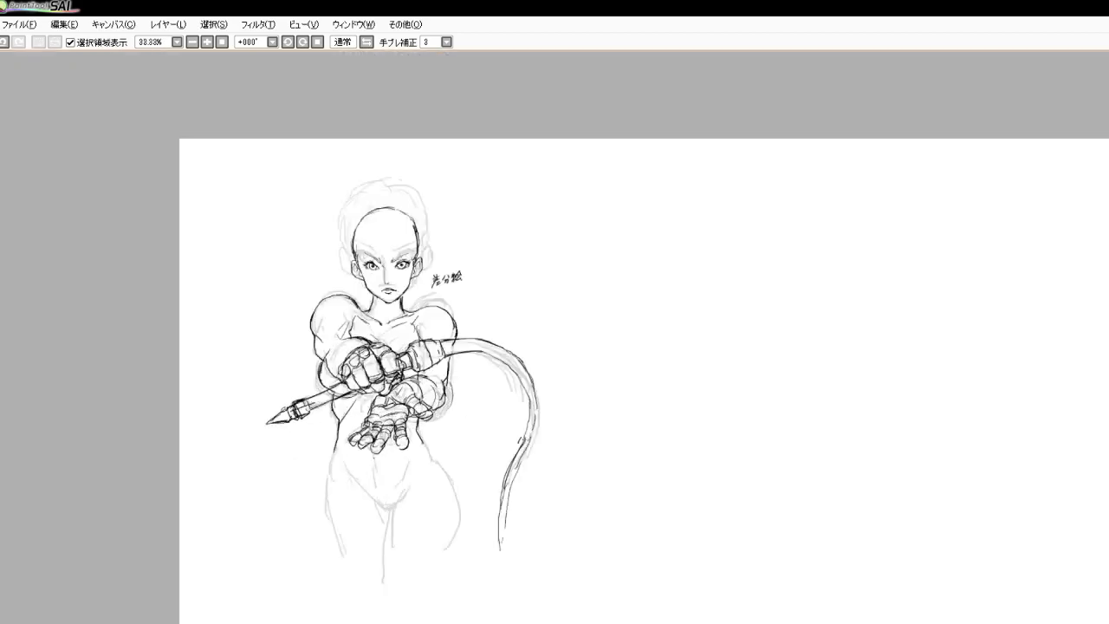
pyautogui.scroll(1, 379, 458)
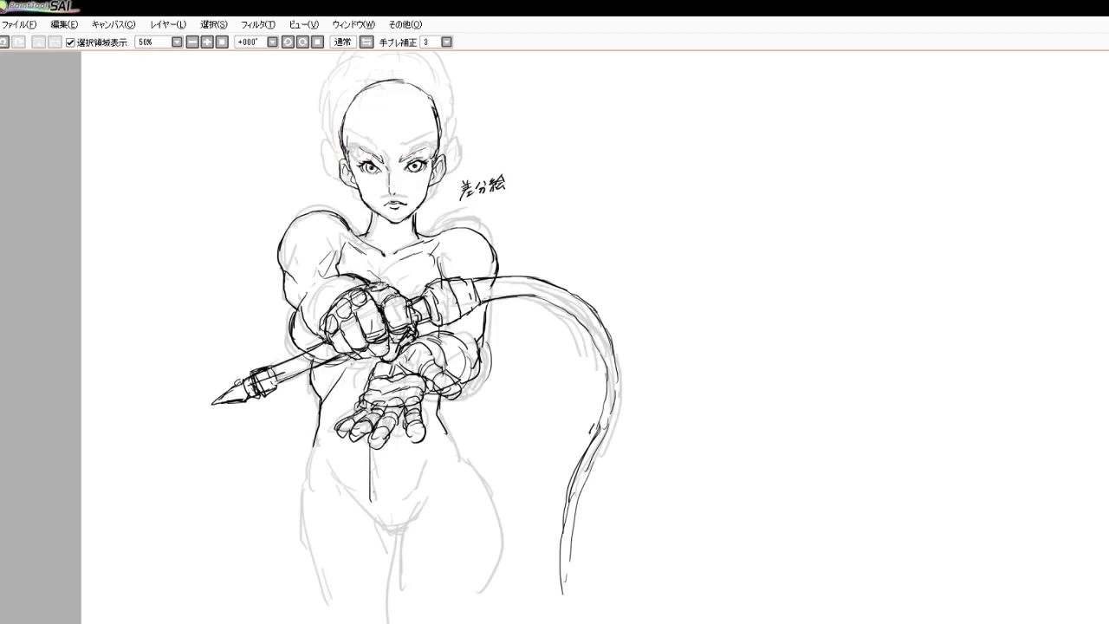
pyautogui.moveTo(375, 490); pyautogui.dragTo(385, 522)
pyautogui.moveTo(334, 486); pyautogui.dragTo(365, 514)
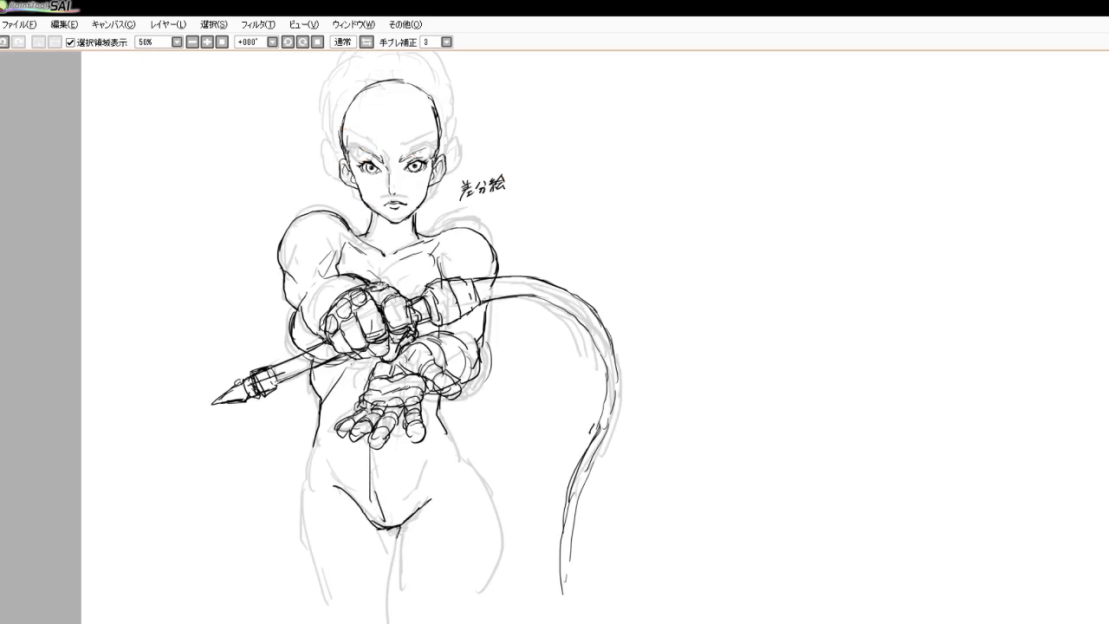
# Ink the hip and outer thigh on the handle-spike side, with a thigh contour and the crotch mark
pyautogui.moveTo(399, 524); pyautogui.dragTo(388, 570)
pyautogui.moveTo(317, 432); pyautogui.dragTo(338, 485)
pyautogui.moveTo(310, 445)
pyautogui.mouseDown()
pyautogui.moveTo(303, 569)
pyautogui.moveTo(327, 605)
pyautogui.mouseUp()
pyautogui.moveTo(317, 510); pyautogui.dragTo(334, 542)
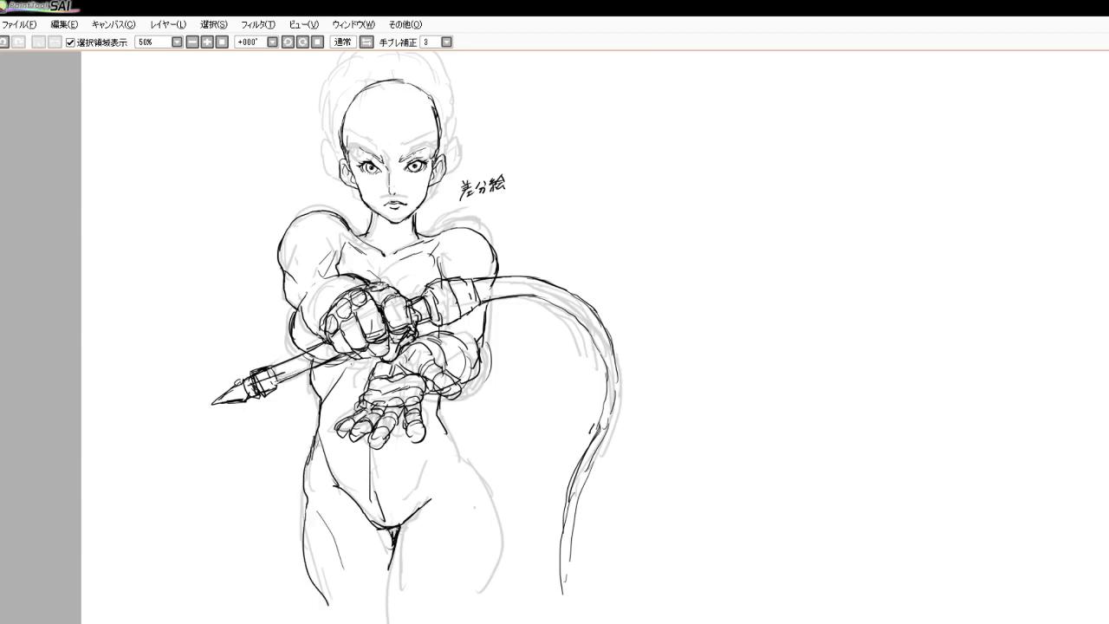
# Draw the inner edges between the thighs and light muscle lines down the whip-side thigh
pyautogui.moveTo(457, 501); pyautogui.dragTo(428, 616)
pyautogui.moveTo(391, 554); pyautogui.dragTo(383, 622)
pyautogui.moveTo(434, 520); pyautogui.dragTo(430, 576)
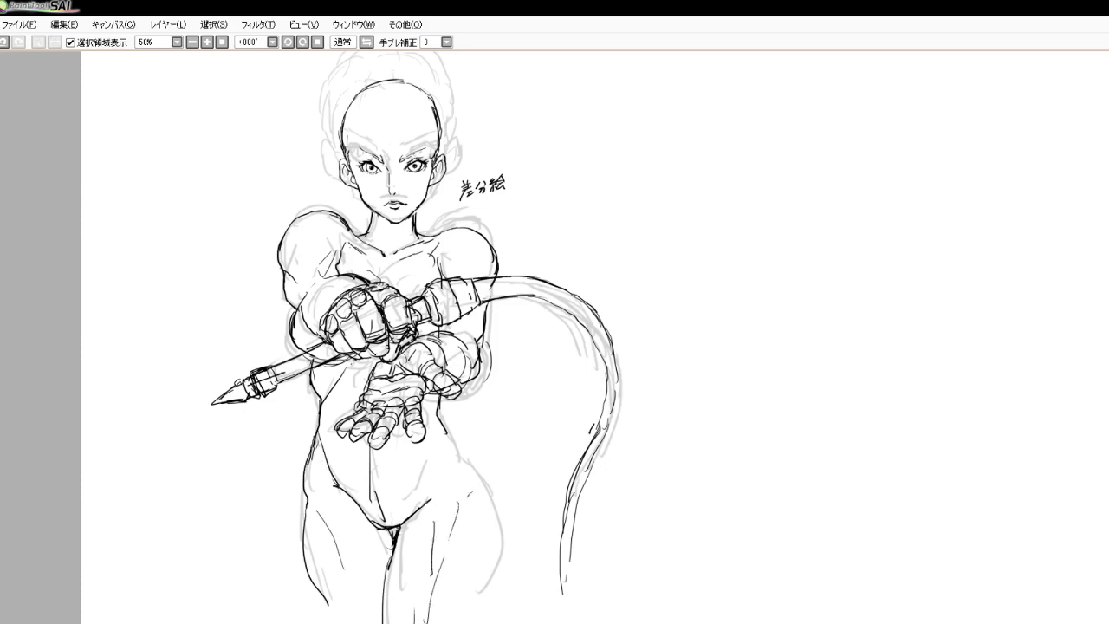
pyautogui.moveTo(467, 496); pyautogui.dragTo(453, 528)
# Ink the whip-side waist, hip and outer thigh with layered contour strokes and a hip crease
pyautogui.moveTo(455, 444); pyautogui.dragTo(484, 481)
pyautogui.moveTo(443, 426)
pyautogui.mouseDown()
pyautogui.moveTo(471, 460)
pyautogui.moveTo(460, 453)
pyautogui.mouseUp()
pyautogui.moveTo(438, 409)
pyautogui.mouseDown()
pyautogui.moveTo(463, 445)
pyautogui.moveTo(423, 494)
pyautogui.mouseUp()
pyautogui.moveTo(444, 426); pyautogui.dragTo(471, 466)
pyautogui.moveTo(469, 467); pyautogui.dragTo(487, 490)
pyautogui.moveTo(468, 449)
pyautogui.mouseDown()
pyautogui.moveTo(494, 487)
pyautogui.moveTo(483, 475)
pyautogui.mouseUp()
pyautogui.moveTo(466, 444)
pyautogui.mouseDown()
pyautogui.moveTo(494, 490)
pyautogui.moveTo(492, 550)
pyautogui.mouseUp()
pyautogui.moveTo(489, 490); pyautogui.dragTo(502, 569)
pyautogui.moveTo(494, 519); pyautogui.dragTo(468, 619)
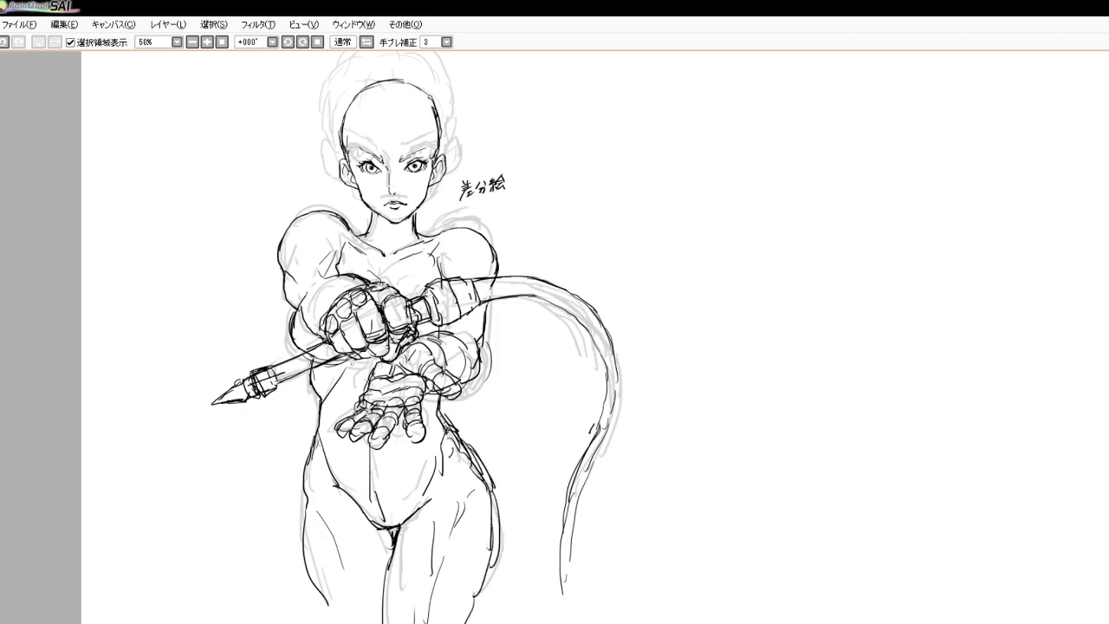
# Draw the neck's muscle lines running down to the collarbones, a short throat mark, and heavier strokes along both neck sides
pyautogui.scroll(-2, 399, 322)
pyautogui.scroll(7, 397, 246)
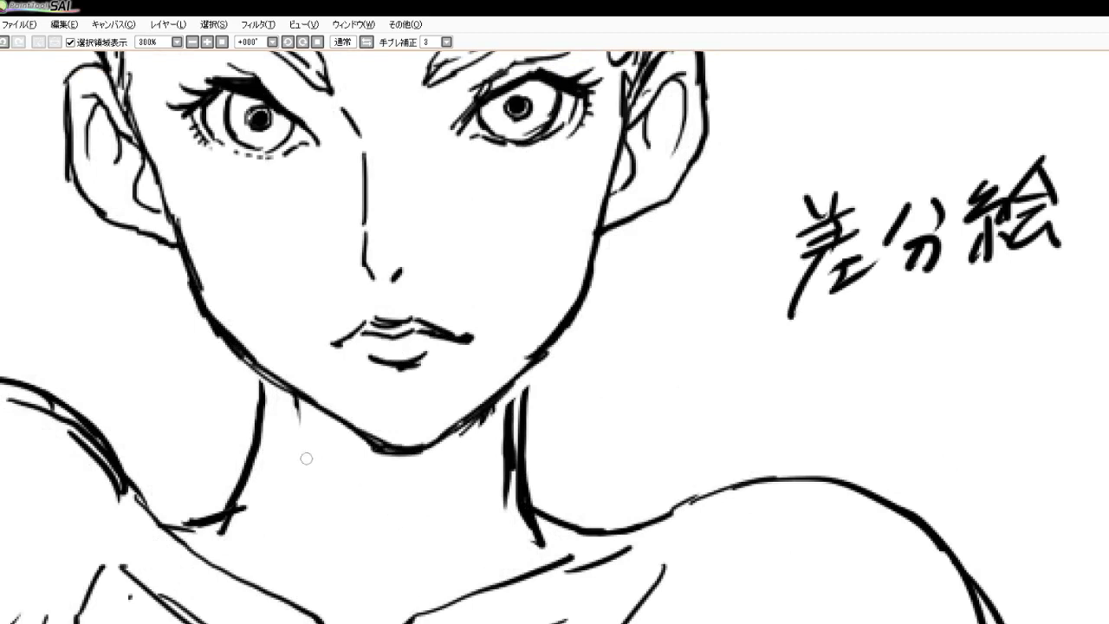
pyautogui.moveTo(284, 442); pyautogui.dragTo(289, 453)
pyautogui.moveTo(290, 518); pyautogui.dragTo(308, 620)
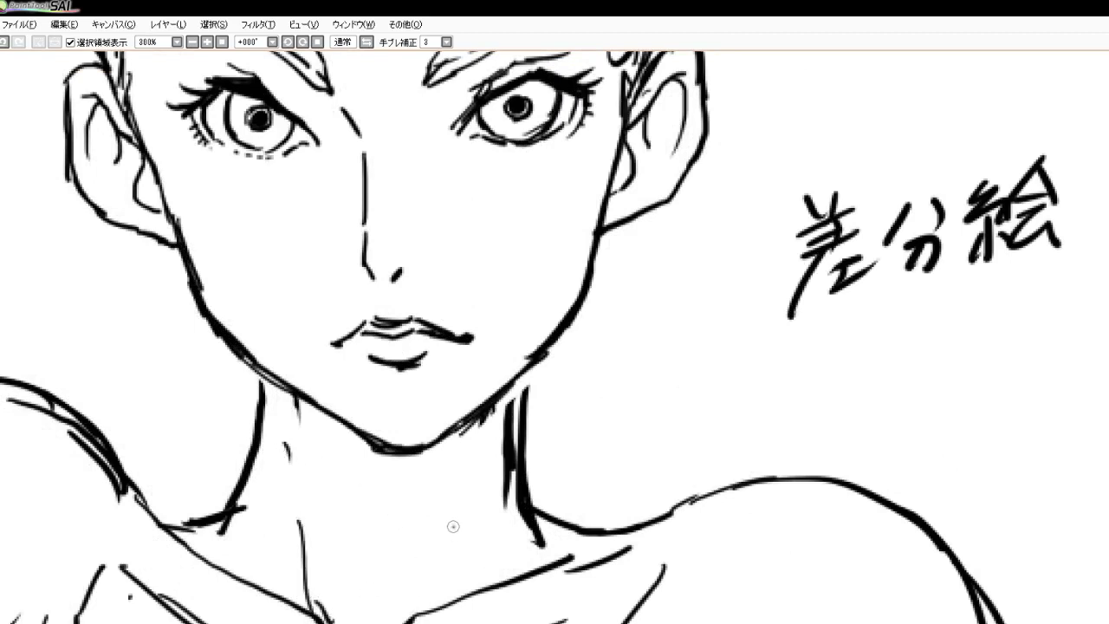
pyautogui.moveTo(453, 526); pyautogui.dragTo(435, 575)
pyautogui.moveTo(480, 454); pyautogui.dragTo(422, 617)
pyautogui.moveTo(534, 388); pyautogui.dragTo(536, 431)
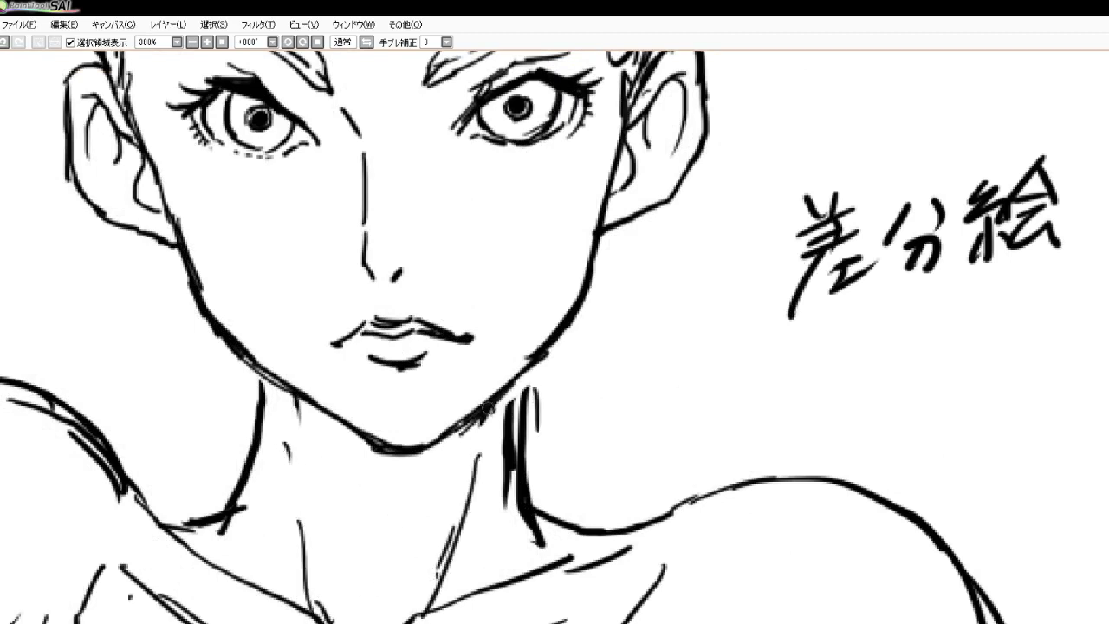
pyautogui.moveTo(248, 364); pyautogui.dragTo(227, 501)
pyautogui.moveTo(248, 414); pyautogui.dragTo(304, 440)
pyautogui.moveTo(530, 373); pyautogui.dragTo(530, 467)
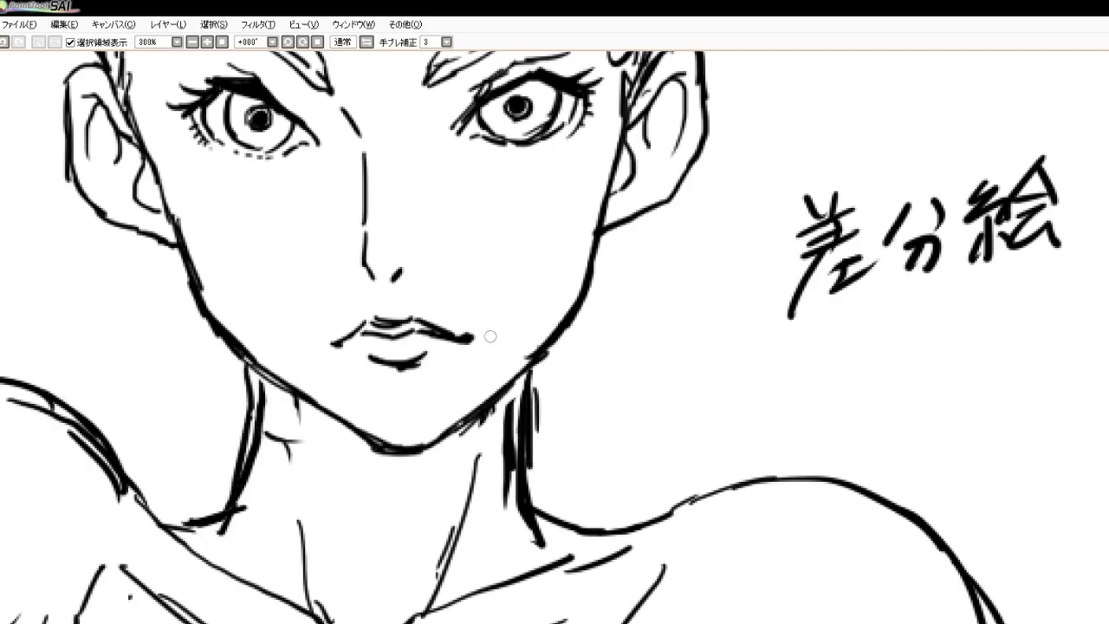
# Erase the irises and pupils from both eyes, keeping the lids and lashes
pyautogui.scroll(-4, 479, 132)
pyautogui.scroll(-2, 494, 161)
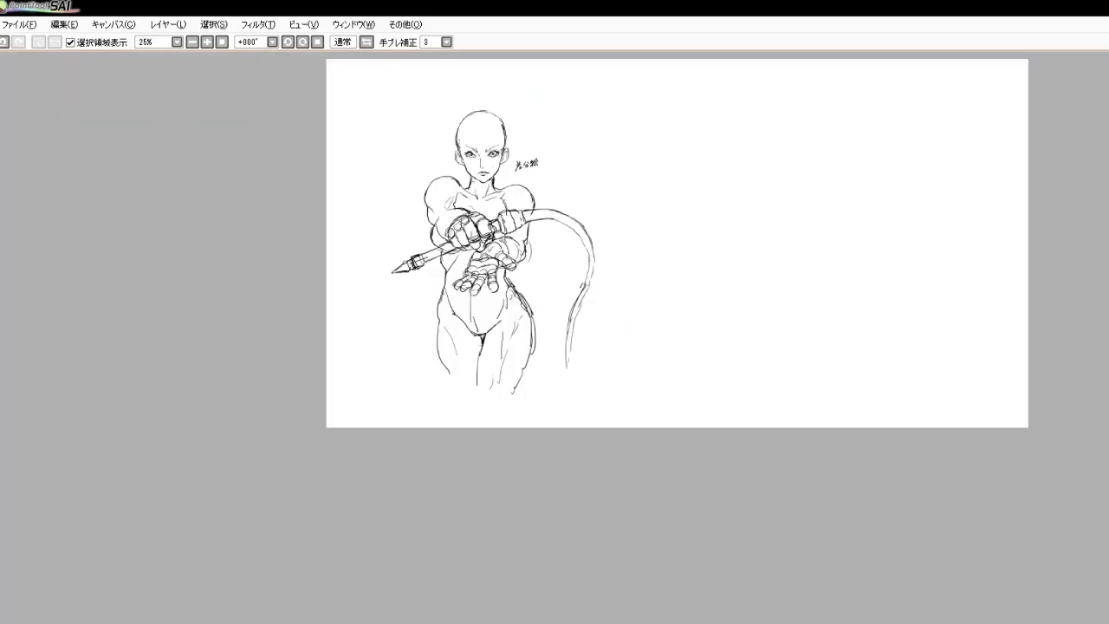
pyautogui.scroll(6, 503, 191)
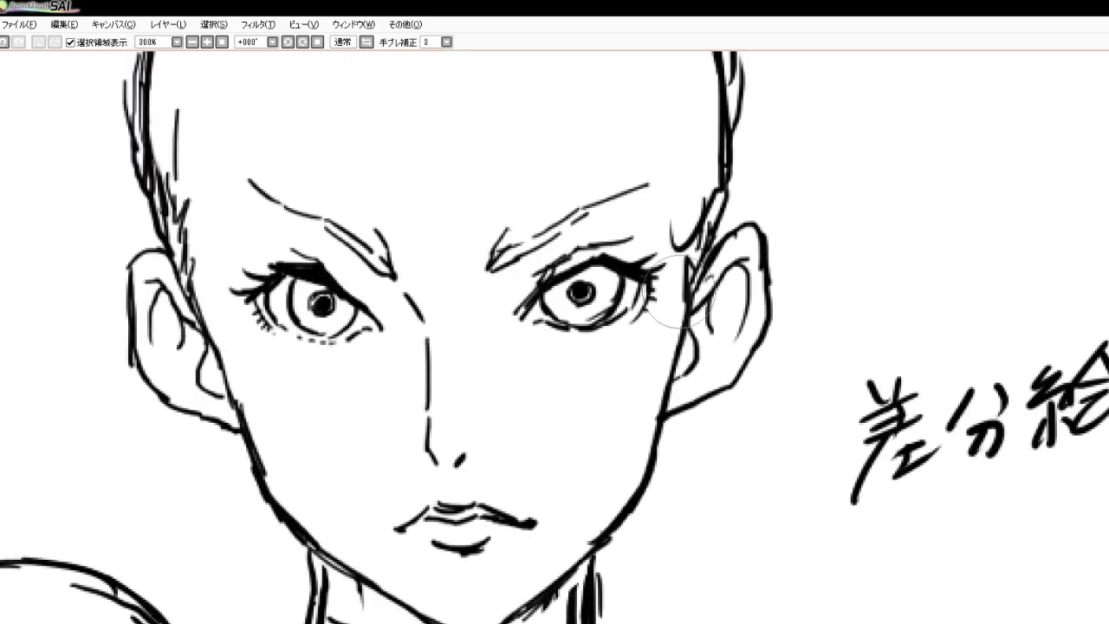
pyautogui.moveTo(576, 299)
pyautogui.mouseDown()
pyautogui.moveTo(590, 289)
pyautogui.moveTo(548, 300)
pyautogui.moveTo(585, 310)
pyautogui.moveTo(613, 299)
pyautogui.moveTo(614, 286)
pyautogui.mouseUp()
pyautogui.moveTo(312, 314)
pyautogui.mouseDown()
pyautogui.moveTo(342, 308)
pyautogui.moveTo(323, 298)
pyautogui.moveTo(296, 320)
pyautogui.moveTo(304, 297)
pyautogui.moveTo(349, 322)
pyautogui.mouseUp()
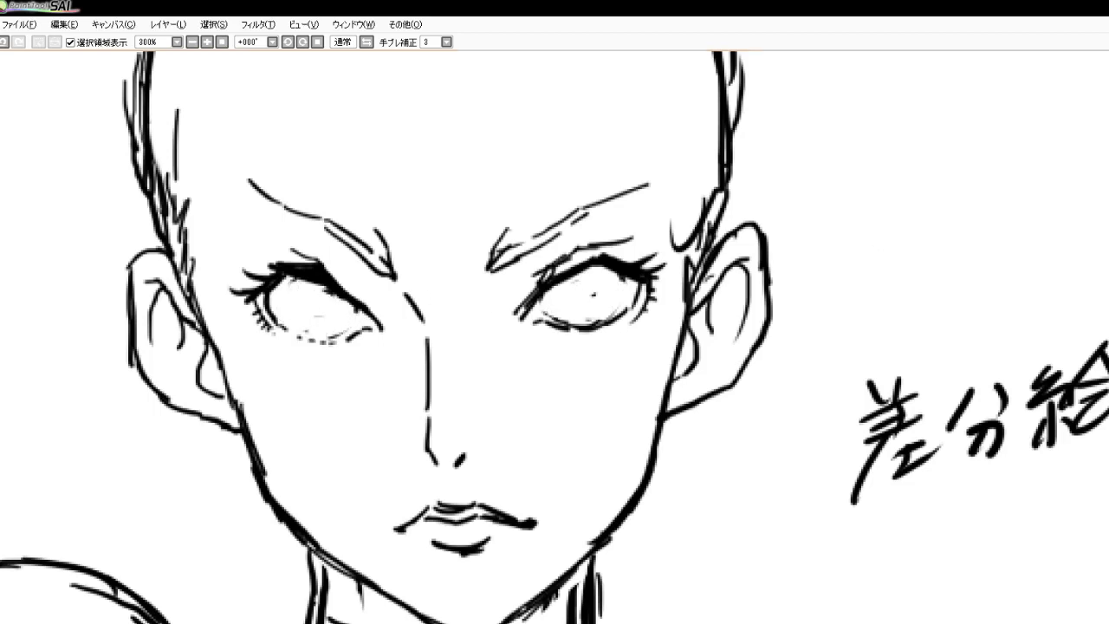
# Redraw both irises and pupils smaller and higher, tucked under the upper lids for a glaring upward look
pyautogui.moveTo(560, 290); pyautogui.dragTo(569, 288)
pyautogui.moveTo(323, 298); pyautogui.dragTo(322, 300)
pyautogui.moveTo(565, 282)
pyautogui.mouseDown()
pyautogui.moveTo(606, 301)
pyautogui.moveTo(598, 312)
pyautogui.moveTo(555, 305)
pyautogui.moveTo(577, 283)
pyautogui.moveTo(570, 275)
pyautogui.mouseUp()
pyautogui.moveTo(289, 281)
pyautogui.mouseDown()
pyautogui.moveTo(319, 323)
pyautogui.moveTo(351, 309)
pyautogui.moveTo(326, 321)
pyautogui.mouseUp()
pyautogui.moveTo(323, 302); pyautogui.dragTo(326, 296)
pyautogui.moveTo(315, 296)
pyautogui.mouseDown()
pyautogui.moveTo(289, 288)
pyautogui.moveTo(326, 323)
pyautogui.moveTo(323, 300)
pyautogui.mouseUp()
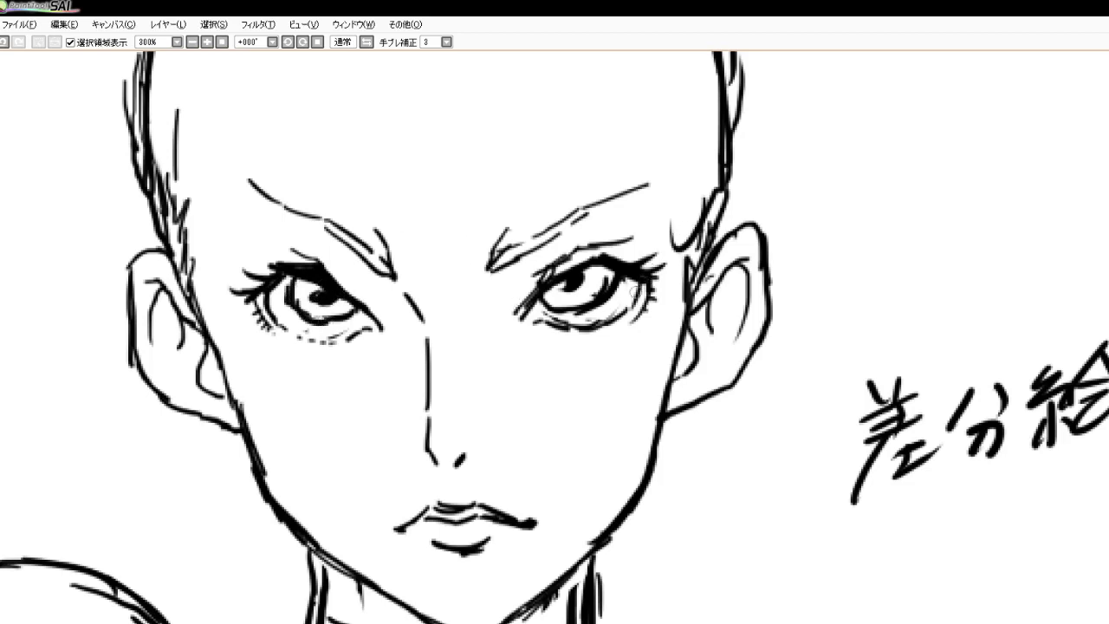
pyautogui.moveTo(579, 287)
pyautogui.mouseDown()
pyautogui.moveTo(582, 276)
pyautogui.moveTo(572, 286)
pyautogui.mouseUp()
pyautogui.moveTo(312, 324); pyautogui.dragTo(350, 317)
# Add short crease marks beside the nose bridge under both eyes and hairline strokes at the whip-side temple
pyautogui.moveTo(494, 319); pyautogui.dragTo(511, 341)
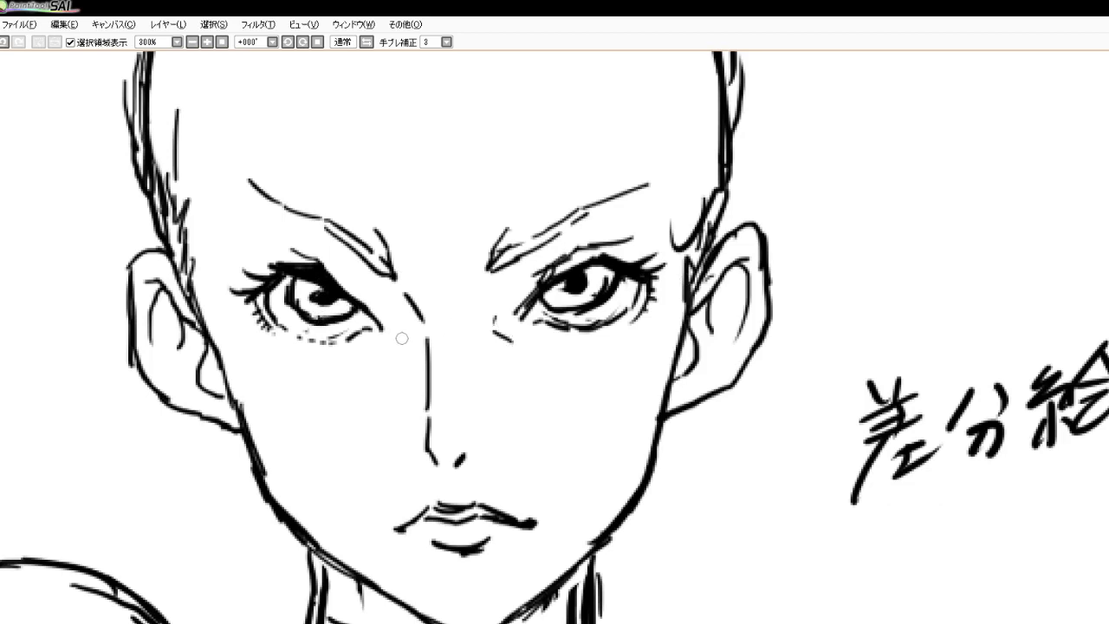
pyautogui.moveTo(399, 331); pyautogui.dragTo(385, 348)
pyautogui.moveTo(729, 201); pyautogui.dragTo(716, 253)
pyautogui.moveTo(739, 208); pyautogui.dragTo(702, 260)
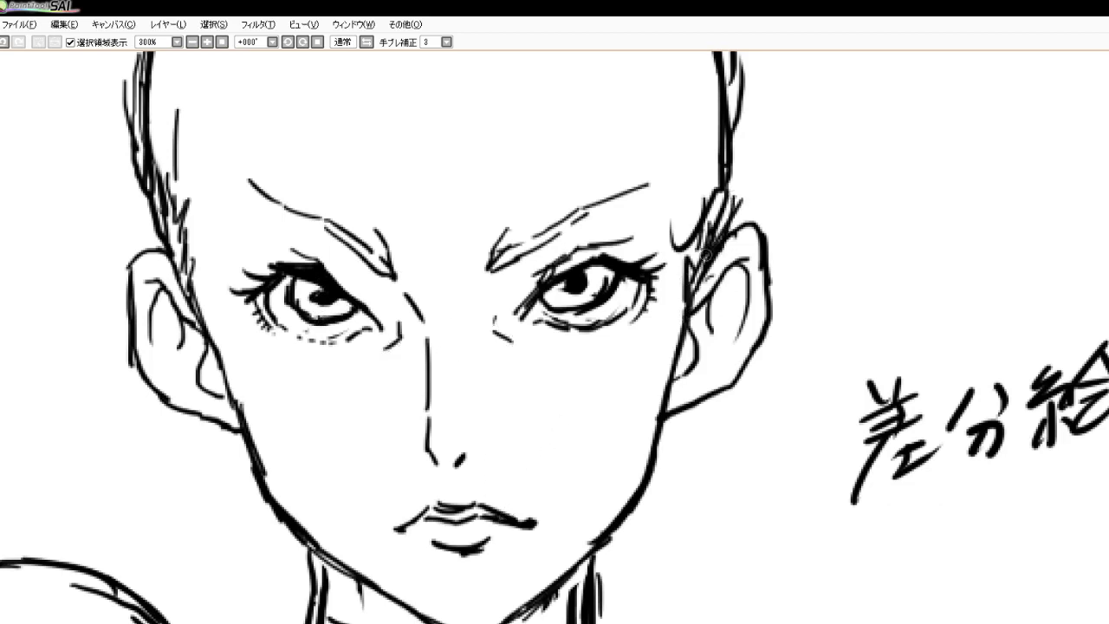
# Redraw both ears with wider, more pointed outer contours and angular inner-ear folds, joining them to the jaw
pyautogui.scroll(-4, 405, 293)
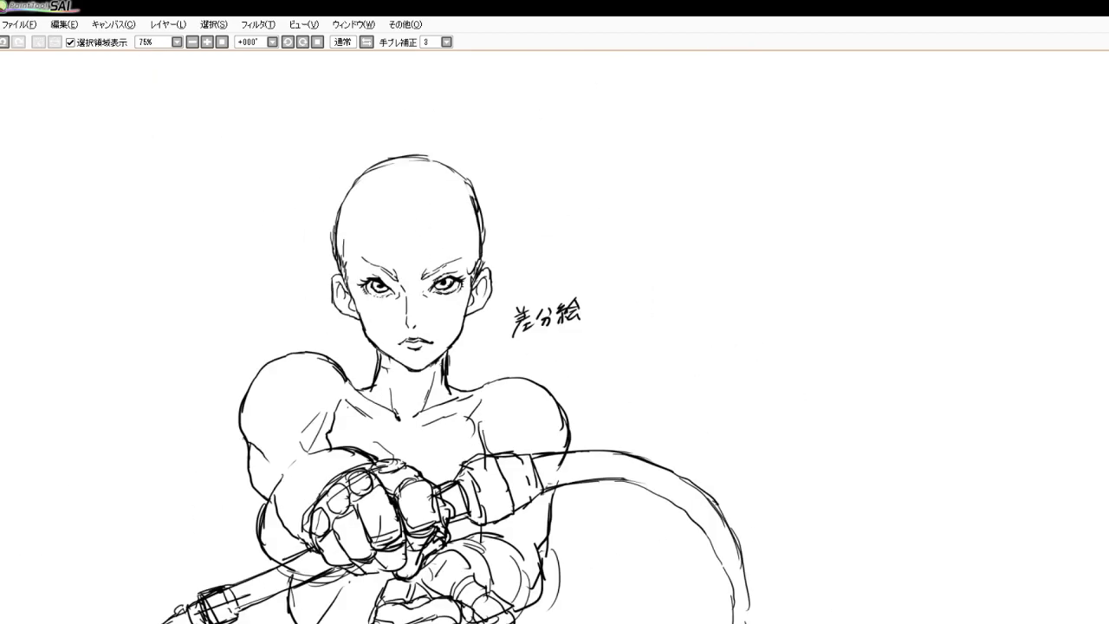
pyautogui.scroll(1, 422, 346)
pyautogui.scroll(2, 420, 343)
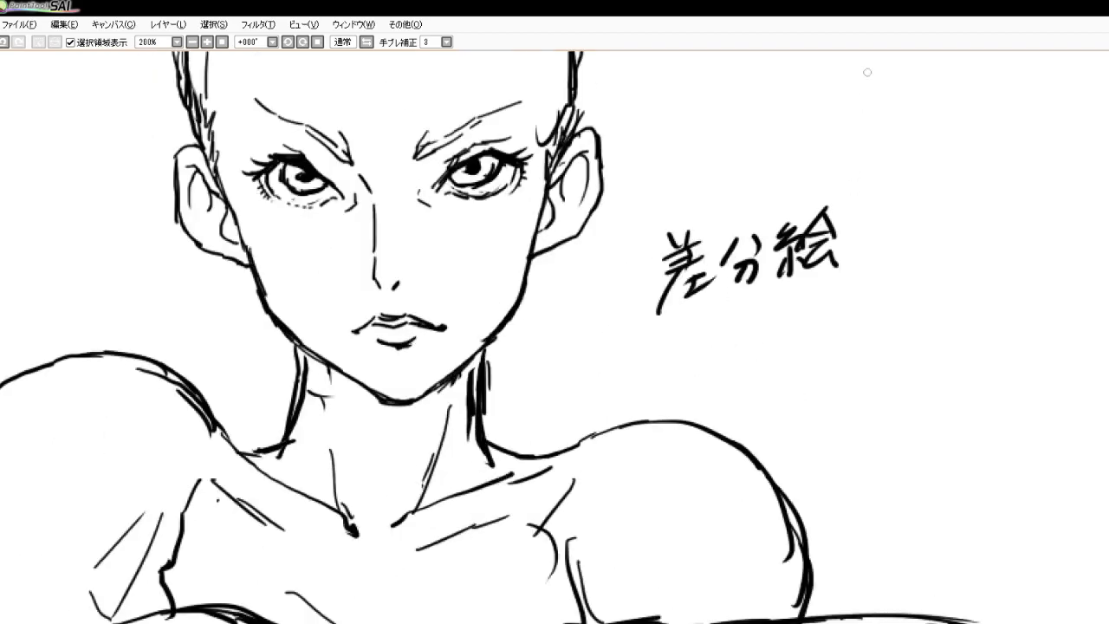
pyautogui.moveTo(577, 121)
pyautogui.mouseDown()
pyautogui.moveTo(605, 153)
pyautogui.moveTo(580, 227)
pyautogui.moveTo(563, 243)
pyautogui.mouseUp()
pyautogui.moveTo(585, 206); pyautogui.dragTo(544, 248)
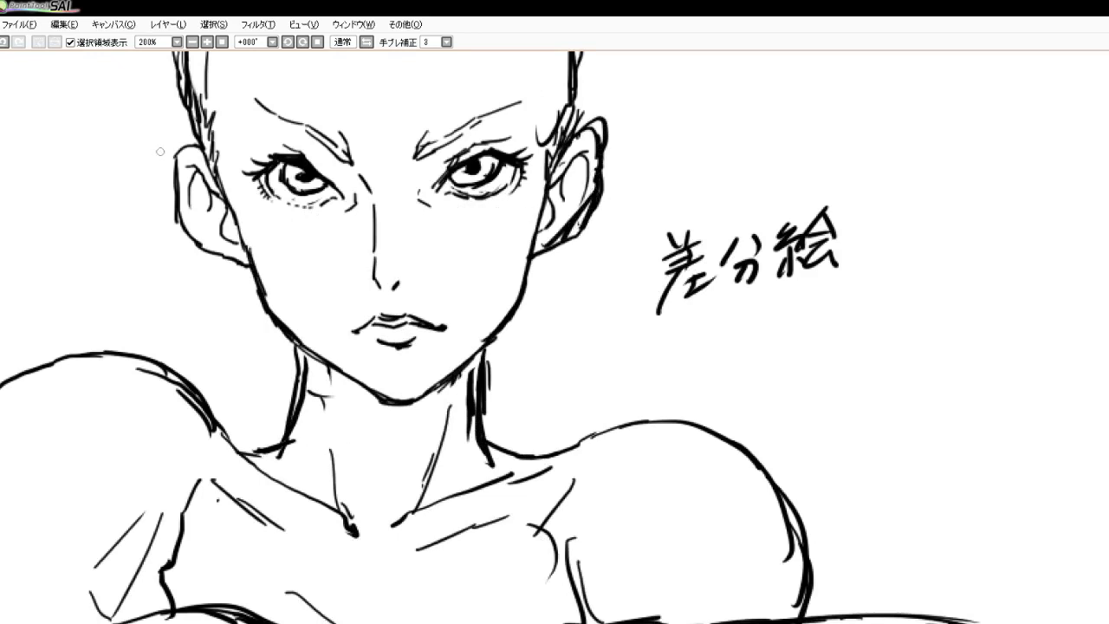
pyautogui.moveTo(194, 140)
pyautogui.mouseDown()
pyautogui.moveTo(165, 173)
pyautogui.moveTo(178, 206)
pyautogui.moveTo(229, 253)
pyautogui.mouseUp()
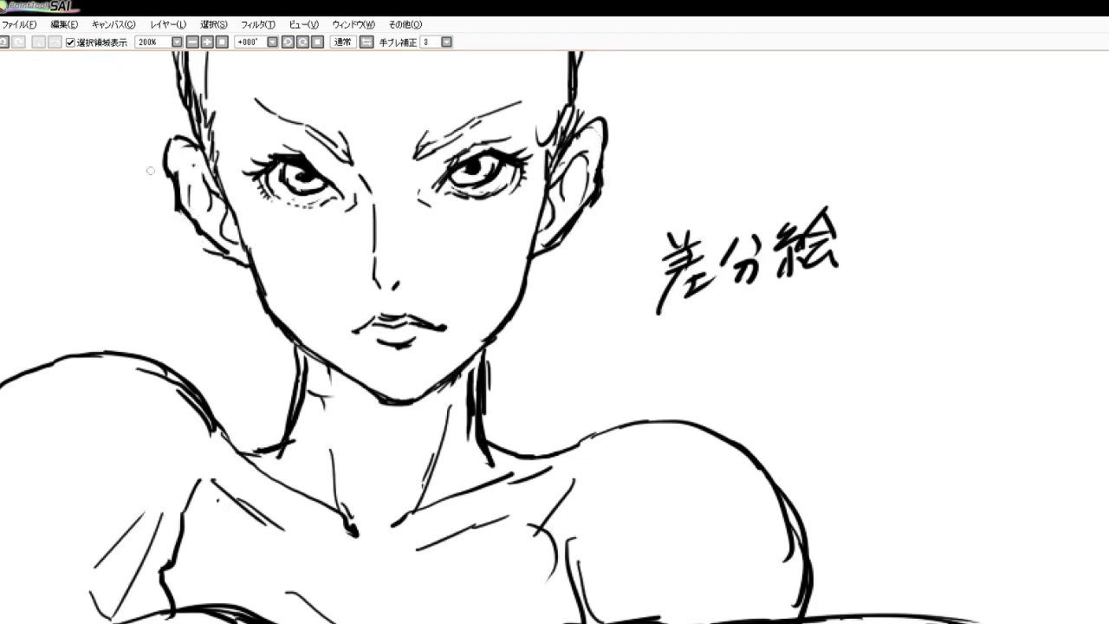
pyautogui.moveTo(188, 161)
pyautogui.mouseDown()
pyautogui.moveTo(198, 206)
pyautogui.moveTo(231, 223)
pyautogui.mouseUp()
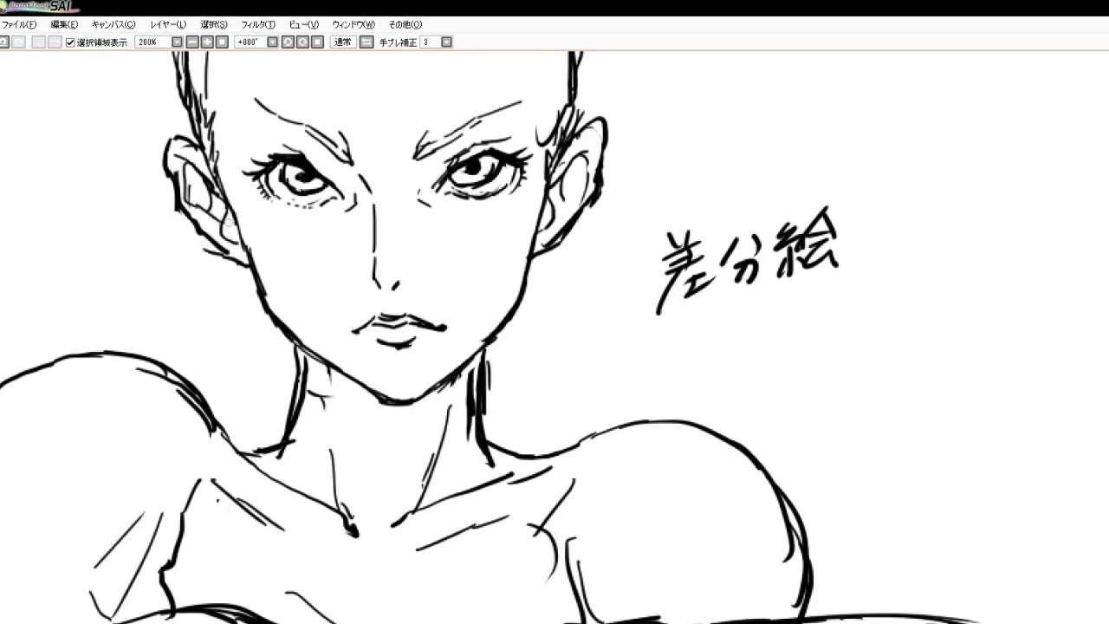
pyautogui.moveTo(596, 137); pyautogui.dragTo(531, 266)
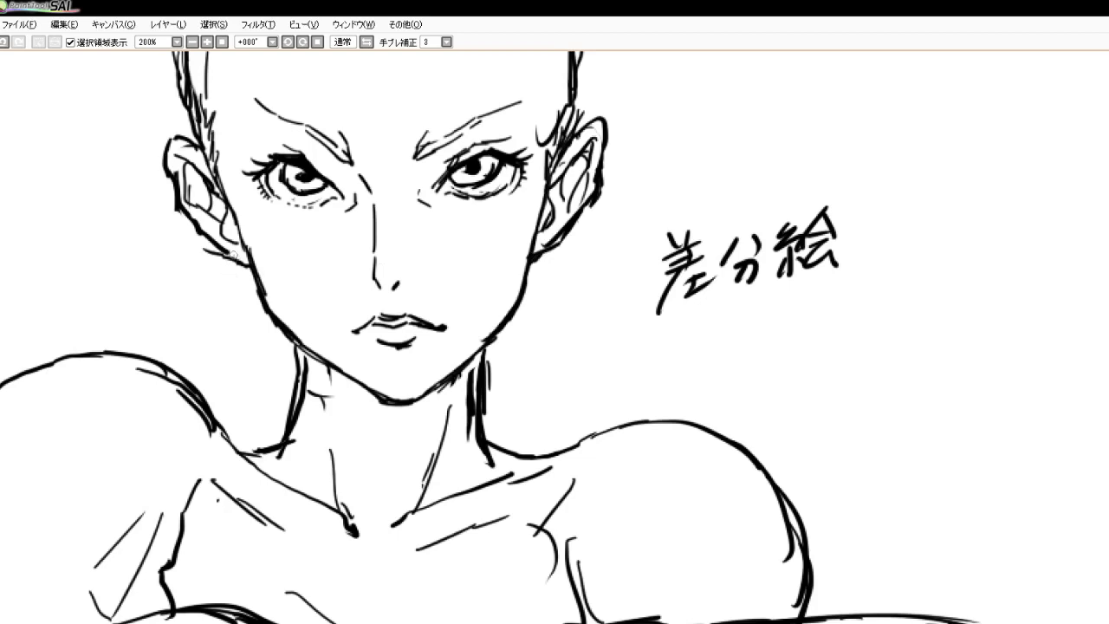
pyautogui.moveTo(231, 254); pyautogui.dragTo(258, 275)
# Erase the heavy doubled neck strokes and throat mark, and tidy both neck sides into single clean lines
pyautogui.moveTo(474, 373)
pyautogui.mouseDown()
pyautogui.moveTo(463, 426)
pyautogui.moveTo(474, 439)
pyautogui.mouseUp()
pyautogui.moveTo(472, 391); pyautogui.dragTo(479, 458)
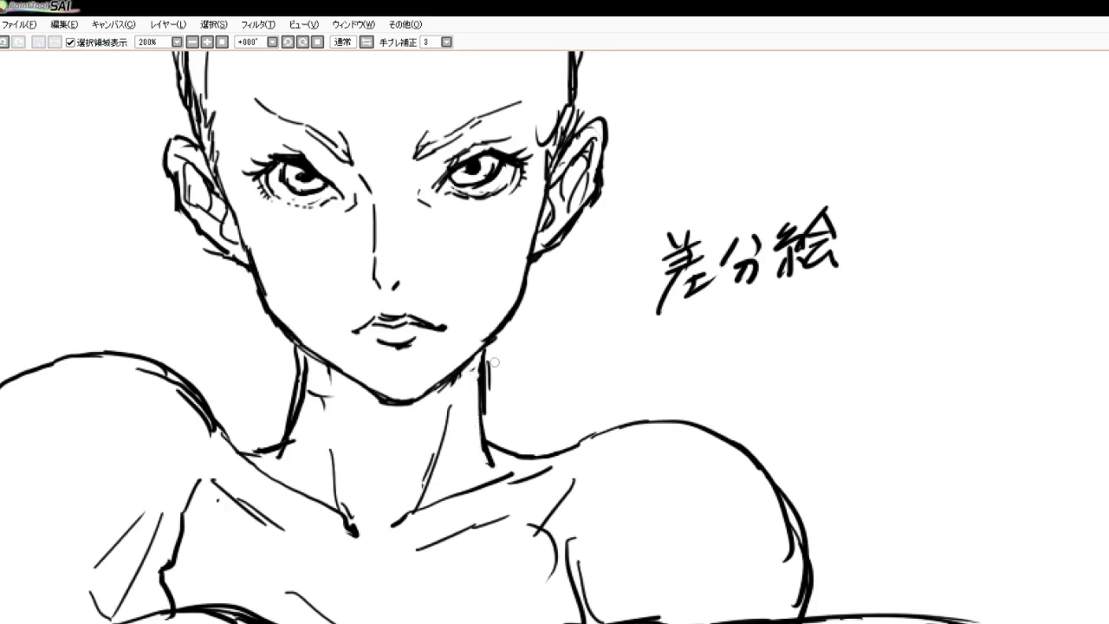
pyautogui.moveTo(495, 362); pyautogui.dragTo(492, 423)
pyautogui.moveTo(301, 383)
pyautogui.mouseDown()
pyautogui.moveTo(333, 385)
pyautogui.moveTo(326, 406)
pyautogui.moveTo(302, 414)
pyautogui.moveTo(308, 367)
pyautogui.moveTo(274, 451)
pyautogui.mouseUp()
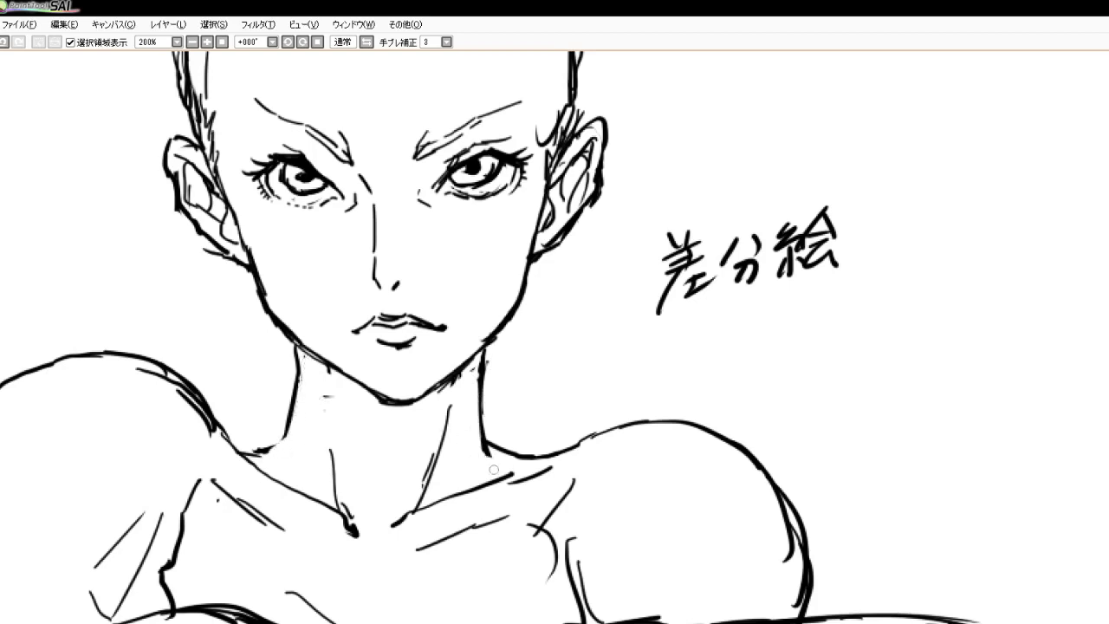
pyautogui.moveTo(358, 510); pyautogui.dragTo(345, 509)
pyautogui.moveTo(486, 346); pyautogui.dragTo(479, 376)
pyautogui.moveTo(296, 344); pyautogui.dragTo(295, 376)
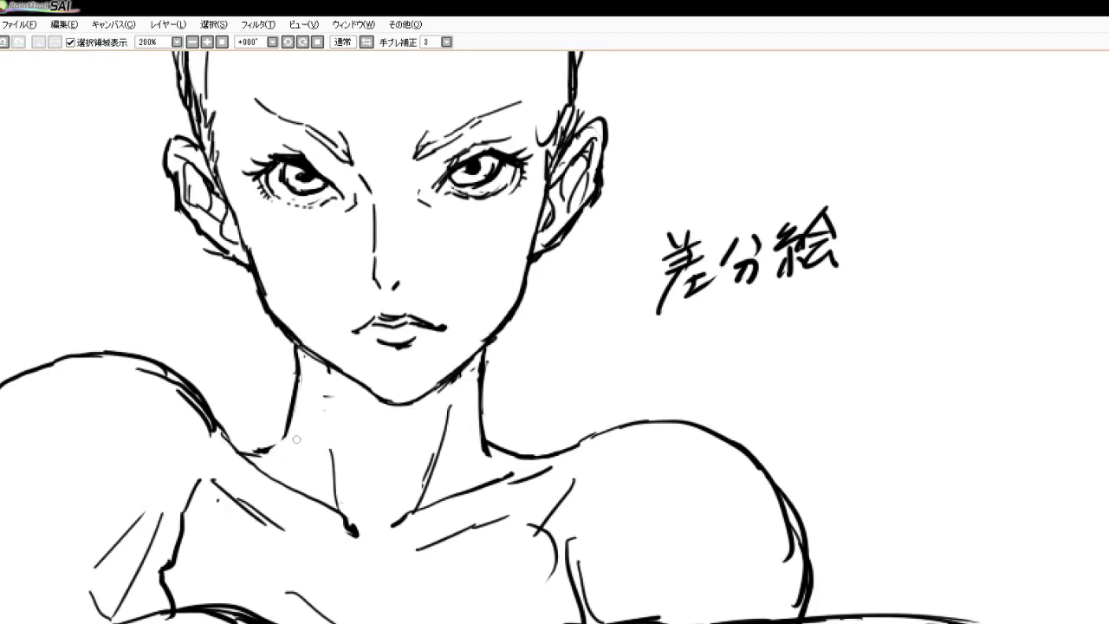
pyautogui.moveTo(287, 428)
pyautogui.mouseDown()
pyautogui.moveTo(250, 456)
pyautogui.moveTo(220, 435)
pyautogui.moveTo(234, 451)
pyautogui.moveTo(286, 443)
pyautogui.mouseUp()
# Reinforce the whip-side shoulder contour with a few upper-arm muscle lines, and redraw the mouth with downturned corners
pyautogui.moveTo(549, 465)
pyautogui.mouseDown()
pyautogui.moveTo(615, 438)
pyautogui.moveTo(705, 426)
pyautogui.moveTo(762, 476)
pyautogui.moveTo(768, 528)
pyautogui.mouseUp()
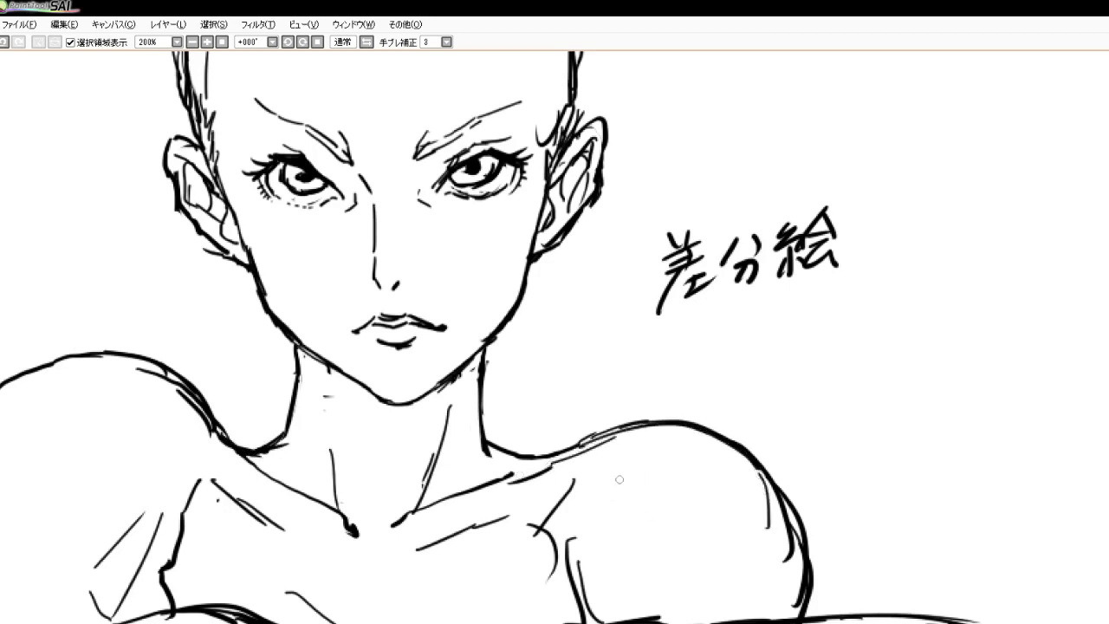
pyautogui.moveTo(612, 475); pyautogui.dragTo(619, 511)
pyautogui.moveTo(614, 523); pyautogui.dragTo(650, 614)
pyautogui.moveTo(372, 323); pyautogui.dragTo(349, 335)
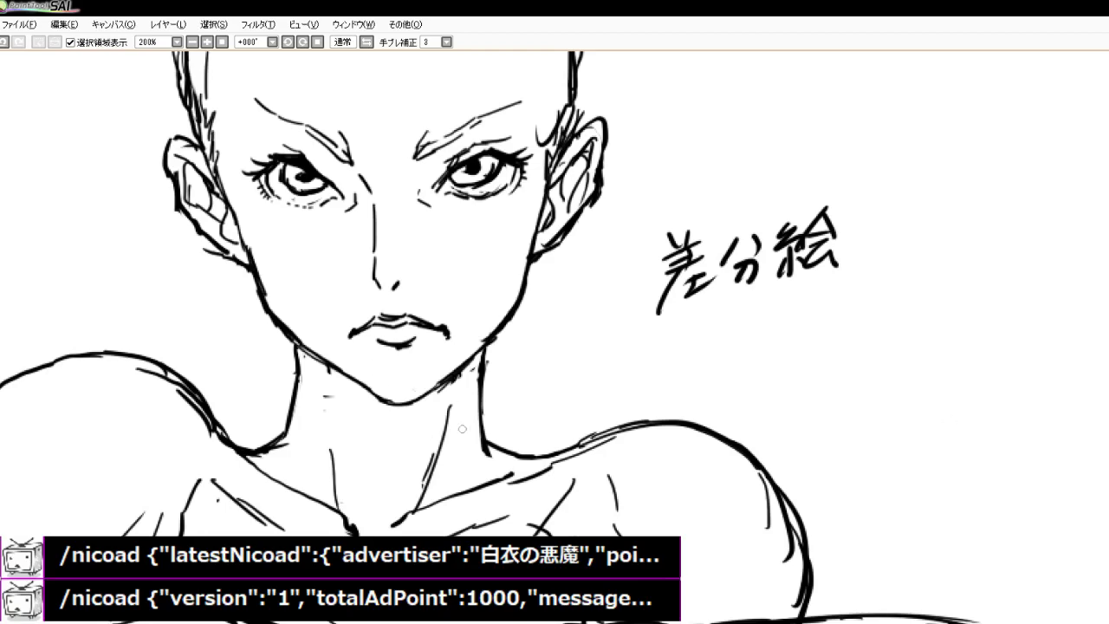
# Rough in the tops of two shoulder straps in purple, one on each side of the neck
pyautogui.scroll(-4, 520, 292)
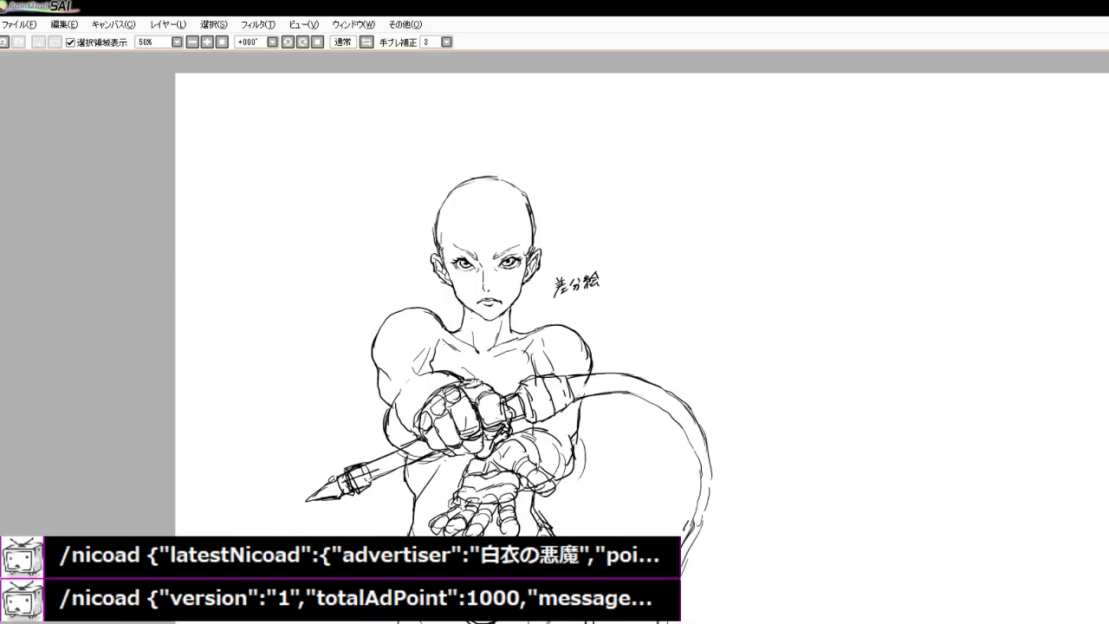
pyautogui.scroll(2, 485, 440)
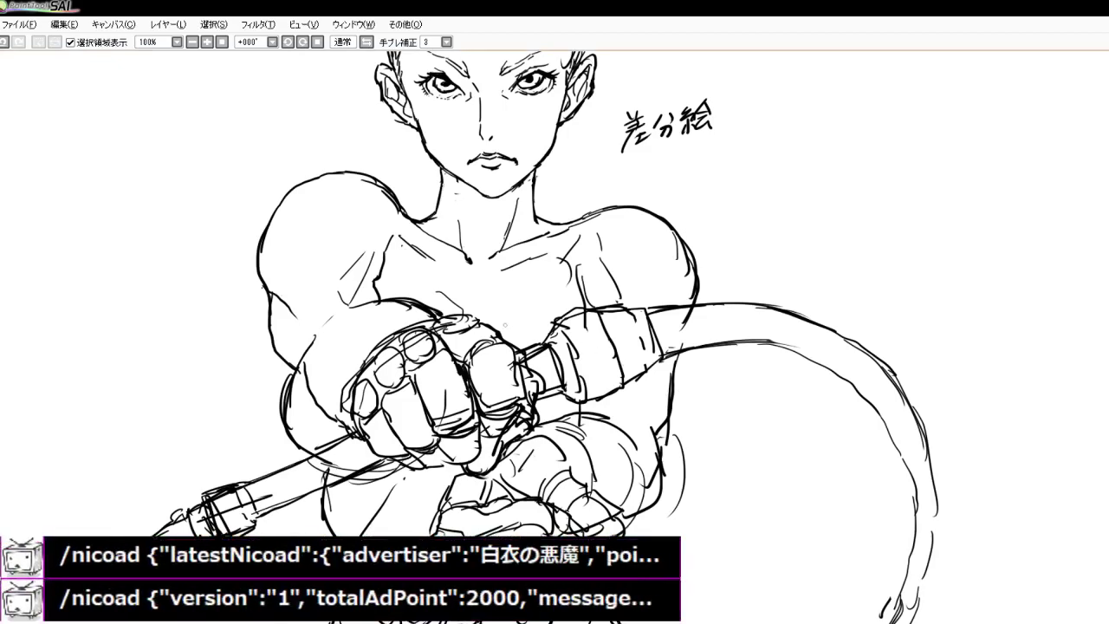
pyautogui.scroll(-3, 347, 344)
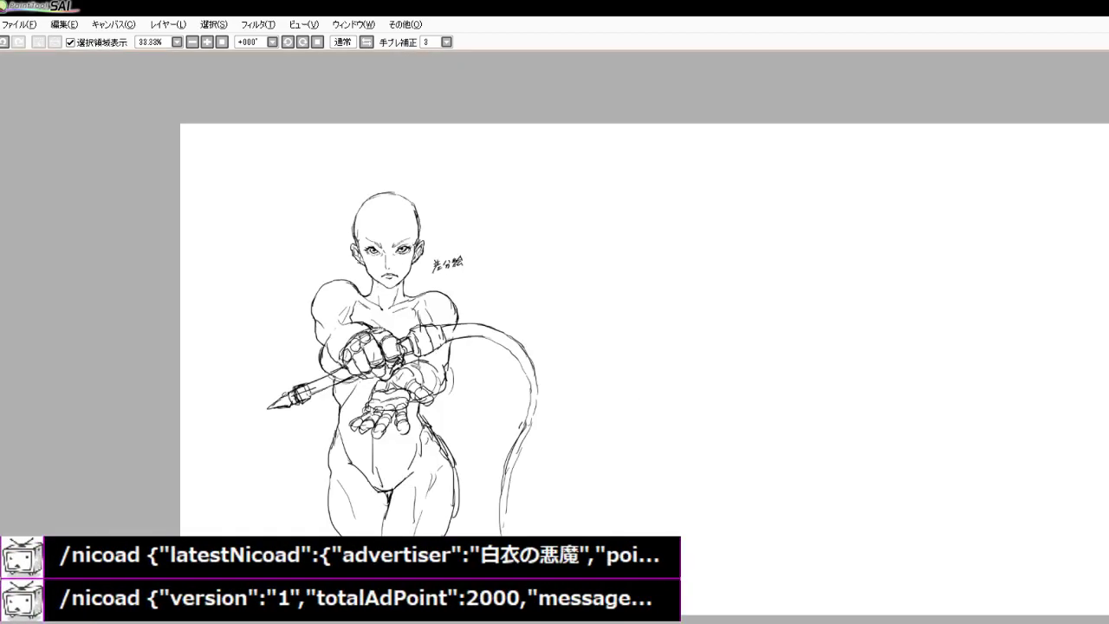
pyautogui.scroll(4, 370, 321)
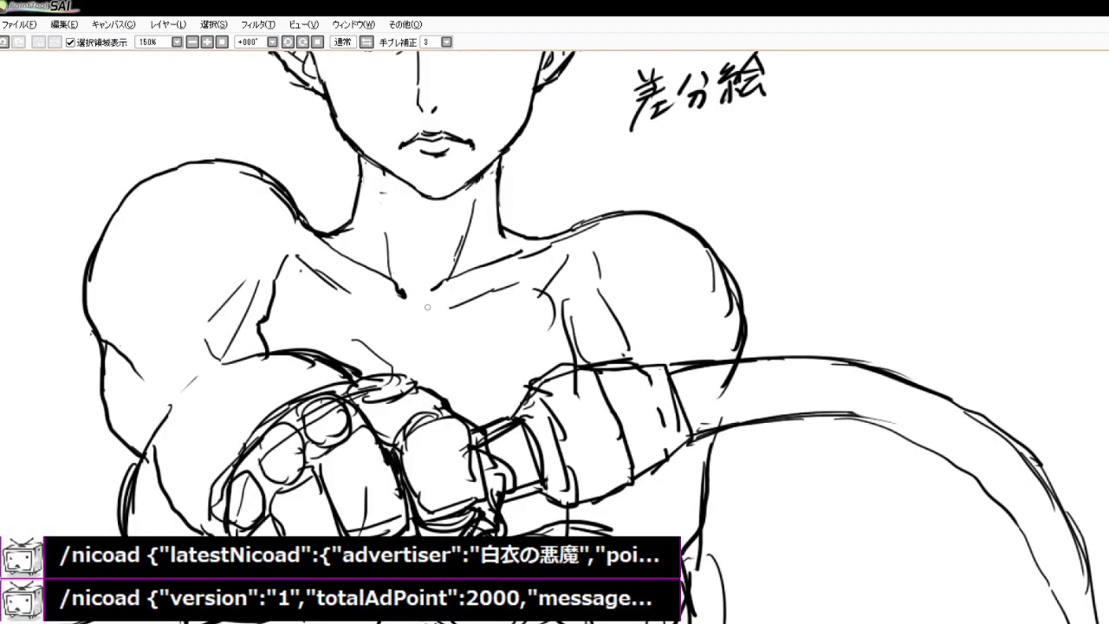
pyautogui.moveTo(304, 213)
pyautogui.mouseDown()
pyautogui.moveTo(338, 237)
pyautogui.moveTo(324, 223)
pyautogui.moveTo(349, 228)
pyautogui.moveTo(333, 274)
pyautogui.moveTo(277, 262)
pyautogui.mouseUp()
pyautogui.moveTo(508, 222)
pyautogui.mouseDown()
pyautogui.moveTo(560, 227)
pyautogui.moveTo(559, 283)
pyautogui.mouseUp()
pyautogui.moveTo(509, 225); pyautogui.dragTo(519, 299)
pyautogui.moveTo(510, 262); pyautogui.dragTo(520, 323)
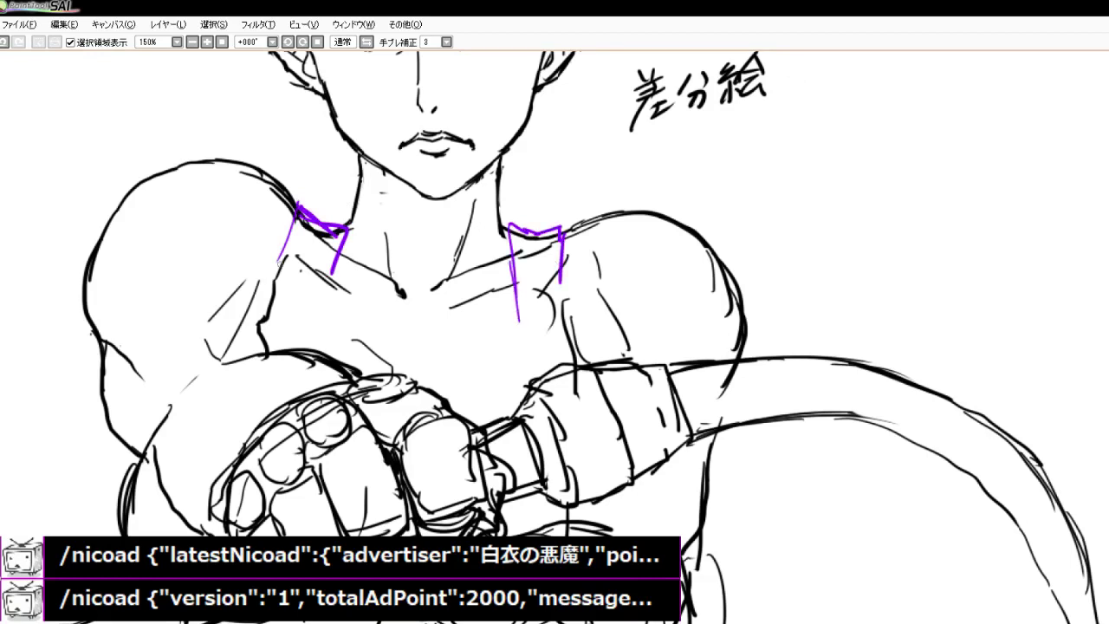
# Widen and lengthen the handle-spike-side strap in purple, ending it in an oval fastener on the chest
pyautogui.moveTo(338, 227); pyautogui.dragTo(314, 290)
pyautogui.moveTo(291, 189); pyautogui.dragTo(277, 268)
pyautogui.moveTo(289, 219); pyautogui.dragTo(276, 300)
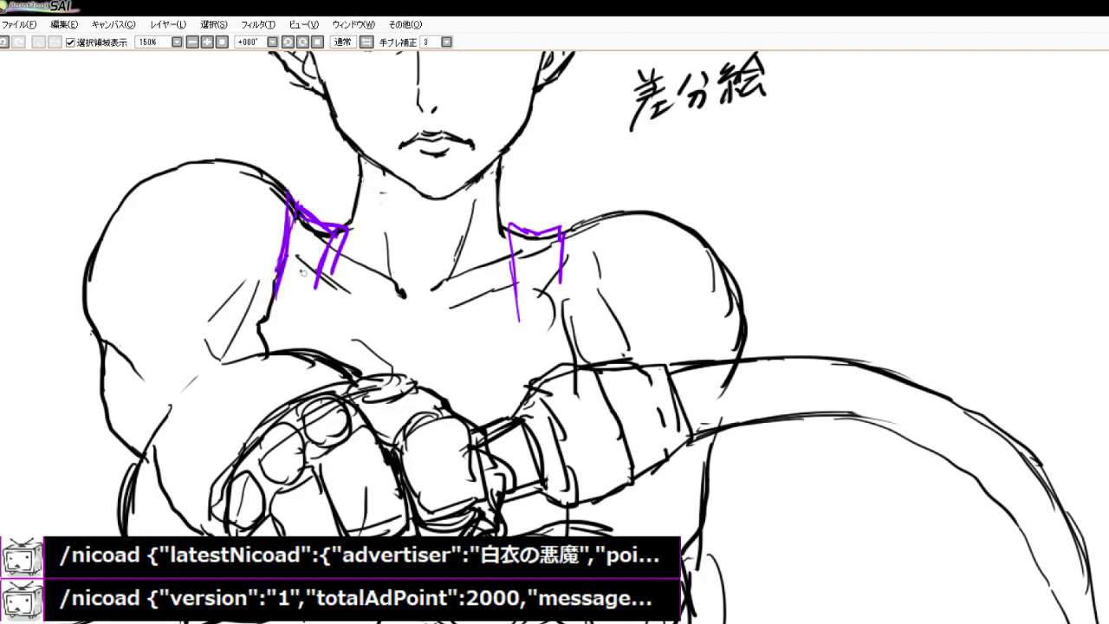
pyautogui.moveTo(331, 248)
pyautogui.mouseDown()
pyautogui.moveTo(319, 321)
pyautogui.moveTo(276, 312)
pyautogui.moveTo(322, 334)
pyautogui.moveTo(286, 352)
pyautogui.moveTo(308, 363)
pyautogui.mouseUp()
# Extend the whip-side strap to an oval fastener with a diagonal garment edge, and add an edge under the opposite fastener
pyautogui.moveTo(523, 290); pyautogui.dragTo(521, 332)
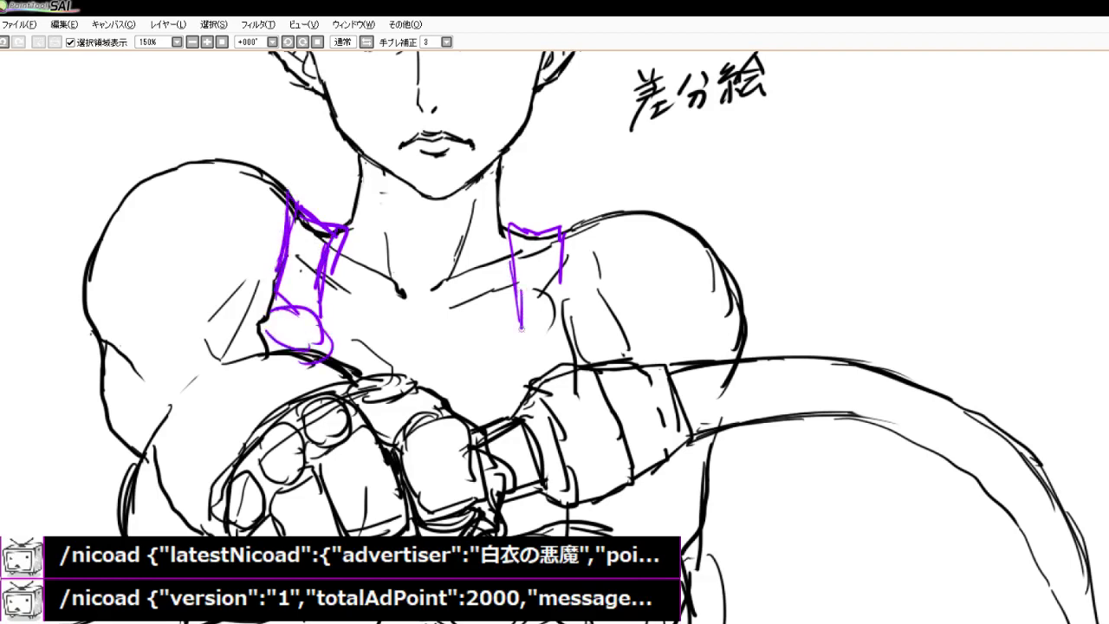
pyautogui.moveTo(562, 291); pyautogui.dragTo(569, 324)
pyautogui.moveTo(567, 236)
pyautogui.mouseDown()
pyautogui.moveTo(554, 303)
pyautogui.moveTo(566, 336)
pyautogui.mouseUp()
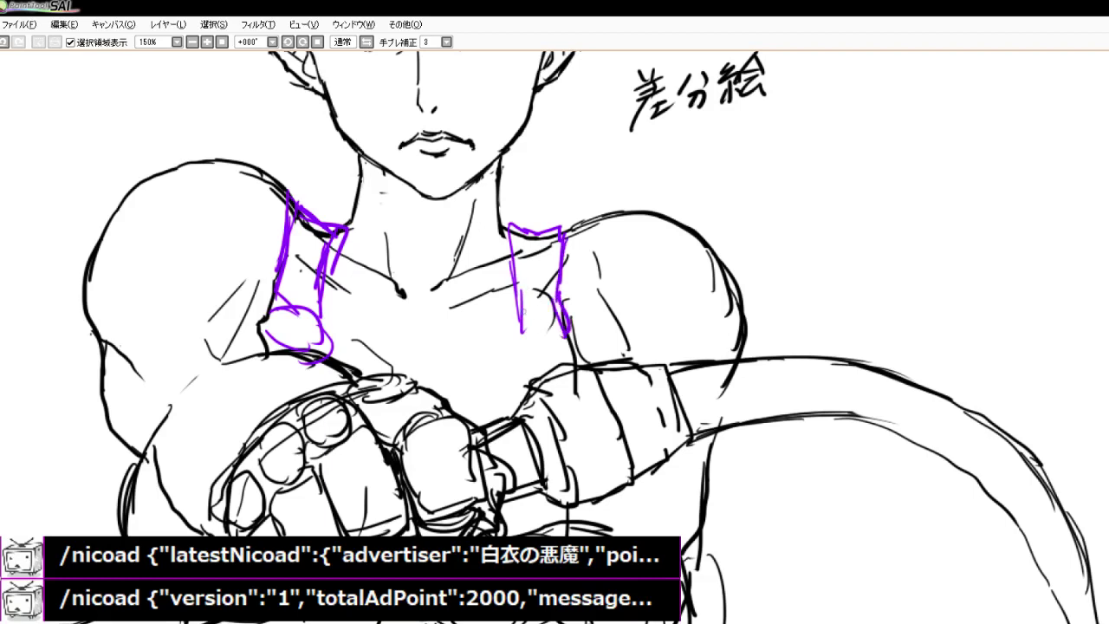
pyautogui.moveTo(512, 308)
pyautogui.mouseDown()
pyautogui.moveTo(514, 336)
pyautogui.moveTo(562, 340)
pyautogui.moveTo(548, 367)
pyautogui.moveTo(515, 356)
pyautogui.moveTo(572, 363)
pyautogui.moveTo(568, 349)
pyautogui.moveTo(509, 376)
pyautogui.moveTo(490, 419)
pyautogui.mouseUp()
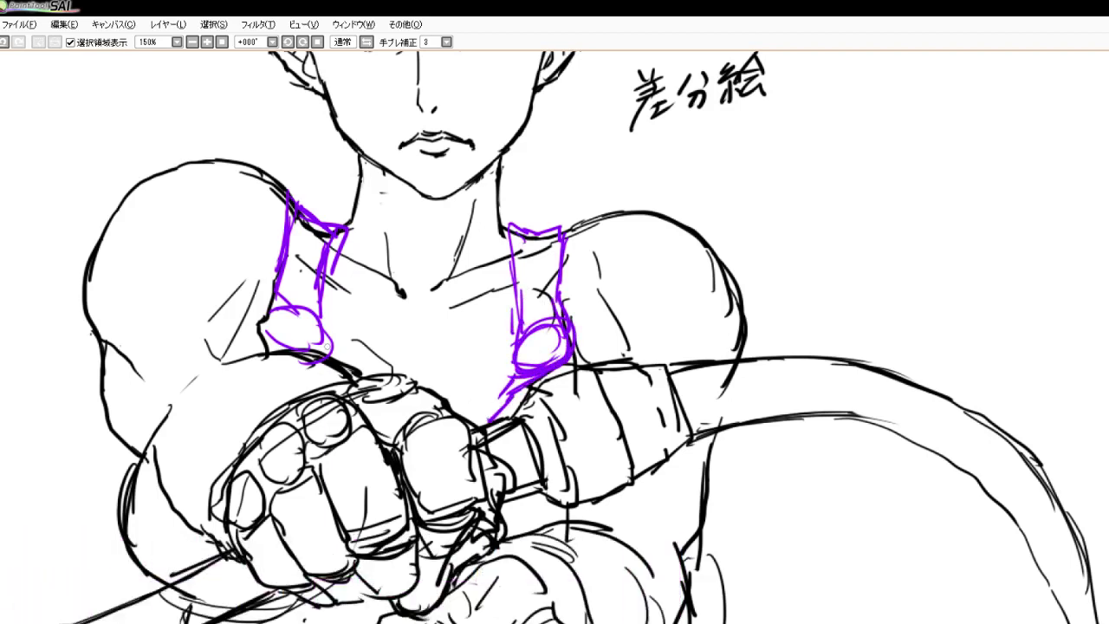
pyautogui.moveTo(294, 340); pyautogui.dragTo(255, 362)
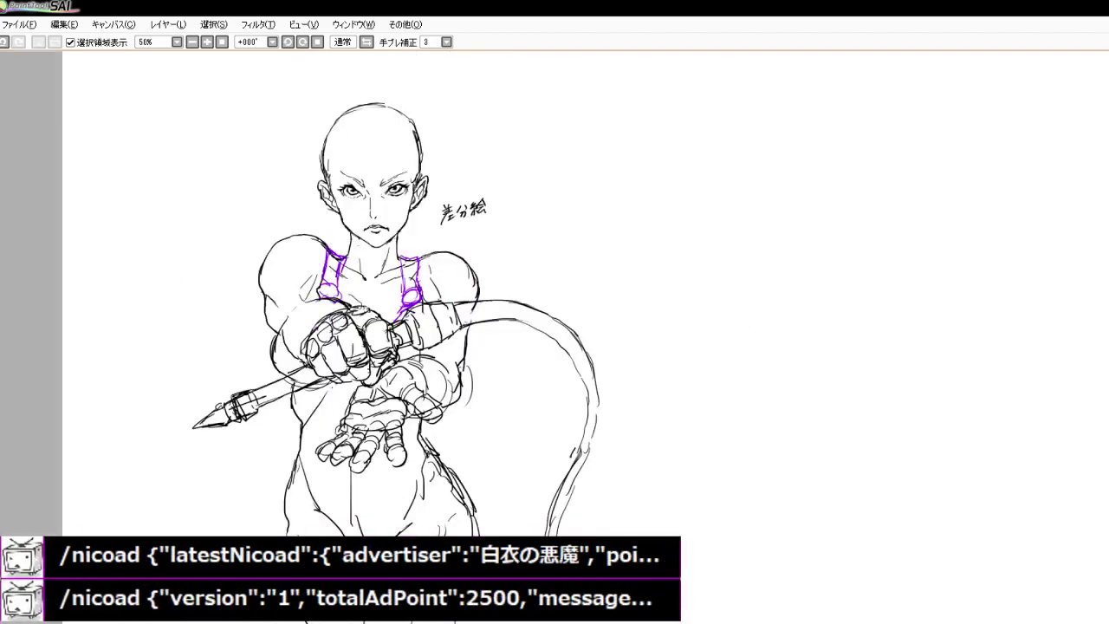
# Sketch purple sleeve contours around the handle-spike-side elbow and a short curve beneath the forearm
pyautogui.scroll(1, 363, 386)
pyautogui.scroll(2, 295, 375)
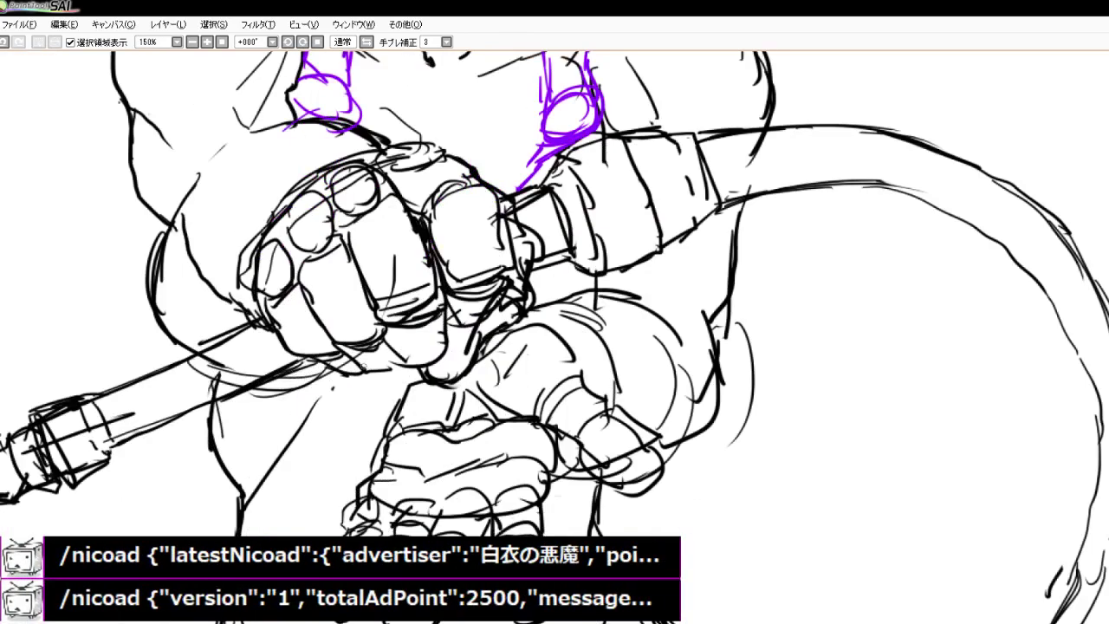
pyautogui.moveTo(165, 230); pyautogui.dragTo(142, 320)
pyautogui.moveTo(167, 255)
pyautogui.mouseDown()
pyautogui.moveTo(168, 343)
pyautogui.moveTo(201, 362)
pyautogui.mouseUp()
pyautogui.moveTo(283, 403); pyautogui.dragTo(319, 389)
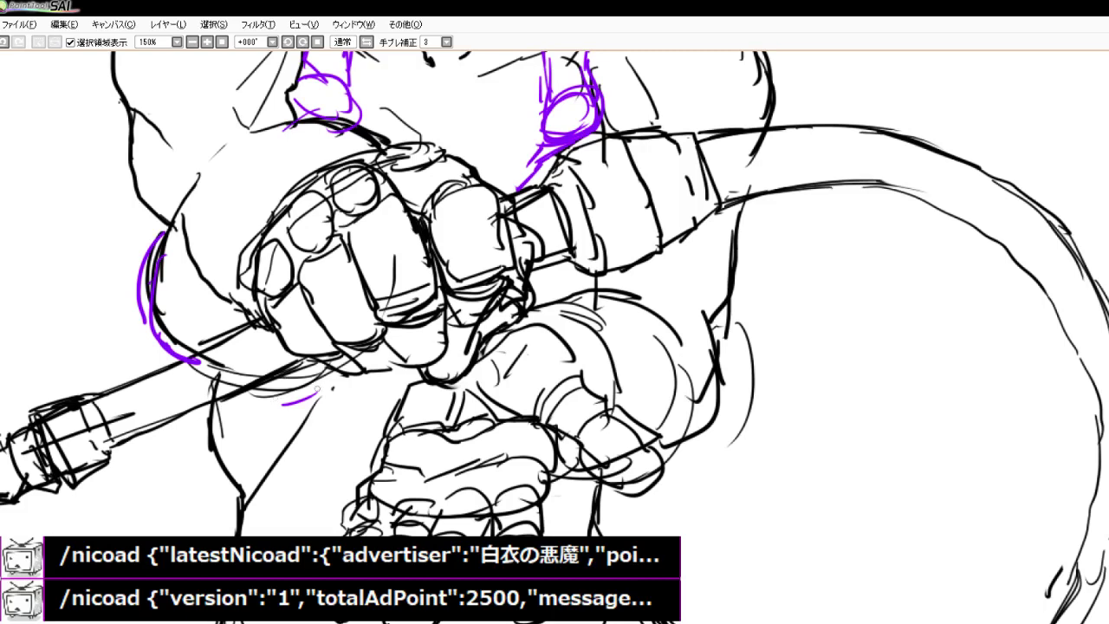
# Rough in a purple waistband line across the waist on both sides of the open hand, with short vertical edges
pyautogui.moveTo(231, 507)
pyautogui.mouseDown()
pyautogui.moveTo(232, 532)
pyautogui.moveTo(348, 510)
pyautogui.mouseUp()
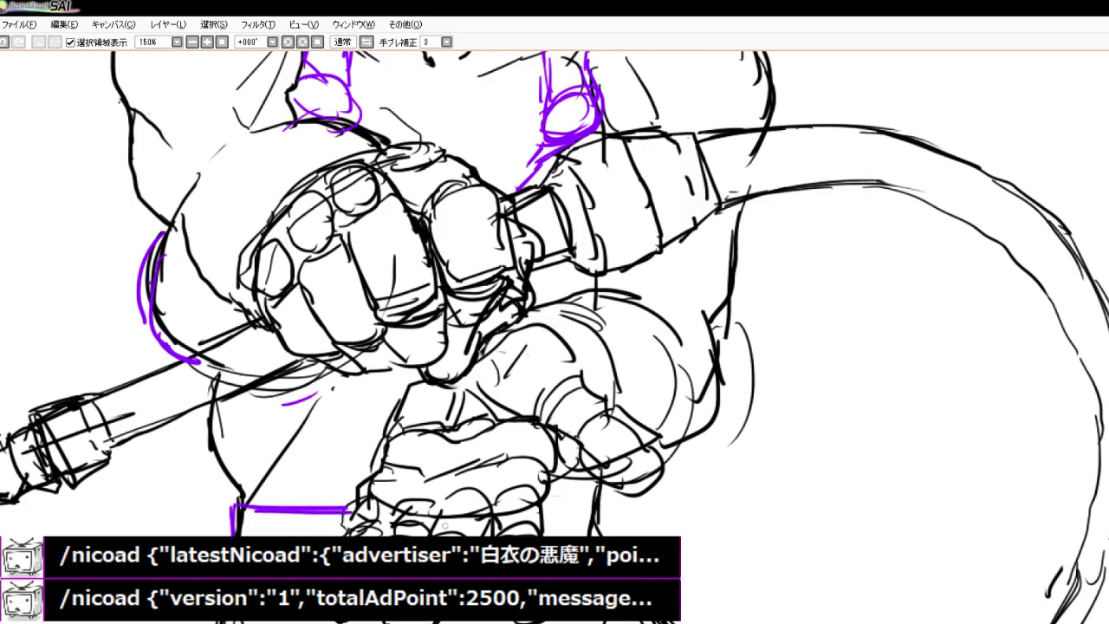
pyautogui.moveTo(495, 512)
pyautogui.mouseDown()
pyautogui.moveTo(606, 495)
pyautogui.moveTo(604, 535)
pyautogui.mouseUp()
pyautogui.moveTo(473, 518); pyautogui.dragTo(484, 536)
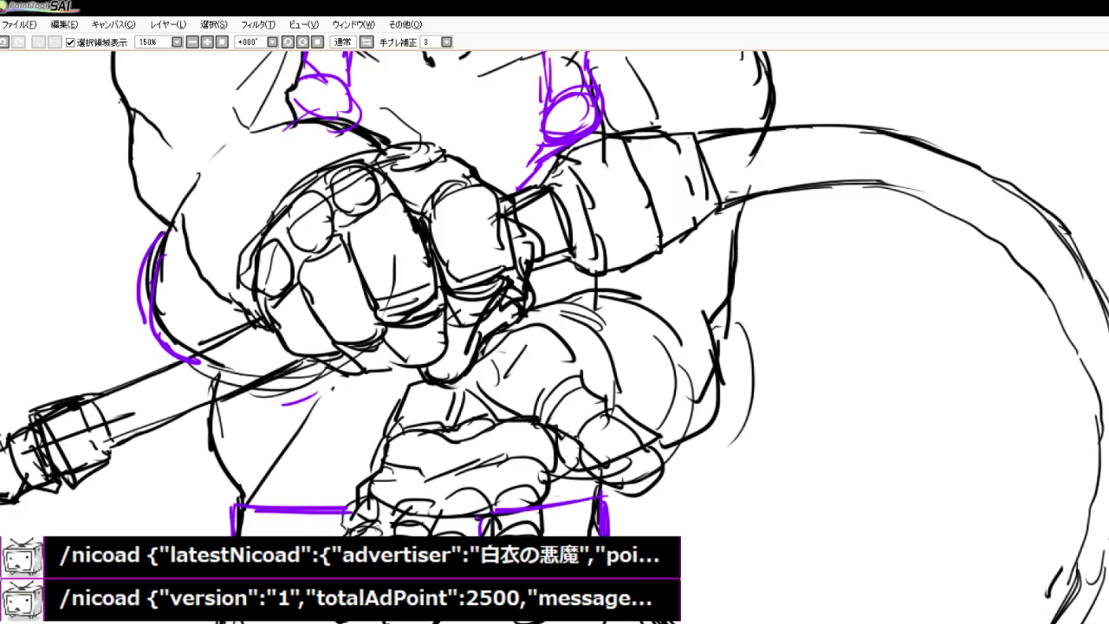
# Add inner vertical edges and small rounded fasteners to the purple waistband on both sides of the open hand
pyautogui.moveTo(367, 509)
pyautogui.mouseDown()
pyautogui.moveTo(354, 510)
pyautogui.moveTo(343, 535)
pyautogui.mouseUp()
pyautogui.moveTo(471, 513); pyautogui.dragTo(482, 536)
pyautogui.moveTo(318, 510); pyautogui.dragTo(367, 510)
pyautogui.moveTo(465, 512); pyautogui.dragTo(508, 506)
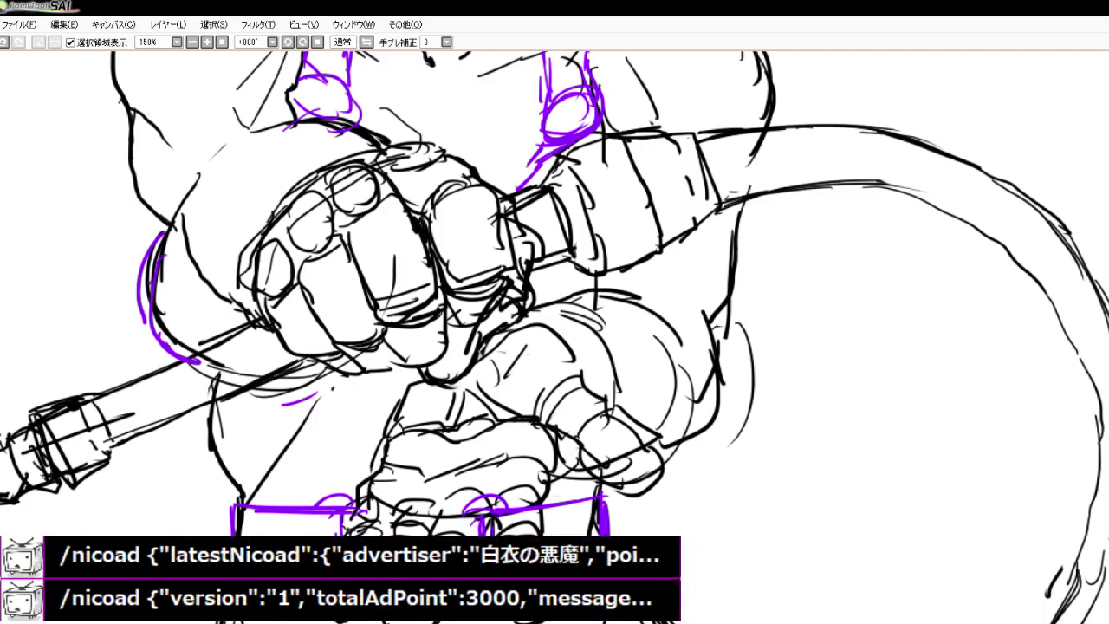
pyautogui.scroll(-1, 546, 492)
pyautogui.scroll(-2, 593, 403)
pyautogui.scroll(2, 596, 494)
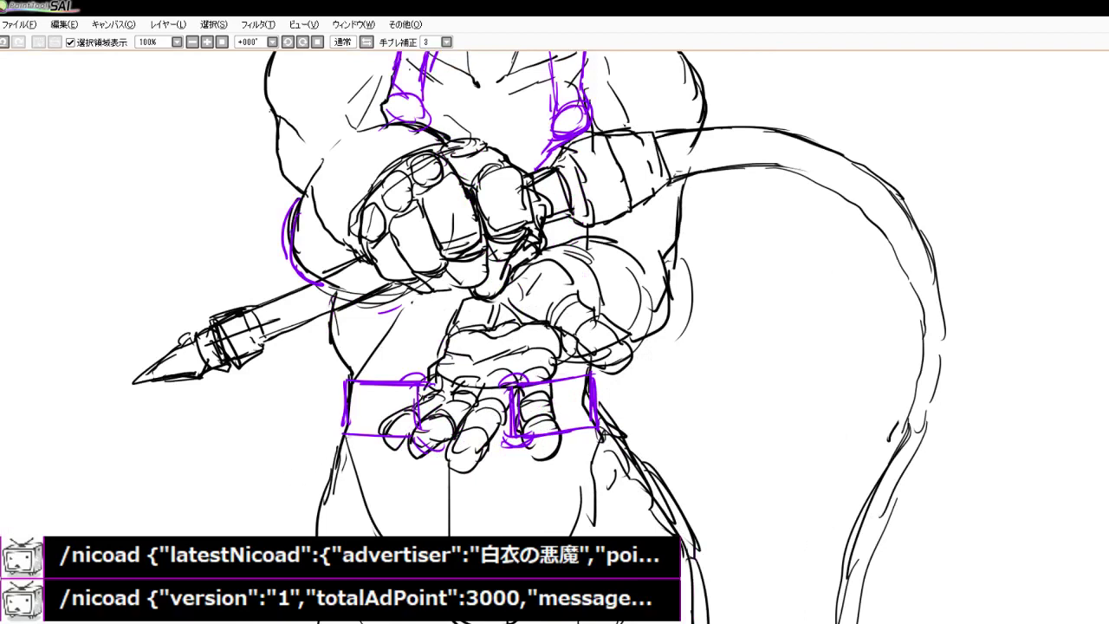
# Sketch high-cut purple leg openings sweeping from both hips down toward the crotch
pyautogui.moveTo(344, 436); pyautogui.dragTo(328, 491)
pyautogui.moveTo(336, 454)
pyautogui.mouseDown()
pyautogui.moveTo(327, 499)
pyautogui.moveTo(379, 536)
pyautogui.mouseUp()
pyautogui.moveTo(350, 506); pyautogui.dragTo(387, 536)
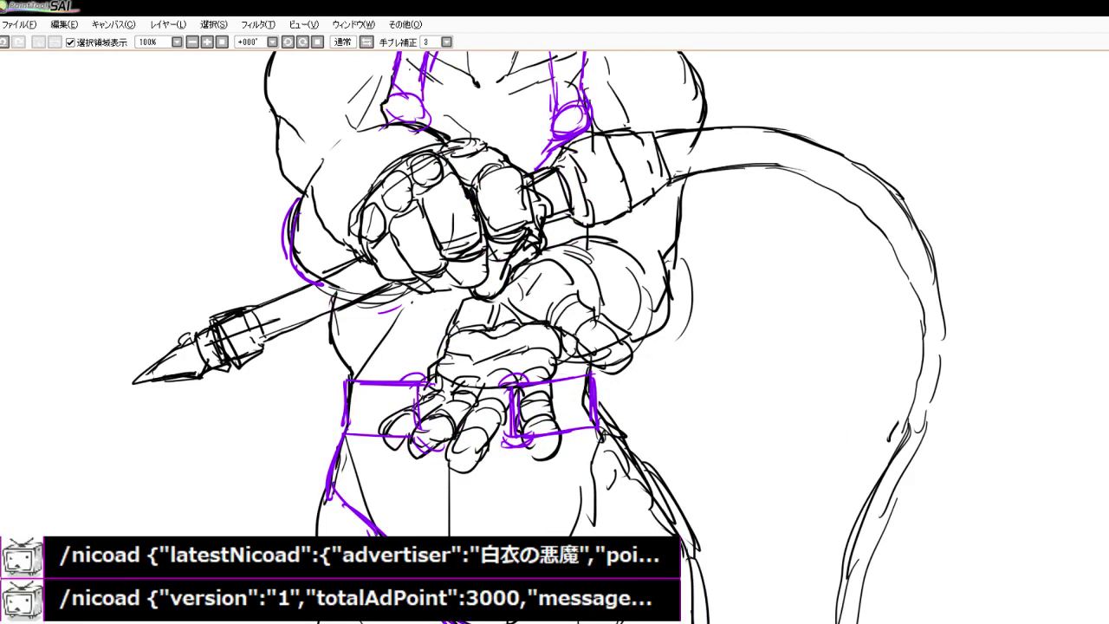
pyautogui.moveTo(593, 523); pyautogui.dragTo(582, 537)
pyautogui.moveTo(586, 499); pyautogui.dragTo(565, 537)
pyautogui.moveTo(613, 420)
pyautogui.mouseDown()
pyautogui.moveTo(649, 481)
pyautogui.moveTo(570, 529)
pyautogui.mouseUp()
pyautogui.moveTo(622, 433)
pyautogui.mouseDown()
pyautogui.moveTo(630, 471)
pyautogui.moveTo(636, 462)
pyautogui.mouseUp()
pyautogui.moveTo(624, 453)
pyautogui.mouseDown()
pyautogui.moveTo(556, 535)
pyautogui.moveTo(563, 525)
pyautogui.mouseUp()
pyautogui.moveTo(320, 467); pyautogui.dragTo(378, 527)
pyautogui.moveTo(346, 490); pyautogui.dragTo(386, 535)
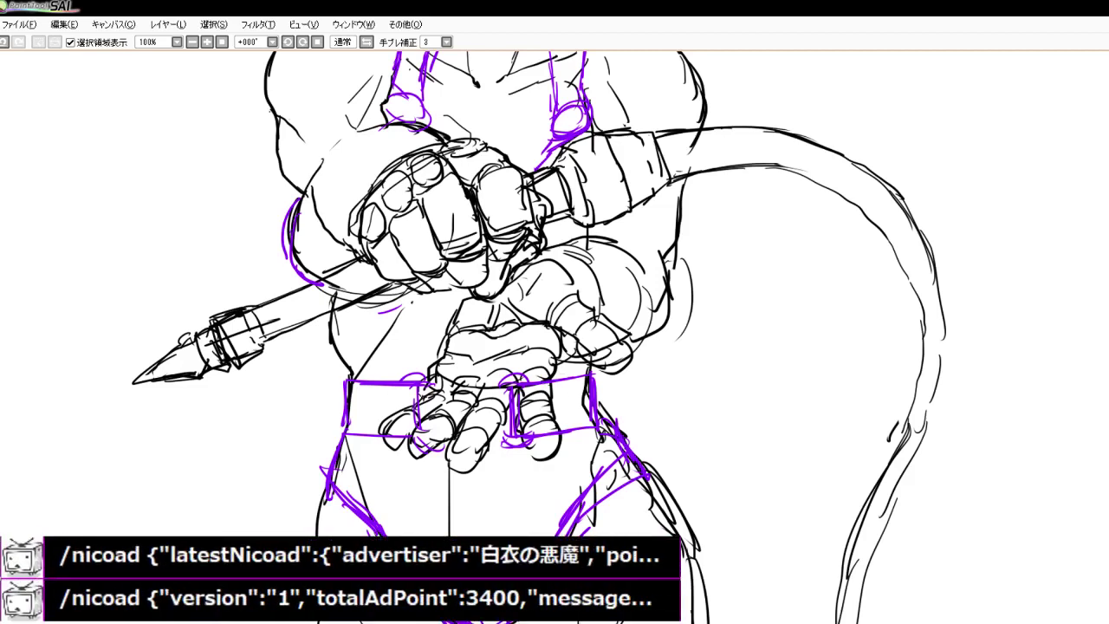
# Add purple garment edges flaring outward below the waistband at both hips, with a diagonal line across the abdomen
pyautogui.moveTo(392, 440)
pyautogui.mouseDown()
pyautogui.moveTo(372, 508)
pyautogui.moveTo(376, 499)
pyautogui.mouseUp()
pyautogui.moveTo(604, 414)
pyautogui.mouseDown()
pyautogui.moveTo(651, 443)
pyautogui.moveTo(567, 426)
pyautogui.mouseUp()
pyautogui.moveTo(598, 415)
pyautogui.mouseDown()
pyautogui.moveTo(553, 429)
pyautogui.moveTo(568, 425)
pyautogui.mouseUp()
pyautogui.moveTo(599, 415); pyautogui.dragTo(648, 451)
pyautogui.moveTo(622, 430); pyautogui.dragTo(636, 440)
pyautogui.moveTo(636, 442); pyautogui.dragTo(644, 455)
pyautogui.moveTo(343, 424); pyautogui.dragTo(273, 515)
pyautogui.moveTo(344, 424); pyautogui.dragTo(332, 449)
pyautogui.moveTo(335, 423); pyautogui.dragTo(320, 445)
pyautogui.moveTo(321, 450); pyautogui.dragTo(313, 462)
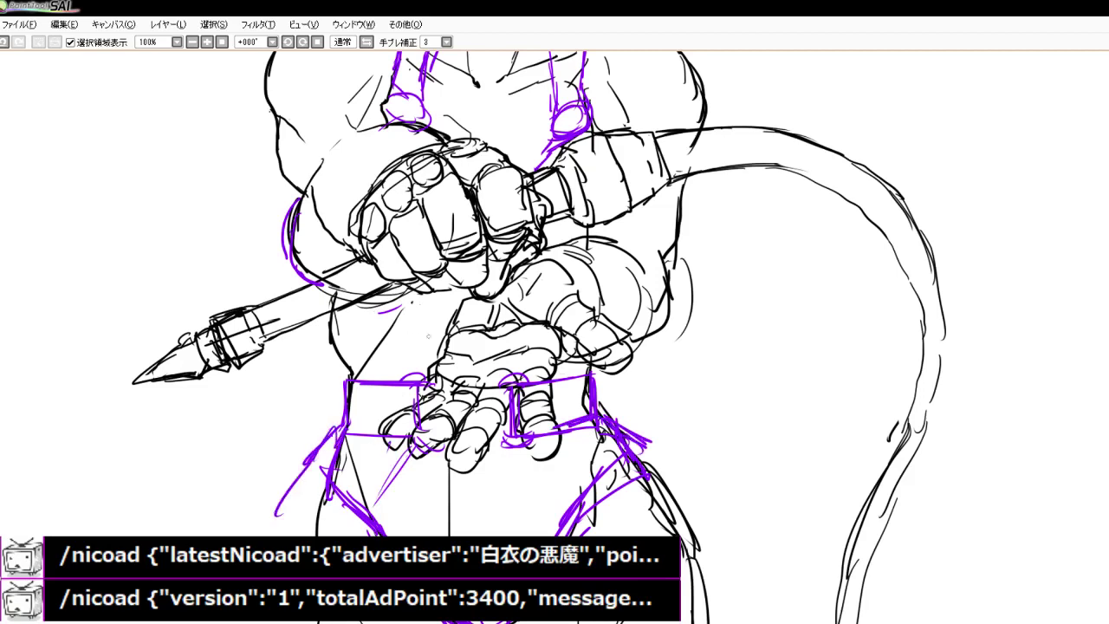
# Sketch purple cloth folds across the handle-spike side of the torso, converging on the waistband fastener
pyautogui.moveTo(379, 304); pyautogui.dragTo(435, 361)
pyautogui.moveTo(376, 334); pyautogui.dragTo(435, 373)
pyautogui.moveTo(331, 316); pyautogui.dragTo(413, 377)
pyautogui.moveTo(319, 284)
pyautogui.mouseDown()
pyautogui.moveTo(309, 350)
pyautogui.moveTo(379, 366)
pyautogui.mouseUp()
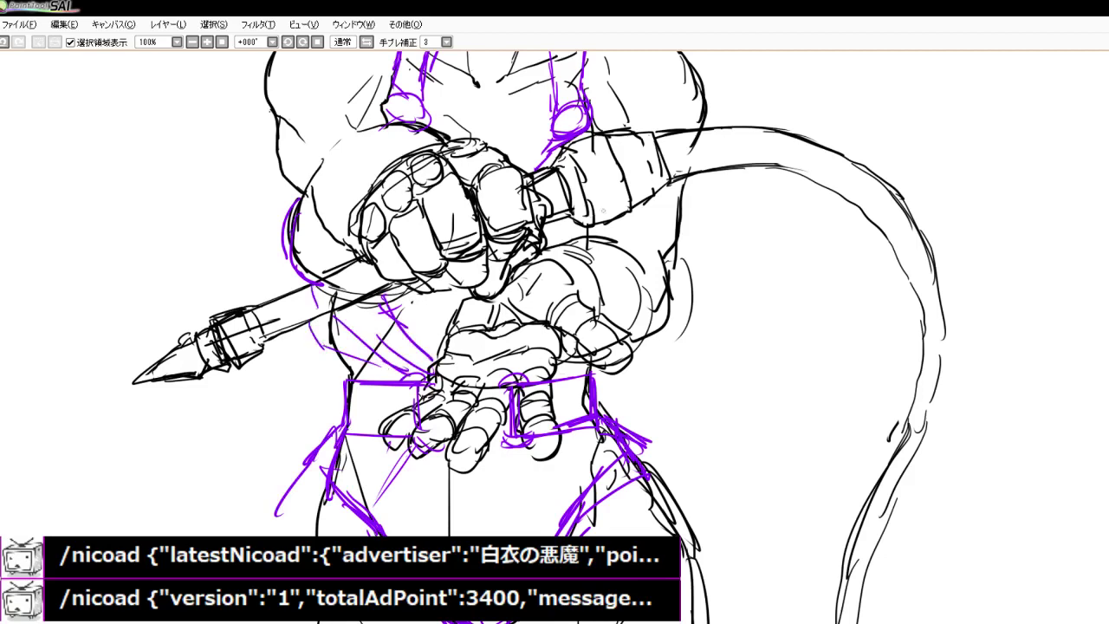
# Draw purple garment lines beneath the whip grip and a diagonal sleeve edge across the whip-side upper arm
pyautogui.moveTo(571, 236); pyautogui.dragTo(609, 217)
pyautogui.scroll(-4, 526, 312)
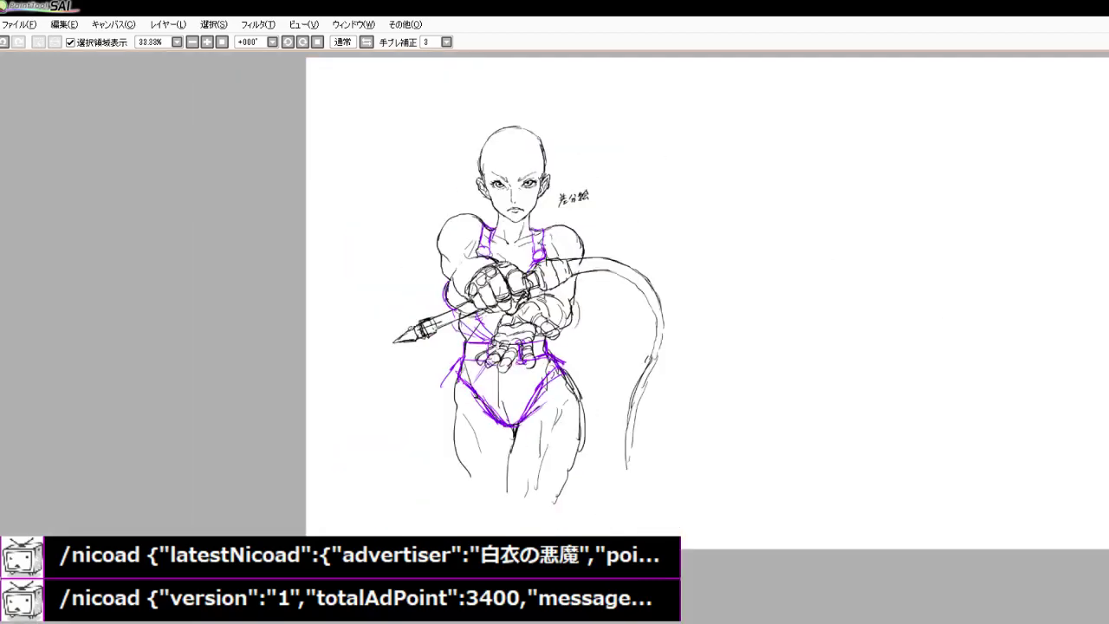
pyautogui.scroll(4, 511, 275)
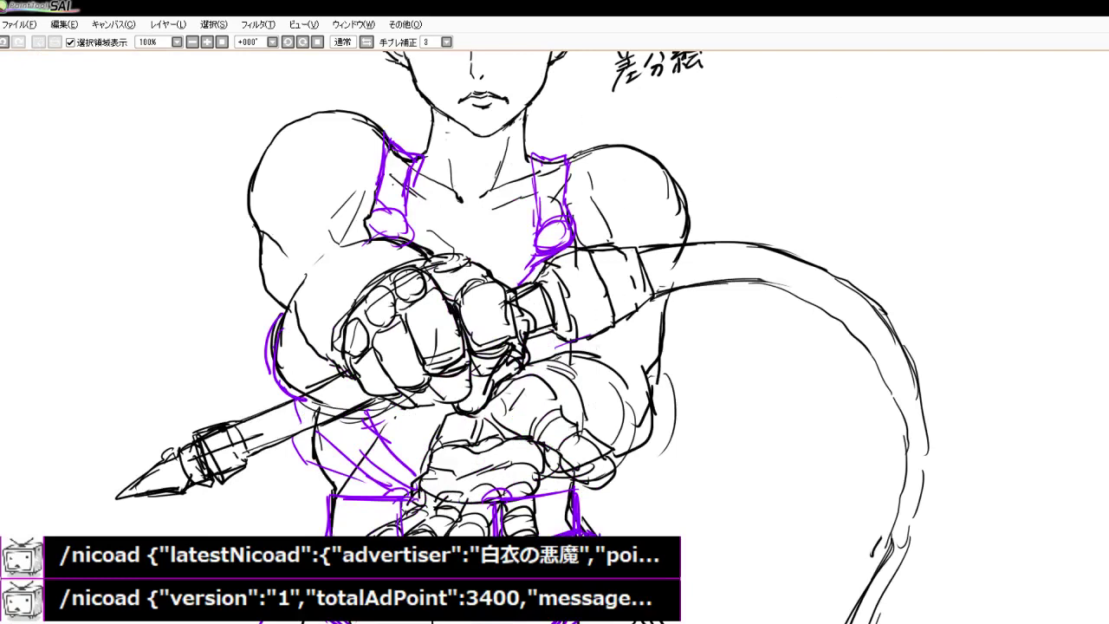
pyautogui.moveTo(600, 321); pyautogui.dragTo(542, 357)
pyautogui.moveTo(500, 272); pyautogui.dragTo(524, 269)
pyautogui.moveTo(600, 325); pyautogui.dragTo(668, 307)
pyautogui.moveTo(604, 333)
pyautogui.mouseDown()
pyautogui.moveTo(671, 332)
pyautogui.moveTo(693, 296)
pyautogui.mouseUp()
pyautogui.moveTo(645, 263); pyautogui.dragTo(654, 258)
pyautogui.moveTo(682, 216); pyautogui.dragTo(637, 262)
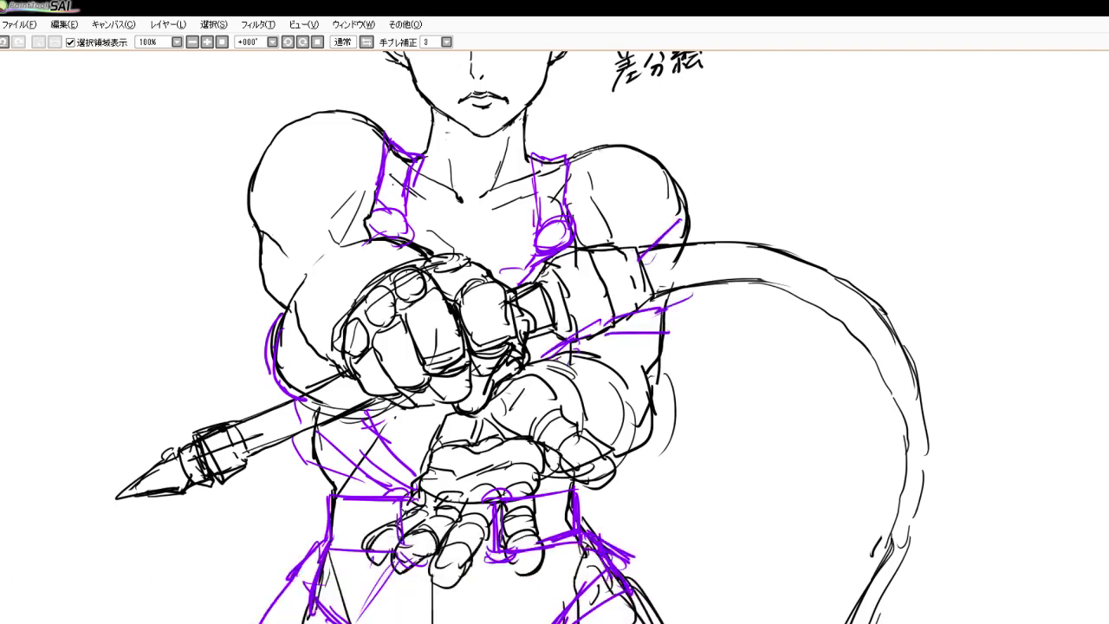
# Rough in a billowing purple sleeve around the whip-side shoulder and upper arm, closing it under the whip
pyautogui.moveTo(674, 179); pyautogui.dragTo(697, 192)
pyautogui.moveTo(704, 202); pyautogui.dragTo(663, 239)
pyautogui.moveTo(683, 170)
pyautogui.mouseDown()
pyautogui.moveTo(696, 197)
pyautogui.moveTo(686, 225)
pyautogui.moveTo(692, 189)
pyautogui.mouseUp()
pyautogui.moveTo(625, 151)
pyautogui.mouseDown()
pyautogui.moveTo(704, 158)
pyautogui.moveTo(730, 211)
pyautogui.mouseUp()
pyautogui.moveTo(715, 172)
pyautogui.mouseDown()
pyautogui.moveTo(726, 263)
pyautogui.moveTo(674, 304)
pyautogui.mouseUp()
pyautogui.moveTo(736, 246)
pyautogui.mouseDown()
pyautogui.moveTo(721, 300)
pyautogui.moveTo(680, 336)
pyautogui.mouseUp()
pyautogui.moveTo(733, 294)
pyautogui.mouseDown()
pyautogui.moveTo(690, 345)
pyautogui.moveTo(694, 369)
pyautogui.mouseUp()
pyautogui.moveTo(724, 333)
pyautogui.mouseDown()
pyautogui.moveTo(686, 381)
pyautogui.moveTo(589, 360)
pyautogui.mouseUp()
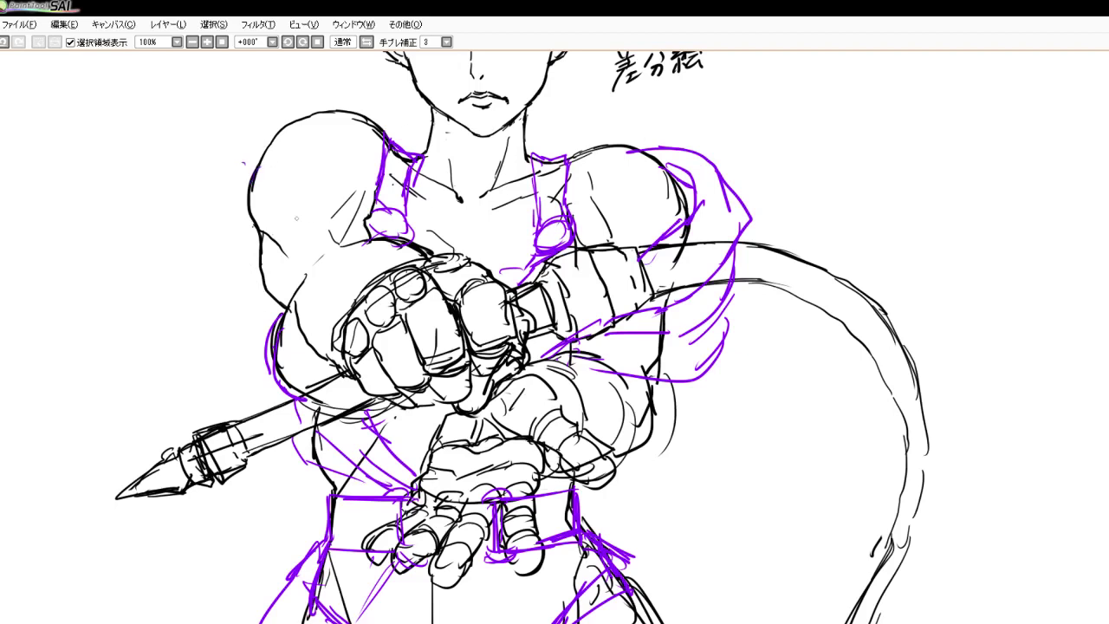
# Sketch layered purple cloth contours hanging outside the handle-spike-side upper arm
pyautogui.moveTo(252, 215)
pyautogui.mouseDown()
pyautogui.moveTo(220, 245)
pyautogui.moveTo(251, 341)
pyautogui.mouseUp()
pyautogui.moveTo(236, 241)
pyautogui.mouseDown()
pyautogui.moveTo(258, 305)
pyautogui.moveTo(288, 321)
pyautogui.moveTo(276, 329)
pyautogui.mouseUp()
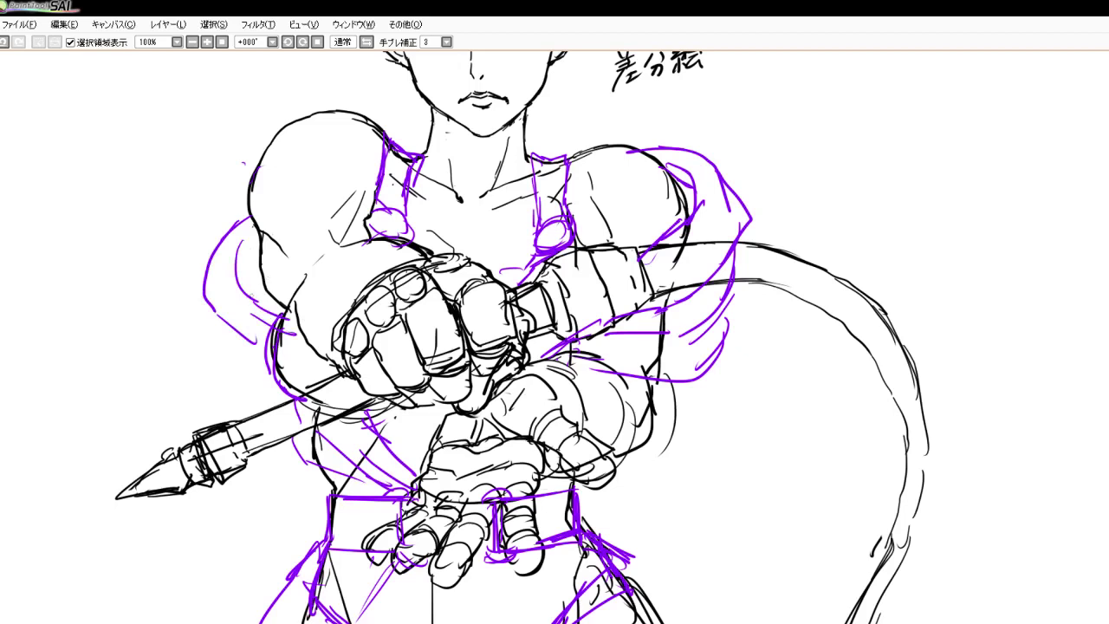
pyautogui.moveTo(260, 244); pyautogui.dragTo(248, 316)
pyautogui.moveTo(259, 238); pyautogui.dragTo(234, 300)
pyautogui.moveTo(213, 245); pyautogui.dragTo(234, 344)
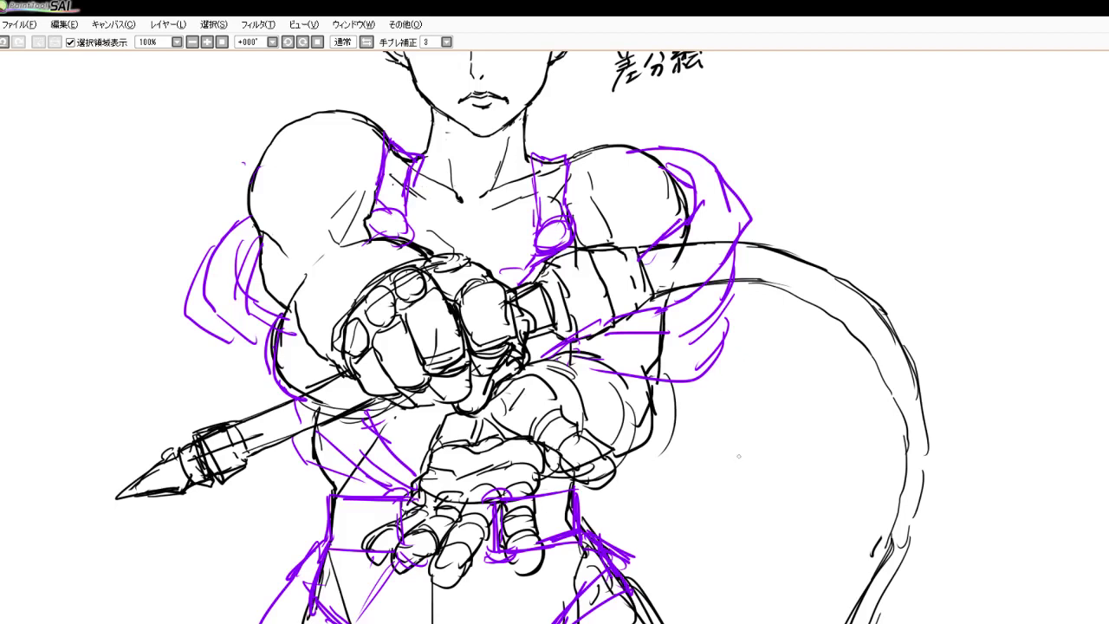
# Doodle a small purple figure with a round head and simple torso in the empty space inside the whip's curve
pyautogui.moveTo(729, 457)
pyautogui.mouseDown()
pyautogui.moveTo(777, 447)
pyautogui.moveTo(733, 468)
pyautogui.moveTo(741, 453)
pyautogui.moveTo(752, 460)
pyautogui.mouseUp()
pyautogui.moveTo(741, 470)
pyautogui.mouseDown()
pyautogui.moveTo(741, 481)
pyautogui.moveTo(763, 478)
pyautogui.moveTo(762, 509)
pyautogui.mouseUp()
pyautogui.moveTo(745, 484)
pyautogui.mouseDown()
pyautogui.moveTo(743, 520)
pyautogui.moveTo(772, 522)
pyautogui.moveTo(761, 523)
pyautogui.mouseUp()
pyautogui.moveTo(741, 531); pyautogui.dragTo(756, 531)
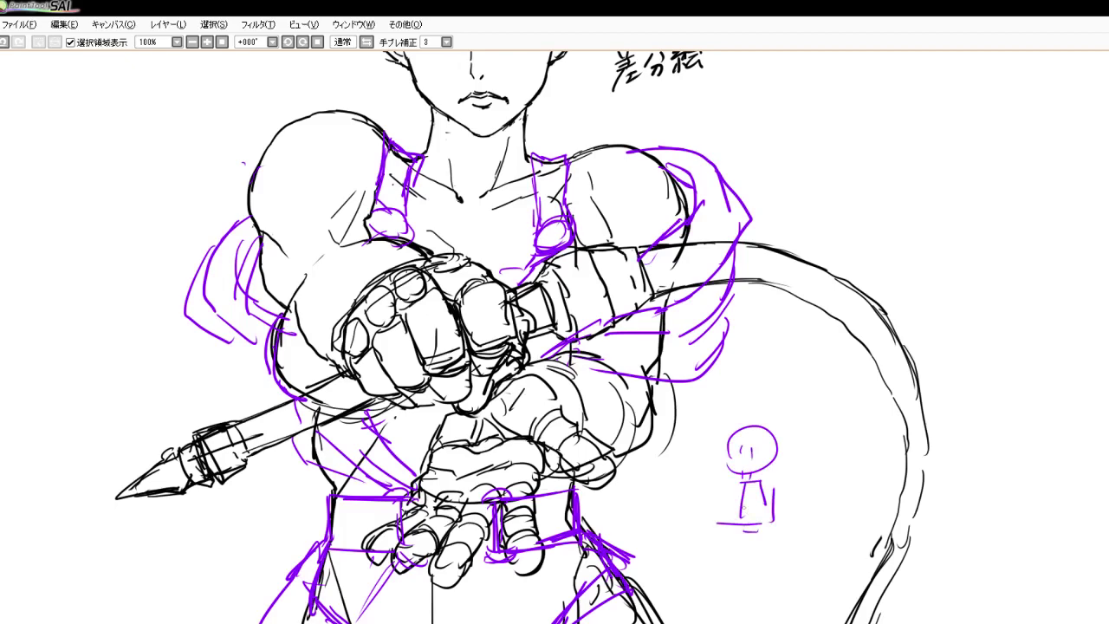
pyautogui.moveTo(736, 482)
pyautogui.mouseDown()
pyautogui.moveTo(740, 521)
pyautogui.moveTo(768, 527)
pyautogui.moveTo(759, 532)
pyautogui.mouseUp()
pyautogui.moveTo(737, 483); pyautogui.dragTo(716, 541)
pyautogui.scroll(-5, 686, 518)
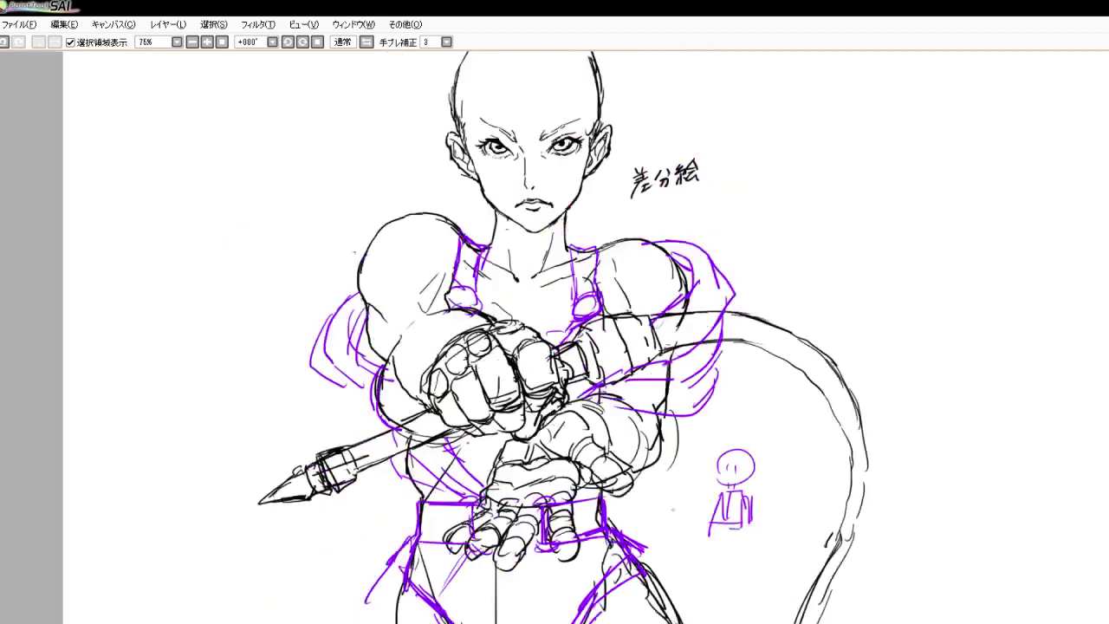
# Add the bust, crossed garment lines and off-shoulder puffed sleeves to the small purple figure
pyautogui.scroll(9, 689, 498)
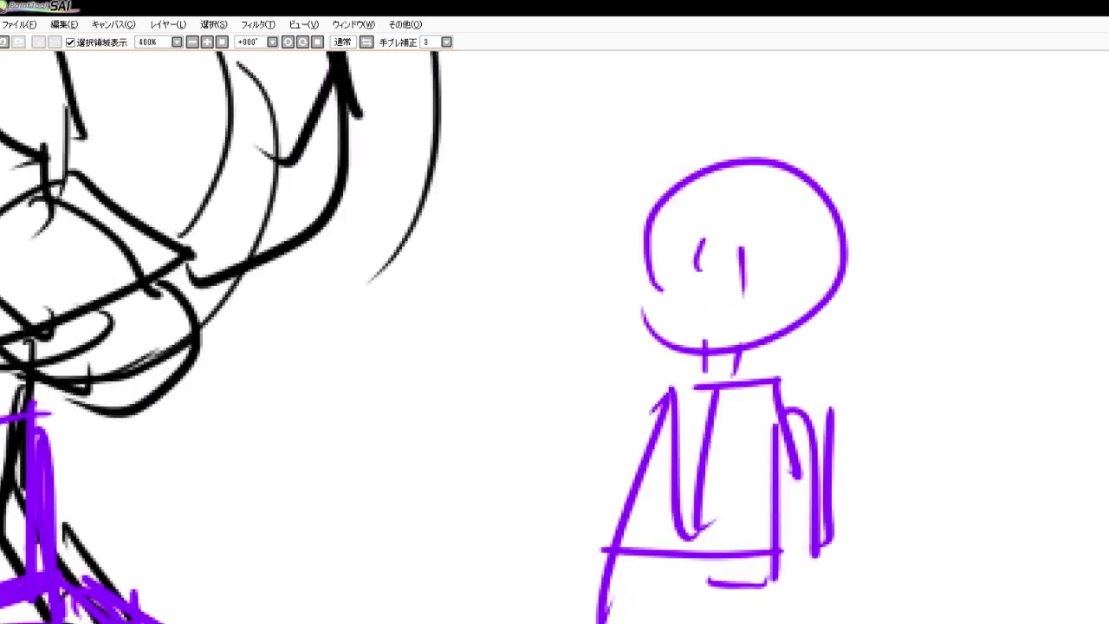
pyautogui.moveTo(651, 441)
pyautogui.mouseDown()
pyautogui.moveTo(699, 520)
pyautogui.moveTo(745, 477)
pyautogui.mouseUp()
pyautogui.moveTo(693, 414)
pyautogui.mouseDown()
pyautogui.moveTo(655, 445)
pyautogui.moveTo(713, 448)
pyautogui.moveTo(782, 422)
pyautogui.moveTo(708, 517)
pyautogui.mouseUp()
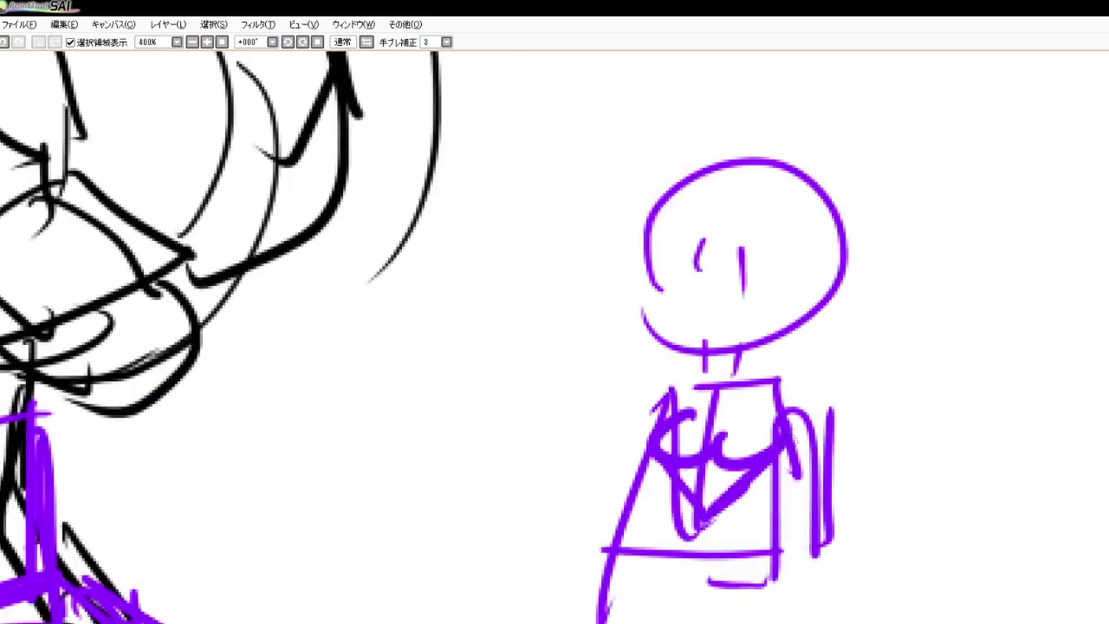
pyautogui.moveTo(787, 440); pyautogui.dragTo(859, 421)
pyautogui.moveTo(764, 480)
pyautogui.mouseDown()
pyautogui.moveTo(852, 451)
pyautogui.moveTo(879, 466)
pyautogui.mouseUp()
pyautogui.moveTo(879, 466); pyautogui.dragTo(756, 480)
pyautogui.moveTo(665, 437)
pyautogui.mouseDown()
pyautogui.moveTo(645, 432)
pyautogui.moveTo(614, 478)
pyautogui.moveTo(685, 511)
pyautogui.moveTo(742, 510)
pyautogui.mouseUp()
pyautogui.moveTo(808, 483)
pyautogui.mouseDown()
pyautogui.moveTo(859, 513)
pyautogui.moveTo(874, 541)
pyautogui.moveTo(822, 596)
pyautogui.mouseUp()
pyautogui.moveTo(851, 535); pyautogui.dragTo(849, 604)
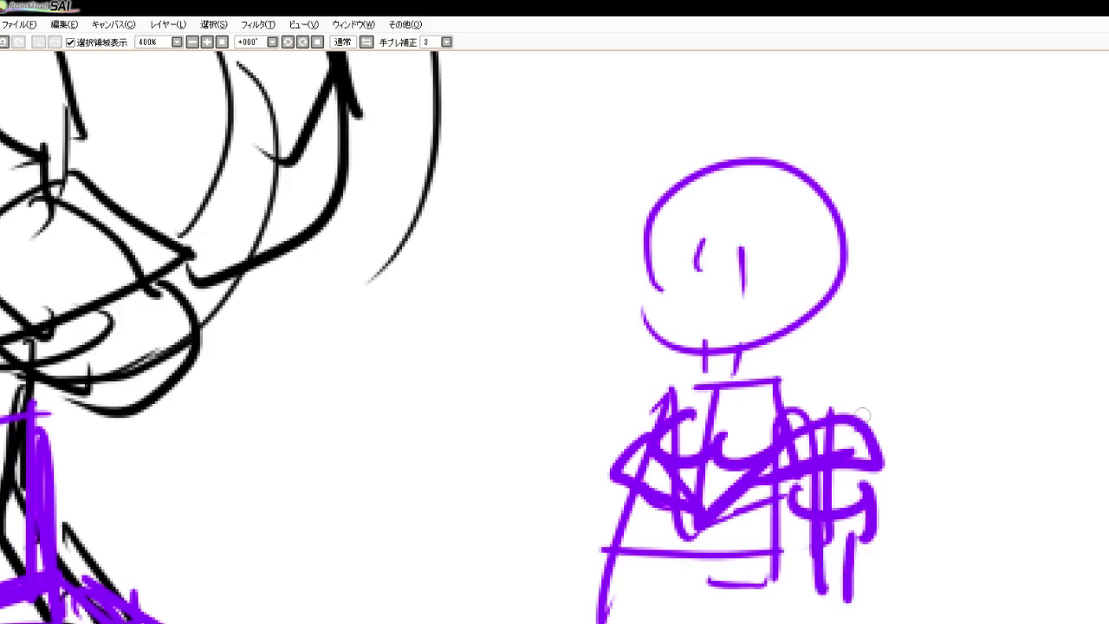
# Rough in a large purple off-shoulder puffed sleeve around the handle-spike-side arm, from the chest to beside the elbow
pyautogui.scroll(-7, 540, 453)
pyautogui.scroll(3, 325, 347)
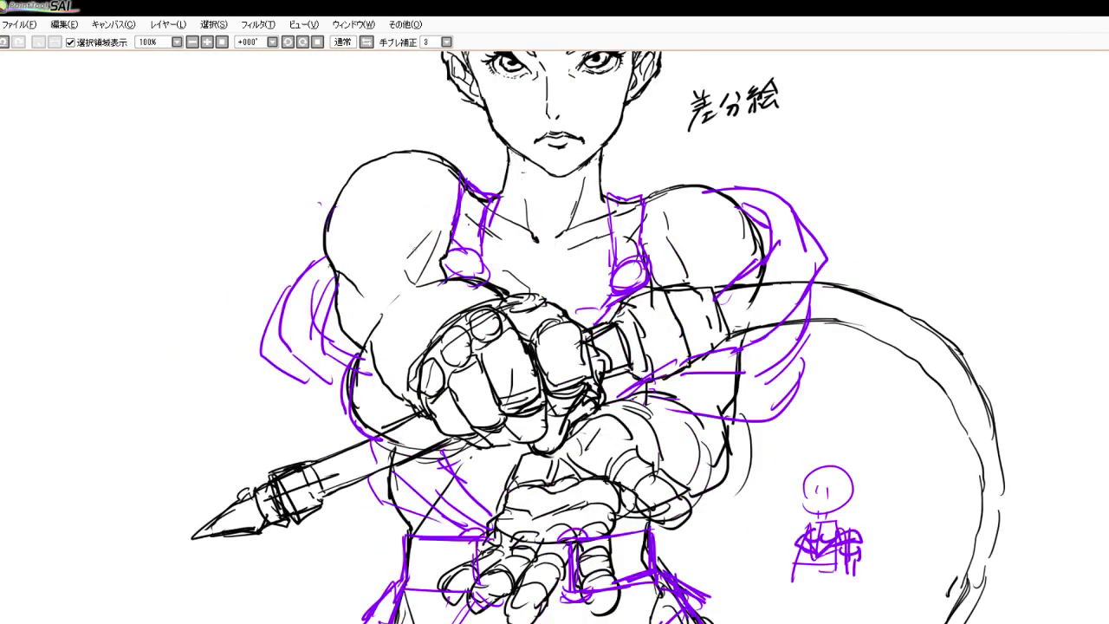
pyautogui.moveTo(411, 287); pyautogui.dragTo(389, 305)
pyautogui.moveTo(309, 287)
pyautogui.mouseDown()
pyautogui.moveTo(381, 258)
pyautogui.moveTo(451, 275)
pyautogui.mouseUp()
pyautogui.moveTo(356, 264); pyautogui.dragTo(289, 305)
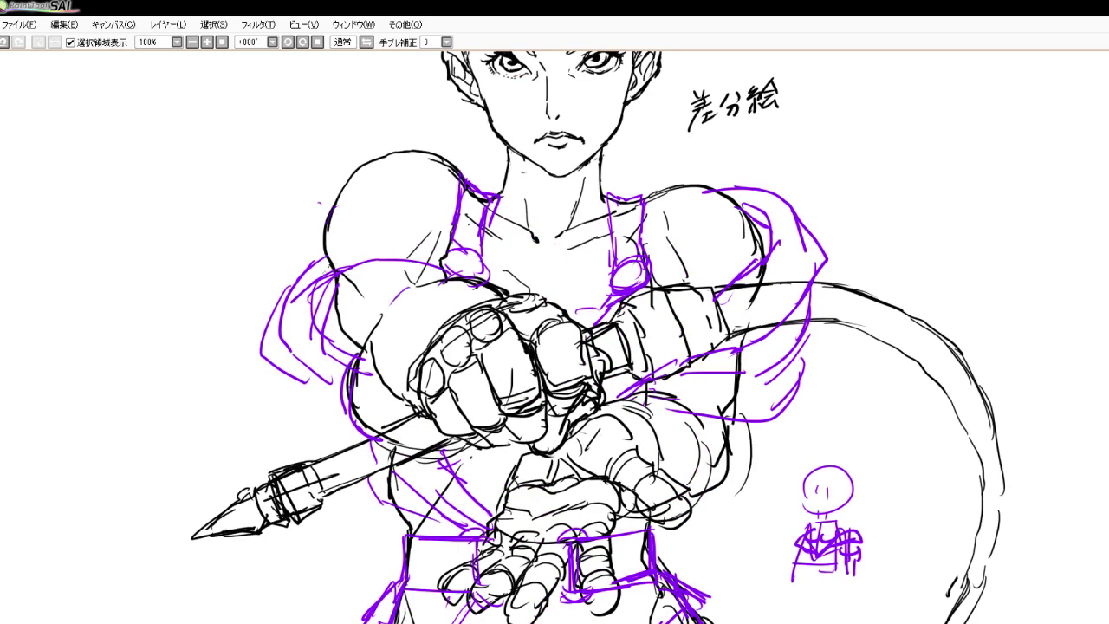
pyautogui.moveTo(335, 272); pyautogui.dragTo(270, 299)
pyautogui.moveTo(296, 258); pyautogui.dragTo(272, 291)
pyautogui.moveTo(328, 222)
pyautogui.mouseDown()
pyautogui.moveTo(271, 260)
pyautogui.moveTo(239, 310)
pyautogui.moveTo(262, 362)
pyautogui.mouseUp()
pyautogui.moveTo(351, 303); pyautogui.dragTo(293, 348)
pyautogui.moveTo(428, 269); pyautogui.dragTo(338, 315)
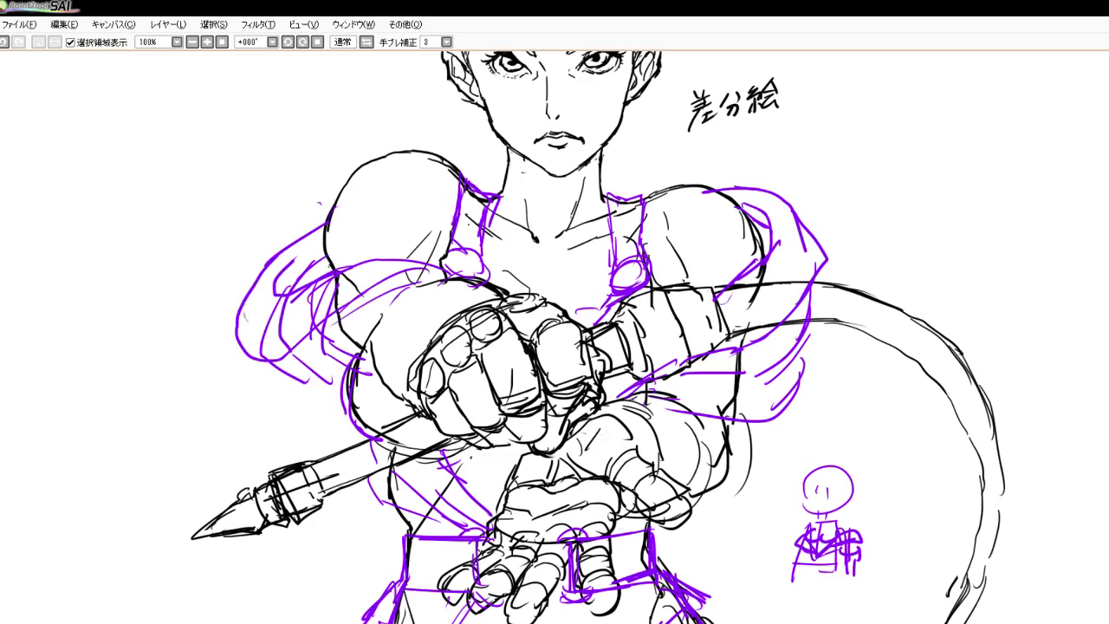
pyautogui.moveTo(239, 304)
pyautogui.mouseDown()
pyautogui.moveTo(236, 388)
pyautogui.moveTo(293, 424)
pyautogui.moveTo(418, 286)
pyautogui.mouseUp()
pyautogui.moveTo(404, 293); pyautogui.dragTo(300, 402)
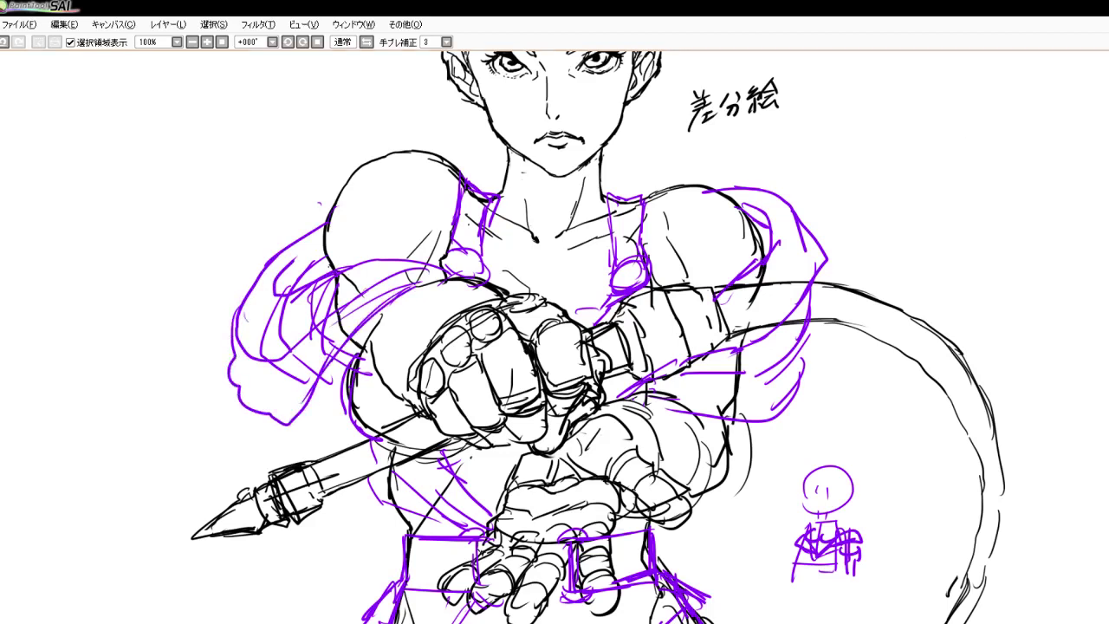
# Clear the tangled inner lines of the handle-spike-side sleeve and redraw its opening across the upper arm
pyautogui.moveTo(272, 305)
pyautogui.mouseDown()
pyautogui.moveTo(266, 326)
pyautogui.moveTo(322, 287)
pyautogui.mouseUp()
pyautogui.moveTo(284, 330)
pyautogui.mouseDown()
pyautogui.moveTo(344, 324)
pyautogui.moveTo(304, 341)
pyautogui.moveTo(368, 299)
pyautogui.mouseUp()
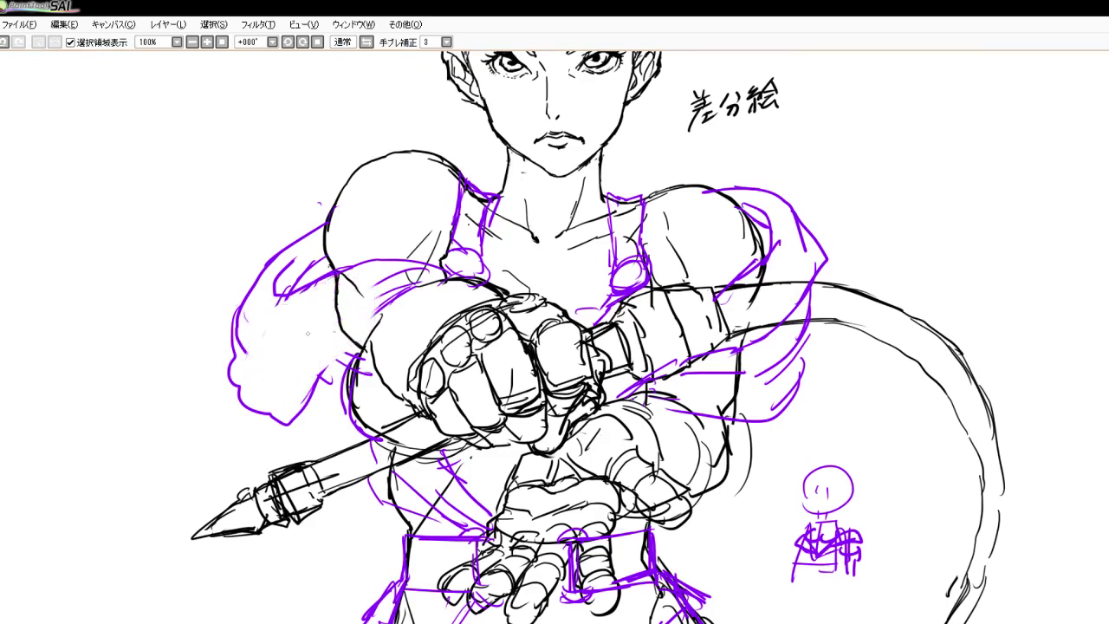
pyautogui.moveTo(285, 302); pyautogui.dragTo(443, 272)
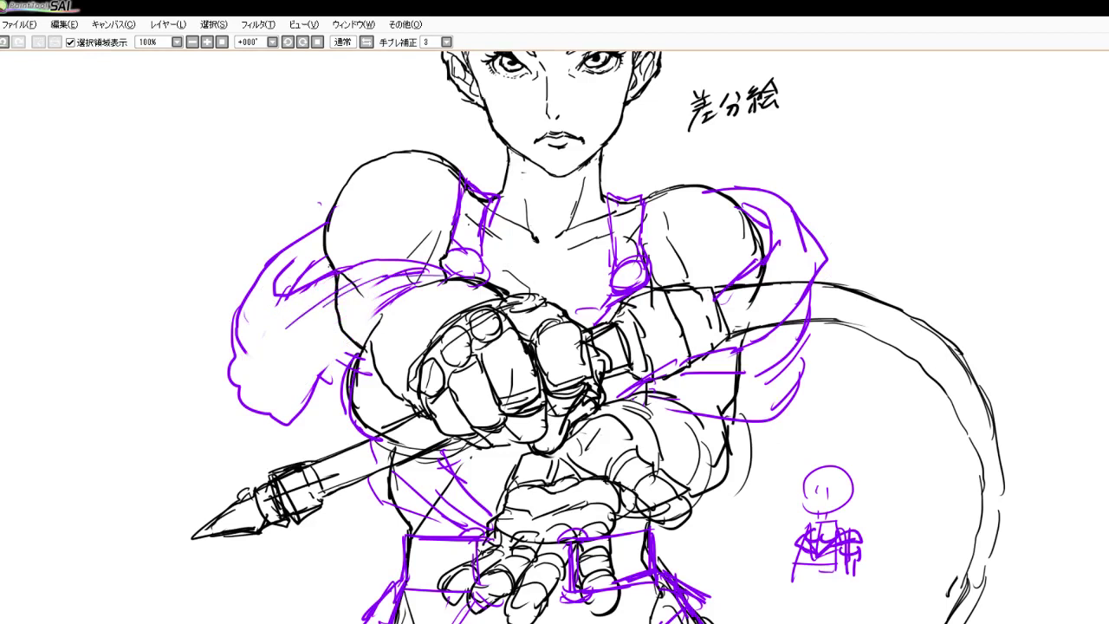
pyautogui.moveTo(364, 260); pyautogui.dragTo(468, 287)
pyautogui.moveTo(478, 282); pyautogui.dragTo(407, 291)
pyautogui.moveTo(396, 282); pyautogui.dragTo(440, 265)
pyautogui.moveTo(359, 298)
pyautogui.mouseDown()
pyautogui.moveTo(439, 279)
pyautogui.moveTo(365, 293)
pyautogui.mouseUp()
pyautogui.moveTo(333, 319)
pyautogui.mouseDown()
pyautogui.moveTo(364, 293)
pyautogui.moveTo(334, 343)
pyautogui.moveTo(329, 326)
pyautogui.mouseUp()
pyautogui.moveTo(329, 324); pyautogui.dragTo(317, 372)
# Reinforce the handle-spike-side sleeve's wavy outer contour and add hanging folds and a lower hem in purple
pyautogui.moveTo(265, 262)
pyautogui.mouseDown()
pyautogui.moveTo(250, 291)
pyautogui.moveTo(253, 317)
pyautogui.moveTo(257, 305)
pyautogui.mouseUp()
pyautogui.moveTo(258, 314); pyautogui.dragTo(244, 350)
pyautogui.moveTo(244, 347)
pyautogui.mouseDown()
pyautogui.moveTo(237, 361)
pyautogui.moveTo(252, 392)
pyautogui.mouseUp()
pyautogui.moveTo(258, 392); pyautogui.dragTo(265, 402)
pyautogui.moveTo(281, 338); pyautogui.dragTo(258, 401)
pyautogui.moveTo(319, 301); pyautogui.dragTo(262, 385)
pyautogui.moveTo(262, 382); pyautogui.dragTo(269, 419)
pyautogui.moveTo(310, 352); pyautogui.dragTo(305, 413)
pyautogui.moveTo(254, 414)
pyautogui.mouseDown()
pyautogui.moveTo(305, 438)
pyautogui.moveTo(339, 402)
pyautogui.moveTo(322, 409)
pyautogui.mouseUp()
pyautogui.moveTo(334, 404)
pyautogui.mouseDown()
pyautogui.moveTo(319, 424)
pyautogui.moveTo(355, 440)
pyautogui.mouseUp()
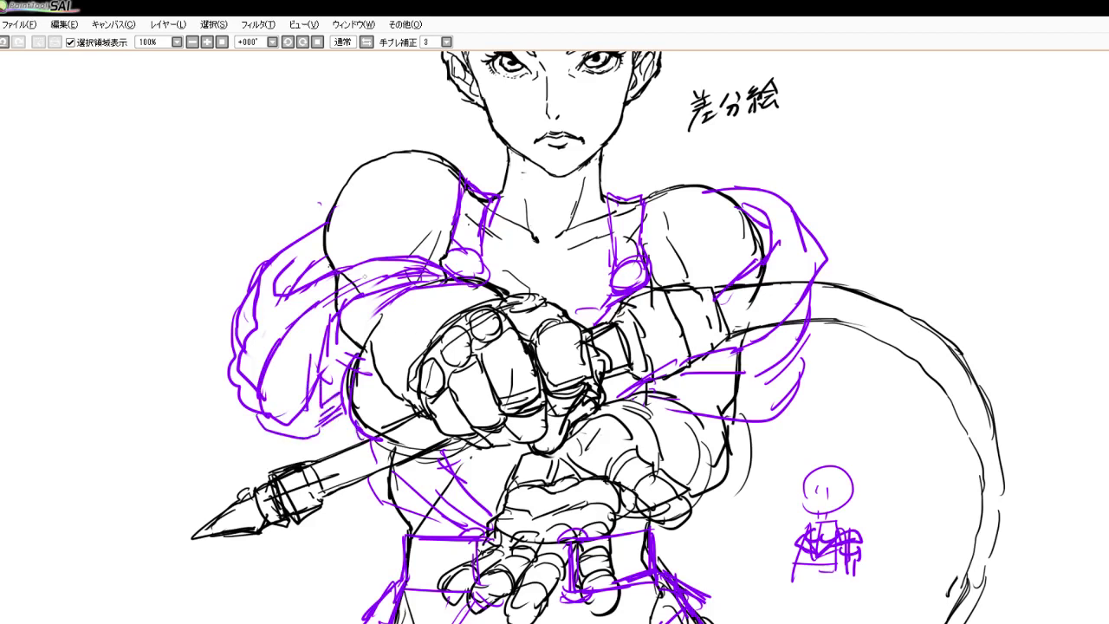
# Add gathered folds at the handle-spike-side elbow, a forearm contour and another fold across the waist in purple
pyautogui.moveTo(374, 261); pyautogui.dragTo(370, 269)
pyautogui.moveTo(378, 304)
pyautogui.mouseDown()
pyautogui.moveTo(340, 322)
pyautogui.moveTo(354, 353)
pyautogui.mouseUp()
pyautogui.moveTo(325, 343)
pyautogui.mouseDown()
pyautogui.moveTo(373, 358)
pyautogui.moveTo(378, 376)
pyautogui.mouseUp()
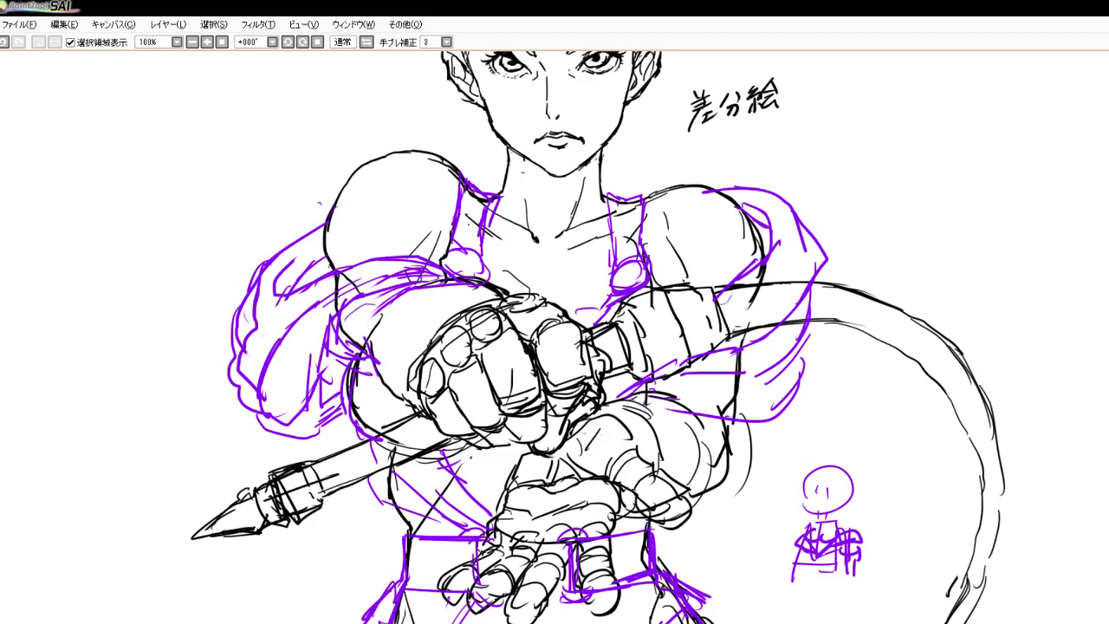
pyautogui.moveTo(381, 326); pyautogui.dragTo(417, 413)
pyautogui.moveTo(381, 377); pyautogui.dragTo(393, 397)
pyautogui.moveTo(414, 454)
pyautogui.mouseDown()
pyautogui.moveTo(487, 526)
pyautogui.moveTo(504, 526)
pyautogui.mouseUp()
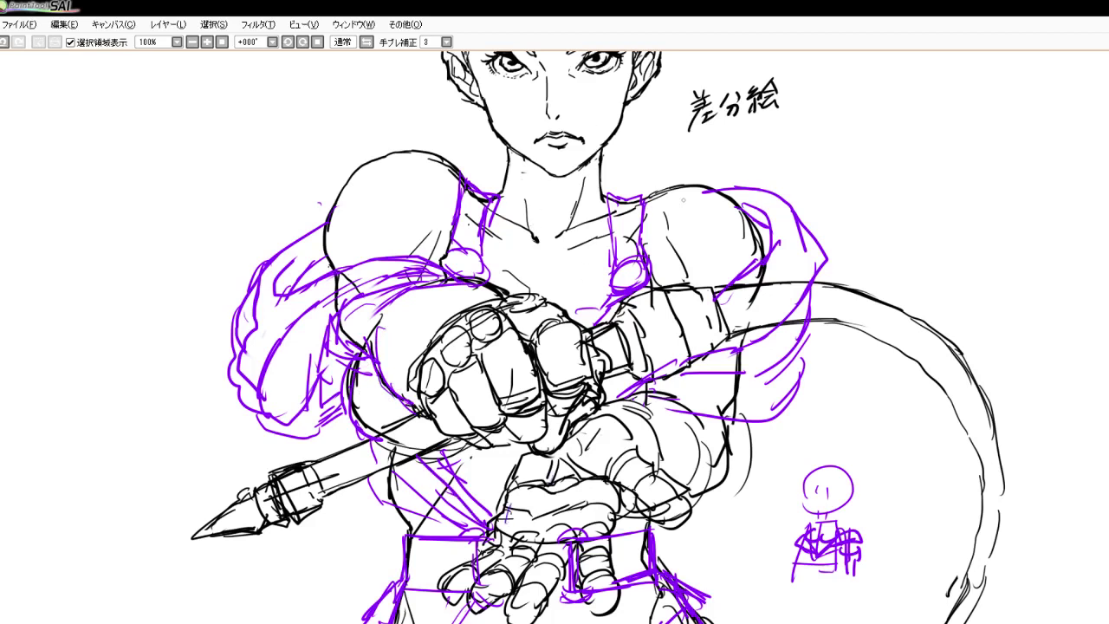
# Strengthen the whip-side puffed sleeve's outline from the shoulder around to its underside in purple
pyautogui.moveTo(684, 190); pyautogui.dragTo(694, 187)
pyautogui.moveTo(333, 225); pyautogui.dragTo(297, 244)
pyautogui.moveTo(737, 197)
pyautogui.mouseDown()
pyautogui.moveTo(772, 232)
pyautogui.moveTo(794, 219)
pyautogui.mouseUp()
pyautogui.moveTo(771, 208); pyautogui.dragTo(813, 280)
pyautogui.moveTo(818, 281); pyautogui.dragTo(745, 350)
pyautogui.moveTo(786, 309)
pyautogui.mouseDown()
pyautogui.moveTo(792, 370)
pyautogui.moveTo(712, 416)
pyautogui.mouseUp()
pyautogui.moveTo(773, 374)
pyautogui.mouseDown()
pyautogui.moveTo(705, 416)
pyautogui.moveTo(659, 409)
pyautogui.mouseUp()
pyautogui.moveTo(752, 410); pyautogui.dragTo(702, 414)
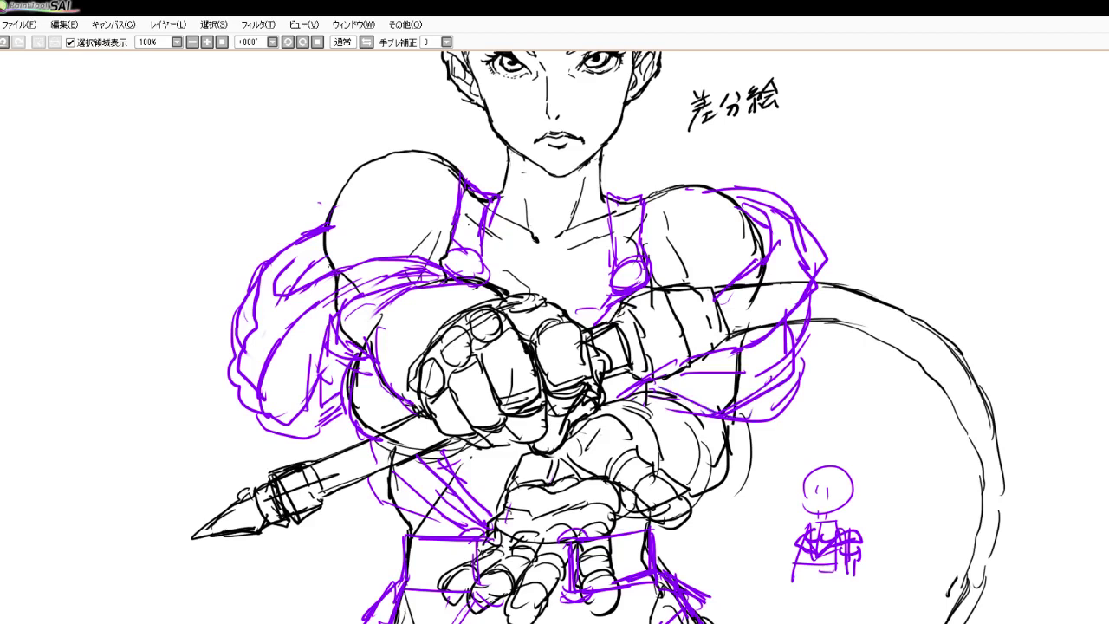
# Draw folds gathering at the whip-side sleeve's lower end and a purple contour along the forearm below it
pyautogui.moveTo(768, 394); pyautogui.dragTo(702, 426)
pyautogui.moveTo(688, 404); pyautogui.dragTo(671, 411)
pyautogui.moveTo(734, 383); pyautogui.dragTo(664, 409)
pyautogui.moveTo(754, 367)
pyautogui.mouseDown()
pyautogui.moveTo(669, 392)
pyautogui.moveTo(743, 405)
pyautogui.mouseUp()
pyautogui.moveTo(742, 420)
pyautogui.mouseDown()
pyautogui.moveTo(712, 425)
pyautogui.moveTo(730, 393)
pyautogui.mouseUp()
pyautogui.moveTo(742, 429); pyautogui.dragTo(698, 508)
pyautogui.moveTo(726, 469); pyautogui.dragTo(682, 497)
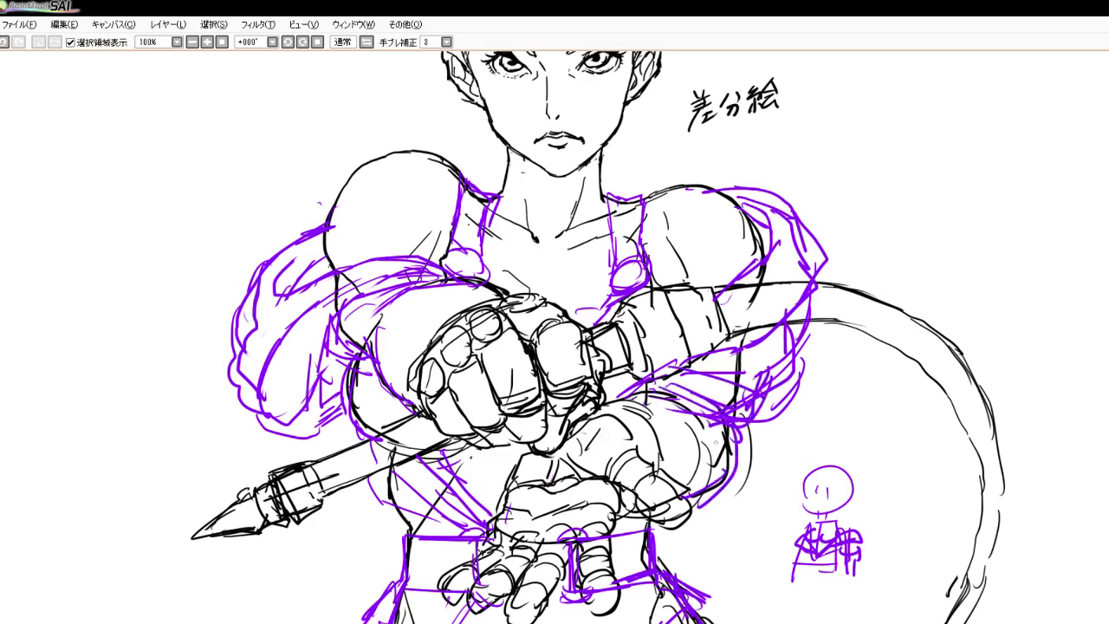
# Start the hair in green with a zigzag hairline parting on the forehead and first strands at the temples
pyautogui.scroll(-3, 421, 402)
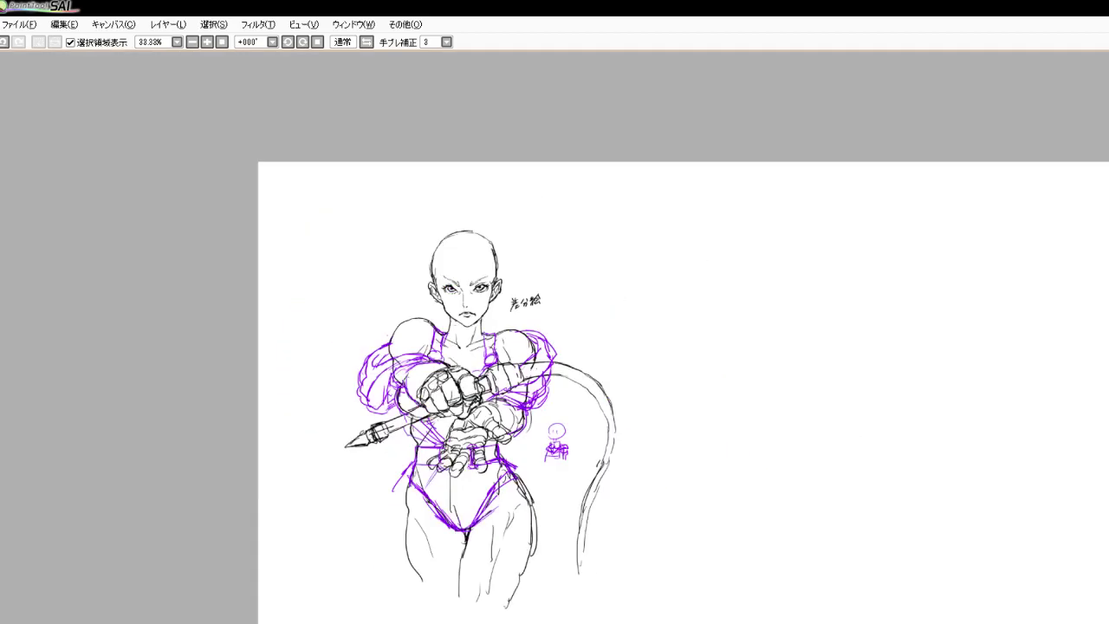
pyautogui.scroll(2, 529, 345)
pyautogui.scroll(-2, 433, 290)
pyautogui.scroll(3, 403, 228)
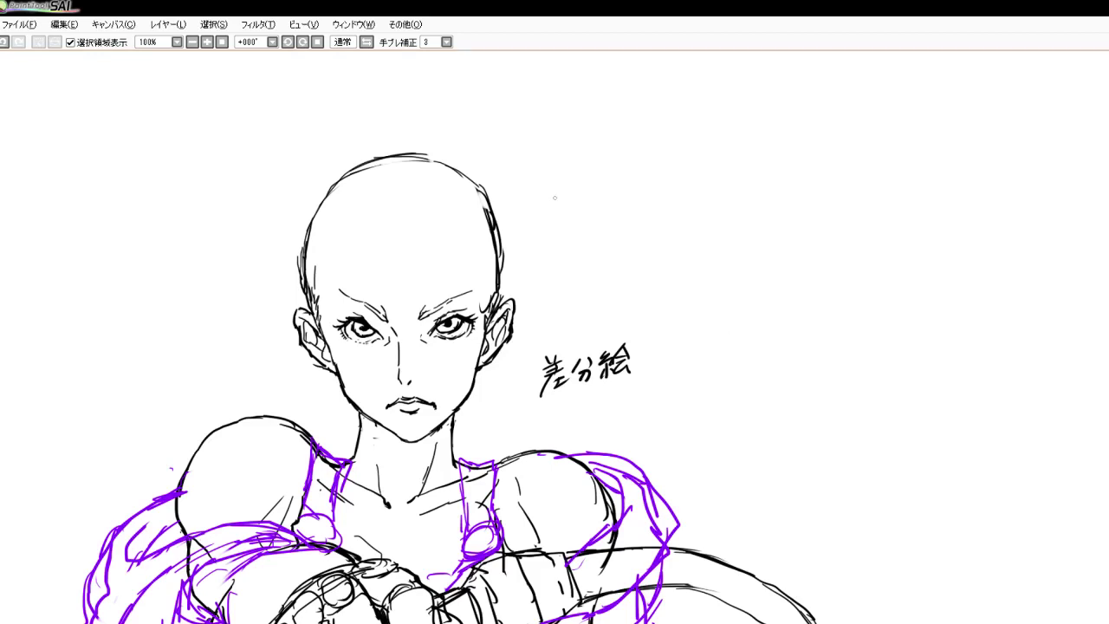
pyautogui.moveTo(523, 189); pyautogui.dragTo(537, 184)
pyautogui.moveTo(353, 225)
pyautogui.mouseDown()
pyautogui.moveTo(461, 222)
pyautogui.moveTo(490, 262)
pyautogui.moveTo(475, 302)
pyautogui.moveTo(331, 241)
pyautogui.moveTo(321, 281)
pyautogui.mouseUp()
pyautogui.moveTo(368, 208); pyautogui.dragTo(391, 231)
pyautogui.moveTo(361, 210); pyautogui.dragTo(389, 233)
pyautogui.moveTo(411, 209)
pyautogui.mouseDown()
pyautogui.moveTo(392, 233)
pyautogui.moveTo(402, 222)
pyautogui.mouseUp()
pyautogui.moveTo(411, 210)
pyautogui.mouseDown()
pyautogui.moveTo(401, 222)
pyautogui.moveTo(408, 208)
pyautogui.moveTo(431, 227)
pyautogui.moveTo(364, 262)
pyautogui.moveTo(360, 295)
pyautogui.mouseUp()
pyautogui.moveTo(422, 233)
pyautogui.mouseDown()
pyautogui.moveTo(440, 215)
pyautogui.moveTo(450, 264)
pyautogui.mouseUp()
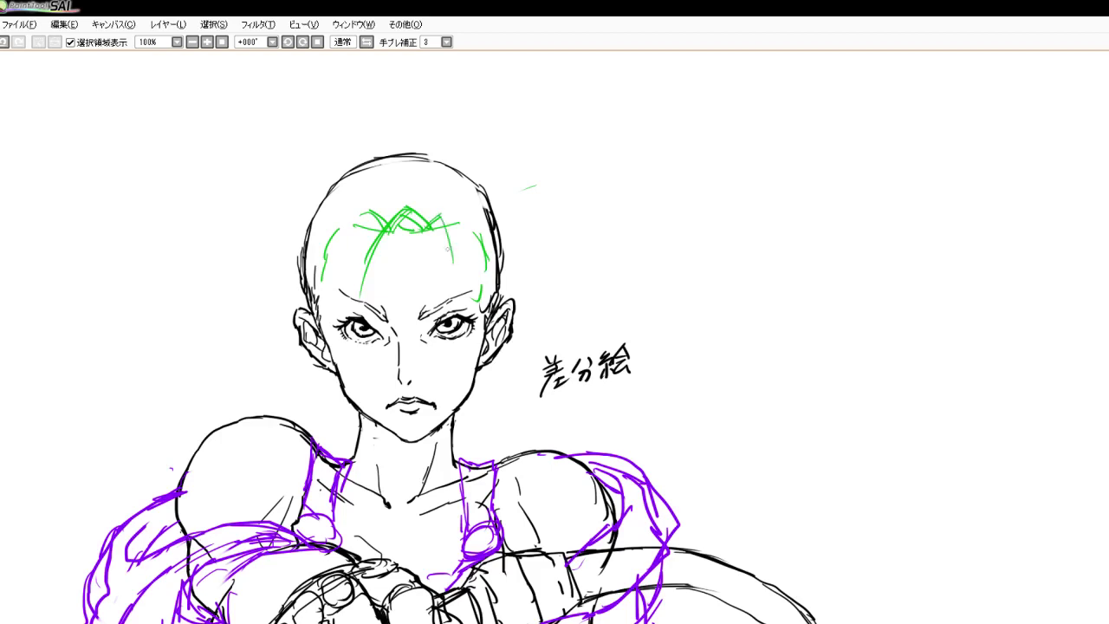
# Sketch long green bangs falling over the whip-side eye toward the cheek, undoing a stray stroke
pyautogui.moveTo(445, 215); pyautogui.dragTo(458, 305)
pyautogui.moveTo(457, 227); pyautogui.dragTo(434, 378)
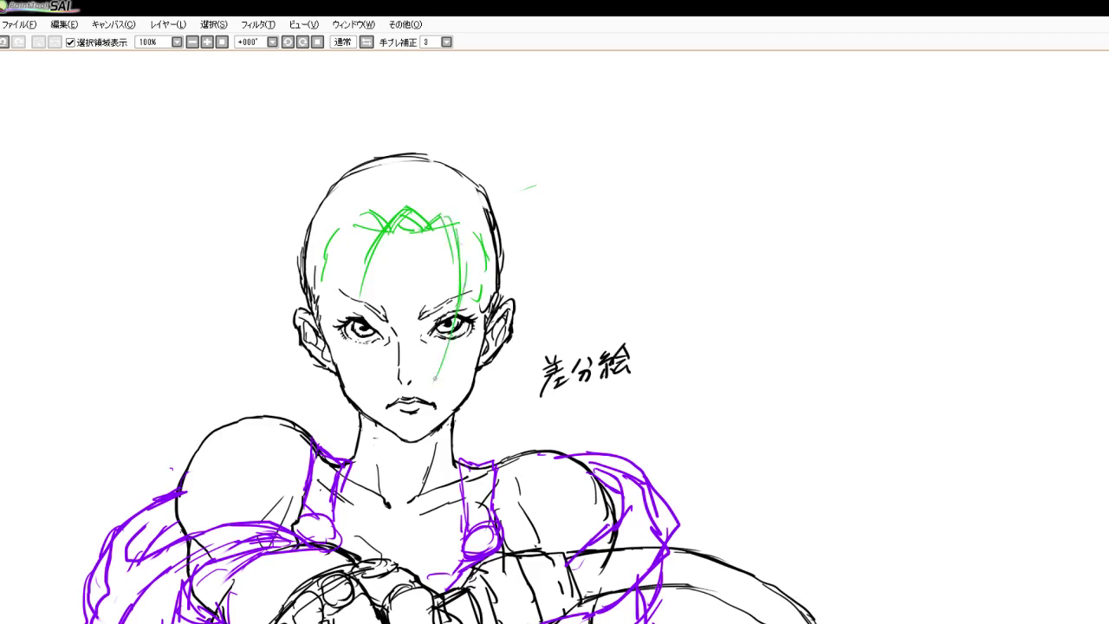
pyautogui.moveTo(470, 256)
pyautogui.mouseDown()
pyautogui.moveTo(440, 373)
pyautogui.moveTo(424, 393)
pyautogui.mouseUp()
pyautogui.moveTo(435, 222)
pyautogui.mouseDown()
pyautogui.moveTo(444, 200)
pyautogui.moveTo(475, 275)
pyautogui.mouseUp()
pyautogui.hotkey('ctrl', 'z')
# Draw long green hair strands sweeping from the parting past the handle-spike-side ear down beside the jaw
pyautogui.moveTo(379, 227)
pyautogui.mouseDown()
pyautogui.moveTo(344, 264)
pyautogui.moveTo(327, 320)
pyautogui.mouseUp()
pyautogui.moveTo(371, 240)
pyautogui.mouseDown()
pyautogui.moveTo(345, 279)
pyautogui.moveTo(328, 376)
pyautogui.mouseUp()
pyautogui.moveTo(362, 279); pyautogui.dragTo(334, 399)
pyautogui.moveTo(321, 365); pyautogui.dragTo(335, 419)
pyautogui.moveTo(360, 214)
pyautogui.mouseDown()
pyautogui.moveTo(409, 186)
pyautogui.moveTo(432, 215)
pyautogui.moveTo(331, 263)
pyautogui.moveTo(298, 376)
pyautogui.mouseUp()
pyautogui.moveTo(345, 270)
pyautogui.mouseDown()
pyautogui.moveTo(310, 320)
pyautogui.moveTo(310, 395)
pyautogui.mouseUp()
pyautogui.moveTo(324, 338); pyautogui.dragTo(334, 427)
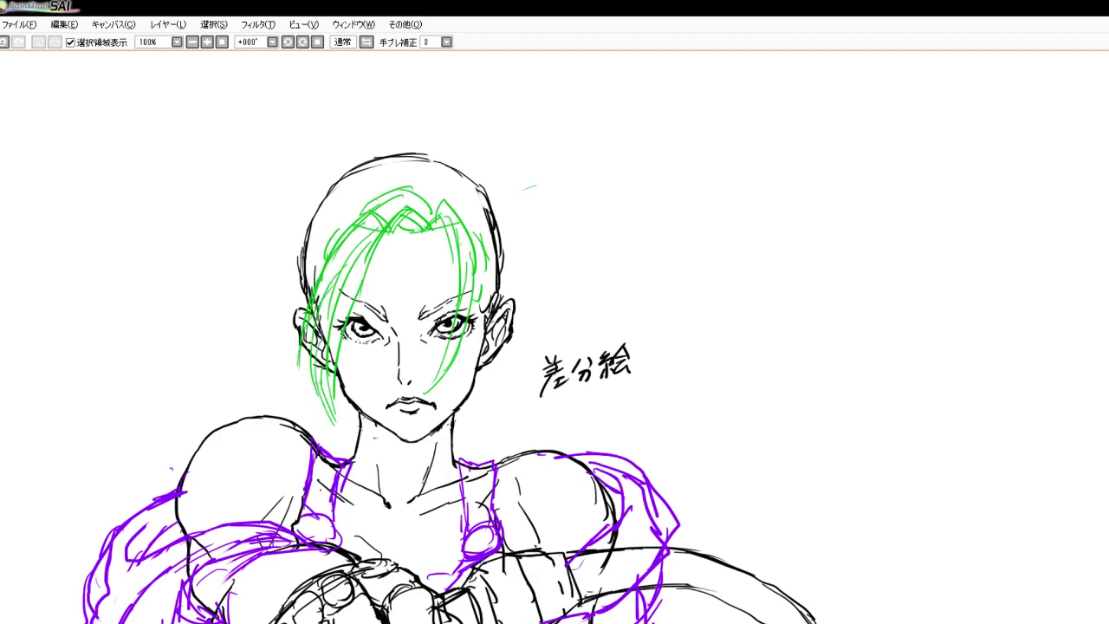
pyautogui.moveTo(317, 381); pyautogui.dragTo(345, 445)
# Extend the whip-side green strands along the cheek to the chin and add inner bangs beside the nose
pyautogui.moveTo(477, 275); pyautogui.dragTo(459, 394)
pyautogui.moveTo(470, 313); pyautogui.dragTo(433, 435)
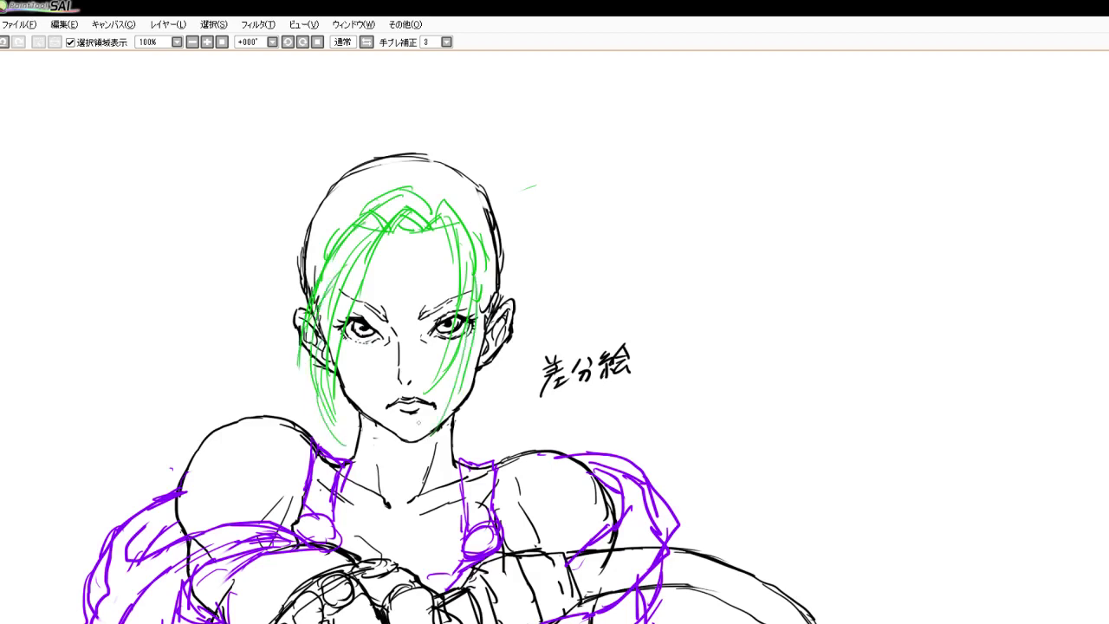
pyautogui.moveTo(450, 229)
pyautogui.mouseDown()
pyautogui.moveTo(434, 319)
pyautogui.moveTo(411, 362)
pyautogui.mouseUp()
pyautogui.moveTo(455, 259); pyautogui.dragTo(401, 373)
pyautogui.moveTo(485, 249)
pyautogui.mouseDown()
pyautogui.moveTo(497, 304)
pyautogui.moveTo(475, 312)
pyautogui.mouseUp()
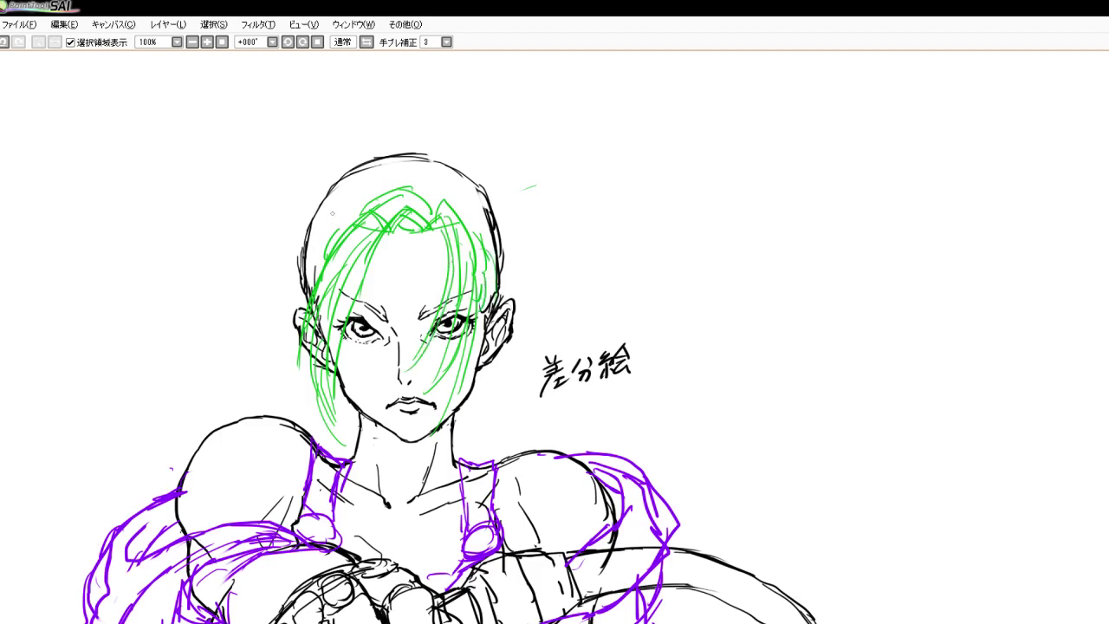
# Sketch green strands sweeping back over the crown and down the handle-spike side of the head to above the ear
pyautogui.moveTo(332, 213)
pyautogui.mouseDown()
pyautogui.moveTo(390, 187)
pyautogui.moveTo(399, 157)
pyautogui.moveTo(437, 191)
pyautogui.moveTo(427, 186)
pyautogui.mouseUp()
pyautogui.moveTo(346, 173)
pyautogui.mouseDown()
pyautogui.moveTo(423, 182)
pyautogui.moveTo(473, 205)
pyautogui.mouseUp()
pyautogui.moveTo(378, 154); pyautogui.dragTo(373, 165)
pyautogui.moveTo(352, 166)
pyautogui.mouseDown()
pyautogui.moveTo(310, 204)
pyautogui.moveTo(388, 159)
pyautogui.moveTo(301, 227)
pyautogui.moveTo(296, 253)
pyautogui.mouseUp()
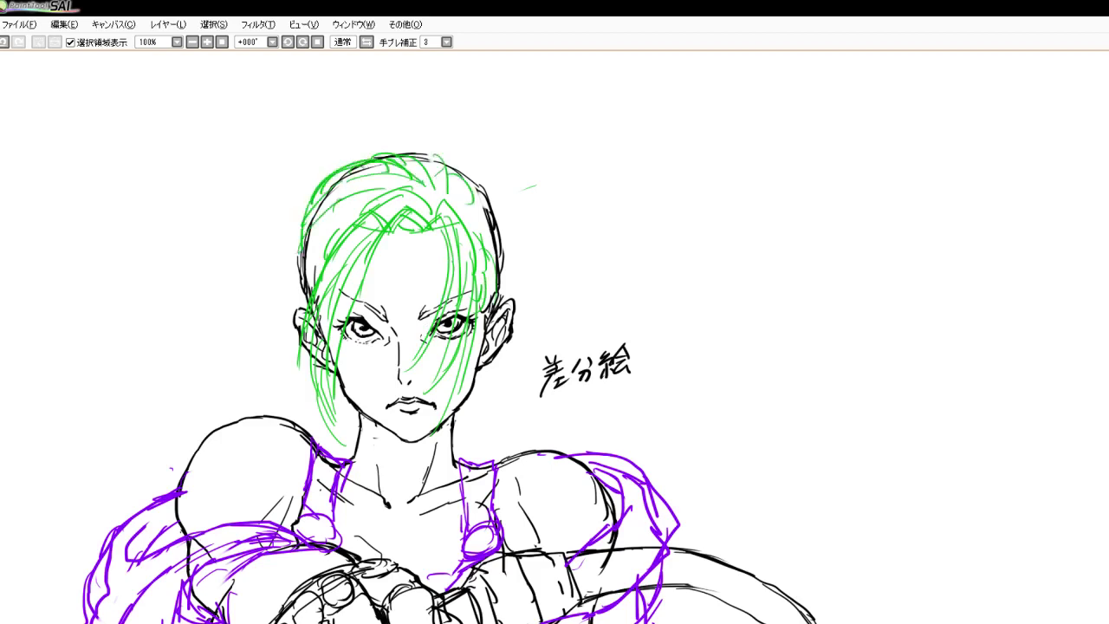
pyautogui.moveTo(339, 199); pyautogui.dragTo(294, 286)
pyautogui.moveTo(332, 234); pyautogui.dragTo(303, 305)
pyautogui.moveTo(337, 257); pyautogui.dragTo(323, 273)
# Outline the green hair volume over the top of the head and down the whip side to the ear
pyautogui.moveTo(438, 202)
pyautogui.mouseDown()
pyautogui.moveTo(449, 195)
pyautogui.moveTo(444, 174)
pyautogui.mouseUp()
pyautogui.moveTo(444, 167)
pyautogui.mouseDown()
pyautogui.moveTo(436, 211)
pyautogui.moveTo(468, 181)
pyautogui.moveTo(495, 208)
pyautogui.moveTo(510, 268)
pyautogui.mouseUp()
pyautogui.moveTo(497, 223)
pyautogui.mouseDown()
pyautogui.moveTo(505, 284)
pyautogui.moveTo(483, 321)
pyautogui.mouseUp()
pyautogui.moveTo(355, 168)
pyautogui.mouseDown()
pyautogui.moveTo(425, 144)
pyautogui.moveTo(400, 139)
pyautogui.mouseUp()
pyautogui.moveTo(395, 139)
pyautogui.mouseDown()
pyautogui.moveTo(454, 175)
pyautogui.moveTo(477, 172)
pyautogui.moveTo(496, 199)
pyautogui.mouseUp()
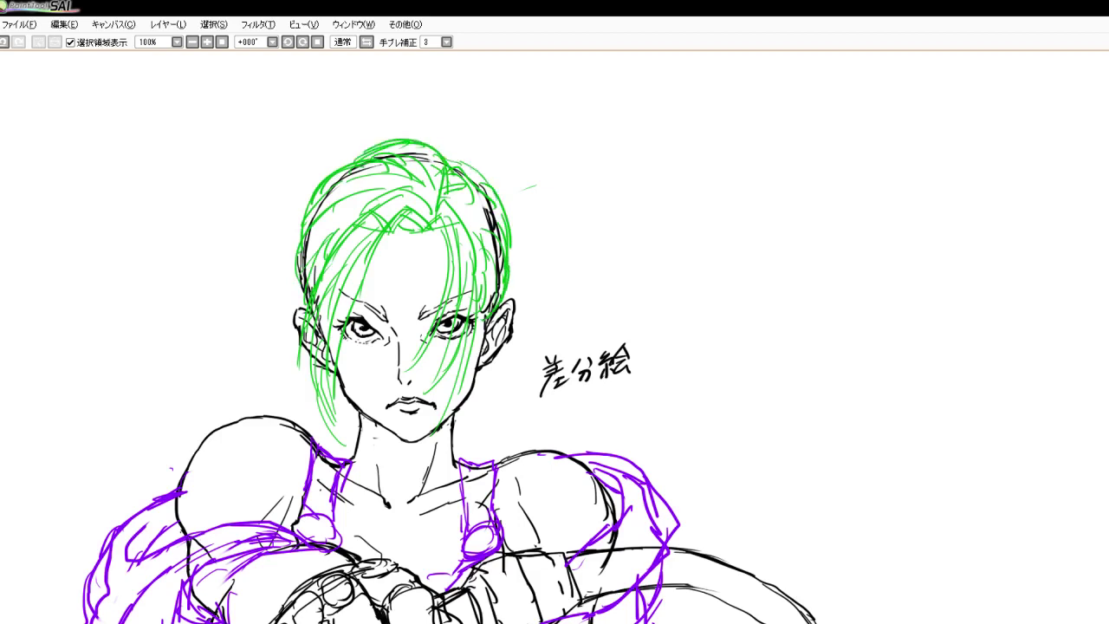
# Add loose green strands below both ears and at the neck, leading the handle-spike-side hair toward the shoulder
pyautogui.moveTo(489, 352); pyautogui.dragTo(485, 416)
pyautogui.moveTo(311, 350)
pyautogui.mouseDown()
pyautogui.moveTo(297, 378)
pyautogui.moveTo(386, 421)
pyautogui.moveTo(401, 447)
pyautogui.moveTo(331, 458)
pyautogui.mouseUp()
pyautogui.moveTo(399, 454); pyautogui.dragTo(388, 468)
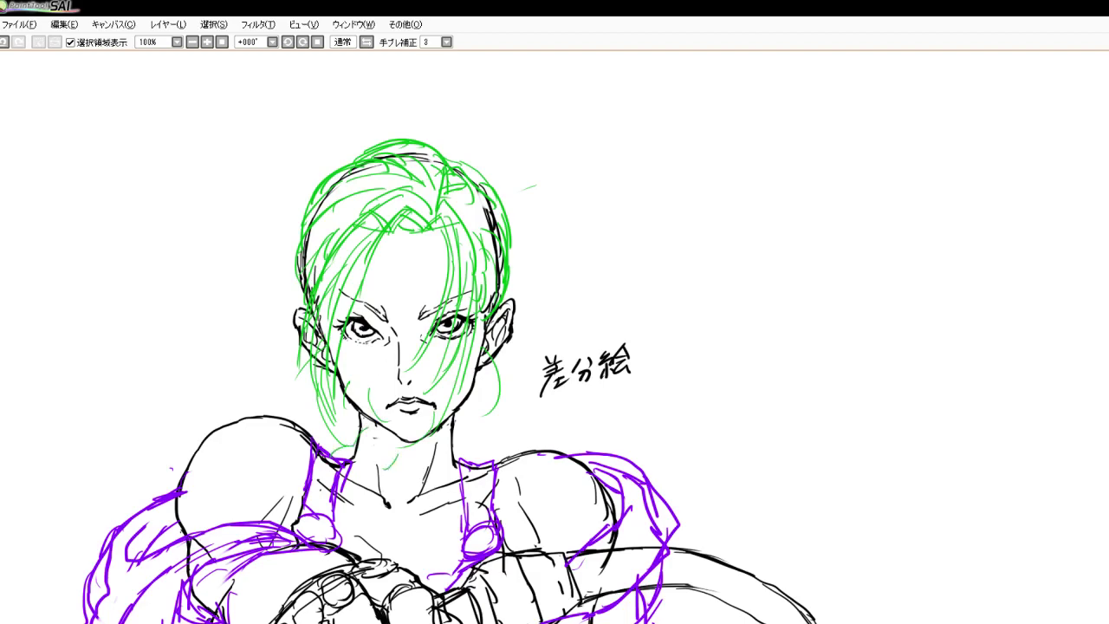
pyautogui.scroll(-3, 413, 278)
pyautogui.scroll(1, 413, 329)
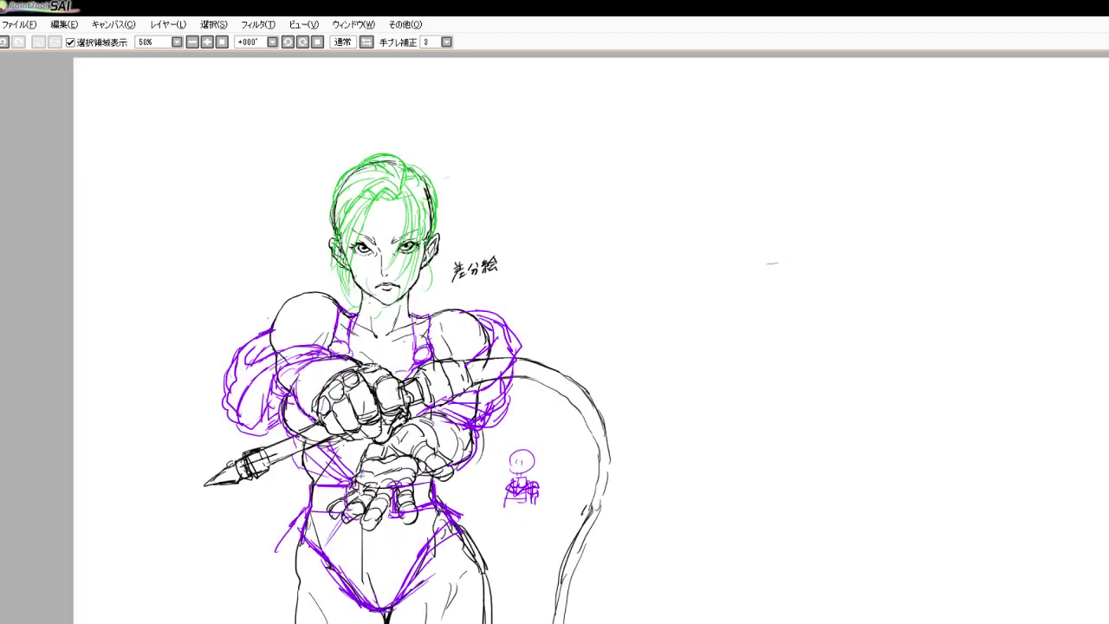
pyautogui.scroll(2, 414, 347)
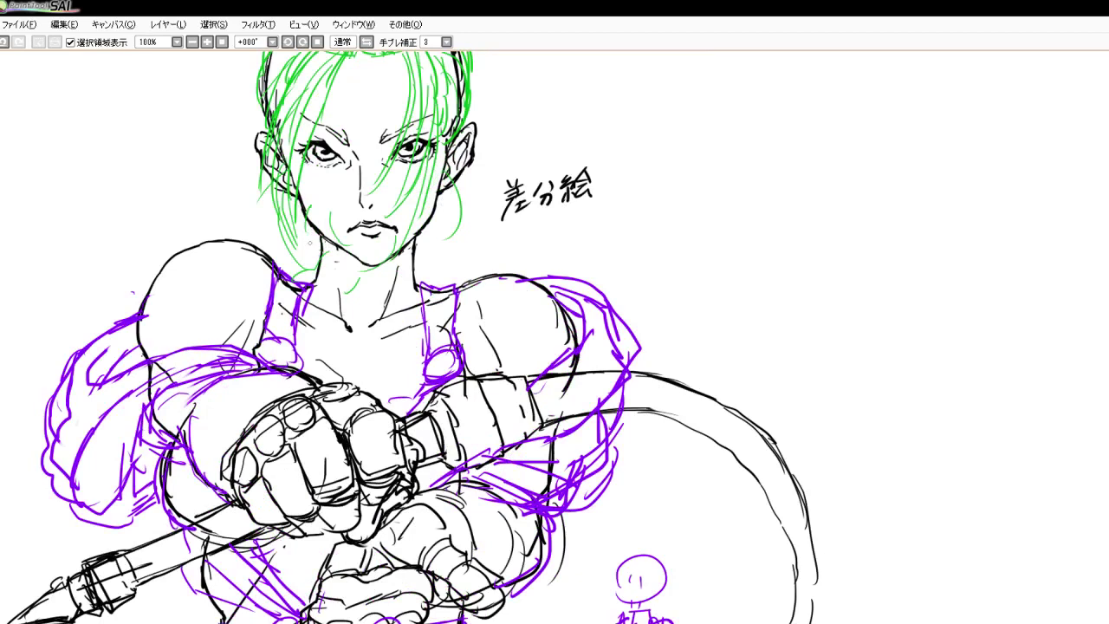
pyautogui.moveTo(319, 258); pyautogui.dragTo(289, 276)
# Sketch a green braid's path from the handle-spike-side shoulder past the arm to hip level, starting its upper segments behind the handle
pyautogui.scroll(-4, 554, 338)
pyautogui.scroll(3, 554, 338)
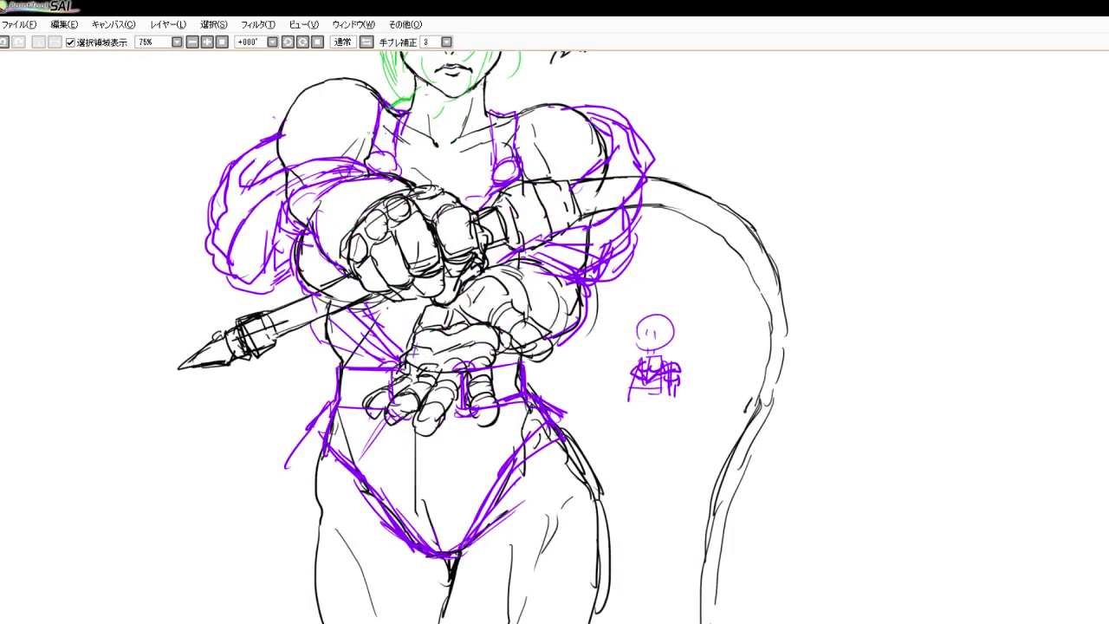
pyautogui.moveTo(366, 133); pyautogui.dragTo(350, 143)
pyautogui.moveTo(322, 184); pyautogui.dragTo(301, 225)
pyautogui.moveTo(288, 279)
pyautogui.mouseDown()
pyautogui.moveTo(267, 305)
pyautogui.moveTo(286, 310)
pyautogui.moveTo(258, 352)
pyautogui.mouseUp()
pyautogui.moveTo(276, 312)
pyautogui.mouseDown()
pyautogui.moveTo(253, 428)
pyautogui.moveTo(278, 528)
pyautogui.mouseUp()
pyautogui.moveTo(277, 342)
pyautogui.mouseDown()
pyautogui.moveTo(270, 371)
pyautogui.moveTo(253, 368)
pyautogui.mouseUp()
pyautogui.moveTo(269, 324)
pyautogui.mouseDown()
pyautogui.moveTo(259, 345)
pyautogui.moveTo(274, 356)
pyautogui.moveTo(257, 405)
pyautogui.mouseUp()
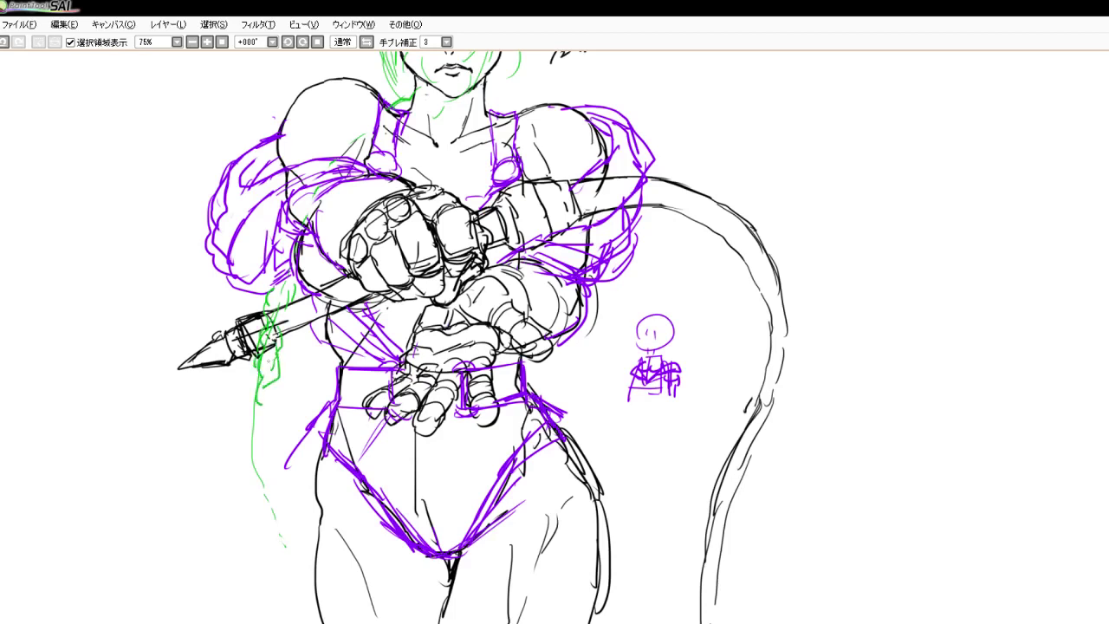
# Fill in the green braid's interlocking segments from below the spiked handle down to its tip beside the hip
pyautogui.moveTo(270, 334)
pyautogui.mouseDown()
pyautogui.moveTo(255, 386)
pyautogui.moveTo(244, 384)
pyautogui.mouseUp()
pyautogui.moveTo(272, 355)
pyautogui.mouseDown()
pyautogui.moveTo(248, 388)
pyautogui.moveTo(262, 410)
pyautogui.mouseUp()
pyautogui.moveTo(255, 386); pyautogui.dragTo(246, 423)
pyautogui.moveTo(243, 419)
pyautogui.mouseDown()
pyautogui.moveTo(255, 428)
pyautogui.moveTo(244, 452)
pyautogui.moveTo(257, 458)
pyautogui.moveTo(244, 464)
pyautogui.mouseUp()
pyautogui.moveTo(250, 431)
pyautogui.mouseDown()
pyautogui.moveTo(244, 468)
pyautogui.moveTo(266, 472)
pyautogui.mouseUp()
pyautogui.moveTo(263, 466)
pyautogui.mouseDown()
pyautogui.moveTo(269, 478)
pyautogui.moveTo(251, 492)
pyautogui.mouseUp()
pyautogui.moveTo(274, 477)
pyautogui.mouseDown()
pyautogui.moveTo(279, 497)
pyautogui.moveTo(247, 494)
pyautogui.moveTo(268, 518)
pyautogui.mouseUp()
pyautogui.moveTo(274, 497); pyautogui.dragTo(276, 524)
pyautogui.moveTo(267, 519); pyautogui.dragTo(286, 544)
pyautogui.moveTo(262, 501); pyautogui.dragTo(253, 527)
pyautogui.moveTo(261, 424)
pyautogui.mouseDown()
pyautogui.moveTo(267, 442)
pyautogui.moveTo(234, 428)
pyautogui.moveTo(232, 454)
pyautogui.mouseUp()
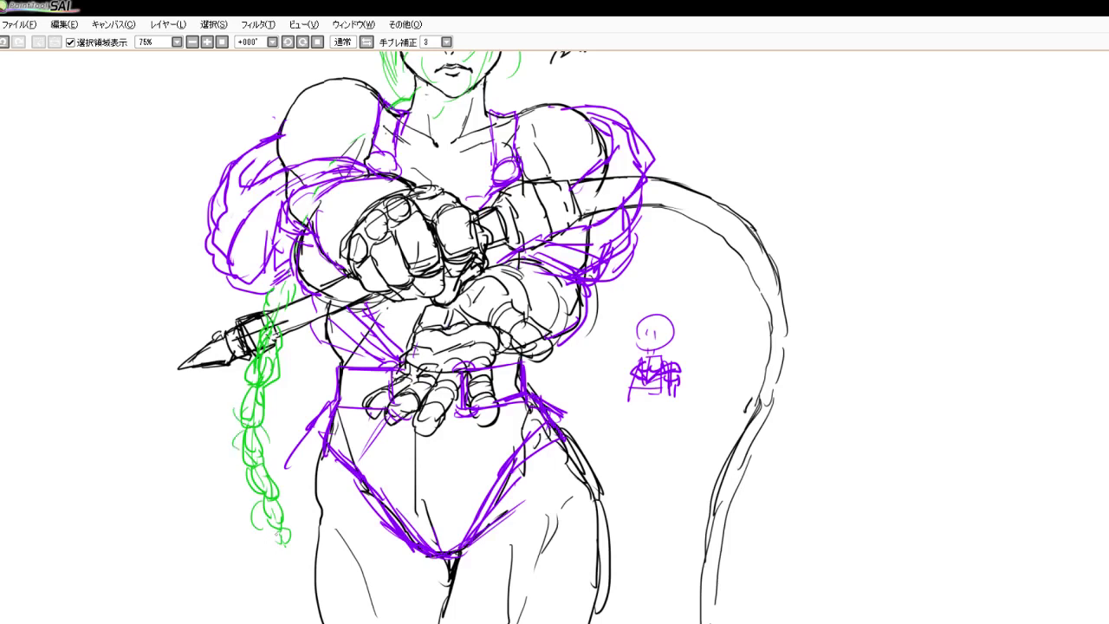
# Sketch the loose tuft of hair at the tip of the green braid with short flicked strokes
pyautogui.moveTo(279, 527)
pyautogui.mouseDown()
pyautogui.moveTo(290, 581)
pyautogui.moveTo(262, 589)
pyautogui.moveTo(262, 603)
pyautogui.mouseUp()
pyautogui.moveTo(286, 561)
pyautogui.mouseDown()
pyautogui.moveTo(277, 622)
pyautogui.moveTo(265, 601)
pyautogui.mouseUp()
pyautogui.moveTo(265, 598); pyautogui.dragTo(267, 616)
pyautogui.moveTo(276, 541)
pyautogui.mouseDown()
pyautogui.moveTo(286, 598)
pyautogui.moveTo(253, 566)
pyautogui.moveTo(246, 593)
pyautogui.mouseUp()
pyautogui.moveTo(261, 559)
pyautogui.mouseDown()
pyautogui.moveTo(240, 608)
pyautogui.moveTo(218, 605)
pyautogui.moveTo(257, 594)
pyautogui.mouseUp()
pyautogui.moveTo(276, 539)
pyautogui.mouseDown()
pyautogui.moveTo(248, 573)
pyautogui.moveTo(222, 579)
pyautogui.mouseUp()
pyautogui.moveTo(227, 563); pyautogui.dragTo(220, 586)
pyautogui.moveTo(263, 574)
pyautogui.mouseDown()
pyautogui.moveTo(226, 610)
pyautogui.moveTo(236, 620)
pyautogui.moveTo(218, 622)
pyautogui.mouseUp()
pyautogui.moveTo(274, 553); pyautogui.dragTo(241, 616)
pyautogui.scroll(-3, 316, 524)
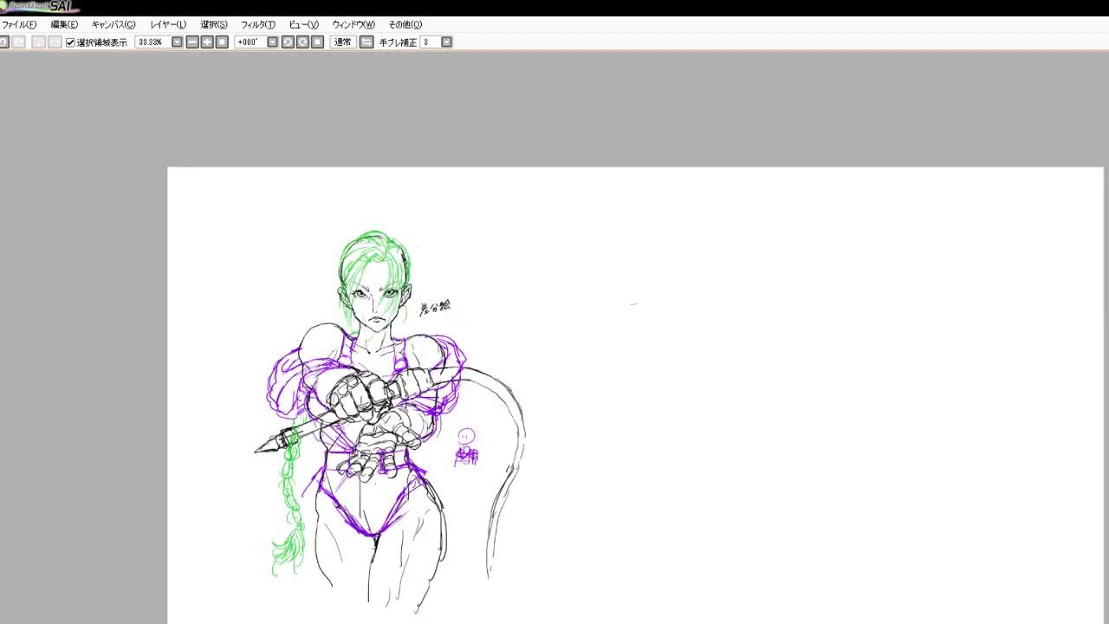
pyautogui.scroll(-2, 406, 412)
# Ink the eyebrow on the viewer's right over the faded sketch, with a short frown crease at its inner end
pyautogui.scroll(5, 390, 358)
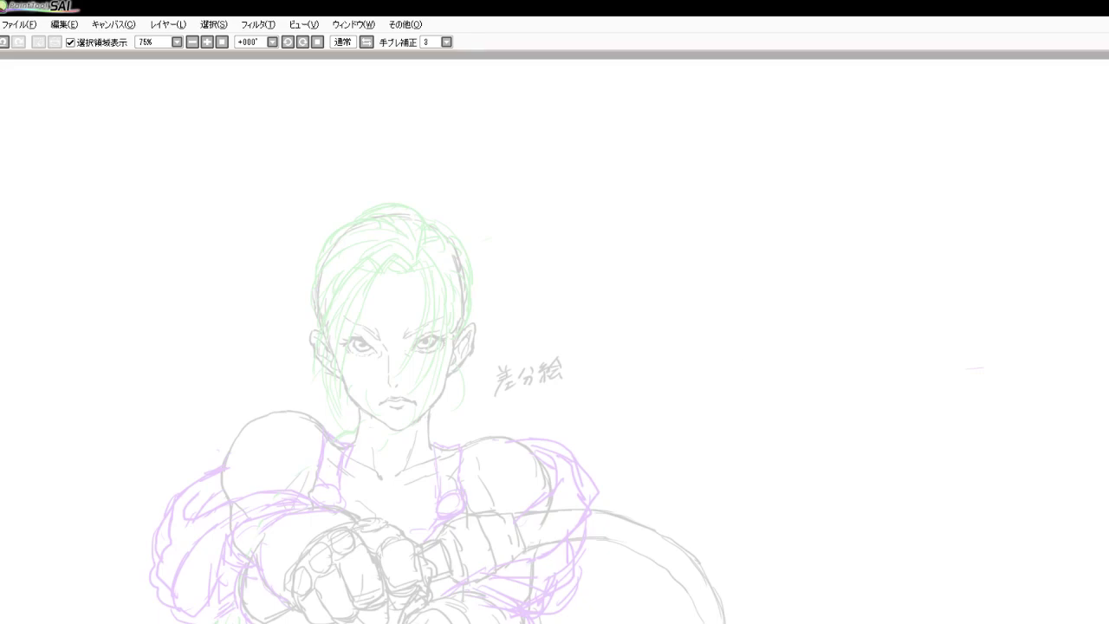
pyautogui.scroll(-4, 386, 376)
pyautogui.scroll(7, 411, 382)
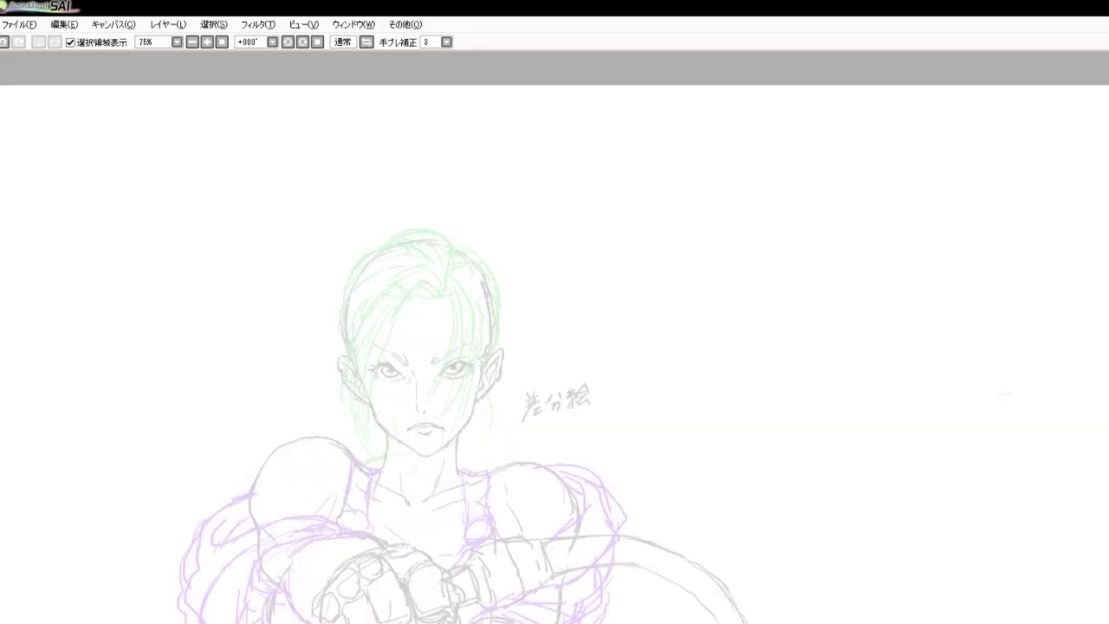
pyautogui.scroll(1, 422, 431)
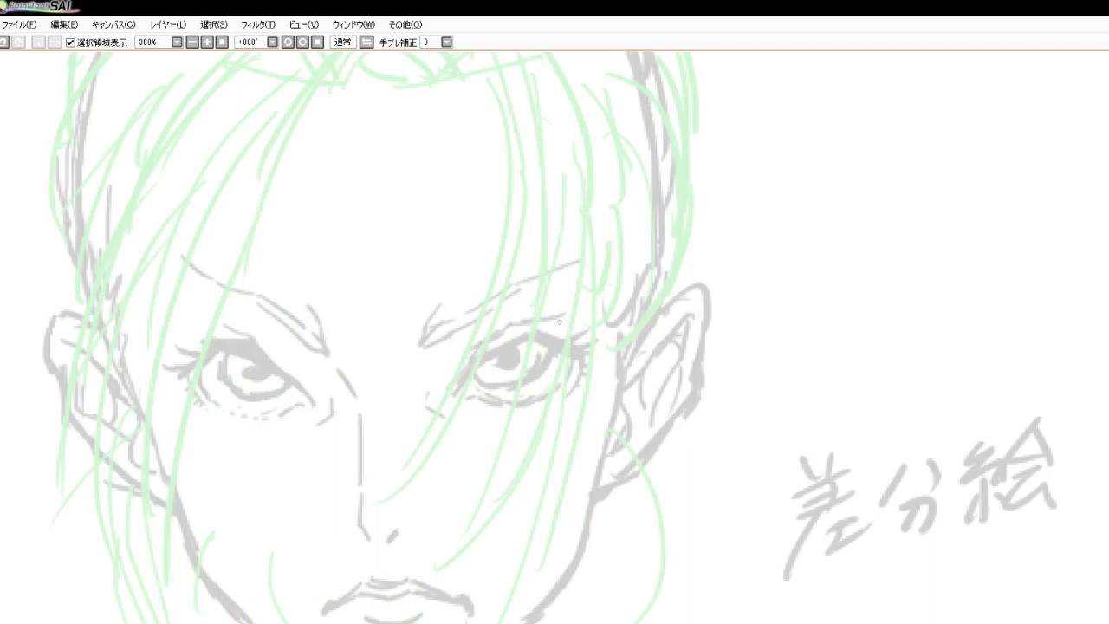
pyautogui.scroll(-2, 400, 349)
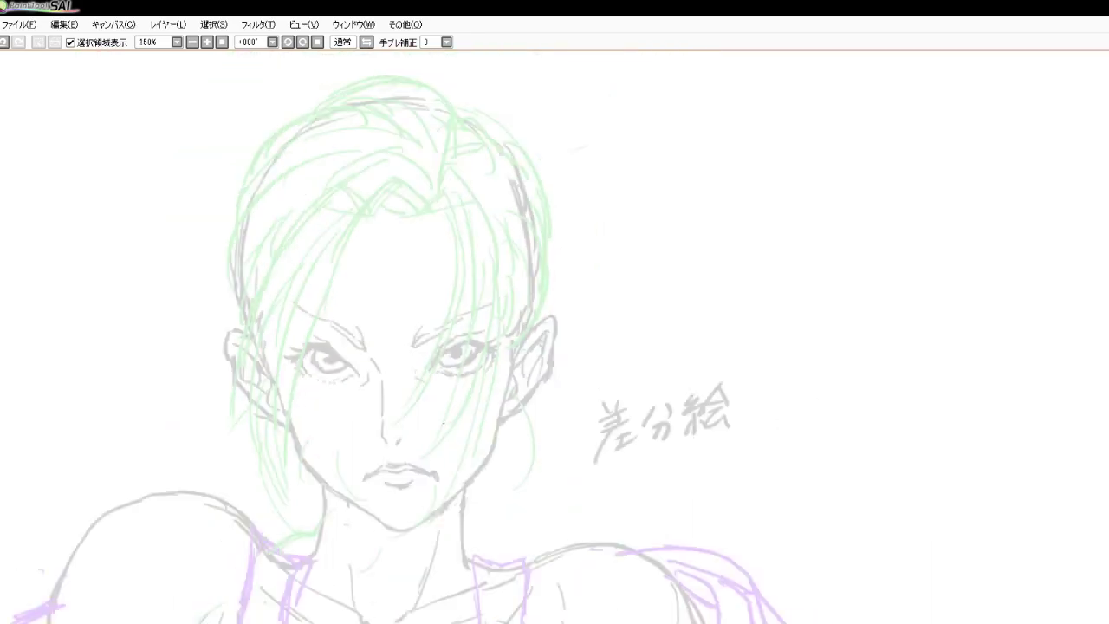
pyautogui.scroll(4, 434, 296)
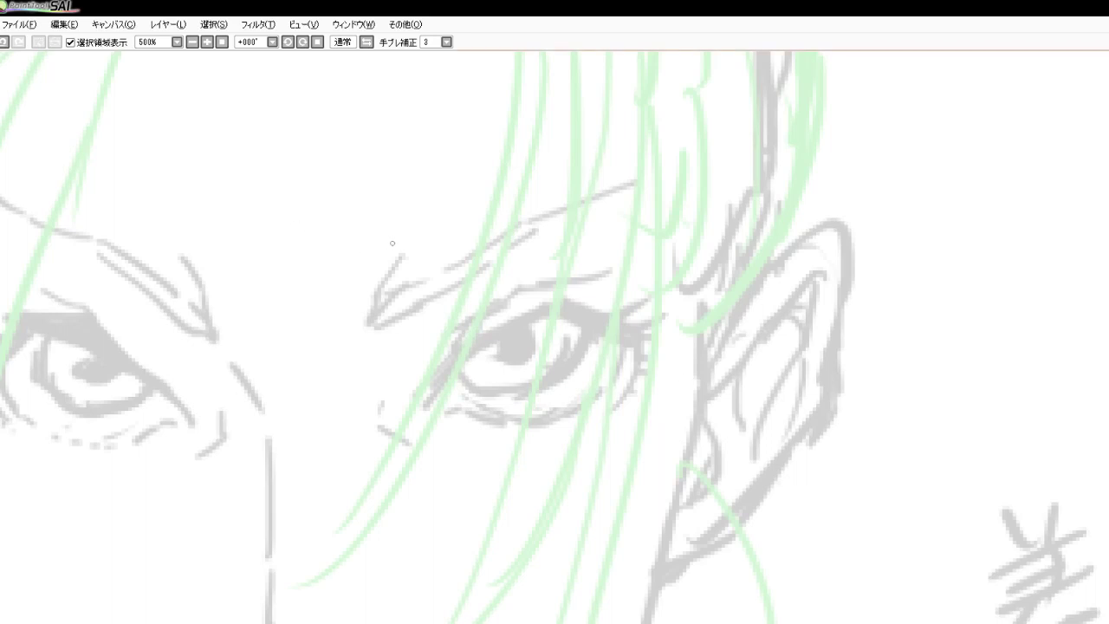
pyautogui.moveTo(396, 240); pyautogui.dragTo(359, 302)
pyautogui.moveTo(392, 293)
pyautogui.mouseDown()
pyautogui.moveTo(362, 338)
pyautogui.moveTo(497, 258)
pyautogui.mouseUp()
pyautogui.moveTo(440, 293); pyautogui.dragTo(586, 203)
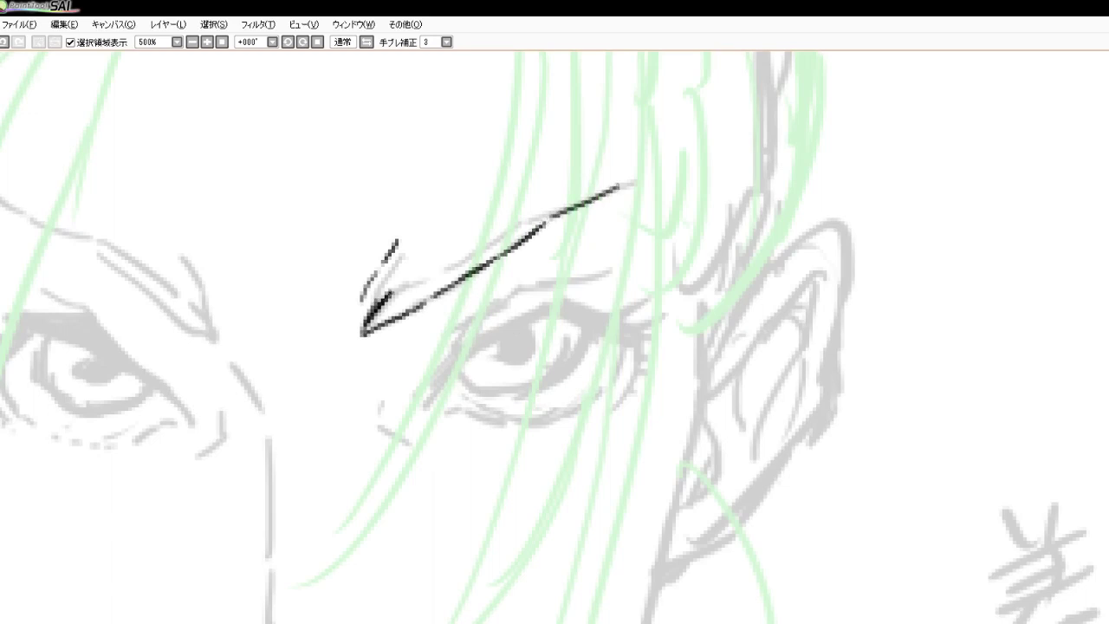
pyautogui.moveTo(383, 298)
pyautogui.mouseDown()
pyautogui.moveTo(542, 209)
pyautogui.moveTo(664, 167)
pyautogui.moveTo(591, 193)
pyautogui.moveTo(660, 166)
pyautogui.moveTo(674, 146)
pyautogui.moveTo(671, 160)
pyautogui.mouseUp()
pyautogui.moveTo(539, 216)
pyautogui.mouseDown()
pyautogui.moveTo(546, 208)
pyautogui.moveTo(533, 234)
pyautogui.mouseUp()
pyautogui.hotkey('ctrl', 'z')
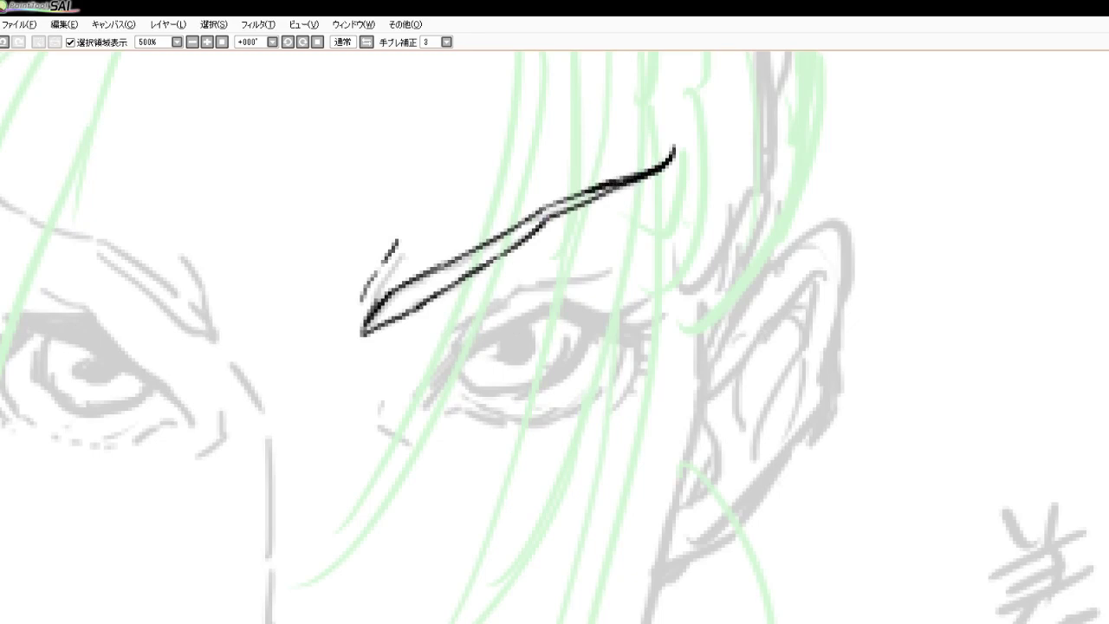
# Ink the eyebrow on the viewer's left, outlining both edges to its thin outer tail and adding the frown crease
pyautogui.scroll(-3, 541, 254)
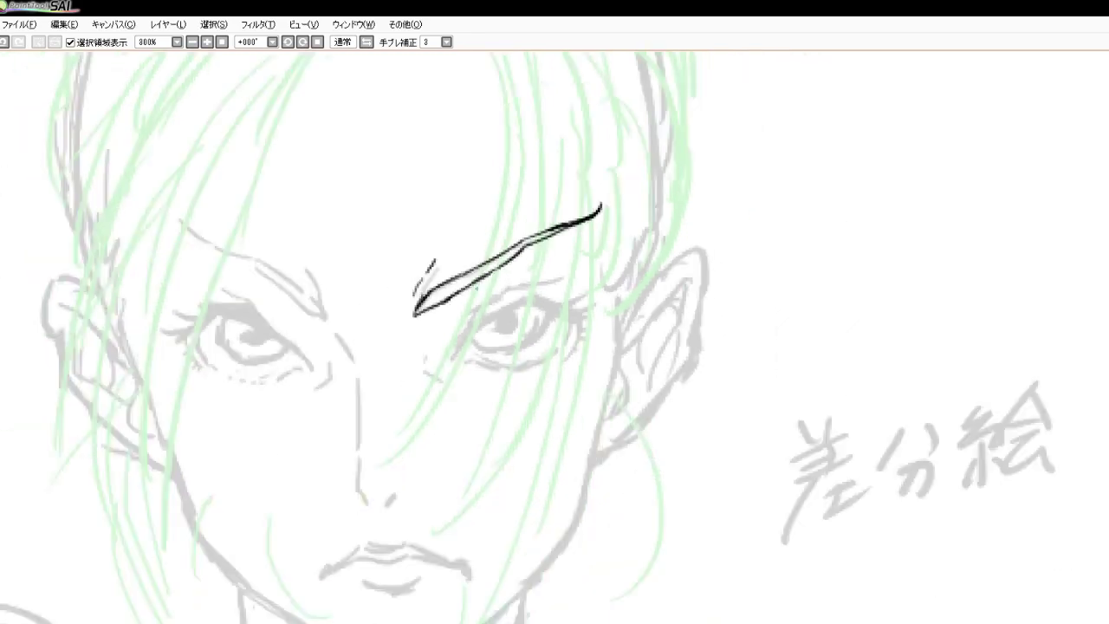
pyautogui.scroll(3, 372, 296)
pyautogui.scroll(1, 372, 297)
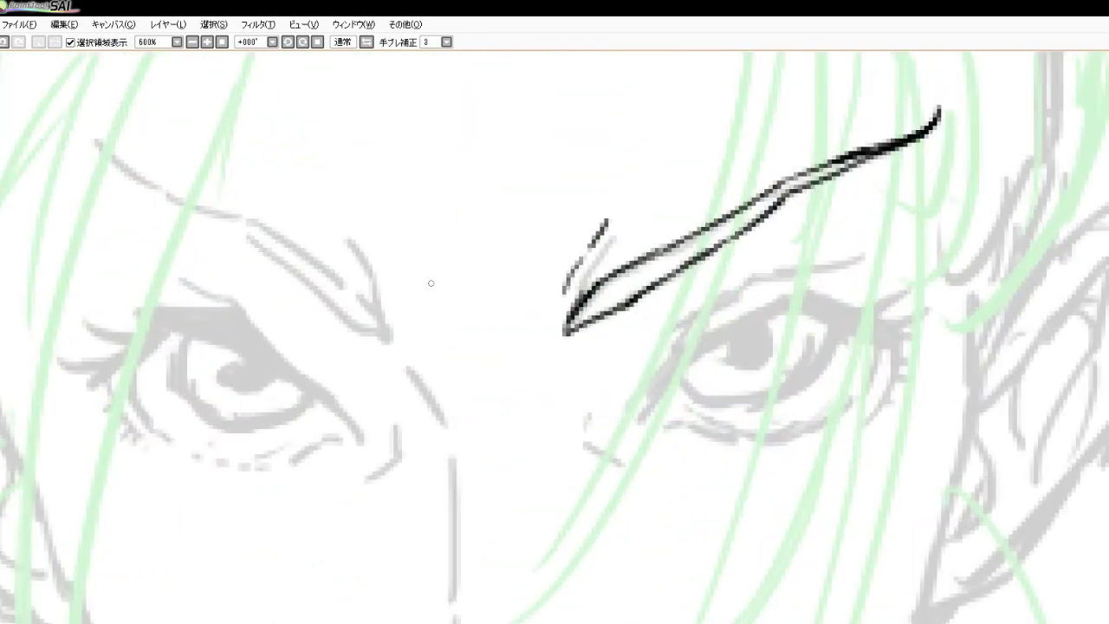
pyautogui.moveTo(338, 192)
pyautogui.mouseDown()
pyautogui.moveTo(345, 243)
pyautogui.moveTo(382, 289)
pyautogui.moveTo(349, 288)
pyautogui.moveTo(400, 337)
pyautogui.mouseUp()
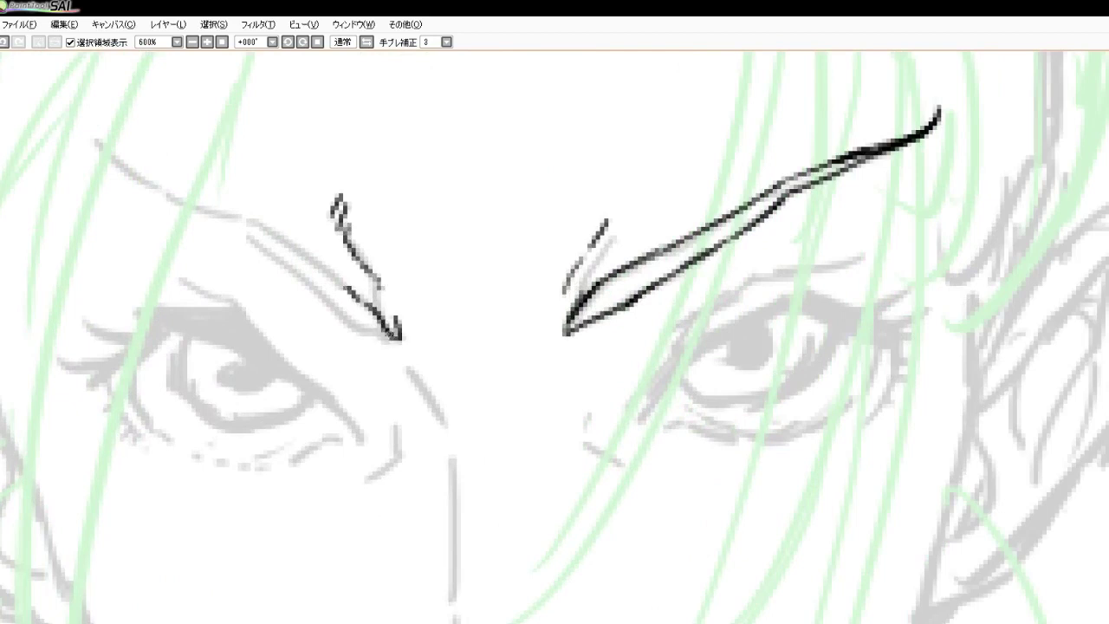
pyautogui.moveTo(242, 233)
pyautogui.mouseDown()
pyautogui.moveTo(342, 322)
pyautogui.moveTo(394, 340)
pyautogui.mouseUp()
pyautogui.moveTo(299, 293); pyautogui.dragTo(346, 329)
pyautogui.scroll(-4, 438, 345)
pyautogui.scroll(3, 305, 262)
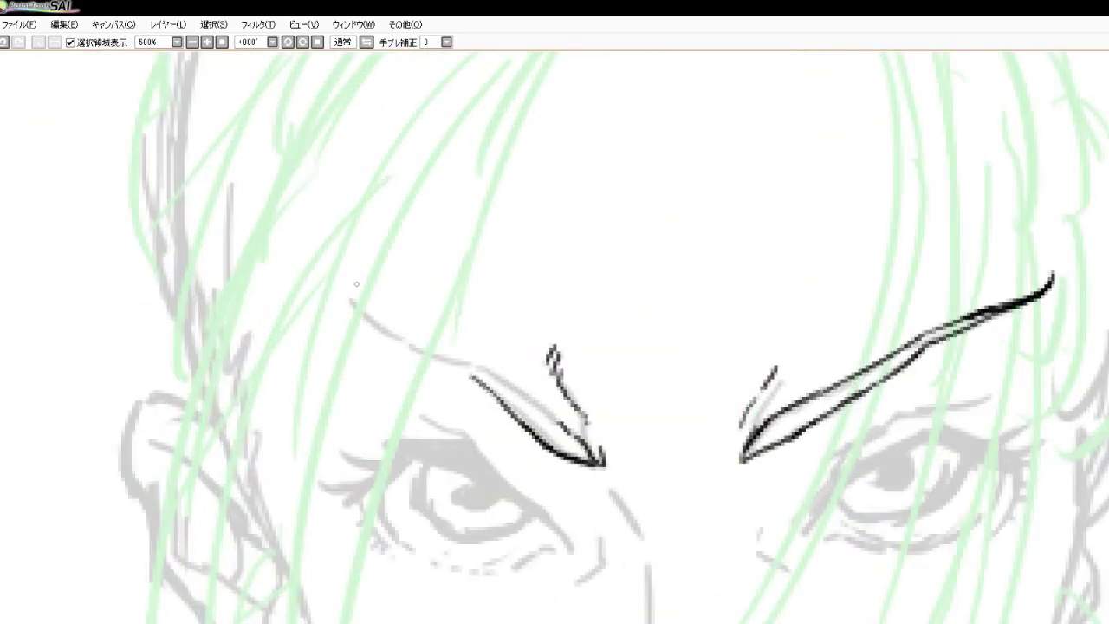
pyautogui.moveTo(348, 307); pyautogui.dragTo(494, 394)
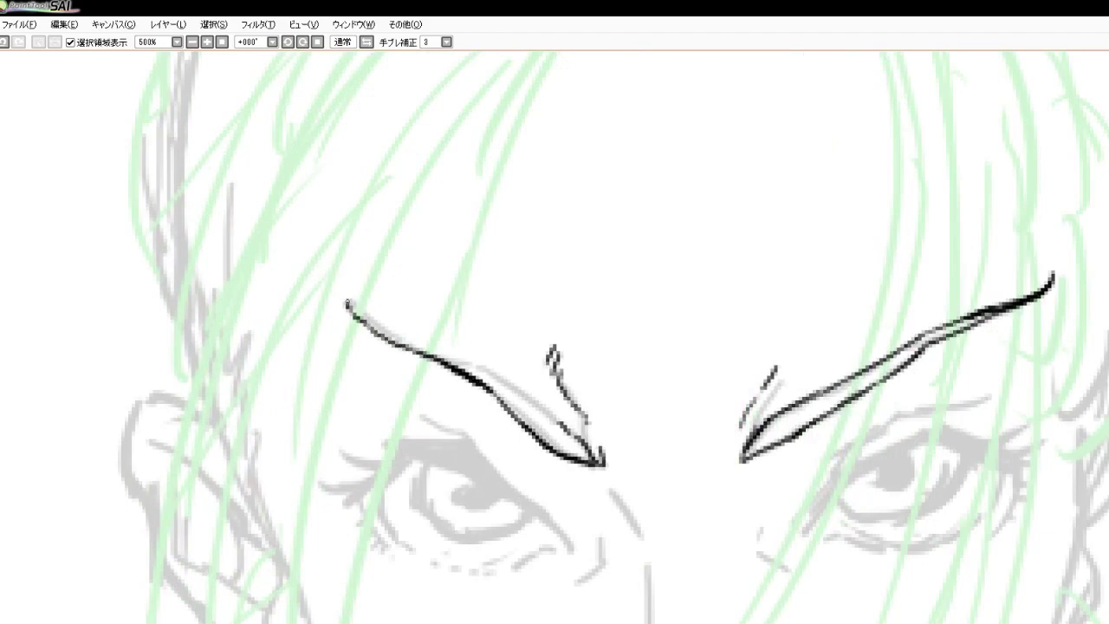
pyautogui.moveTo(370, 324)
pyautogui.mouseDown()
pyautogui.moveTo(483, 373)
pyautogui.moveTo(572, 433)
pyautogui.mouseUp()
# Ink the nose bridge and both nostrils, bending the lower bridge line outward and erasing its stray original end
pyautogui.scroll(-5, 544, 357)
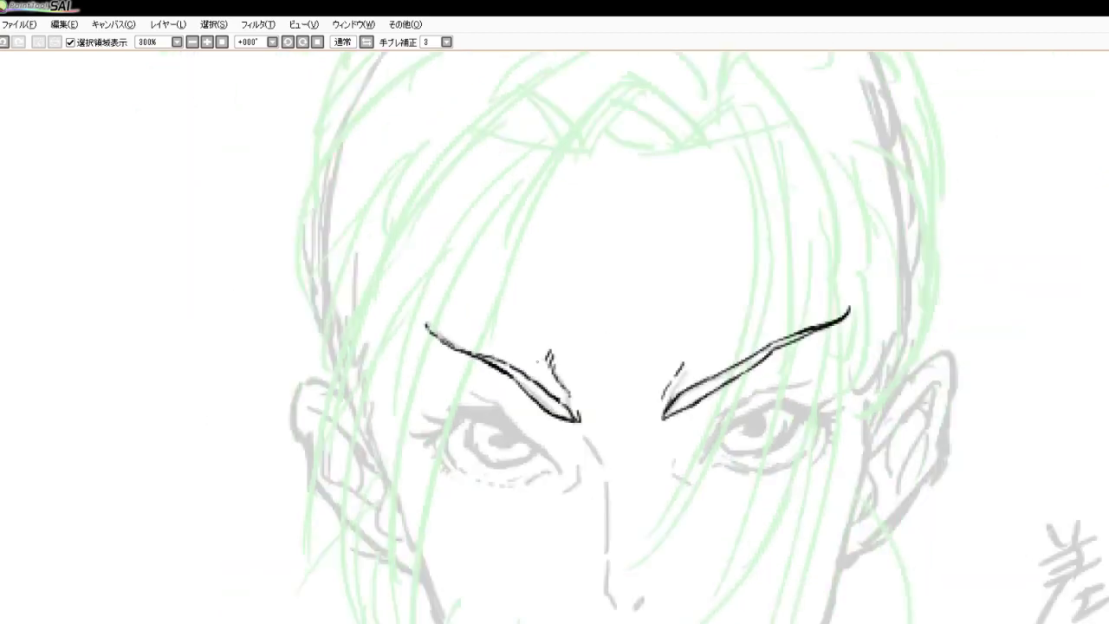
pyautogui.scroll(2, 596, 471)
pyautogui.scroll(3, 548, 429)
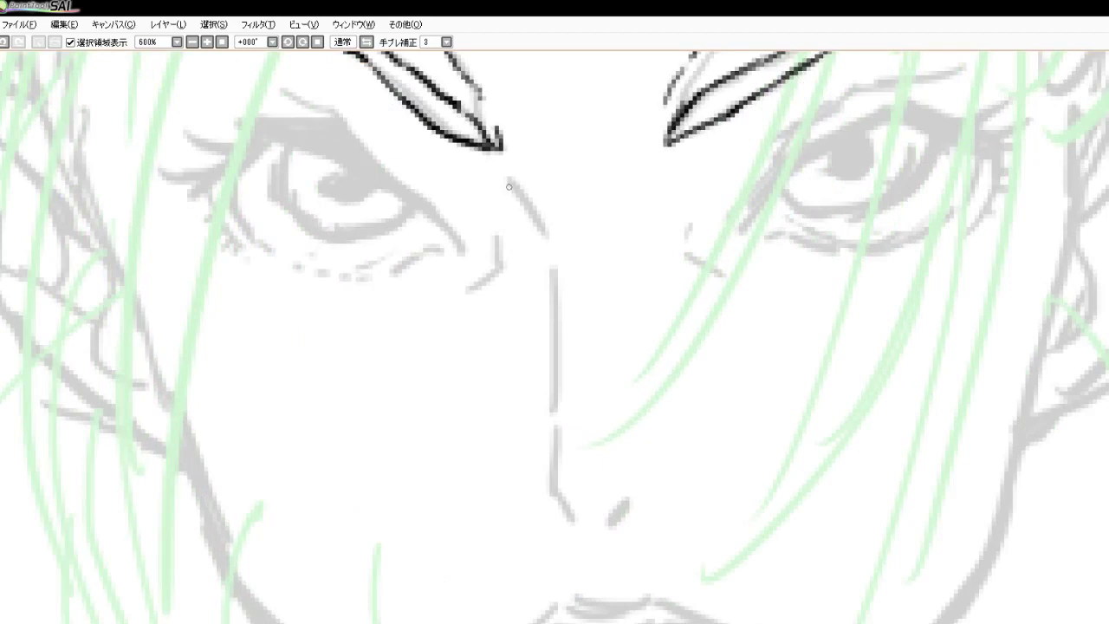
pyautogui.moveTo(477, 149)
pyautogui.mouseDown()
pyautogui.moveTo(501, 161)
pyautogui.moveTo(544, 243)
pyautogui.moveTo(555, 439)
pyautogui.moveTo(546, 476)
pyautogui.moveTo(559, 507)
pyautogui.moveTo(573, 518)
pyautogui.moveTo(650, 497)
pyautogui.mouseUp()
pyautogui.hotkey('ctrl', 'z')
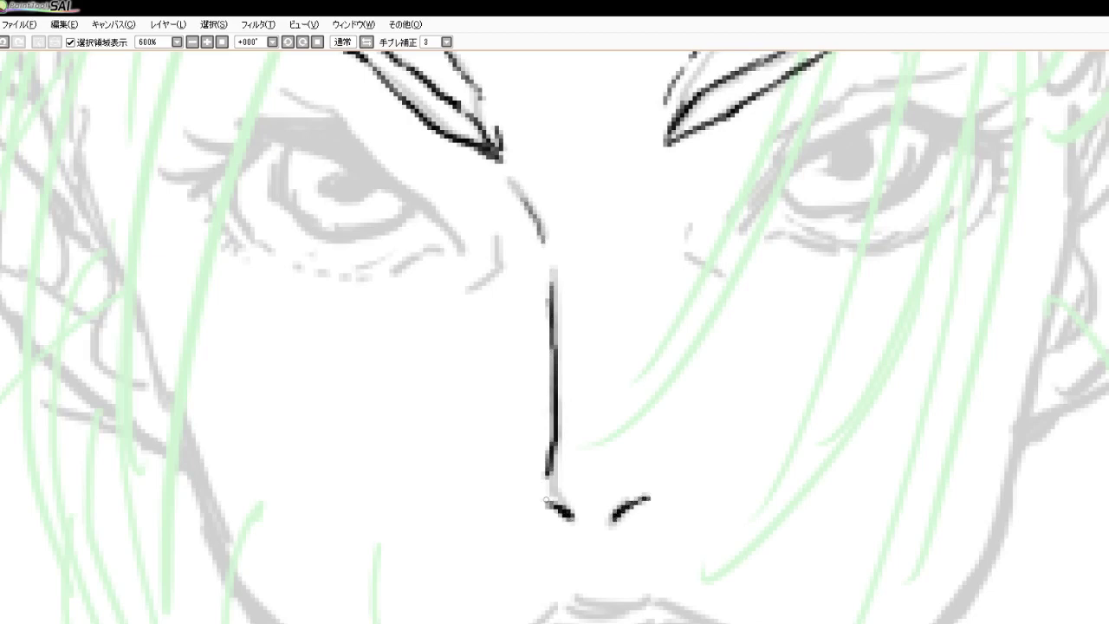
pyautogui.moveTo(546, 500); pyautogui.dragTo(555, 507)
pyautogui.moveTo(552, 379); pyautogui.dragTo(539, 461)
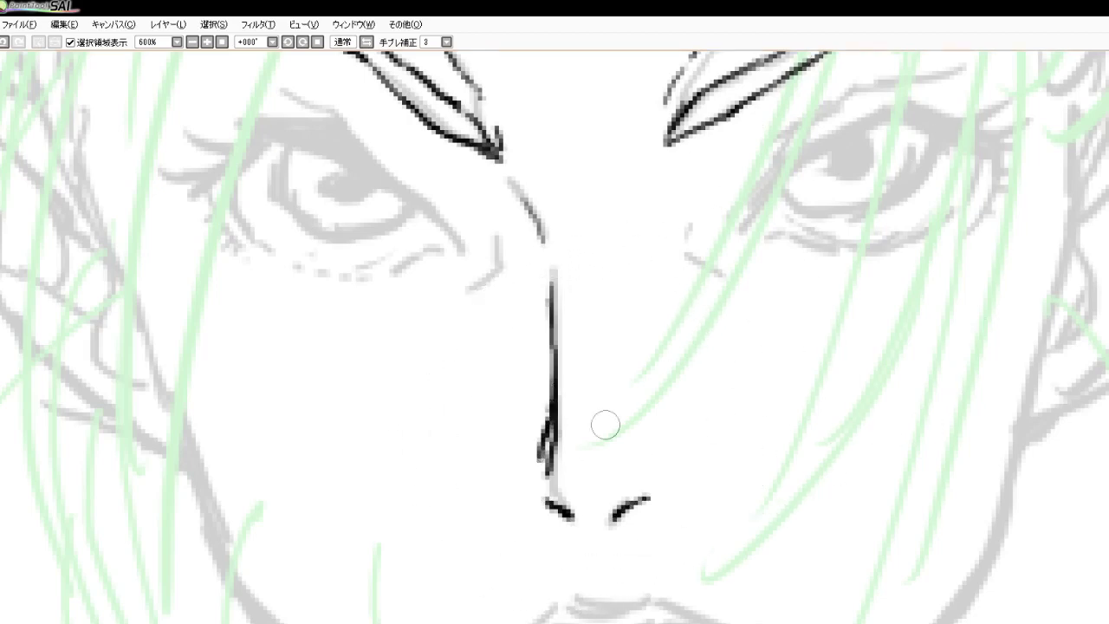
pyautogui.moveTo(567, 463)
pyautogui.mouseDown()
pyautogui.moveTo(568, 445)
pyautogui.moveTo(552, 468)
pyautogui.moveTo(561, 428)
pyautogui.moveTo(560, 458)
pyautogui.mouseUp()
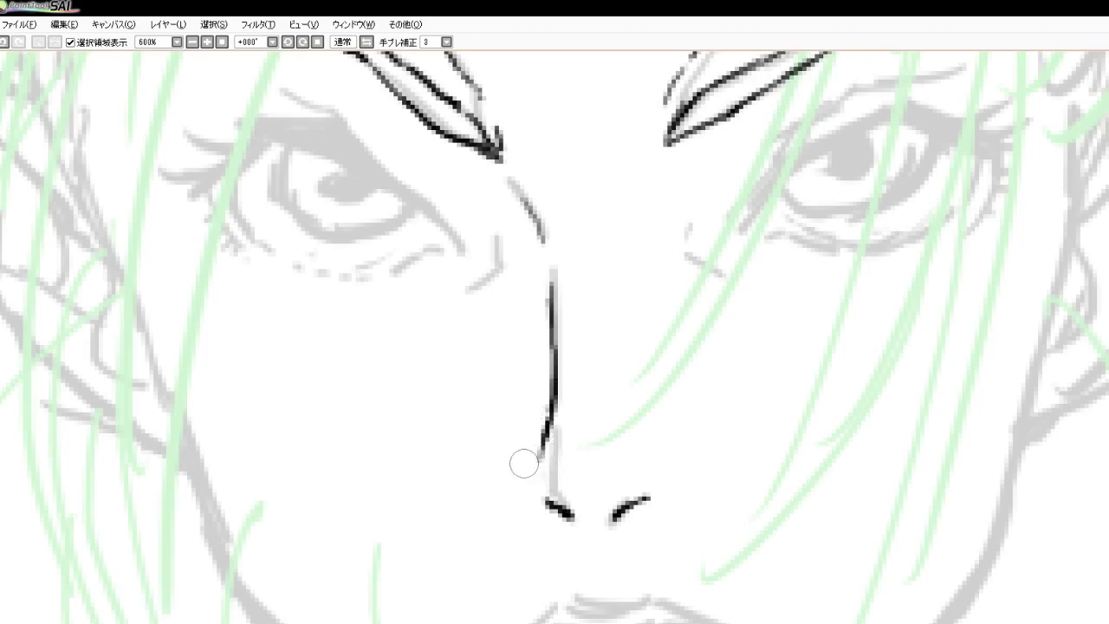
pyautogui.scroll(-4, 559, 355)
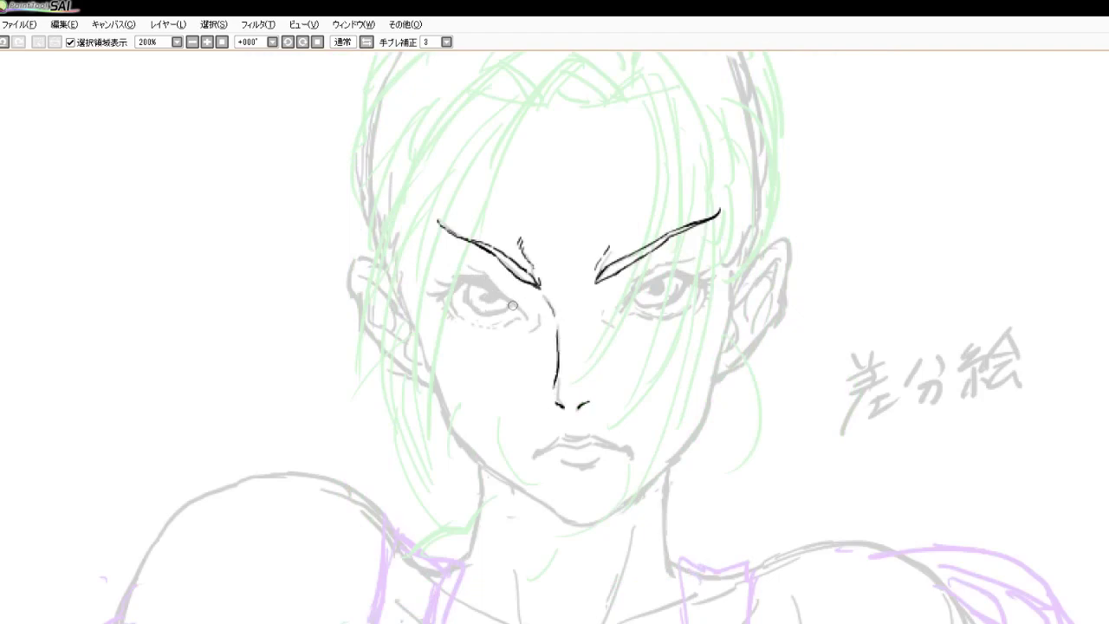
# Ink the upper eyelid of the eye on the viewer's left, thickening it toward the inner corner and starting the outer lash
pyautogui.scroll(3, 512, 305)
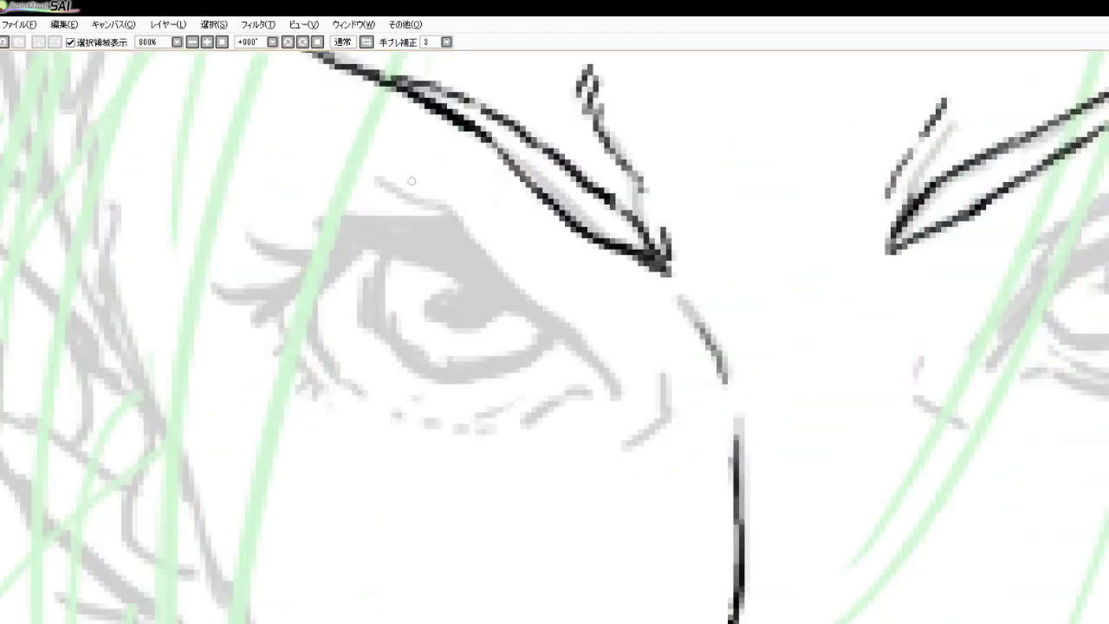
pyautogui.moveTo(348, 219)
pyautogui.mouseDown()
pyautogui.moveTo(467, 232)
pyautogui.moveTo(490, 281)
pyautogui.mouseUp()
pyautogui.moveTo(373, 247); pyautogui.dragTo(515, 299)
pyautogui.moveTo(472, 237)
pyautogui.mouseDown()
pyautogui.moveTo(492, 270)
pyautogui.moveTo(584, 348)
pyautogui.mouseUp()
pyautogui.moveTo(533, 317); pyautogui.dragTo(576, 344)
pyautogui.moveTo(557, 325)
pyautogui.mouseDown()
pyautogui.moveTo(581, 344)
pyautogui.moveTo(579, 334)
pyautogui.moveTo(618, 395)
pyautogui.mouseUp()
pyautogui.moveTo(563, 337); pyautogui.dragTo(594, 366)
pyautogui.moveTo(540, 313); pyautogui.dragTo(587, 360)
pyautogui.moveTo(483, 282)
pyautogui.mouseDown()
pyautogui.moveTo(442, 251)
pyautogui.moveTo(354, 241)
pyautogui.moveTo(311, 209)
pyautogui.moveTo(339, 234)
pyautogui.moveTo(324, 259)
pyautogui.moveTo(233, 328)
pyautogui.moveTo(288, 296)
pyautogui.mouseUp()
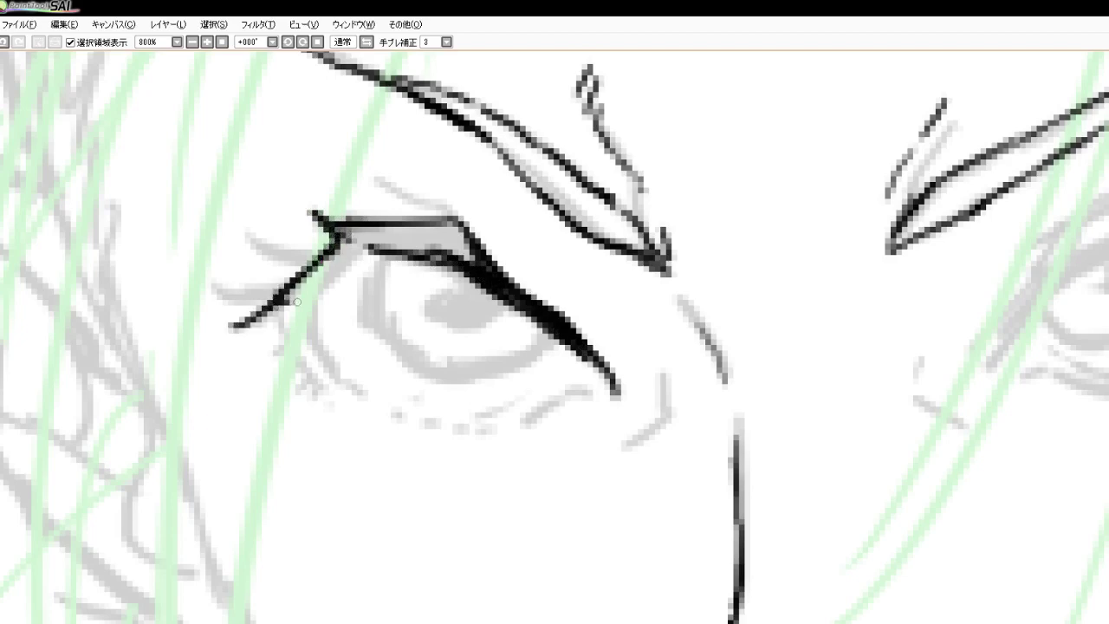
# Fill the upper lid of the viewer's-left eye solid black and add the eyelid crease and outer lashes
pyautogui.moveTo(365, 250)
pyautogui.mouseDown()
pyautogui.moveTo(331, 279)
pyautogui.moveTo(366, 249)
pyautogui.moveTo(391, 246)
pyautogui.moveTo(344, 234)
pyautogui.moveTo(432, 227)
pyautogui.moveTo(437, 235)
pyautogui.moveTo(396, 245)
pyautogui.moveTo(421, 230)
pyautogui.moveTo(476, 251)
pyautogui.mouseUp()
pyautogui.moveTo(369, 176)
pyautogui.mouseDown()
pyautogui.moveTo(456, 211)
pyautogui.moveTo(527, 293)
pyautogui.mouseUp()
pyautogui.moveTo(427, 252); pyautogui.dragTo(441, 259)
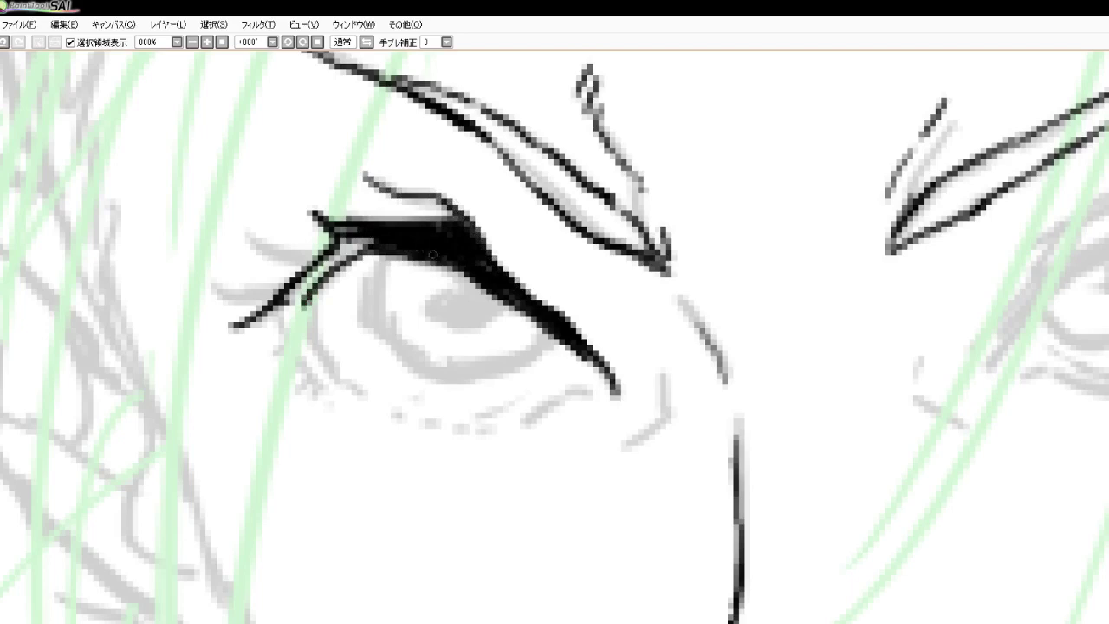
pyautogui.moveTo(372, 246); pyautogui.dragTo(296, 289)
# Ink the outer contour and iris of the viewer's-left eye and fill its pupil black
pyautogui.moveTo(337, 242)
pyautogui.mouseDown()
pyautogui.moveTo(293, 259)
pyautogui.moveTo(258, 247)
pyautogui.moveTo(308, 267)
pyautogui.moveTo(276, 288)
pyautogui.moveTo(223, 279)
pyautogui.moveTo(305, 300)
pyautogui.moveTo(292, 317)
pyautogui.moveTo(315, 299)
pyautogui.moveTo(305, 315)
pyautogui.moveTo(313, 337)
pyautogui.moveTo(324, 290)
pyautogui.moveTo(312, 338)
pyautogui.moveTo(354, 388)
pyautogui.mouseUp()
pyautogui.moveTo(312, 336)
pyautogui.mouseDown()
pyautogui.moveTo(348, 381)
pyautogui.moveTo(377, 395)
pyautogui.mouseUp()
pyautogui.moveTo(383, 256)
pyautogui.mouseDown()
pyautogui.moveTo(363, 290)
pyautogui.moveTo(373, 253)
pyautogui.moveTo(372, 310)
pyautogui.moveTo(367, 273)
pyautogui.moveTo(378, 322)
pyautogui.moveTo(400, 352)
pyautogui.moveTo(433, 368)
pyautogui.moveTo(503, 371)
pyautogui.mouseUp()
pyautogui.moveTo(549, 331); pyautogui.dragTo(493, 372)
pyautogui.moveTo(549, 330); pyautogui.dragTo(495, 369)
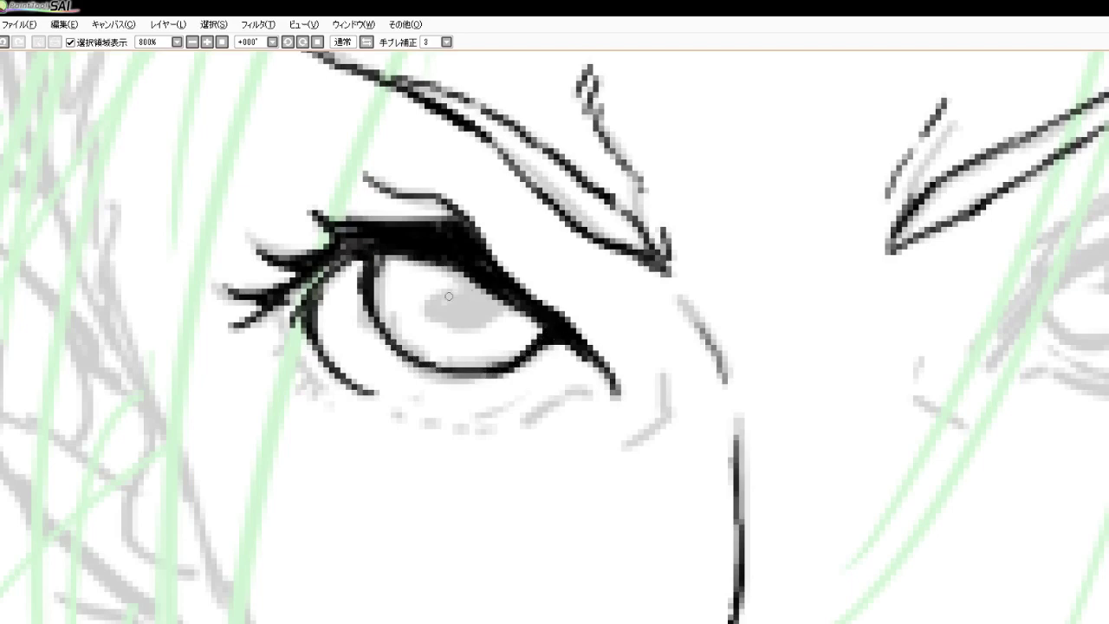
pyautogui.moveTo(455, 272)
pyautogui.mouseDown()
pyautogui.moveTo(425, 306)
pyautogui.moveTo(435, 318)
pyautogui.moveTo(466, 328)
pyautogui.moveTo(501, 301)
pyautogui.moveTo(495, 312)
pyautogui.moveTo(462, 274)
pyautogui.moveTo(460, 302)
pyautogui.moveTo(481, 285)
pyautogui.moveTo(491, 301)
pyautogui.moveTo(480, 307)
pyautogui.moveTo(460, 273)
pyautogui.moveTo(458, 292)
pyautogui.moveTo(434, 309)
pyautogui.moveTo(469, 317)
pyautogui.mouseUp()
# Ink the lower lid and the short lower lashes of the viewer's-left eye
pyautogui.moveTo(286, 339); pyautogui.dragTo(335, 399)
pyautogui.moveTo(284, 356)
pyautogui.mouseDown()
pyautogui.moveTo(268, 366)
pyautogui.moveTo(332, 402)
pyautogui.mouseUp()
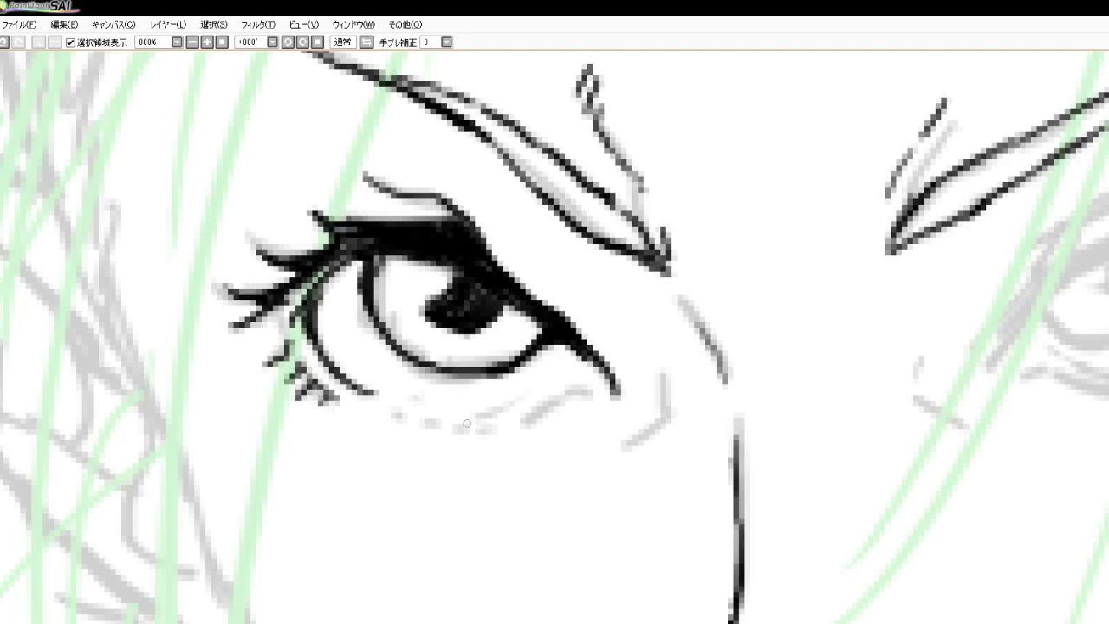
pyautogui.moveTo(588, 396)
pyautogui.mouseDown()
pyautogui.moveTo(598, 390)
pyautogui.moveTo(569, 391)
pyautogui.moveTo(523, 427)
pyautogui.moveTo(460, 431)
pyautogui.mouseUp()
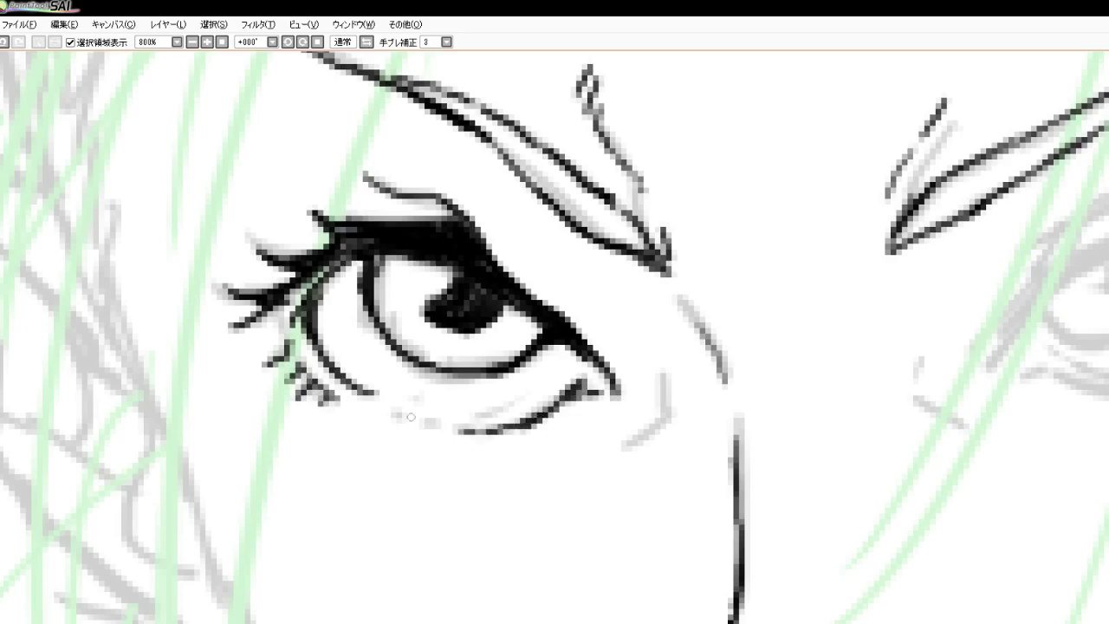
pyautogui.moveTo(398, 406)
pyautogui.mouseDown()
pyautogui.moveTo(518, 421)
pyautogui.moveTo(564, 400)
pyautogui.mouseUp()
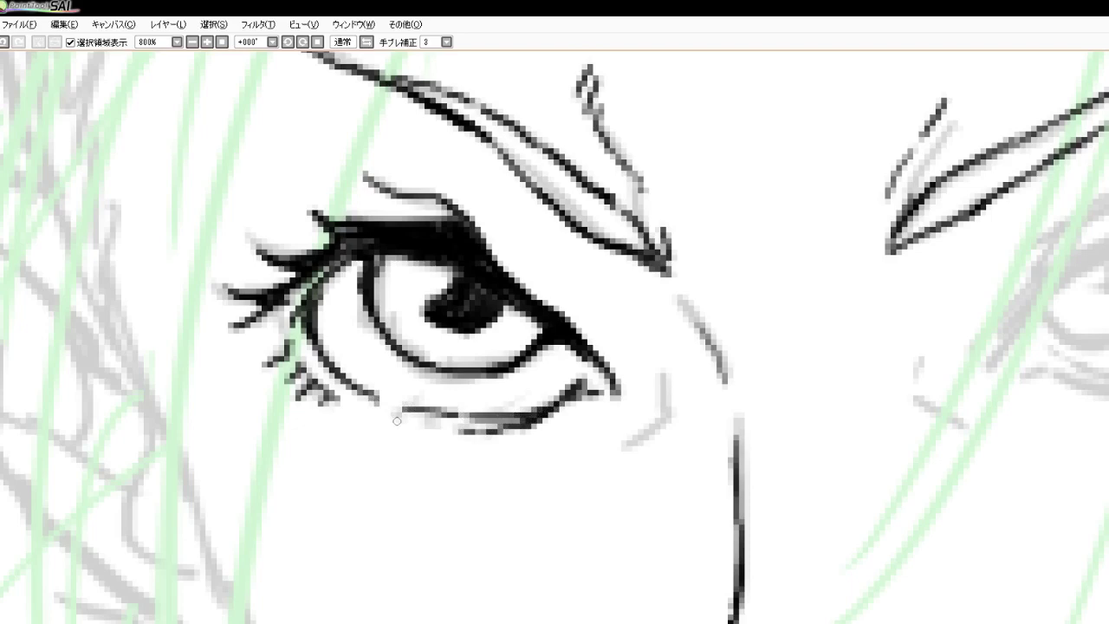
pyautogui.moveTo(397, 421); pyautogui.dragTo(508, 427)
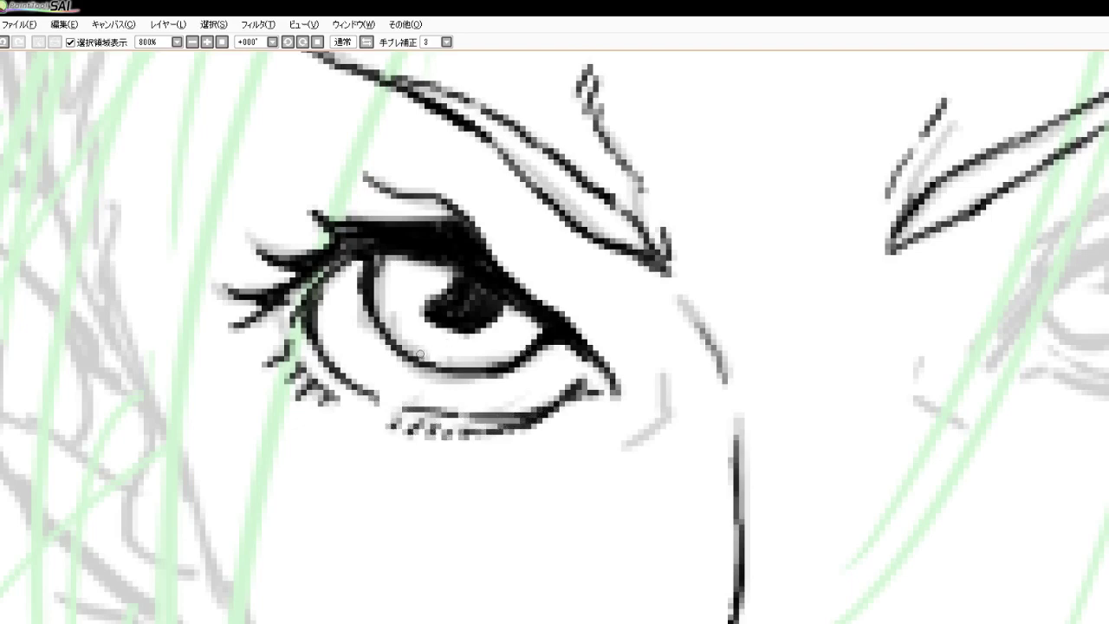
# Ink the upper eyelid of the eye on the viewer's right as a thick black band with lashes at the outer corner
pyautogui.scroll(-4, 420, 354)
pyautogui.scroll(2, 639, 364)
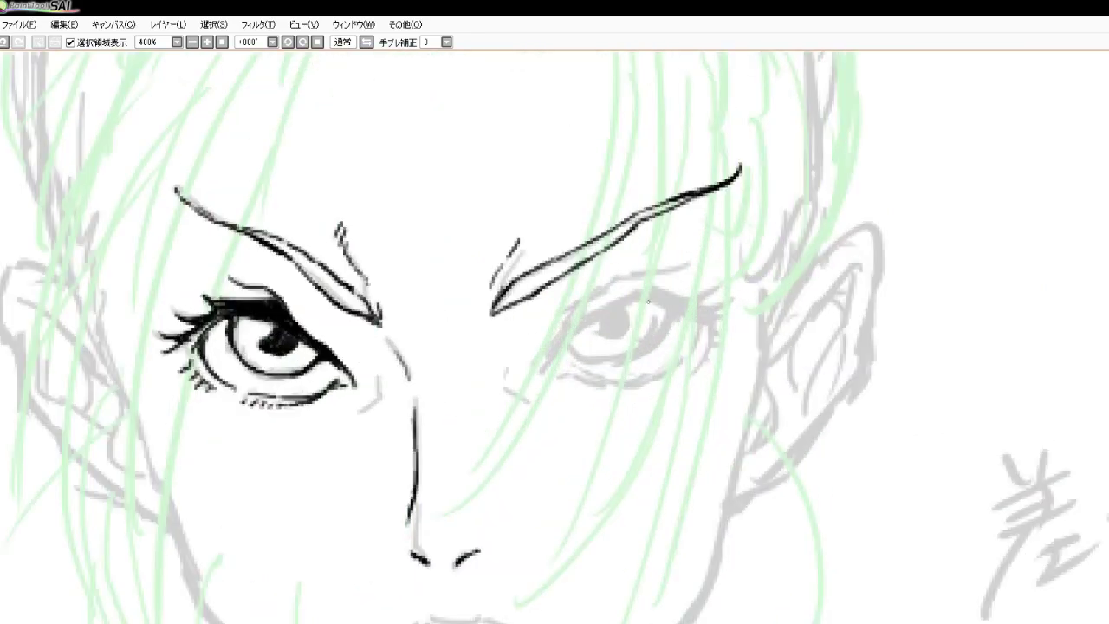
pyautogui.scroll(2, 648, 300)
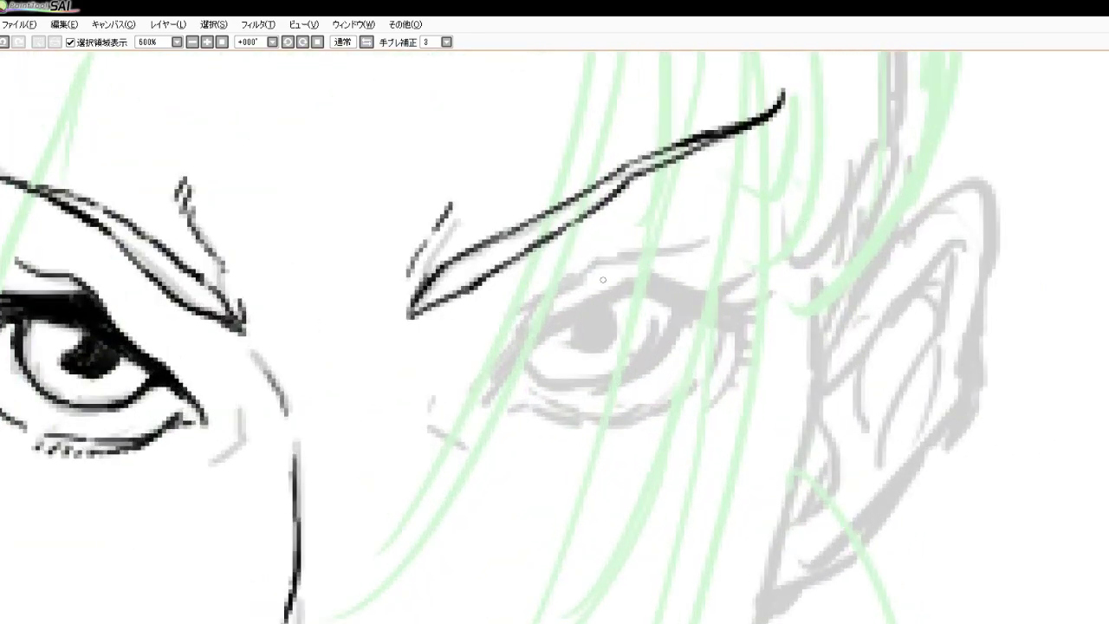
pyautogui.moveTo(521, 334)
pyautogui.mouseDown()
pyautogui.moveTo(651, 274)
pyautogui.moveTo(714, 292)
pyautogui.moveTo(750, 272)
pyautogui.moveTo(713, 305)
pyautogui.mouseUp()
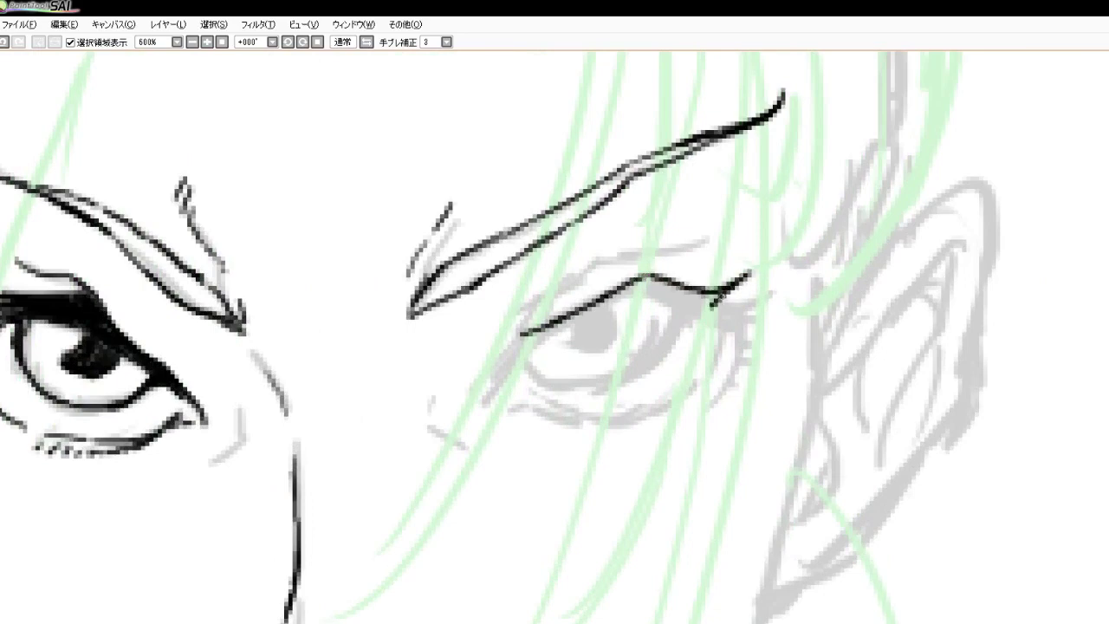
pyautogui.moveTo(636, 294); pyautogui.dragTo(723, 324)
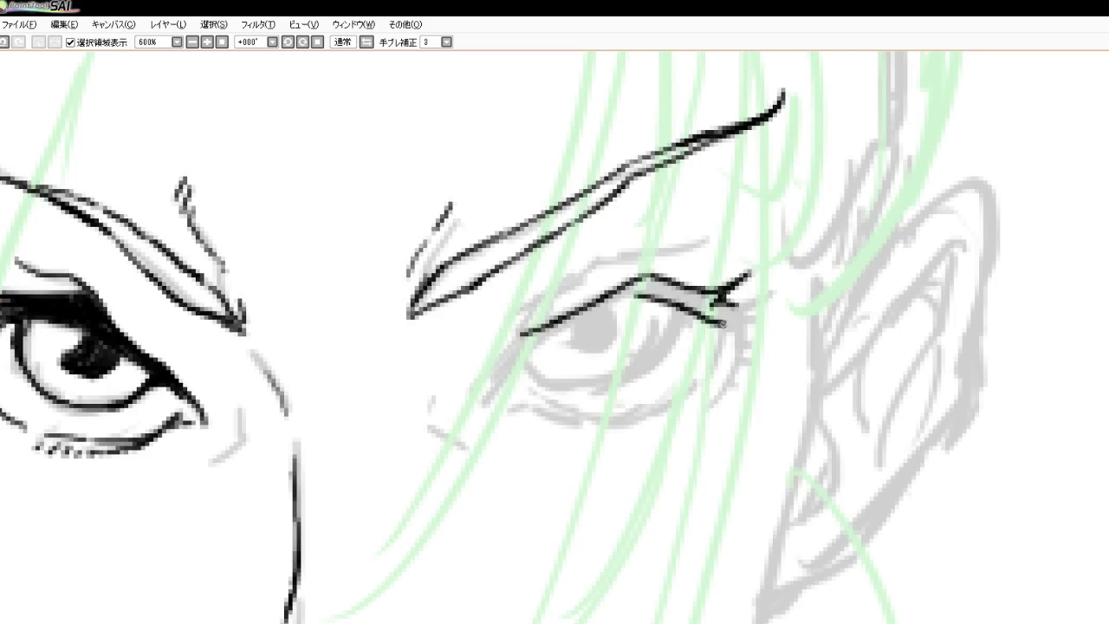
pyautogui.moveTo(639, 289)
pyautogui.mouseDown()
pyautogui.moveTo(532, 328)
pyautogui.moveTo(478, 386)
pyautogui.mouseUp()
pyautogui.moveTo(546, 331); pyautogui.dragTo(484, 402)
pyautogui.moveTo(576, 312)
pyautogui.mouseDown()
pyautogui.moveTo(515, 355)
pyautogui.moveTo(535, 331)
pyautogui.mouseUp()
pyautogui.moveTo(632, 291)
pyautogui.mouseDown()
pyautogui.moveTo(584, 317)
pyautogui.moveTo(650, 281)
pyautogui.moveTo(725, 314)
pyautogui.moveTo(782, 283)
pyautogui.moveTo(726, 323)
pyautogui.moveTo(732, 313)
pyautogui.moveTo(707, 293)
pyautogui.moveTo(665, 298)
pyautogui.moveTo(724, 324)
pyautogui.moveTo(733, 352)
pyautogui.mouseUp()
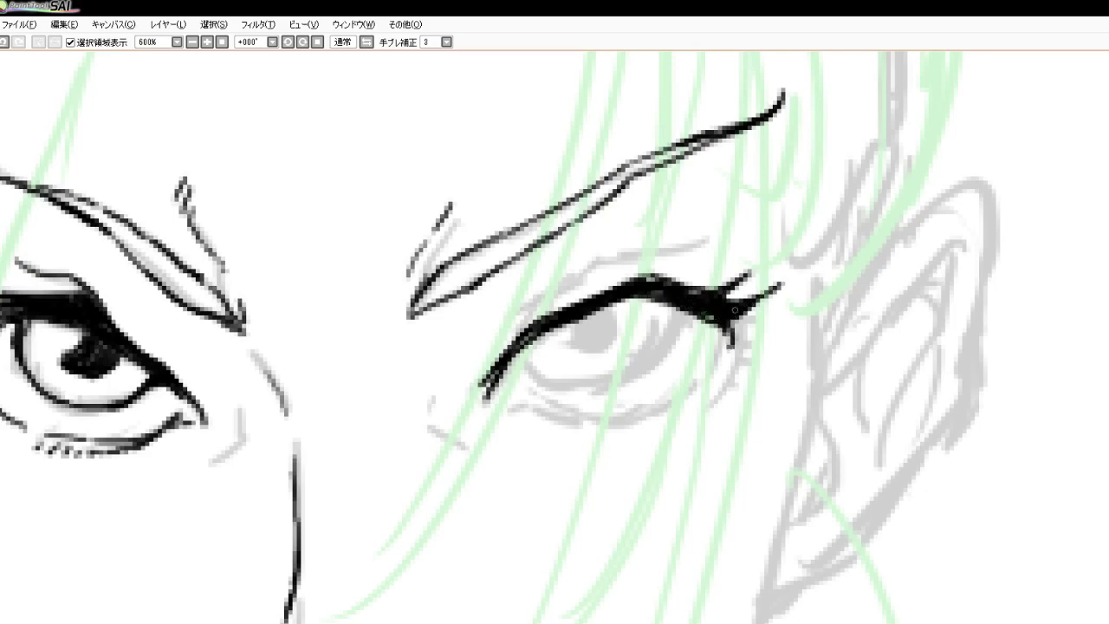
# Ink the outer corner and outer lashes of the eye on the viewer's right and draw its eyelid crease
pyautogui.moveTo(738, 310); pyautogui.dragTo(729, 380)
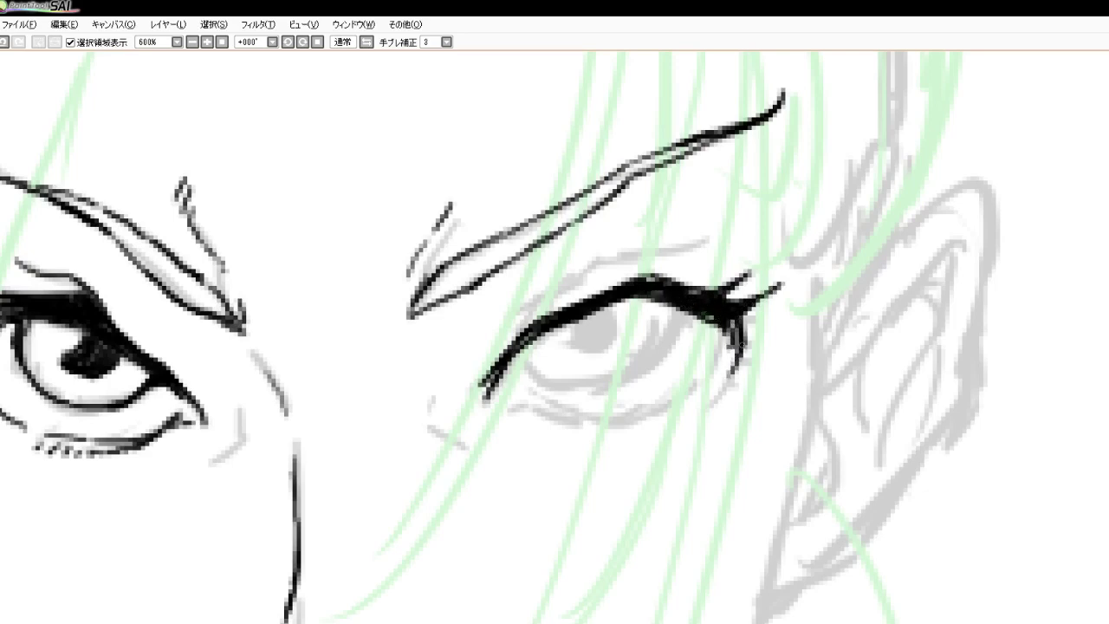
pyautogui.moveTo(745, 340)
pyautogui.mouseDown()
pyautogui.moveTo(722, 386)
pyautogui.moveTo(757, 327)
pyautogui.moveTo(772, 326)
pyautogui.mouseUp()
pyautogui.moveTo(740, 364); pyautogui.dragTo(733, 381)
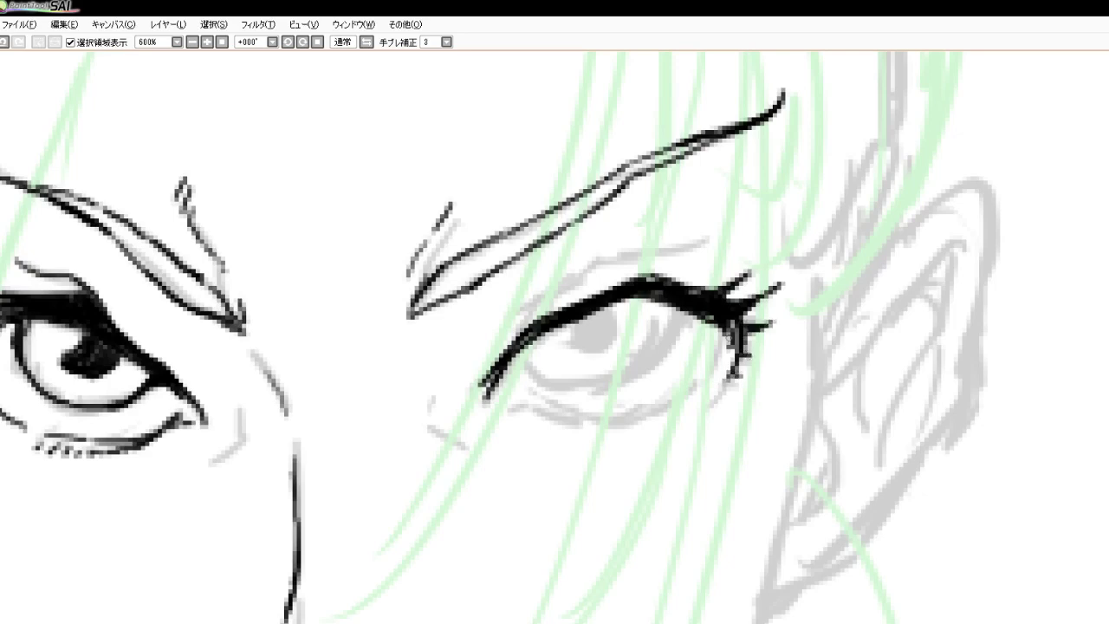
pyautogui.moveTo(592, 270)
pyautogui.mouseDown()
pyautogui.moveTo(526, 314)
pyautogui.moveTo(509, 346)
pyautogui.mouseUp()
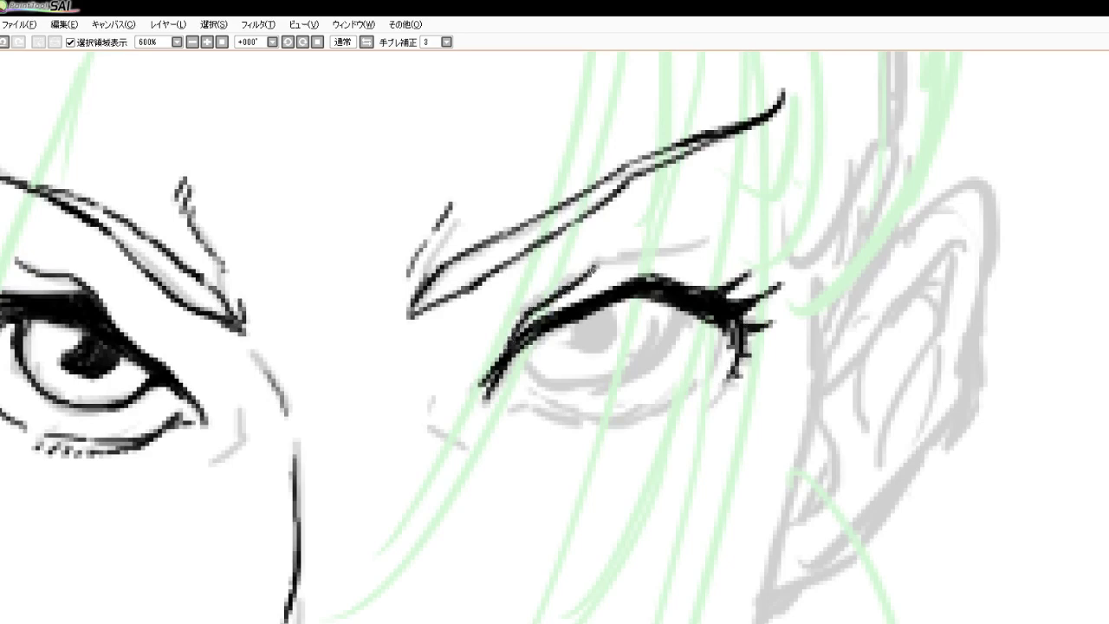
pyautogui.moveTo(591, 272); pyautogui.dragTo(709, 234)
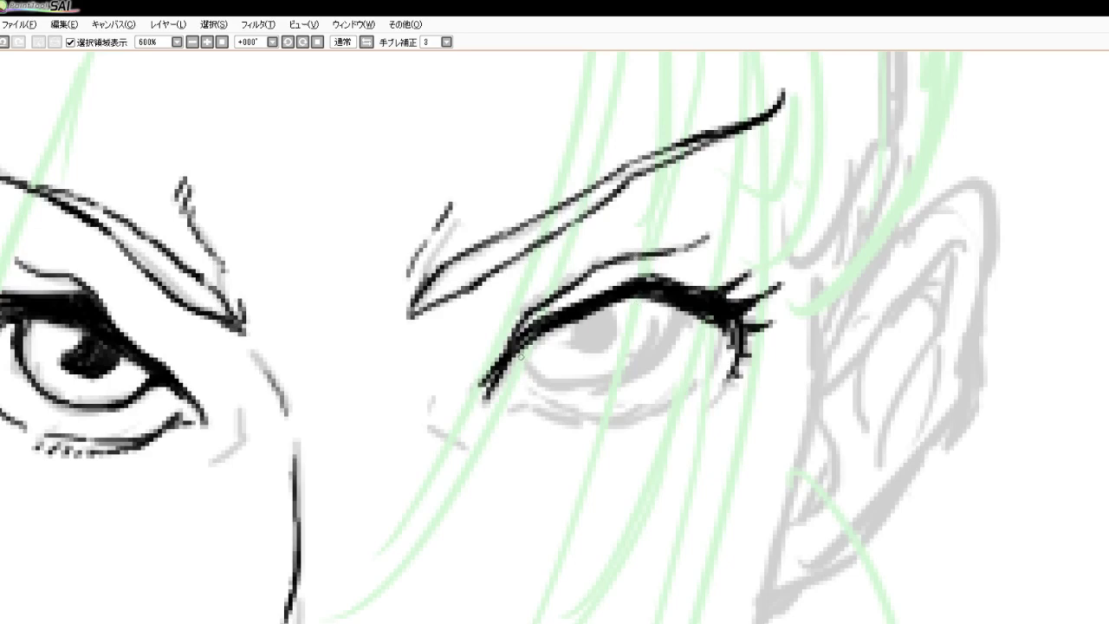
# Ink the iris outline of the eye on the viewer's right and fill its pupil black
pyautogui.moveTo(521, 356)
pyautogui.mouseDown()
pyautogui.moveTo(572, 382)
pyautogui.moveTo(644, 357)
pyautogui.mouseUp()
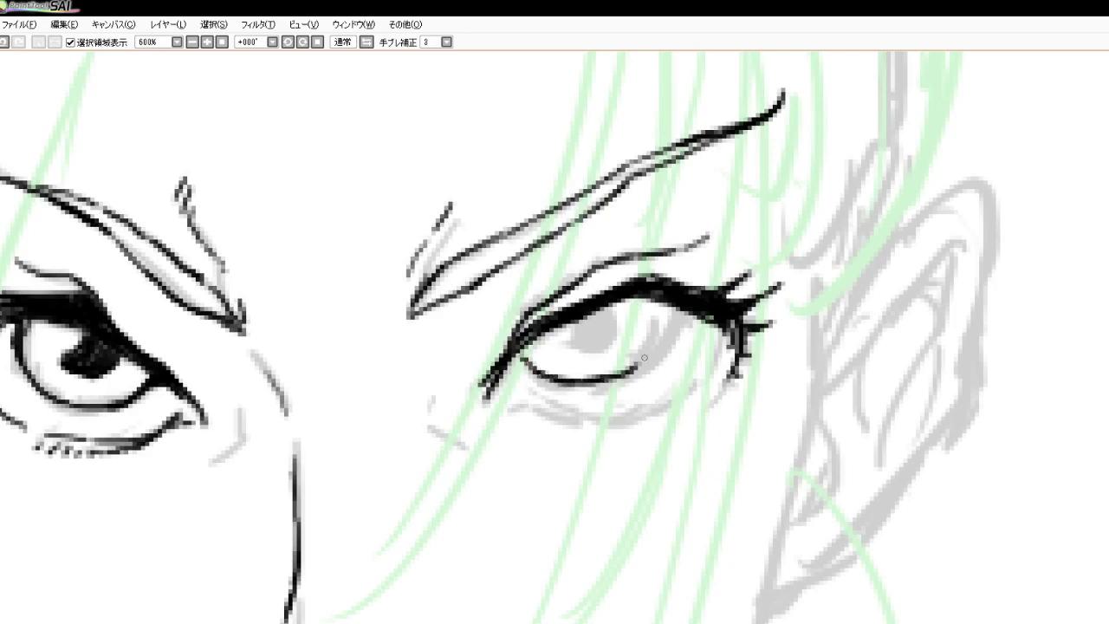
pyautogui.moveTo(676, 308)
pyautogui.mouseDown()
pyautogui.moveTo(662, 348)
pyautogui.moveTo(629, 374)
pyautogui.mouseUp()
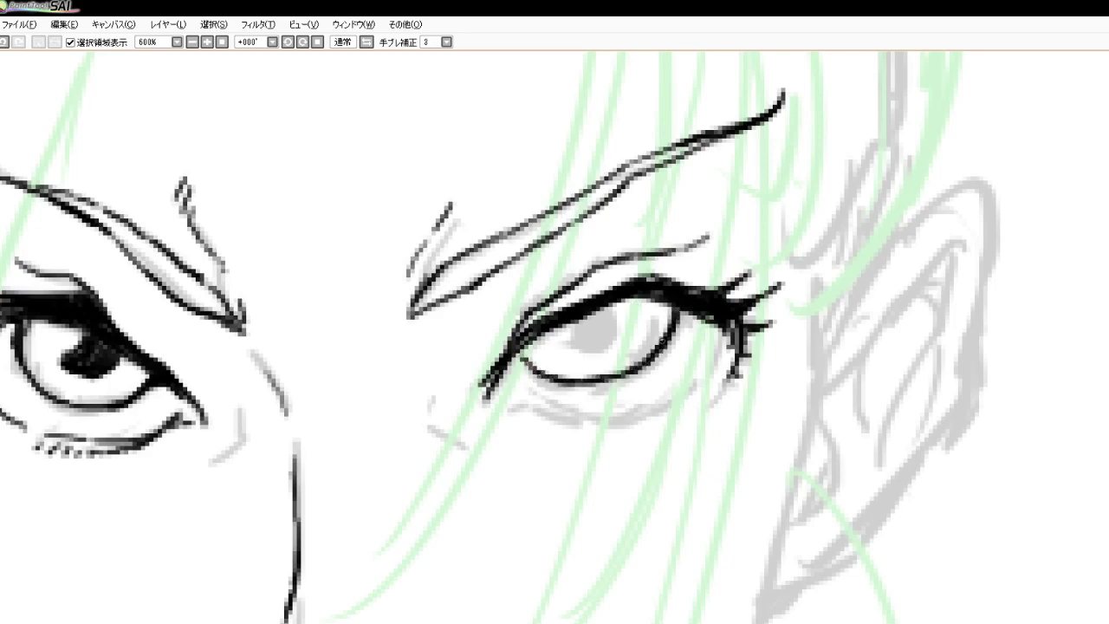
pyautogui.moveTo(664, 341)
pyautogui.mouseDown()
pyautogui.moveTo(573, 383)
pyautogui.moveTo(600, 382)
pyautogui.mouseUp()
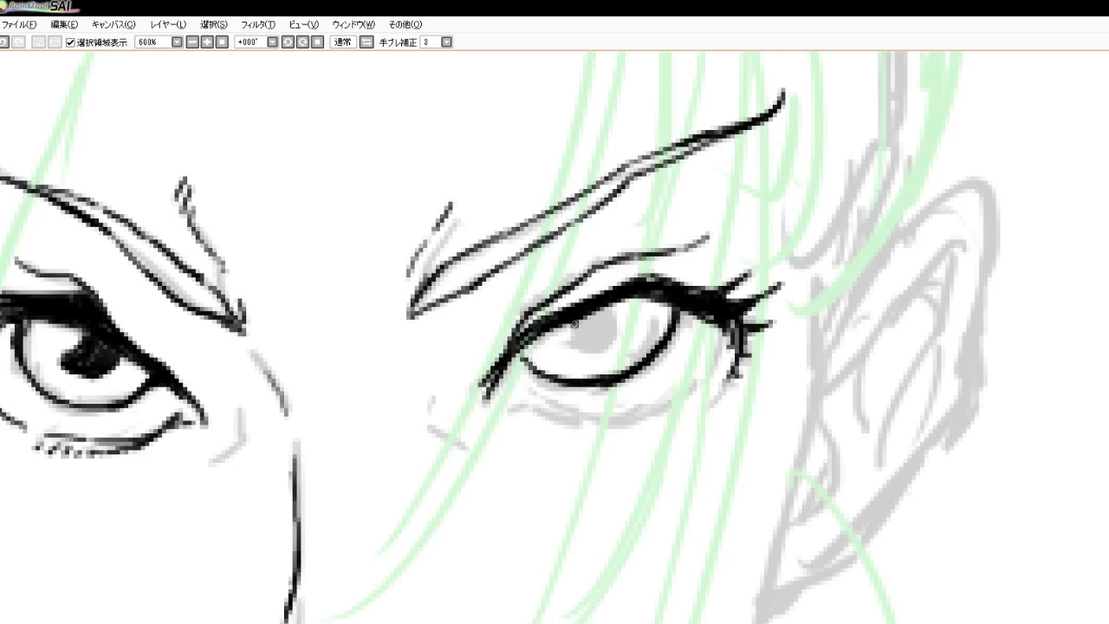
pyautogui.moveTo(575, 321)
pyautogui.mouseDown()
pyautogui.moveTo(565, 344)
pyautogui.moveTo(623, 336)
pyautogui.moveTo(600, 350)
pyautogui.mouseUp()
pyautogui.moveTo(617, 312)
pyautogui.mouseDown()
pyautogui.moveTo(650, 294)
pyautogui.moveTo(573, 323)
pyautogui.moveTo(592, 333)
pyautogui.mouseUp()
pyautogui.moveTo(607, 308)
pyautogui.mouseDown()
pyautogui.moveTo(584, 335)
pyautogui.moveTo(618, 340)
pyautogui.moveTo(563, 349)
pyautogui.moveTo(600, 353)
pyautogui.mouseUp()
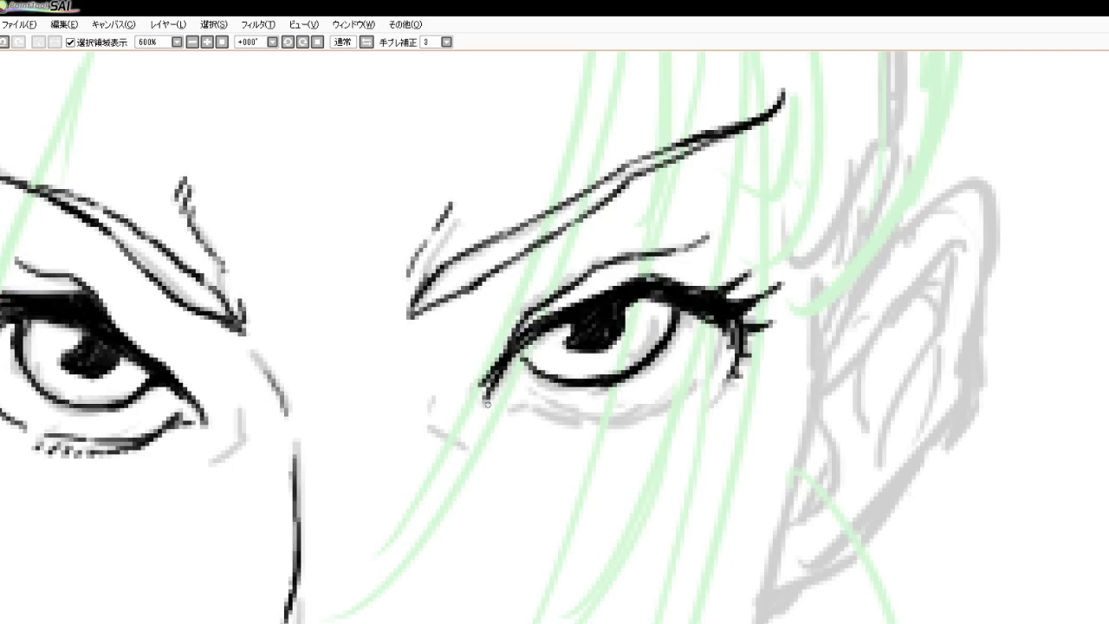
# Ink the lower lid and short lower lashes of the eye on the viewer's right and the creases beside both inner eye corners
pyautogui.moveTo(502, 413)
pyautogui.mouseDown()
pyautogui.moveTo(564, 404)
pyautogui.moveTo(534, 402)
pyautogui.moveTo(626, 418)
pyautogui.moveTo(712, 388)
pyautogui.mouseUp()
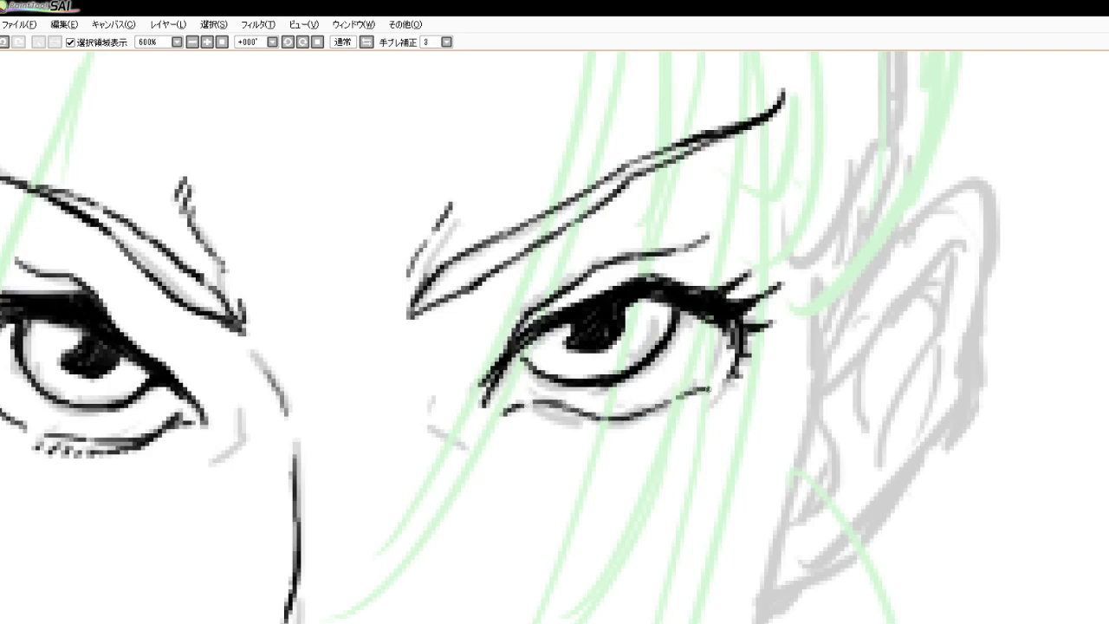
pyautogui.moveTo(548, 410)
pyautogui.mouseDown()
pyautogui.moveTo(588, 434)
pyautogui.moveTo(675, 428)
pyautogui.moveTo(718, 407)
pyautogui.mouseUp()
pyautogui.moveTo(429, 408)
pyautogui.mouseDown()
pyautogui.moveTo(433, 438)
pyautogui.moveTo(480, 446)
pyautogui.mouseUp()
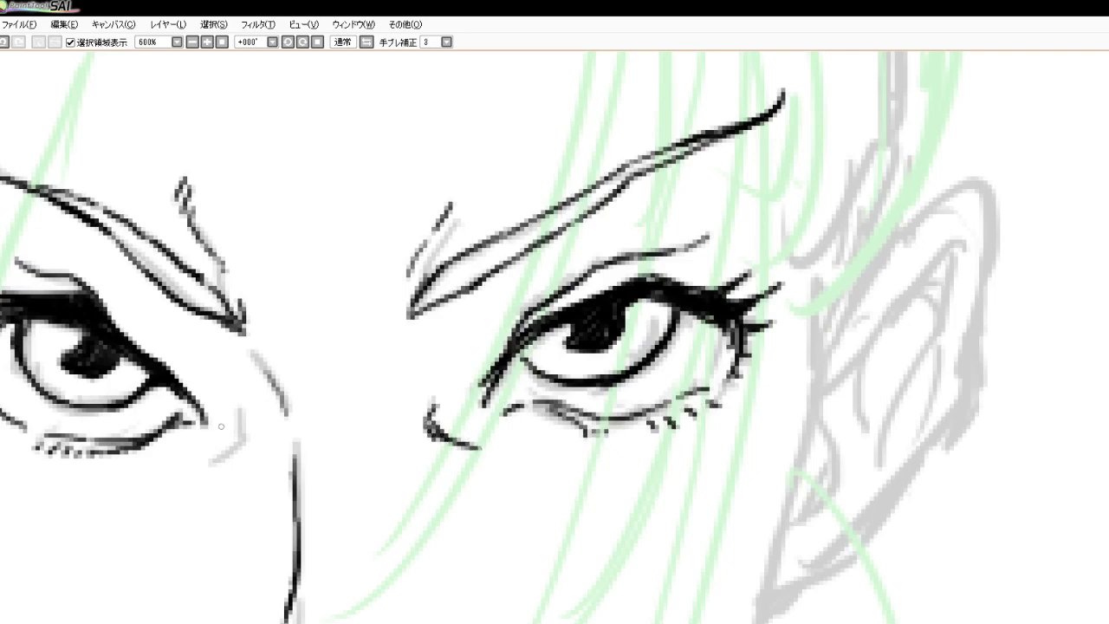
pyautogui.moveTo(236, 414)
pyautogui.mouseDown()
pyautogui.moveTo(234, 440)
pyautogui.moveTo(195, 464)
pyautogui.mouseUp()
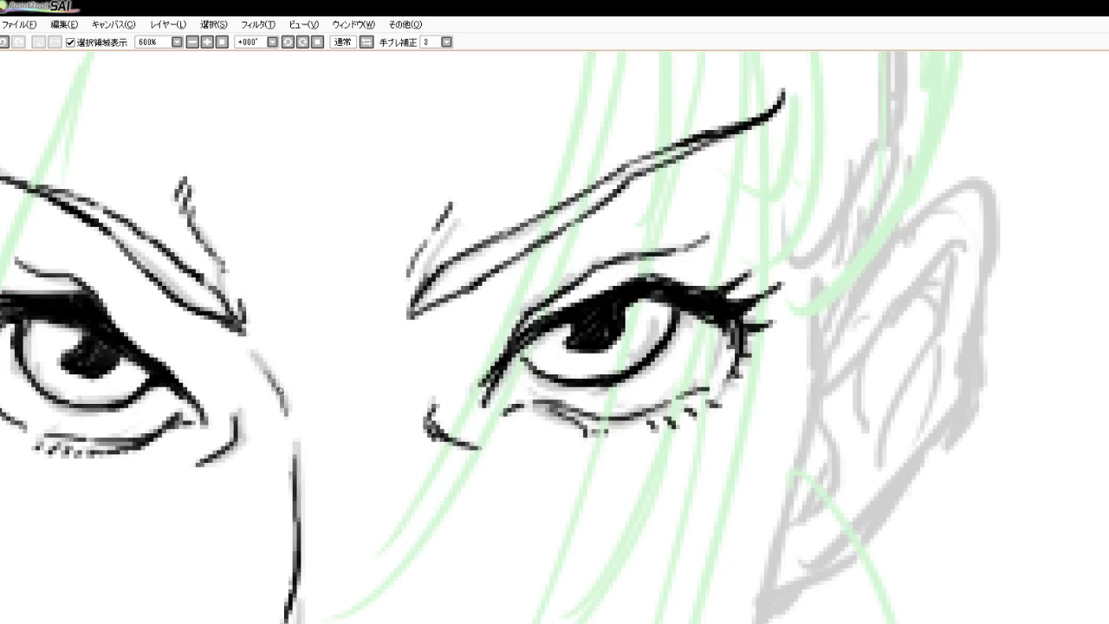
# Ink the upper lip contour, the line between the lips and both downturned mouth corners
pyautogui.scroll(-6, 291, 382)
pyautogui.scroll(3, 290, 425)
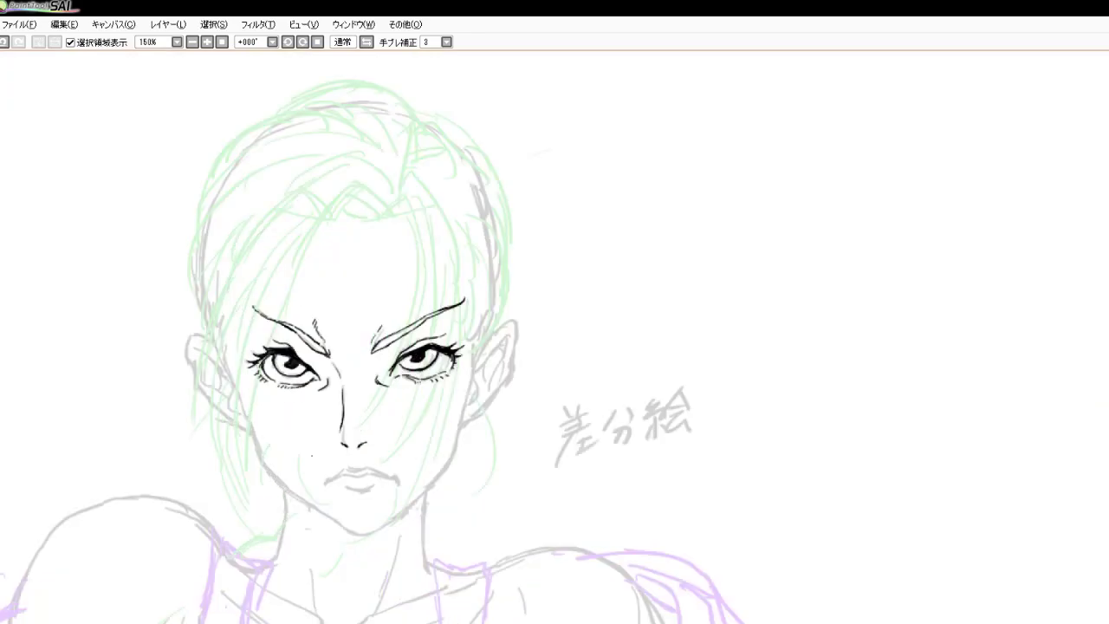
pyautogui.scroll(-2, 293, 437)
pyautogui.scroll(3, 338, 481)
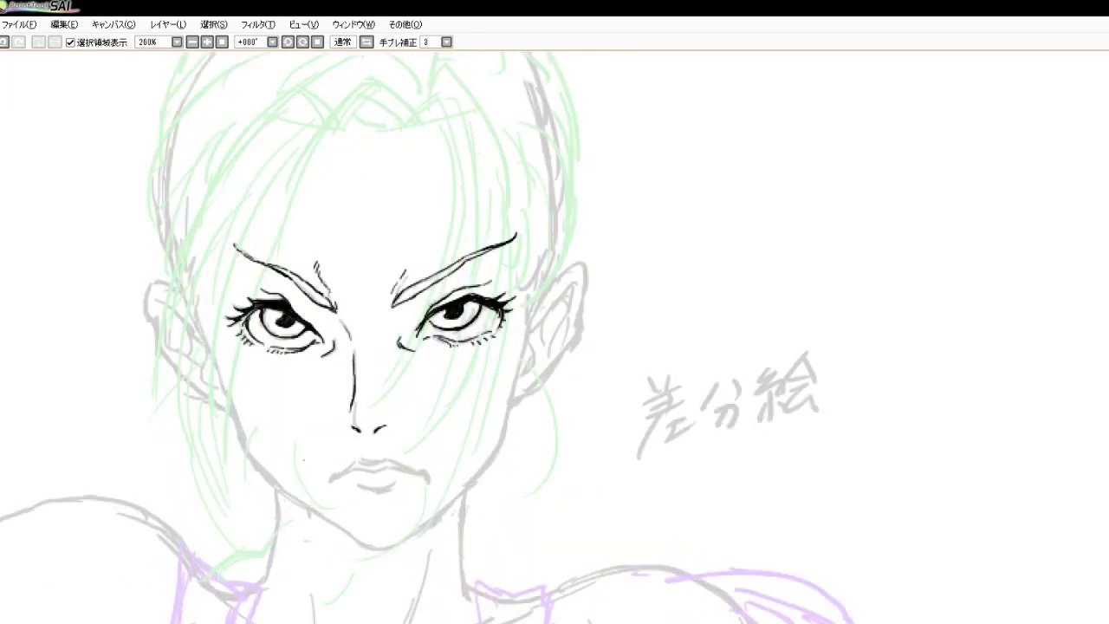
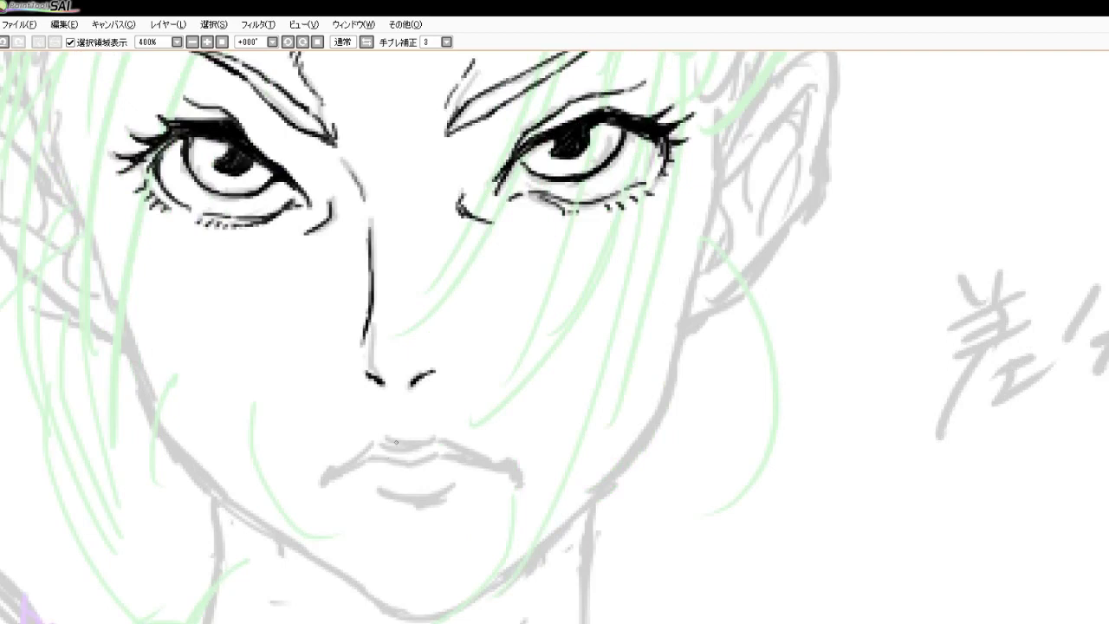
pyautogui.moveTo(385, 444); pyautogui.dragTo(445, 442)
pyautogui.moveTo(375, 461)
pyautogui.mouseDown()
pyautogui.moveTo(454, 454)
pyautogui.moveTo(509, 473)
pyautogui.mouseUp()
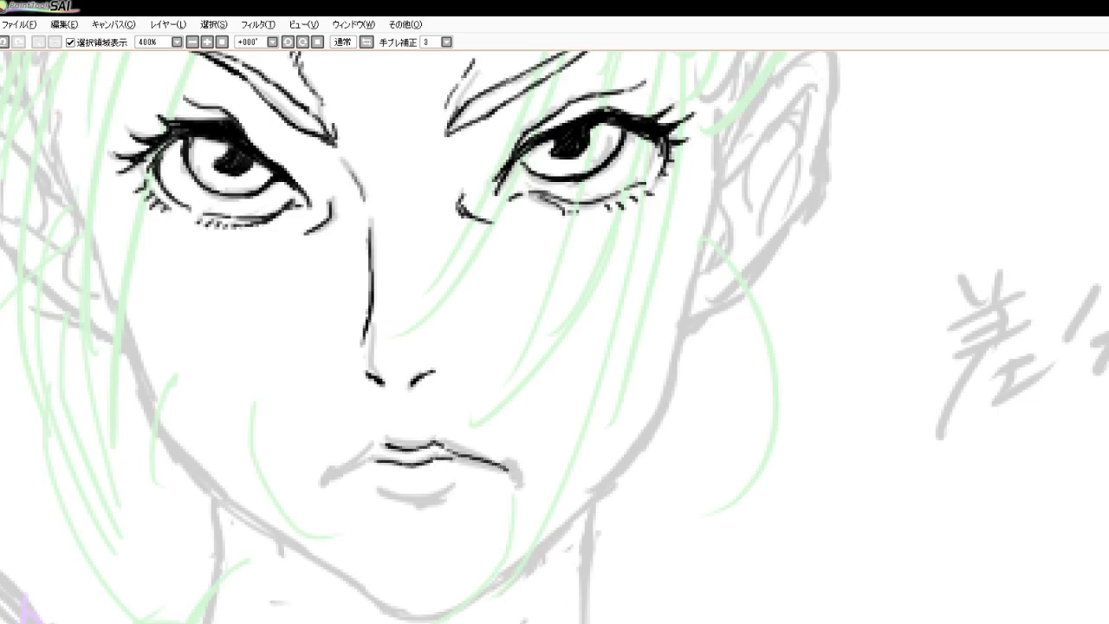
pyautogui.moveTo(504, 459); pyautogui.dragTo(520, 503)
pyautogui.moveTo(322, 471)
pyautogui.mouseDown()
pyautogui.moveTo(320, 490)
pyautogui.moveTo(386, 458)
pyautogui.moveTo(331, 475)
pyautogui.mouseUp()
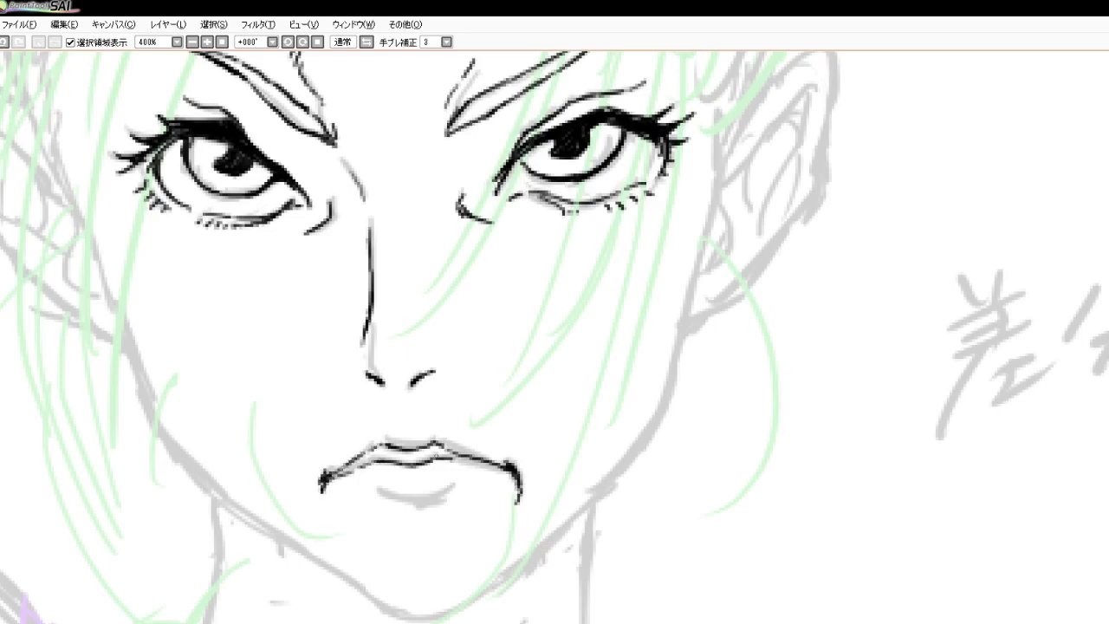
# Ink the shadow under the lower lip and fill the viewer's-left half of the upper lip black
pyautogui.moveTo(449, 453); pyautogui.dragTo(477, 460)
pyautogui.moveTo(368, 490)
pyautogui.mouseDown()
pyautogui.moveTo(404, 504)
pyautogui.moveTo(454, 487)
pyautogui.moveTo(416, 511)
pyautogui.moveTo(432, 509)
pyautogui.mouseUp()
pyautogui.moveTo(380, 449)
pyautogui.mouseDown()
pyautogui.moveTo(417, 465)
pyautogui.moveTo(344, 469)
pyautogui.mouseUp()
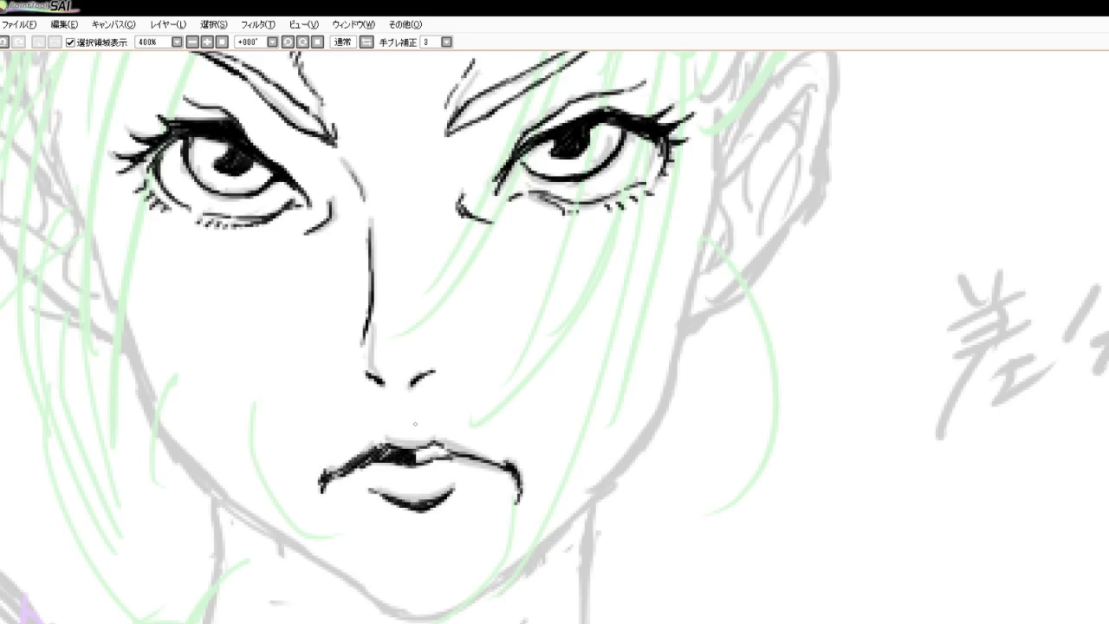
# Ink the cheek and jaw contour on the viewer's left from the temple hairline down, thickening it at the jaw angle
pyautogui.scroll(-5, 459, 390)
pyautogui.scroll(2, 406, 362)
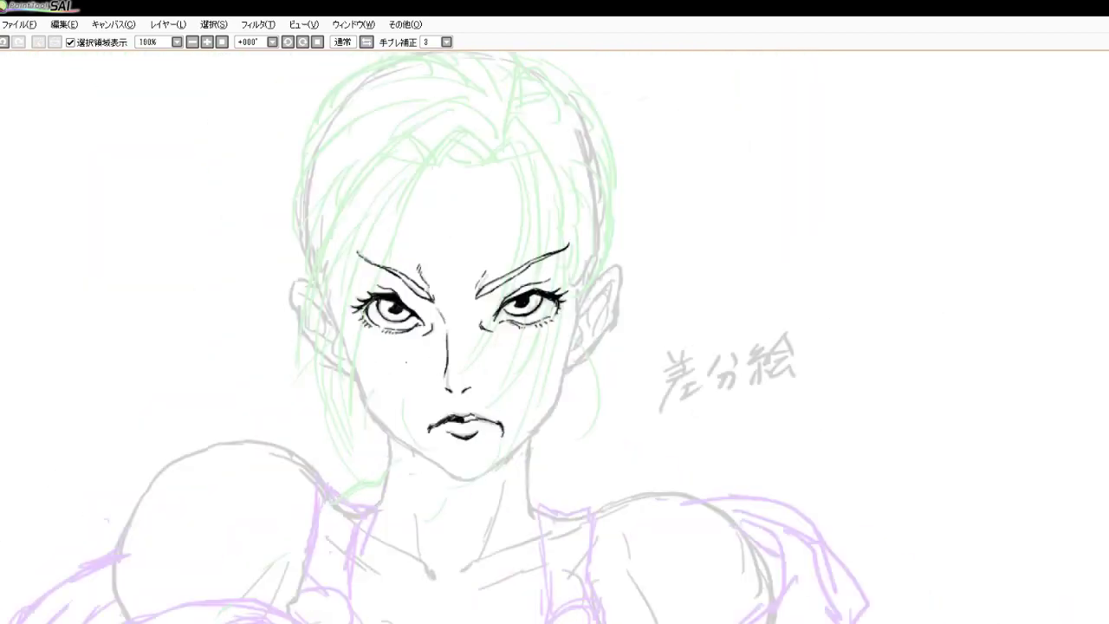
pyautogui.scroll(2, 355, 321)
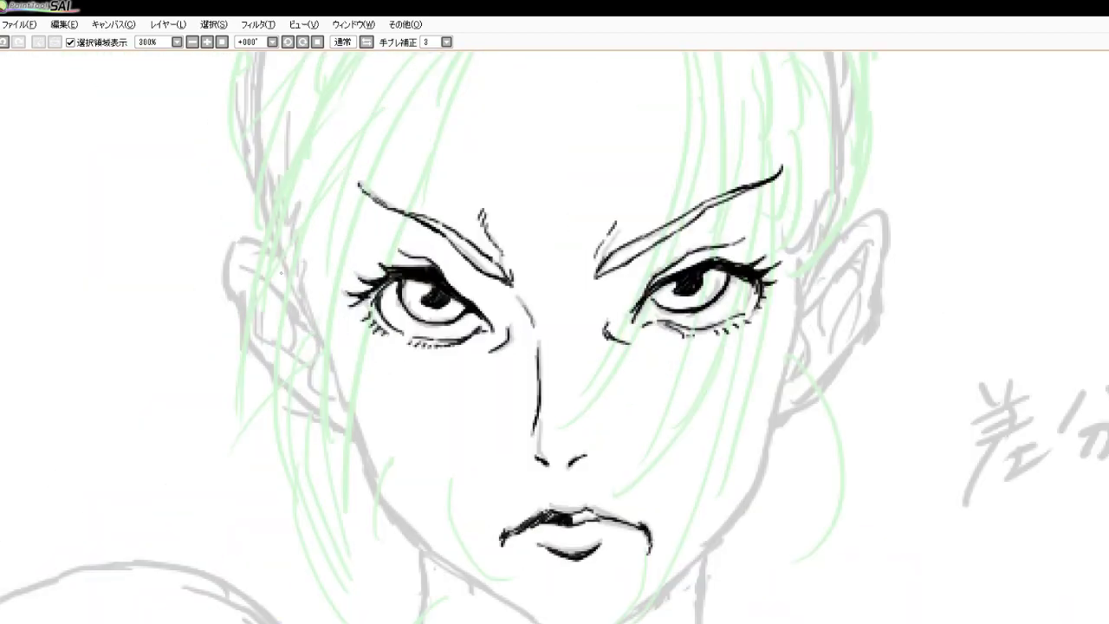
pyautogui.moveTo(312, 260); pyautogui.dragTo(309, 296)
pyautogui.moveTo(313, 292)
pyautogui.mouseDown()
pyautogui.moveTo(307, 319)
pyautogui.moveTo(325, 346)
pyautogui.mouseUp()
pyautogui.moveTo(310, 319); pyautogui.dragTo(334, 371)
pyautogui.moveTo(320, 341); pyautogui.dragTo(343, 392)
pyautogui.moveTo(326, 361); pyautogui.dragTo(375, 487)
pyautogui.moveTo(363, 447); pyautogui.dragTo(409, 527)
pyautogui.moveTo(404, 522); pyautogui.dragTo(426, 548)
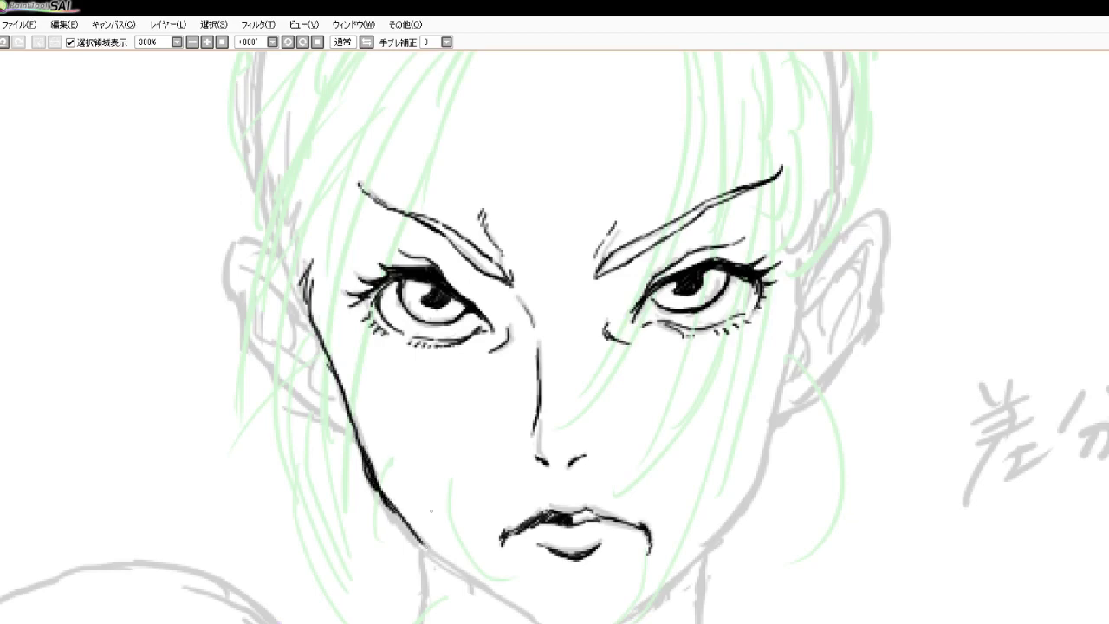
# Continue the jawline from the viewer's left around the chin and partway up the opposite side
pyautogui.scroll(-5, 446, 477)
pyautogui.scroll(7, 456, 520)
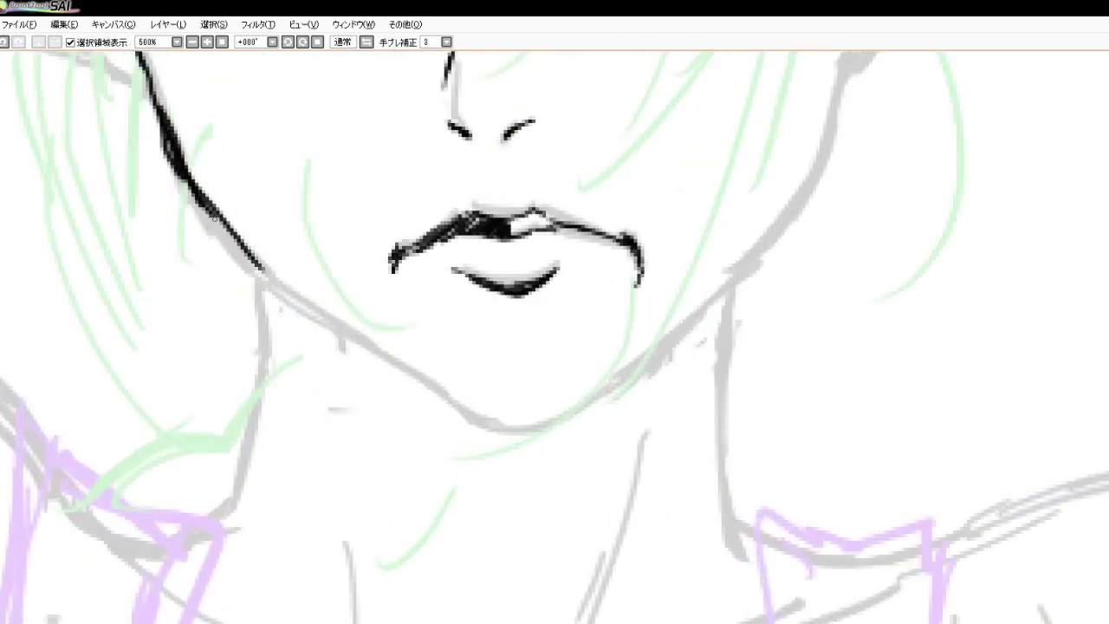
pyautogui.moveTo(210, 211)
pyautogui.mouseDown()
pyautogui.moveTo(345, 339)
pyautogui.moveTo(457, 410)
pyautogui.moveTo(522, 428)
pyautogui.moveTo(566, 416)
pyautogui.mouseUp()
pyautogui.moveTo(460, 412)
pyautogui.mouseDown()
pyautogui.moveTo(548, 422)
pyautogui.moveTo(700, 316)
pyautogui.mouseUp()
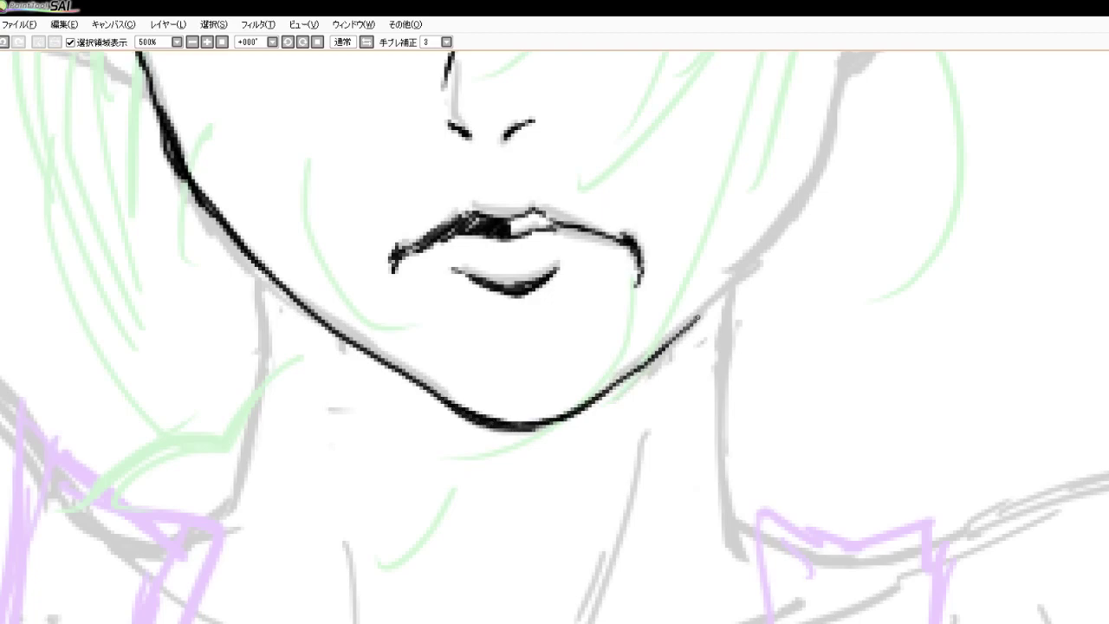
# Ink the temple hairs, cheek and jaw contour on the viewer's right down to the chin line, thickening the jaw angle
pyautogui.scroll(-7, 643, 282)
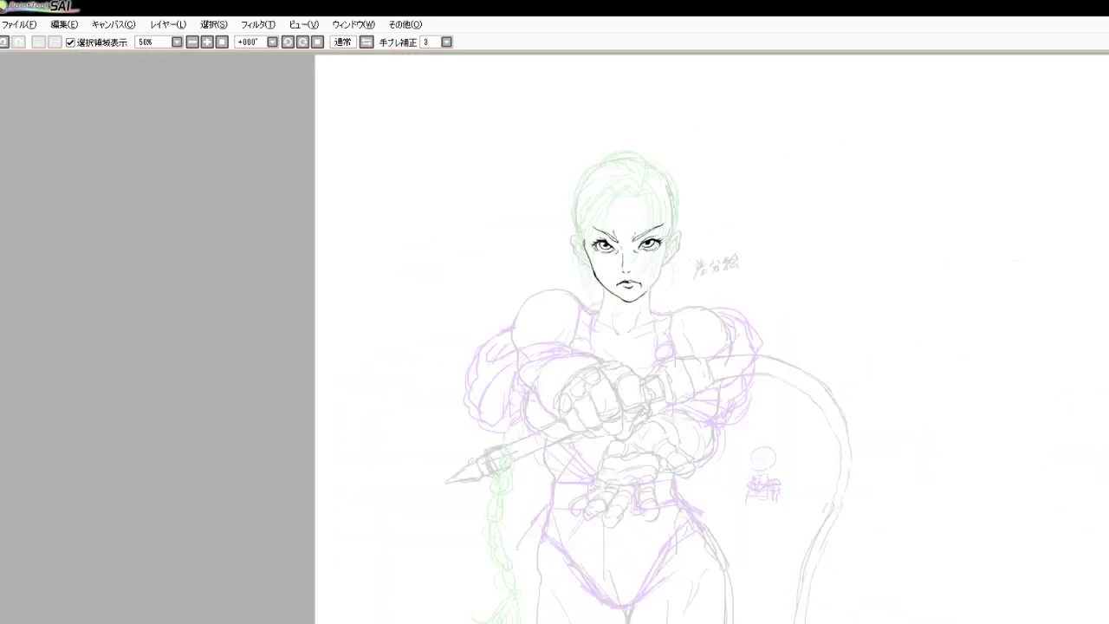
pyautogui.scroll(6, 660, 273)
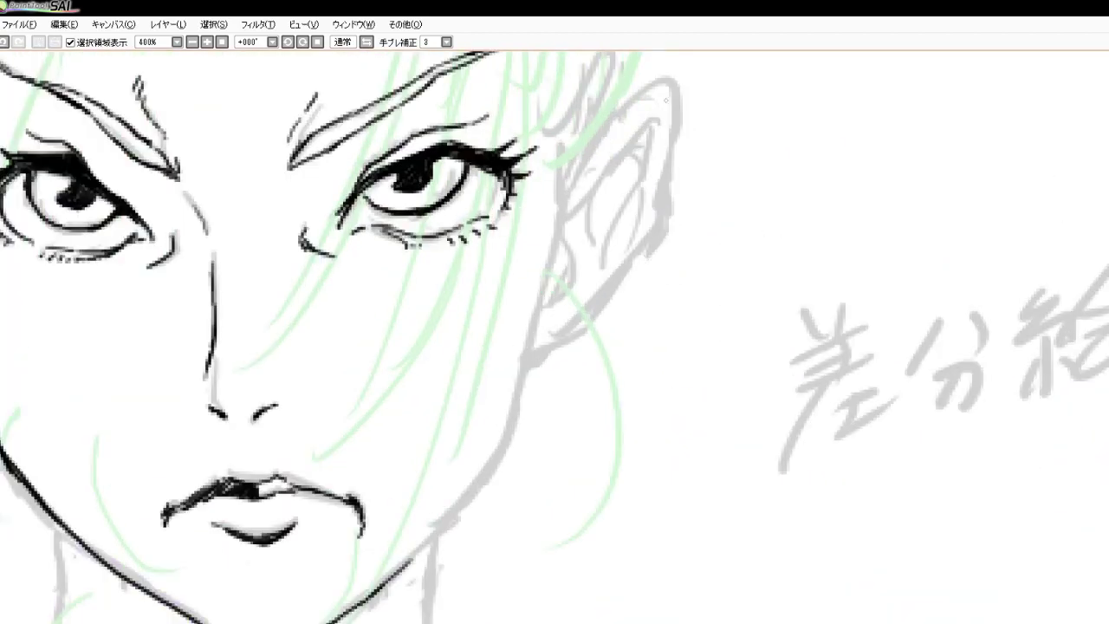
pyautogui.moveTo(560, 162); pyautogui.dragTo(553, 220)
pyautogui.moveTo(590, 140); pyautogui.dragTo(554, 246)
pyautogui.moveTo(570, 189)
pyautogui.mouseDown()
pyautogui.moveTo(509, 428)
pyautogui.moveTo(401, 575)
pyautogui.mouseUp()
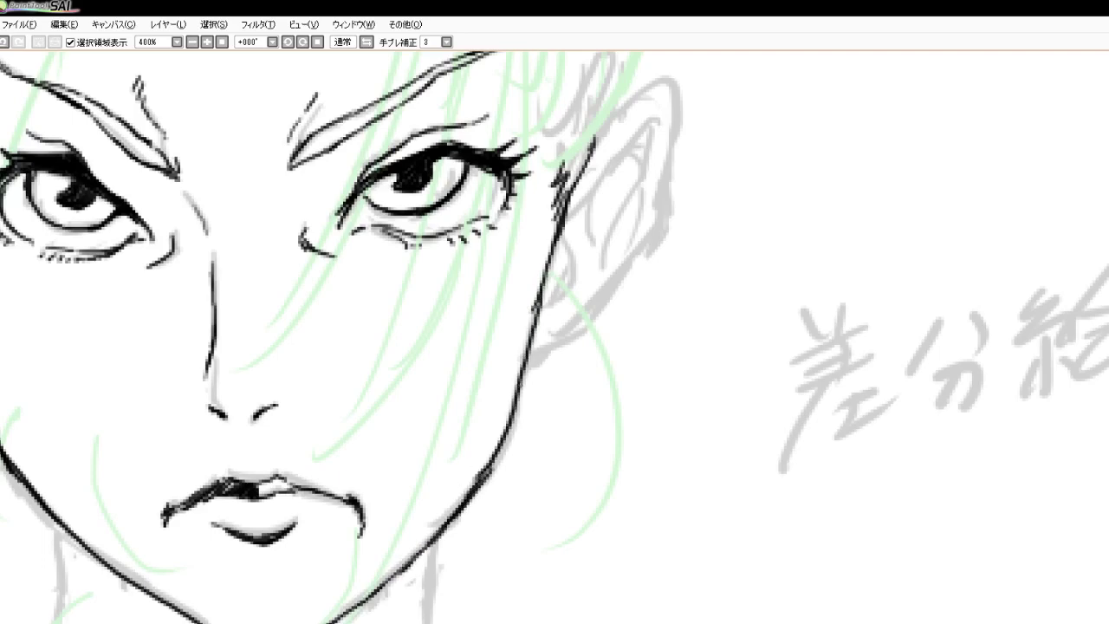
pyautogui.moveTo(521, 383); pyautogui.dragTo(492, 466)
pyautogui.moveTo(512, 428); pyautogui.dragTo(473, 485)
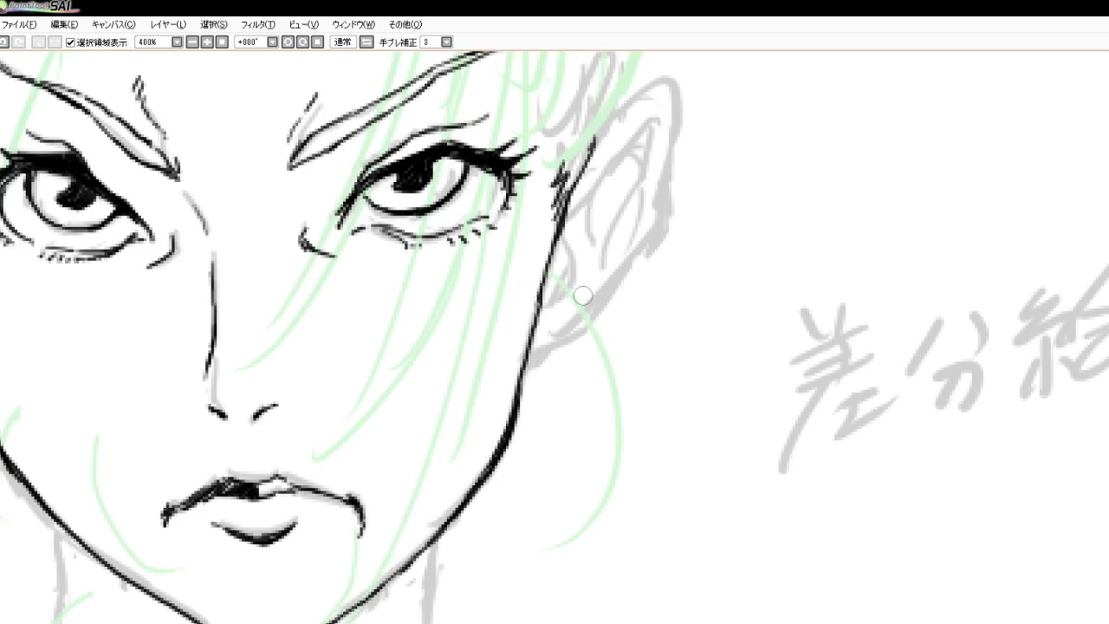
# Ink the outer outline of the ear on the viewer's right, from the temple around to the earlobe
pyautogui.scroll(-3, 582, 296)
pyautogui.scroll(4, 565, 271)
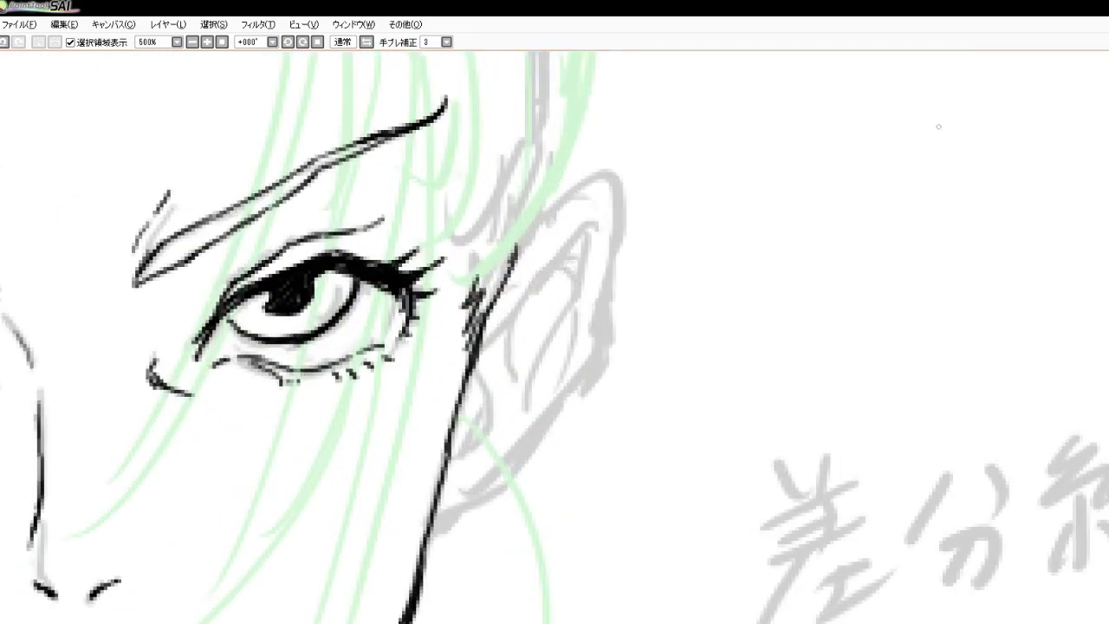
pyautogui.moveTo(515, 255)
pyautogui.mouseDown()
pyautogui.moveTo(591, 186)
pyautogui.moveTo(615, 211)
pyautogui.moveTo(591, 365)
pyautogui.moveTo(549, 436)
pyautogui.moveTo(472, 510)
pyautogui.moveTo(426, 536)
pyautogui.mouseUp()
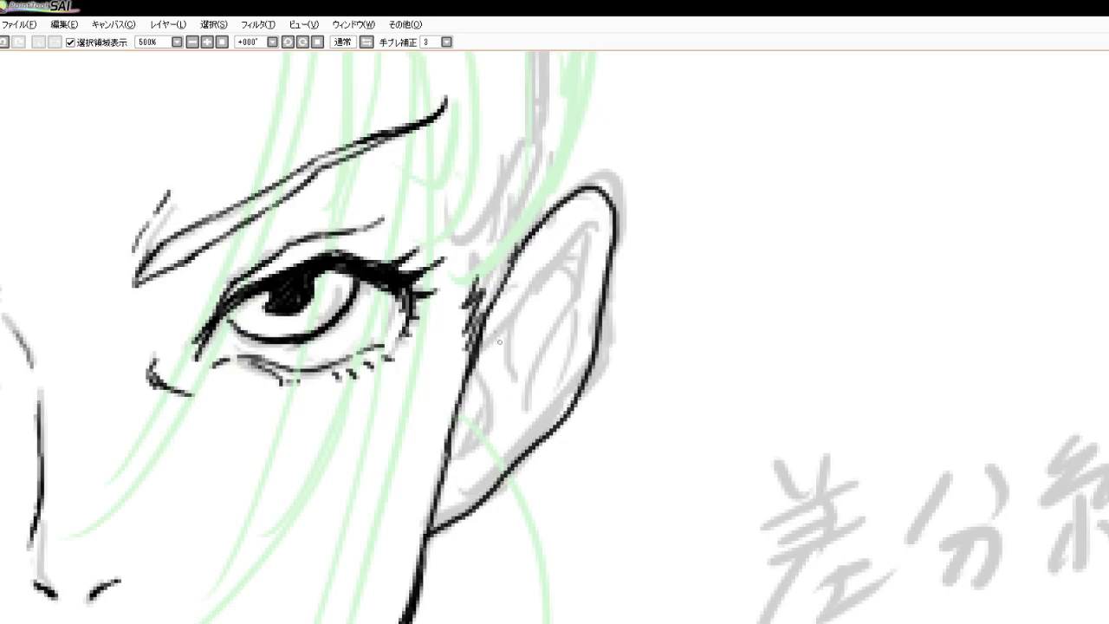
# Ink the inner folds and the tragus of the ear on the viewer's right
pyautogui.moveTo(499, 342)
pyautogui.mouseDown()
pyautogui.moveTo(520, 298)
pyautogui.moveTo(581, 243)
pyautogui.moveTo(576, 308)
pyautogui.moveTo(534, 379)
pyautogui.mouseUp()
pyautogui.moveTo(503, 315)
pyautogui.mouseDown()
pyautogui.moveTo(515, 363)
pyautogui.moveTo(496, 345)
pyautogui.moveTo(505, 330)
pyautogui.mouseUp()
pyautogui.moveTo(505, 330); pyautogui.dragTo(475, 364)
pyautogui.moveTo(488, 349)
pyautogui.mouseDown()
pyautogui.moveTo(469, 378)
pyautogui.moveTo(482, 379)
pyautogui.moveTo(493, 418)
pyautogui.moveTo(448, 465)
pyautogui.mouseUp()
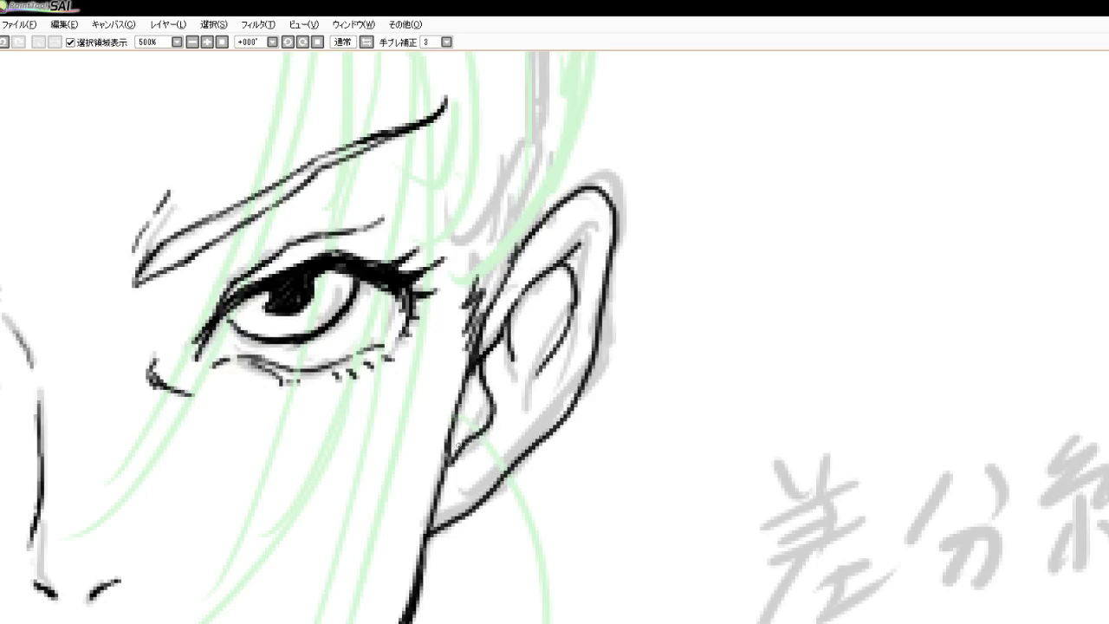
# Ink the outer outline of the ear on the viewer's left, from the temple around to the jaw
pyautogui.scroll(-7, 514, 452)
pyautogui.scroll(3, 399, 509)
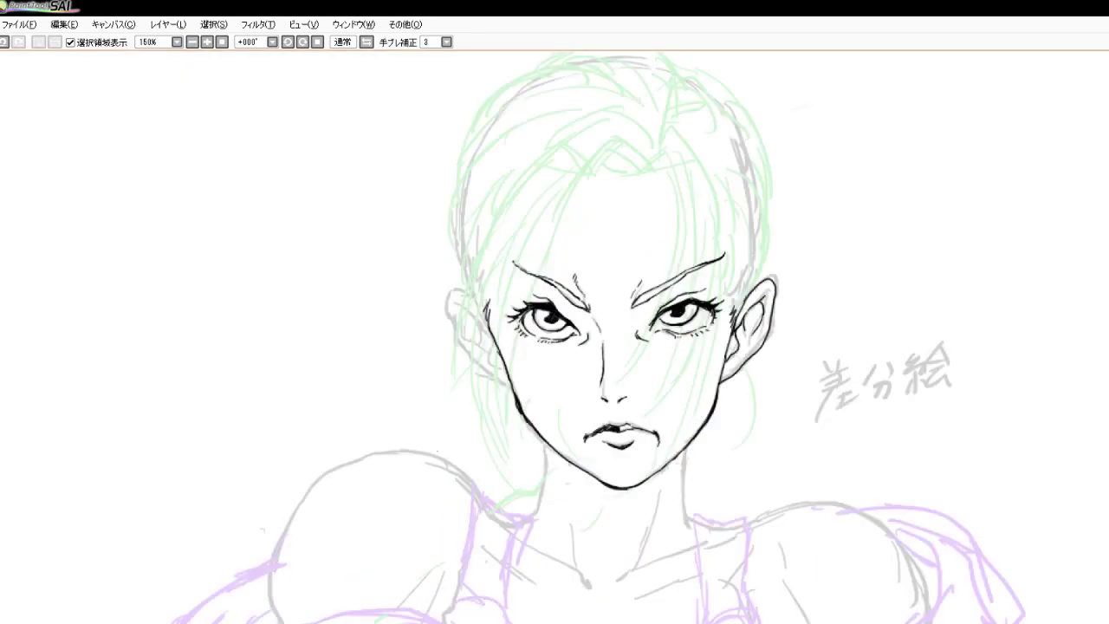
pyautogui.scroll(2, 555, 338)
pyautogui.scroll(-1, 555, 338)
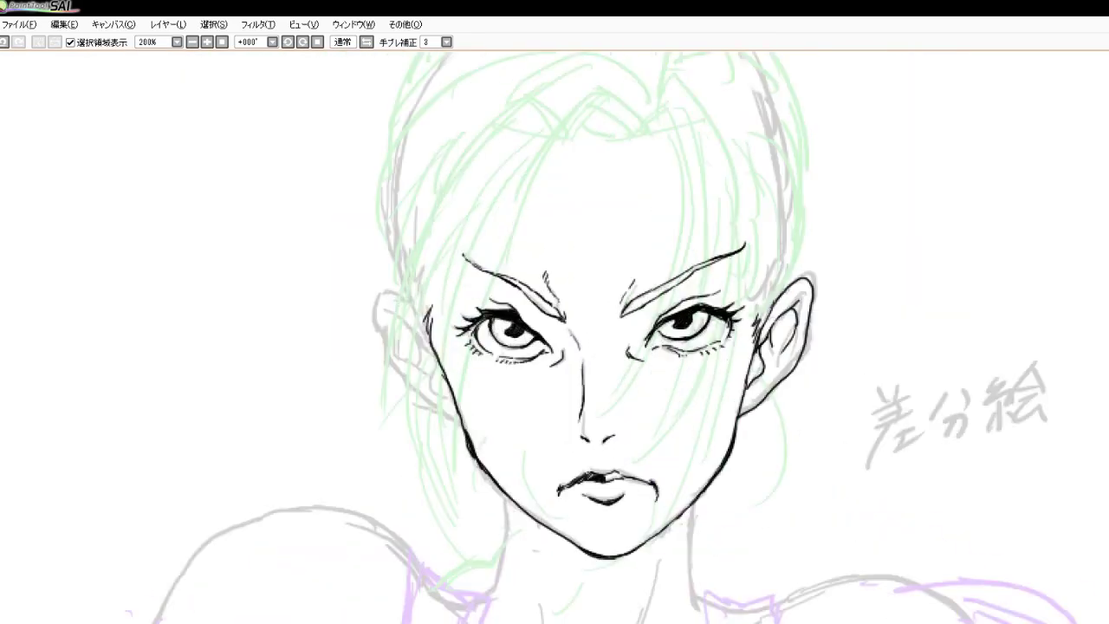
pyautogui.scroll(2, 555, 338)
pyautogui.scroll(-3, 554, 338)
pyautogui.scroll(2, 554, 338)
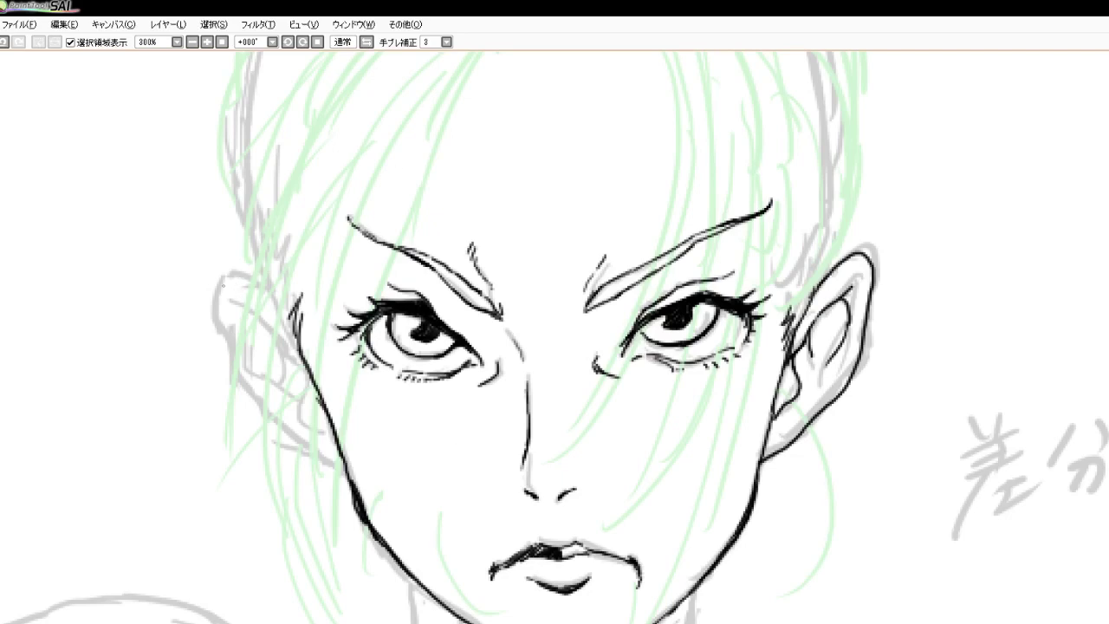
pyautogui.moveTo(219, 286)
pyautogui.mouseDown()
pyautogui.moveTo(231, 271)
pyautogui.moveTo(292, 333)
pyautogui.mouseUp()
pyautogui.moveTo(277, 303); pyautogui.dragTo(300, 346)
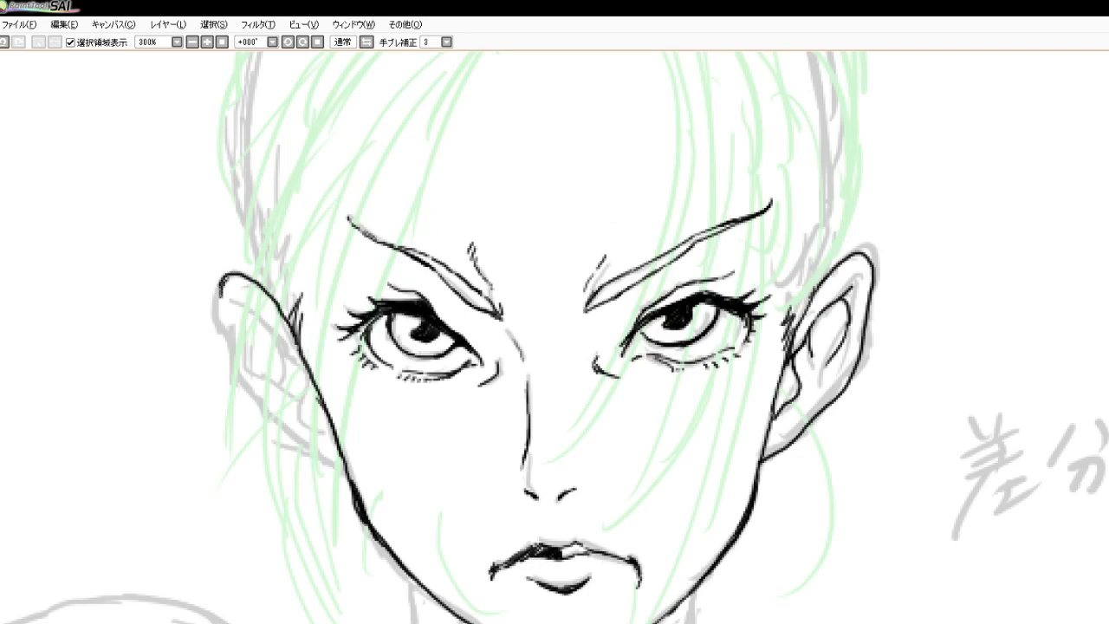
pyautogui.moveTo(221, 280)
pyautogui.mouseDown()
pyautogui.moveTo(222, 333)
pyautogui.moveTo(242, 390)
pyautogui.moveTo(260, 414)
pyautogui.moveTo(331, 456)
pyautogui.mouseUp()
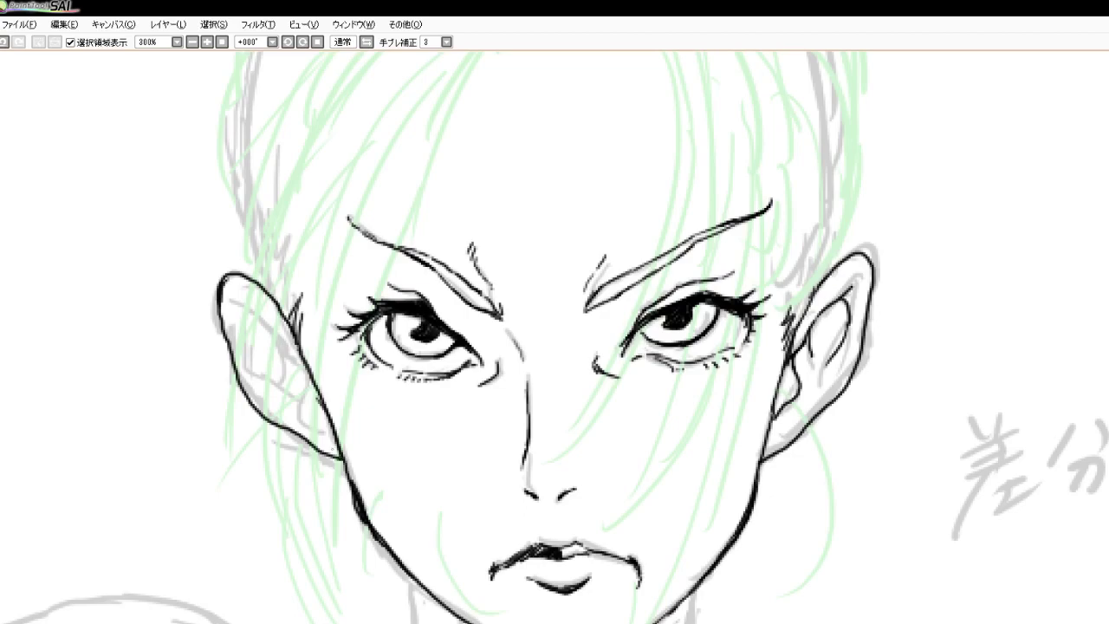
pyautogui.scroll(-4, 367, 445)
pyautogui.scroll(5, 368, 444)
pyautogui.scroll(-4, 367, 445)
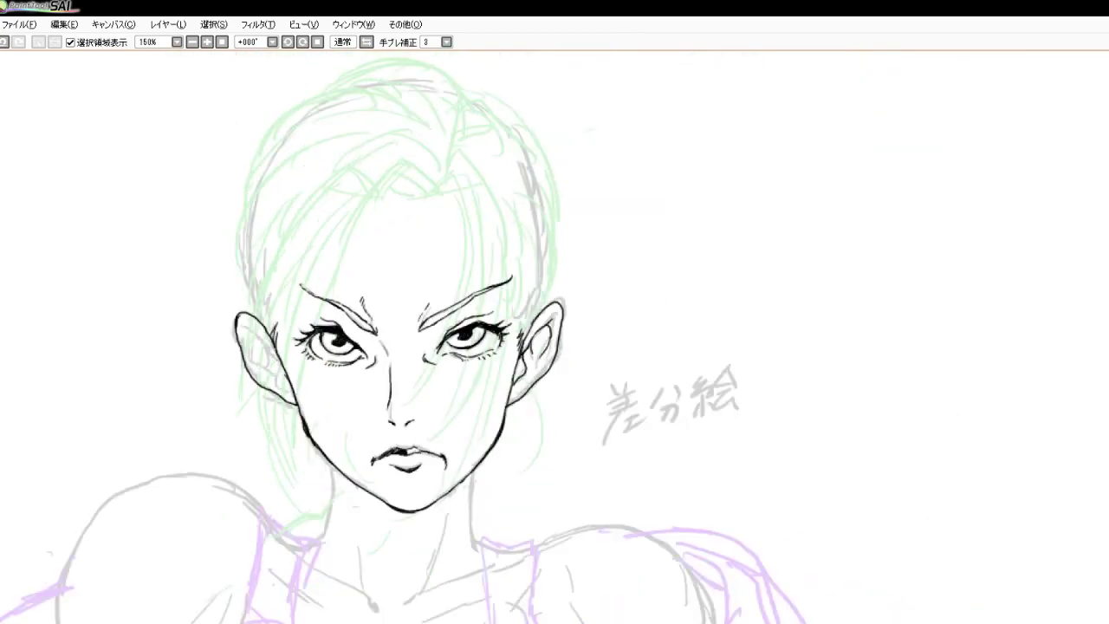
# Ink the inner folds and the tragus of the ear on the viewer's left
pyautogui.scroll(3, 368, 445)
pyautogui.scroll(1, 274, 363)
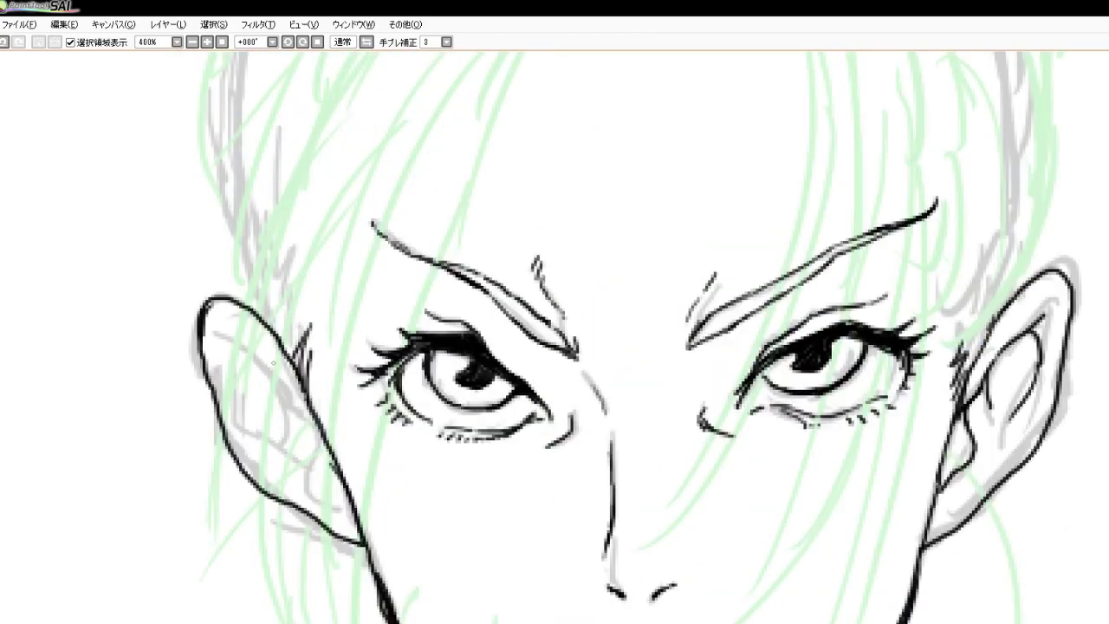
pyautogui.scroll(-1, 274, 364)
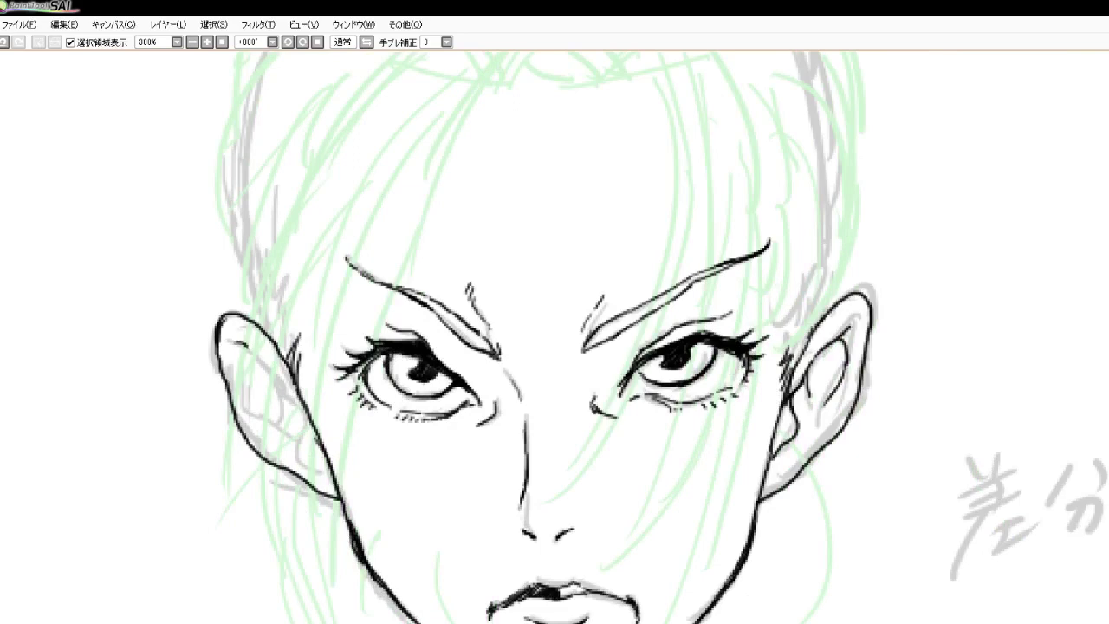
pyautogui.moveTo(271, 372); pyautogui.dragTo(312, 422)
pyautogui.moveTo(244, 361)
pyautogui.mouseDown()
pyautogui.moveTo(256, 419)
pyautogui.moveTo(283, 395)
pyautogui.moveTo(275, 417)
pyautogui.mouseUp()
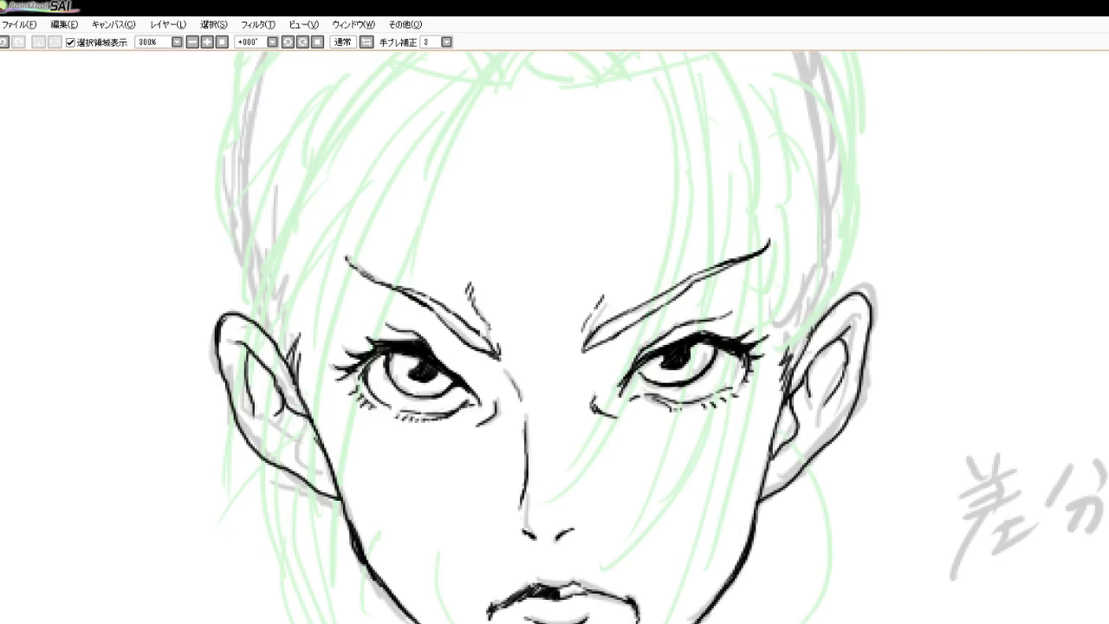
pyautogui.moveTo(288, 413)
pyautogui.mouseDown()
pyautogui.moveTo(297, 452)
pyautogui.moveTo(336, 477)
pyautogui.mouseUp()
# Erase and redraw the lower end of the tragus line inside the ear on the viewer's left
pyautogui.scroll(-4, 356, 378)
pyautogui.scroll(5, 357, 381)
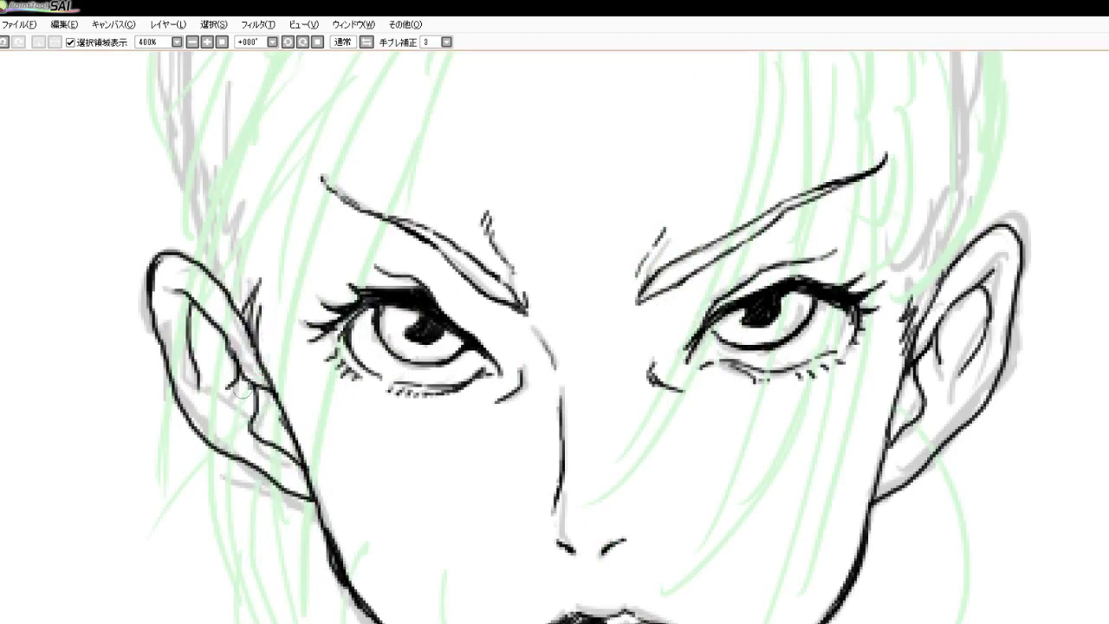
pyautogui.moveTo(244, 430); pyautogui.dragTo(288, 460)
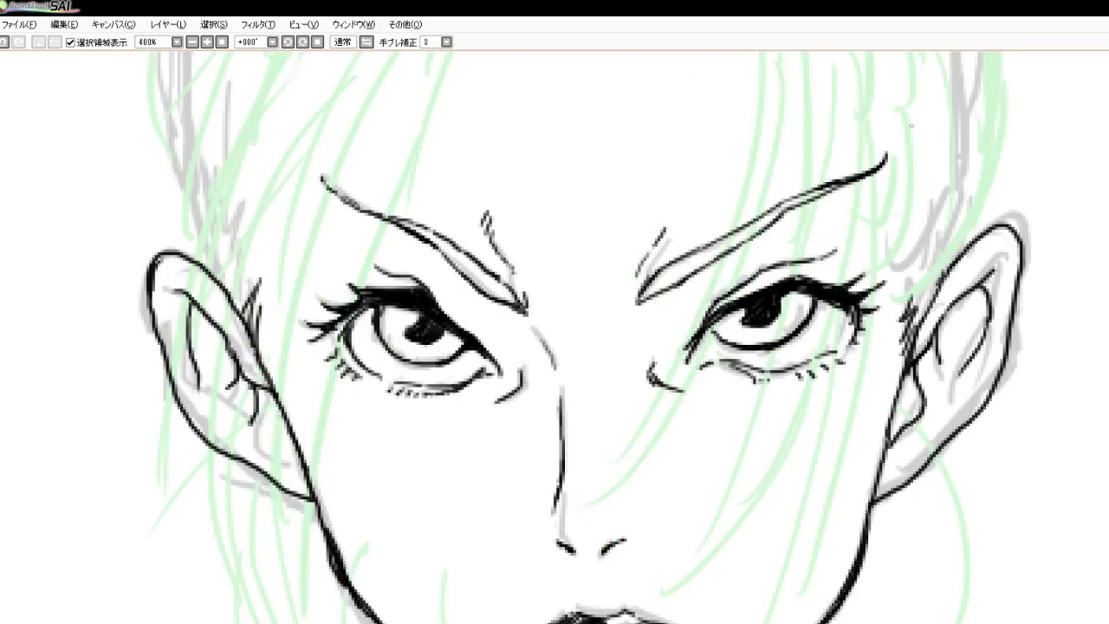
pyautogui.moveTo(253, 429); pyautogui.dragTo(298, 455)
pyautogui.moveTo(271, 396); pyautogui.dragTo(301, 471)
pyautogui.hotkey('ctrl', '0')
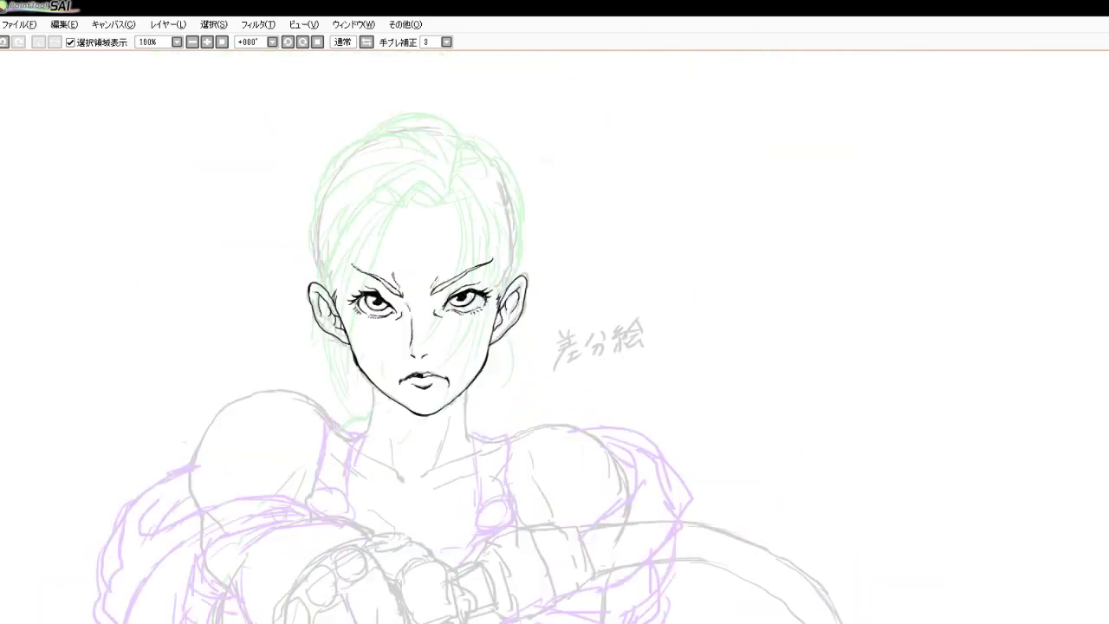
# Ink the side hair contour and a temple strand above the ear on the viewer's left, joining them down to the ear
pyautogui.scroll(2, 390, 227)
pyautogui.scroll(-2, 321, 251)
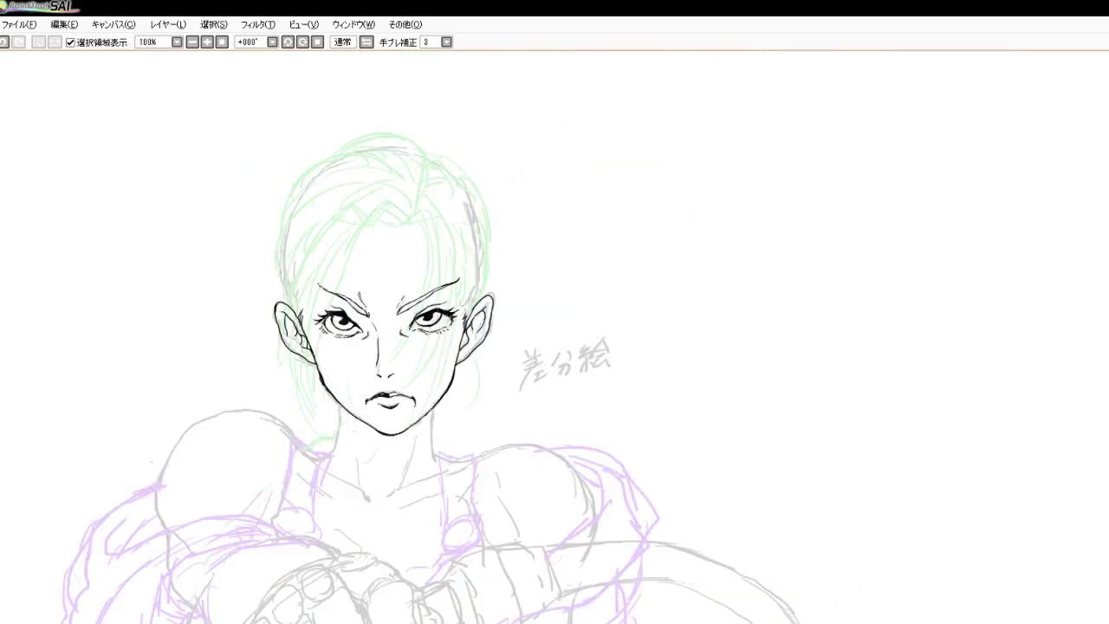
pyautogui.scroll(2, 324, 227)
pyautogui.scroll(1, 278, 247)
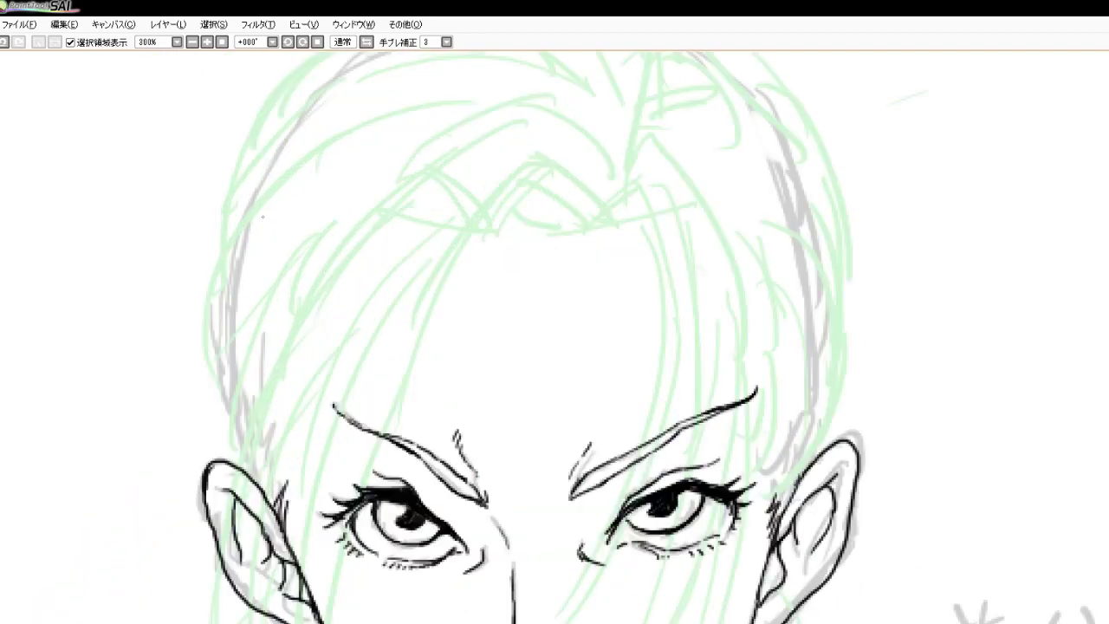
pyautogui.moveTo(234, 239)
pyautogui.mouseDown()
pyautogui.moveTo(213, 327)
pyautogui.moveTo(231, 402)
pyautogui.mouseUp()
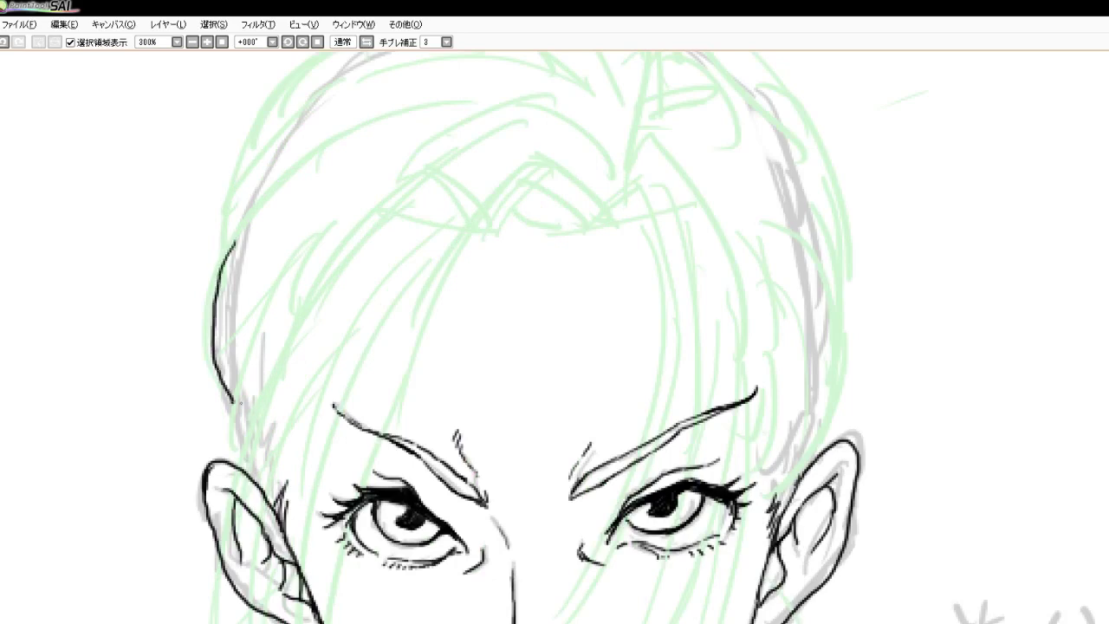
pyautogui.moveTo(251, 348)
pyautogui.mouseDown()
pyautogui.moveTo(234, 419)
pyautogui.moveTo(254, 340)
pyautogui.moveTo(292, 271)
pyautogui.mouseUp()
pyautogui.moveTo(241, 390)
pyautogui.mouseDown()
pyautogui.moveTo(232, 457)
pyautogui.moveTo(246, 475)
pyautogui.mouseUp()
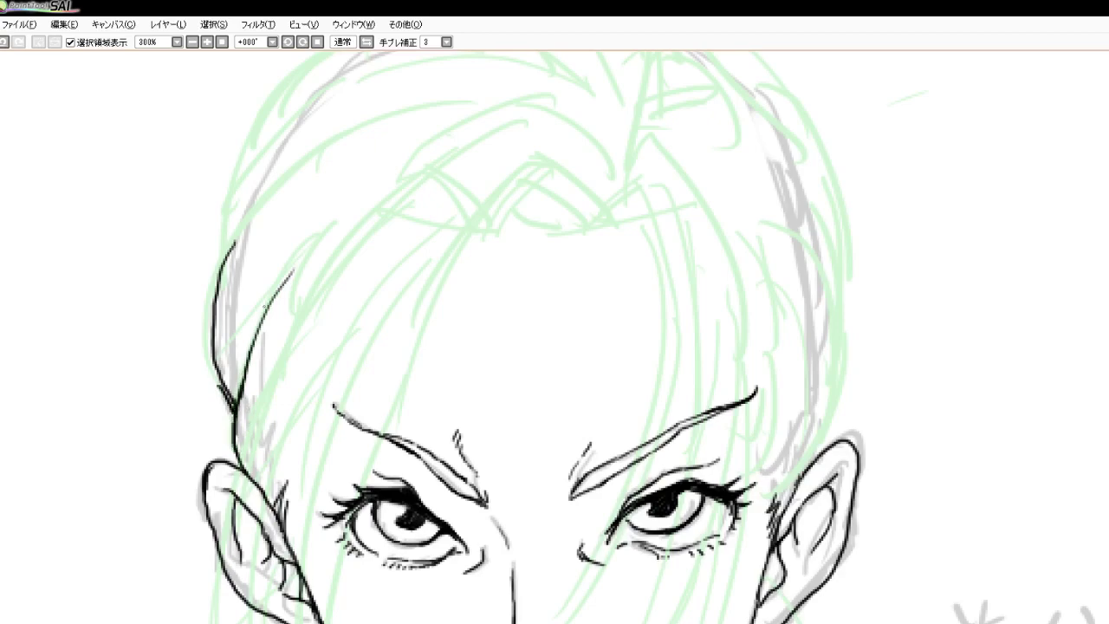
# Ink the outer hair contour from the parting over the crown to the viewer's left side, reshaping its parting end and adding the raised hair behind
pyautogui.scroll(-3, 264, 306)
pyautogui.scroll(3, 283, 238)
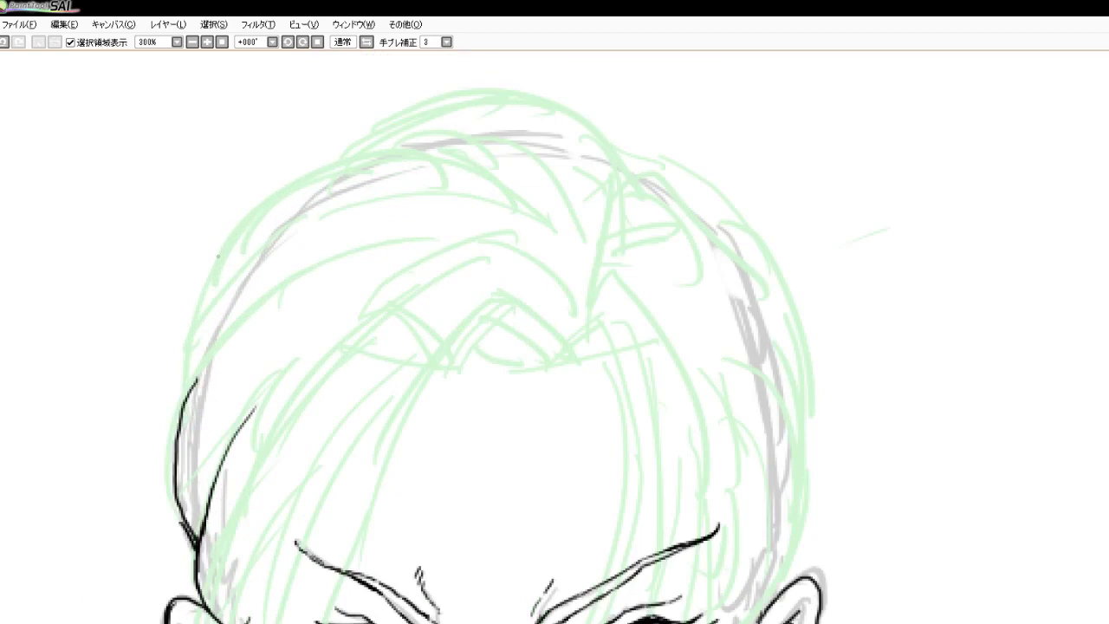
pyautogui.moveTo(220, 255)
pyautogui.mouseDown()
pyautogui.moveTo(326, 168)
pyautogui.moveTo(418, 143)
pyautogui.moveTo(518, 156)
pyautogui.moveTo(589, 211)
pyautogui.mouseUp()
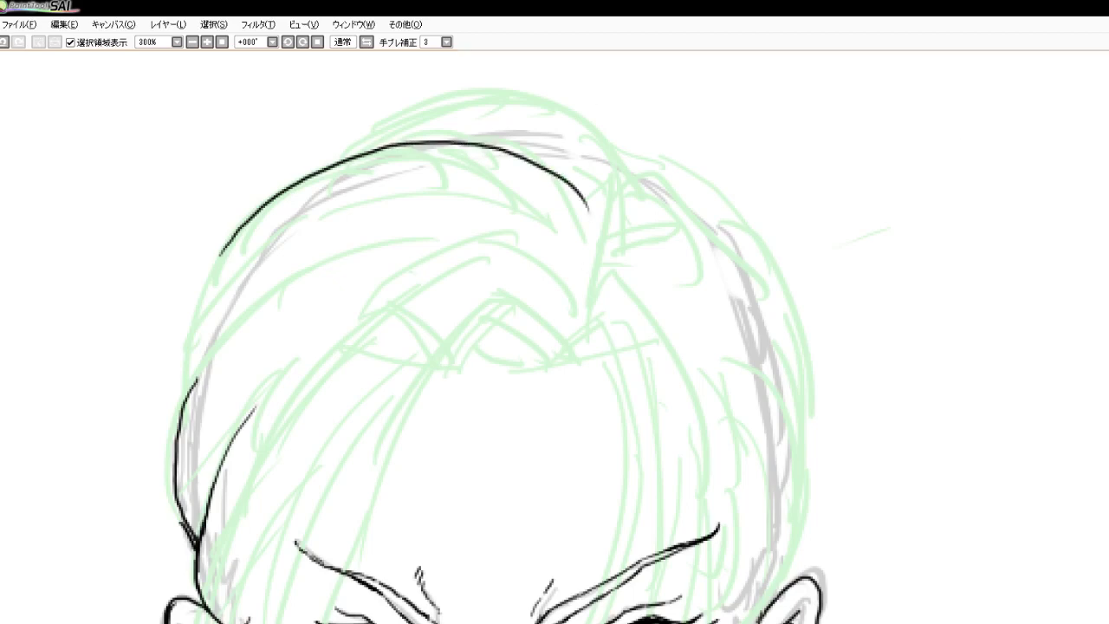
pyautogui.moveTo(523, 158)
pyautogui.mouseDown()
pyautogui.moveTo(573, 189)
pyautogui.moveTo(559, 180)
pyautogui.mouseUp()
pyautogui.moveTo(530, 161); pyautogui.dragTo(587, 243)
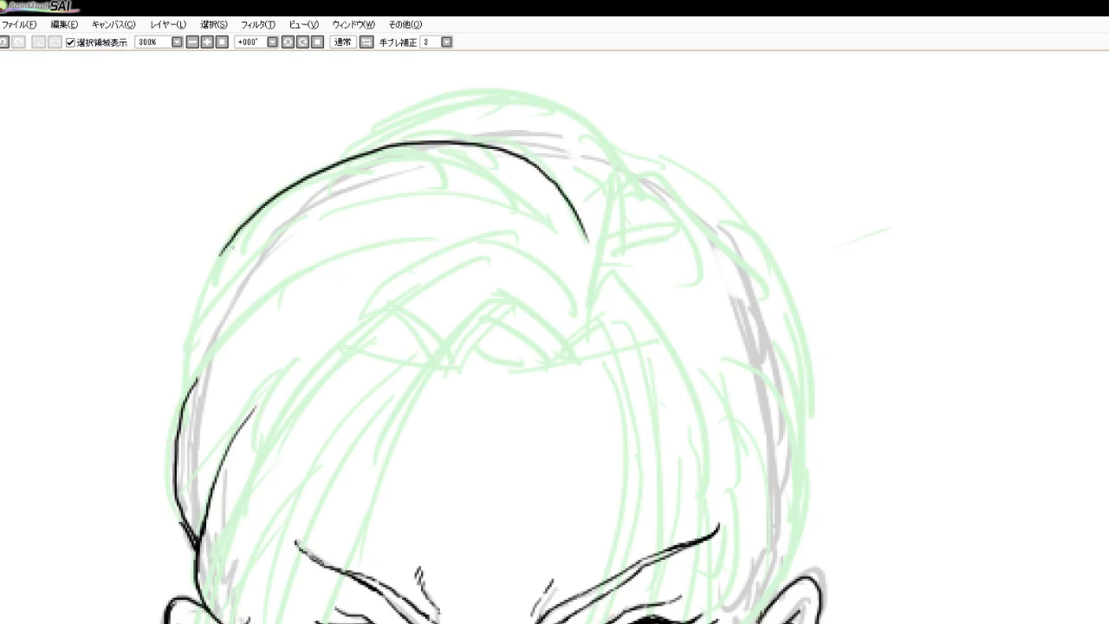
pyautogui.moveTo(234, 238)
pyautogui.mouseDown()
pyautogui.moveTo(188, 316)
pyautogui.moveTo(178, 425)
pyautogui.mouseUp()
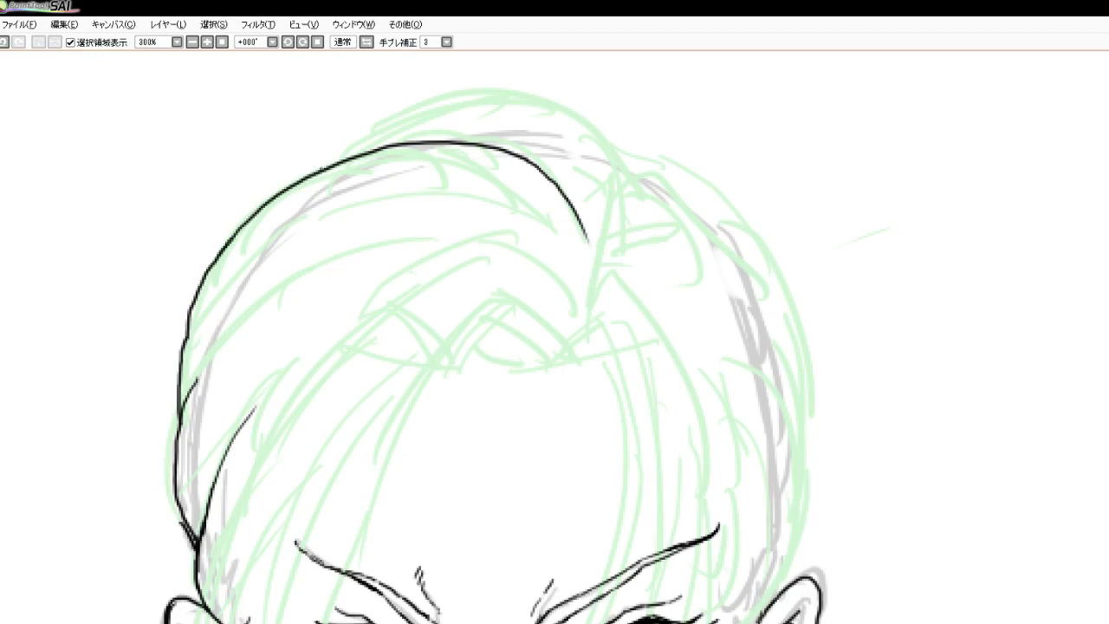
pyautogui.moveTo(321, 167)
pyautogui.mouseDown()
pyautogui.moveTo(401, 114)
pyautogui.moveTo(470, 100)
pyautogui.moveTo(532, 101)
pyautogui.moveTo(590, 124)
pyautogui.moveTo(617, 154)
pyautogui.mouseUp()
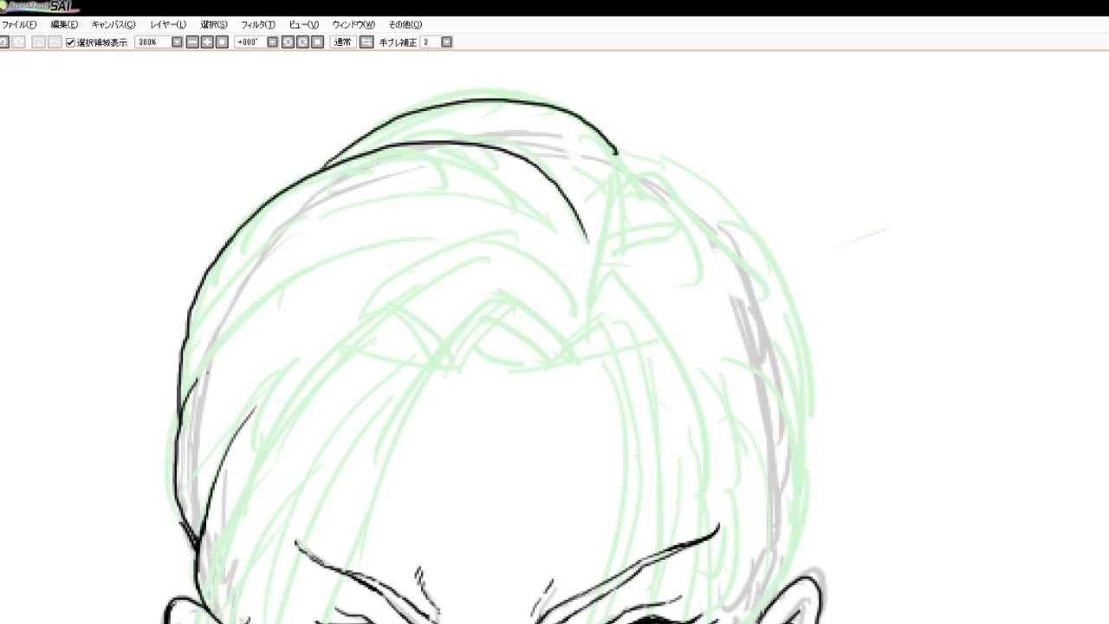
# Ink two swept-back strands inside the hair on the viewer's left, rising from the side contour toward the crown
pyautogui.moveTo(187, 396)
pyautogui.mouseDown()
pyautogui.moveTo(260, 312)
pyautogui.moveTo(420, 232)
pyautogui.mouseUp()
pyautogui.hotkey('ctrl', 'z')
pyautogui.moveTo(186, 340); pyautogui.dragTo(271, 246)
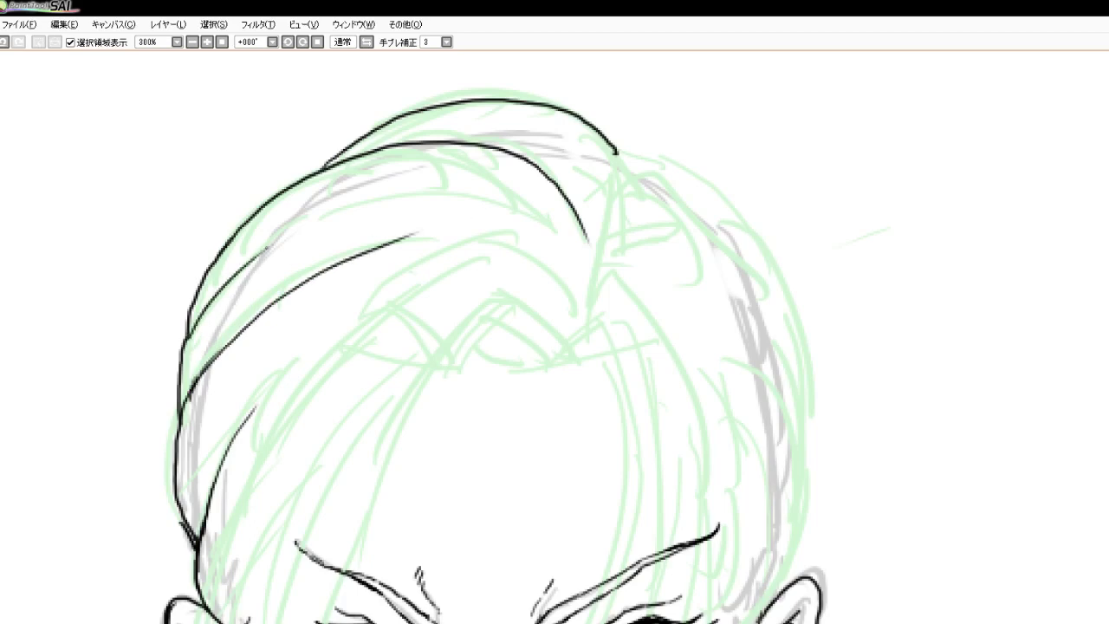
pyautogui.moveTo(316, 219); pyautogui.dragTo(568, 203)
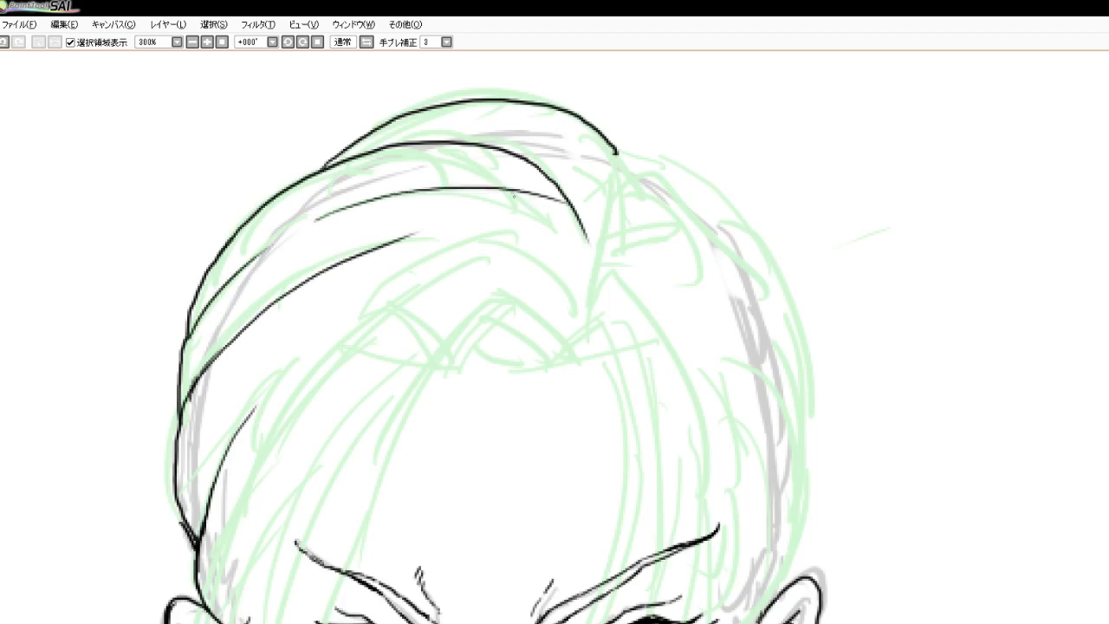
pyautogui.press('alt')
pyautogui.press('Right')
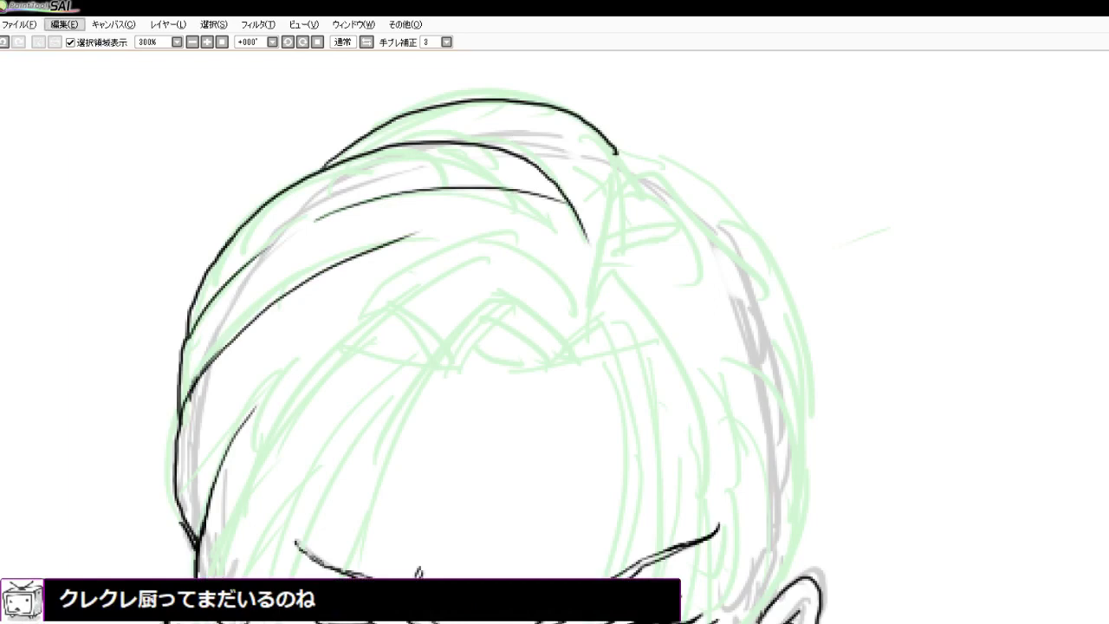
pyautogui.hotkey('ctrl', 'z')
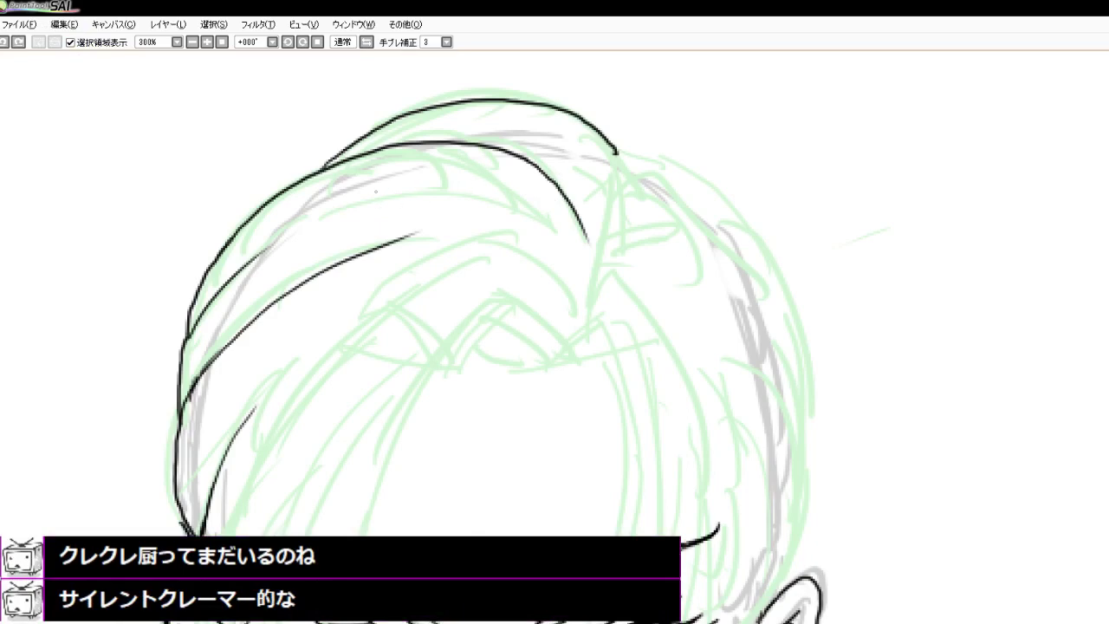
# Ink a long curved strand below the crown contour and short hair lines converging at the parting
pyautogui.moveTo(300, 226)
pyautogui.mouseDown()
pyautogui.moveTo(444, 193)
pyautogui.moveTo(500, 197)
pyautogui.moveTo(579, 248)
pyautogui.mouseUp()
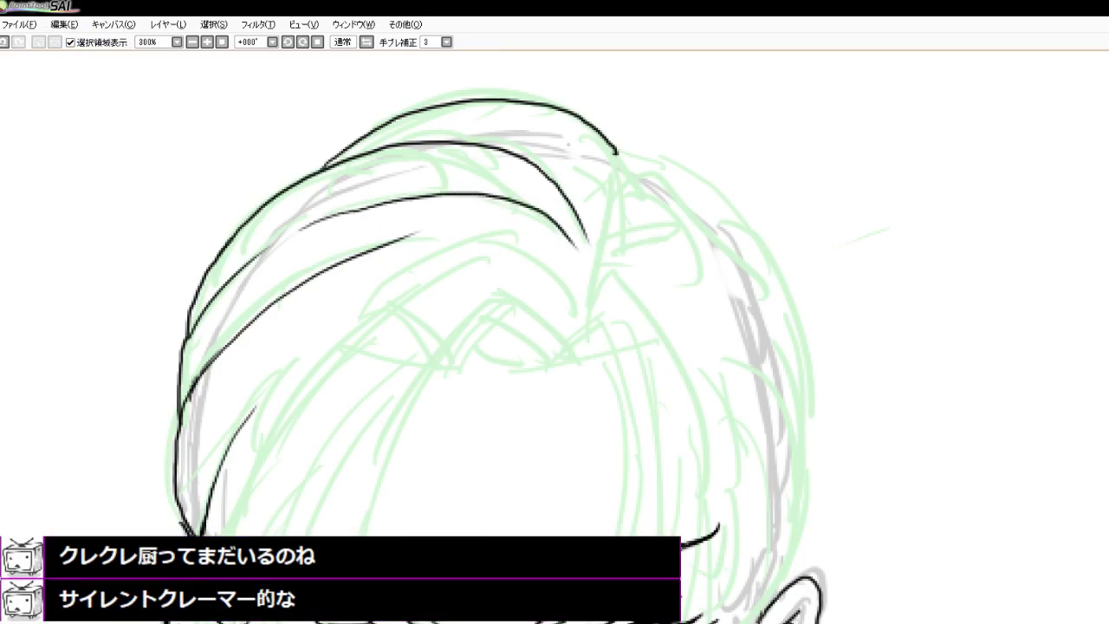
pyautogui.moveTo(551, 141); pyautogui.dragTo(607, 208)
pyautogui.moveTo(594, 159)
pyautogui.mouseDown()
pyautogui.moveTo(614, 206)
pyautogui.moveTo(641, 197)
pyautogui.mouseUp()
# Ink the outer hair contour on the viewer's right from the parting downward, with a second inner line running down to the ear
pyautogui.moveTo(612, 150)
pyautogui.mouseDown()
pyautogui.moveTo(668, 161)
pyautogui.moveTo(713, 191)
pyautogui.mouseUp()
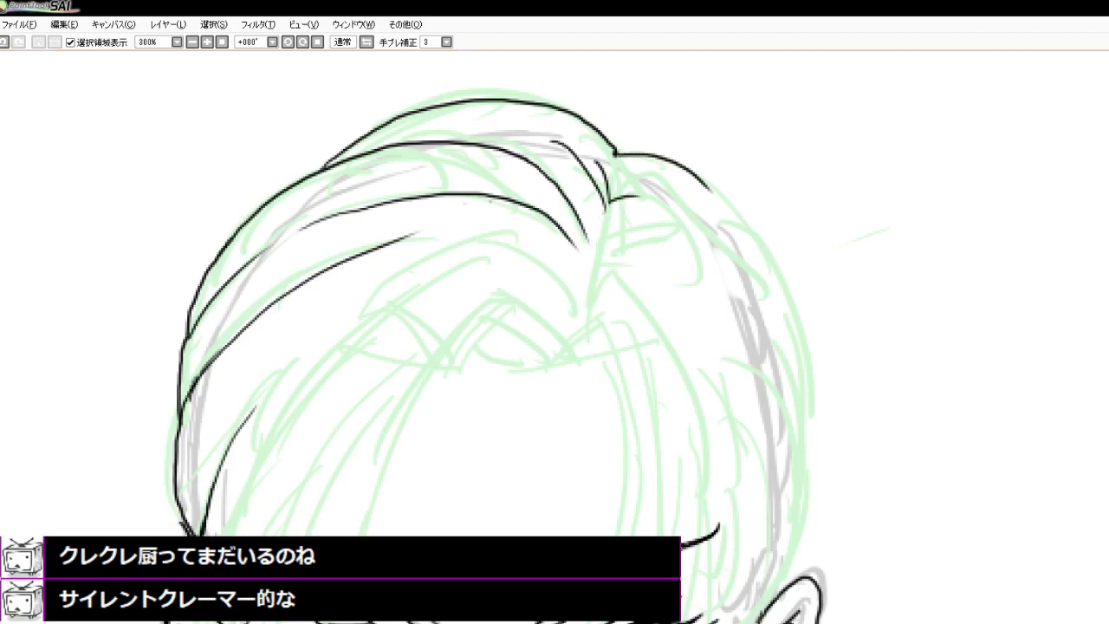
pyautogui.scroll(-4, 394, 173)
pyautogui.scroll(2, 480, 201)
pyautogui.scroll(2, 449, 150)
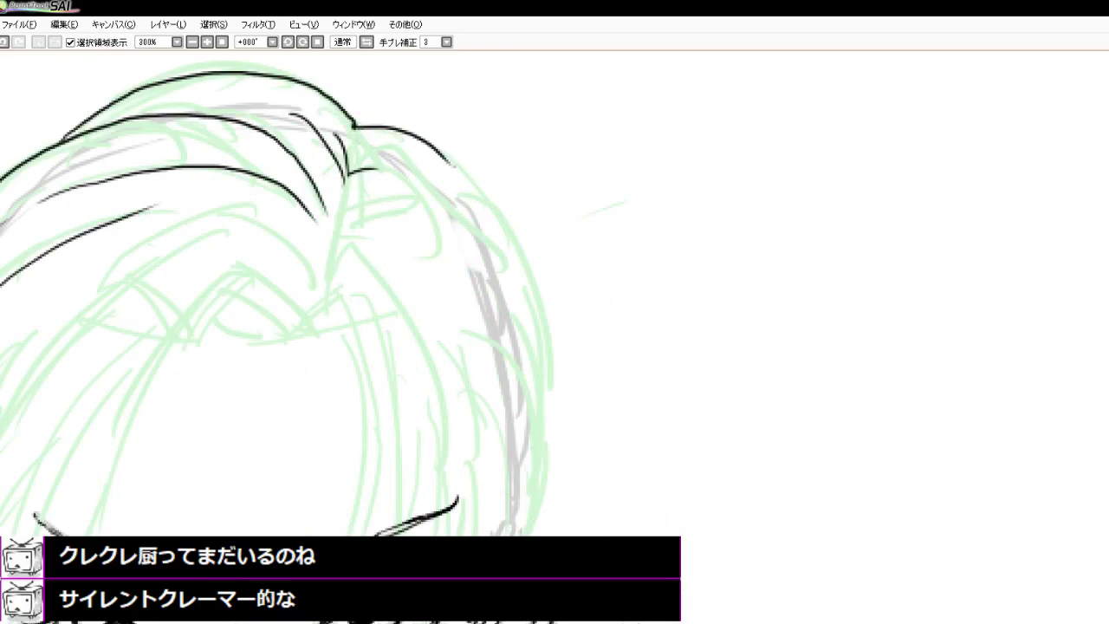
pyautogui.moveTo(450, 163)
pyautogui.mouseDown()
pyautogui.moveTo(512, 253)
pyautogui.moveTo(543, 331)
pyautogui.moveTo(553, 400)
pyautogui.moveTo(542, 465)
pyautogui.mouseUp()
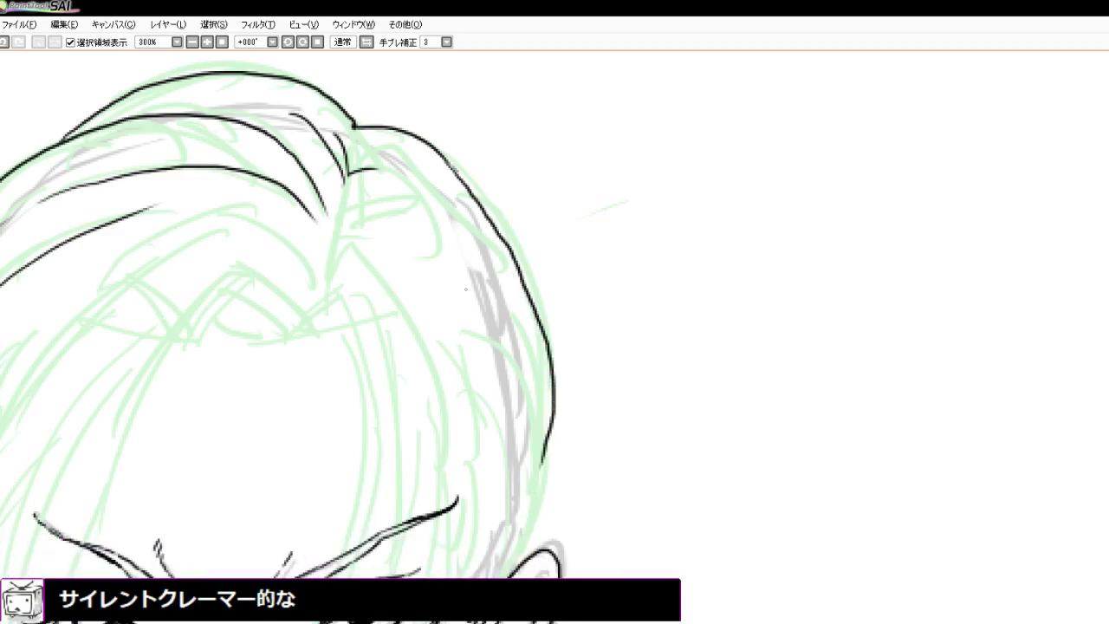
pyautogui.moveTo(440, 248)
pyautogui.mouseDown()
pyautogui.moveTo(501, 322)
pyautogui.moveTo(535, 412)
pyautogui.moveTo(540, 506)
pyautogui.moveTo(501, 576)
pyautogui.mouseUp()
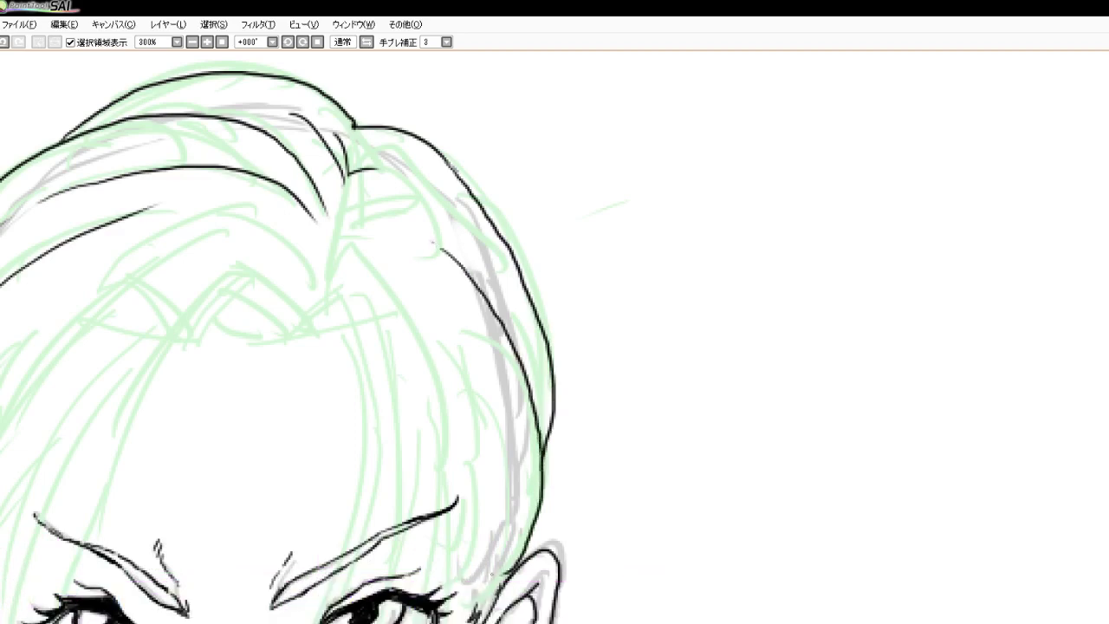
# Ink the swept-back temple strands above the ear on the viewer's right
pyautogui.scroll(-3, 434, 340)
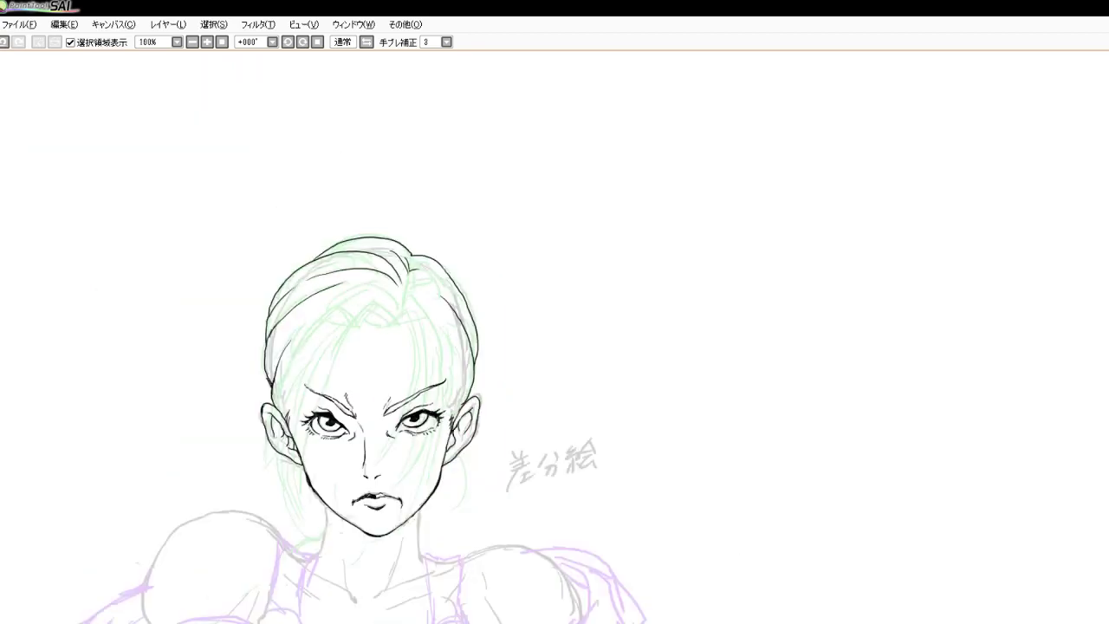
pyautogui.scroll(4, 433, 407)
pyautogui.scroll(-3, 452, 362)
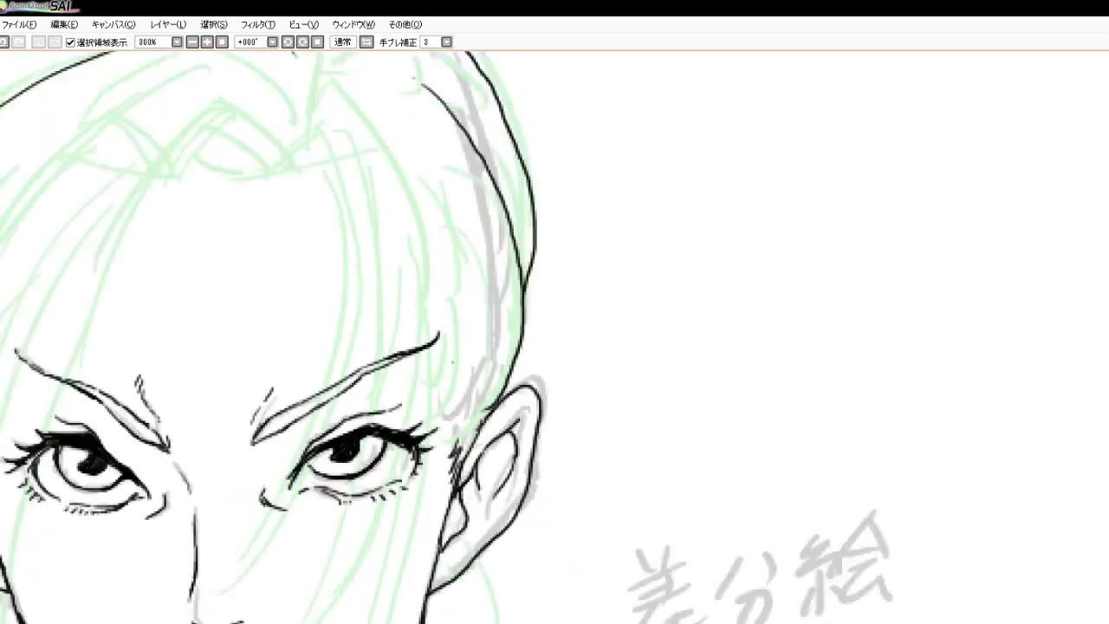
pyautogui.scroll(3, 455, 343)
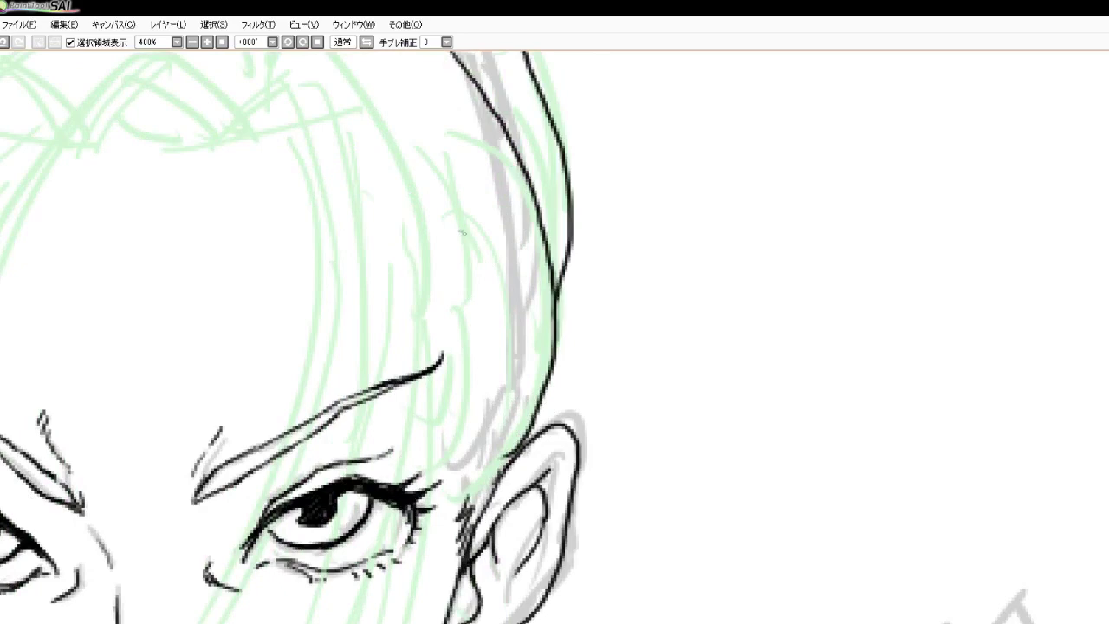
pyautogui.moveTo(467, 209)
pyautogui.mouseDown()
pyautogui.moveTo(523, 318)
pyautogui.moveTo(529, 433)
pyautogui.mouseUp()
pyautogui.moveTo(505, 326)
pyautogui.mouseDown()
pyautogui.moveTo(521, 397)
pyautogui.moveTo(515, 455)
pyautogui.mouseUp()
pyautogui.moveTo(466, 348)
pyautogui.mouseDown()
pyautogui.moveTo(479, 409)
pyautogui.moveTo(478, 443)
pyautogui.mouseUp()
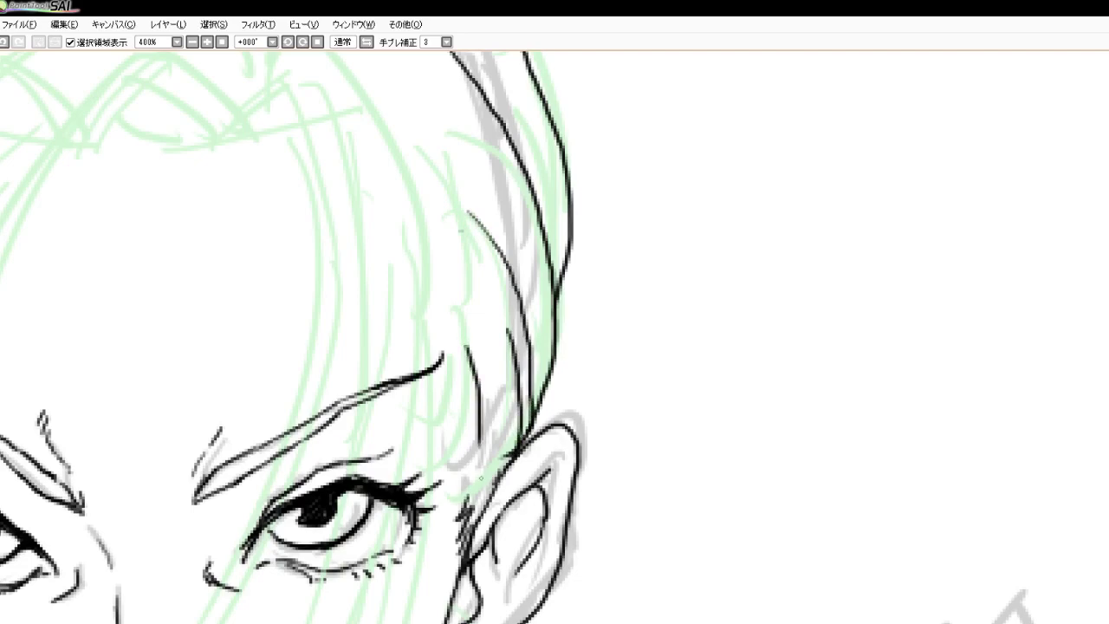
# Ink the sideburn hairs in front of the ear on the viewer's right and retouch their lower ends
pyautogui.moveTo(490, 404); pyautogui.dragTo(463, 516)
pyautogui.moveTo(478, 440); pyautogui.dragTo(459, 496)
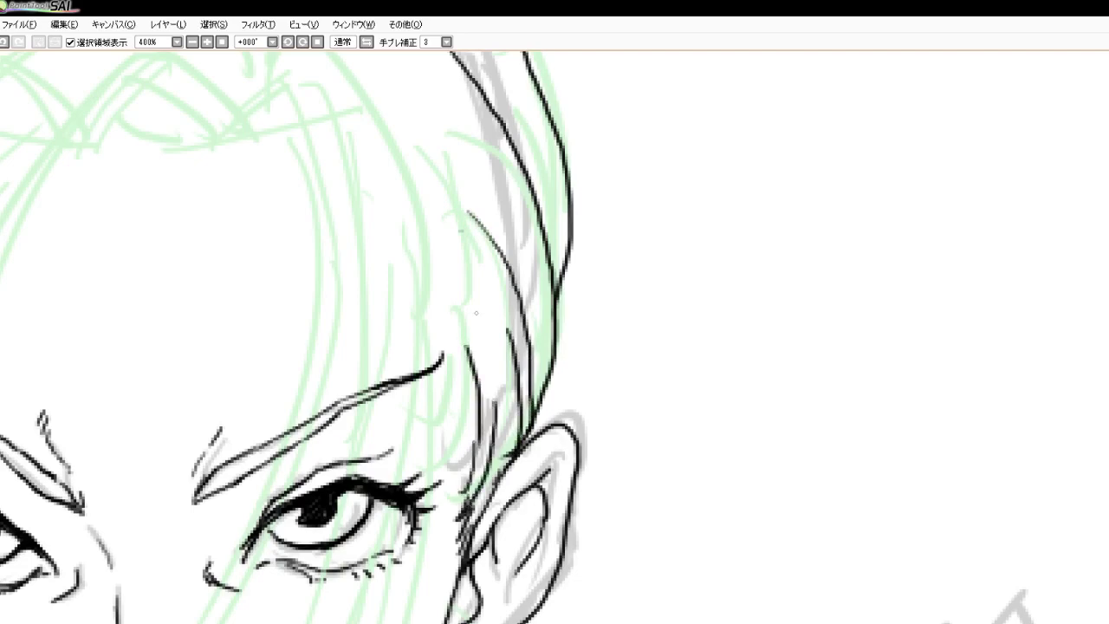
pyautogui.moveTo(477, 432); pyautogui.dragTo(459, 495)
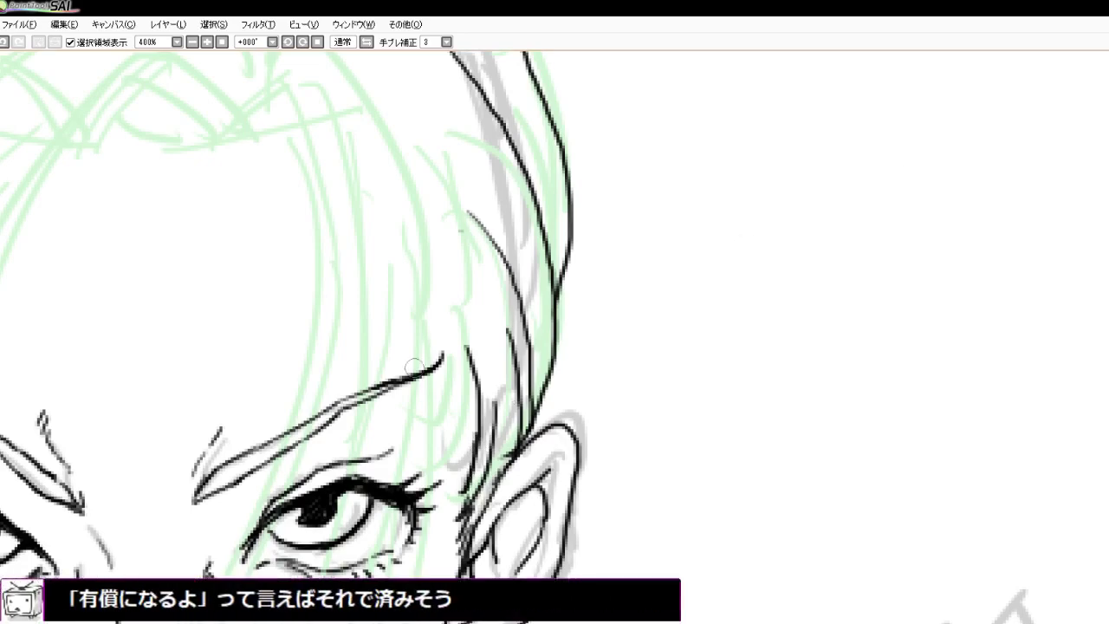
pyautogui.moveTo(468, 426); pyautogui.dragTo(459, 487)
# Ink both side contours of the neck from the jaw down to where they meet the shoulders
pyautogui.scroll(-7, 562, 333)
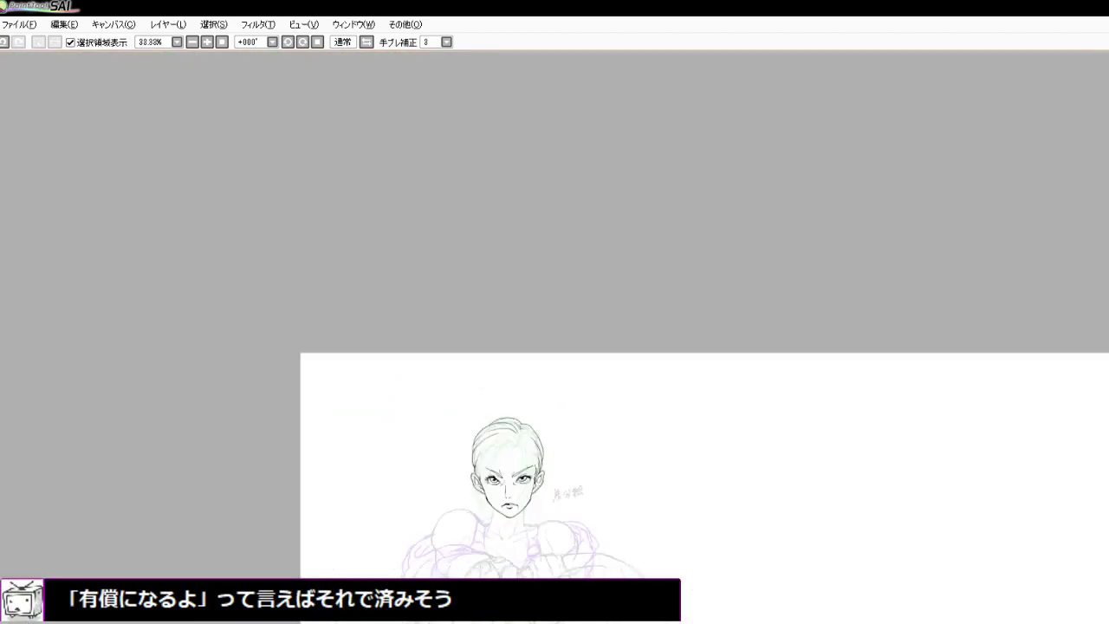
pyautogui.scroll(2, 562, 333)
pyautogui.scroll(2, 507, 533)
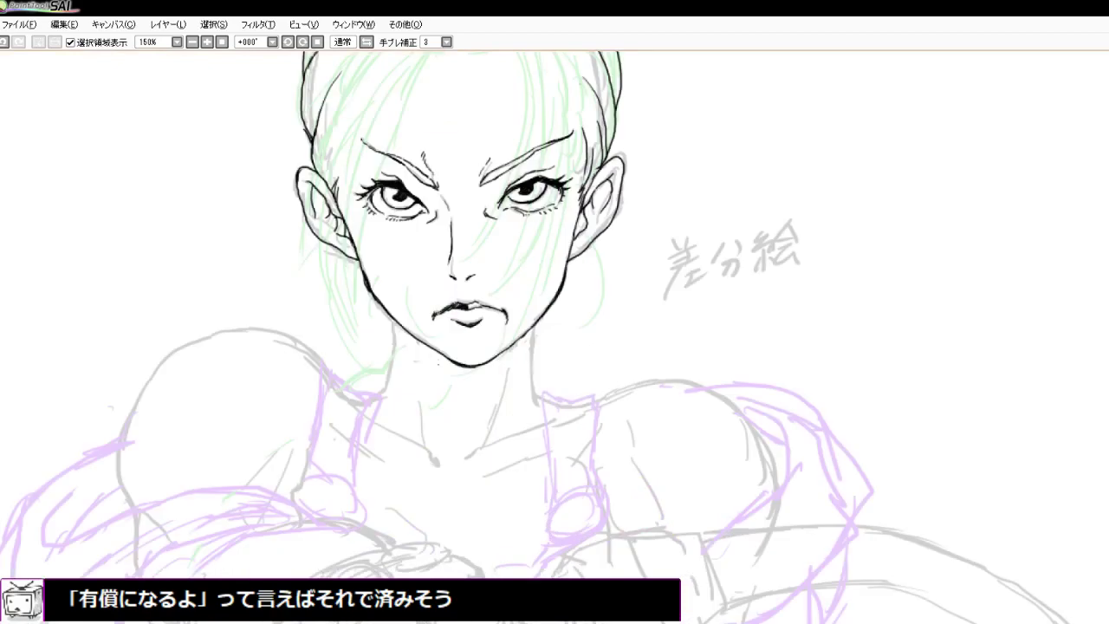
pyautogui.scroll(3, 438, 365)
pyautogui.scroll(-2, 437, 365)
pyautogui.scroll(1, 438, 365)
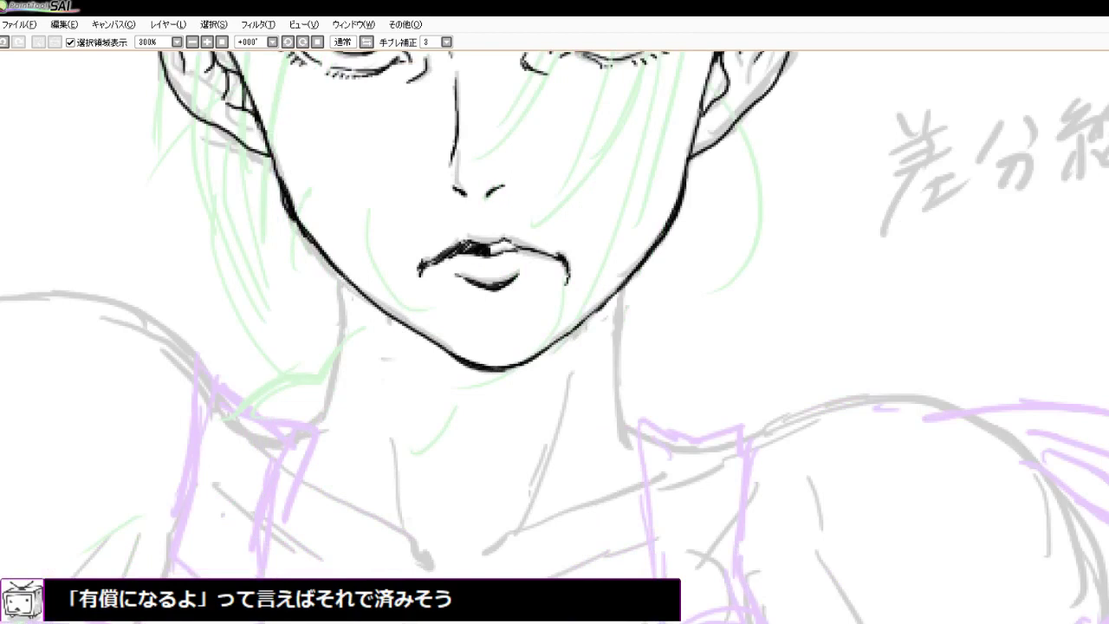
pyautogui.moveTo(337, 275)
pyautogui.mouseDown()
pyautogui.moveTo(346, 292)
pyautogui.moveTo(332, 381)
pyautogui.moveTo(318, 422)
pyautogui.moveTo(296, 438)
pyautogui.mouseUp()
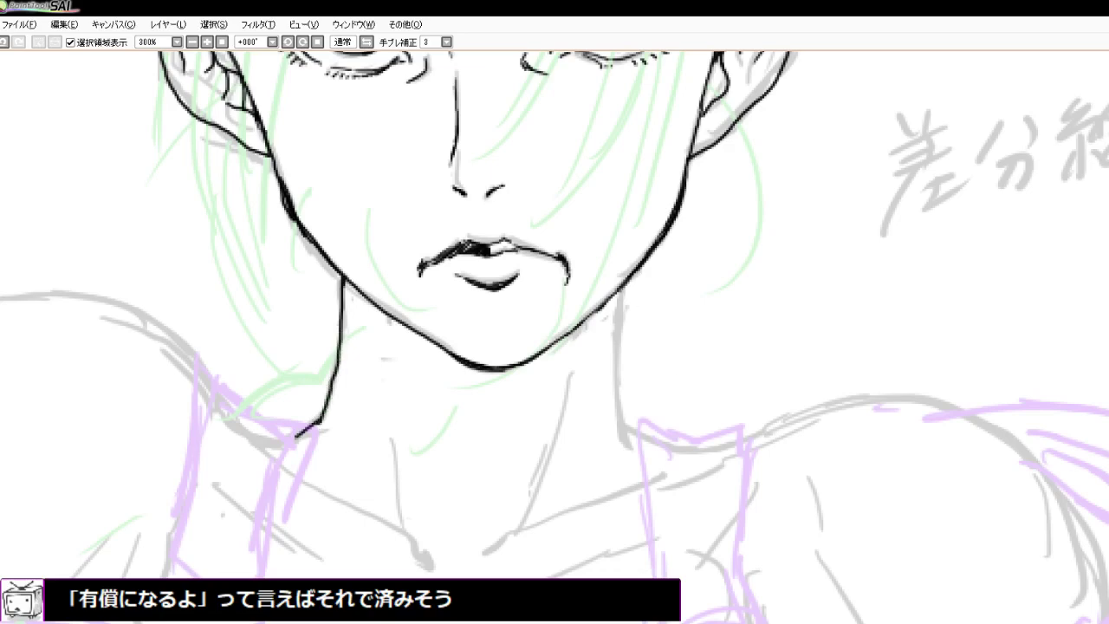
pyautogui.moveTo(621, 289)
pyautogui.mouseDown()
pyautogui.moveTo(616, 408)
pyautogui.moveTo(634, 465)
pyautogui.mouseUp()
pyautogui.moveTo(620, 423); pyautogui.dragTo(644, 439)
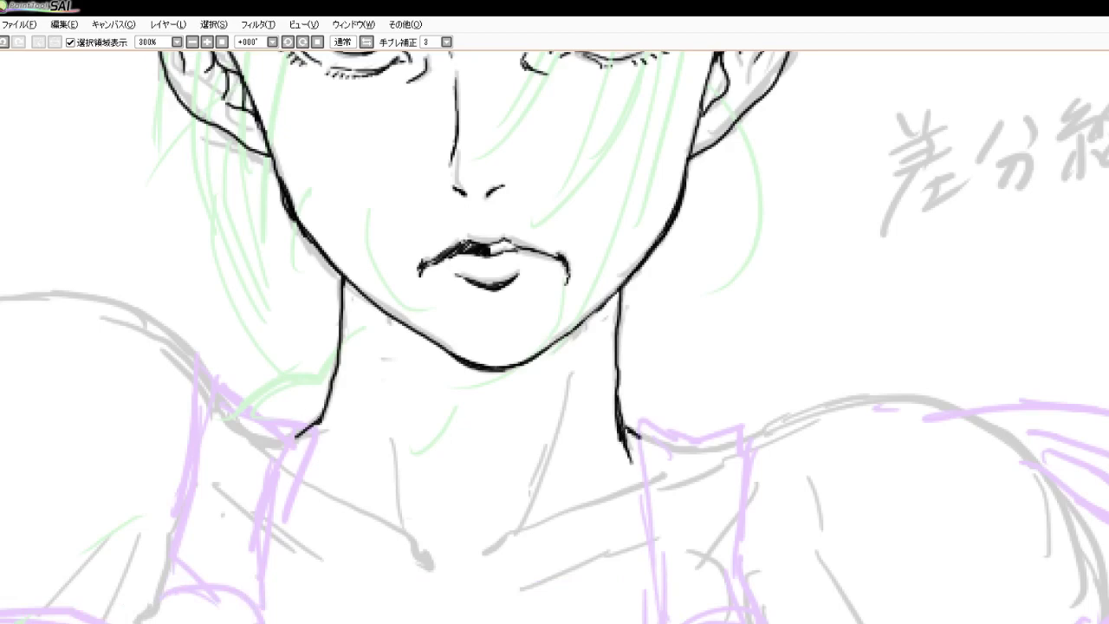
# Thicken the base of the neck contour on the viewer's left where it meets the shoulder
pyautogui.moveTo(324, 412); pyautogui.dragTo(307, 424)
pyautogui.scroll(-6, 424, 300)
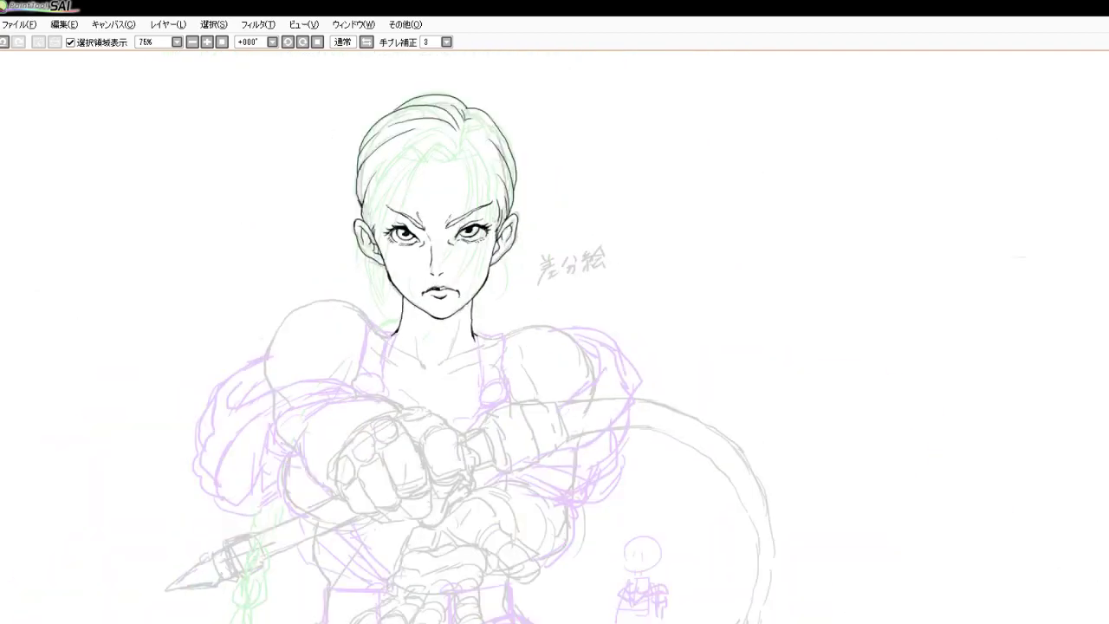
# Ink the shoulder strap on the viewer's left as a closed outline with a peaked top edge, two long sides and rounded lower corners
pyautogui.scroll(7, 369, 337)
pyautogui.scroll(1, 369, 301)
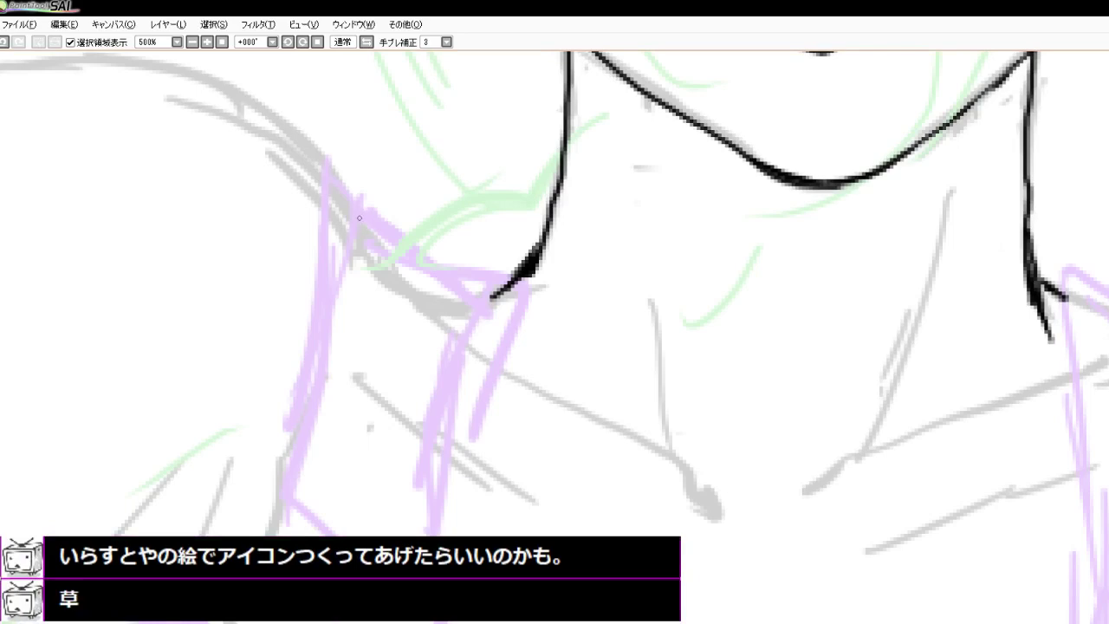
pyautogui.moveTo(359, 218)
pyautogui.mouseDown()
pyautogui.moveTo(439, 268)
pyautogui.moveTo(489, 287)
pyautogui.moveTo(452, 388)
pyautogui.mouseUp()
pyautogui.moveTo(478, 323); pyautogui.dragTo(442, 444)
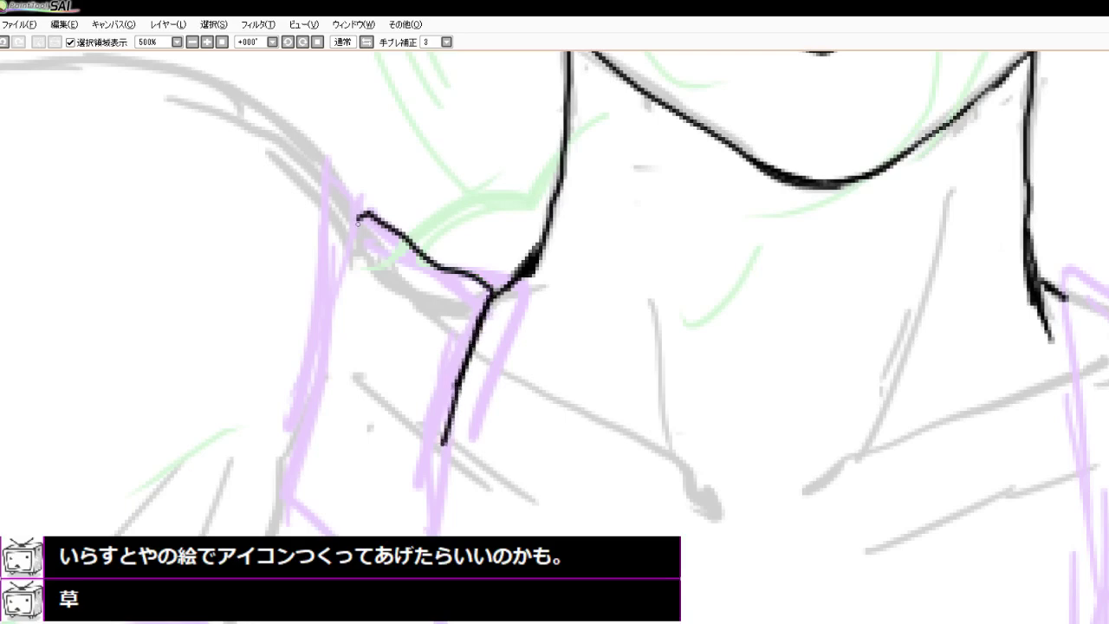
pyautogui.moveTo(357, 217)
pyautogui.mouseDown()
pyautogui.moveTo(317, 299)
pyautogui.moveTo(296, 381)
pyautogui.mouseUp()
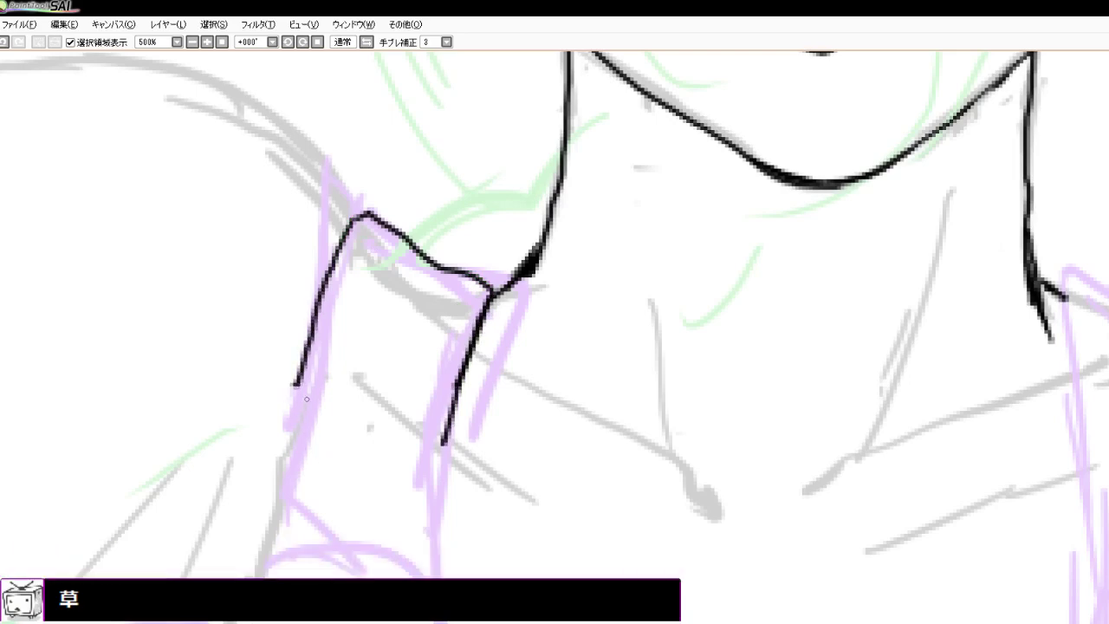
pyautogui.moveTo(296, 383); pyautogui.dragTo(284, 435)
pyautogui.moveTo(443, 444); pyautogui.dragTo(439, 577)
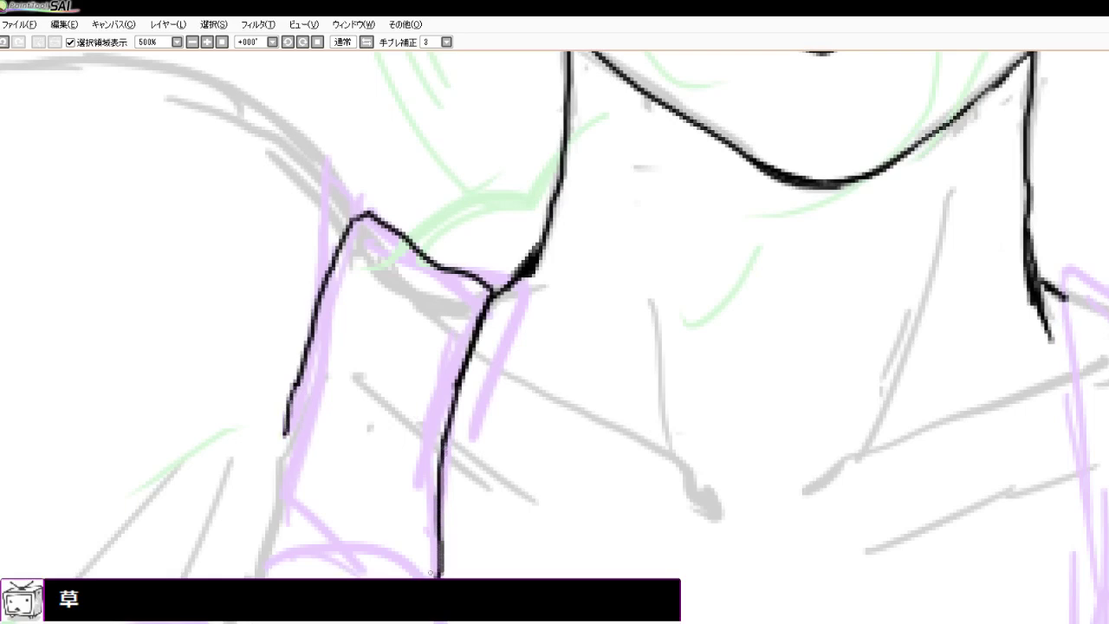
pyautogui.moveTo(285, 437)
pyautogui.mouseDown()
pyautogui.moveTo(273, 567)
pyautogui.moveTo(378, 577)
pyautogui.mouseUp()
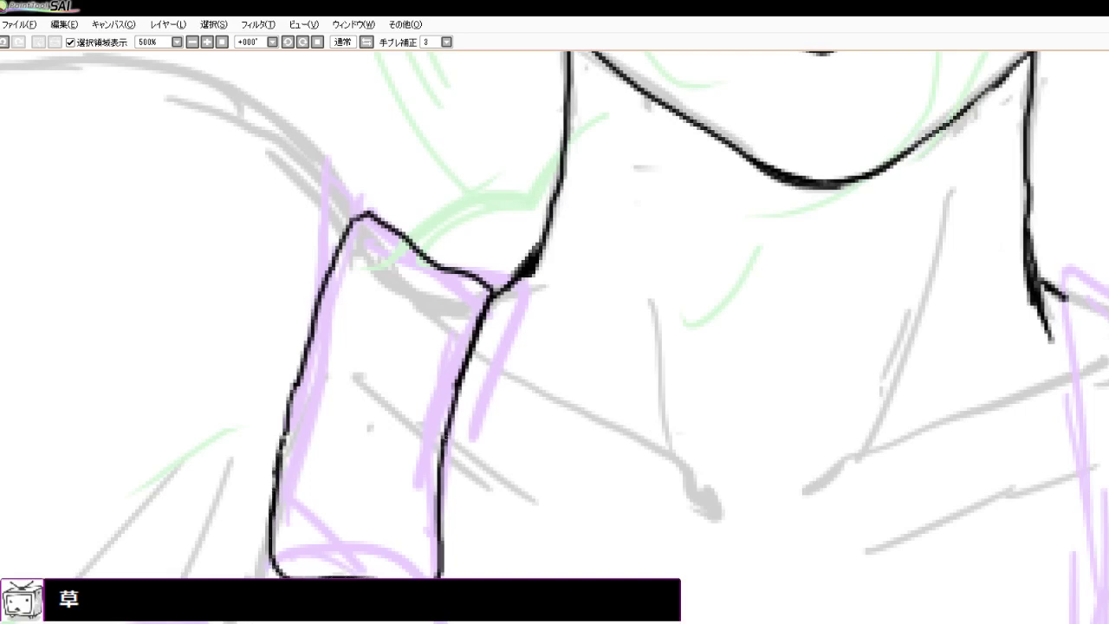
pyautogui.moveTo(354, 219); pyautogui.dragTo(367, 214)
# Ink the ring at the strap's lower end with double curved lines on both sides, cleaning up the strap corner where they join
pyautogui.scroll(-4, 333, 421)
pyautogui.scroll(4, 329, 498)
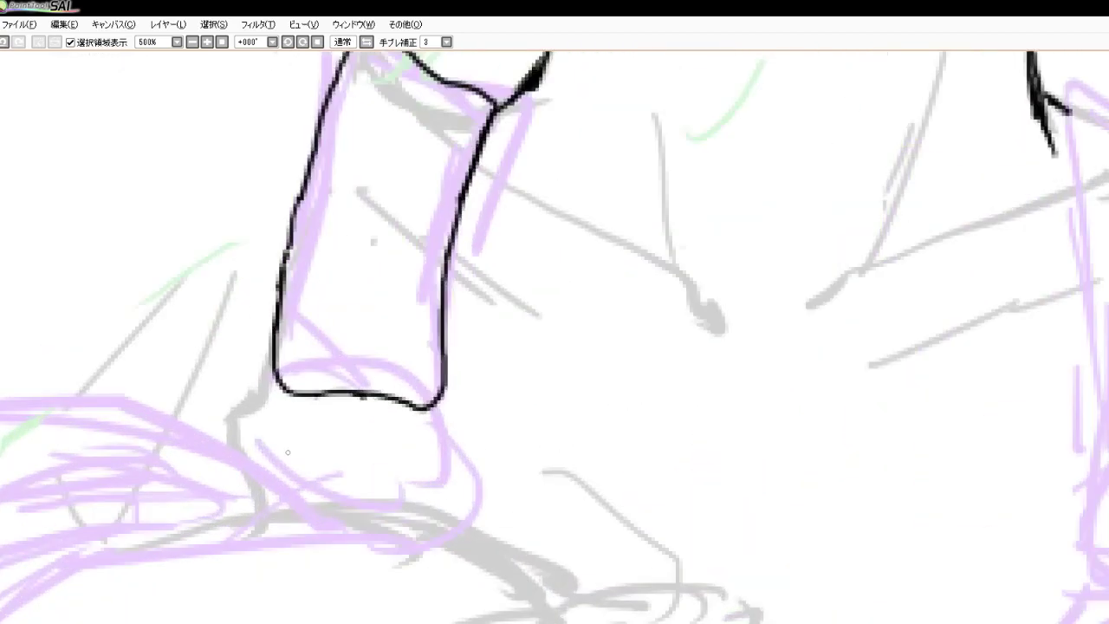
pyautogui.scroll(1, 287, 451)
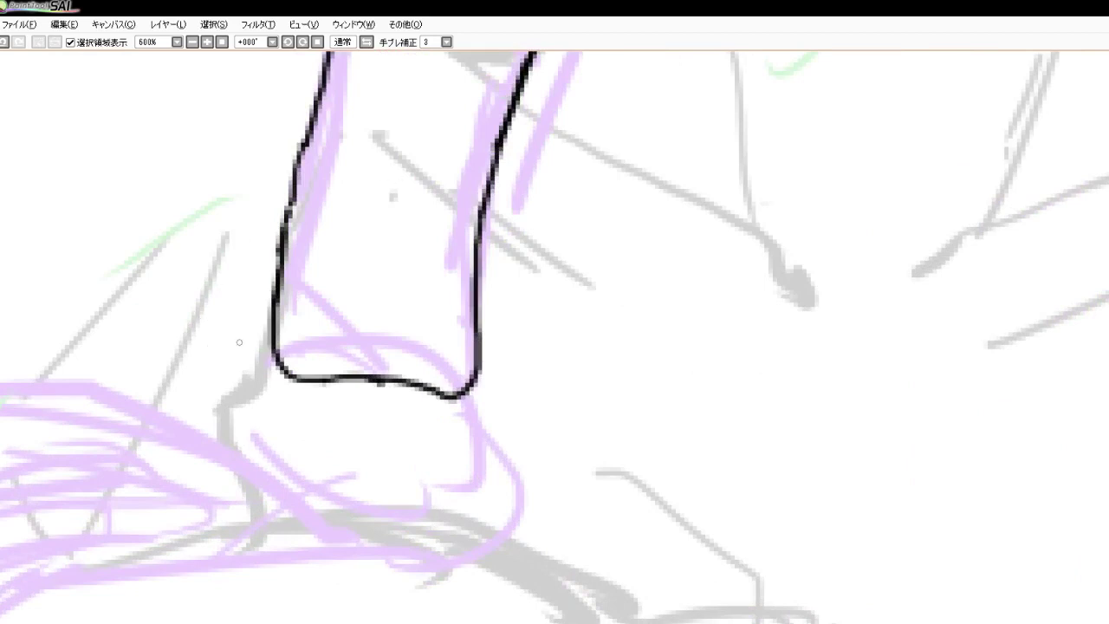
pyautogui.moveTo(272, 341)
pyautogui.mouseDown()
pyautogui.moveTo(222, 383)
pyautogui.moveTo(204, 449)
pyautogui.mouseUp()
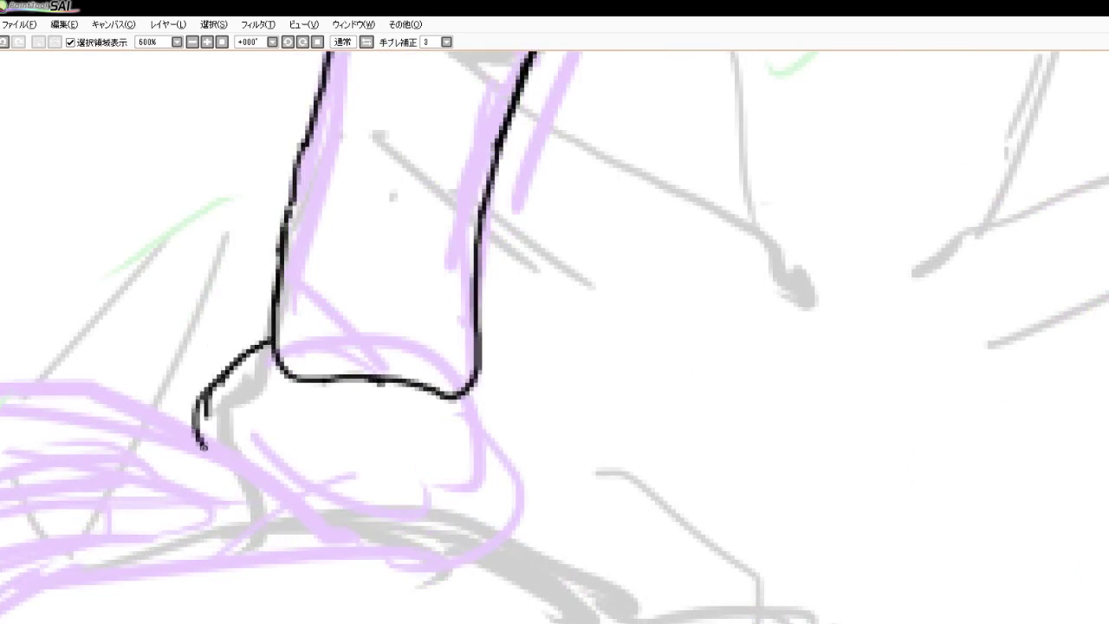
pyautogui.moveTo(266, 372)
pyautogui.mouseDown()
pyautogui.moveTo(213, 378)
pyautogui.moveTo(198, 414)
pyautogui.mouseUp()
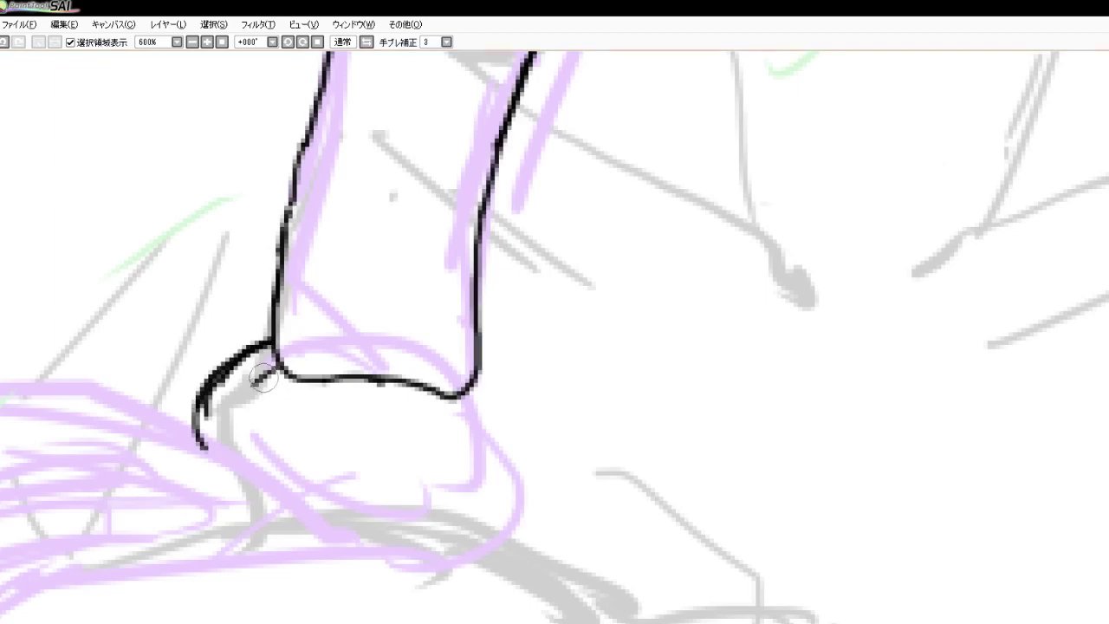
pyautogui.moveTo(222, 398)
pyautogui.mouseDown()
pyautogui.moveTo(239, 375)
pyautogui.moveTo(270, 374)
pyautogui.moveTo(287, 351)
pyautogui.mouseUp()
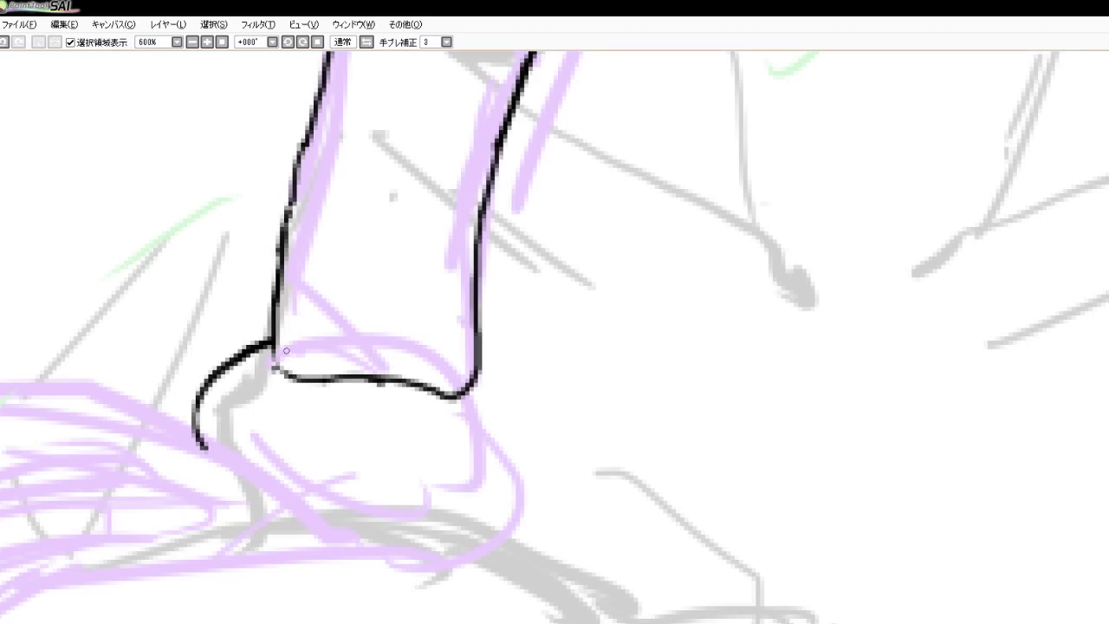
pyautogui.moveTo(275, 342)
pyautogui.mouseDown()
pyautogui.moveTo(275, 370)
pyautogui.moveTo(242, 384)
pyautogui.moveTo(219, 422)
pyautogui.moveTo(224, 450)
pyautogui.mouseUp()
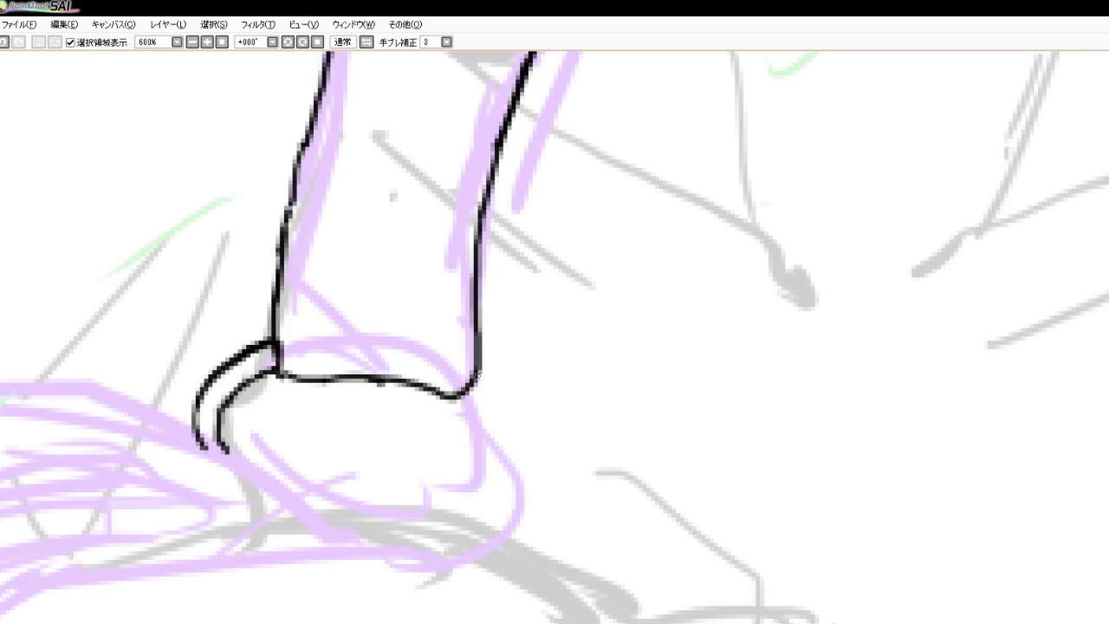
pyautogui.moveTo(475, 373)
pyautogui.mouseDown()
pyautogui.moveTo(499, 400)
pyautogui.moveTo(486, 410)
pyautogui.moveTo(515, 478)
pyautogui.moveTo(509, 499)
pyautogui.moveTo(461, 511)
pyautogui.mouseUp()
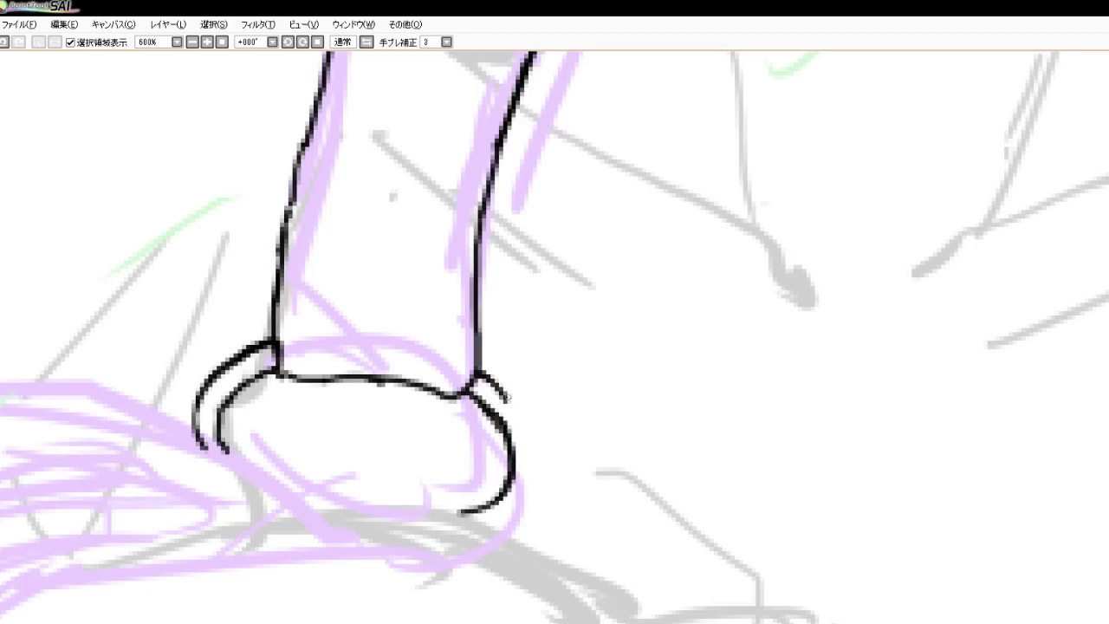
pyautogui.moveTo(477, 375); pyautogui.dragTo(524, 440)
pyautogui.moveTo(485, 375)
pyautogui.mouseDown()
pyautogui.moveTo(537, 450)
pyautogui.moveTo(530, 511)
pyautogui.moveTo(470, 535)
pyautogui.moveTo(452, 519)
pyautogui.moveTo(432, 523)
pyautogui.mouseUp()
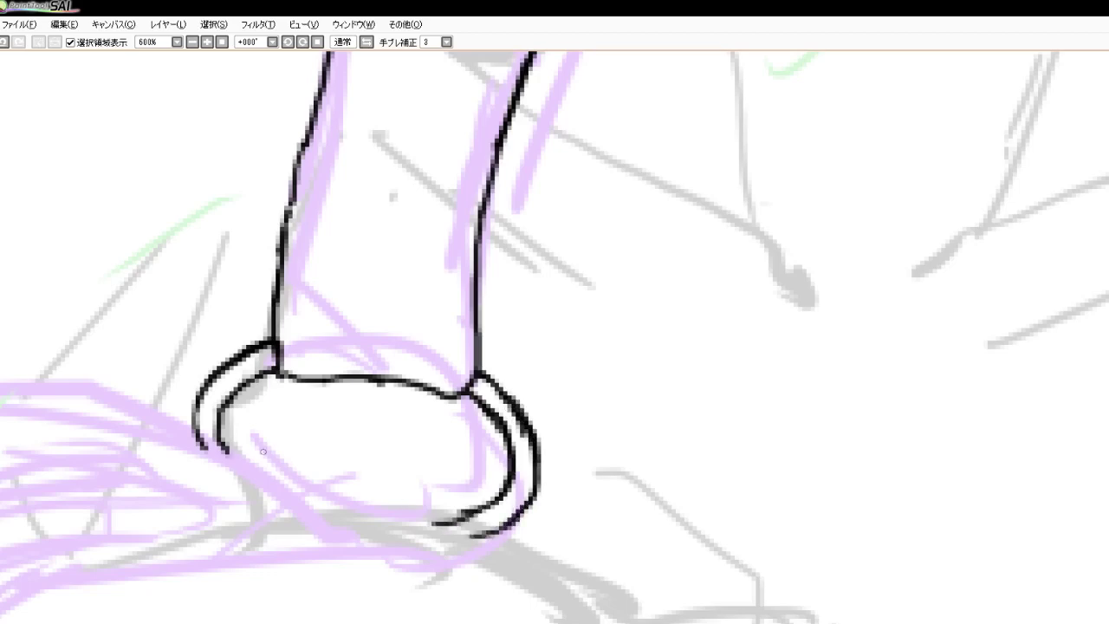
# Ink the rounded shoulder contour on the viewer's left from the strap down the outer arm, thickening the line near the strap
pyautogui.scroll(-7, 301, 461)
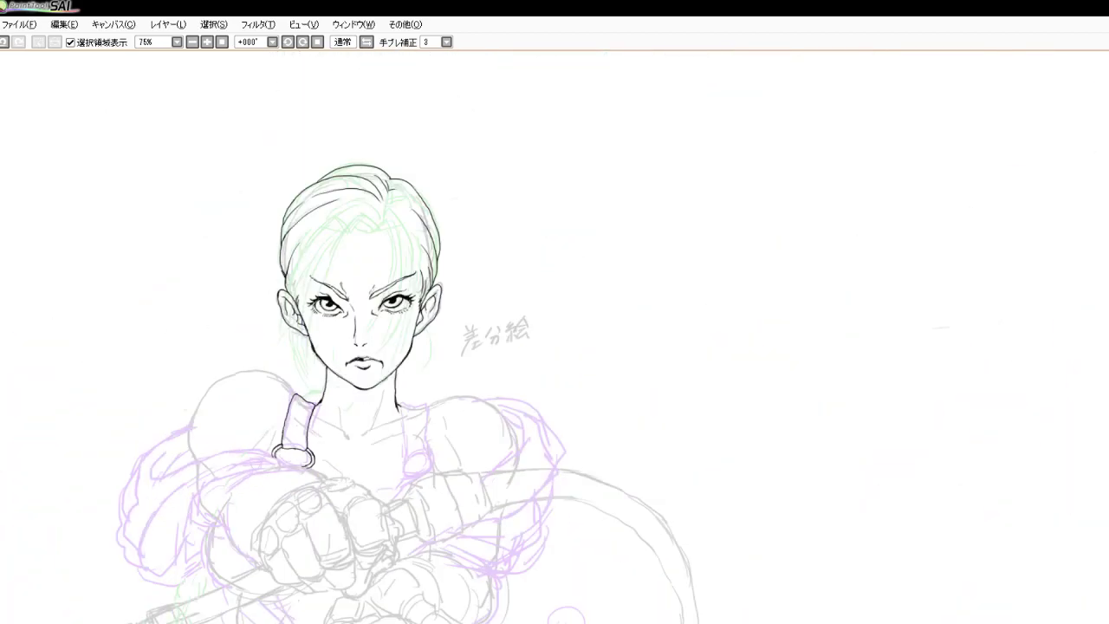
pyautogui.scroll(2, 230, 423)
pyautogui.scroll(-2, 229, 423)
pyautogui.scroll(4, 217, 407)
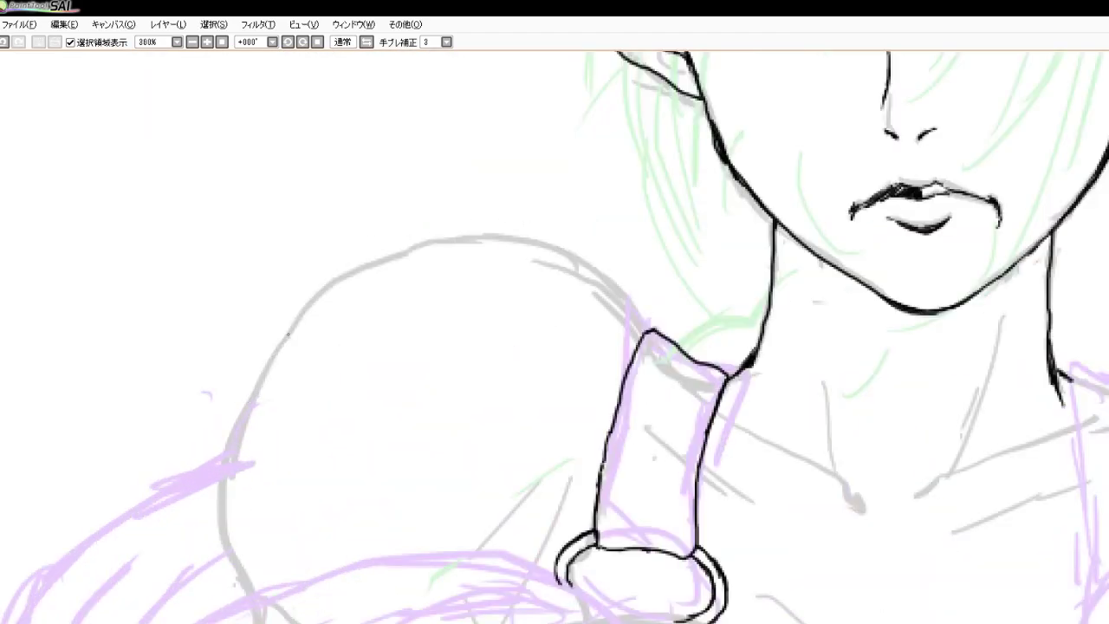
pyautogui.moveTo(273, 352)
pyautogui.mouseDown()
pyautogui.moveTo(317, 307)
pyautogui.moveTo(397, 265)
pyautogui.moveTo(487, 254)
pyautogui.moveTo(591, 293)
pyautogui.moveTo(644, 339)
pyautogui.mouseUp()
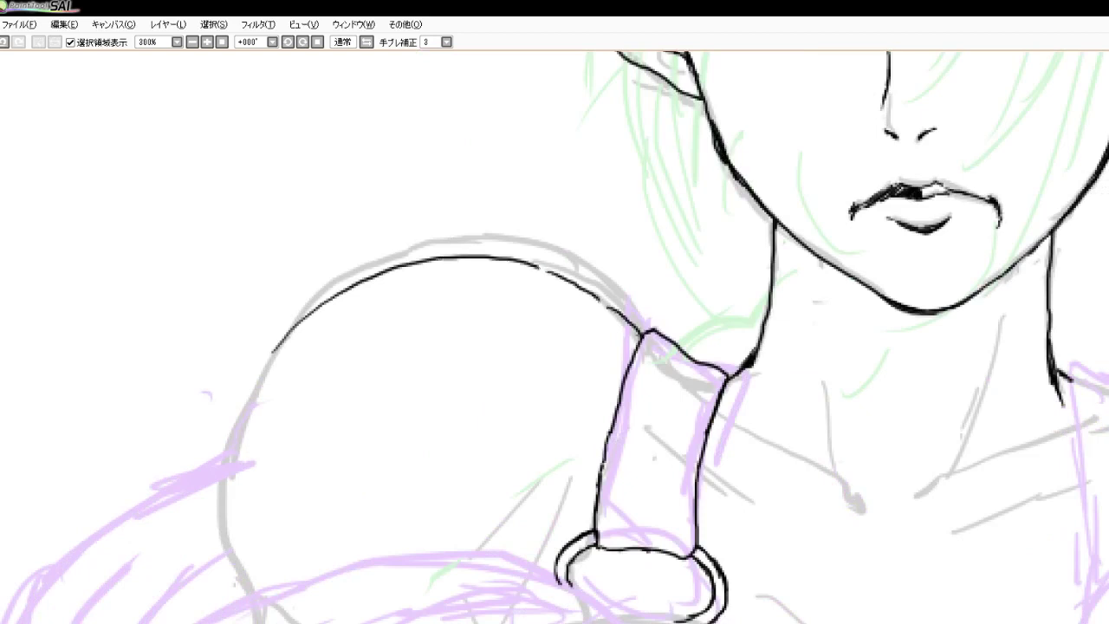
pyautogui.moveTo(534, 266)
pyautogui.mouseDown()
pyautogui.moveTo(624, 313)
pyautogui.moveTo(600, 300)
pyautogui.mouseUp()
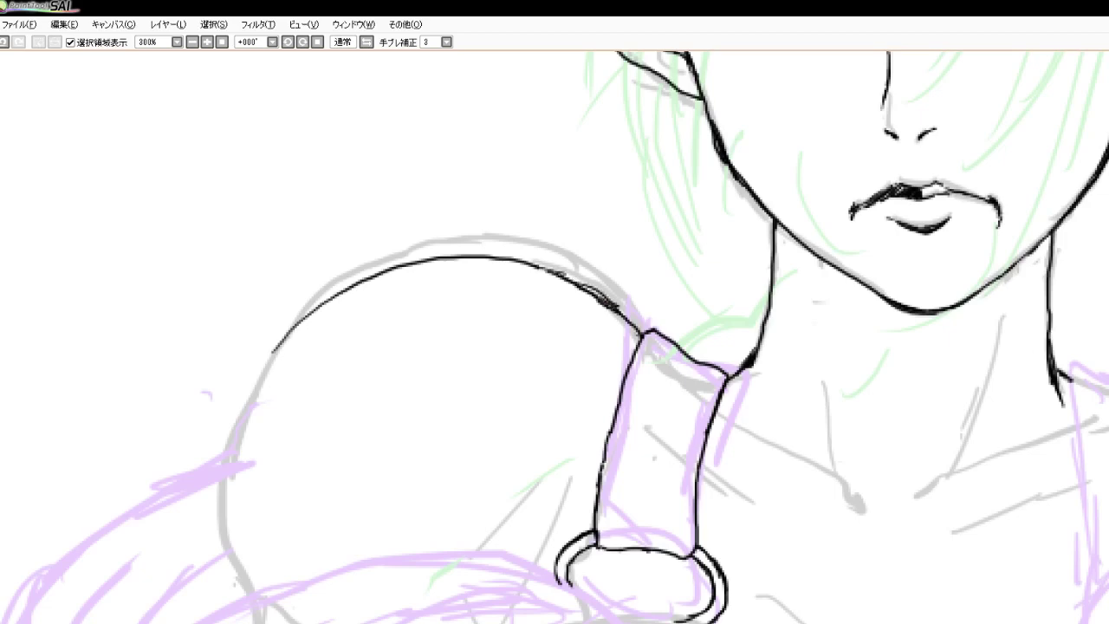
pyautogui.moveTo(555, 271); pyautogui.dragTo(643, 336)
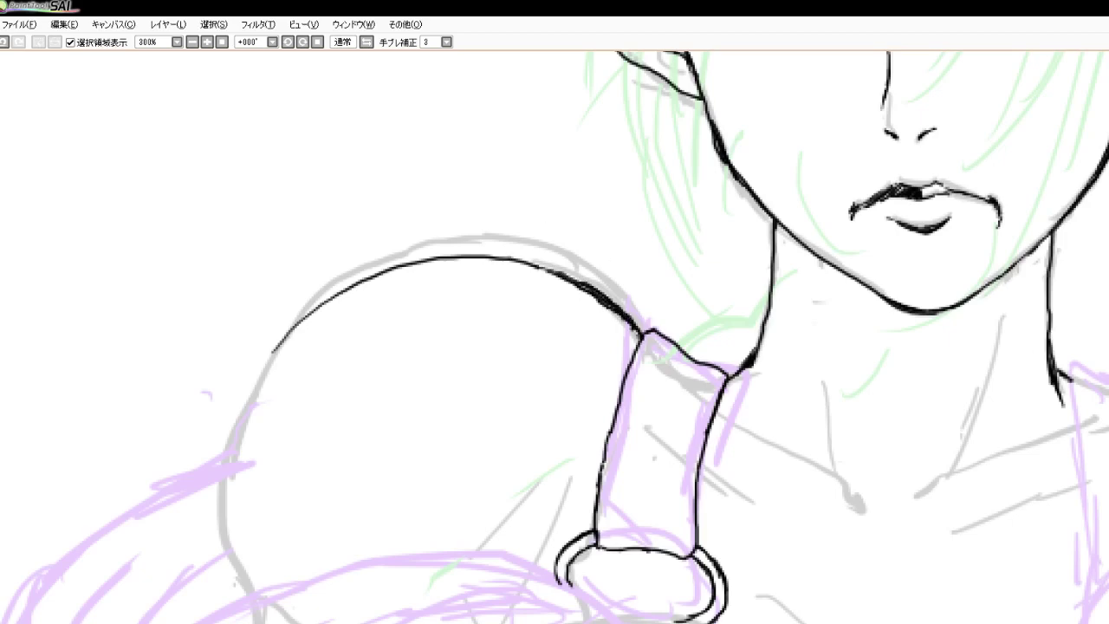
pyautogui.moveTo(538, 265)
pyautogui.mouseDown()
pyautogui.moveTo(586, 284)
pyautogui.moveTo(487, 257)
pyautogui.moveTo(412, 259)
pyautogui.mouseUp()
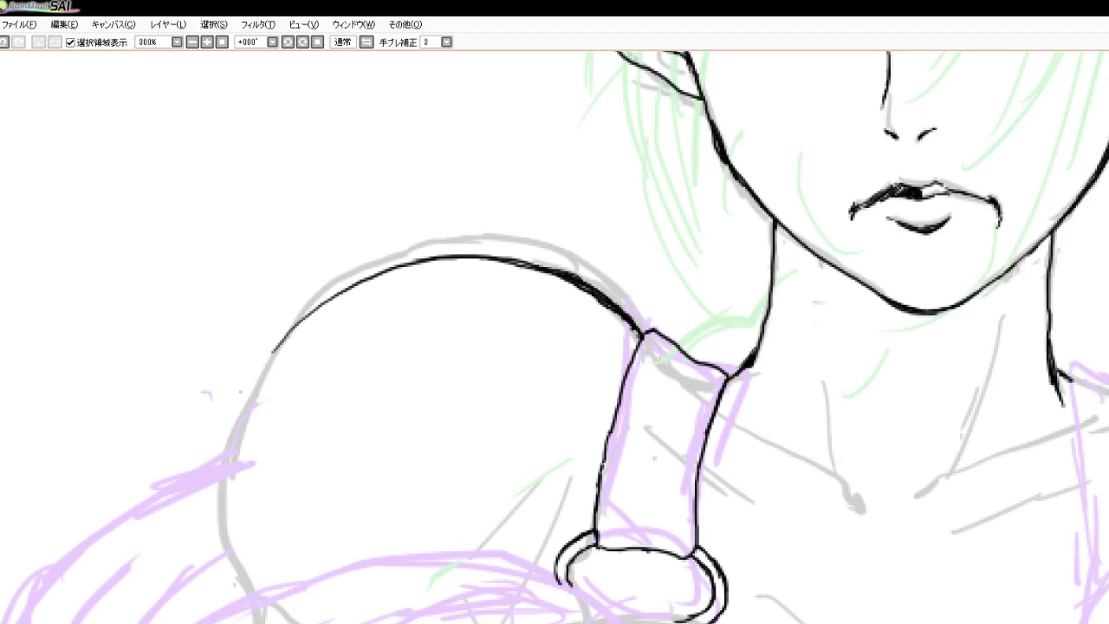
pyautogui.moveTo(274, 354)
pyautogui.mouseDown()
pyautogui.moveTo(240, 414)
pyautogui.moveTo(224, 507)
pyautogui.moveTo(233, 571)
pyautogui.moveTo(263, 618)
pyautogui.mouseUp()
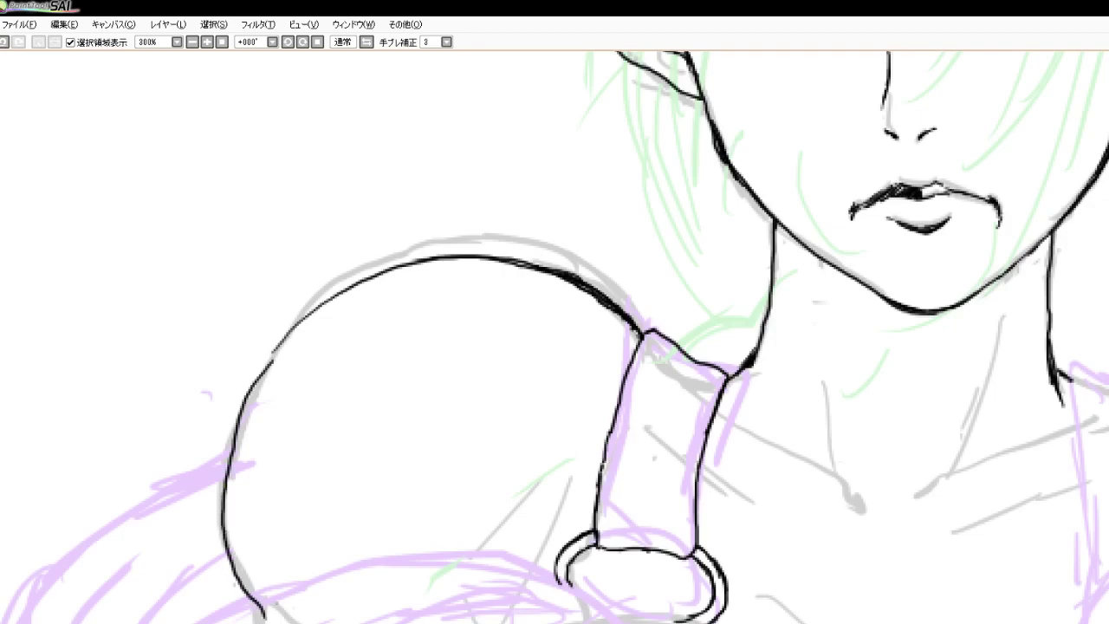
# Close the gap in the outer shoulder contour on the viewer's left and thicken its line down the arm
pyautogui.scroll(-6, 291, 564)
pyautogui.scroll(4, 279, 565)
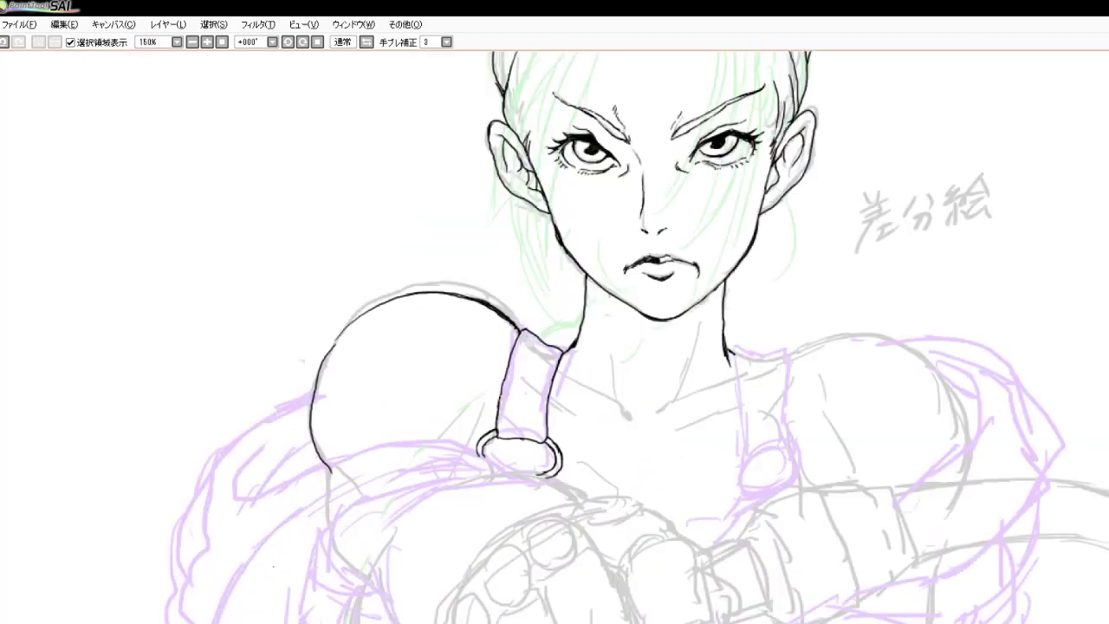
pyautogui.scroll(-2, 303, 360)
pyautogui.scroll(5, 321, 366)
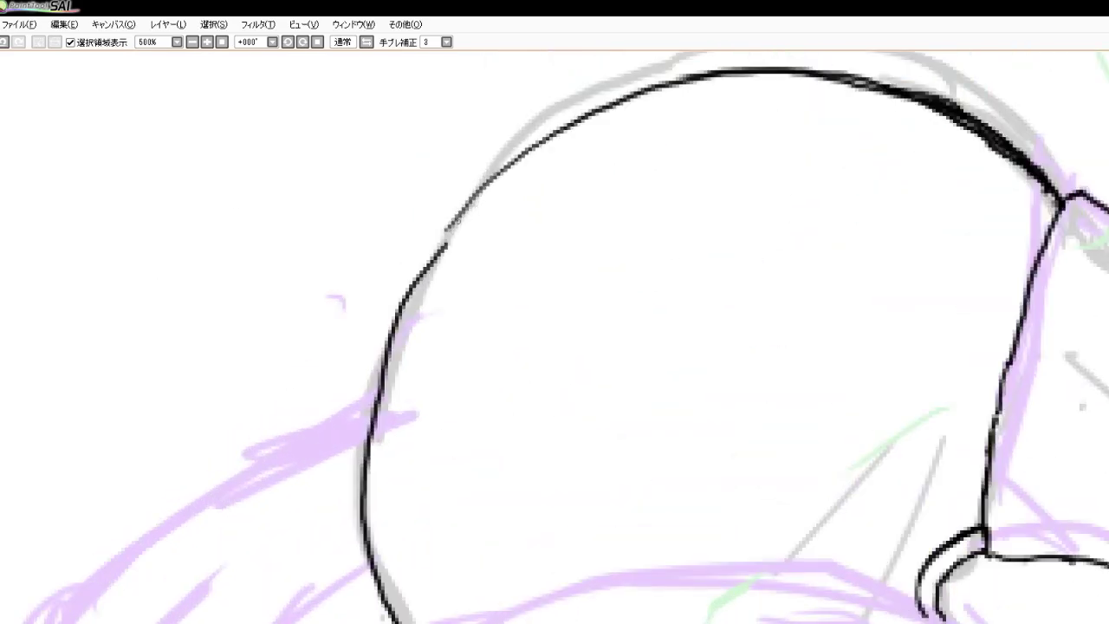
pyautogui.moveTo(461, 213); pyautogui.dragTo(426, 267)
pyautogui.moveTo(388, 352); pyautogui.dragTo(378, 414)
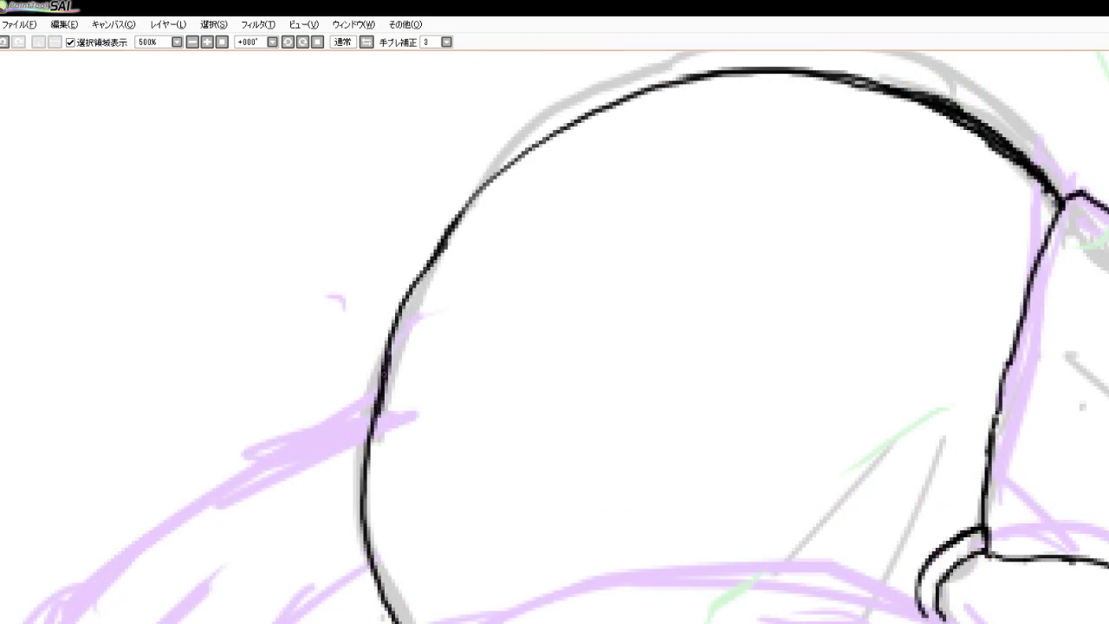
pyautogui.moveTo(385, 373); pyautogui.dragTo(365, 479)
pyautogui.moveTo(371, 429); pyautogui.dragTo(369, 562)
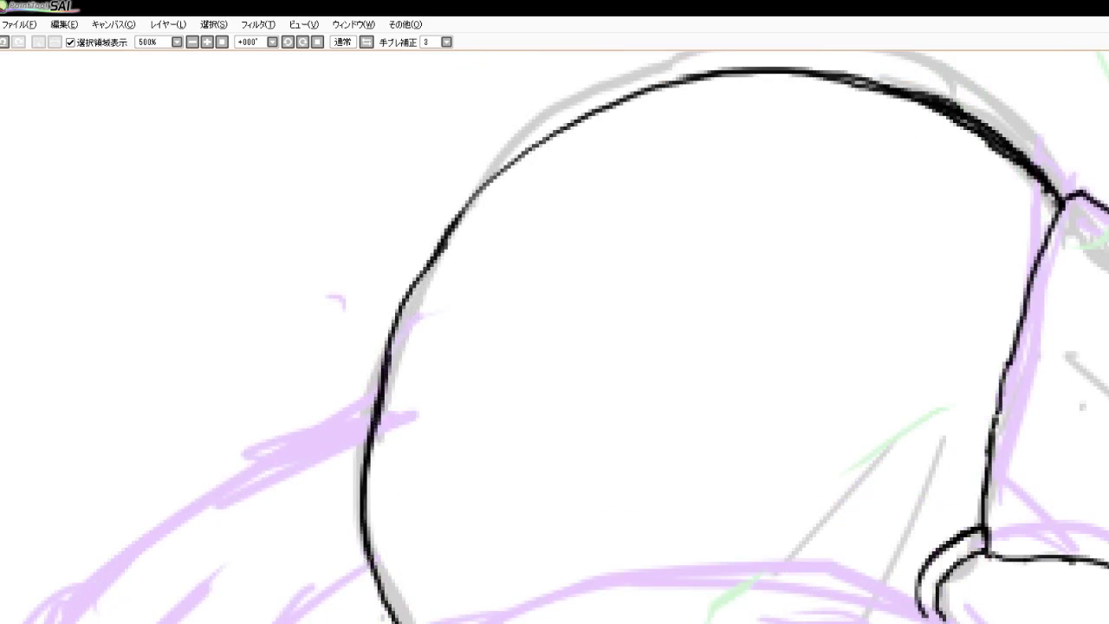
pyautogui.moveTo(363, 504); pyautogui.dragTo(378, 594)
pyautogui.moveTo(369, 535); pyautogui.dragTo(392, 622)
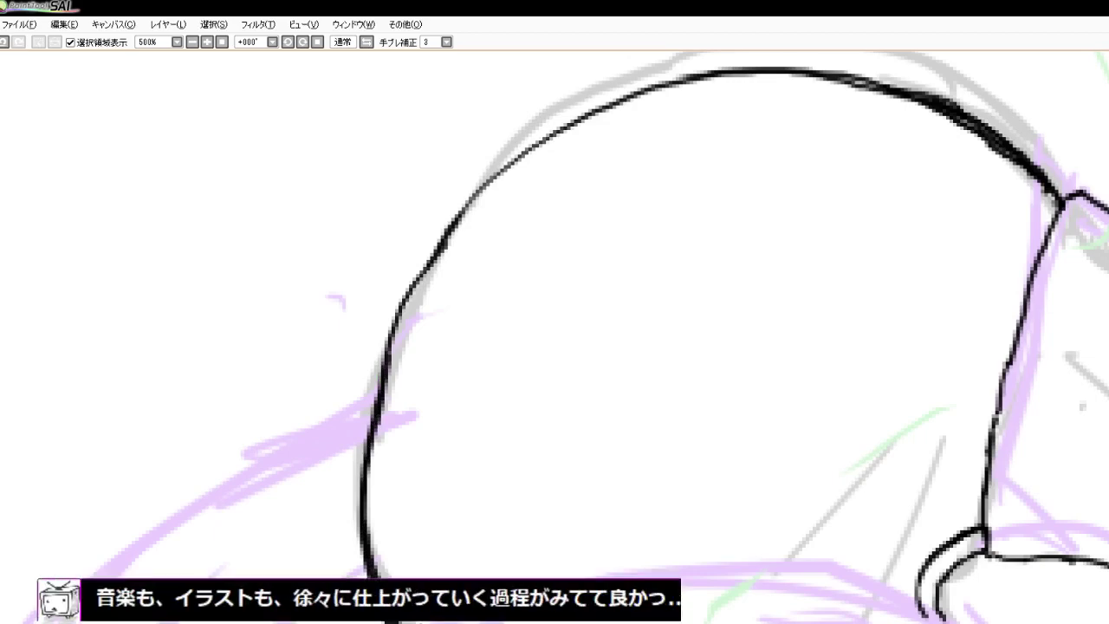
# Ink the off-shoulder sleeve's folded upper edge from the outer fold to the strap ring, reworking its inner end, and add the lower band line
pyautogui.scroll(-5, 425, 419)
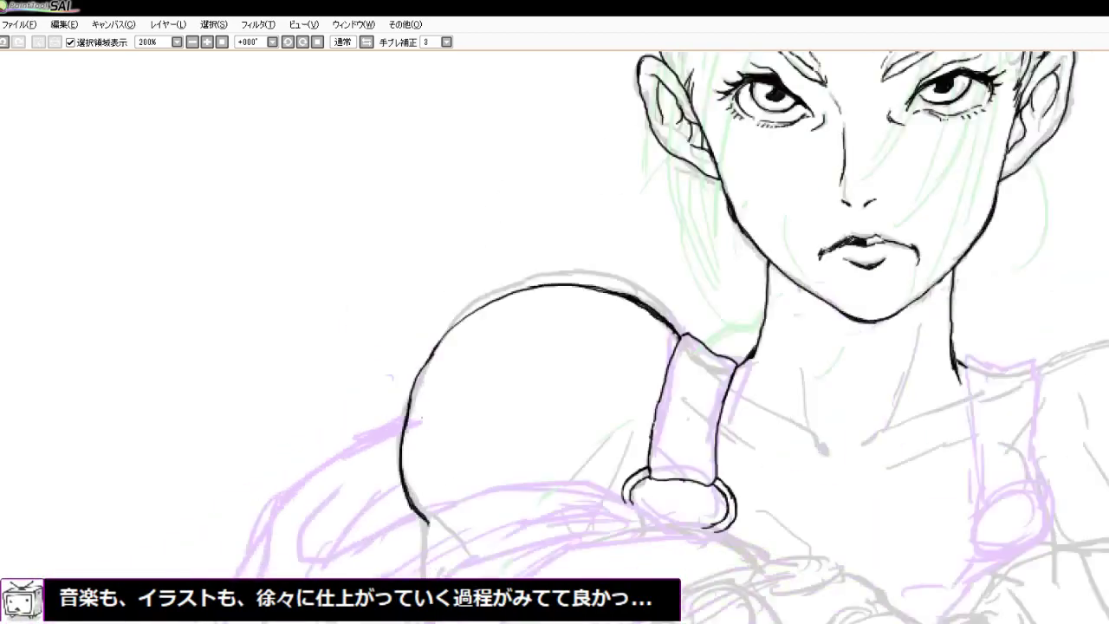
pyautogui.scroll(3, 401, 502)
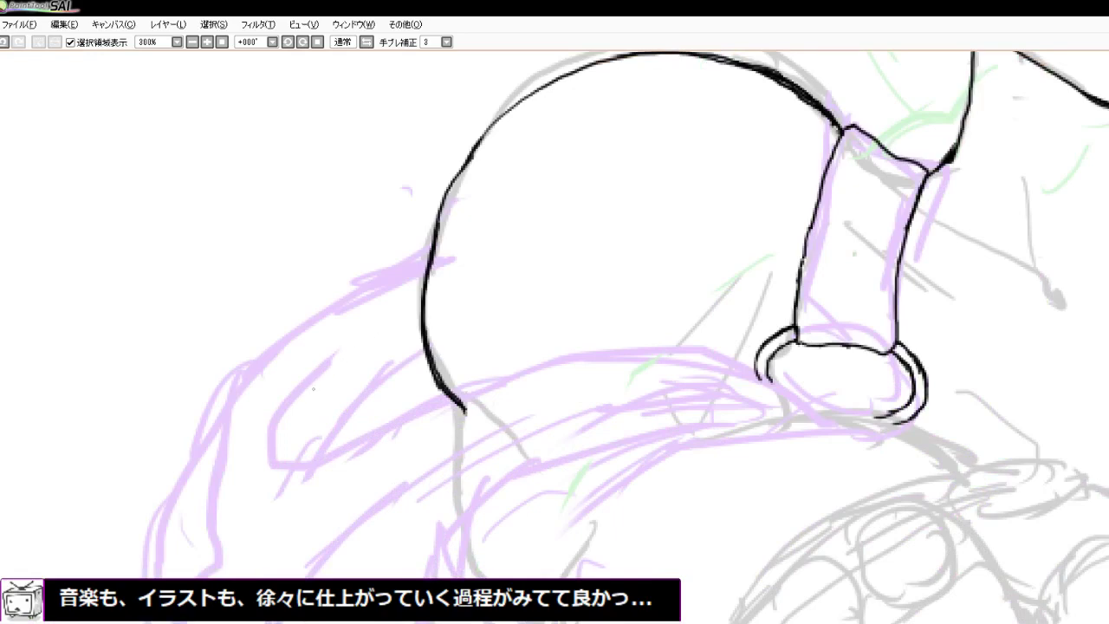
pyautogui.moveTo(351, 342)
pyautogui.mouseDown()
pyautogui.moveTo(293, 391)
pyautogui.moveTo(257, 468)
pyautogui.mouseUp()
pyautogui.moveTo(274, 423)
pyautogui.mouseDown()
pyautogui.moveTo(258, 472)
pyautogui.moveTo(301, 471)
pyautogui.moveTo(447, 404)
pyautogui.moveTo(627, 354)
pyautogui.moveTo(749, 381)
pyautogui.mouseUp()
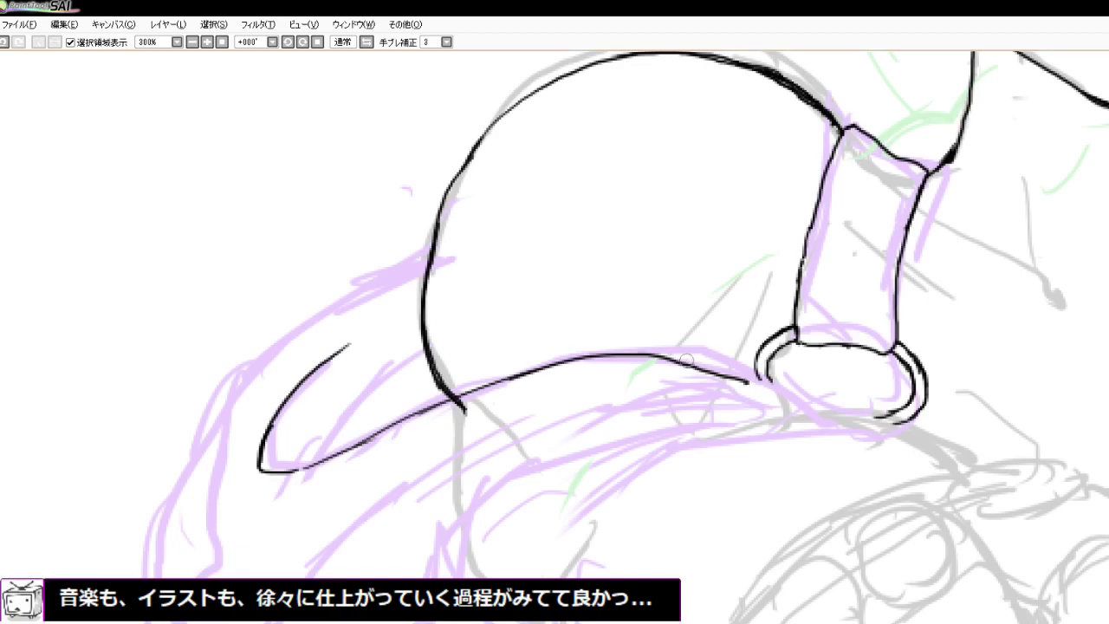
pyautogui.moveTo(687, 360)
pyautogui.mouseDown()
pyautogui.moveTo(663, 364)
pyautogui.moveTo(714, 368)
pyautogui.moveTo(752, 390)
pyautogui.mouseUp()
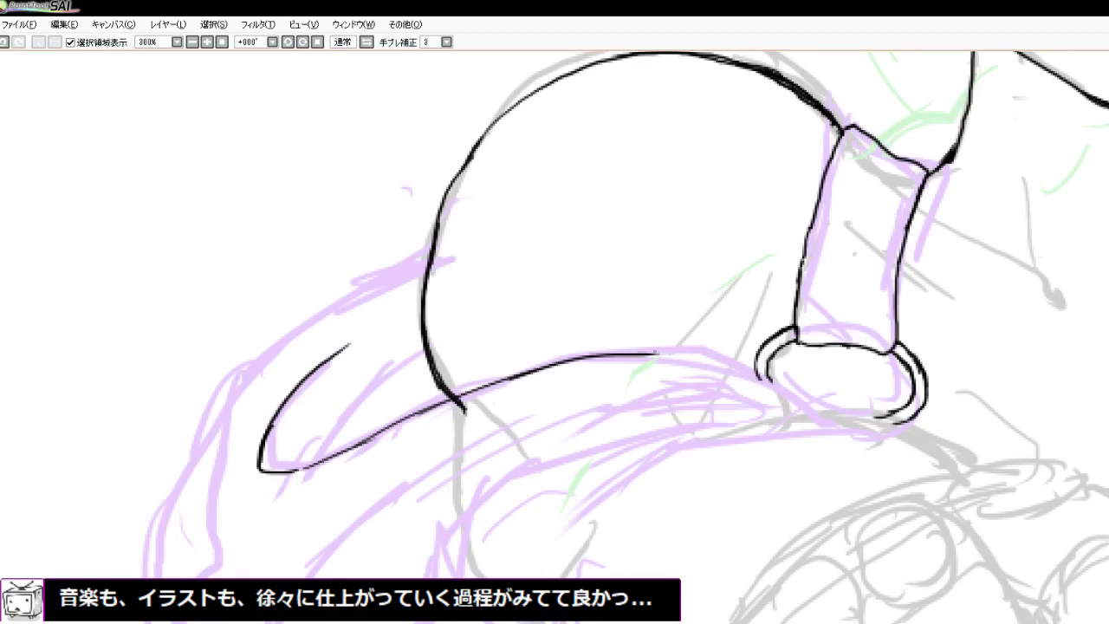
pyautogui.moveTo(654, 351); pyautogui.dragTo(695, 348)
pyautogui.moveTo(615, 353)
pyautogui.mouseDown()
pyautogui.moveTo(700, 348)
pyautogui.moveTo(830, 419)
pyautogui.mouseUp()
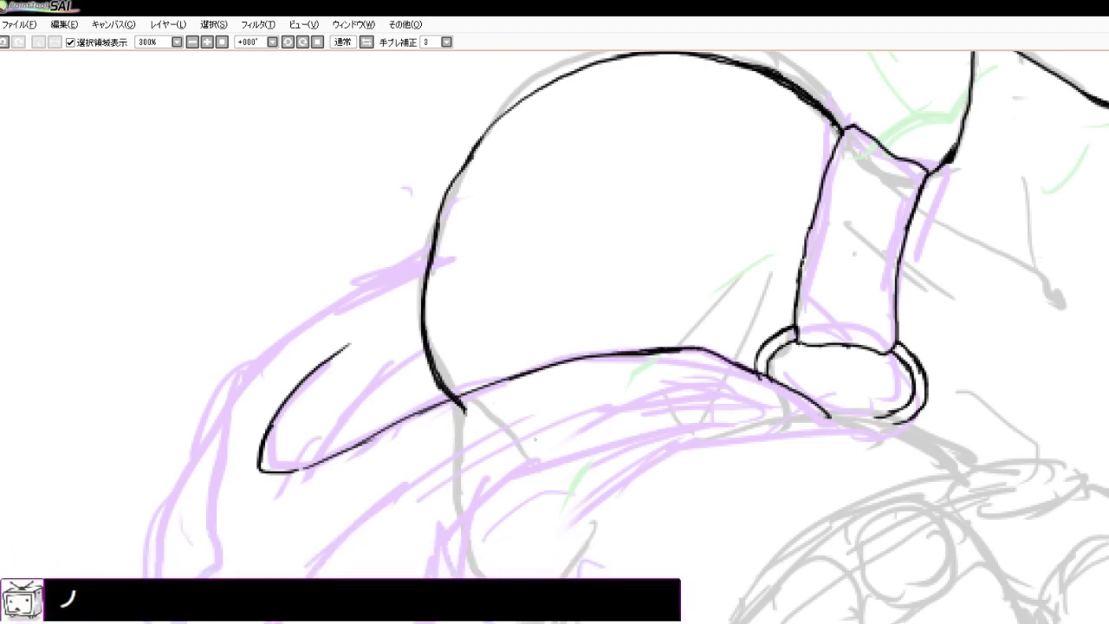
pyautogui.moveTo(388, 527)
pyautogui.mouseDown()
pyautogui.moveTo(506, 455)
pyautogui.moveTo(643, 406)
pyautogui.moveTo(818, 404)
pyautogui.moveTo(870, 424)
pyautogui.mouseUp()
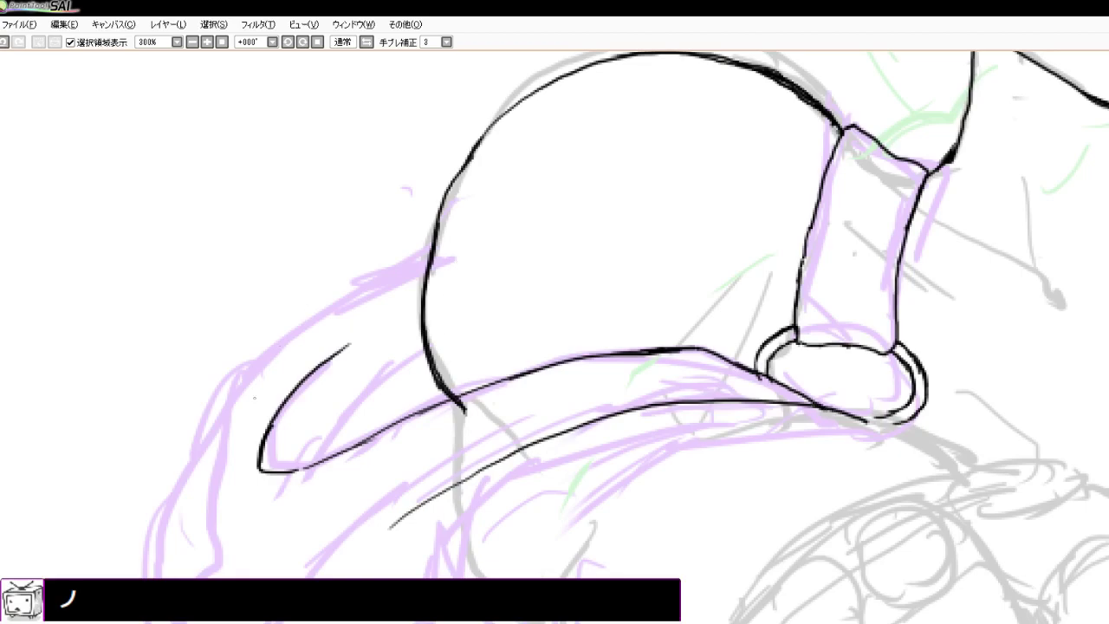
# Ink the sleeve's outer contour from the shoulder down the viewer's left side and add a fold line inside its upper opening
pyautogui.scroll(-4, 538, 287)
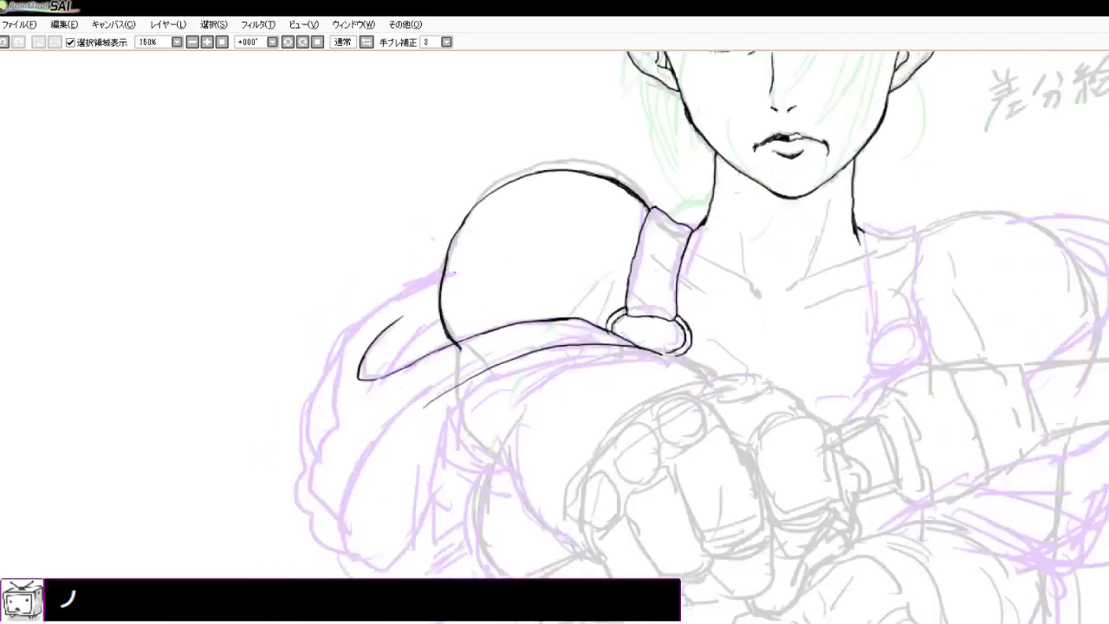
pyautogui.scroll(2, 485, 286)
pyautogui.hotkey('ctrl', '+')
pyautogui.hotkey('ctrl', '+')
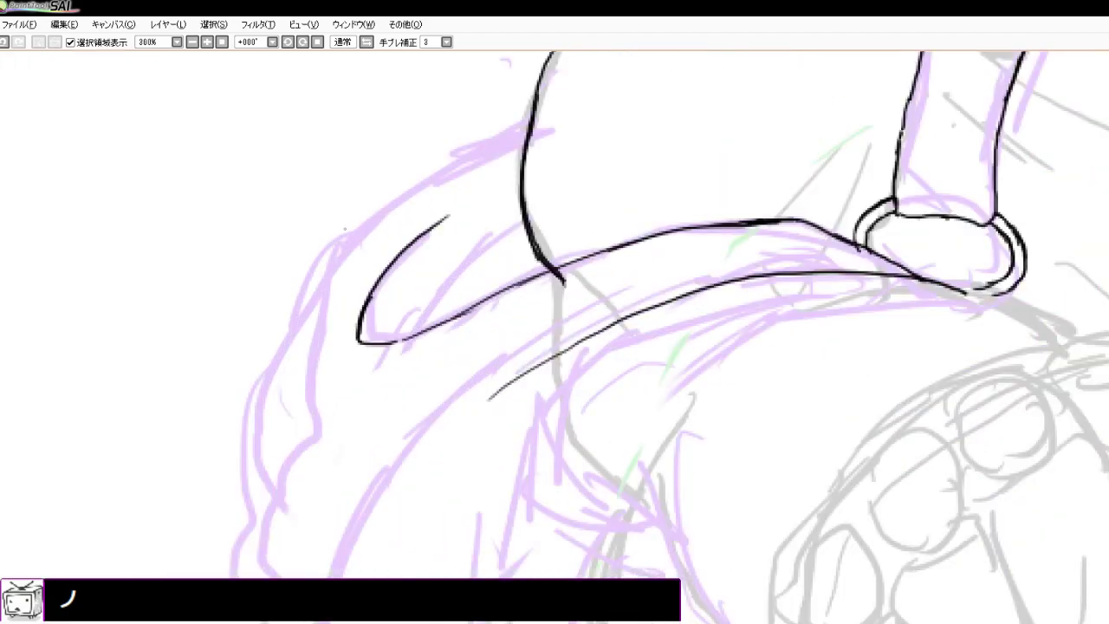
pyautogui.moveTo(345, 233)
pyautogui.mouseDown()
pyautogui.moveTo(419, 183)
pyautogui.moveTo(530, 146)
pyautogui.mouseUp()
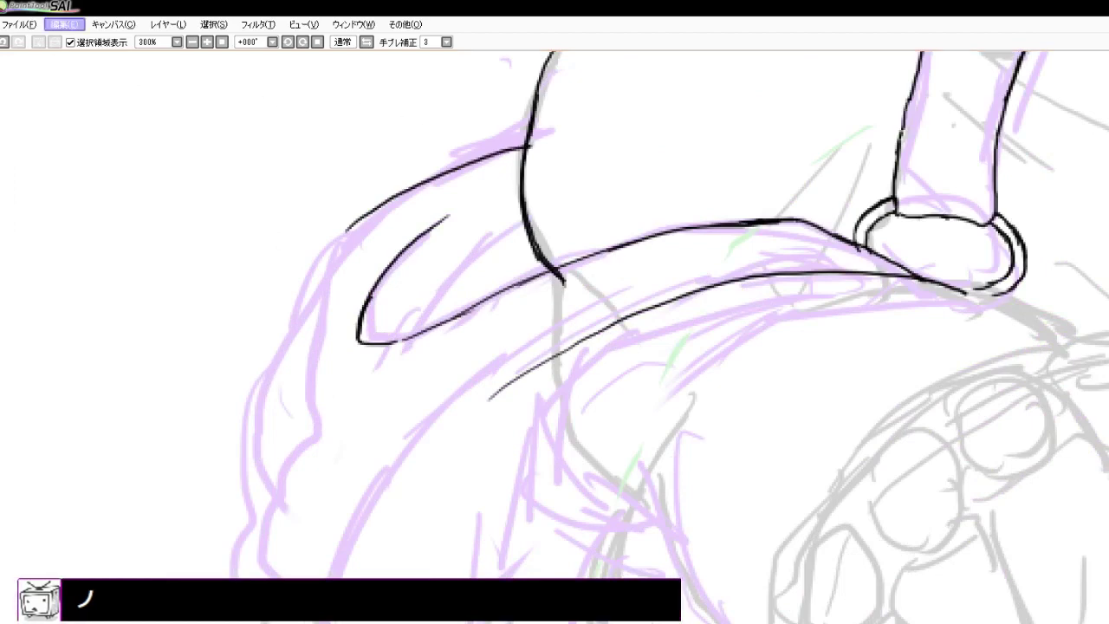
pyautogui.hotkey('ctrl', 'z')
pyautogui.moveTo(530, 114)
pyautogui.mouseDown()
pyautogui.moveTo(360, 235)
pyautogui.moveTo(327, 281)
pyautogui.mouseUp()
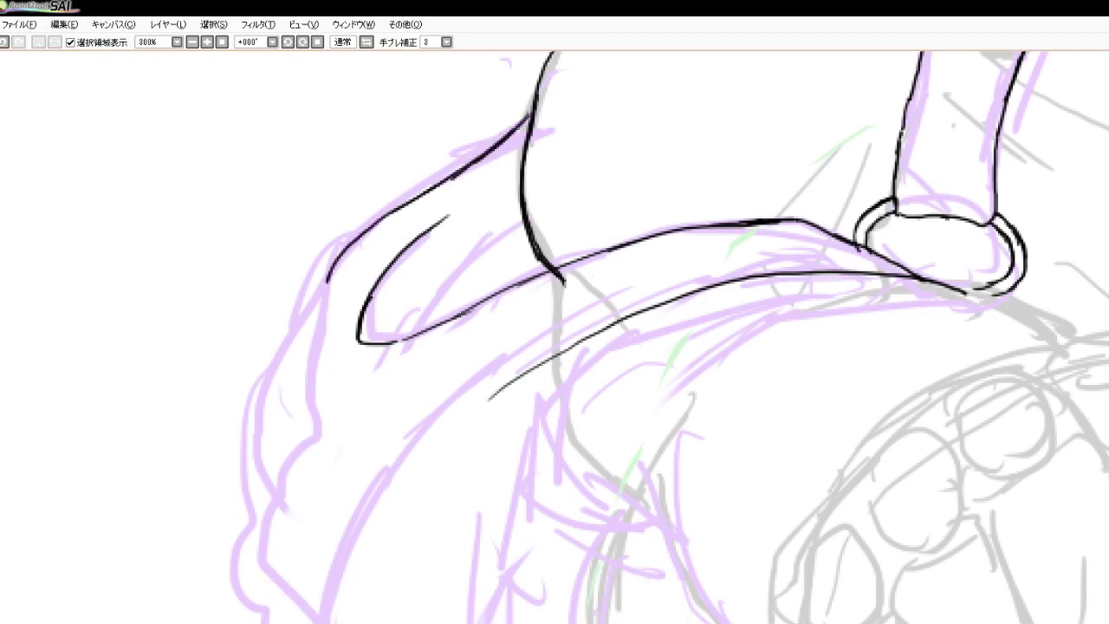
pyautogui.moveTo(527, 119)
pyautogui.mouseDown()
pyautogui.moveTo(508, 137)
pyautogui.moveTo(520, 124)
pyautogui.mouseUp()
pyautogui.moveTo(525, 224); pyautogui.dragTo(409, 336)
pyautogui.moveTo(327, 279)
pyautogui.mouseDown()
pyautogui.moveTo(307, 427)
pyautogui.moveTo(325, 370)
pyautogui.mouseUp()
# Extend the long sleeve fold line toward the ring and down the sleeve, and continue the outer contour to the lower sleeve
pyautogui.scroll(-2, 324, 356)
pyautogui.scroll(2, 326, 370)
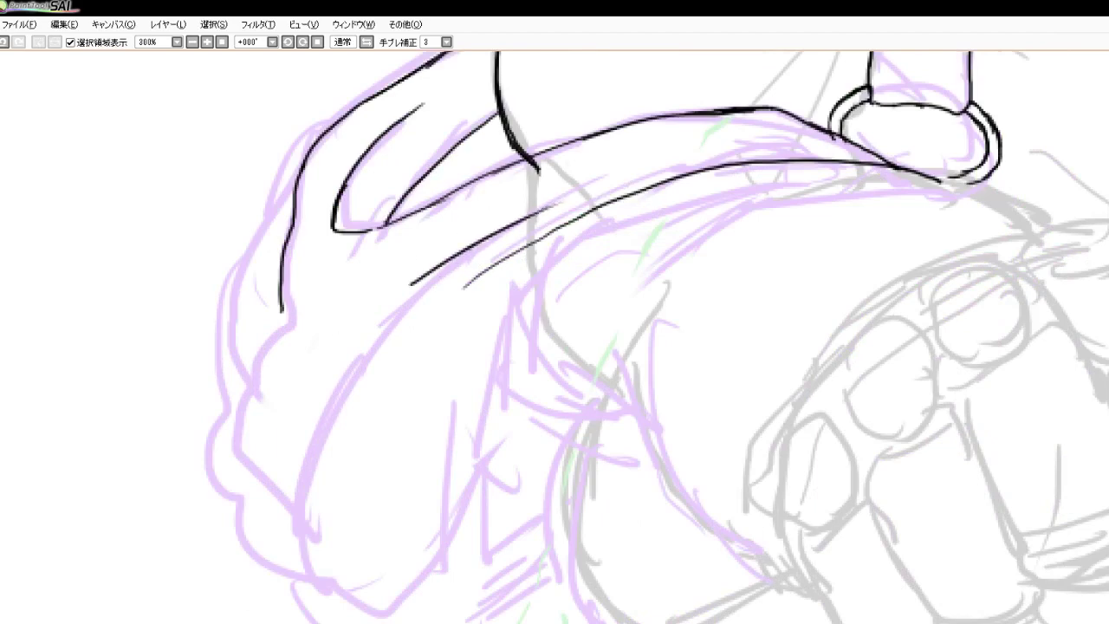
pyautogui.moveTo(539, 212); pyautogui.dragTo(644, 166)
pyautogui.moveTo(423, 277); pyautogui.dragTo(359, 371)
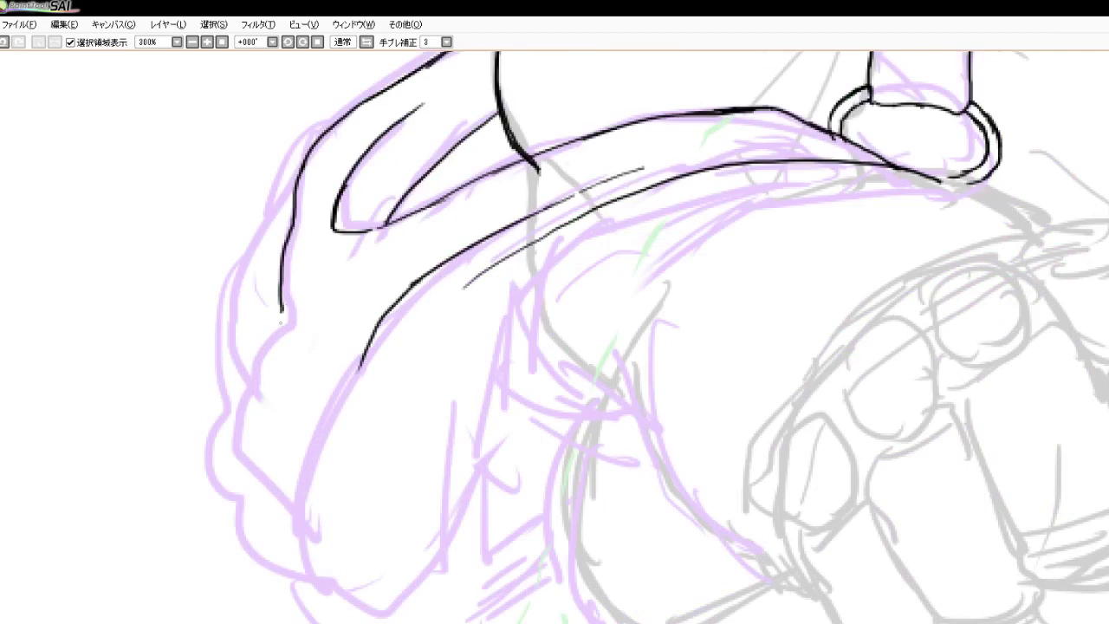
pyautogui.moveTo(281, 305); pyautogui.dragTo(326, 435)
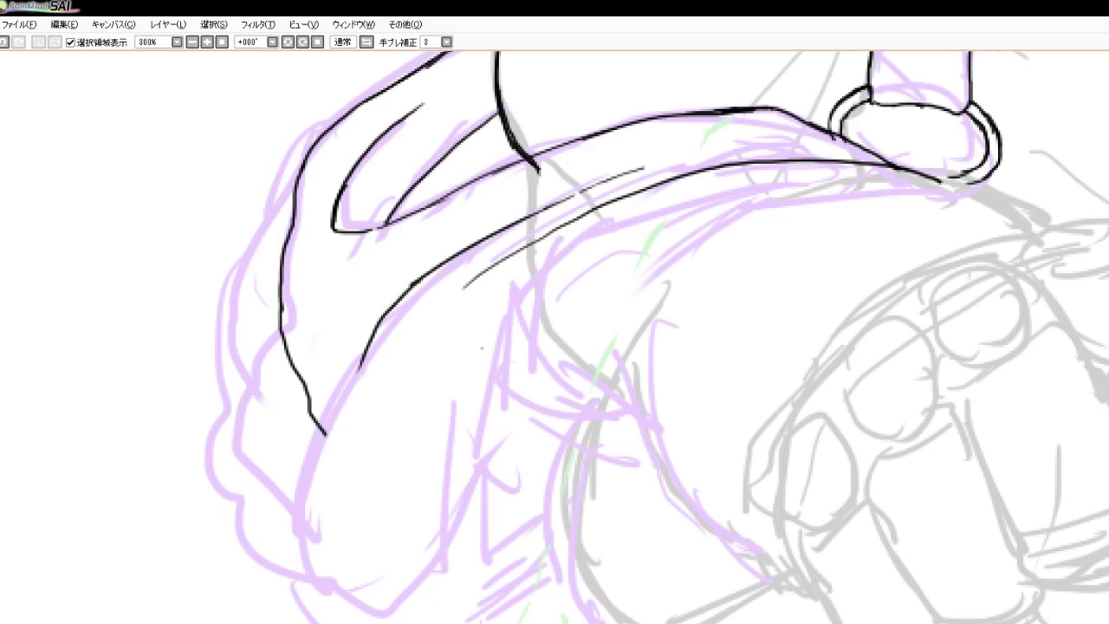
# Ink the lower outer sleeve contour and the sleeve's inner edge, curving up from the cuff to just below the strap ring
pyautogui.scroll(-8, 507, 303)
pyautogui.scroll(4, 561, 297)
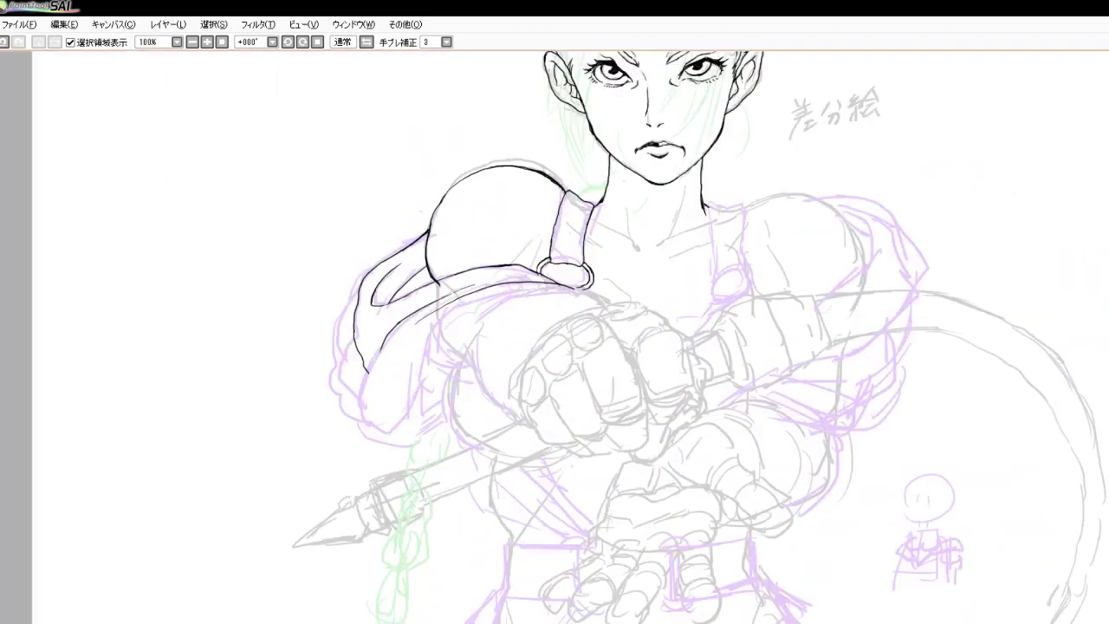
pyautogui.scroll(2, 499, 314)
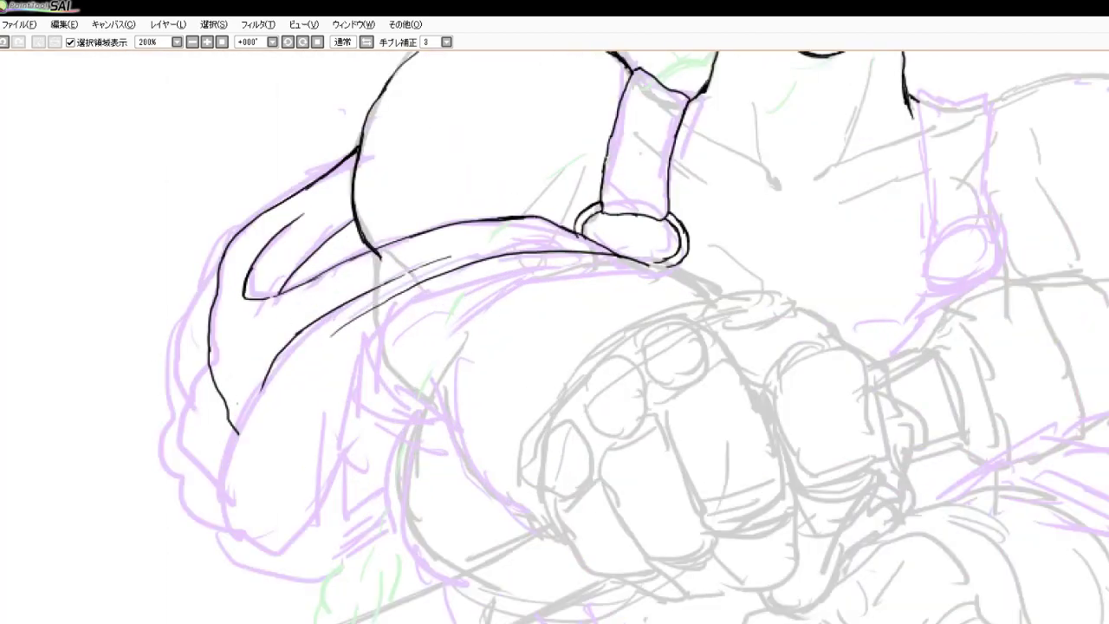
pyautogui.moveTo(239, 436)
pyautogui.mouseDown()
pyautogui.moveTo(242, 491)
pyautogui.moveTo(279, 525)
pyautogui.mouseUp()
pyautogui.moveTo(337, 382); pyautogui.dragTo(317, 483)
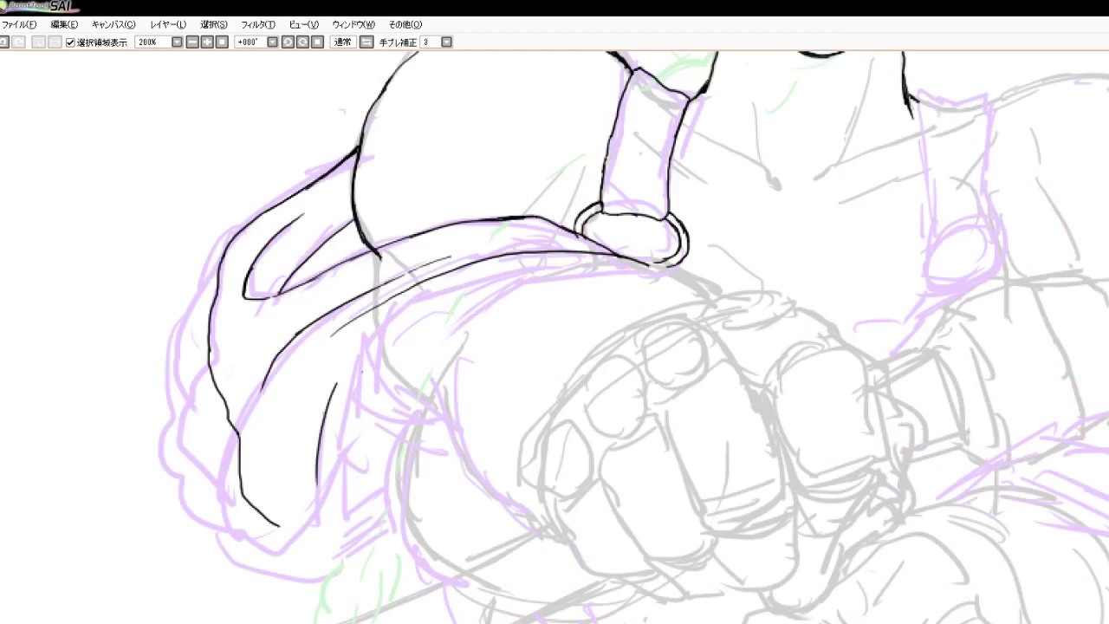
pyautogui.moveTo(338, 379)
pyautogui.mouseDown()
pyautogui.moveTo(449, 305)
pyautogui.moveTo(588, 269)
pyautogui.moveTo(674, 279)
pyautogui.mouseUp()
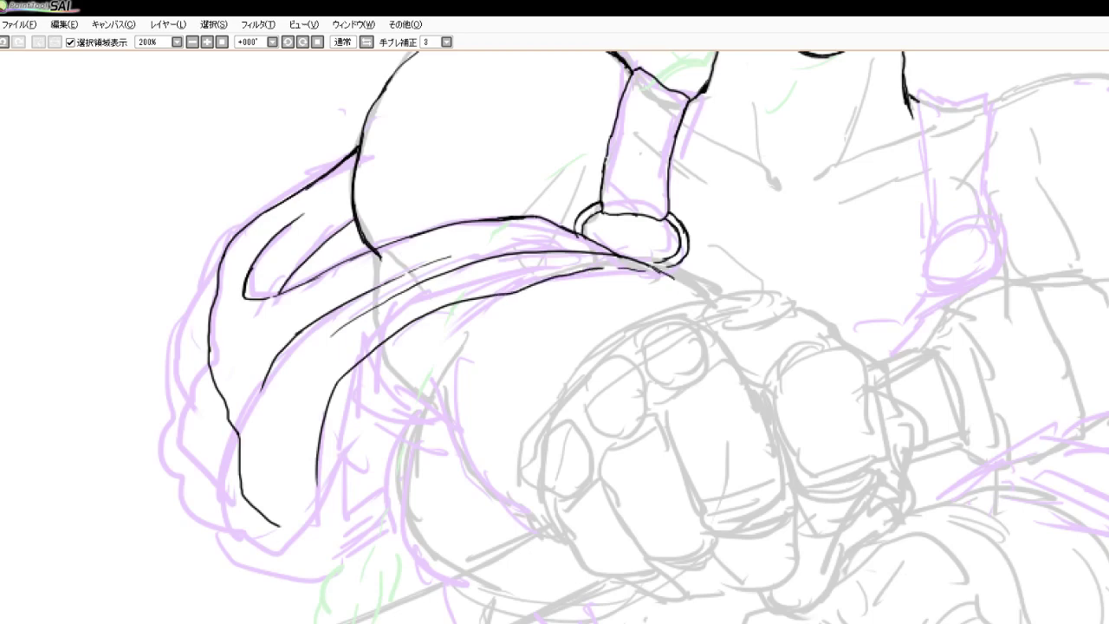
pyautogui.moveTo(600, 273); pyautogui.dragTo(641, 264)
# Ink the sleeve's bottom edge and inner cuff line, adding two curved fold lines inside the sleeve opening
pyautogui.moveTo(317, 482); pyautogui.dragTo(356, 515)
pyautogui.moveTo(277, 524)
pyautogui.mouseDown()
pyautogui.moveTo(376, 560)
pyautogui.moveTo(428, 564)
pyautogui.mouseUp()
pyautogui.moveTo(356, 515); pyautogui.dragTo(385, 522)
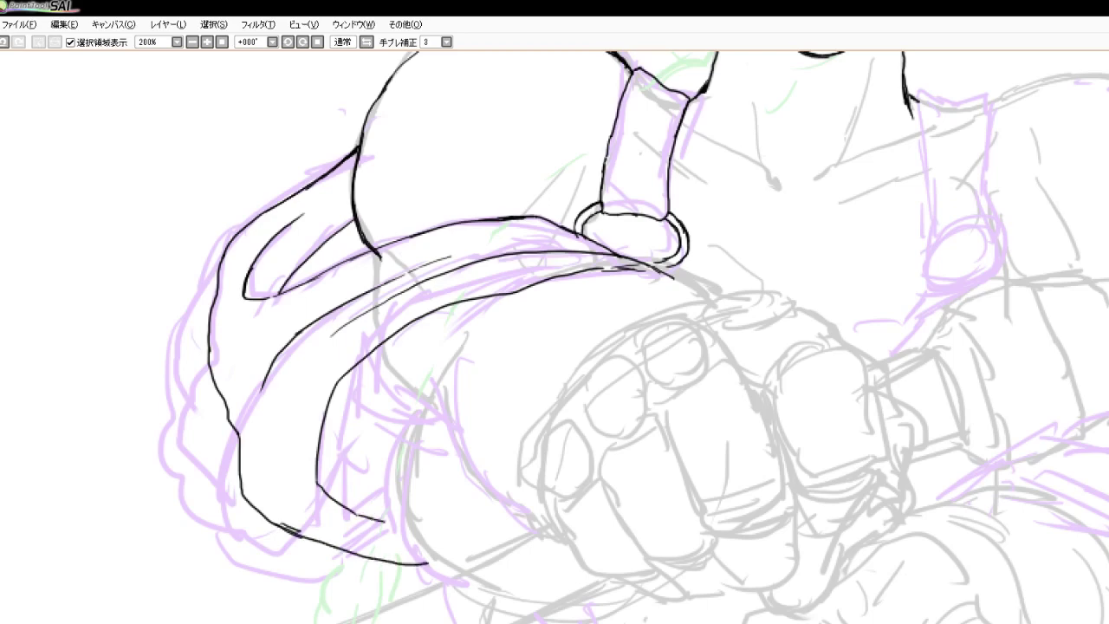
pyautogui.moveTo(361, 362)
pyautogui.mouseDown()
pyautogui.moveTo(350, 453)
pyautogui.moveTo(385, 501)
pyautogui.mouseUp()
pyautogui.moveTo(374, 349); pyautogui.dragTo(386, 436)
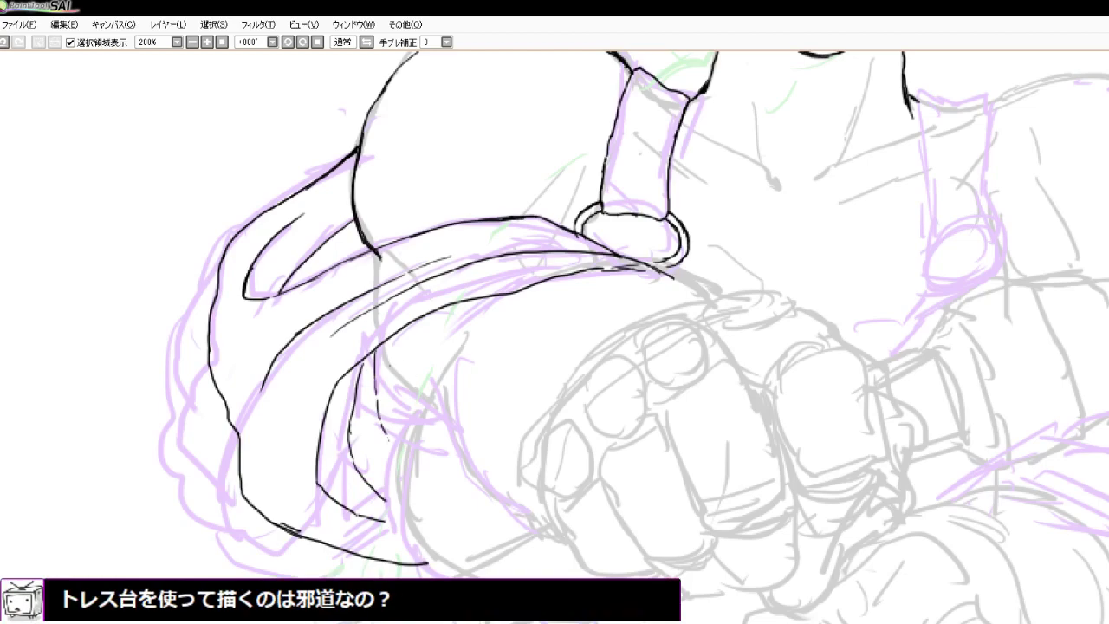
# Ink armpit creases beside the strap and rework the ring's outer side where the skin and sleeve fold overlap it
pyautogui.scroll(-3, 314, 286)
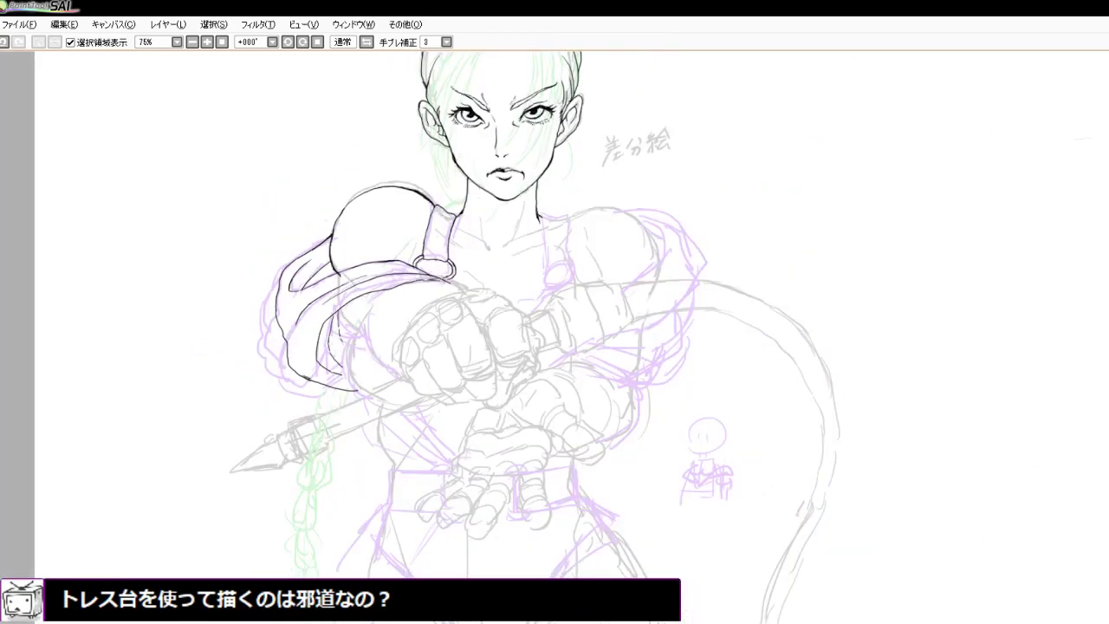
pyautogui.scroll(2, 385, 330)
pyautogui.scroll(-2, 368, 276)
pyautogui.scroll(4, 363, 247)
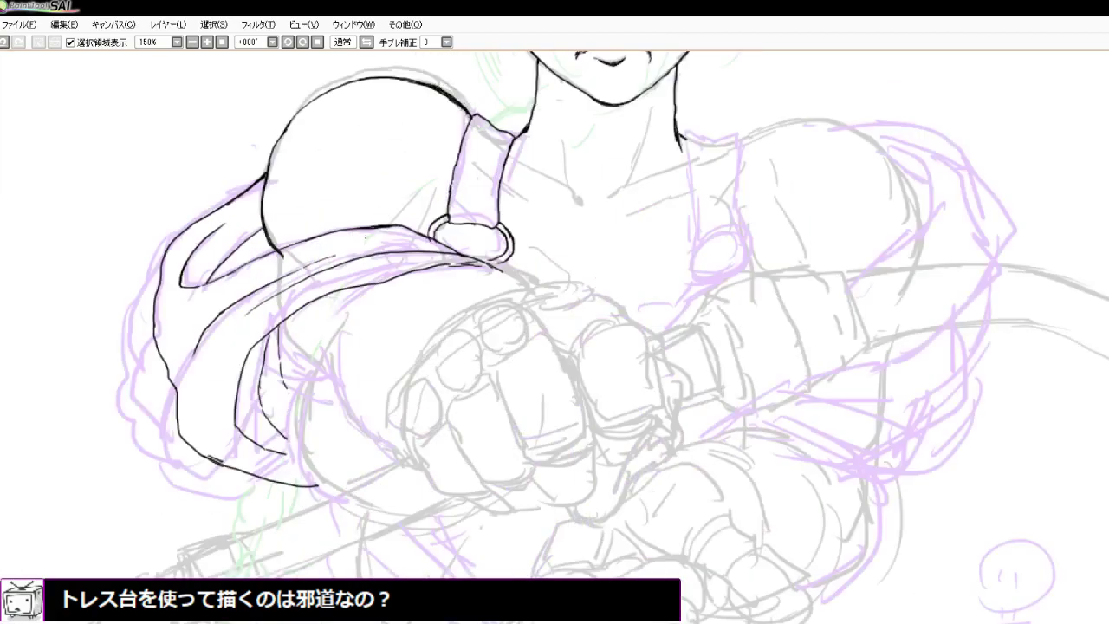
pyautogui.scroll(-3, 363, 254)
pyautogui.hotkey('ctrl', '+')
pyautogui.hotkey('ctrl', '+')
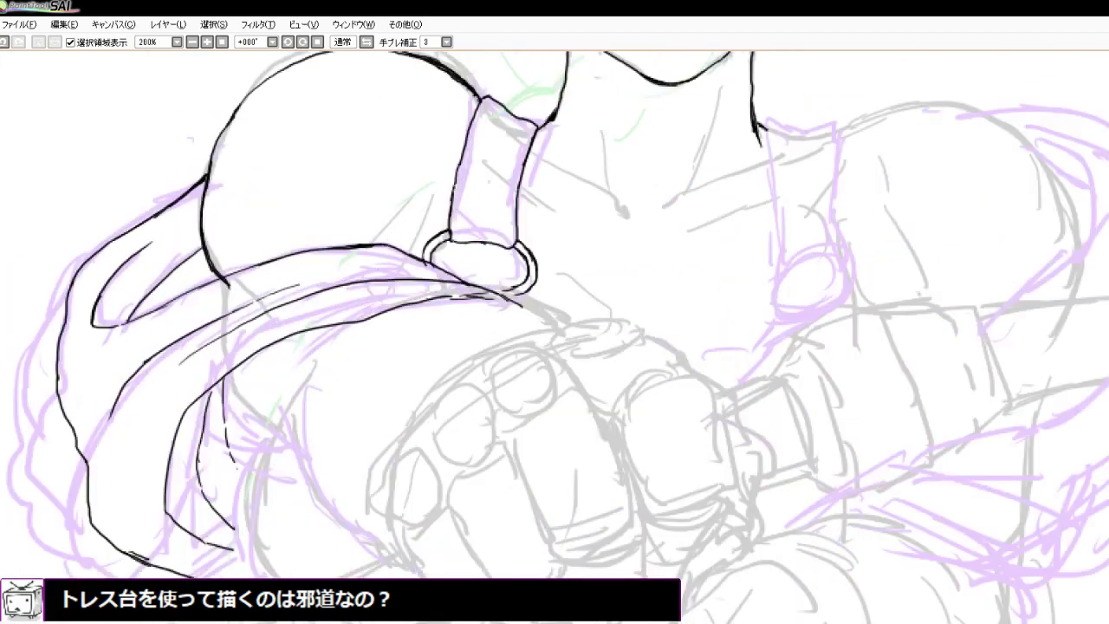
pyautogui.moveTo(447, 183)
pyautogui.mouseDown()
pyautogui.moveTo(435, 244)
pyautogui.moveTo(455, 276)
pyautogui.mouseUp()
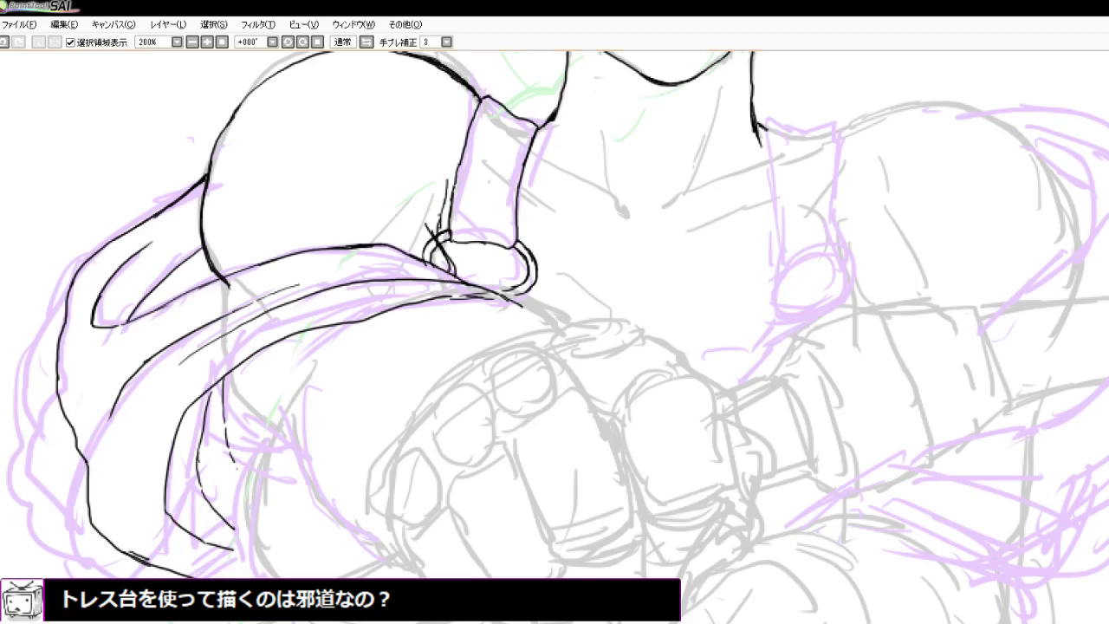
pyautogui.moveTo(416, 243)
pyautogui.mouseDown()
pyautogui.moveTo(431, 253)
pyautogui.moveTo(423, 235)
pyautogui.moveTo(435, 258)
pyautogui.moveTo(421, 228)
pyautogui.moveTo(463, 267)
pyautogui.moveTo(457, 276)
pyautogui.mouseUp()
pyautogui.moveTo(430, 228); pyautogui.dragTo(448, 263)
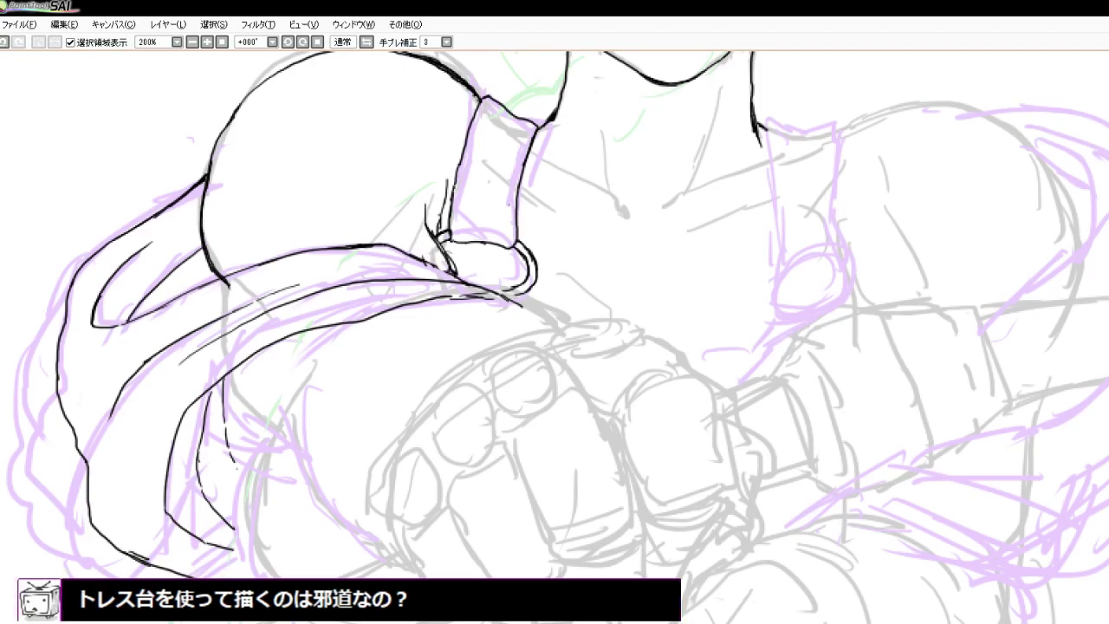
# Ink the arm contour from under the sleeve down to the wrist, and extend the sleeve's upper line from the ring toward the fist
pyautogui.scroll(-3, 300, 280)
pyautogui.scroll(2, 319, 312)
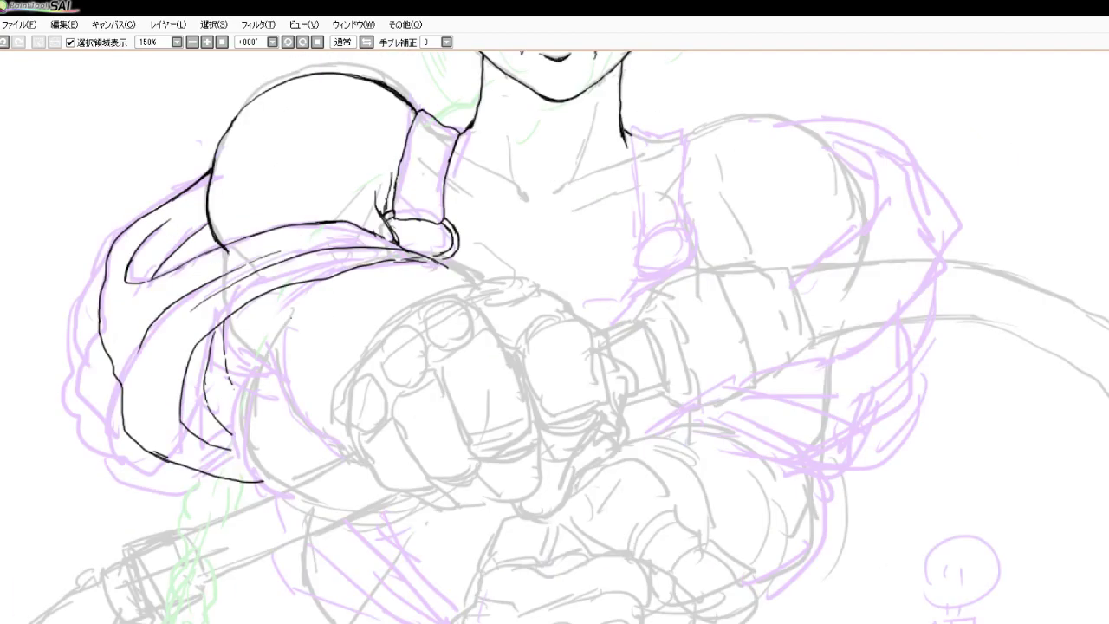
pyautogui.scroll(2, 285, 318)
pyautogui.scroll(-2, 276, 320)
pyautogui.scroll(2, 219, 312)
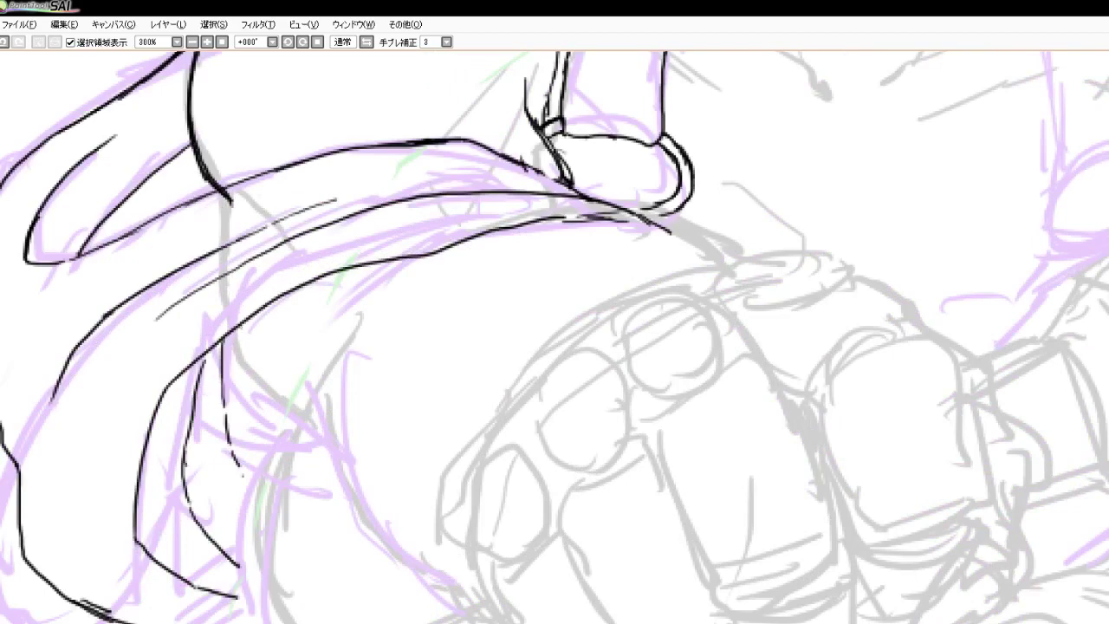
pyautogui.moveTo(239, 320)
pyautogui.mouseDown()
pyautogui.moveTo(263, 394)
pyautogui.moveTo(317, 434)
pyautogui.mouseUp()
pyautogui.moveTo(290, 376)
pyautogui.mouseDown()
pyautogui.moveTo(319, 420)
pyautogui.moveTo(339, 496)
pyautogui.mouseUp()
pyautogui.moveTo(321, 444)
pyautogui.mouseDown()
pyautogui.moveTo(352, 517)
pyautogui.moveTo(409, 582)
pyautogui.moveTo(447, 605)
pyautogui.mouseUp()
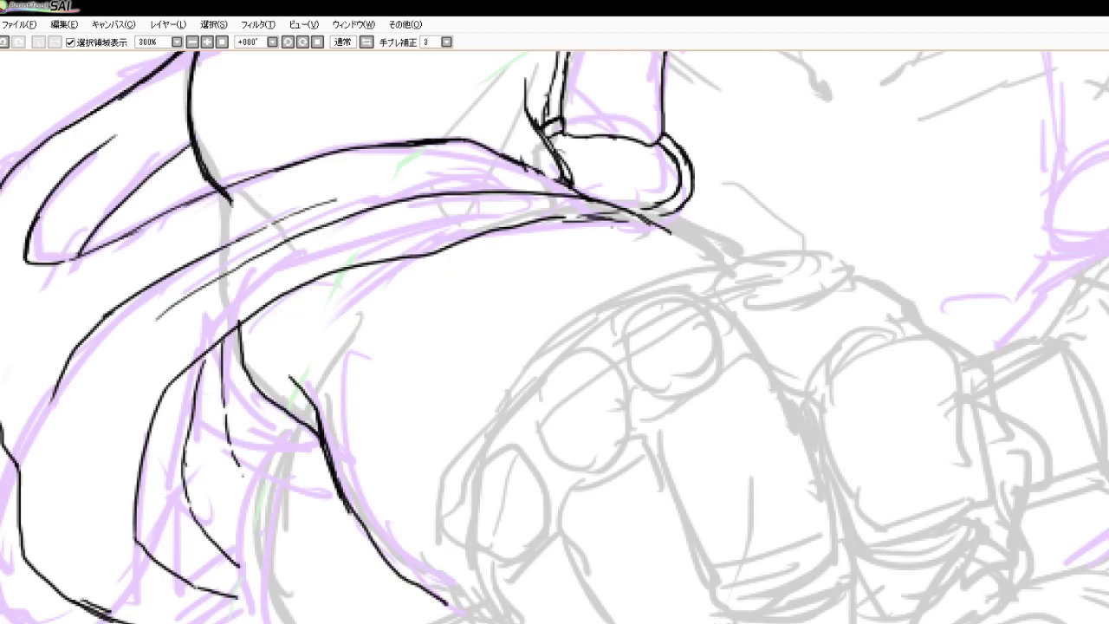
pyautogui.moveTo(557, 216)
pyautogui.mouseDown()
pyautogui.moveTo(636, 216)
pyautogui.moveTo(731, 268)
pyautogui.mouseUp()
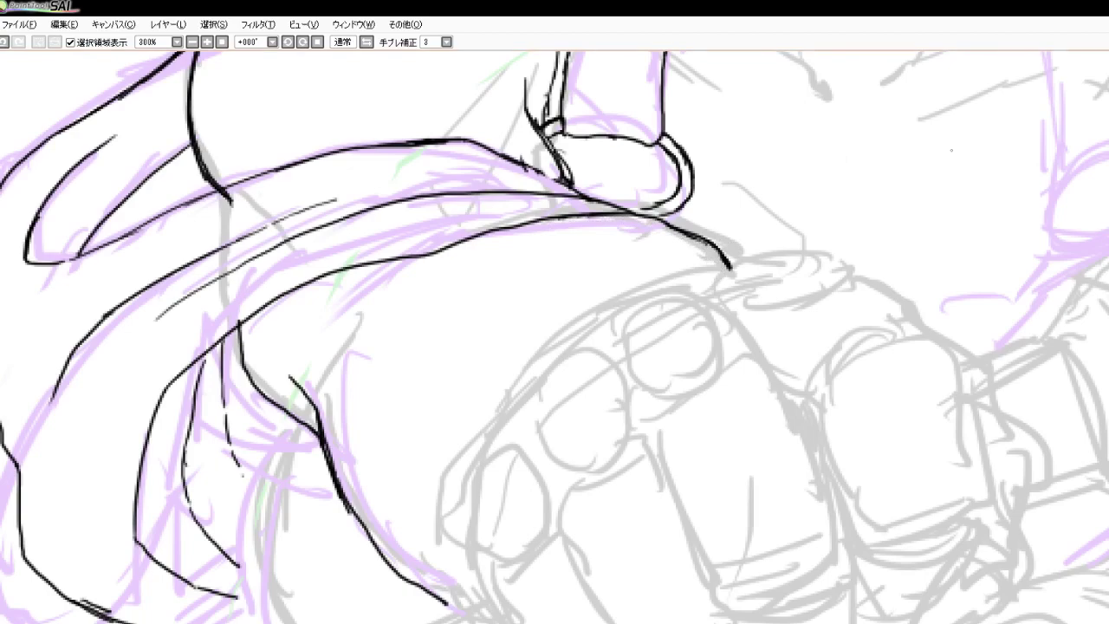
# Ink the oval outline of the fist's middle round knuckle over the sketch
pyautogui.scroll(-5, 508, 291)
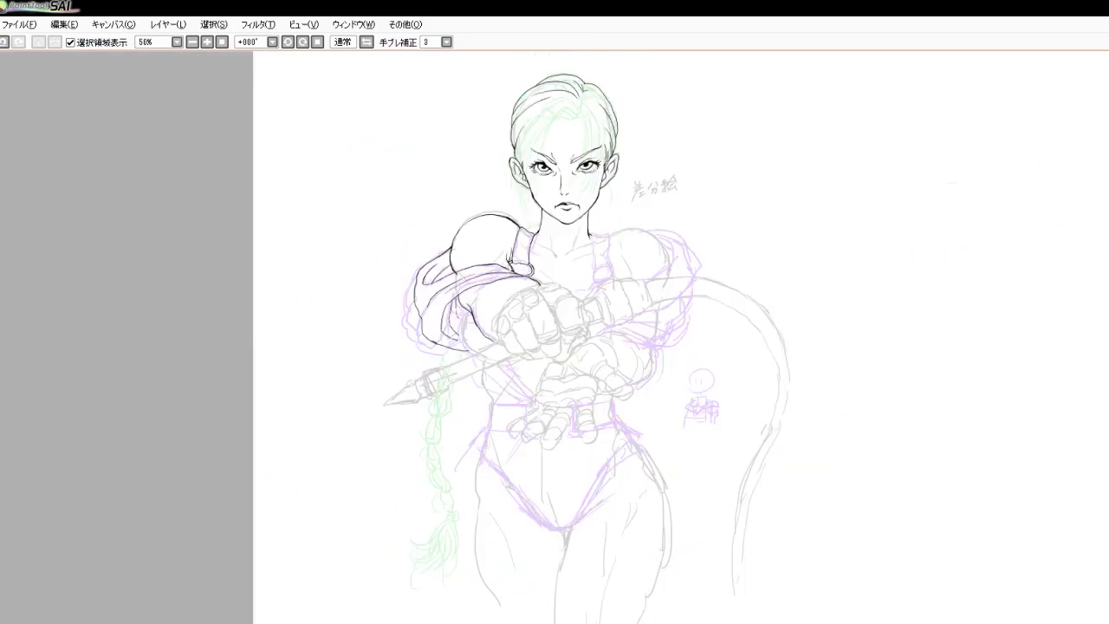
pyautogui.scroll(4, 515, 291)
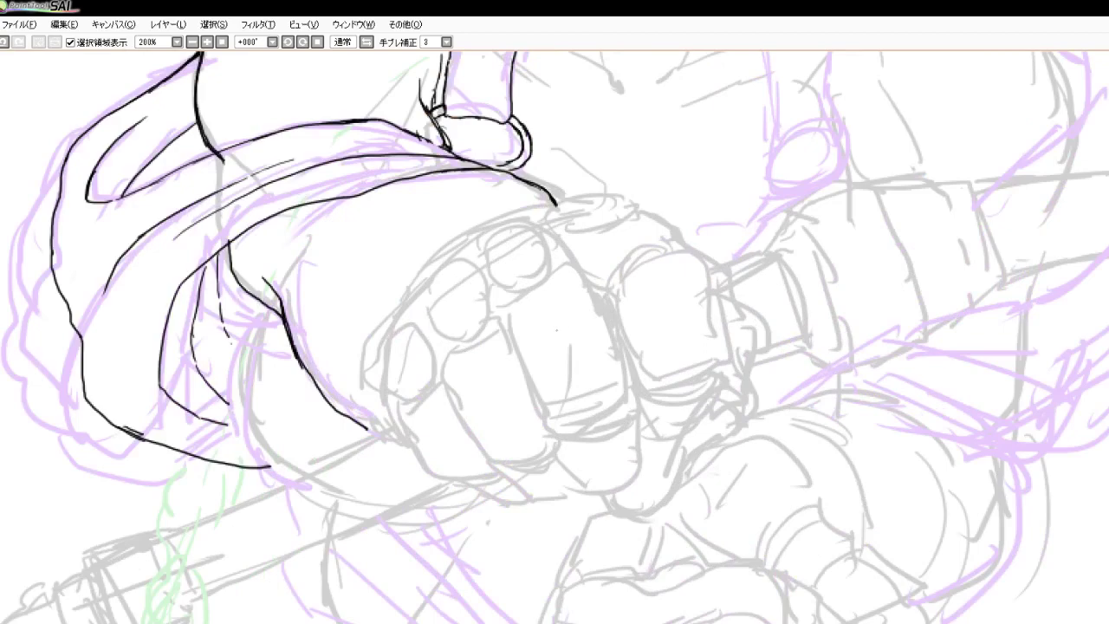
pyautogui.scroll(1, 556, 329)
pyautogui.scroll(-2, 446, 342)
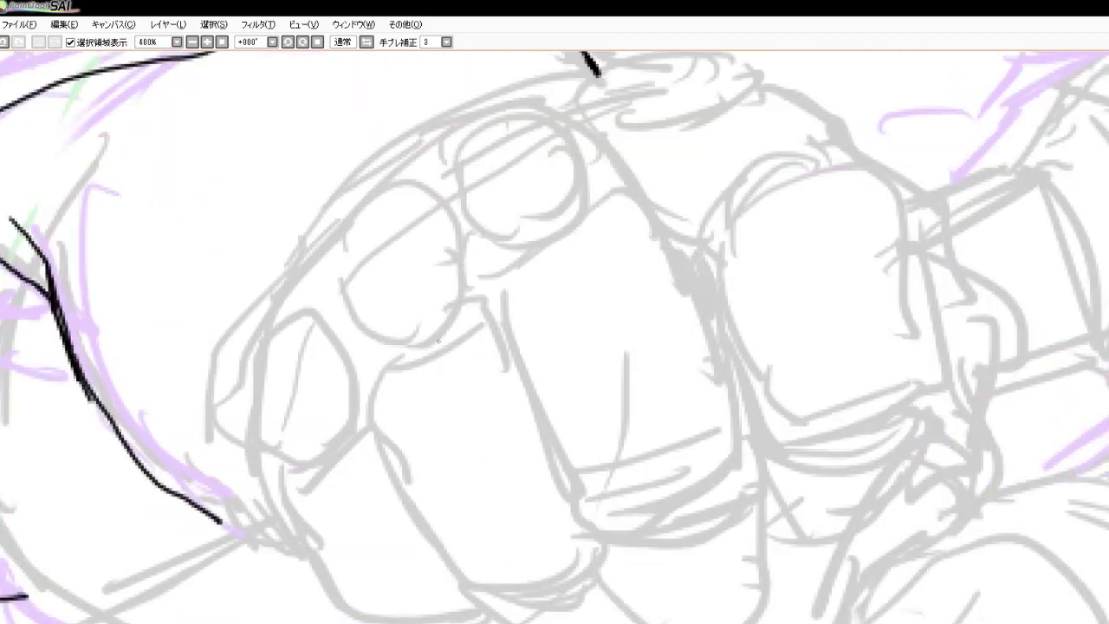
pyautogui.scroll(2, 428, 342)
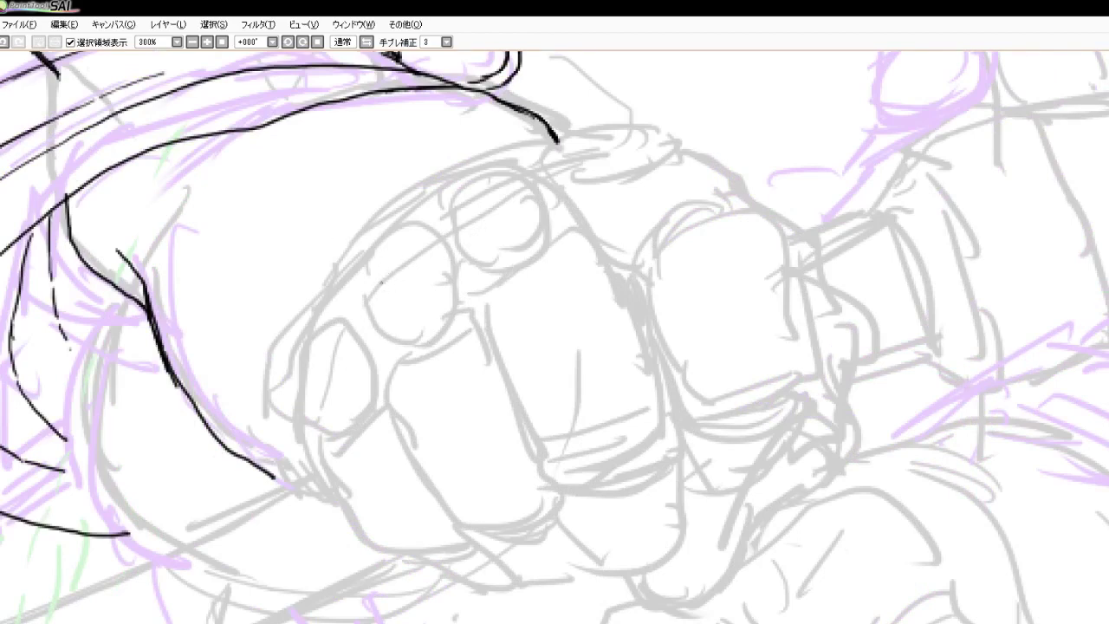
pyautogui.moveTo(363, 291)
pyautogui.mouseDown()
pyautogui.moveTo(365, 271)
pyautogui.moveTo(363, 295)
pyautogui.mouseUp()
pyautogui.moveTo(368, 256)
pyautogui.mouseDown()
pyautogui.moveTo(396, 231)
pyautogui.moveTo(429, 231)
pyautogui.moveTo(454, 267)
pyautogui.moveTo(436, 326)
pyautogui.mouseUp()
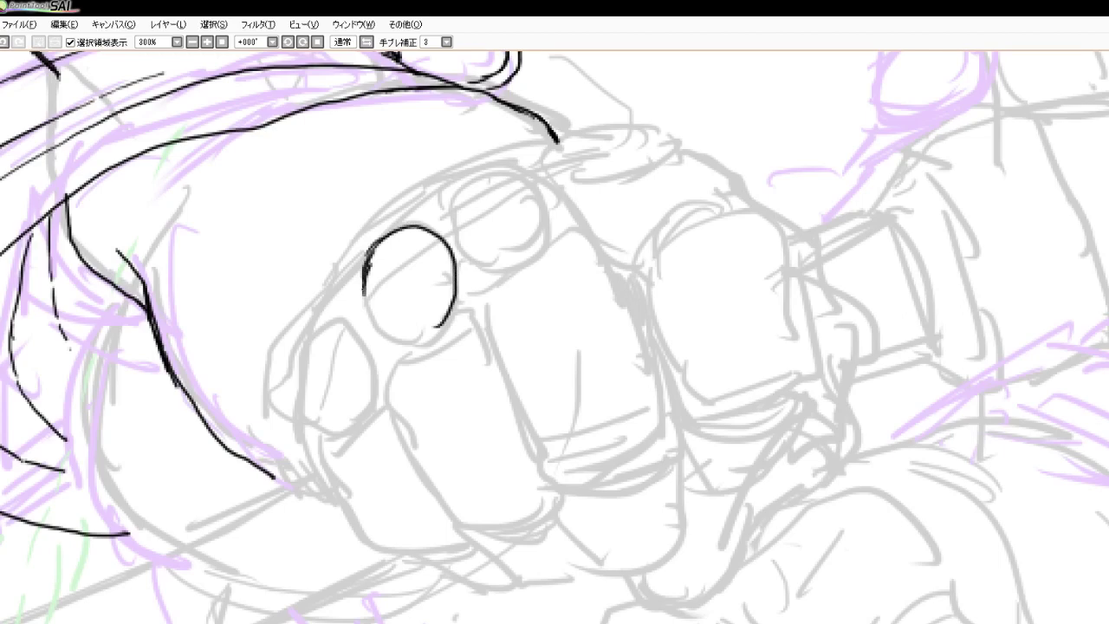
pyautogui.moveTo(364, 286)
pyautogui.mouseDown()
pyautogui.moveTo(375, 329)
pyautogui.moveTo(401, 343)
pyautogui.moveTo(447, 321)
pyautogui.mouseUp()
# Widen the middle knuckle oval on its outer side, clean up its inner edge and thicken its side and lower lines
pyautogui.scroll(-1, 400, 318)
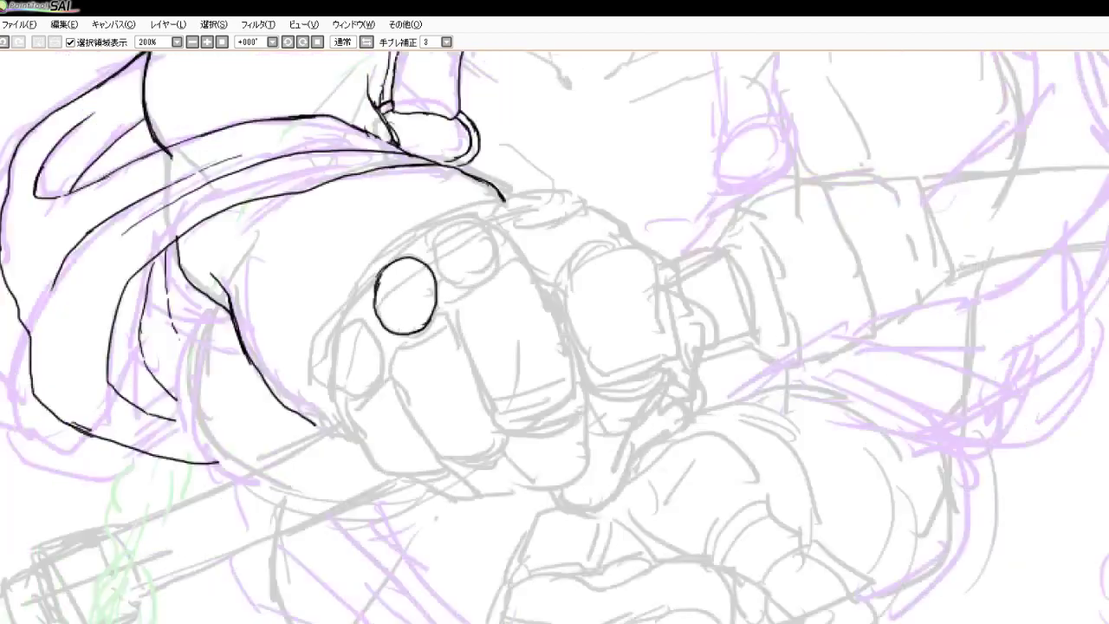
pyautogui.scroll(3, 409, 299)
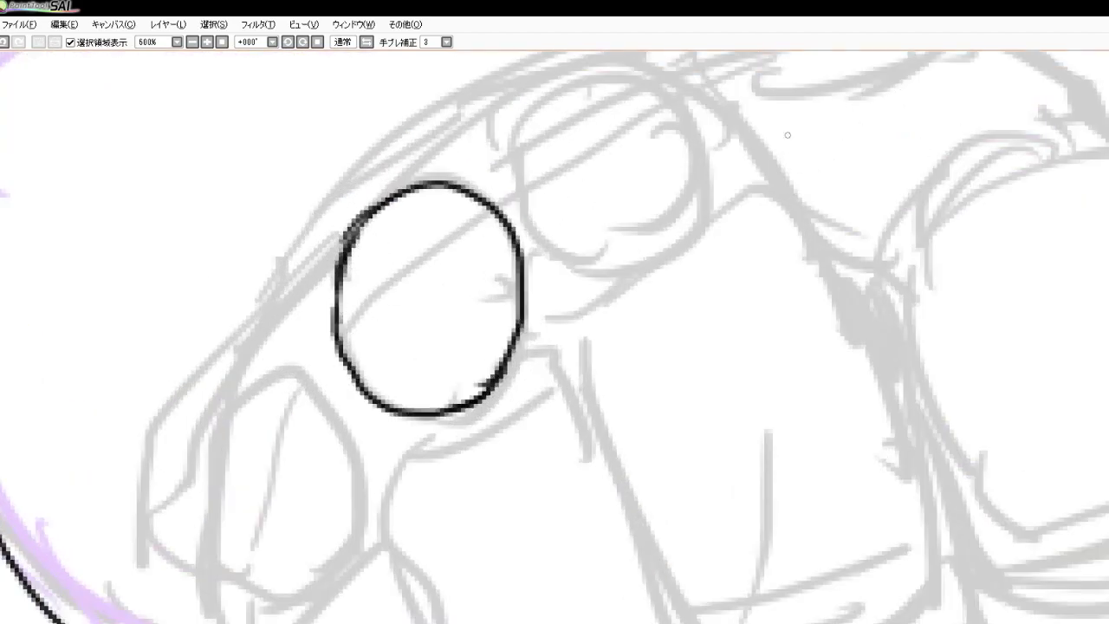
pyautogui.moveTo(373, 217); pyautogui.dragTo(338, 269)
pyautogui.moveTo(353, 233); pyautogui.dragTo(321, 334)
pyautogui.moveTo(339, 260); pyautogui.dragTo(334, 345)
pyautogui.moveTo(327, 299)
pyautogui.mouseDown()
pyautogui.moveTo(350, 385)
pyautogui.moveTo(366, 390)
pyautogui.moveTo(357, 381)
pyautogui.mouseUp()
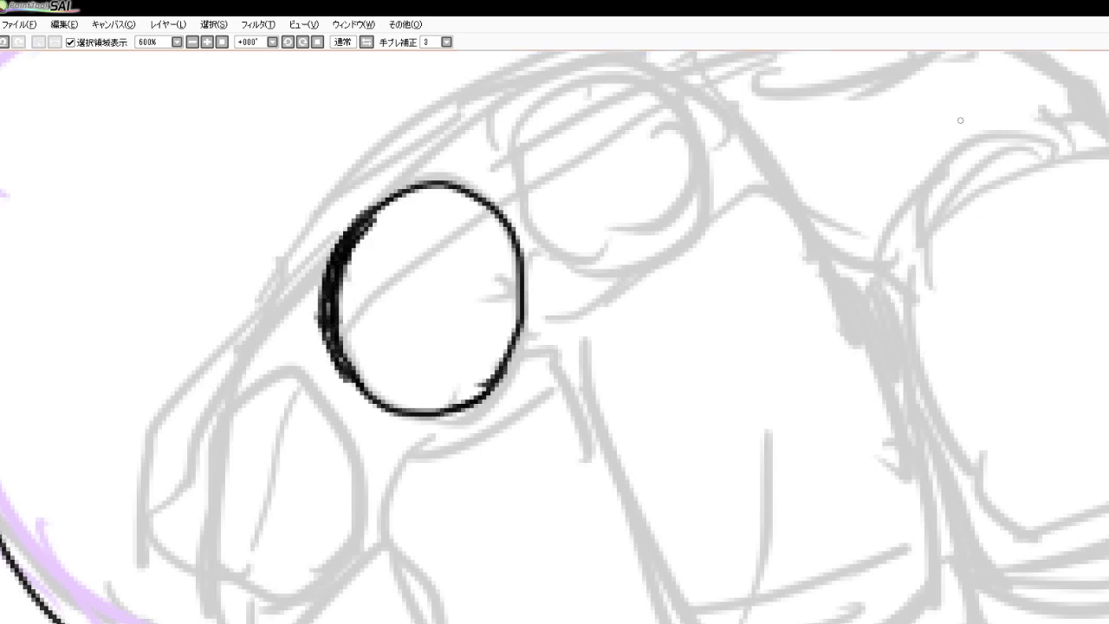
pyautogui.moveTo(353, 247)
pyautogui.mouseDown()
pyautogui.moveTo(381, 226)
pyautogui.moveTo(345, 280)
pyautogui.moveTo(344, 331)
pyautogui.moveTo(359, 364)
pyautogui.moveTo(395, 390)
pyautogui.moveTo(514, 340)
pyautogui.moveTo(520, 304)
pyautogui.moveTo(502, 382)
pyautogui.moveTo(477, 404)
pyautogui.moveTo(488, 392)
pyautogui.moveTo(419, 415)
pyautogui.mouseUp()
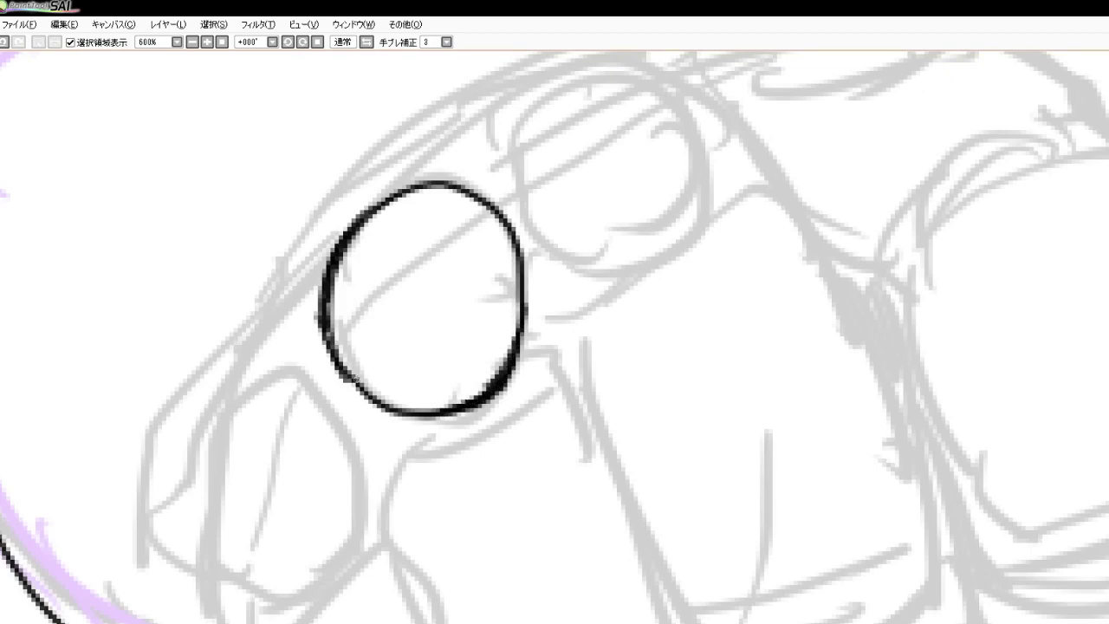
pyautogui.moveTo(350, 376)
pyautogui.mouseDown()
pyautogui.moveTo(414, 424)
pyautogui.moveTo(454, 419)
pyautogui.moveTo(399, 417)
pyautogui.moveTo(451, 417)
pyautogui.moveTo(491, 376)
pyautogui.mouseUp()
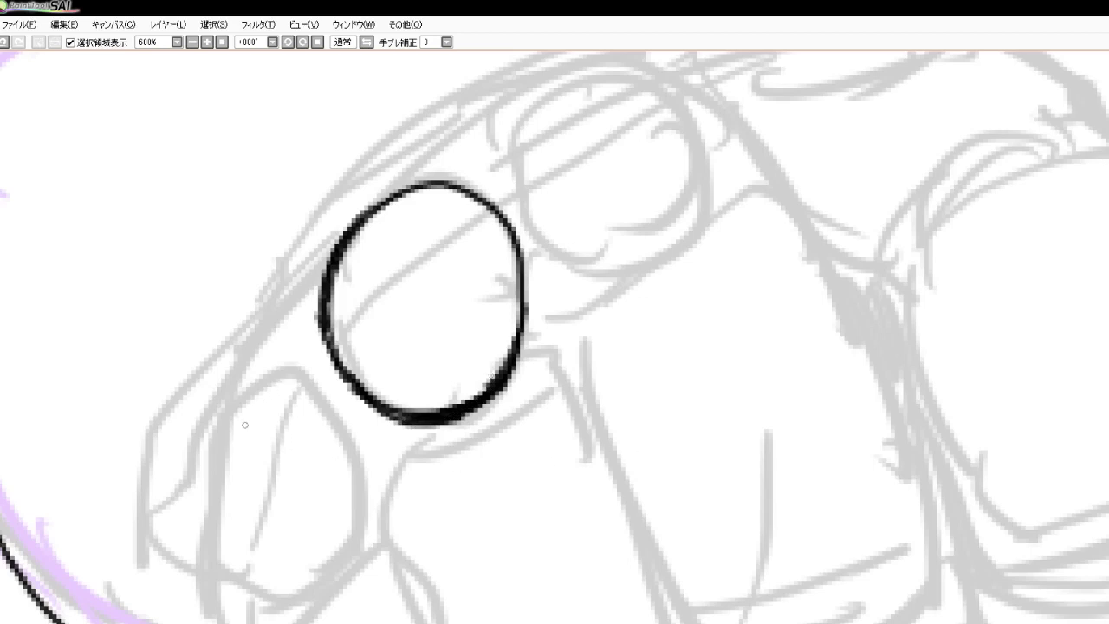
# Ink the oval outline of the outermost knuckle on the viewer's left, closing its inner side and lower end
pyautogui.moveTo(210, 447)
pyautogui.mouseDown()
pyautogui.moveTo(244, 389)
pyautogui.moveTo(269, 373)
pyautogui.moveTo(300, 374)
pyautogui.moveTo(320, 392)
pyautogui.moveTo(343, 469)
pyautogui.mouseUp()
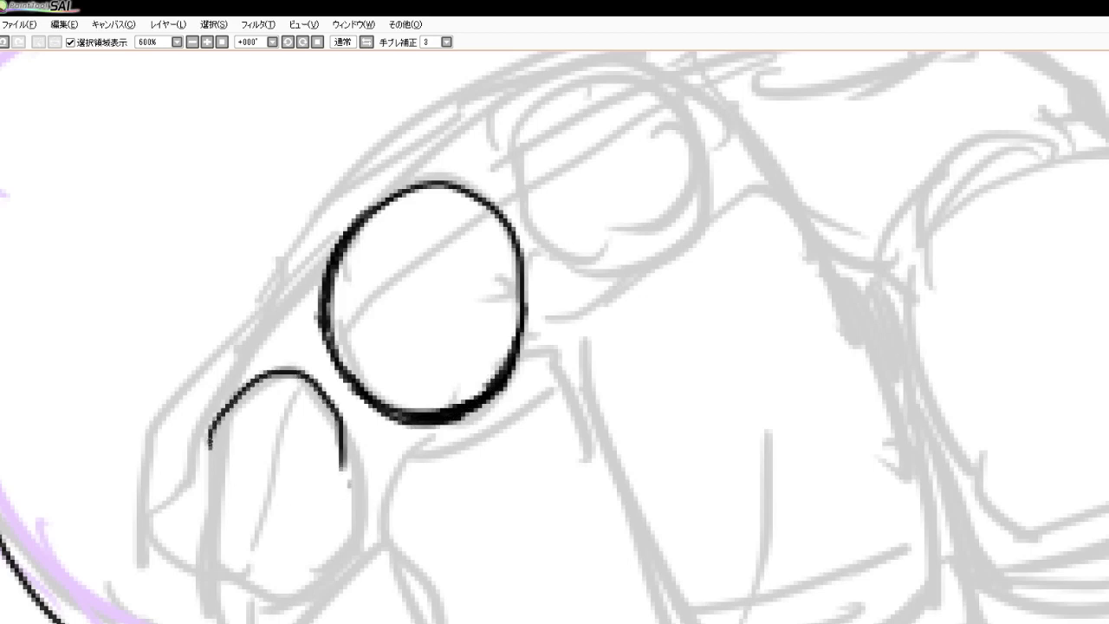
pyautogui.moveTo(210, 440)
pyautogui.mouseDown()
pyautogui.moveTo(195, 461)
pyautogui.moveTo(193, 543)
pyautogui.moveTo(216, 579)
pyautogui.moveTo(304, 598)
pyautogui.mouseUp()
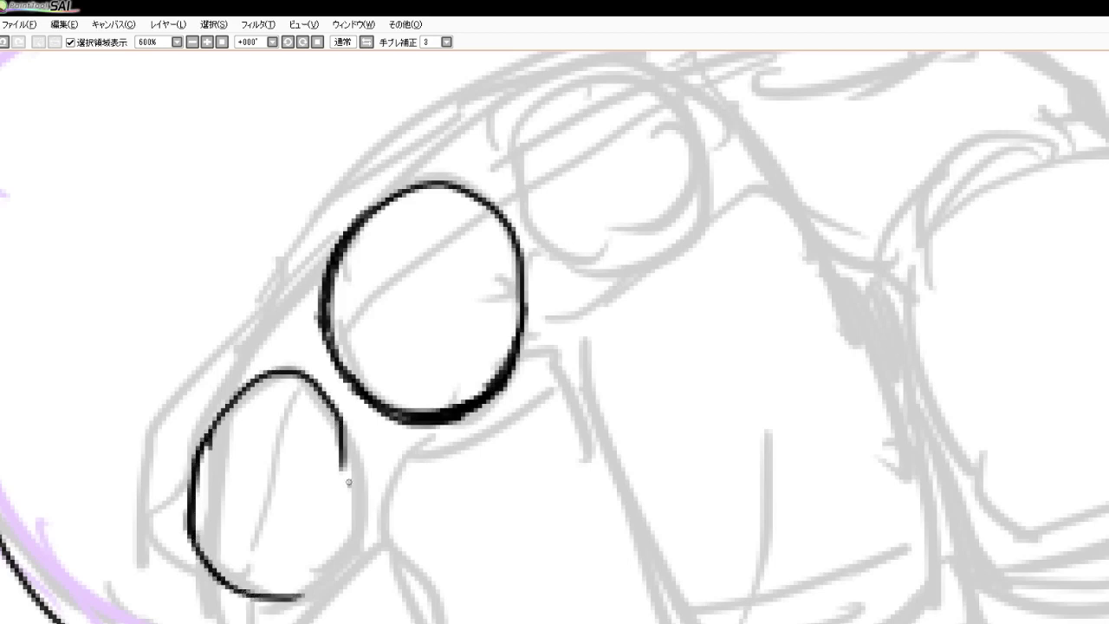
pyautogui.moveTo(345, 430)
pyautogui.mouseDown()
pyautogui.moveTo(353, 532)
pyautogui.moveTo(305, 579)
pyautogui.mouseUp()
pyautogui.moveTo(347, 535)
pyautogui.mouseDown()
pyautogui.moveTo(305, 596)
pyautogui.moveTo(287, 601)
pyautogui.mouseUp()
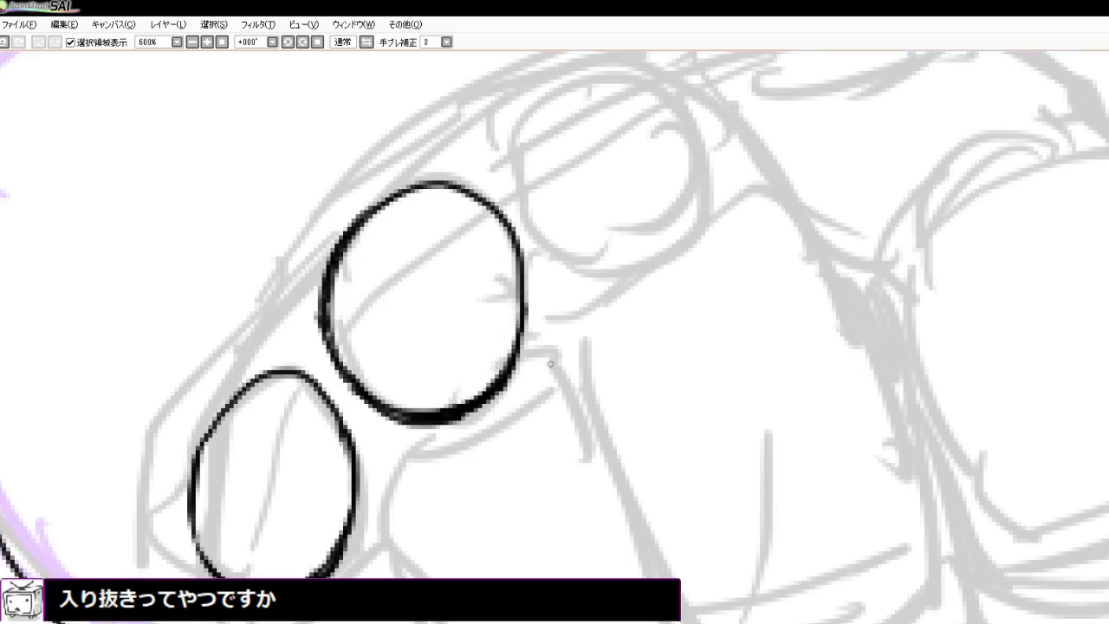
# Ink the round outline of the third knuckle, beside the middle one toward the index finger, and thicken its lower edge
pyautogui.moveTo(522, 121)
pyautogui.mouseDown()
pyautogui.moveTo(575, 86)
pyautogui.moveTo(629, 77)
pyautogui.moveTo(661, 94)
pyautogui.moveTo(696, 142)
pyautogui.mouseUp()
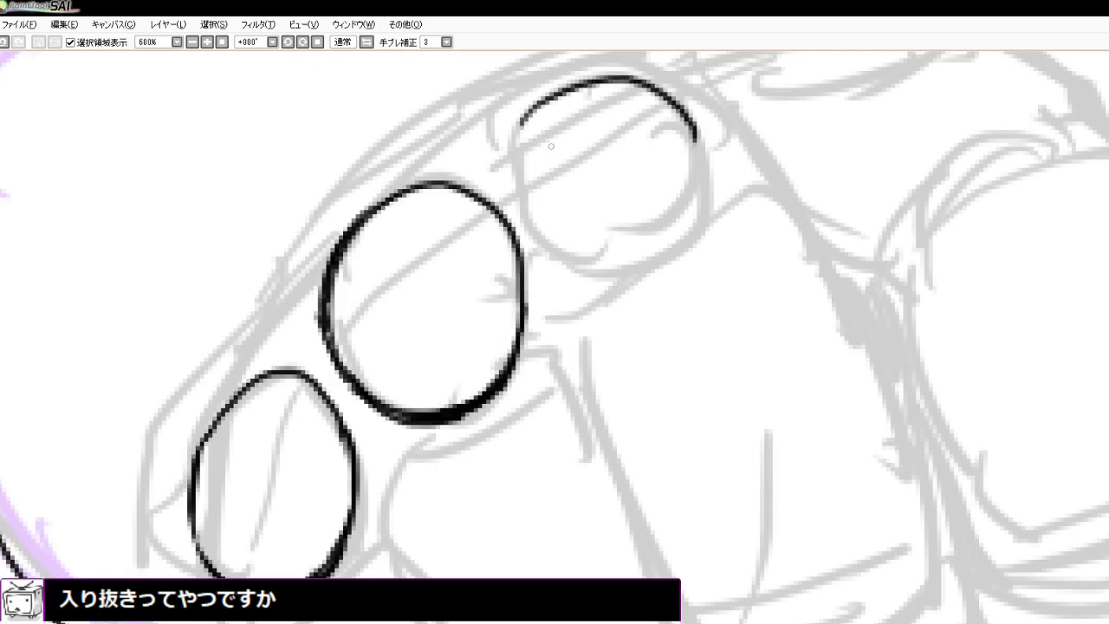
pyautogui.moveTo(526, 120)
pyautogui.mouseDown()
pyautogui.moveTo(512, 200)
pyautogui.moveTo(531, 235)
pyautogui.moveTo(570, 265)
pyautogui.moveTo(637, 277)
pyautogui.mouseUp()
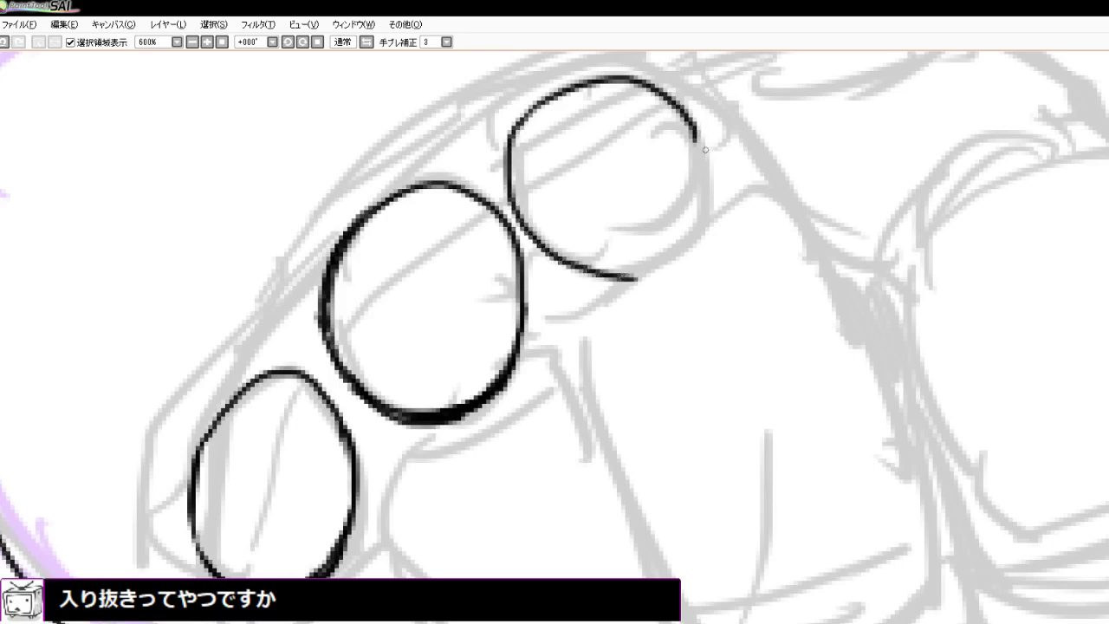
pyautogui.moveTo(697, 135)
pyautogui.mouseDown()
pyautogui.moveTo(709, 207)
pyautogui.moveTo(701, 232)
pyautogui.moveTo(686, 256)
pyautogui.moveTo(640, 279)
pyautogui.mouseUp()
pyautogui.moveTo(537, 243)
pyautogui.mouseDown()
pyautogui.moveTo(570, 270)
pyautogui.moveTo(619, 283)
pyautogui.moveTo(659, 279)
pyautogui.moveTo(697, 241)
pyautogui.mouseUp()
pyautogui.moveTo(632, 291); pyautogui.dragTo(668, 269)
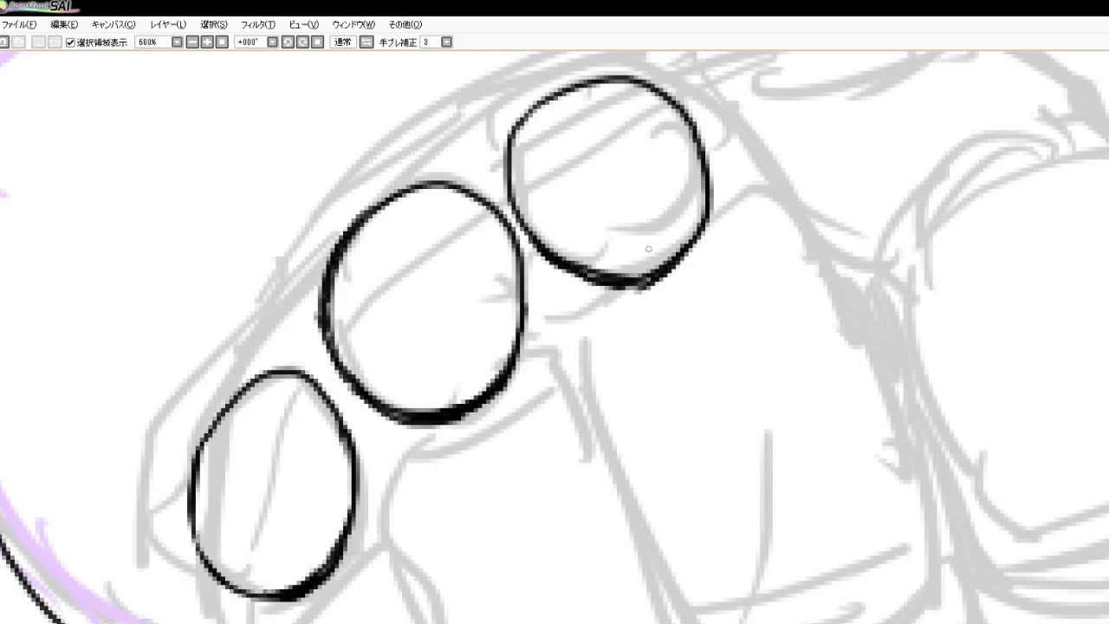
# Ink the flat, pointed outline of the index knuckle where the sleeve's upper line ends
pyautogui.scroll(-7, 567, 291)
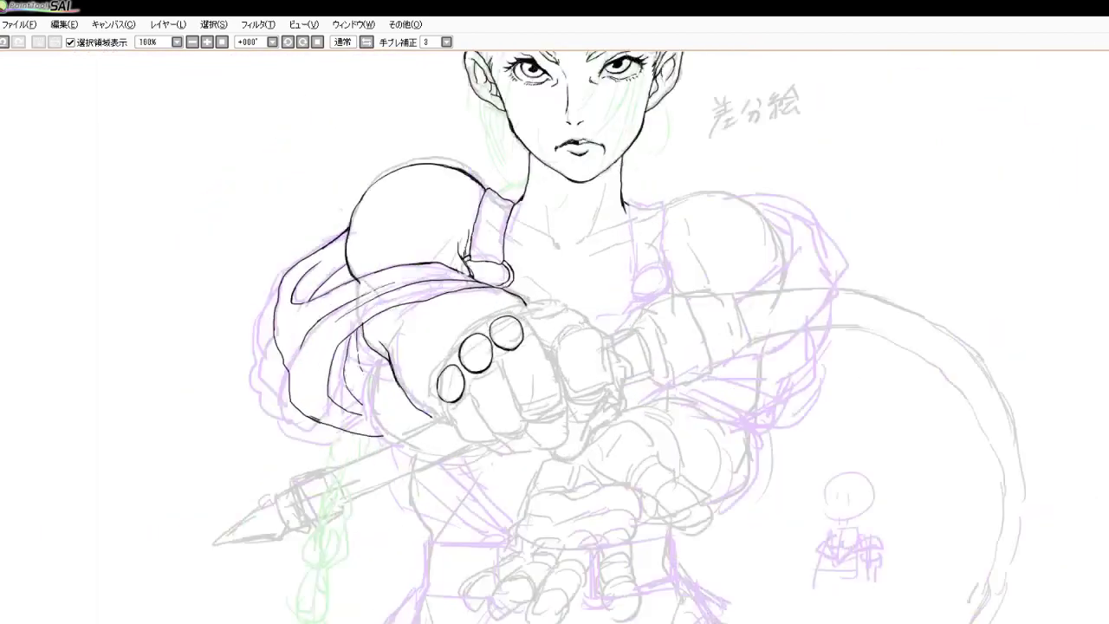
pyautogui.scroll(6, 521, 285)
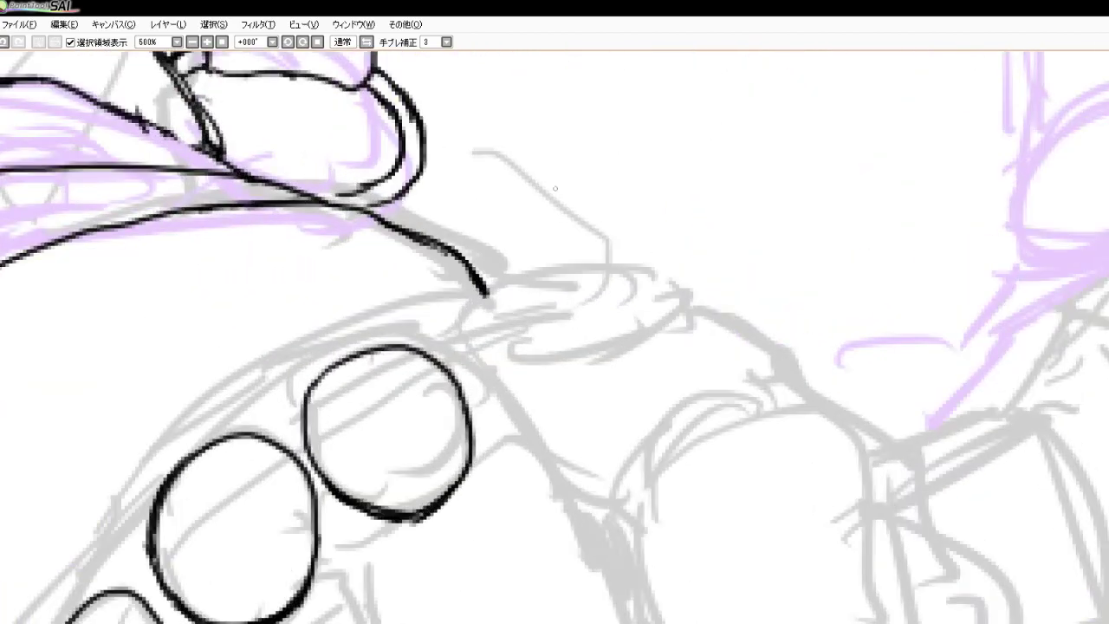
pyautogui.moveTo(467, 313); pyautogui.dragTo(536, 262)
pyautogui.moveTo(492, 295)
pyautogui.mouseDown()
pyautogui.moveTo(555, 252)
pyautogui.moveTo(621, 266)
pyautogui.moveTo(680, 288)
pyautogui.moveTo(641, 330)
pyautogui.mouseUp()
pyautogui.moveTo(665, 283)
pyautogui.mouseDown()
pyautogui.moveTo(692, 304)
pyautogui.moveTo(607, 347)
pyautogui.mouseUp()
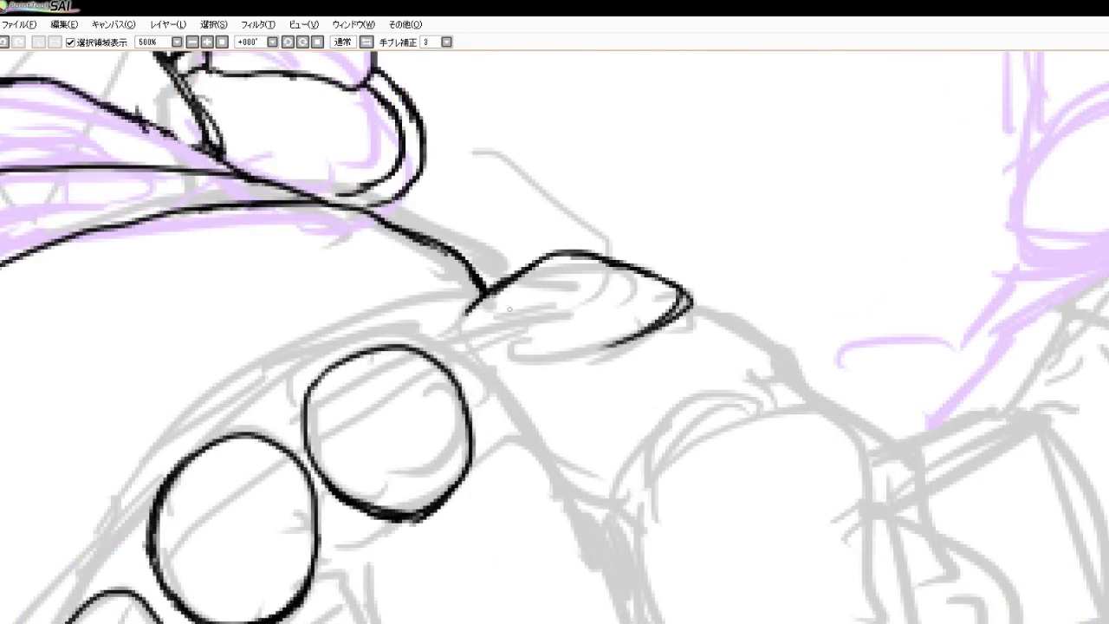
pyautogui.moveTo(482, 298)
pyautogui.mouseDown()
pyautogui.moveTo(443, 339)
pyautogui.moveTo(589, 349)
pyautogui.moveTo(629, 334)
pyautogui.mouseUp()
# Link the four inked knuckles with short connecting lines
pyautogui.scroll(-6, 532, 237)
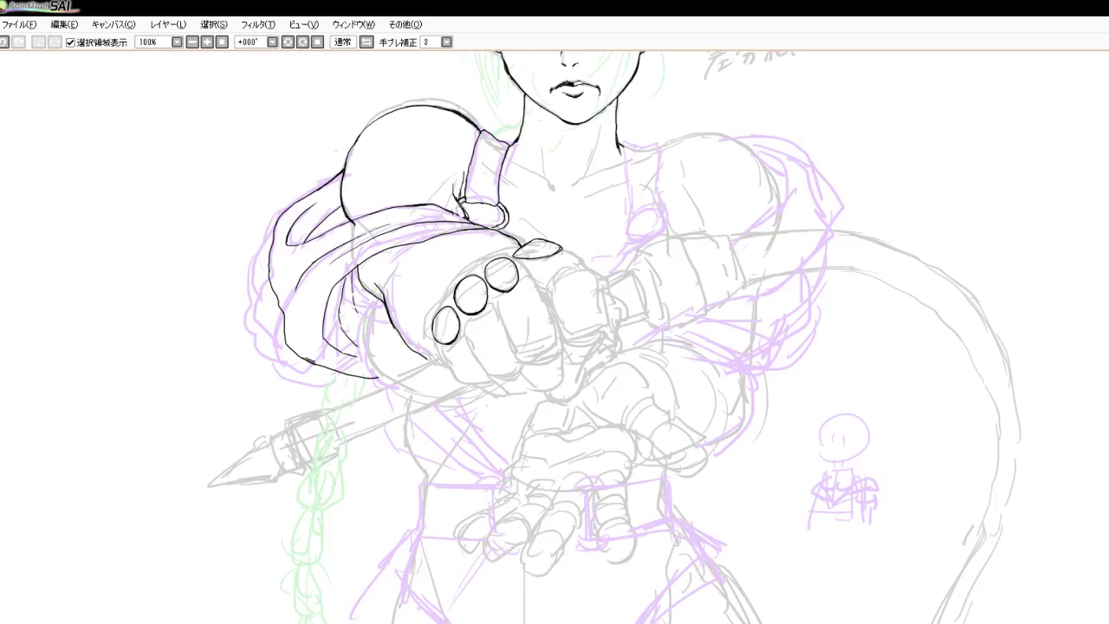
pyautogui.scroll(4, 497, 274)
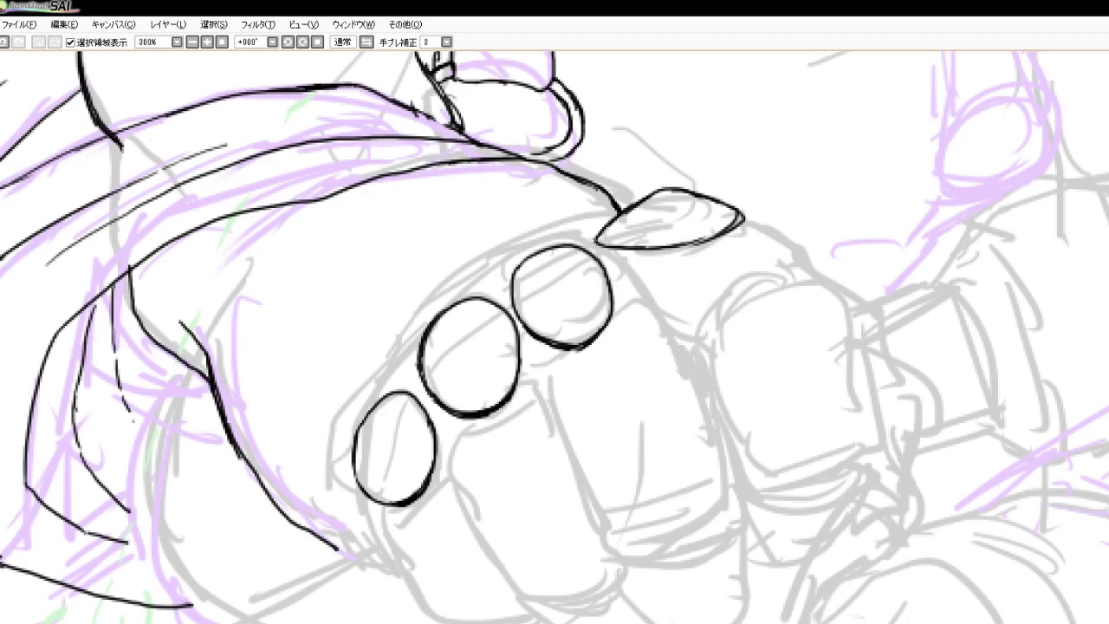
pyautogui.moveTo(599, 238); pyautogui.dragTo(592, 247)
pyautogui.moveTo(515, 292); pyautogui.dragTo(496, 311)
pyautogui.moveTo(421, 374); pyautogui.dragTo(408, 393)
# Ink the long arc over the knuckles from the outermost one to the sleeve line, and thicken it with overlapping strokes
pyautogui.moveTo(369, 381); pyautogui.dragTo(355, 424)
pyautogui.moveTo(394, 347)
pyautogui.mouseDown()
pyautogui.moveTo(366, 384)
pyautogui.moveTo(478, 263)
pyautogui.moveTo(601, 213)
pyautogui.mouseUp()
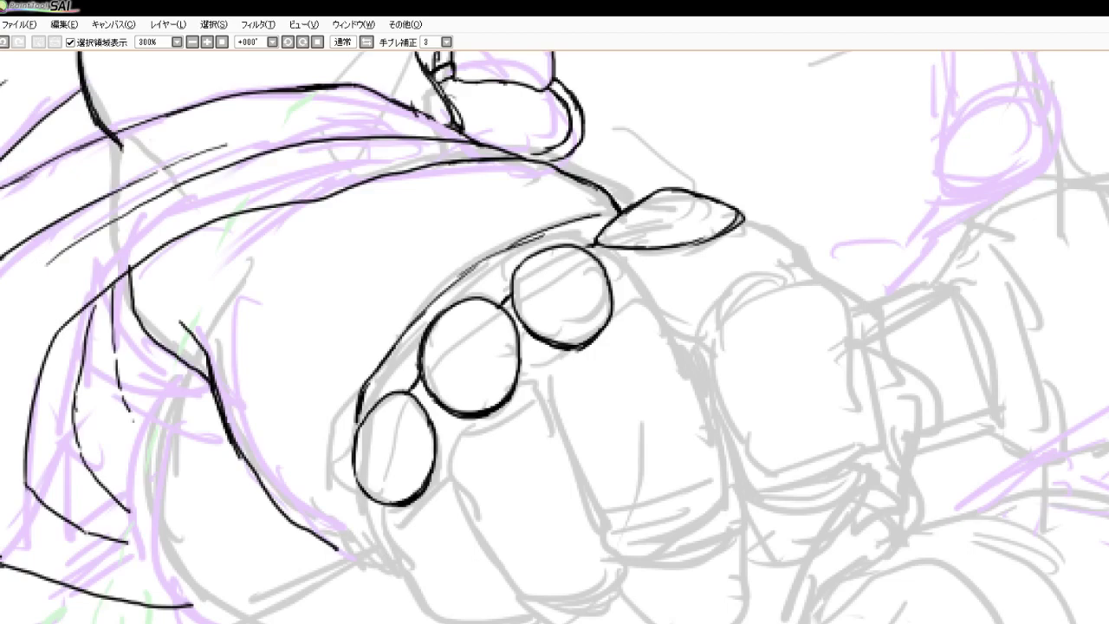
pyautogui.moveTo(525, 236); pyautogui.dragTo(633, 206)
pyautogui.moveTo(503, 254); pyautogui.dragTo(560, 227)
pyautogui.moveTo(423, 301); pyautogui.dragTo(511, 243)
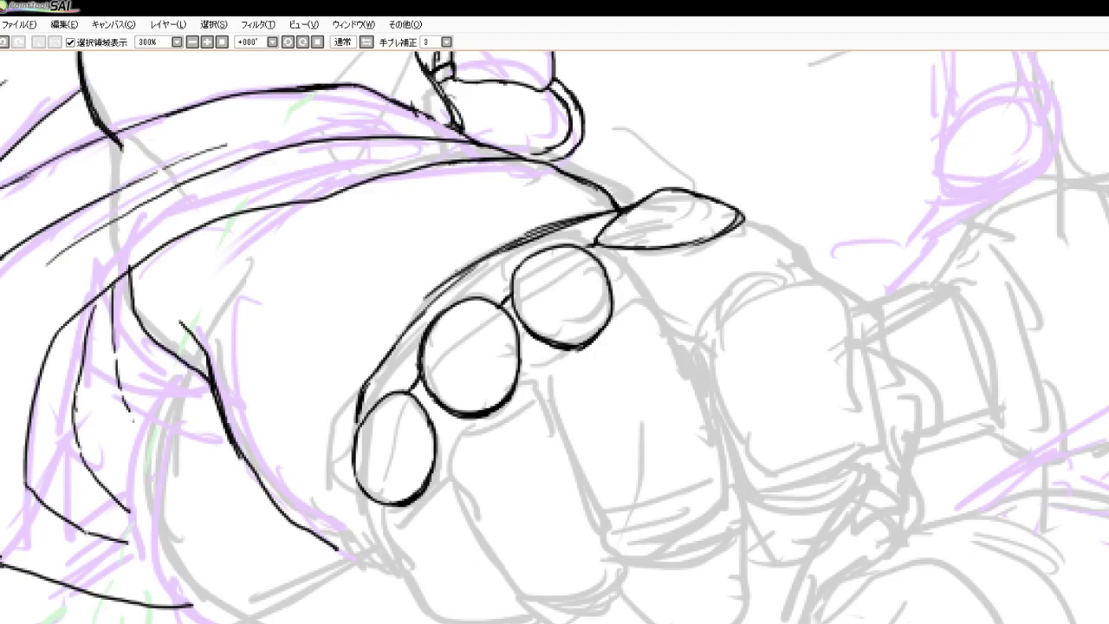
pyautogui.moveTo(391, 338); pyautogui.dragTo(458, 270)
pyautogui.moveTo(376, 368); pyautogui.dragTo(443, 279)
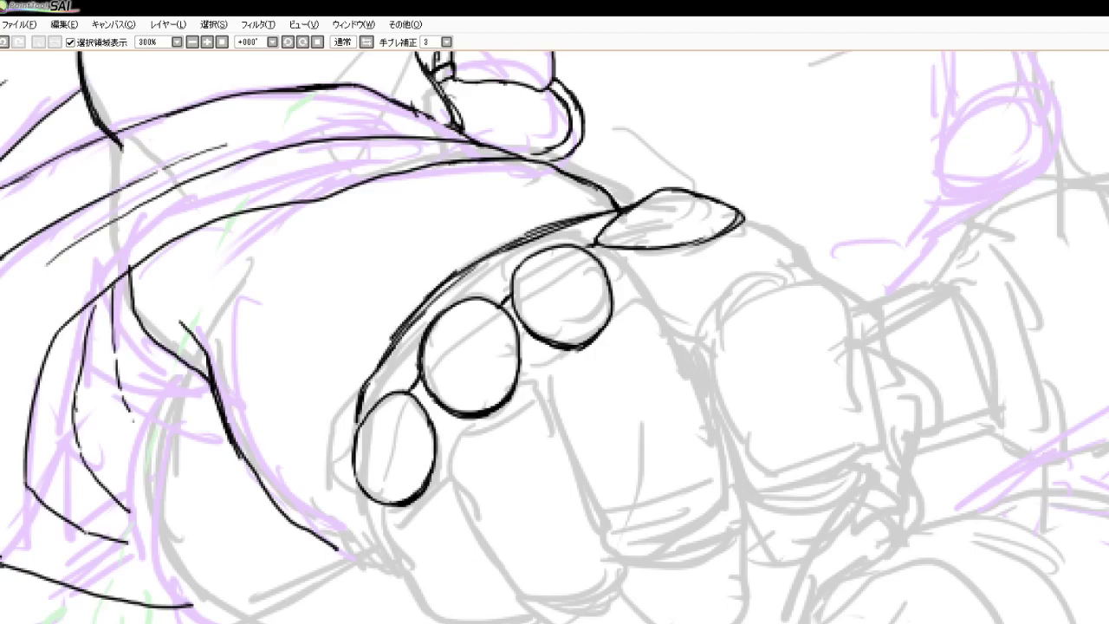
pyautogui.scroll(-4, 409, 329)
pyautogui.scroll(1, 511, 325)
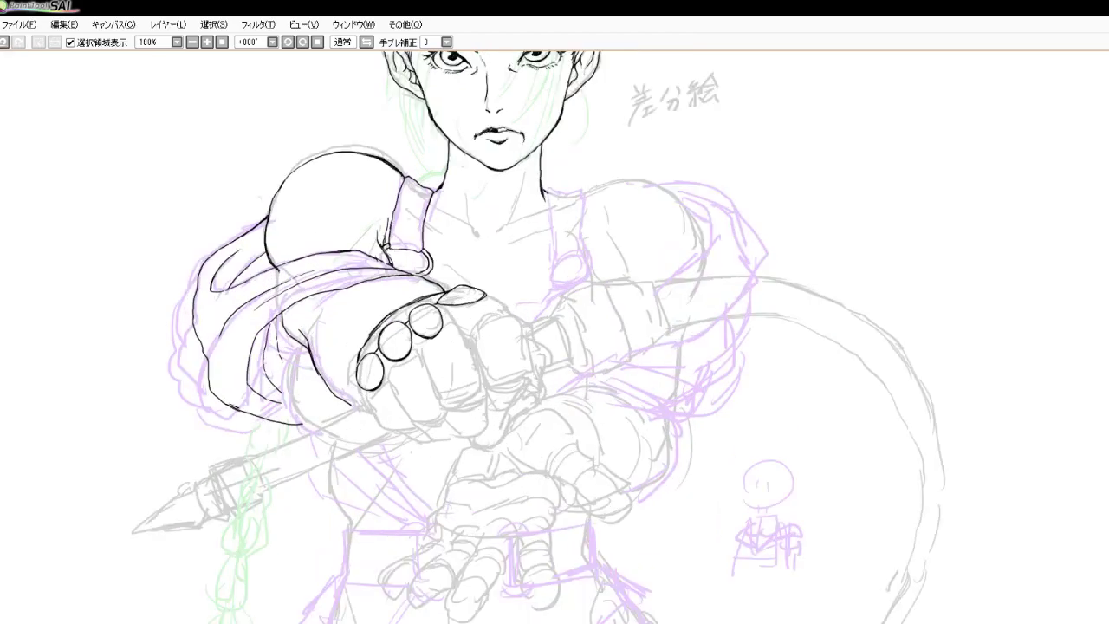
pyautogui.scroll(1, 438, 354)
pyautogui.scroll(-3, 422, 377)
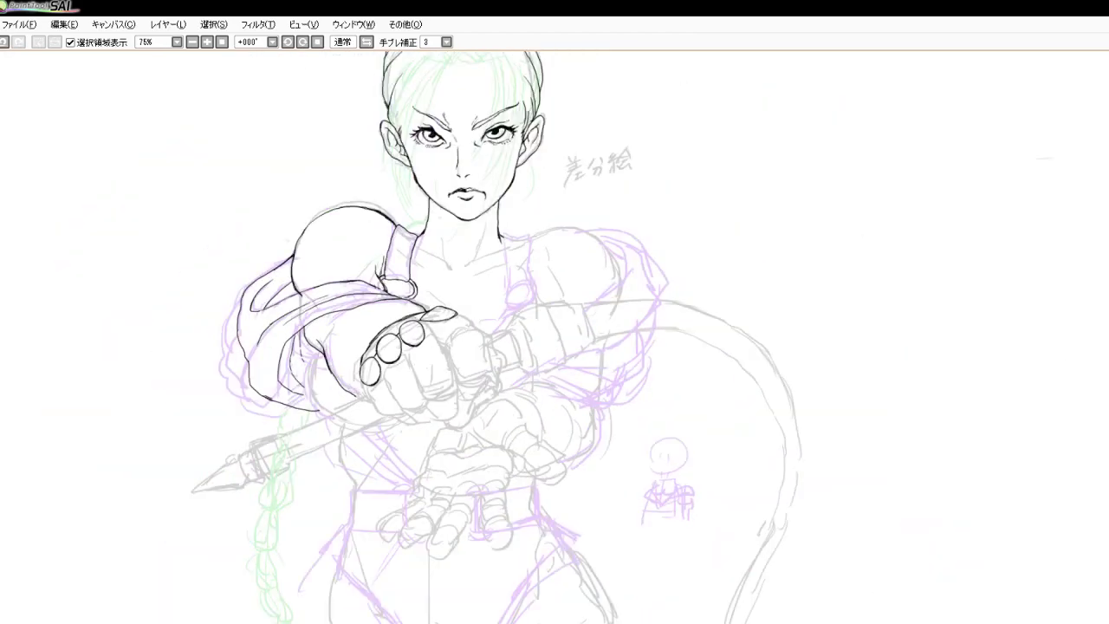
pyautogui.scroll(3, 421, 377)
pyautogui.scroll(-2, 399, 379)
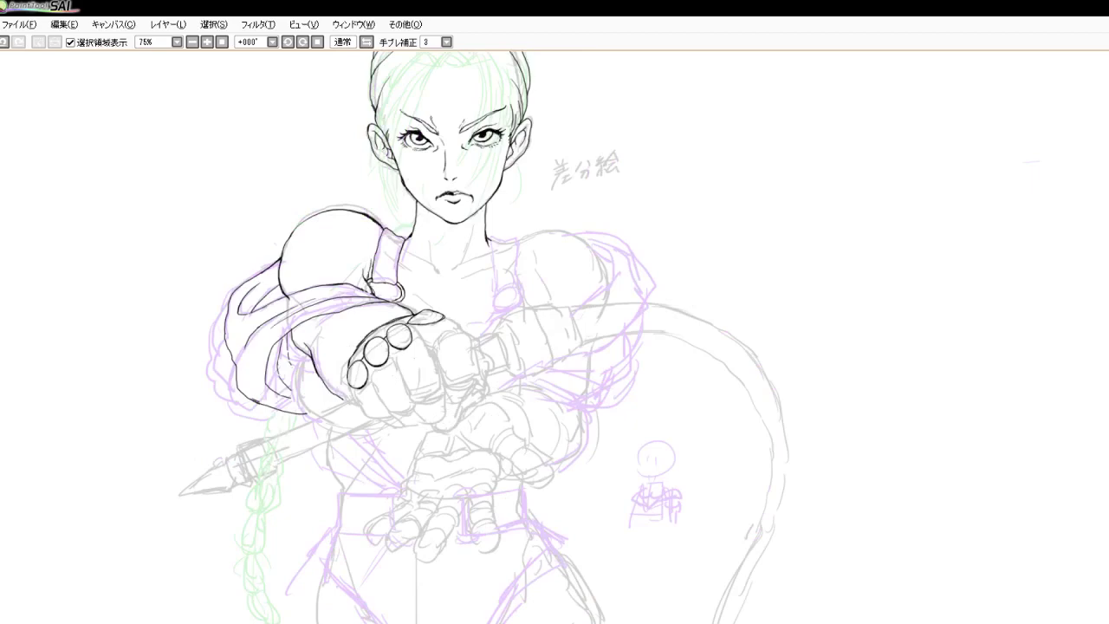
# Ink the index finger's first segment as a curved contour from below the flat knuckle over to its outer side
pyautogui.scroll(4, 425, 345)
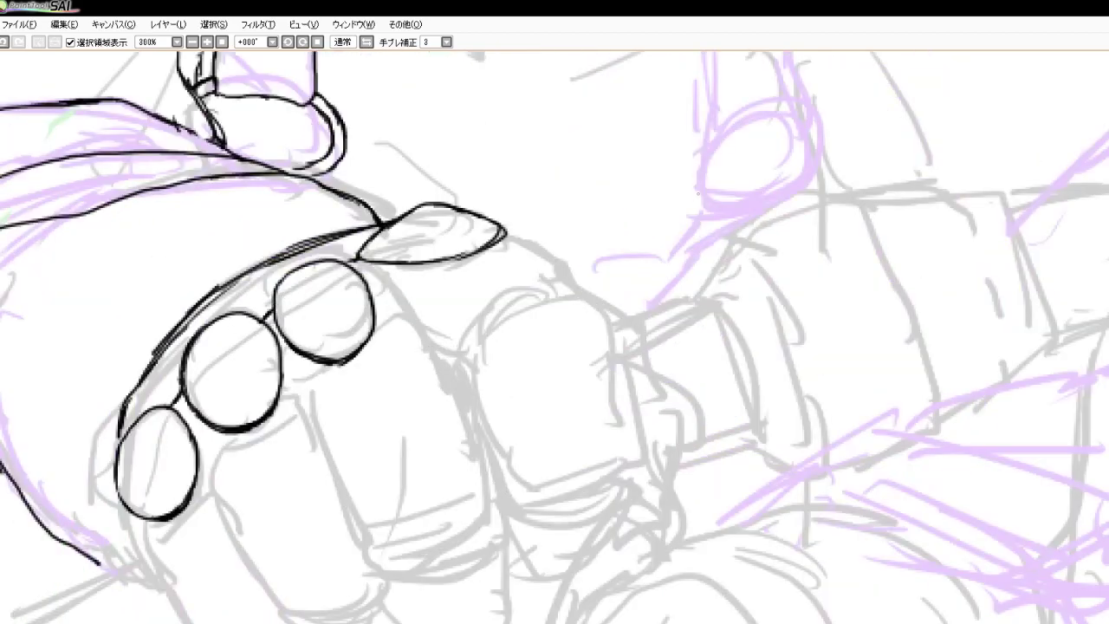
pyautogui.hotkey('ctrl', 'z')
pyautogui.moveTo(417, 265); pyautogui.dragTo(406, 299)
pyautogui.moveTo(406, 289)
pyautogui.mouseDown()
pyautogui.moveTo(454, 242)
pyautogui.moveTo(505, 232)
pyautogui.moveTo(549, 256)
pyautogui.moveTo(579, 291)
pyautogui.mouseUp()
# Ink the middle finger's segment below the third knuckle, with both sides and the rounded lower end
pyautogui.moveTo(407, 296); pyautogui.dragTo(444, 376)
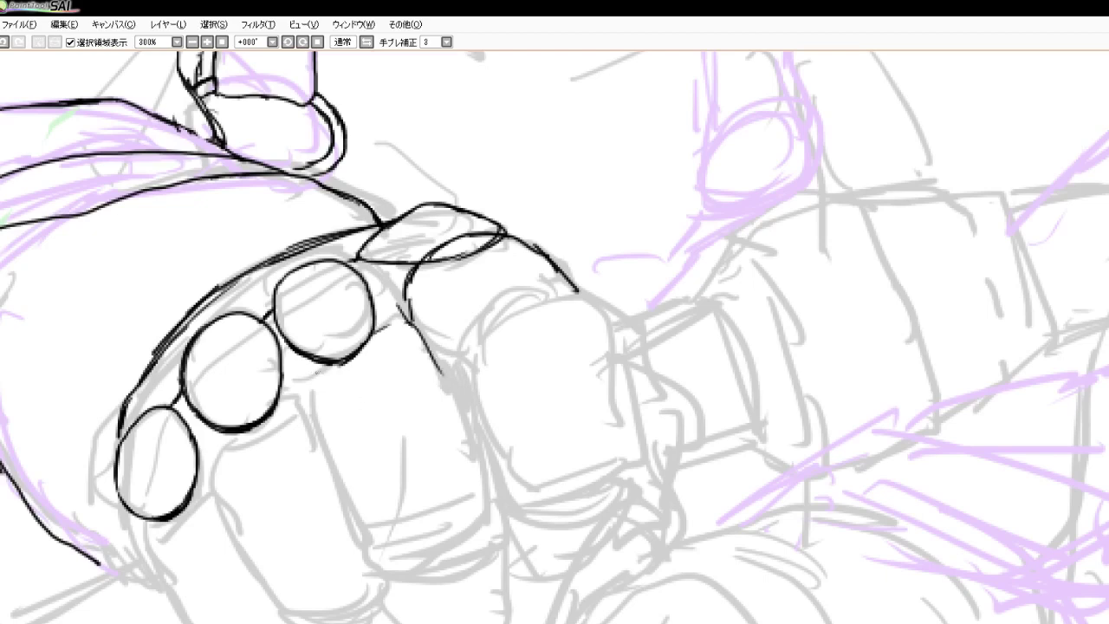
pyautogui.moveTo(331, 368)
pyautogui.mouseDown()
pyautogui.moveTo(299, 380)
pyautogui.moveTo(374, 539)
pyautogui.mouseUp()
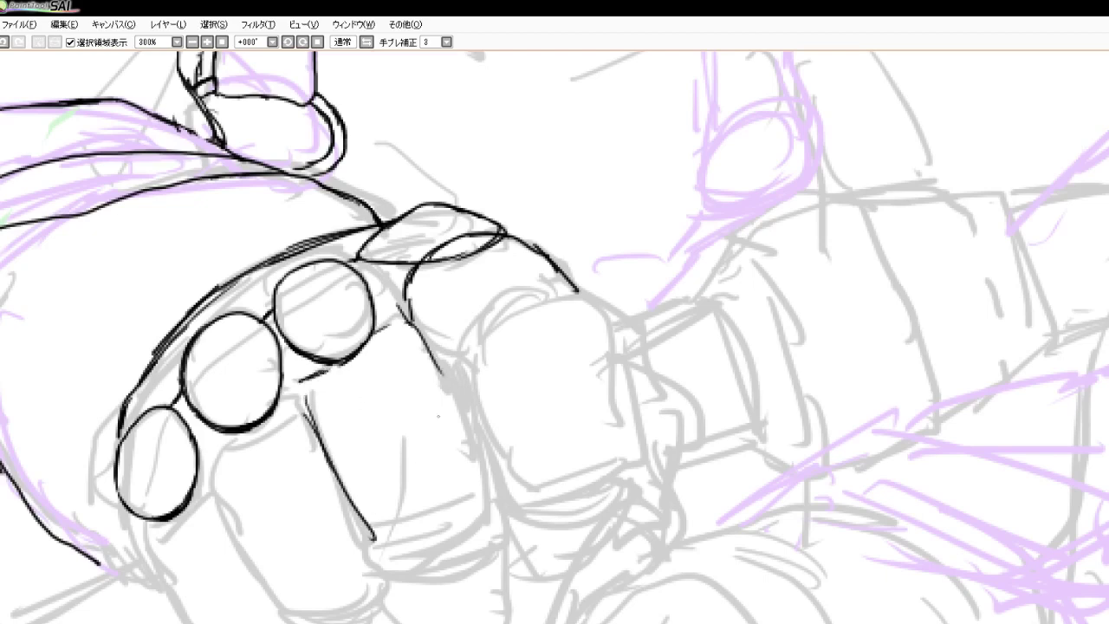
pyautogui.moveTo(437, 370)
pyautogui.mouseDown()
pyautogui.moveTo(473, 425)
pyautogui.moveTo(500, 496)
pyautogui.moveTo(502, 548)
pyautogui.moveTo(454, 575)
pyautogui.mouseUp()
pyautogui.moveTo(371, 522); pyautogui.dragTo(455, 579)
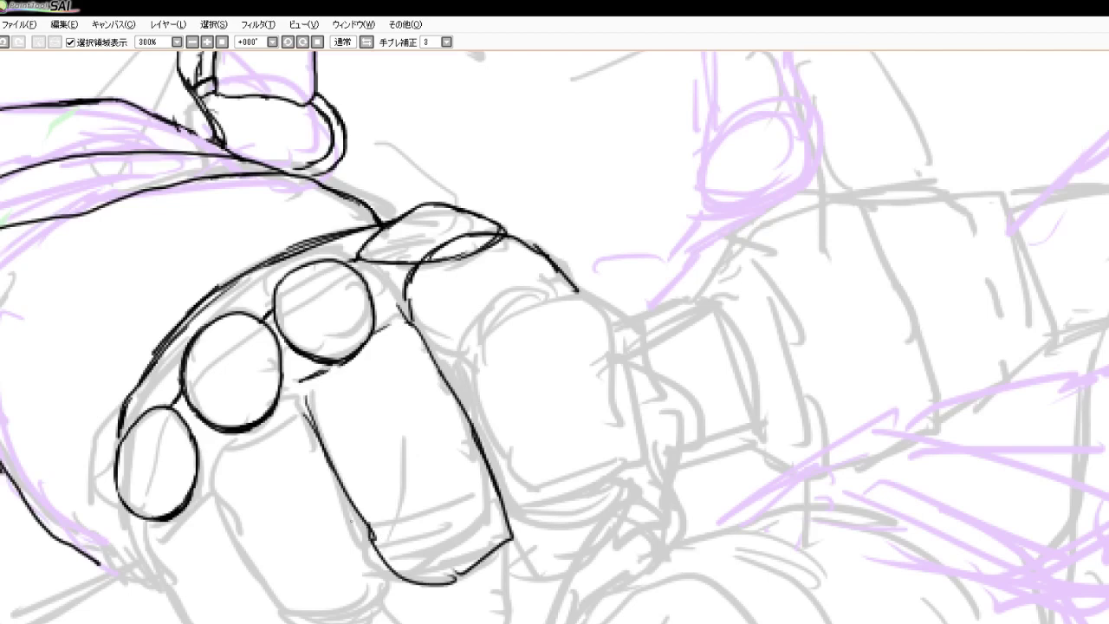
# Ink the ring finger's segment beneath the middle knuckle, and outline the middle fingertip below its joint
pyautogui.moveTo(294, 402)
pyautogui.mouseDown()
pyautogui.moveTo(219, 457)
pyautogui.moveTo(233, 530)
pyautogui.moveTo(375, 621)
pyautogui.moveTo(403, 577)
pyautogui.mouseUp()
pyautogui.moveTo(505, 542); pyautogui.dragTo(513, 622)
pyautogui.moveTo(400, 577); pyautogui.dragTo(413, 622)
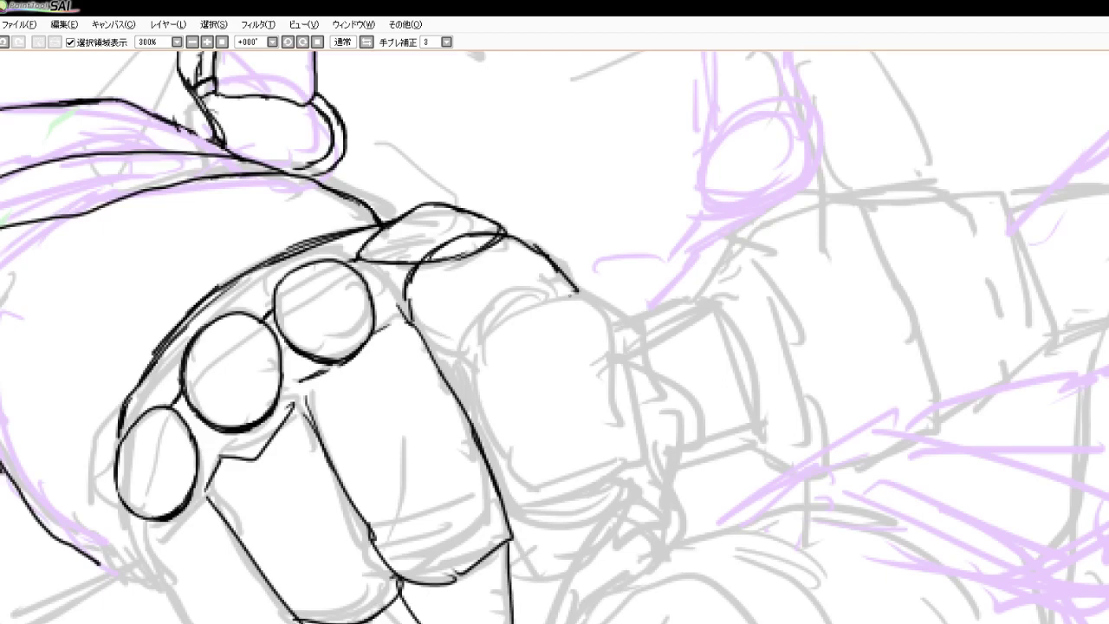
# Ink the index finger's middle segment with a rounded upper joint, both sides and a curved lower edge
pyautogui.moveTo(563, 275); pyautogui.dragTo(586, 292)
pyautogui.moveTo(437, 333)
pyautogui.mouseDown()
pyautogui.moveTo(461, 377)
pyautogui.moveTo(559, 321)
pyautogui.mouseUp()
pyautogui.moveTo(482, 357)
pyautogui.mouseDown()
pyautogui.moveTo(609, 339)
pyautogui.moveTo(646, 463)
pyautogui.mouseUp()
pyautogui.moveTo(472, 377)
pyautogui.mouseDown()
pyautogui.moveTo(520, 511)
pyautogui.moveTo(563, 515)
pyautogui.moveTo(646, 468)
pyautogui.mouseUp()
pyautogui.moveTo(581, 509); pyautogui.dragTo(648, 473)
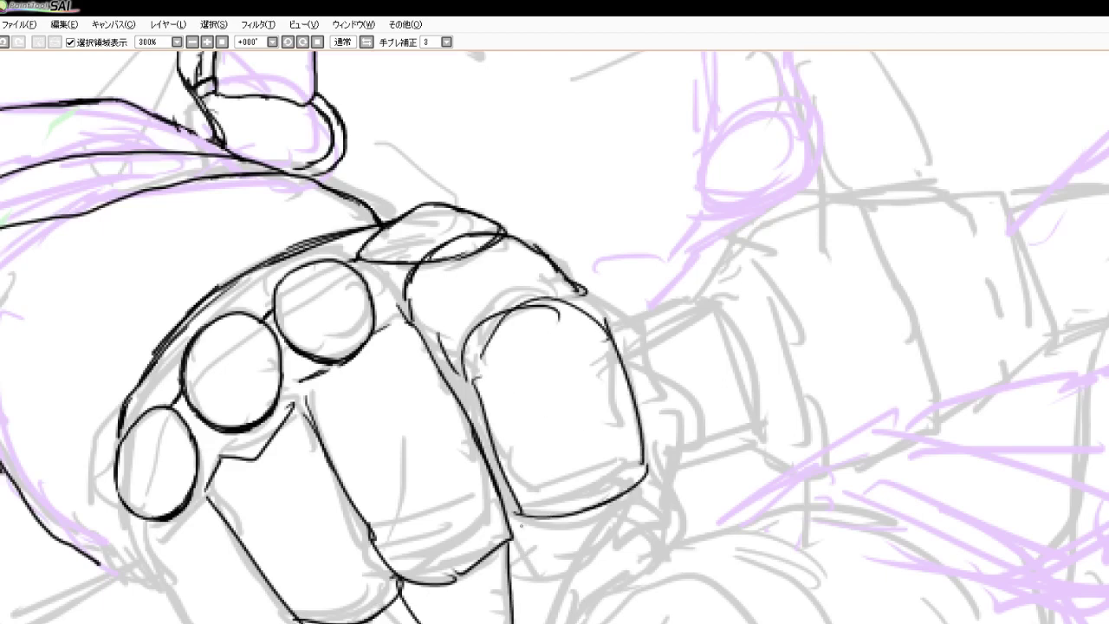
# Ink the index fingertip folded under its middle segment, including the crease lines and lower contour
pyautogui.moveTo(520, 520); pyautogui.dragTo(642, 497)
pyautogui.moveTo(632, 495)
pyautogui.mouseDown()
pyautogui.moveTo(606, 528)
pyautogui.moveTo(616, 494)
pyautogui.moveTo(581, 586)
pyautogui.mouseUp()
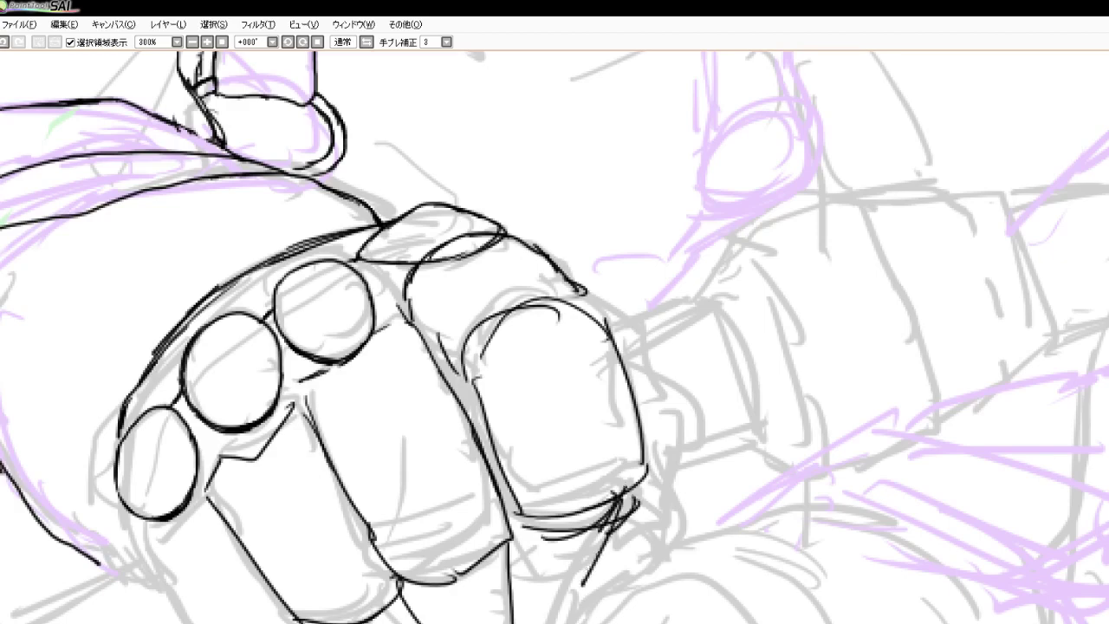
pyautogui.moveTo(613, 531); pyautogui.dragTo(565, 594)
pyautogui.moveTo(513, 600); pyautogui.dragTo(575, 584)
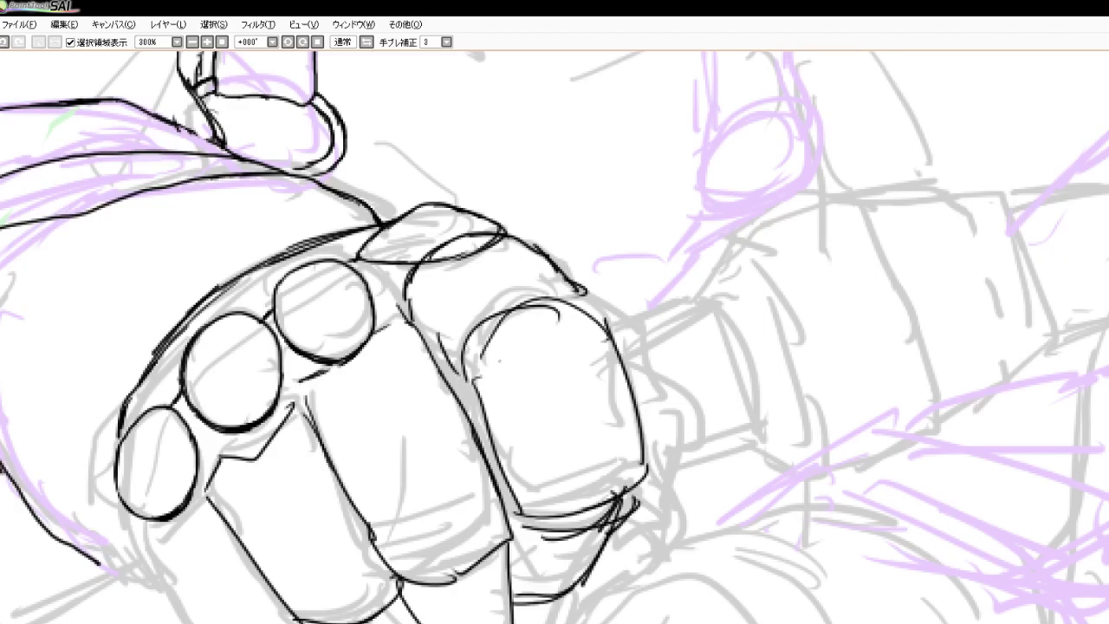
# Ink the ring fingertip's contour tucked below its middle segment, next to the middle fingertip
pyautogui.scroll(-3, 501, 282)
pyautogui.scroll(4, 442, 388)
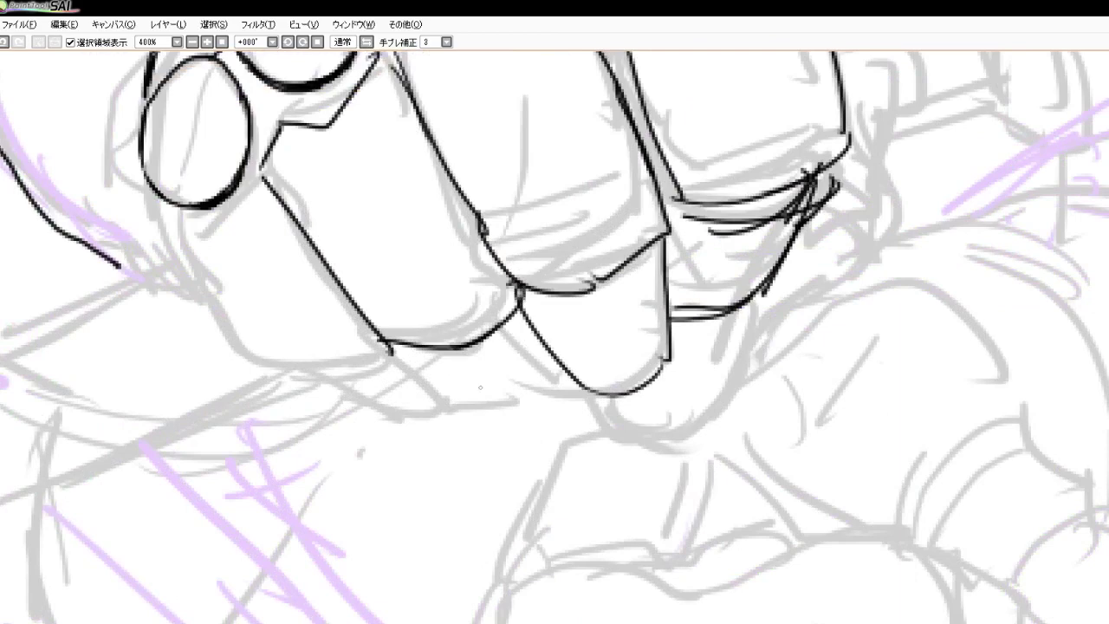
pyautogui.moveTo(400, 345)
pyautogui.mouseDown()
pyautogui.moveTo(460, 397)
pyautogui.moveTo(546, 400)
pyautogui.moveTo(563, 374)
pyautogui.mouseUp()
pyautogui.moveTo(565, 376); pyautogui.dragTo(482, 407)
# Ink the little finger's segment below the outermost knuckle, from its upper edge around the outer side to the lower end
pyautogui.moveTo(260, 172)
pyautogui.mouseDown()
pyautogui.moveTo(227, 186)
pyautogui.moveTo(238, 193)
pyautogui.moveTo(192, 209)
pyautogui.mouseUp()
pyautogui.moveTo(178, 196)
pyautogui.mouseDown()
pyautogui.moveTo(164, 199)
pyautogui.moveTo(202, 305)
pyautogui.mouseUp()
pyautogui.moveTo(172, 244)
pyautogui.mouseDown()
pyautogui.moveTo(227, 347)
pyautogui.moveTo(341, 370)
pyautogui.moveTo(379, 344)
pyautogui.mouseUp()
pyautogui.moveTo(379, 341)
pyautogui.mouseDown()
pyautogui.moveTo(342, 368)
pyautogui.moveTo(286, 373)
pyautogui.mouseUp()
# Ink the little fingertip and the fist's underside contour across to the ring fingertip
pyautogui.moveTo(235, 346)
pyautogui.mouseDown()
pyautogui.moveTo(345, 380)
pyautogui.moveTo(395, 409)
pyautogui.mouseUp()
pyautogui.moveTo(340, 383); pyautogui.dragTo(421, 406)
pyautogui.moveTo(418, 385); pyautogui.dragTo(480, 388)
pyautogui.moveTo(398, 408); pyautogui.dragTo(473, 383)
pyautogui.moveTo(467, 391); pyautogui.dragTo(533, 397)
# Examine the inked fist's shape and proportions against the whole figure
pyautogui.scroll(-8, 498, 394)
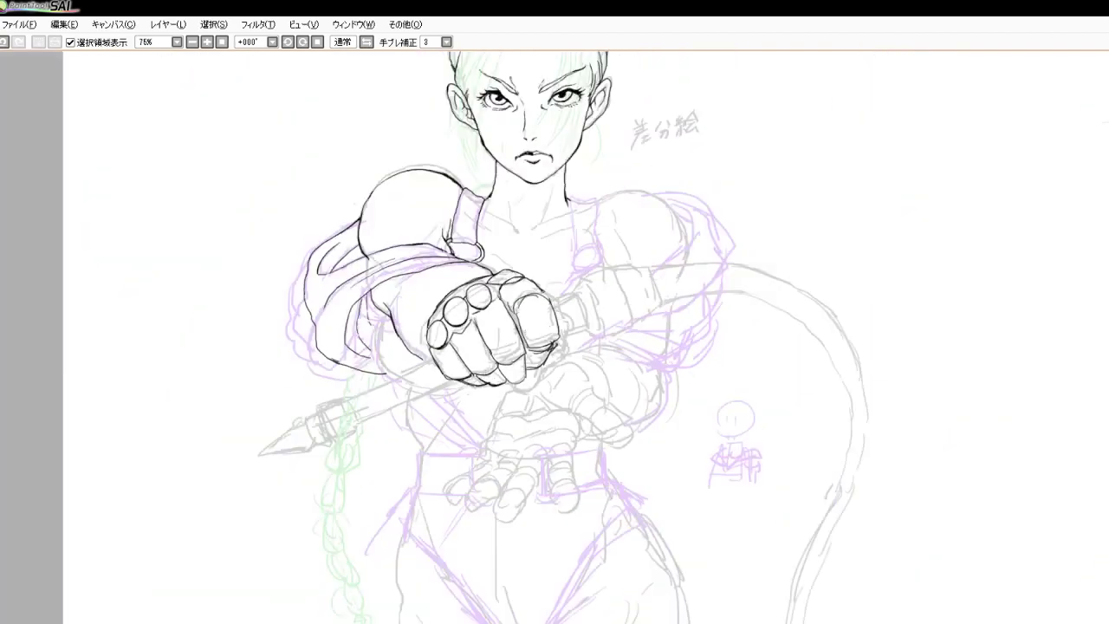
pyautogui.scroll(2, 581, 318)
pyautogui.scroll(-2, 550, 329)
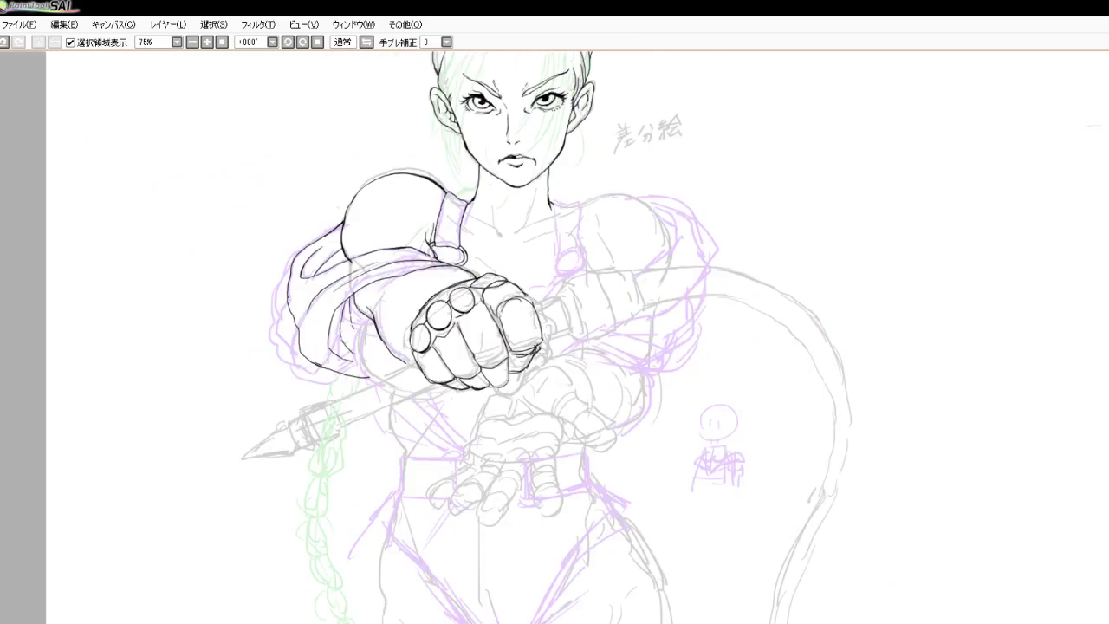
pyautogui.scroll(2, 320, 427)
pyautogui.scroll(1, 336, 392)
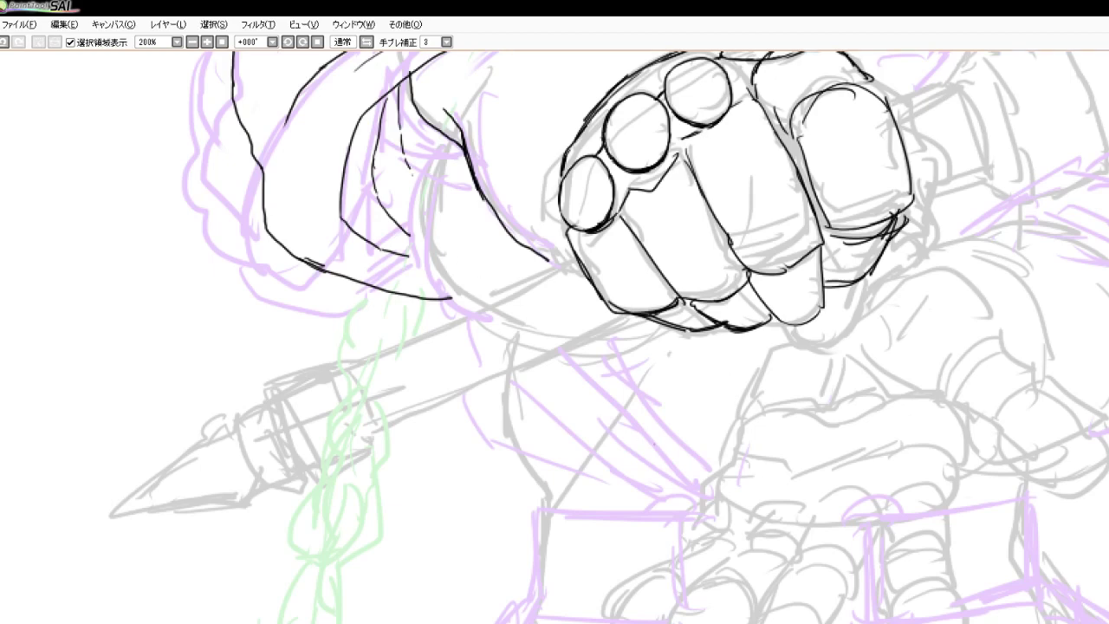
pyautogui.scroll(-3, 472, 370)
pyautogui.scroll(1, 572, 390)
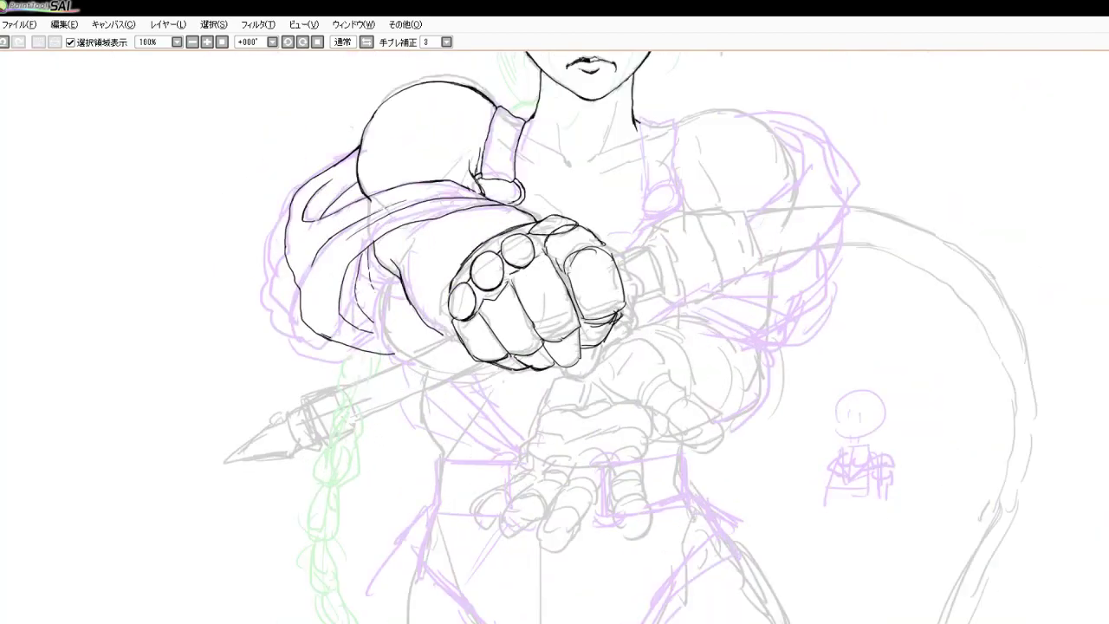
pyautogui.scroll(-1, 650, 338)
# Ink the shoulder strap on the viewer's right, with its wavy upper edge, both long sides and curved lower end
pyautogui.scroll(4, 673, 233)
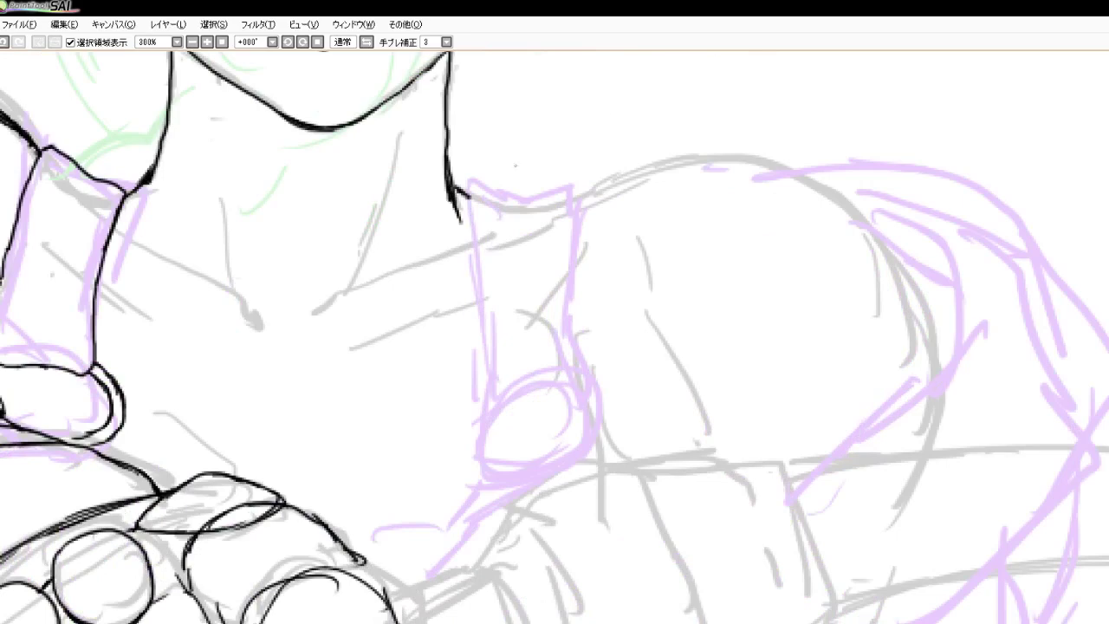
pyautogui.moveTo(464, 179)
pyautogui.mouseDown()
pyautogui.moveTo(450, 195)
pyautogui.moveTo(538, 199)
pyautogui.moveTo(573, 188)
pyautogui.moveTo(589, 200)
pyautogui.moveTo(591, 246)
pyautogui.mouseUp()
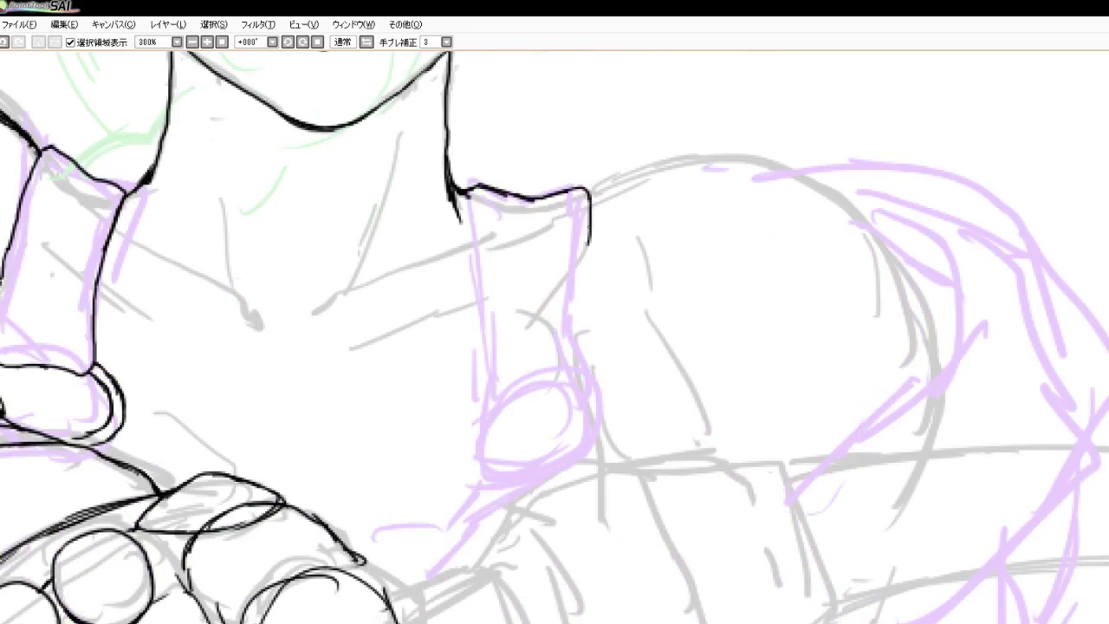
pyautogui.moveTo(593, 205); pyautogui.dragTo(584, 296)
pyautogui.moveTo(589, 246); pyautogui.dragTo(579, 327)
pyautogui.moveTo(584, 290); pyautogui.dragTo(586, 367)
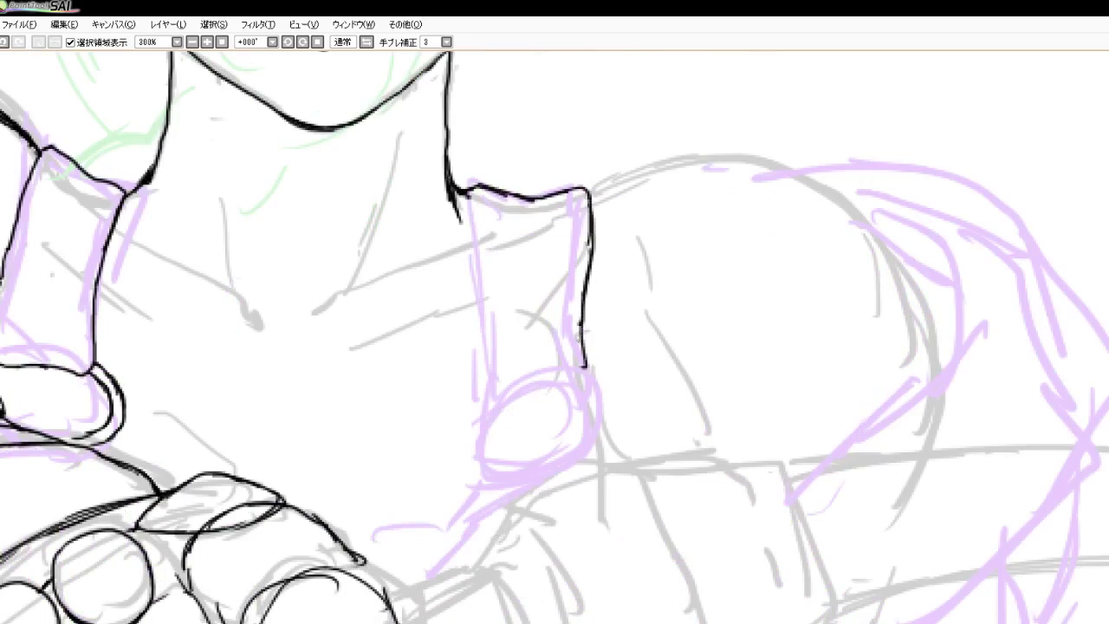
pyautogui.moveTo(465, 191)
pyautogui.mouseDown()
pyautogui.moveTo(460, 366)
pyautogui.moveTo(475, 425)
pyautogui.moveTo(486, 433)
pyautogui.moveTo(581, 388)
pyautogui.moveTo(584, 371)
pyautogui.moveTo(593, 390)
pyautogui.mouseUp()
pyautogui.moveTo(590, 388); pyautogui.dragTo(577, 393)
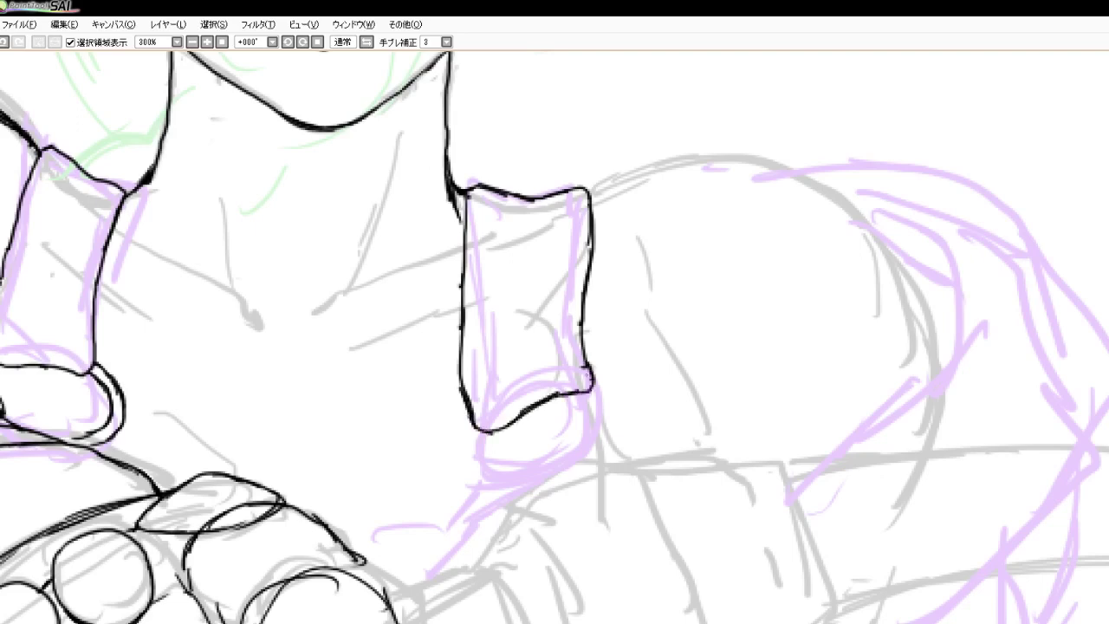
# Ink the double side lines of the ring hanging below that strap, and darken where its outer side meets the strap
pyautogui.moveTo(473, 423)
pyautogui.mouseDown()
pyautogui.moveTo(459, 458)
pyautogui.moveTo(462, 499)
pyautogui.mouseUp()
pyautogui.moveTo(476, 432)
pyautogui.mouseDown()
pyautogui.moveTo(468, 495)
pyautogui.moveTo(492, 513)
pyautogui.mouseUp()
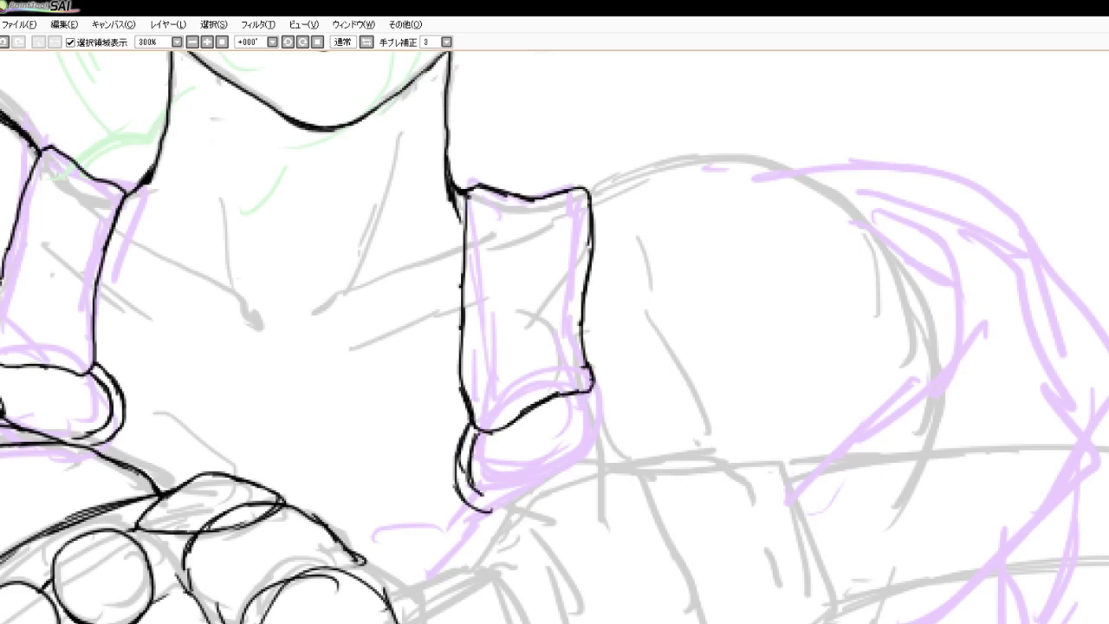
pyautogui.moveTo(589, 369)
pyautogui.mouseDown()
pyautogui.moveTo(613, 418)
pyautogui.moveTo(600, 418)
pyautogui.moveTo(599, 447)
pyautogui.moveTo(582, 386)
pyautogui.mouseUp()
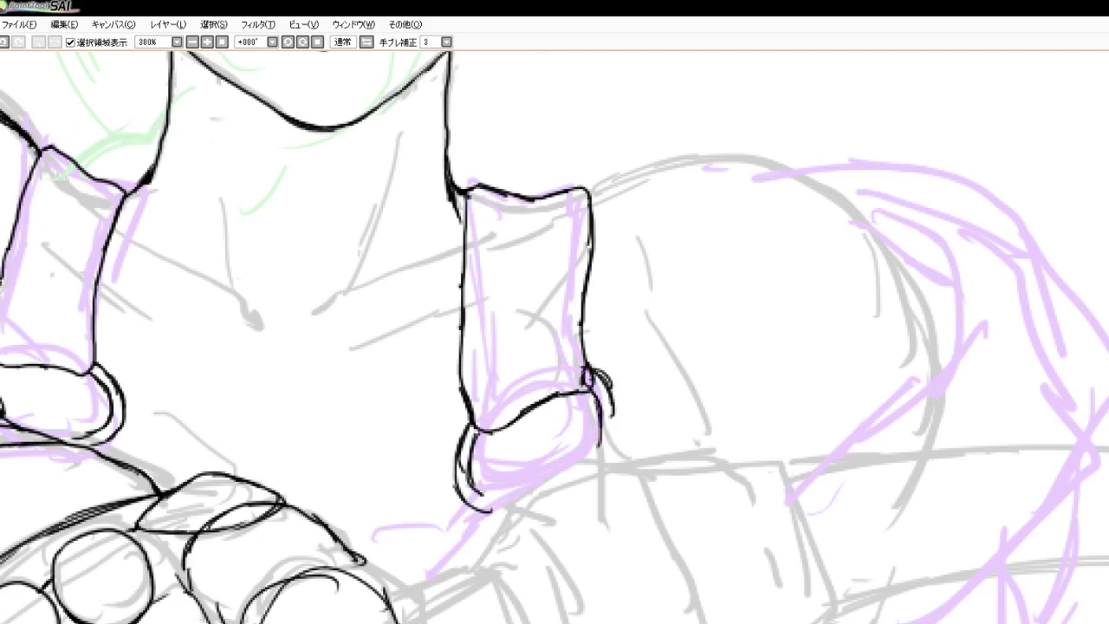
pyautogui.moveTo(586, 347); pyautogui.dragTo(584, 367)
pyautogui.moveTo(581, 339); pyautogui.dragTo(579, 378)
pyautogui.moveTo(579, 344)
pyautogui.mouseDown()
pyautogui.moveTo(577, 384)
pyautogui.moveTo(622, 439)
pyautogui.mouseUp()
pyautogui.moveTo(605, 371); pyautogui.dragTo(621, 424)
pyautogui.moveTo(607, 379); pyautogui.dragTo(624, 429)
# Close the ring's inner and outer curves along its lower side and thicken the outer rim
pyautogui.moveTo(609, 381)
pyautogui.mouseDown()
pyautogui.moveTo(624, 445)
pyautogui.moveTo(601, 468)
pyautogui.moveTo(584, 461)
pyautogui.mouseUp()
pyautogui.moveTo(598, 416); pyautogui.dragTo(572, 477)
pyautogui.moveTo(596, 438)
pyautogui.mouseDown()
pyautogui.moveTo(549, 480)
pyautogui.moveTo(474, 497)
pyautogui.mouseUp()
pyautogui.moveTo(563, 470)
pyautogui.mouseDown()
pyautogui.moveTo(491, 499)
pyautogui.moveTo(560, 476)
pyautogui.mouseUp()
pyautogui.moveTo(469, 509); pyautogui.dragTo(521, 513)
pyautogui.moveTo(485, 507); pyautogui.dragTo(551, 499)
pyautogui.moveTo(605, 452); pyautogui.dragTo(517, 518)
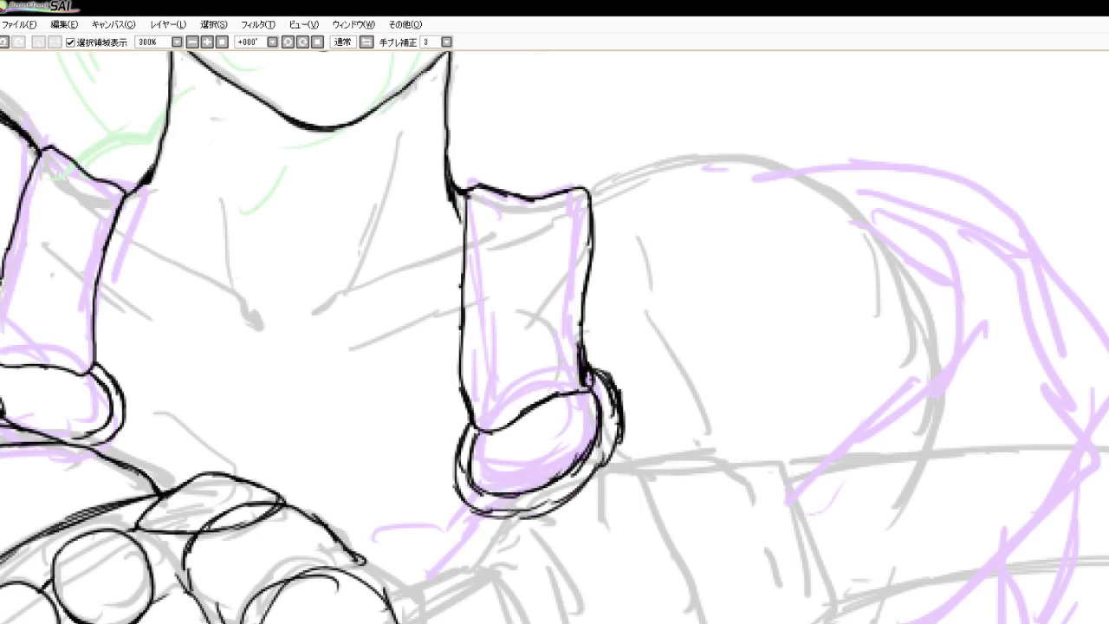
pyautogui.moveTo(581, 491); pyautogui.dragTo(480, 515)
# Ink both collarbones and the two neck tendon lines that run down to them between the straps
pyautogui.moveTo(317, 314)
pyautogui.mouseDown()
pyautogui.moveTo(351, 286)
pyautogui.moveTo(468, 244)
pyautogui.mouseUp()
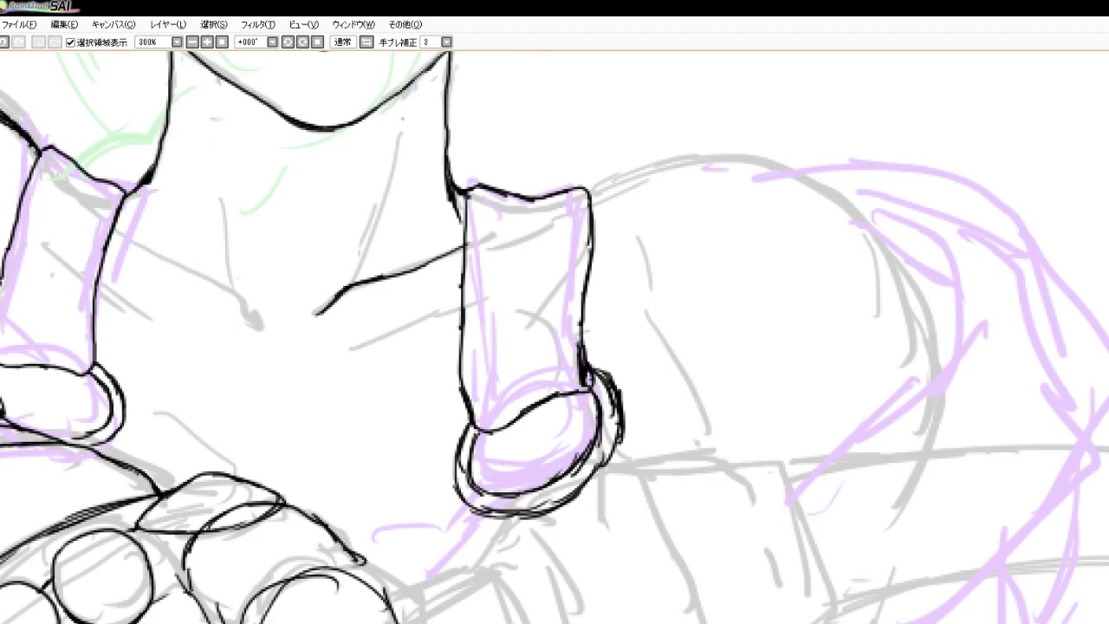
pyautogui.moveTo(403, 121)
pyautogui.mouseDown()
pyautogui.moveTo(369, 248)
pyautogui.moveTo(342, 293)
pyautogui.mouseUp()
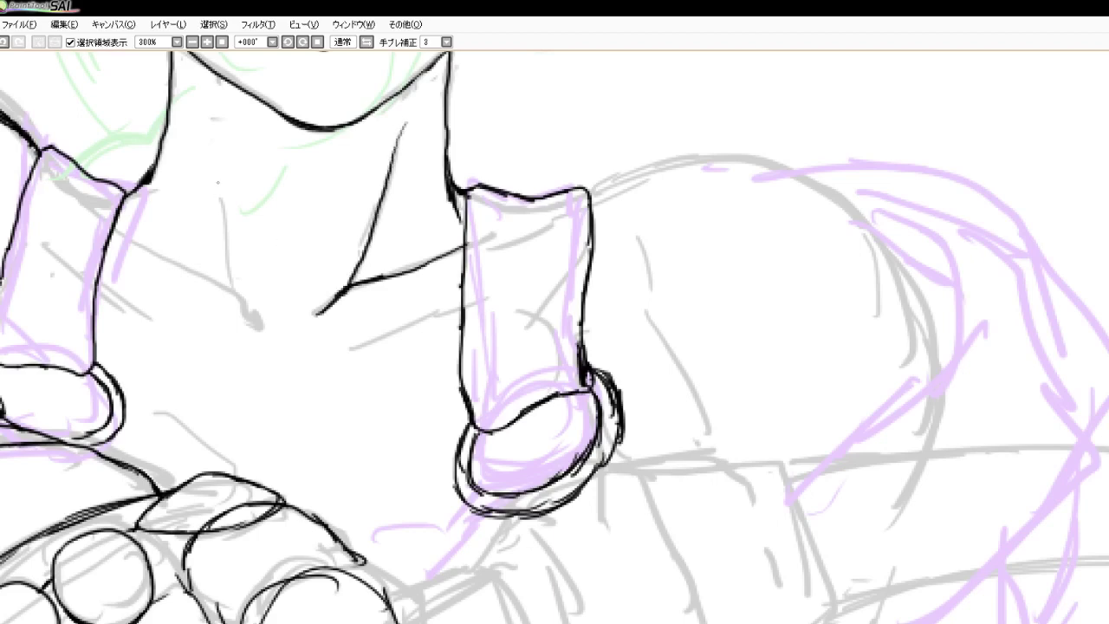
pyautogui.moveTo(217, 180); pyautogui.dragTo(237, 298)
pyautogui.scroll(-4, 262, 230)
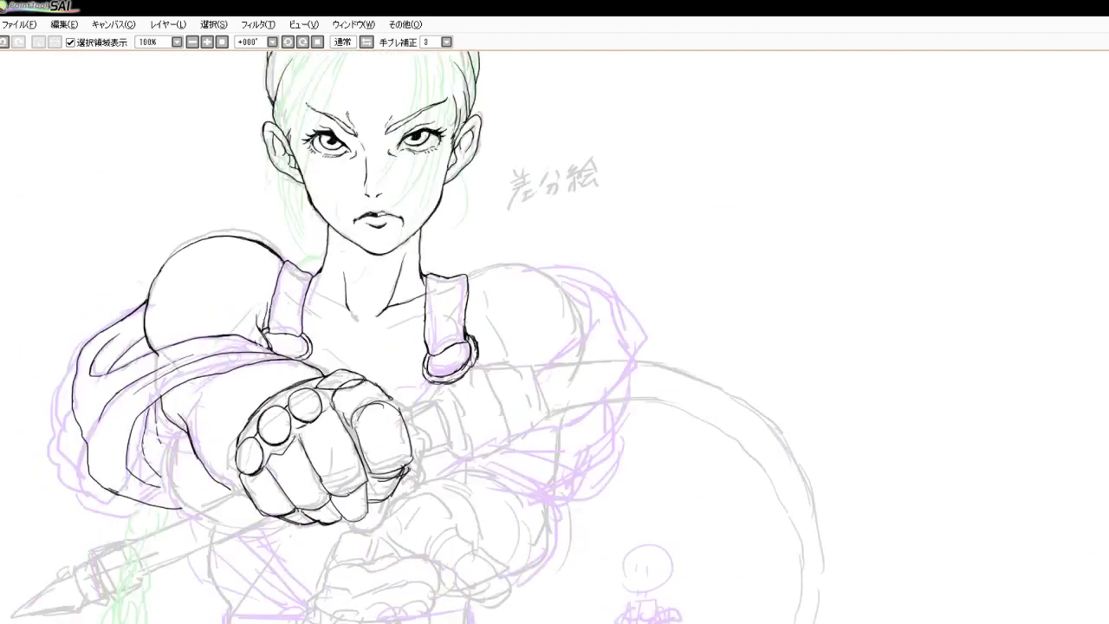
pyautogui.scroll(5, 293, 267)
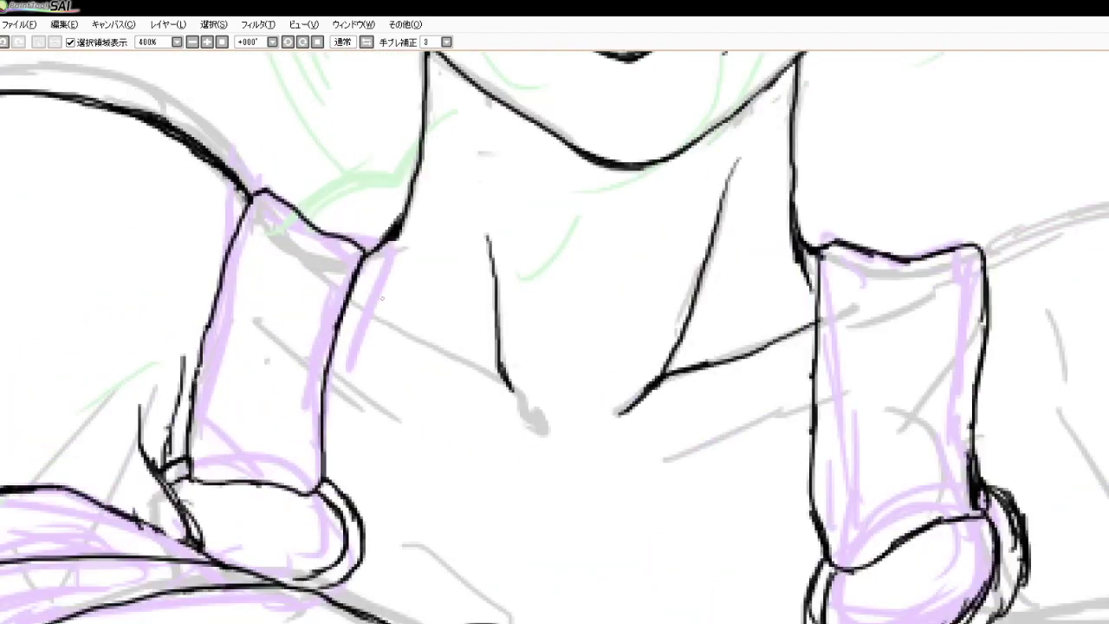
pyautogui.moveTo(347, 288)
pyautogui.mouseDown()
pyautogui.moveTo(402, 333)
pyautogui.moveTo(508, 380)
pyautogui.moveTo(539, 433)
pyautogui.moveTo(561, 440)
pyautogui.mouseUp()
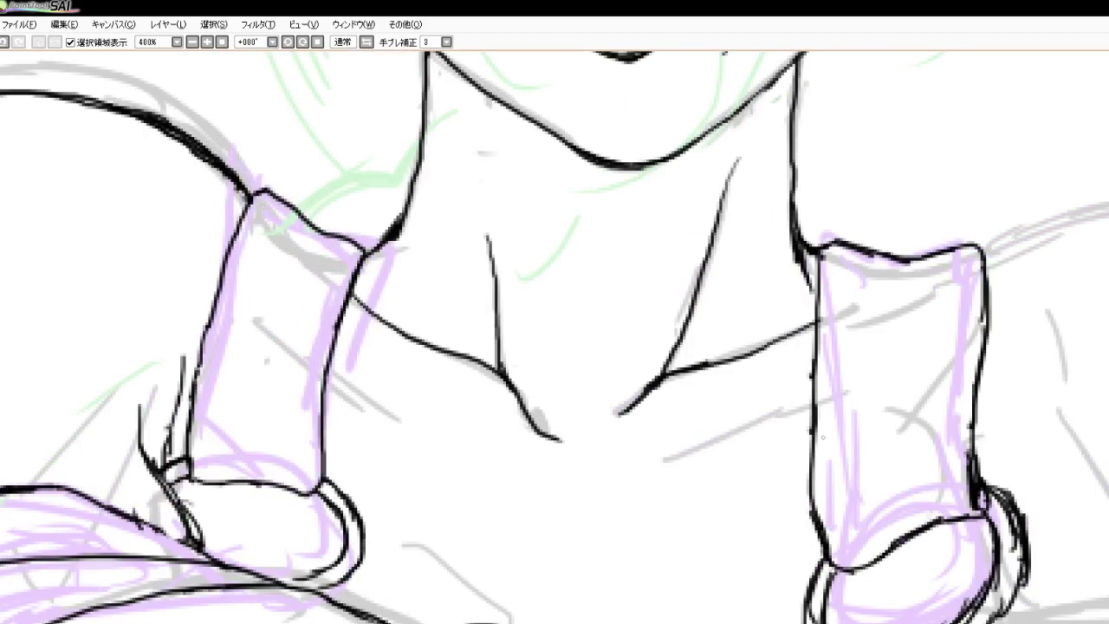
pyautogui.moveTo(617, 414); pyautogui.dragTo(633, 401)
pyautogui.scroll(-5, 724, 378)
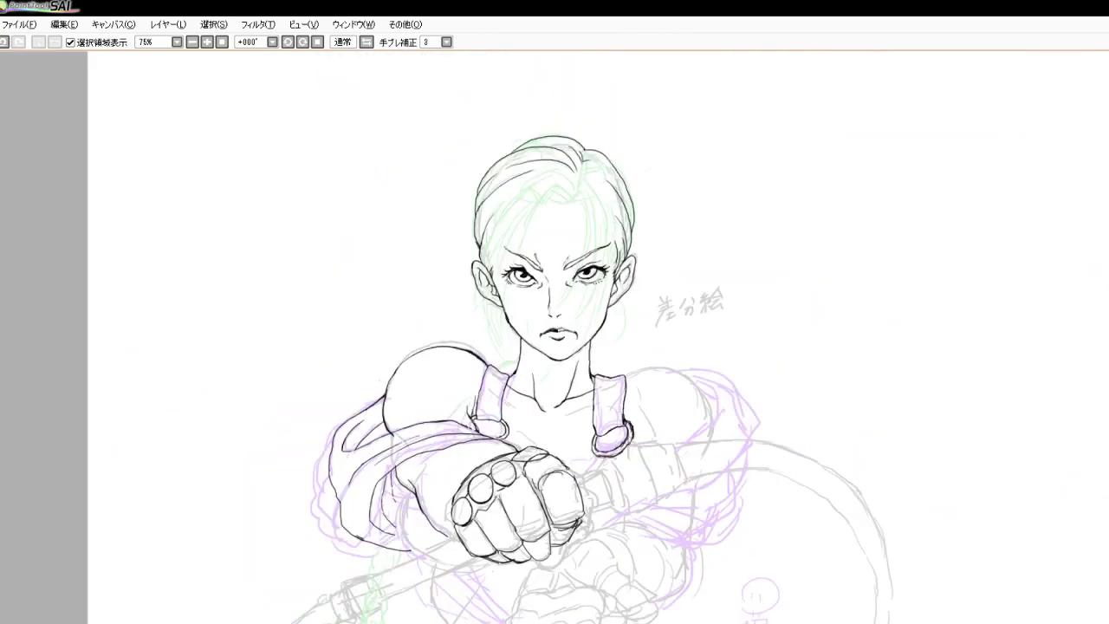
# Ink the top curve of the shoulder on the viewer's right, starting from the strap's upper corner
pyautogui.scroll(2, 685, 432)
pyautogui.scroll(1, 685, 431)
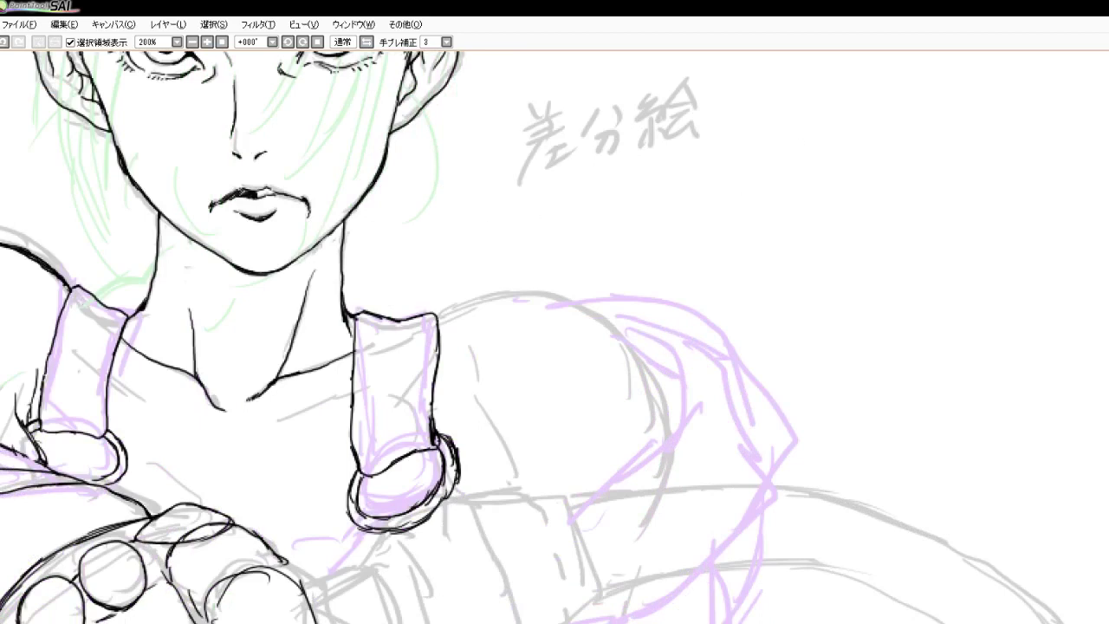
pyautogui.moveTo(437, 322)
pyautogui.mouseDown()
pyautogui.moveTo(467, 303)
pyautogui.moveTo(456, 306)
pyautogui.moveTo(555, 291)
pyautogui.moveTo(615, 319)
pyautogui.mouseUp()
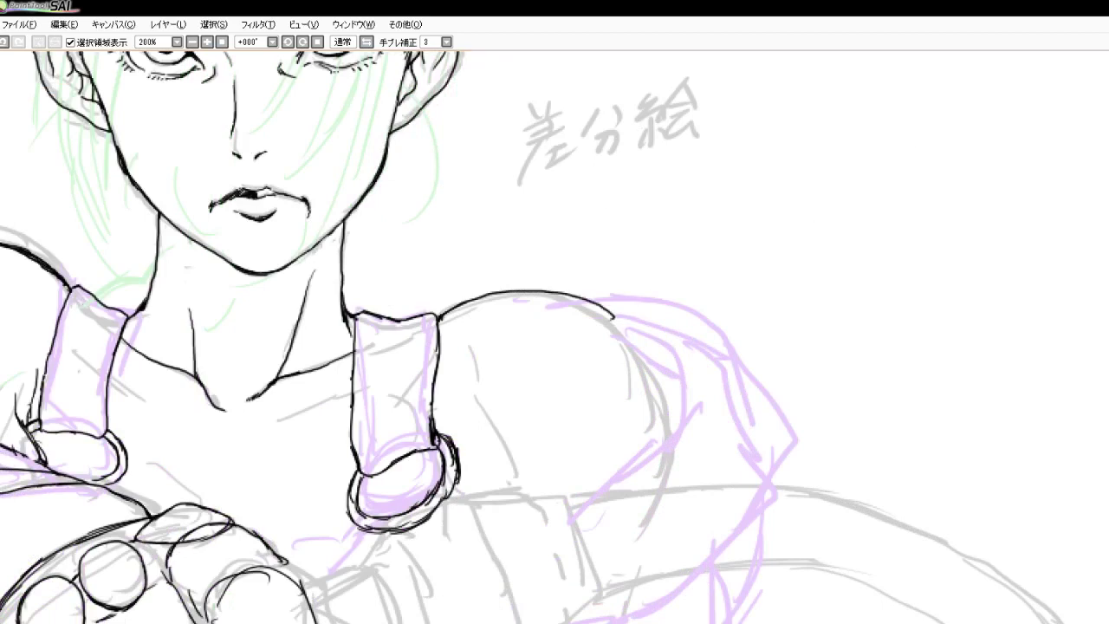
pyautogui.moveTo(560, 292)
pyautogui.mouseDown()
pyautogui.moveTo(609, 313)
pyautogui.moveTo(518, 292)
pyautogui.mouseUp()
pyautogui.scroll(-3, 533, 328)
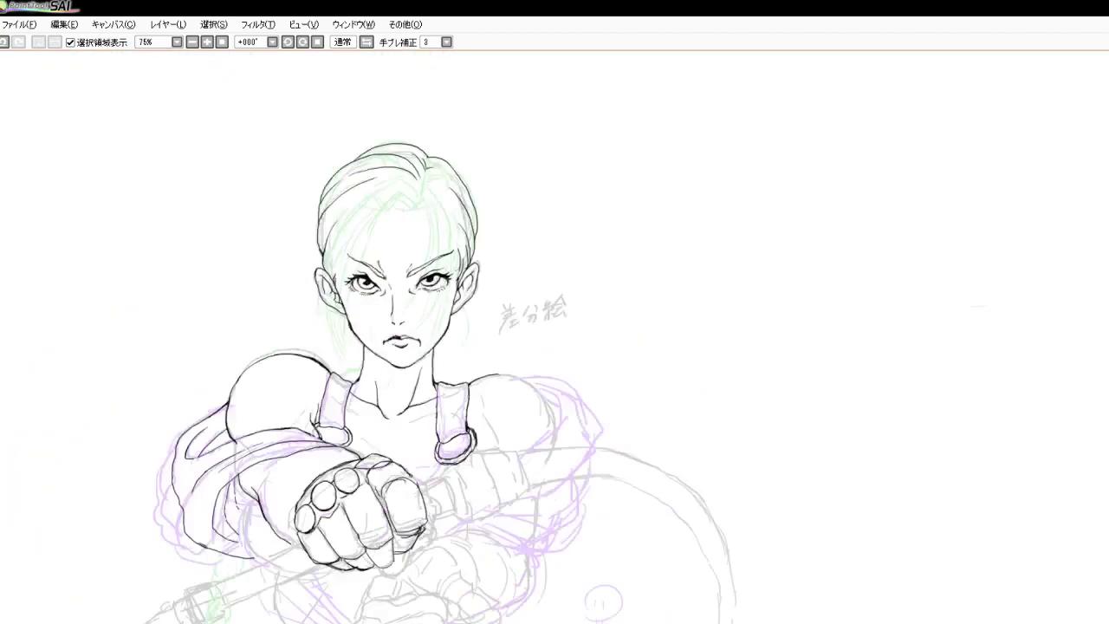
# Extend that shoulder's contour down its outer side, then thicken and clean the lower part of the curve
pyautogui.scroll(4, 534, 328)
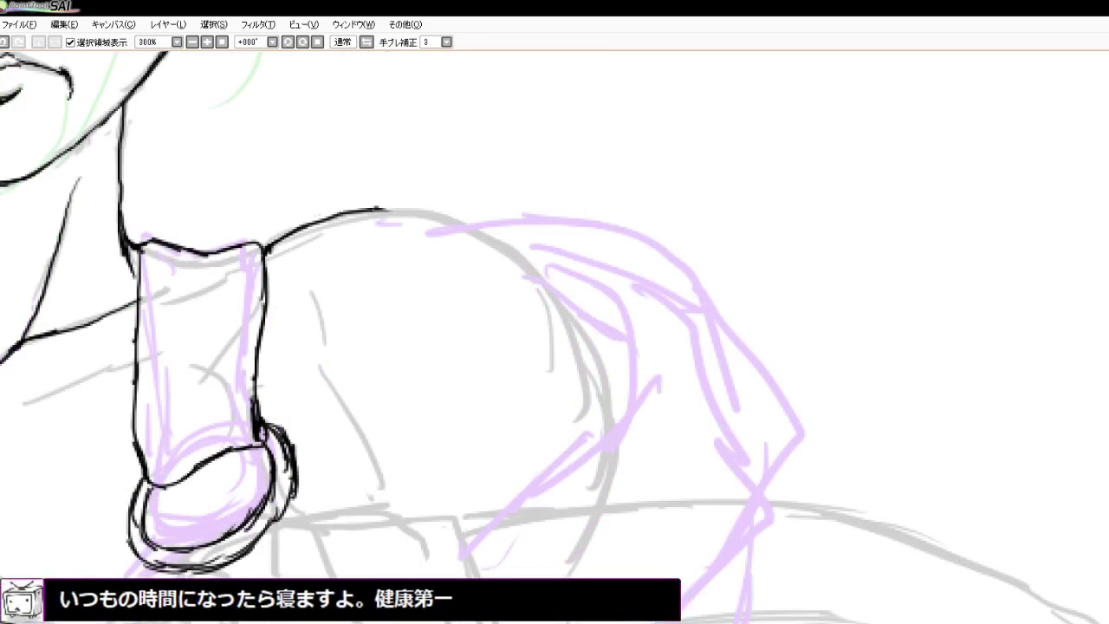
pyautogui.moveTo(381, 209)
pyautogui.mouseDown()
pyautogui.moveTo(442, 215)
pyautogui.moveTo(499, 245)
pyautogui.moveTo(571, 328)
pyautogui.moveTo(604, 406)
pyautogui.mouseUp()
pyautogui.moveTo(589, 355); pyautogui.dragTo(608, 435)
pyautogui.moveTo(606, 395)
pyautogui.mouseDown()
pyautogui.moveTo(601, 449)
pyautogui.moveTo(602, 438)
pyautogui.mouseUp()
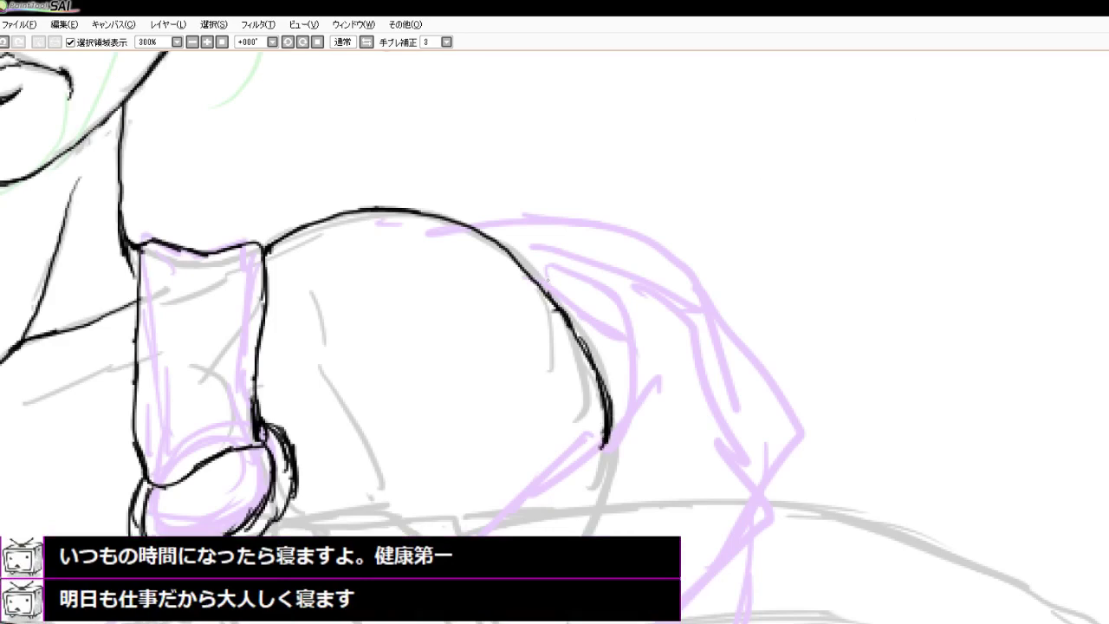
pyautogui.moveTo(551, 305); pyautogui.dragTo(567, 321)
pyautogui.moveTo(541, 284)
pyautogui.mouseDown()
pyautogui.moveTo(607, 383)
pyautogui.moveTo(609, 414)
pyautogui.mouseUp()
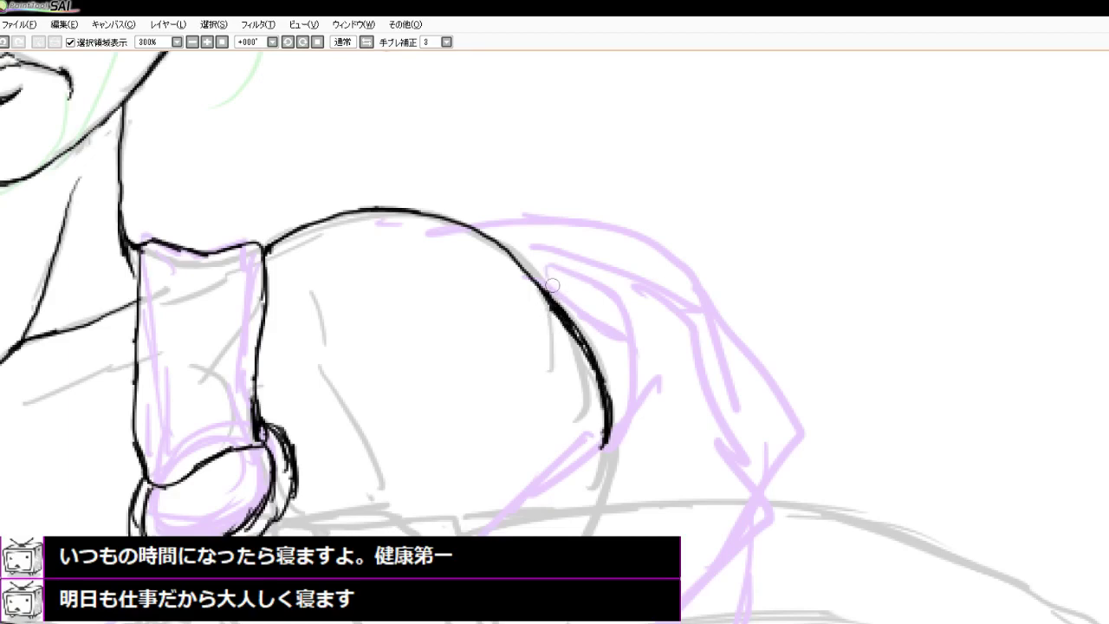
pyautogui.moveTo(561, 305); pyautogui.dragTo(604, 359)
# Ink the inner opening and fold of the draped sleeve beside that shoulder, plus its upper outer edge with a branching crease
pyautogui.moveTo(551, 263)
pyautogui.mouseDown()
pyautogui.moveTo(621, 307)
pyautogui.moveTo(632, 421)
pyautogui.moveTo(439, 567)
pyautogui.mouseUp()
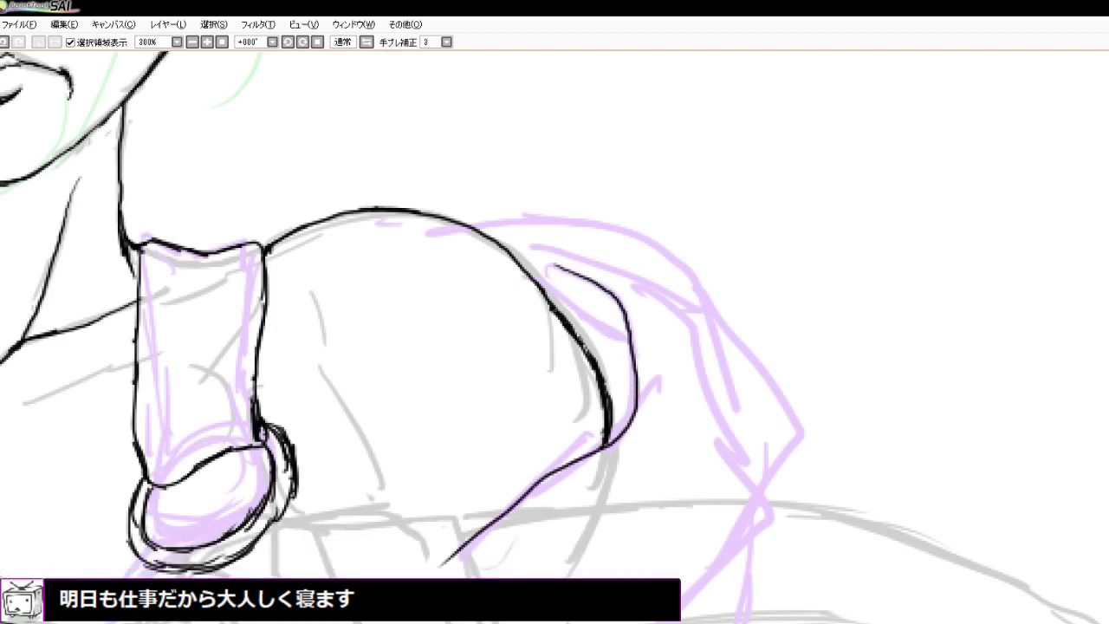
pyautogui.moveTo(554, 308); pyautogui.dragTo(631, 329)
pyautogui.moveTo(437, 227)
pyautogui.mouseDown()
pyautogui.moveTo(555, 215)
pyautogui.moveTo(635, 222)
pyautogui.moveTo(688, 255)
pyautogui.moveTo(716, 301)
pyautogui.moveTo(733, 398)
pyautogui.mouseUp()
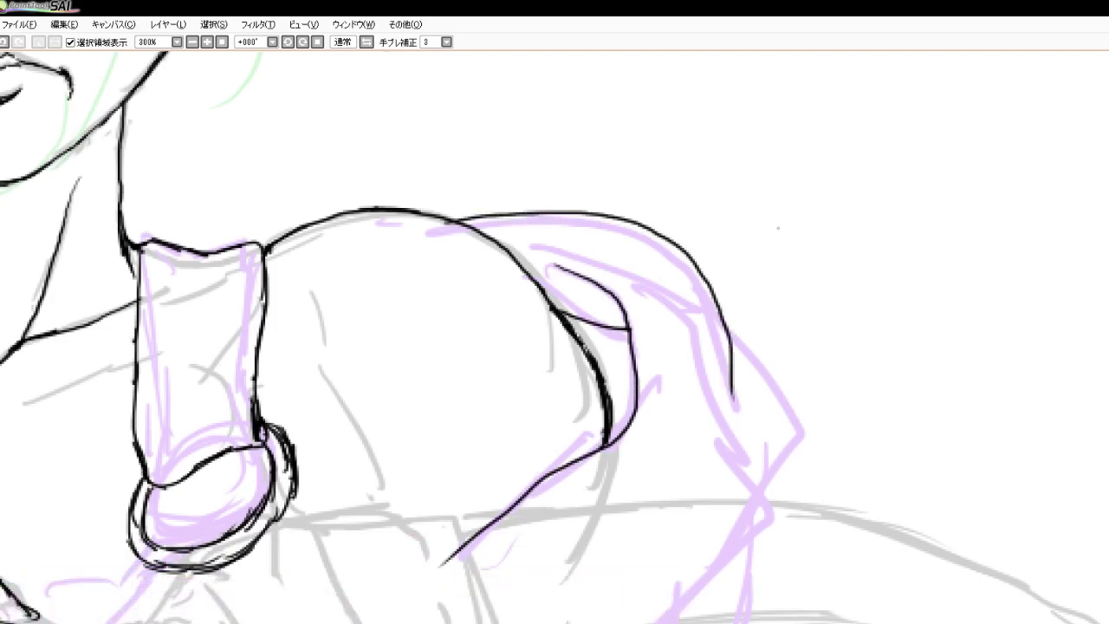
pyautogui.hotkey('ctrl', 'z')
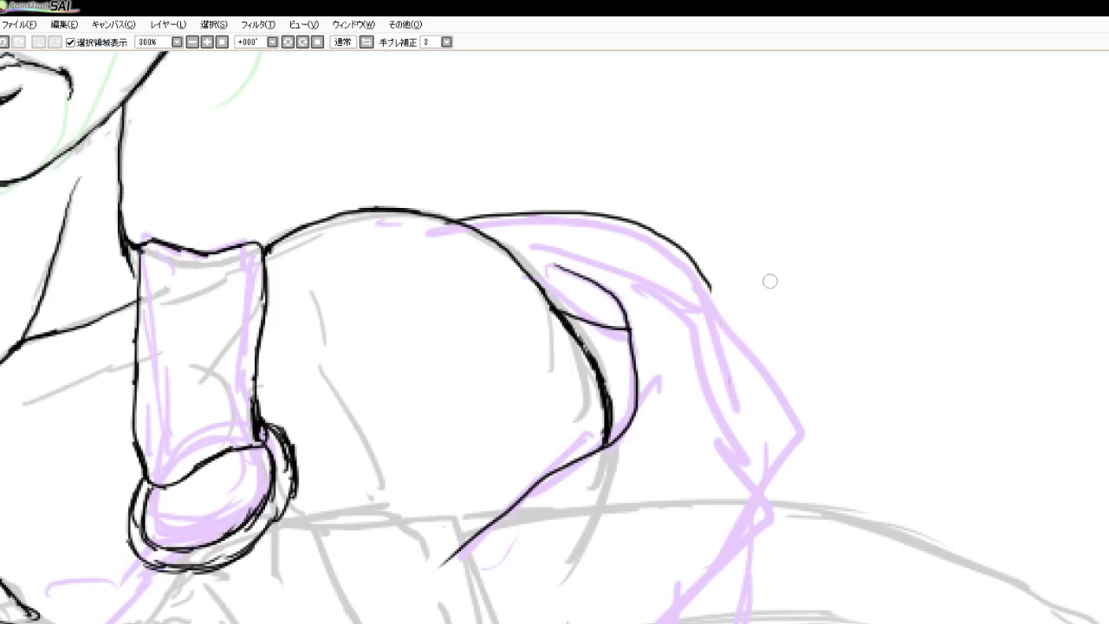
pyautogui.moveTo(703, 272); pyautogui.dragTo(715, 336)
pyautogui.moveTo(709, 292); pyautogui.dragTo(735, 414)
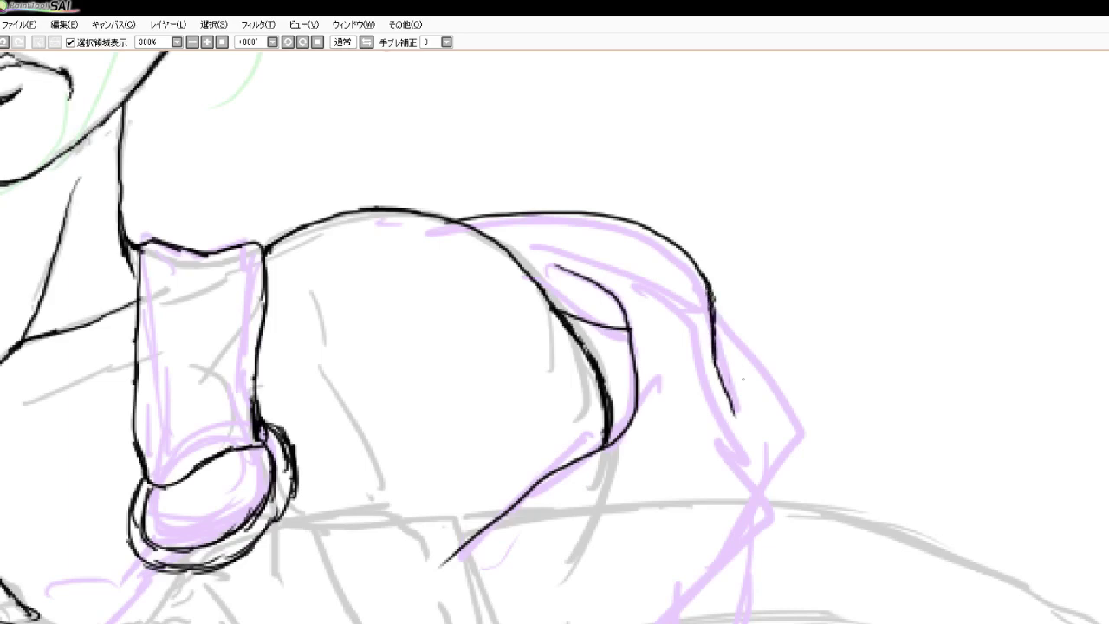
pyautogui.moveTo(712, 313)
pyautogui.mouseDown()
pyautogui.moveTo(773, 396)
pyautogui.moveTo(783, 486)
pyautogui.mouseUp()
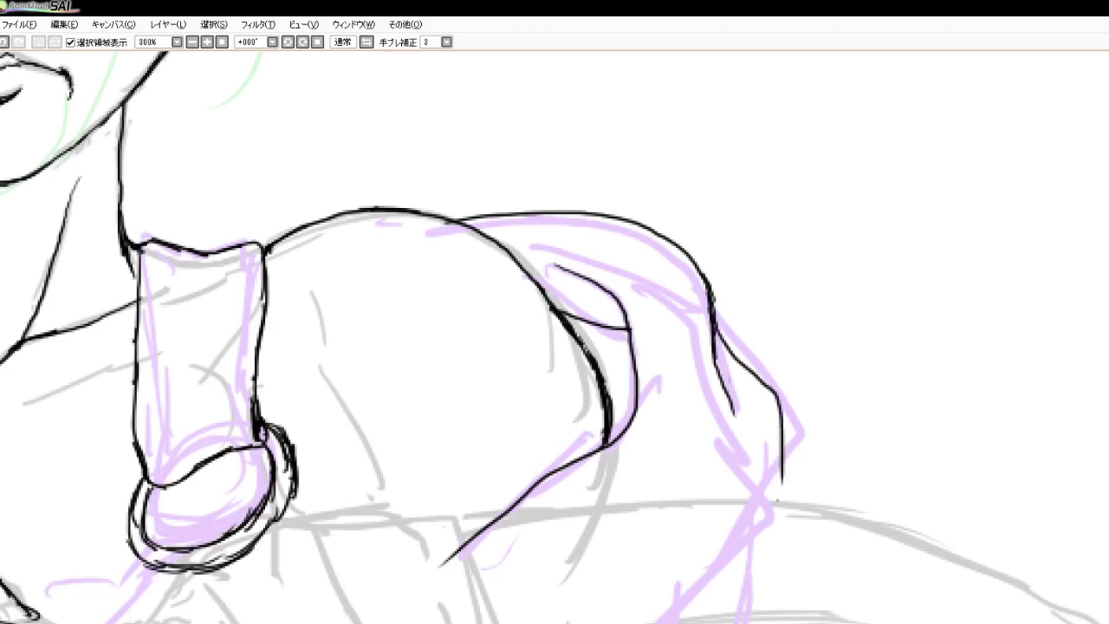
pyautogui.scroll(-4, 611, 394)
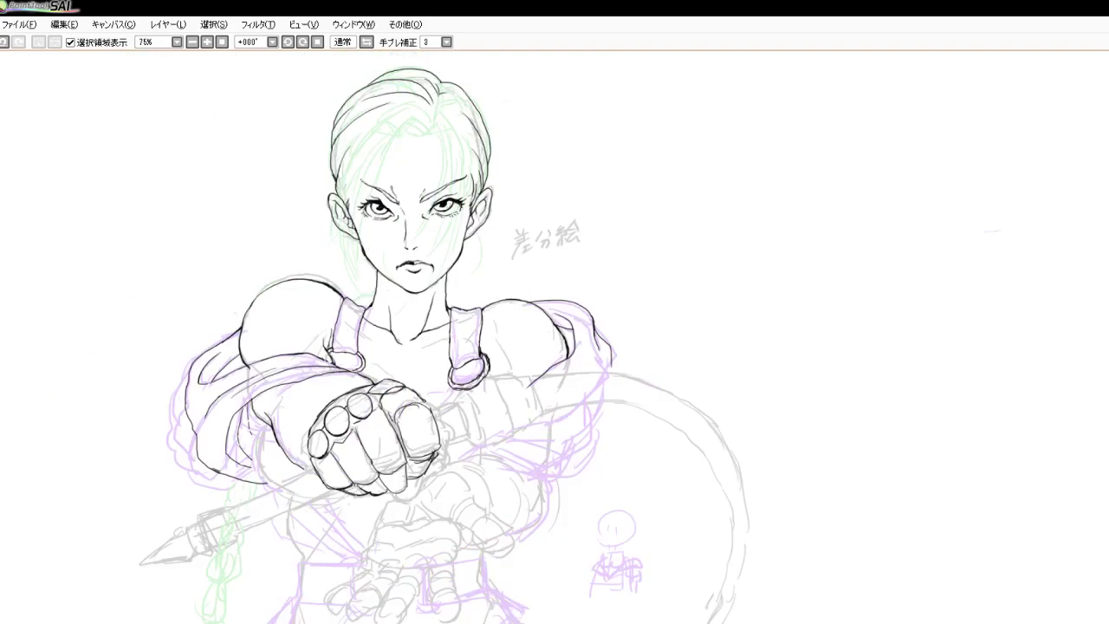
# Ink the sleeve's lower outer edge as a smooth curve sweeping back under the arm, replacing the first bulging line
pyautogui.scroll(3, 612, 394)
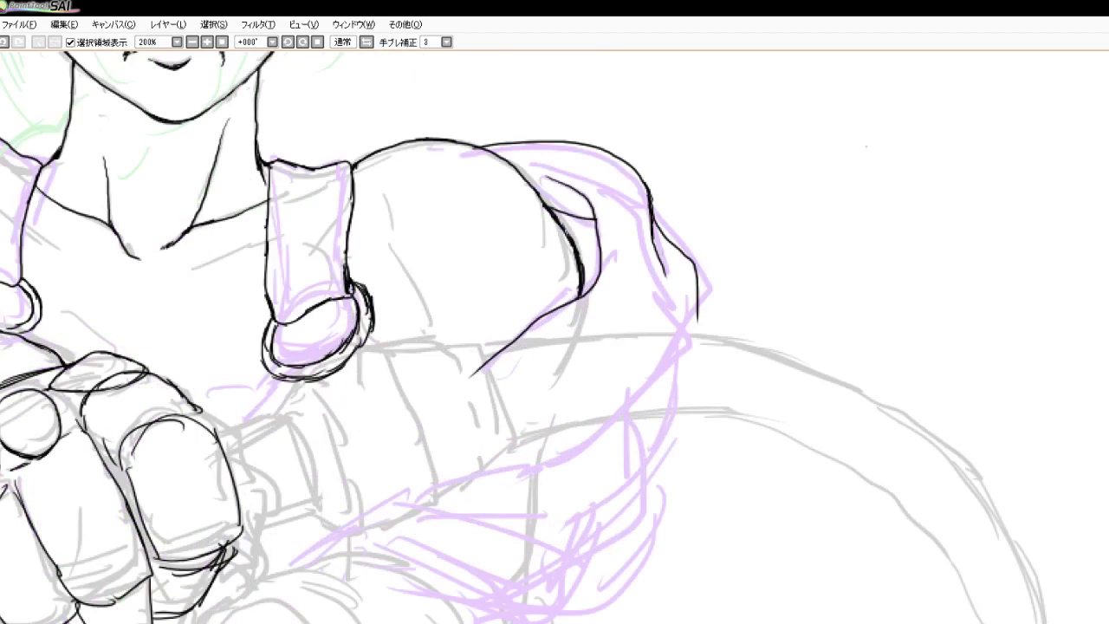
pyautogui.moveTo(697, 315)
pyautogui.mouseDown()
pyautogui.moveTo(656, 374)
pyautogui.moveTo(649, 424)
pyautogui.moveTo(568, 478)
pyautogui.mouseUp()
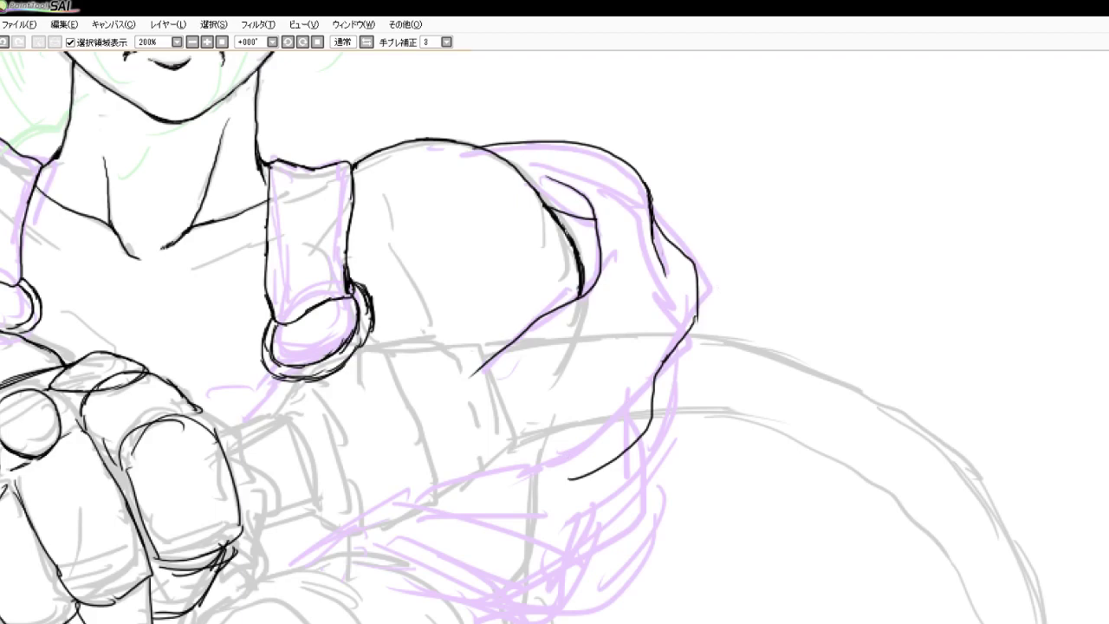
pyautogui.moveTo(646, 424)
pyautogui.mouseDown()
pyautogui.moveTo(585, 473)
pyautogui.moveTo(679, 391)
pyautogui.moveTo(665, 379)
pyautogui.moveTo(629, 407)
pyautogui.mouseUp()
pyautogui.moveTo(661, 370); pyautogui.dragTo(623, 421)
pyautogui.moveTo(651, 384); pyautogui.dragTo(612, 428)
pyautogui.moveTo(633, 407); pyautogui.dragTo(604, 438)
pyautogui.moveTo(625, 417); pyautogui.dragTo(595, 443)
pyautogui.moveTo(609, 430); pyautogui.dragTo(571, 455)
pyautogui.moveTo(610, 434)
pyautogui.mouseDown()
pyautogui.moveTo(535, 470)
pyautogui.moveTo(414, 493)
pyautogui.mouseUp()
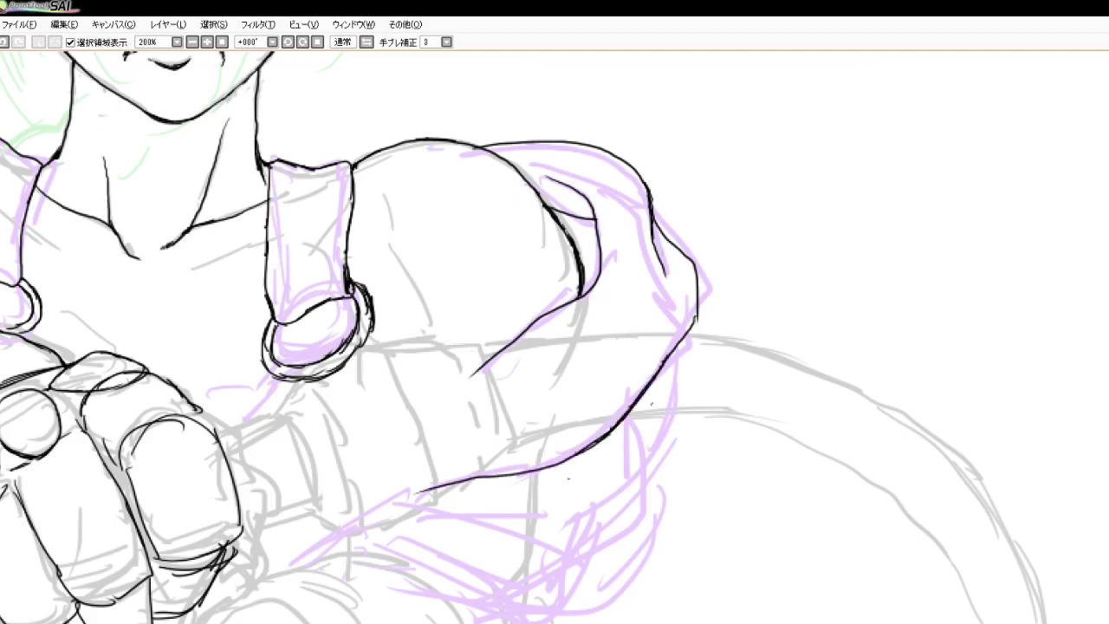
pyautogui.moveTo(617, 423); pyautogui.dragTo(596, 439)
# Erase the jawline on the viewer's right and redraw it as a cleaner curve from below the ear to the neck
pyautogui.scroll(-4, 586, 200)
pyautogui.scroll(1, 585, 199)
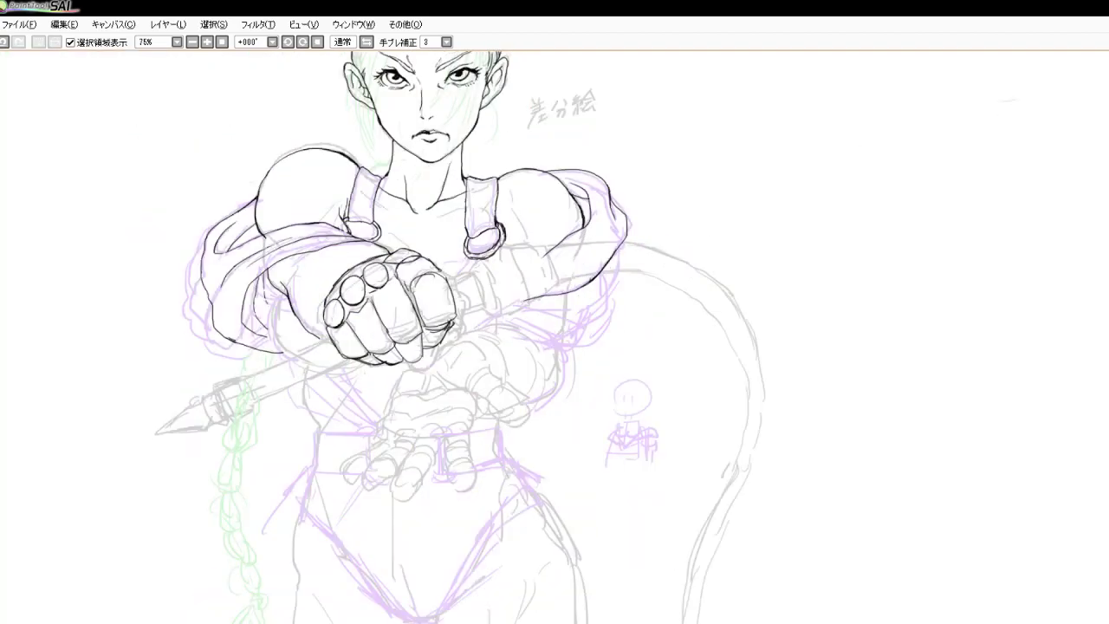
pyautogui.scroll(-2, 512, 213)
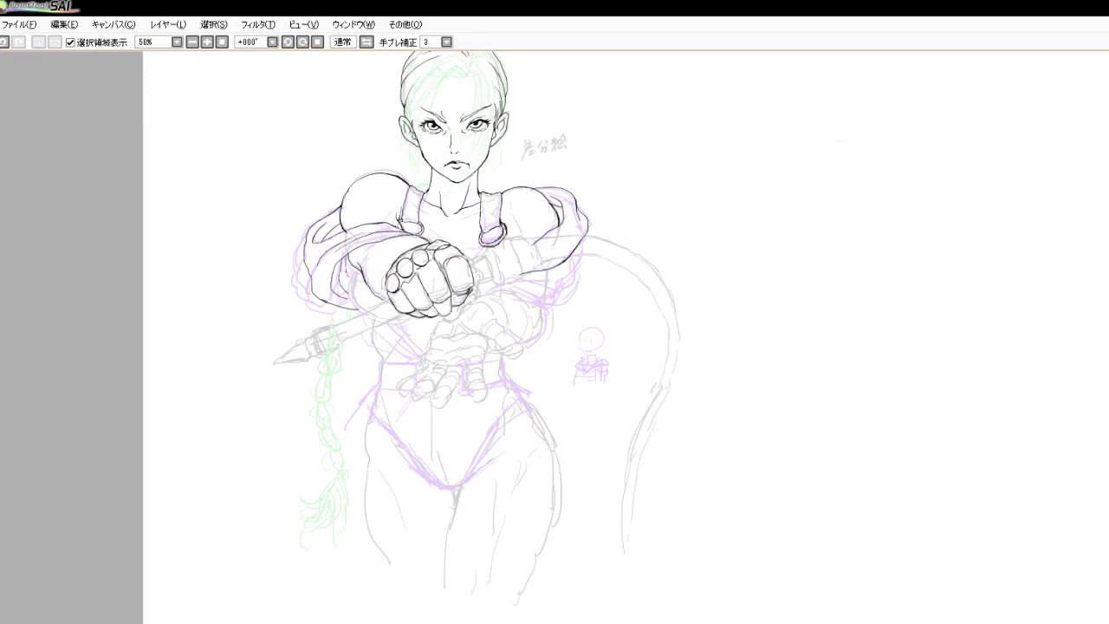
pyautogui.scroll(6, 465, 144)
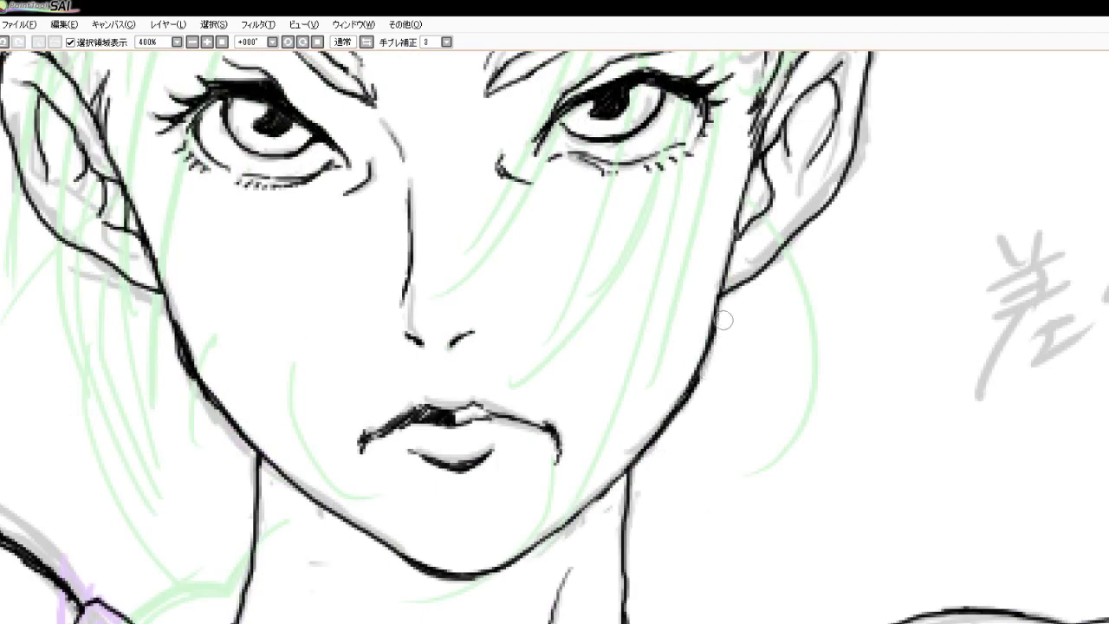
pyautogui.moveTo(724, 321); pyautogui.dragTo(678, 419)
pyautogui.moveTo(711, 357); pyautogui.dragTo(649, 449)
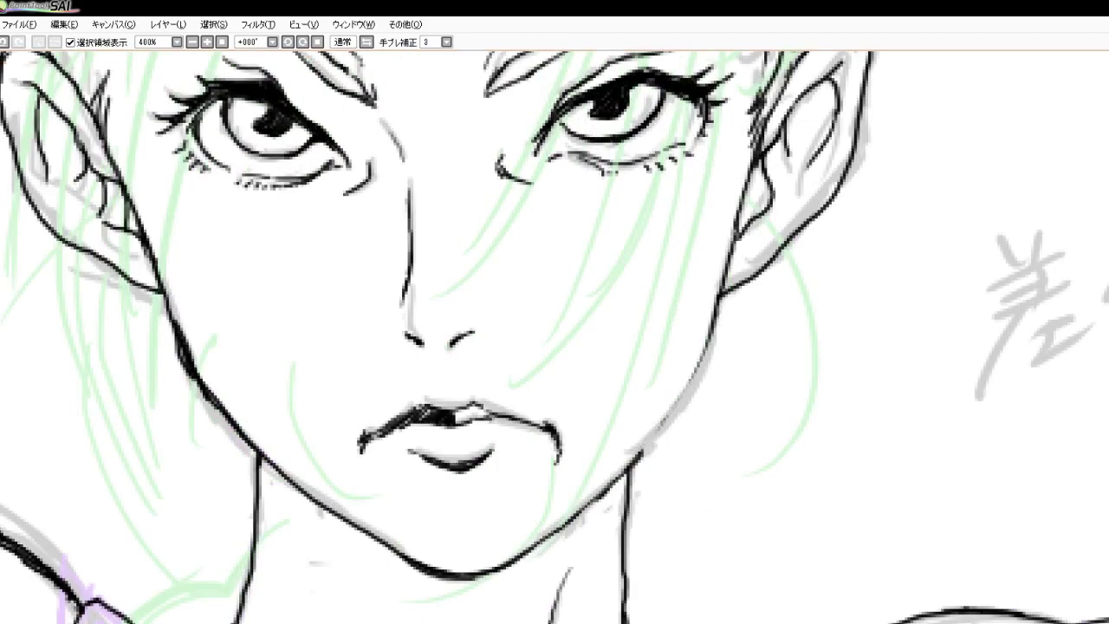
pyautogui.moveTo(714, 329); pyautogui.dragTo(681, 402)
pyautogui.moveTo(704, 357); pyautogui.dragTo(667, 425)
pyautogui.moveTo(692, 381); pyautogui.dragTo(656, 438)
pyautogui.moveTo(681, 402); pyautogui.dragTo(619, 473)
pyautogui.moveTo(639, 451); pyautogui.dragTo(601, 491)
pyautogui.moveTo(656, 438)
pyautogui.mouseDown()
pyautogui.moveTo(631, 465)
pyautogui.moveTo(650, 446)
pyautogui.mouseUp()
pyautogui.moveTo(635, 463); pyautogui.dragTo(624, 479)
pyautogui.moveTo(629, 462); pyautogui.dragTo(624, 512)
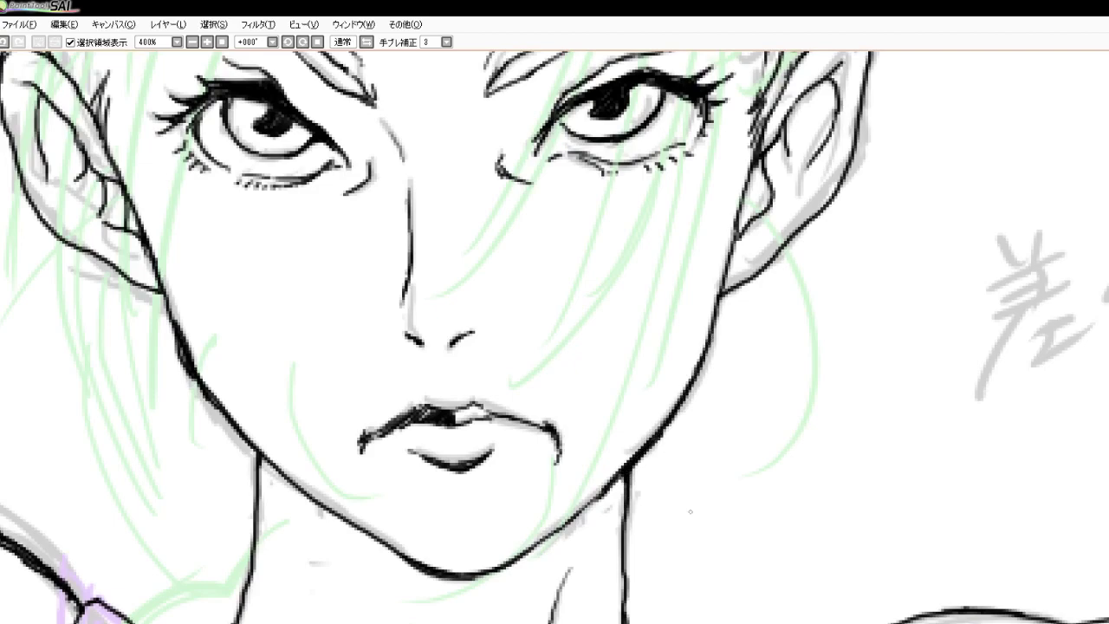
# Ink the inner fold line and longer outer edge of the cloth hanging below the sleeve on the viewer's right
pyautogui.scroll(-9, 601, 470)
pyautogui.scroll(5, 633, 559)
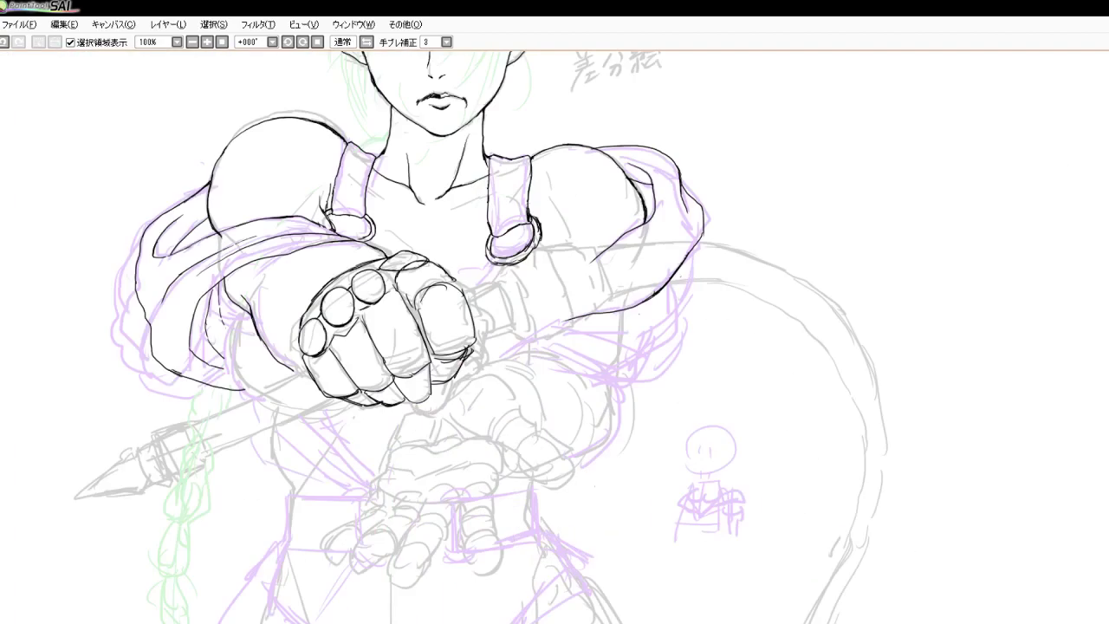
pyautogui.scroll(1, 624, 338)
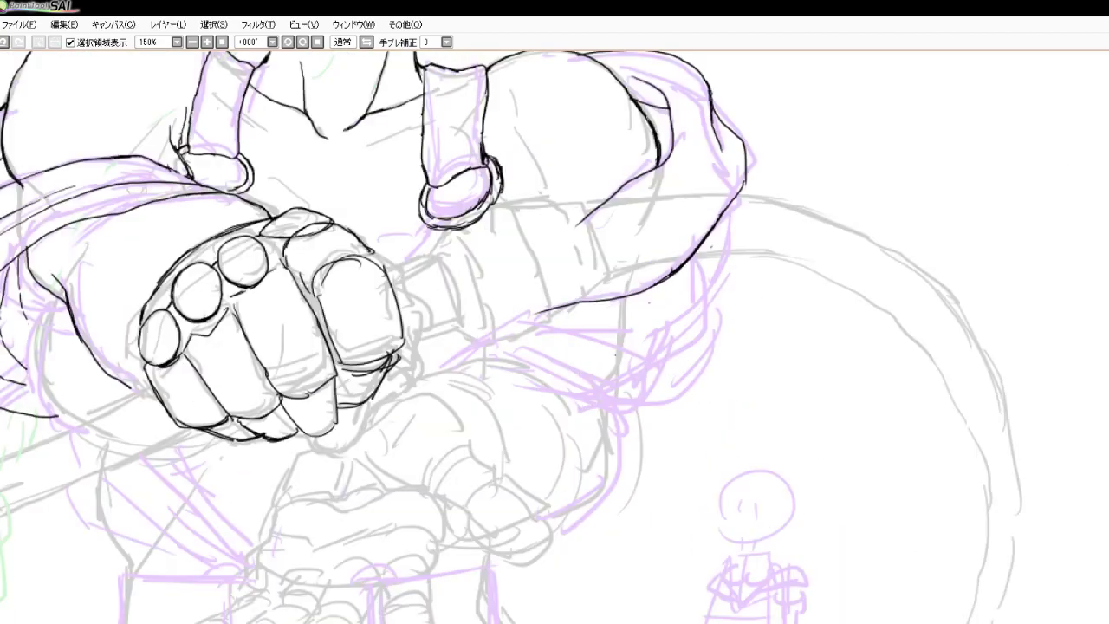
pyautogui.scroll(-3, 624, 338)
pyautogui.scroll(4, 624, 338)
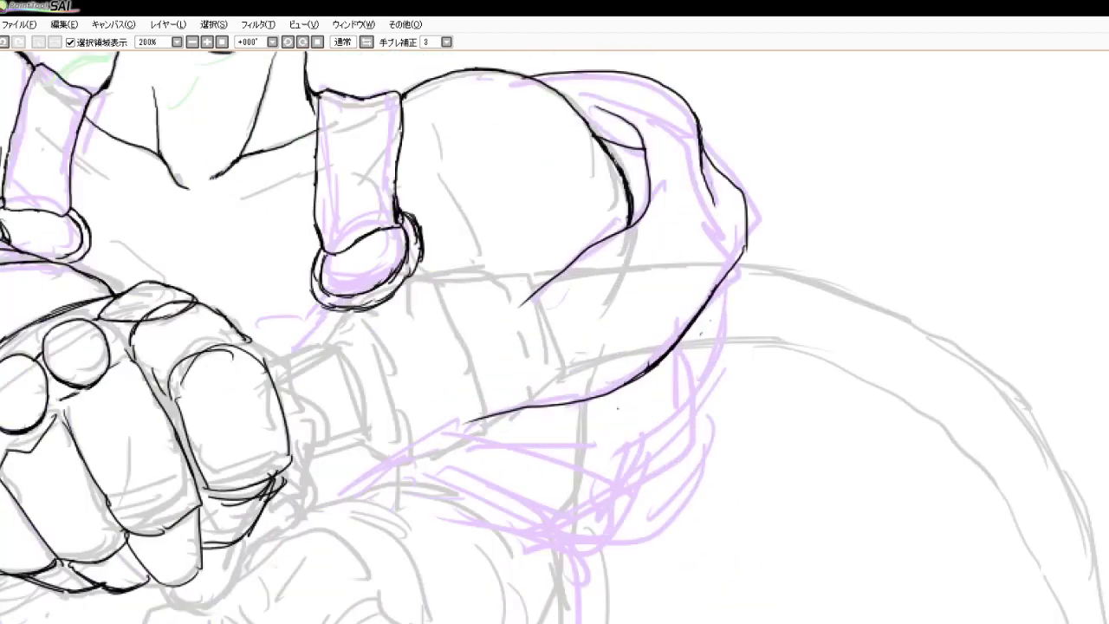
pyautogui.moveTo(720, 284)
pyautogui.mouseDown()
pyautogui.moveTo(666, 409)
pyautogui.moveTo(606, 431)
pyautogui.moveTo(528, 433)
pyautogui.mouseUp()
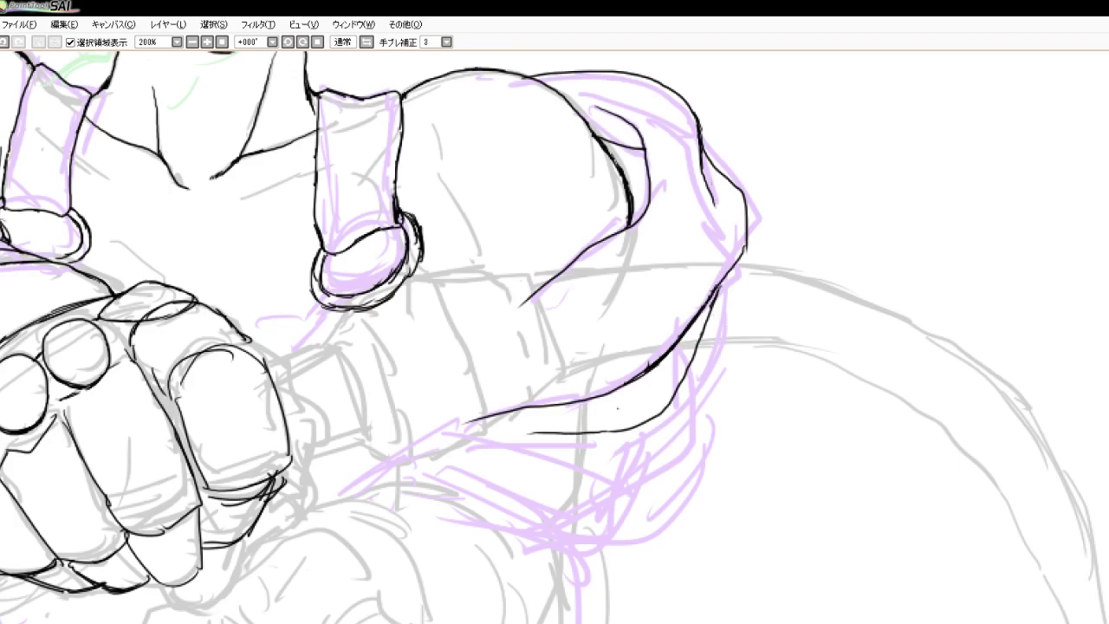
pyautogui.moveTo(711, 301)
pyautogui.mouseDown()
pyautogui.moveTo(697, 342)
pyautogui.moveTo(703, 326)
pyautogui.mouseUp()
pyautogui.moveTo(706, 305); pyautogui.dragTo(703, 343)
pyautogui.moveTo(704, 305); pyautogui.dragTo(700, 337)
pyautogui.moveTo(718, 287)
pyautogui.mouseDown()
pyautogui.moveTo(715, 346)
pyautogui.moveTo(683, 451)
pyautogui.moveTo(650, 477)
pyautogui.moveTo(598, 482)
pyautogui.moveTo(508, 457)
pyautogui.mouseUp()
# Ink the hanging cloth's wavy lower edge, redraw its outer end, and add a crease line just above it
pyautogui.moveTo(350, 487)
pyautogui.mouseDown()
pyautogui.moveTo(458, 426)
pyautogui.moveTo(493, 429)
pyautogui.moveTo(617, 481)
pyautogui.moveTo(656, 482)
pyautogui.mouseUp()
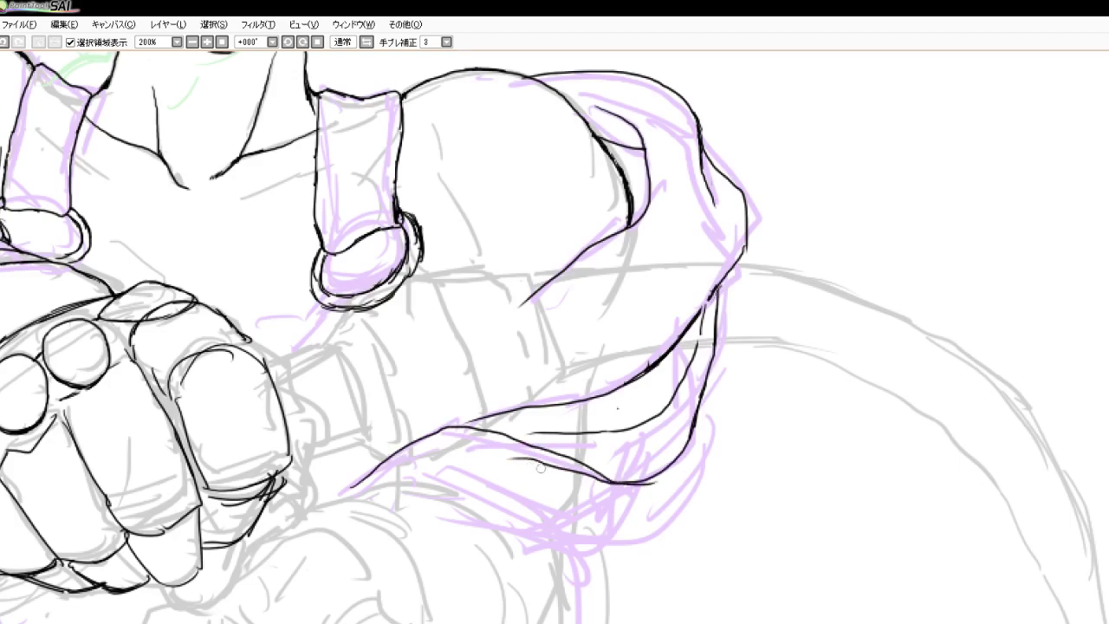
pyautogui.moveTo(560, 466); pyautogui.dragTo(643, 479)
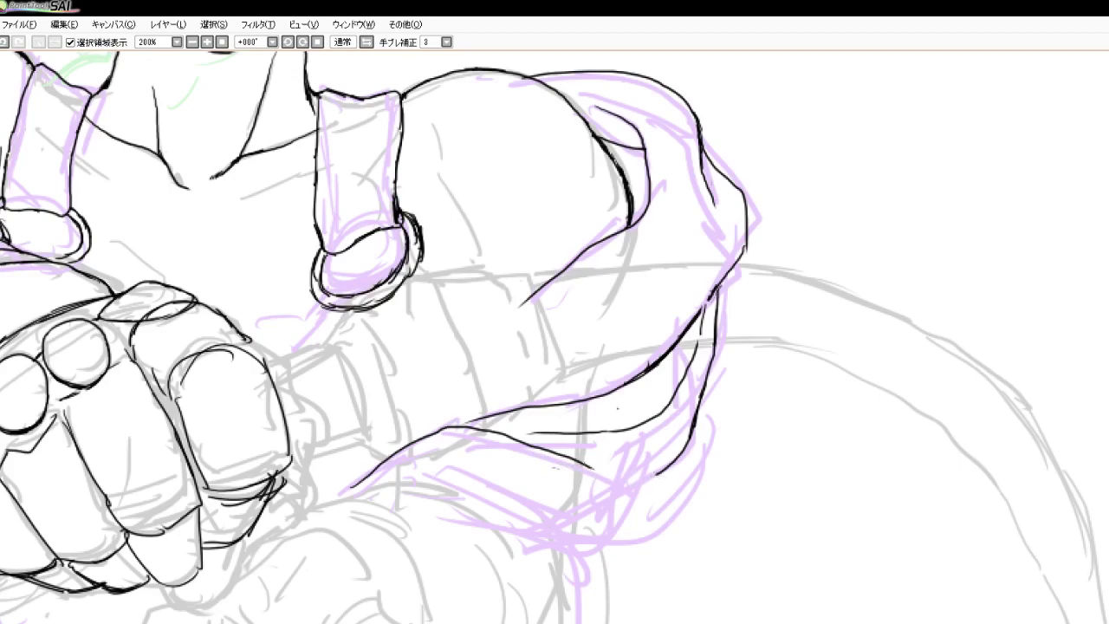
pyautogui.moveTo(582, 463)
pyautogui.mouseDown()
pyautogui.moveTo(634, 482)
pyautogui.moveTo(659, 475)
pyautogui.mouseUp()
pyautogui.moveTo(542, 449)
pyautogui.mouseDown()
pyautogui.moveTo(612, 458)
pyautogui.moveTo(669, 427)
pyautogui.mouseUp()
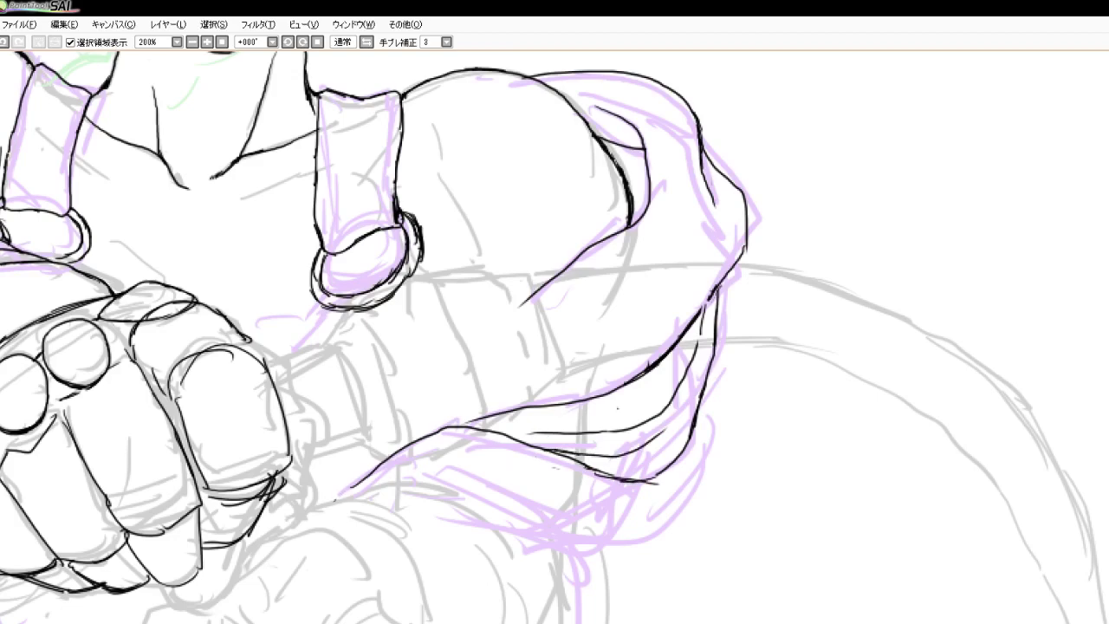
# Ink the lowest cloth fold with its short upper crease, long underside line and rounded outer edge
pyautogui.moveTo(335, 500)
pyautogui.mouseDown()
pyautogui.moveTo(404, 458)
pyautogui.moveTo(485, 455)
pyautogui.mouseUp()
pyautogui.moveTo(374, 484)
pyautogui.mouseDown()
pyautogui.moveTo(473, 486)
pyautogui.moveTo(598, 542)
pyautogui.mouseUp()
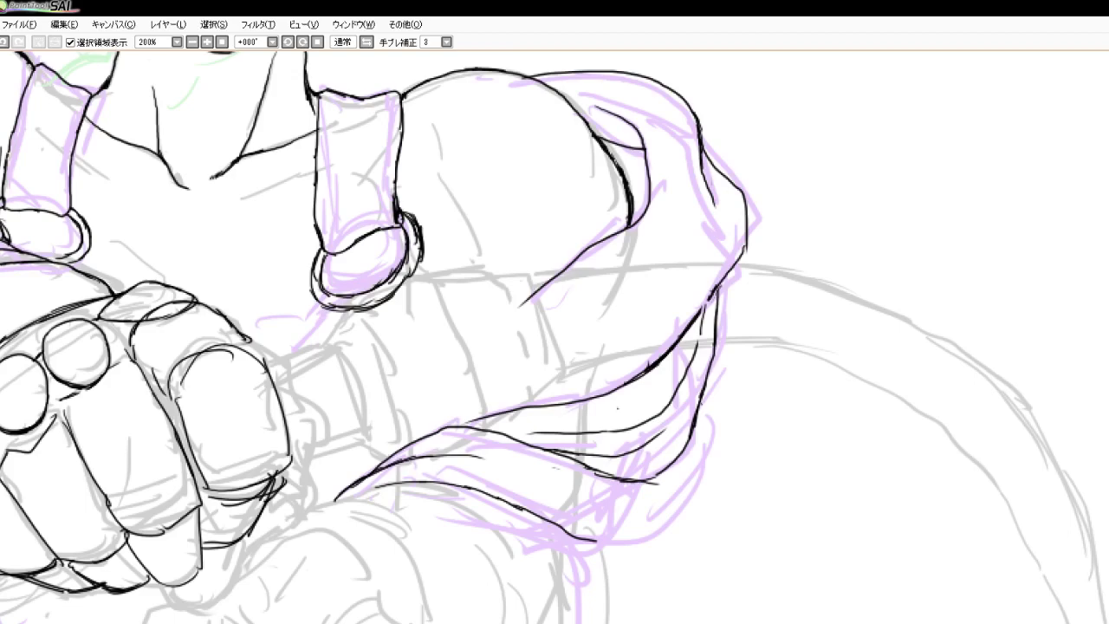
pyautogui.moveTo(700, 402)
pyautogui.mouseDown()
pyautogui.moveTo(714, 449)
pyautogui.moveTo(678, 516)
pyautogui.moveTo(655, 541)
pyautogui.moveTo(586, 544)
pyautogui.moveTo(639, 544)
pyautogui.mouseUp()
pyautogui.moveTo(682, 513); pyautogui.dragTo(663, 534)
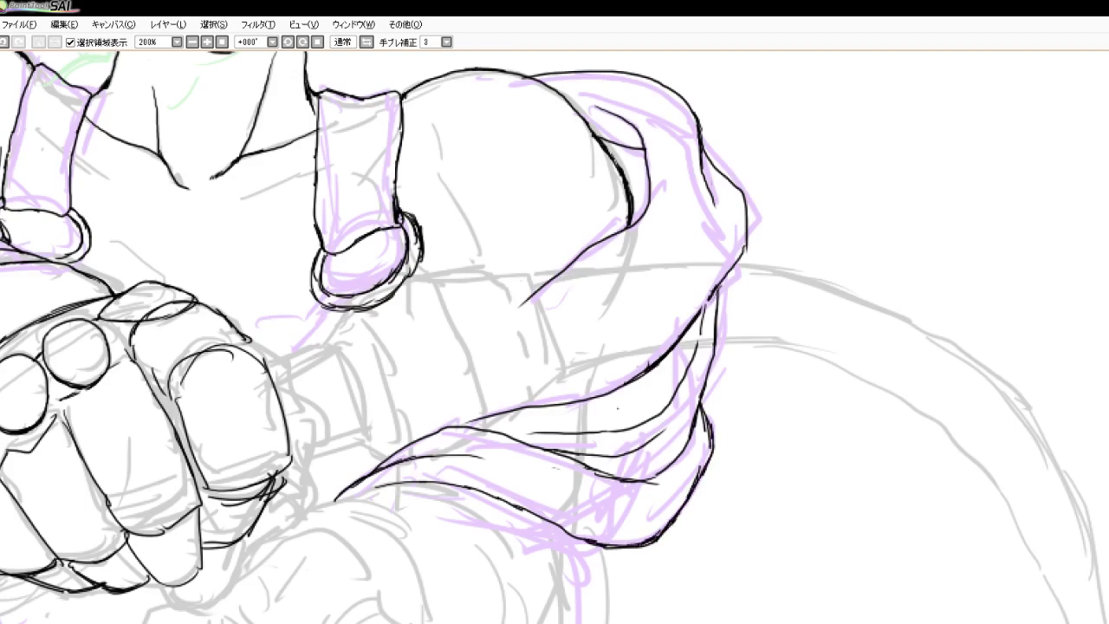
# Ink the outer contour of the forearm from the hanging cloth's lower edge down towards the open hand's thumb
pyautogui.scroll(-4, 564, 305)
pyautogui.scroll(3, 526, 336)
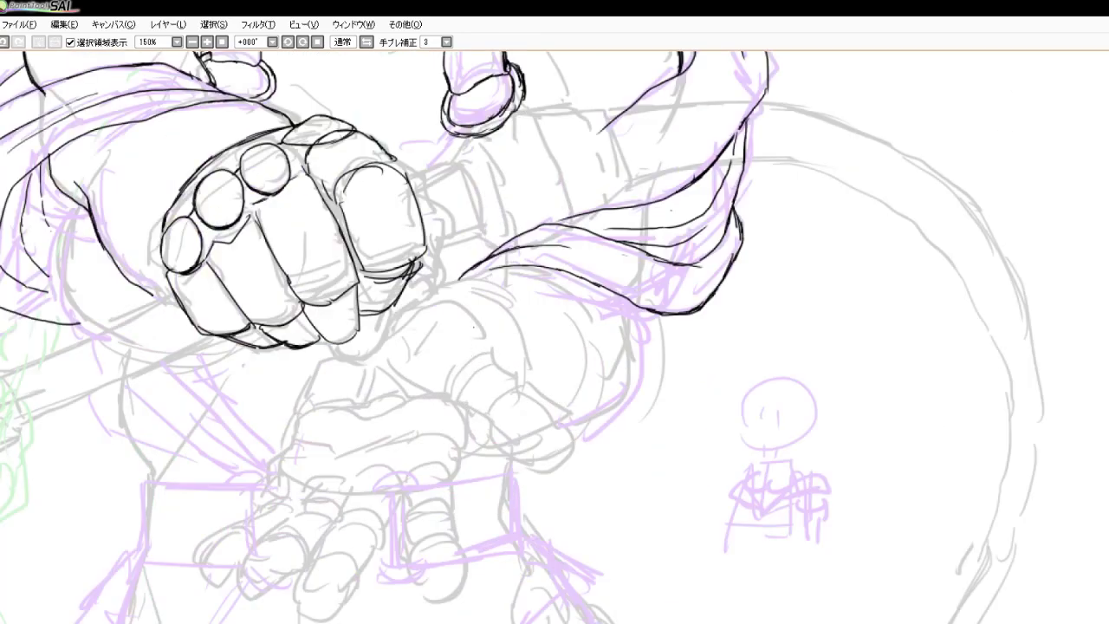
pyautogui.scroll(-2, 555, 338)
pyautogui.scroll(-1, 496, 291)
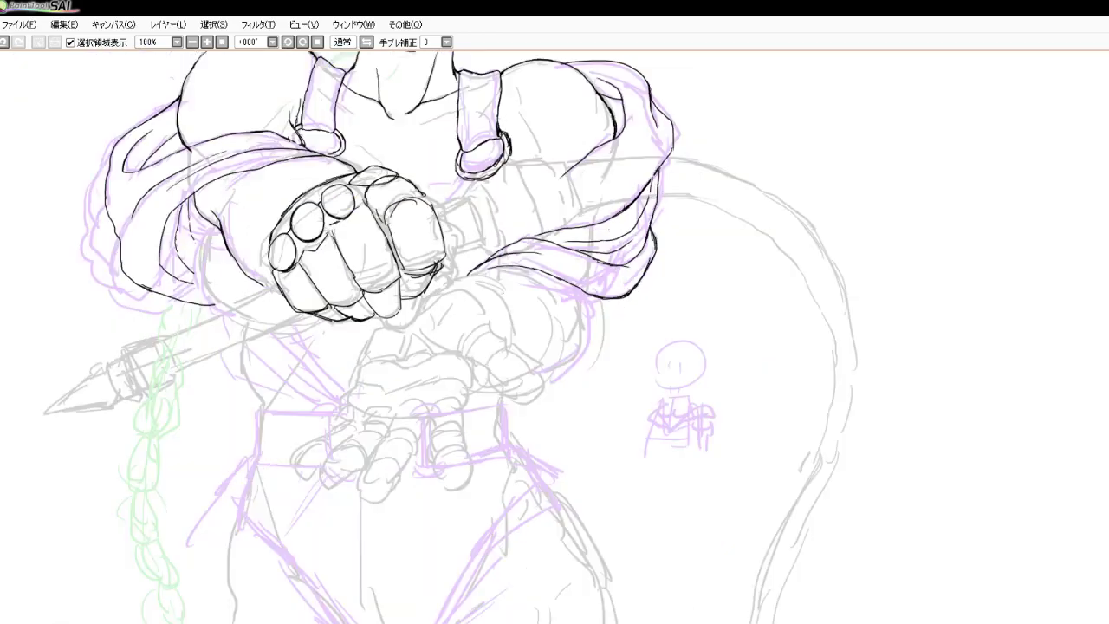
pyautogui.scroll(2, 503, 297)
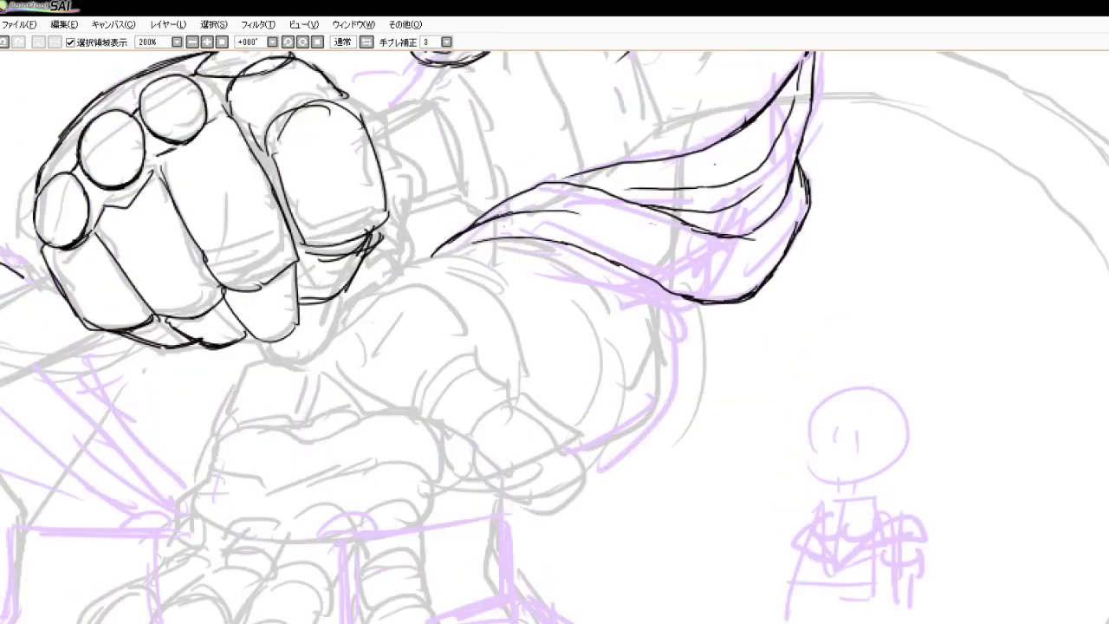
pyautogui.moveTo(686, 286)
pyautogui.mouseDown()
pyautogui.moveTo(662, 383)
pyautogui.moveTo(640, 423)
pyautogui.moveTo(594, 458)
pyautogui.moveTo(567, 463)
pyautogui.mouseUp()
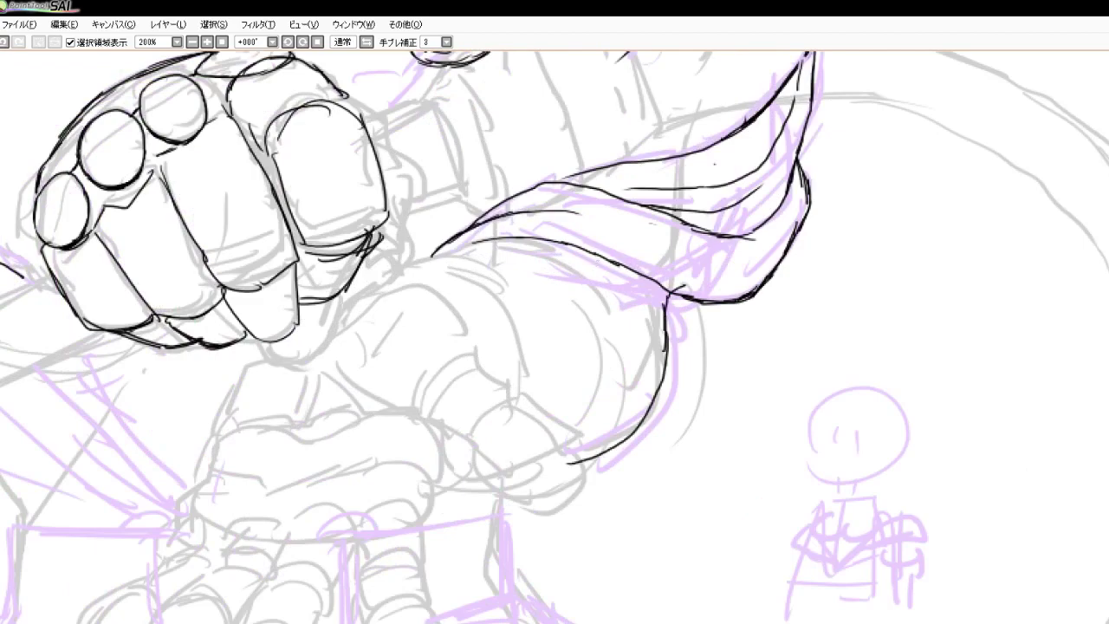
# Ink the open hand's wrist edge, thumb and both sides of the palm, meeting the underside of the fist
pyautogui.scroll(-4, 554, 338)
pyautogui.scroll(3, 555, 338)
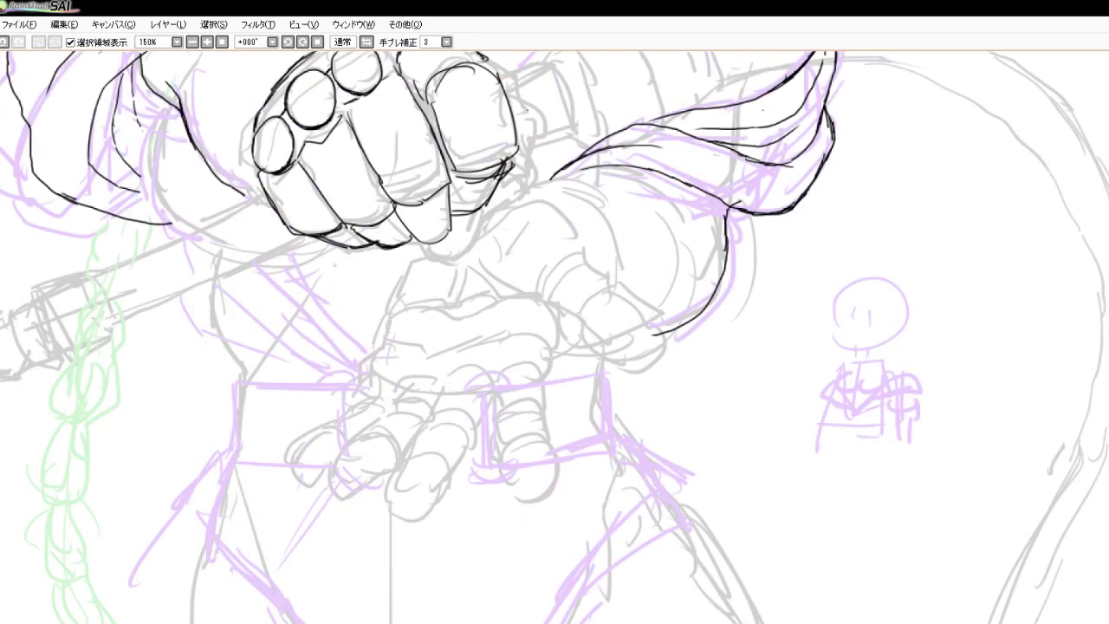
pyautogui.moveTo(487, 58); pyautogui.dragTo(507, 67)
pyautogui.moveTo(526, 153)
pyautogui.mouseDown()
pyautogui.moveTo(474, 241)
pyautogui.moveTo(446, 251)
pyautogui.moveTo(556, 206)
pyautogui.moveTo(611, 291)
pyautogui.moveTo(577, 326)
pyautogui.moveTo(625, 368)
pyautogui.mouseUp()
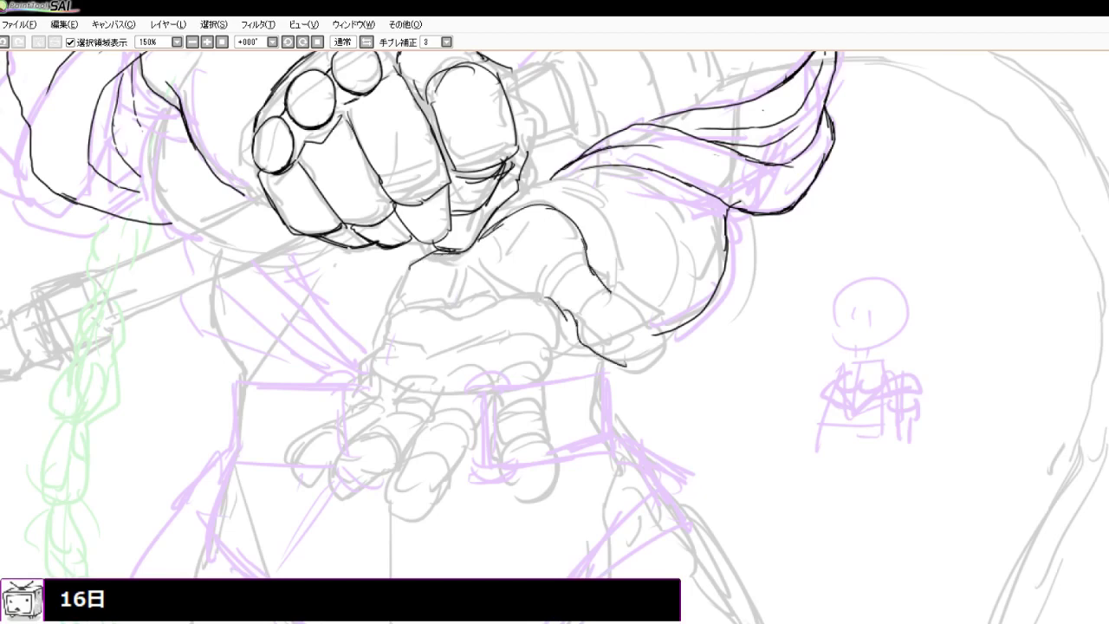
pyautogui.moveTo(609, 288)
pyautogui.mouseDown()
pyautogui.moveTo(645, 307)
pyautogui.moveTo(664, 341)
pyautogui.moveTo(630, 373)
pyautogui.mouseUp()
pyautogui.moveTo(568, 307); pyautogui.dragTo(554, 353)
pyautogui.moveTo(552, 338); pyautogui.dragTo(549, 367)
pyautogui.moveTo(425, 258)
pyautogui.mouseDown()
pyautogui.moveTo(404, 276)
pyautogui.moveTo(367, 374)
pyautogui.mouseUp()
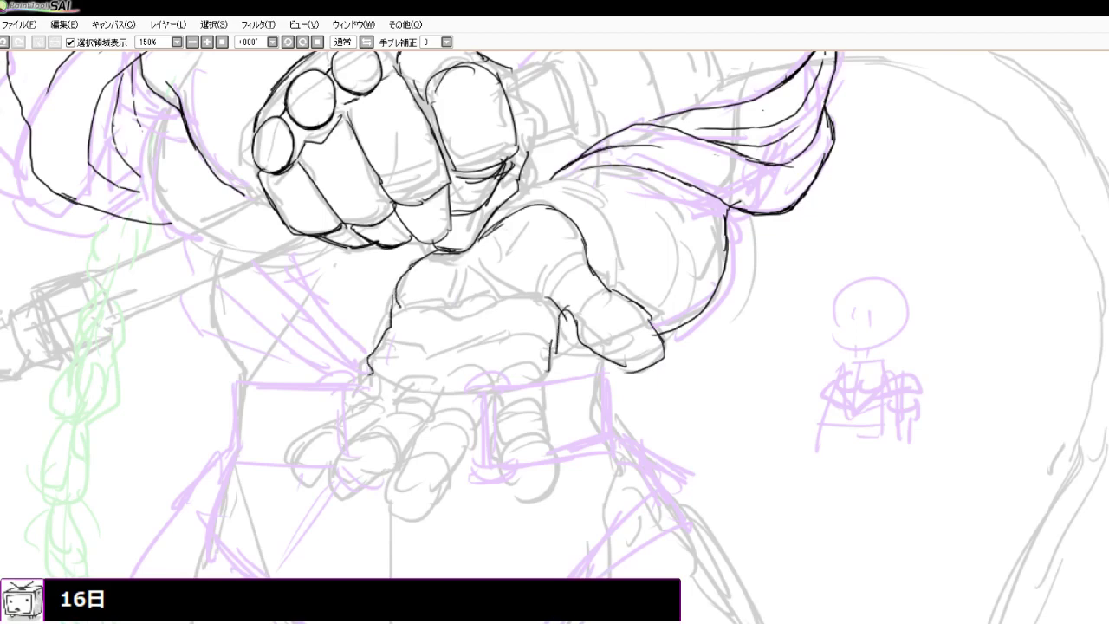
# Ink the outlines of the open hand's four fingers, from the index finger across to the little finger
pyautogui.moveTo(542, 366)
pyautogui.mouseDown()
pyautogui.moveTo(535, 402)
pyautogui.moveTo(487, 418)
pyautogui.moveTo(499, 472)
pyautogui.moveTo(522, 499)
pyautogui.mouseUp()
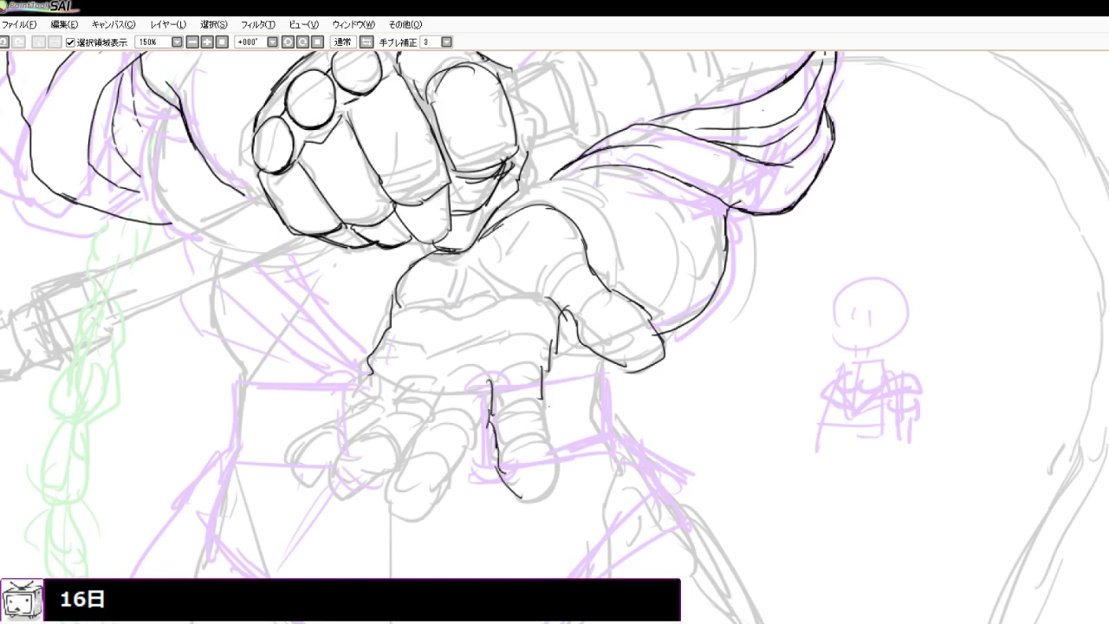
pyautogui.moveTo(546, 395)
pyautogui.mouseDown()
pyautogui.moveTo(552, 472)
pyautogui.moveTo(543, 492)
pyautogui.moveTo(521, 507)
pyautogui.mouseUp()
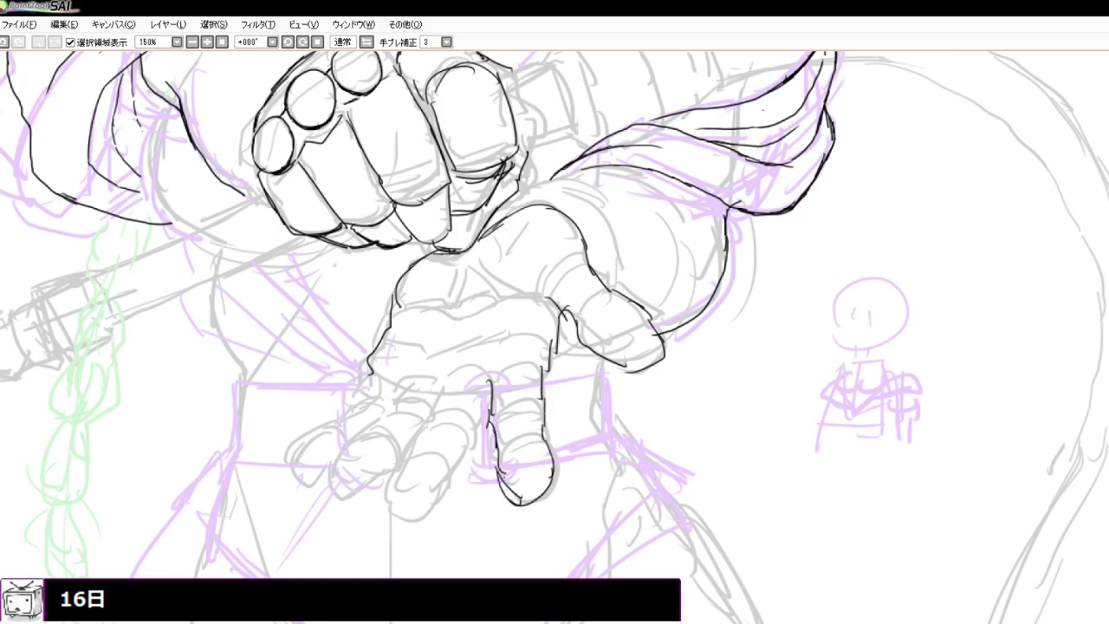
pyautogui.moveTo(494, 395)
pyautogui.mouseDown()
pyautogui.moveTo(488, 436)
pyautogui.moveTo(441, 505)
pyautogui.moveTo(399, 521)
pyautogui.mouseUp()
pyautogui.moveTo(385, 465)
pyautogui.mouseDown()
pyautogui.moveTo(399, 520)
pyautogui.moveTo(442, 390)
pyautogui.moveTo(350, 442)
pyautogui.moveTo(324, 475)
pyautogui.moveTo(347, 503)
pyautogui.mouseUp()
pyautogui.moveTo(349, 501); pyautogui.dragTo(386, 468)
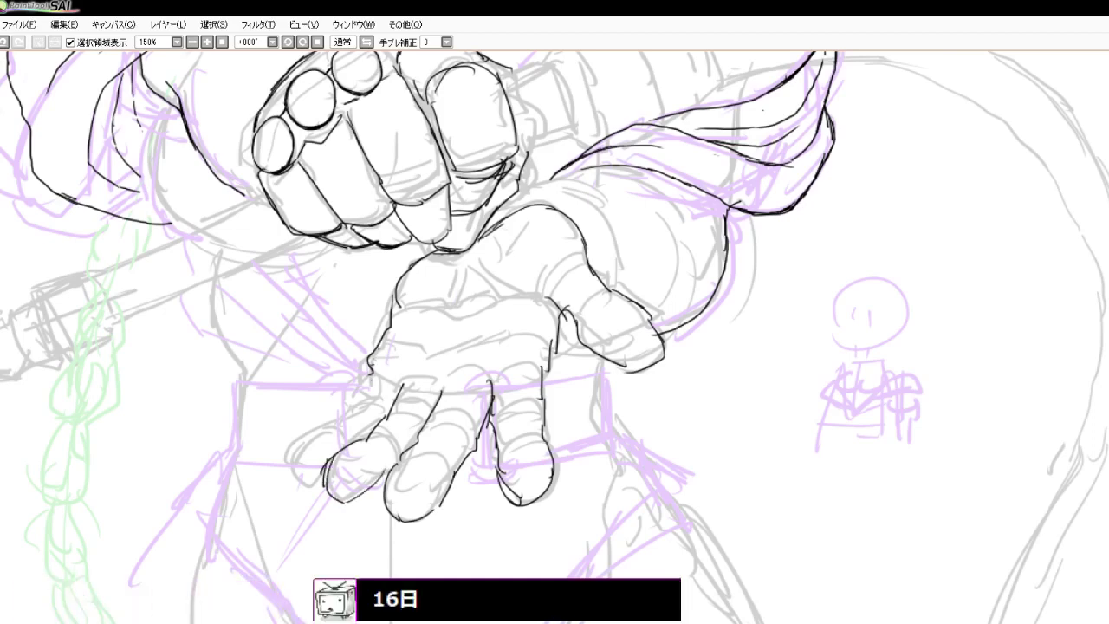
pyautogui.moveTo(380, 342)
pyautogui.mouseDown()
pyautogui.moveTo(357, 402)
pyautogui.moveTo(315, 424)
pyautogui.moveTo(293, 458)
pyautogui.moveTo(310, 473)
pyautogui.moveTo(329, 459)
pyautogui.mouseUp()
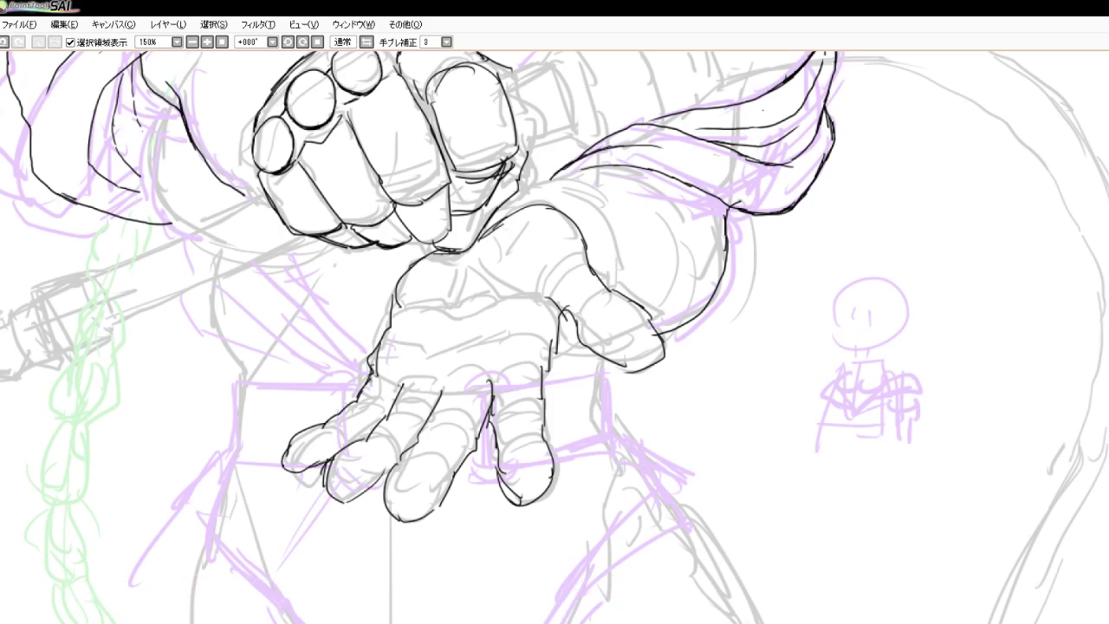
# Reinforce the edges between the open hand's fingers and add a joint crease and the palm lines
pyautogui.moveTo(432, 385); pyautogui.dragTo(441, 399)
pyautogui.moveTo(440, 392)
pyautogui.mouseDown()
pyautogui.moveTo(475, 439)
pyautogui.moveTo(434, 513)
pyautogui.mouseUp()
pyautogui.moveTo(420, 450); pyautogui.dragTo(455, 447)
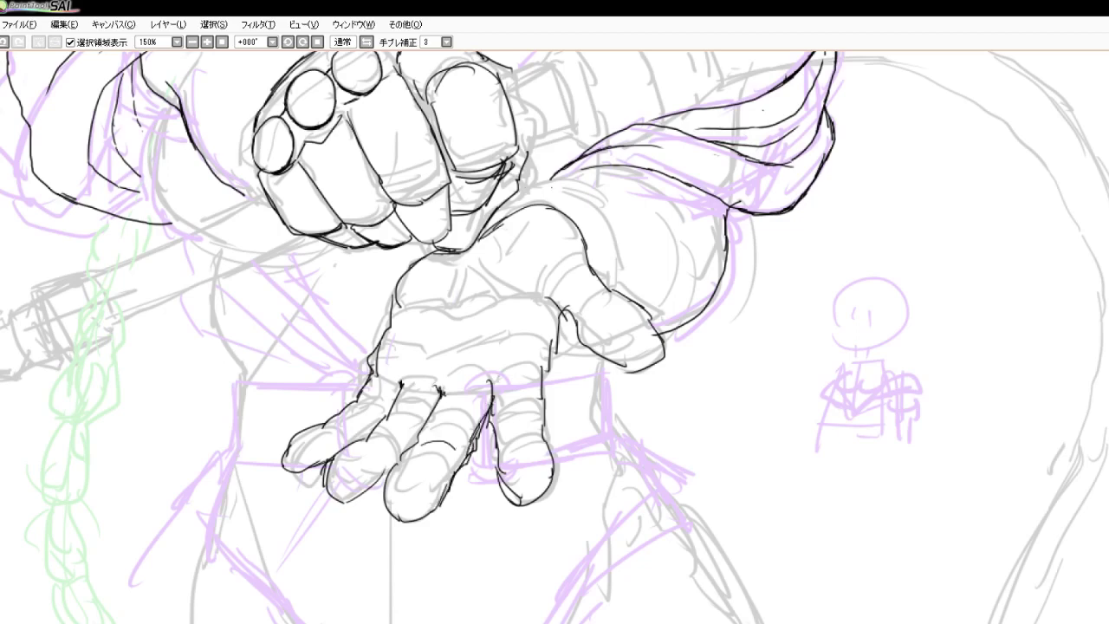
pyautogui.moveTo(403, 333); pyautogui.dragTo(536, 294)
pyautogui.moveTo(532, 339)
pyautogui.mouseDown()
pyautogui.moveTo(495, 347)
pyautogui.moveTo(501, 367)
pyautogui.mouseUp()
pyautogui.moveTo(499, 367)
pyautogui.mouseDown()
pyautogui.moveTo(494, 385)
pyautogui.moveTo(490, 369)
pyautogui.moveTo(508, 362)
pyautogui.moveTo(408, 369)
pyautogui.mouseUp()
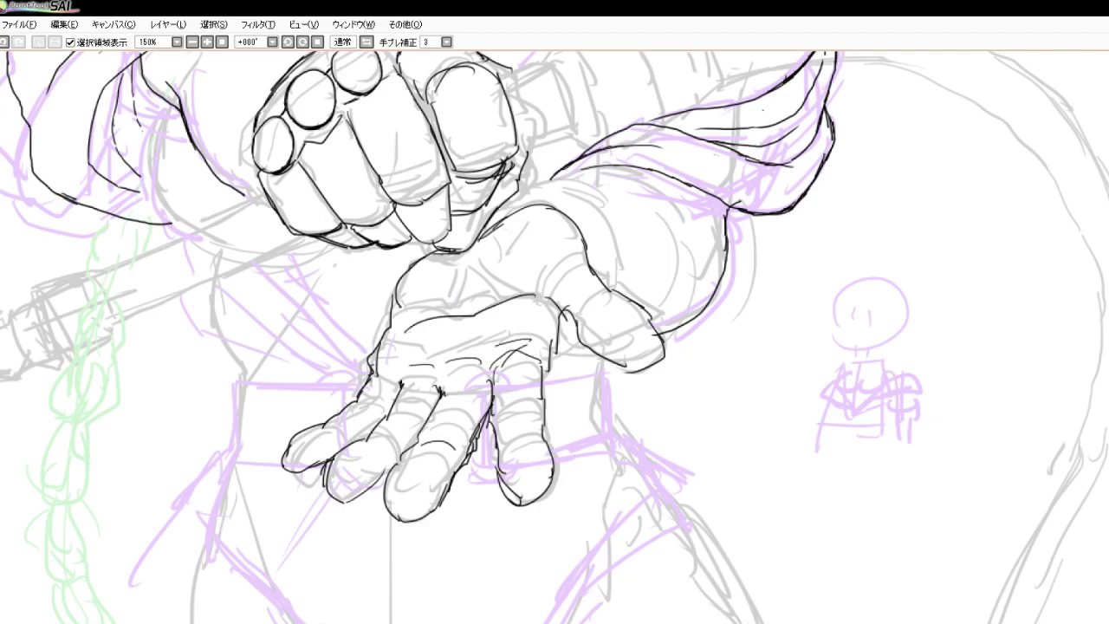
# Ink the upper edge of the gathered torso cloth from below the fist to the open hand, with a short crease
pyautogui.press('pagedown')
pyautogui.press('pagedown')
pyautogui.press('pagedown')
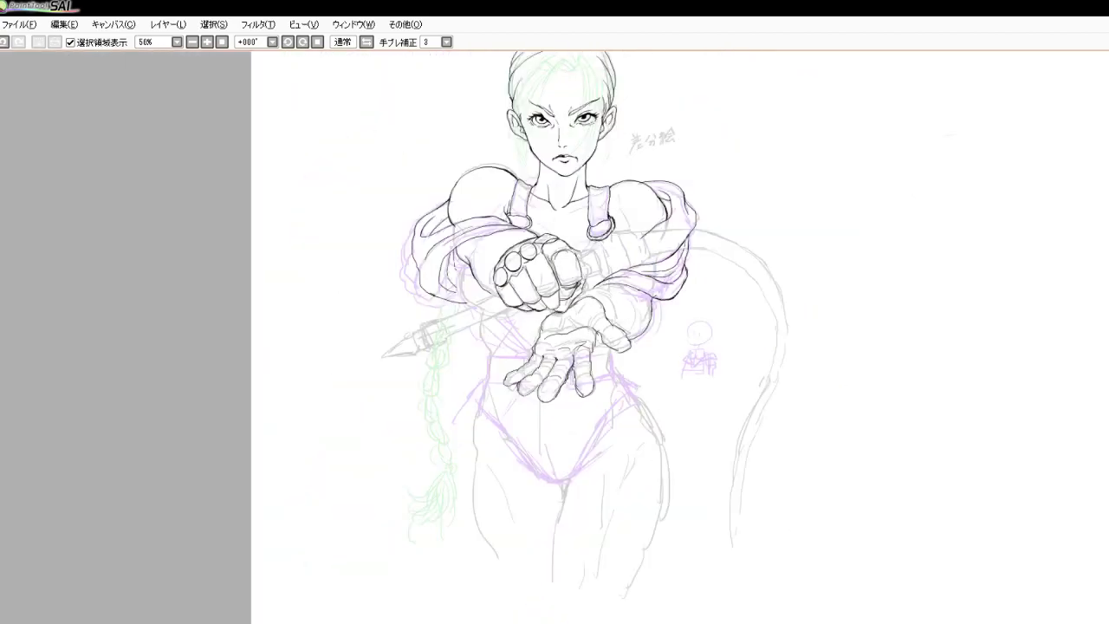
pyautogui.scroll(4, 522, 340)
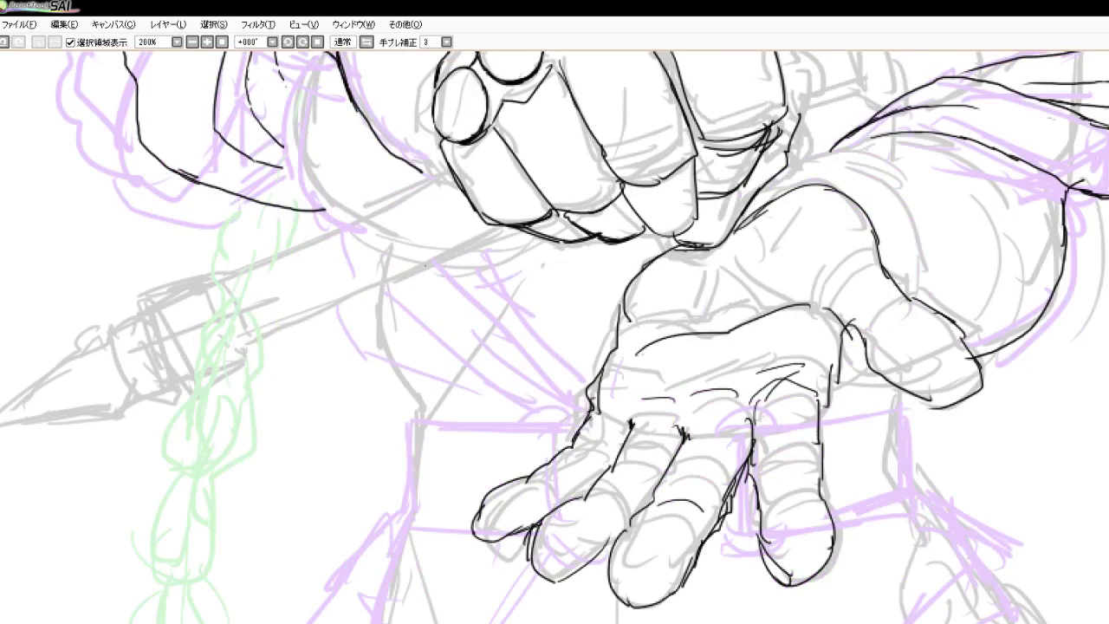
pyautogui.moveTo(409, 235)
pyautogui.mouseDown()
pyautogui.moveTo(491, 288)
pyautogui.moveTo(574, 399)
pyautogui.mouseUp()
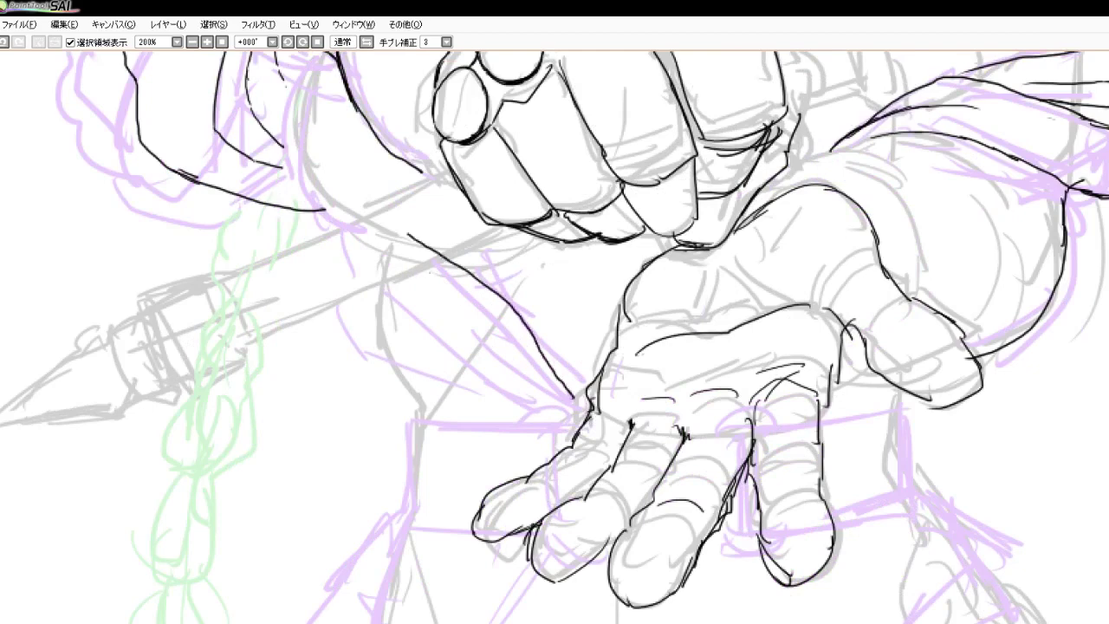
pyautogui.moveTo(416, 270); pyautogui.dragTo(453, 315)
pyautogui.moveTo(345, 236)
pyautogui.mouseDown()
pyautogui.moveTo(360, 298)
pyautogui.moveTo(393, 344)
pyautogui.moveTo(475, 381)
pyautogui.mouseUp()
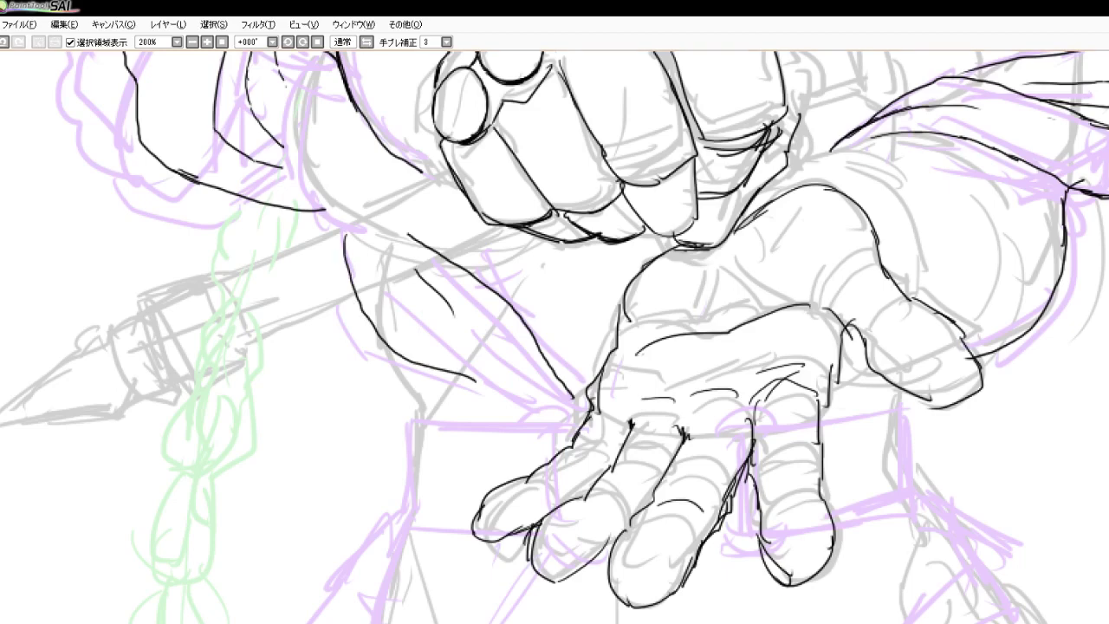
pyautogui.moveTo(333, 235); pyautogui.dragTo(398, 368)
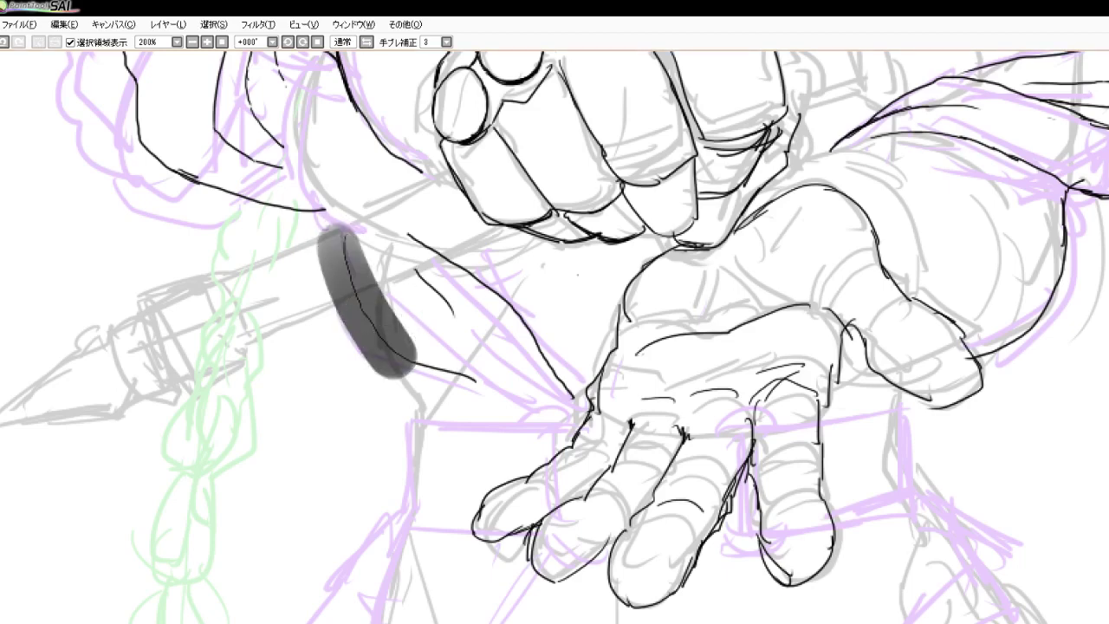
pyautogui.moveTo(343, 287); pyautogui.dragTo(373, 307)
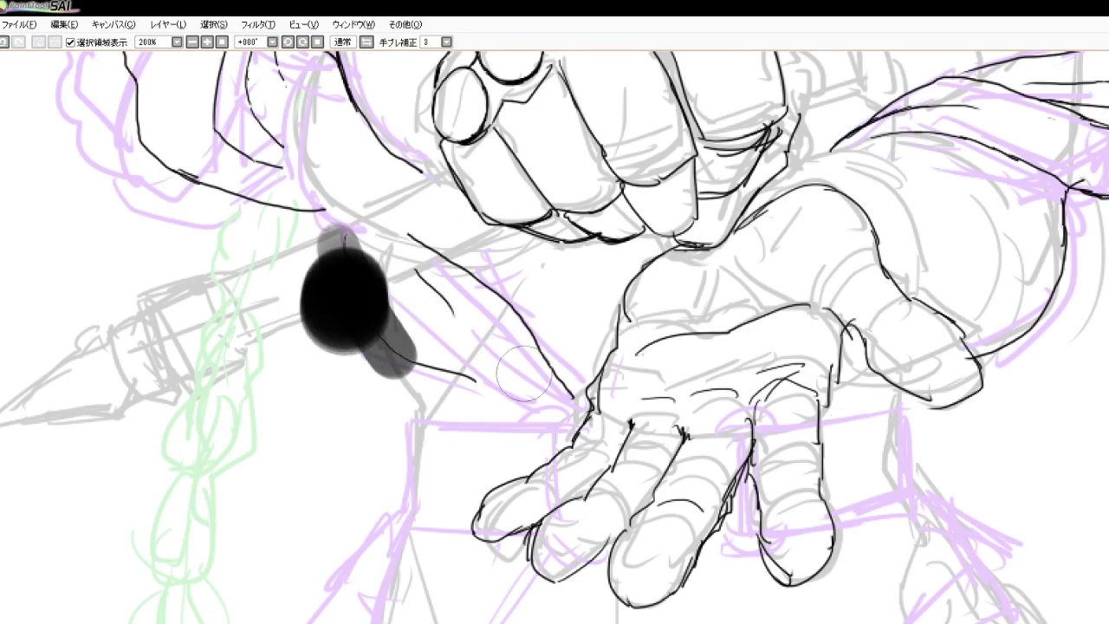
pyautogui.moveTo(360, 346)
pyautogui.mouseDown()
pyautogui.moveTo(395, 338)
pyautogui.moveTo(405, 354)
pyautogui.moveTo(362, 313)
pyautogui.moveTo(384, 290)
pyautogui.moveTo(343, 246)
pyautogui.mouseUp()
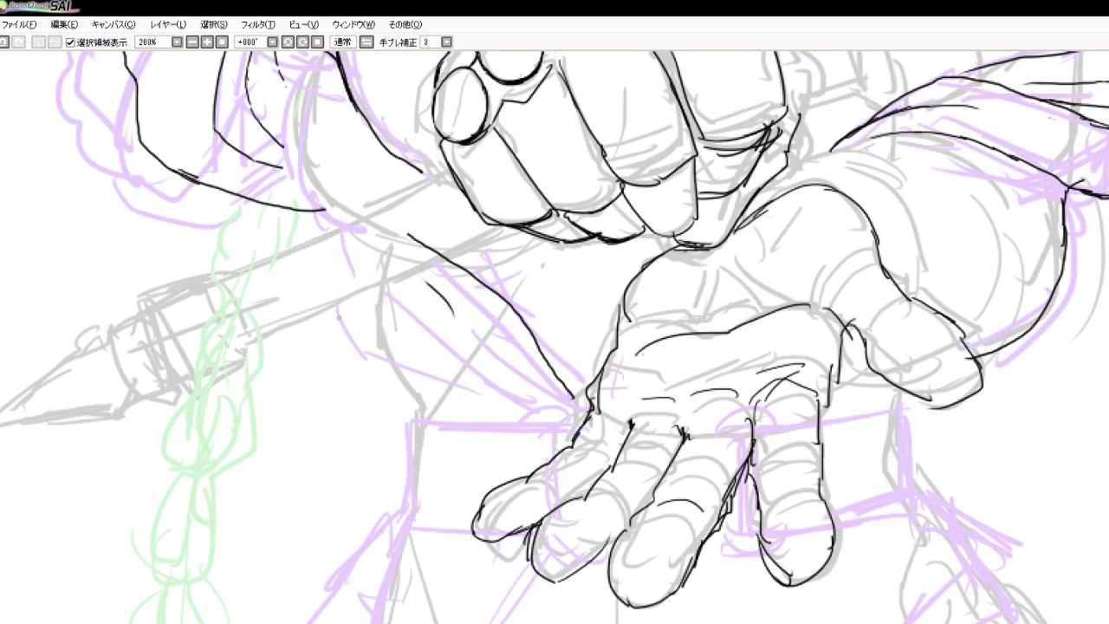
# Ink the gathered cloth's lower outer edge, redrawing its long part, and add two inner folds converging beside the open hand
pyautogui.moveTo(327, 302)
pyautogui.mouseDown()
pyautogui.moveTo(361, 366)
pyautogui.moveTo(485, 404)
pyautogui.mouseUp()
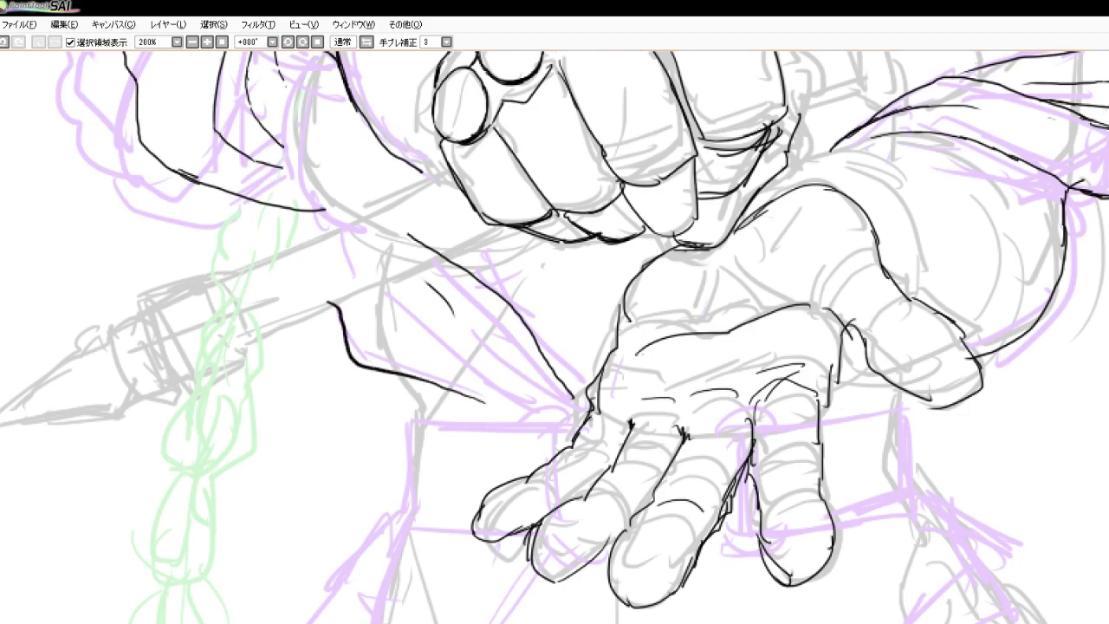
pyautogui.moveTo(364, 359)
pyautogui.mouseDown()
pyautogui.moveTo(368, 376)
pyautogui.moveTo(476, 403)
pyautogui.mouseUp()
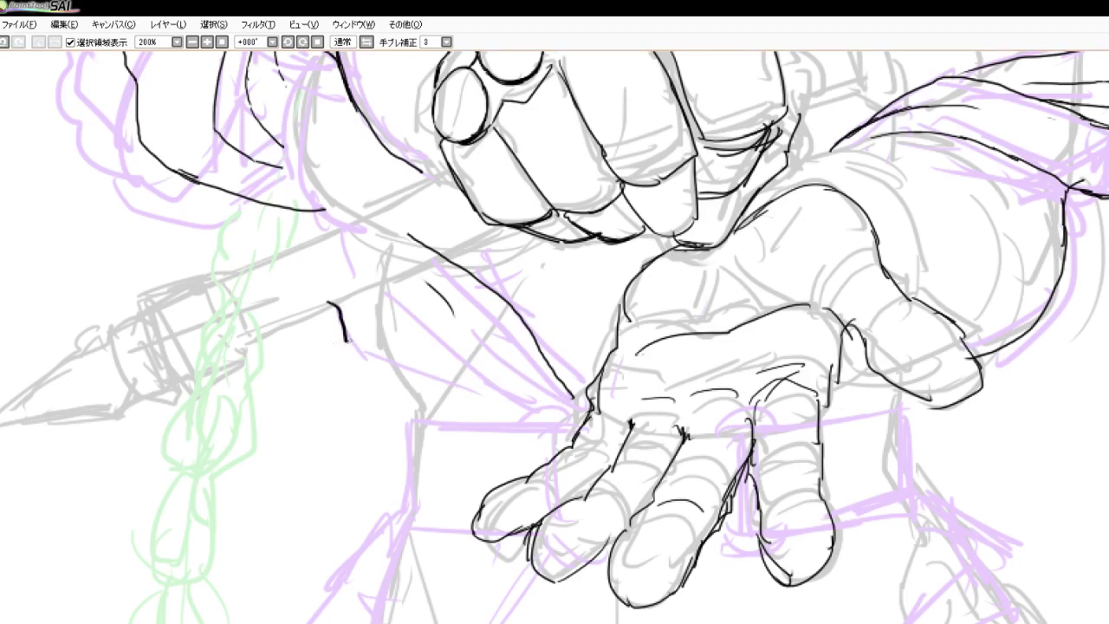
pyautogui.moveTo(345, 342)
pyautogui.mouseDown()
pyautogui.moveTo(367, 359)
pyautogui.moveTo(530, 400)
pyautogui.mouseUp()
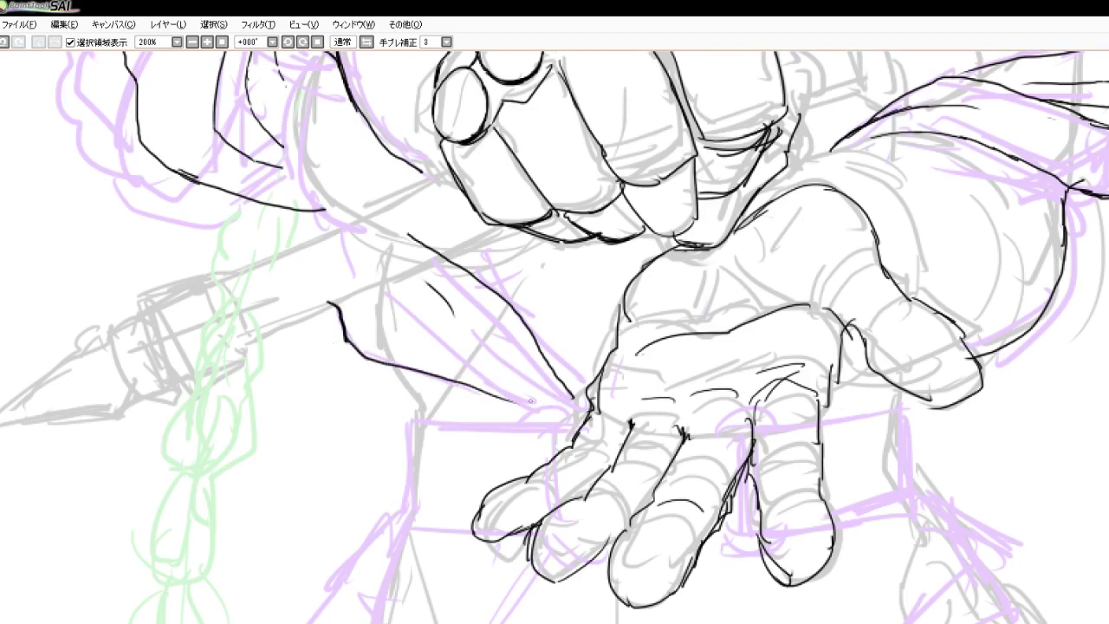
pyautogui.moveTo(364, 275)
pyautogui.mouseDown()
pyautogui.moveTo(506, 395)
pyautogui.moveTo(555, 416)
pyautogui.mouseUp()
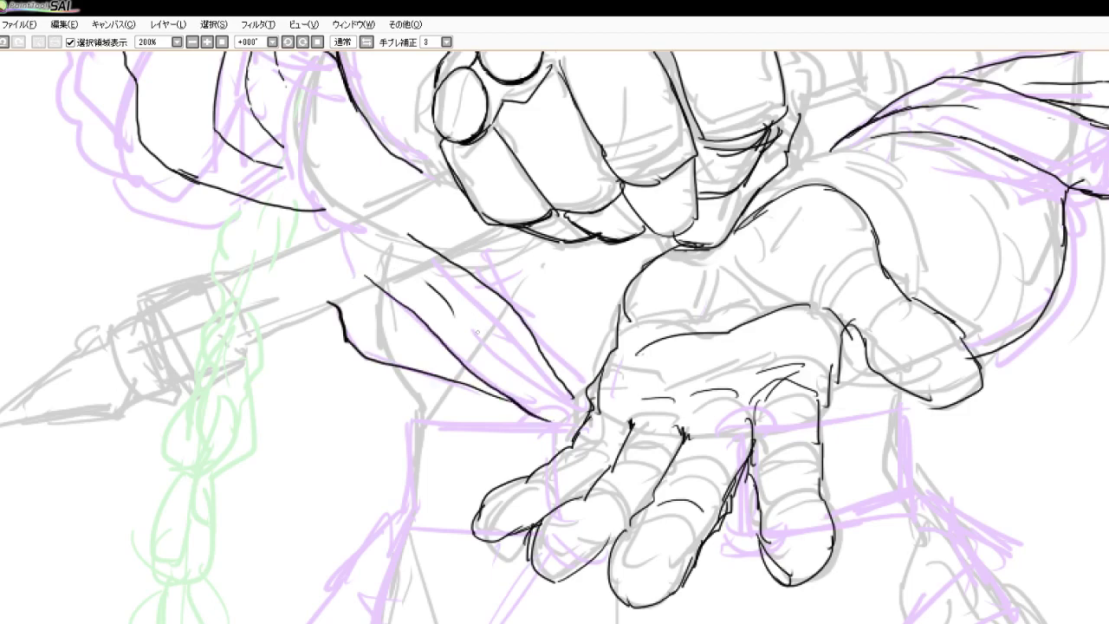
pyautogui.moveTo(478, 331)
pyautogui.mouseDown()
pyautogui.moveTo(515, 374)
pyautogui.moveTo(588, 419)
pyautogui.mouseUp()
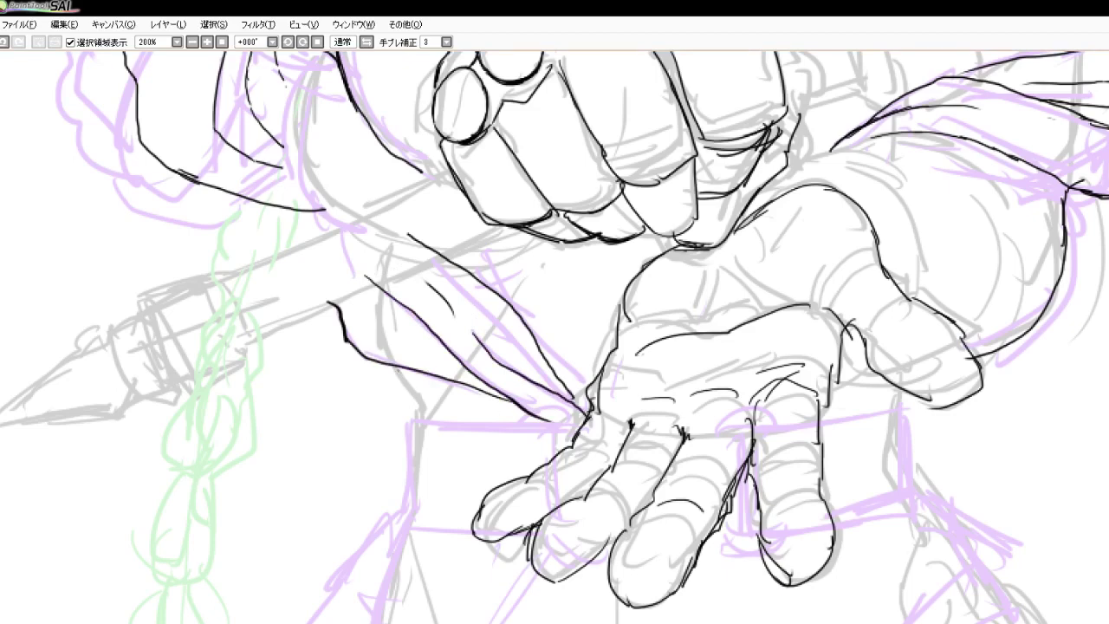
# Ink the waist curve below the gathered cloth, redraw it more cleanly, and continue it into the belt's upper edge
pyautogui.moveTo(397, 366); pyautogui.dragTo(403, 392)
pyautogui.moveTo(383, 362)
pyautogui.mouseDown()
pyautogui.moveTo(391, 391)
pyautogui.moveTo(428, 418)
pyautogui.mouseUp()
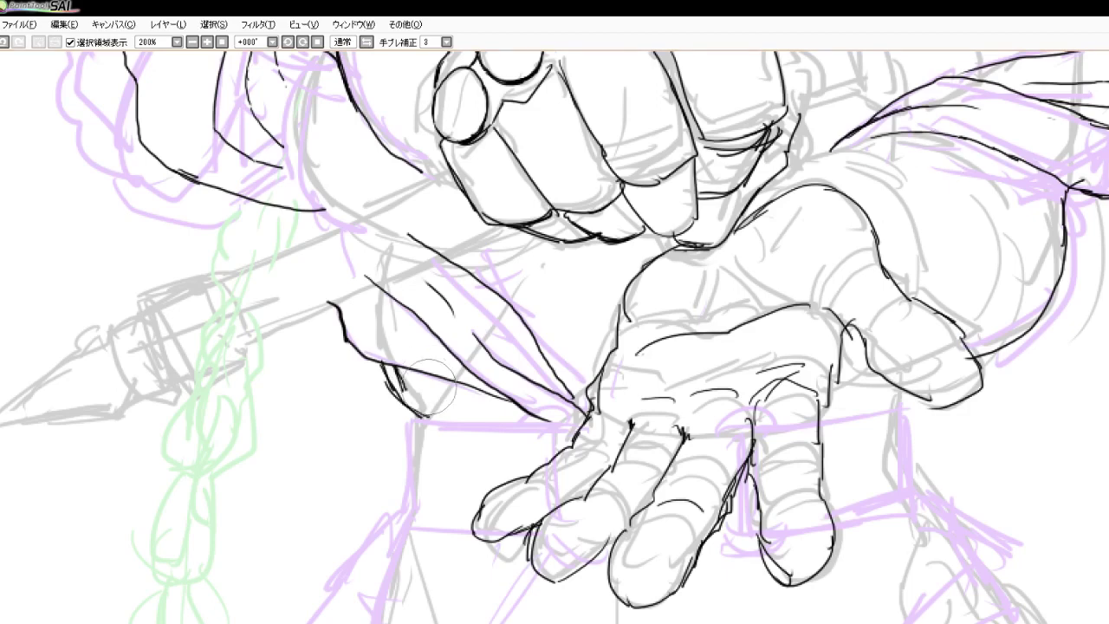
pyautogui.moveTo(362, 409)
pyautogui.mouseDown()
pyautogui.moveTo(381, 406)
pyautogui.moveTo(373, 385)
pyautogui.moveTo(390, 400)
pyautogui.moveTo(407, 390)
pyautogui.mouseUp()
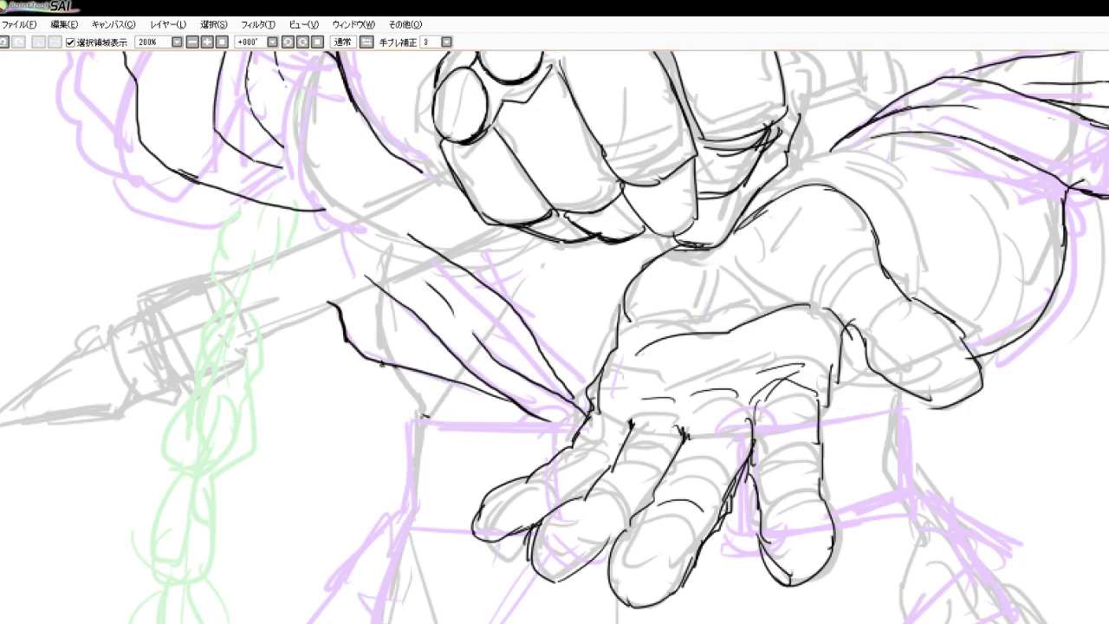
pyautogui.moveTo(381, 364)
pyautogui.mouseDown()
pyautogui.moveTo(421, 417)
pyautogui.moveTo(554, 427)
pyautogui.mouseUp()
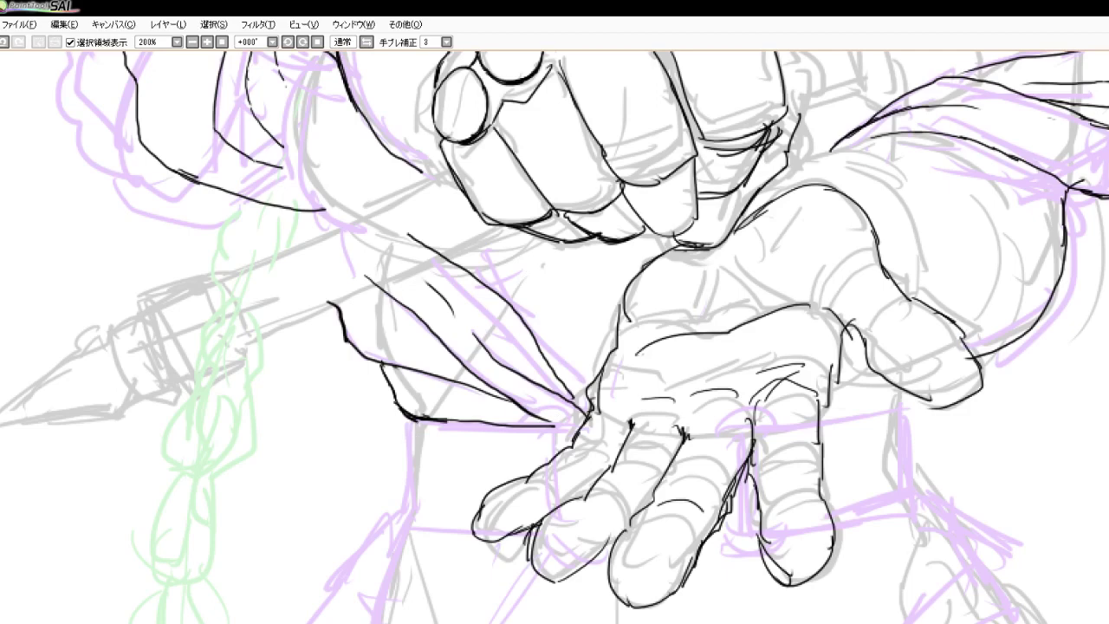
# Ink the outer side, lower edge and inner edge of the belt on the viewer's left, plus the small cloth knot above it
pyautogui.moveTo(412, 419); pyautogui.dragTo(406, 497)
pyautogui.moveTo(409, 460)
pyautogui.mouseDown()
pyautogui.moveTo(406, 523)
pyautogui.moveTo(474, 536)
pyautogui.mouseUp()
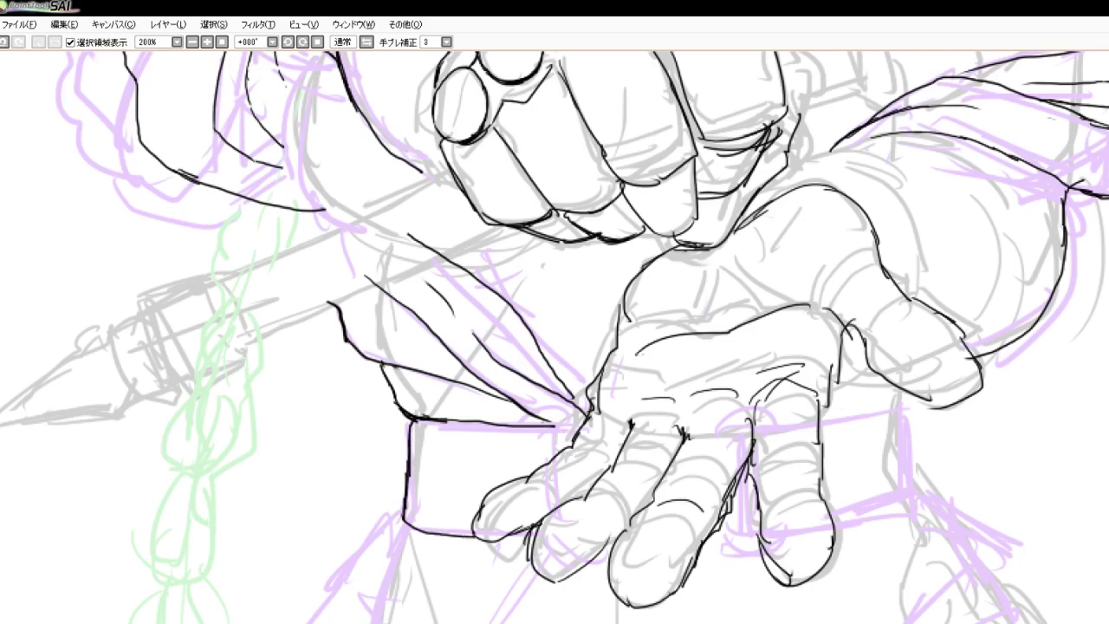
pyautogui.moveTo(531, 424)
pyautogui.mouseDown()
pyautogui.moveTo(546, 411)
pyautogui.moveTo(576, 422)
pyautogui.mouseUp()
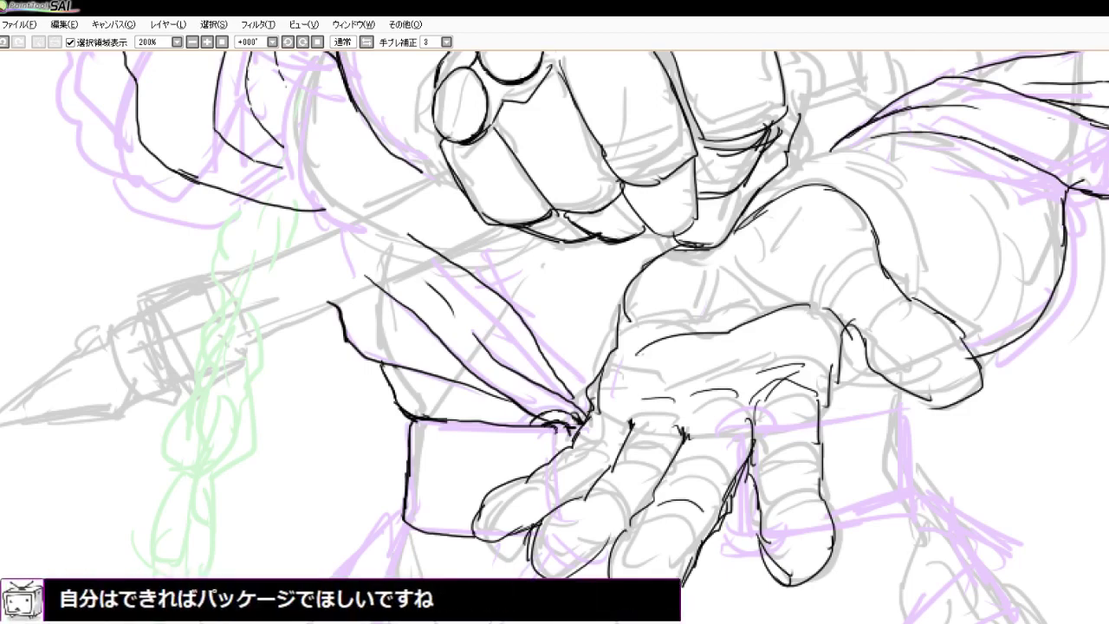
pyautogui.moveTo(556, 428); pyautogui.dragTo(557, 452)
pyautogui.moveTo(500, 537); pyautogui.dragTo(526, 539)
# Ink the upper edge, outer side and lower edge of the belt section on the viewer's right, behind the fingers
pyautogui.scroll(-4, 435, 435)
pyautogui.scroll(4, 510, 431)
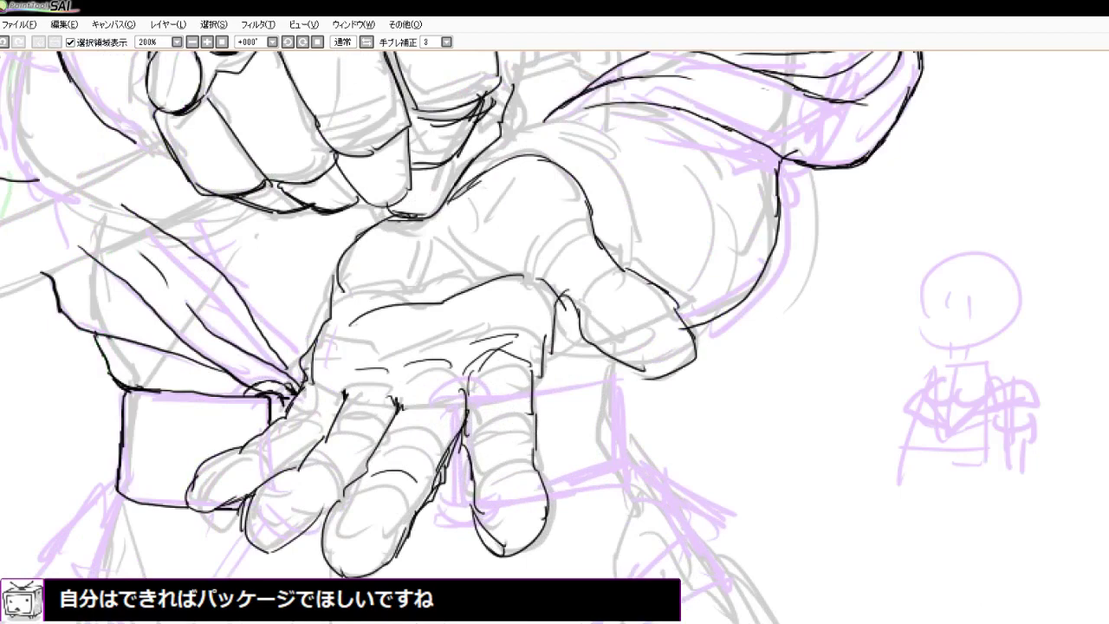
pyautogui.moveTo(538, 376); pyautogui.dragTo(608, 365)
pyautogui.moveTo(626, 314)
pyautogui.mouseDown()
pyautogui.moveTo(607, 371)
pyautogui.moveTo(612, 409)
pyautogui.mouseUp()
pyautogui.moveTo(611, 366); pyautogui.dragTo(613, 454)
pyautogui.moveTo(615, 433)
pyautogui.mouseDown()
pyautogui.moveTo(606, 467)
pyautogui.moveTo(582, 470)
pyautogui.moveTo(613, 466)
pyautogui.moveTo(547, 484)
pyautogui.mouseUp()
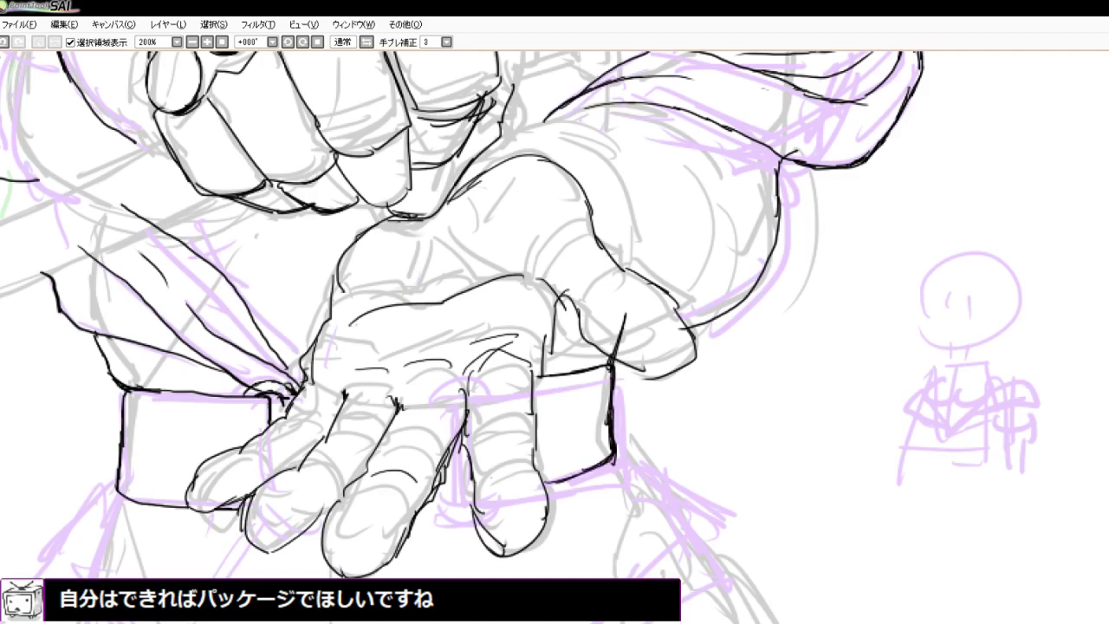
# Add the belt's inner edge and lower line around the index finger, then erase and redraw its outer side more cleanly
pyautogui.moveTo(455, 436)
pyautogui.mouseDown()
pyautogui.moveTo(461, 500)
pyautogui.moveTo(586, 477)
pyautogui.mouseUp()
pyautogui.moveTo(535, 498); pyautogui.dragTo(615, 467)
pyautogui.moveTo(615, 446)
pyautogui.mouseDown()
pyautogui.moveTo(616, 463)
pyautogui.moveTo(596, 475)
pyautogui.mouseUp()
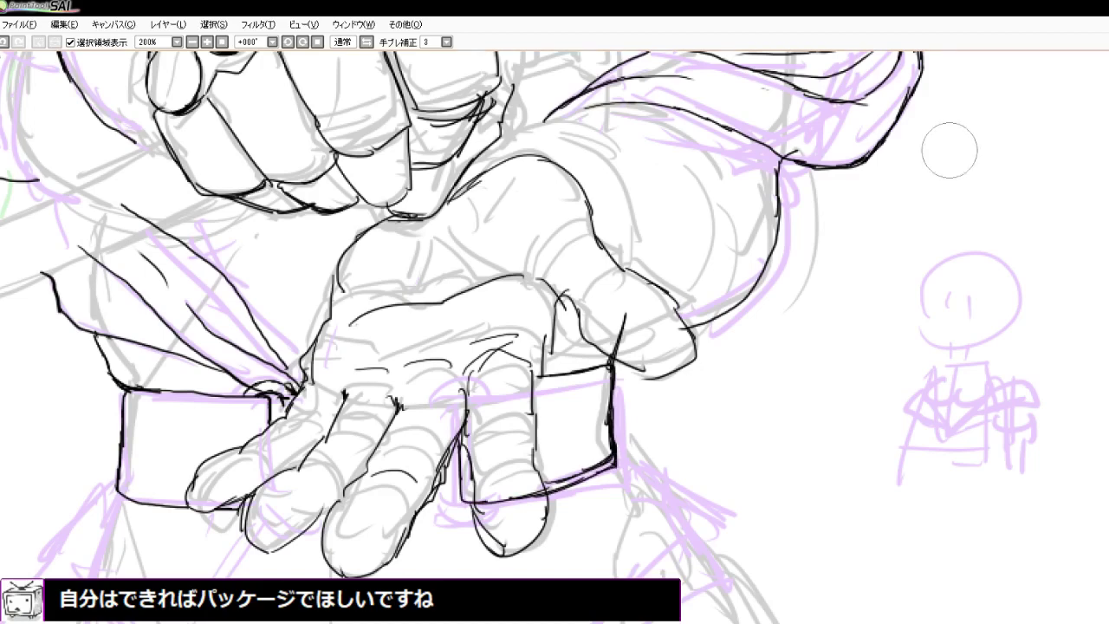
pyautogui.moveTo(609, 424)
pyautogui.mouseDown()
pyautogui.moveTo(614, 441)
pyautogui.moveTo(582, 452)
pyautogui.mouseUp()
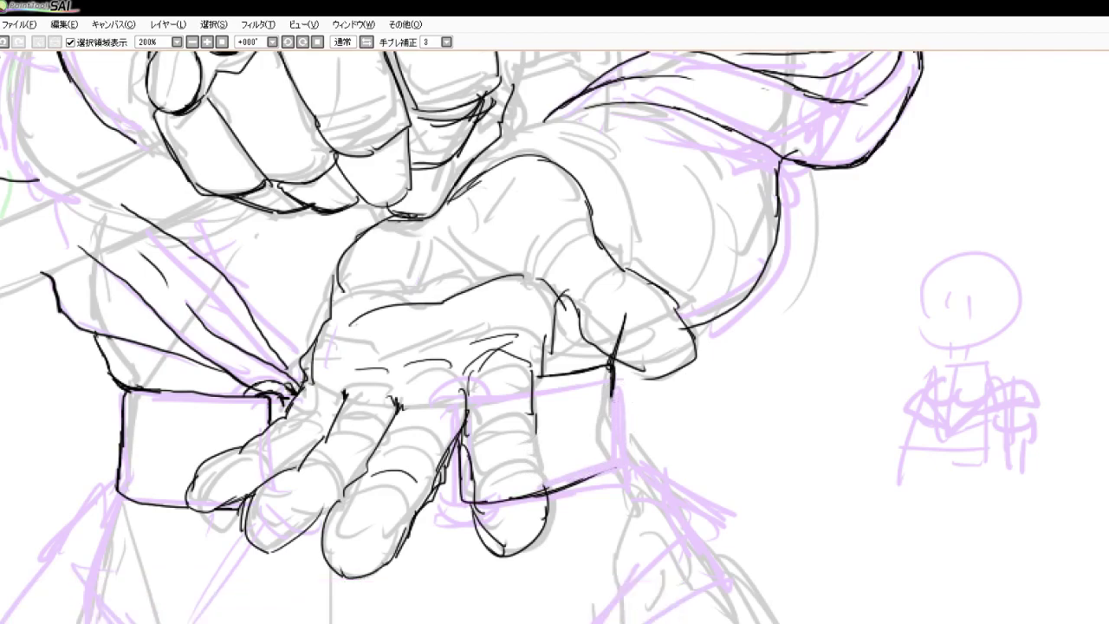
pyautogui.moveTo(612, 388)
pyautogui.mouseDown()
pyautogui.moveTo(619, 465)
pyautogui.moveTo(568, 483)
pyautogui.mouseUp()
pyautogui.scroll(-5, 600, 232)
pyautogui.scroll(2, 569, 320)
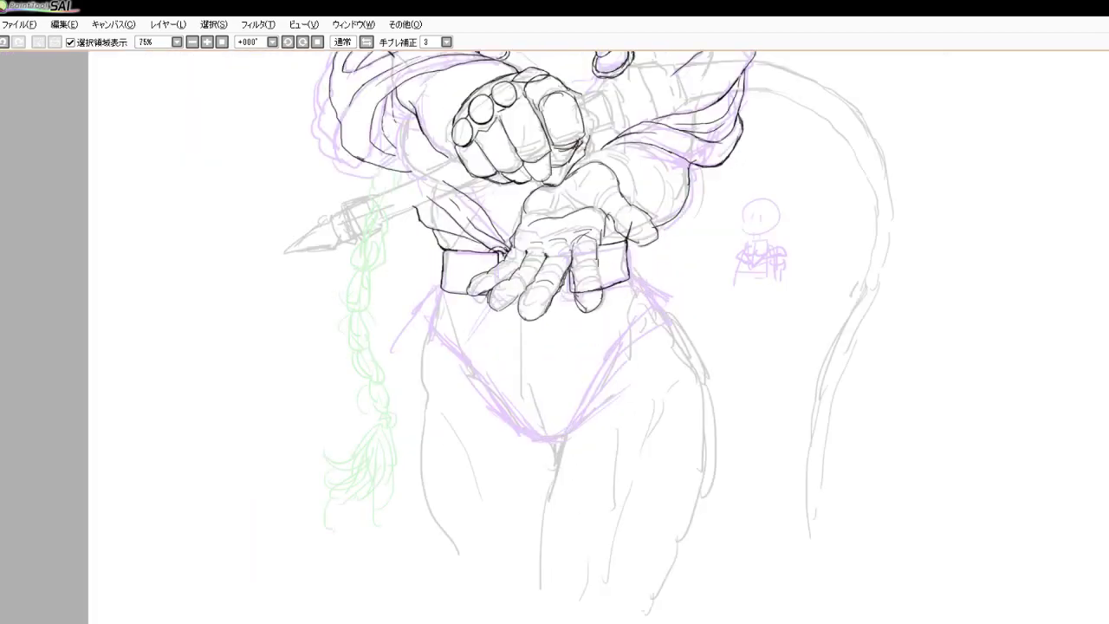
# Ink the garment's bottom curve between the thighs and the leg crease on the viewer's right, then erase the crease's rough inner part
pyautogui.press('-')
pyautogui.press('-')
pyautogui.scroll(1, 555, 386)
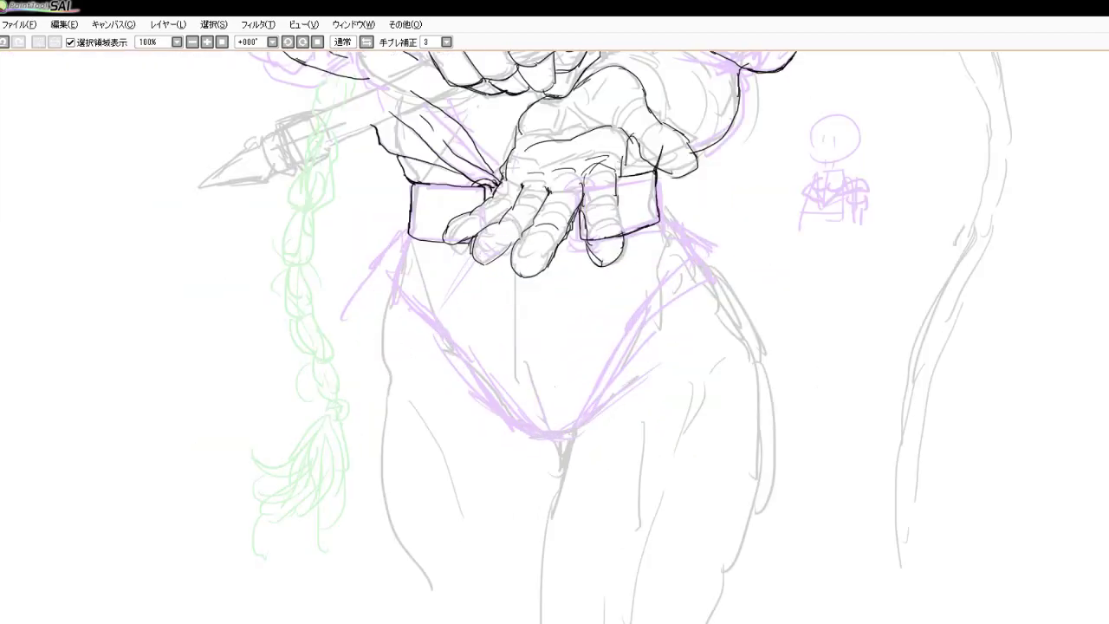
pyautogui.scroll(-3, 546, 389)
pyautogui.scroll(4, 546, 390)
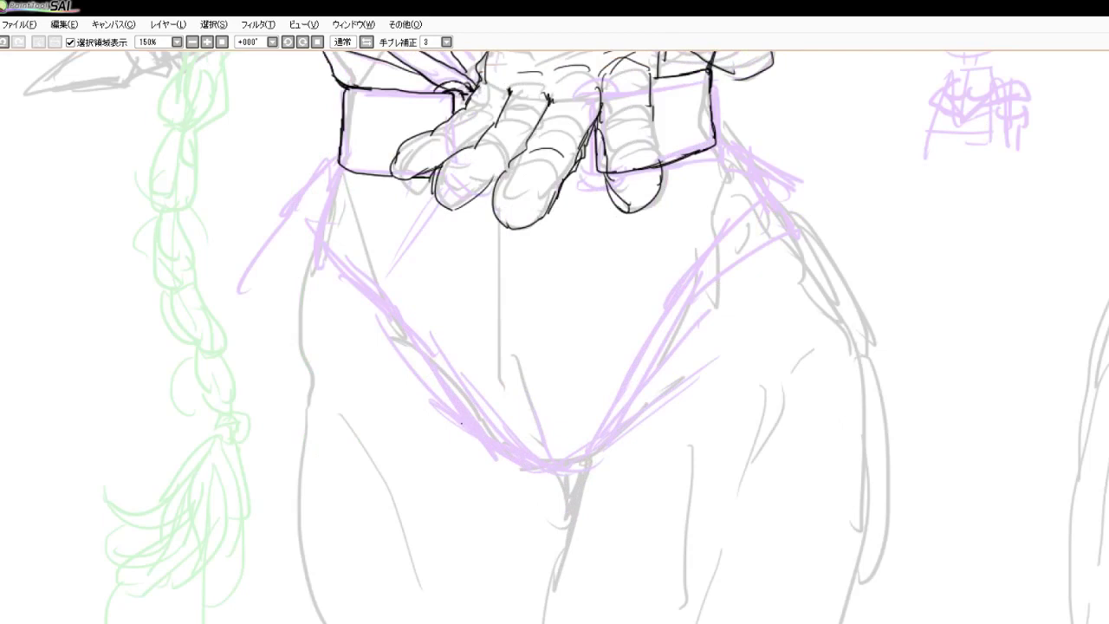
pyautogui.moveTo(462, 423)
pyautogui.mouseDown()
pyautogui.moveTo(521, 460)
pyautogui.moveTo(583, 460)
pyautogui.moveTo(667, 400)
pyautogui.mouseUp()
pyautogui.moveTo(703, 367)
pyautogui.mouseDown()
pyautogui.moveTo(590, 456)
pyautogui.moveTo(644, 404)
pyautogui.mouseUp()
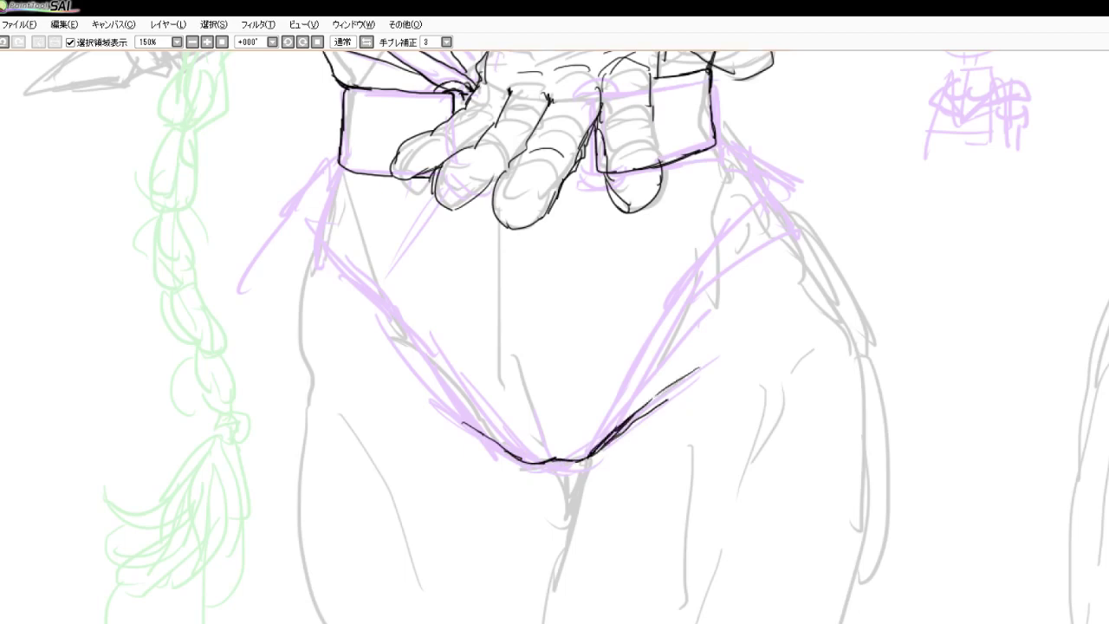
pyautogui.moveTo(675, 411); pyautogui.dragTo(589, 456)
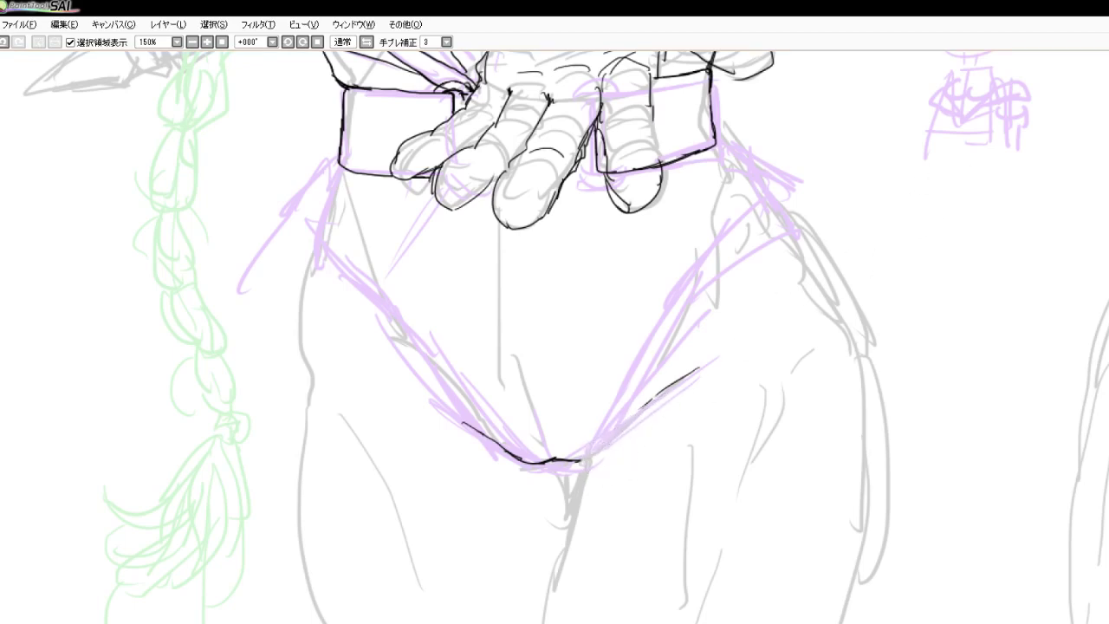
# Re-ink the inner crease, ink the line between the thighs, erase and redraw it longer, and thicken it with the garment's bottom edge
pyautogui.moveTo(623, 422)
pyautogui.mouseDown()
pyautogui.moveTo(571, 462)
pyautogui.moveTo(581, 461)
pyautogui.moveTo(548, 547)
pyautogui.mouseUp()
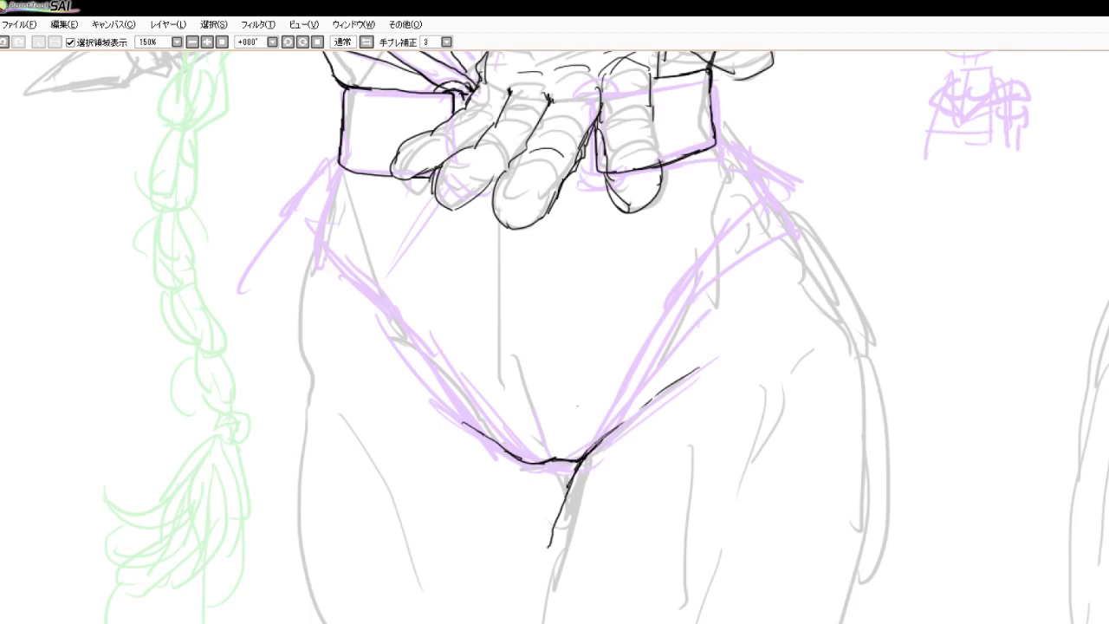
pyautogui.scroll(-4, 520, 347)
pyautogui.scroll(3, 533, 416)
pyautogui.scroll(-2, 464, 268)
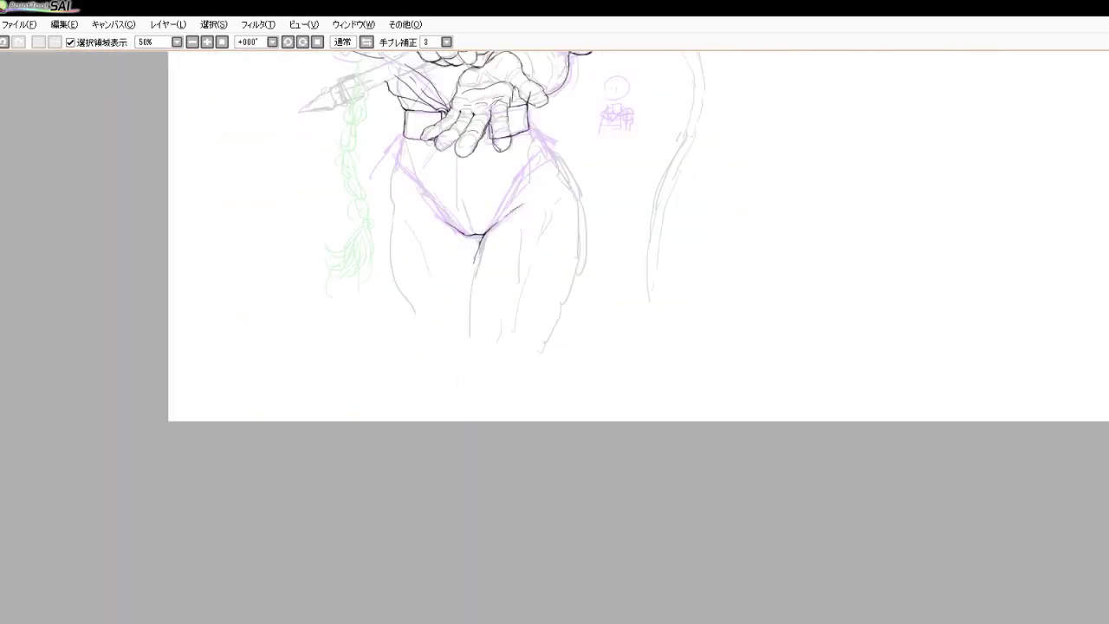
pyautogui.scroll(4, 464, 260)
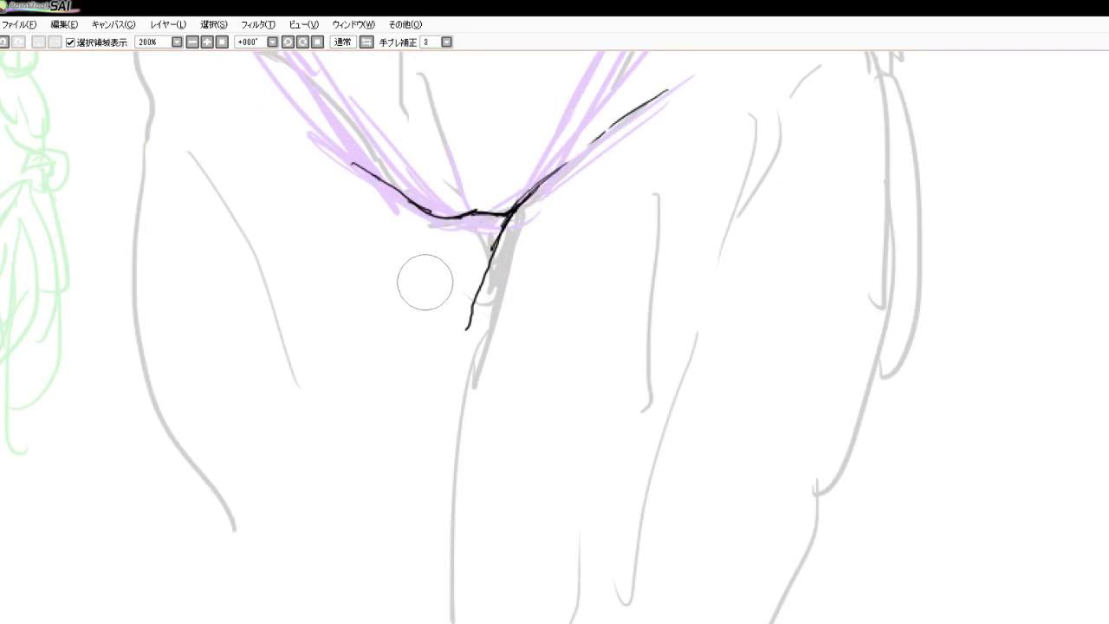
pyautogui.moveTo(463, 329); pyautogui.dragTo(495, 255)
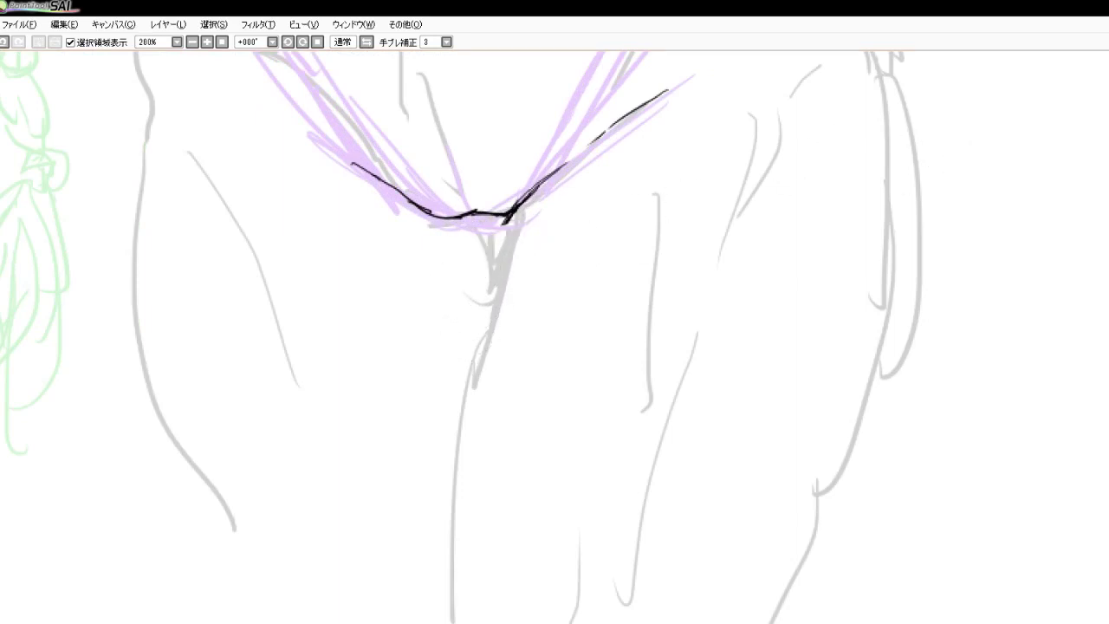
pyautogui.moveTo(517, 208)
pyautogui.mouseDown()
pyautogui.moveTo(487, 263)
pyautogui.moveTo(469, 376)
pyautogui.moveTo(451, 623)
pyautogui.mouseUp()
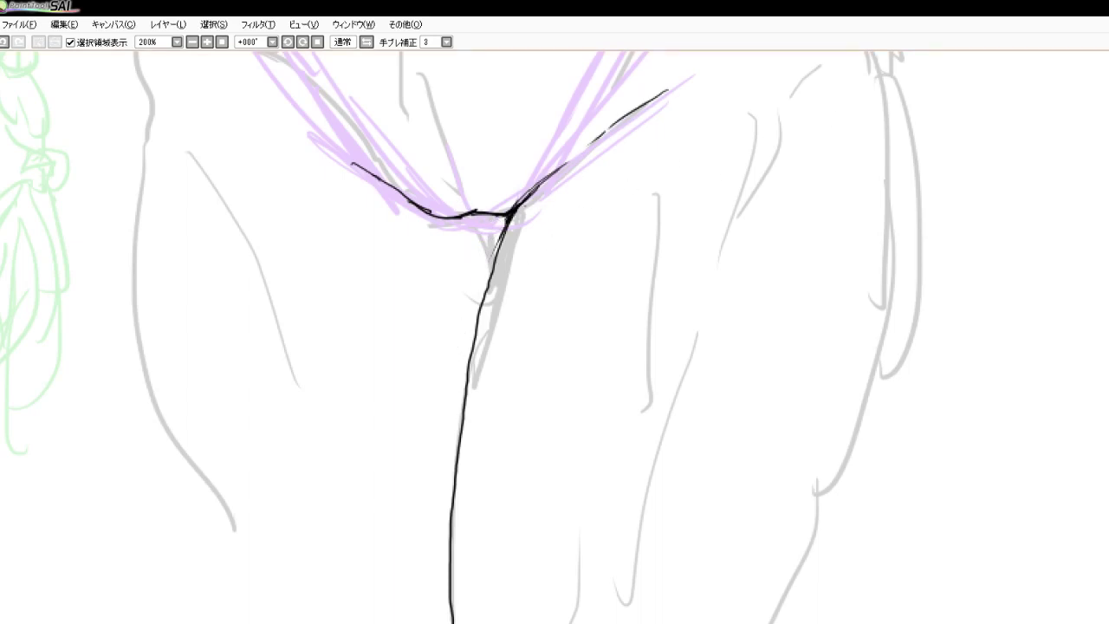
pyautogui.moveTo(513, 215); pyautogui.dragTo(469, 350)
pyautogui.moveTo(483, 303); pyautogui.dragTo(458, 436)
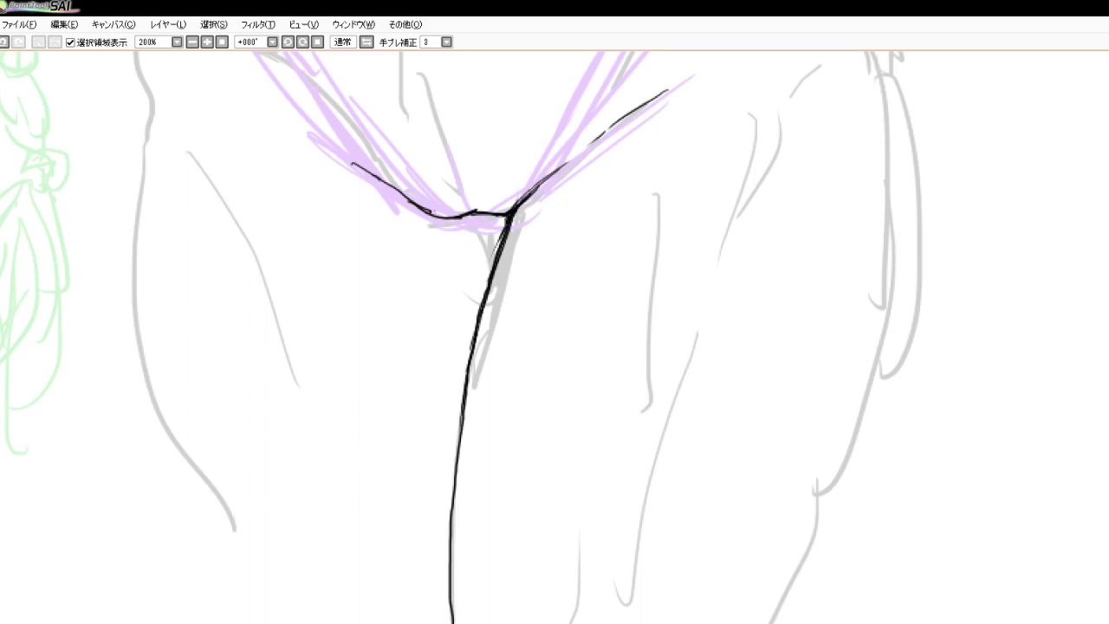
pyautogui.moveTo(430, 214); pyautogui.dragTo(484, 209)
# Ink the outer hip contour on the viewer's left, undo its rough lower strokes, and redraw them more smoothly
pyautogui.scroll(-4, 561, 306)
pyautogui.scroll(3, 463, 216)
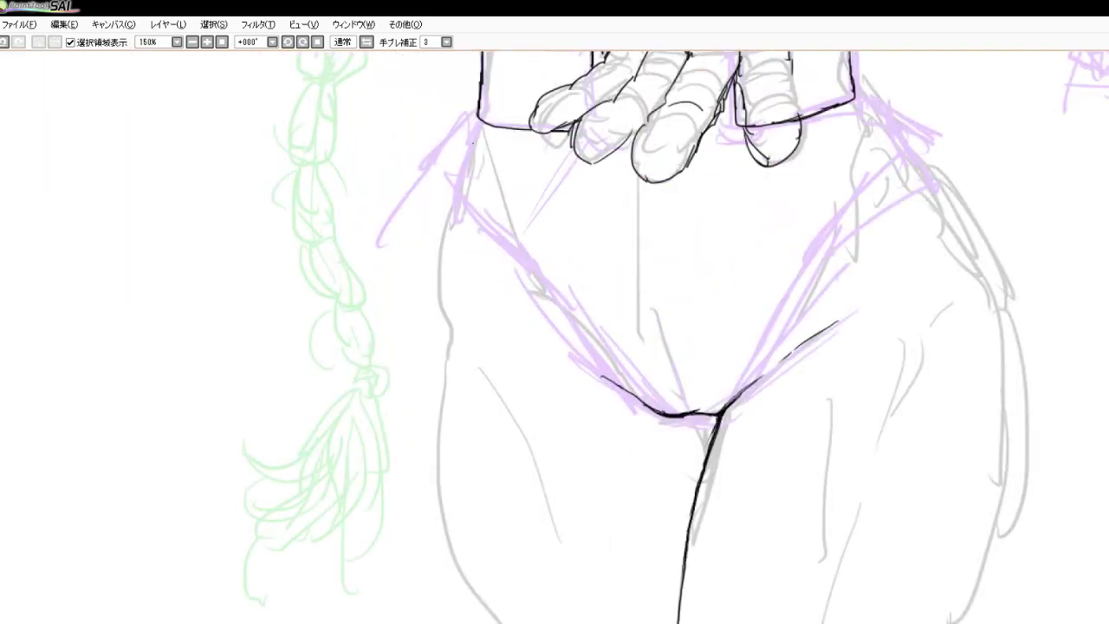
pyautogui.moveTo(454, 196)
pyautogui.mouseDown()
pyautogui.moveTo(437, 270)
pyautogui.moveTo(450, 357)
pyautogui.mouseUp()
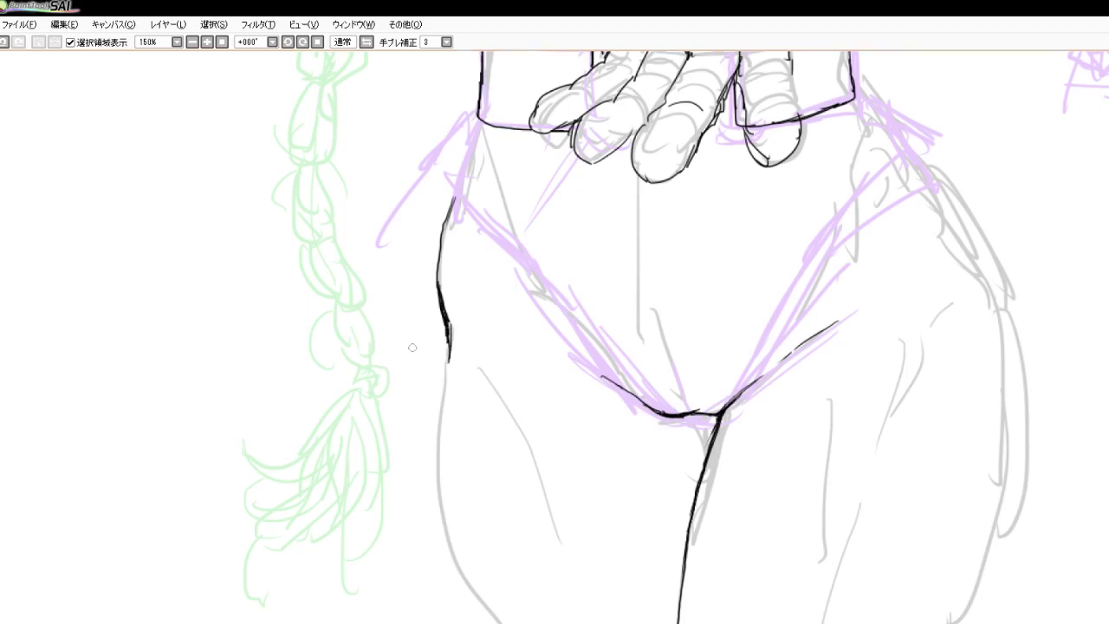
pyautogui.hotkey('ctrl', 'z')
pyautogui.hotkey('ctrl', 'z')
pyautogui.moveTo(448, 300); pyautogui.dragTo(455, 342)
pyautogui.moveTo(445, 279); pyautogui.dragTo(453, 341)
pyautogui.moveTo(448, 333); pyautogui.dragTo(446, 377)
# Extend the outer thigh contour on the viewer's left down to the end of the leg sketch and thicken its upper half
pyautogui.scroll(-4, 477, 269)
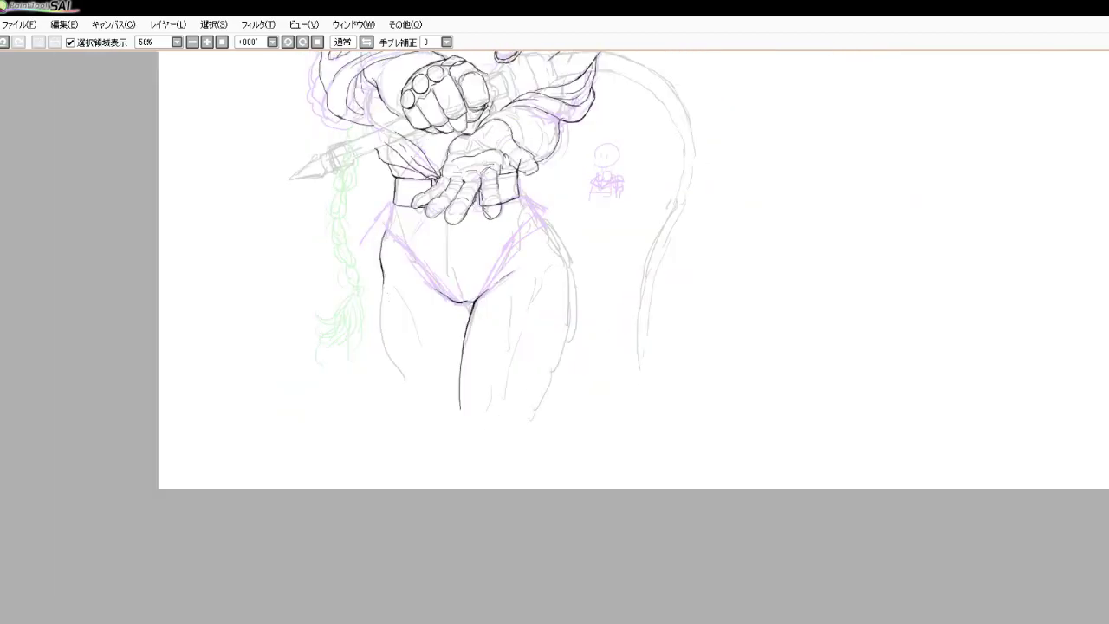
pyautogui.scroll(5, 438, 313)
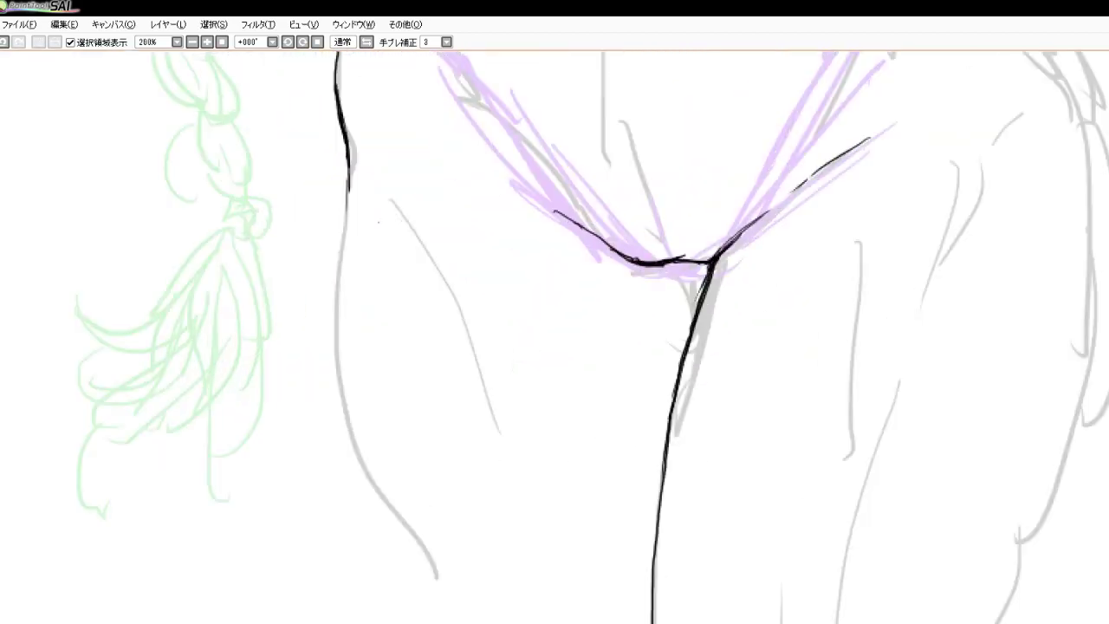
pyautogui.moveTo(348, 191)
pyautogui.mouseDown()
pyautogui.moveTo(331, 322)
pyautogui.moveTo(352, 449)
pyautogui.moveTo(380, 523)
pyautogui.moveTo(447, 622)
pyautogui.mouseUp()
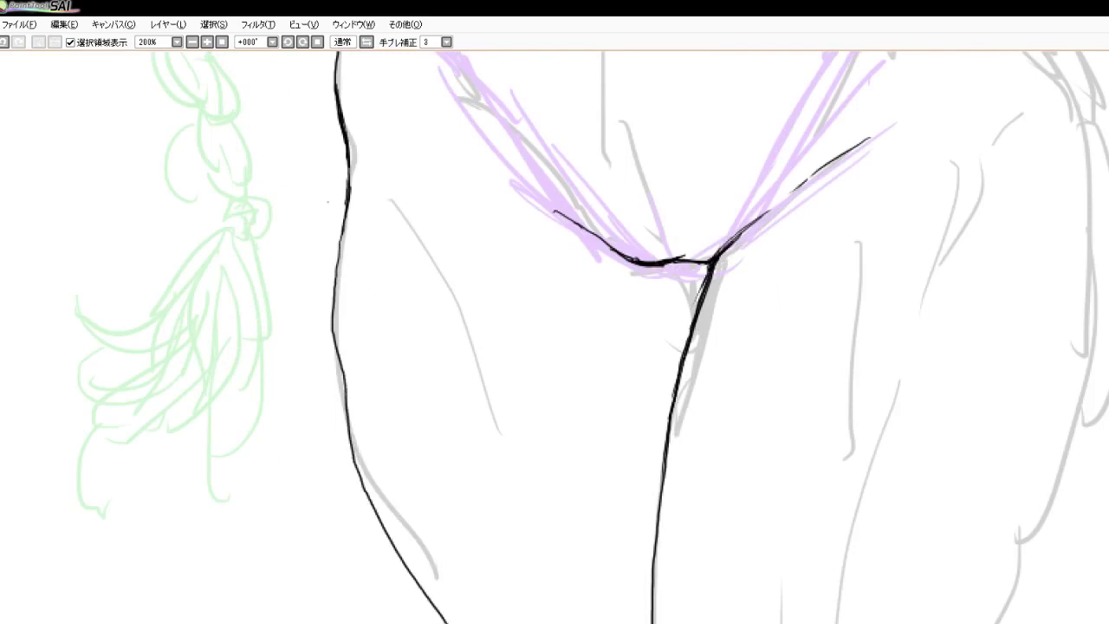
pyautogui.moveTo(343, 229); pyautogui.dragTo(333, 315)
pyautogui.moveTo(338, 262); pyautogui.dragTo(339, 370)
pyautogui.moveTo(338, 367); pyautogui.dragTo(345, 397)
pyautogui.moveTo(346, 395); pyautogui.dragTo(346, 404)
pyautogui.moveTo(343, 395); pyautogui.dragTo(344, 412)
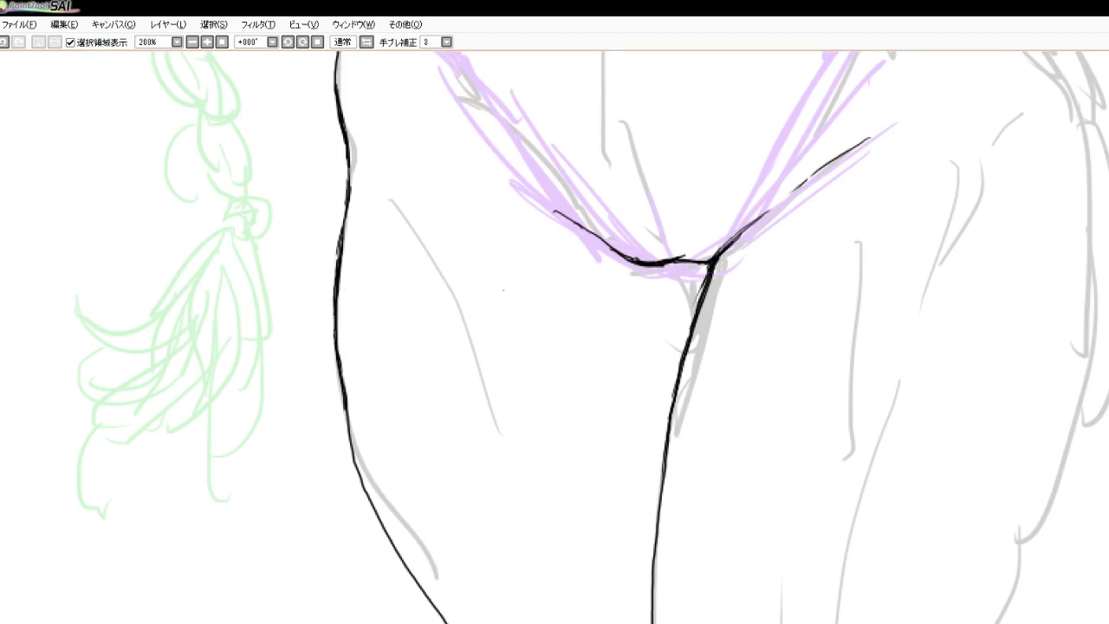
# Ink the outer hip and upper thigh contour on the viewer's right in one long curve
pyautogui.scroll(-3, 441, 329)
pyautogui.scroll(1, 607, 316)
pyautogui.scroll(-2, 585, 314)
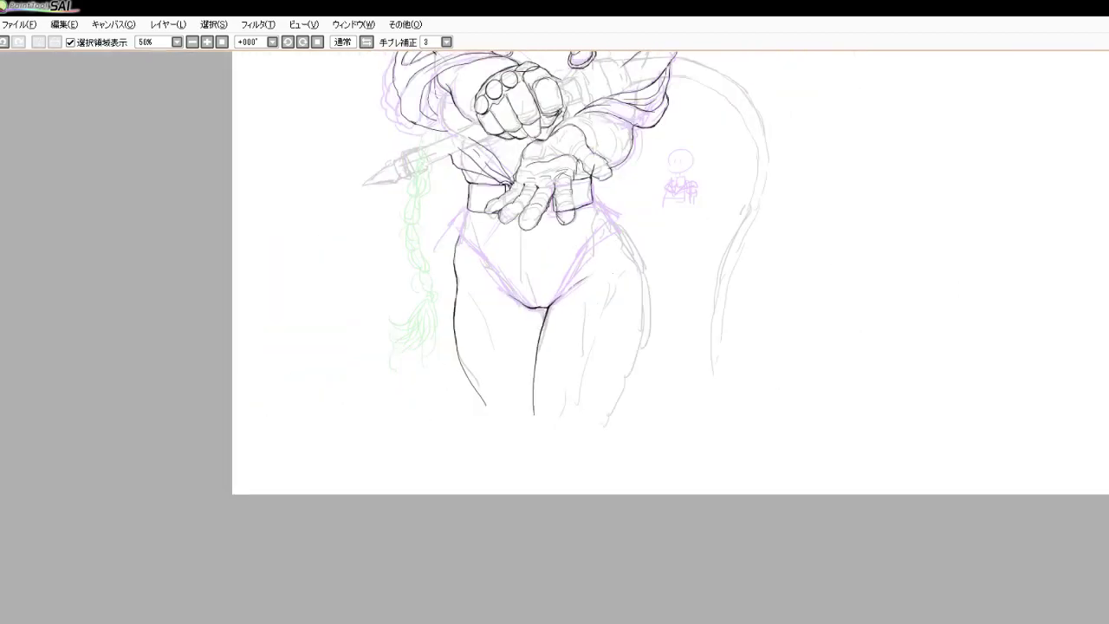
pyautogui.scroll(2, 596, 221)
pyautogui.scroll(1, 580, 254)
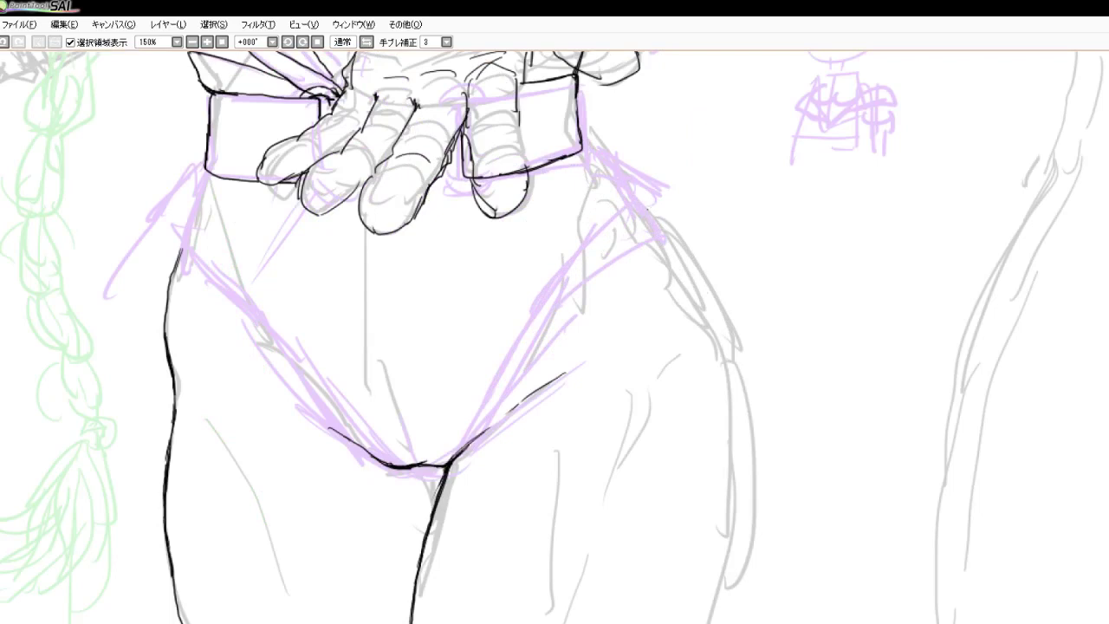
pyautogui.moveTo(629, 208)
pyautogui.mouseDown()
pyautogui.moveTo(650, 221)
pyautogui.moveTo(711, 334)
pyautogui.moveTo(734, 481)
pyautogui.mouseUp()
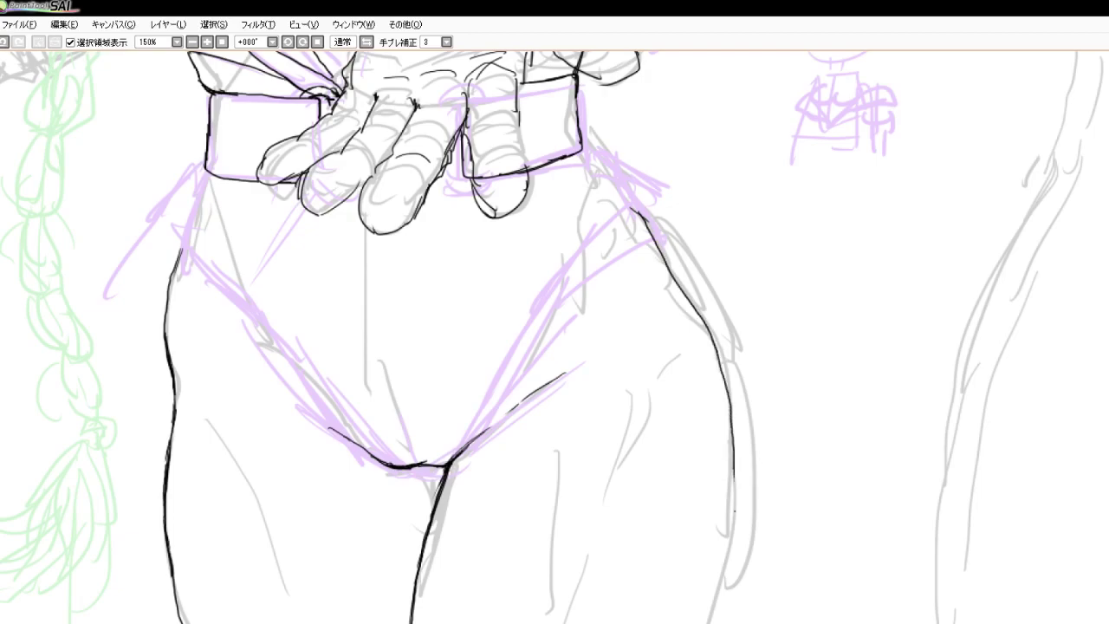
# Extend the outer thigh contour on the viewer's right down toward the knee and reinforce its middle part
pyautogui.scroll(-6, 600, 437)
pyautogui.scroll(6, 622, 474)
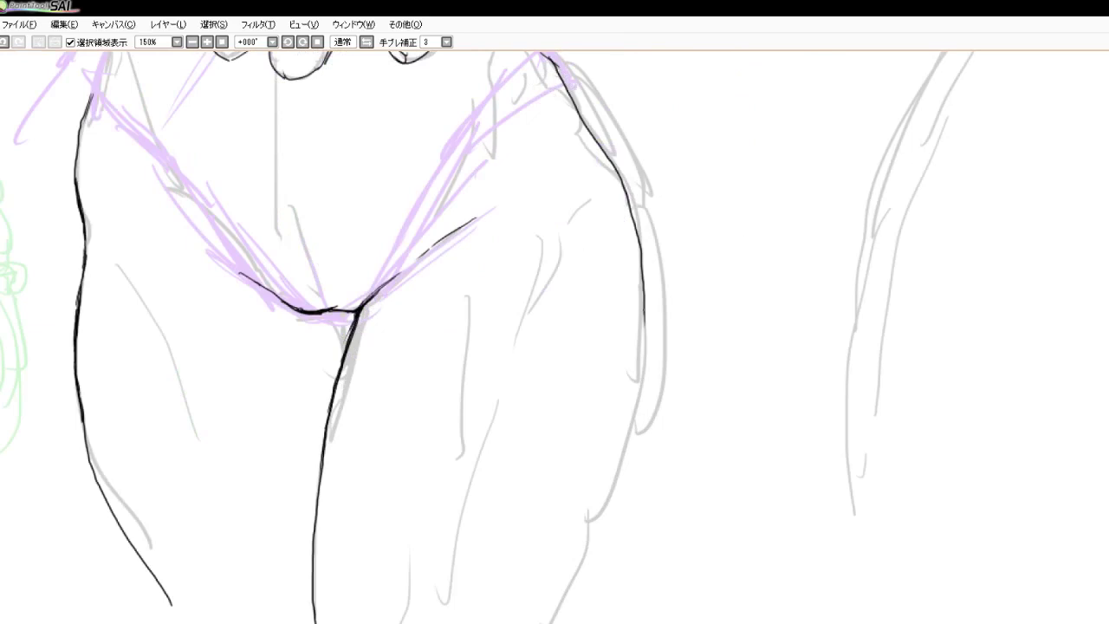
pyautogui.moveTo(643, 312); pyautogui.dragTo(636, 395)
pyautogui.moveTo(642, 357)
pyautogui.mouseDown()
pyautogui.moveTo(612, 498)
pyautogui.moveTo(542, 622)
pyautogui.mouseUp()
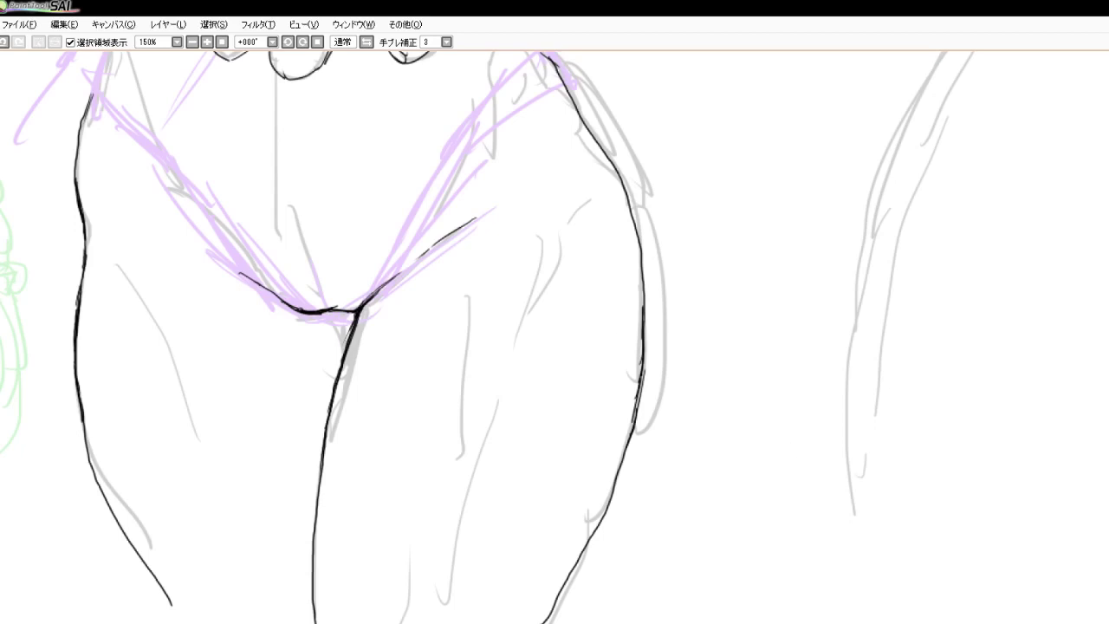
pyautogui.moveTo(641, 378); pyautogui.dragTo(620, 462)
# Undo the last reinforcing stroke on the outer thigh at the viewer's right, then redraw and thicken that section more cleanly
pyautogui.scroll(-3, 589, 446)
pyautogui.scroll(5, 594, 432)
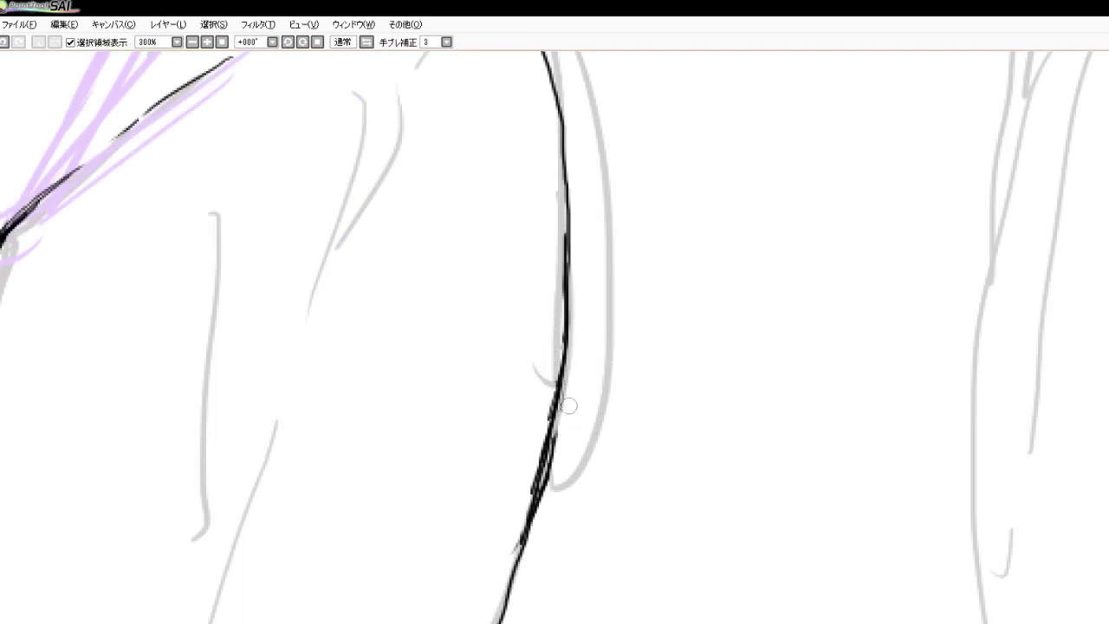
pyautogui.hotkey('ctrl', 'z')
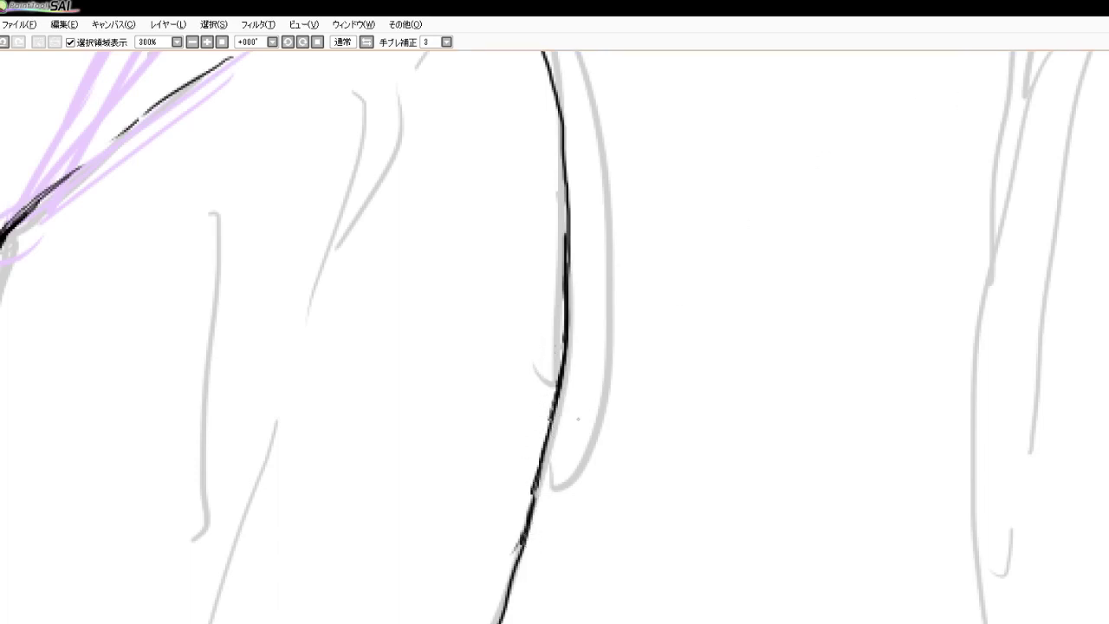
pyautogui.moveTo(558, 402); pyautogui.dragTo(514, 577)
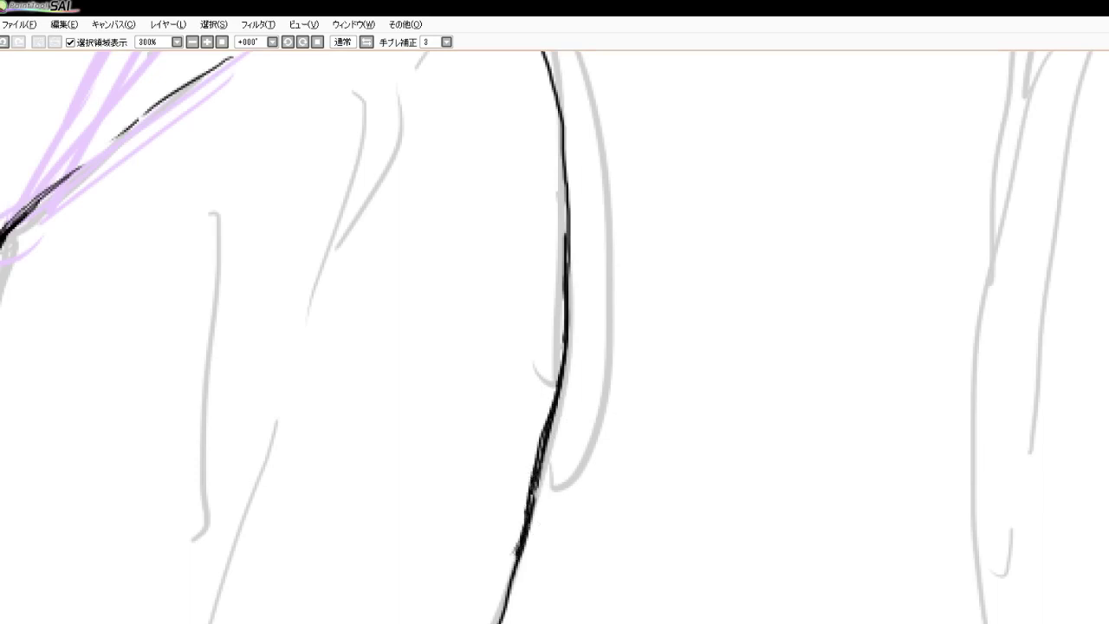
pyautogui.moveTo(535, 483); pyautogui.dragTo(521, 537)
pyautogui.moveTo(518, 556); pyautogui.dragTo(499, 615)
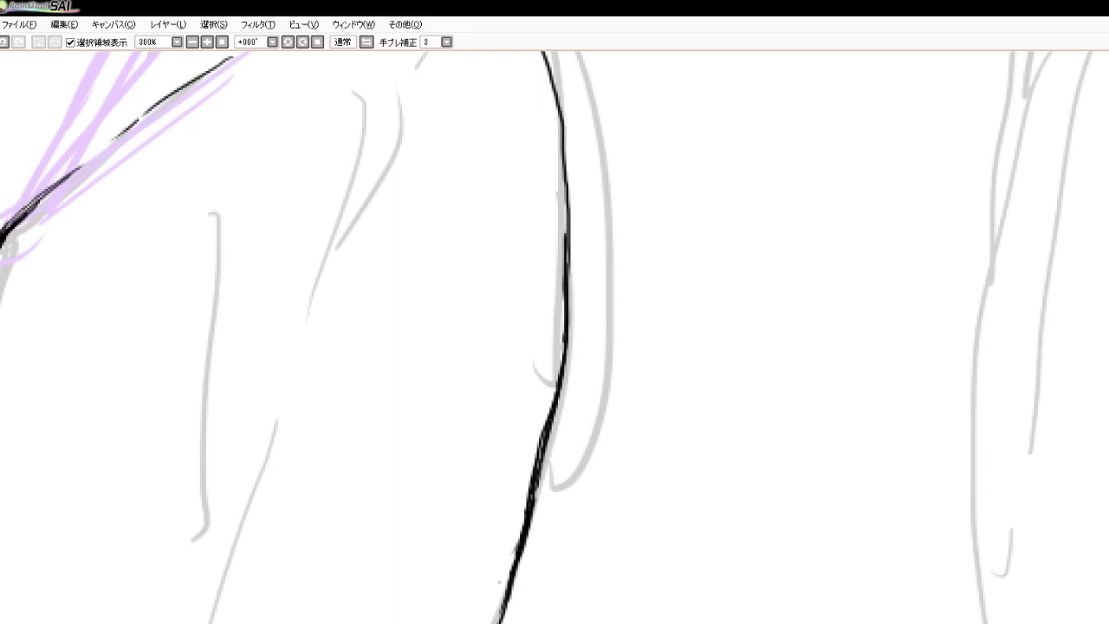
# Redraw the lower tip of the outer thigh line on the viewer's right so it follows the sketch
pyautogui.scroll(-5, 539, 433)
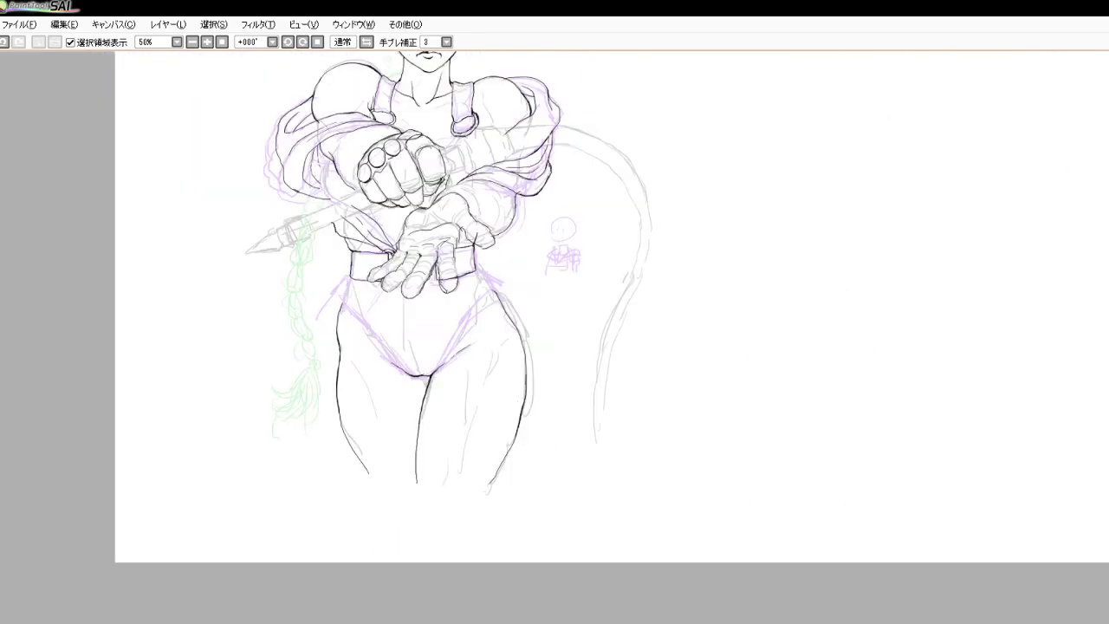
pyautogui.scroll(4, 481, 468)
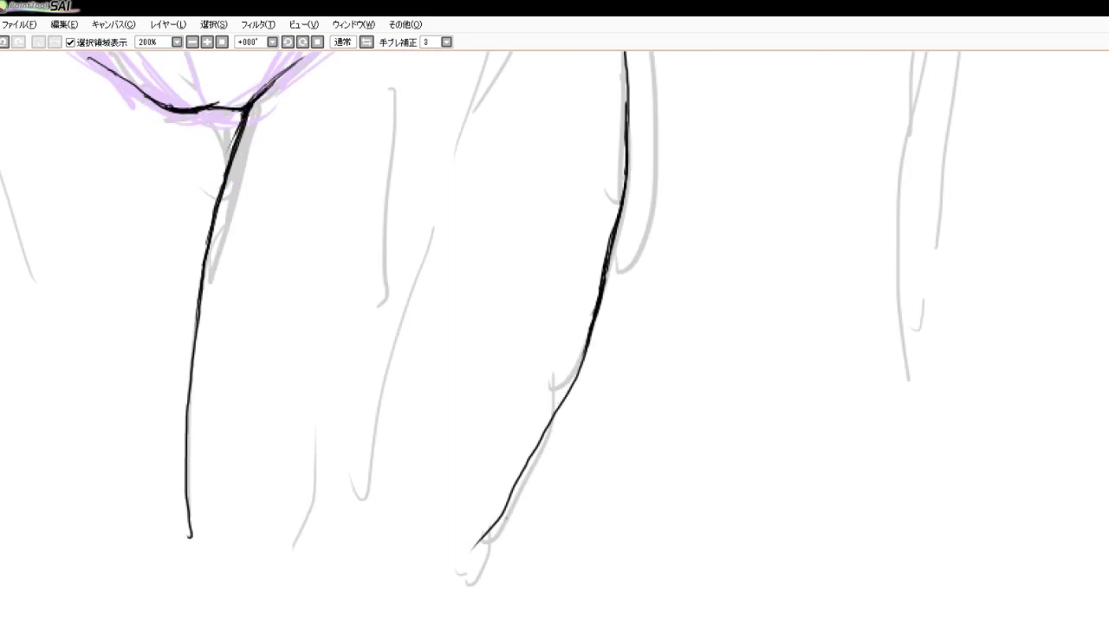
pyautogui.moveTo(505, 510); pyautogui.dragTo(468, 577)
pyautogui.moveTo(487, 517)
pyautogui.mouseDown()
pyautogui.moveTo(483, 535)
pyautogui.moveTo(489, 519)
pyautogui.mouseUp()
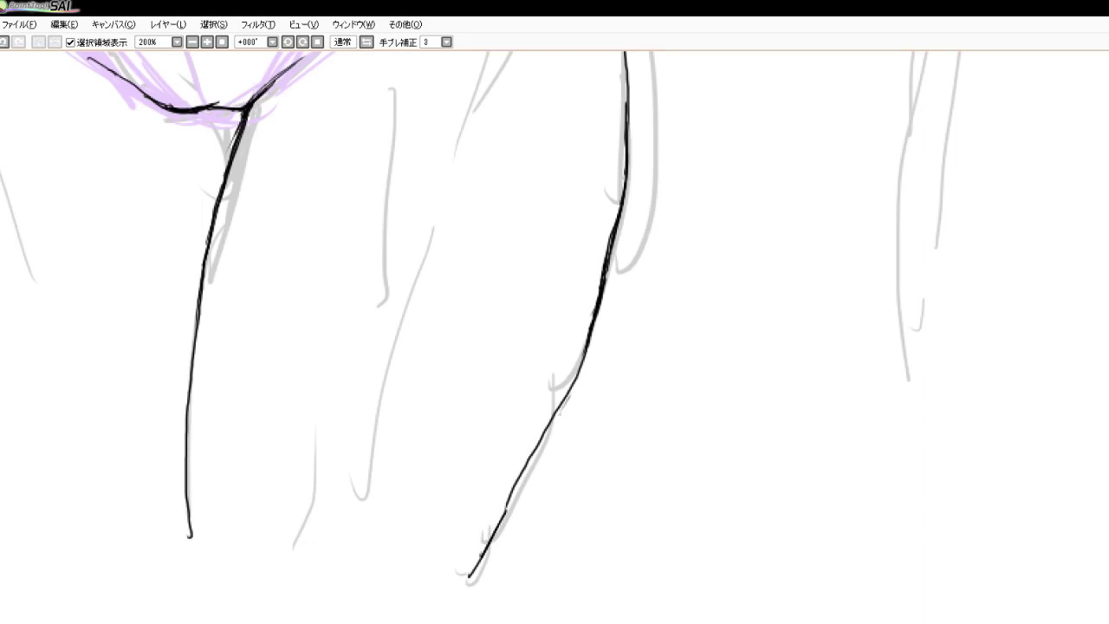
# Redraw the lower outer thigh line on the viewer's right slightly farther out, erase the old stroke, and thicken the new contour
pyautogui.moveTo(579, 376); pyautogui.dragTo(532, 474)
pyautogui.moveTo(563, 404); pyautogui.dragTo(518, 497)
pyautogui.moveTo(546, 436); pyautogui.dragTo(507, 524)
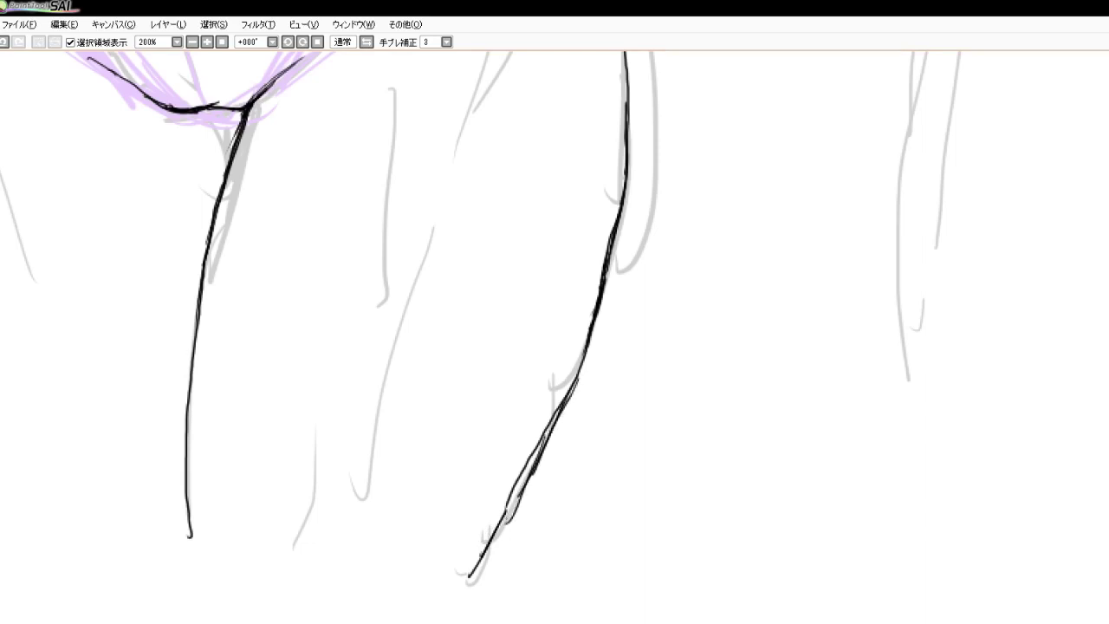
pyautogui.moveTo(532, 468); pyautogui.dragTo(488, 547)
pyautogui.moveTo(540, 425); pyautogui.dragTo(455, 578)
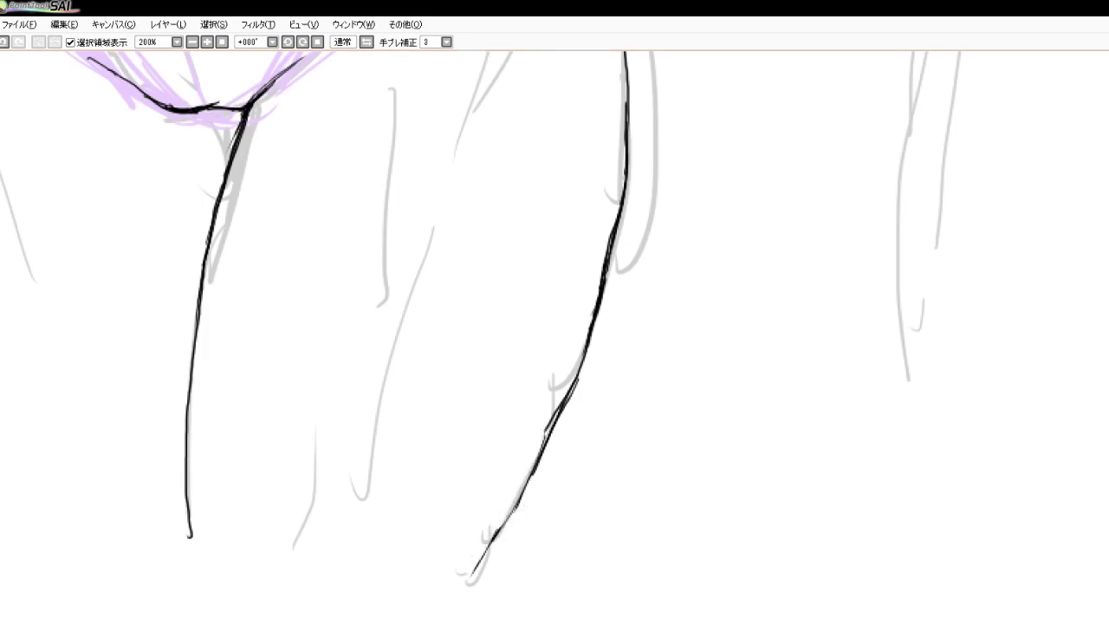
pyautogui.moveTo(558, 414); pyautogui.dragTo(473, 575)
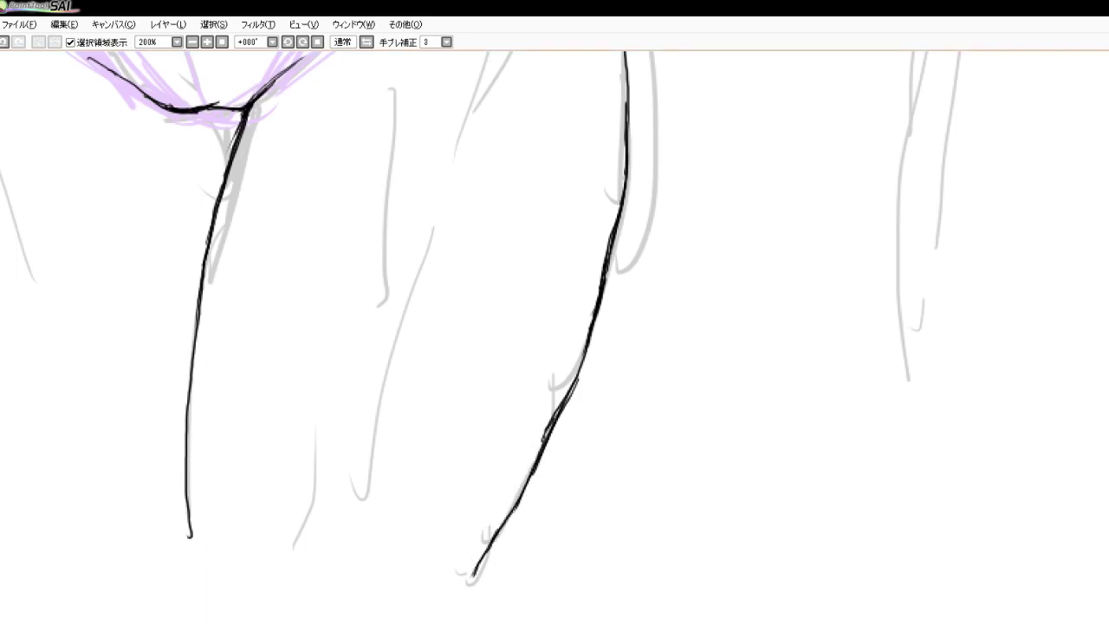
pyautogui.moveTo(535, 471); pyautogui.dragTo(456, 610)
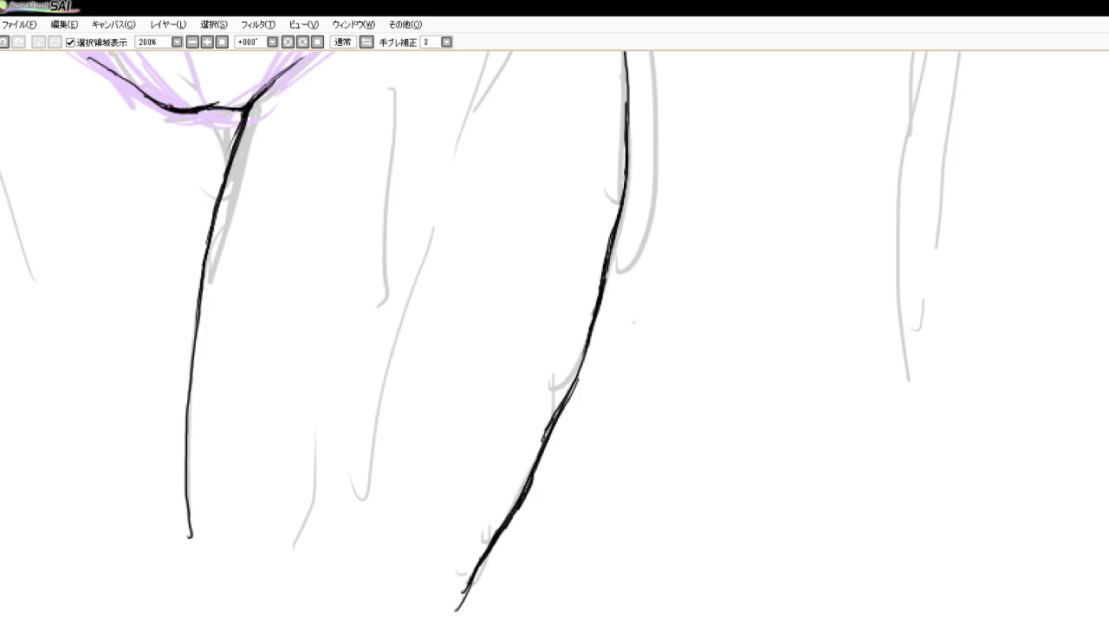
# Erase the overlapping strokes on the lower outer thigh line at the viewer's right and thicken that section into one clean contour
pyautogui.scroll(-1, 570, 429)
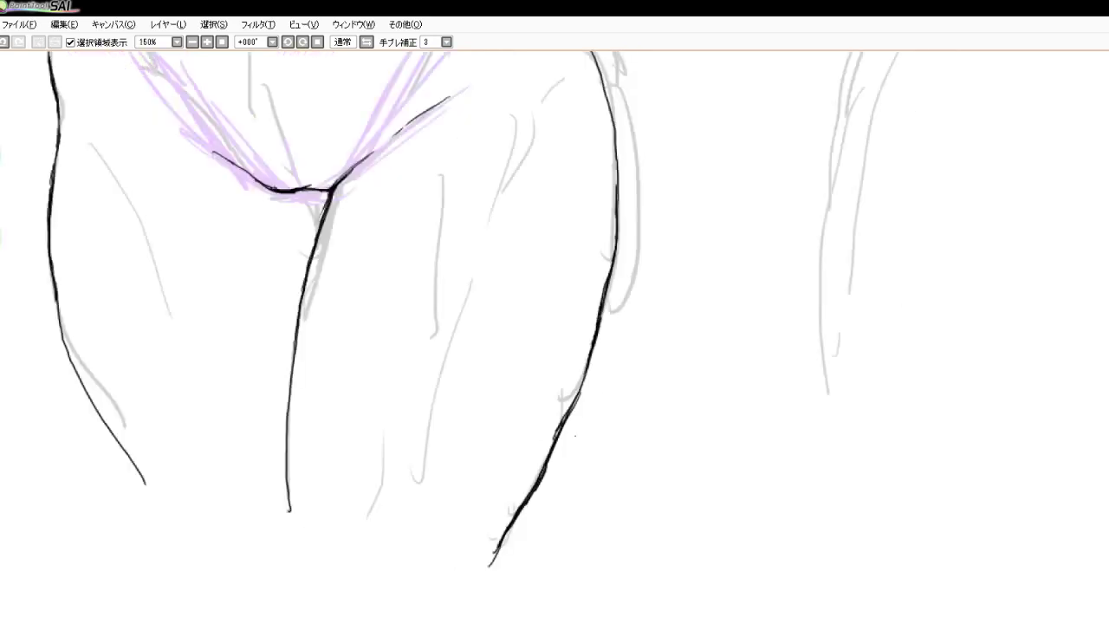
pyautogui.scroll(4, 570, 431)
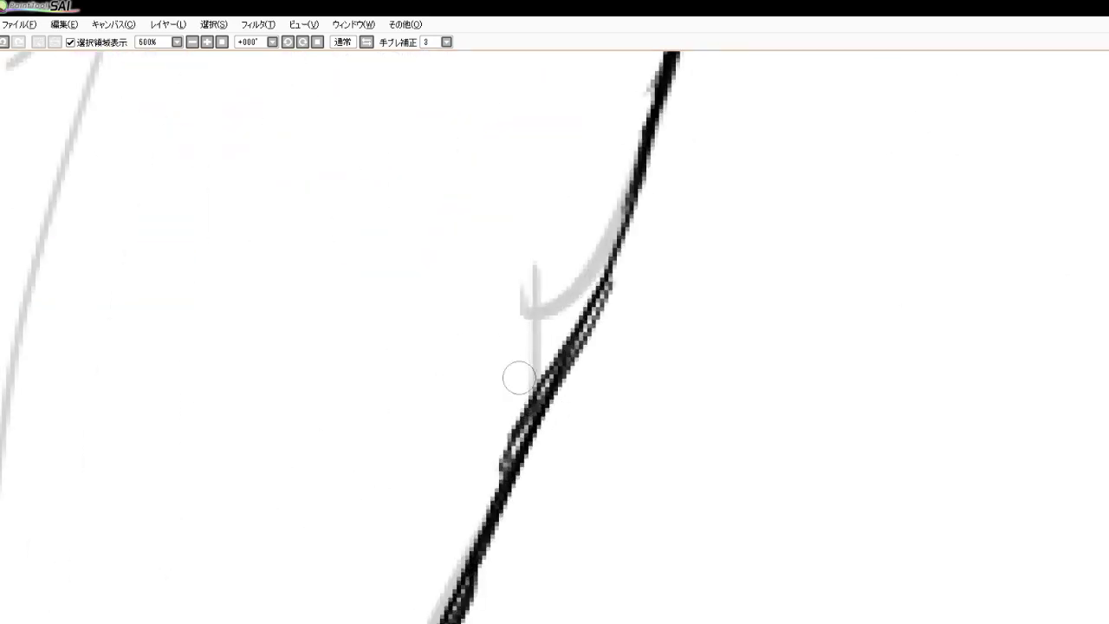
pyautogui.moveTo(525, 366); pyautogui.dragTo(497, 458)
pyautogui.moveTo(527, 371); pyautogui.dragTo(511, 433)
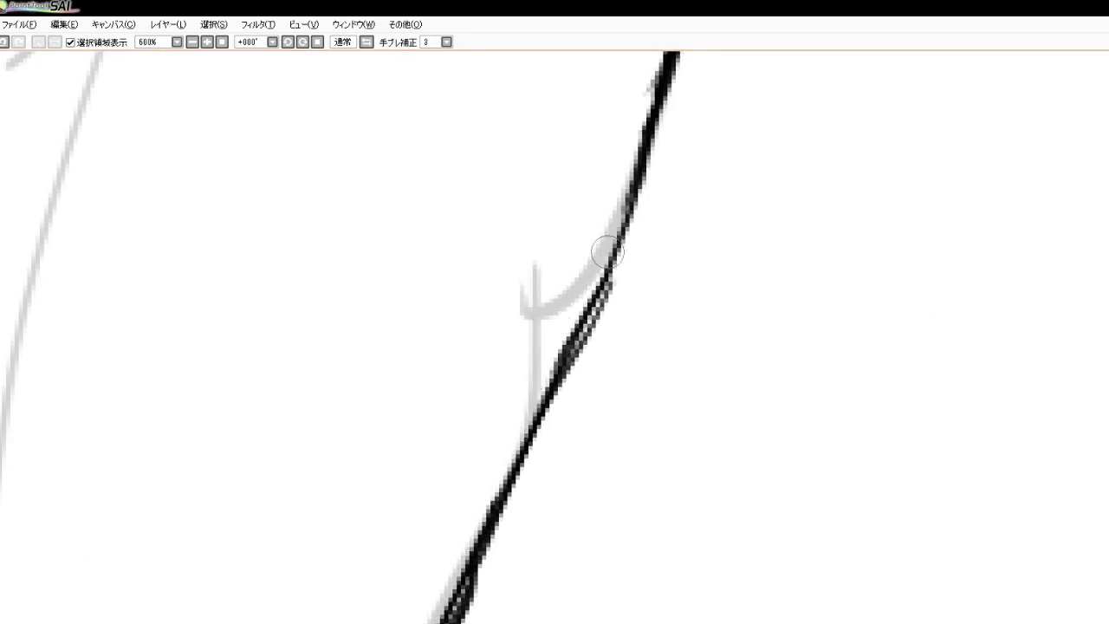
pyautogui.moveTo(610, 315)
pyautogui.mouseDown()
pyautogui.moveTo(594, 332)
pyautogui.moveTo(579, 401)
pyautogui.mouseUp()
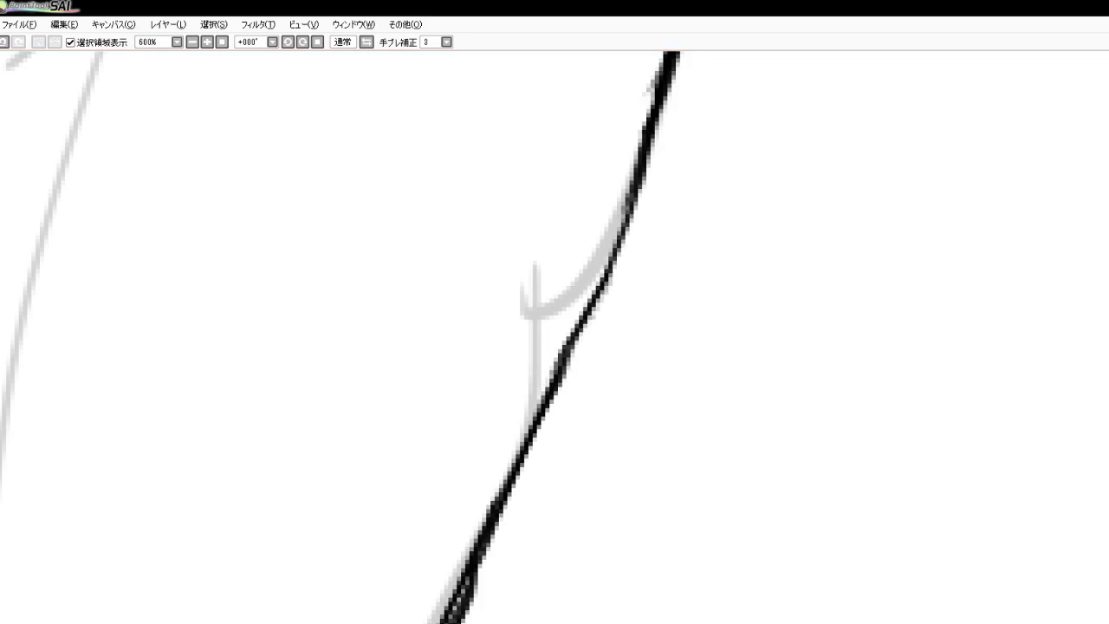
pyautogui.moveTo(598, 298); pyautogui.dragTo(569, 364)
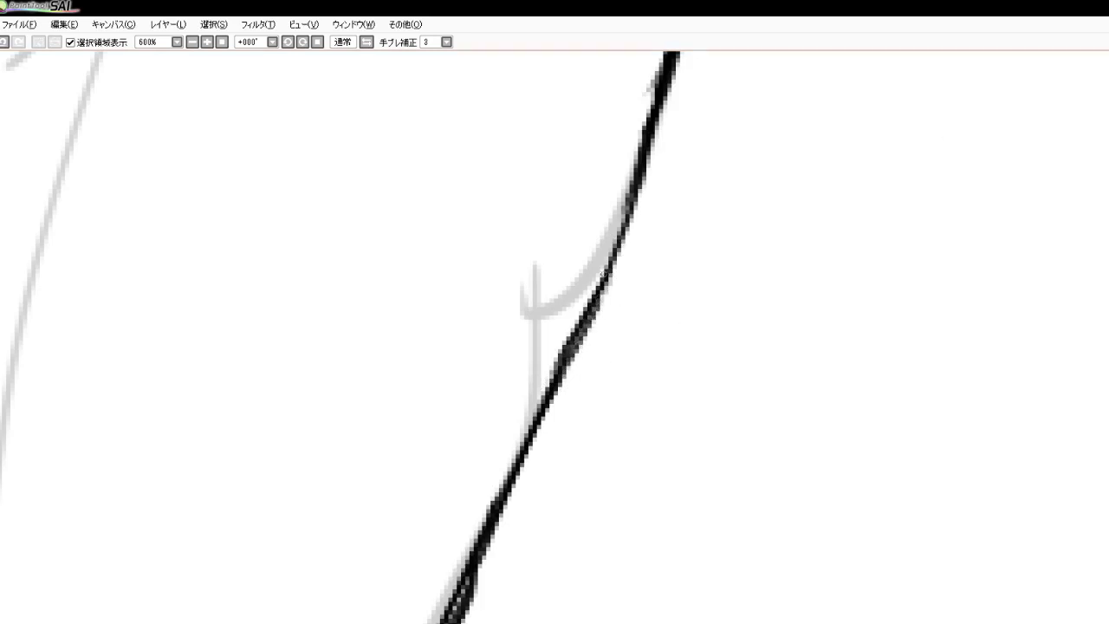
pyautogui.moveTo(605, 281); pyautogui.dragTo(564, 383)
pyautogui.moveTo(578, 342); pyautogui.dragTo(480, 576)
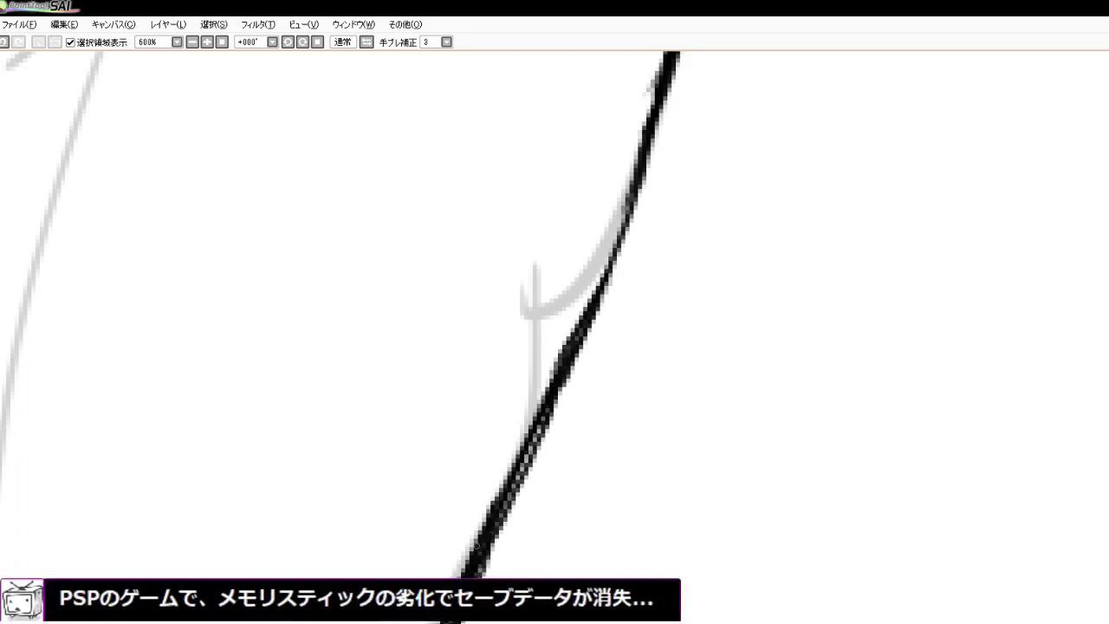
# Extend the groin crease at the viewer's right farther up the thigh and connect that side's hip contour to the belt corner
pyautogui.scroll(-5, 498, 461)
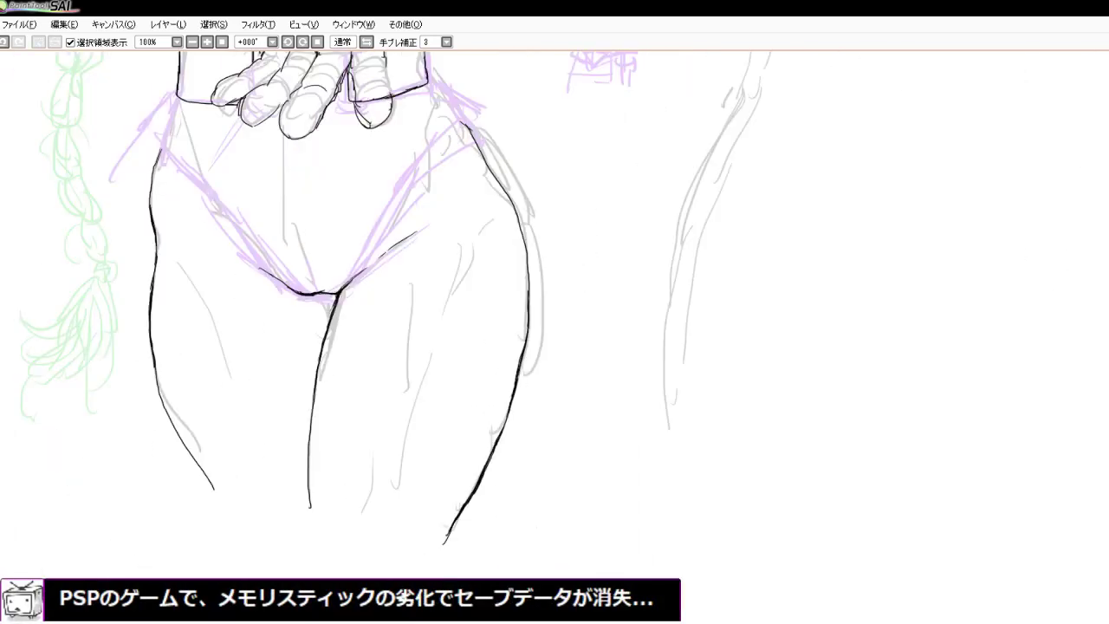
pyautogui.scroll(-2, 534, 523)
pyautogui.scroll(1, 448, 369)
pyautogui.hotkey('ctrl', '+')
pyautogui.hotkey('ctrl', '+')
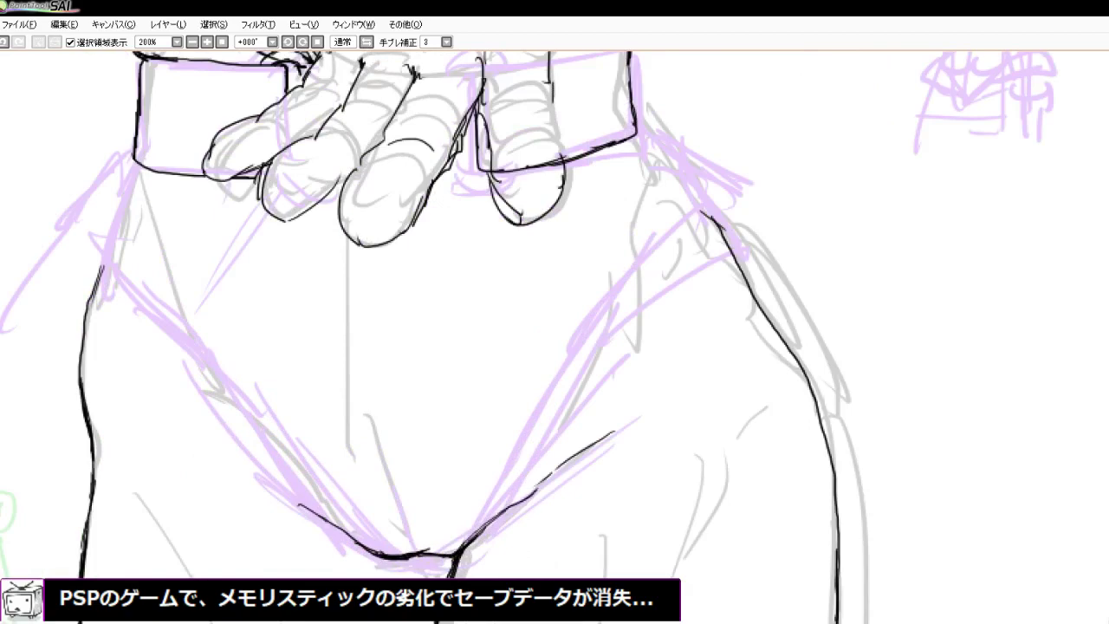
pyautogui.moveTo(536, 490); pyautogui.dragTo(656, 412)
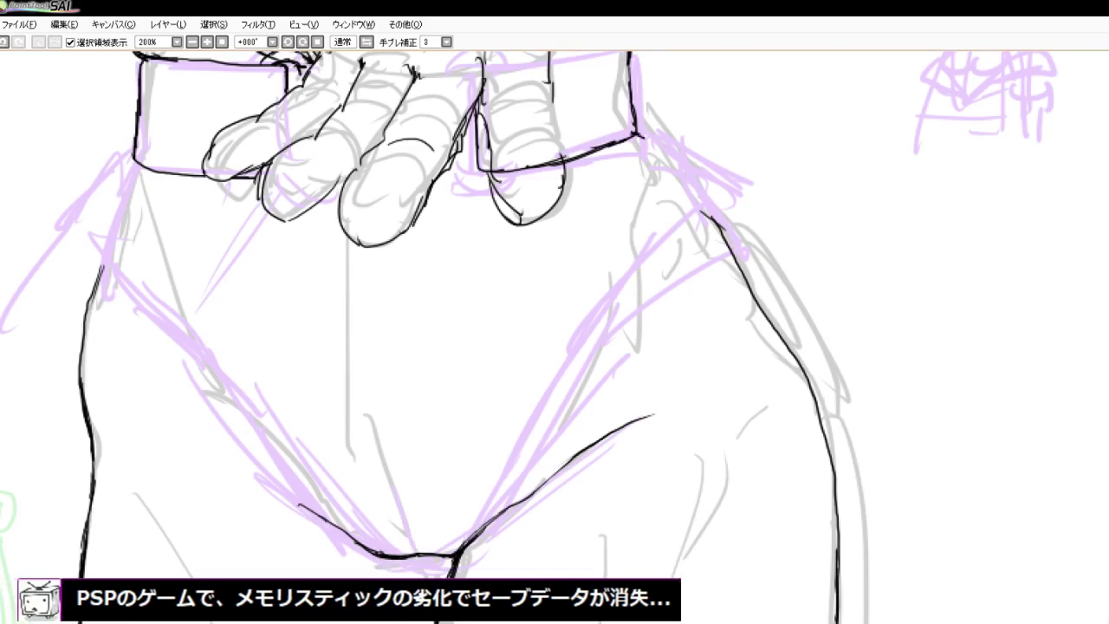
pyautogui.moveTo(641, 137)
pyautogui.mouseDown()
pyautogui.moveTo(716, 213)
pyautogui.moveTo(722, 246)
pyautogui.mouseUp()
pyautogui.moveTo(703, 205); pyautogui.dragTo(727, 250)
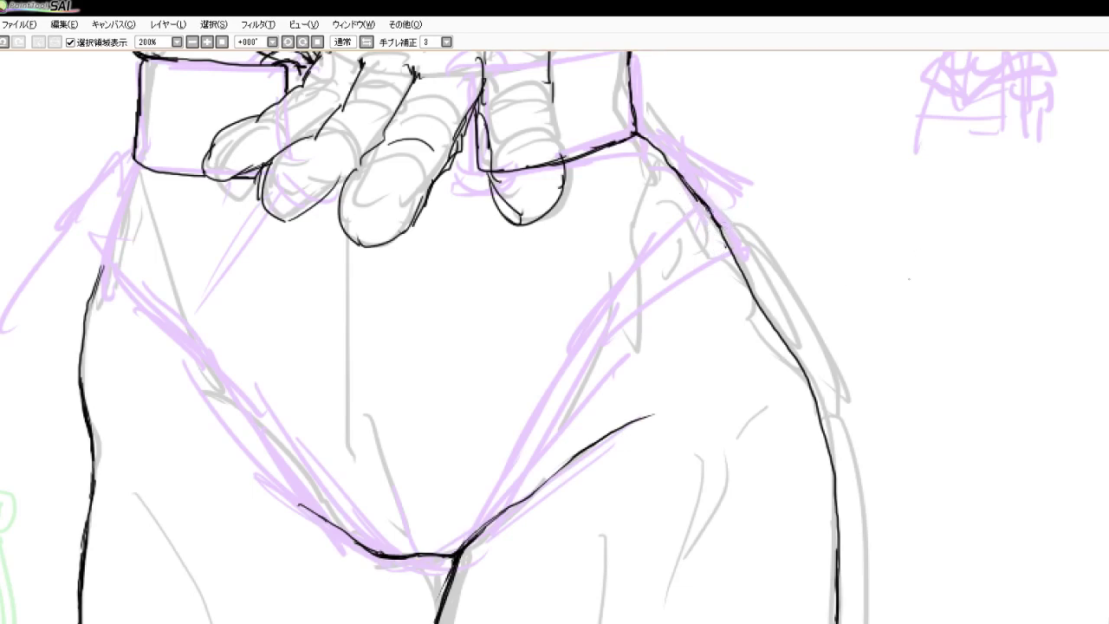
# Connect the hip contour at the viewer's left to the belt and ink both leg-opening edges of the leotard down to the crotch
pyautogui.scroll(-3, 454, 335)
pyautogui.scroll(3, 390, 334)
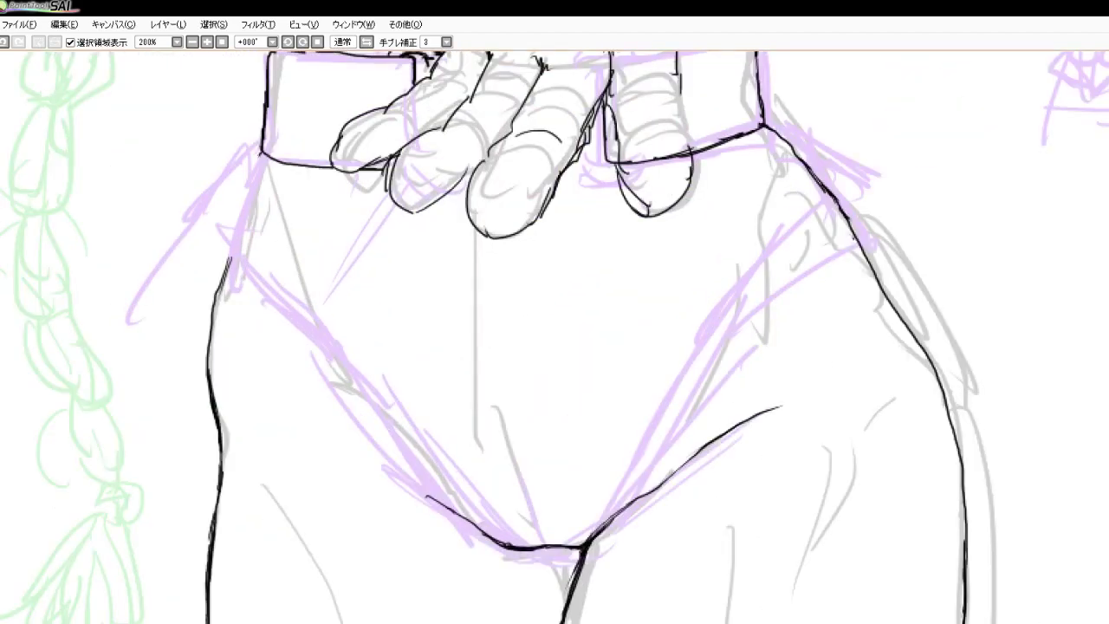
pyautogui.moveTo(259, 151); pyautogui.dragTo(225, 272)
pyautogui.moveTo(229, 266); pyautogui.dragTo(222, 279)
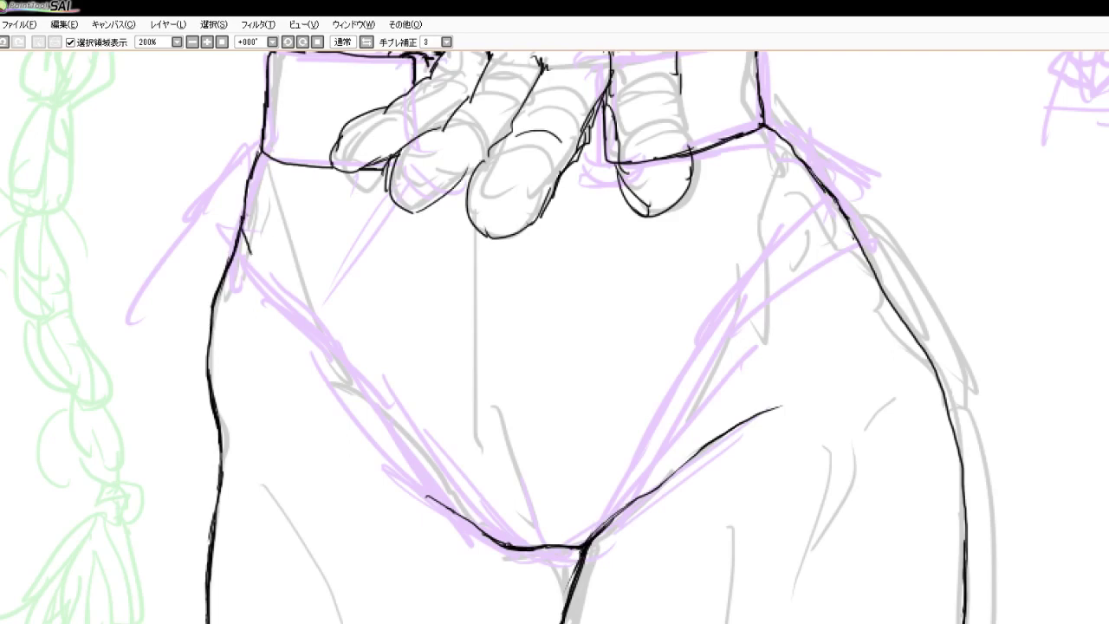
pyautogui.moveTo(244, 242); pyautogui.dragTo(458, 508)
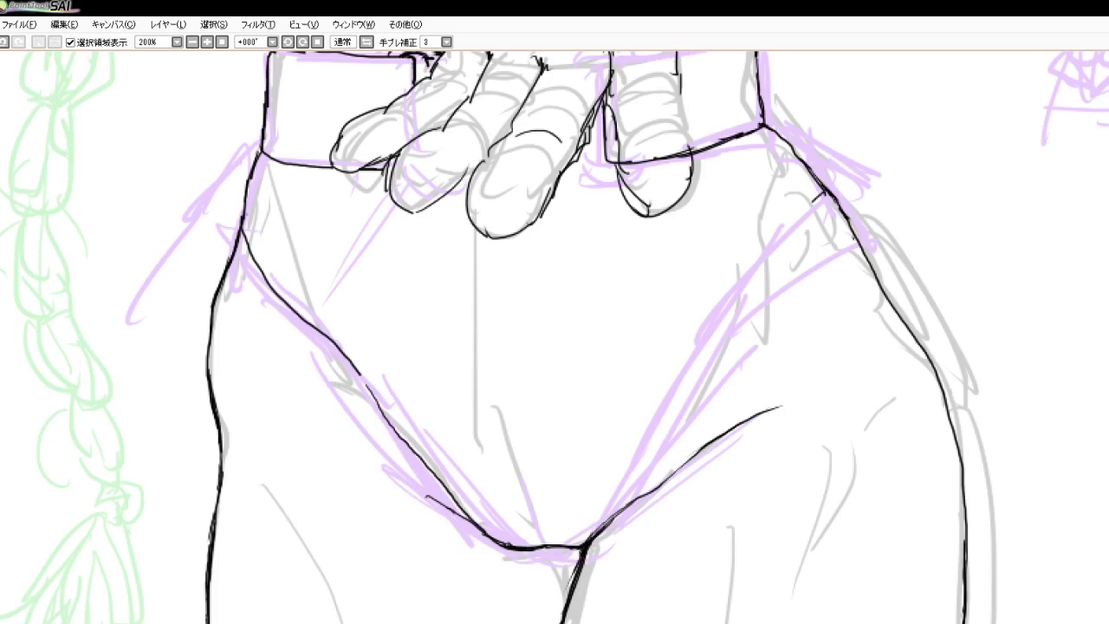
pyautogui.moveTo(827, 192)
pyautogui.mouseDown()
pyautogui.moveTo(667, 395)
pyautogui.moveTo(604, 509)
pyautogui.mouseUp()
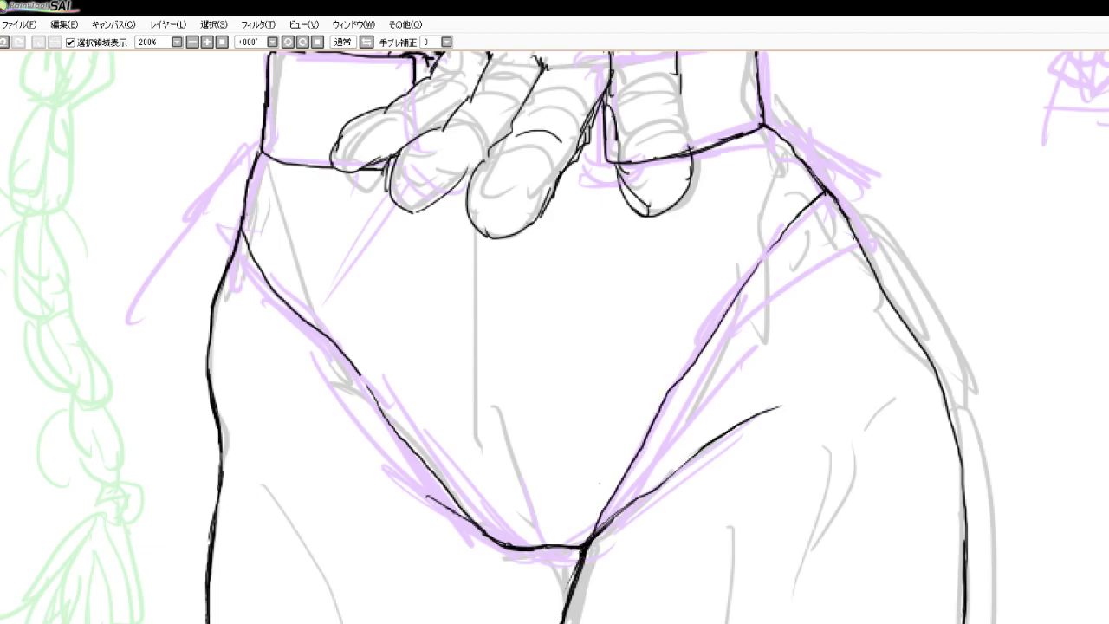
# Erase the angular middle of the leg-opening edge at the viewer's right and redraw it as a smoother, thicker curve to the crotch
pyautogui.scroll(-1, 615, 332)
pyautogui.scroll(2, 570, 367)
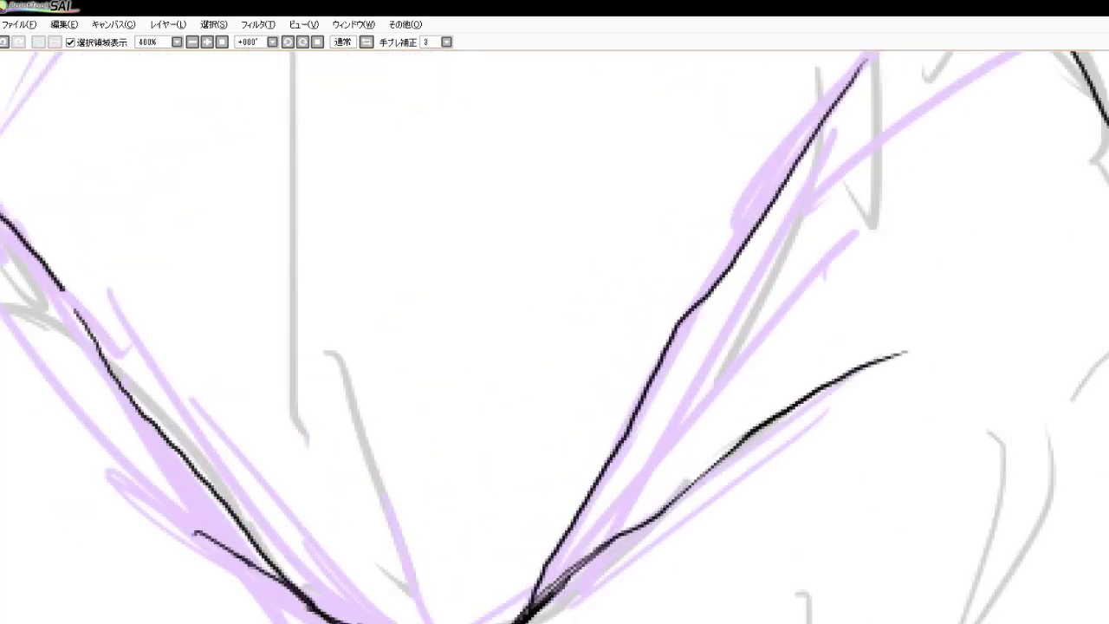
pyautogui.moveTo(699, 303); pyautogui.dragTo(793, 164)
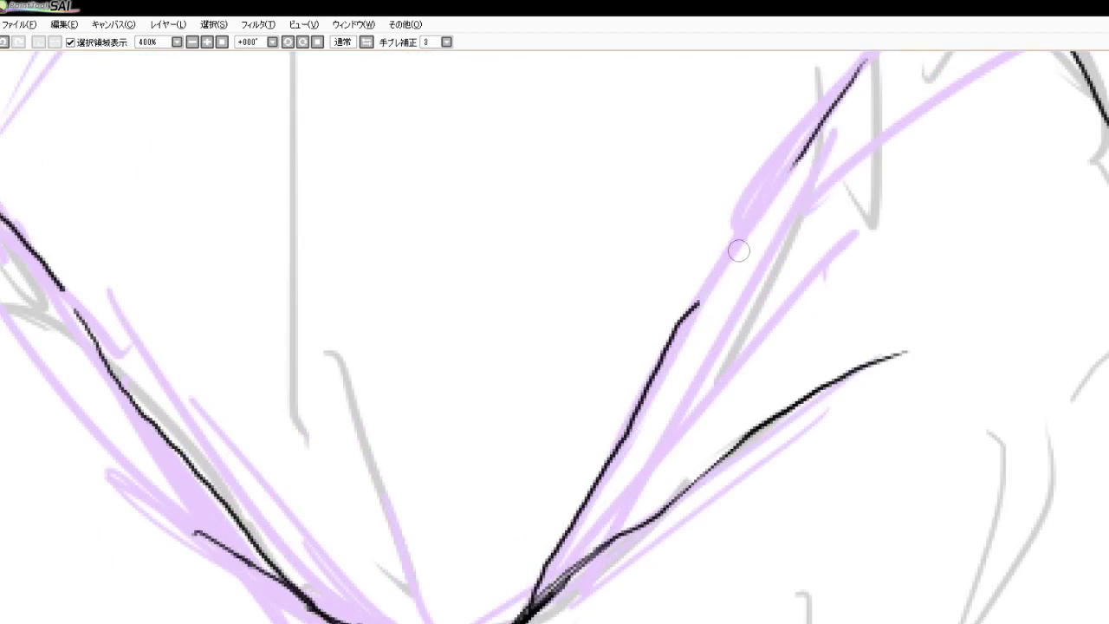
pyautogui.moveTo(738, 251); pyautogui.dragTo(696, 314)
pyautogui.moveTo(837, 107); pyautogui.dragTo(741, 208)
pyautogui.moveTo(796, 149); pyautogui.dragTo(709, 259)
pyautogui.moveTo(741, 216); pyautogui.dragTo(631, 414)
pyautogui.moveTo(657, 362); pyautogui.dragTo(612, 453)
pyautogui.moveTo(641, 390); pyautogui.dragTo(520, 622)
pyautogui.moveTo(543, 575); pyautogui.dragTo(522, 620)
pyautogui.moveTo(563, 532); pyautogui.dragTo(534, 586)
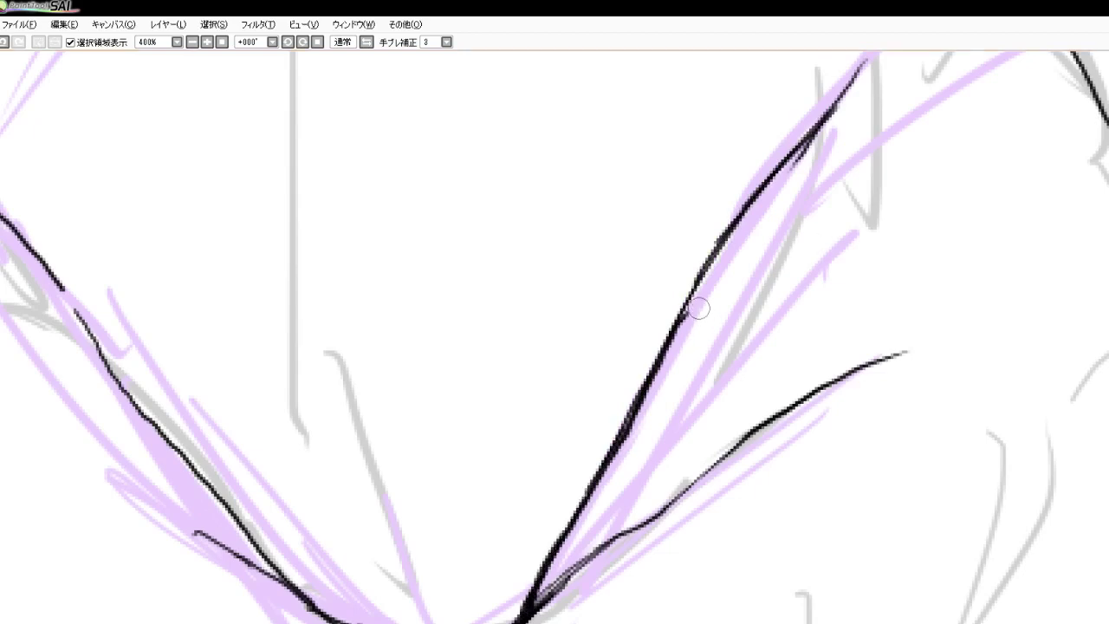
# Erase the stray stroke ends along the leg-opening edge at the viewer's right and reinforce its upper-middle part
pyautogui.moveTo(696, 308); pyautogui.dragTo(677, 349)
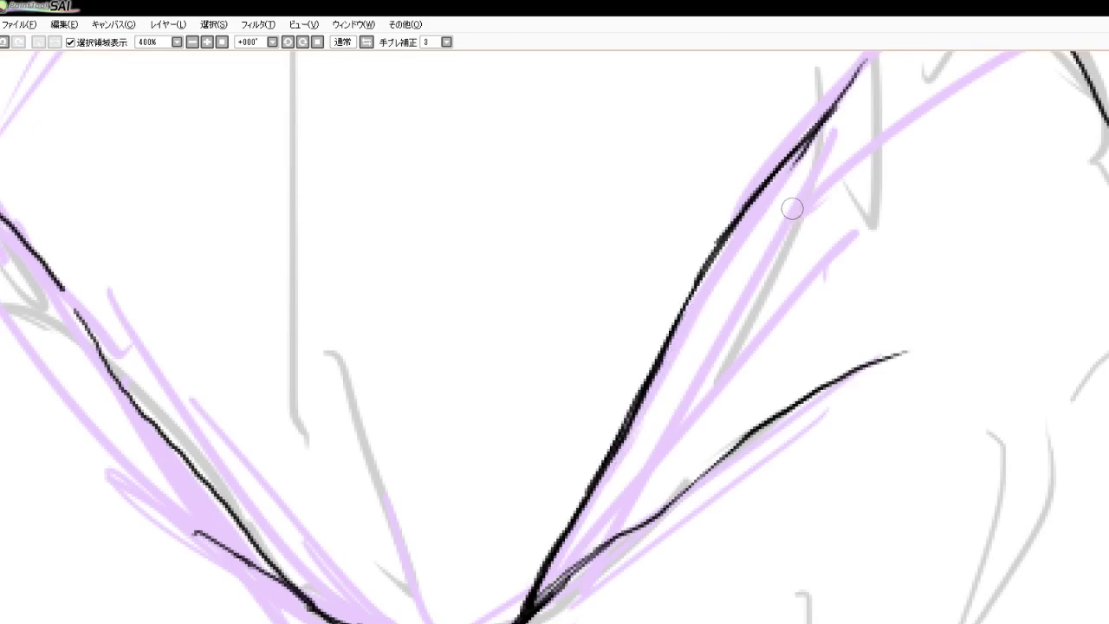
pyautogui.moveTo(813, 162); pyautogui.dragTo(794, 168)
pyautogui.moveTo(837, 135); pyautogui.dragTo(806, 161)
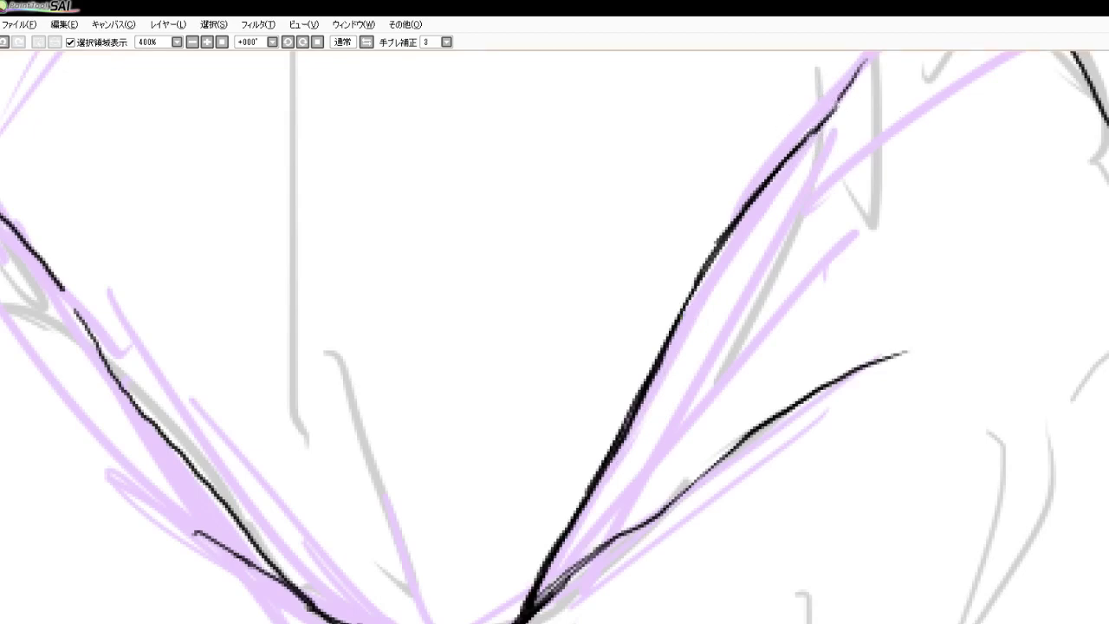
pyautogui.moveTo(844, 91); pyautogui.dragTo(793, 149)
pyautogui.moveTo(825, 114); pyautogui.dragTo(769, 175)
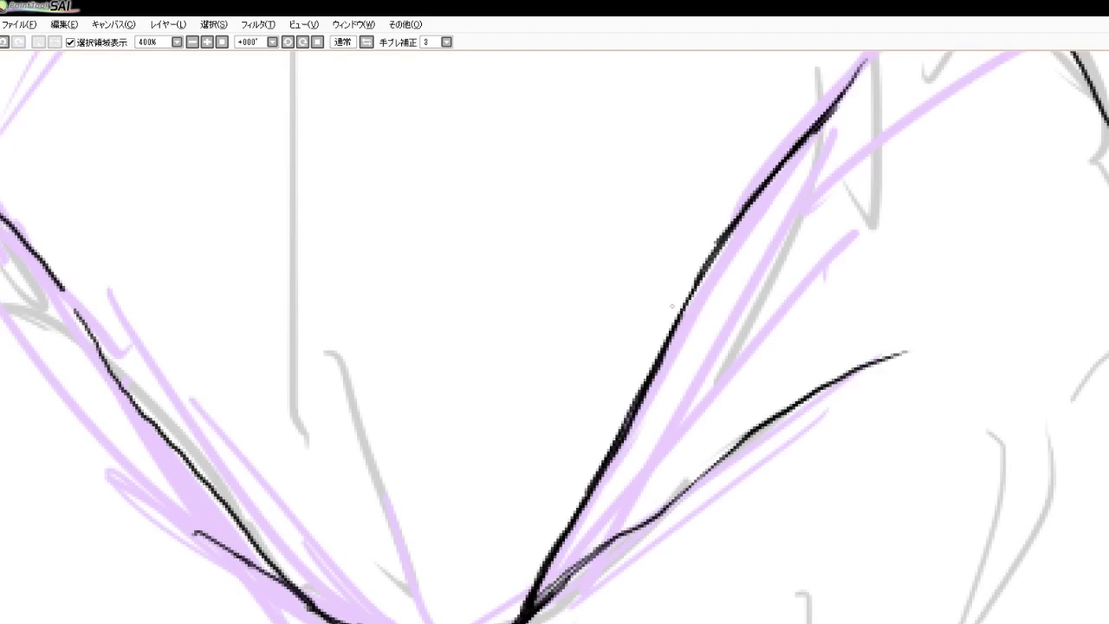
# Smooth and thicken the uppermost part of the leg-opening edge at the viewer's right where it rises to the hip
pyautogui.scroll(-4, 646, 312)
pyautogui.scroll(4, 761, 219)
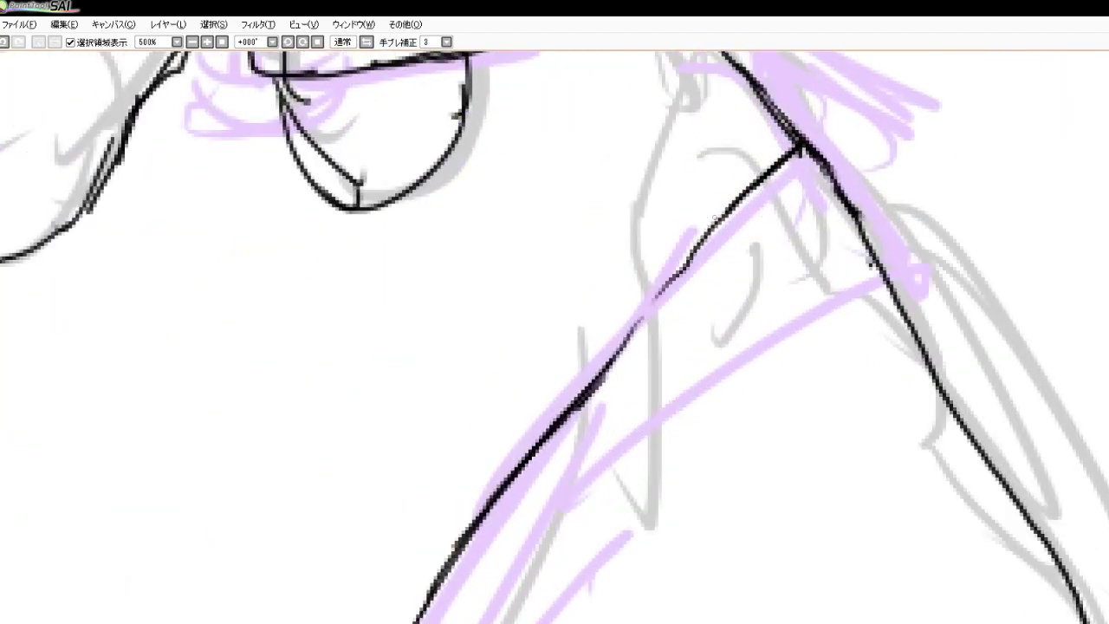
pyautogui.moveTo(733, 206); pyautogui.dragTo(639, 324)
pyautogui.moveTo(672, 279); pyautogui.dragTo(613, 354)
pyautogui.moveTo(654, 304); pyautogui.dragTo(591, 387)
pyautogui.moveTo(636, 333)
pyautogui.mouseDown()
pyautogui.moveTo(587, 395)
pyautogui.moveTo(596, 404)
pyautogui.moveTo(620, 376)
pyautogui.mouseUp()
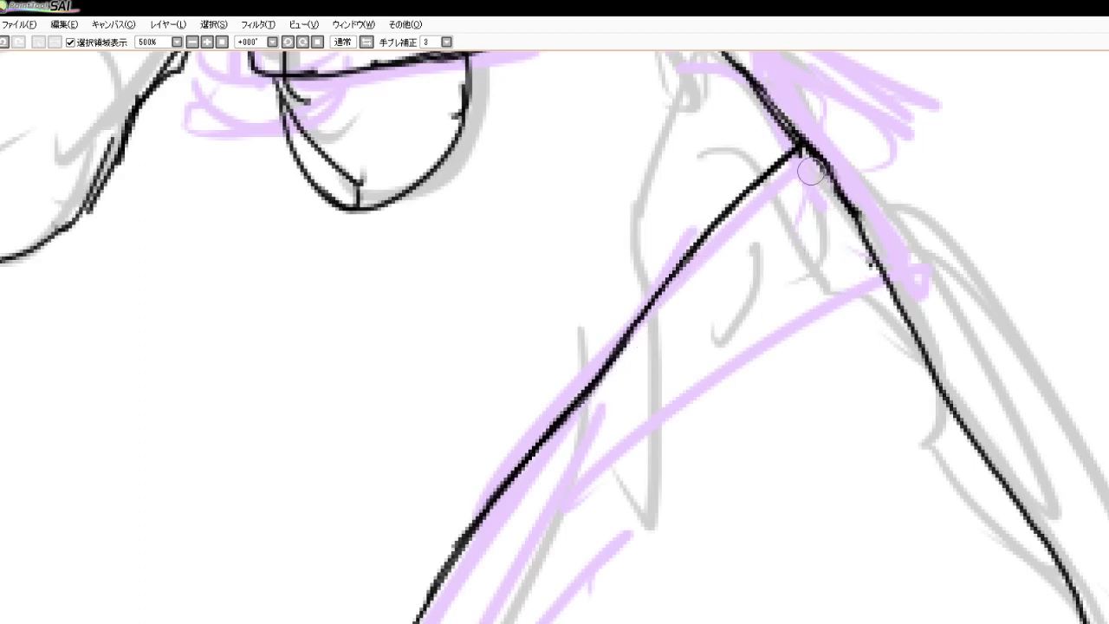
# Erase the rough hip contour just below the leg-opening corner at the viewer's right and redraw it as a smooth, continuous line
pyautogui.moveTo(807, 166); pyautogui.dragTo(839, 213)
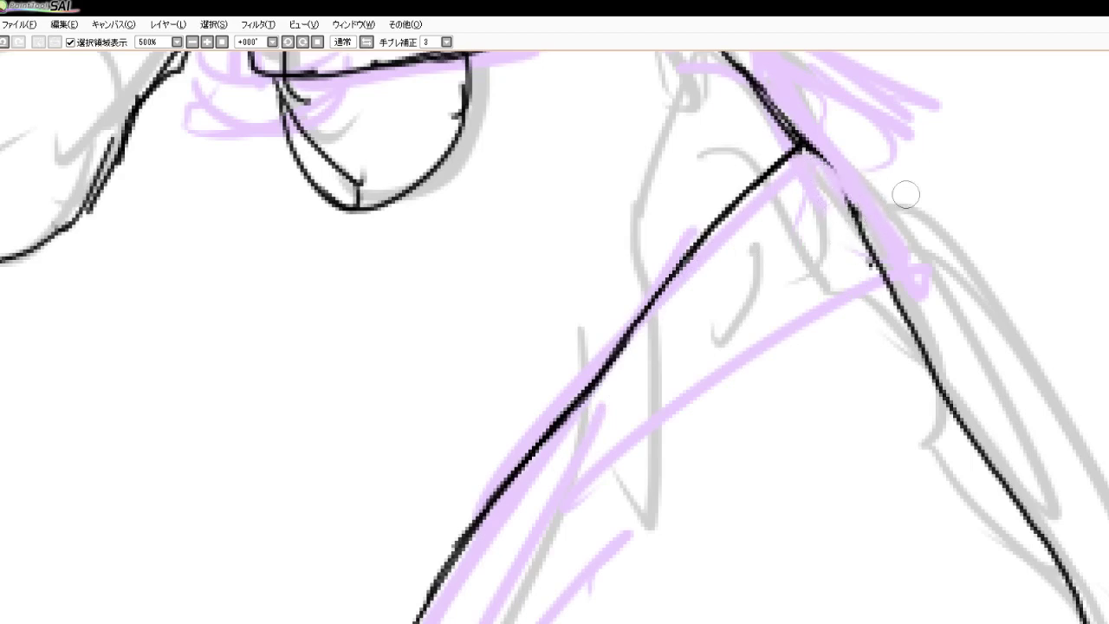
pyautogui.moveTo(801, 149)
pyautogui.mouseDown()
pyautogui.moveTo(862, 223)
pyautogui.moveTo(864, 212)
pyautogui.moveTo(875, 279)
pyautogui.mouseUp()
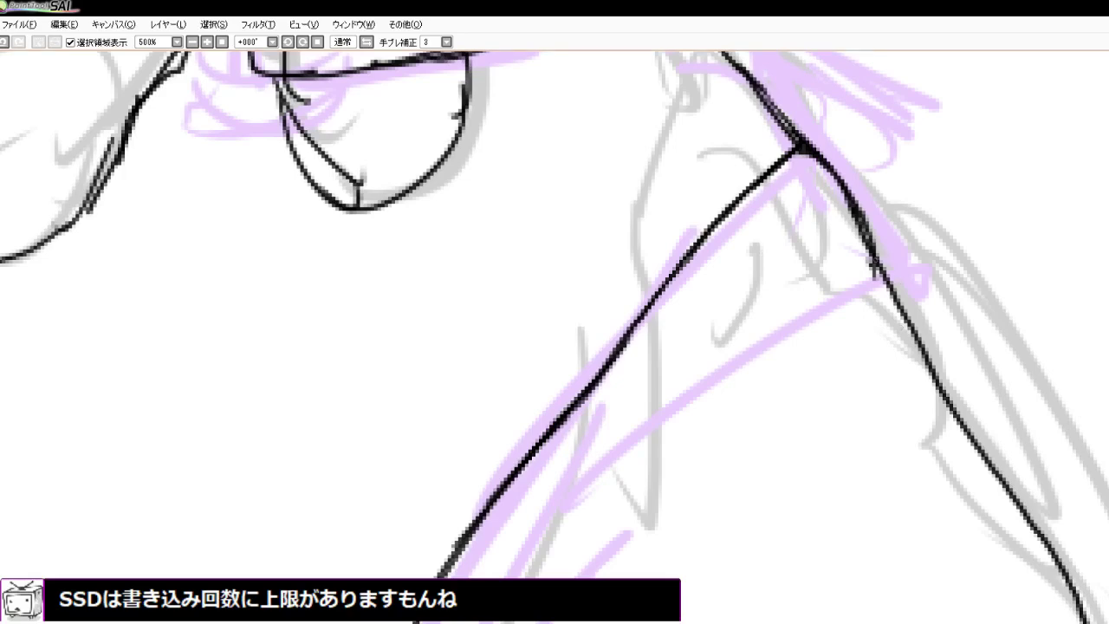
pyautogui.moveTo(871, 253); pyautogui.dragTo(903, 323)
pyautogui.moveTo(884, 283); pyautogui.dragTo(914, 351)
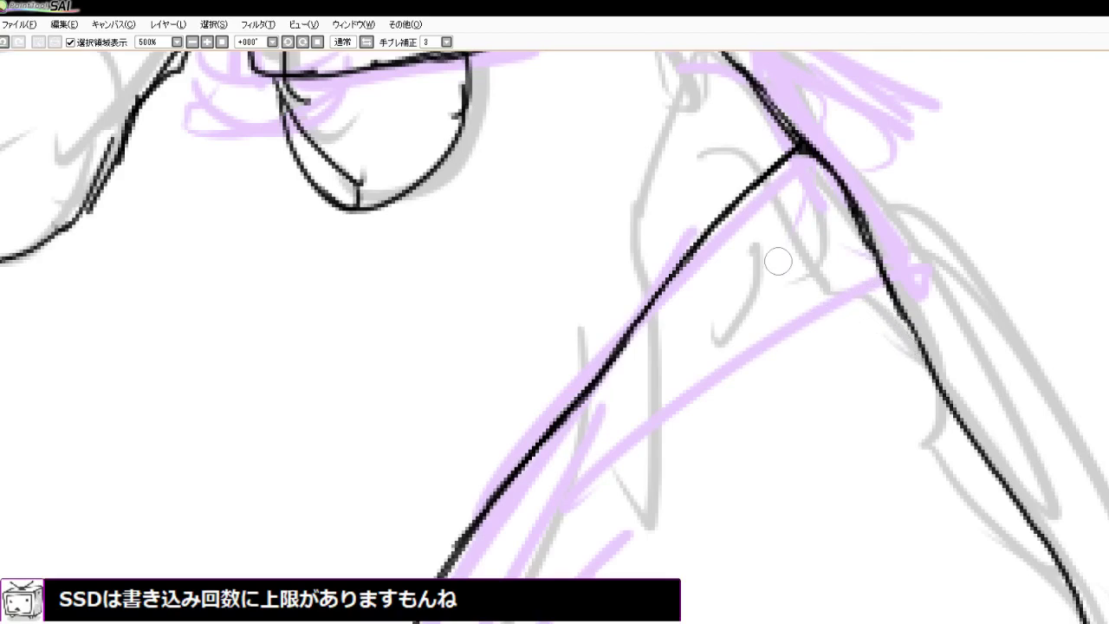
# Review the whole figure, hide the rough sketch, and examine the line art of the face, hands and upper body at several magnifications
pyautogui.scroll(-1, 778, 261)
pyautogui.scroll(-7, 533, 281)
pyautogui.scroll(3, 528, 351)
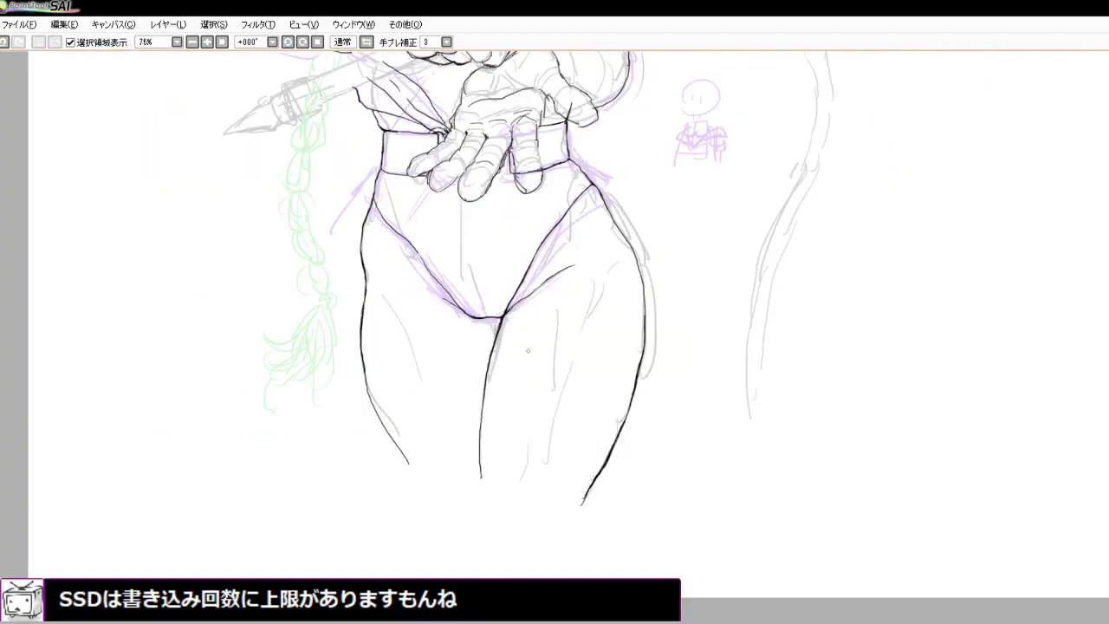
pyautogui.scroll(-3, 511, 403)
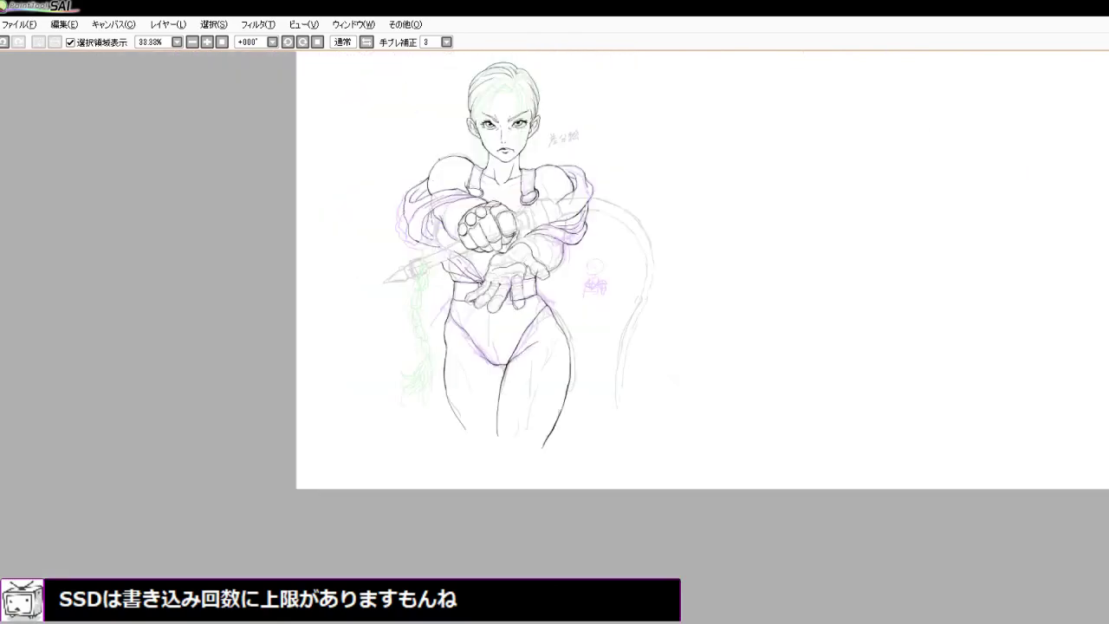
pyautogui.scroll(1, 488, 97)
pyautogui.scroll(3, 503, 155)
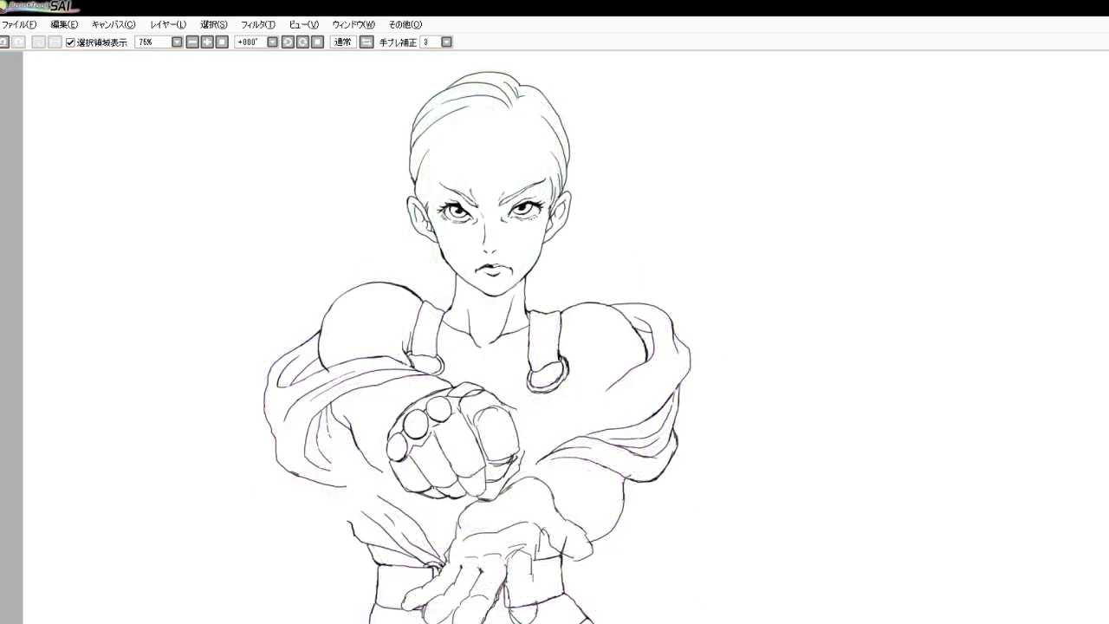
pyautogui.scroll(-3, 254, 296)
pyautogui.scroll(3, 331, 359)
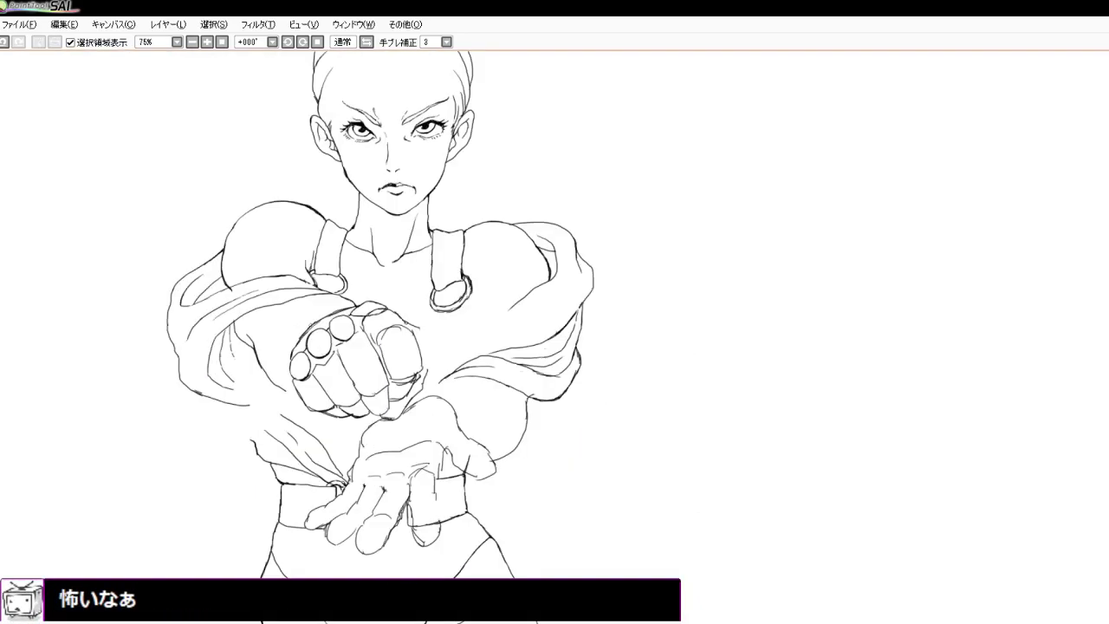
pyautogui.scroll(-2, 330, 259)
pyautogui.scroll(2, 329, 259)
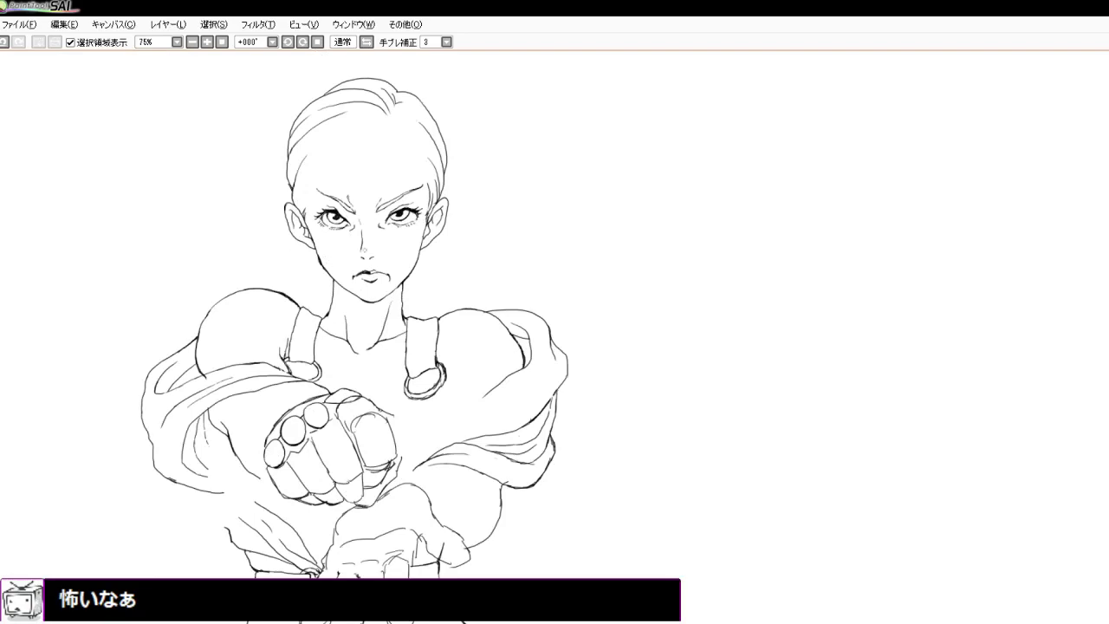
pyautogui.scroll(6, 413, 254)
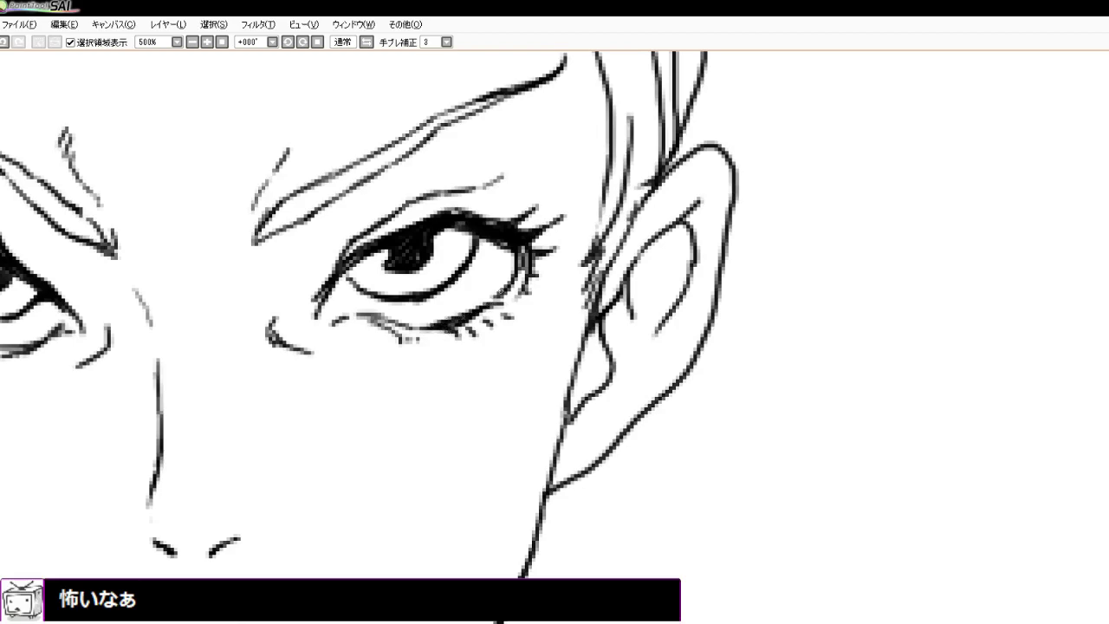
pyautogui.scroll(-6, 533, 223)
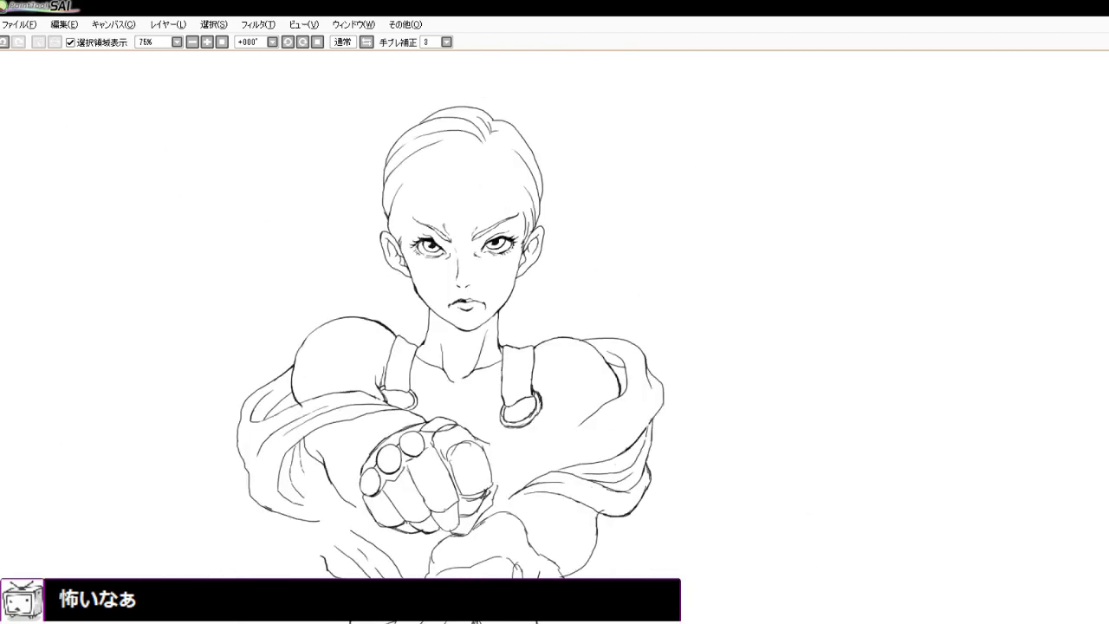
pyautogui.scroll(1, 455, 282)
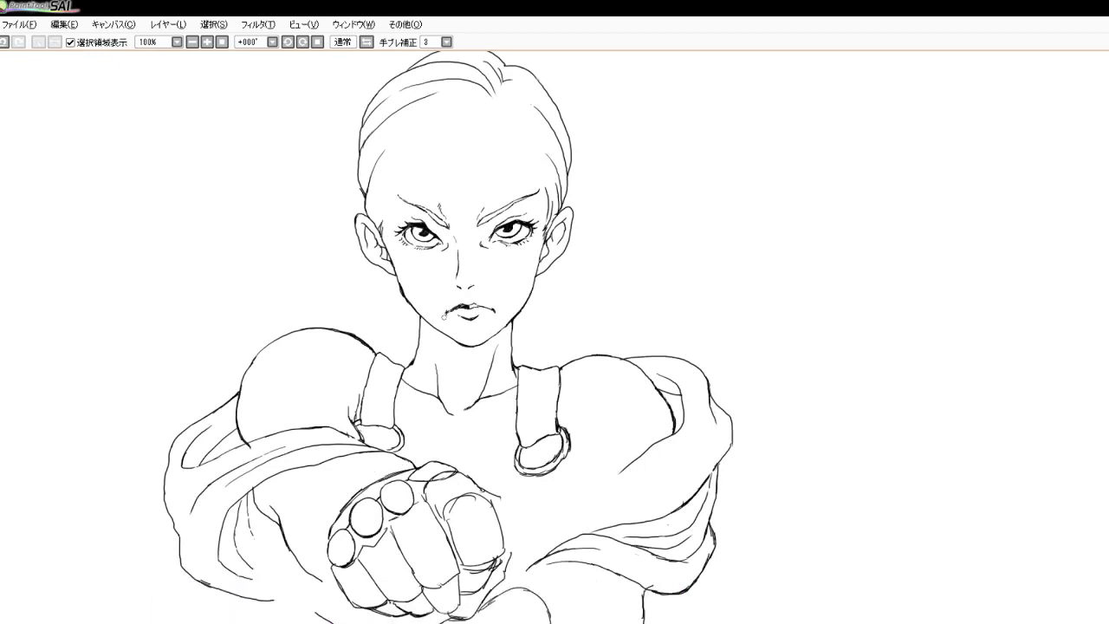
pyautogui.scroll(-3, 467, 178)
pyautogui.scroll(1, 467, 178)
pyautogui.scroll(1, 481, 208)
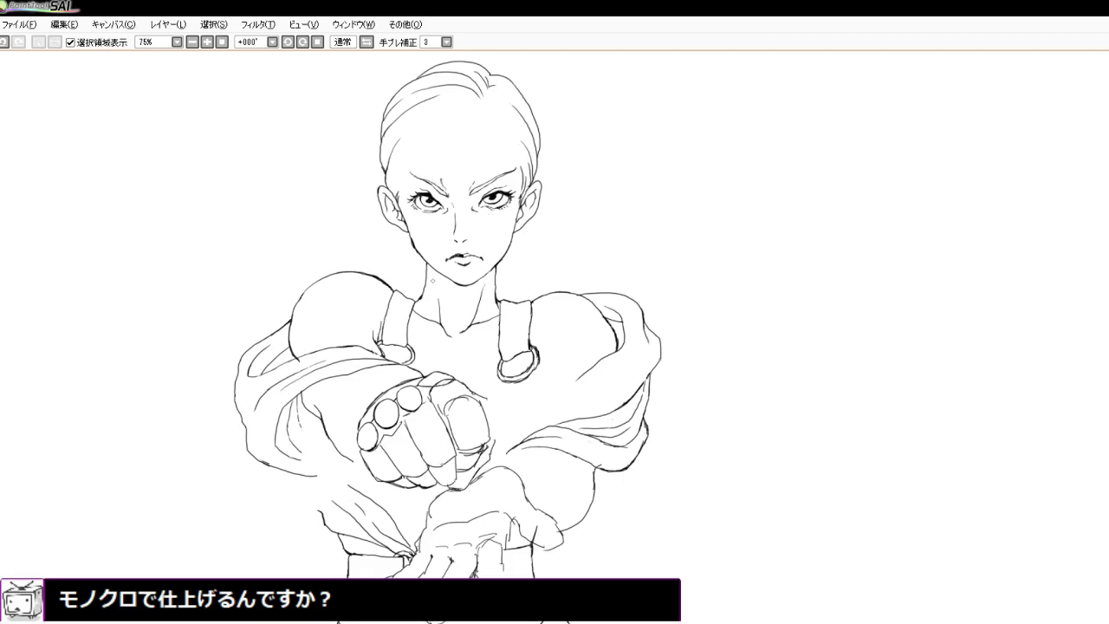
pyautogui.scroll(-3, 421, 267)
pyautogui.scroll(4, 426, 229)
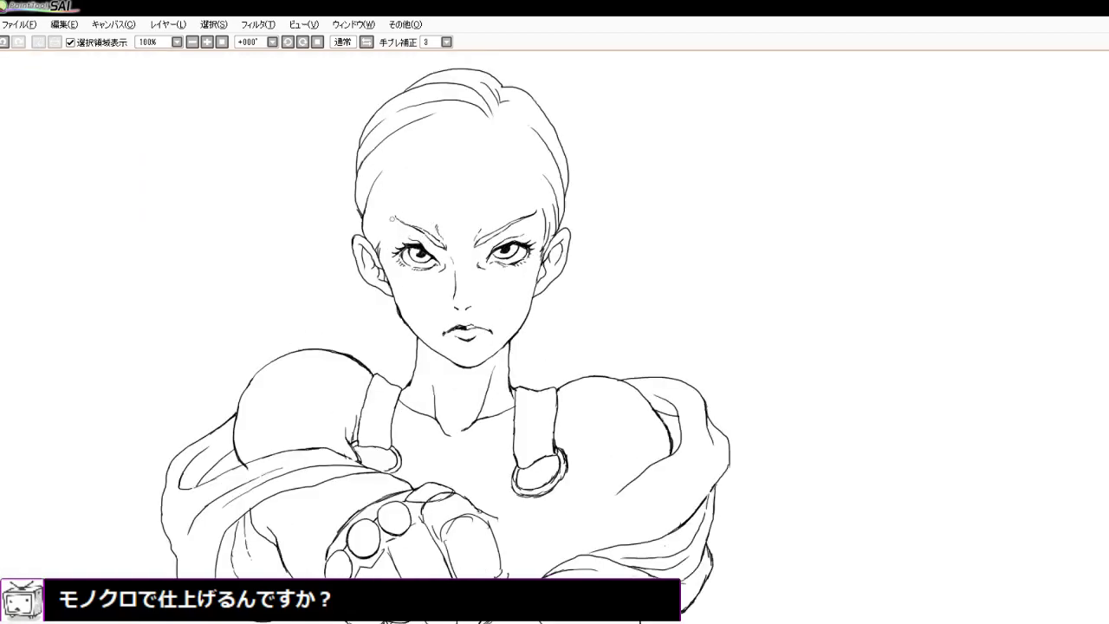
# Examine the inked face, arms, hands and overall figure at several magnifications without the sketch, and show the rough sketch again
pyautogui.scroll(-3, 393, 218)
pyautogui.scroll(2, 399, 344)
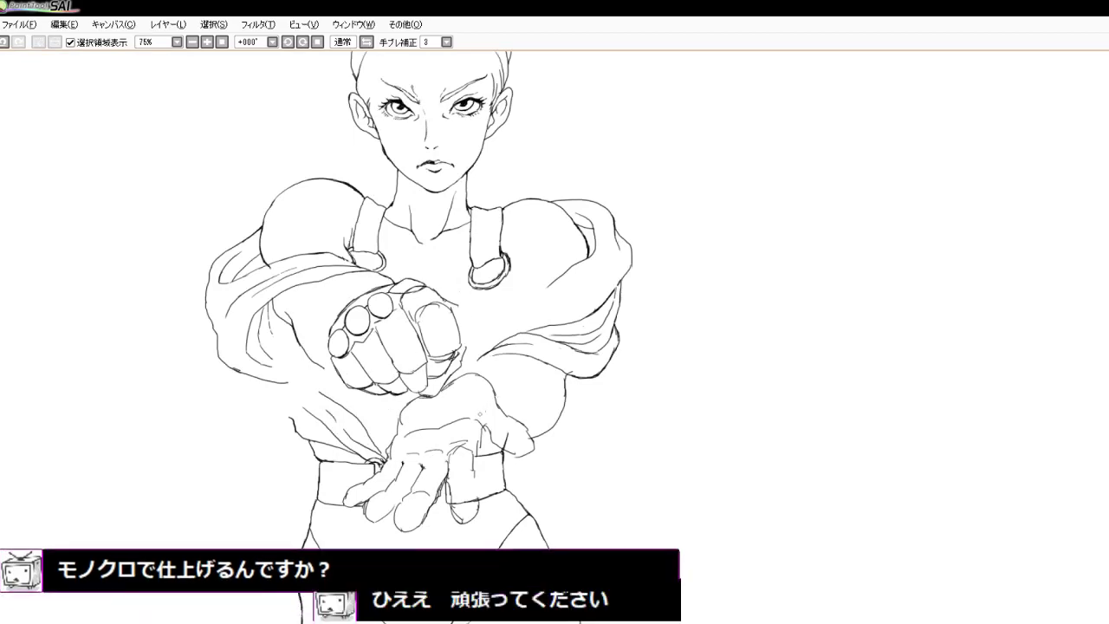
pyautogui.scroll(-2, 476, 412)
pyautogui.scroll(3, 497, 234)
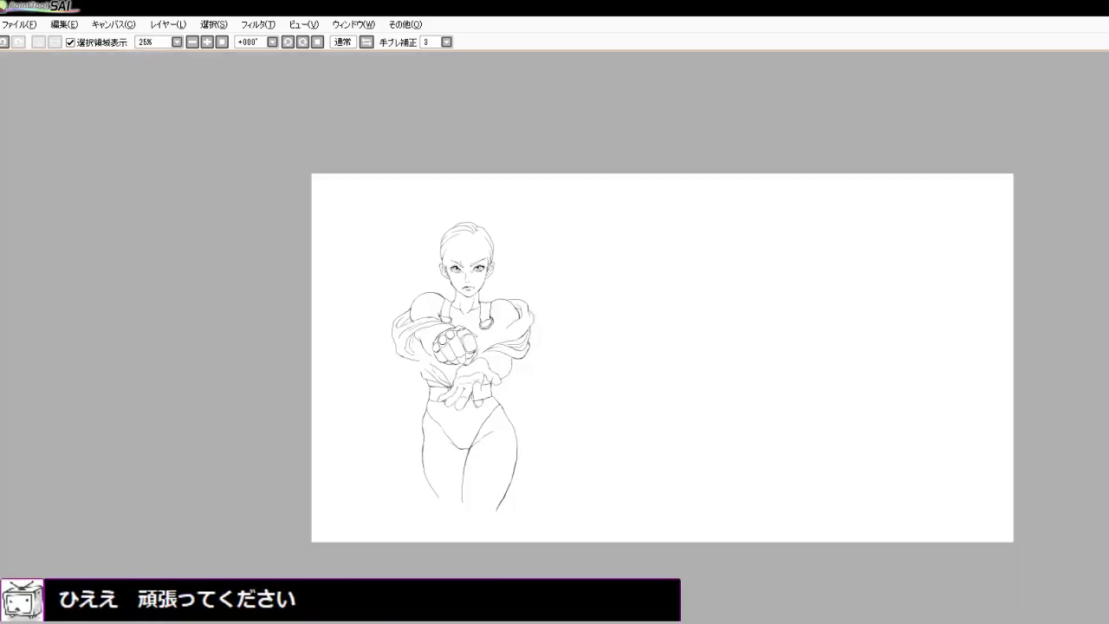
pyautogui.scroll(1, 474, 311)
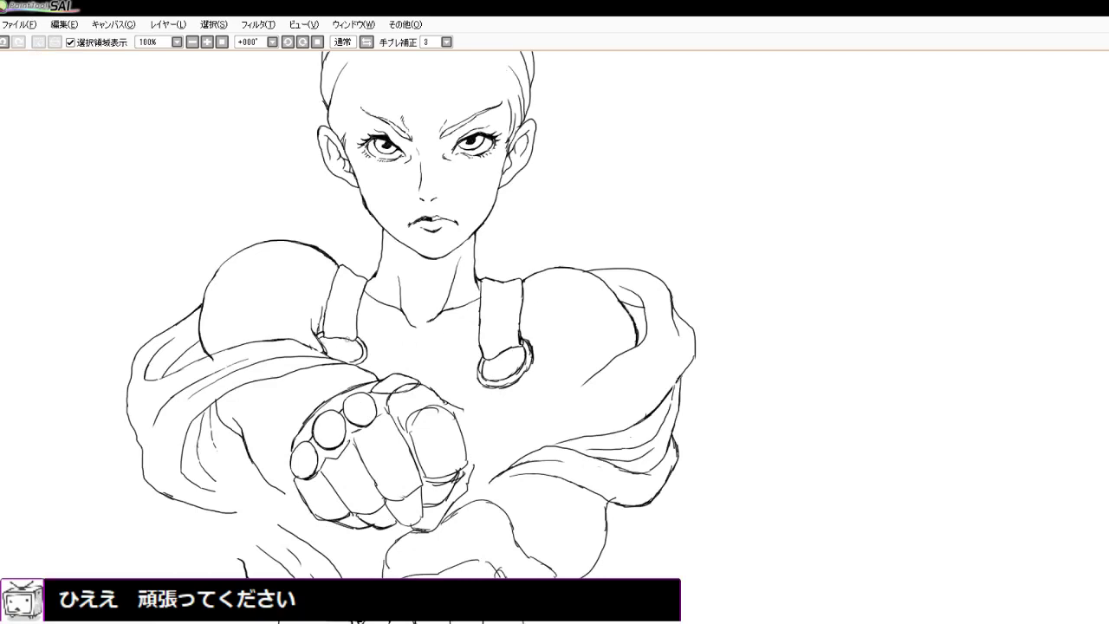
pyautogui.scroll(-3, 375, 330)
pyautogui.scroll(2, 375, 331)
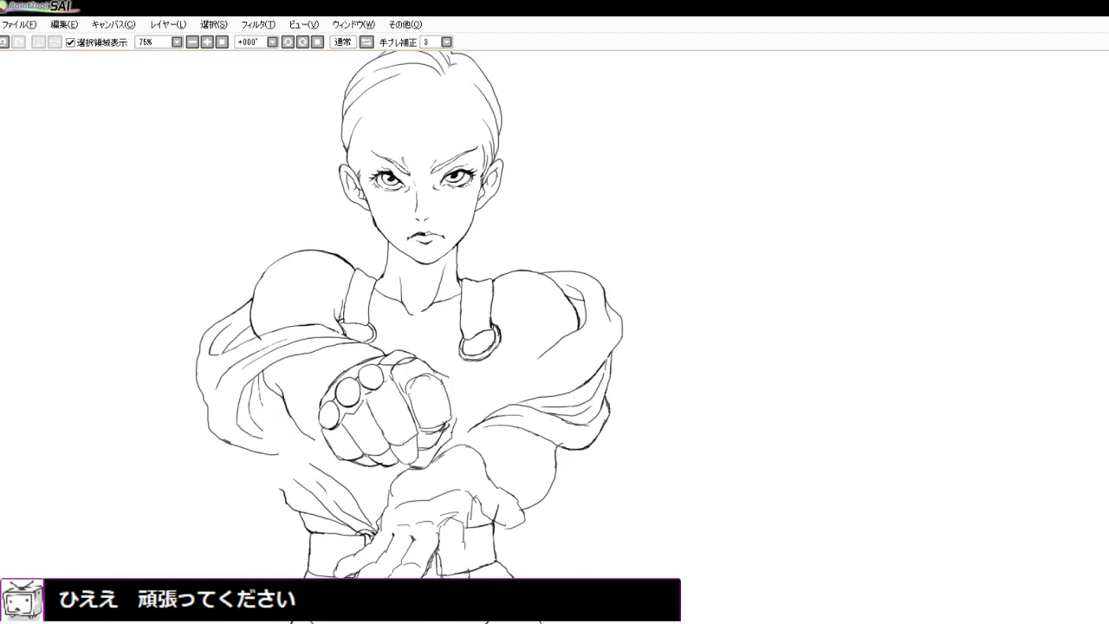
pyautogui.scroll(-2, 361, 376)
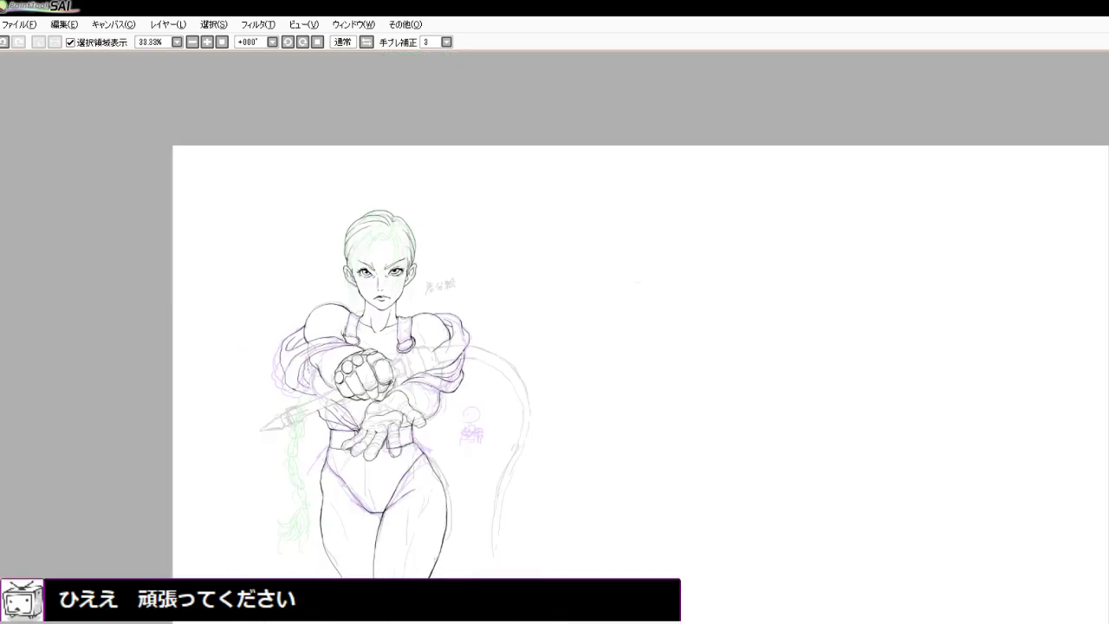
# Compare the inked fist, open hand and sleeves with the rough weapon sketch at several magnifications
pyautogui.scroll(3, 361, 376)
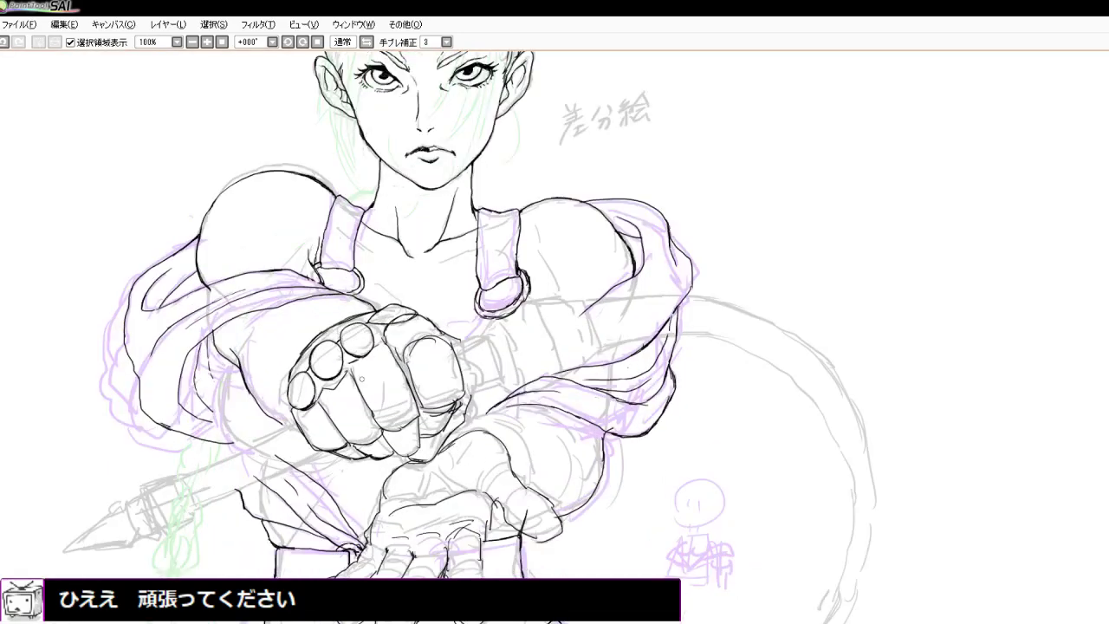
pyautogui.scroll(-3, 361, 379)
pyautogui.scroll(2, 361, 378)
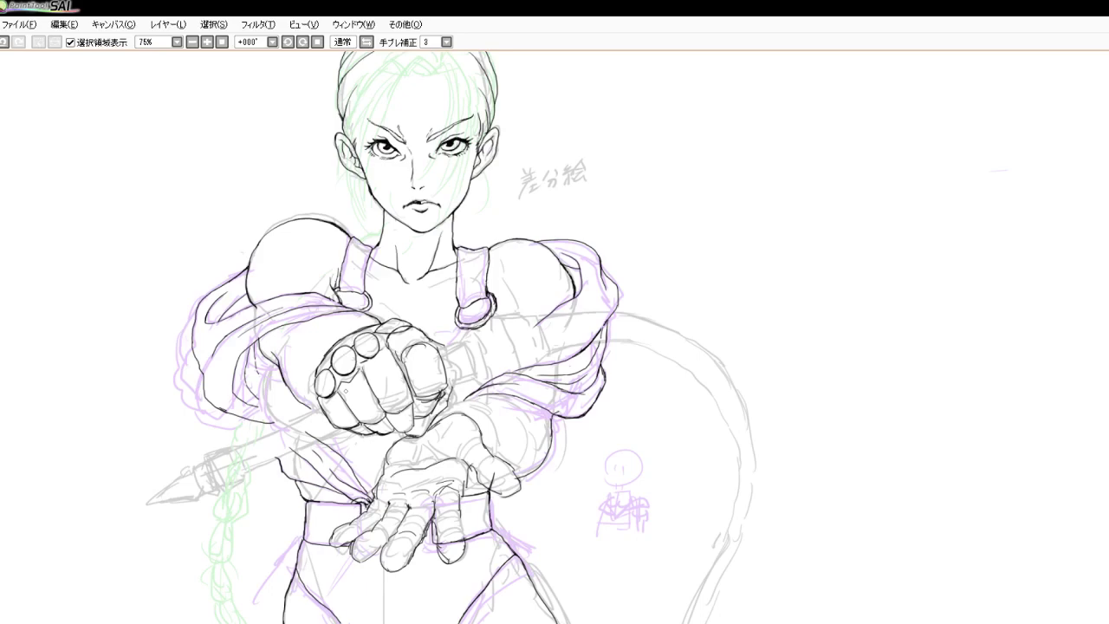
pyautogui.scroll(-2, 346, 378)
pyautogui.scroll(3, 276, 406)
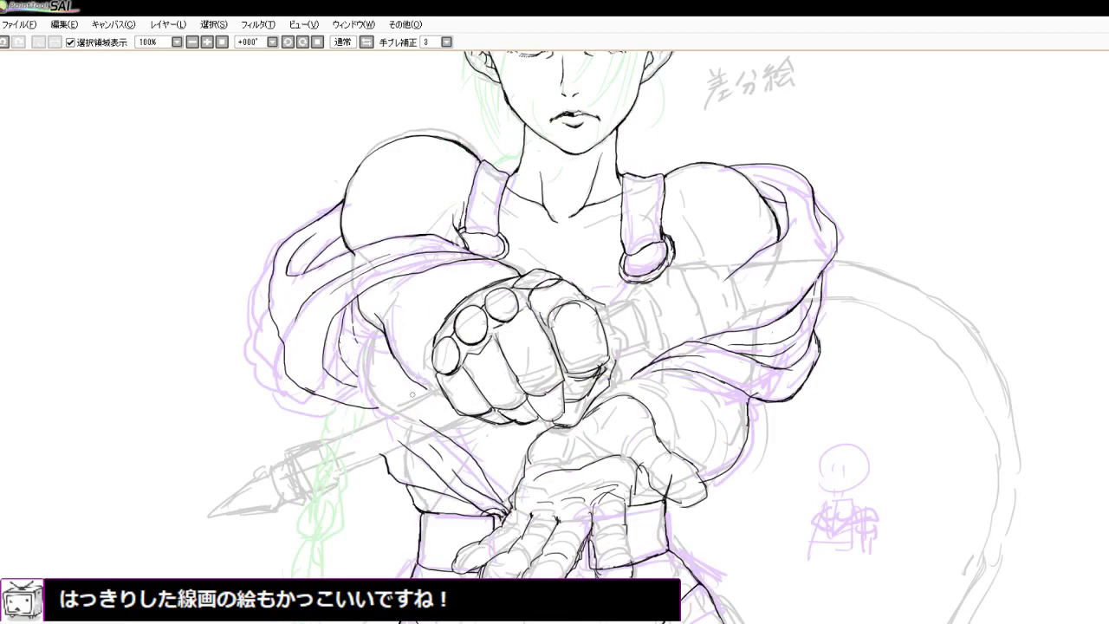
pyautogui.scroll(2, 418, 411)
pyautogui.scroll(-2, 417, 414)
pyautogui.scroll(1, 510, 370)
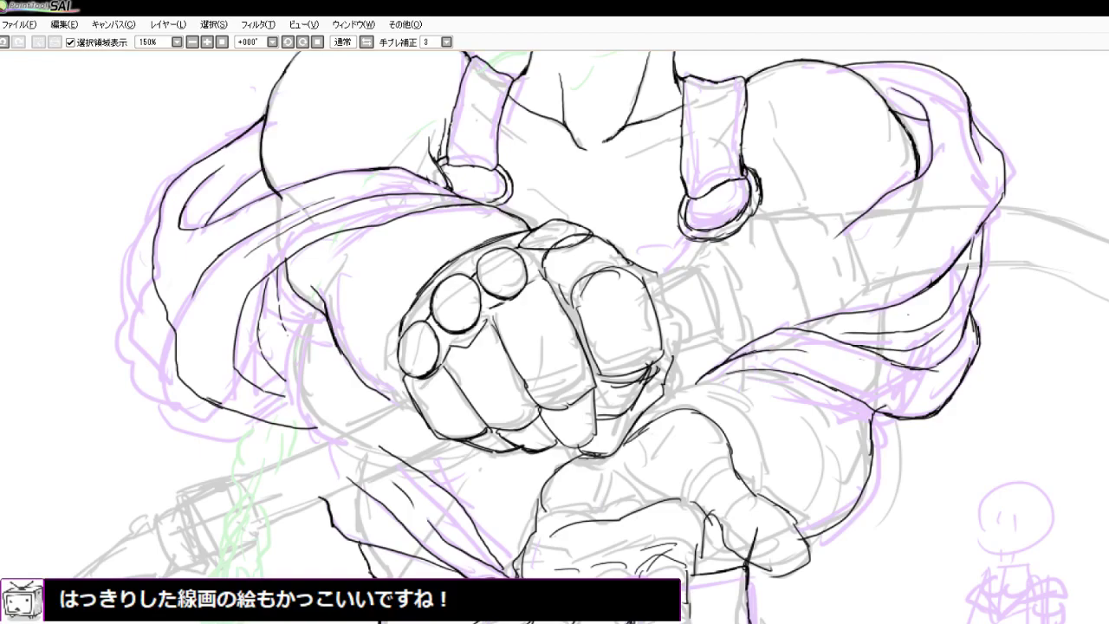
# Select the pointed end of the sketched weapon beside the fist with a freehand outline and move it slightly upward
pyautogui.scroll(-3, 497, 315)
pyautogui.scroll(2, 470, 337)
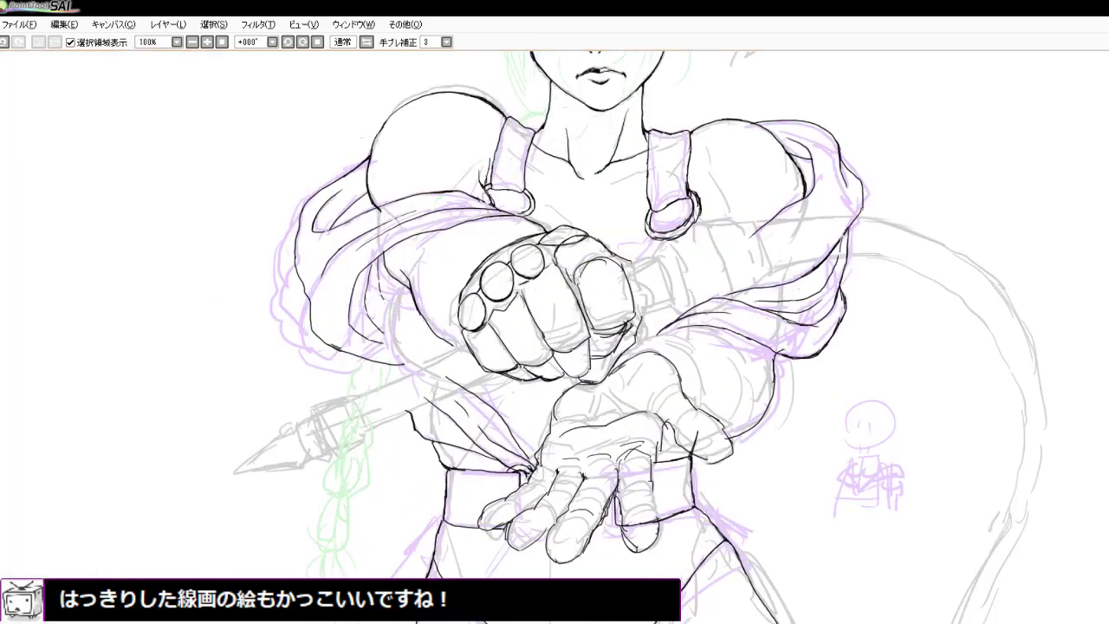
pyautogui.moveTo(227, 452)
pyautogui.mouseDown()
pyautogui.moveTo(343, 382)
pyautogui.moveTo(454, 348)
pyautogui.moveTo(477, 357)
pyautogui.moveTo(479, 381)
pyautogui.moveTo(350, 454)
pyautogui.moveTo(243, 485)
pyautogui.moveTo(227, 454)
pyautogui.mouseUp()
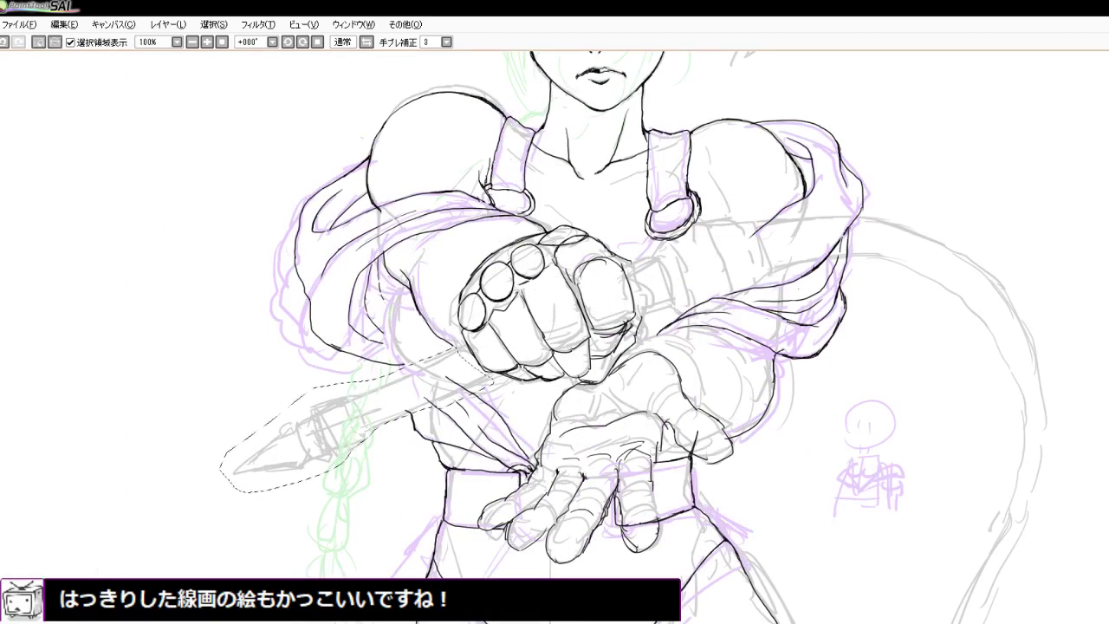
pyautogui.moveTo(346, 407)
pyautogui.mouseDown()
pyautogui.moveTo(485, 357)
pyautogui.moveTo(349, 403)
pyautogui.mouseUp()
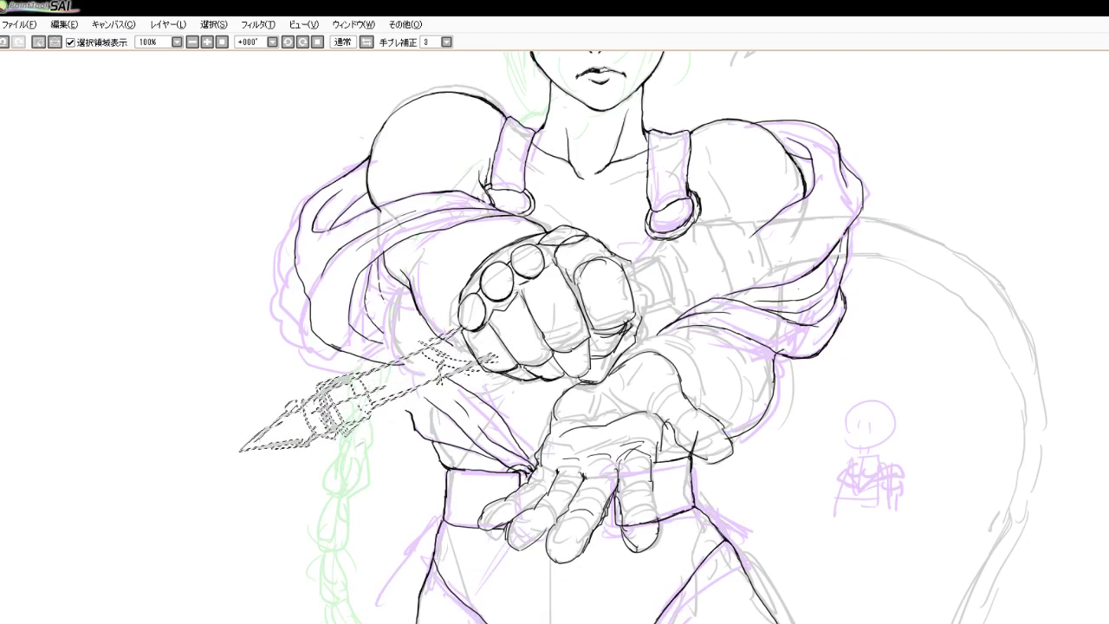
# Nudge the selected rough sketch of the weapon's shaft and tip slightly down and clear the selection
pyautogui.moveTo(350, 404); pyautogui.dragTo(351, 407)
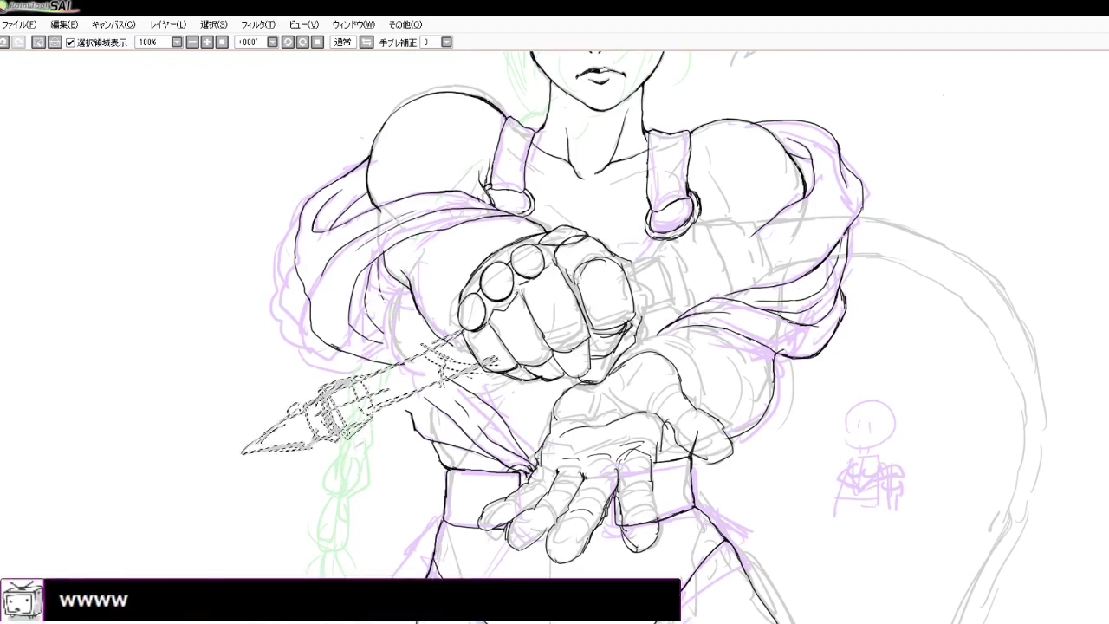
pyautogui.hotkey('ctrl', 'd')
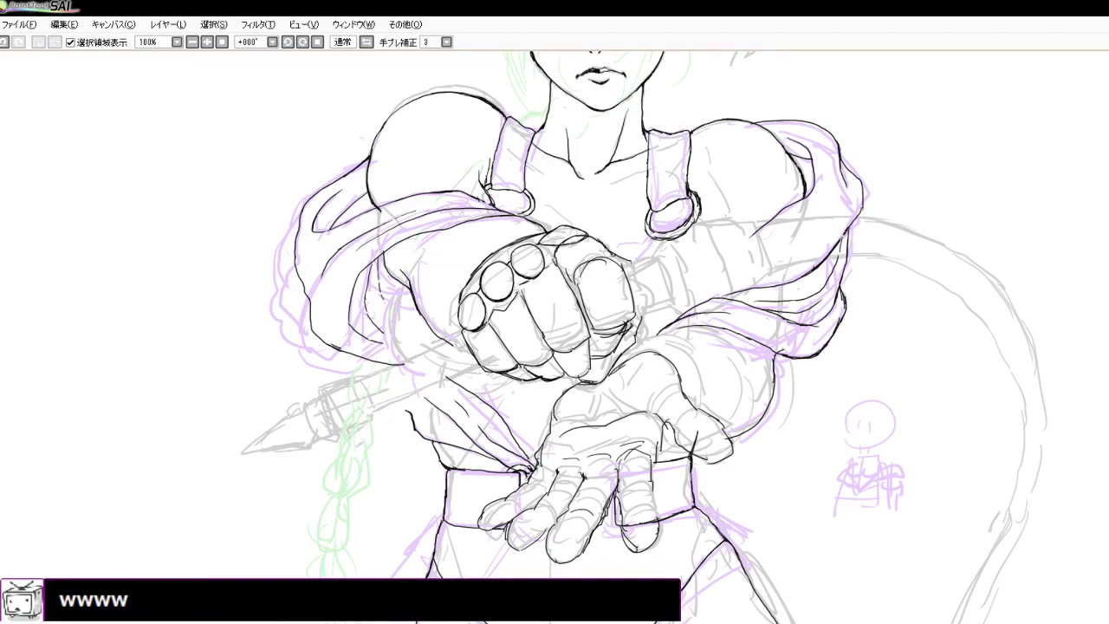
# Ink the two long parallel edges of the weapon's shaft from the fist down to the collar
pyautogui.scroll(-2, 309, 373)
pyautogui.scroll(5, 309, 374)
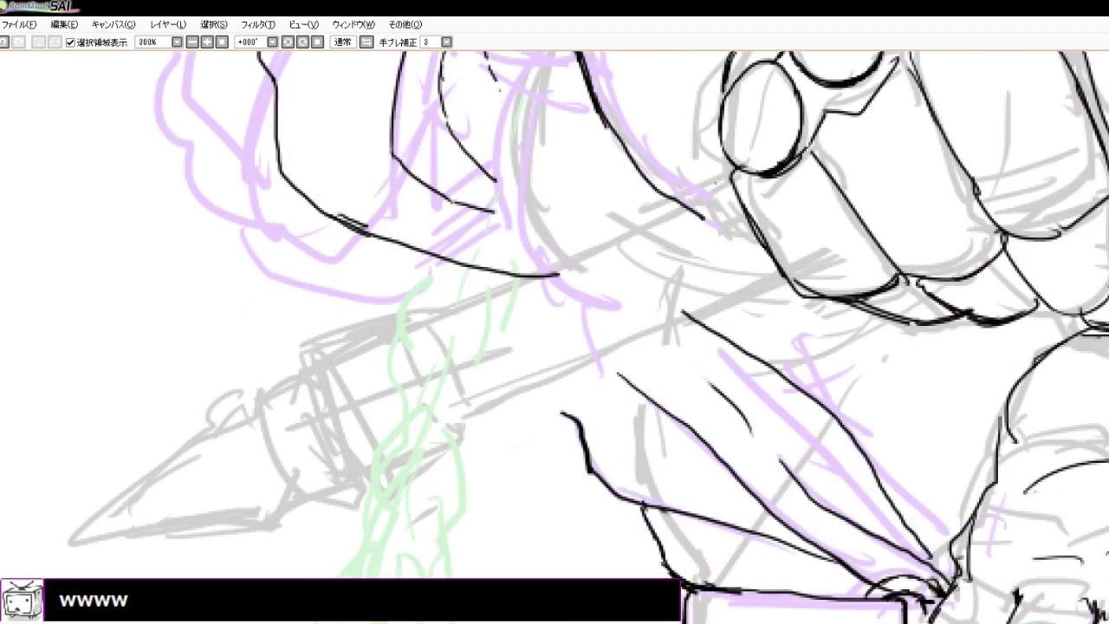
pyautogui.moveTo(728, 177); pyautogui.dragTo(404, 331)
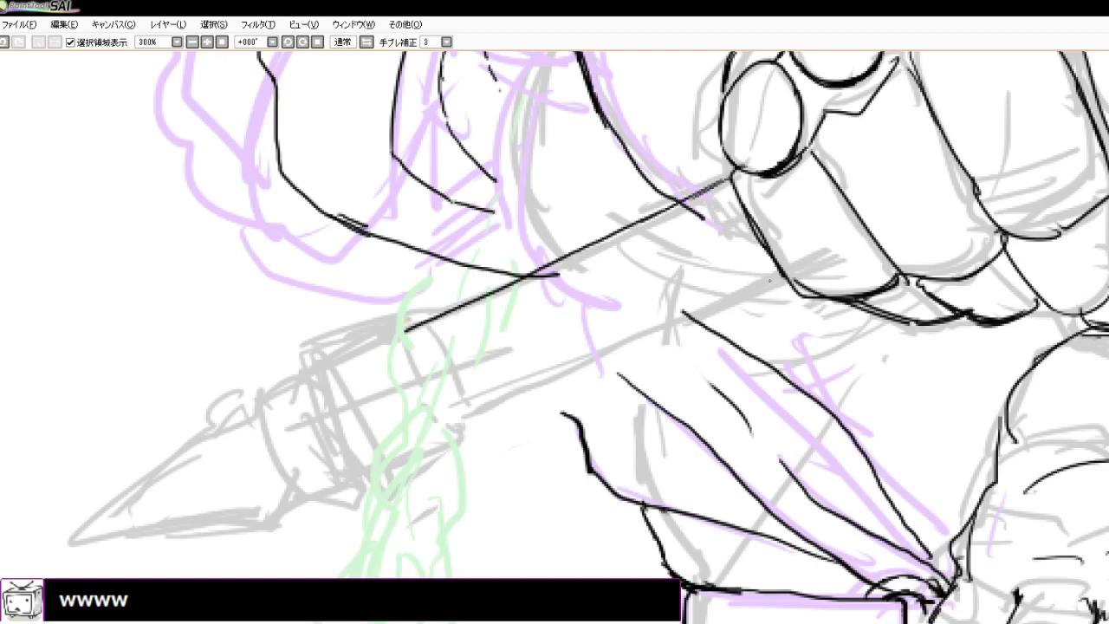
pyautogui.moveTo(785, 277); pyautogui.dragTo(448, 424)
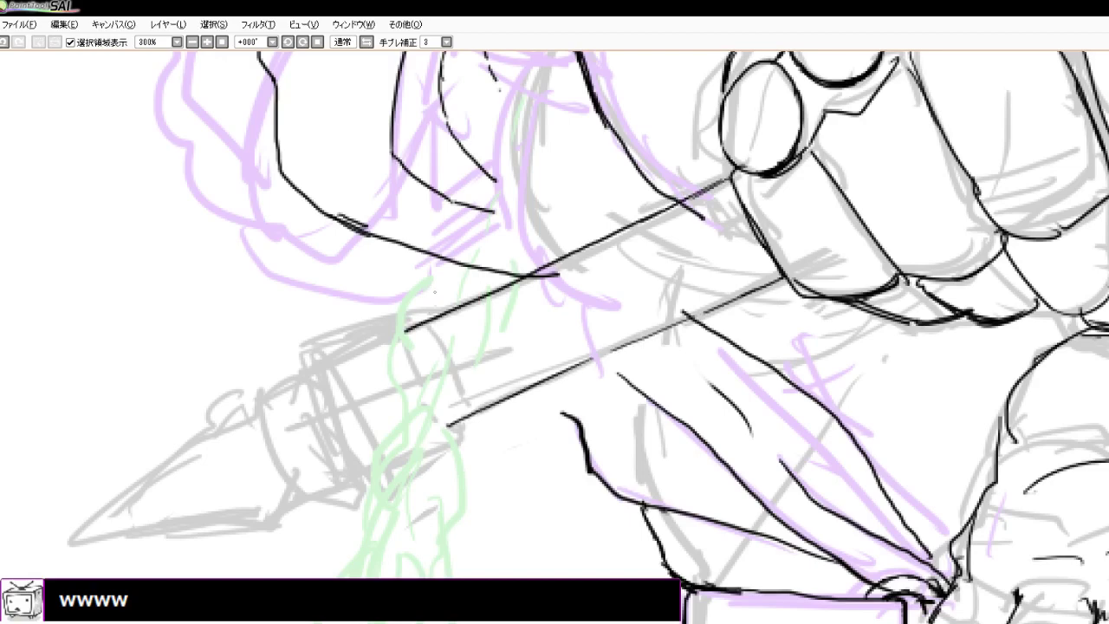
# Ink the wide collar at the end of the shaft and the narrower ring between it and the tip
pyautogui.moveTo(402, 317)
pyautogui.mouseDown()
pyautogui.moveTo(323, 338)
pyautogui.moveTo(408, 324)
pyautogui.moveTo(443, 421)
pyautogui.mouseUp()
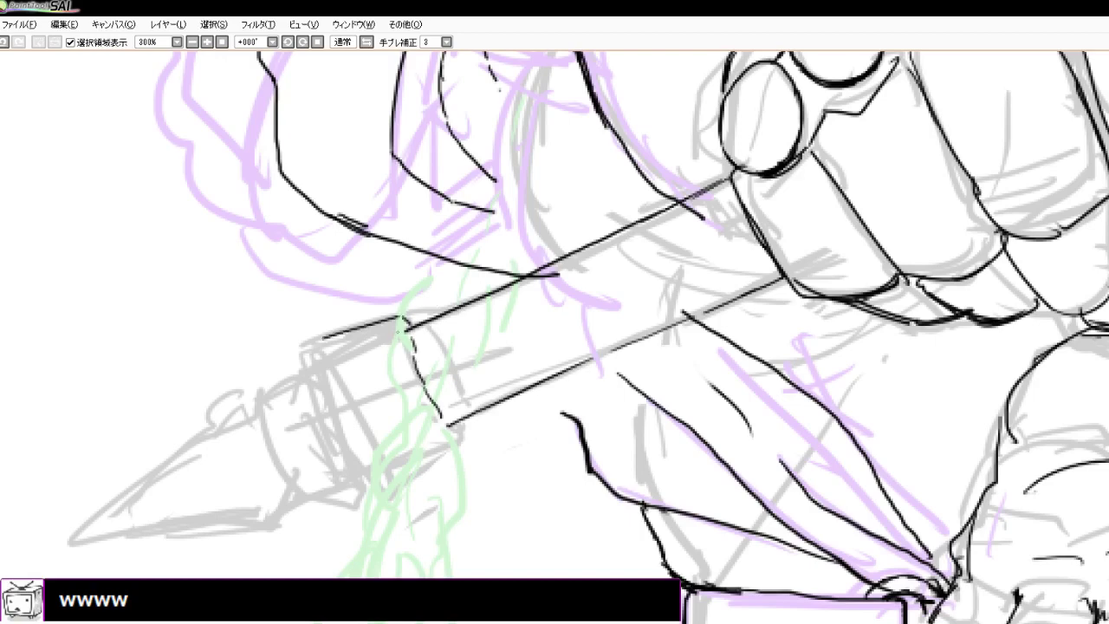
pyautogui.moveTo(399, 325)
pyautogui.mouseDown()
pyautogui.moveTo(417, 402)
pyautogui.moveTo(437, 436)
pyautogui.moveTo(442, 428)
pyautogui.mouseUp()
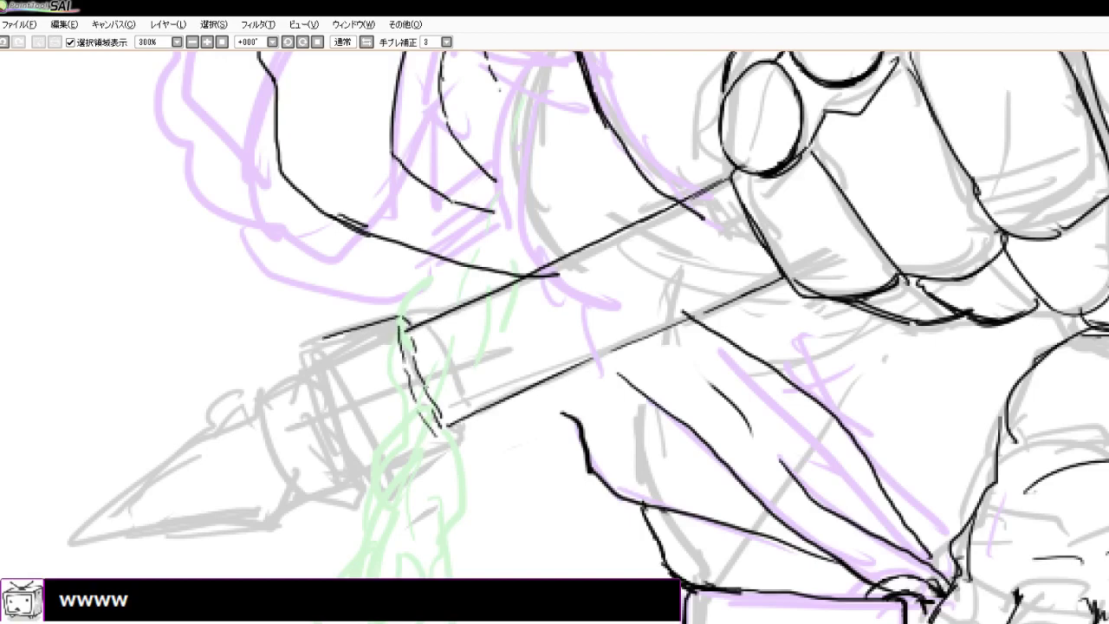
pyautogui.moveTo(425, 386)
pyautogui.mouseDown()
pyautogui.moveTo(445, 446)
pyautogui.moveTo(380, 475)
pyautogui.mouseUp()
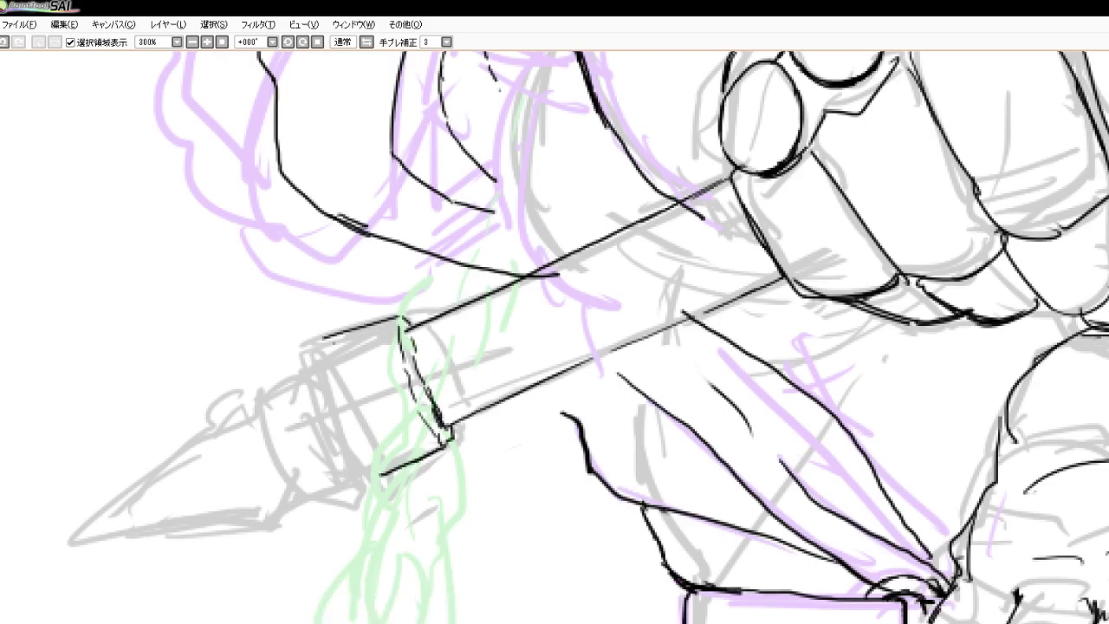
pyautogui.moveTo(454, 425)
pyautogui.mouseDown()
pyautogui.moveTo(442, 452)
pyautogui.moveTo(383, 490)
pyautogui.mouseUp()
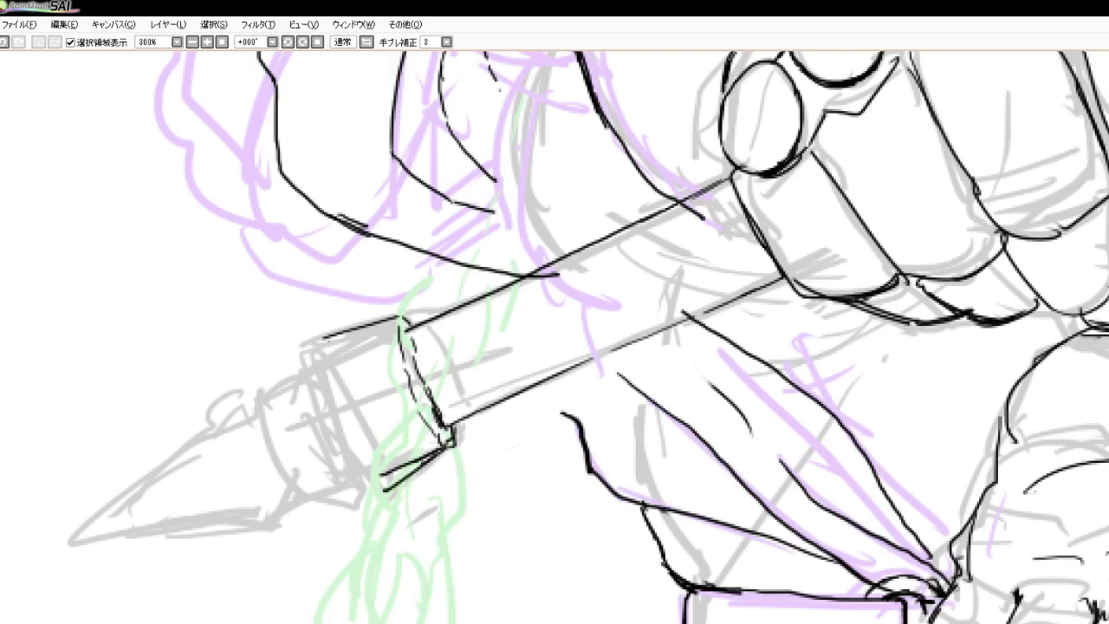
pyautogui.moveTo(331, 335)
pyautogui.mouseDown()
pyautogui.moveTo(310, 341)
pyautogui.moveTo(315, 397)
pyautogui.moveTo(360, 491)
pyautogui.moveTo(376, 497)
pyautogui.moveTo(396, 485)
pyautogui.moveTo(408, 459)
pyautogui.moveTo(418, 450)
pyautogui.moveTo(427, 459)
pyautogui.moveTo(420, 454)
pyautogui.mouseUp()
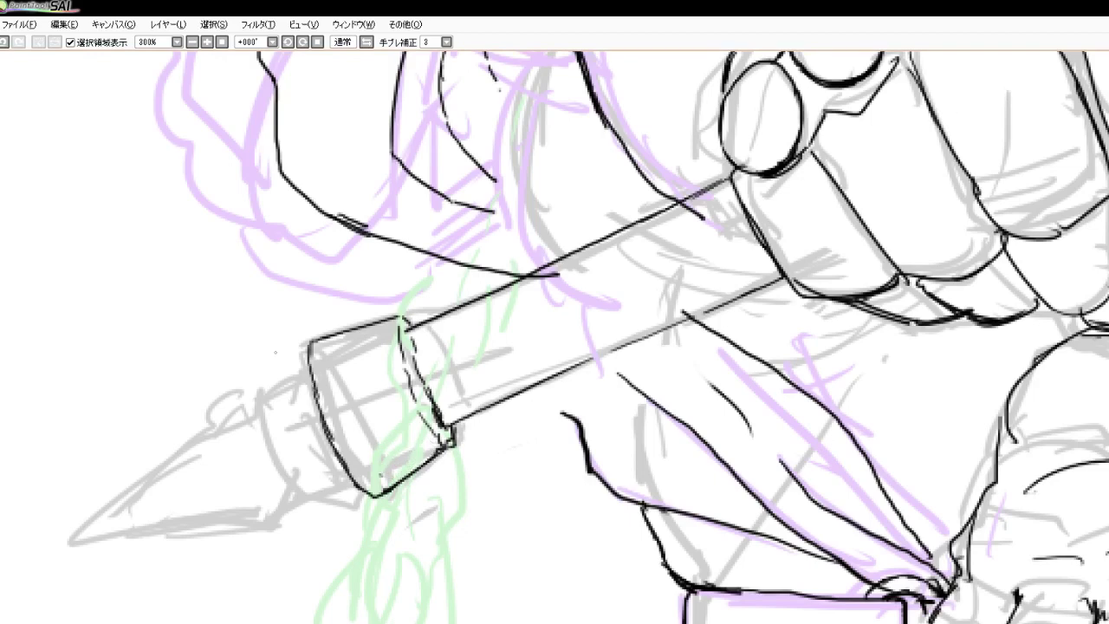
pyautogui.moveTo(309, 343)
pyautogui.mouseDown()
pyautogui.moveTo(323, 440)
pyautogui.moveTo(355, 485)
pyautogui.moveTo(344, 481)
pyautogui.moveTo(375, 497)
pyautogui.mouseUp()
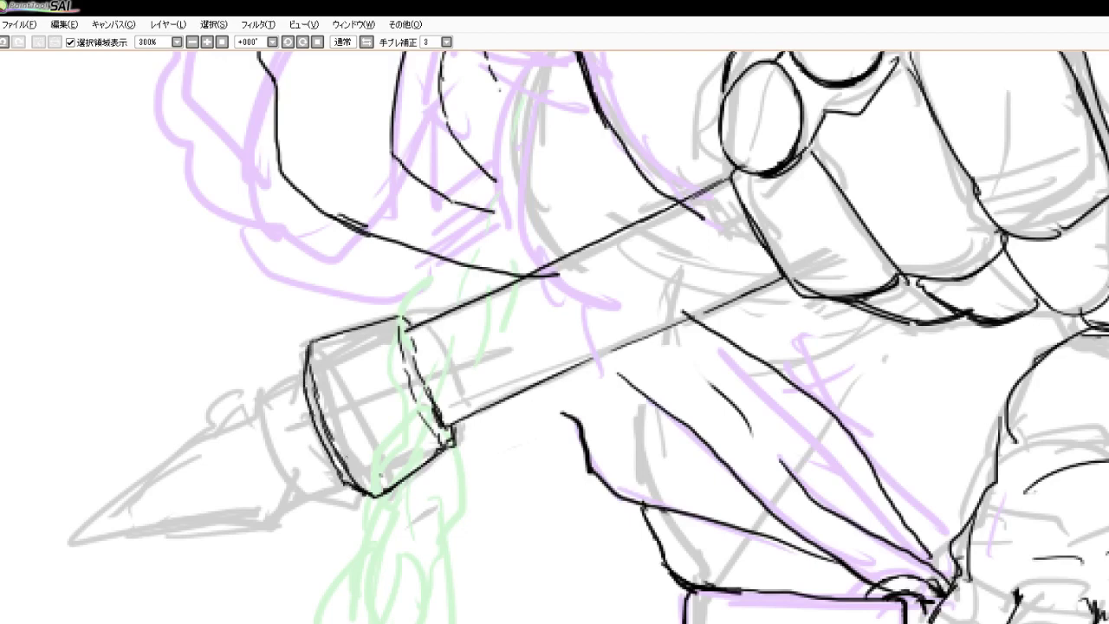
pyautogui.moveTo(266, 397); pyautogui.dragTo(301, 380)
pyautogui.moveTo(265, 396)
pyautogui.mouseDown()
pyautogui.moveTo(299, 373)
pyautogui.moveTo(266, 394)
pyautogui.moveTo(265, 446)
pyautogui.moveTo(296, 488)
pyautogui.moveTo(347, 486)
pyautogui.mouseUp()
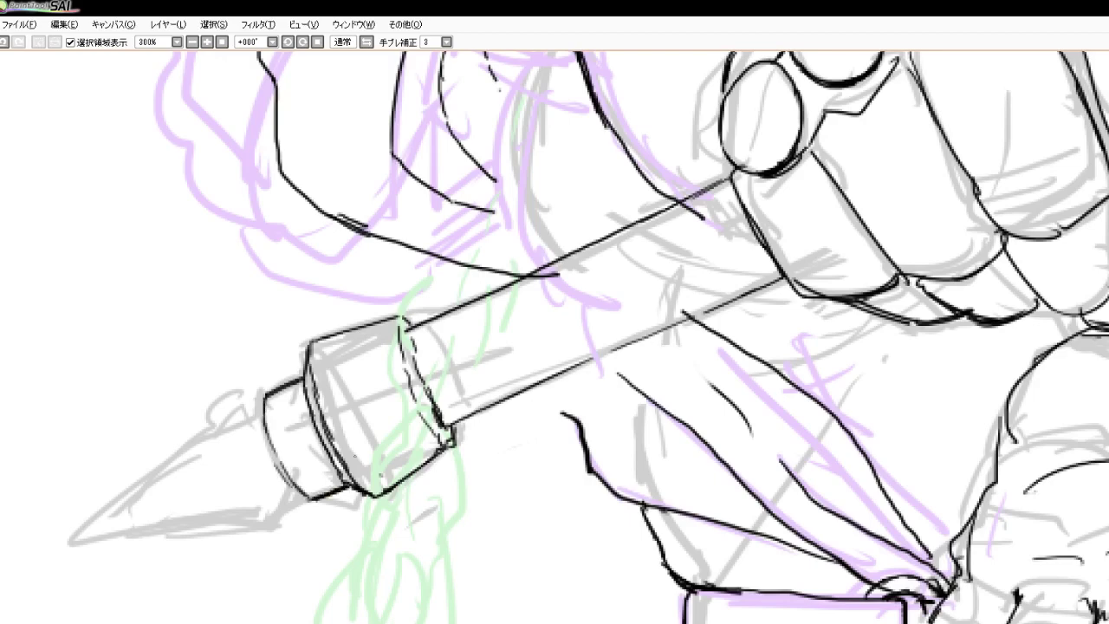
# Ink the back corners of the pointed tip and its long upper edge down to the point
pyautogui.scroll(-3, 465, 384)
pyautogui.scroll(4, 390, 394)
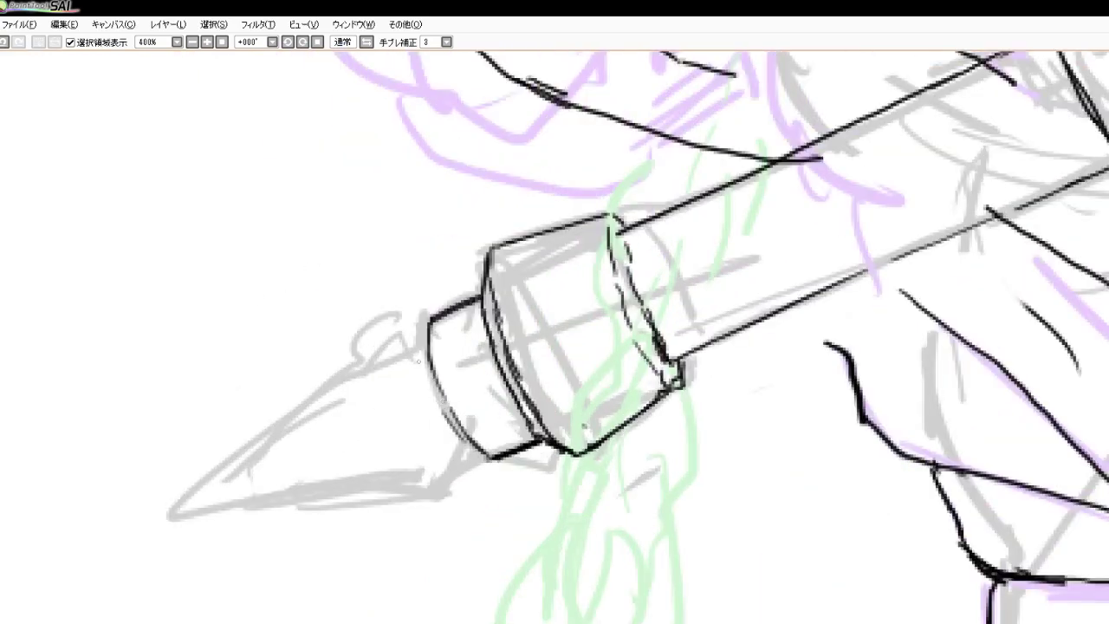
pyautogui.moveTo(428, 351)
pyautogui.mouseDown()
pyautogui.moveTo(400, 339)
pyautogui.moveTo(418, 347)
pyautogui.mouseUp()
pyautogui.moveTo(467, 442)
pyautogui.mouseDown()
pyautogui.moveTo(458, 481)
pyautogui.moveTo(426, 492)
pyautogui.mouseUp()
pyautogui.moveTo(397, 335); pyautogui.dragTo(307, 400)
pyautogui.moveTo(369, 352); pyautogui.dragTo(282, 419)
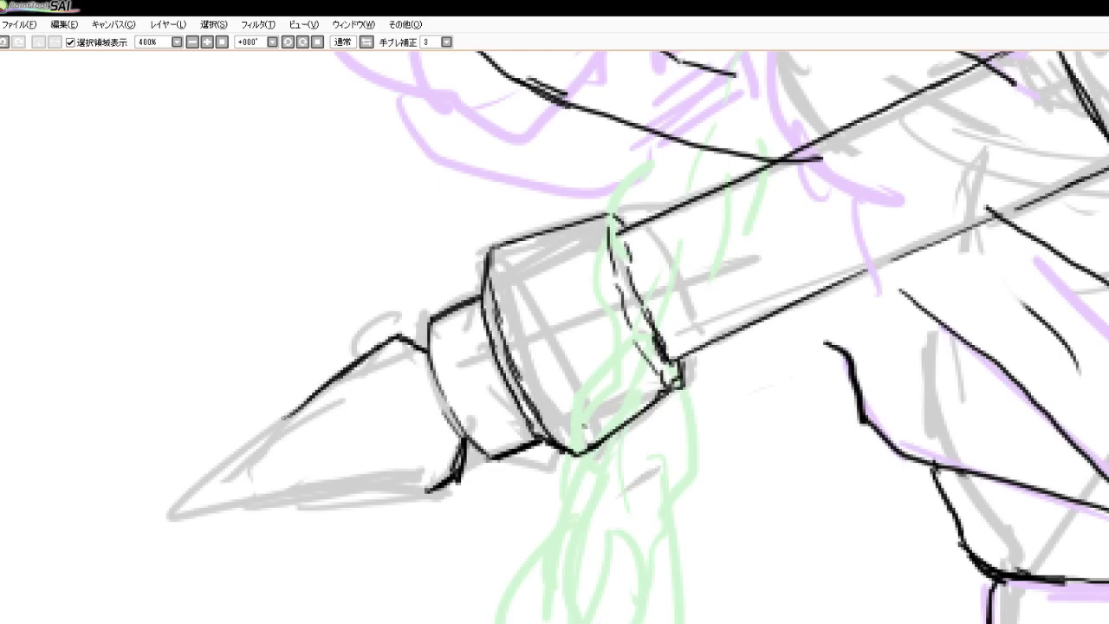
pyautogui.moveTo(328, 381); pyautogui.dragTo(258, 438)
pyautogui.moveTo(303, 403); pyautogui.dragTo(220, 466)
pyautogui.moveTo(272, 424); pyautogui.dragTo(194, 487)
pyautogui.moveTo(245, 447); pyautogui.dragTo(182, 497)
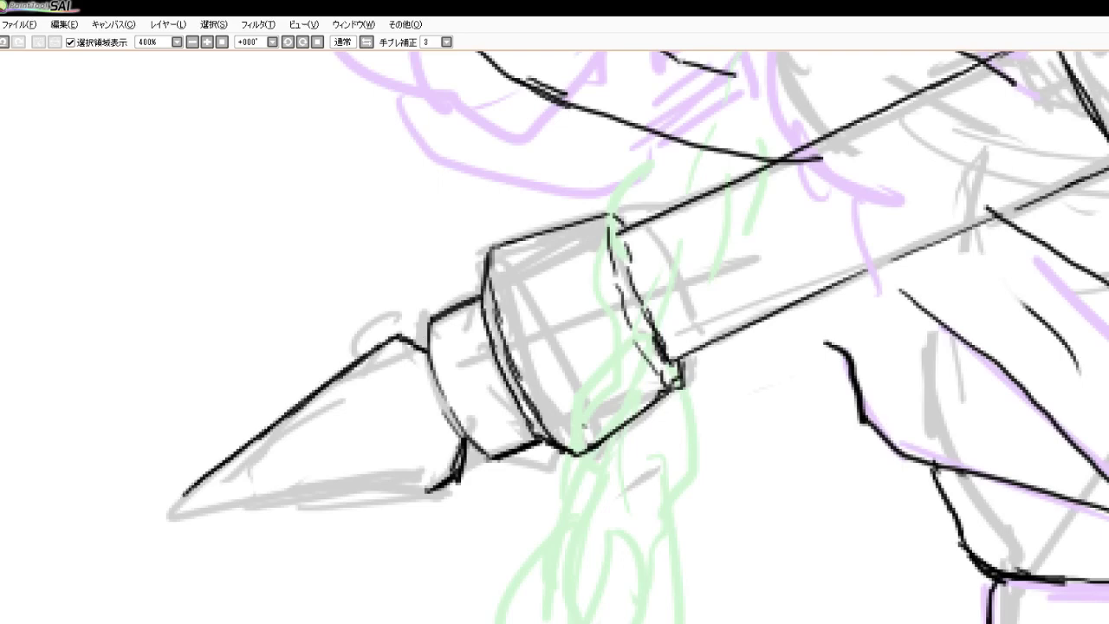
# Ink the lower edge of the pointed tip, closing its outline at the rounded back corner
pyautogui.moveTo(222, 466)
pyautogui.mouseDown()
pyautogui.moveTo(175, 507)
pyautogui.moveTo(446, 480)
pyautogui.moveTo(360, 490)
pyautogui.mouseUp()
pyautogui.moveTo(438, 477)
pyautogui.mouseDown()
pyautogui.moveTo(461, 465)
pyautogui.moveTo(410, 484)
pyautogui.mouseUp()
pyautogui.moveTo(468, 442); pyautogui.dragTo(463, 478)
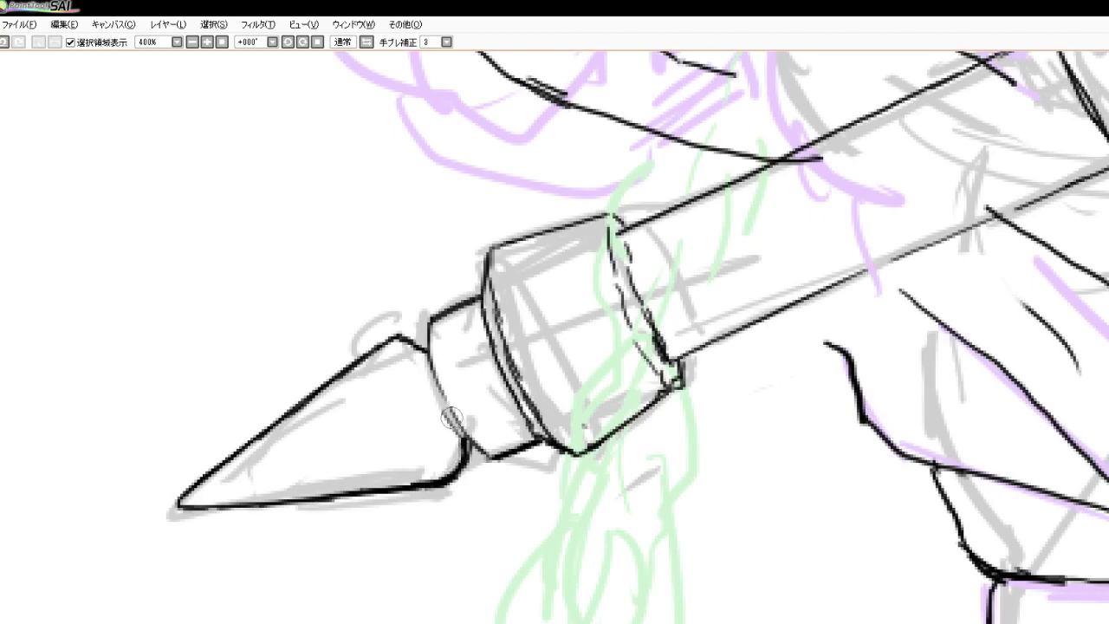
# Ink the short narrow section of the handle emerging from the thumb side of the fist
pyautogui.scroll(-6, 407, 407)
pyautogui.scroll(3, 652, 297)
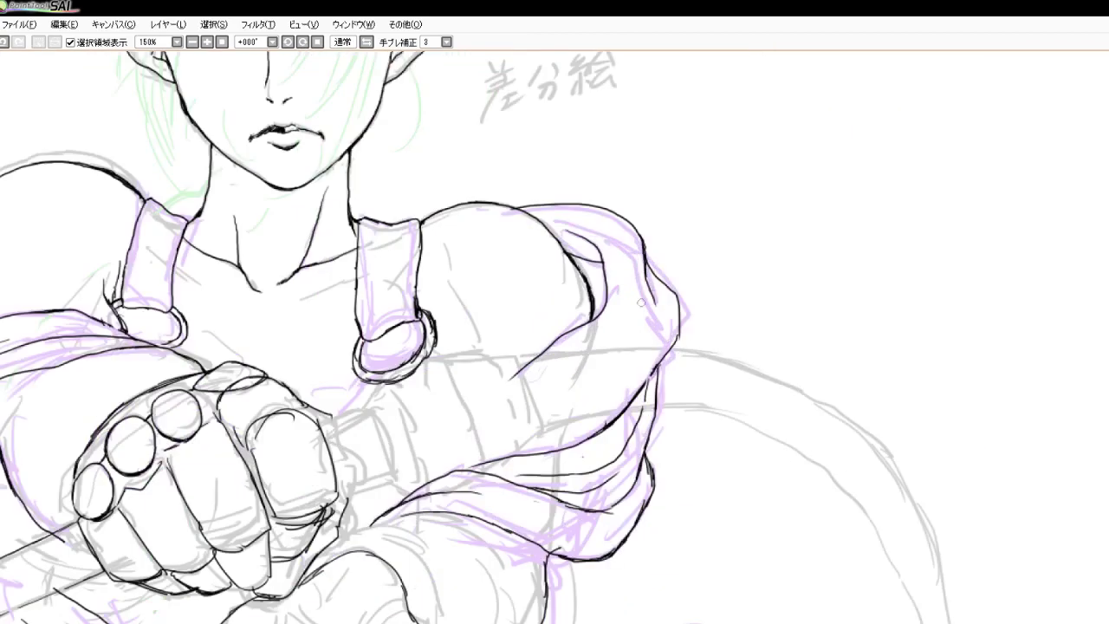
pyautogui.scroll(-1, 409, 394)
pyautogui.scroll(1, 339, 419)
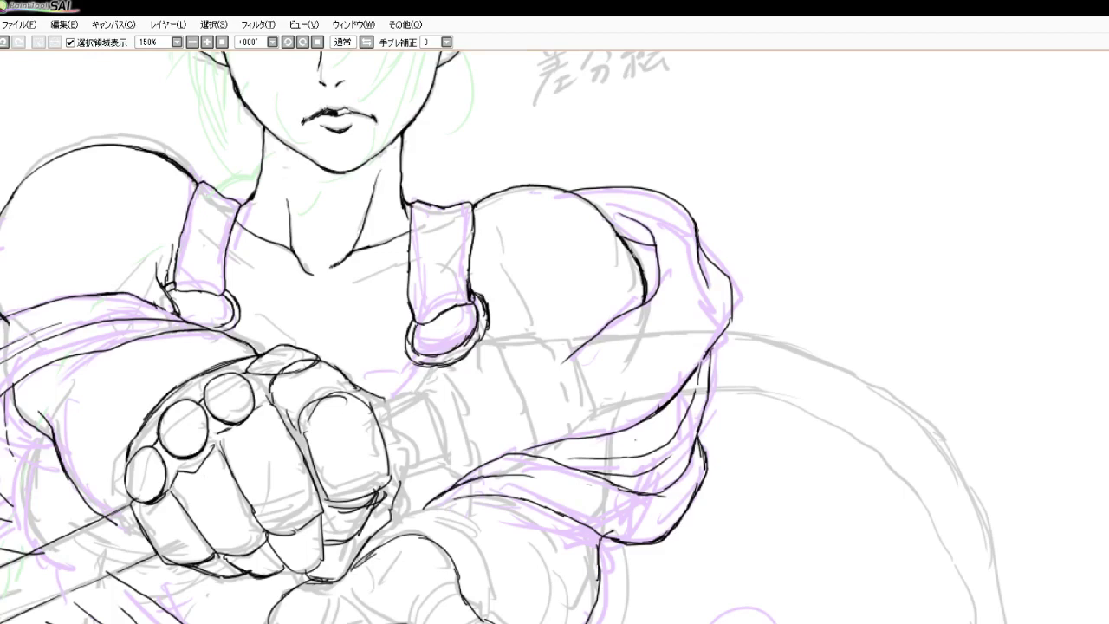
pyautogui.moveTo(376, 398)
pyautogui.mouseDown()
pyautogui.moveTo(410, 379)
pyautogui.moveTo(437, 434)
pyautogui.mouseUp()
pyautogui.moveTo(388, 467)
pyautogui.mouseDown()
pyautogui.moveTo(437, 441)
pyautogui.moveTo(450, 465)
pyautogui.mouseUp()
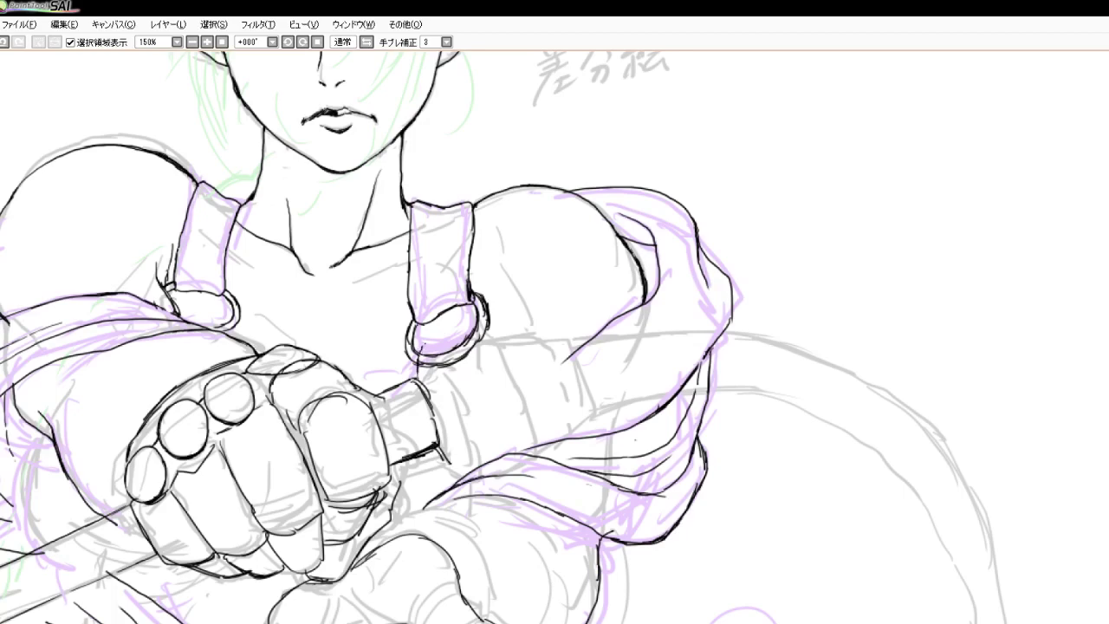
# Ink the upper, far and lower edges of the wide handle collar beneath the strap ring
pyautogui.moveTo(431, 336)
pyautogui.mouseDown()
pyautogui.moveTo(456, 360)
pyautogui.moveTo(485, 336)
pyautogui.moveTo(515, 390)
pyautogui.mouseUp()
pyautogui.moveTo(497, 350); pyautogui.dragTo(518, 402)
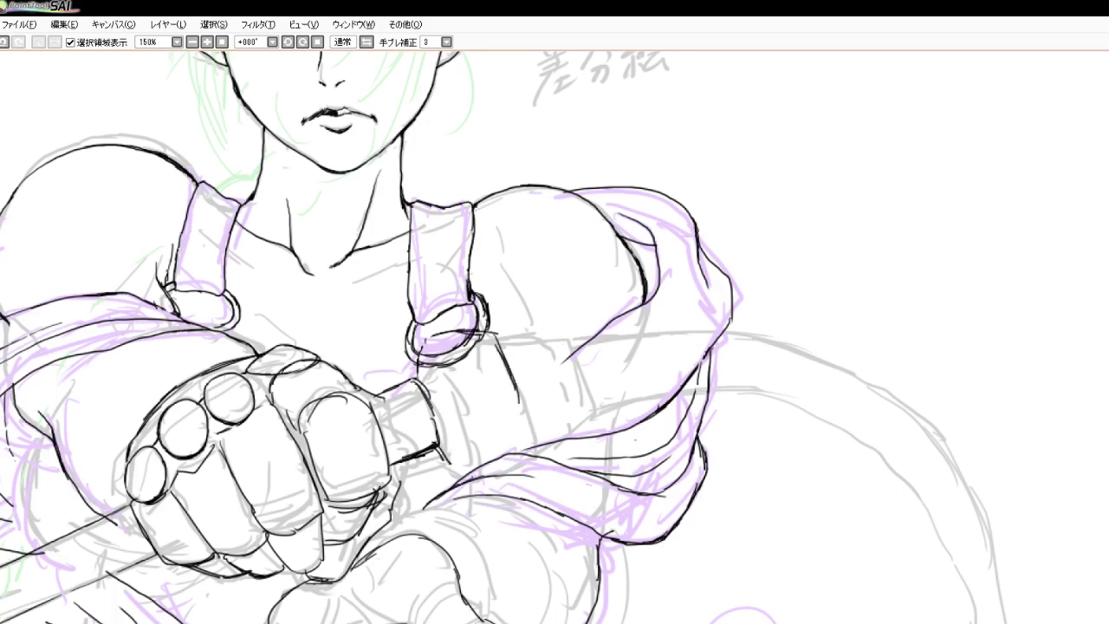
pyautogui.moveTo(451, 459)
pyautogui.mouseDown()
pyautogui.moveTo(478, 477)
pyautogui.moveTo(500, 466)
pyautogui.mouseUp()
pyautogui.moveTo(517, 405)
pyautogui.mouseDown()
pyautogui.moveTo(527, 447)
pyautogui.moveTo(482, 473)
pyautogui.mouseUp()
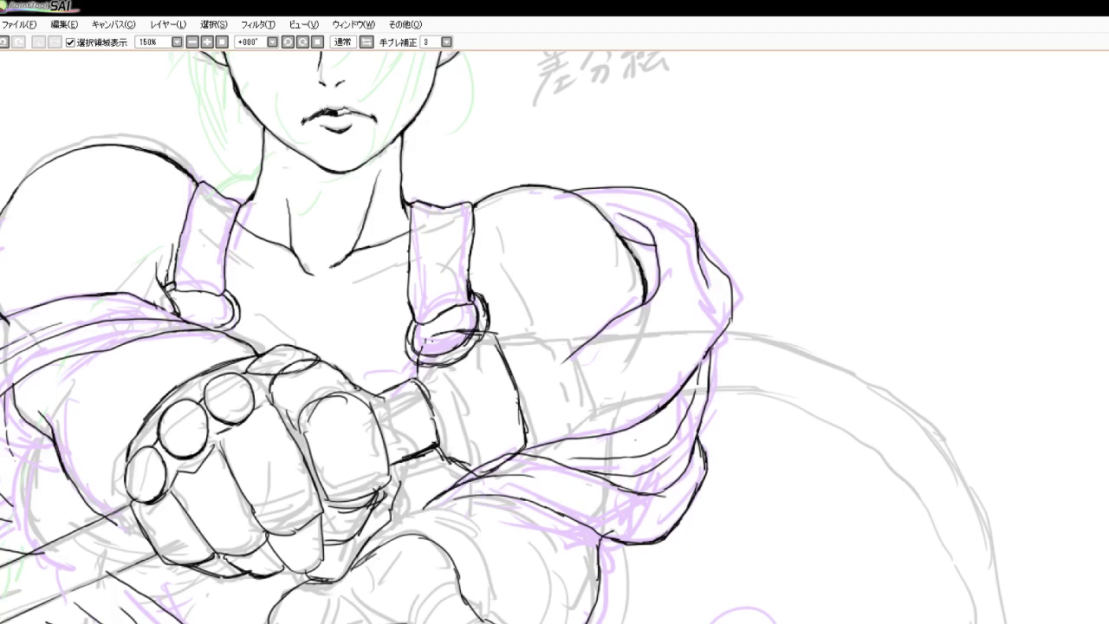
# Ink the near rim of the wide handle collar with a second parallel curve to show its thickness
pyautogui.moveTo(433, 341); pyautogui.dragTo(442, 366)
pyautogui.moveTo(444, 366); pyautogui.dragTo(452, 393)
pyautogui.moveTo(425, 345); pyautogui.dragTo(418, 374)
pyautogui.moveTo(437, 445); pyautogui.dragTo(452, 457)
pyautogui.moveTo(425, 343); pyautogui.dragTo(448, 381)
pyautogui.moveTo(443, 369); pyautogui.dragTo(458, 405)
pyautogui.moveTo(448, 378); pyautogui.dragTo(475, 475)
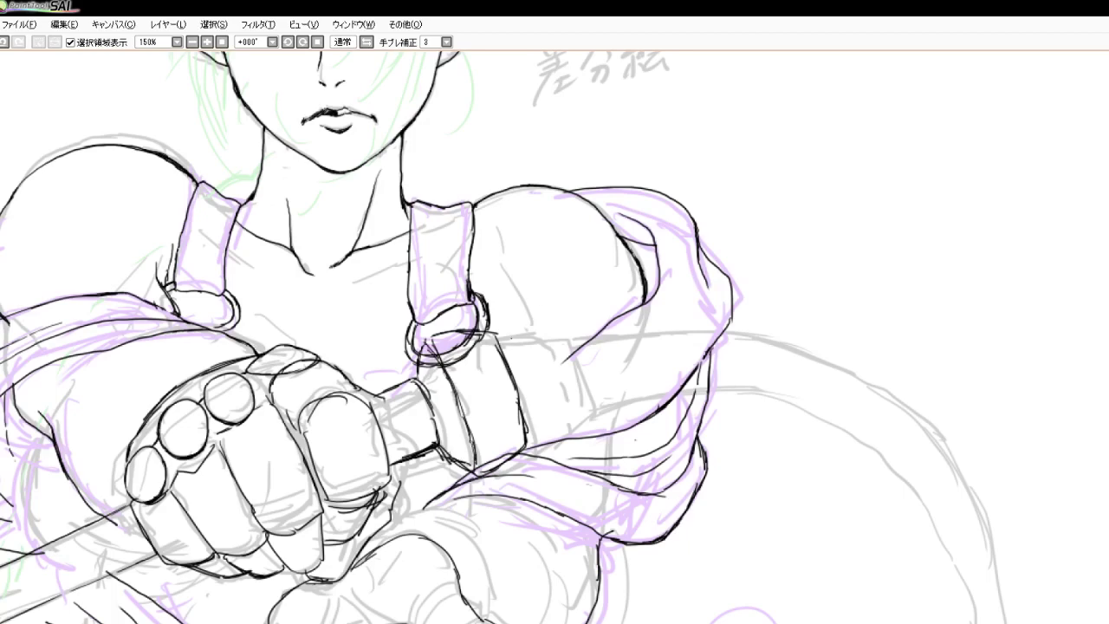
# Ink the tapering band that joins the wide handle collar to the whip
pyautogui.moveTo(492, 336); pyautogui.dragTo(558, 329)
pyautogui.moveTo(527, 438); pyautogui.dragTo(579, 400)
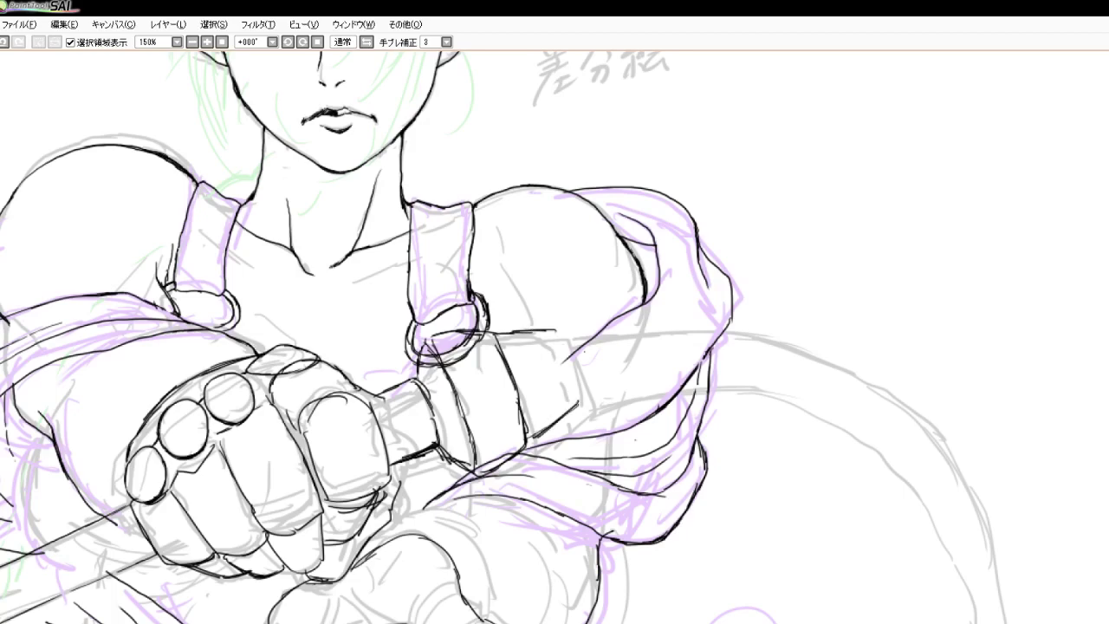
pyautogui.moveTo(501, 337); pyautogui.dragTo(544, 328)
pyautogui.moveTo(433, 336)
pyautogui.mouseDown()
pyautogui.moveTo(560, 326)
pyautogui.moveTo(580, 397)
pyautogui.moveTo(568, 409)
pyautogui.mouseUp()
# Ink the upper and lower edges of the whip from the handle across the sleeve and just past it
pyautogui.moveTo(554, 334); pyautogui.dragTo(697, 319)
pyautogui.moveTo(693, 322); pyautogui.dragTo(714, 326)
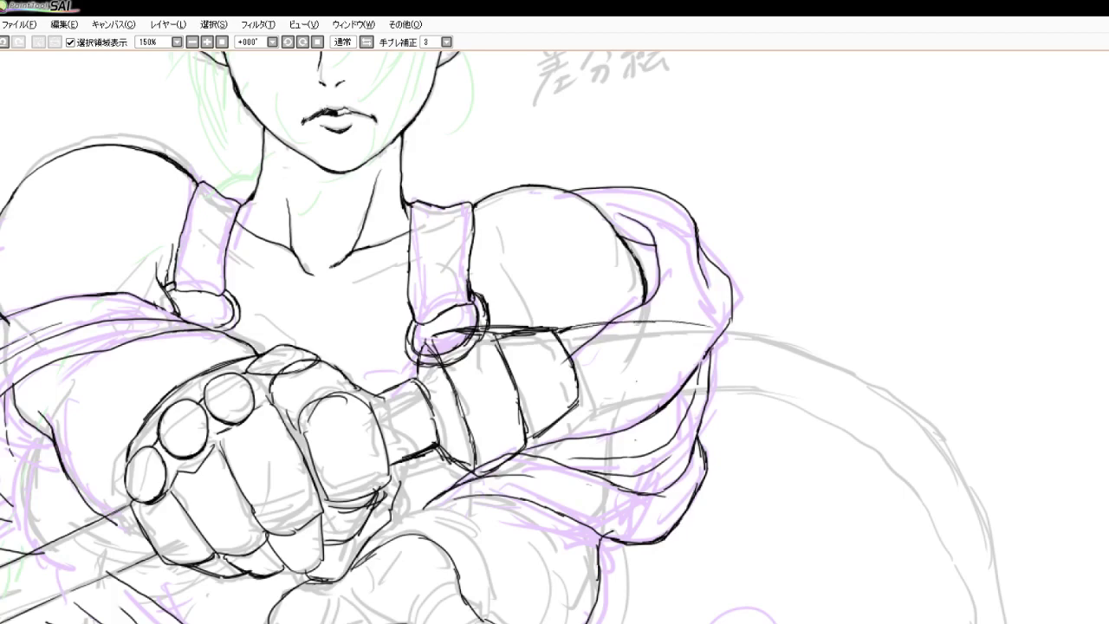
pyautogui.moveTo(576, 403); pyautogui.dragTo(641, 382)
pyautogui.moveTo(580, 399)
pyautogui.mouseDown()
pyautogui.moveTo(647, 379)
pyautogui.moveTo(759, 381)
pyautogui.mouseUp()
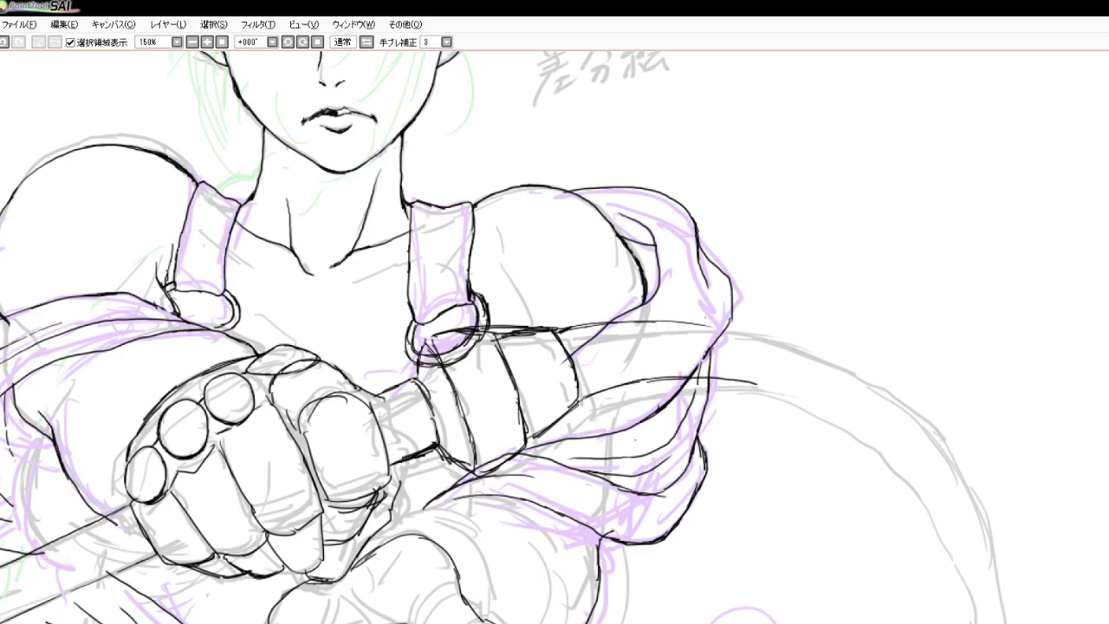
pyautogui.moveTo(698, 321); pyautogui.dragTo(830, 360)
pyautogui.scroll(-8, 572, 363)
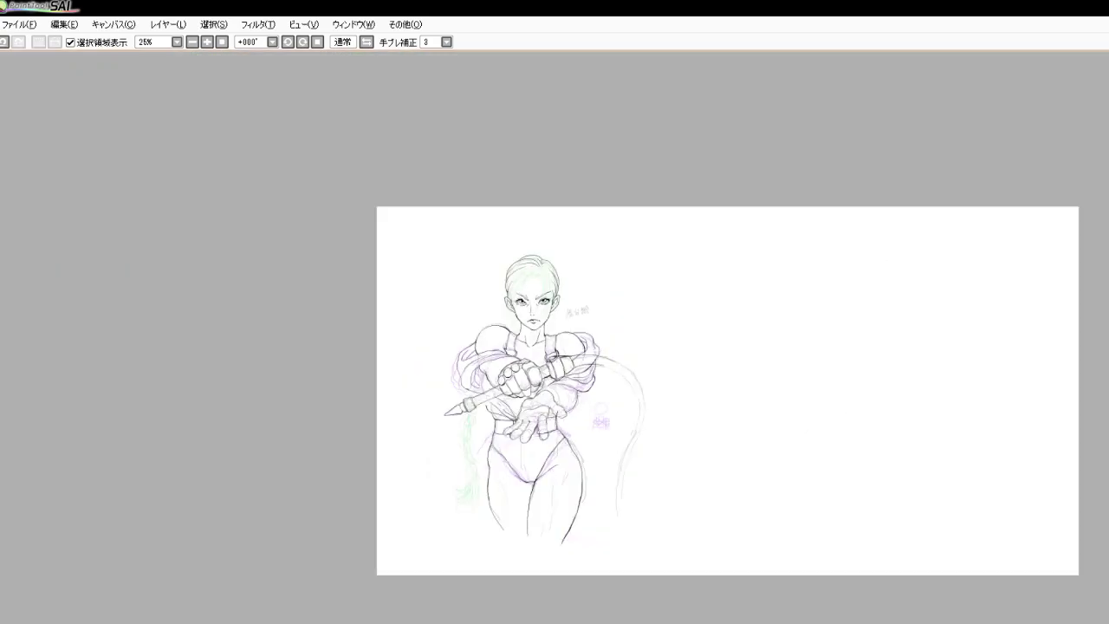
pyautogui.scroll(7, 632, 406)
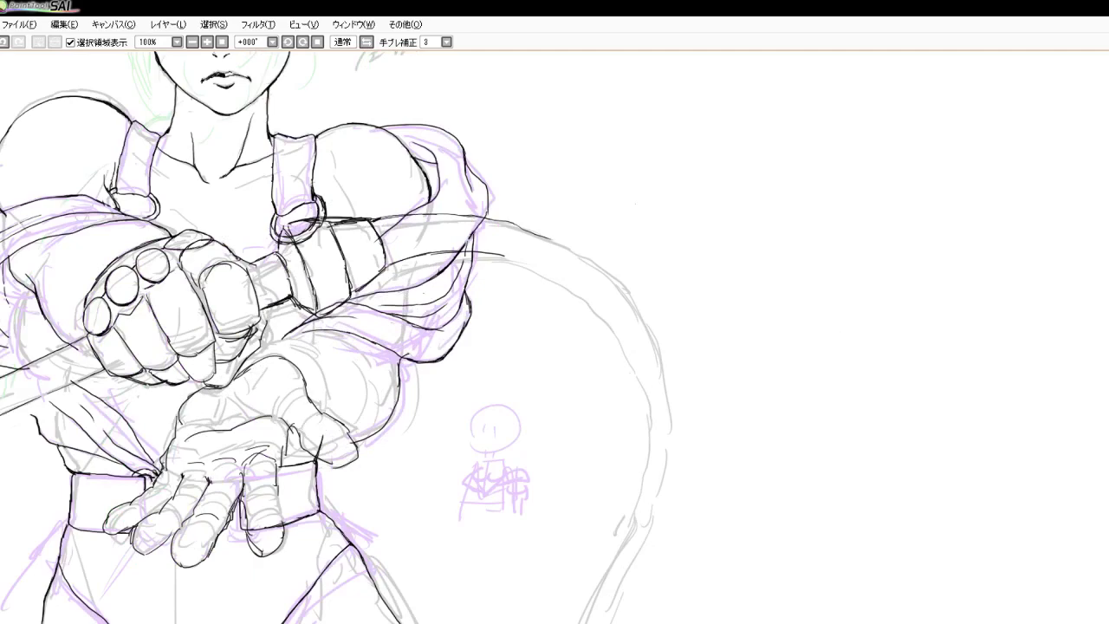
pyautogui.moveTo(509, 254); pyautogui.dragTo(520, 258)
# Erase the overshooting ends of the whip's edge lines and redraw both edges further along the downward curve
pyautogui.scroll(-3, 554, 337)
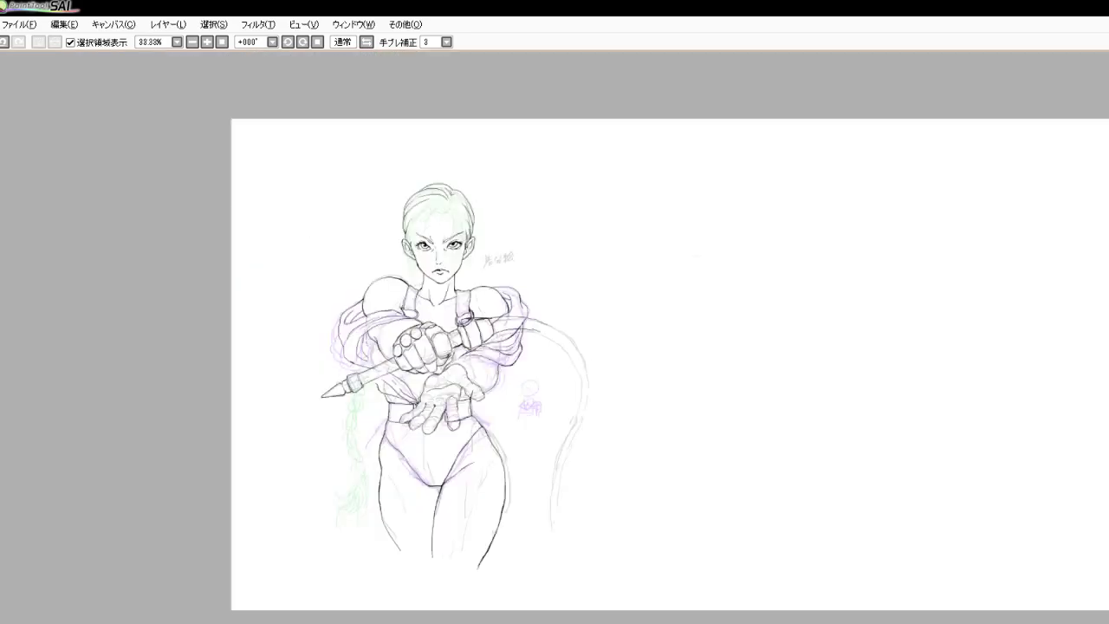
pyautogui.scroll(5, 554, 337)
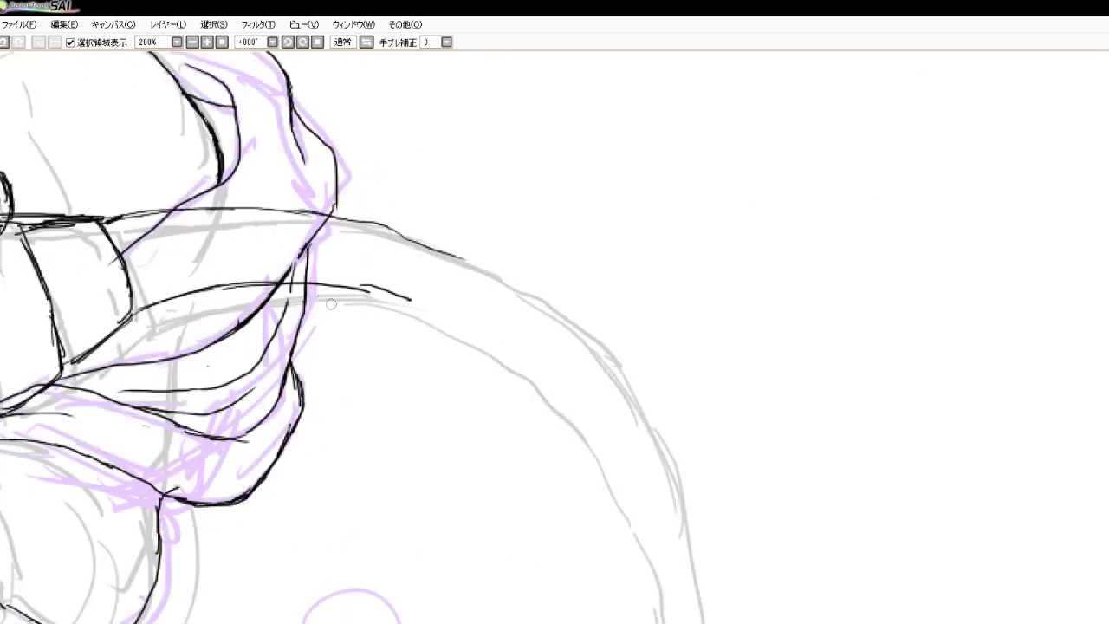
pyautogui.moveTo(373, 282); pyautogui.dragTo(416, 298)
pyautogui.moveTo(380, 217)
pyautogui.mouseDown()
pyautogui.moveTo(464, 269)
pyautogui.moveTo(461, 254)
pyautogui.mouseUp()
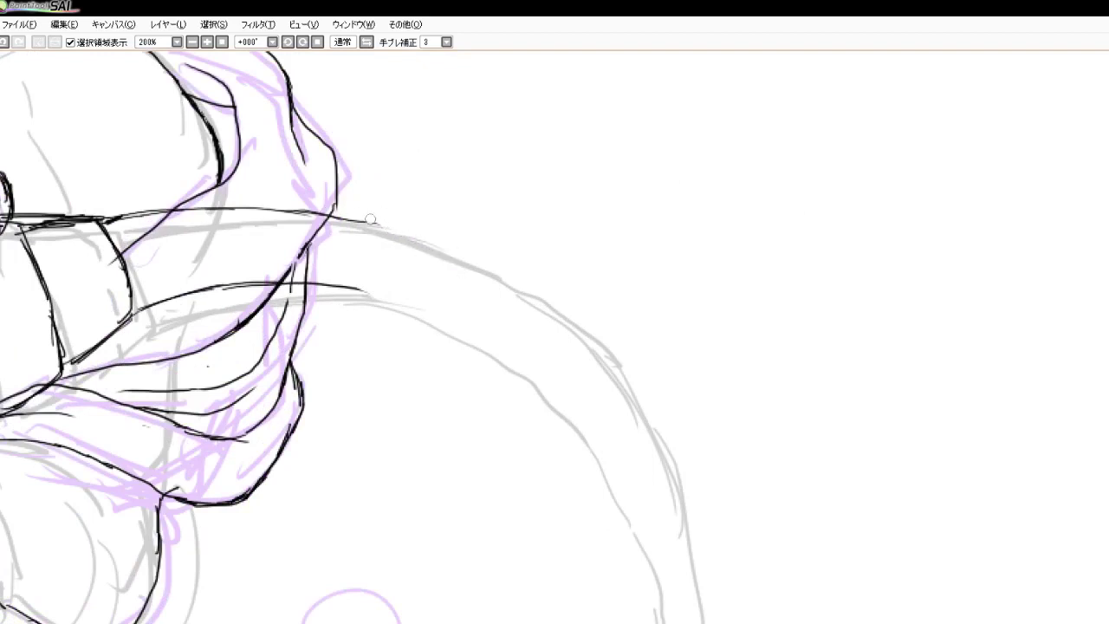
pyautogui.moveTo(370, 219); pyautogui.dragTo(386, 225)
pyautogui.moveTo(347, 219)
pyautogui.mouseDown()
pyautogui.moveTo(544, 312)
pyautogui.moveTo(609, 372)
pyautogui.mouseUp()
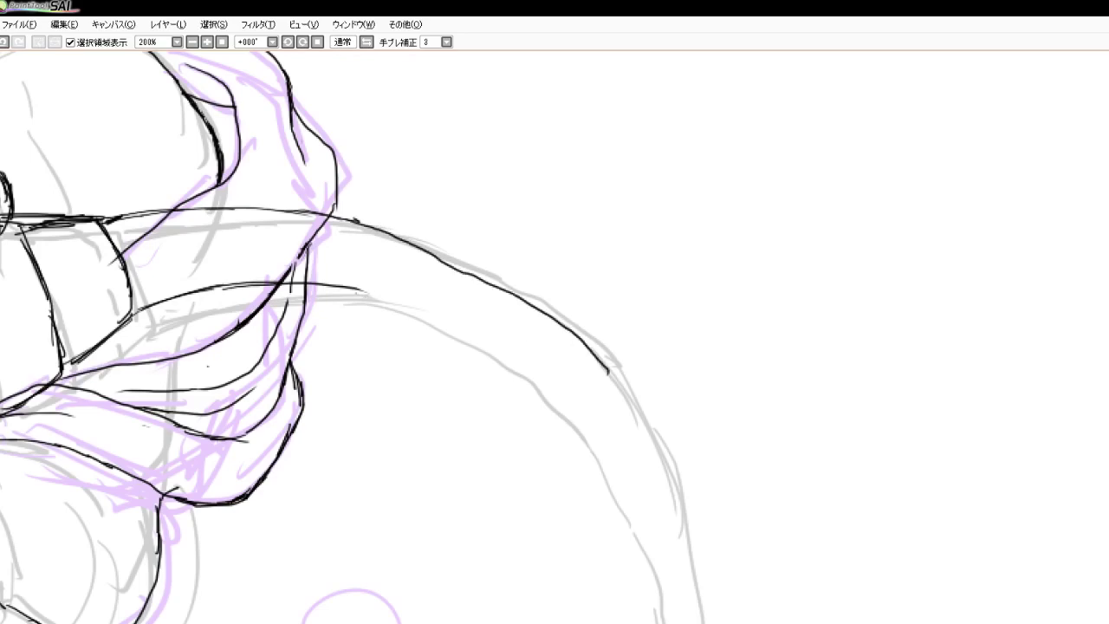
pyautogui.moveTo(358, 290); pyautogui.dragTo(539, 386)
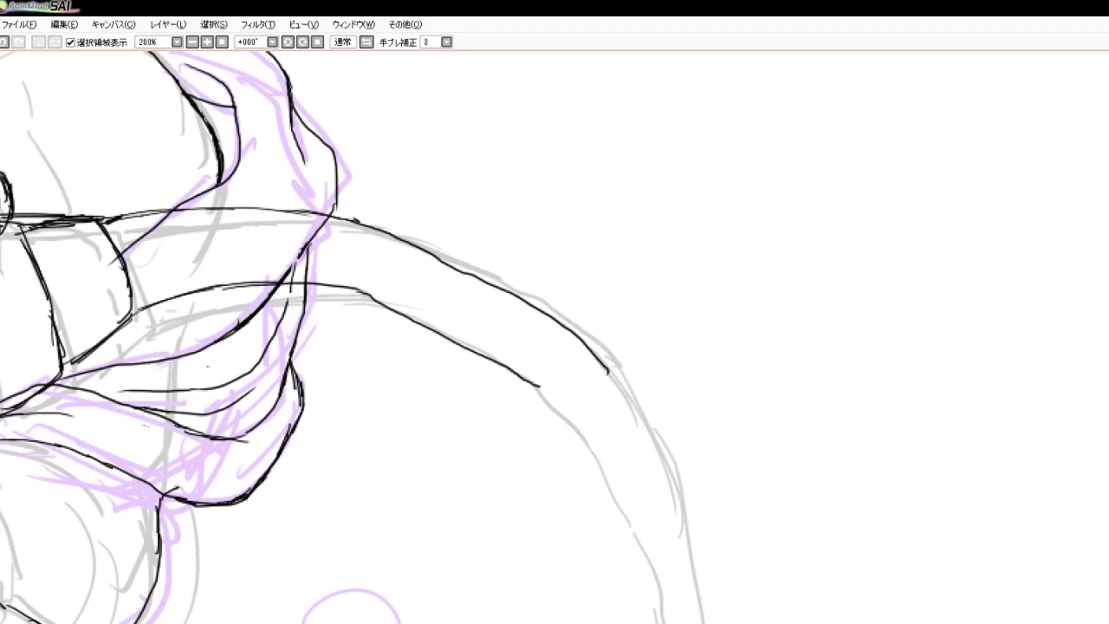
# Draw a long near-vertical stroke and a downward-pointing arrow in the empty area beside the whip
pyautogui.scroll(-4, 610, 328)
pyautogui.scroll(4, 600, 338)
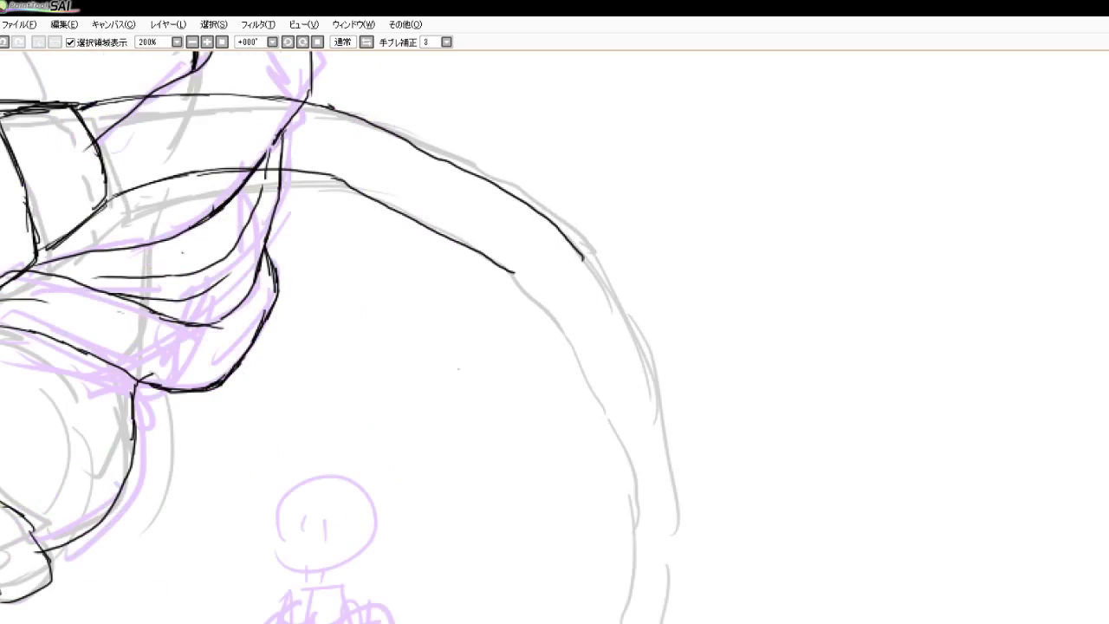
pyautogui.moveTo(739, 182); pyautogui.dragTo(767, 401)
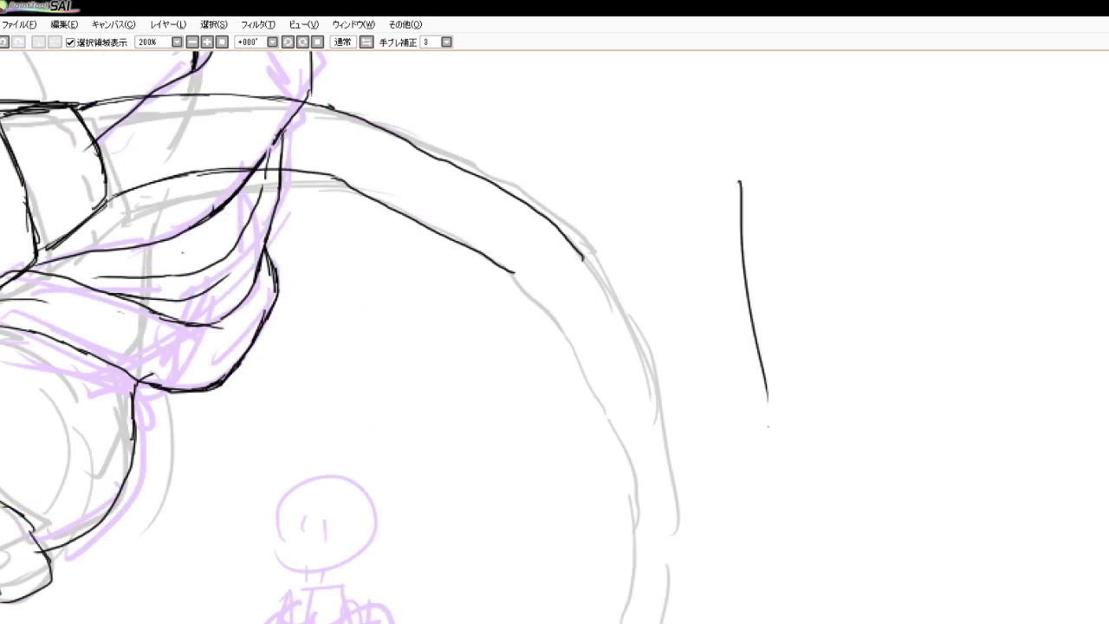
pyautogui.moveTo(811, 231); pyautogui.dragTo(828, 362)
pyautogui.moveTo(796, 317); pyautogui.dragTo(845, 330)
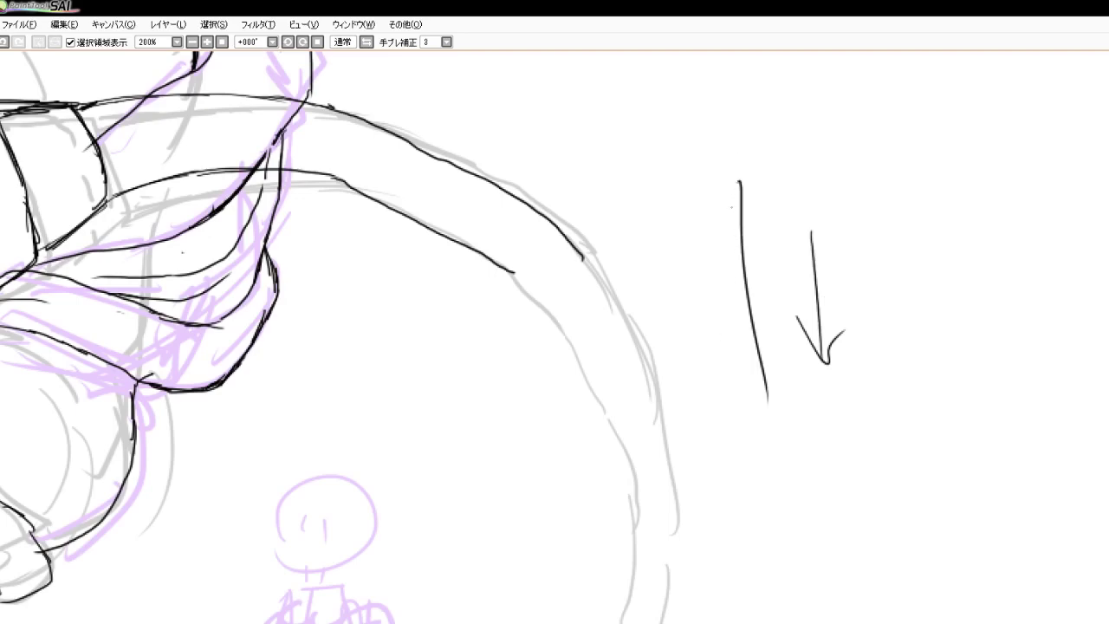
# Draw wavy outlines around the vertical stroke and a bent double-edged strip beside it, and erase all the doodles in the empty area
pyautogui.moveTo(720, 229)
pyautogui.mouseDown()
pyautogui.moveTo(759, 166)
pyautogui.moveTo(769, 322)
pyautogui.mouseUp()
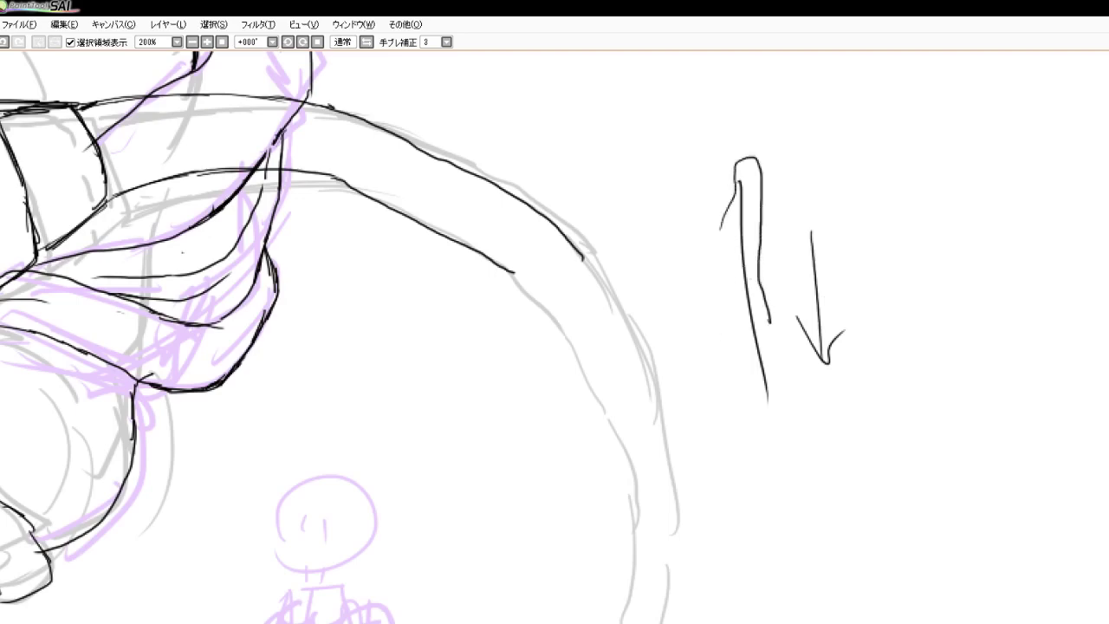
pyautogui.moveTo(721, 227); pyautogui.dragTo(735, 446)
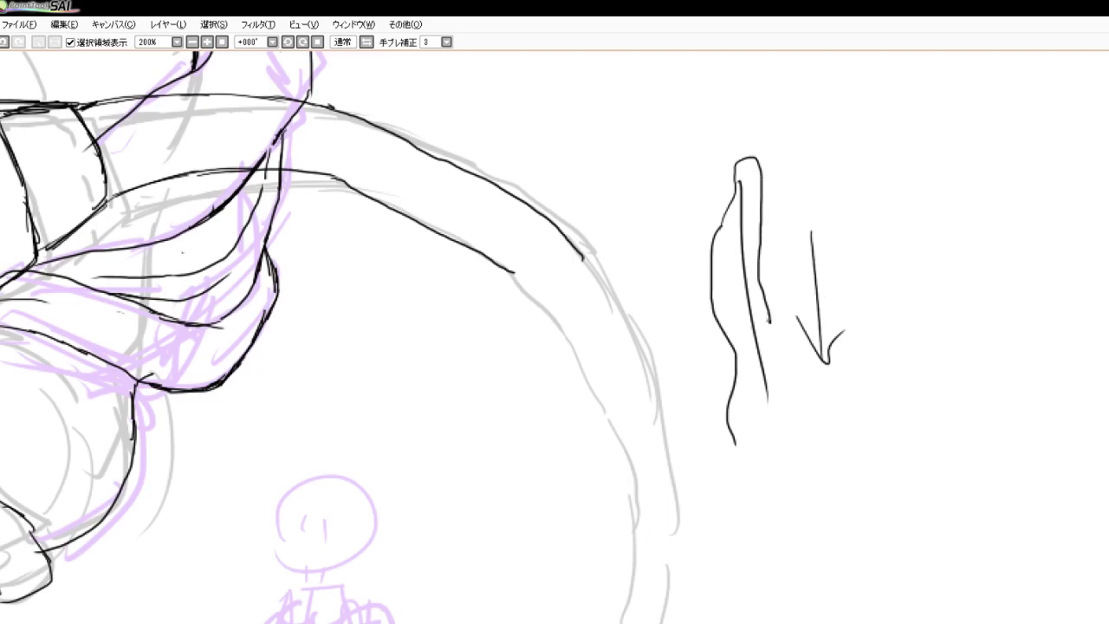
pyautogui.moveTo(767, 322); pyautogui.dragTo(776, 443)
pyautogui.moveTo(795, 123)
pyautogui.mouseDown()
pyautogui.moveTo(897, 221)
pyautogui.moveTo(910, 301)
pyautogui.mouseUp()
pyautogui.moveTo(801, 107)
pyautogui.mouseDown()
pyautogui.moveTo(881, 129)
pyautogui.moveTo(869, 216)
pyautogui.moveTo(892, 305)
pyautogui.mouseUp()
pyautogui.moveTo(787, 112)
pyautogui.mouseDown()
pyautogui.moveTo(896, 100)
pyautogui.moveTo(915, 139)
pyautogui.moveTo(906, 186)
pyautogui.moveTo(953, 239)
pyautogui.moveTo(951, 295)
pyautogui.mouseUp()
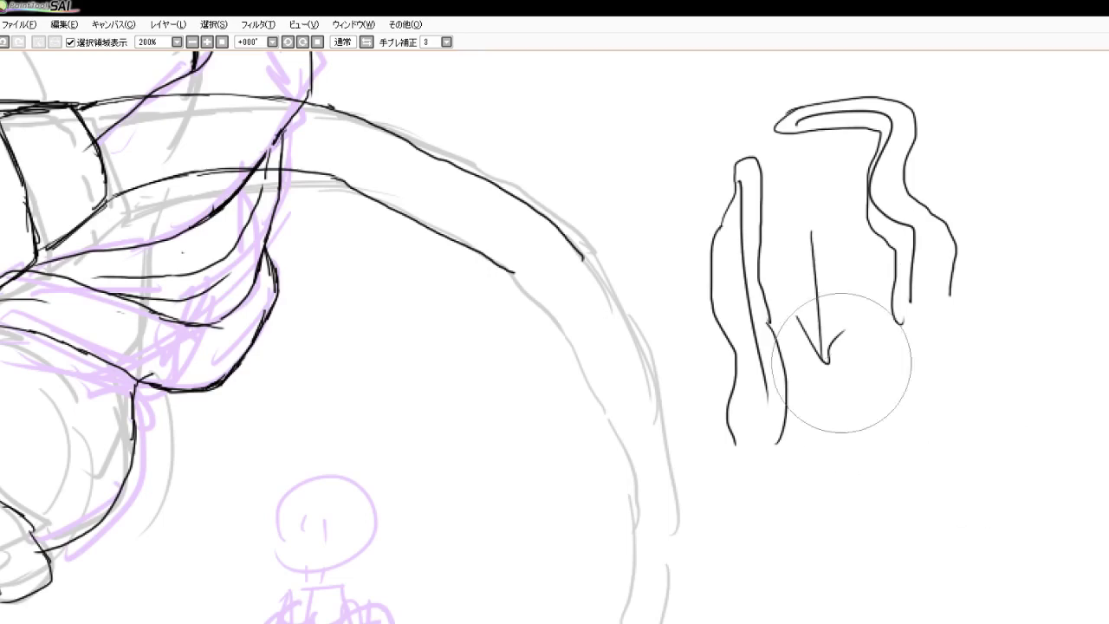
pyautogui.moveTo(815, 225)
pyautogui.mouseDown()
pyautogui.moveTo(788, 116)
pyautogui.moveTo(857, 190)
pyautogui.moveTo(936, 248)
pyautogui.moveTo(770, 285)
pyautogui.moveTo(792, 446)
pyautogui.mouseUp()
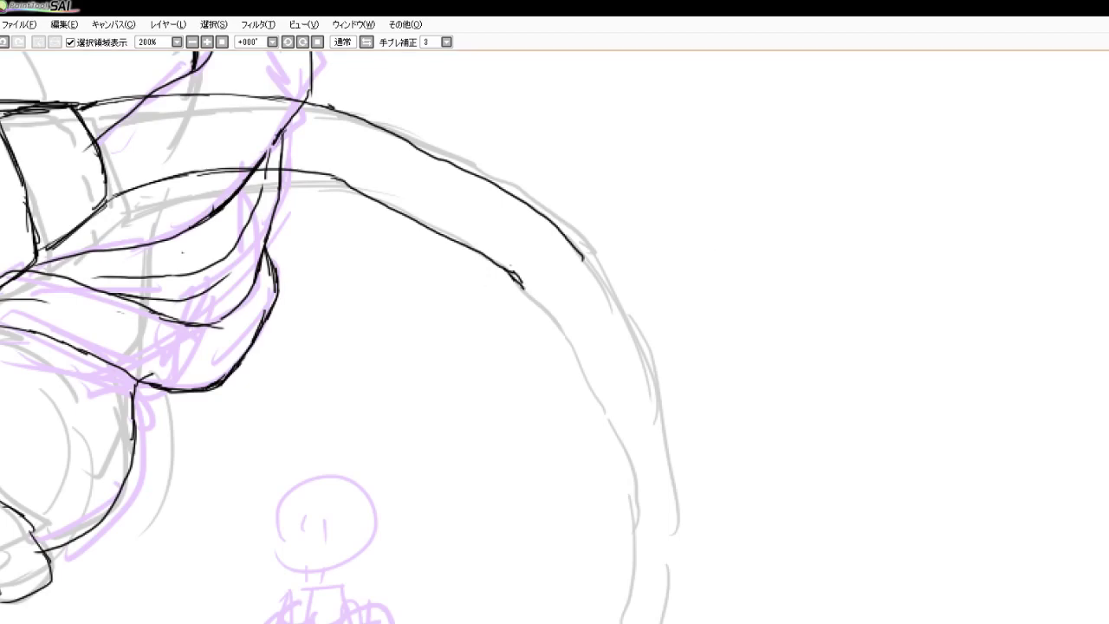
# Ink both edges of the whip around the widest part of its curve, down to where it bends back inward
pyautogui.moveTo(550, 310)
pyautogui.mouseDown()
pyautogui.moveTo(595, 381)
pyautogui.moveTo(636, 510)
pyautogui.mouseUp()
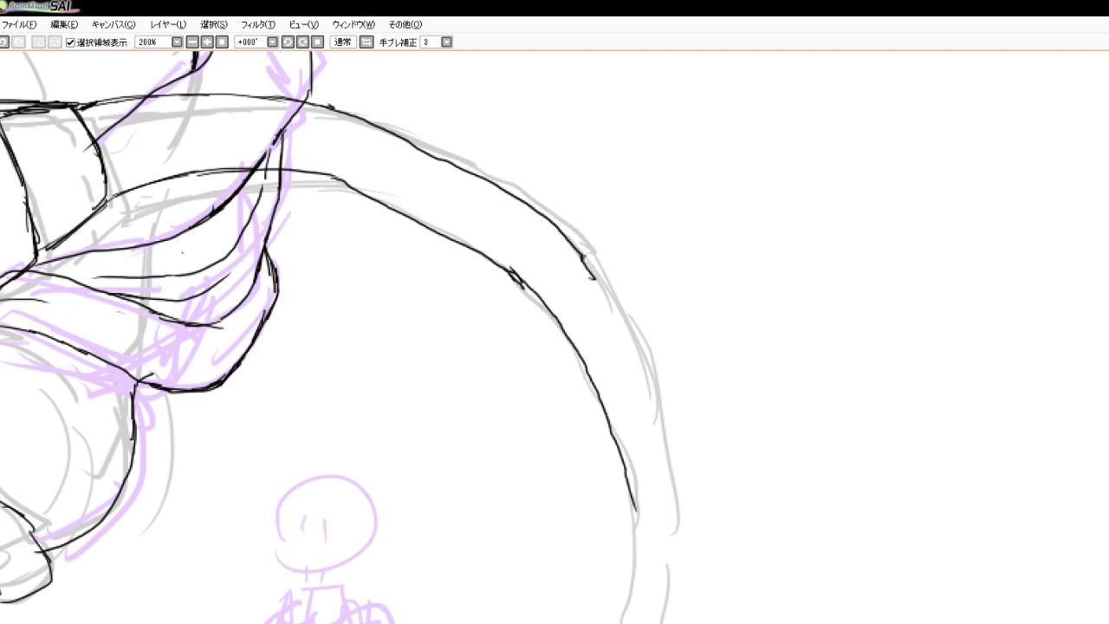
pyautogui.moveTo(612, 300); pyautogui.dragTo(671, 484)
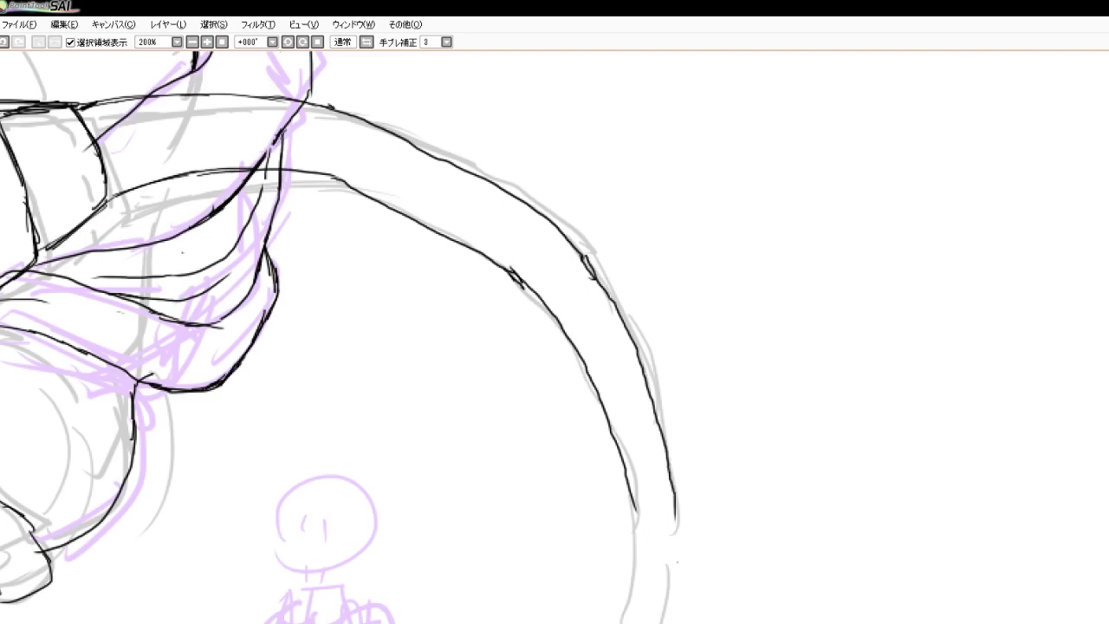
pyautogui.scroll(-6, 604, 511)
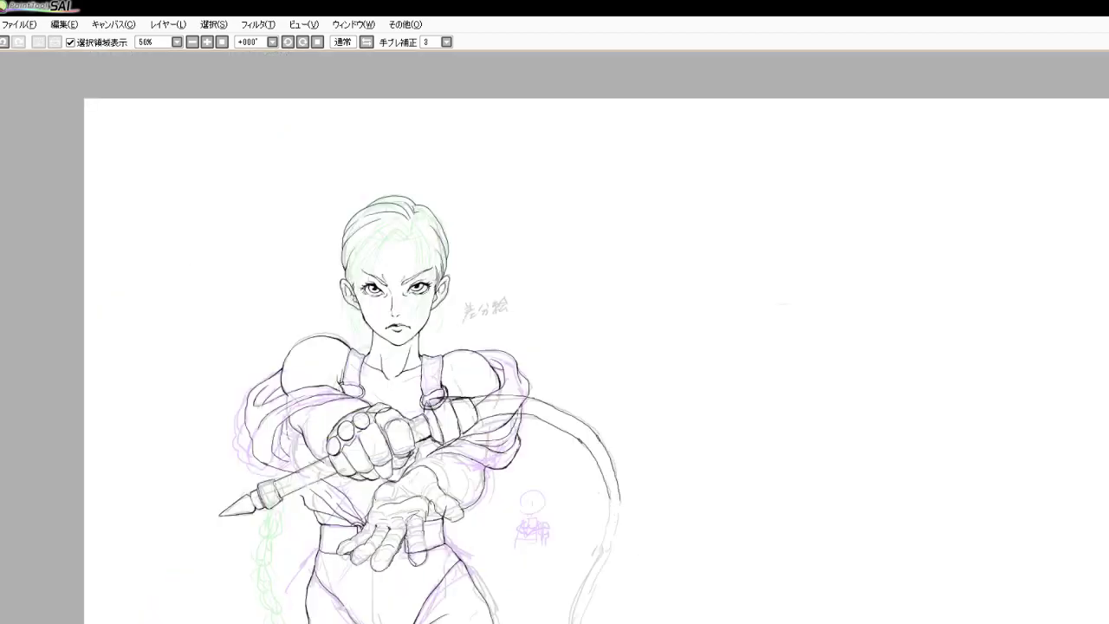
pyautogui.scroll(4, 607, 535)
pyautogui.scroll(1, 568, 384)
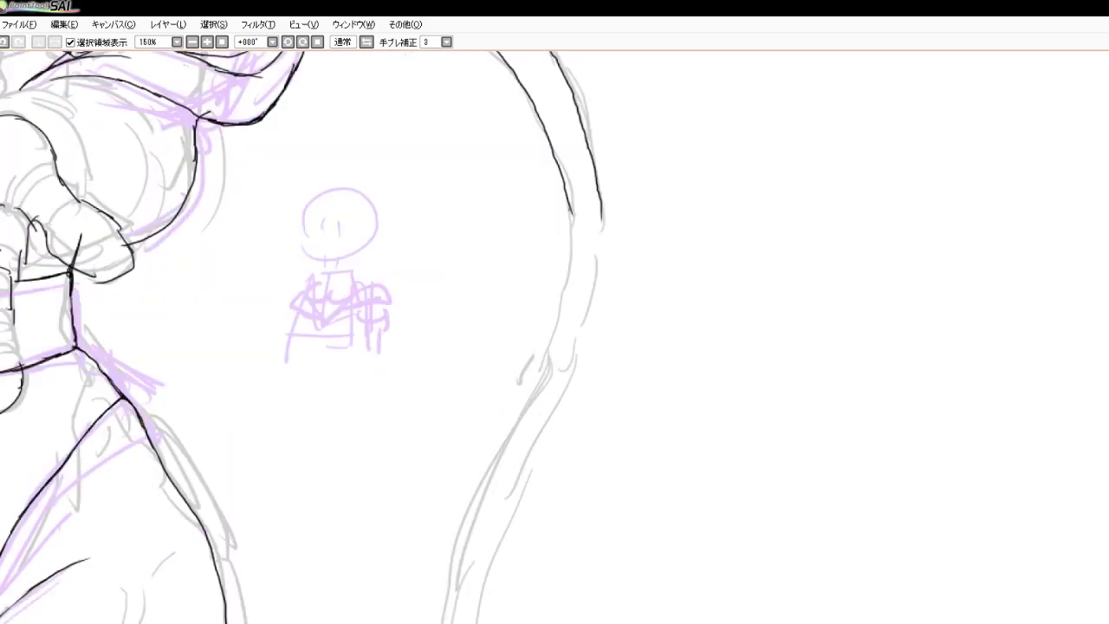
pyautogui.moveTo(569, 209); pyautogui.dragTo(569, 279)
pyautogui.moveTo(553, 355); pyautogui.dragTo(539, 381)
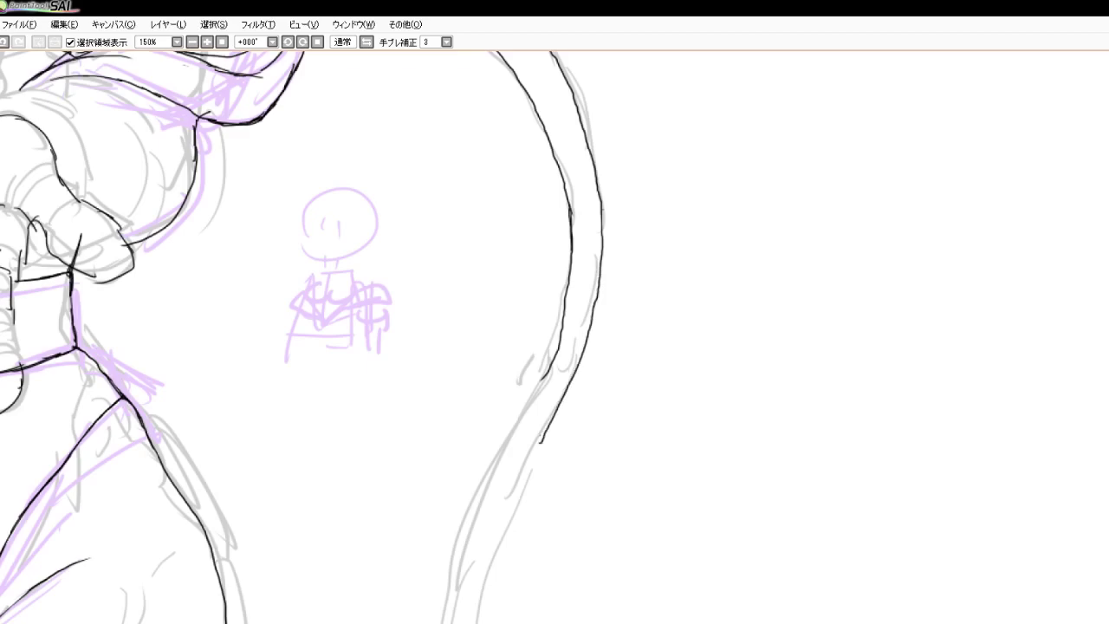
# Extend both whip edges down the inward slope and reinforce the lower end of the outer edge with overlapping strokes
pyautogui.moveTo(546, 382); pyautogui.dragTo(479, 492)
pyautogui.moveTo(545, 431); pyautogui.dragTo(479, 568)
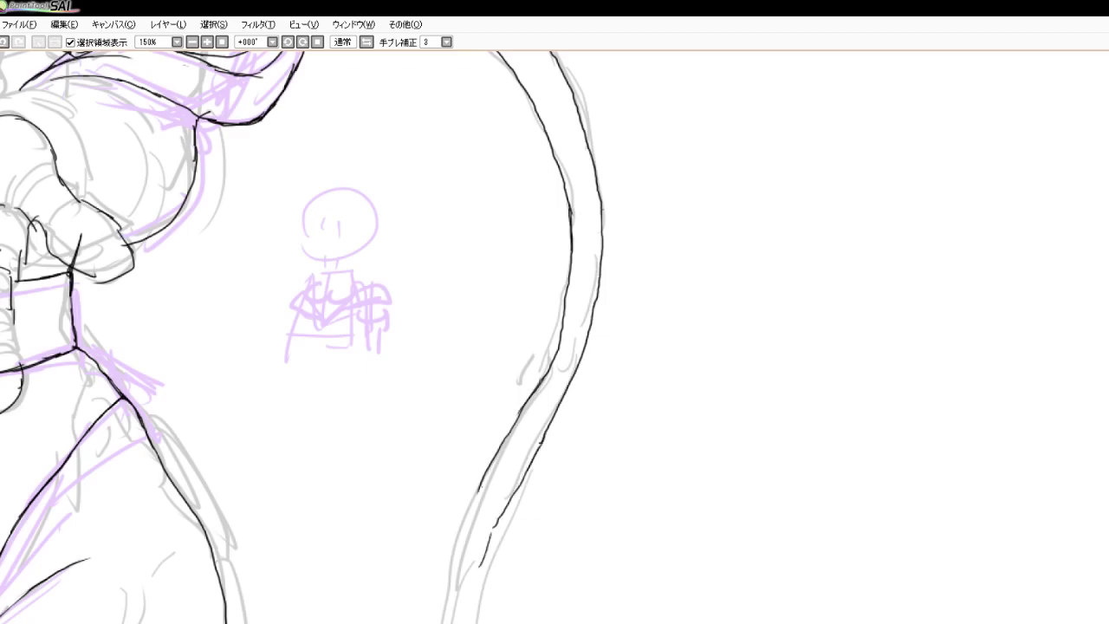
pyautogui.moveTo(475, 501); pyautogui.dragTo(445, 577)
pyautogui.moveTo(511, 492); pyautogui.dragTo(487, 553)
pyautogui.moveTo(497, 515); pyautogui.dragTo(479, 565)
# Ink both edges of the whip's near-vertical lower section beside the thigh, narrowing them towards the lower end
pyautogui.scroll(-5, 507, 434)
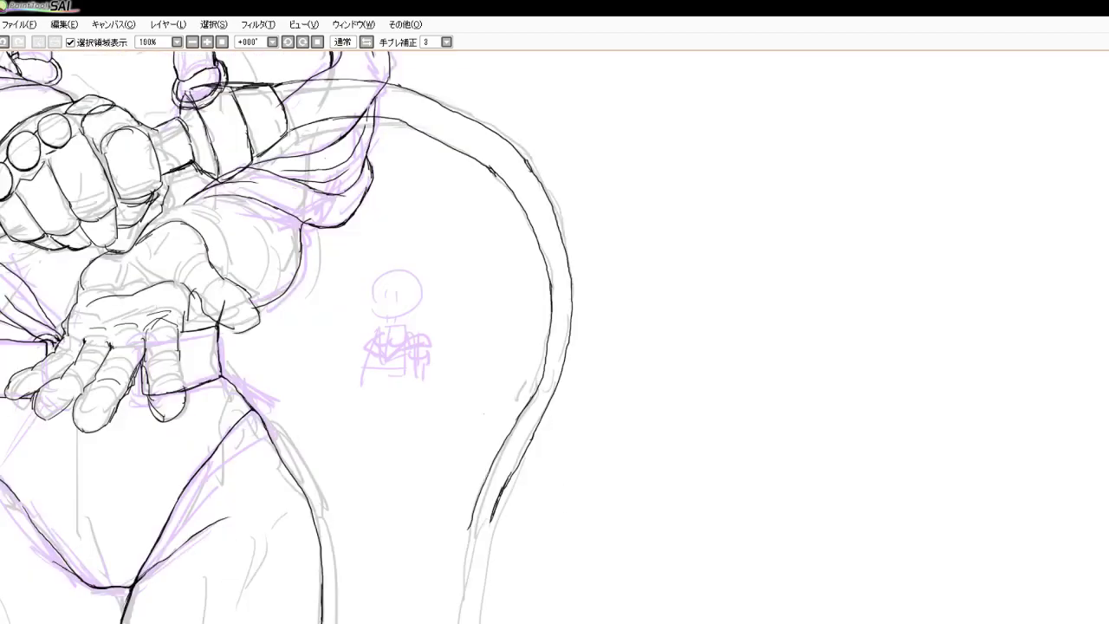
pyautogui.scroll(5, 501, 507)
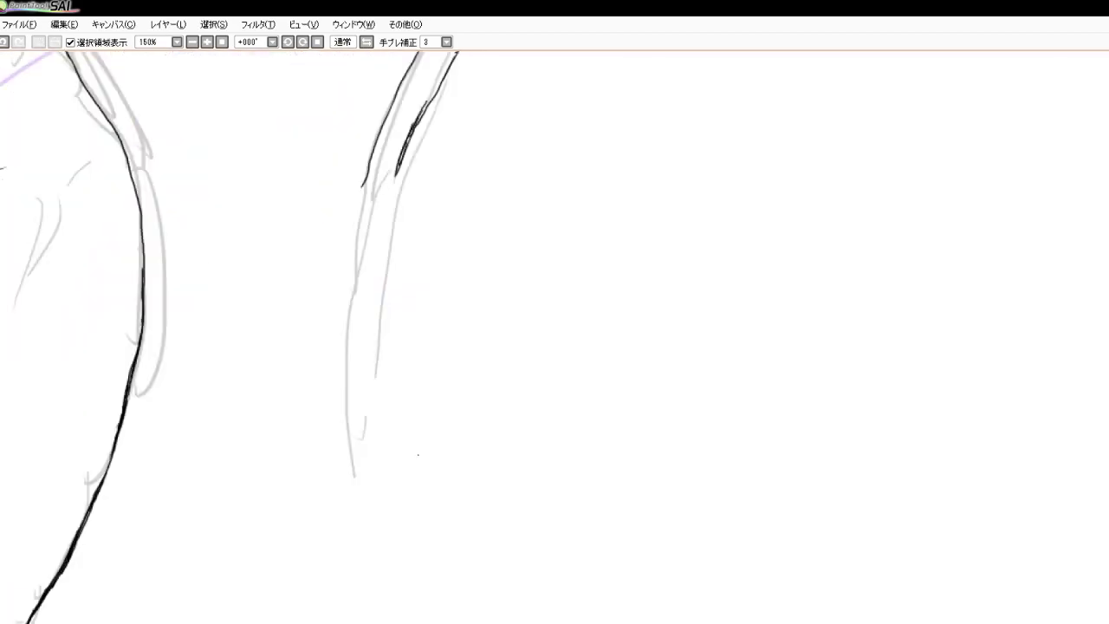
pyautogui.scroll(1, 418, 454)
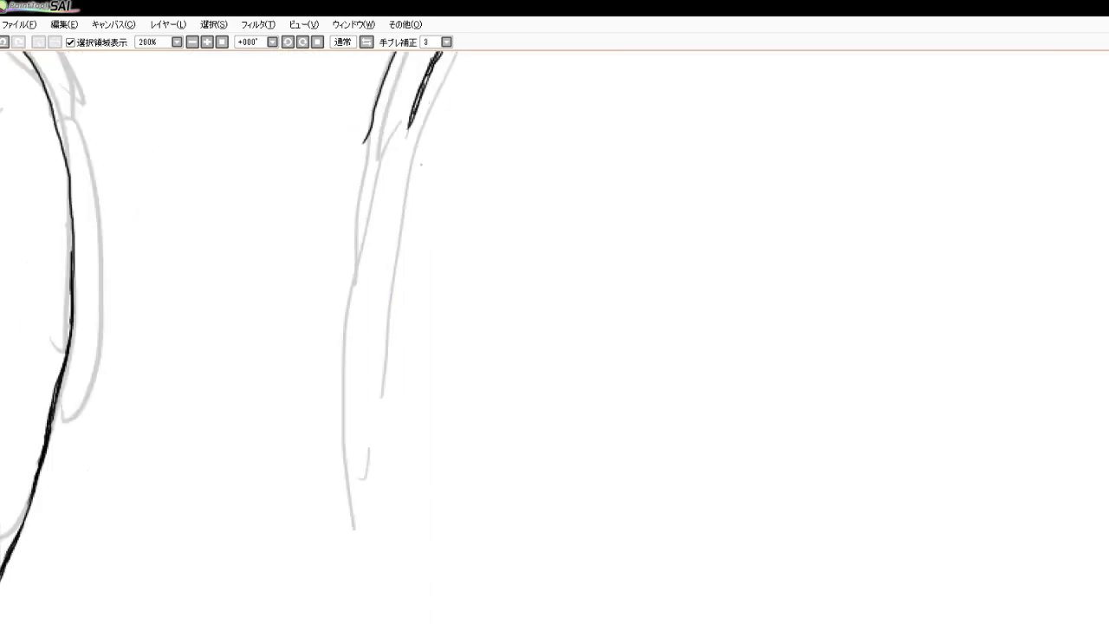
pyautogui.moveTo(373, 130)
pyautogui.mouseDown()
pyautogui.moveTo(350, 215)
pyautogui.moveTo(336, 374)
pyautogui.moveTo(360, 554)
pyautogui.mouseUp()
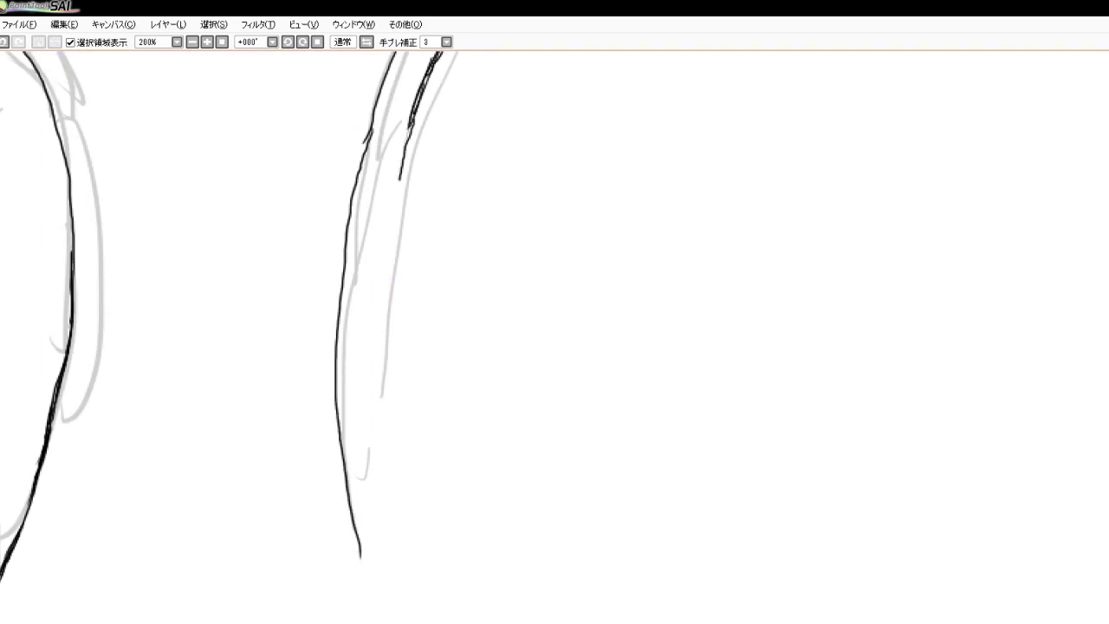
pyautogui.moveTo(400, 179)
pyautogui.mouseDown()
pyautogui.moveTo(377, 389)
pyautogui.moveTo(378, 452)
pyautogui.mouseUp()
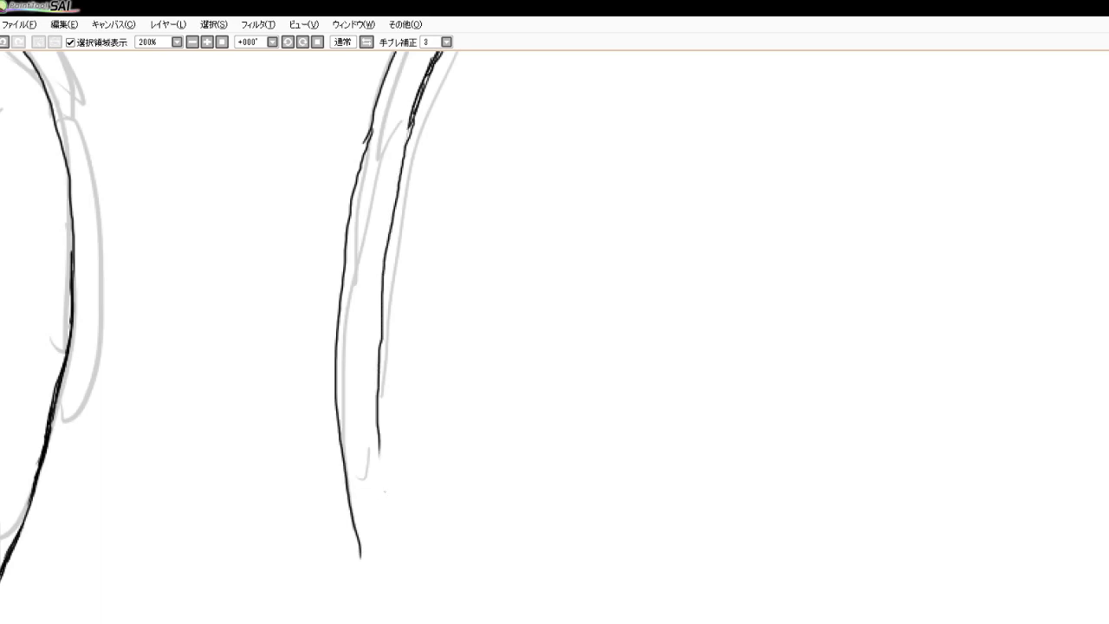
# Erase the overlapping stroke joint on the whip's inner edge below the inward bend and redraw it as one continuous line
pyautogui.scroll(-3, 349, 536)
pyautogui.scroll(5, 354, 387)
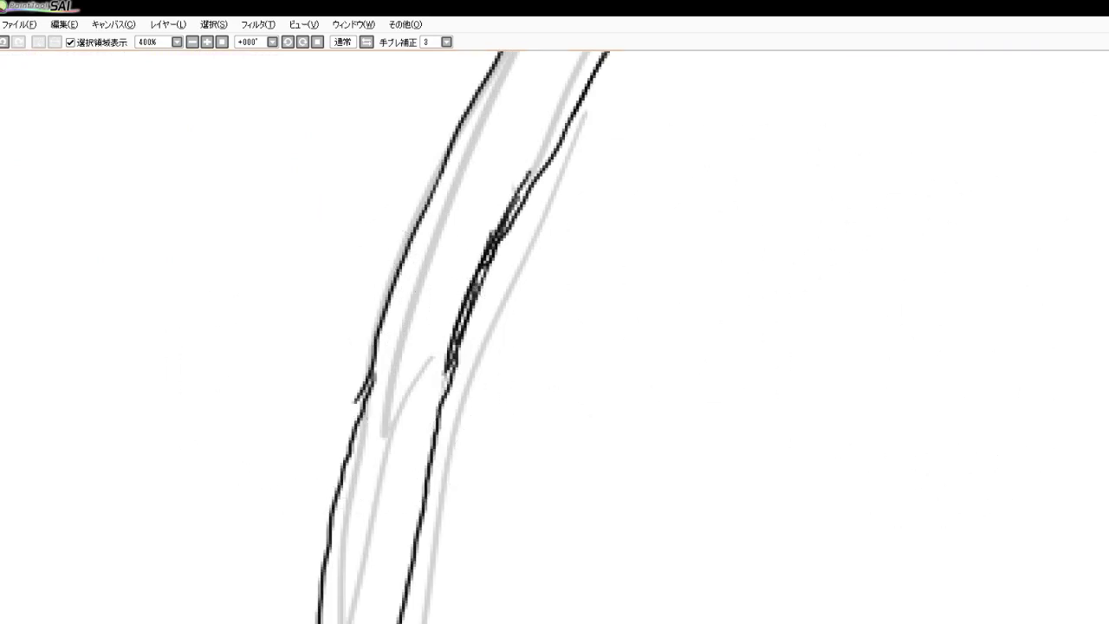
pyautogui.moveTo(362, 344); pyautogui.dragTo(346, 448)
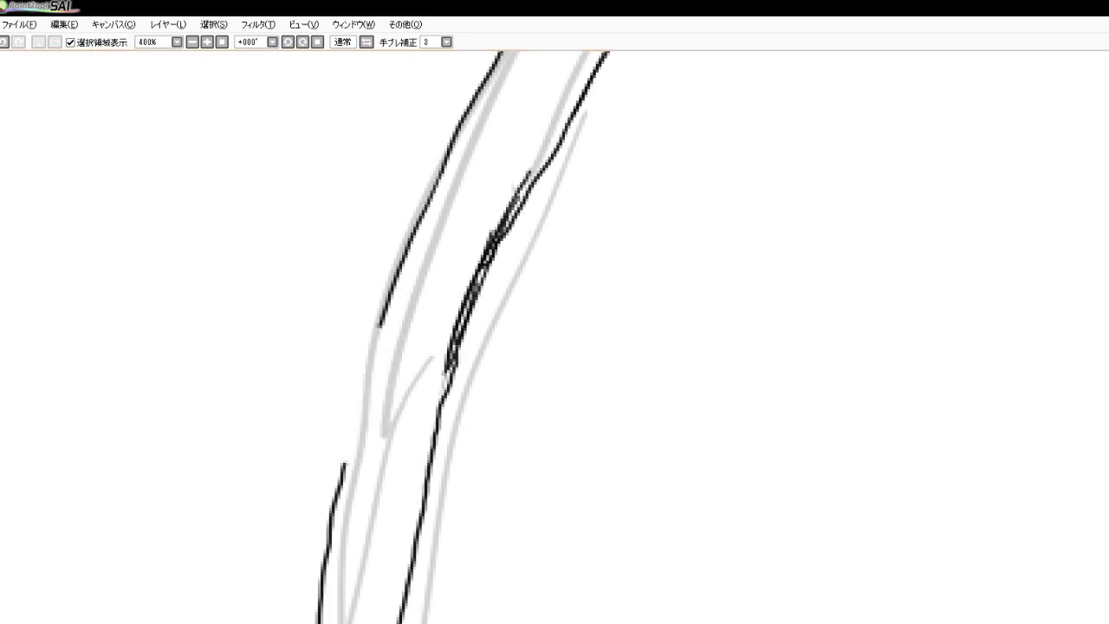
pyautogui.moveTo(379, 322); pyautogui.dragTo(340, 494)
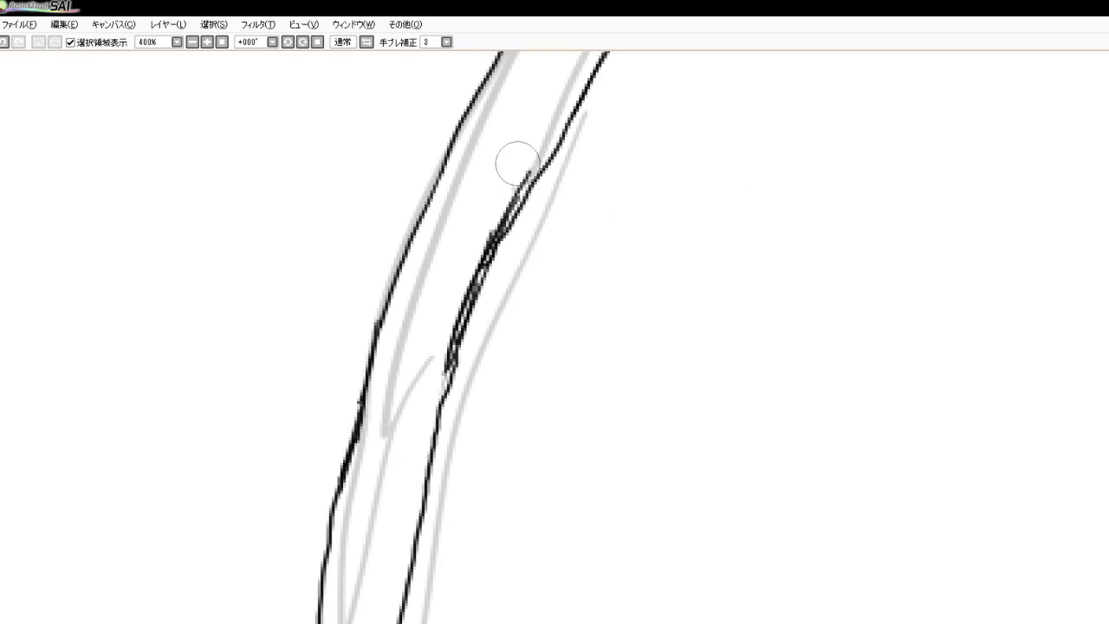
# Replace the doubled section of the whip's outer edge below the bend with new strokes and trim the excess line thickness on both edges
pyautogui.moveTo(515, 164)
pyautogui.mouseDown()
pyautogui.moveTo(475, 241)
pyautogui.moveTo(433, 372)
pyautogui.mouseUp()
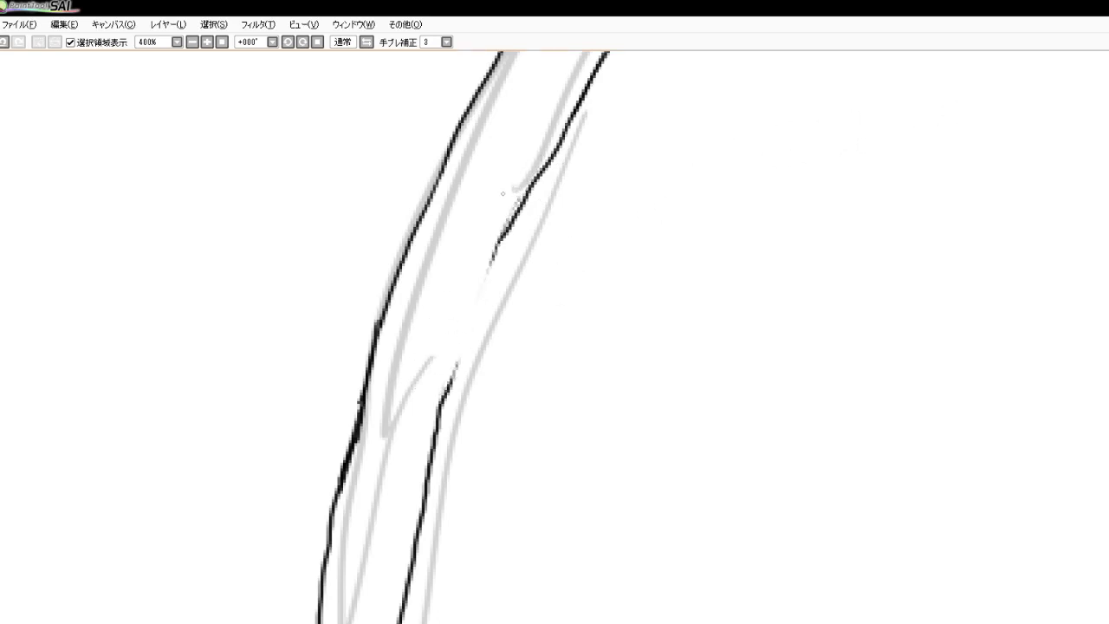
pyautogui.moveTo(530, 186); pyautogui.dragTo(437, 402)
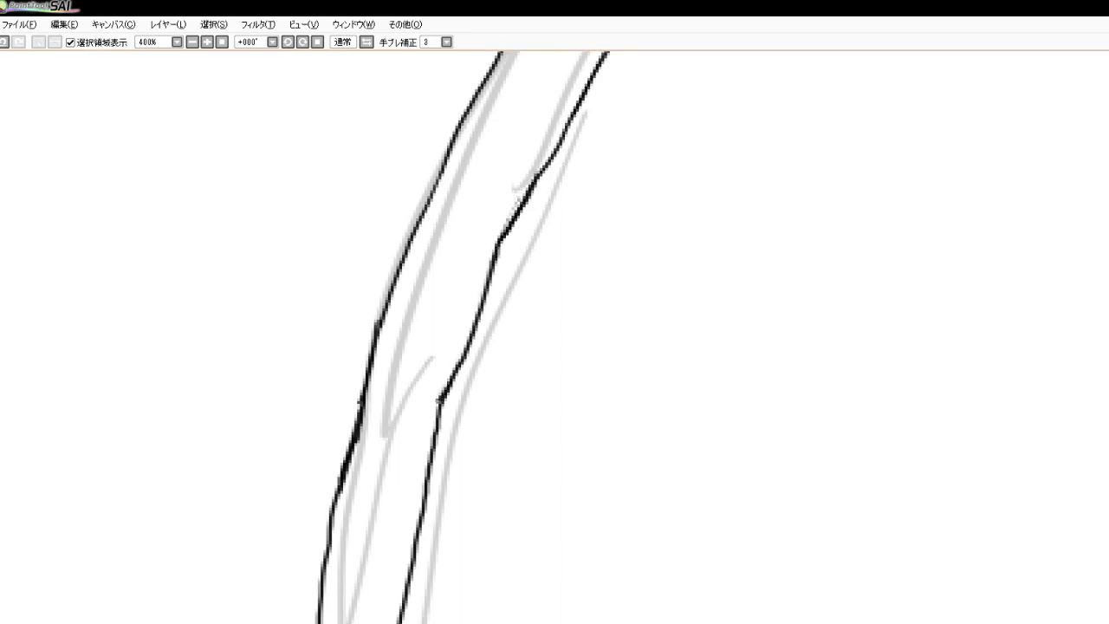
pyautogui.moveTo(506, 236); pyautogui.dragTo(491, 269)
pyautogui.moveTo(518, 213); pyautogui.dragTo(480, 322)
pyautogui.moveTo(489, 285); pyautogui.dragTo(466, 352)
pyautogui.moveTo(485, 311); pyautogui.dragTo(431, 443)
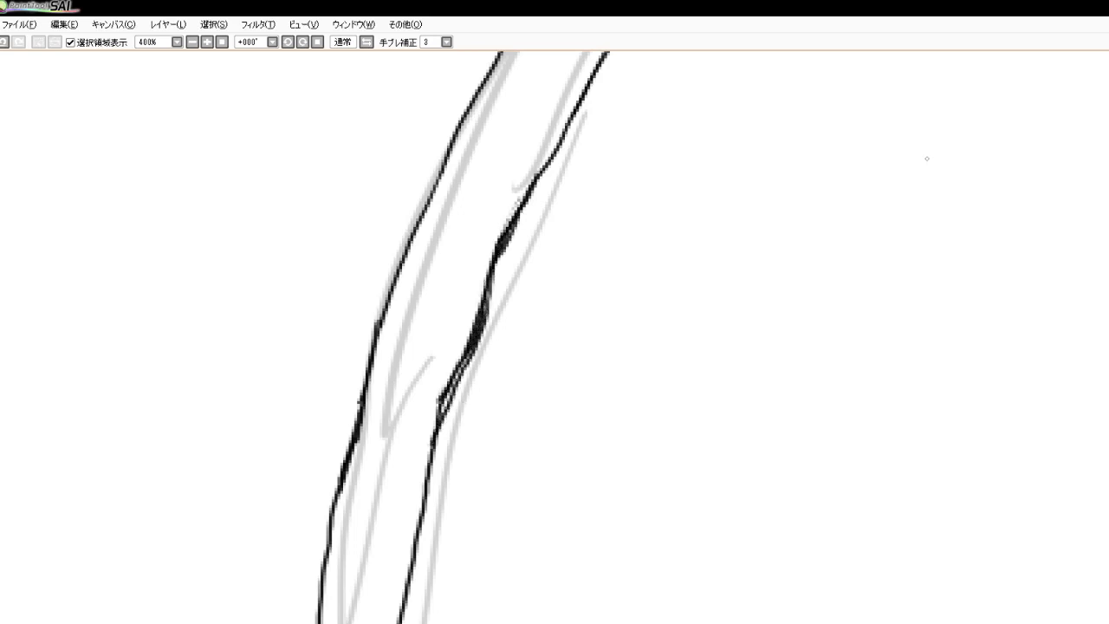
pyautogui.moveTo(433, 334)
pyautogui.mouseDown()
pyautogui.moveTo(412, 399)
pyautogui.moveTo(433, 357)
pyautogui.moveTo(414, 402)
pyautogui.moveTo(424, 394)
pyautogui.moveTo(411, 424)
pyautogui.mouseUp()
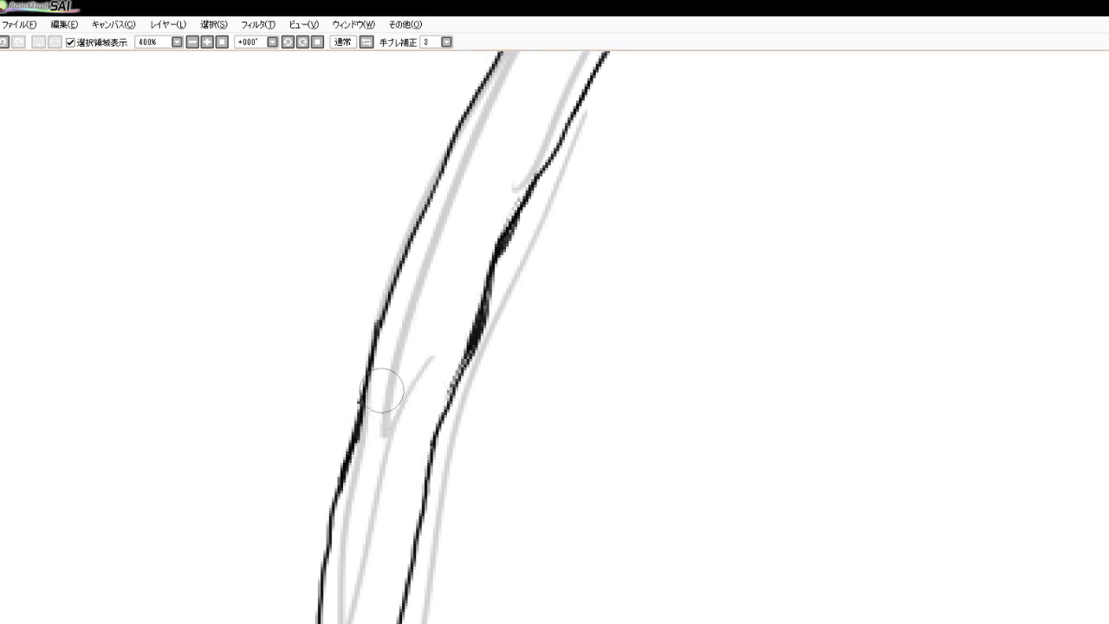
pyautogui.moveTo(388, 381); pyautogui.dragTo(370, 461)
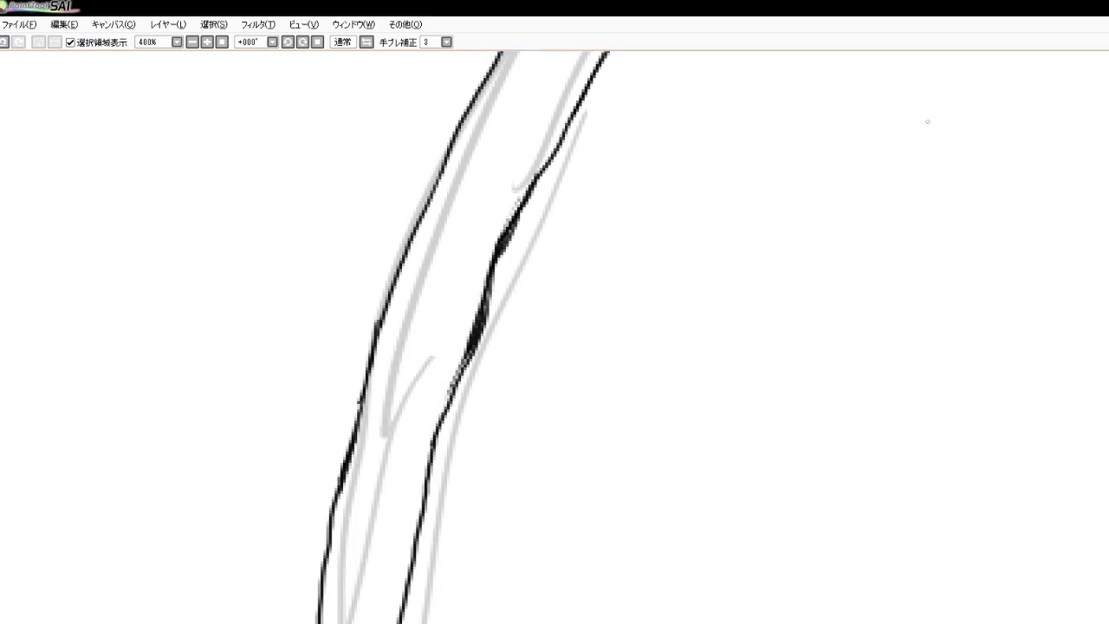
# Erase the thick upper part of the redrawn outer-edge section, ink it again more thinly and trim its stray end
pyautogui.moveTo(524, 221)
pyautogui.mouseDown()
pyautogui.moveTo(501, 208)
pyautogui.moveTo(443, 342)
pyautogui.mouseUp()
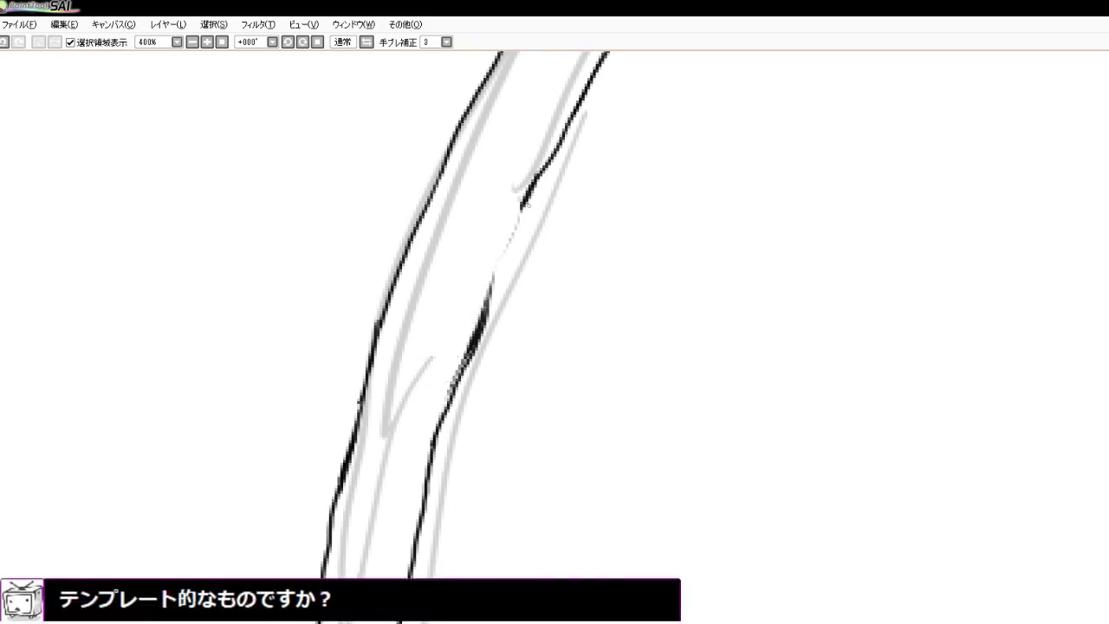
pyautogui.moveTo(530, 201); pyautogui.dragTo(518, 234)
pyautogui.moveTo(528, 182); pyautogui.dragTo(479, 326)
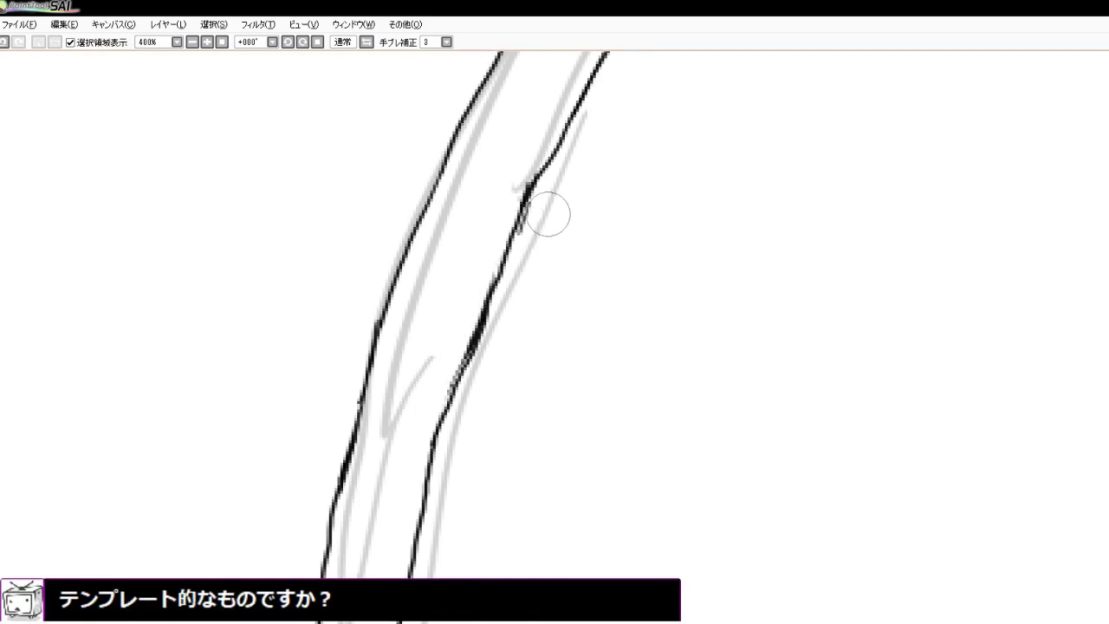
pyautogui.moveTo(547, 214); pyautogui.dragTo(538, 237)
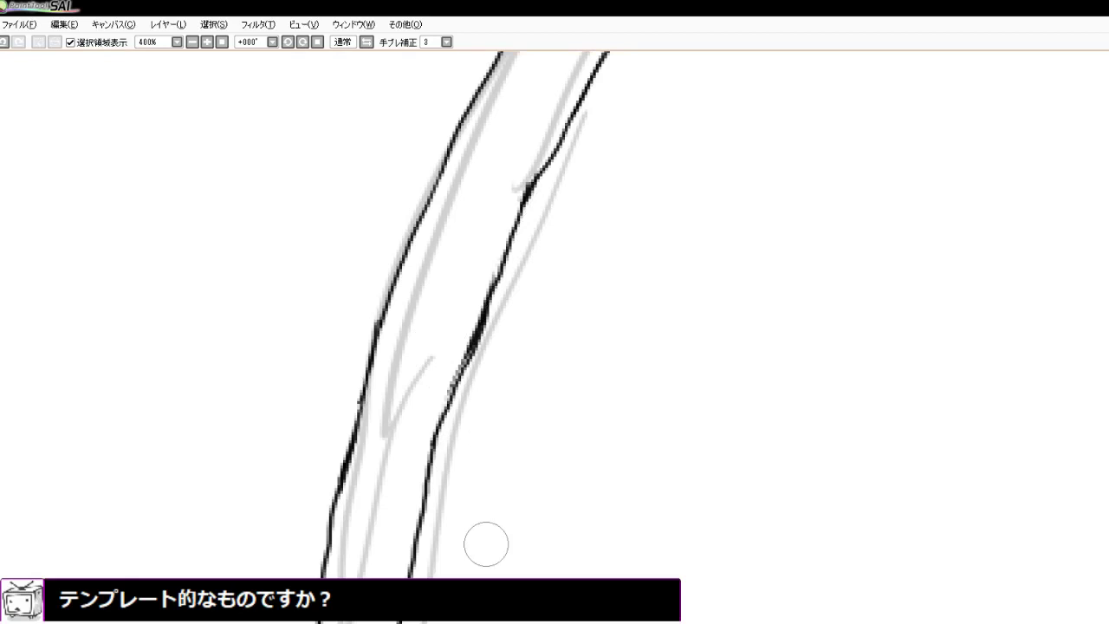
# Erase a short piece of the whip's outer edge just below the inward bend and redraw it
pyautogui.scroll(-2, 318, 359)
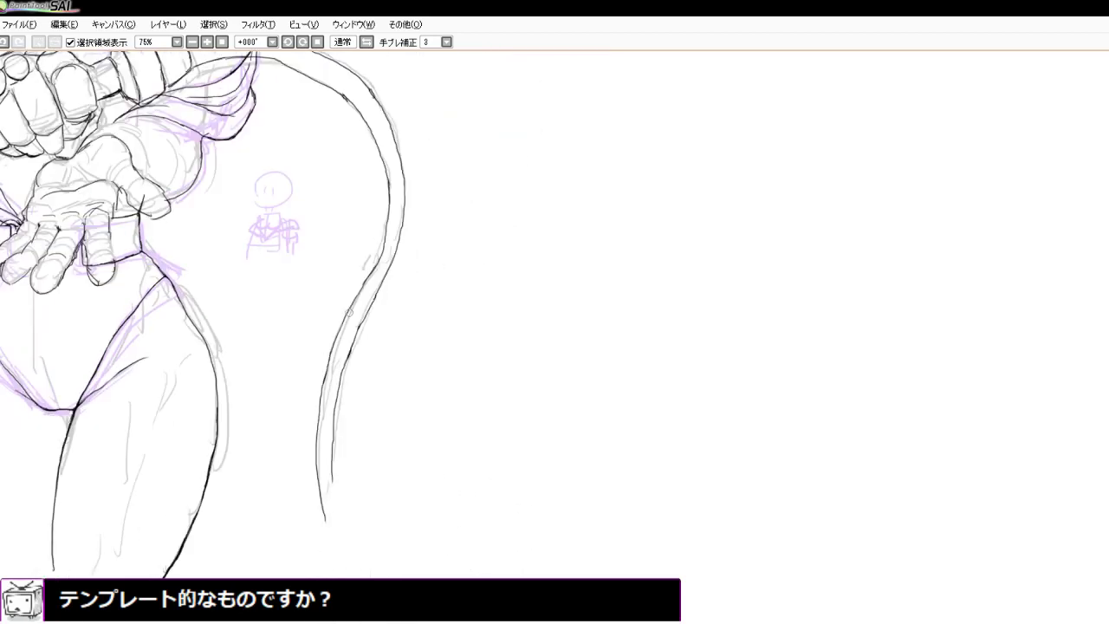
pyautogui.scroll(2, 361, 223)
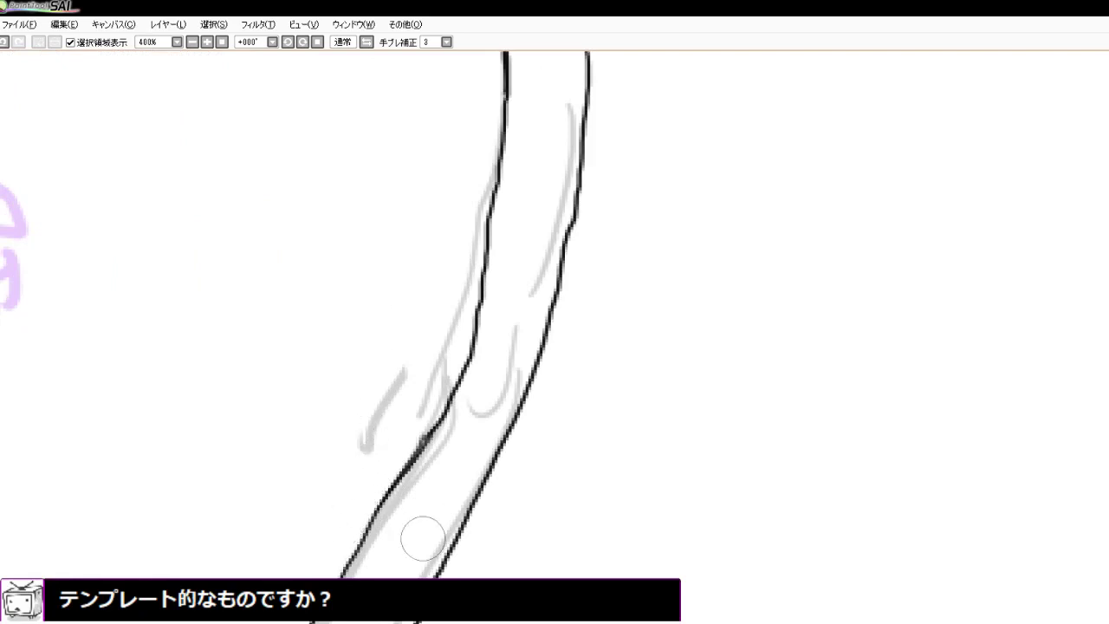
pyautogui.moveTo(436, 557); pyautogui.dragTo(417, 584)
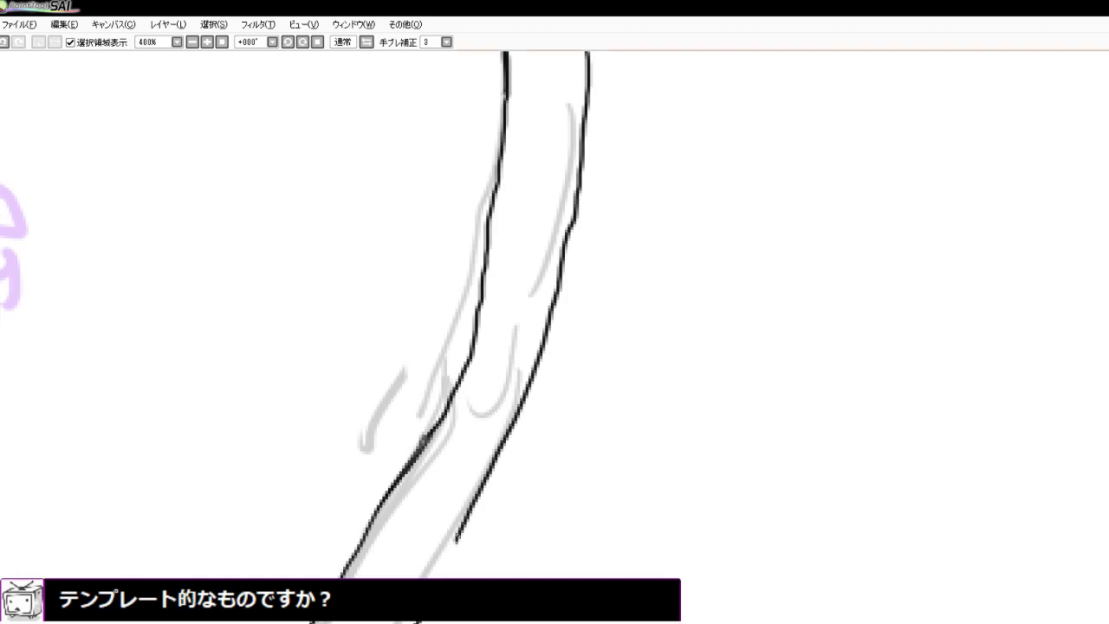
pyautogui.moveTo(456, 542); pyautogui.dragTo(438, 578)
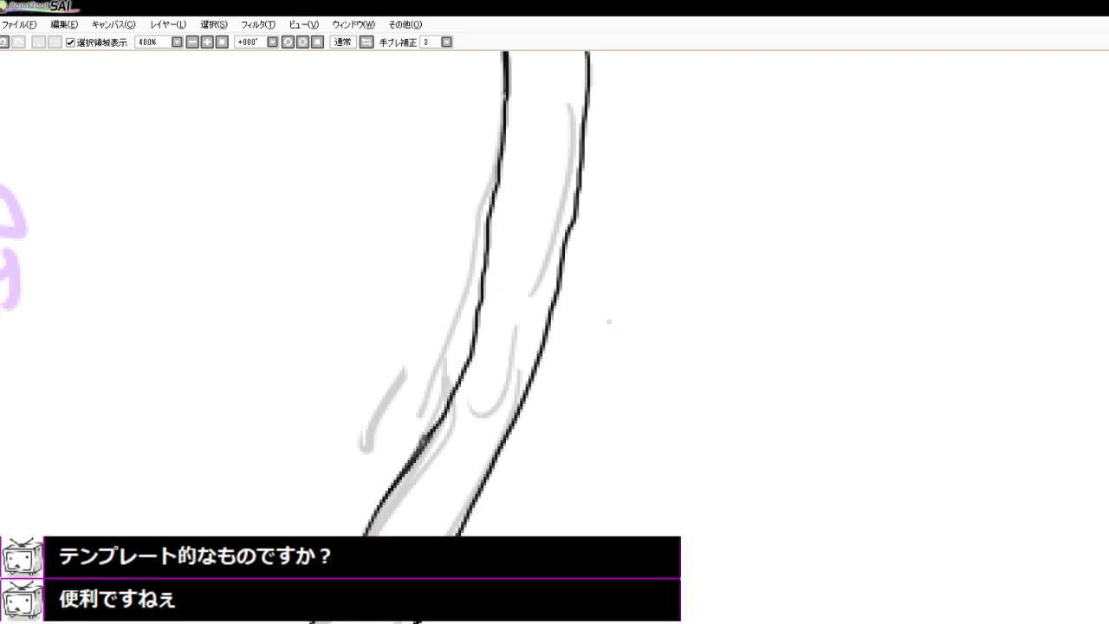
# Erase the kinked part of the whip's inner edge at the inward bend, redraw it smoother and trim the overlapping stroke ends
pyautogui.moveTo(455, 373)
pyautogui.mouseDown()
pyautogui.moveTo(457, 425)
pyautogui.moveTo(485, 353)
pyautogui.moveTo(428, 466)
pyautogui.mouseUp()
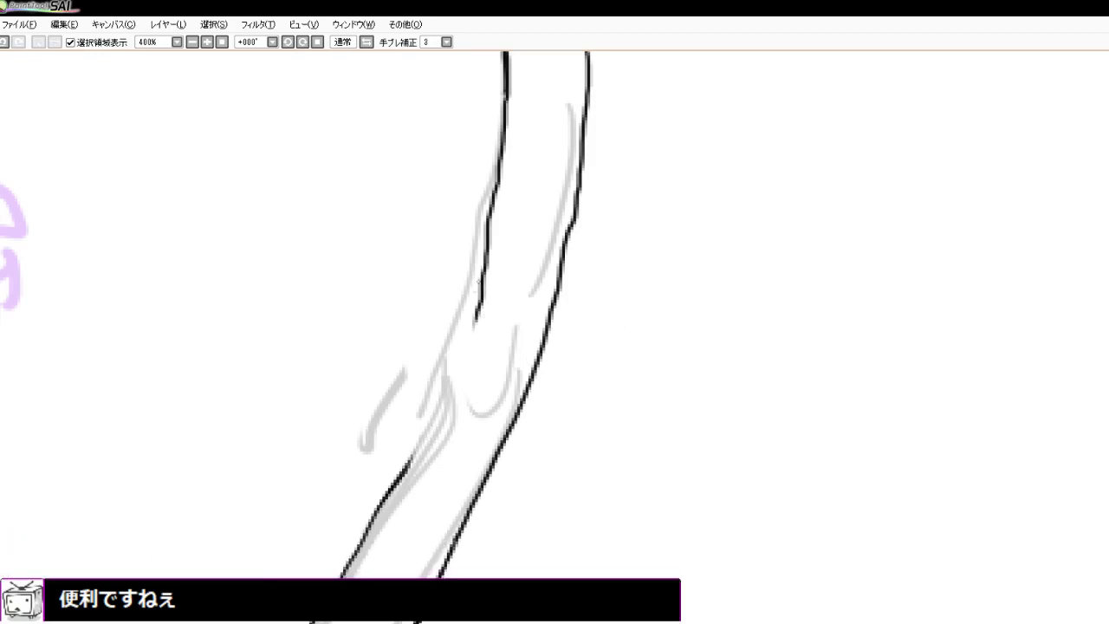
pyautogui.moveTo(487, 267); pyautogui.dragTo(434, 392)
pyautogui.moveTo(452, 352); pyautogui.dragTo(396, 489)
pyautogui.moveTo(412, 440); pyautogui.dragTo(397, 487)
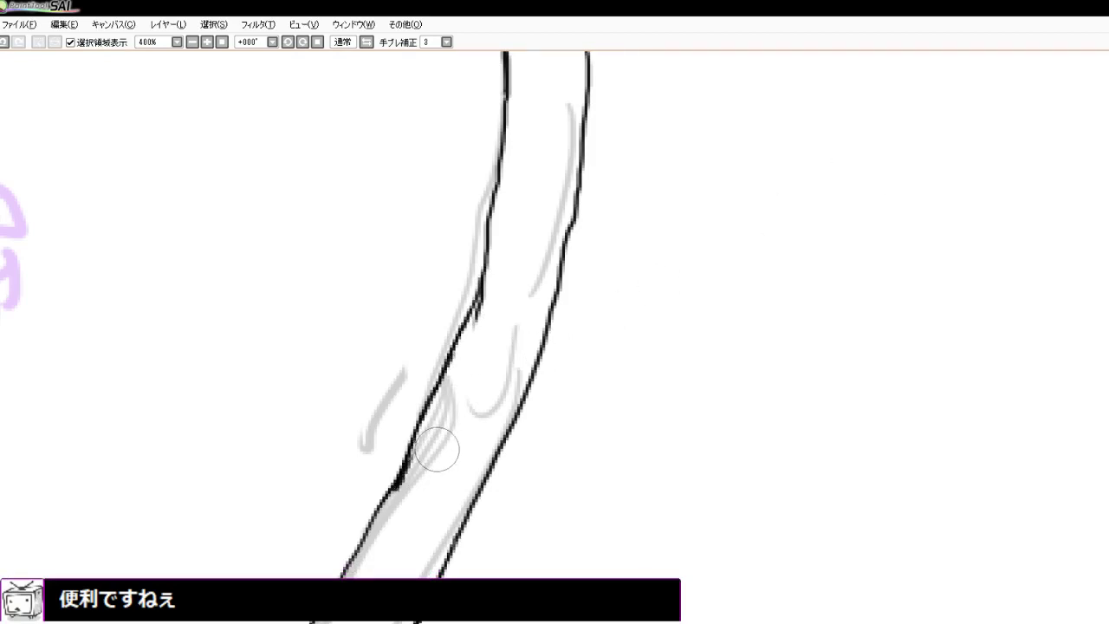
pyautogui.moveTo(437, 450); pyautogui.dragTo(403, 511)
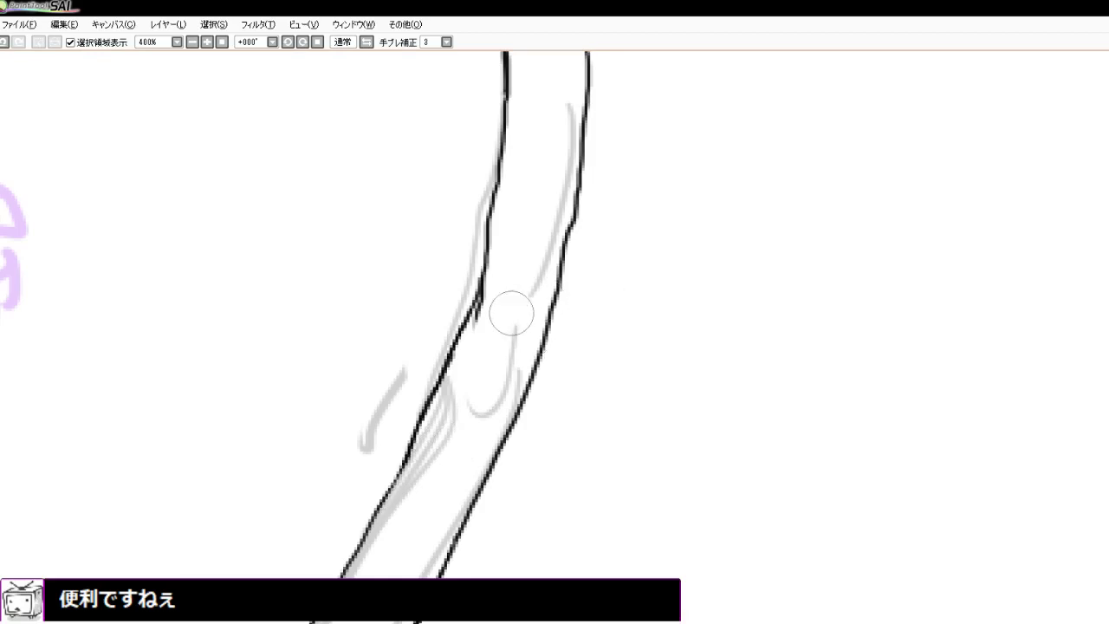
pyautogui.moveTo(508, 291)
pyautogui.mouseDown()
pyautogui.moveTo(493, 321)
pyautogui.moveTo(500, 305)
pyautogui.mouseUp()
# Erase the doubled joint on the inner edge of the whip's upper curve and redraw it as a single line
pyautogui.scroll(-1, 480, 351)
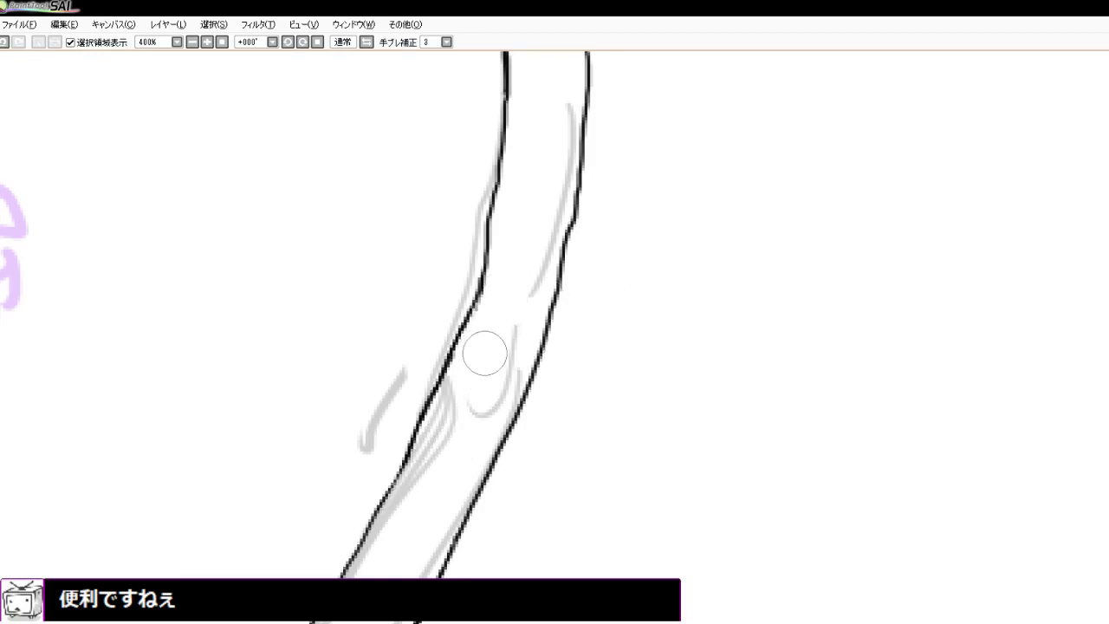
pyautogui.scroll(-8, 481, 351)
pyautogui.scroll(9, 422, 207)
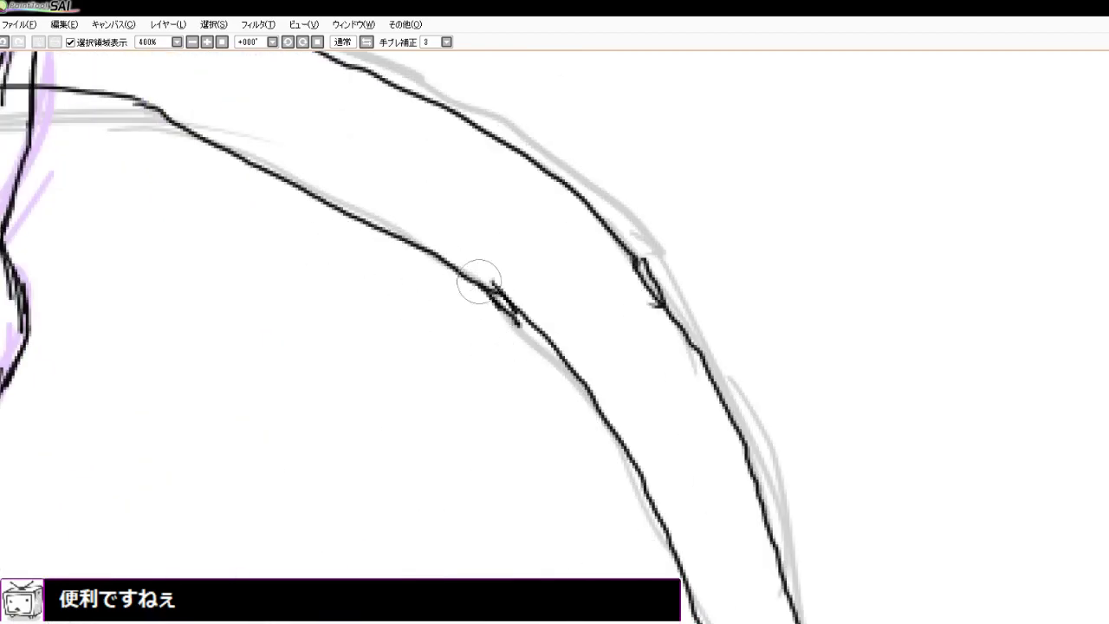
pyautogui.moveTo(477, 280)
pyautogui.mouseDown()
pyautogui.moveTo(502, 268)
pyautogui.moveTo(538, 307)
pyautogui.moveTo(508, 303)
pyautogui.moveTo(554, 342)
pyautogui.mouseUp()
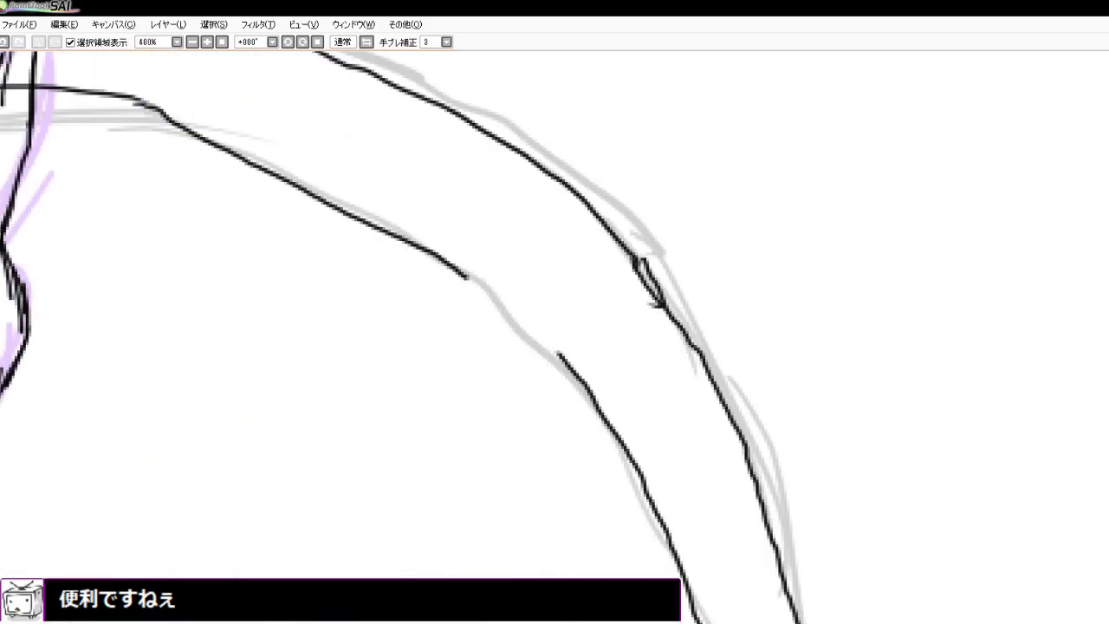
pyautogui.moveTo(466, 277); pyautogui.dragTo(563, 356)
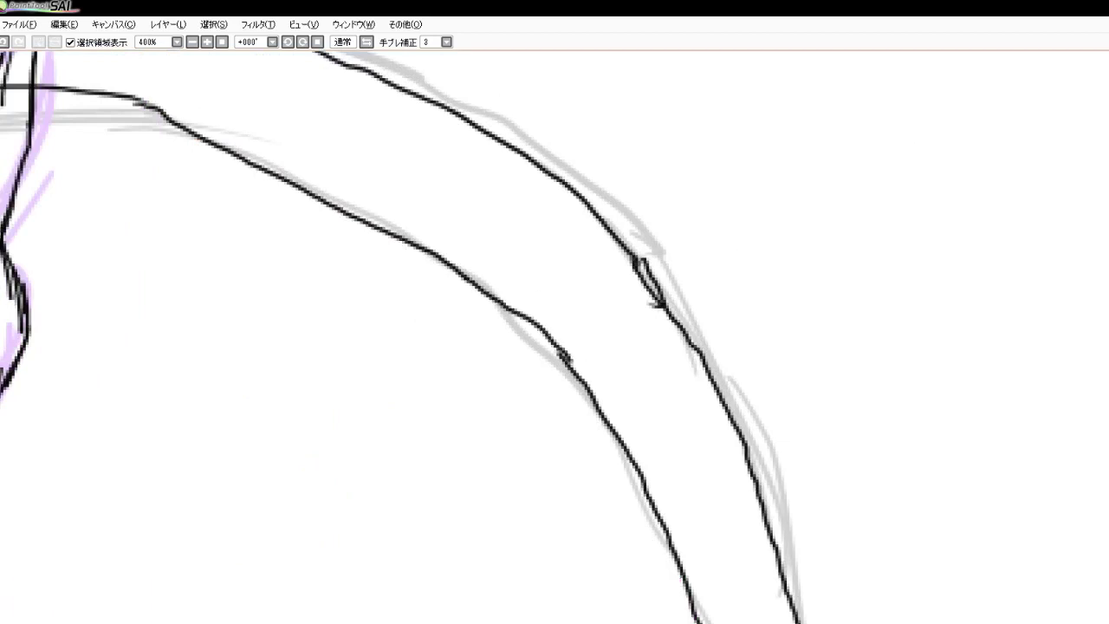
# Erase and redraw the doubled joint on the upper curve's outer edge, then rework the inner joint and trim the overlapping strokes
pyautogui.moveTo(649, 309)
pyautogui.mouseDown()
pyautogui.moveTo(651, 285)
pyautogui.moveTo(672, 316)
pyautogui.mouseUp()
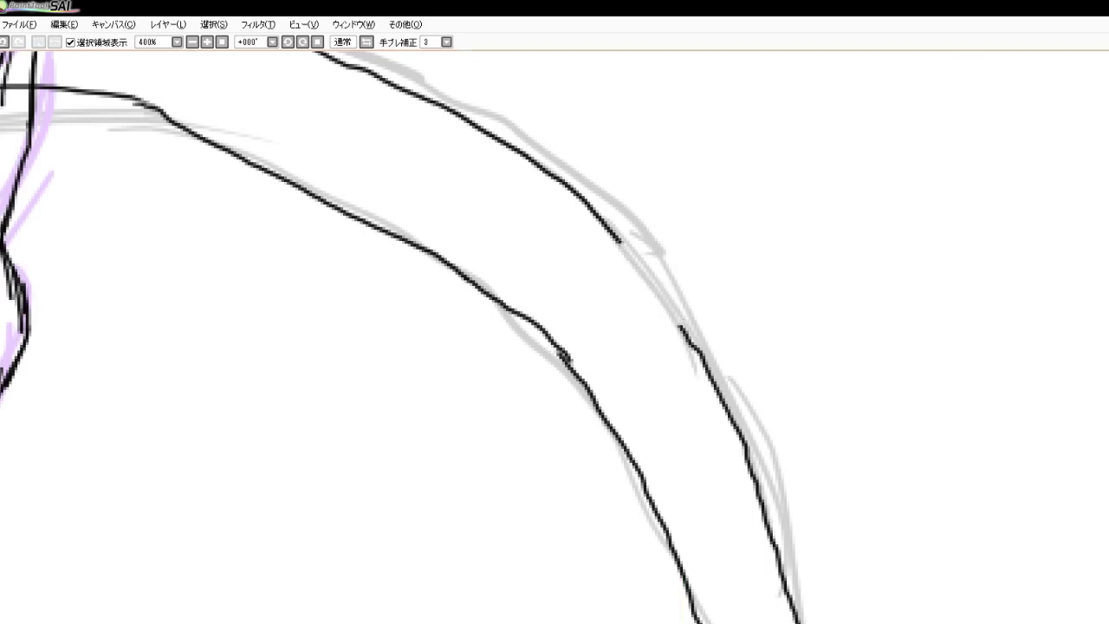
pyautogui.moveTo(631, 257); pyautogui.dragTo(710, 372)
pyautogui.moveTo(506, 310); pyautogui.dragTo(563, 363)
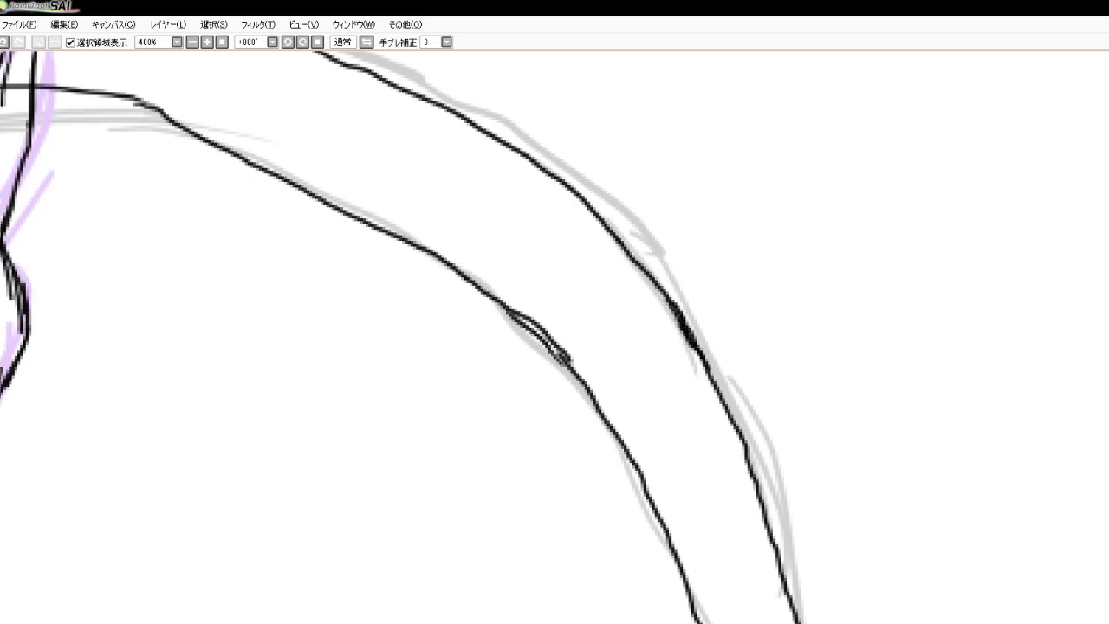
pyautogui.moveTo(525, 331); pyautogui.dragTo(573, 367)
pyautogui.press('e')
pyautogui.moveTo(555, 310)
pyautogui.mouseDown()
pyautogui.moveTo(534, 301)
pyautogui.moveTo(594, 350)
pyautogui.mouseUp()
pyautogui.moveTo(670, 328)
pyautogui.mouseDown()
pyautogui.moveTo(658, 339)
pyautogui.moveTo(666, 351)
pyautogui.mouseUp()
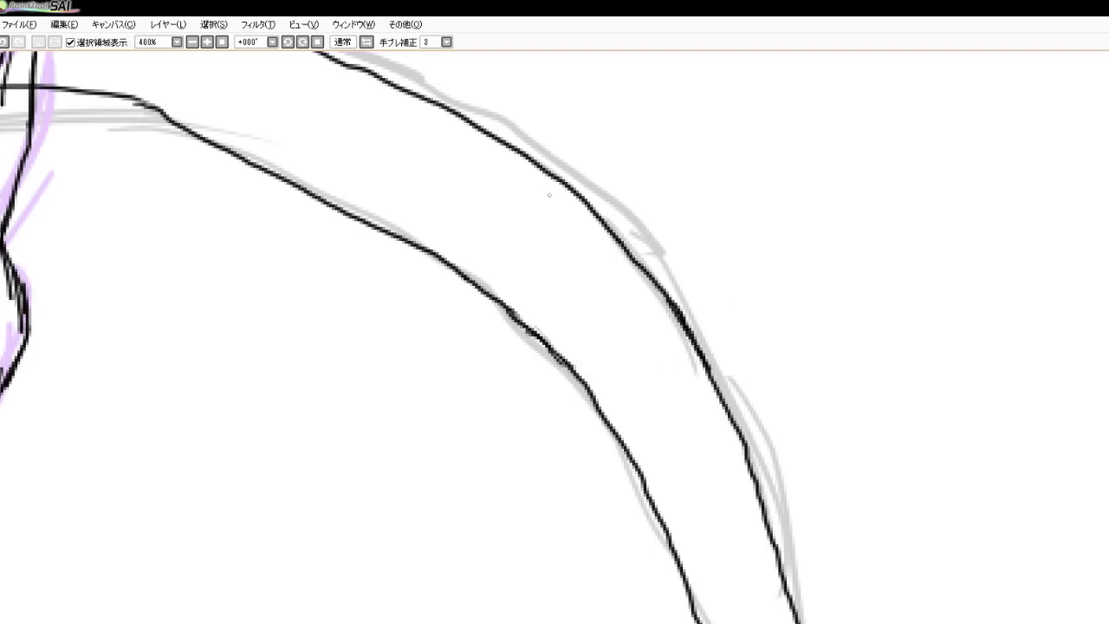
# Trim the stray outer-edge stroke beside the sleeve, then erase and redraw the whip's inner edge from the sleeve into the curve
pyautogui.scroll(-8, 548, 195)
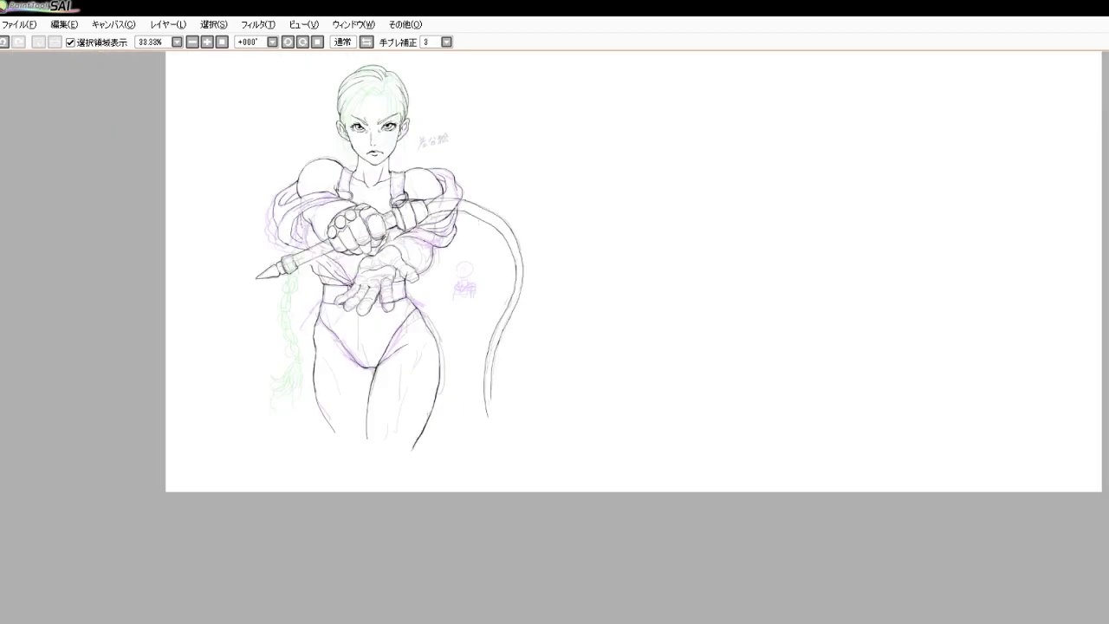
pyautogui.scroll(7, 442, 208)
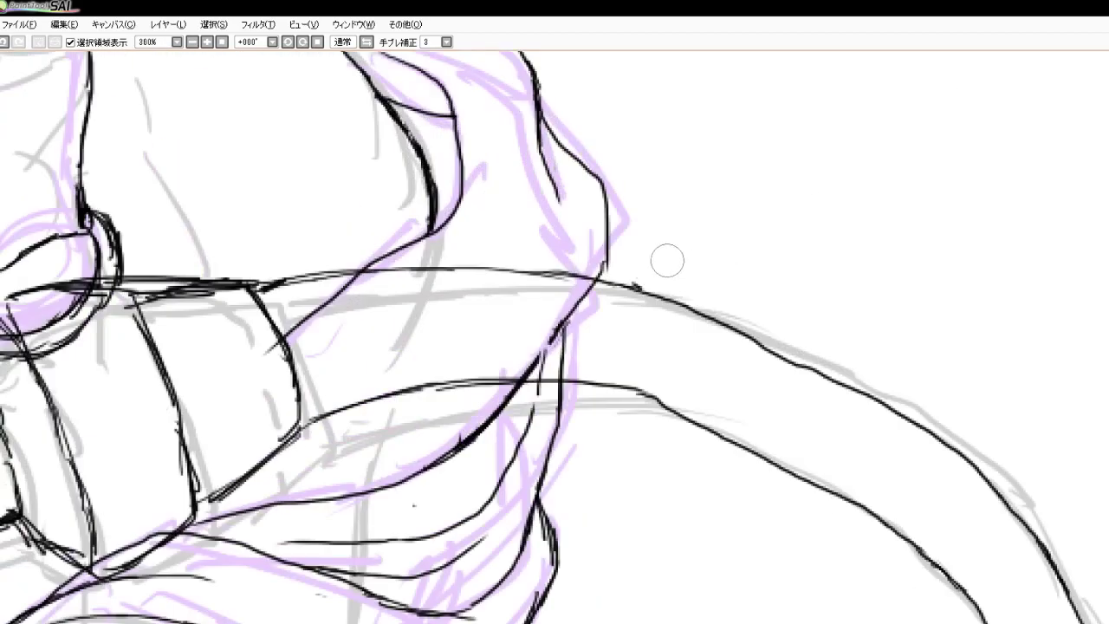
pyautogui.moveTo(645, 275); pyautogui.dragTo(681, 287)
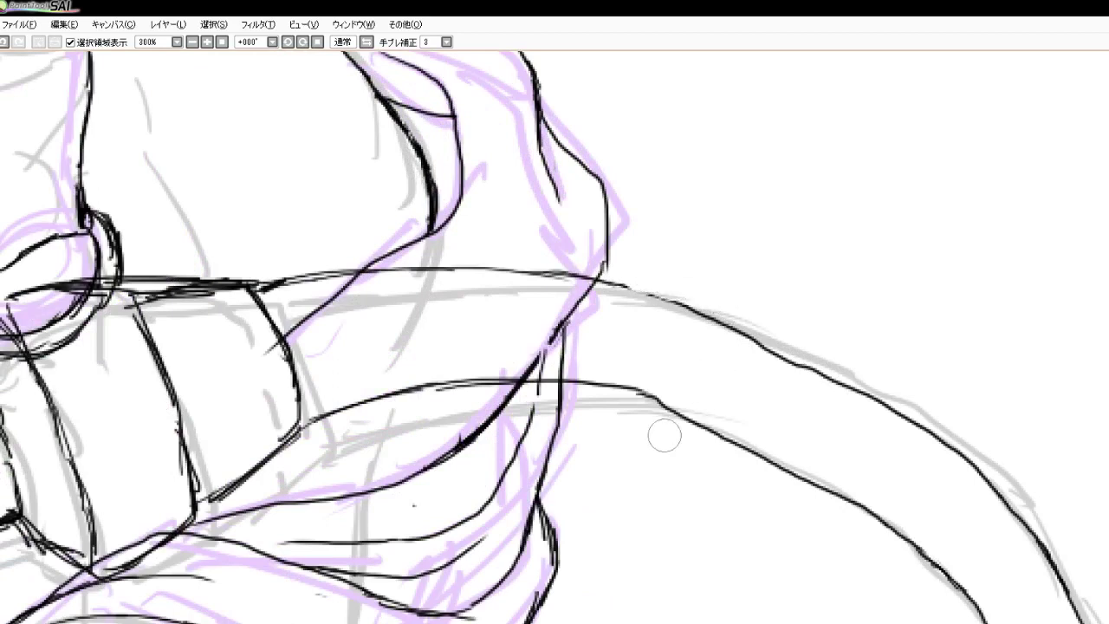
pyautogui.moveTo(663, 436)
pyautogui.mouseDown()
pyautogui.moveTo(822, 493)
pyautogui.moveTo(861, 488)
pyautogui.moveTo(891, 527)
pyautogui.mouseUp()
pyautogui.moveTo(642, 413); pyautogui.dragTo(644, 408)
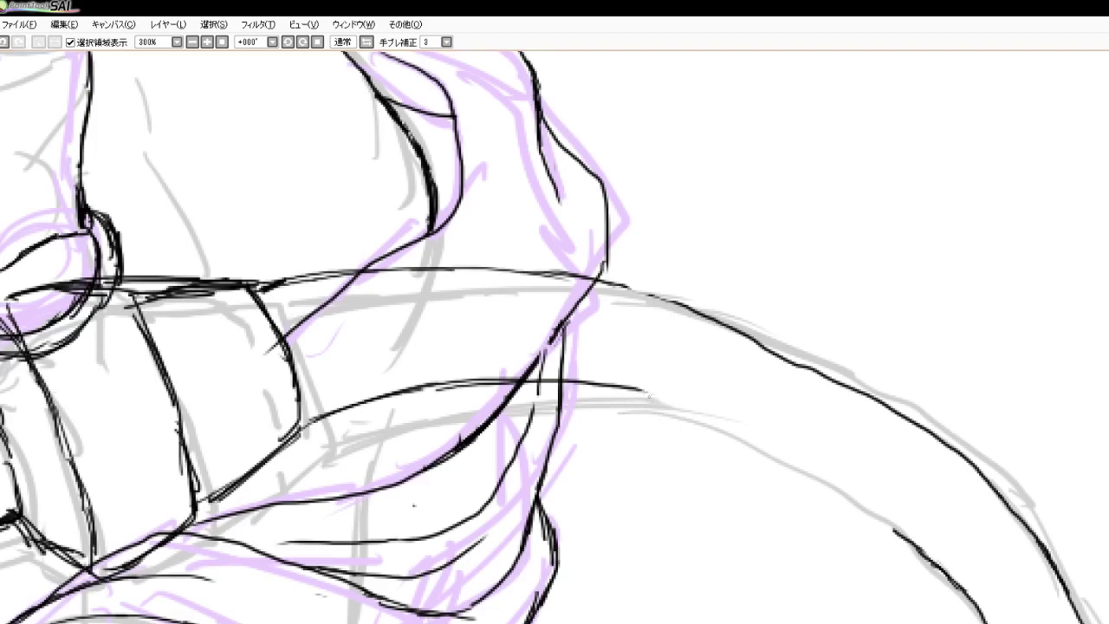
pyautogui.moveTo(633, 391)
pyautogui.mouseDown()
pyautogui.moveTo(808, 457)
pyautogui.moveTo(900, 532)
pyautogui.mouseUp()
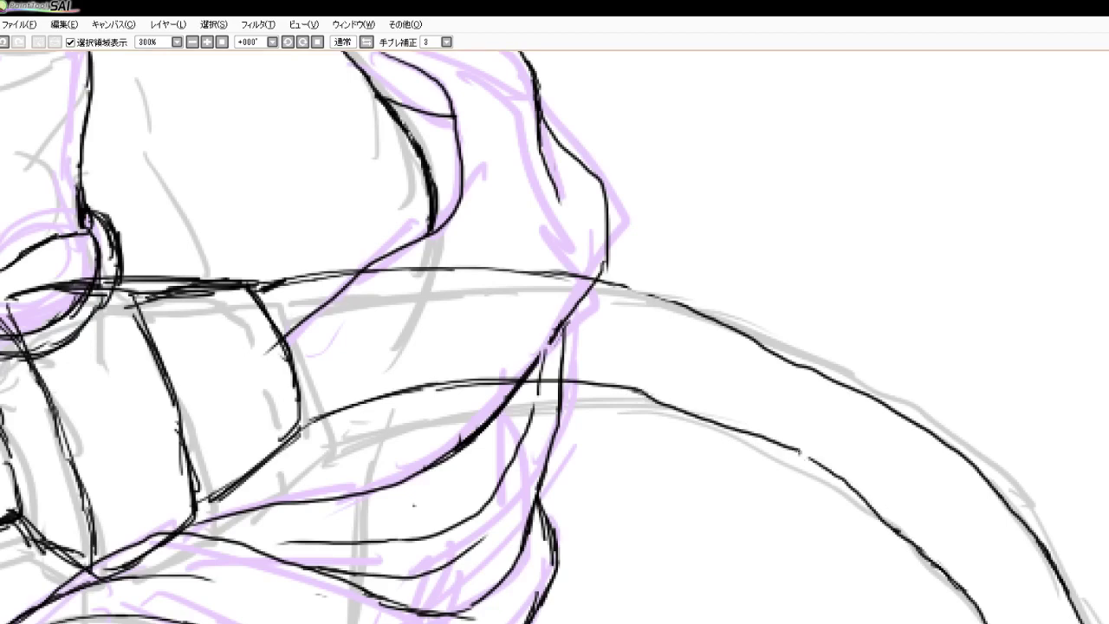
pyautogui.moveTo(801, 450); pyautogui.dragTo(837, 470)
pyautogui.moveTo(416, 388)
pyautogui.mouseDown()
pyautogui.moveTo(617, 385)
pyautogui.moveTo(810, 455)
pyautogui.mouseUp()
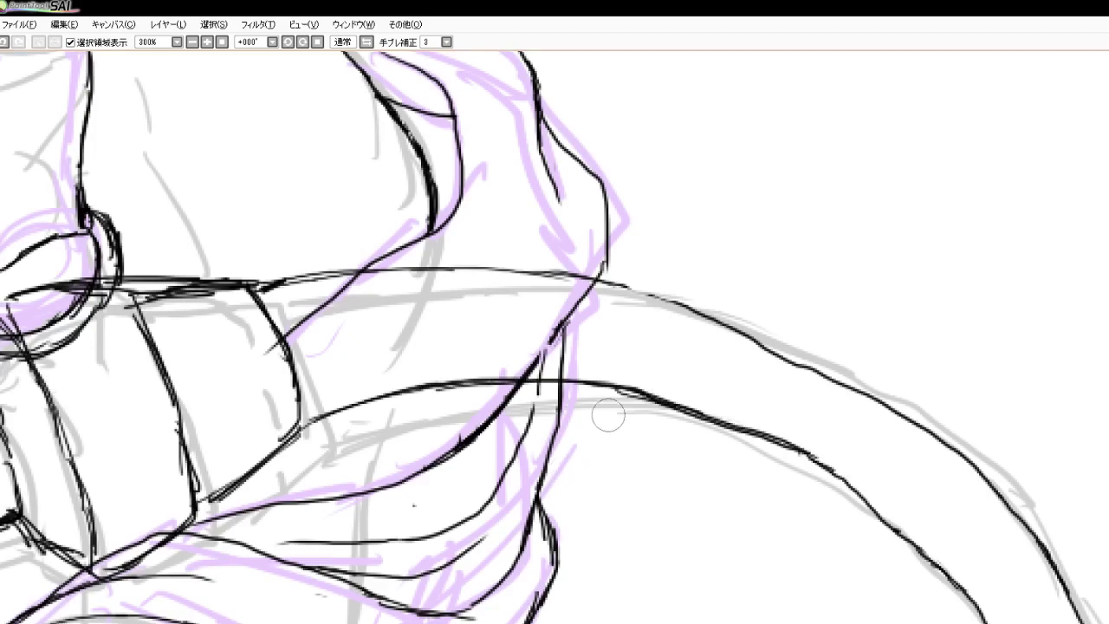
# Erase the middle part of the redrawn inner edge and ink it again with short overlapping strokes
pyautogui.moveTo(630, 410)
pyautogui.mouseDown()
pyautogui.moveTo(789, 455)
pyautogui.moveTo(839, 482)
pyautogui.mouseUp()
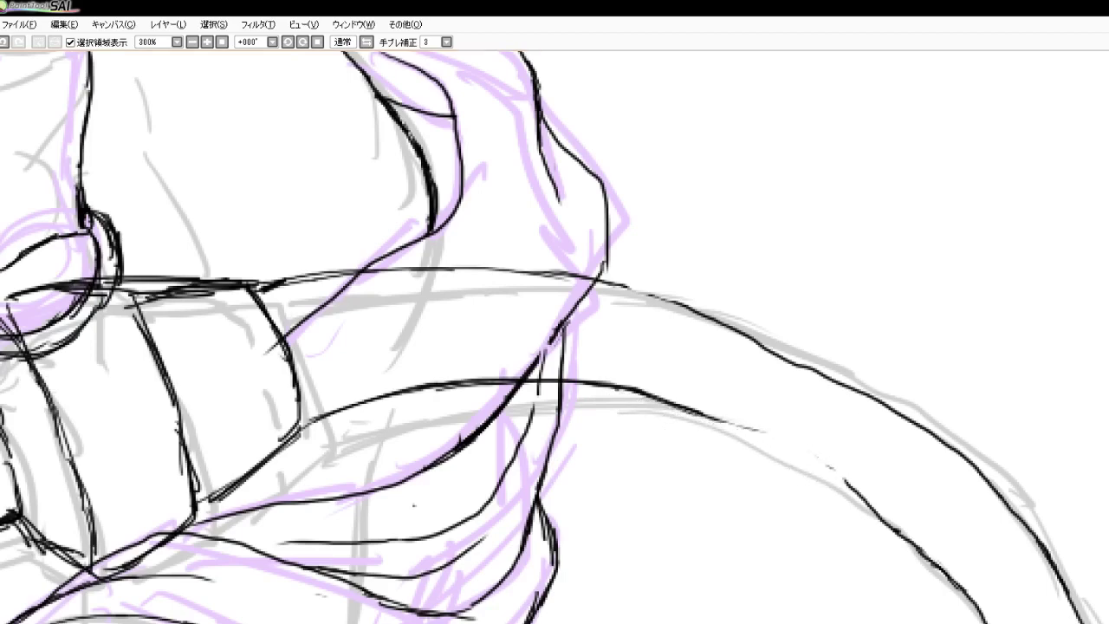
pyautogui.moveTo(704, 416); pyautogui.dragTo(823, 457)
pyautogui.moveTo(770, 433); pyautogui.dragTo(865, 483)
pyautogui.moveTo(817, 454)
pyautogui.mouseDown()
pyautogui.moveTo(859, 481)
pyautogui.moveTo(899, 539)
pyautogui.mouseUp()
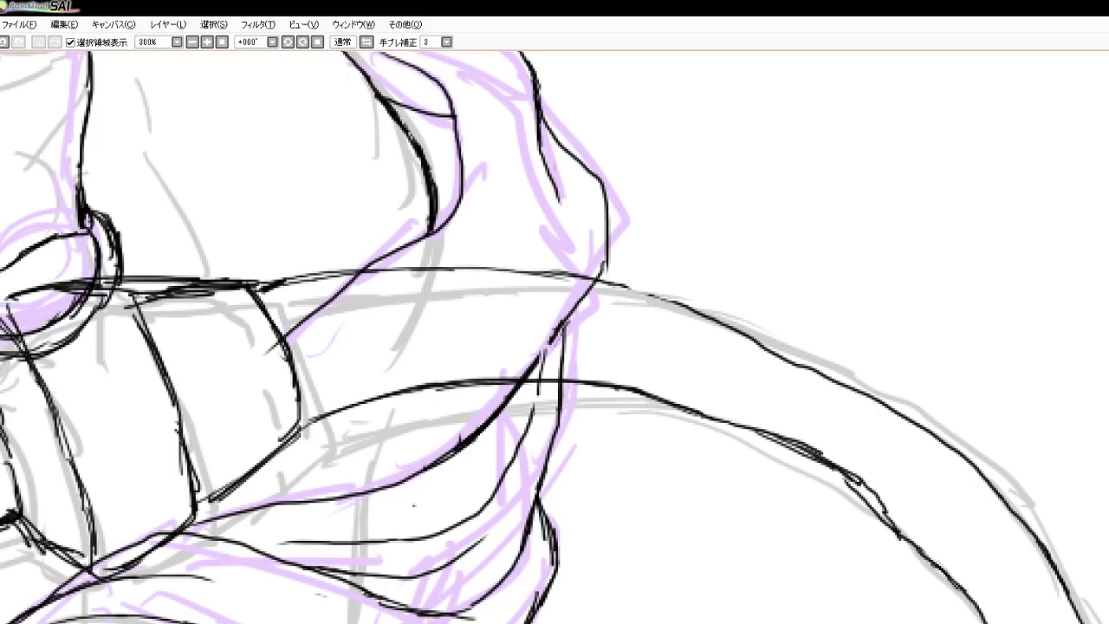
# Build a smoother curve over the kinked part of the whip's inner edge with several overlapping strokes
pyautogui.scroll(-4, 502, 390)
pyautogui.scroll(5, 598, 424)
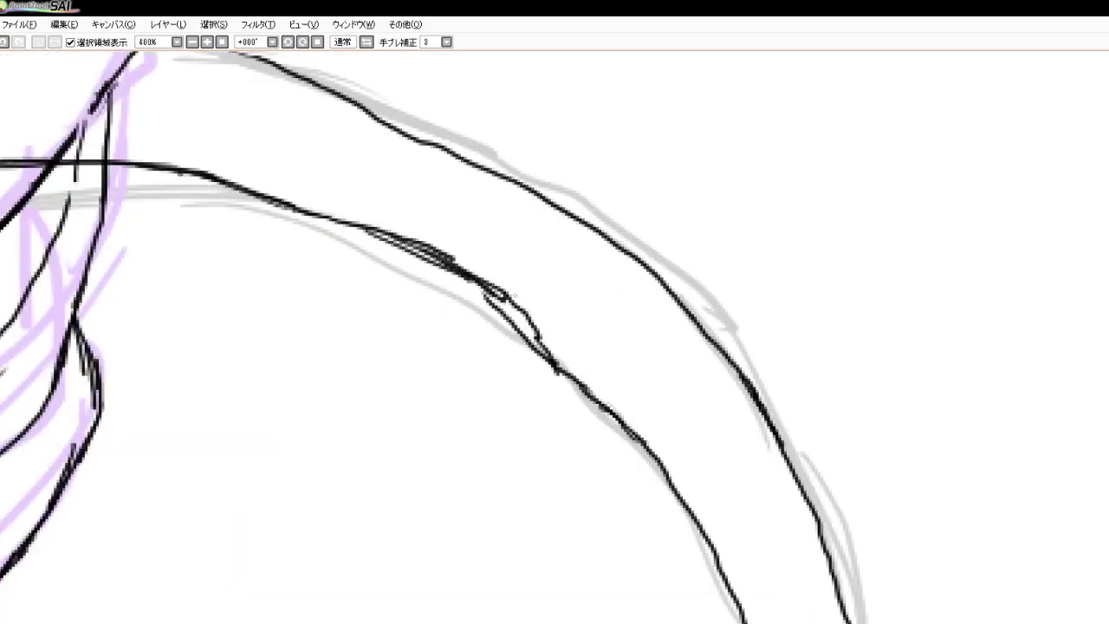
pyautogui.moveTo(495, 289)
pyautogui.mouseDown()
pyautogui.moveTo(563, 362)
pyautogui.moveTo(576, 356)
pyautogui.moveTo(593, 389)
pyautogui.mouseUp()
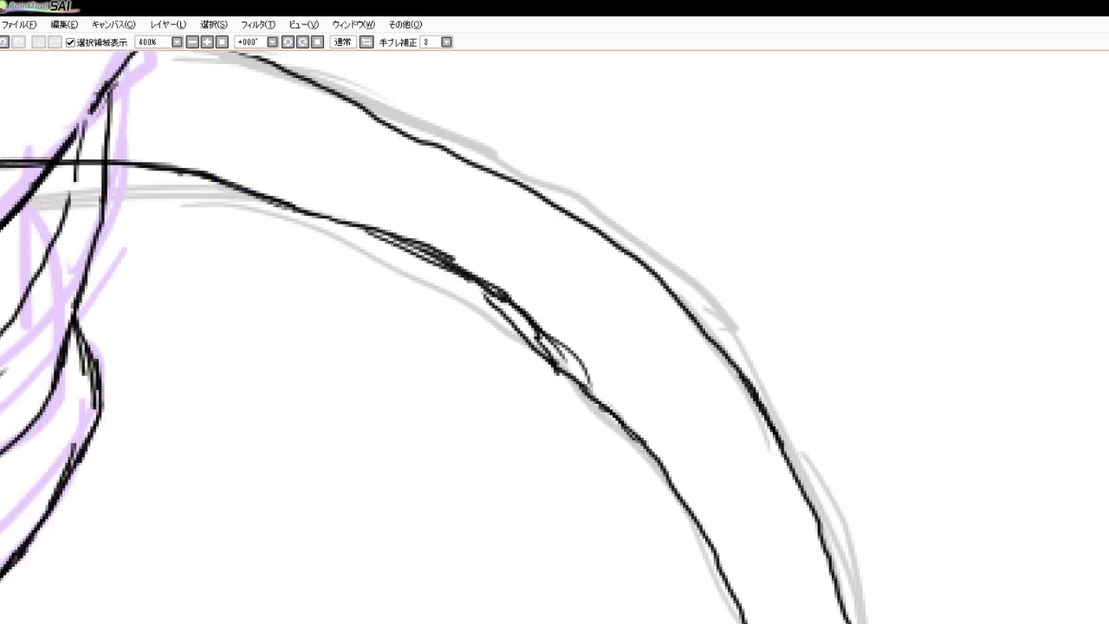
pyautogui.moveTo(525, 310); pyautogui.dragTo(590, 372)
pyautogui.moveTo(549, 334); pyautogui.dragTo(620, 414)
pyautogui.moveTo(565, 354); pyautogui.dragTo(641, 445)
pyautogui.moveTo(581, 376); pyautogui.dragTo(638, 447)
pyautogui.moveTo(607, 403); pyautogui.dragTo(647, 454)
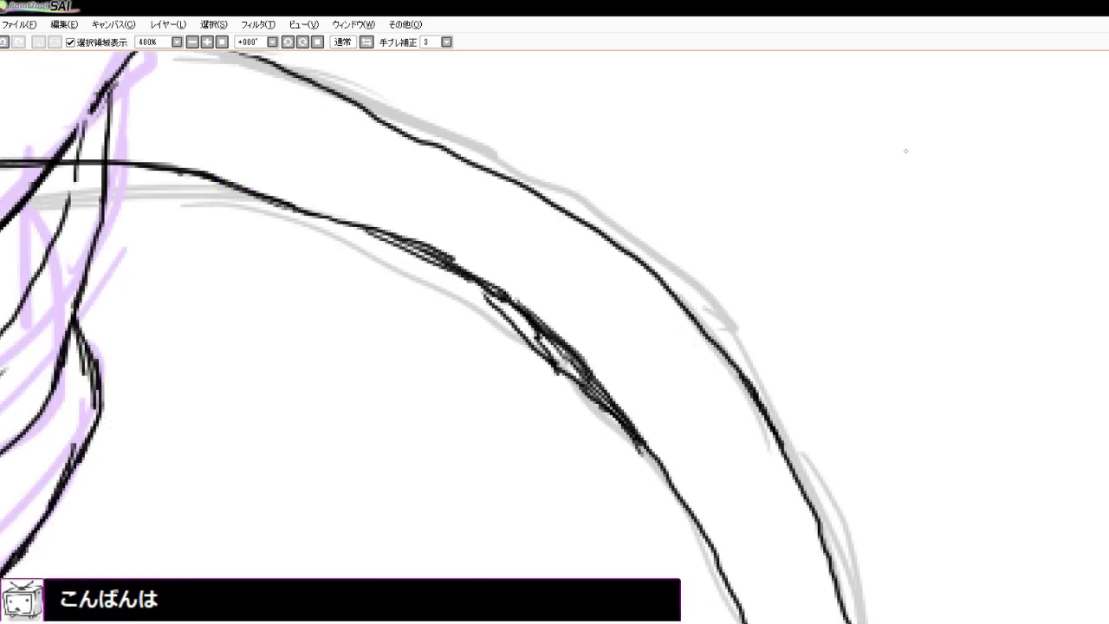
# Erase the surplus strokes along the whip's inner edge and redraw the gap in the curve
pyautogui.moveTo(476, 307)
pyautogui.mouseDown()
pyautogui.moveTo(547, 358)
pyautogui.moveTo(624, 465)
pyautogui.mouseUp()
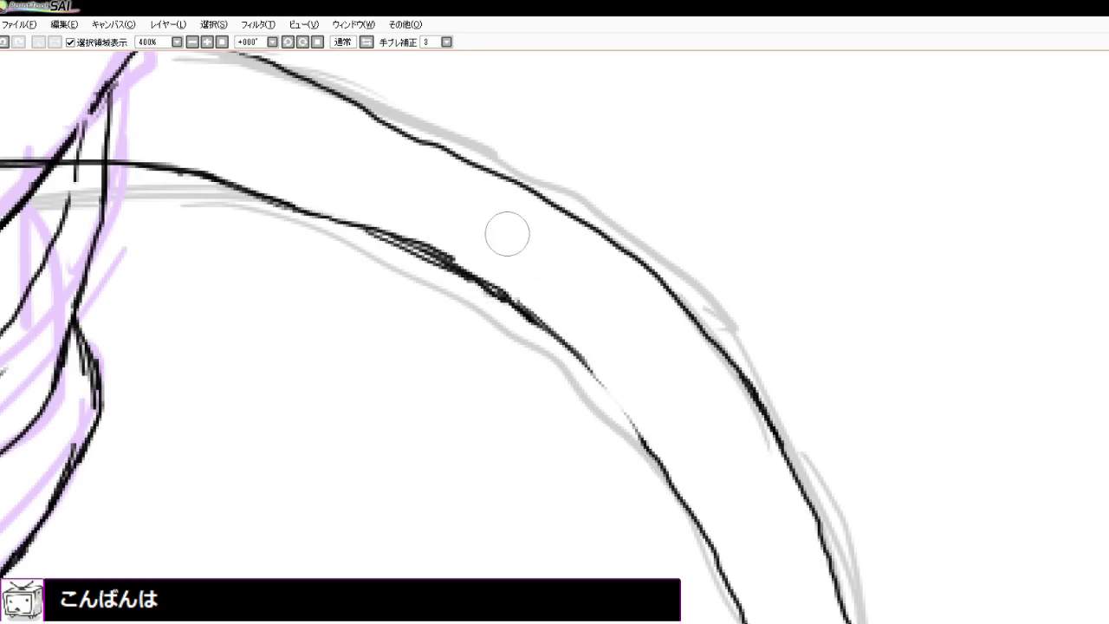
pyautogui.moveTo(457, 240)
pyautogui.mouseDown()
pyautogui.moveTo(418, 215)
pyautogui.moveTo(467, 238)
pyautogui.moveTo(399, 208)
pyautogui.moveTo(471, 239)
pyautogui.mouseUp()
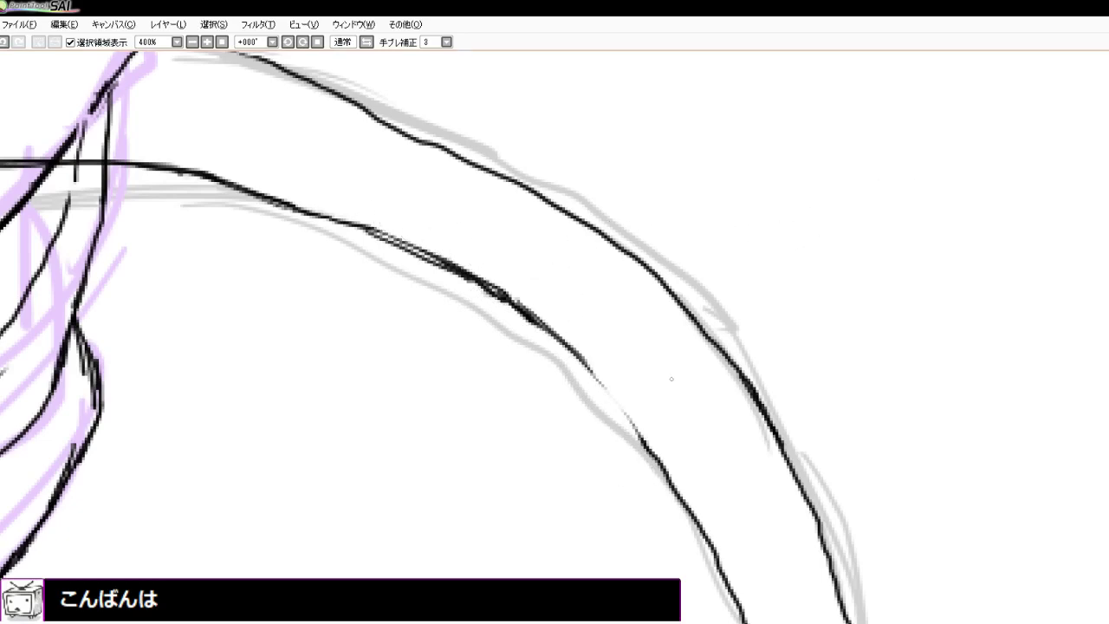
pyautogui.moveTo(579, 359); pyautogui.dragTo(667, 475)
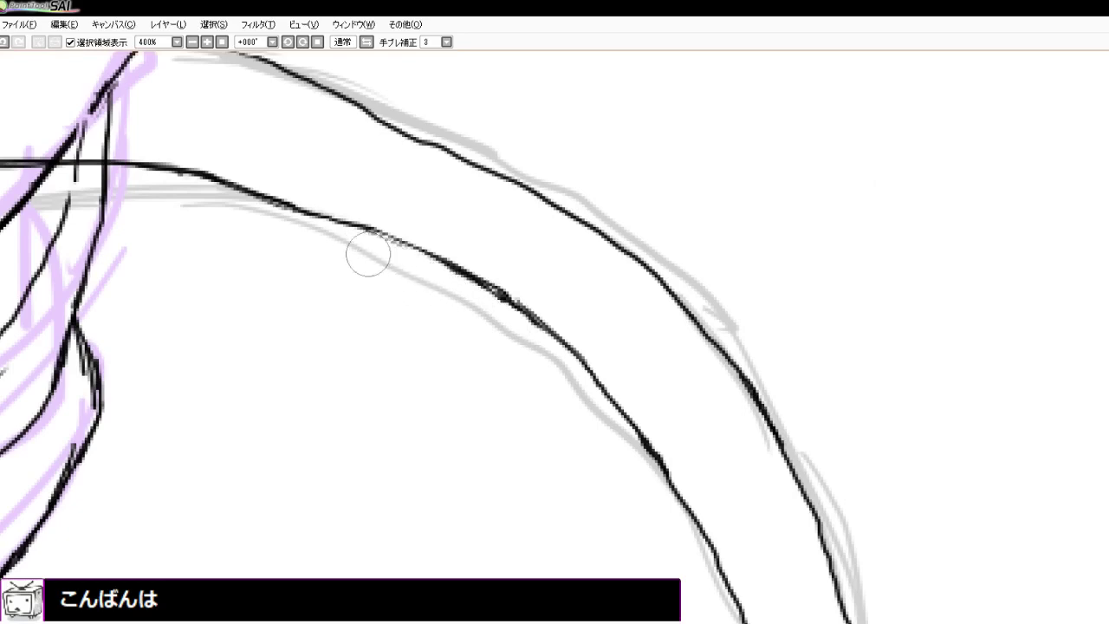
# Ink the missing outline pieces of the forearm beneath the sleeve, near the open hand's thumb and between sleeve and fist
pyautogui.scroll(-2, 747, 361)
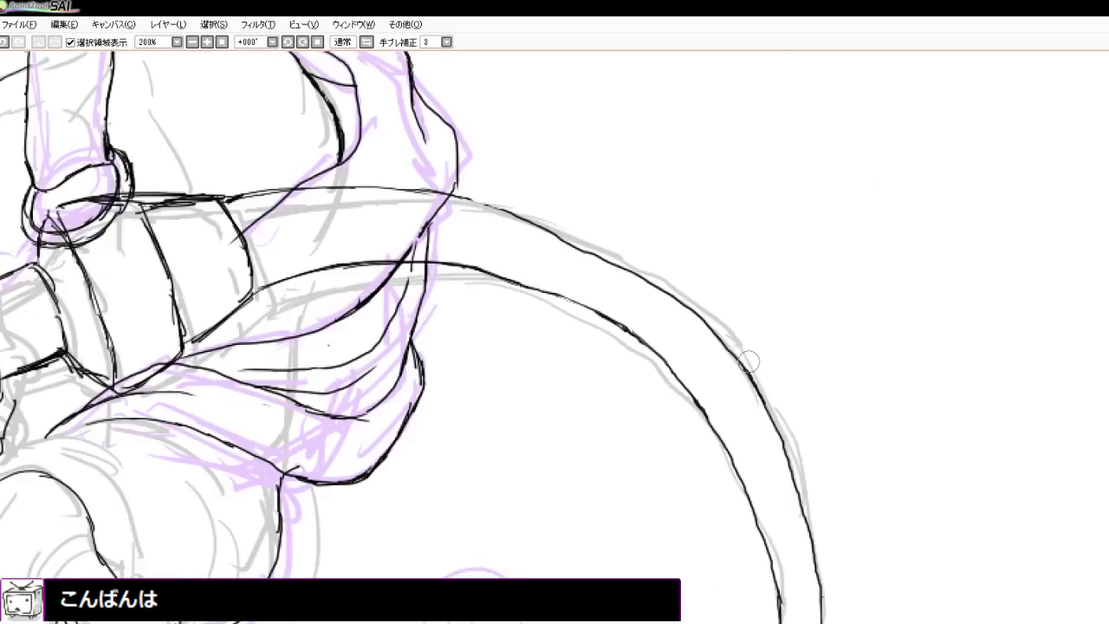
pyautogui.scroll(-3, 749, 361)
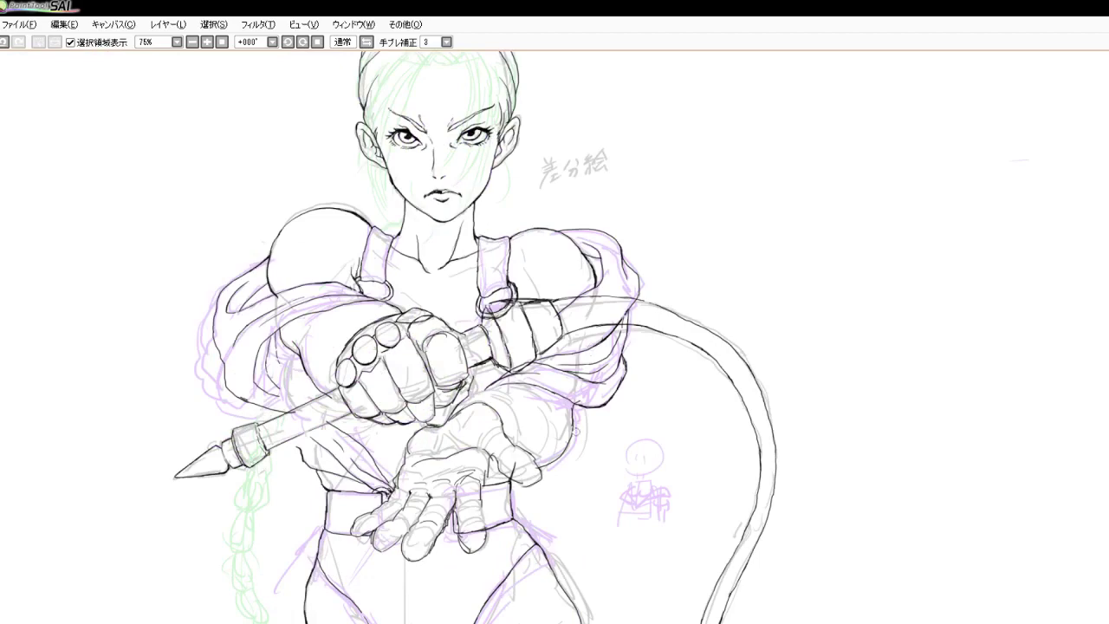
pyautogui.scroll(1, 530, 472)
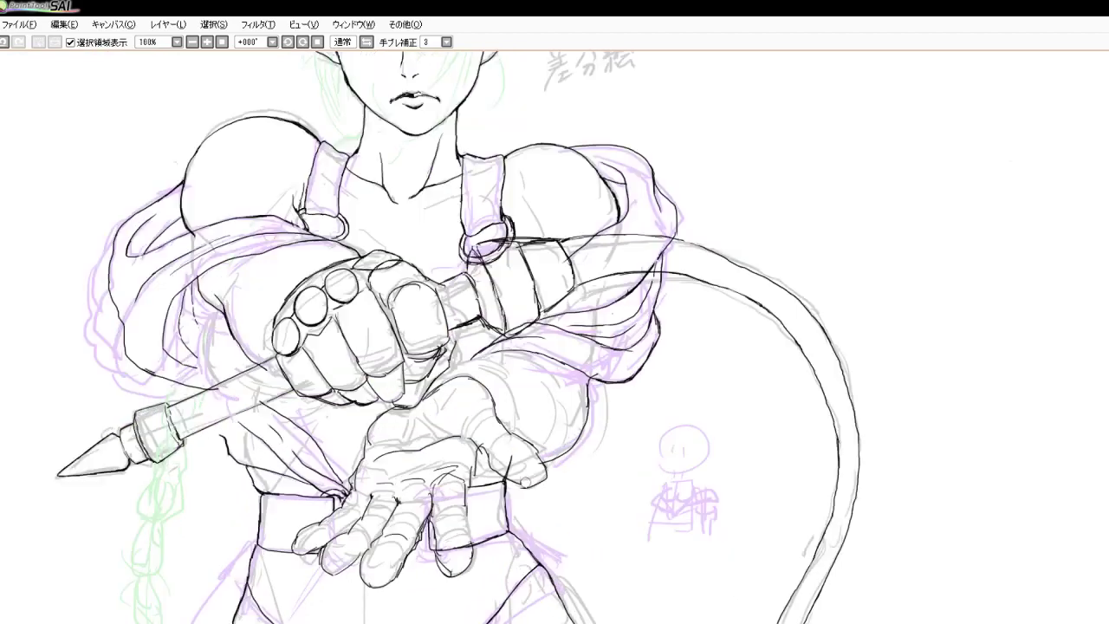
pyautogui.scroll(1, 526, 481)
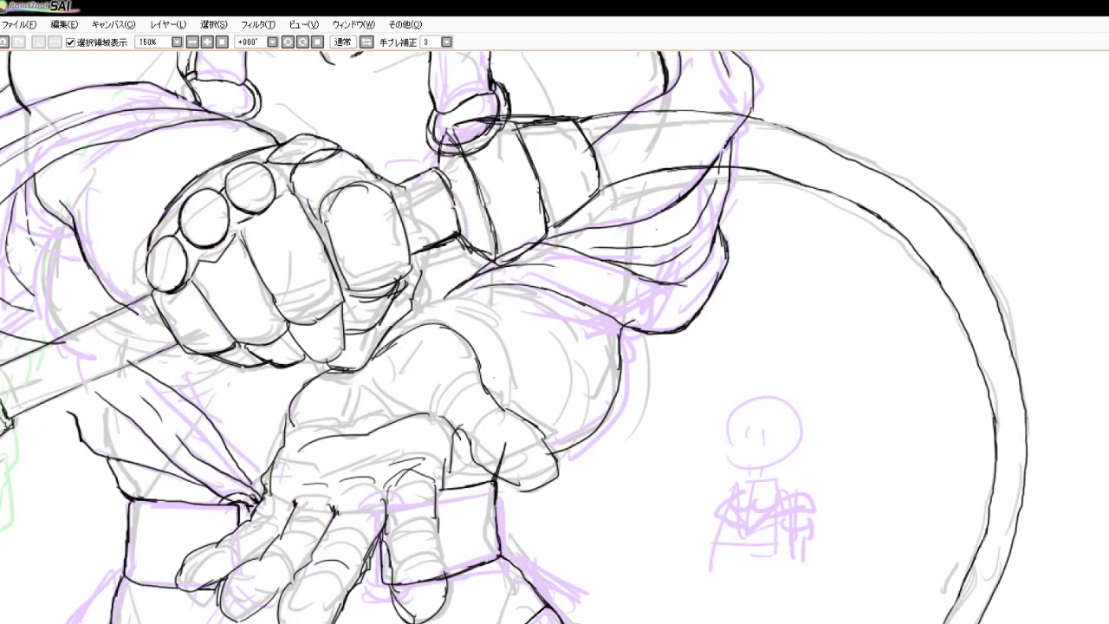
pyautogui.moveTo(467, 446)
pyautogui.mouseDown()
pyautogui.moveTo(440, 480)
pyautogui.moveTo(476, 459)
pyautogui.mouseUp()
pyautogui.moveTo(547, 450); pyautogui.dragTo(582, 435)
pyautogui.moveTo(626, 318); pyautogui.dragTo(623, 339)
pyautogui.moveTo(623, 320); pyautogui.dragTo(618, 345)
pyautogui.moveTo(448, 296); pyautogui.dragTo(396, 343)
pyautogui.moveTo(398, 339); pyautogui.dragTo(377, 349)
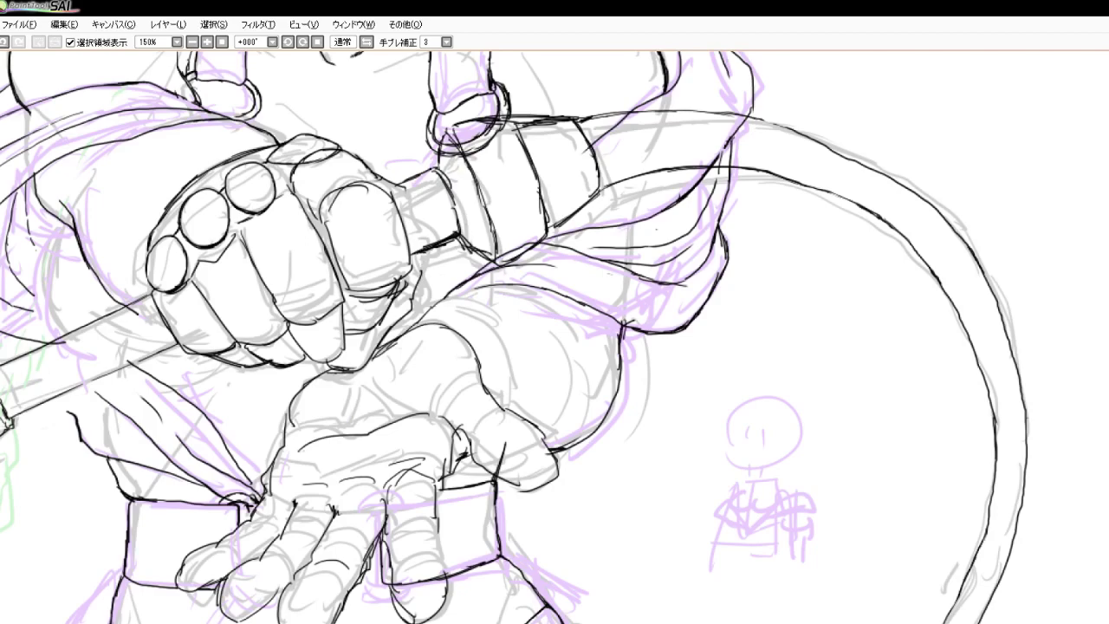
# Ink the small contour and fold lines below the whip handle beside the gripping fist
pyautogui.moveTo(435, 249); pyautogui.dragTo(426, 285)
pyautogui.moveTo(427, 285); pyautogui.dragTo(396, 287)
pyautogui.moveTo(428, 252); pyautogui.dragTo(422, 280)
pyautogui.moveTo(429, 279); pyautogui.dragTo(410, 289)
pyautogui.moveTo(462, 243); pyautogui.dragTo(386, 340)
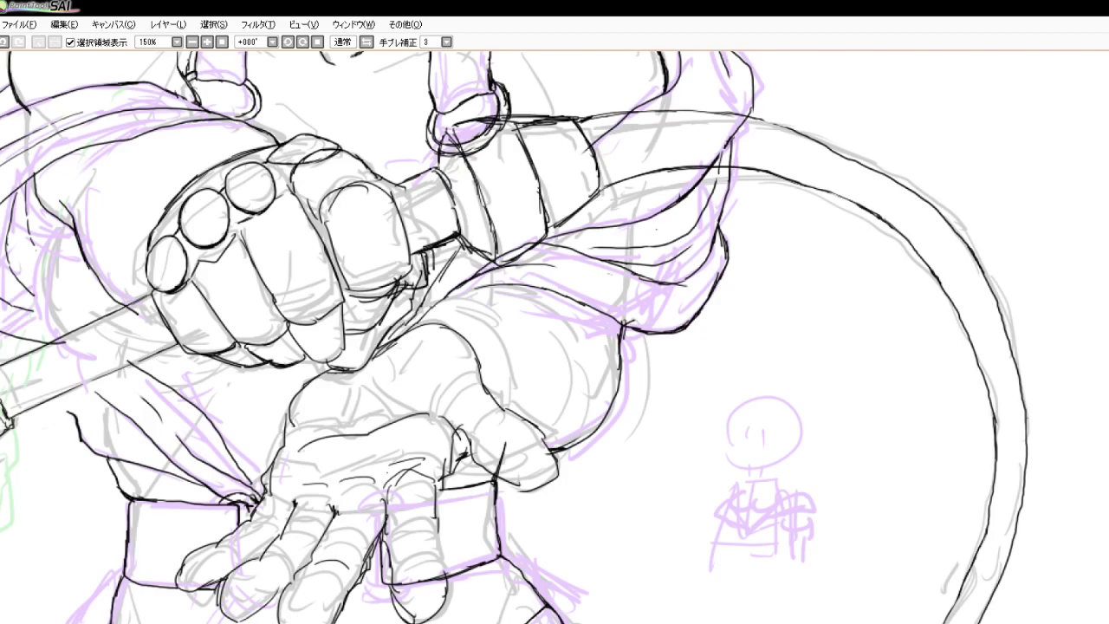
# Ink two short curved hair strokes at the hairline below the parting, following the green sketch
pyautogui.scroll(-5, 407, 510)
pyautogui.scroll(2, 382, 545)
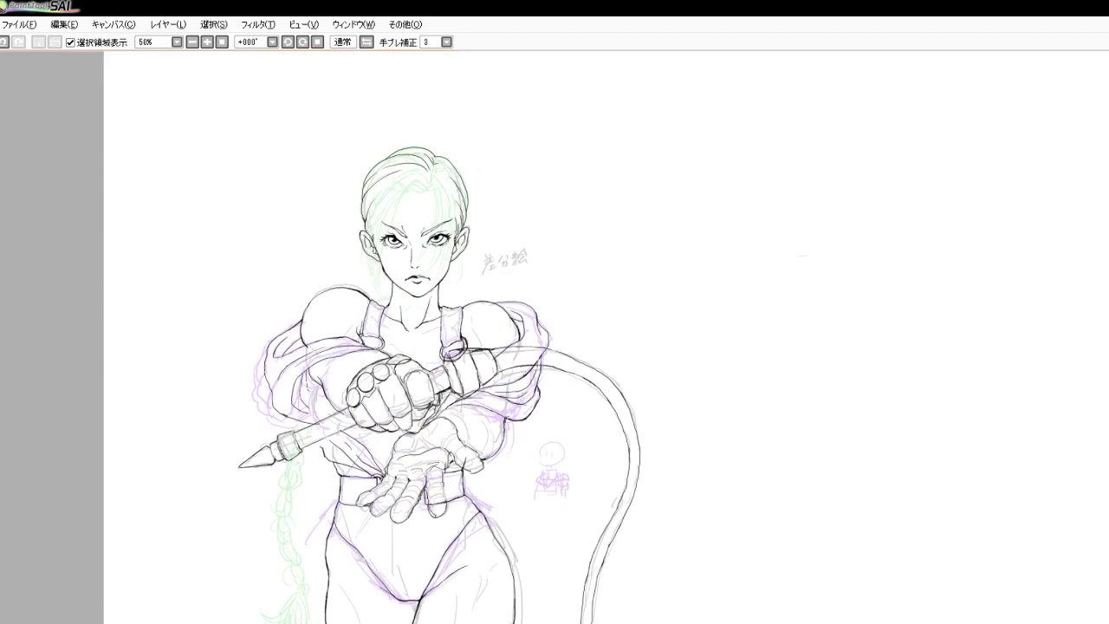
pyautogui.scroll(-3, 464, 248)
pyautogui.scroll(7, 460, 260)
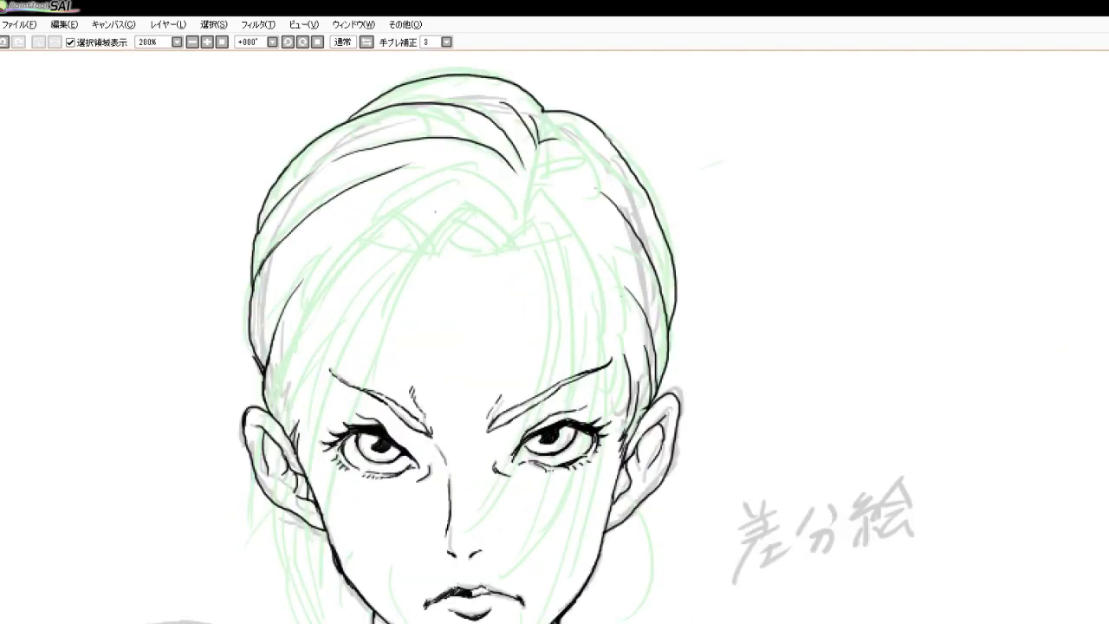
pyautogui.moveTo(434, 211)
pyautogui.mouseDown()
pyautogui.moveTo(473, 213)
pyautogui.moveTo(505, 242)
pyautogui.moveTo(458, 229)
pyautogui.mouseUp()
pyautogui.moveTo(497, 246)
pyautogui.mouseDown()
pyautogui.moveTo(486, 235)
pyautogui.moveTo(431, 246)
pyautogui.mouseUp()
# Ink the long bang strand from the hairline down across the eyebrow to beside the eye, following the green sketch
pyautogui.scroll(-4, 490, 262)
pyautogui.scroll(4, 472, 279)
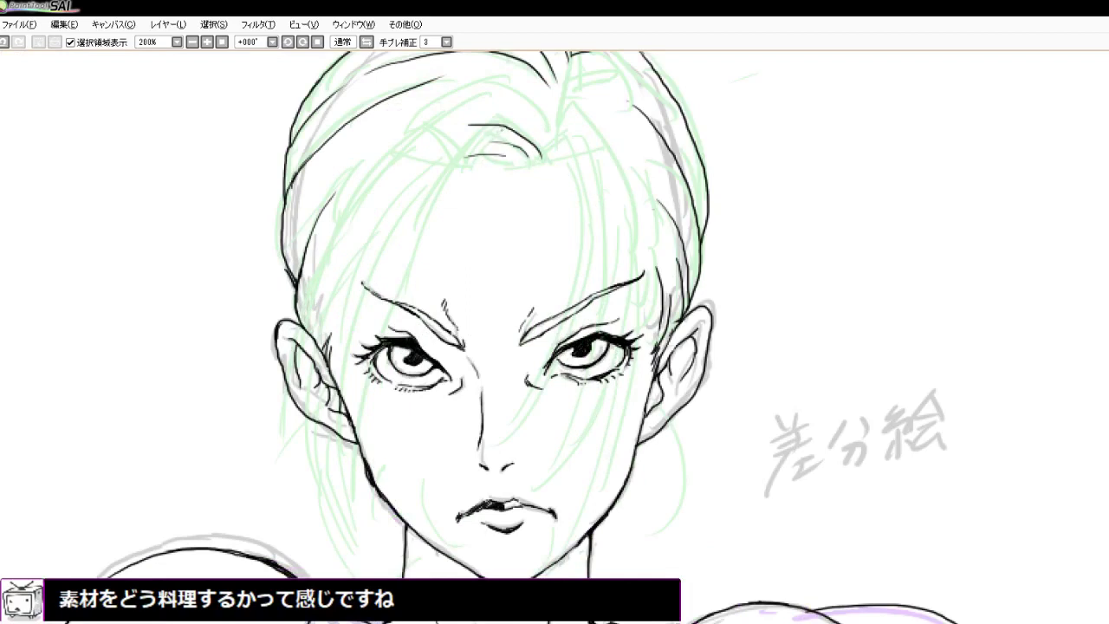
pyautogui.moveTo(503, 127); pyautogui.dragTo(435, 195)
pyautogui.moveTo(469, 151); pyautogui.dragTo(428, 216)
pyautogui.moveTo(466, 156); pyautogui.dragTo(419, 240)
pyautogui.moveTo(447, 184); pyautogui.dragTo(368, 407)
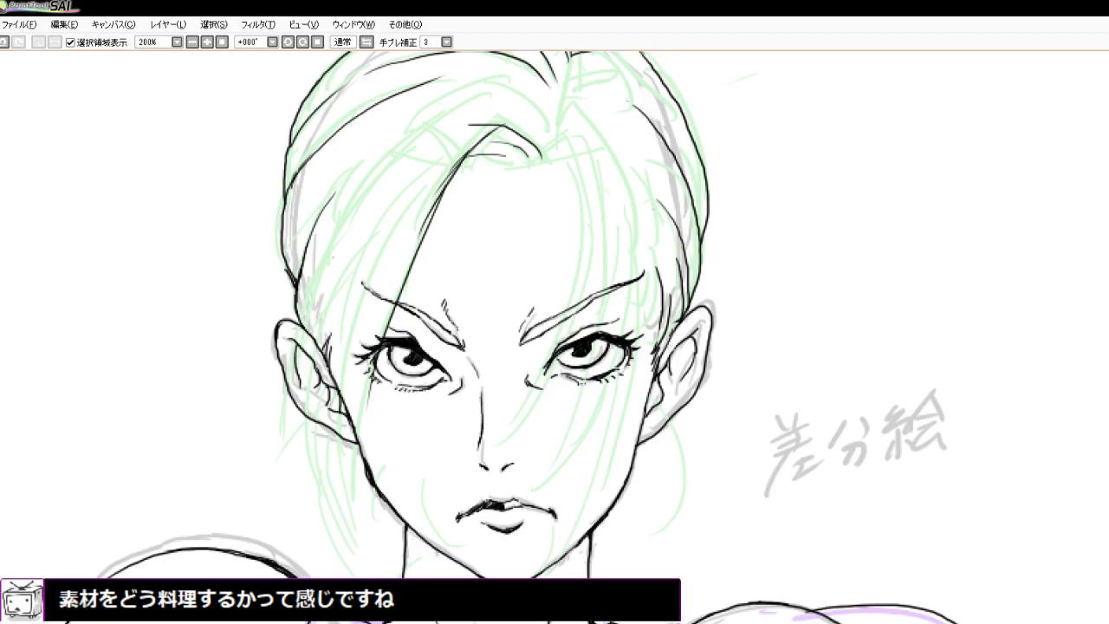
# Ink a curved hair strand arching above the bang from the side of the head to the parting
pyautogui.scroll(-2, 344, 260)
pyautogui.scroll(2, 355, 261)
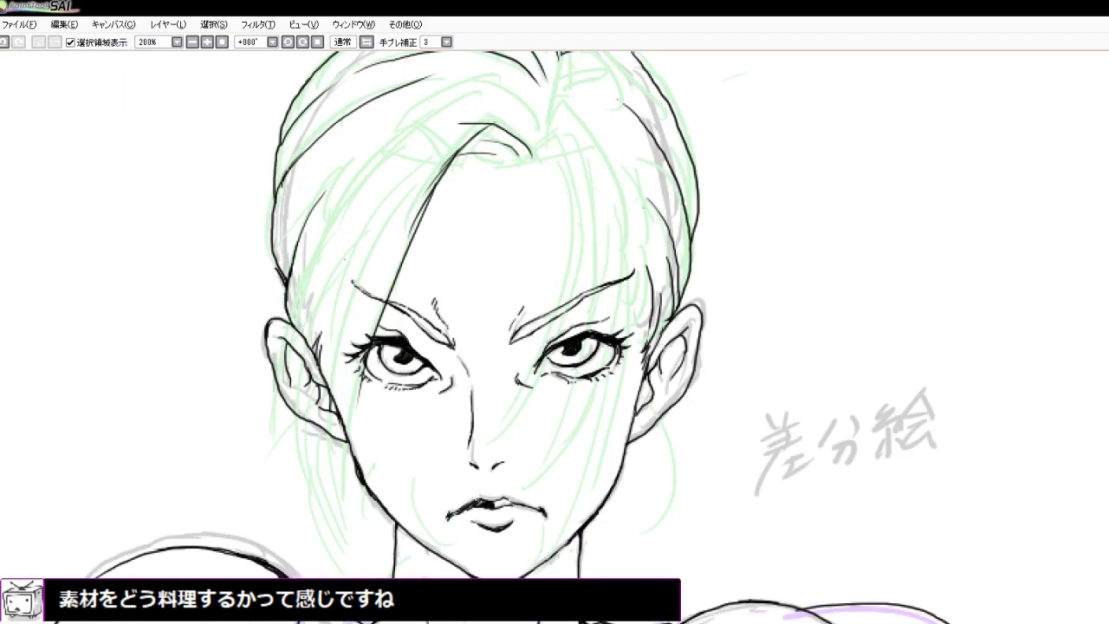
pyautogui.scroll(-2, 429, 246)
pyautogui.scroll(2, 451, 221)
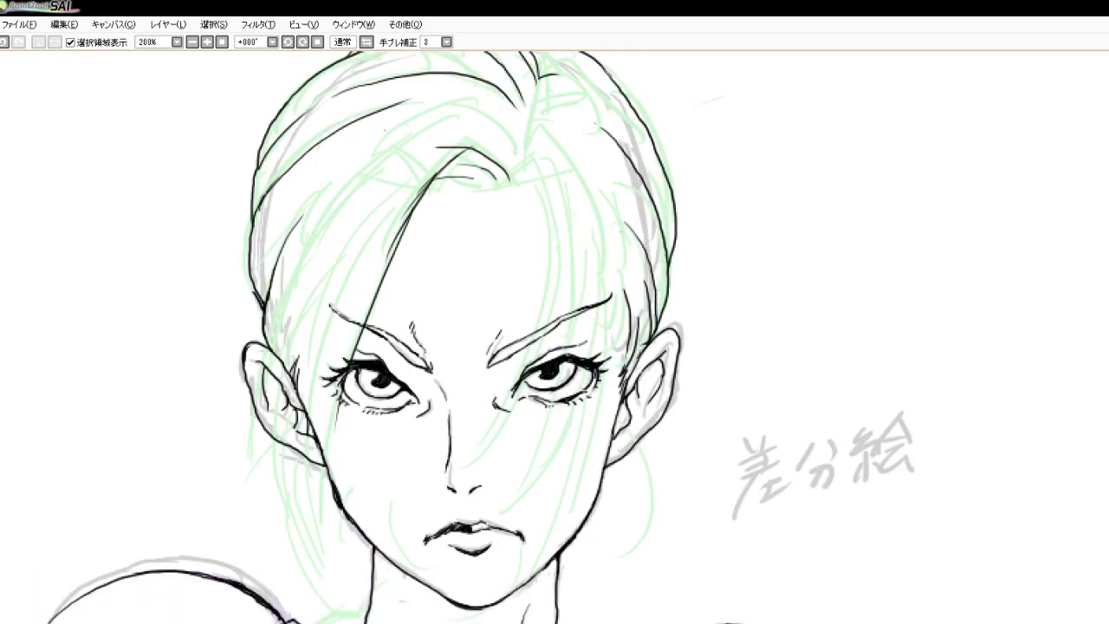
pyautogui.moveTo(372, 147); pyautogui.dragTo(333, 200)
pyautogui.moveTo(369, 150)
pyautogui.mouseDown()
pyautogui.moveTo(415, 117)
pyautogui.moveTo(463, 103)
pyautogui.moveTo(517, 132)
pyautogui.moveTo(513, 168)
pyautogui.mouseUp()
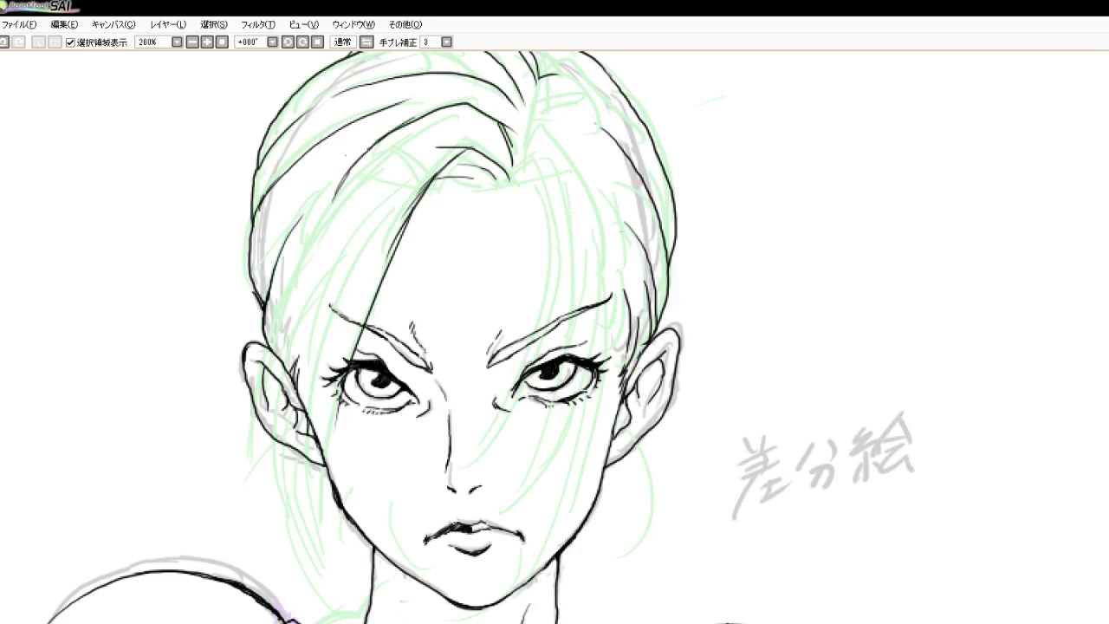
pyautogui.scroll(-2, 343, 177)
pyautogui.press('+')
pyautogui.press('-')
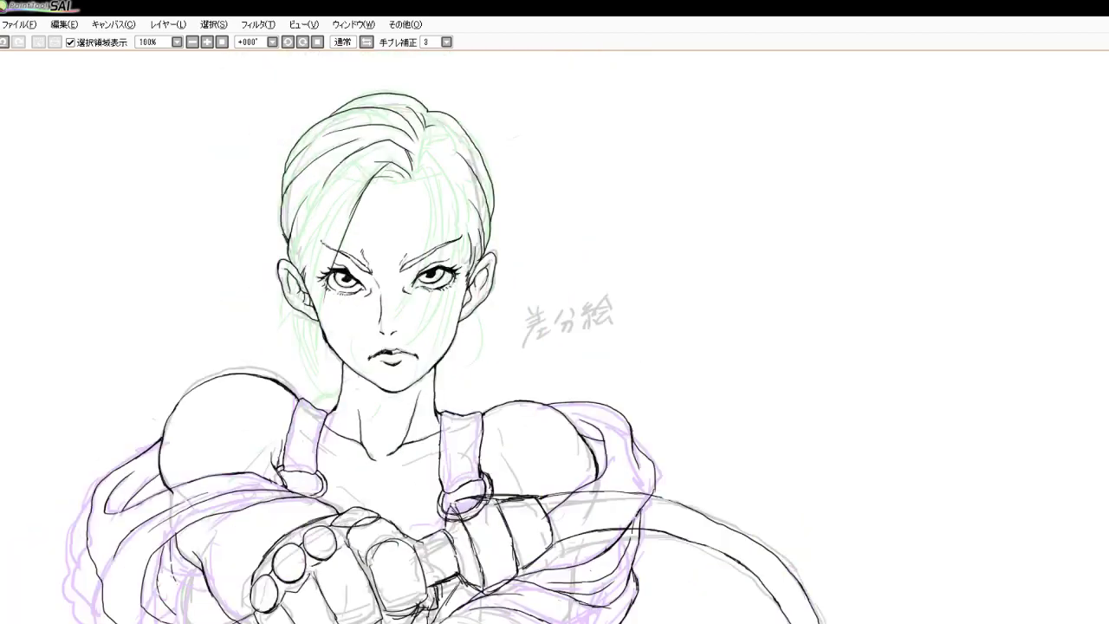
# Ink thin hair strands from beside the eyebrow down across the ear to below the lobe, following the green sketch
pyautogui.press('+')
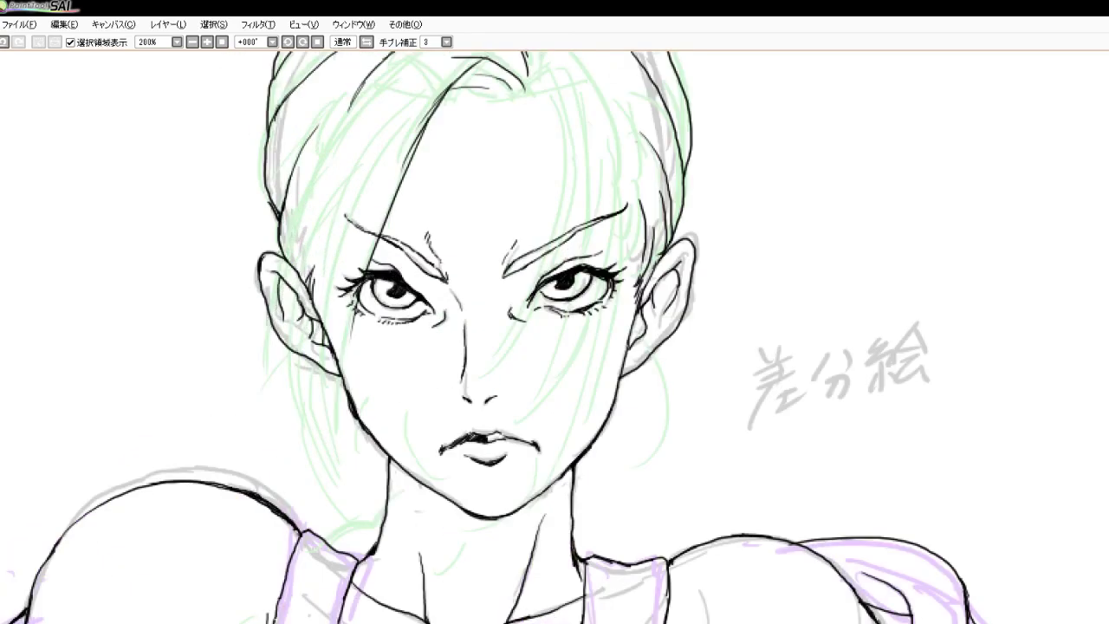
pyautogui.press('-')
pyautogui.press('+')
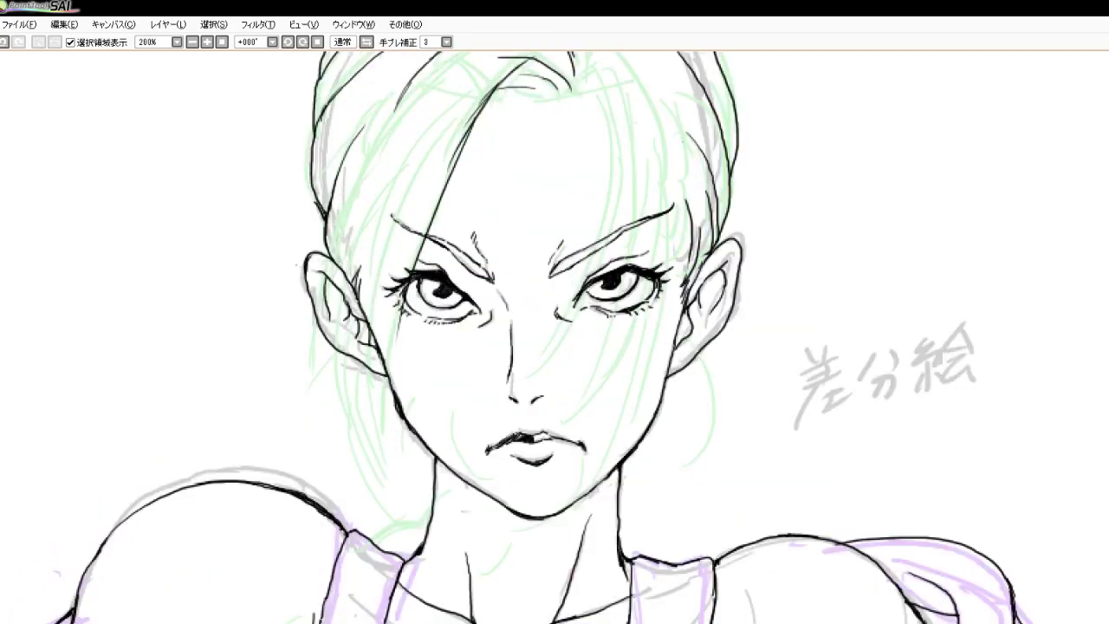
pyautogui.press('-')
pyautogui.press('+')
pyautogui.press('+')
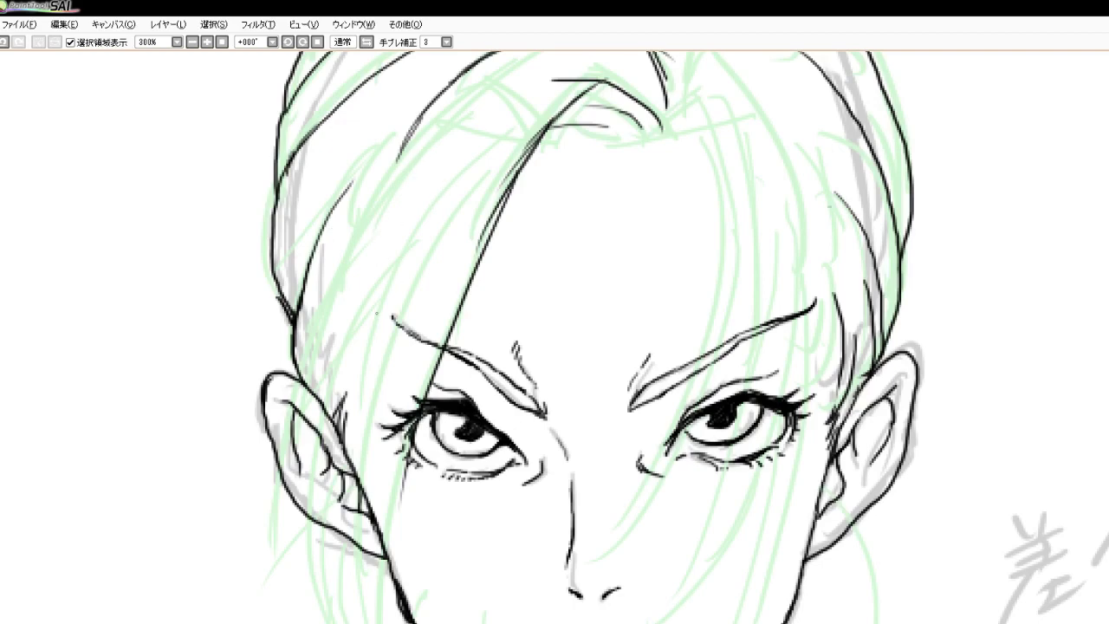
pyautogui.moveTo(398, 248); pyautogui.dragTo(360, 372)
pyautogui.moveTo(381, 286); pyautogui.dragTo(352, 409)
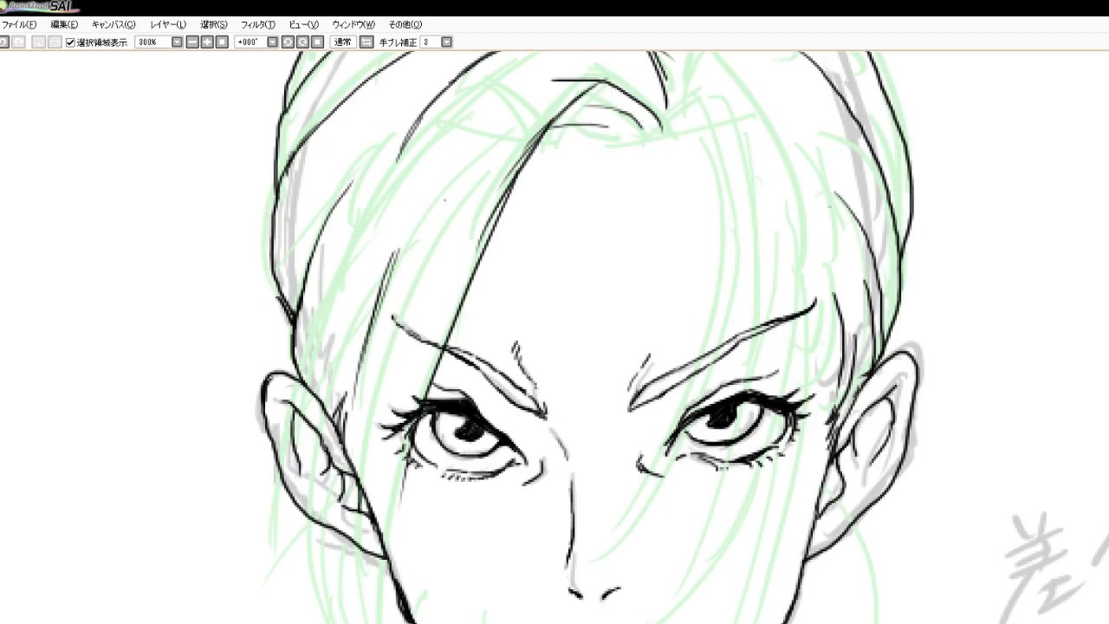
pyautogui.moveTo(410, 236); pyautogui.dragTo(324, 403)
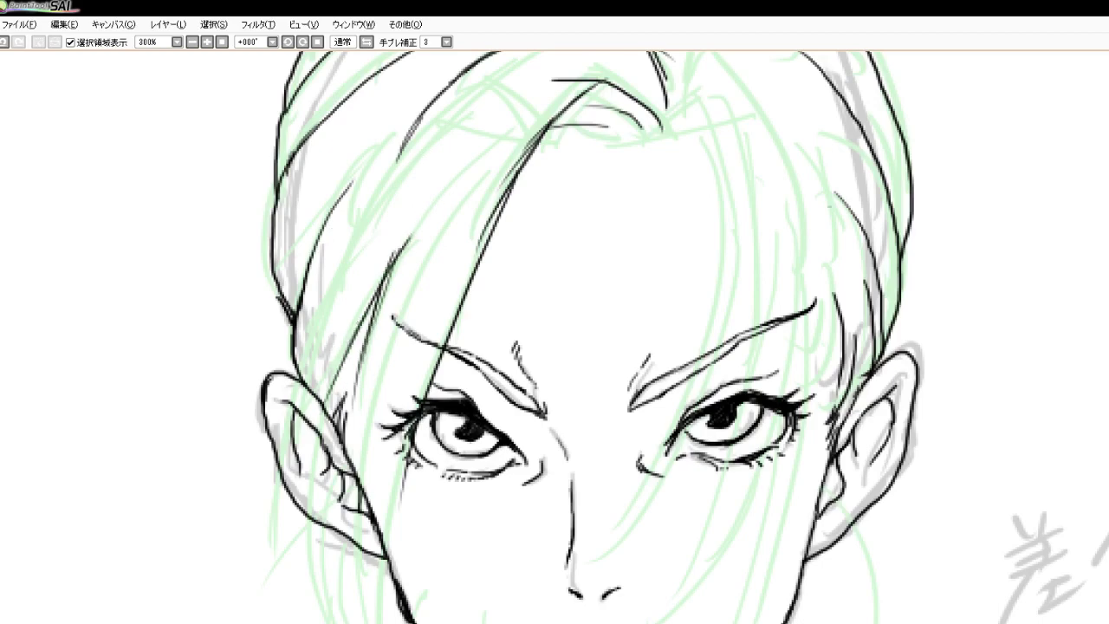
pyautogui.moveTo(355, 329); pyautogui.dragTo(320, 416)
pyautogui.moveTo(342, 367); pyautogui.dragTo(303, 605)
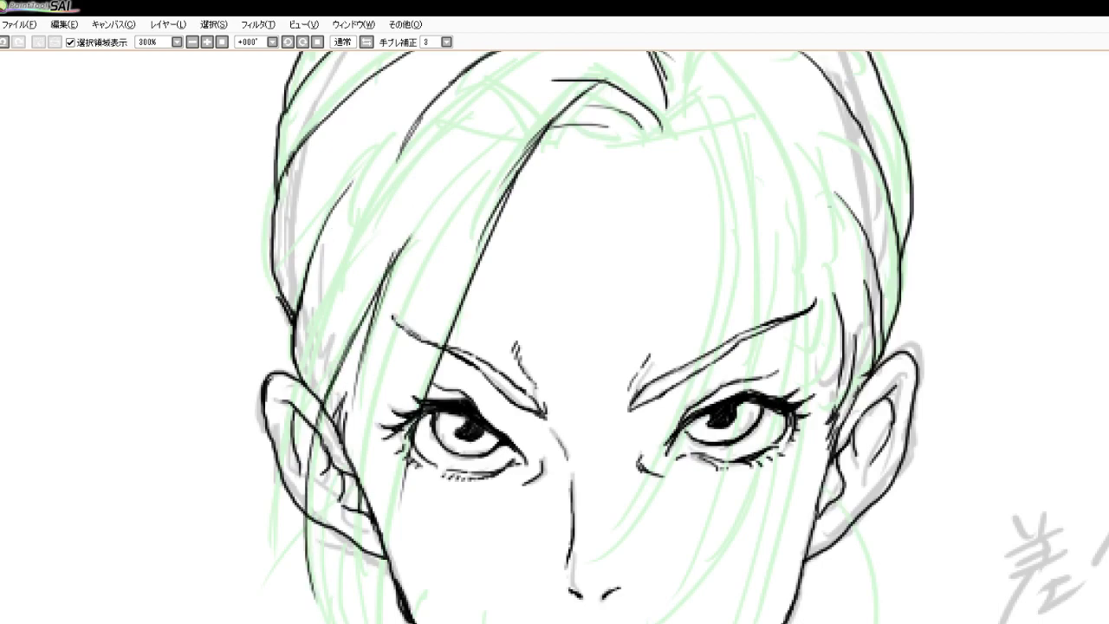
# Erase the surplus strand line at the temple between the eyebrow and the ear
pyautogui.scroll(-3, 312, 424)
pyautogui.scroll(3, 303, 481)
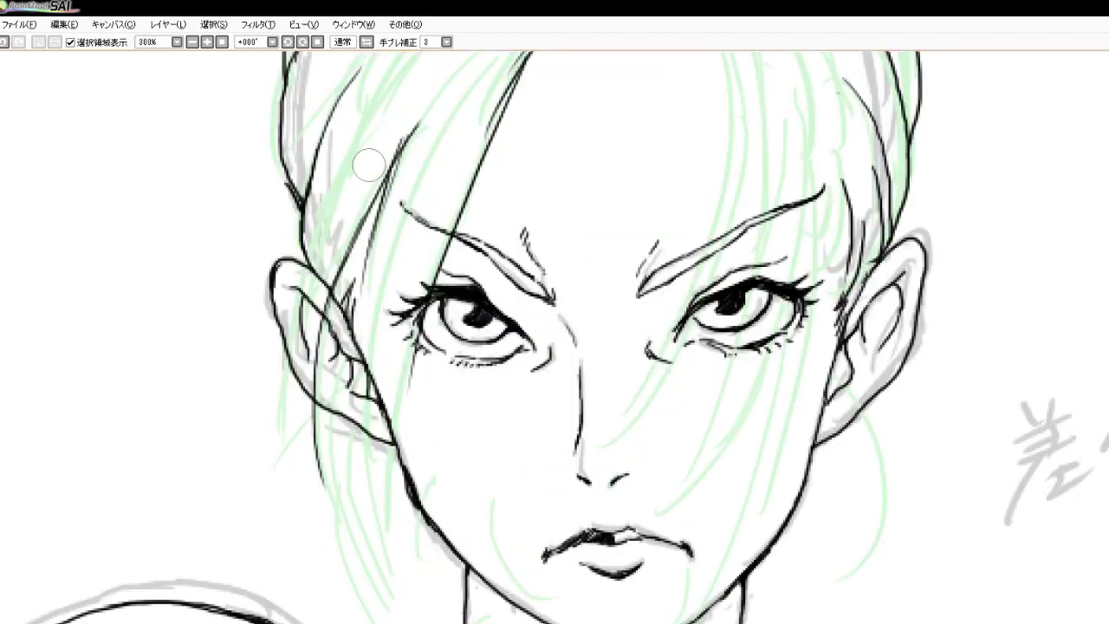
pyautogui.moveTo(408, 130)
pyautogui.mouseDown()
pyautogui.moveTo(421, 124)
pyautogui.moveTo(375, 260)
pyautogui.mouseUp()
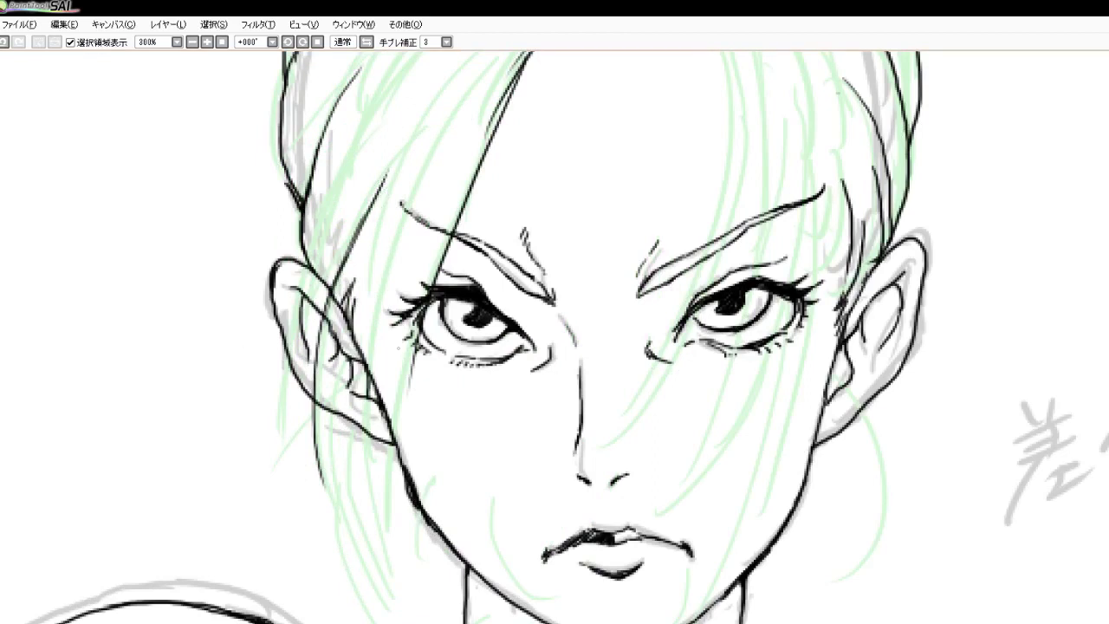
# Extend the long bang strand from beside the eye down across the cheek edge to outside the jaw
pyautogui.moveTo(408, 369); pyautogui.dragTo(398, 447)
pyautogui.moveTo(409, 371); pyautogui.dragTo(398, 451)
pyautogui.moveTo(400, 410); pyautogui.dragTo(390, 516)
pyautogui.moveTo(396, 468); pyautogui.dragTo(407, 566)
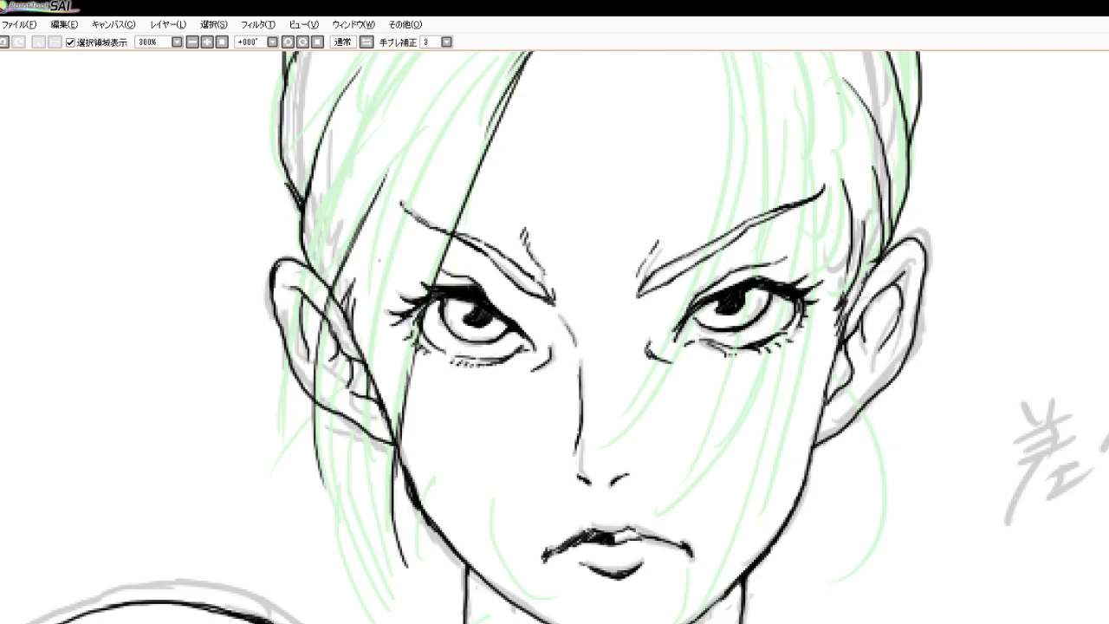
# Ink the lock's outer edge from the temple past the ear, curving it to a pointed tip with the bang beside the jaw
pyautogui.moveTo(380, 298); pyautogui.dragTo(364, 421)
pyautogui.moveTo(366, 376); pyautogui.dragTo(364, 489)
pyautogui.moveTo(361, 428); pyautogui.dragTo(375, 532)
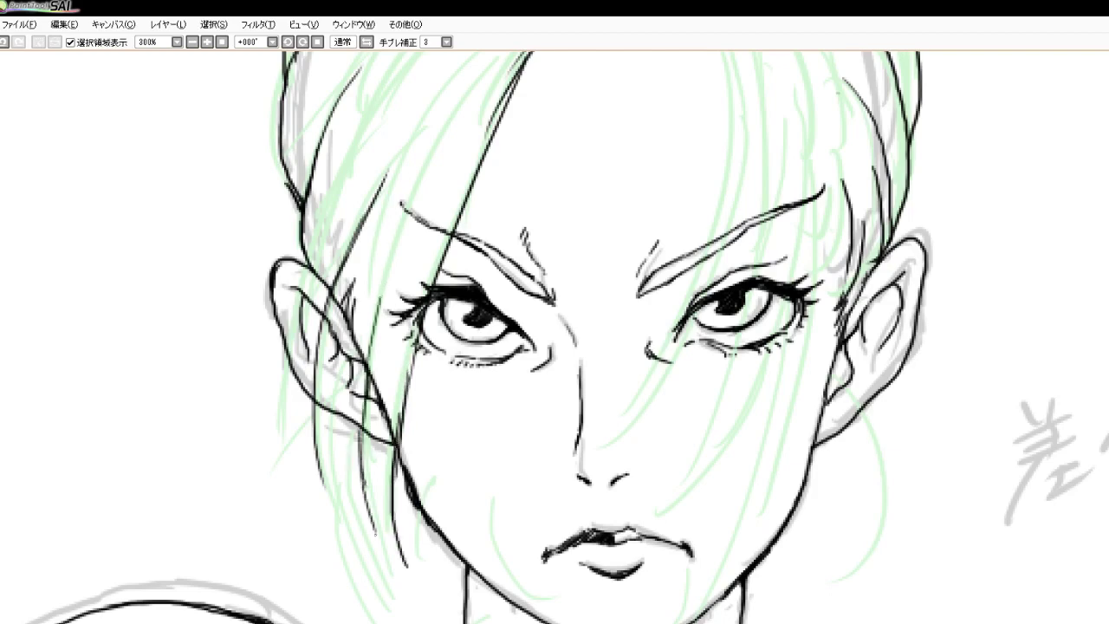
pyautogui.moveTo(362, 464); pyautogui.dragTo(402, 567)
pyautogui.moveTo(370, 518); pyautogui.dragTo(423, 582)
pyautogui.moveTo(388, 519)
pyautogui.mouseDown()
pyautogui.moveTo(404, 564)
pyautogui.moveTo(433, 591)
pyautogui.mouseUp()
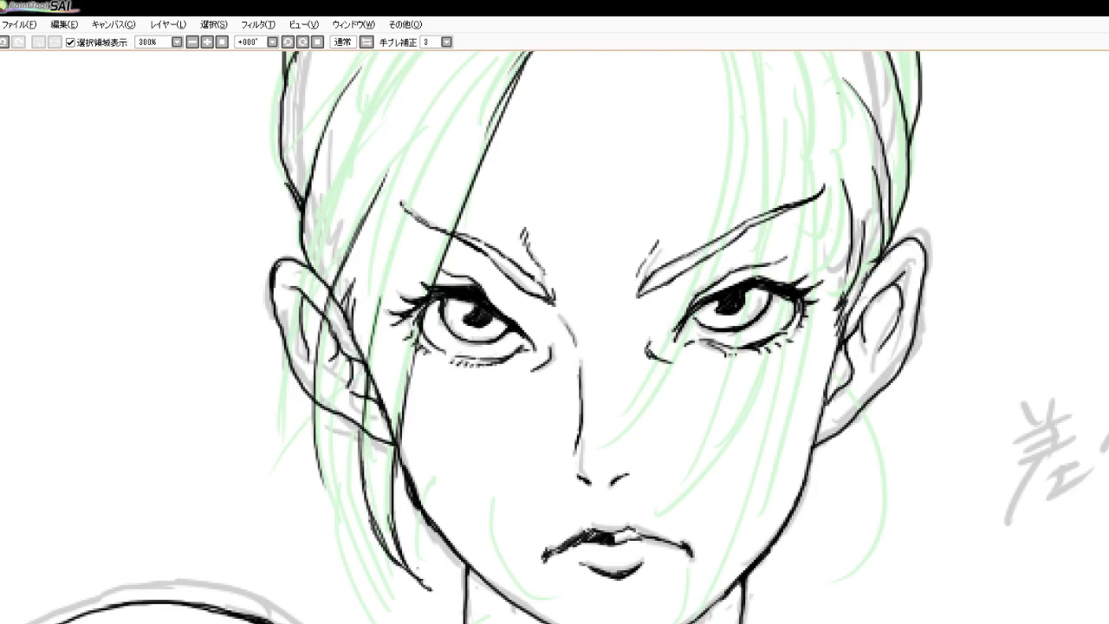
pyautogui.moveTo(386, 469); pyautogui.dragTo(395, 532)
# Redraw the bang line between the eye and the jaw more cleanly and reshape the lock's pointed tip
pyautogui.scroll(-4, 377, 340)
pyautogui.scroll(6, 374, 377)
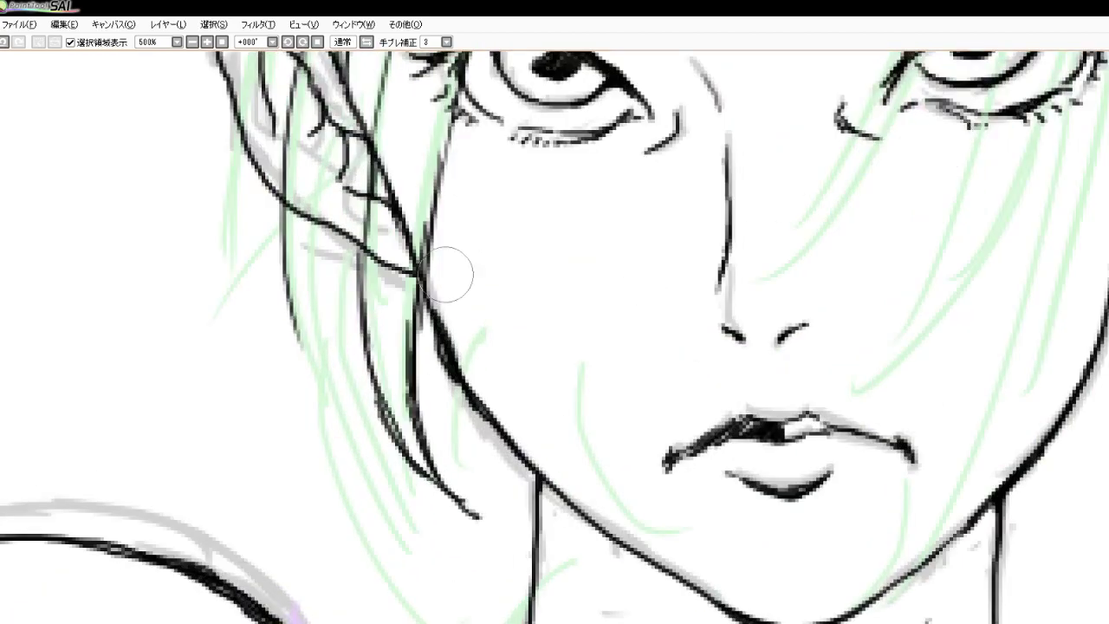
pyautogui.moveTo(448, 162)
pyautogui.mouseDown()
pyautogui.moveTo(432, 284)
pyautogui.moveTo(435, 375)
pyautogui.mouseUp()
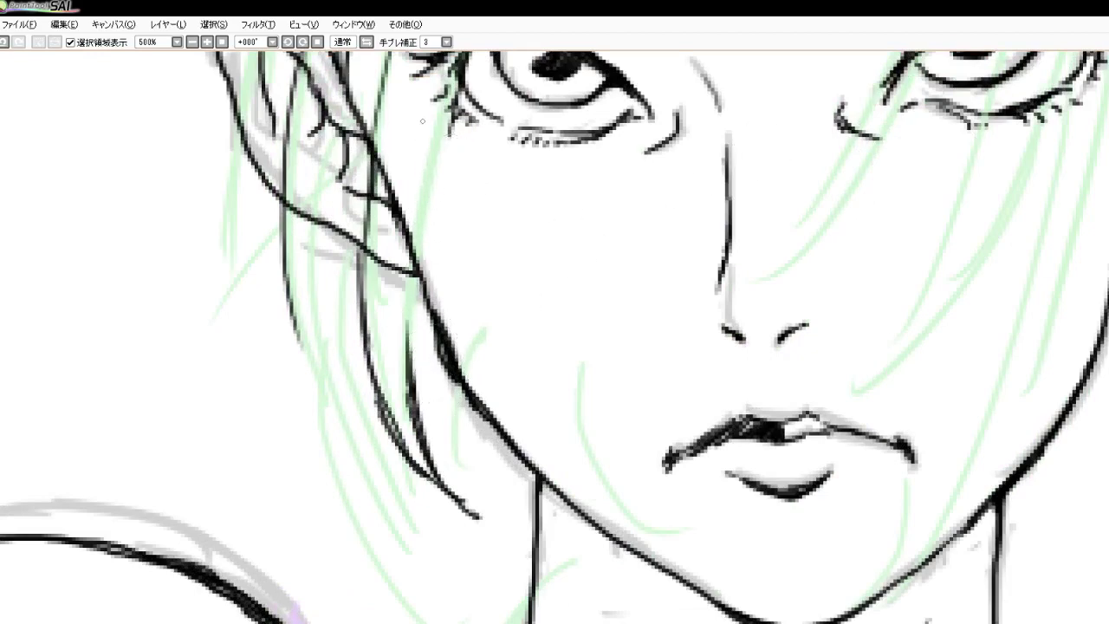
pyautogui.moveTo(449, 132)
pyautogui.mouseDown()
pyautogui.moveTo(415, 257)
pyautogui.moveTo(411, 389)
pyautogui.moveTo(421, 438)
pyautogui.moveTo(474, 513)
pyautogui.mouseUp()
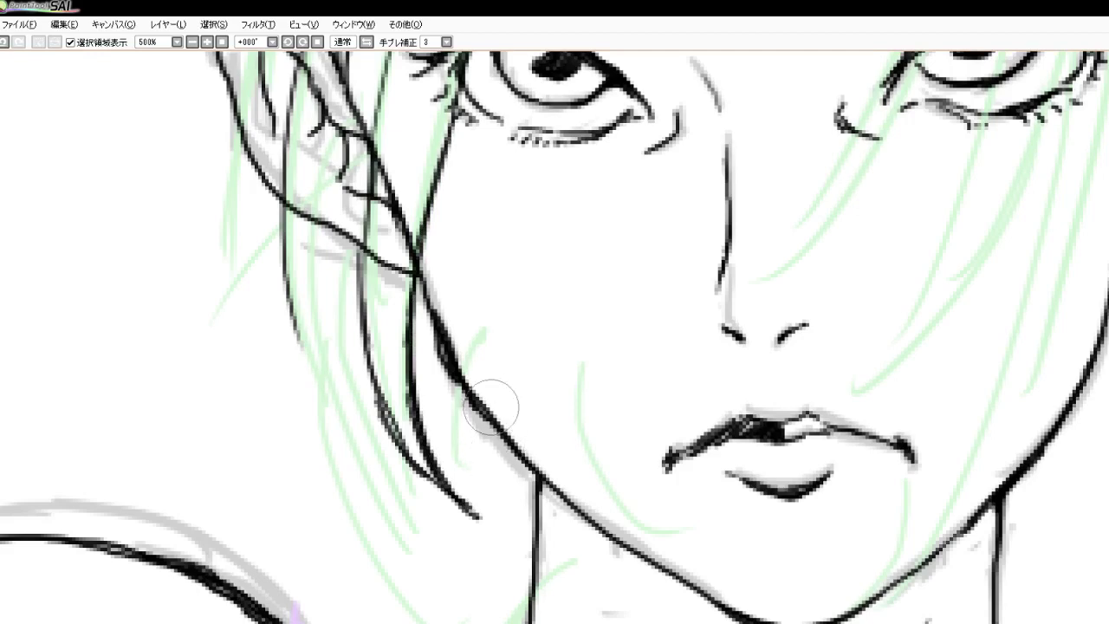
pyautogui.moveTo(426, 512)
pyautogui.mouseDown()
pyautogui.moveTo(486, 534)
pyautogui.moveTo(438, 515)
pyautogui.moveTo(488, 534)
pyautogui.mouseUp()
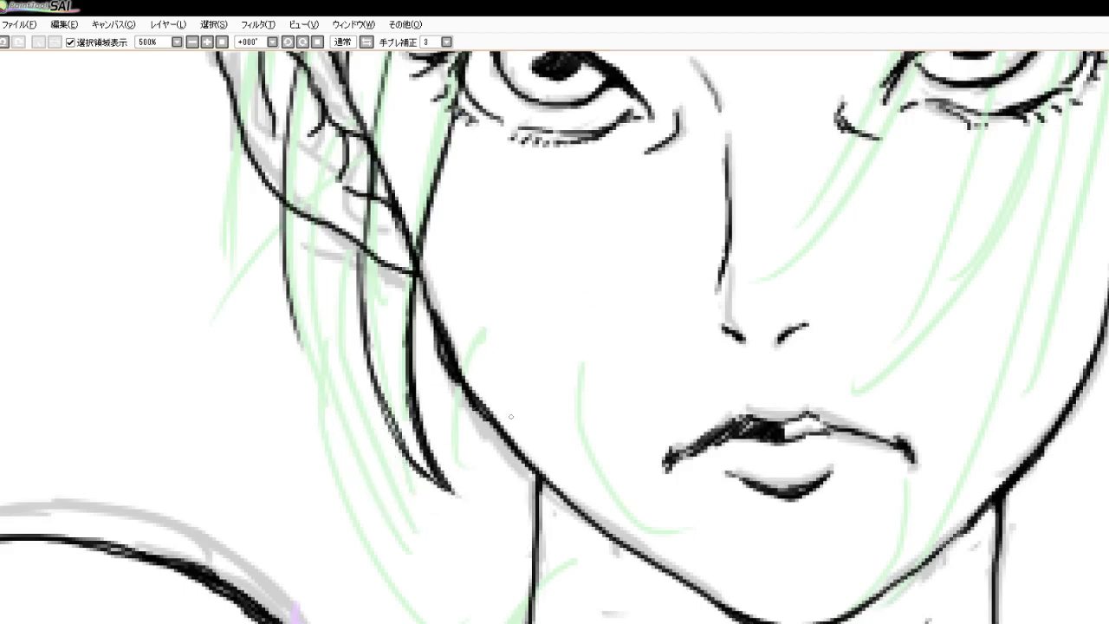
pyautogui.moveTo(425, 451)
pyautogui.mouseDown()
pyautogui.moveTo(486, 496)
pyautogui.moveTo(438, 480)
pyautogui.moveTo(464, 492)
pyautogui.mouseUp()
# Ink a curved hair strand from in front of the ear down past the lobe, outside the jaw lock
pyautogui.scroll(-3, 465, 453)
pyautogui.scroll(2, 404, 355)
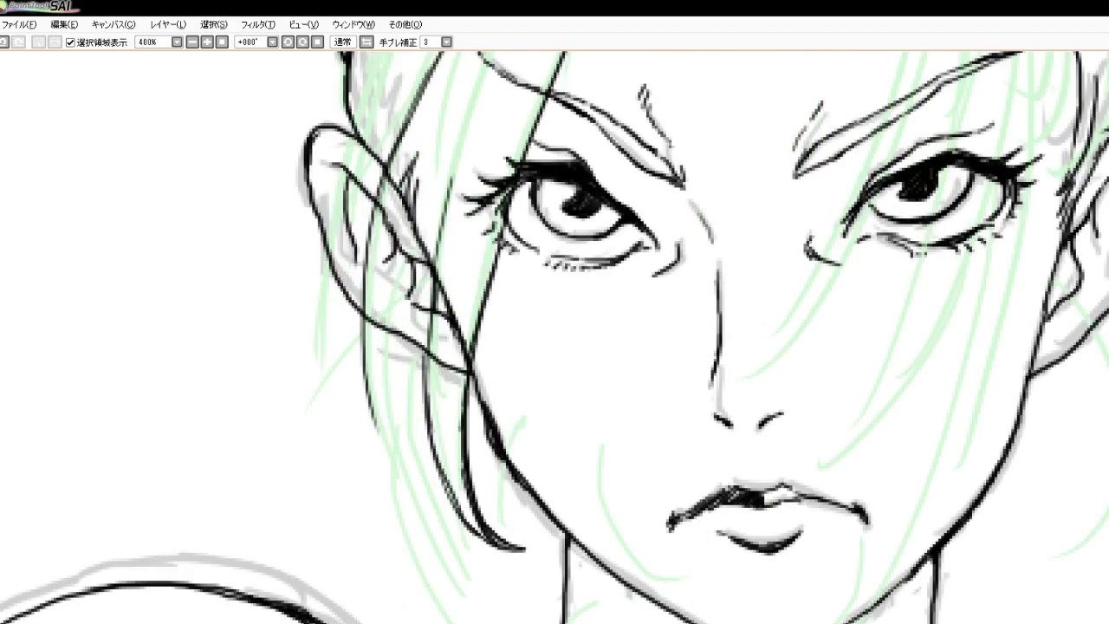
pyautogui.moveTo(427, 261); pyautogui.dragTo(422, 277)
pyautogui.moveTo(440, 240); pyautogui.dragTo(411, 357)
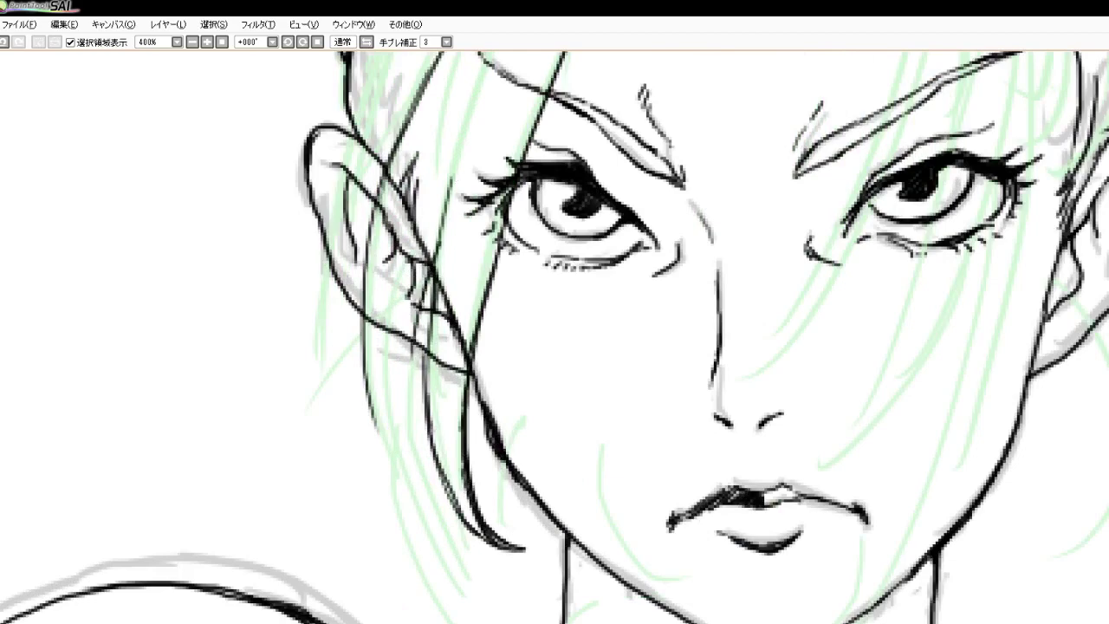
pyautogui.moveTo(423, 296); pyautogui.dragTo(401, 409)
pyautogui.moveTo(416, 338); pyautogui.dragTo(404, 442)
pyautogui.moveTo(403, 378); pyautogui.dragTo(419, 484)
pyautogui.moveTo(410, 440); pyautogui.dragTo(441, 511)
# Ink another strand down over the ear and extend the outermost strand, joining both into a curved tip below the lobe
pyautogui.moveTo(400, 238); pyautogui.dragTo(381, 321)
pyautogui.moveTo(395, 277); pyautogui.dragTo(379, 370)
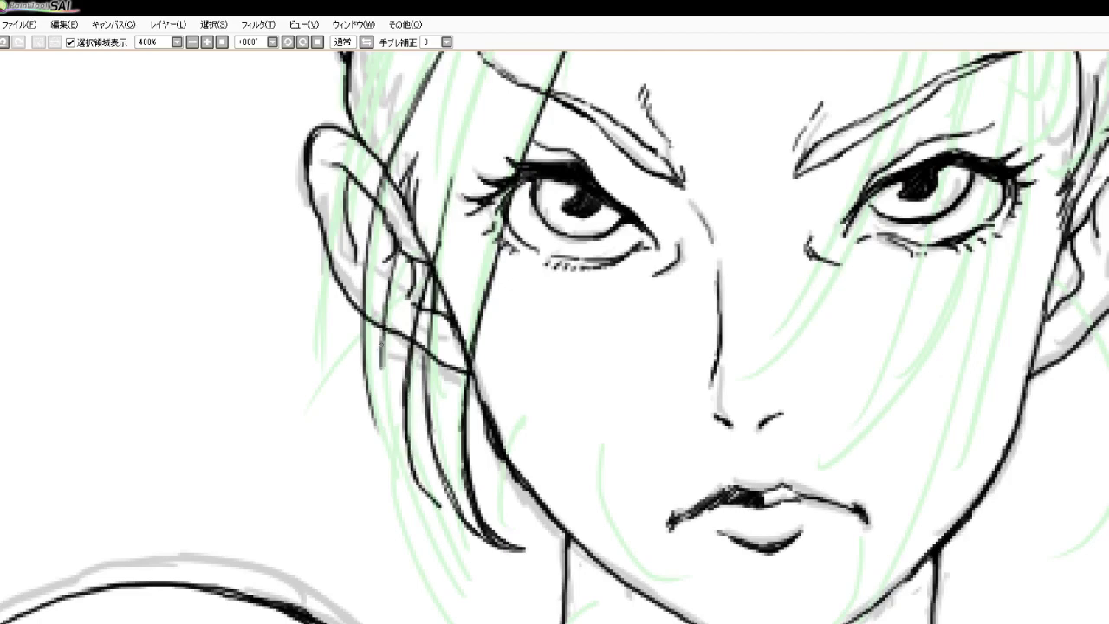
pyautogui.moveTo(387, 314); pyautogui.dragTo(383, 412)
pyautogui.moveTo(390, 358); pyautogui.dragTo(399, 442)
pyautogui.moveTo(390, 395); pyautogui.dragTo(407, 477)
pyautogui.moveTo(393, 436)
pyautogui.mouseDown()
pyautogui.moveTo(414, 487)
pyautogui.moveTo(453, 509)
pyautogui.mouseUp()
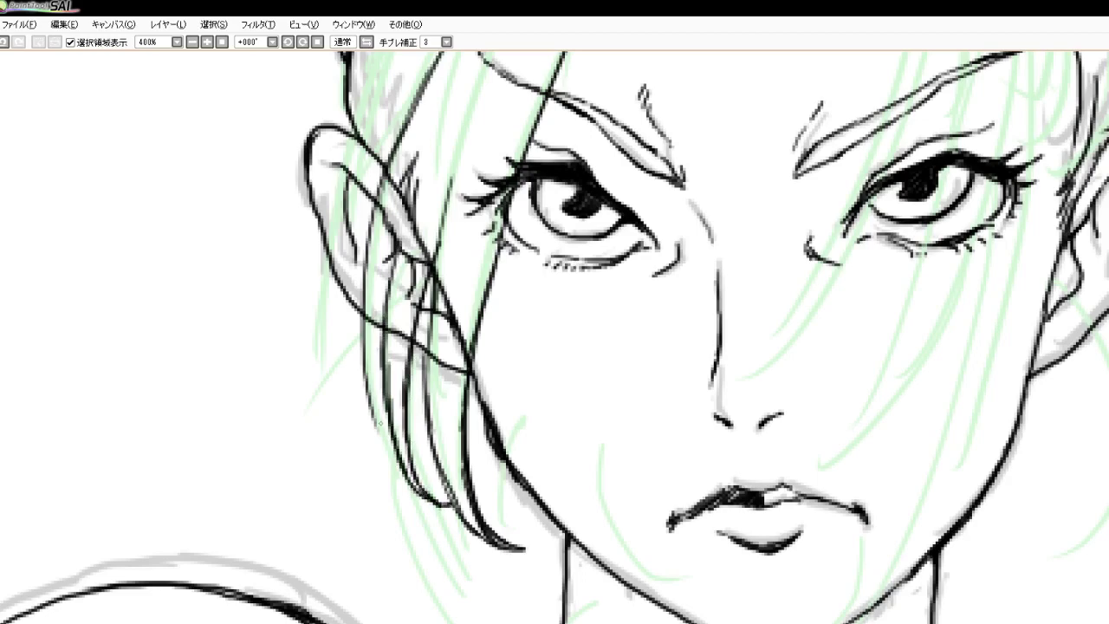
pyautogui.moveTo(377, 424); pyautogui.dragTo(409, 483)
pyautogui.moveTo(371, 407); pyautogui.dragTo(412, 488)
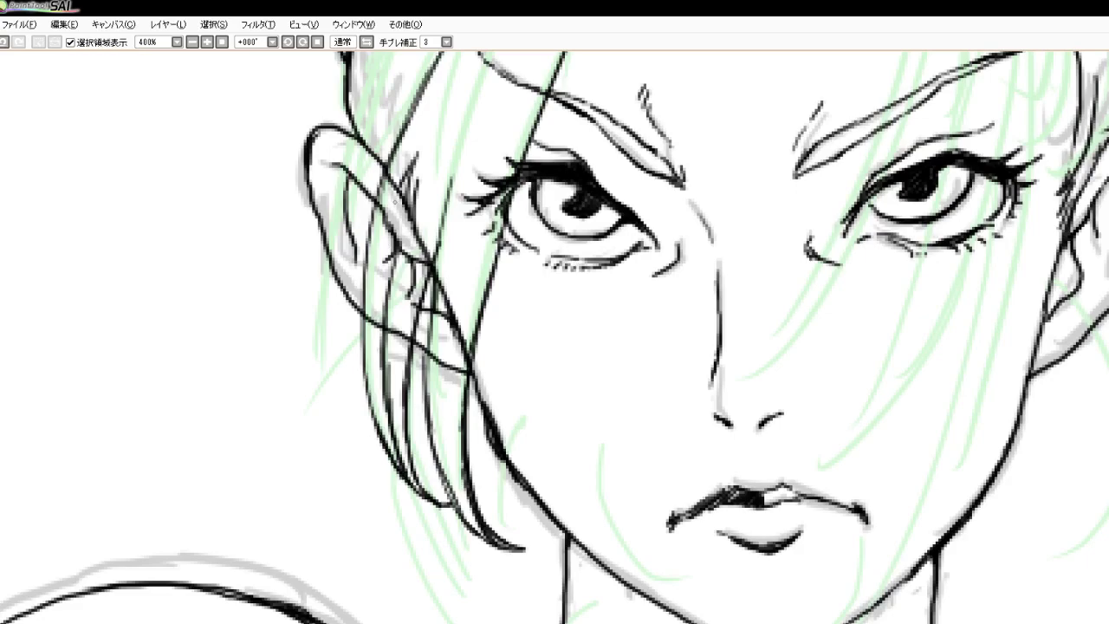
# Ink a long strand continuing the upper bang line down the side of the head and over the ear
pyautogui.scroll(-3, 395, 221)
pyautogui.scroll(4, 425, 216)
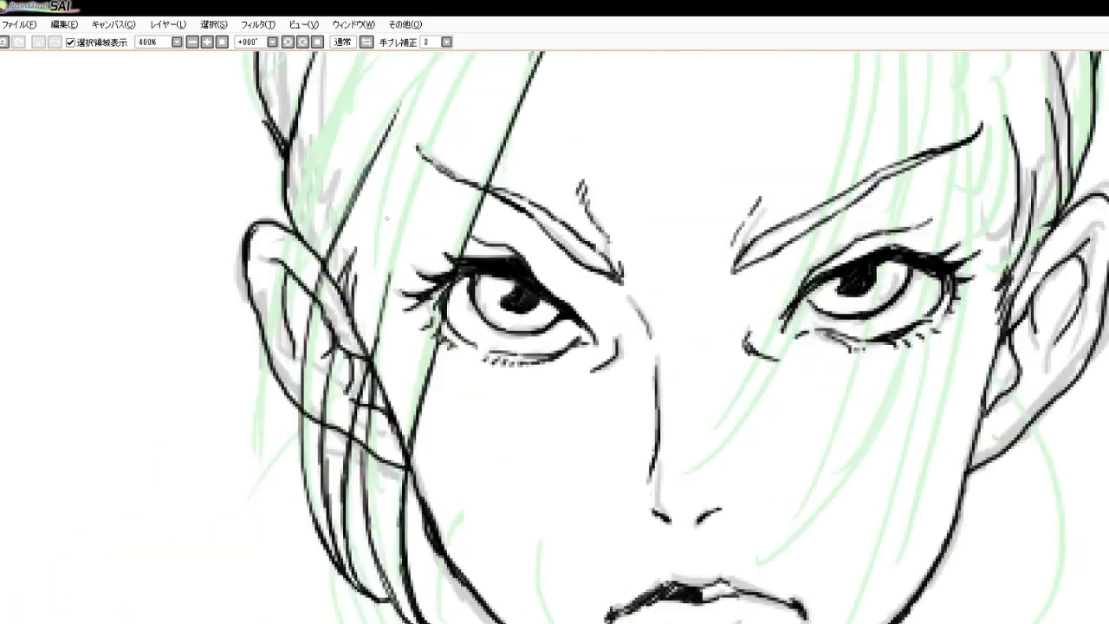
pyautogui.scroll(-4, 425, 216)
pyautogui.scroll(3, 416, 186)
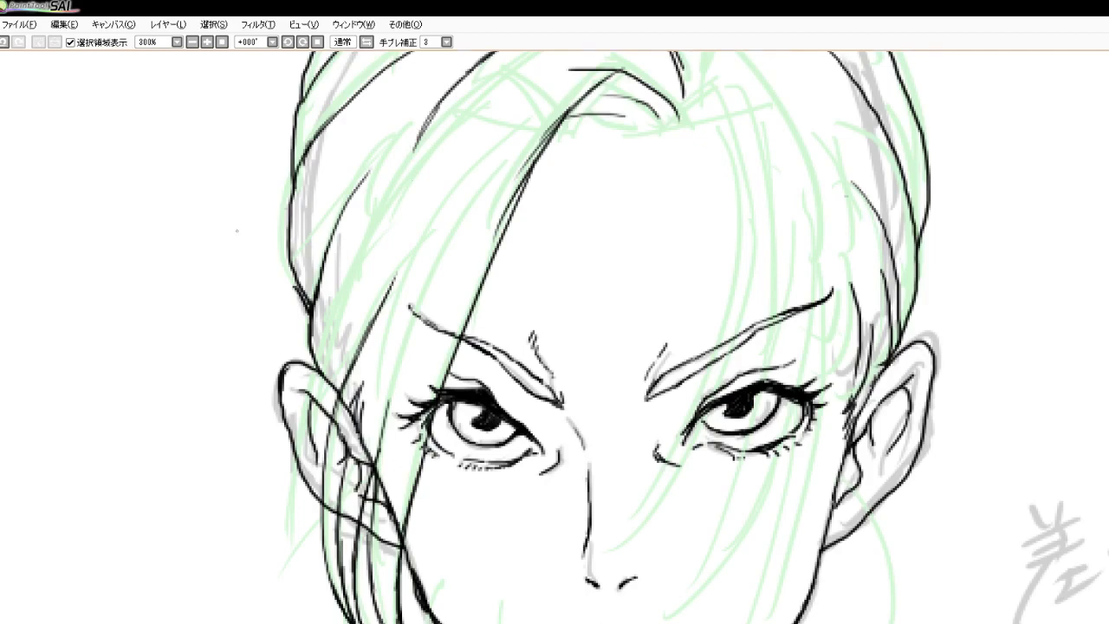
pyautogui.moveTo(420, 141); pyautogui.dragTo(380, 193)
pyautogui.moveTo(433, 112); pyautogui.dragTo(368, 223)
pyautogui.moveTo(408, 147); pyautogui.dragTo(340, 290)
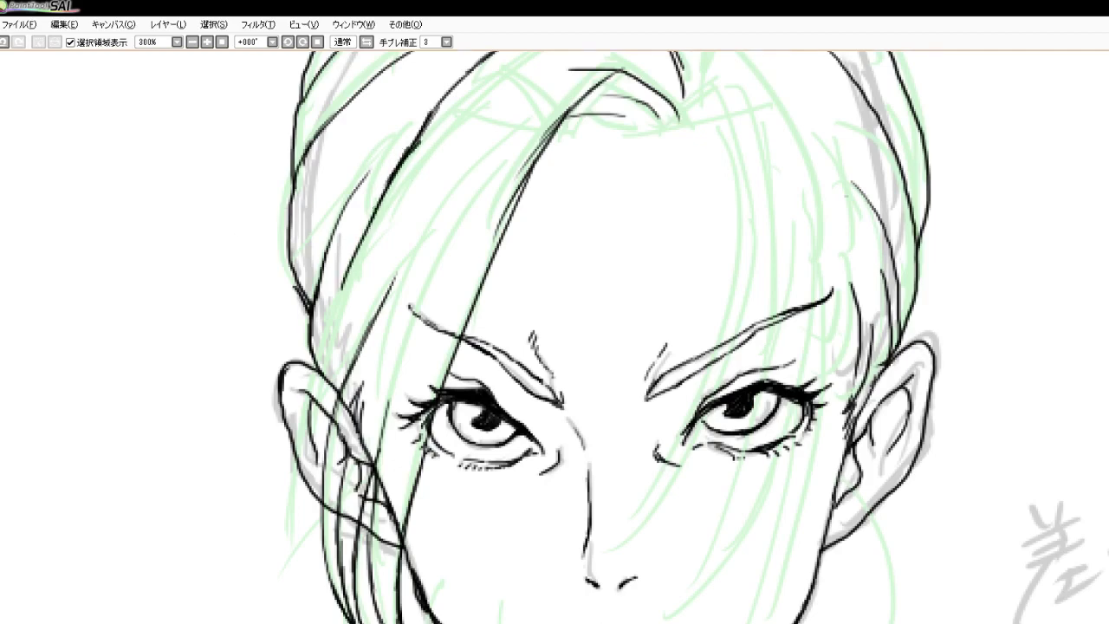
pyautogui.moveTo(378, 207); pyautogui.dragTo(324, 373)
pyautogui.moveTo(337, 296); pyautogui.dragTo(319, 439)
pyautogui.moveTo(324, 375); pyautogui.dragTo(322, 487)
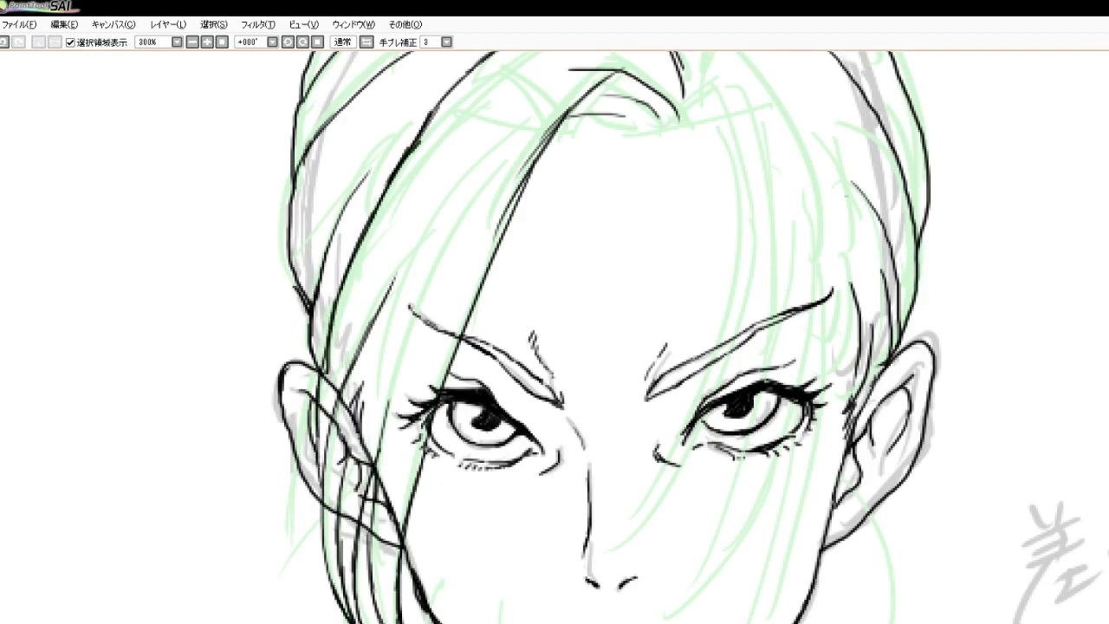
pyautogui.moveTo(318, 438); pyautogui.dragTo(329, 513)
# Erase and redraw the long side strand's lower section where it passes over the top of the ear
pyautogui.scroll(-4, 428, 269)
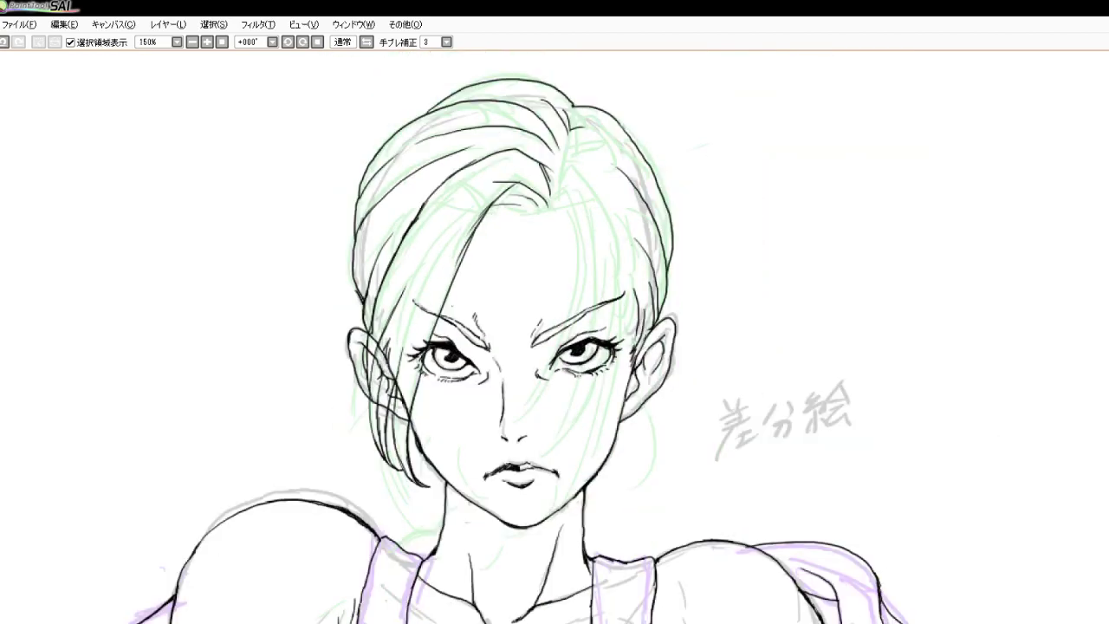
pyautogui.scroll(5, 450, 257)
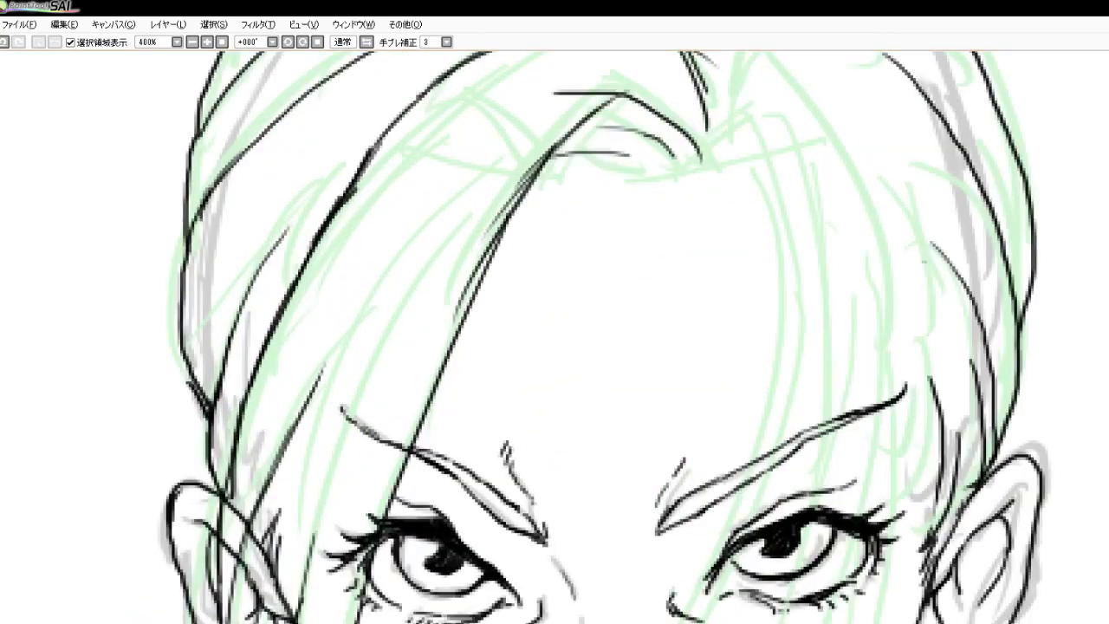
pyautogui.moveTo(238, 485)
pyautogui.mouseDown()
pyautogui.moveTo(246, 464)
pyautogui.moveTo(239, 474)
pyautogui.mouseUp()
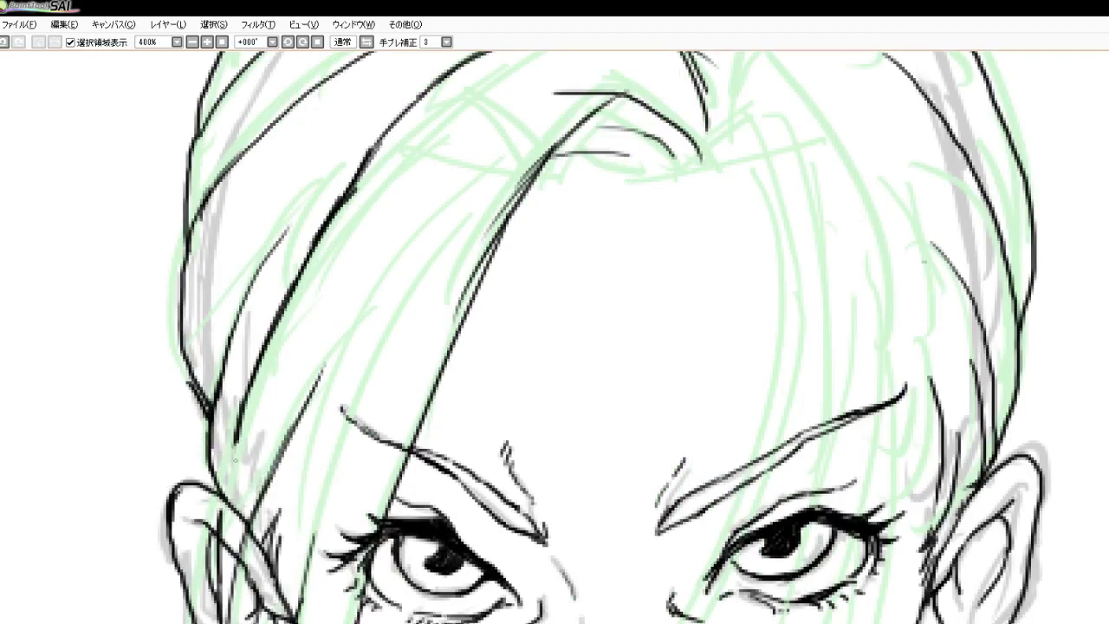
pyautogui.moveTo(239, 428); pyautogui.dragTo(215, 529)
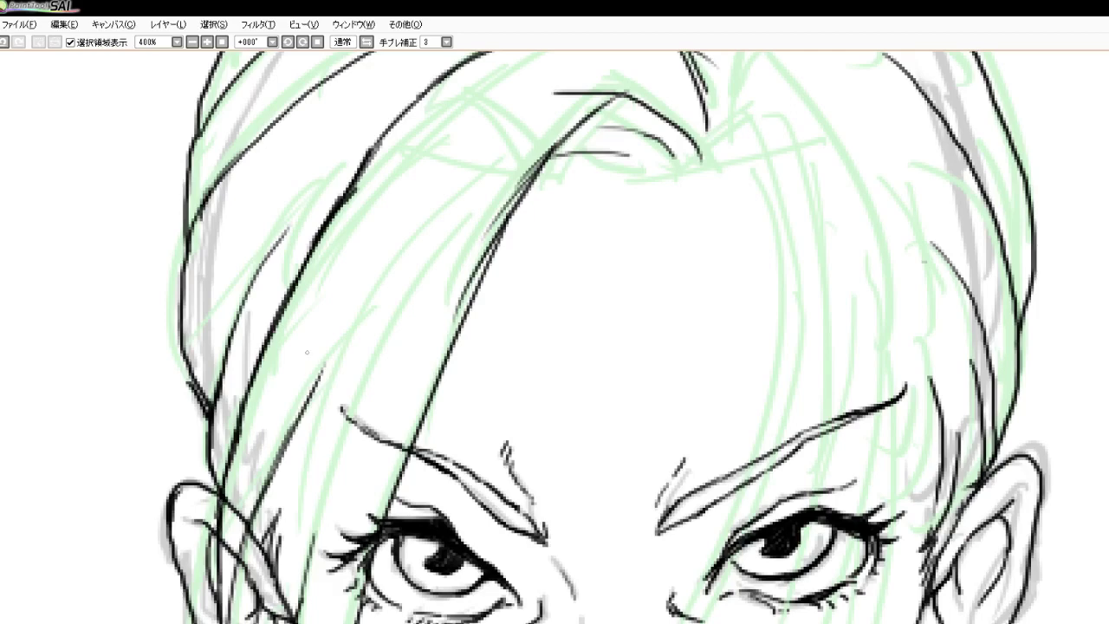
# Ink a curved strand from the hairline beside the main bang down to the temple, joining it to the strand there
pyautogui.scroll(-3, 648, 362)
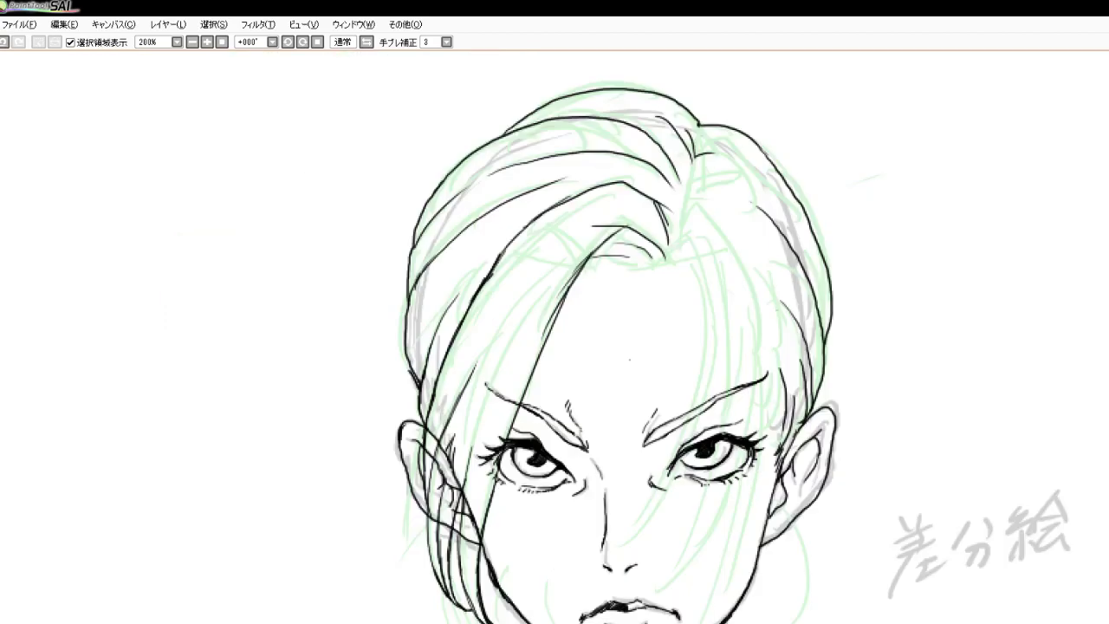
pyautogui.scroll(4, 714, 437)
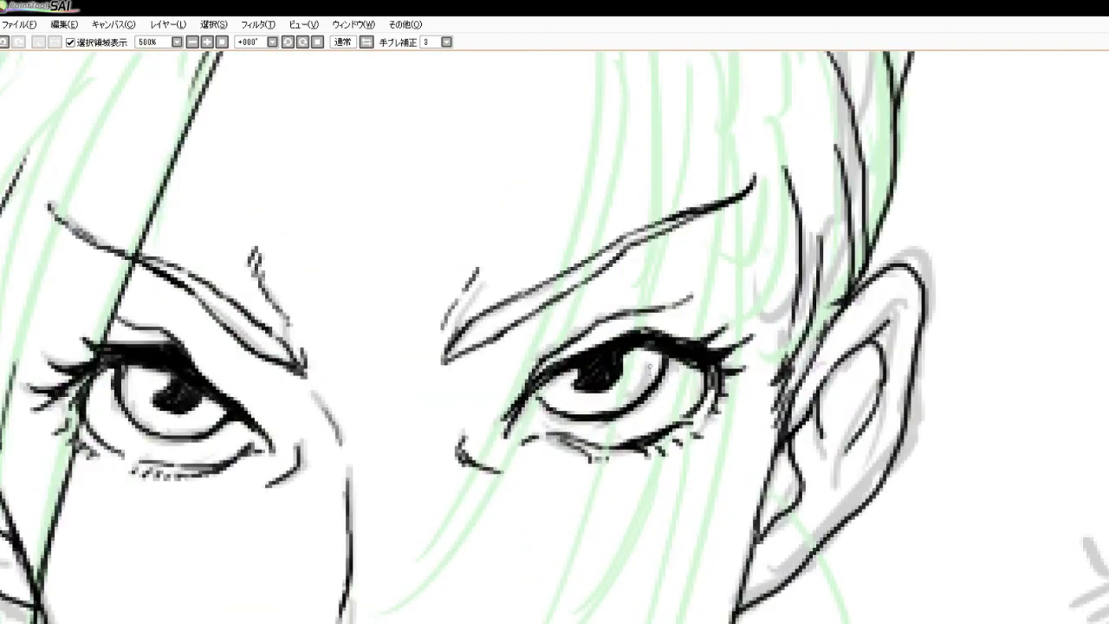
pyautogui.scroll(3, 649, 366)
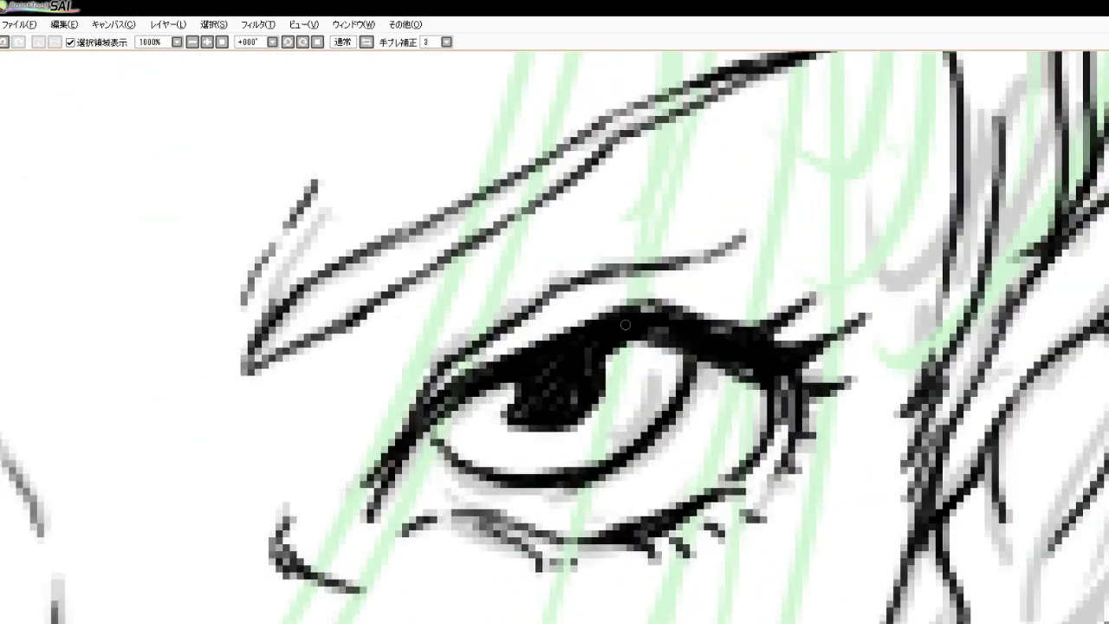
pyautogui.scroll(-12, 636, 329)
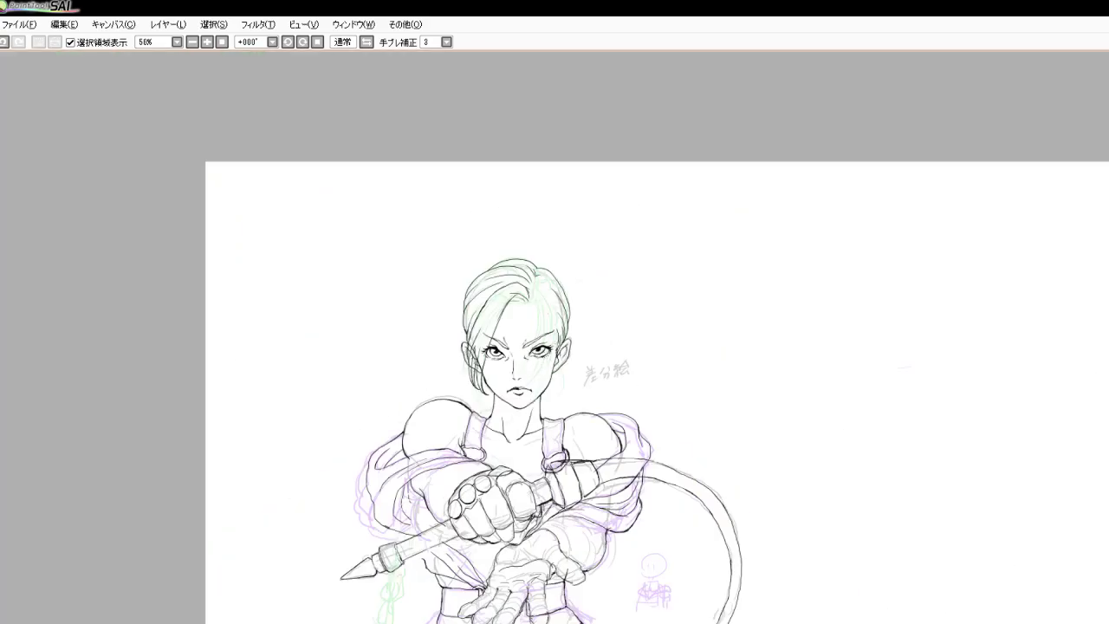
pyautogui.scroll(6, 503, 317)
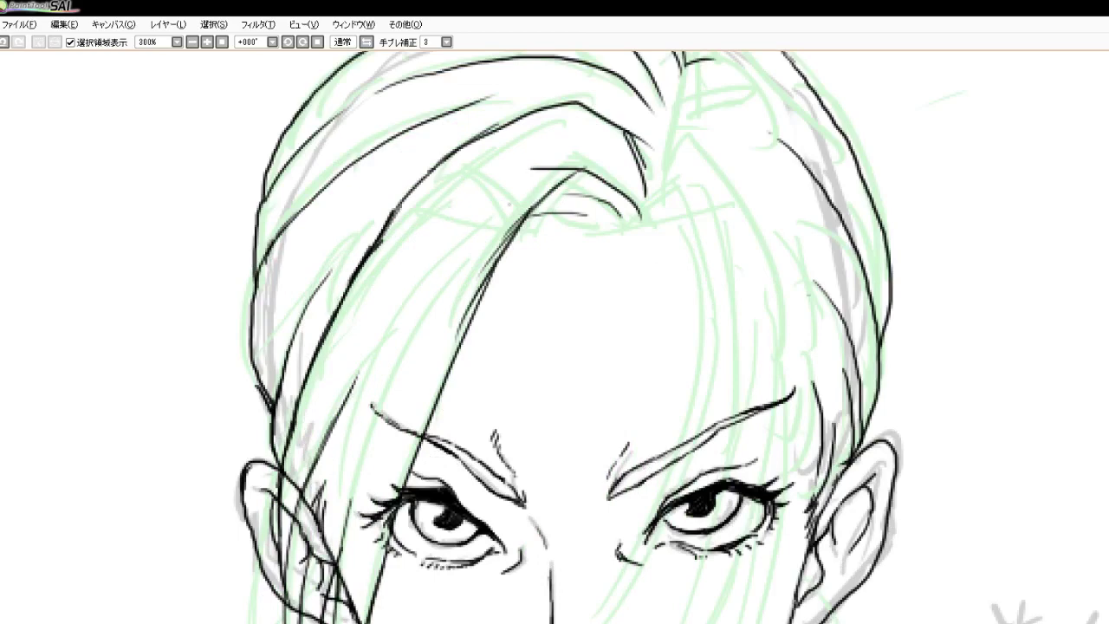
pyautogui.moveTo(509, 211); pyautogui.dragTo(397, 314)
pyautogui.moveTo(431, 273); pyautogui.dragTo(378, 350)
pyautogui.moveTo(403, 308); pyautogui.dragTo(354, 381)
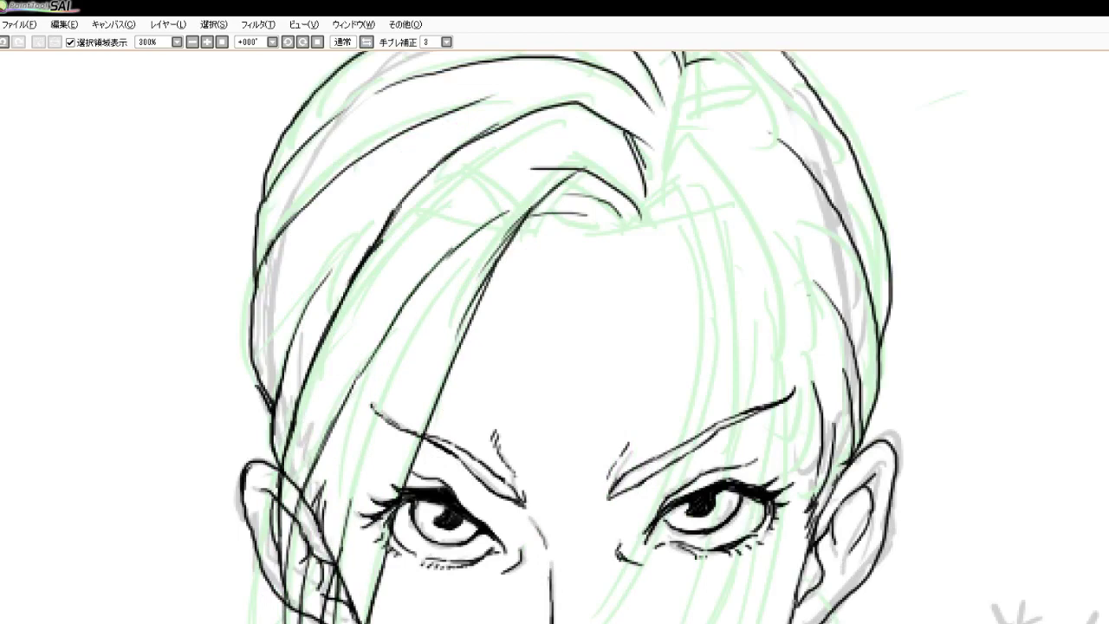
pyautogui.moveTo(382, 338); pyautogui.dragTo(344, 407)
pyautogui.moveTo(370, 358); pyautogui.dragTo(327, 431)
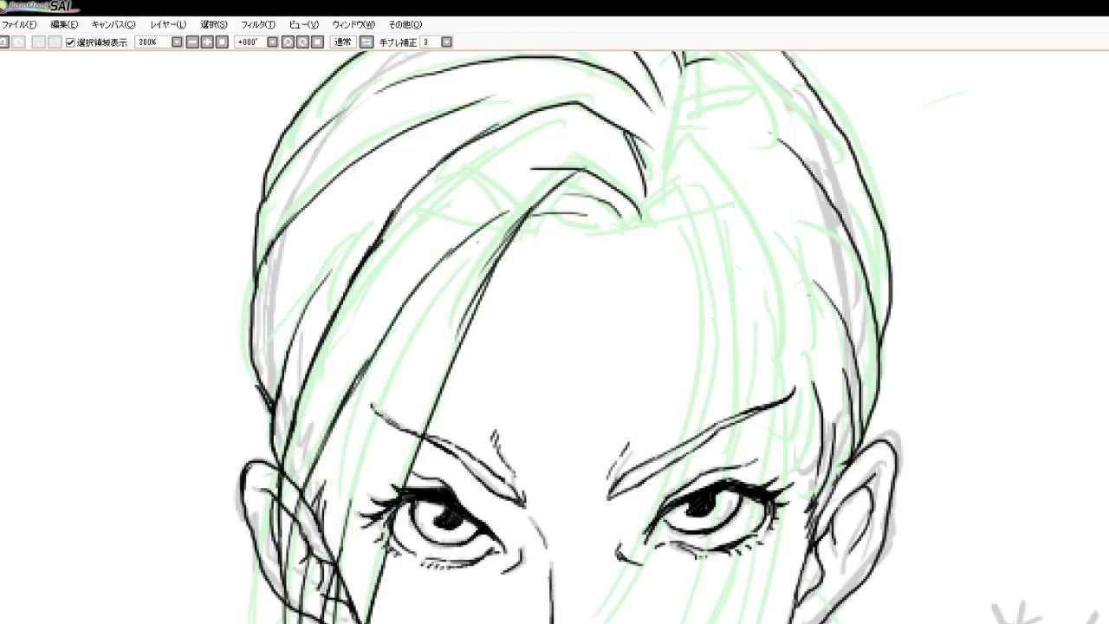
# Thicken and smooth the long strand lines running from the bangs down to the temple
pyautogui.moveTo(374, 351)
pyautogui.mouseDown()
pyautogui.moveTo(361, 366)
pyautogui.moveTo(368, 356)
pyautogui.mouseUp()
pyautogui.moveTo(377, 345)
pyautogui.mouseDown()
pyautogui.moveTo(366, 363)
pyautogui.moveTo(371, 353)
pyautogui.mouseUp()
pyautogui.moveTo(391, 318); pyautogui.dragTo(362, 374)
pyautogui.moveTo(408, 297); pyautogui.dragTo(374, 353)
pyautogui.moveTo(445, 253)
pyautogui.mouseDown()
pyautogui.moveTo(393, 317)
pyautogui.moveTo(440, 263)
pyautogui.mouseUp()
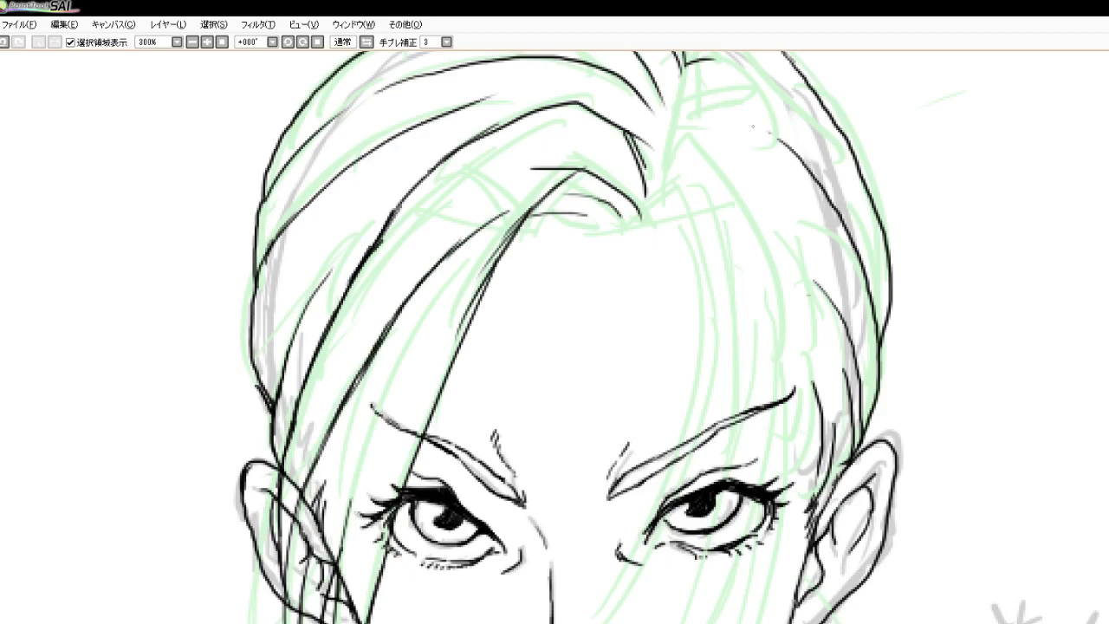
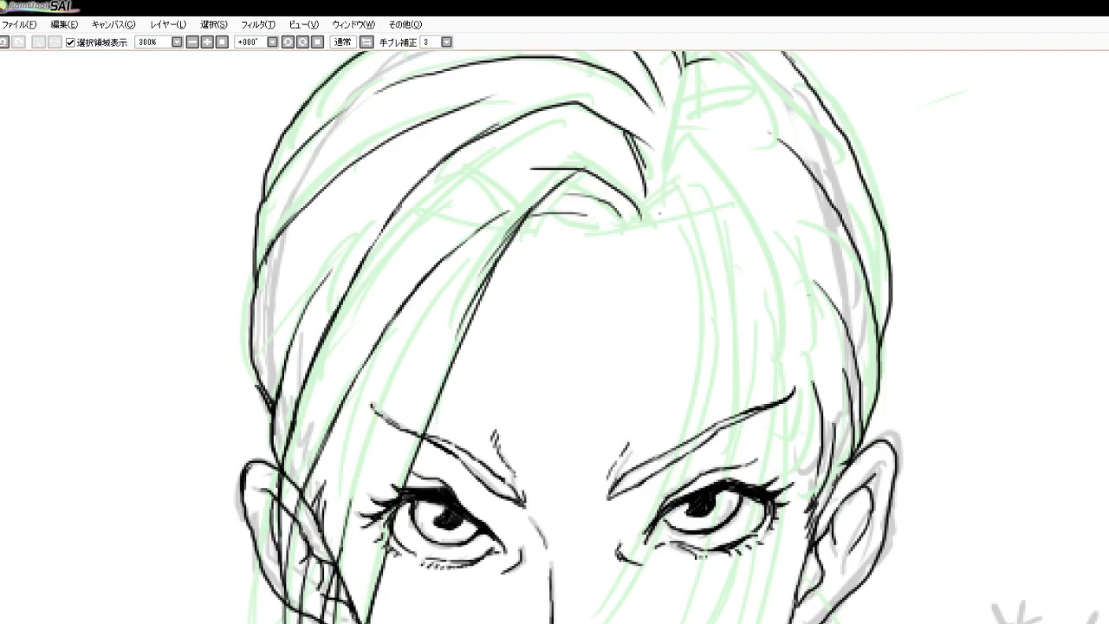
# Ink a long bang strand from the hair parting down the forehead, past the inner eye corner to the nose
pyautogui.moveTo(671, 199)
pyautogui.mouseDown()
pyautogui.moveTo(655, 215)
pyautogui.moveTo(681, 214)
pyautogui.moveTo(685, 233)
pyautogui.mouseUp()
pyautogui.scroll(-3, 548, 303)
pyautogui.scroll(4, 533, 303)
pyautogui.scroll(-3, 541, 297)
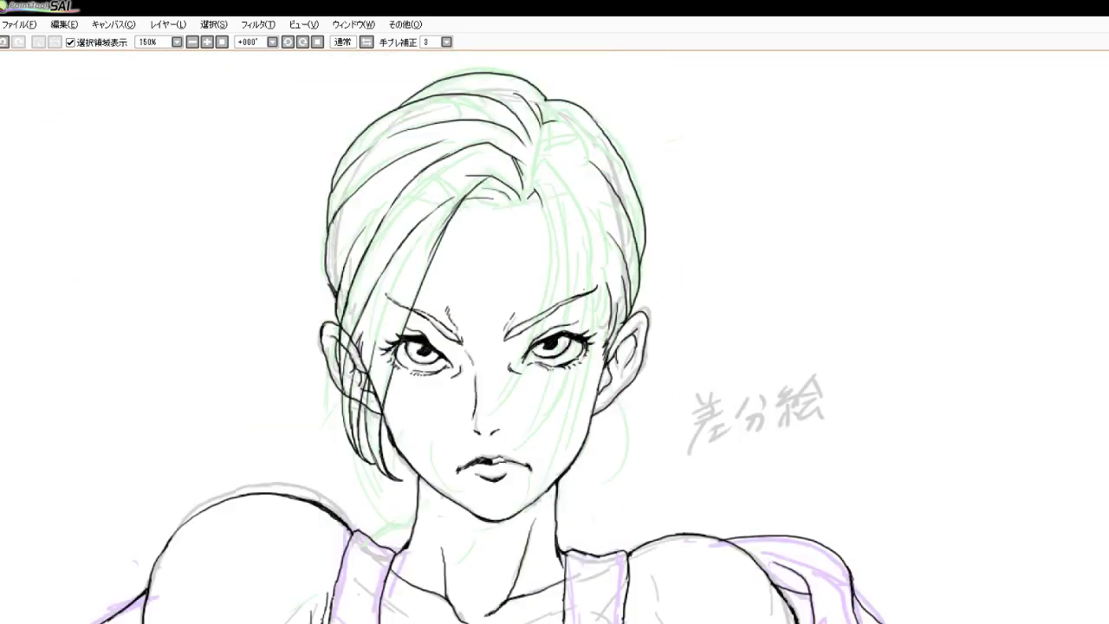
pyautogui.scroll(2, 606, 311)
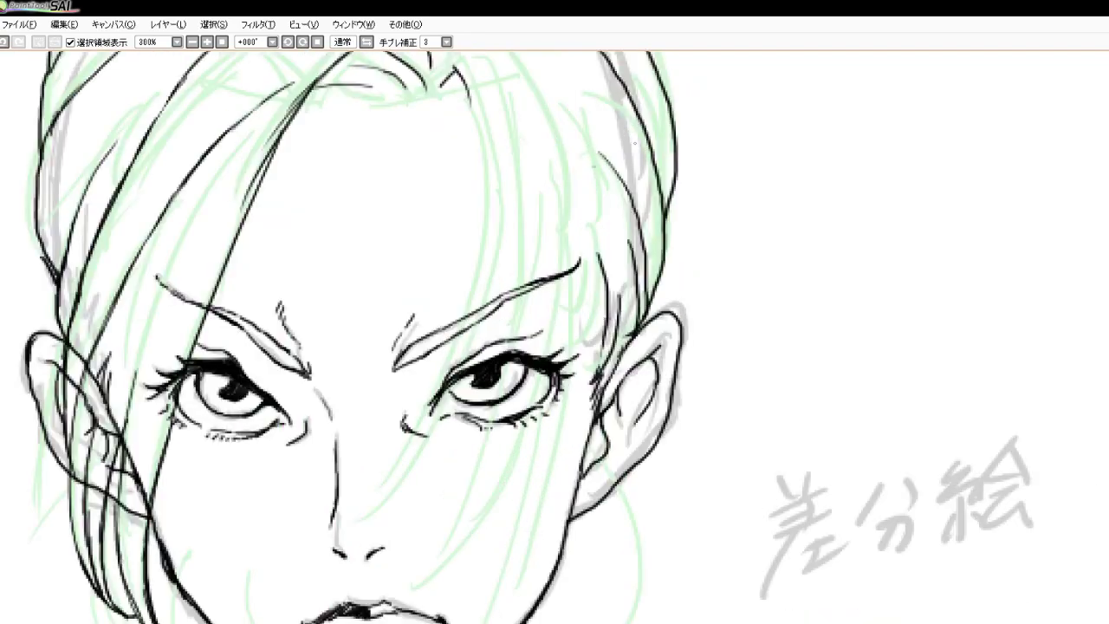
pyautogui.moveTo(467, 96); pyautogui.dragTo(476, 130)
pyautogui.moveTo(464, 87); pyautogui.dragTo(479, 167)
pyautogui.moveTo(473, 115)
pyautogui.mouseDown()
pyautogui.moveTo(482, 286)
pyautogui.moveTo(407, 440)
pyautogui.moveTo(344, 501)
pyautogui.mouseUp()
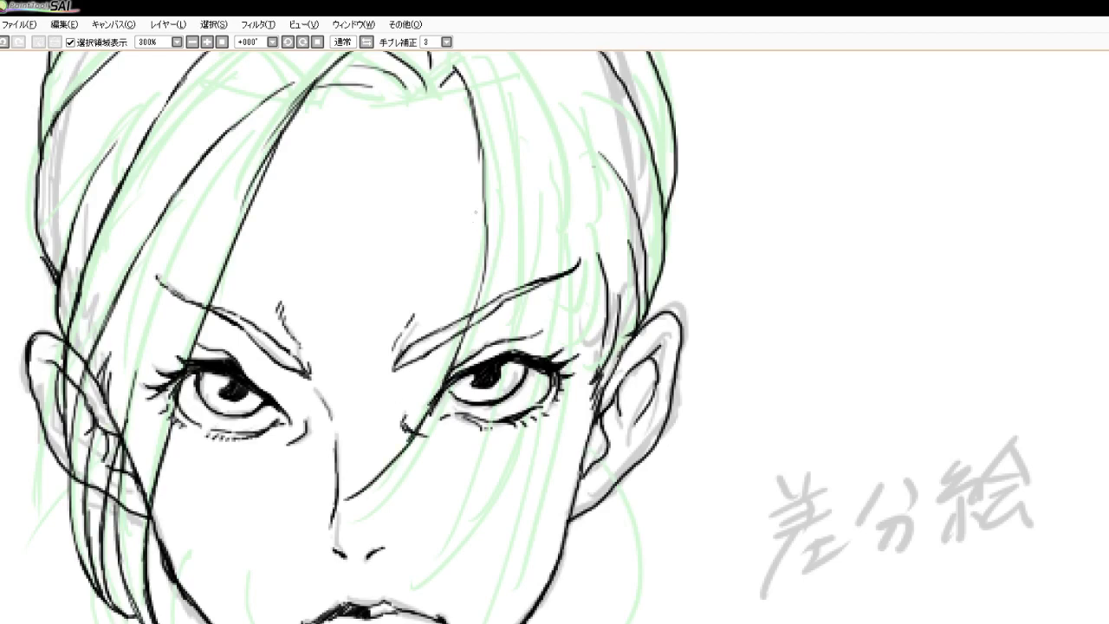
# Ink a second parallel line along the central bang strand and close it into a point at the nose
pyautogui.moveTo(492, 180); pyautogui.dragTo(487, 271)
pyautogui.moveTo(493, 227)
pyautogui.mouseDown()
pyautogui.moveTo(485, 303)
pyautogui.moveTo(456, 374)
pyautogui.mouseUp()
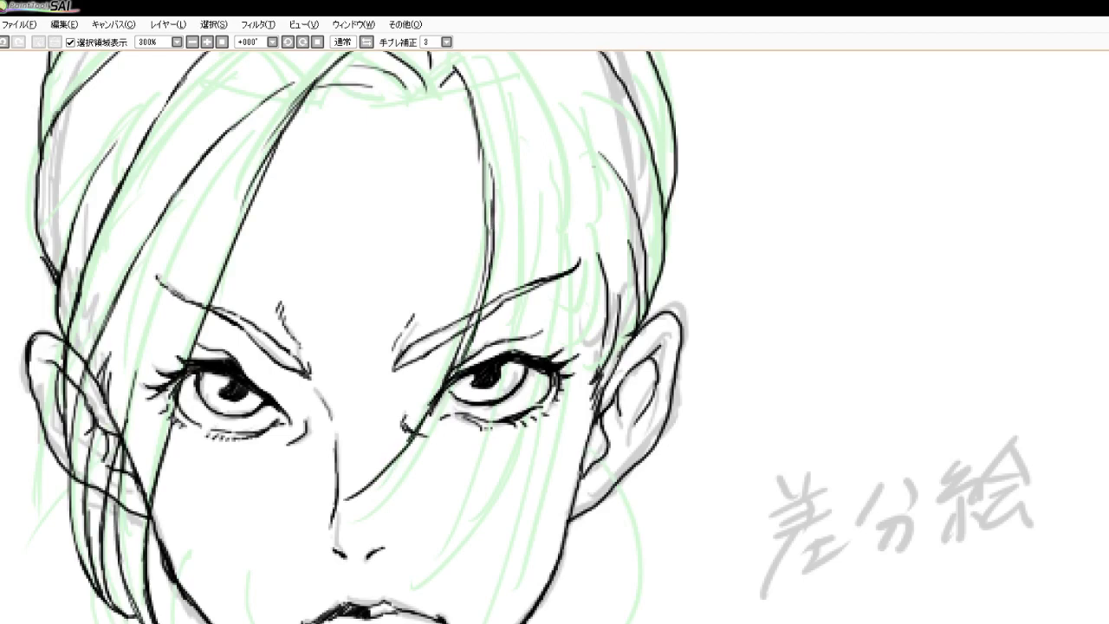
pyautogui.moveTo(418, 432)
pyautogui.mouseDown()
pyautogui.moveTo(376, 483)
pyautogui.moveTo(328, 506)
pyautogui.mouseUp()
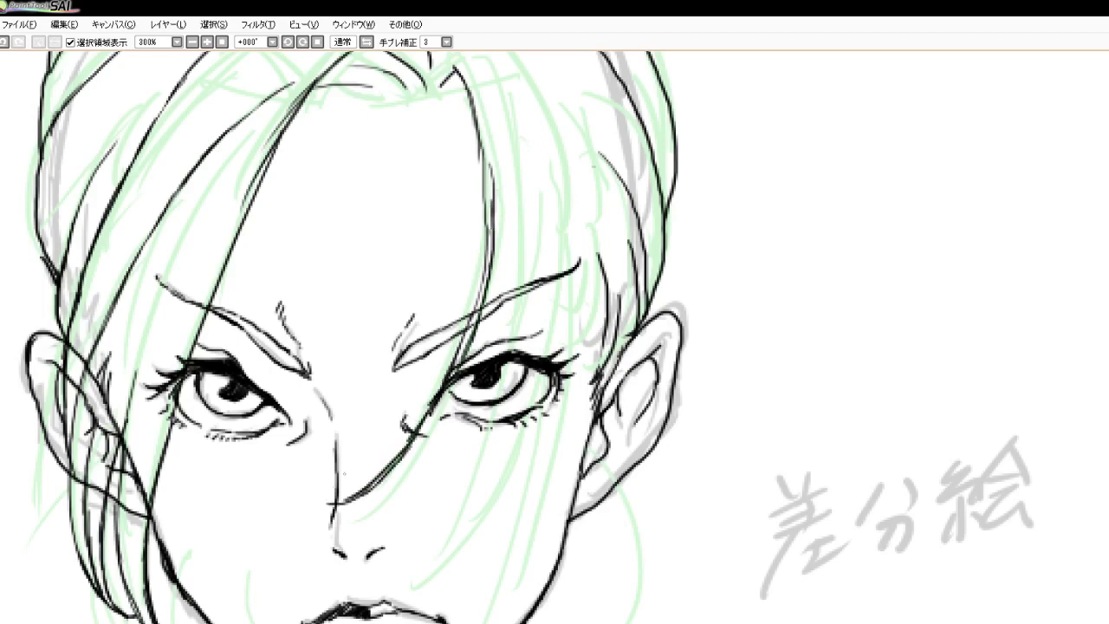
pyautogui.moveTo(415, 437); pyautogui.dragTo(405, 451)
# Ink a second strand branching off the central bang, crossing the brow and eye down to the cheek
pyautogui.moveTo(489, 142); pyautogui.dragTo(490, 196)
pyautogui.moveTo(489, 119)
pyautogui.mouseDown()
pyautogui.moveTo(507, 188)
pyautogui.moveTo(481, 119)
pyautogui.moveTo(503, 202)
pyautogui.moveTo(494, 213)
pyautogui.mouseUp()
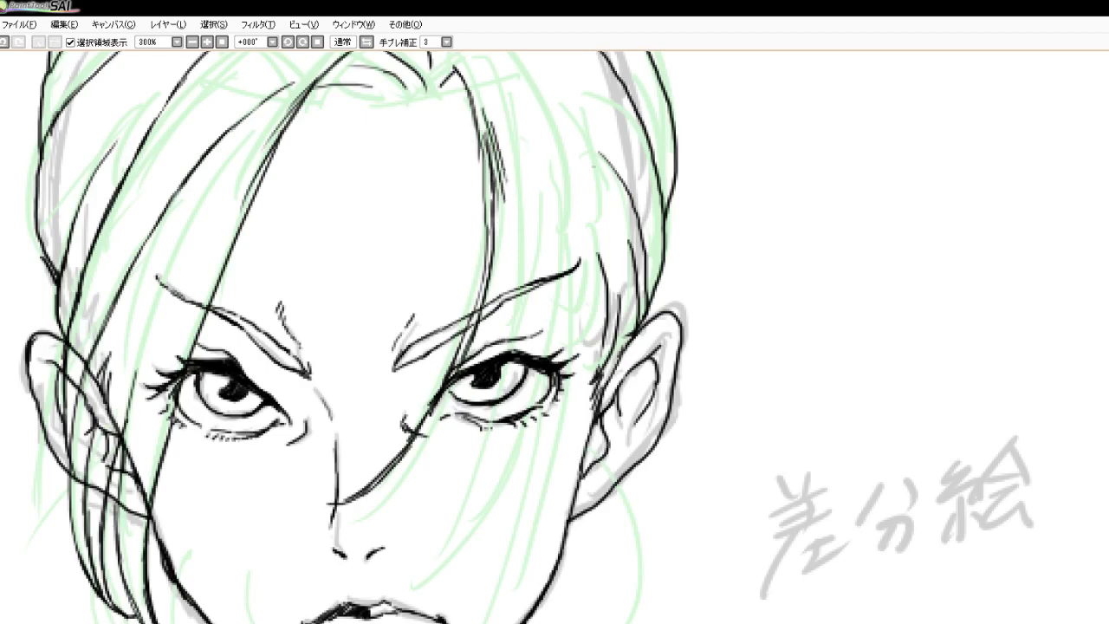
pyautogui.moveTo(488, 168); pyautogui.dragTo(508, 269)
pyautogui.moveTo(495, 203); pyautogui.dragTo(511, 341)
pyautogui.moveTo(503, 263); pyautogui.dragTo(511, 352)
pyautogui.moveTo(505, 364); pyautogui.dragTo(473, 477)
pyautogui.moveTo(496, 417); pyautogui.dragTo(462, 515)
pyautogui.moveTo(465, 508); pyautogui.dragTo(458, 528)
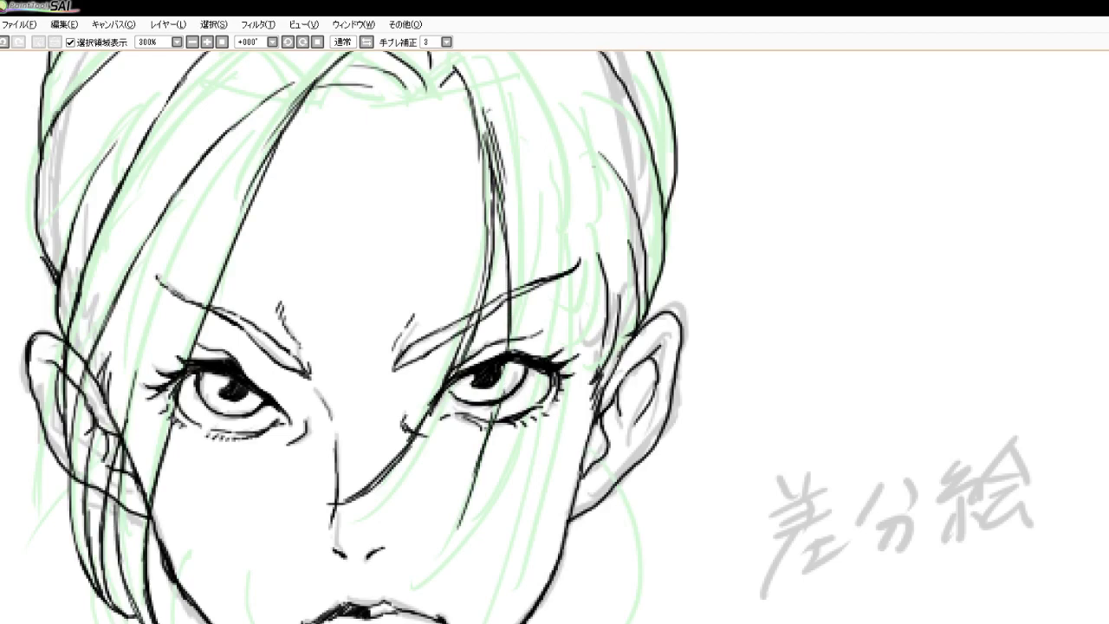
# Extend the strand crossing the eye into a curved, tapered tip beside the nostril
pyautogui.moveTo(480, 459); pyautogui.dragTo(469, 477)
pyautogui.moveTo(474, 469); pyautogui.dragTo(449, 537)
pyautogui.moveTo(483, 455); pyautogui.dragTo(428, 553)
pyautogui.moveTo(464, 498); pyautogui.dragTo(406, 568)
pyautogui.moveTo(464, 530); pyautogui.dragTo(409, 567)
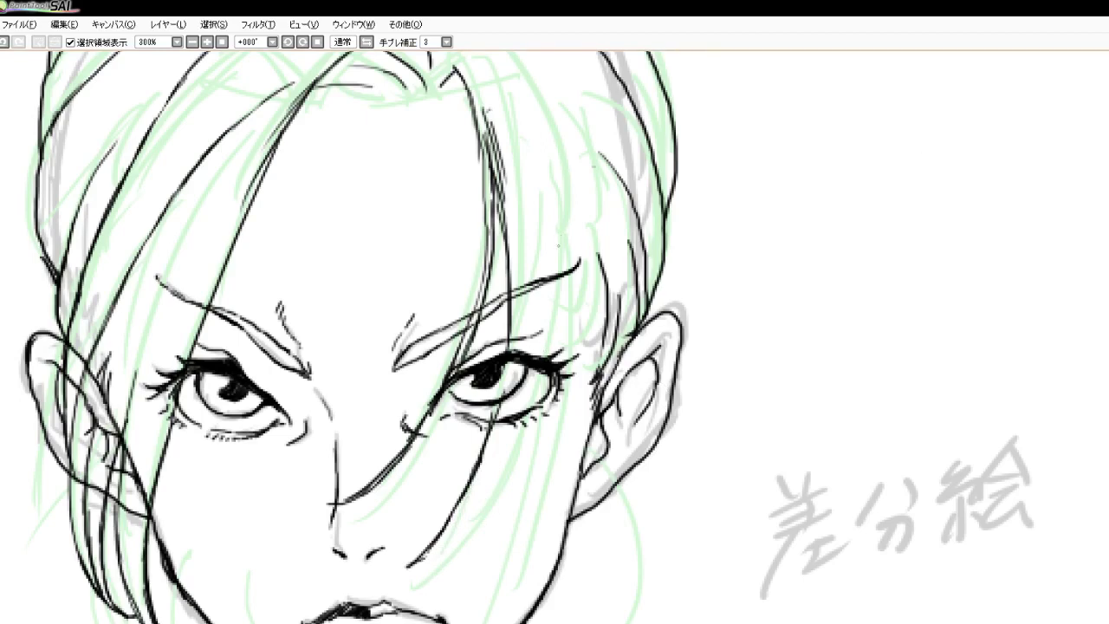
# Ink the line of another strand from the forehead down across the outer part of the brow to the eyelid
pyautogui.moveTo(549, 165); pyautogui.dragTo(552, 293)
pyautogui.moveTo(555, 227); pyautogui.dragTo(544, 343)
pyautogui.moveTo(553, 273); pyautogui.dragTo(539, 352)
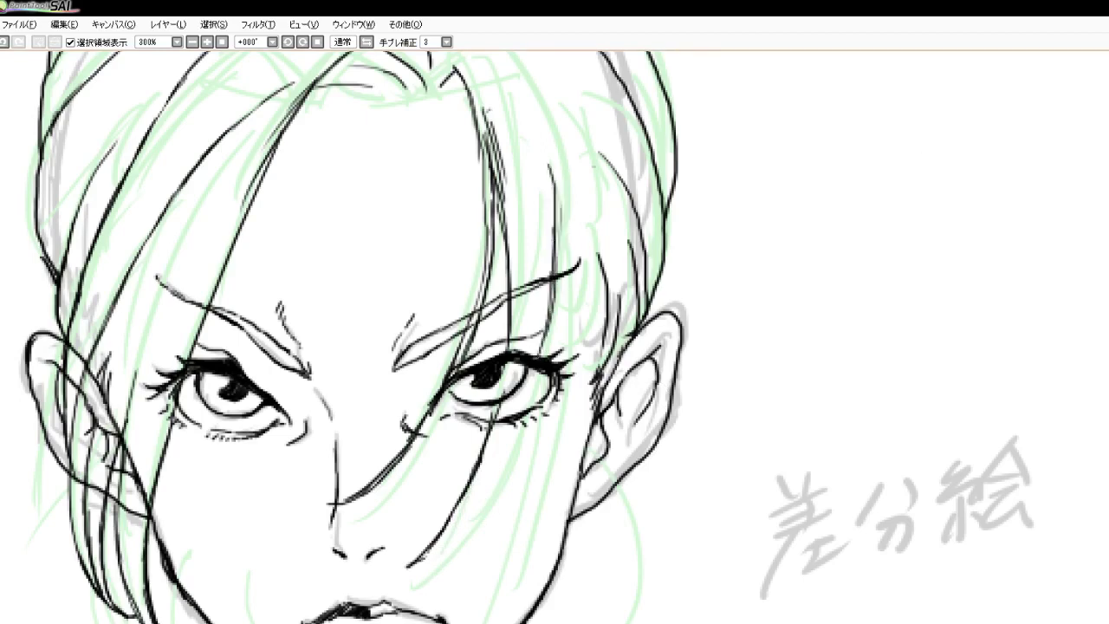
# Ink the outer contour of the strand tip below the eye, joining both lines at a point beside the nostril
pyautogui.moveTo(519, 424); pyautogui.dragTo(493, 472)
pyautogui.moveTo(519, 420); pyautogui.dragTo(476, 495)
pyautogui.moveTo(507, 442); pyautogui.dragTo(473, 505)
pyautogui.moveTo(502, 453); pyautogui.dragTo(473, 508)
pyautogui.moveTo(500, 460); pyautogui.dragTo(458, 527)
pyautogui.moveTo(474, 504); pyautogui.dragTo(414, 566)
pyautogui.moveTo(440, 542); pyautogui.dragTo(416, 558)
# Ink the outer edge of the bangs from a peak at the parting down the side of the forehead
pyautogui.scroll(-3, 436, 223)
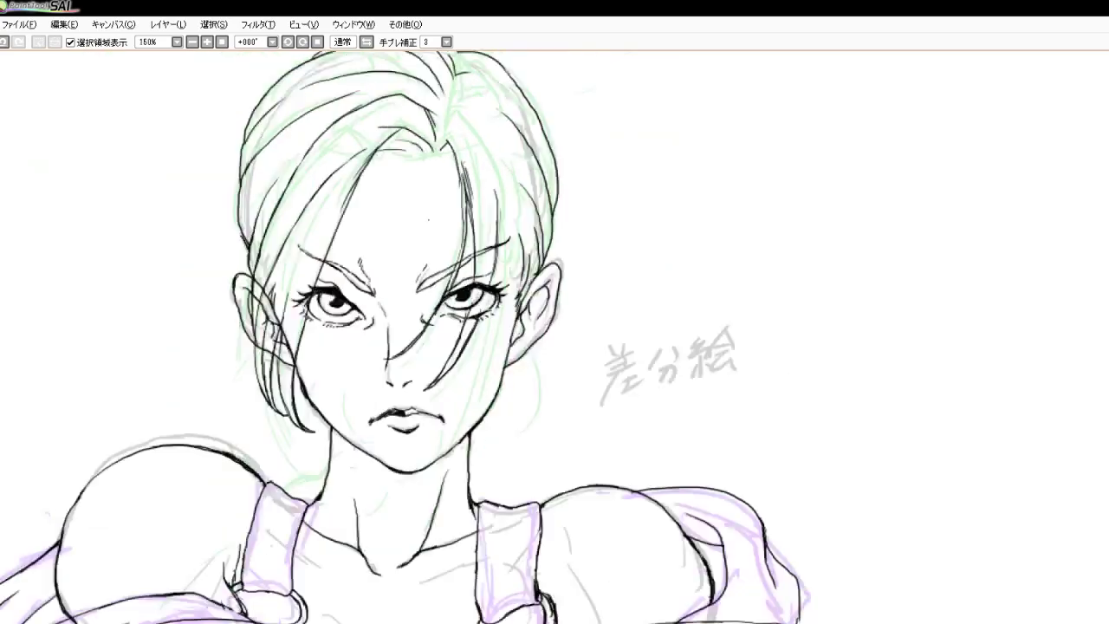
pyautogui.scroll(2, 457, 188)
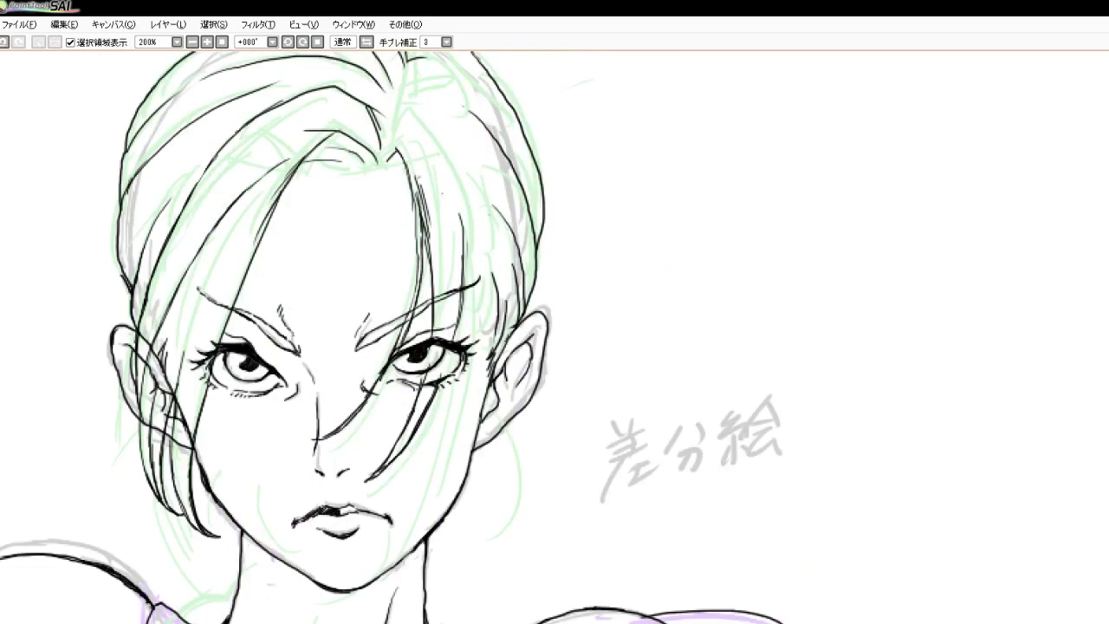
pyautogui.scroll(-2, 451, 202)
pyautogui.scroll(3, 459, 173)
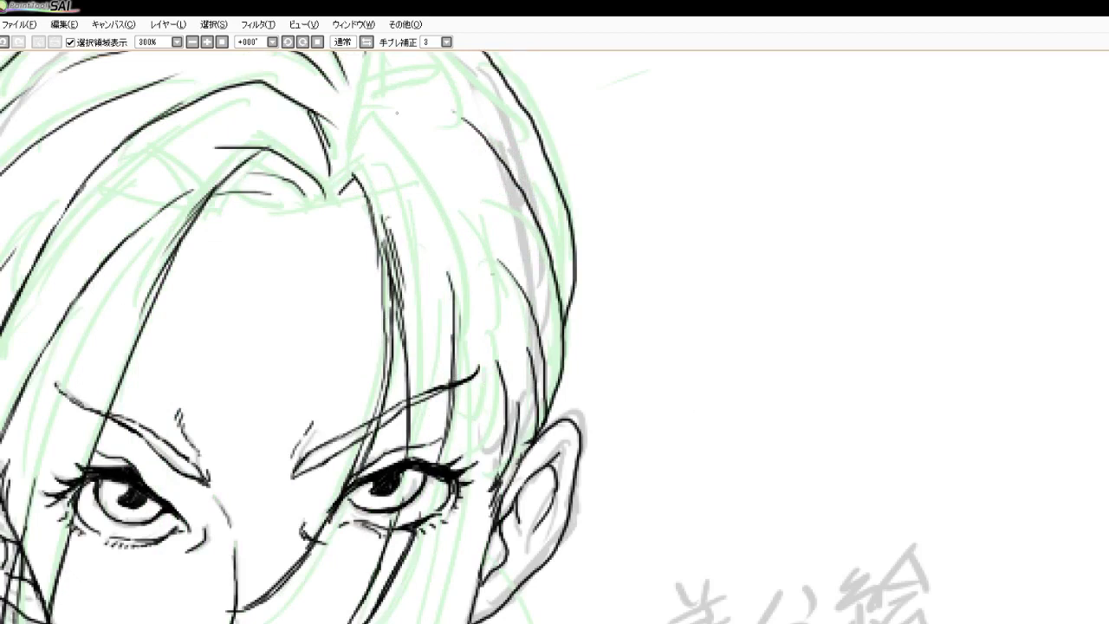
pyautogui.moveTo(349, 159)
pyautogui.mouseDown()
pyautogui.moveTo(362, 141)
pyautogui.moveTo(414, 219)
pyautogui.mouseUp()
pyautogui.moveTo(356, 133)
pyautogui.mouseDown()
pyautogui.moveTo(346, 158)
pyautogui.moveTo(364, 133)
pyautogui.moveTo(428, 195)
pyautogui.mouseUp()
pyautogui.moveTo(387, 151); pyautogui.dragTo(453, 264)
pyautogui.moveTo(411, 186); pyautogui.dragTo(465, 298)
pyautogui.moveTo(430, 222); pyautogui.dragTo(466, 351)
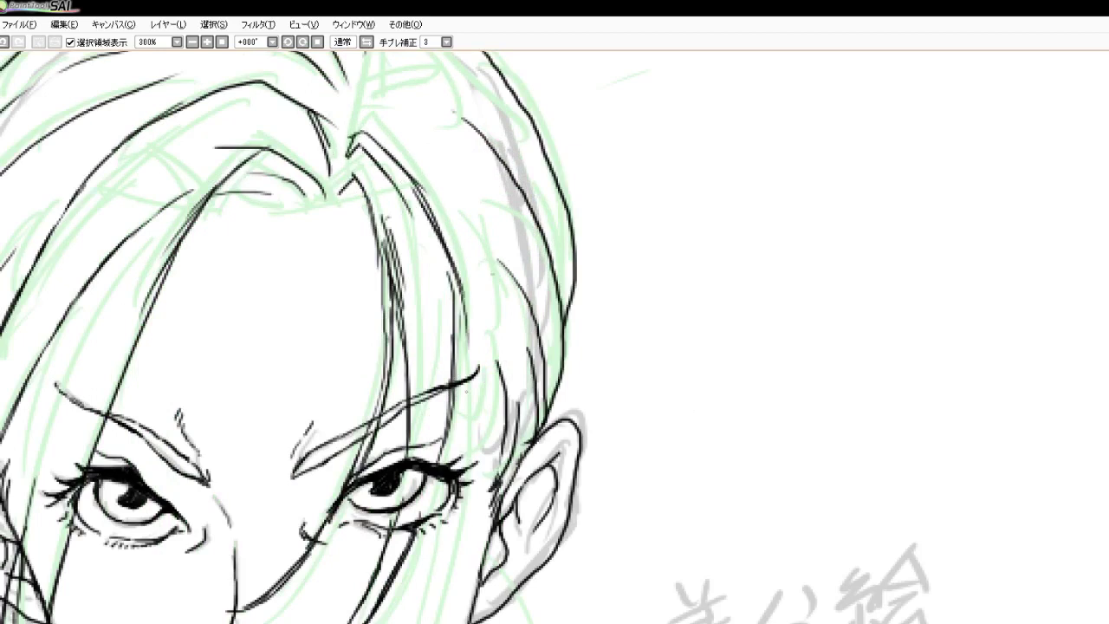
# Extend the outer bang lines down over the brow's outer end and past the outer eye corner
pyautogui.moveTo(447, 274); pyautogui.dragTo(473, 369)
pyautogui.moveTo(461, 306); pyautogui.dragTo(474, 450)
pyautogui.moveTo(452, 366); pyautogui.dragTo(453, 463)
pyautogui.moveTo(467, 385); pyautogui.dragTo(469, 471)
pyautogui.moveTo(466, 485); pyautogui.dragTo(459, 517)
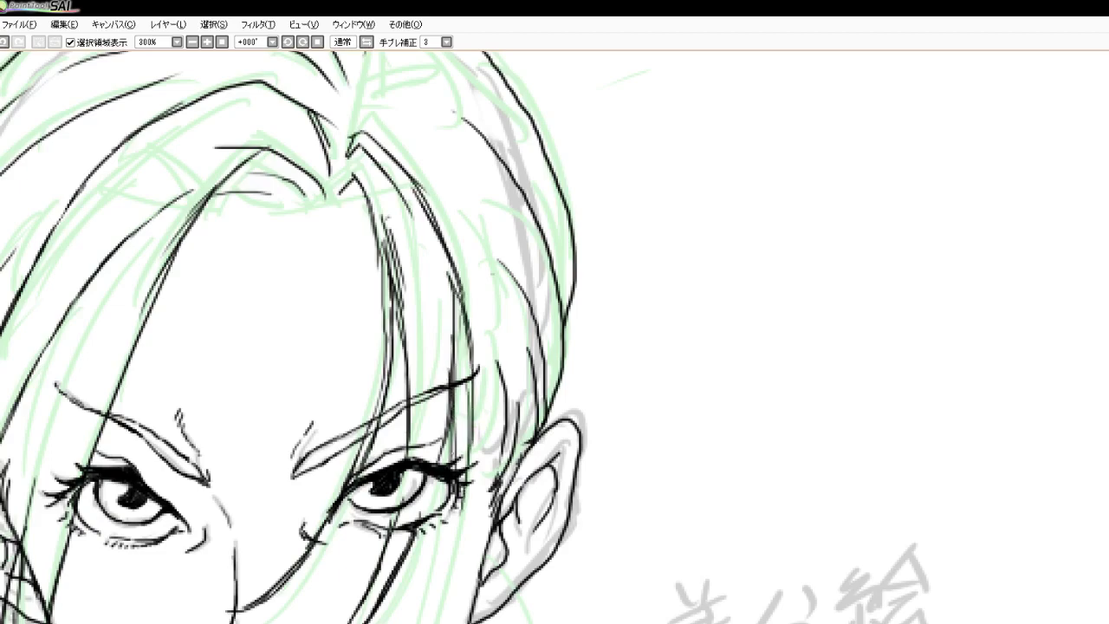
pyautogui.moveTo(453, 413); pyautogui.dragTo(454, 461)
pyautogui.moveTo(455, 482); pyautogui.dragTo(446, 546)
# Reinforce the inner line of the outer strand from the eyelid down onto the upper cheek
pyautogui.press('pagedown')
pyautogui.press('pagedown')
pyautogui.moveTo(520, 398); pyautogui.dragTo(578, 281)
pyautogui.press('pageup')
pyautogui.press('pageup')
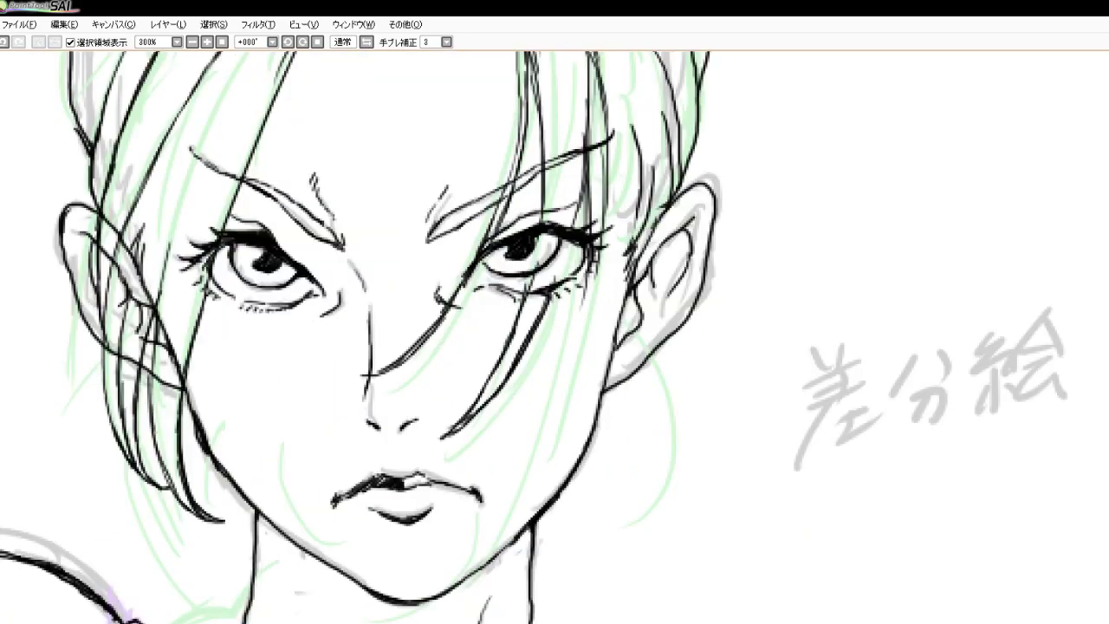
pyautogui.moveTo(580, 205); pyautogui.dragTo(562, 336)
# Try to ink a long pointed tip for the outer strand, sweeping down the cheek
pyautogui.moveTo(577, 280); pyautogui.dragTo(522, 428)
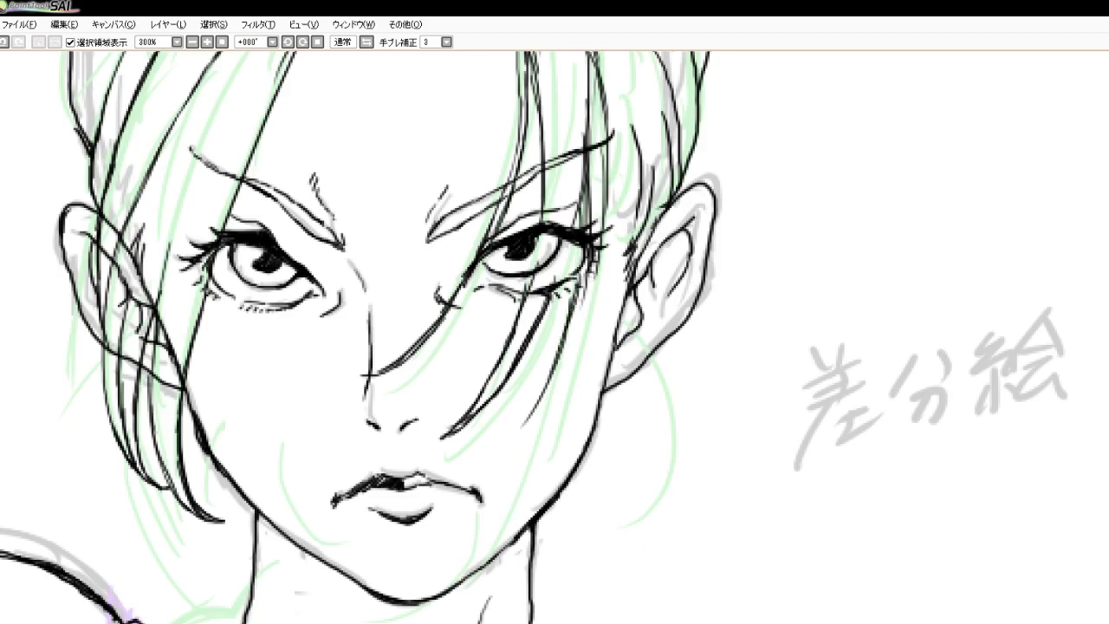
pyautogui.moveTo(595, 276); pyautogui.dragTo(567, 362)
pyautogui.moveTo(589, 303); pyautogui.dragTo(550, 402)
pyautogui.moveTo(585, 328); pyautogui.dragTo(536, 425)
pyautogui.moveTo(565, 385); pyautogui.dragTo(515, 434)
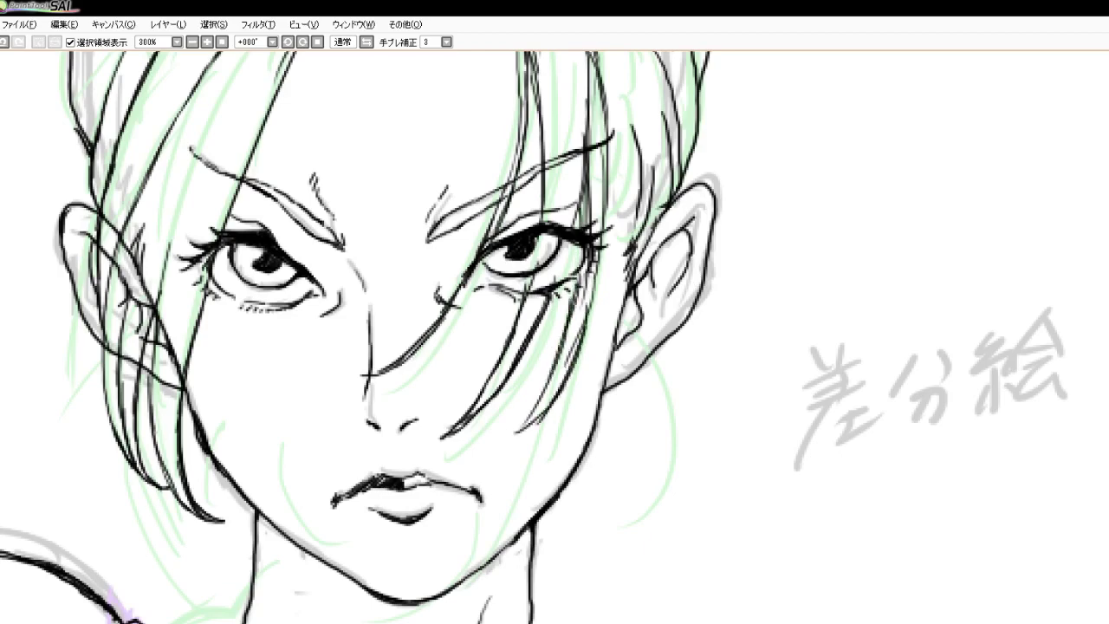
pyautogui.moveTo(554, 362); pyautogui.dragTo(510, 432)
pyautogui.hotkey('ctrl', 'z')
pyautogui.hotkey('ctrl', 'z')
pyautogui.hotkey('ctrl', 'z')
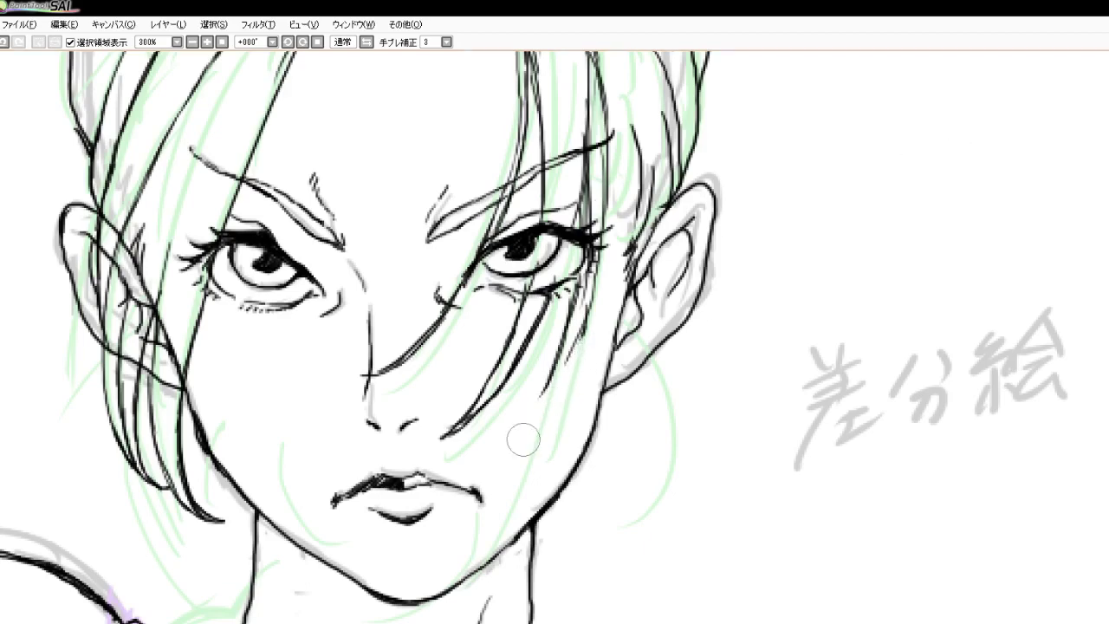
pyautogui.hotkey('ctrl', 'z')
pyautogui.hotkey('ctrl', 'z')
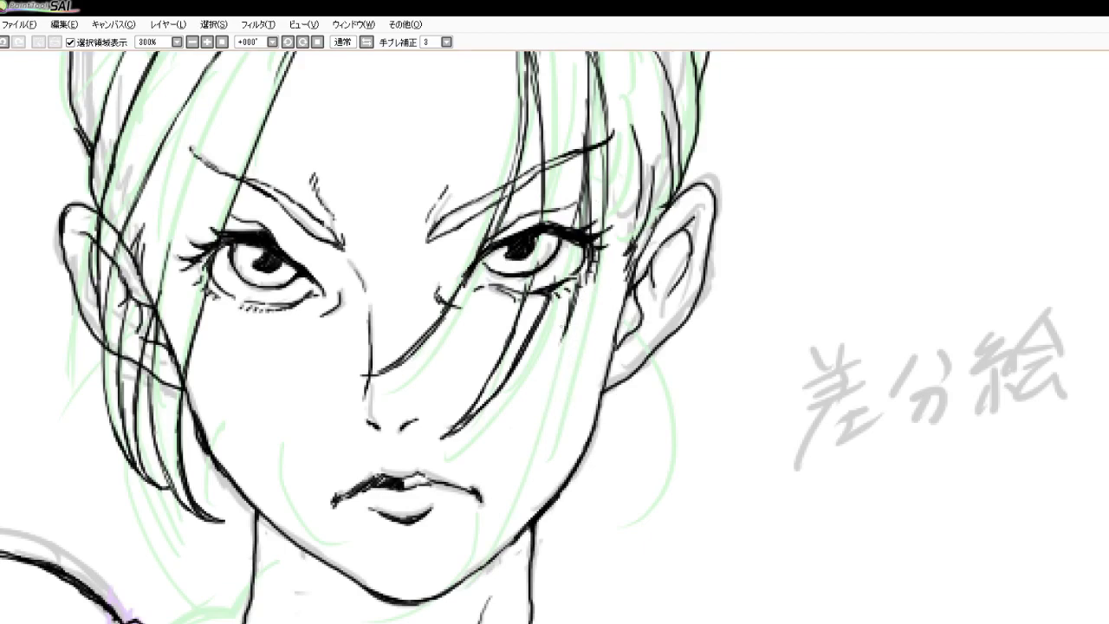
# Ink a shorter curved tip for the outer strand on the cheek and trim back its end
pyautogui.moveTo(564, 335); pyautogui.dragTo(533, 379)
pyautogui.moveTo(592, 277); pyautogui.dragTo(549, 374)
pyautogui.hotkey('ctrl', 'y')
pyautogui.moveTo(564, 327); pyautogui.dragTo(551, 373)
pyautogui.moveTo(553, 366); pyautogui.dragTo(529, 396)
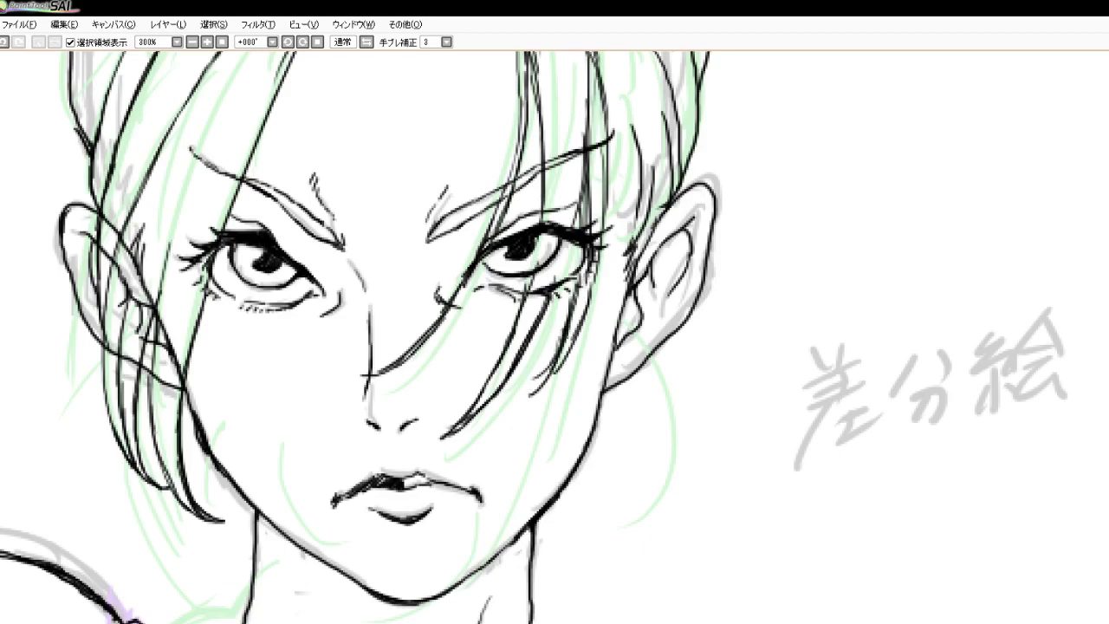
pyautogui.moveTo(577, 337); pyautogui.dragTo(516, 408)
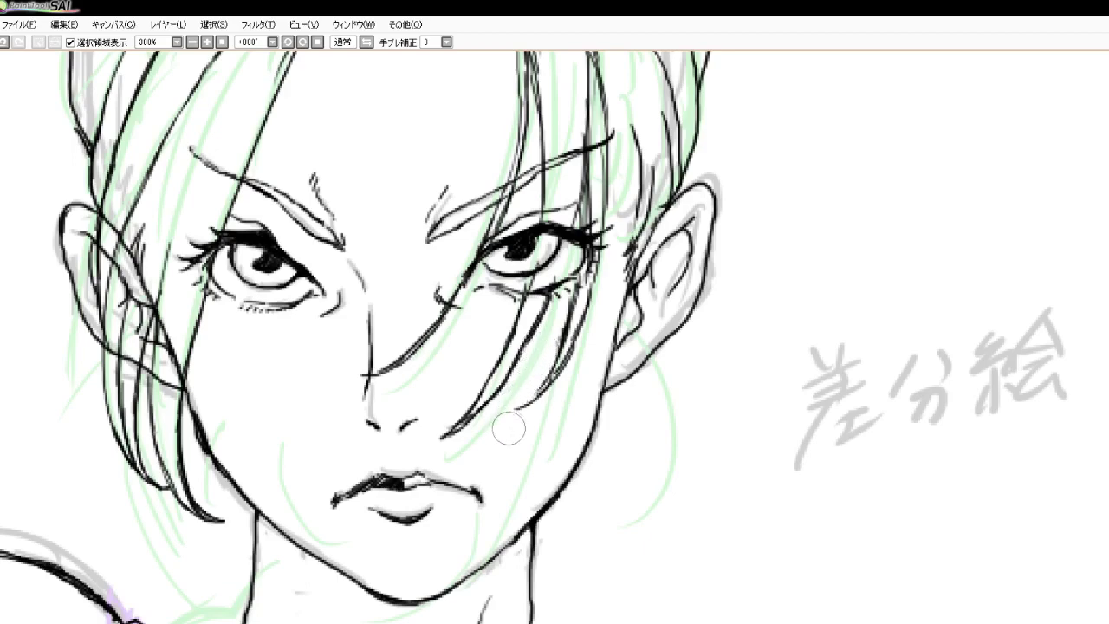
pyautogui.hotkey('ctrl', 'z')
pyautogui.hotkey('ctrl', 'z')
pyautogui.hotkey('ctrl', 'z')
pyautogui.hotkey('ctrl', 'z')
pyautogui.hotkey('ctrl', 'z')
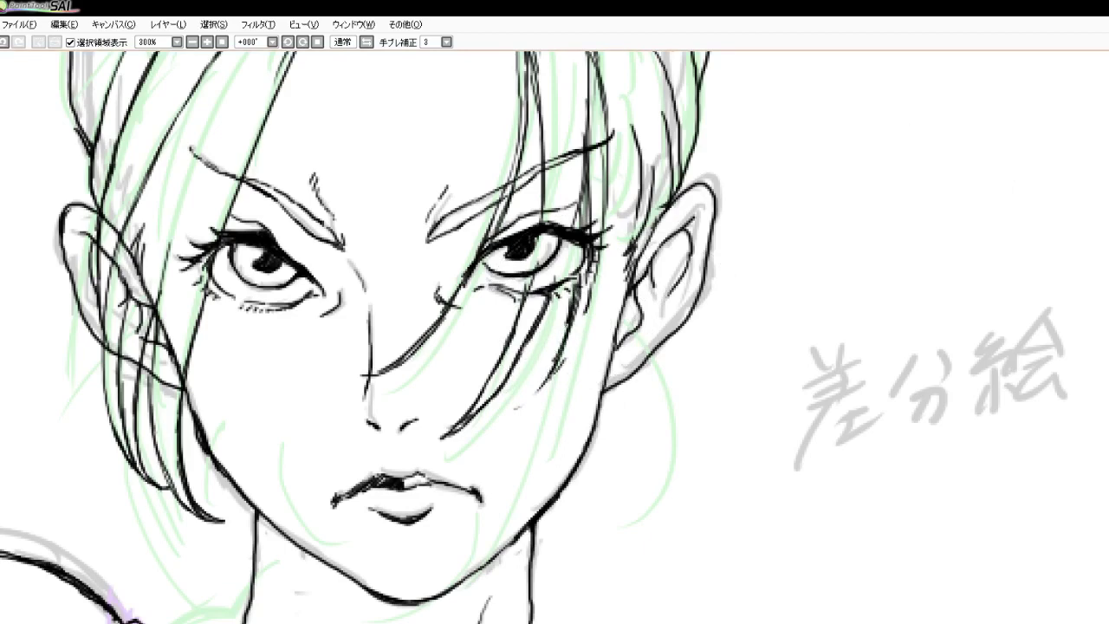
# Complete the shortened outer strand tip by inking its outer contour down to the point
pyautogui.moveTo(583, 312); pyautogui.dragTo(559, 367)
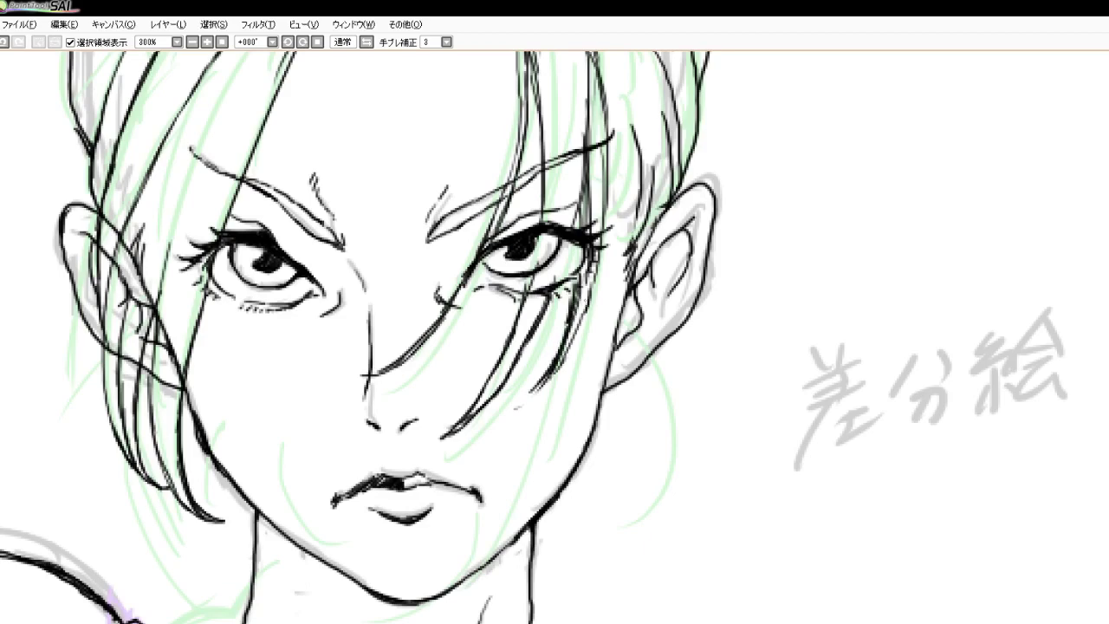
pyautogui.moveTo(593, 281); pyautogui.dragTo(546, 389)
pyautogui.hotkey('ctrl', 'y')
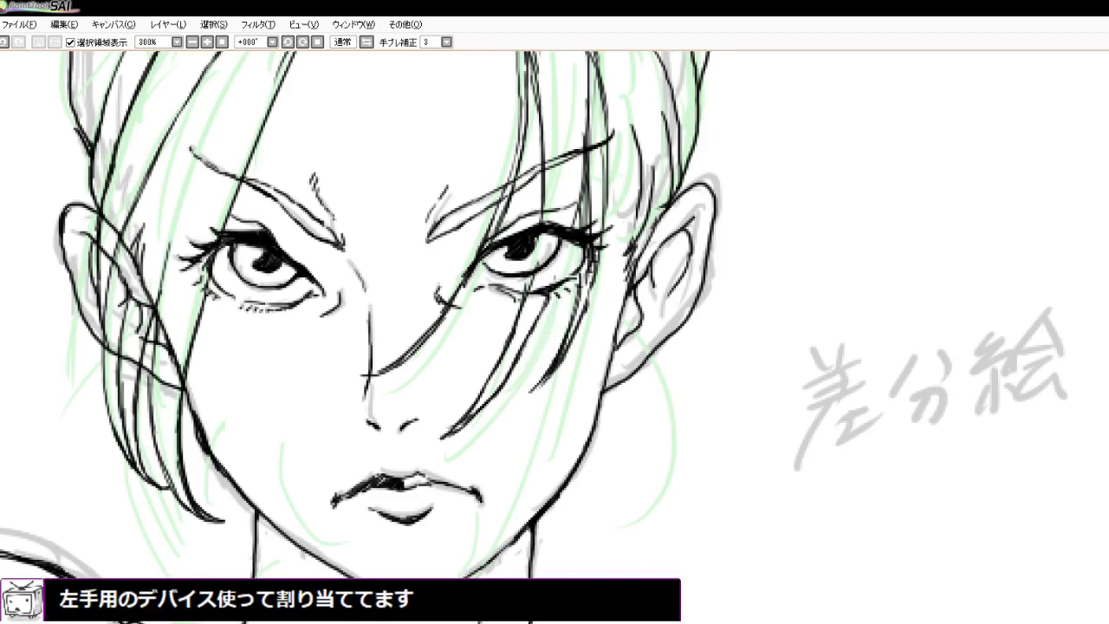
# Erase the outer strand's inner line above the brow and redraw it as a smooth curve from higher on the forehead
pyautogui.scroll(-3, 518, 450)
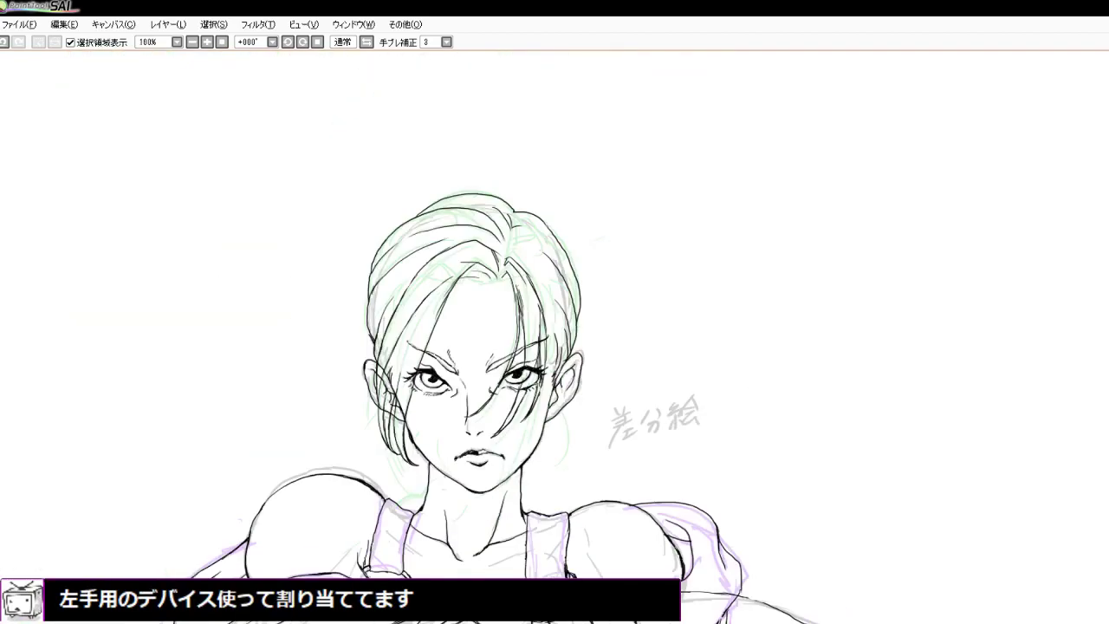
pyautogui.scroll(2, 547, 352)
pyautogui.scroll(-2, 546, 353)
pyautogui.scroll(3, 541, 355)
pyautogui.scroll(1, 519, 398)
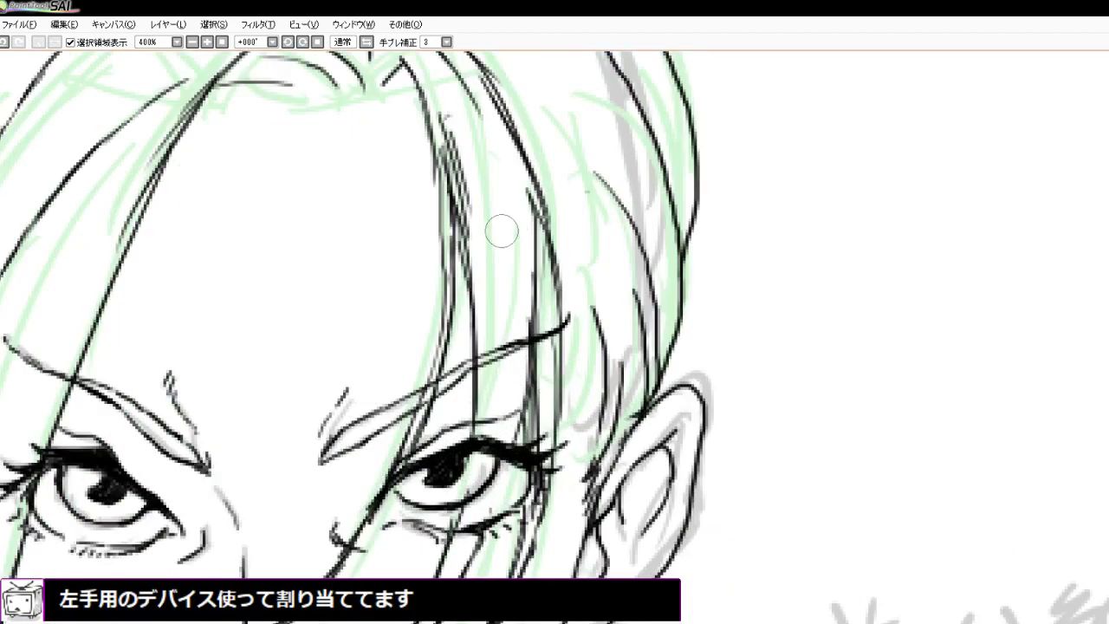
pyautogui.moveTo(529, 259); pyautogui.dragTo(522, 331)
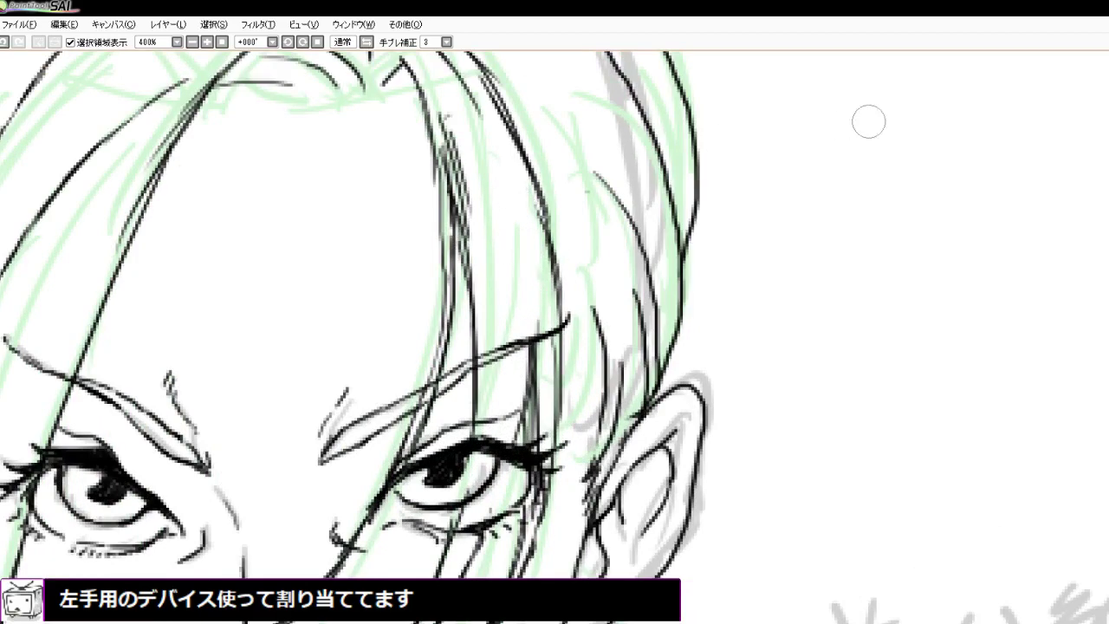
pyautogui.moveTo(492, 148); pyautogui.dragTo(515, 217)
pyautogui.moveTo(503, 173); pyautogui.dragTo(525, 279)
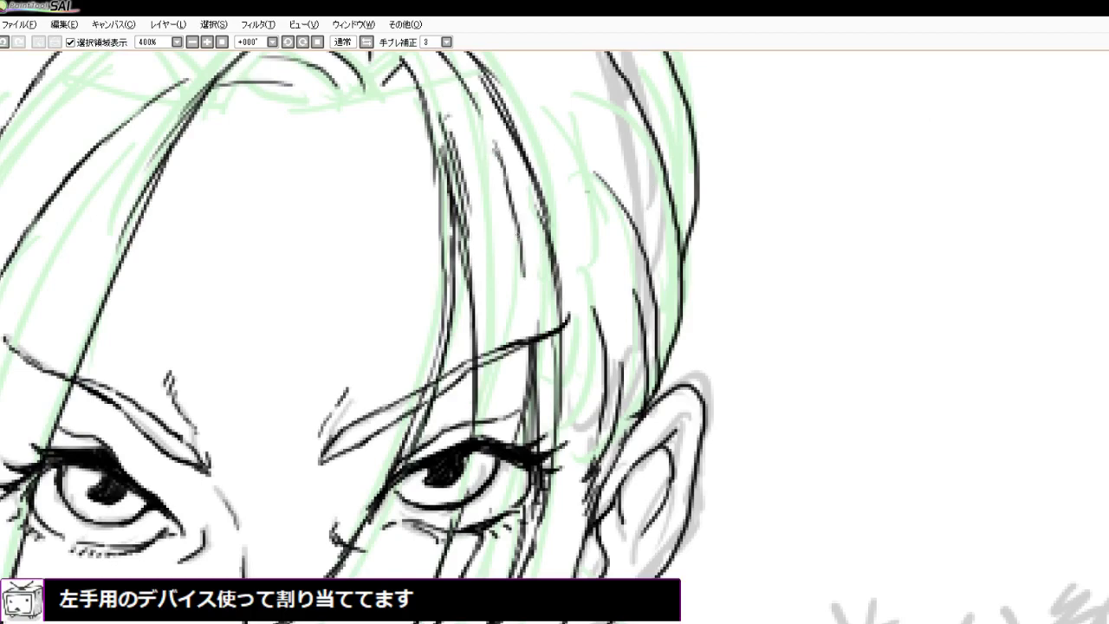
pyautogui.moveTo(518, 230); pyautogui.dragTo(530, 329)
pyautogui.moveTo(523, 281); pyautogui.dragTo(527, 359)
pyautogui.moveTo(525, 308); pyautogui.dragTo(530, 367)
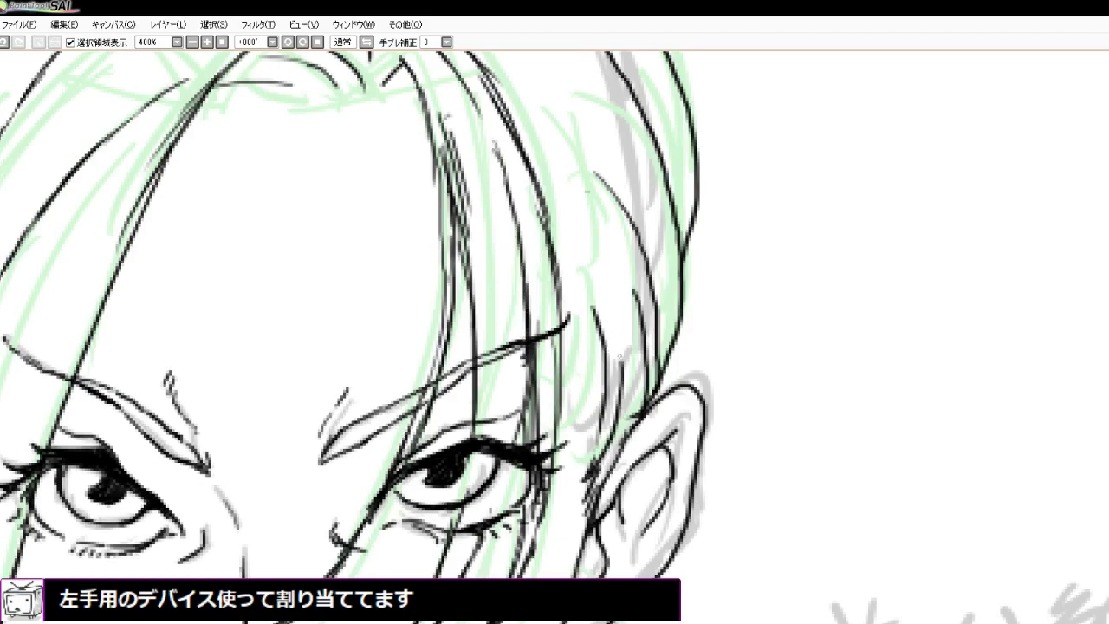
# Ink a side hair strand from the outer bang edge down to the existing sideburn line beside the brow
pyautogui.scroll(-3, 588, 401)
pyautogui.scroll(3, 592, 343)
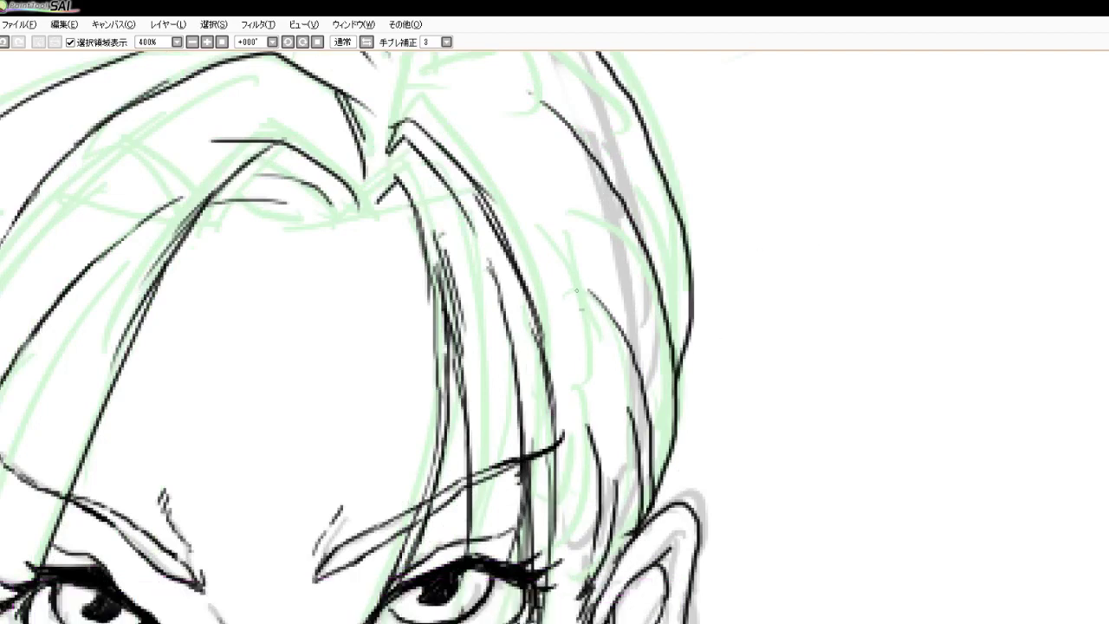
pyautogui.moveTo(534, 313); pyautogui.dragTo(572, 397)
pyautogui.moveTo(543, 334); pyautogui.dragTo(585, 424)
pyautogui.moveTo(532, 298); pyautogui.dragTo(587, 386)
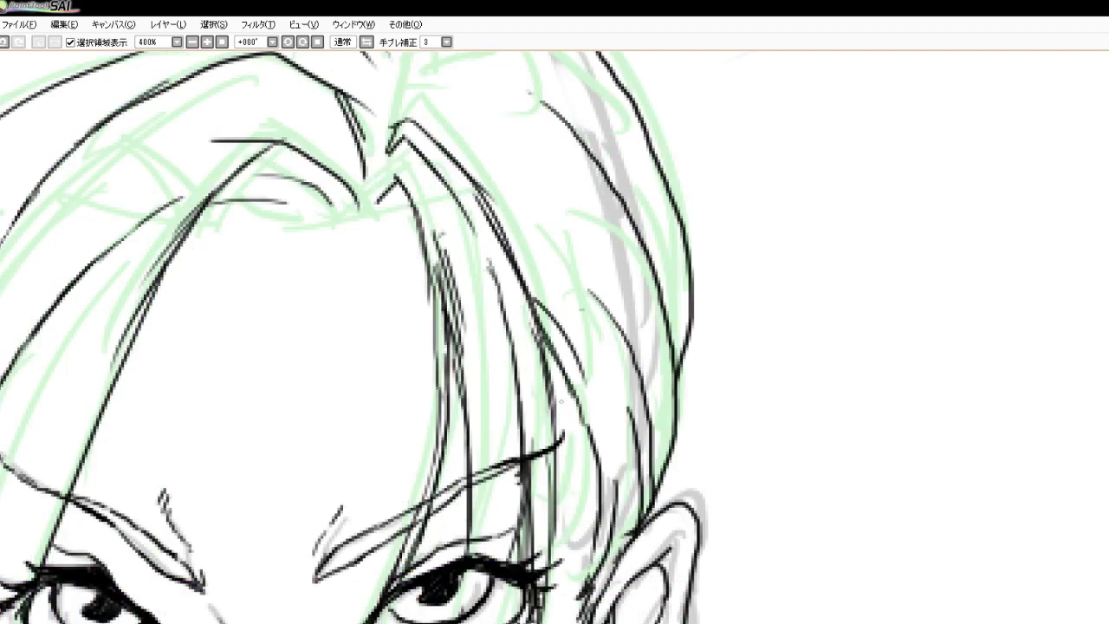
pyautogui.moveTo(536, 297); pyautogui.dragTo(575, 363)
# Add short strokes branching off the outer bang edge and a line sweeping back toward the hair above the ear
pyautogui.moveTo(508, 232); pyautogui.dragTo(579, 326)
pyautogui.moveTo(525, 279); pyautogui.dragTo(587, 345)
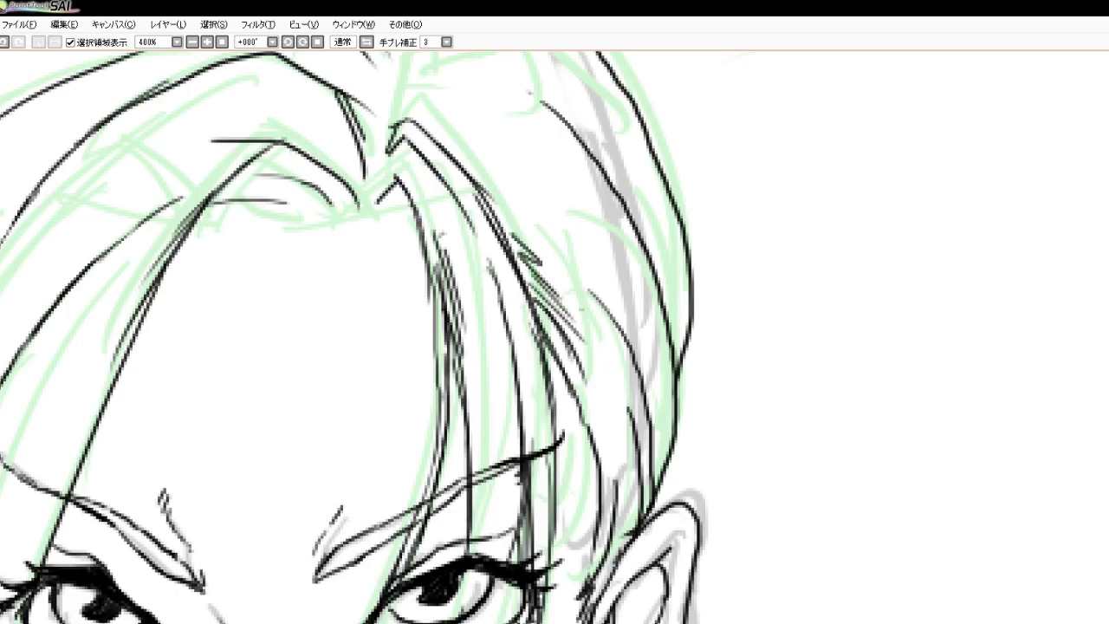
pyautogui.moveTo(542, 306); pyautogui.dragTo(608, 393)
pyautogui.moveTo(556, 331); pyautogui.dragTo(633, 436)
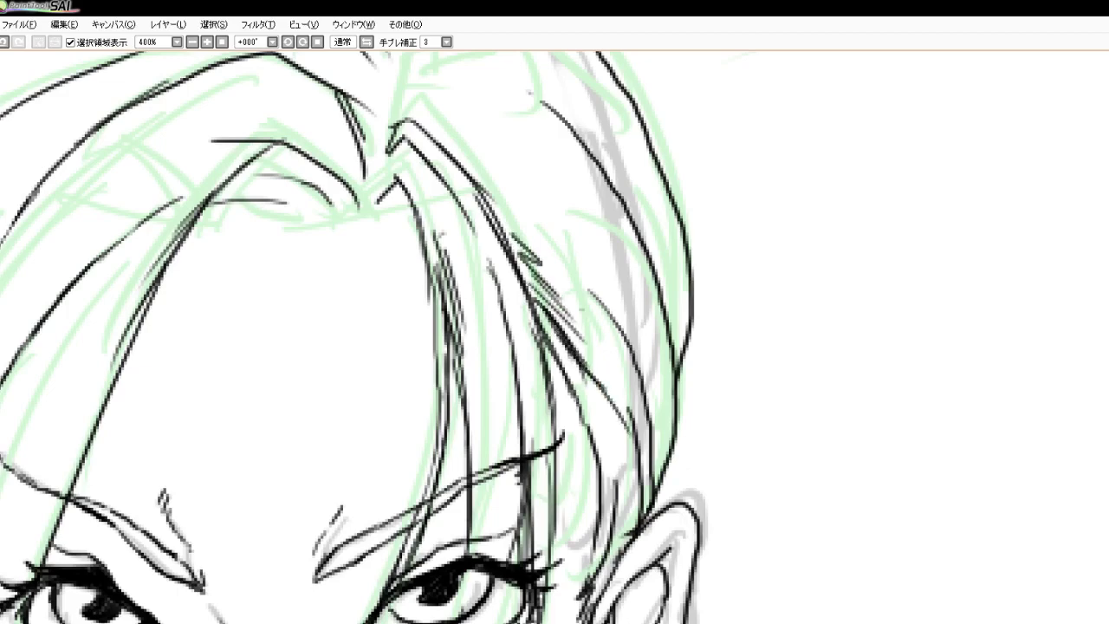
# Ink overlapping side hair strokes from beside the brow down to the top of the ear
pyautogui.moveTo(574, 390); pyautogui.dragTo(608, 480)
pyautogui.moveTo(589, 424); pyautogui.dragTo(618, 511)
pyautogui.moveTo(595, 455); pyautogui.dragTo(625, 546)
pyautogui.moveTo(605, 494); pyautogui.dragTo(623, 550)
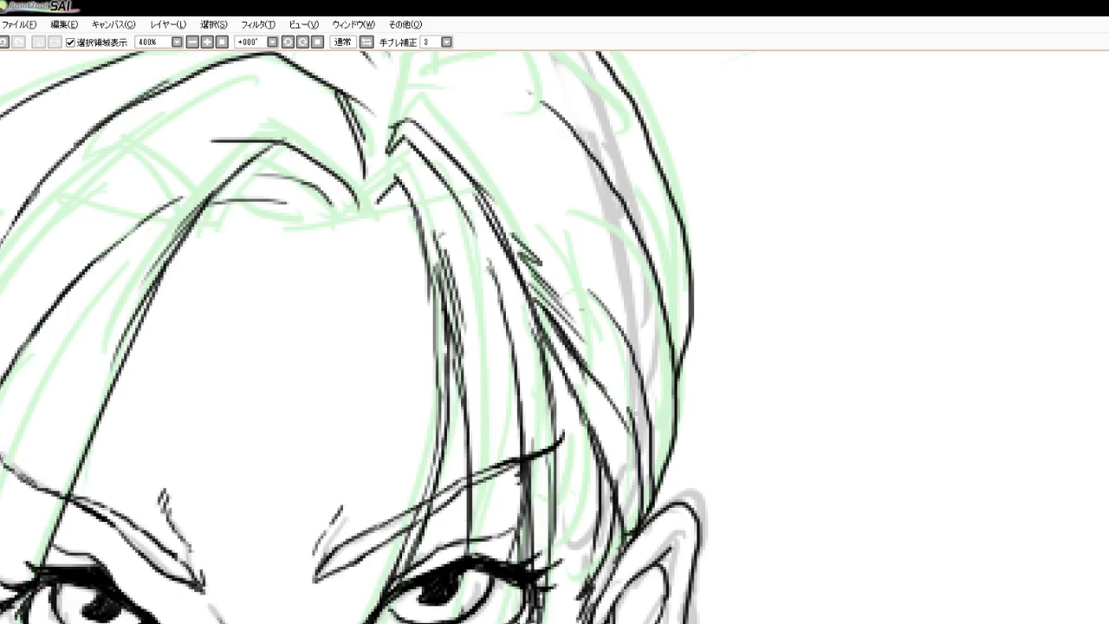
pyautogui.scroll(-4, 639, 309)
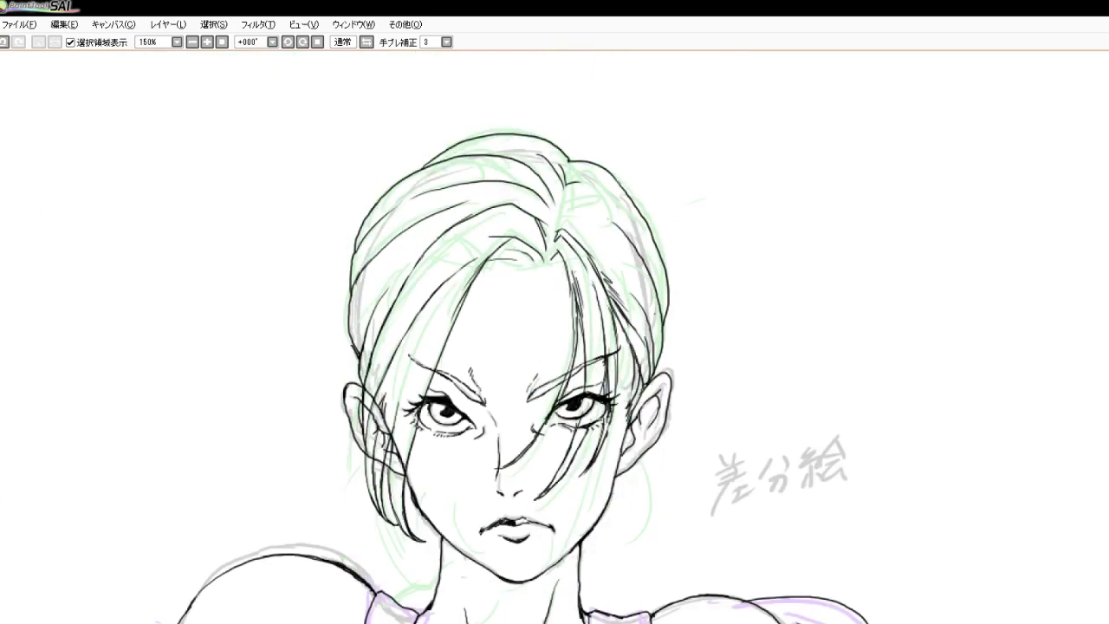
# Draw thin loose hair wisps curving out by both ears and at the side of the neck
pyautogui.scroll(2, 643, 472)
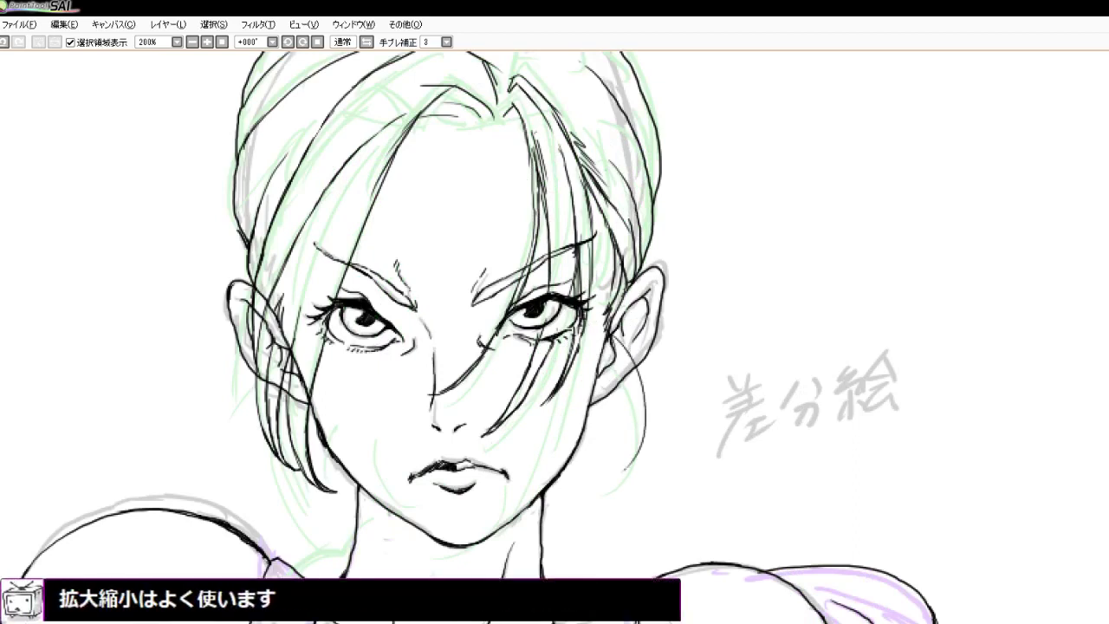
pyautogui.moveTo(605, 320); pyautogui.dragTo(654, 360)
pyautogui.moveTo(258, 374); pyautogui.dragTo(217, 464)
pyautogui.moveTo(355, 488); pyautogui.dragTo(323, 535)
pyautogui.moveTo(355, 494); pyautogui.dragTo(352, 520)
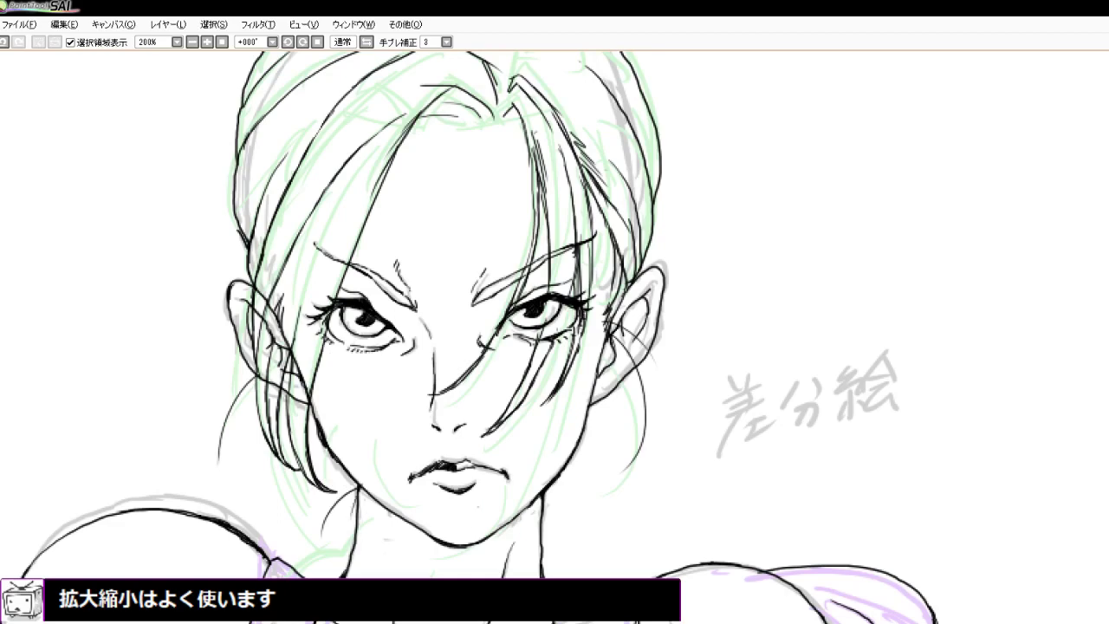
pyautogui.moveTo(292, 572); pyautogui.dragTo(350, 544)
# Ink the first two bulging segments of the braid hanging below the collar of the pointed handle
pyautogui.scroll(-6, 466, 416)
pyautogui.scroll(4, 419, 552)
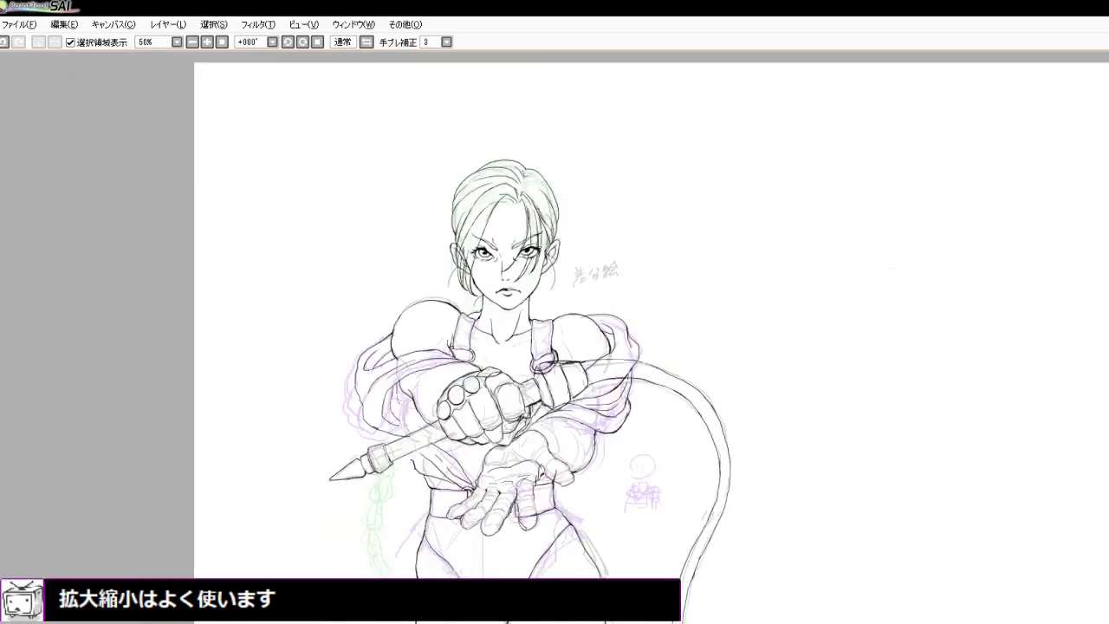
pyautogui.scroll(2, 352, 466)
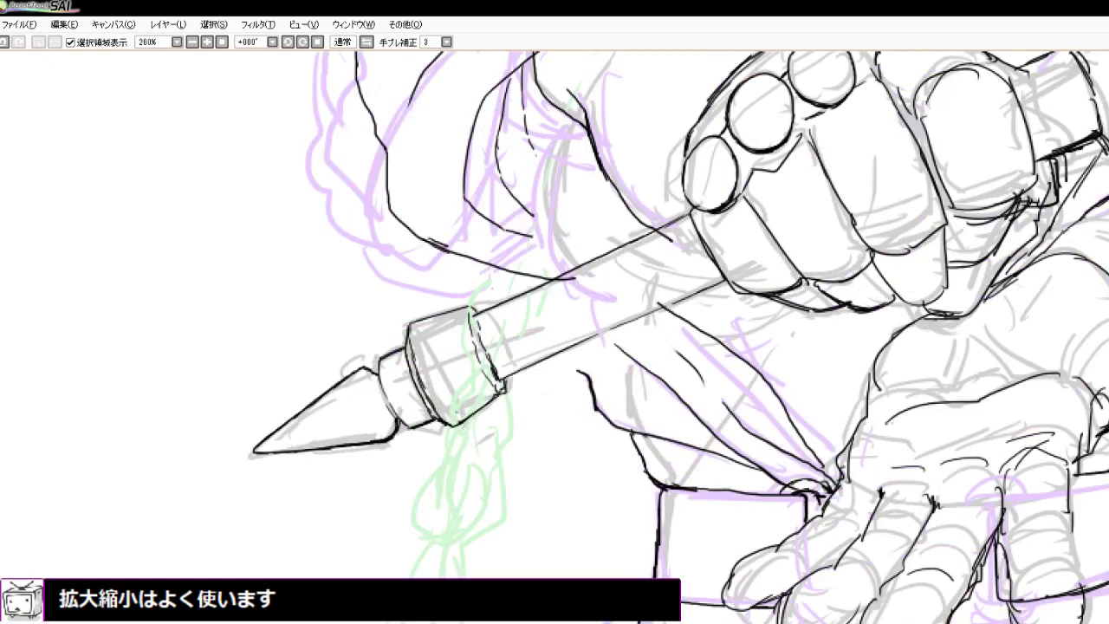
pyautogui.moveTo(499, 272); pyautogui.dragTo(472, 311)
pyautogui.moveTo(504, 390)
pyautogui.mouseDown()
pyautogui.moveTo(506, 435)
pyautogui.moveTo(485, 457)
pyautogui.mouseUp()
pyautogui.moveTo(444, 421)
pyautogui.mouseDown()
pyautogui.moveTo(413, 520)
pyautogui.moveTo(427, 539)
pyautogui.mouseUp()
pyautogui.moveTo(485, 450)
pyautogui.mouseDown()
pyautogui.moveTo(496, 504)
pyautogui.moveTo(487, 521)
pyautogui.mouseUp()
pyautogui.moveTo(493, 483)
pyautogui.mouseDown()
pyautogui.moveTo(490, 526)
pyautogui.moveTo(456, 539)
pyautogui.mouseUp()
pyautogui.scroll(-5, 452, 433)
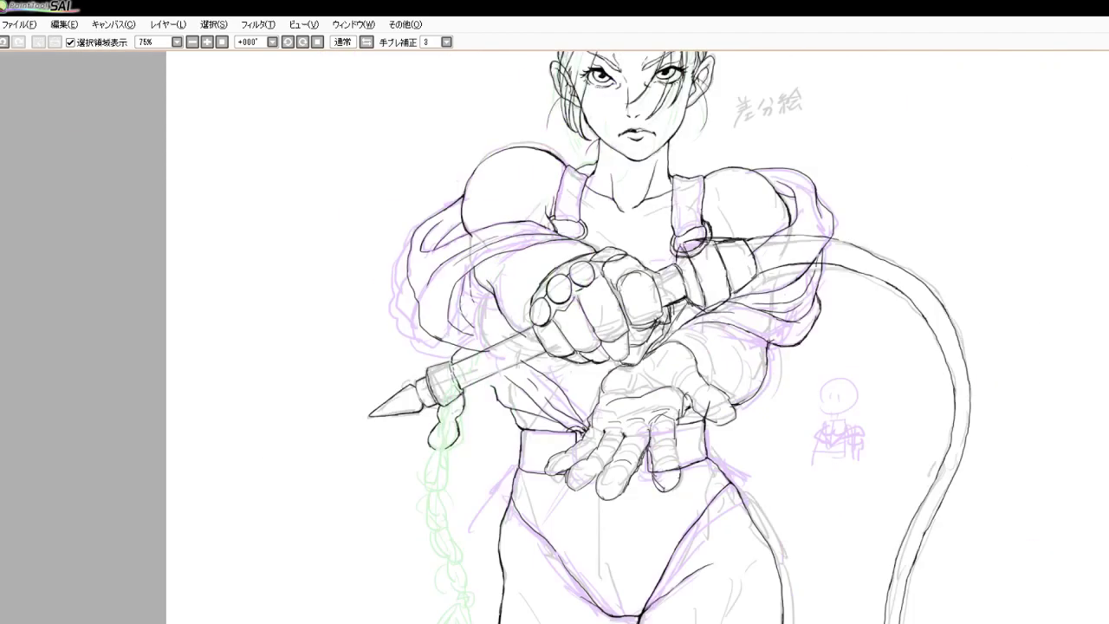
# Outline both sides of the third braid segment, overlapping the green sketch
pyautogui.scroll(6, 455, 481)
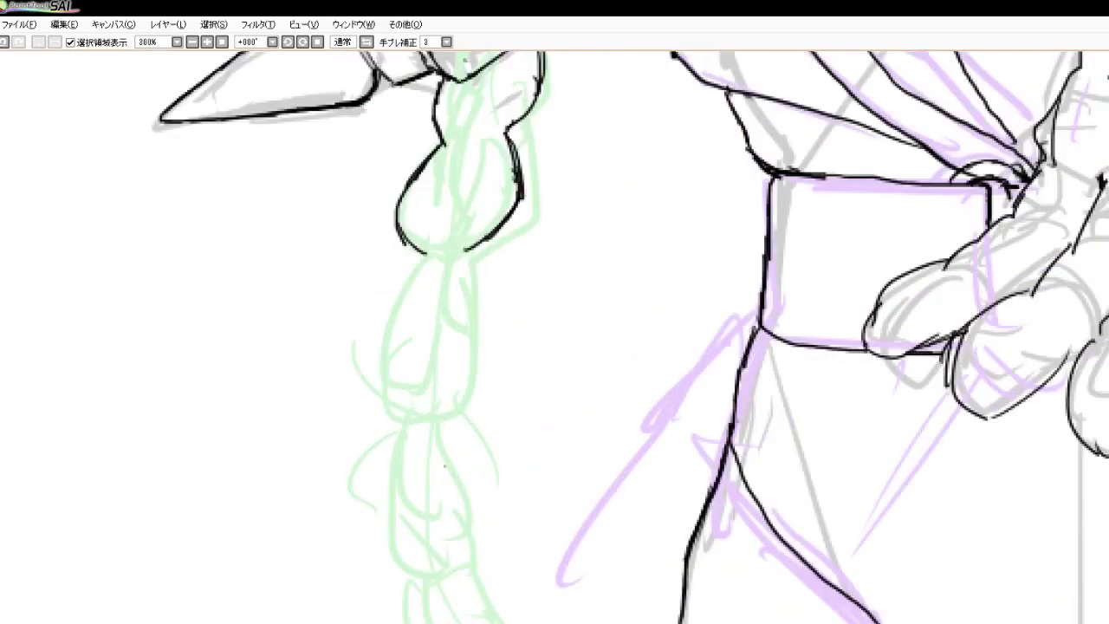
pyautogui.moveTo(409, 239)
pyautogui.mouseDown()
pyautogui.moveTo(374, 341)
pyautogui.moveTo(375, 391)
pyautogui.mouseUp()
pyautogui.moveTo(482, 243)
pyautogui.mouseDown()
pyautogui.moveTo(467, 259)
pyautogui.moveTo(470, 311)
pyautogui.mouseUp()
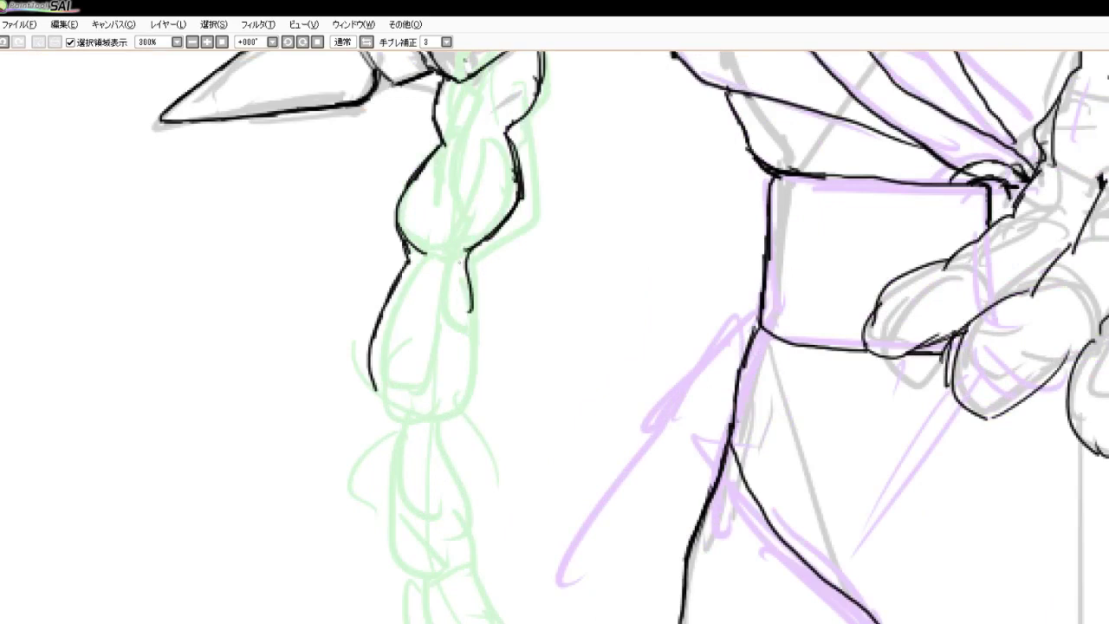
pyautogui.moveTo(463, 264); pyautogui.dragTo(475, 336)
pyautogui.moveTo(465, 284)
pyautogui.mouseDown()
pyautogui.moveTo(476, 357)
pyautogui.moveTo(468, 386)
pyautogui.mouseUp()
pyautogui.moveTo(478, 343); pyautogui.dragTo(440, 411)
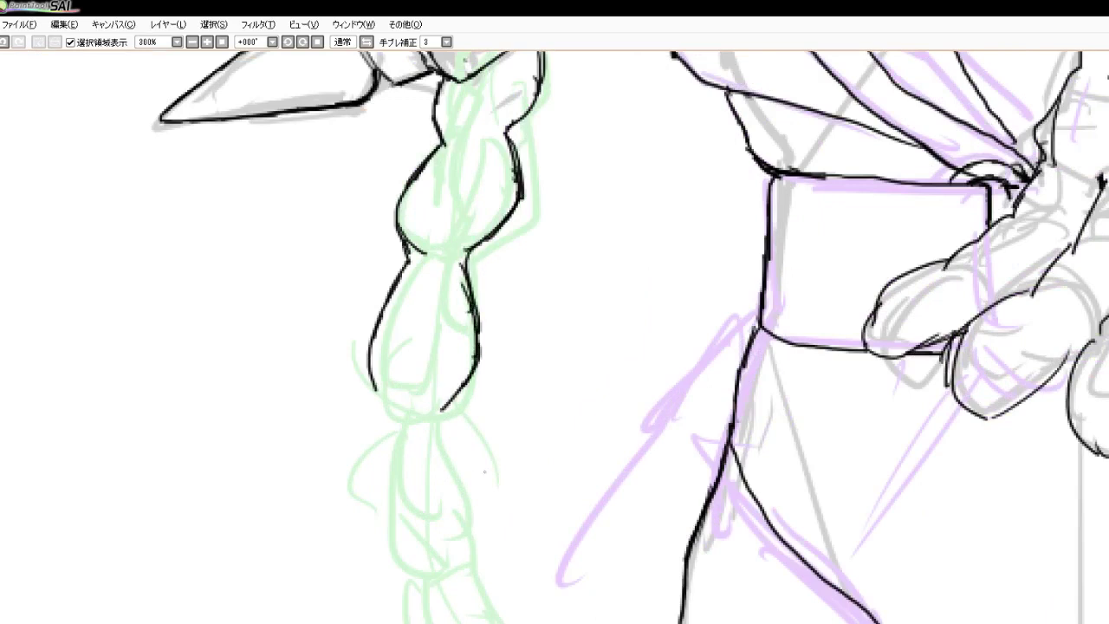
# Outline the fourth braid segment, narrowing it at the joint above and rounding it toward its lower end
pyautogui.moveTo(374, 388)
pyautogui.mouseDown()
pyautogui.moveTo(388, 413)
pyautogui.moveTo(370, 530)
pyautogui.moveTo(390, 556)
pyautogui.mouseUp()
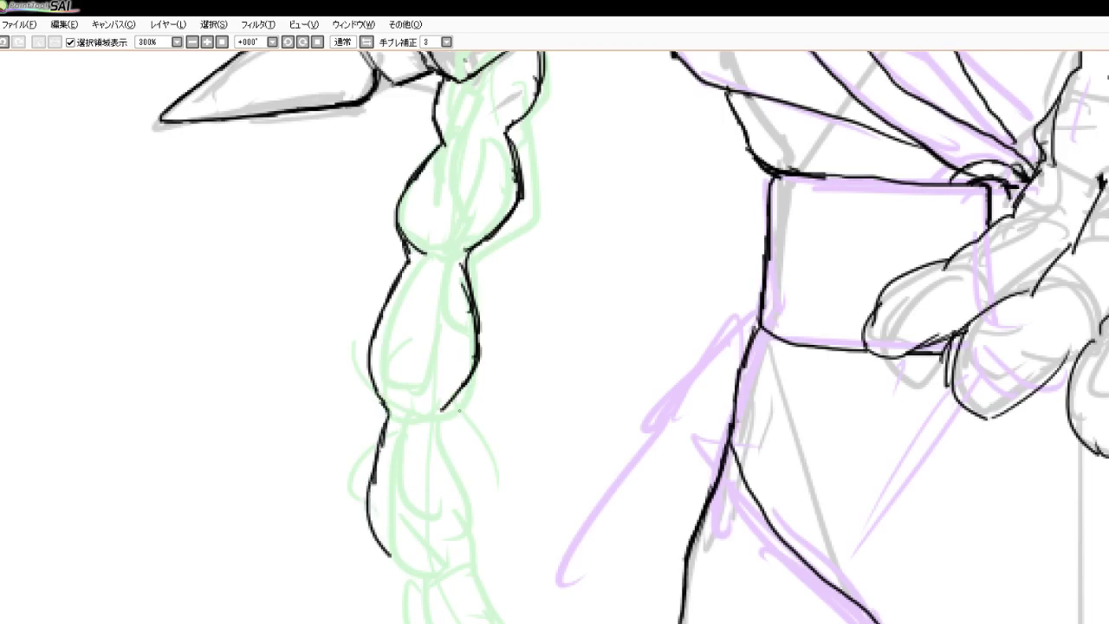
pyautogui.moveTo(454, 396)
pyautogui.mouseDown()
pyautogui.moveTo(440, 419)
pyautogui.moveTo(469, 483)
pyautogui.moveTo(473, 537)
pyautogui.mouseUp()
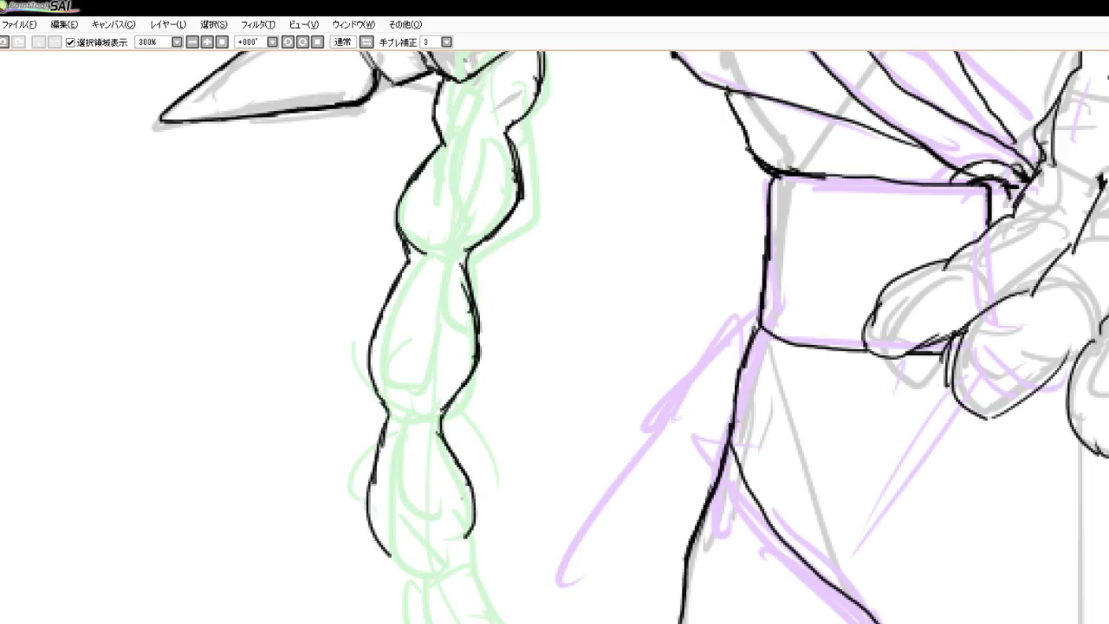
pyautogui.moveTo(474, 494); pyautogui.dragTo(455, 554)
pyautogui.moveTo(475, 518); pyautogui.dragTo(455, 556)
pyautogui.scroll(-4, 459, 499)
# Ink the fifth braid segment slanting toward the thigh, with reinforced strokes along its outer curve
pyautogui.scroll(5, 433, 489)
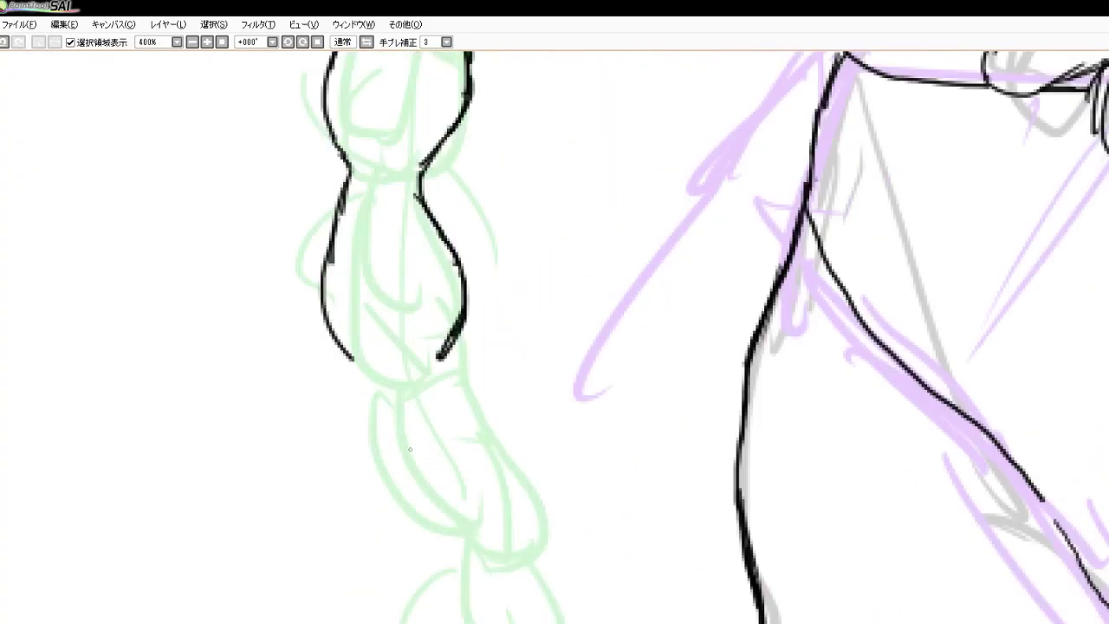
pyautogui.moveTo(346, 351)
pyautogui.mouseDown()
pyautogui.moveTo(390, 386)
pyautogui.moveTo(376, 449)
pyautogui.mouseUp()
pyautogui.moveTo(456, 343)
pyautogui.mouseDown()
pyautogui.moveTo(447, 362)
pyautogui.moveTo(487, 402)
pyautogui.moveTo(517, 491)
pyautogui.mouseUp()
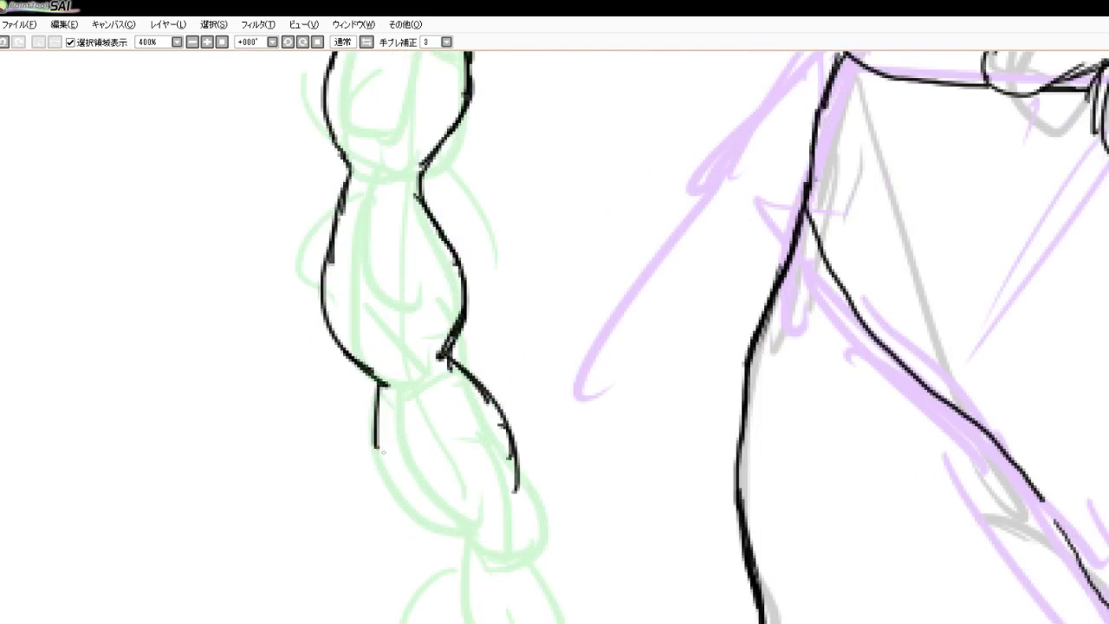
pyautogui.moveTo(377, 425)
pyautogui.mouseDown()
pyautogui.moveTo(378, 468)
pyautogui.moveTo(472, 548)
pyautogui.mouseUp()
pyautogui.moveTo(517, 473); pyautogui.dragTo(526, 544)
pyautogui.moveTo(487, 397)
pyautogui.mouseDown()
pyautogui.moveTo(502, 413)
pyautogui.moveTo(526, 519)
pyautogui.mouseUp()
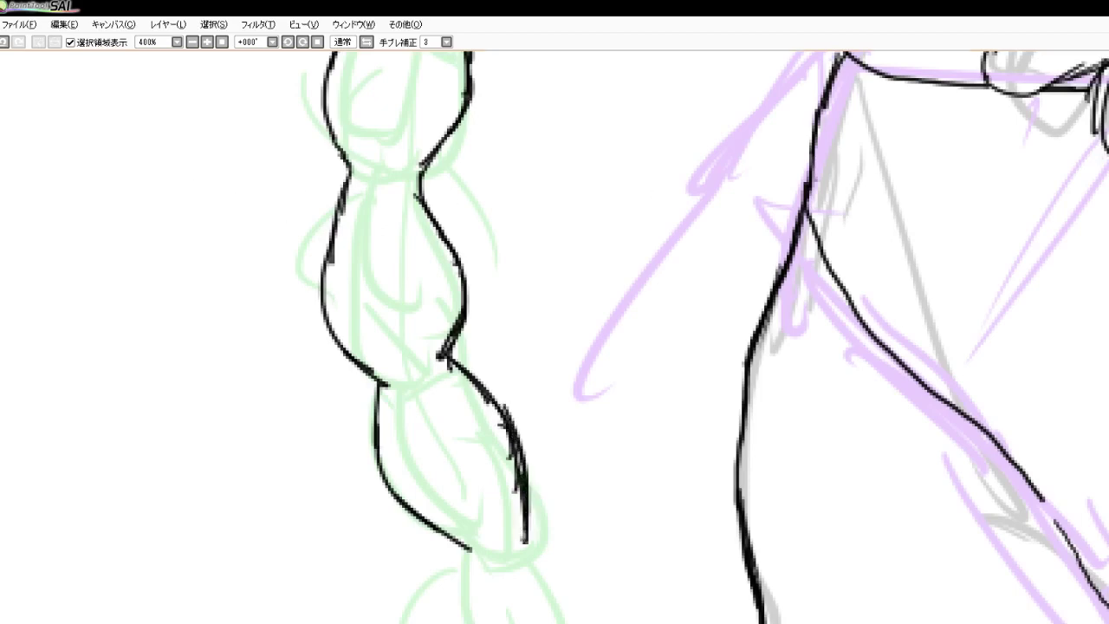
# Erase the stray doubled lines along the inside edges of the fourth and fifth braid segments
pyautogui.moveTo(487, 430); pyautogui.dragTo(503, 480)
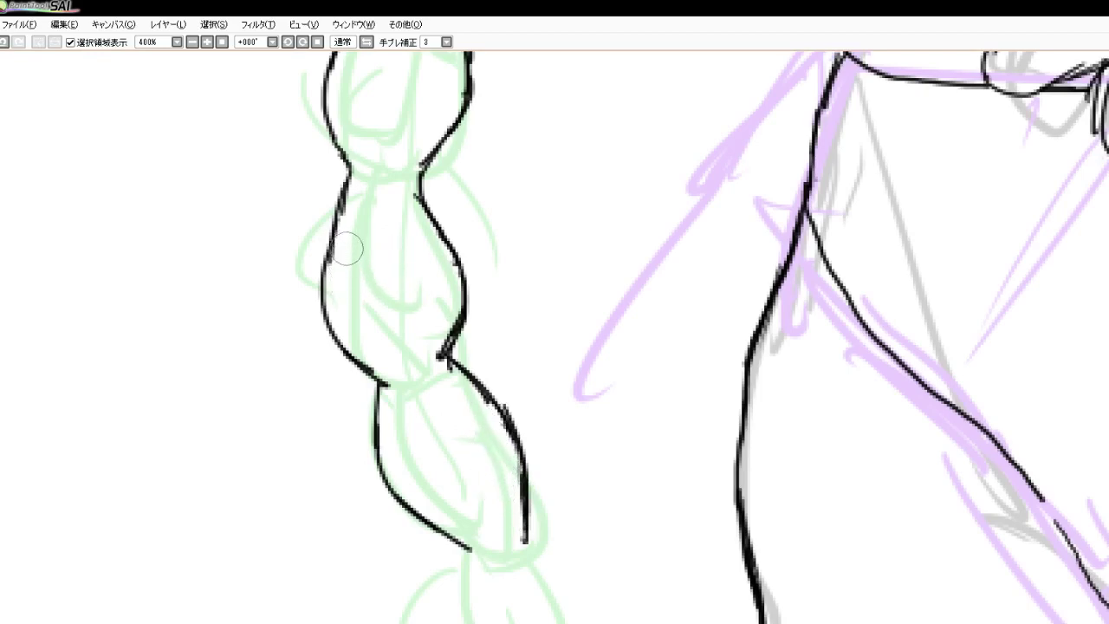
pyautogui.moveTo(347, 248); pyautogui.dragTo(364, 204)
pyautogui.moveTo(441, 296)
pyautogui.mouseDown()
pyautogui.moveTo(426, 337)
pyautogui.moveTo(436, 341)
pyautogui.mouseUp()
pyautogui.scroll(-4, 543, 229)
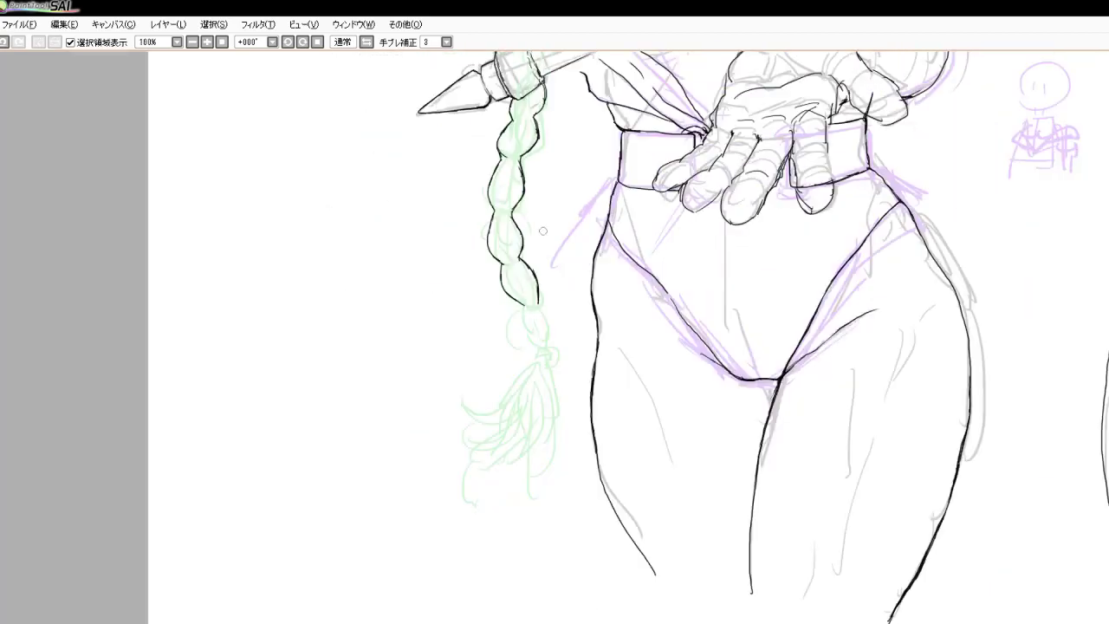
# Outline the last braid segment, tapering it to a narrow end above the hair tie
pyautogui.scroll(3, 544, 230)
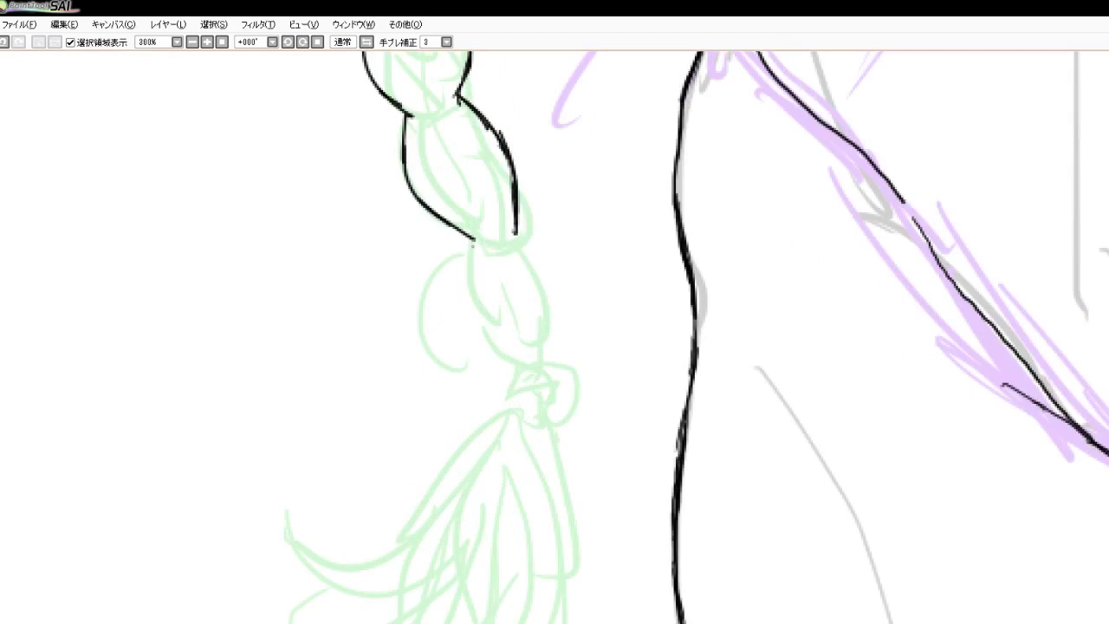
pyautogui.moveTo(473, 241)
pyautogui.mouseDown()
pyautogui.moveTo(468, 272)
pyautogui.moveTo(487, 329)
pyautogui.mouseUp()
pyautogui.moveTo(518, 227); pyautogui.dragTo(545, 291)
pyautogui.moveTo(527, 253); pyautogui.dragTo(548, 336)
pyautogui.moveTo(541, 291); pyautogui.dragTo(542, 353)
pyautogui.moveTo(482, 320); pyautogui.dragTo(547, 359)
# Draw the wrapped hair tie with two bands and a small knot at the end of the braid
pyautogui.moveTo(516, 350)
pyautogui.mouseDown()
pyautogui.moveTo(518, 386)
pyautogui.moveTo(561, 381)
pyautogui.moveTo(561, 384)
pyautogui.mouseUp()
pyautogui.moveTo(560, 381)
pyautogui.mouseDown()
pyautogui.moveTo(562, 398)
pyautogui.moveTo(538, 383)
pyautogui.moveTo(509, 387)
pyautogui.moveTo(506, 407)
pyautogui.moveTo(555, 418)
pyautogui.mouseUp()
pyautogui.moveTo(554, 418)
pyautogui.mouseDown()
pyautogui.moveTo(535, 419)
pyautogui.moveTo(534, 395)
pyautogui.moveTo(560, 402)
pyautogui.mouseUp()
pyautogui.moveTo(525, 397)
pyautogui.mouseDown()
pyautogui.moveTo(563, 392)
pyautogui.moveTo(574, 367)
pyautogui.mouseUp()
pyautogui.moveTo(571, 373)
pyautogui.mouseDown()
pyautogui.moveTo(594, 395)
pyautogui.moveTo(580, 385)
pyautogui.mouseUp()
# Draw a hanging ribbon loop from the tie's knot, with an inner fold and a thickened lower edge
pyautogui.moveTo(579, 381)
pyautogui.mouseDown()
pyautogui.moveTo(600, 401)
pyautogui.moveTo(586, 437)
pyautogui.moveTo(603, 471)
pyautogui.mouseUp()
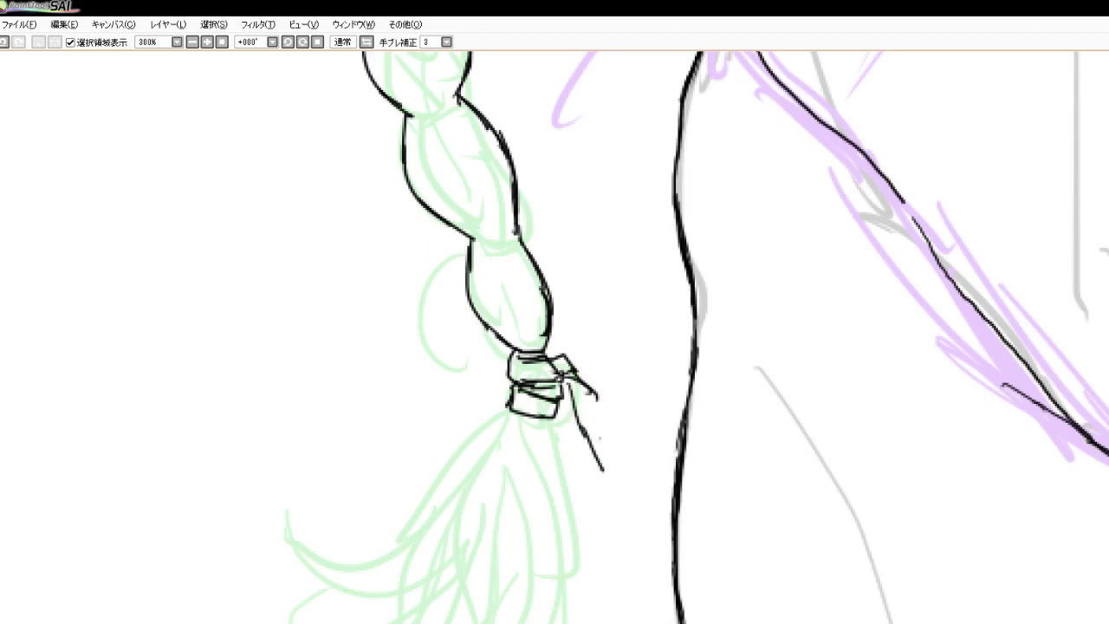
pyautogui.moveTo(596, 391)
pyautogui.mouseDown()
pyautogui.moveTo(634, 437)
pyautogui.moveTo(610, 469)
pyautogui.mouseUp()
pyautogui.moveTo(563, 400); pyautogui.dragTo(573, 465)
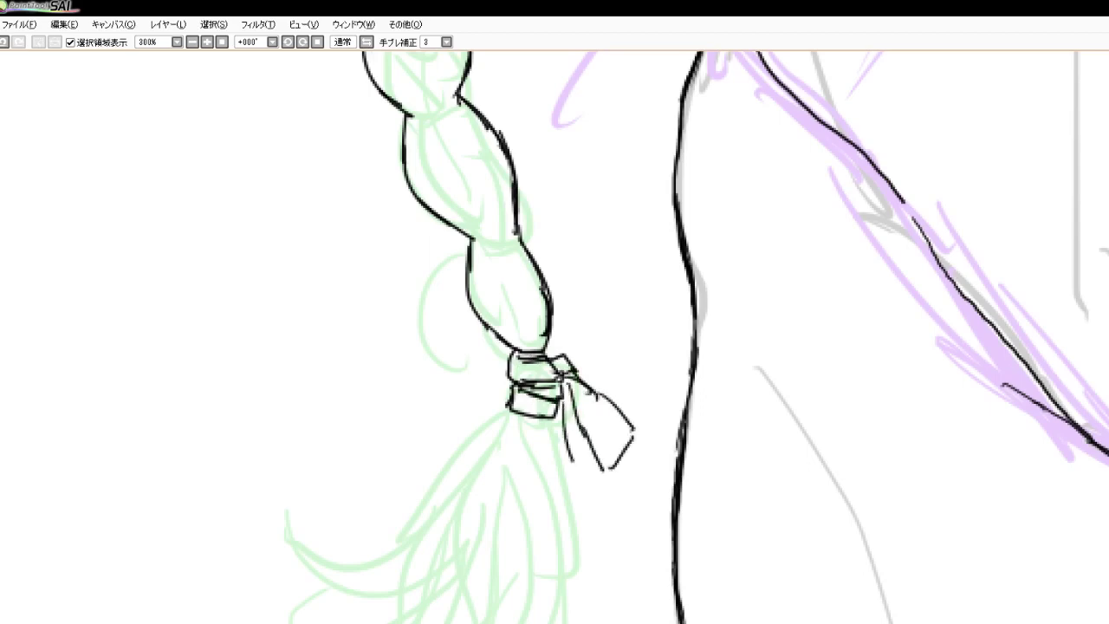
pyautogui.moveTo(565, 426)
pyautogui.mouseDown()
pyautogui.moveTo(587, 506)
pyautogui.moveTo(621, 459)
pyautogui.mouseUp()
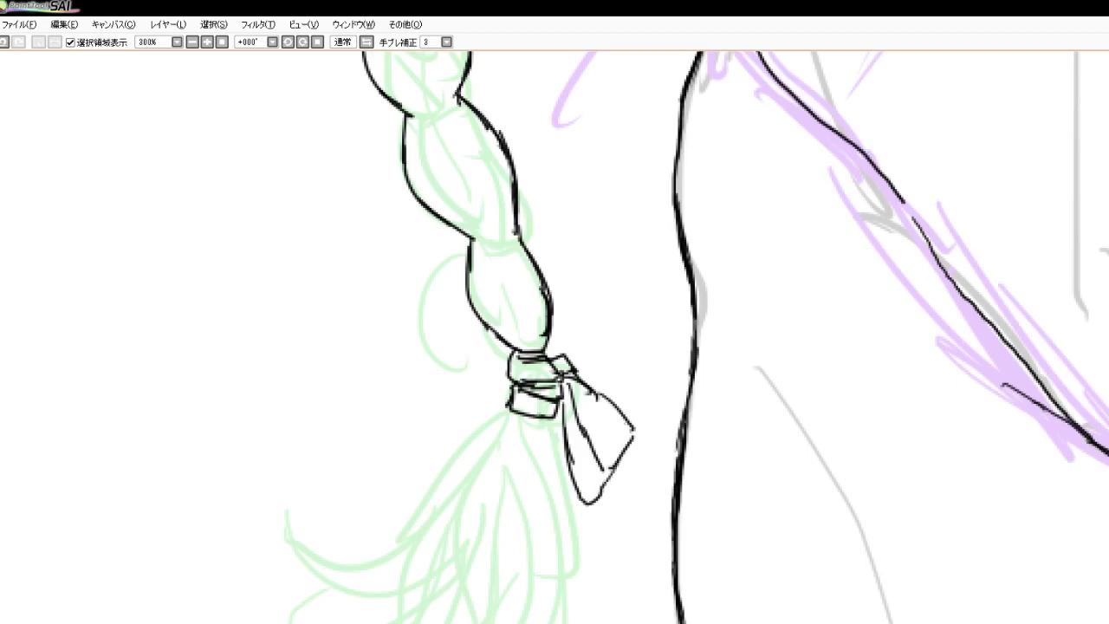
pyautogui.moveTo(570, 390)
pyautogui.mouseDown()
pyautogui.moveTo(615, 441)
pyautogui.moveTo(592, 479)
pyautogui.mouseUp()
pyautogui.moveTo(623, 417)
pyautogui.mouseDown()
pyautogui.moveTo(635, 435)
pyautogui.moveTo(609, 480)
pyautogui.mouseUp()
pyautogui.moveTo(622, 459); pyautogui.dragTo(598, 499)
pyautogui.moveTo(613, 472); pyautogui.dragTo(596, 499)
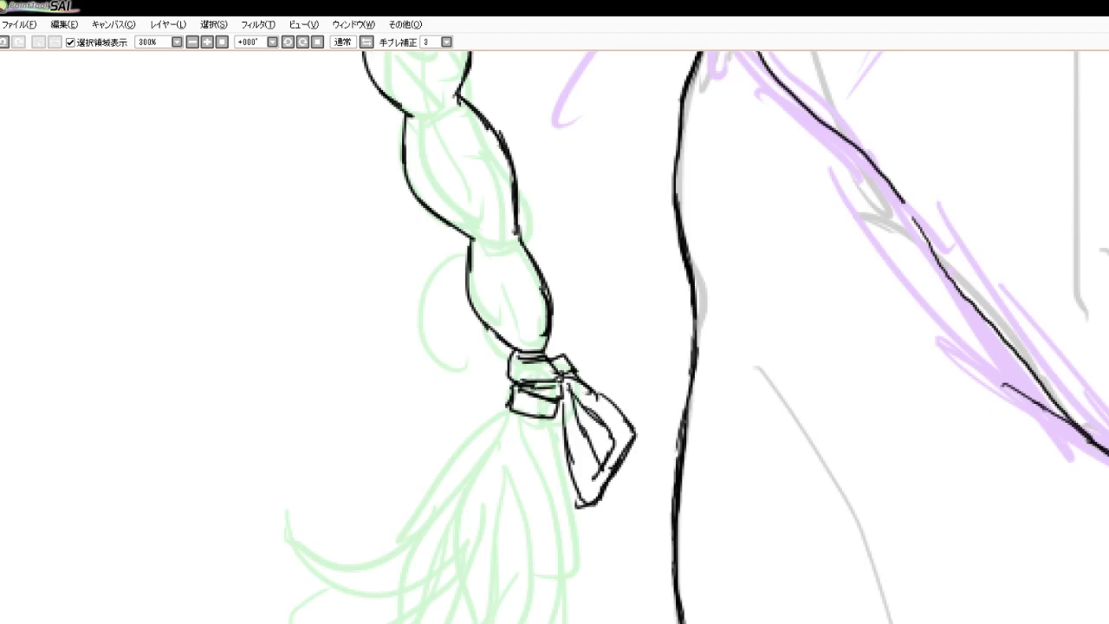
# Add a second ribbon loop extending sideways behind the first, with folded edges joining it
pyautogui.moveTo(569, 375); pyautogui.dragTo(643, 382)
pyautogui.moveTo(598, 390); pyautogui.dragTo(657, 413)
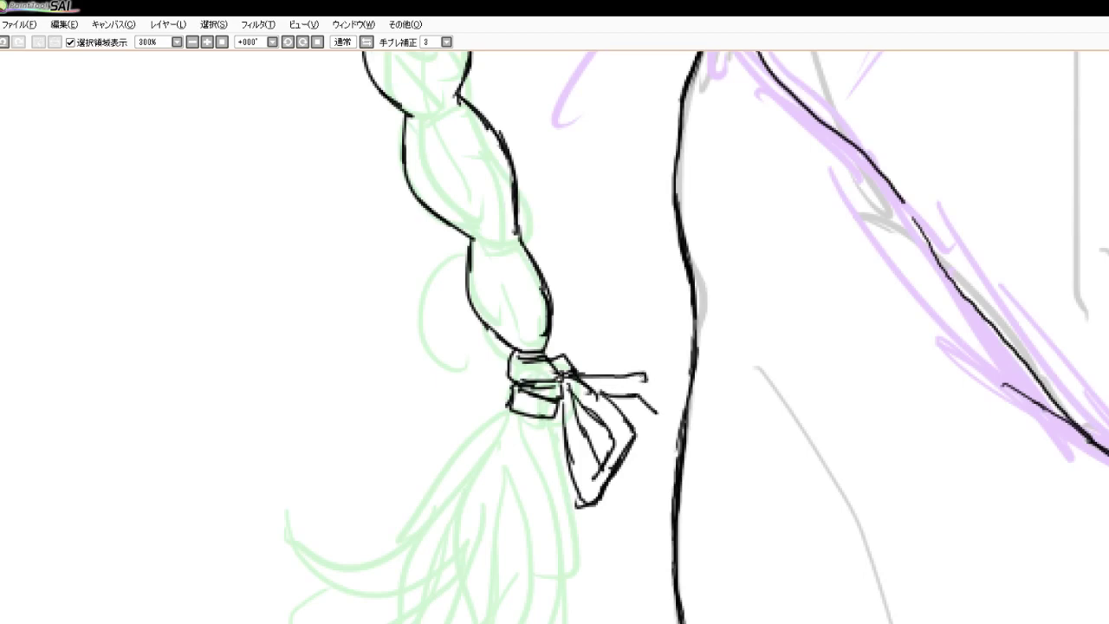
pyautogui.moveTo(642, 373); pyautogui.dragTo(656, 388)
pyautogui.moveTo(650, 382)
pyautogui.mouseDown()
pyautogui.moveTo(641, 413)
pyautogui.moveTo(622, 456)
pyautogui.mouseUp()
pyautogui.moveTo(655, 376); pyautogui.dragTo(648, 435)
pyautogui.moveTo(653, 385)
pyautogui.mouseDown()
pyautogui.moveTo(647, 433)
pyautogui.moveTo(622, 461)
pyautogui.mouseUp()
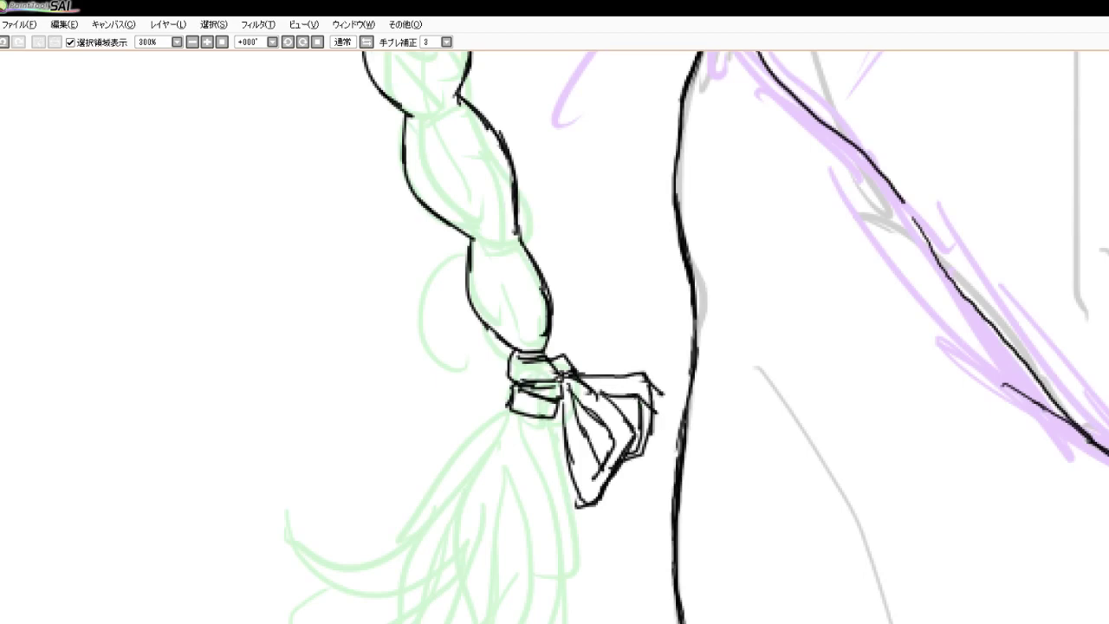
pyautogui.moveTo(568, 414)
pyautogui.mouseDown()
pyautogui.moveTo(580, 423)
pyautogui.moveTo(546, 408)
pyautogui.moveTo(562, 436)
pyautogui.mouseUp()
pyautogui.scroll(-4, 559, 330)
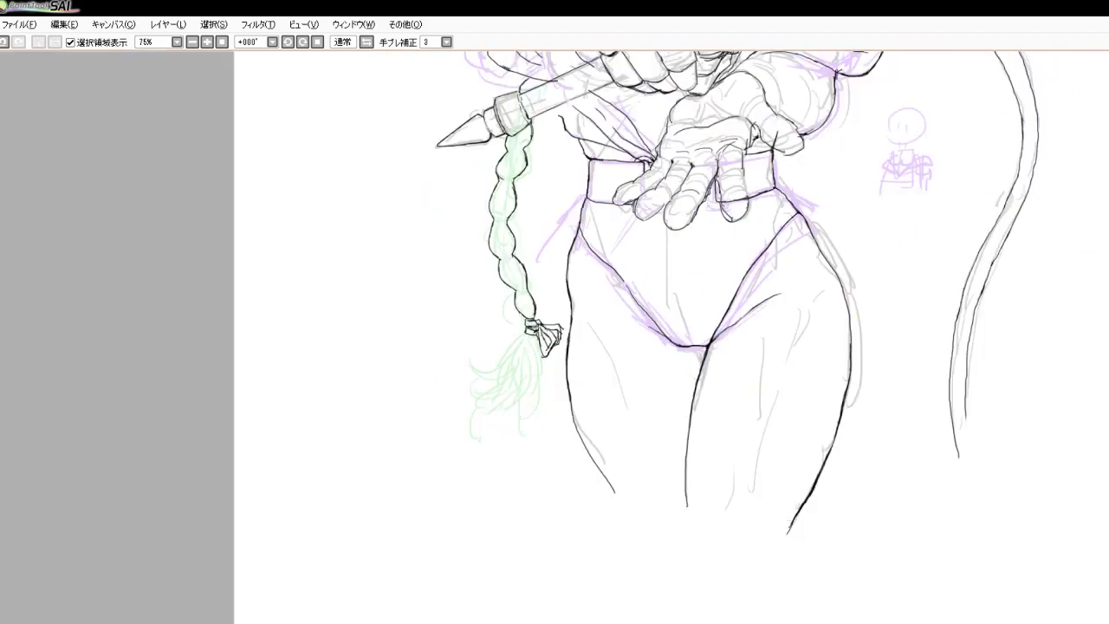
# Ink the tassel's outer edge from beneath the ribbon, curving down and inward to a point
pyautogui.scroll(4, 537, 399)
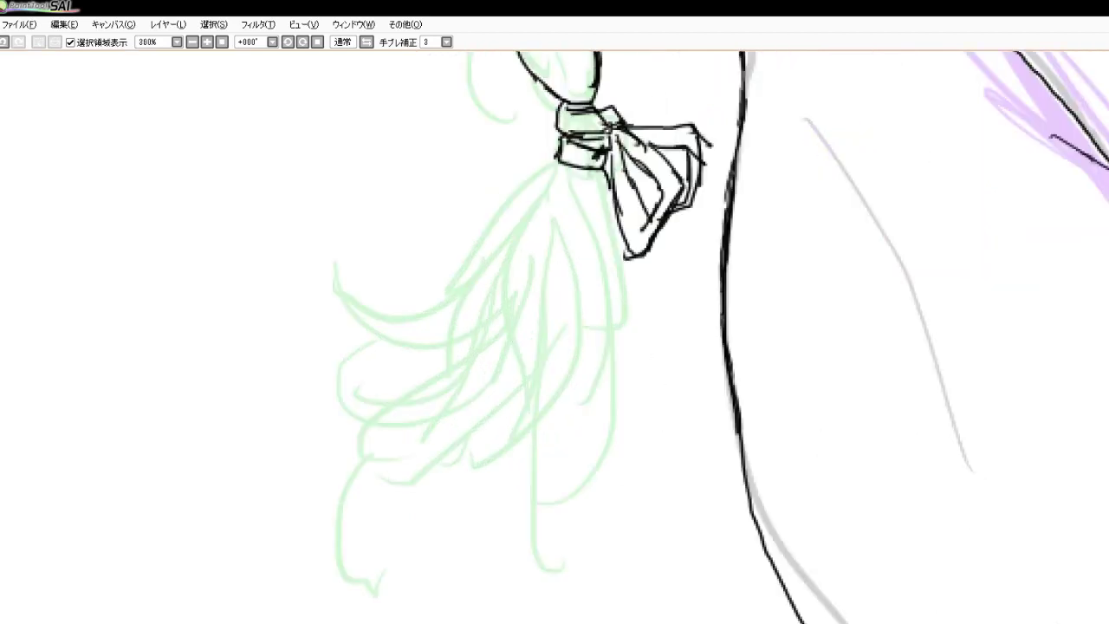
pyautogui.moveTo(624, 275)
pyautogui.mouseDown()
pyautogui.moveTo(634, 350)
pyautogui.moveTo(630, 288)
pyautogui.mouseUp()
pyautogui.moveTo(628, 286); pyautogui.dragTo(640, 374)
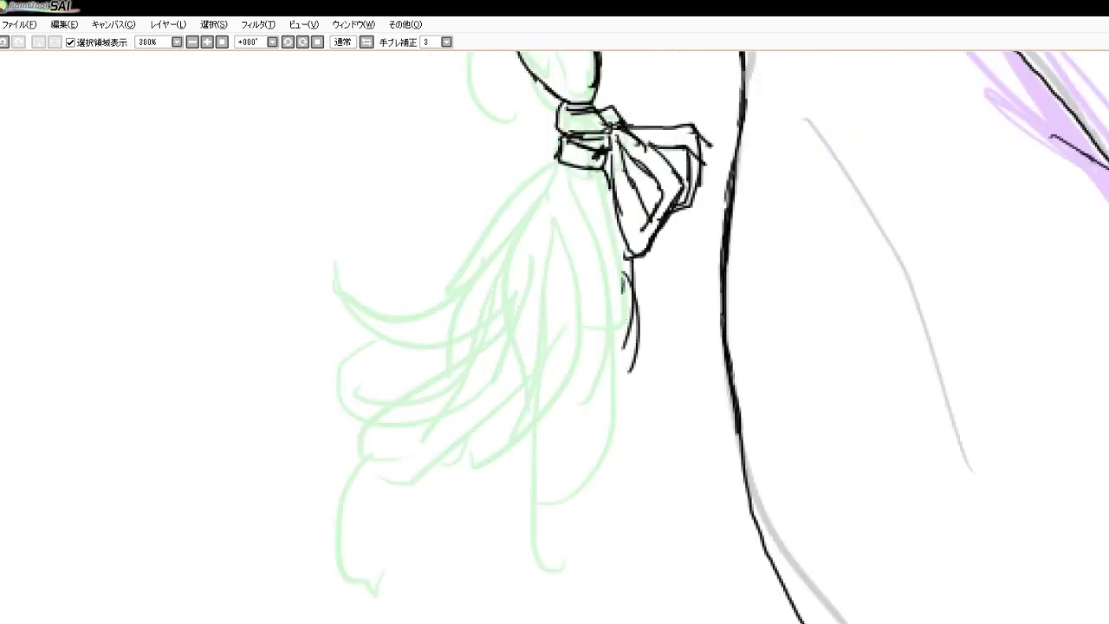
pyautogui.moveTo(642, 313); pyautogui.dragTo(637, 373)
pyautogui.moveTo(641, 367); pyautogui.dragTo(578, 485)
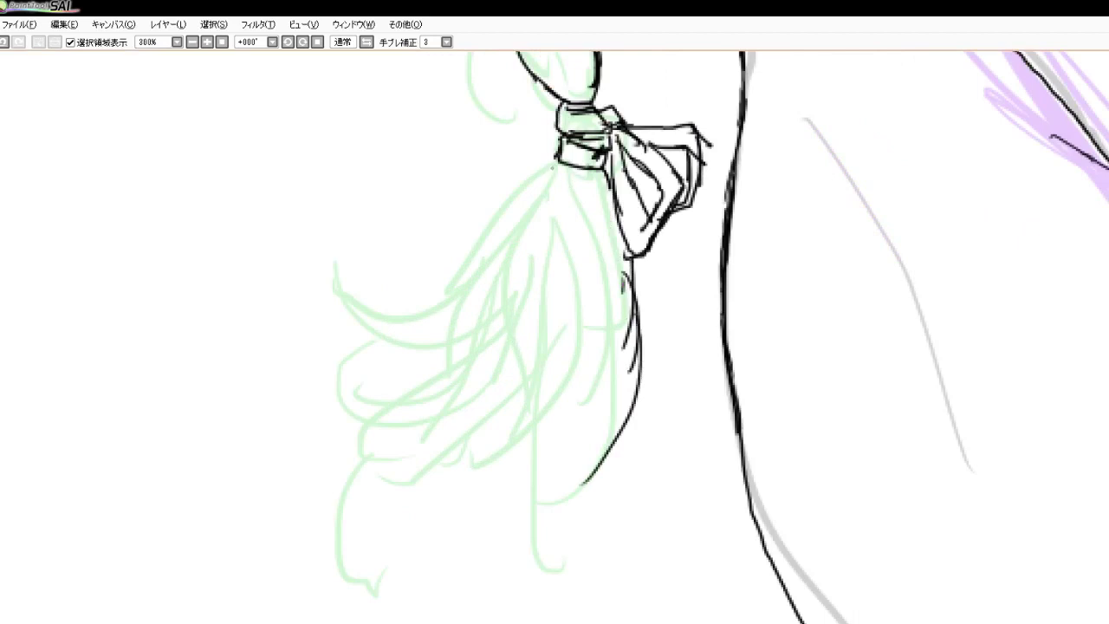
# Ink the tassel's outer lock sweeping away from the thigh, from the tie to an upturned curled tip
pyautogui.moveTo(555, 165); pyautogui.dragTo(483, 244)
pyautogui.moveTo(528, 187); pyautogui.dragTo(455, 302)
pyautogui.moveTo(530, 210)
pyautogui.mouseDown()
pyautogui.moveTo(475, 240)
pyautogui.moveTo(456, 297)
pyautogui.moveTo(409, 351)
pyautogui.mouseUp()
pyautogui.moveTo(437, 317)
pyautogui.mouseDown()
pyautogui.moveTo(293, 344)
pyautogui.moveTo(317, 400)
pyautogui.mouseUp()
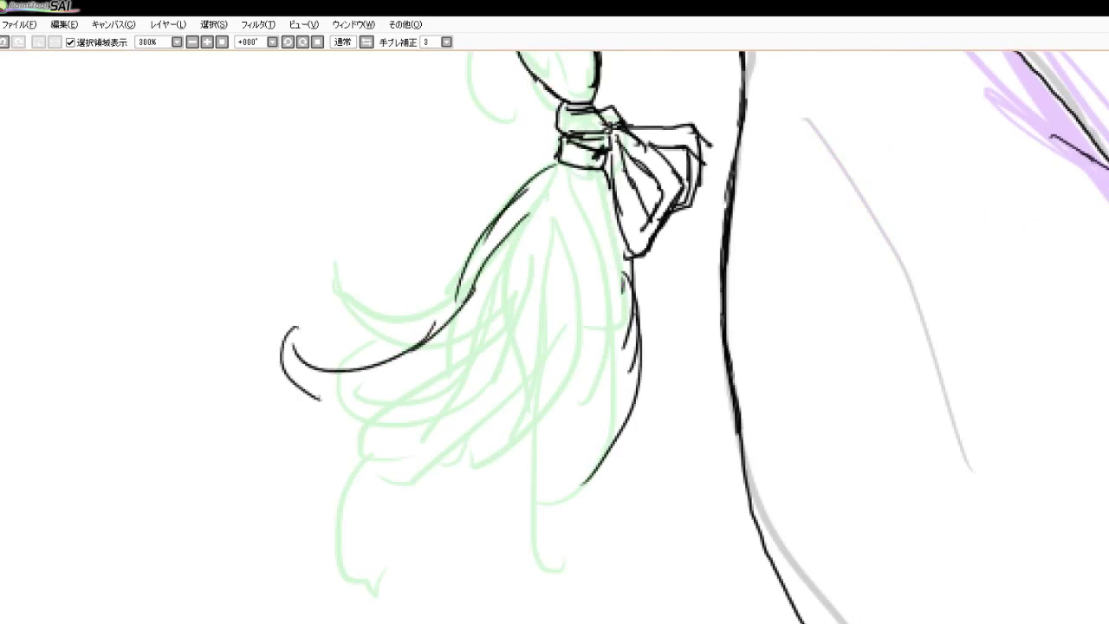
pyautogui.moveTo(279, 361)
pyautogui.mouseDown()
pyautogui.moveTo(398, 392)
pyautogui.moveTo(442, 347)
pyautogui.mouseUp()
pyautogui.moveTo(482, 293); pyautogui.dragTo(459, 326)
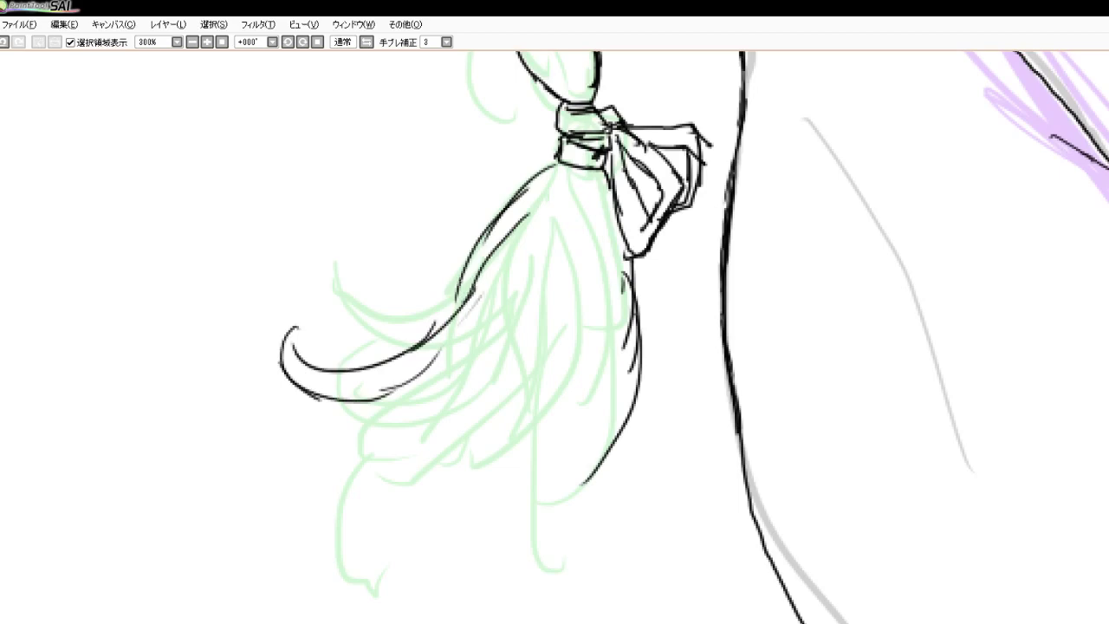
# Add a drooping strand beneath the curled lock and a long central lock with a hooked tip
pyautogui.moveTo(462, 282)
pyautogui.mouseDown()
pyautogui.moveTo(435, 361)
pyautogui.moveTo(382, 409)
pyautogui.mouseUp()
pyautogui.moveTo(433, 366); pyautogui.dragTo(400, 503)
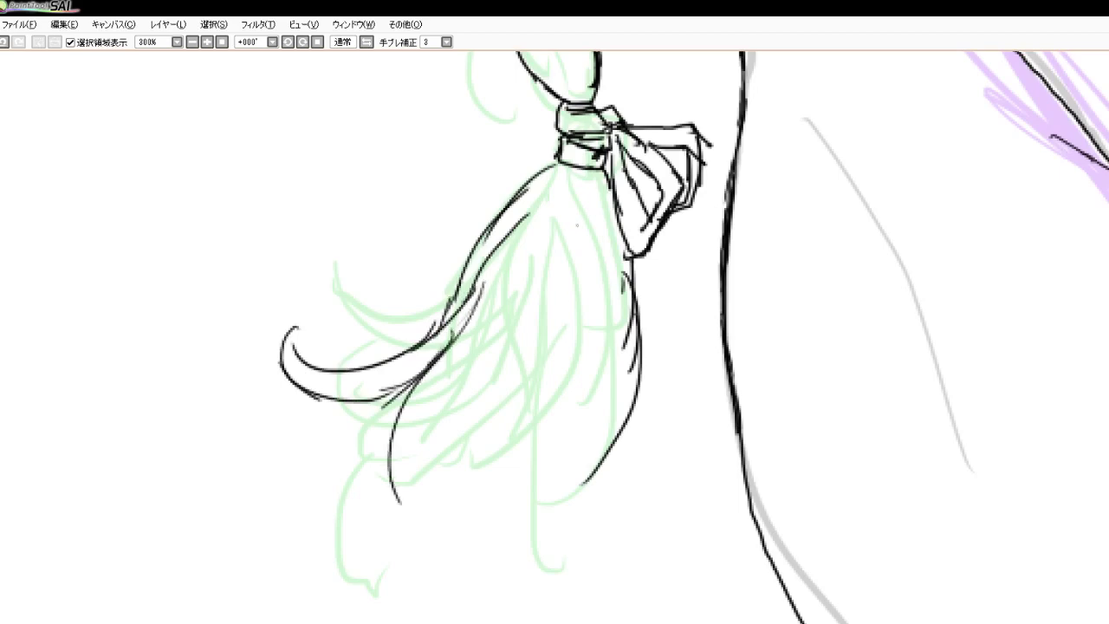
pyautogui.moveTo(576, 170)
pyautogui.mouseDown()
pyautogui.moveTo(578, 199)
pyautogui.moveTo(575, 298)
pyautogui.moveTo(587, 264)
pyautogui.moveTo(513, 452)
pyautogui.mouseUp()
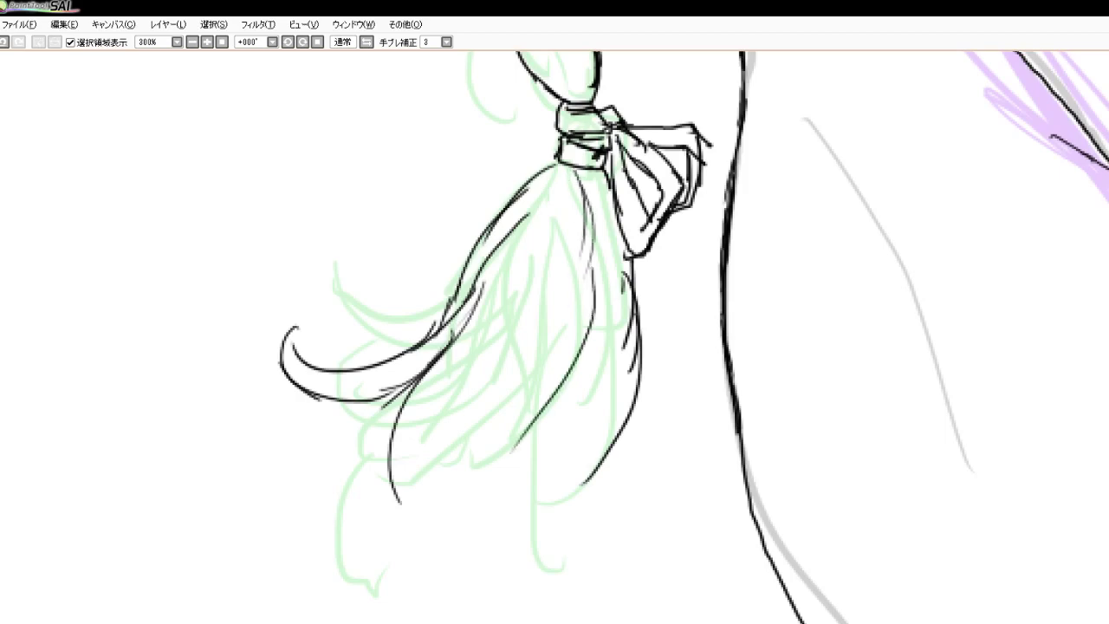
pyautogui.moveTo(544, 408); pyautogui.dragTo(490, 579)
pyautogui.moveTo(518, 492); pyautogui.dragTo(492, 568)
pyautogui.moveTo(593, 392)
pyautogui.mouseDown()
pyautogui.moveTo(537, 474)
pyautogui.moveTo(508, 597)
pyautogui.mouseUp()
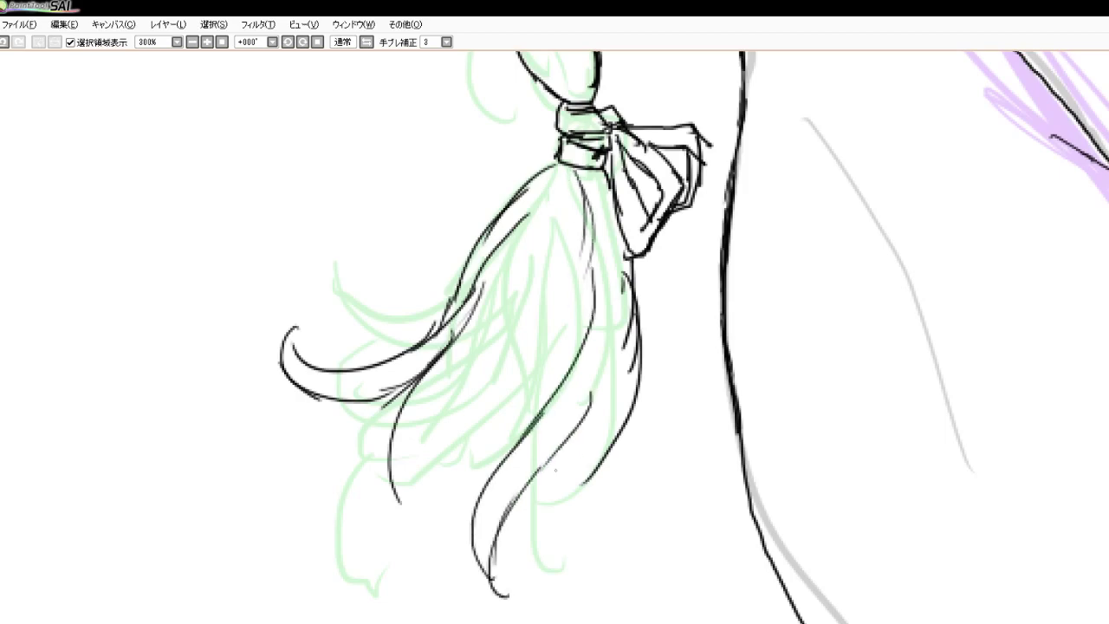
# Layer long flowing strands from under the ribbon down to the central lock's lower edge
pyautogui.moveTo(631, 276); pyautogui.dragTo(618, 307)
pyautogui.moveTo(632, 307); pyautogui.dragTo(576, 425)
pyautogui.moveTo(595, 177)
pyautogui.mouseDown()
pyautogui.moveTo(630, 251)
pyautogui.moveTo(648, 338)
pyautogui.mouseUp()
pyautogui.moveTo(627, 266)
pyautogui.mouseDown()
pyautogui.moveTo(639, 372)
pyautogui.moveTo(608, 409)
pyautogui.mouseUp()
pyautogui.moveTo(633, 353)
pyautogui.mouseDown()
pyautogui.moveTo(556, 470)
pyautogui.moveTo(530, 490)
pyautogui.mouseUp()
pyautogui.moveTo(582, 444); pyautogui.dragTo(511, 512)
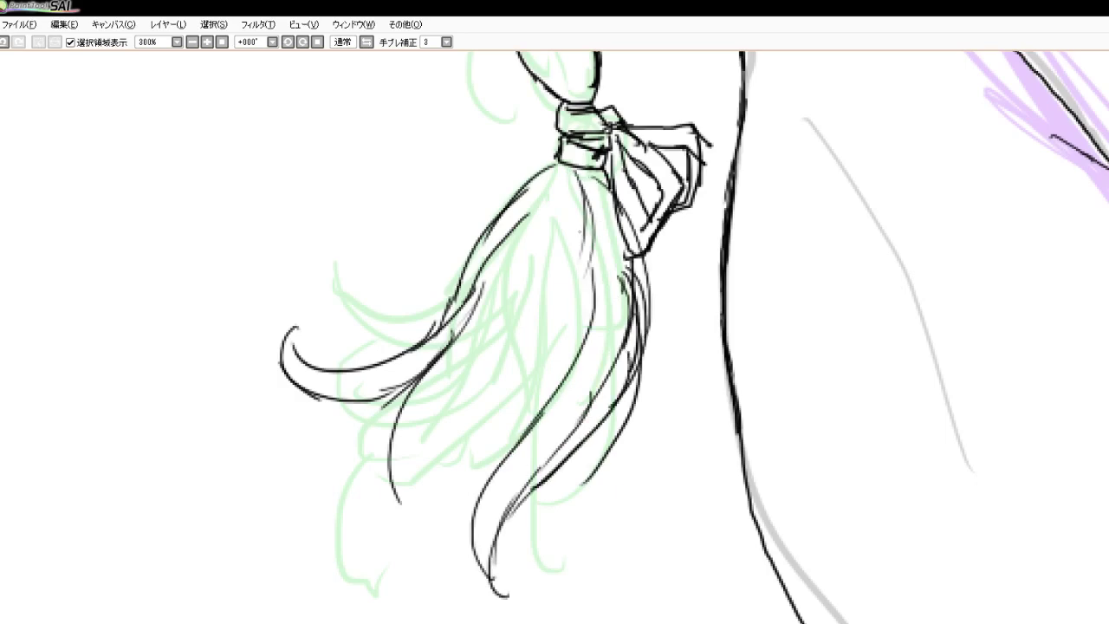
# Add long inner strands fanning down from the tie through the tassel's middle and along its outer lock
pyautogui.moveTo(562, 238)
pyautogui.mouseDown()
pyautogui.moveTo(571, 332)
pyautogui.moveTo(500, 451)
pyautogui.mouseUp()
pyautogui.moveTo(577, 163); pyautogui.dragTo(529, 269)
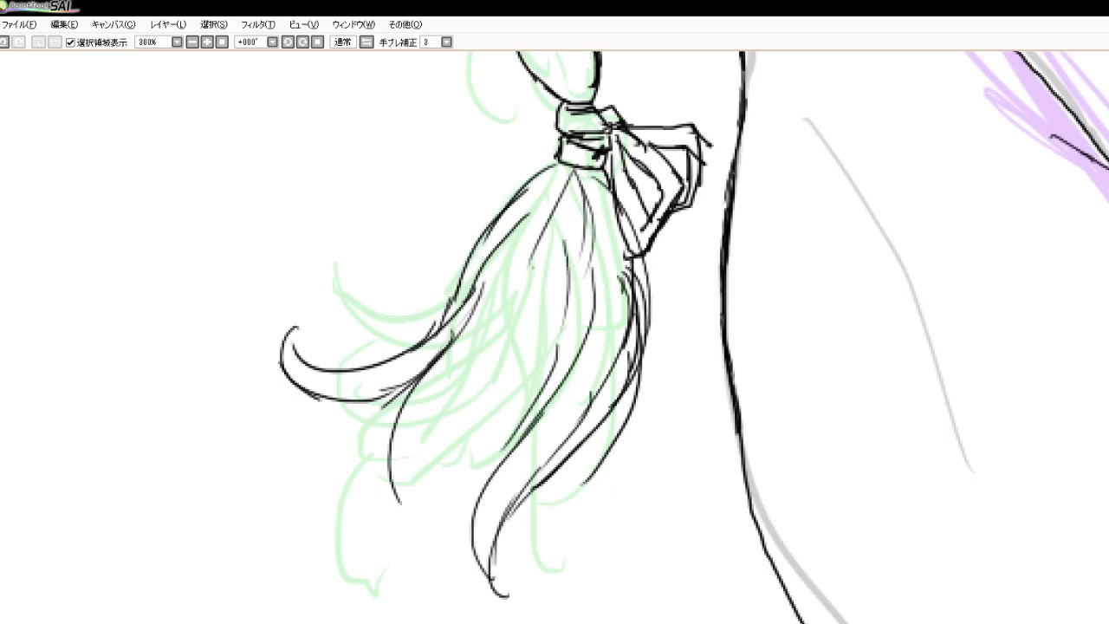
pyautogui.moveTo(557, 200)
pyautogui.mouseDown()
pyautogui.moveTo(494, 363)
pyautogui.moveTo(520, 211)
pyautogui.moveTo(459, 359)
pyautogui.mouseUp()
pyautogui.moveTo(468, 289); pyautogui.dragTo(452, 394)
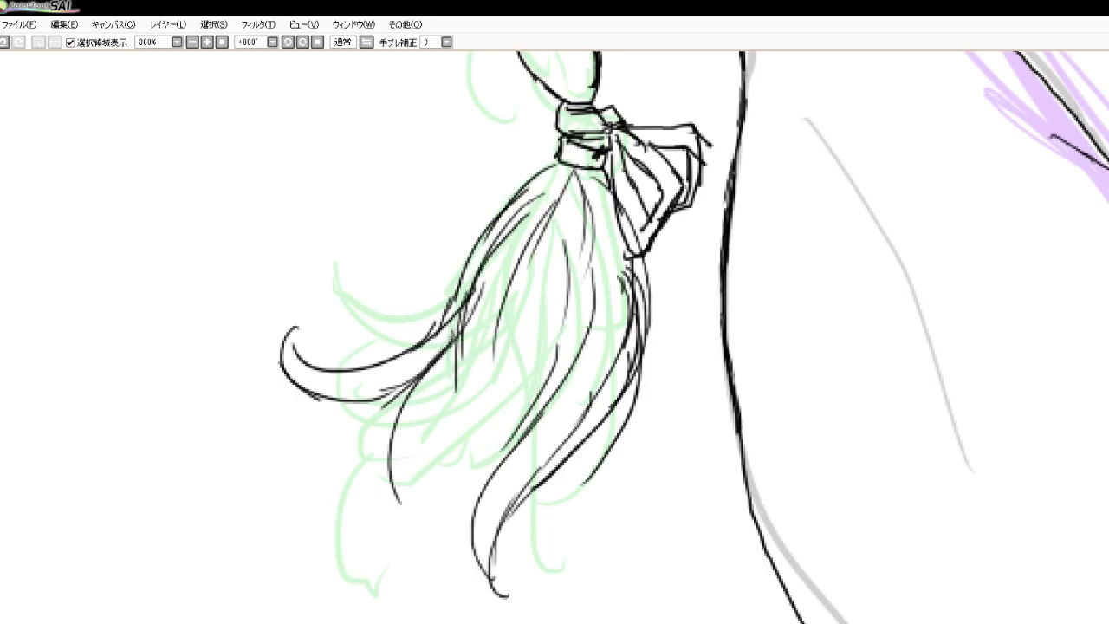
# Ink a lower tassel lock sweeping away from the thigh beneath the drooping strand, ending in an upturned curled tip
pyautogui.moveTo(456, 338)
pyautogui.mouseDown()
pyautogui.moveTo(451, 405)
pyautogui.moveTo(409, 491)
pyautogui.moveTo(339, 526)
pyautogui.moveTo(292, 525)
pyautogui.moveTo(394, 546)
pyautogui.mouseUp()
pyautogui.moveTo(392, 537); pyautogui.dragTo(439, 491)
pyautogui.moveTo(468, 402)
pyautogui.mouseDown()
pyautogui.moveTo(426, 501)
pyautogui.moveTo(378, 532)
pyautogui.moveTo(275, 509)
pyautogui.moveTo(411, 525)
pyautogui.moveTo(462, 476)
pyautogui.moveTo(404, 528)
pyautogui.mouseUp()
pyautogui.moveTo(457, 485); pyautogui.dragTo(376, 532)
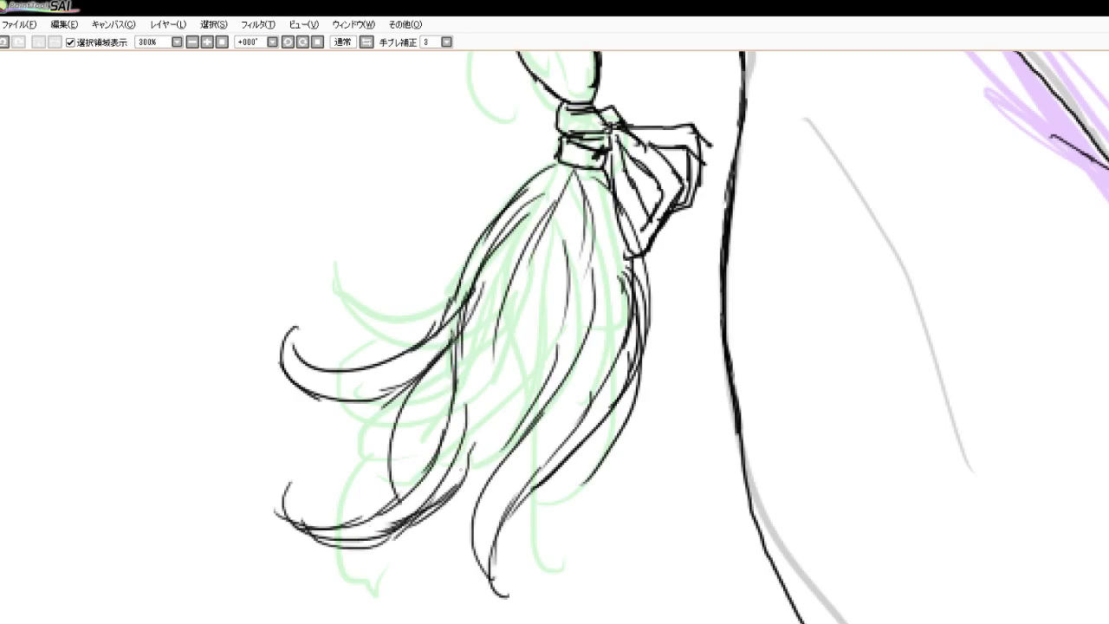
# Fill the gap beside the central lock with layered strands and add two smaller curled tips between the outer locks
pyautogui.moveTo(484, 406)
pyautogui.mouseDown()
pyautogui.moveTo(407, 522)
pyautogui.moveTo(340, 490)
pyautogui.moveTo(385, 530)
pyautogui.mouseUp()
pyautogui.moveTo(477, 492)
pyautogui.mouseDown()
pyautogui.moveTo(388, 529)
pyautogui.moveTo(491, 487)
pyautogui.mouseUp()
pyautogui.moveTo(485, 412); pyautogui.dragTo(499, 380)
pyautogui.moveTo(486, 459)
pyautogui.mouseDown()
pyautogui.moveTo(518, 303)
pyautogui.moveTo(487, 434)
pyautogui.mouseUp()
pyautogui.moveTo(492, 307); pyautogui.dragTo(462, 463)
pyautogui.moveTo(463, 376)
pyautogui.mouseDown()
pyautogui.moveTo(428, 477)
pyautogui.moveTo(310, 441)
pyautogui.mouseUp()
pyautogui.moveTo(431, 466); pyautogui.dragTo(319, 436)
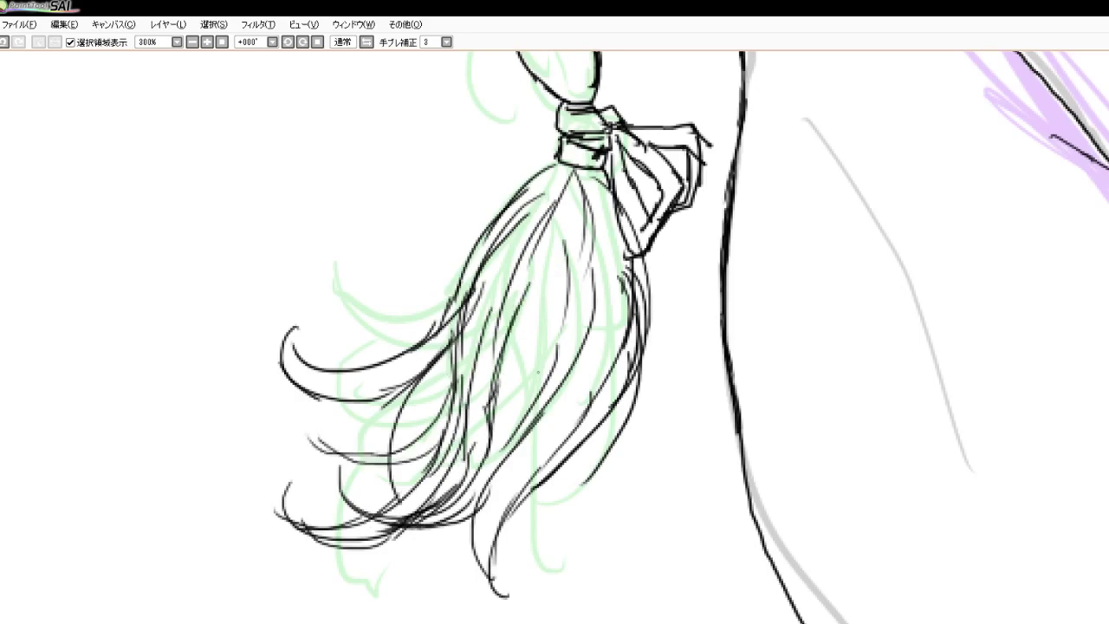
# Add a loose wisp arching outward from the tie and build up the long strand bordering the central lock
pyautogui.moveTo(563, 164); pyautogui.dragTo(436, 260)
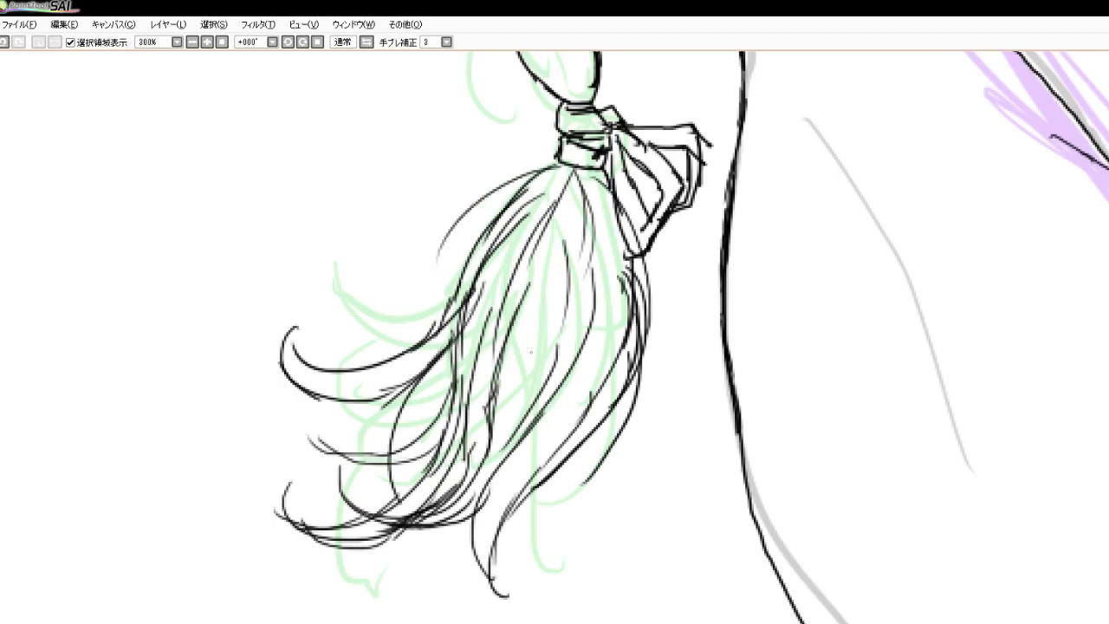
pyautogui.moveTo(580, 174); pyautogui.dragTo(604, 266)
pyautogui.moveTo(595, 196); pyautogui.dragTo(589, 339)
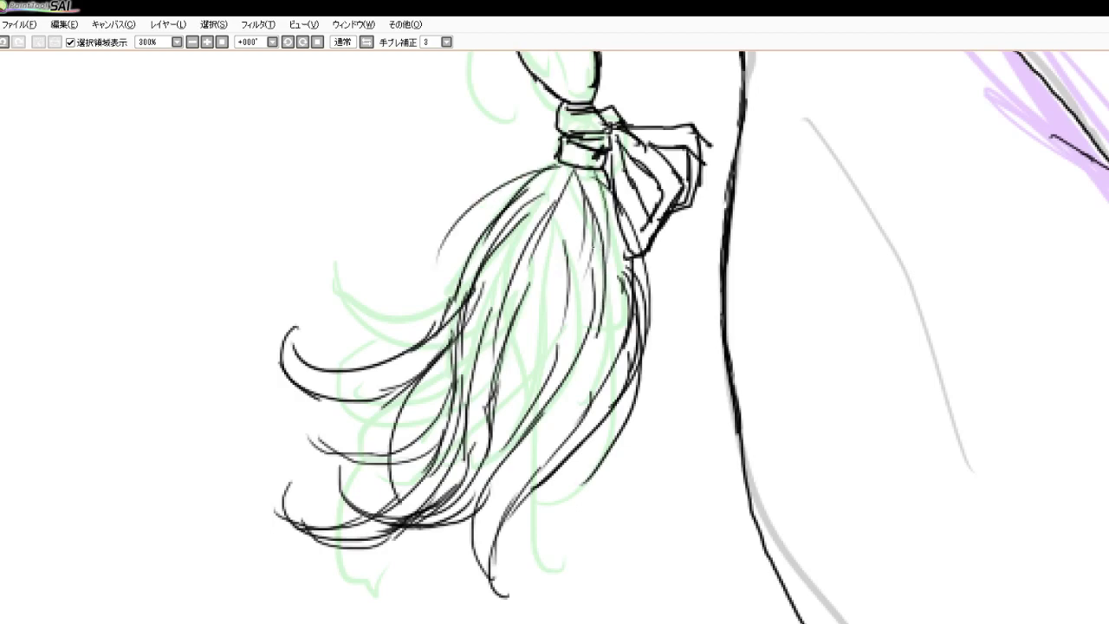
pyautogui.moveTo(602, 248); pyautogui.dragTo(558, 399)
pyautogui.moveTo(588, 338); pyautogui.dragTo(518, 438)
pyautogui.moveTo(573, 376); pyautogui.dragTo(500, 456)
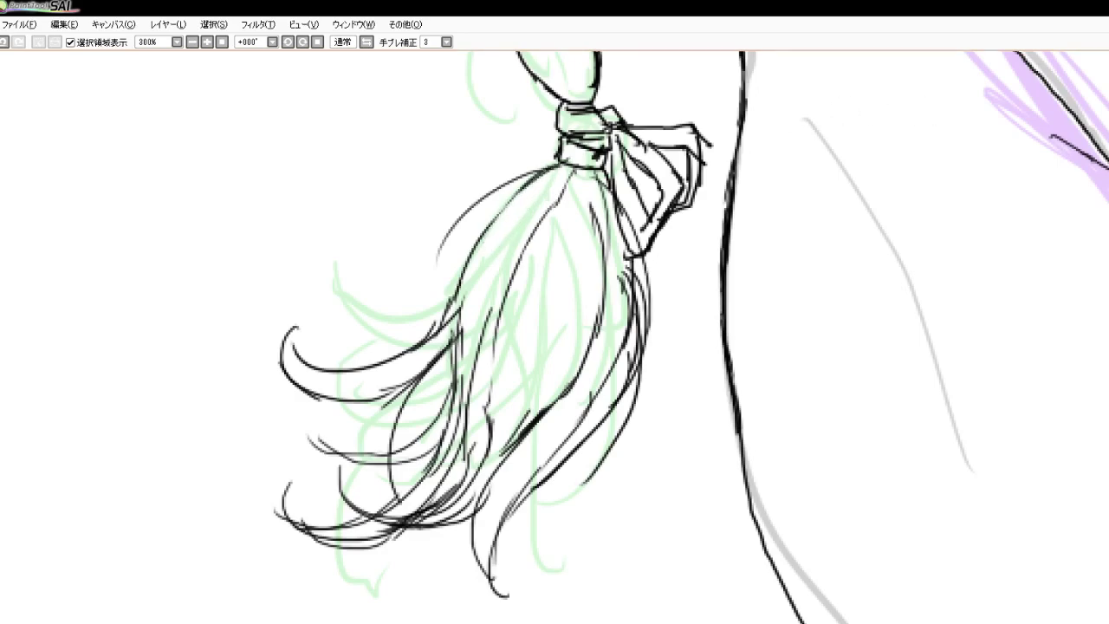
# Reinforce the outer lock's edge and upturned tip, and extend the central lock's end into a fuller upward curl
pyautogui.moveTo(471, 247); pyautogui.dragTo(443, 316)
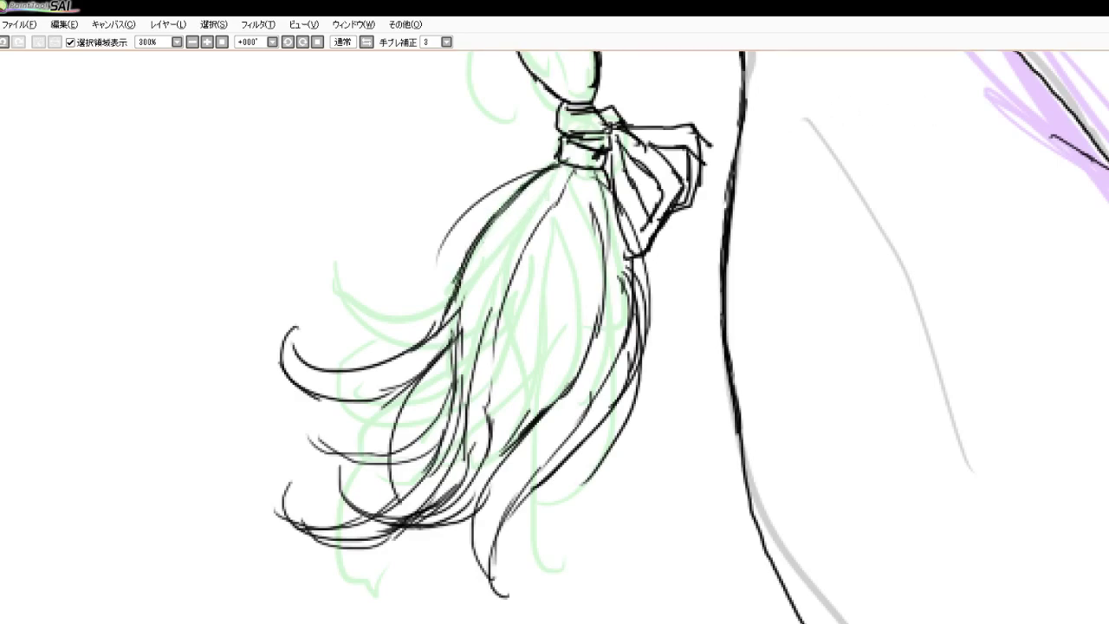
pyautogui.moveTo(304, 317)
pyautogui.mouseDown()
pyautogui.moveTo(292, 361)
pyautogui.moveTo(366, 364)
pyautogui.mouseUp()
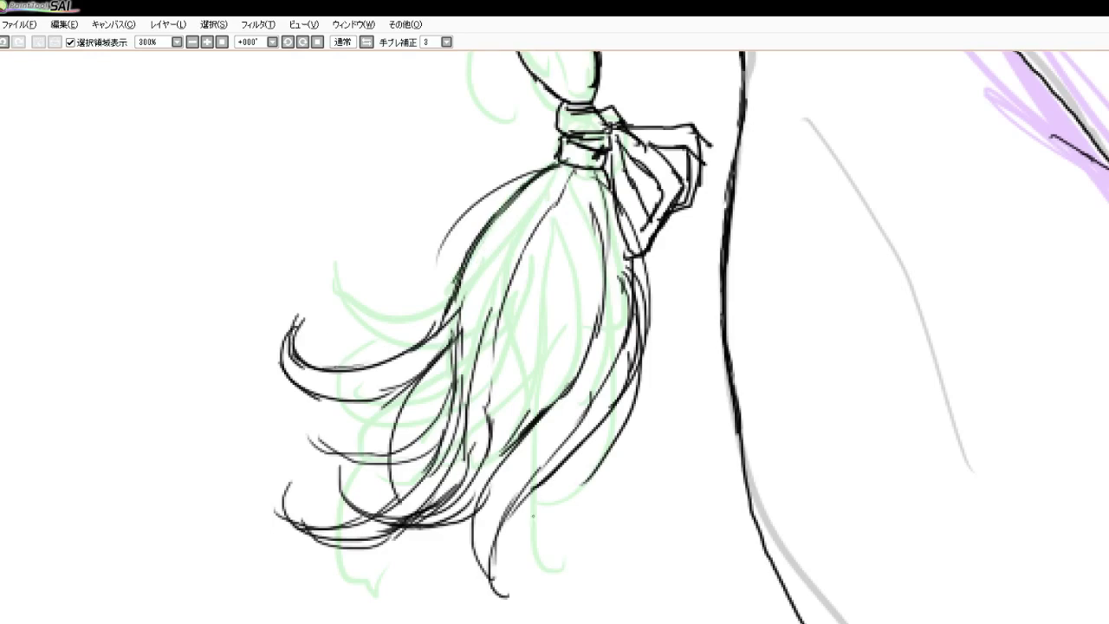
pyautogui.moveTo(507, 529)
pyautogui.mouseDown()
pyautogui.moveTo(502, 581)
pyautogui.moveTo(538, 594)
pyautogui.moveTo(543, 569)
pyautogui.mouseUp()
pyautogui.moveTo(530, 595)
pyautogui.mouseDown()
pyautogui.moveTo(547, 570)
pyautogui.moveTo(539, 596)
pyautogui.mouseUp()
pyautogui.moveTo(494, 535); pyautogui.dragTo(494, 595)
pyautogui.moveTo(517, 468); pyautogui.dragTo(478, 537)
pyautogui.moveTo(480, 534); pyautogui.dragTo(476, 558)
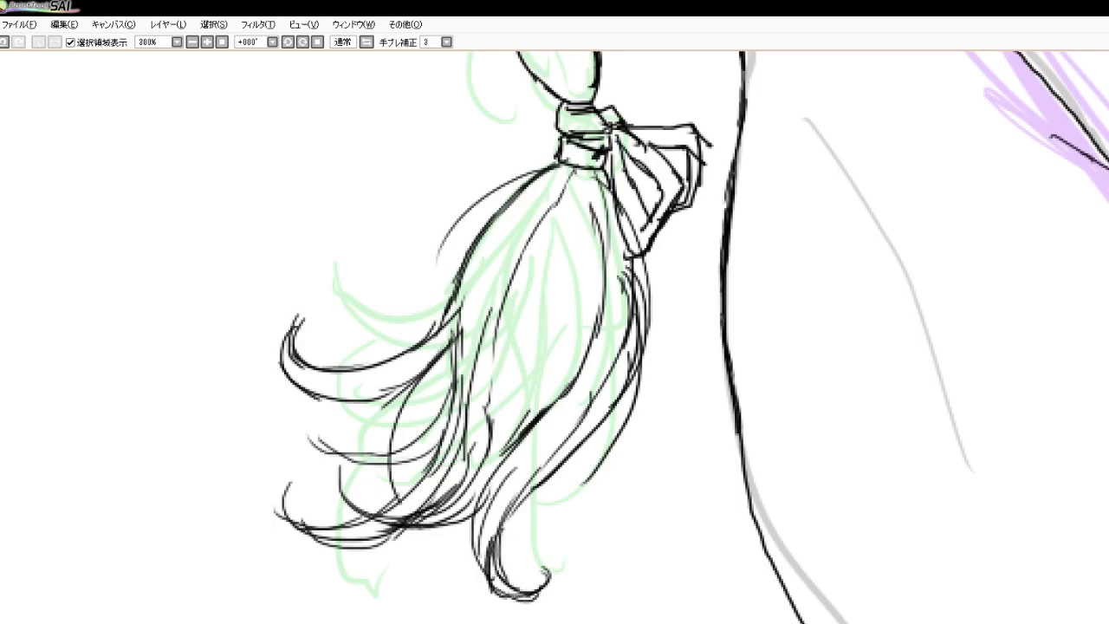
pyautogui.moveTo(494, 494); pyautogui.dragTo(473, 566)
pyautogui.moveTo(474, 559); pyautogui.dragTo(476, 591)
pyautogui.moveTo(483, 582); pyautogui.dragTo(508, 596)
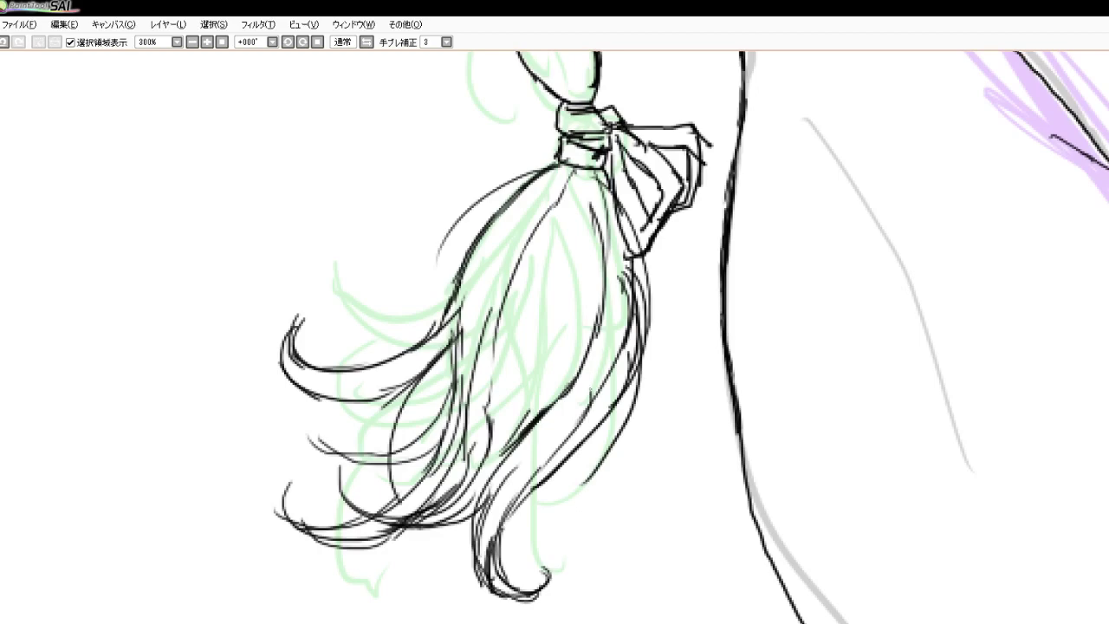
# Layer fine flowing strands inside the tassel's lower middle, following the curve of the neighbouring locks
pyautogui.moveTo(575, 280)
pyautogui.mouseDown()
pyautogui.moveTo(554, 366)
pyautogui.moveTo(510, 449)
pyautogui.mouseUp()
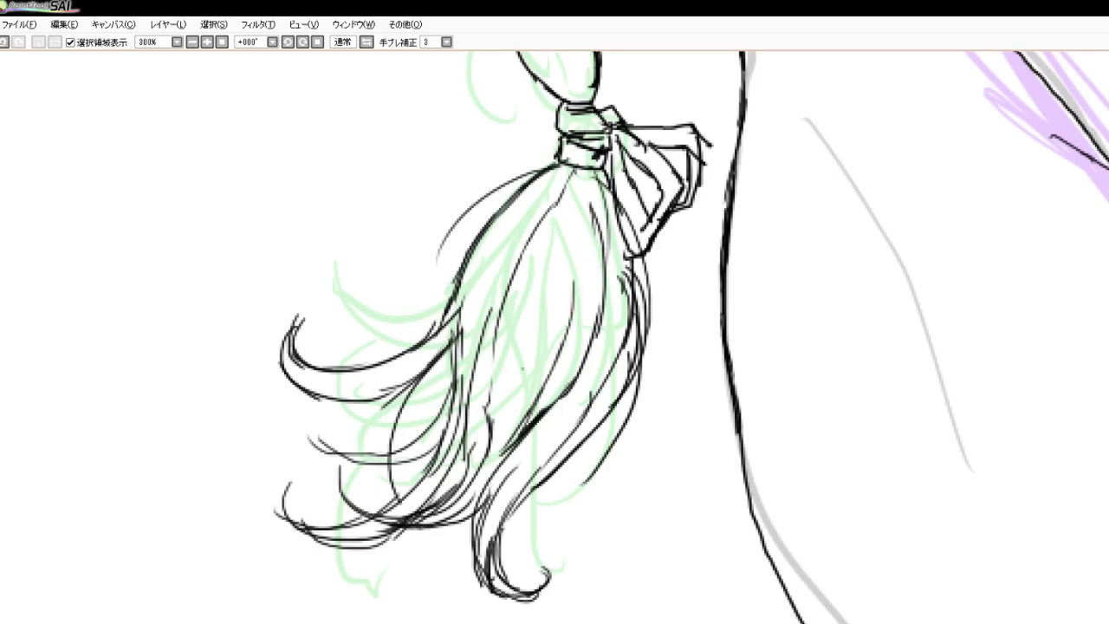
pyautogui.moveTo(492, 350); pyautogui.dragTo(491, 439)
pyautogui.moveTo(492, 388); pyautogui.dragTo(485, 442)
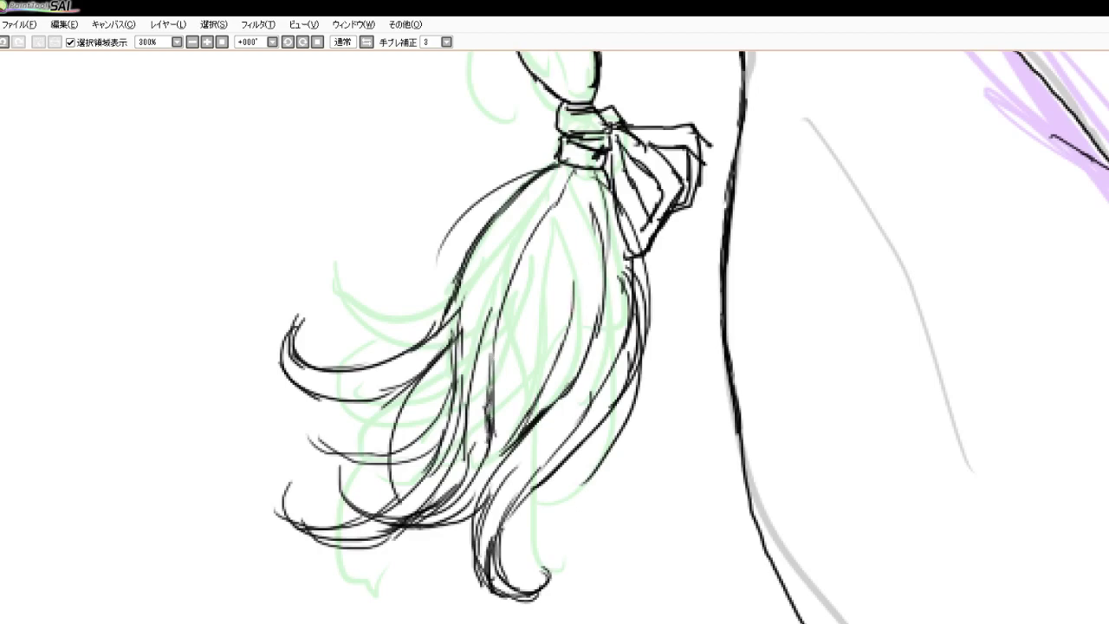
pyautogui.moveTo(511, 354); pyautogui.dragTo(489, 450)
pyautogui.moveTo(510, 372); pyautogui.dragTo(478, 473)
pyautogui.moveTo(502, 421); pyautogui.dragTo(459, 487)
pyautogui.moveTo(495, 443); pyautogui.dragTo(432, 501)
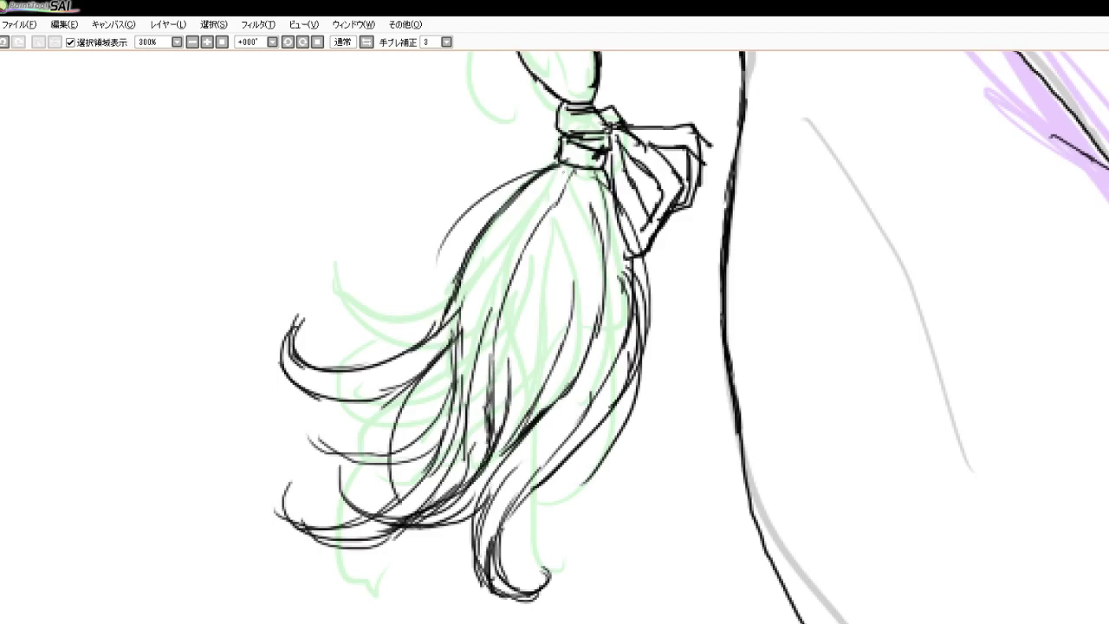
# Add short strands radiating from directly beneath the ribbon tie at the top of the tassel
pyautogui.moveTo(567, 171); pyautogui.dragTo(506, 255)
pyautogui.moveTo(591, 168); pyautogui.dragTo(577, 224)
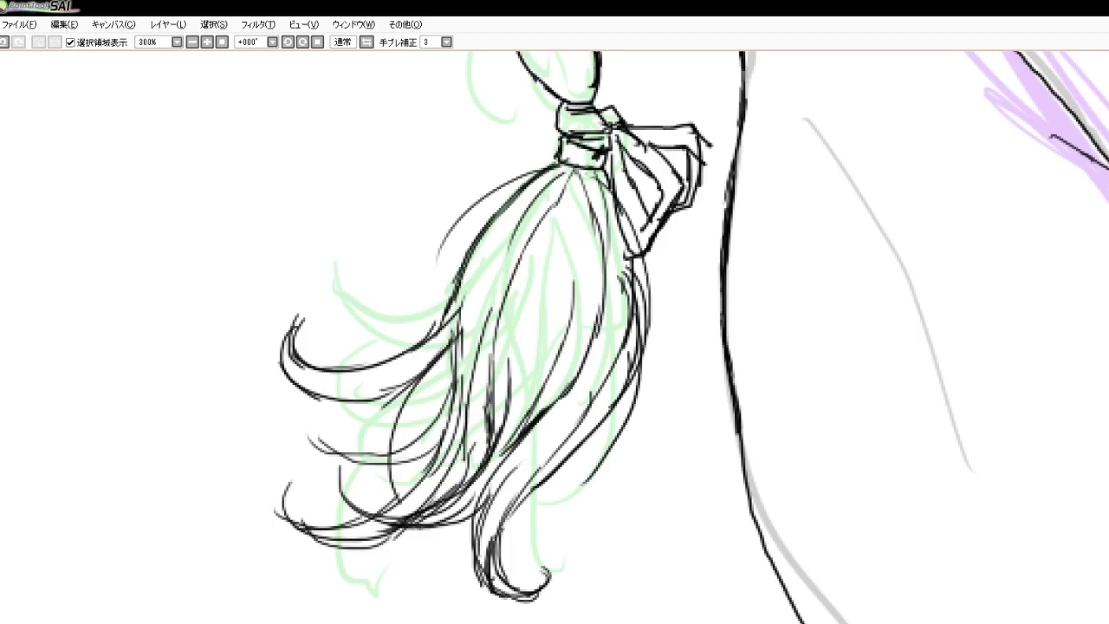
pyautogui.moveTo(582, 165); pyautogui.dragTo(610, 232)
# Review the inked figure as a whole and up close, checking the braid and tassel against the body and face
pyautogui.scroll(-7, 436, 248)
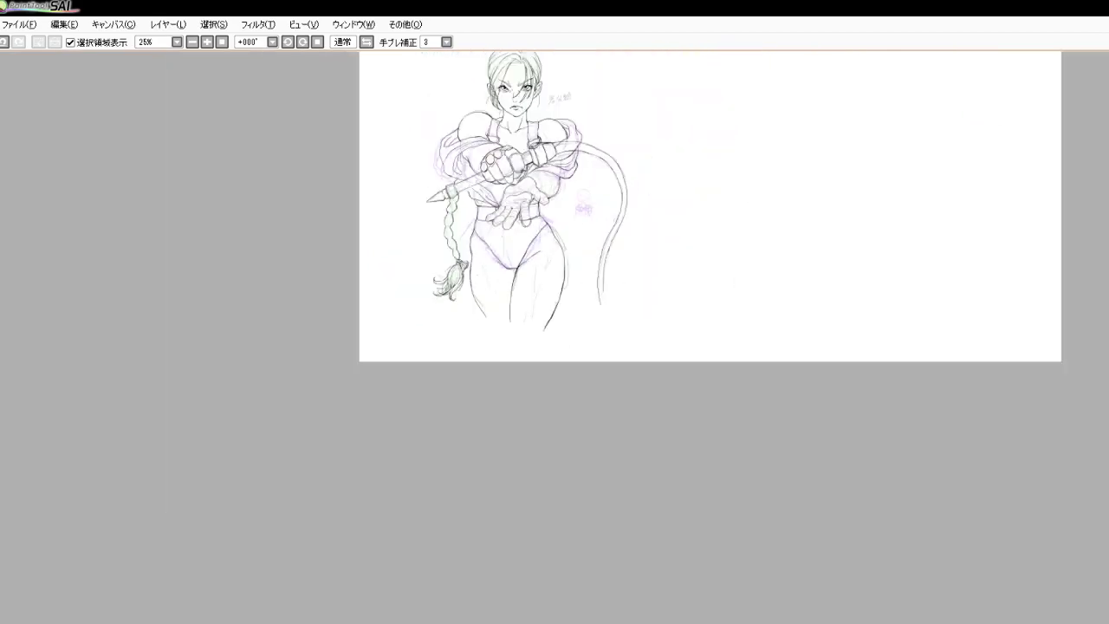
pyautogui.scroll(-3, 477, 317)
pyautogui.scroll(7, 468, 326)
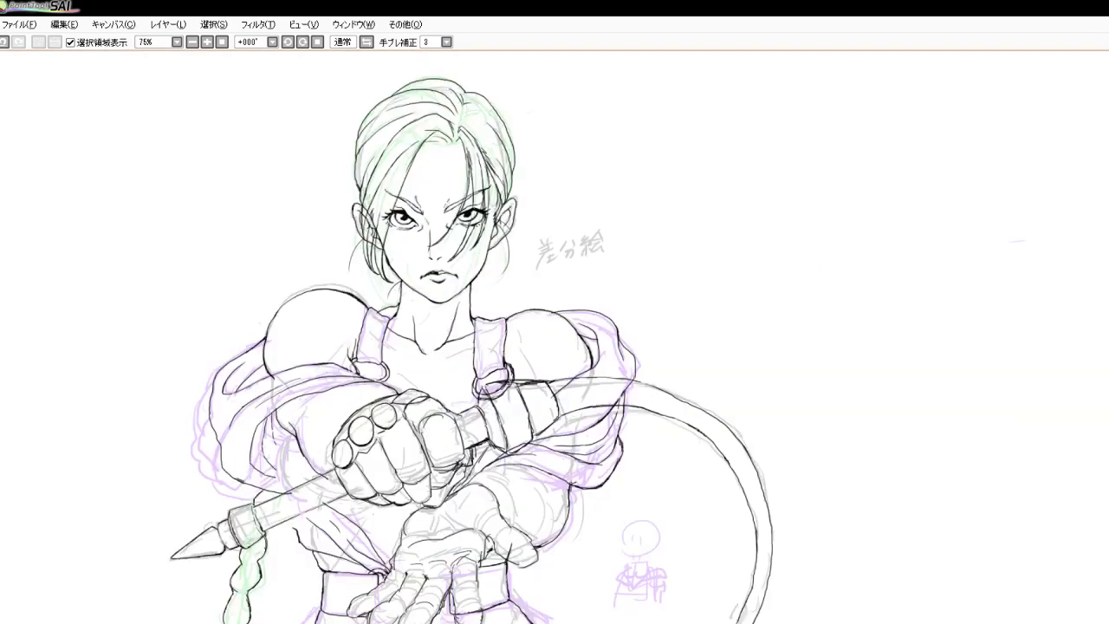
pyautogui.scroll(-3, 554, 311)
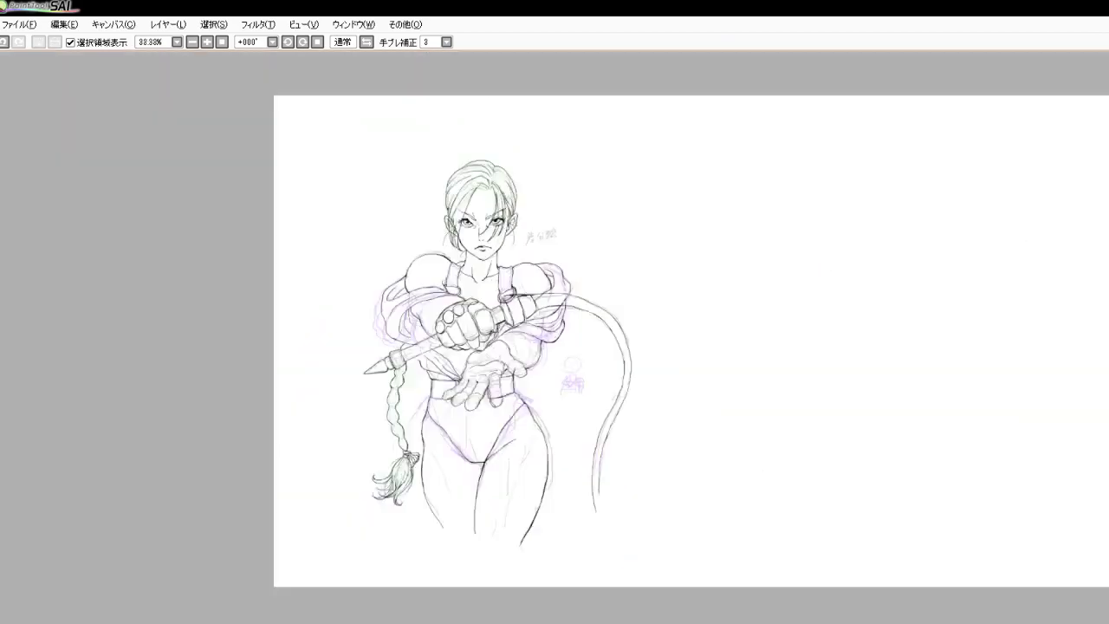
pyautogui.scroll(2, 555, 312)
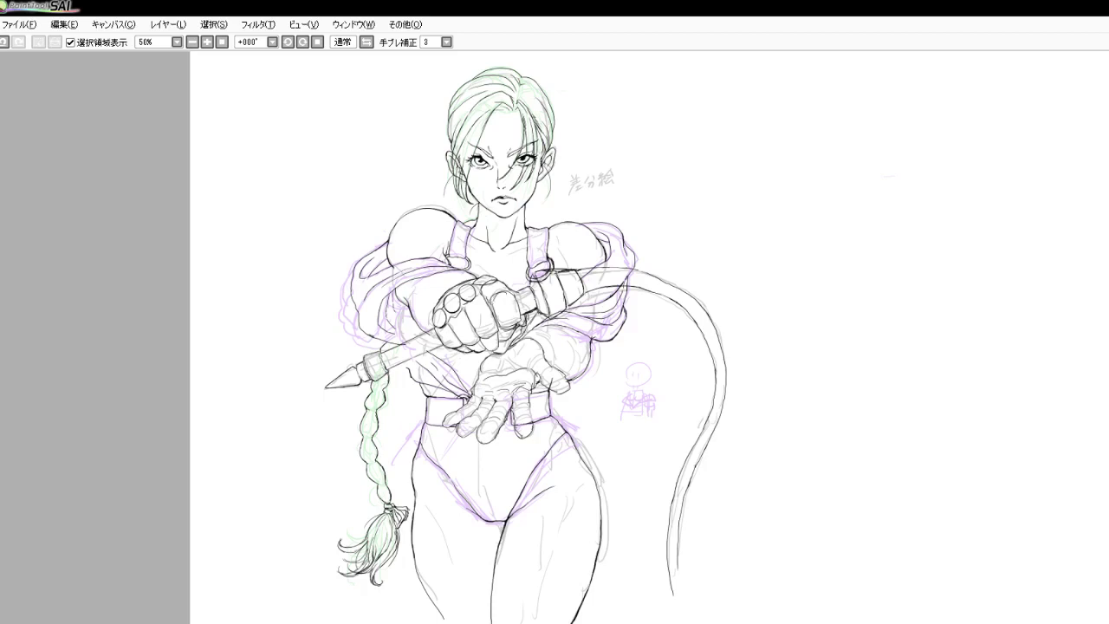
pyautogui.scroll(-3, 340, 326)
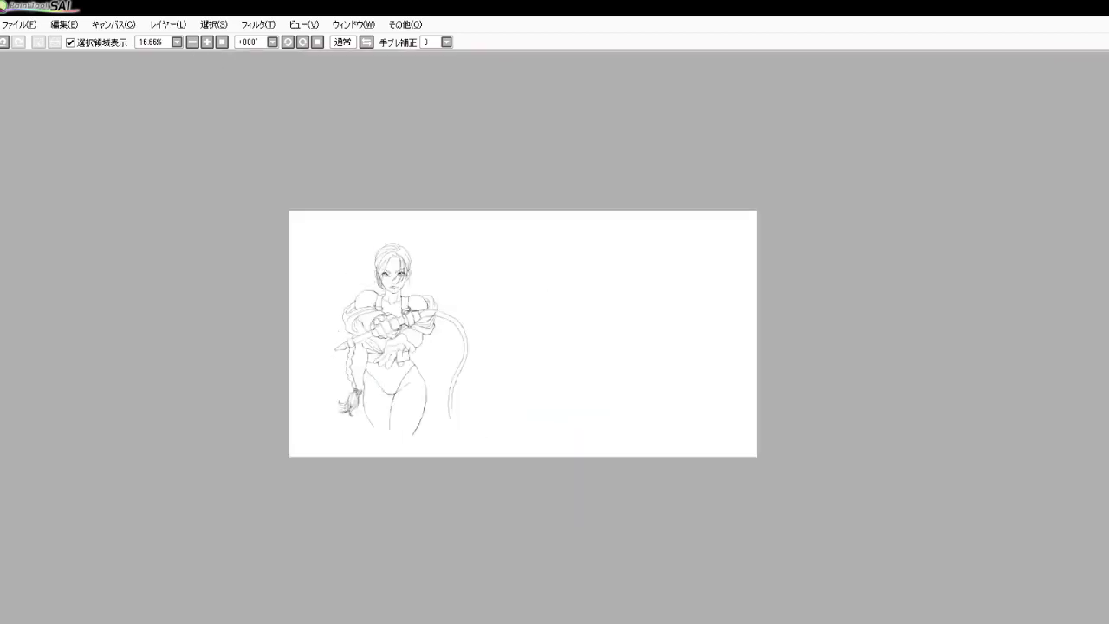
pyautogui.scroll(3, 389, 304)
pyautogui.scroll(1, 416, 191)
pyautogui.scroll(1, 412, 183)
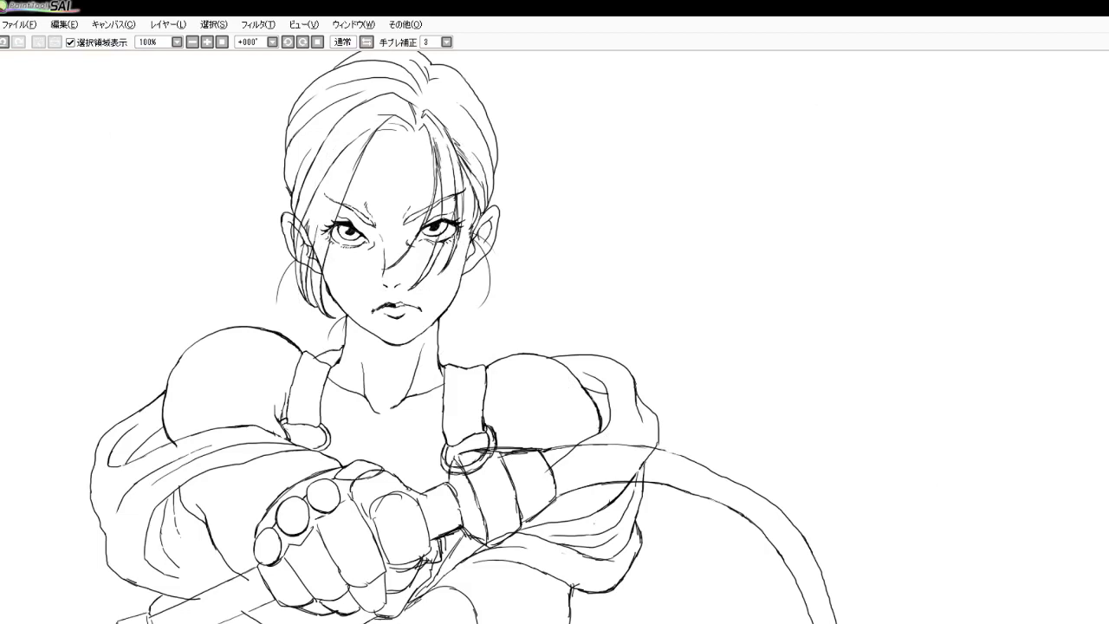
# Block in a dusty red base colour beneath the line art, covering the head, torso, arms, legs, braid, and whip
pyautogui.moveTo(384, 151)
pyautogui.mouseDown()
pyautogui.moveTo(399, 252)
pyautogui.moveTo(373, 338)
pyautogui.moveTo(390, 372)
pyautogui.moveTo(408, 341)
pyautogui.moveTo(389, 104)
pyautogui.moveTo(286, 190)
pyautogui.moveTo(485, 286)
pyautogui.moveTo(359, 414)
pyautogui.moveTo(211, 292)
pyautogui.moveTo(399, 485)
pyautogui.moveTo(511, 511)
pyautogui.moveTo(611, 367)
pyautogui.moveTo(597, 520)
pyautogui.moveTo(648, 469)
pyautogui.mouseUp()
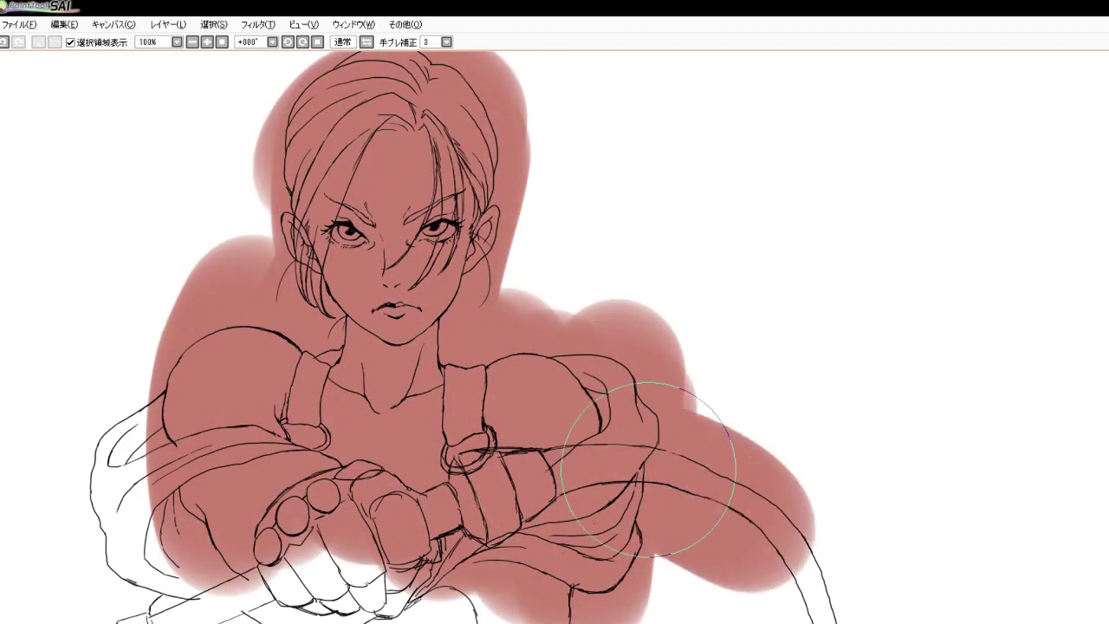
pyautogui.scroll(-3, 572, 260)
pyautogui.scroll(2, 556, 334)
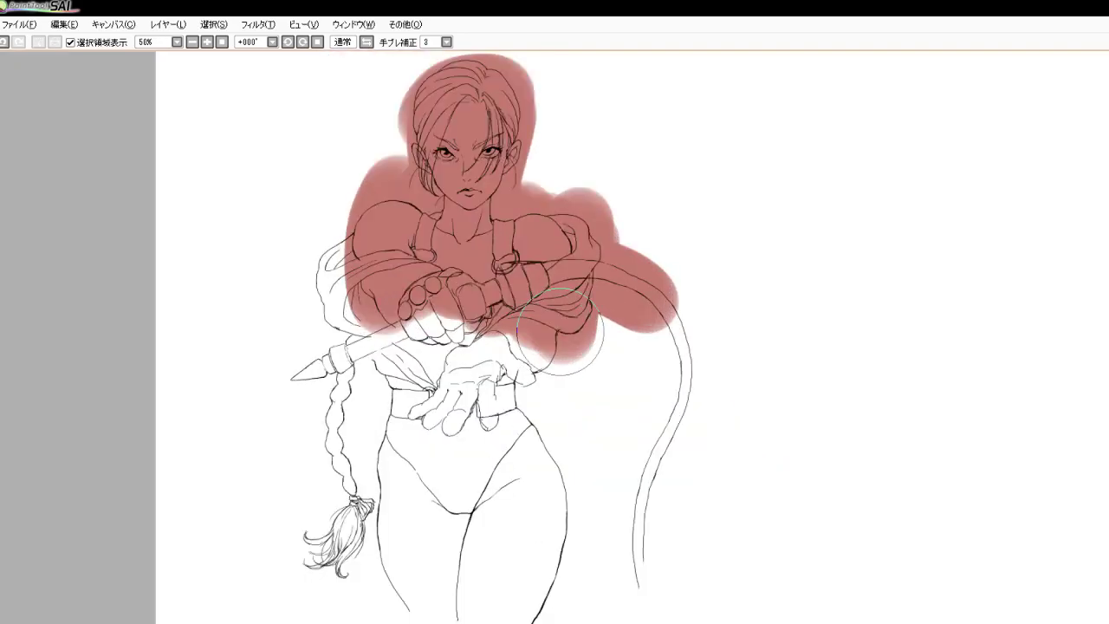
pyautogui.moveTo(360, 244)
pyautogui.mouseDown()
pyautogui.moveTo(339, 295)
pyautogui.moveTo(436, 338)
pyautogui.moveTo(438, 511)
pyautogui.mouseUp()
pyautogui.moveTo(548, 288)
pyautogui.mouseDown()
pyautogui.moveTo(511, 460)
pyautogui.moveTo(529, 563)
pyautogui.moveTo(490, 472)
pyautogui.moveTo(468, 597)
pyautogui.moveTo(425, 586)
pyautogui.moveTo(433, 398)
pyautogui.moveTo(399, 358)
pyautogui.moveTo(298, 352)
pyautogui.moveTo(318, 441)
pyautogui.moveTo(348, 485)
pyautogui.moveTo(314, 575)
pyautogui.moveTo(359, 499)
pyautogui.moveTo(346, 482)
pyautogui.mouseUp()
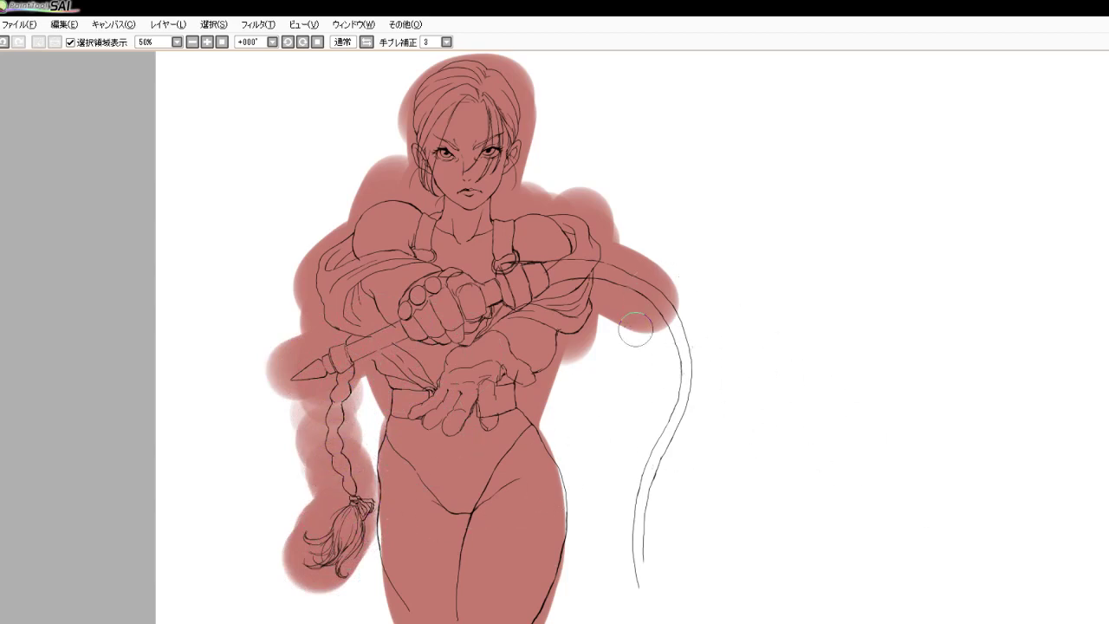
pyautogui.moveTo(642, 296)
pyautogui.mouseDown()
pyautogui.moveTo(676, 399)
pyautogui.moveTo(663, 372)
pyautogui.moveTo(667, 417)
pyautogui.moveTo(640, 529)
pyautogui.moveTo(650, 527)
pyautogui.moveTo(663, 598)
pyautogui.mouseUp()
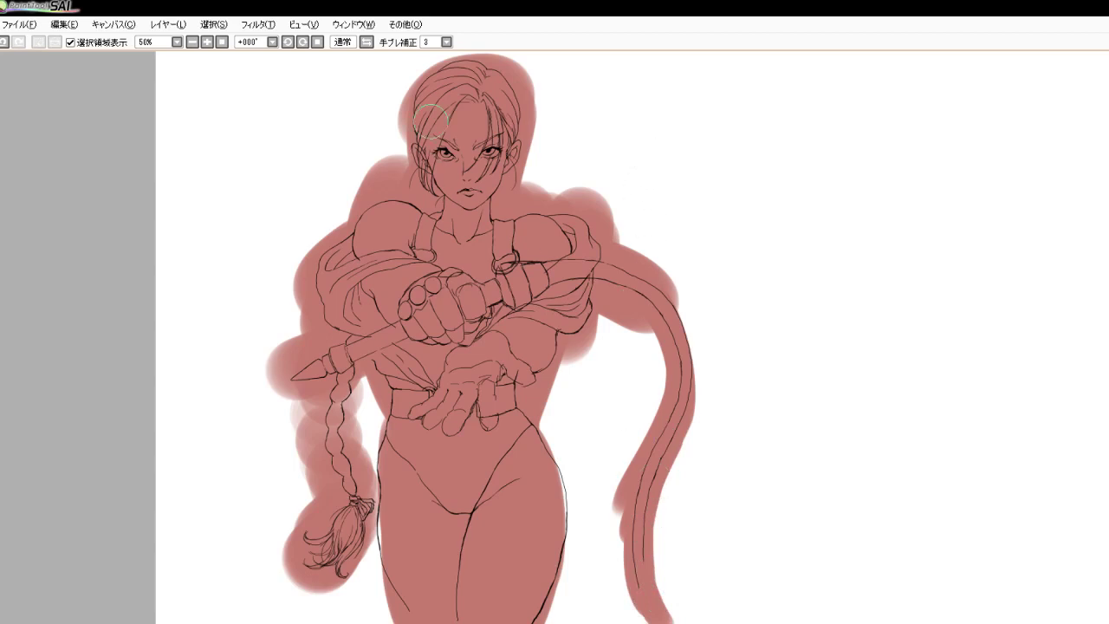
pyautogui.moveTo(458, 70)
pyautogui.mouseDown()
pyautogui.moveTo(431, 83)
pyautogui.moveTo(414, 162)
pyautogui.mouseUp()
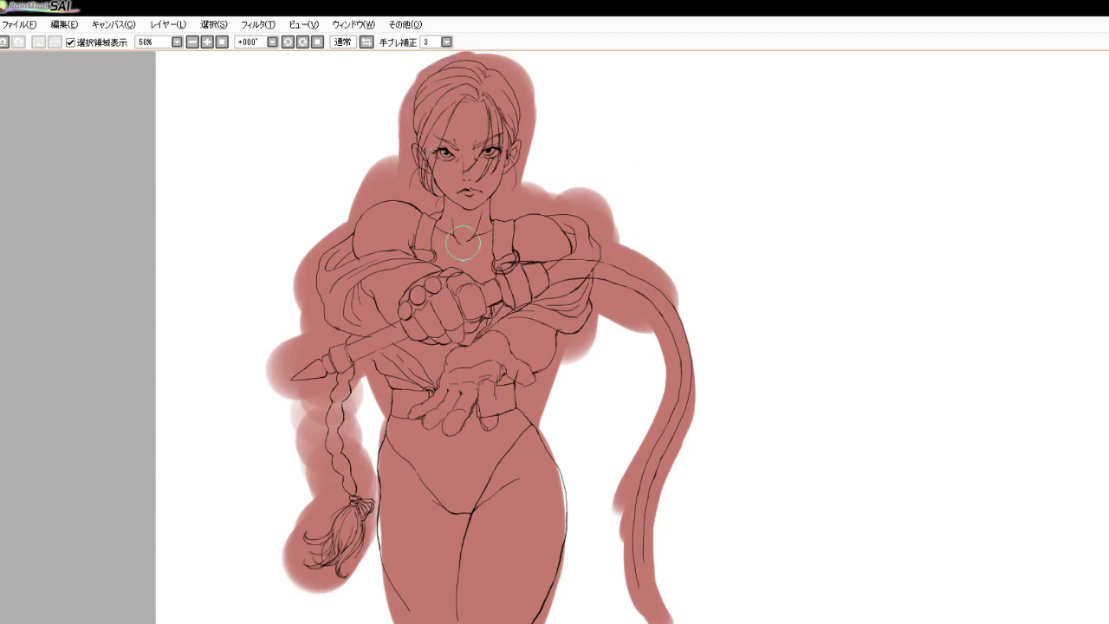
# Paint soft lighter pink skin tones on the nose, both cheeks, and the lower centre of the forehead
pyautogui.scroll(-3, 455, 373)
pyautogui.scroll(5, 455, 372)
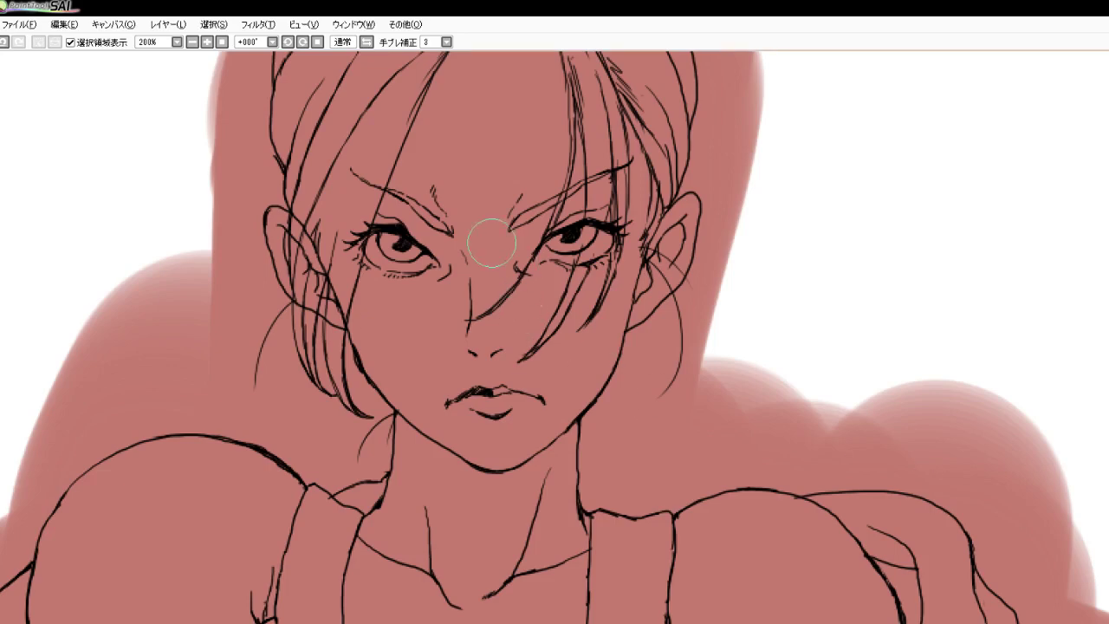
pyautogui.moveTo(483, 235); pyautogui.dragTo(503, 334)
pyautogui.moveTo(529, 236); pyautogui.dragTo(543, 359)
pyautogui.moveTo(585, 248)
pyautogui.mouseDown()
pyautogui.moveTo(574, 347)
pyautogui.moveTo(593, 325)
pyautogui.mouseUp()
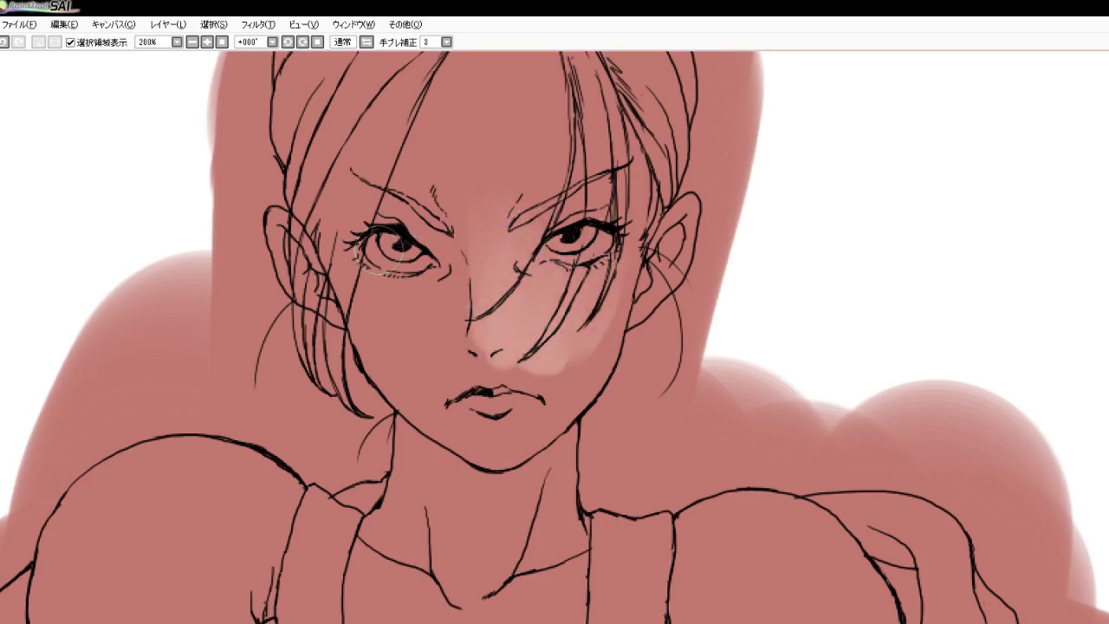
pyautogui.moveTo(379, 251)
pyautogui.mouseDown()
pyautogui.moveTo(384, 319)
pyautogui.moveTo(362, 249)
pyautogui.moveTo(355, 264)
pyautogui.moveTo(405, 310)
pyautogui.moveTo(419, 304)
pyautogui.moveTo(431, 319)
pyautogui.moveTo(436, 304)
pyautogui.moveTo(443, 338)
pyautogui.moveTo(420, 352)
pyautogui.moveTo(370, 299)
pyautogui.moveTo(447, 389)
pyautogui.mouseUp()
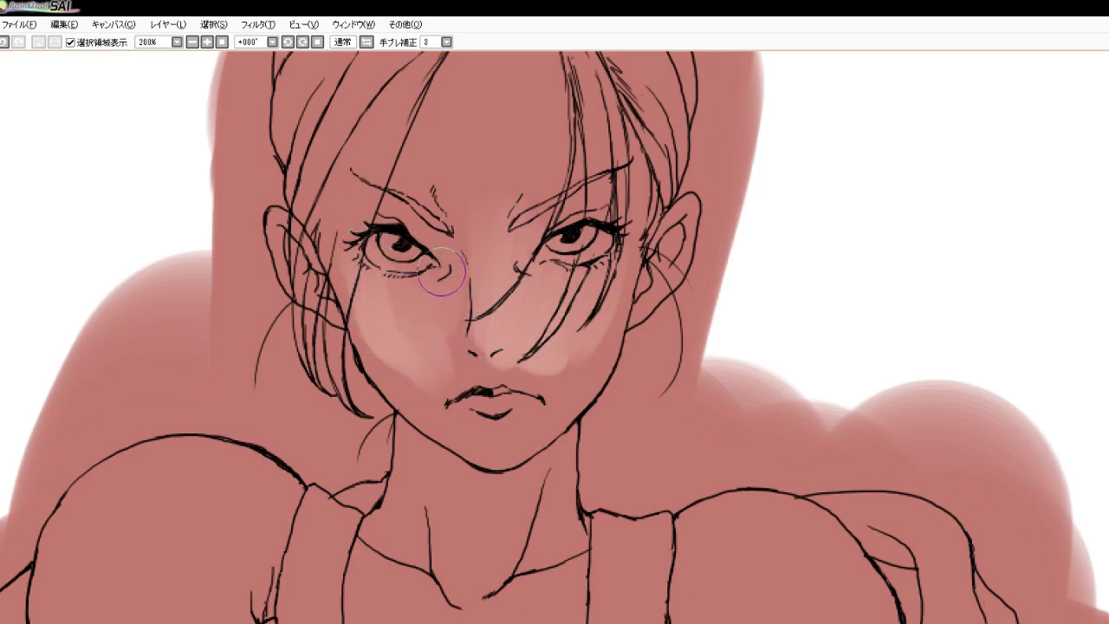
pyautogui.moveTo(489, 260)
pyautogui.mouseDown()
pyautogui.moveTo(498, 153)
pyautogui.moveTo(475, 137)
pyautogui.moveTo(480, 89)
pyautogui.moveTo(497, 196)
pyautogui.moveTo(494, 173)
pyautogui.moveTo(519, 139)
pyautogui.mouseUp()
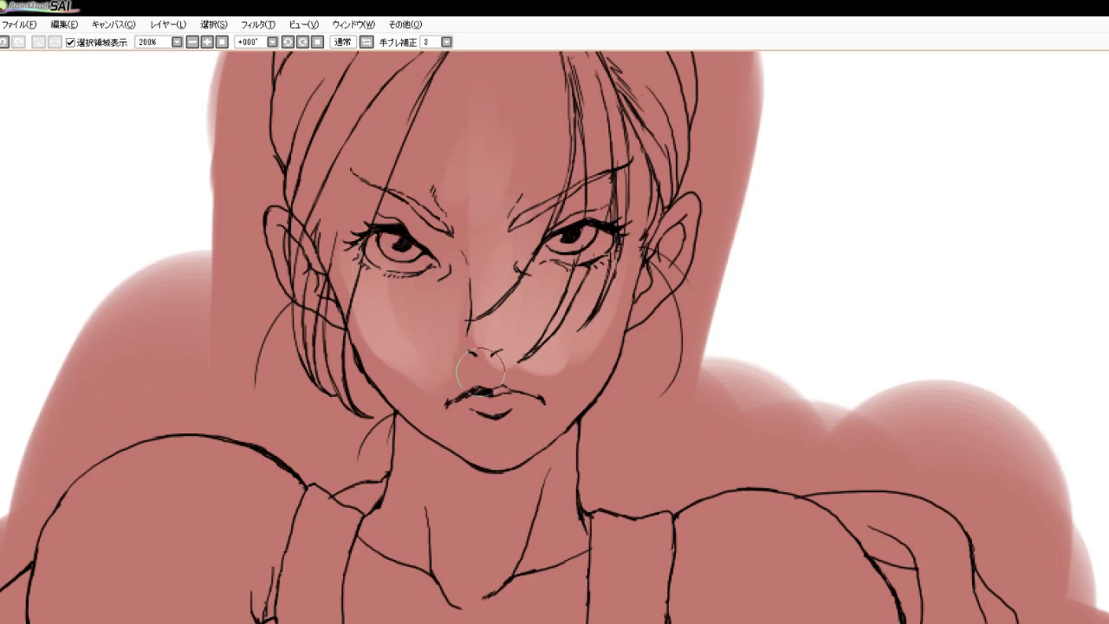
# Extend and brighten the lighter pink tones across the forehead up to the hairline, the cheeks, and the chin
pyautogui.scroll(-3, 485, 502)
pyautogui.scroll(2, 497, 407)
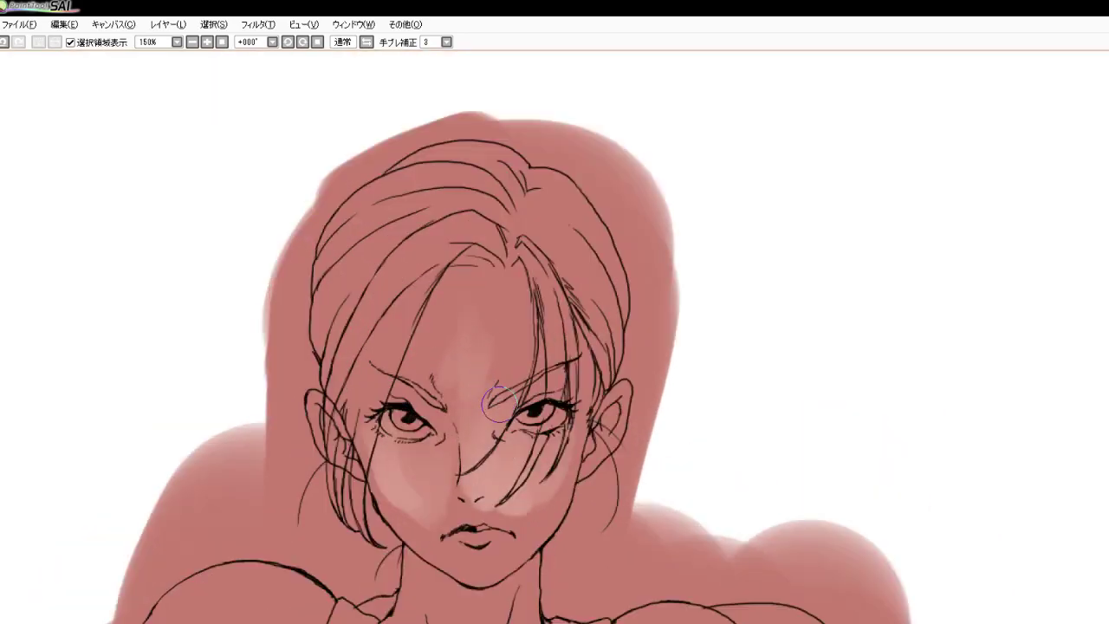
pyautogui.moveTo(422, 299)
pyautogui.mouseDown()
pyautogui.moveTo(424, 346)
pyautogui.moveTo(444, 286)
pyautogui.moveTo(458, 281)
pyautogui.moveTo(469, 368)
pyautogui.moveTo(480, 373)
pyautogui.moveTo(517, 309)
pyautogui.moveTo(522, 324)
pyautogui.moveTo(475, 369)
pyautogui.moveTo(433, 339)
pyautogui.moveTo(465, 375)
pyautogui.moveTo(525, 289)
pyautogui.moveTo(473, 377)
pyautogui.moveTo(433, 371)
pyautogui.moveTo(410, 348)
pyautogui.moveTo(439, 398)
pyautogui.moveTo(397, 367)
pyautogui.moveTo(451, 391)
pyautogui.moveTo(454, 462)
pyautogui.moveTo(468, 446)
pyautogui.moveTo(452, 465)
pyautogui.moveTo(396, 471)
pyautogui.moveTo(401, 491)
pyautogui.moveTo(443, 469)
pyautogui.moveTo(513, 468)
pyautogui.moveTo(524, 455)
pyautogui.moveTo(546, 478)
pyautogui.moveTo(557, 441)
pyautogui.moveTo(526, 527)
pyautogui.moveTo(525, 482)
pyautogui.moveTo(469, 564)
pyautogui.moveTo(399, 485)
pyautogui.moveTo(441, 553)
pyautogui.moveTo(390, 495)
pyautogui.moveTo(449, 508)
pyautogui.moveTo(489, 563)
pyautogui.mouseUp()
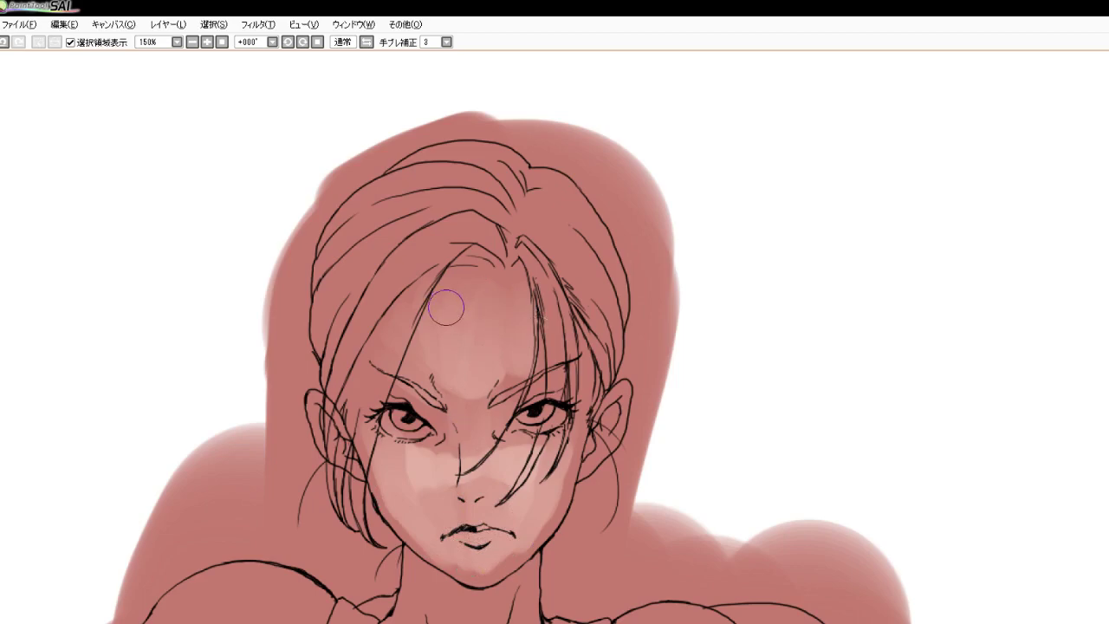
pyautogui.moveTo(440, 301)
pyautogui.mouseDown()
pyautogui.moveTo(522, 347)
pyautogui.moveTo(512, 296)
pyautogui.moveTo(466, 270)
pyautogui.moveTo(457, 278)
pyautogui.moveTo(467, 358)
pyautogui.moveTo(490, 286)
pyautogui.moveTo(473, 261)
pyautogui.moveTo(426, 331)
pyautogui.moveTo(399, 338)
pyautogui.moveTo(384, 305)
pyautogui.moveTo(404, 336)
pyautogui.moveTo(439, 352)
pyautogui.moveTo(470, 330)
pyautogui.moveTo(450, 326)
pyautogui.moveTo(442, 285)
pyautogui.moveTo(426, 275)
pyautogui.moveTo(429, 240)
pyautogui.moveTo(483, 232)
pyautogui.moveTo(498, 330)
pyautogui.moveTo(515, 335)
pyautogui.moveTo(465, 362)
pyautogui.moveTo(453, 355)
pyautogui.moveTo(473, 388)
pyautogui.mouseUp()
pyautogui.moveTo(473, 481)
pyautogui.mouseDown()
pyautogui.moveTo(471, 433)
pyautogui.moveTo(469, 471)
pyautogui.moveTo(449, 475)
pyautogui.moveTo(438, 449)
pyautogui.mouseUp()
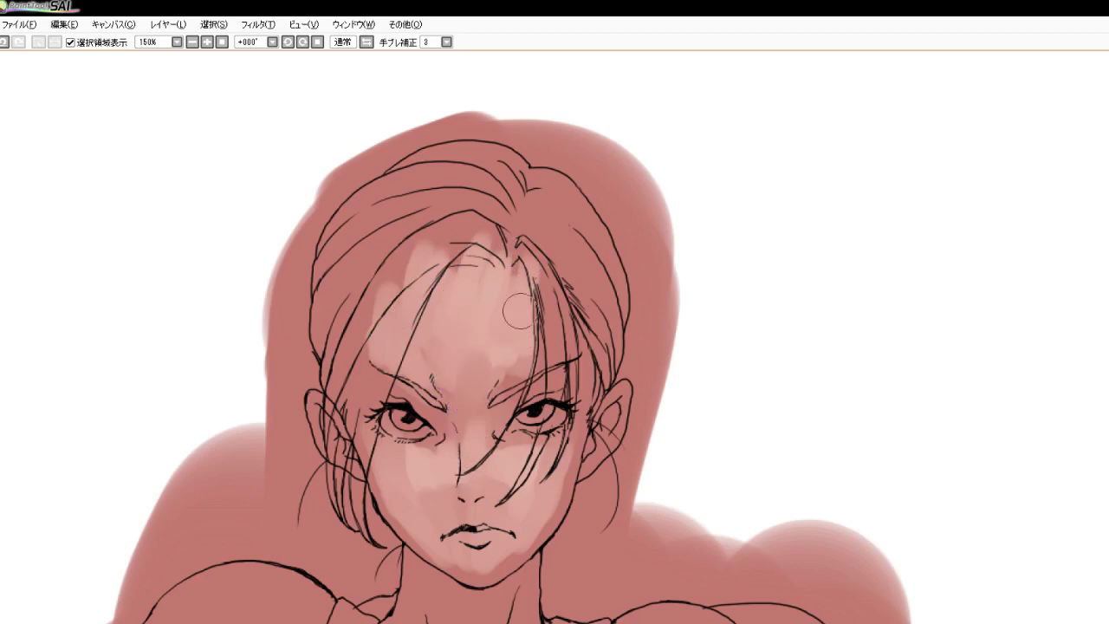
# Paint lighter pink skin tones on the neck, upper chest, and both bare shoulders
pyautogui.scroll(-4, 484, 244)
pyautogui.scroll(2, 491, 382)
pyautogui.scroll(-2, 487, 380)
pyautogui.scroll(2, 489, 327)
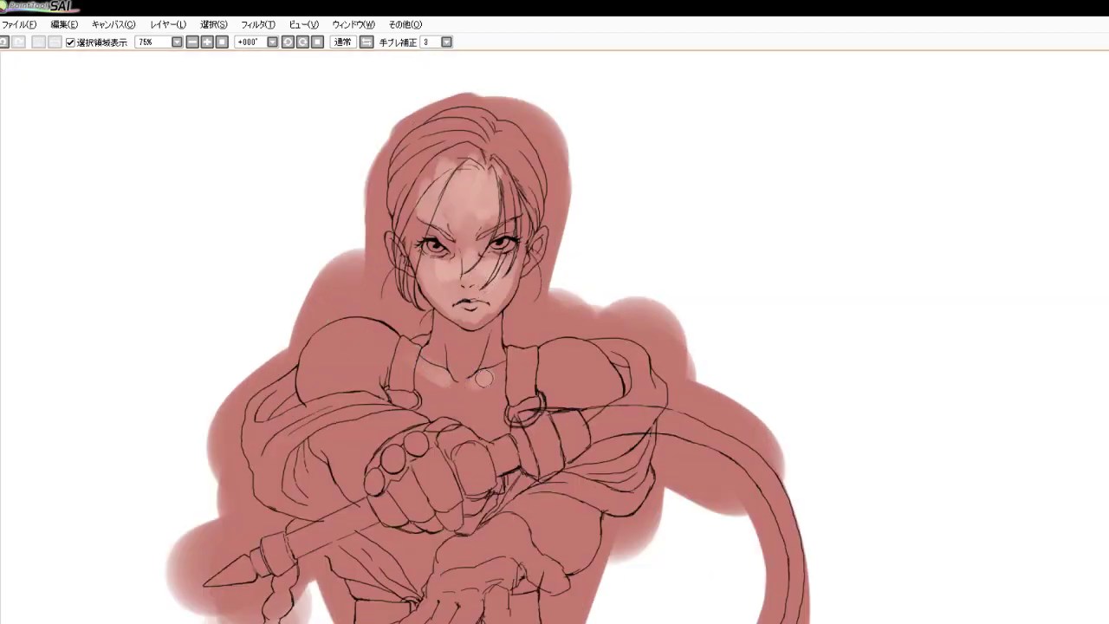
pyautogui.moveTo(474, 382); pyautogui.dragTo(515, 364)
pyautogui.moveTo(465, 424)
pyautogui.mouseDown()
pyautogui.moveTo(473, 436)
pyautogui.moveTo(505, 401)
pyautogui.moveTo(487, 442)
pyautogui.moveTo(430, 415)
pyautogui.moveTo(442, 416)
pyautogui.moveTo(435, 402)
pyautogui.moveTo(440, 436)
pyautogui.moveTo(434, 401)
pyautogui.moveTo(403, 398)
pyautogui.mouseUp()
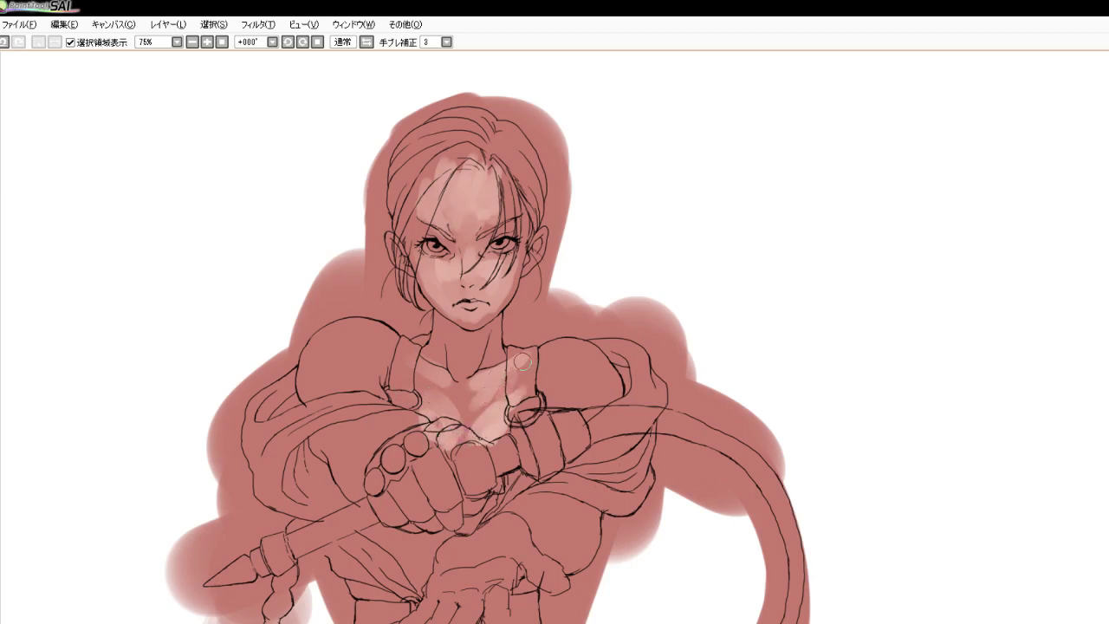
pyautogui.moveTo(522, 362)
pyautogui.mouseDown()
pyautogui.moveTo(539, 353)
pyautogui.moveTo(563, 369)
pyautogui.moveTo(607, 368)
pyautogui.moveTo(553, 364)
pyautogui.moveTo(555, 374)
pyautogui.moveTo(568, 359)
pyautogui.moveTo(582, 397)
pyautogui.moveTo(600, 381)
pyautogui.mouseUp()
pyautogui.moveTo(346, 360)
pyautogui.mouseDown()
pyautogui.moveTo(323, 346)
pyautogui.moveTo(350, 327)
pyautogui.moveTo(387, 344)
pyautogui.moveTo(314, 375)
pyautogui.moveTo(310, 389)
pyautogui.moveTo(346, 390)
pyautogui.moveTo(348, 400)
pyautogui.moveTo(308, 387)
pyautogui.moveTo(319, 349)
pyautogui.moveTo(312, 377)
pyautogui.moveTo(356, 452)
pyautogui.mouseUp()
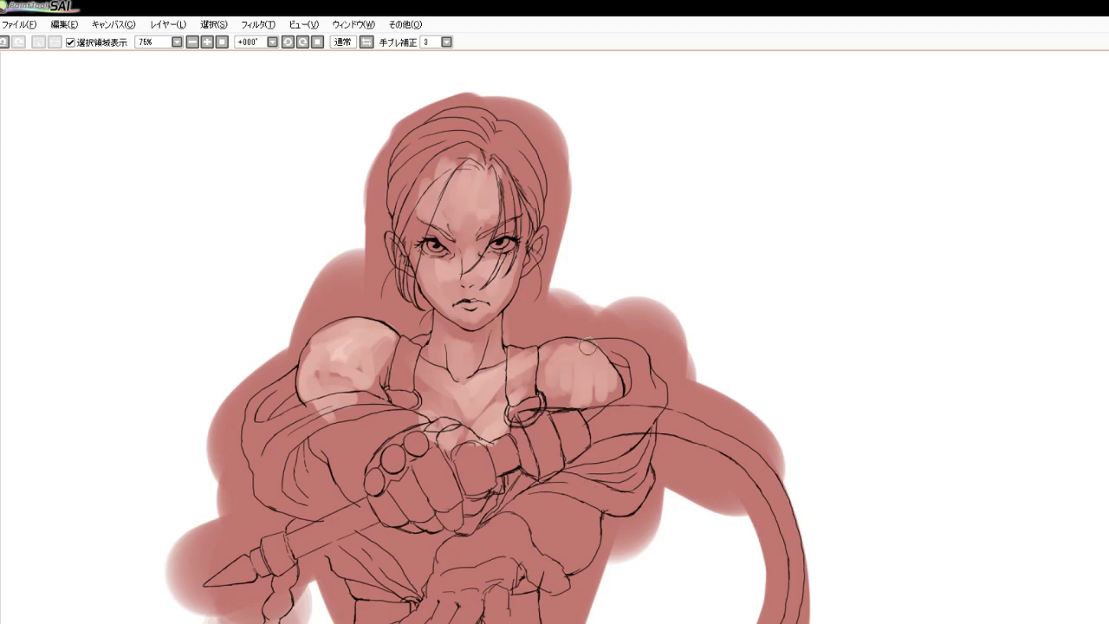
pyautogui.moveTo(577, 350)
pyautogui.mouseDown()
pyautogui.moveTo(592, 354)
pyautogui.moveTo(576, 355)
pyautogui.moveTo(592, 379)
pyautogui.mouseUp()
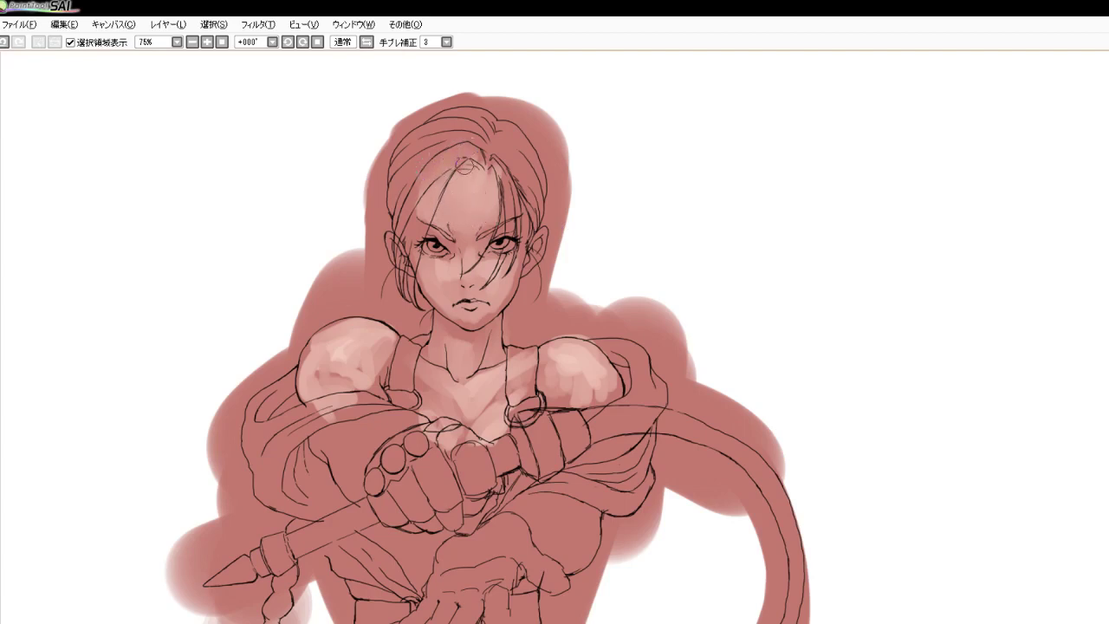
# Blend the lighter skin tones smoothly across the forehead, both shoulders, and the upper chest
pyautogui.moveTo(417, 192); pyautogui.dragTo(427, 203)
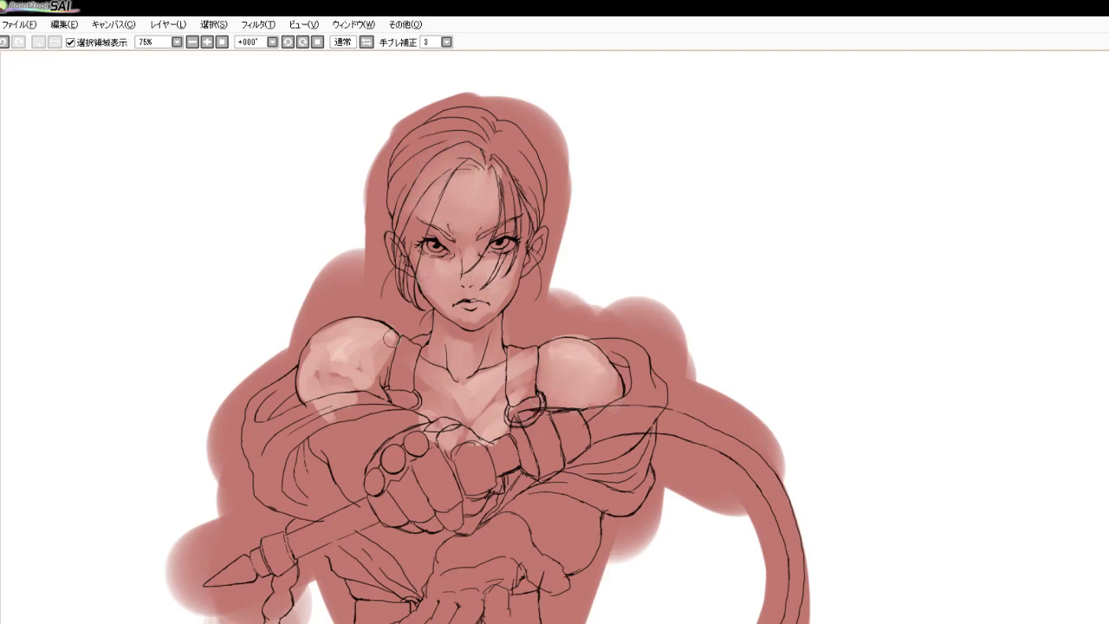
pyautogui.moveTo(340, 347)
pyautogui.mouseDown()
pyautogui.moveTo(374, 342)
pyautogui.moveTo(323, 340)
pyautogui.moveTo(300, 359)
pyautogui.moveTo(343, 325)
pyautogui.mouseUp()
pyautogui.moveTo(302, 356)
pyautogui.mouseDown()
pyautogui.moveTo(365, 319)
pyautogui.moveTo(381, 364)
pyautogui.moveTo(378, 354)
pyautogui.mouseUp()
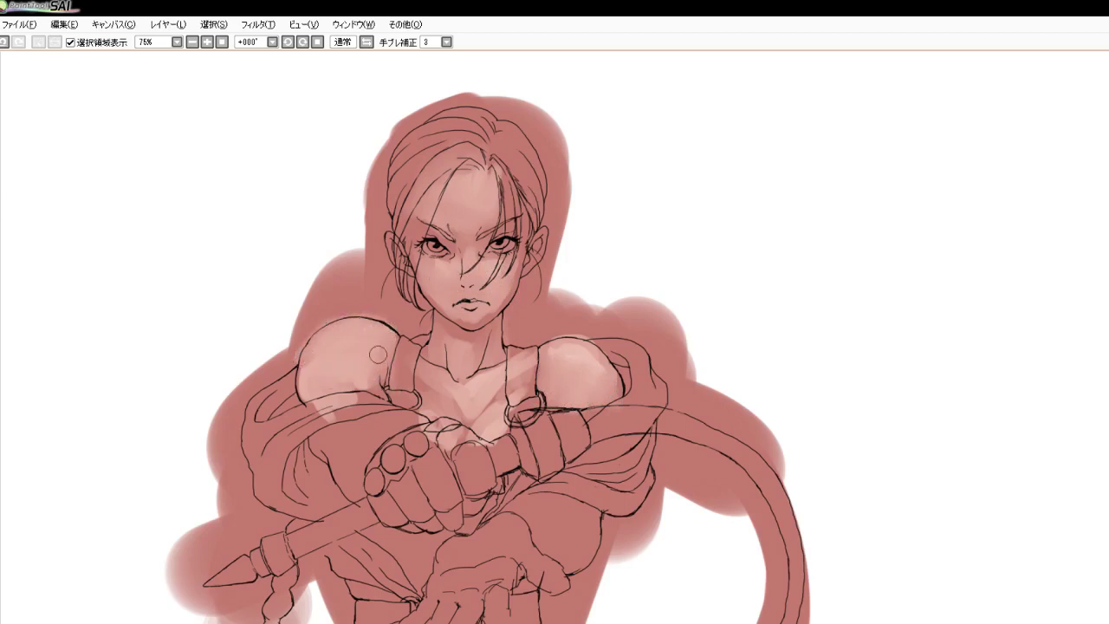
pyautogui.moveTo(447, 429); pyautogui.dragTo(436, 411)
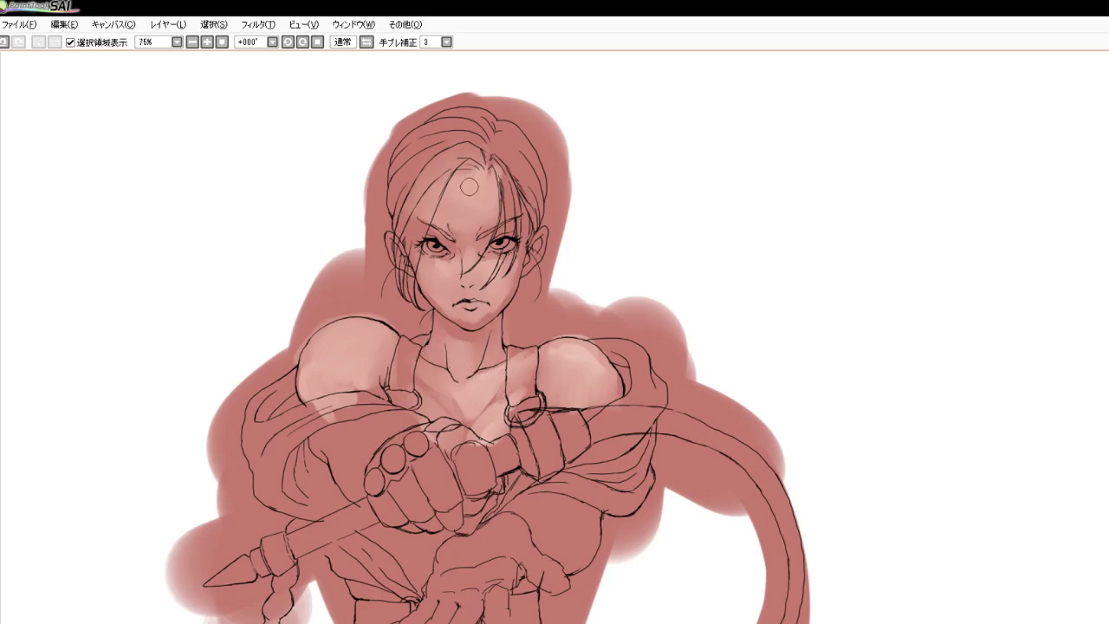
# Add brighter pink highlights on both cheeks beneath the eyes, along the nose, and above the eyebrows
pyautogui.scroll(-3, 457, 182)
pyautogui.scroll(6, 458, 182)
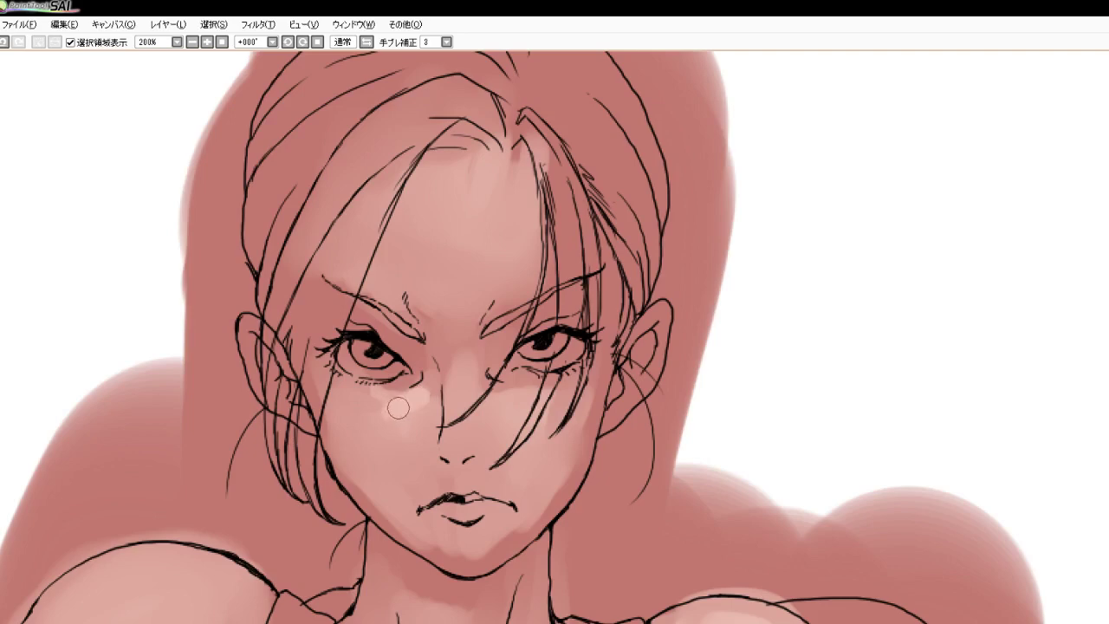
pyautogui.moveTo(394, 405)
pyautogui.mouseDown()
pyautogui.moveTo(429, 398)
pyautogui.moveTo(402, 414)
pyautogui.moveTo(369, 410)
pyautogui.moveTo(408, 398)
pyautogui.moveTo(364, 407)
pyautogui.mouseUp()
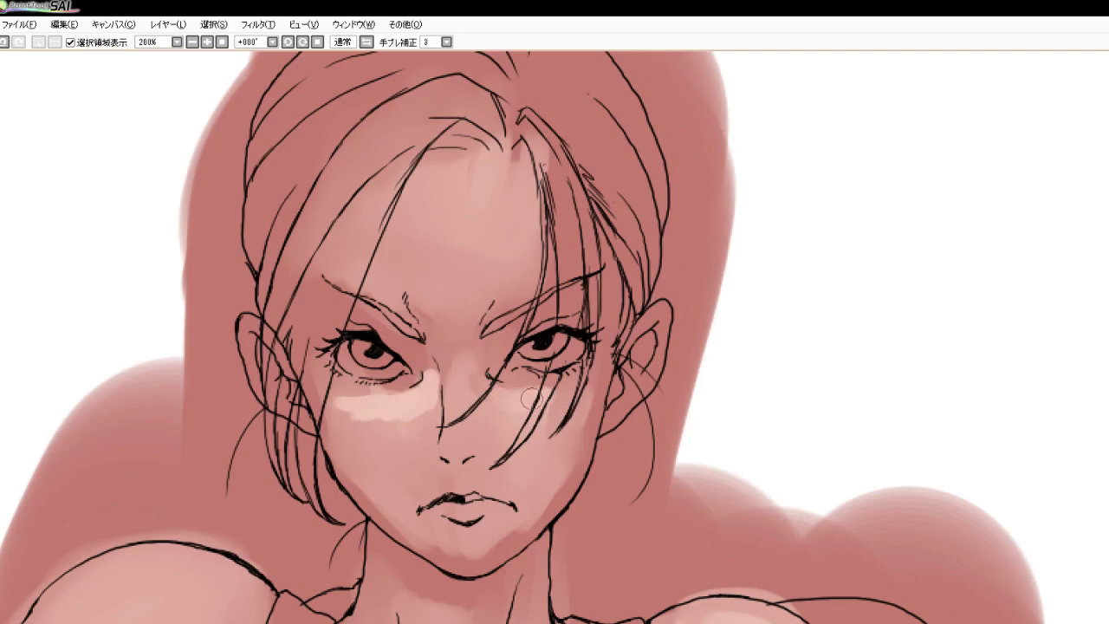
pyautogui.moveTo(550, 396)
pyautogui.mouseDown()
pyautogui.moveTo(593, 396)
pyautogui.moveTo(576, 394)
pyautogui.moveTo(569, 420)
pyautogui.moveTo(598, 382)
pyautogui.moveTo(574, 424)
pyautogui.moveTo(570, 395)
pyautogui.moveTo(543, 419)
pyautogui.moveTo(495, 424)
pyautogui.mouseUp()
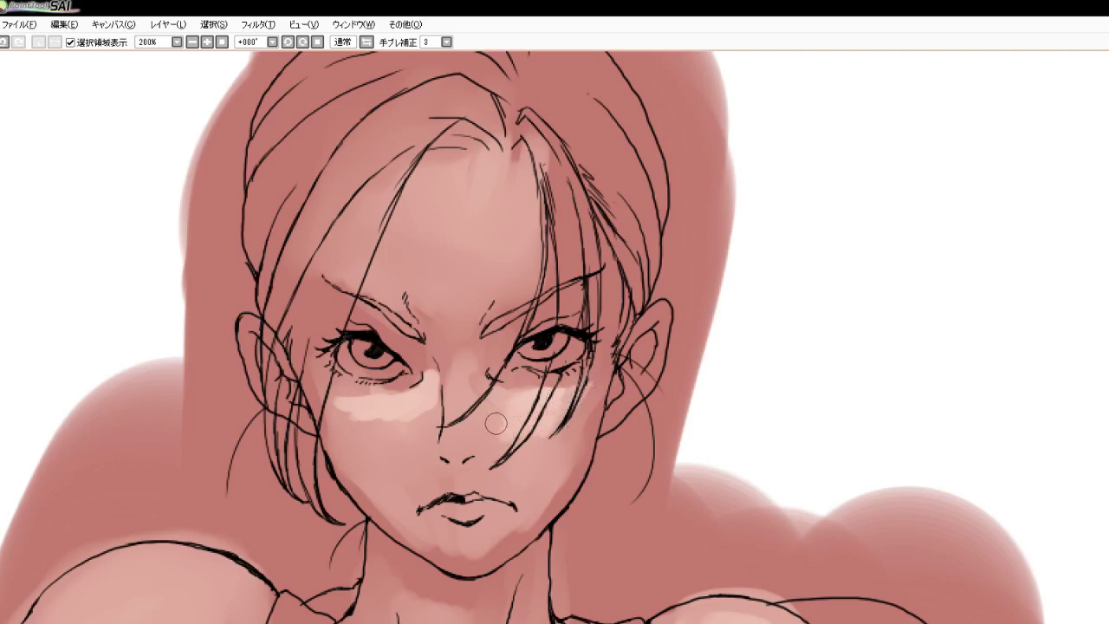
pyautogui.moveTo(342, 419)
pyautogui.mouseDown()
pyautogui.moveTo(398, 415)
pyautogui.moveTo(419, 400)
pyautogui.moveTo(414, 423)
pyautogui.mouseUp()
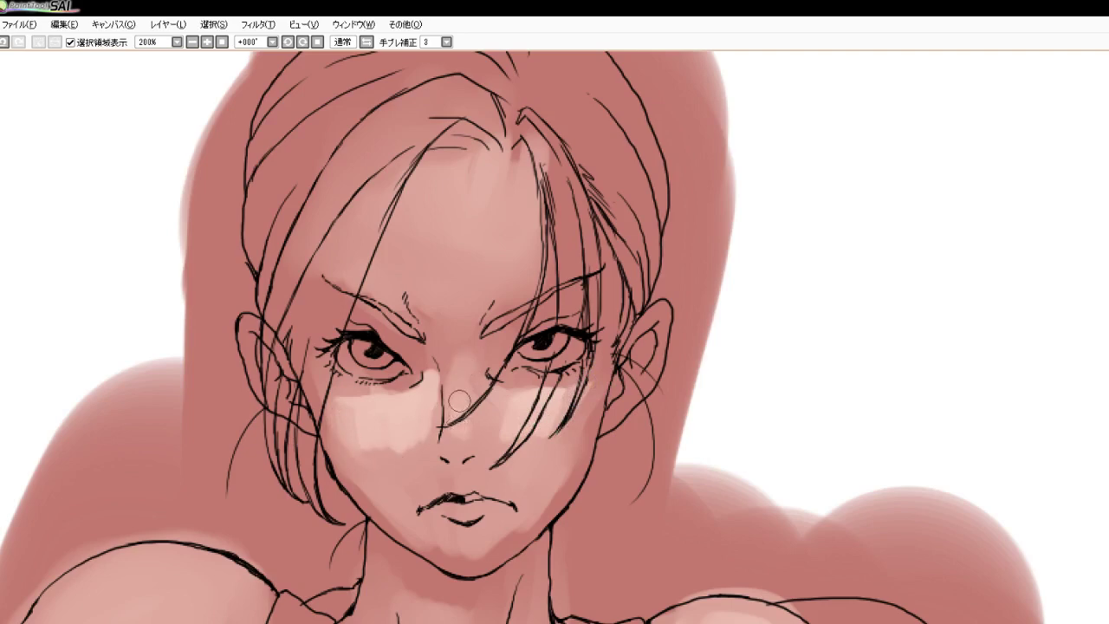
pyautogui.moveTo(459, 400)
pyautogui.mouseDown()
pyautogui.moveTo(436, 353)
pyautogui.moveTo(458, 422)
pyautogui.moveTo(441, 366)
pyautogui.moveTo(456, 406)
pyautogui.moveTo(454, 360)
pyautogui.moveTo(463, 417)
pyautogui.moveTo(451, 342)
pyautogui.moveTo(439, 310)
pyautogui.mouseUp()
pyautogui.moveTo(504, 295)
pyautogui.mouseDown()
pyautogui.moveTo(565, 246)
pyautogui.moveTo(574, 207)
pyautogui.moveTo(535, 264)
pyautogui.moveTo(572, 262)
pyautogui.moveTo(524, 296)
pyautogui.moveTo(563, 278)
pyautogui.mouseUp()
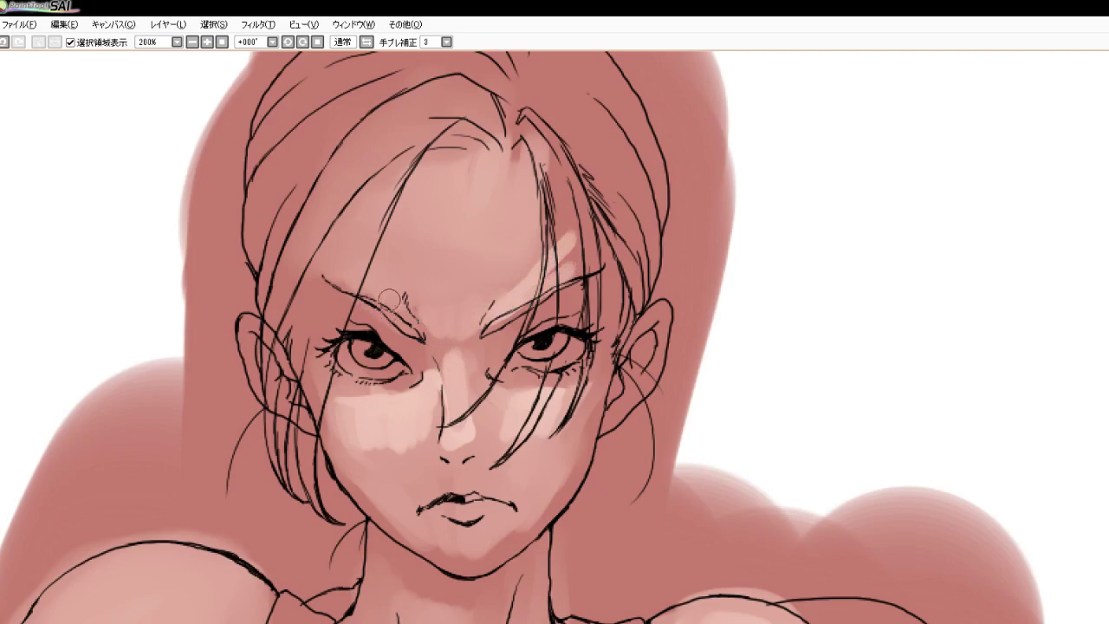
pyautogui.moveTo(361, 282)
pyautogui.mouseDown()
pyautogui.moveTo(327, 273)
pyautogui.moveTo(365, 247)
pyautogui.mouseUp()
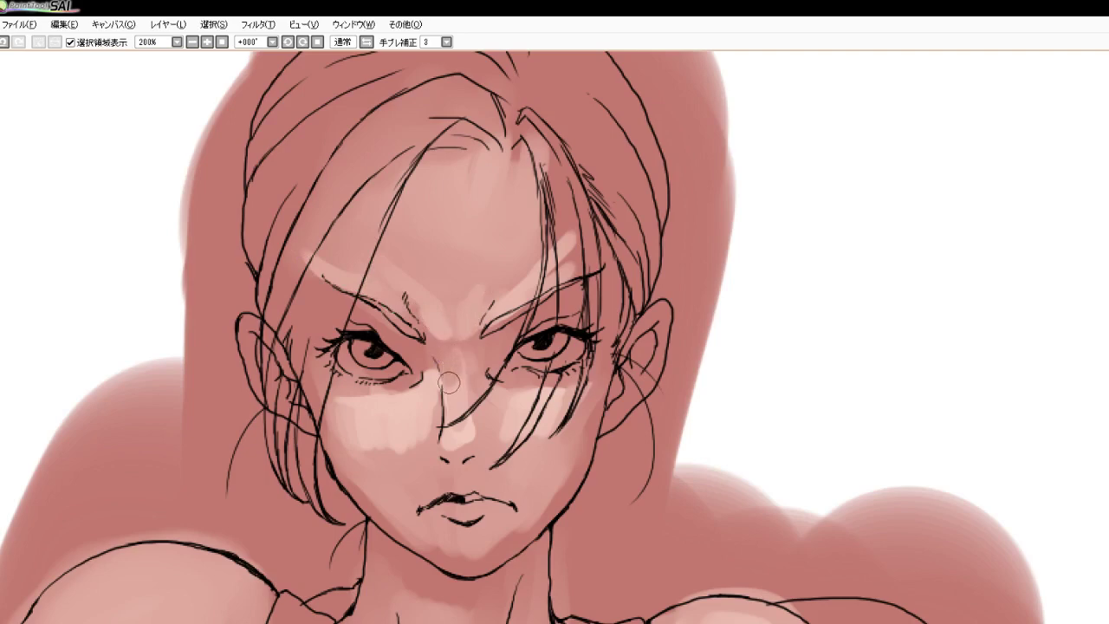
# Extend and soften the bright cheek tones down toward the mouth, and touch up the skin around the lips
pyautogui.moveTo(422, 371)
pyautogui.mouseDown()
pyautogui.moveTo(416, 384)
pyautogui.moveTo(354, 393)
pyautogui.mouseUp()
pyautogui.moveTo(351, 448)
pyautogui.mouseDown()
pyautogui.moveTo(367, 439)
pyautogui.moveTo(411, 459)
pyautogui.mouseUp()
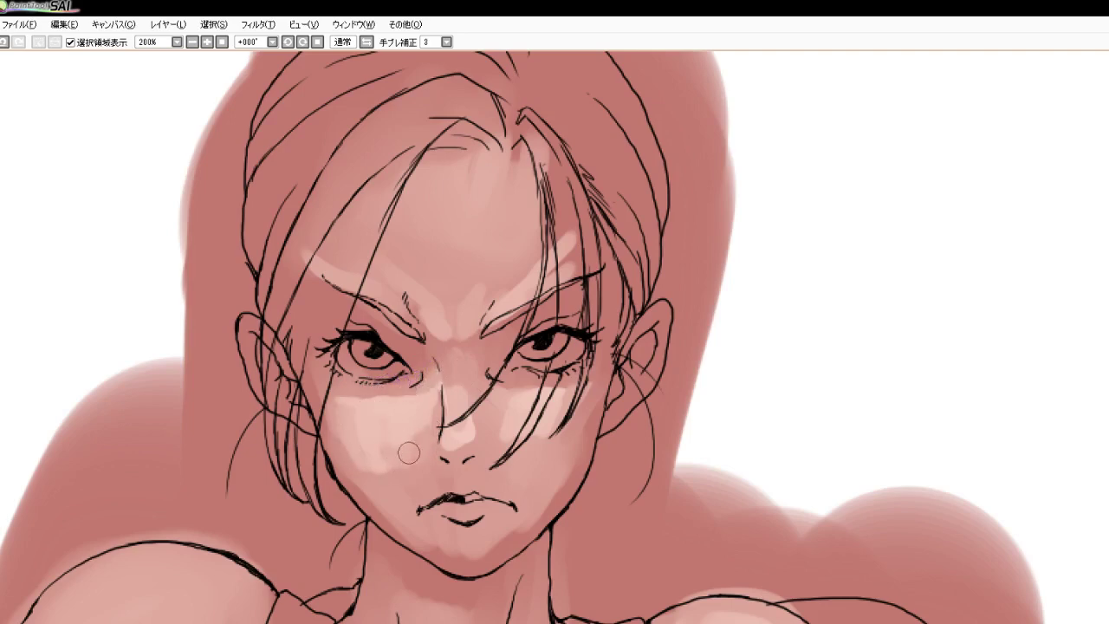
pyautogui.moveTo(510, 445); pyautogui.dragTo(550, 450)
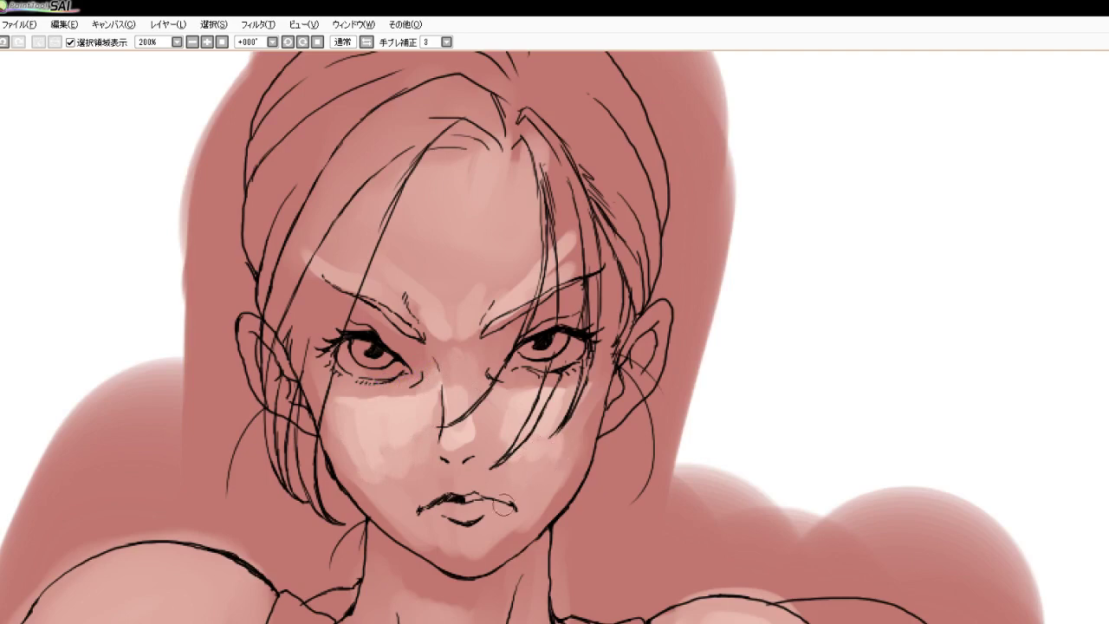
pyautogui.moveTo(477, 508); pyautogui.dragTo(436, 509)
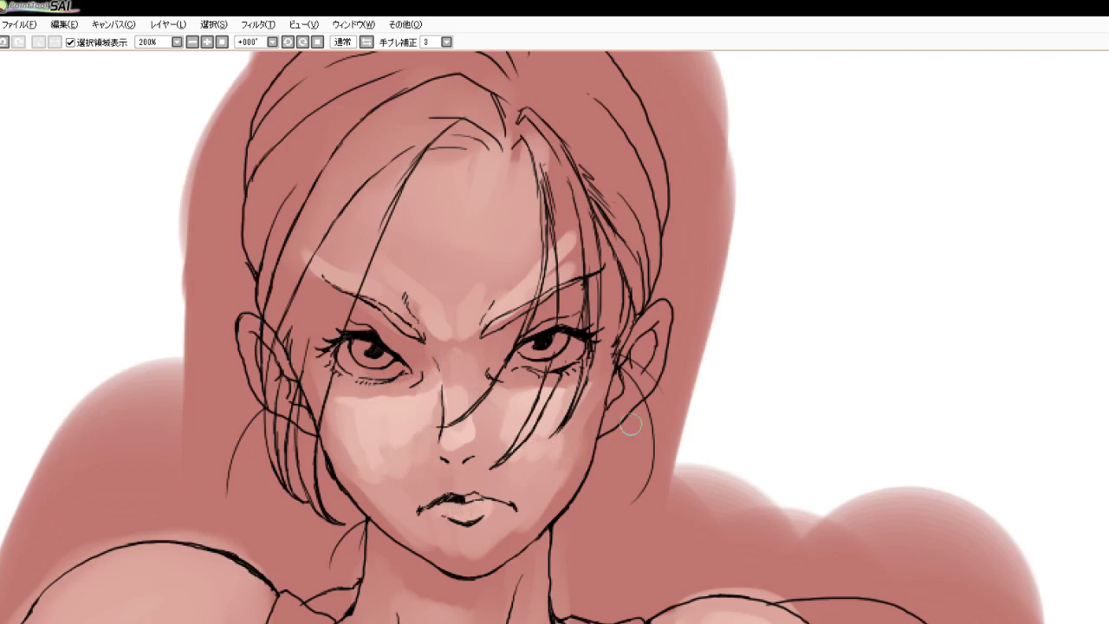
# Paint brighter pink highlights over both shoulders and along the sides of the neck
pyautogui.scroll(-4, 554, 276)
pyautogui.scroll(1, 546, 335)
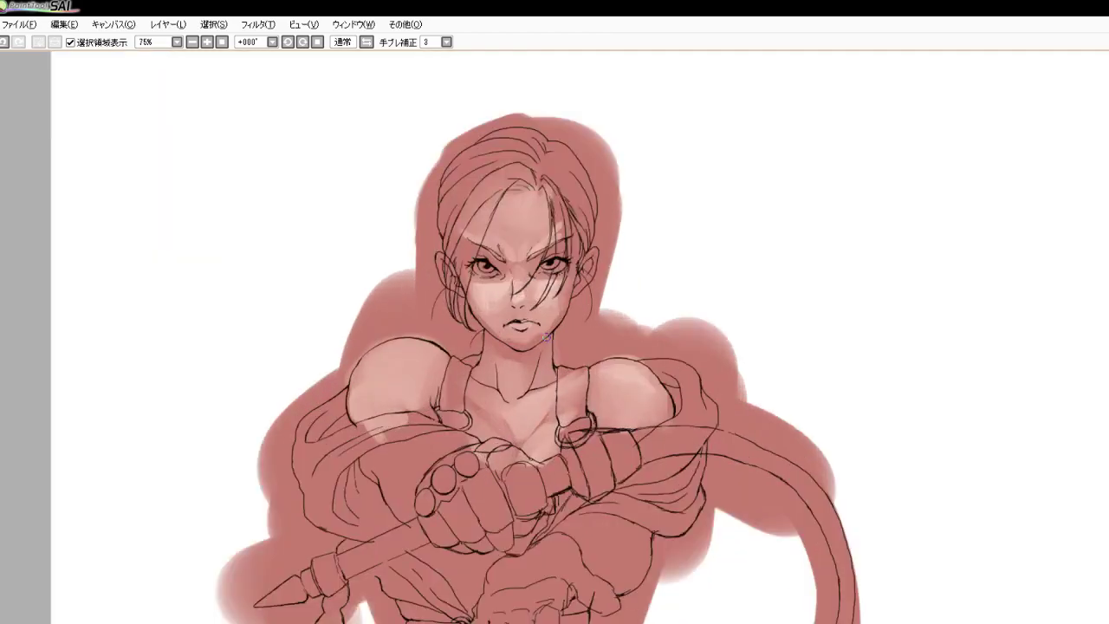
pyautogui.scroll(1, 547, 337)
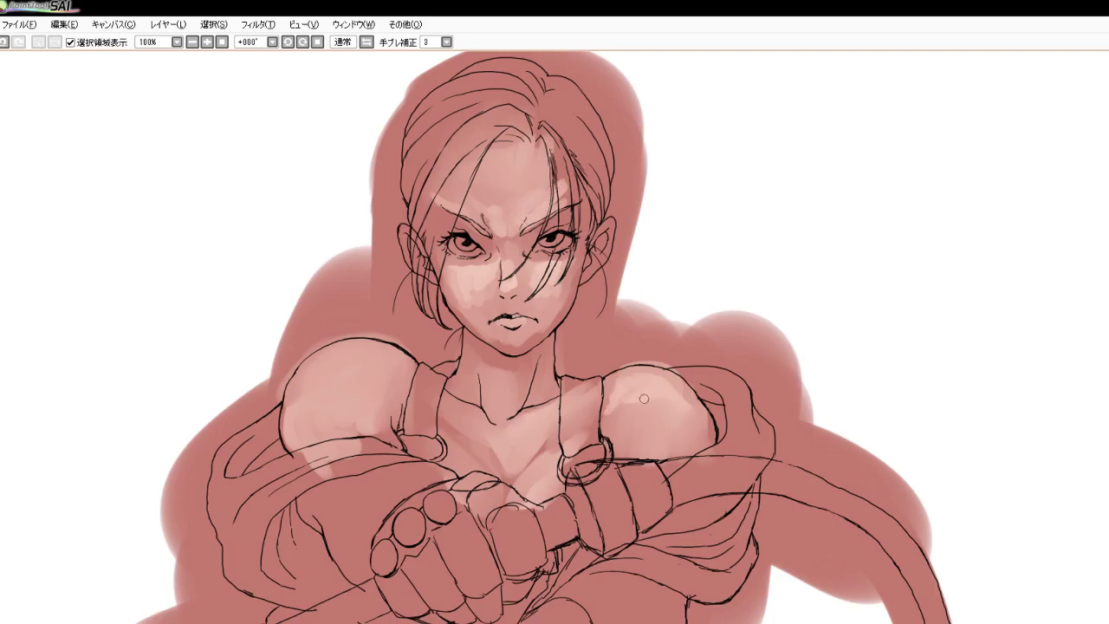
pyautogui.moveTo(637, 397)
pyautogui.mouseDown()
pyautogui.moveTo(627, 420)
pyautogui.moveTo(631, 430)
pyautogui.moveTo(652, 423)
pyautogui.moveTo(646, 441)
pyautogui.mouseUp()
pyautogui.moveTo(358, 409)
pyautogui.mouseDown()
pyautogui.moveTo(371, 401)
pyautogui.moveTo(340, 395)
pyautogui.moveTo(334, 407)
pyautogui.mouseUp()
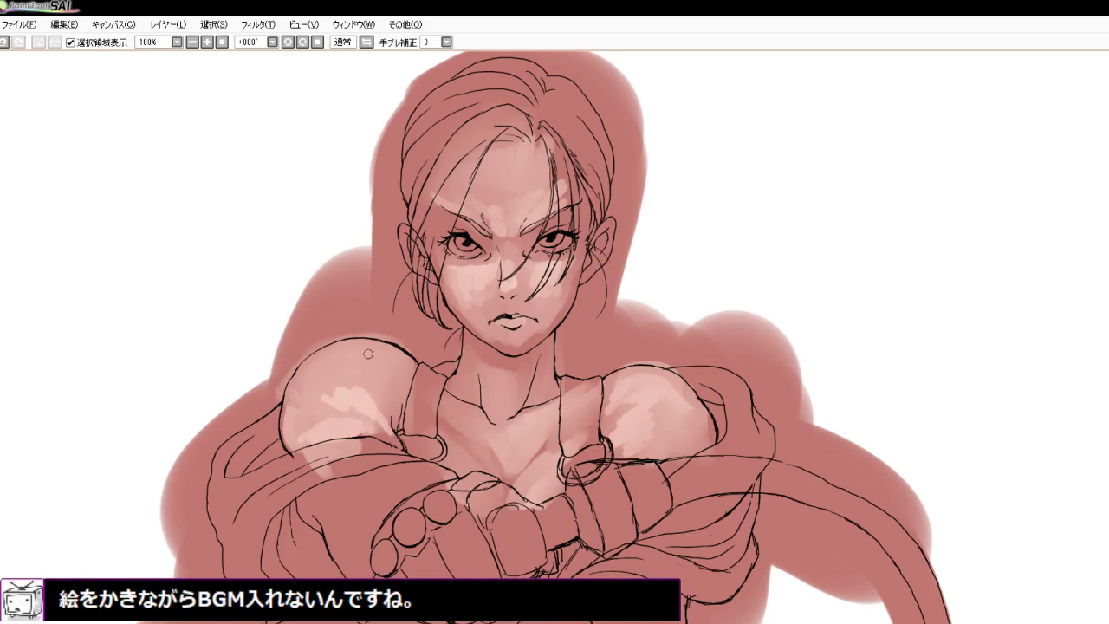
pyautogui.moveTo(368, 353)
pyautogui.mouseDown()
pyautogui.moveTo(395, 376)
pyautogui.moveTo(363, 357)
pyautogui.moveTo(383, 358)
pyautogui.moveTo(323, 373)
pyautogui.moveTo(329, 357)
pyautogui.moveTo(384, 347)
pyautogui.mouseUp()
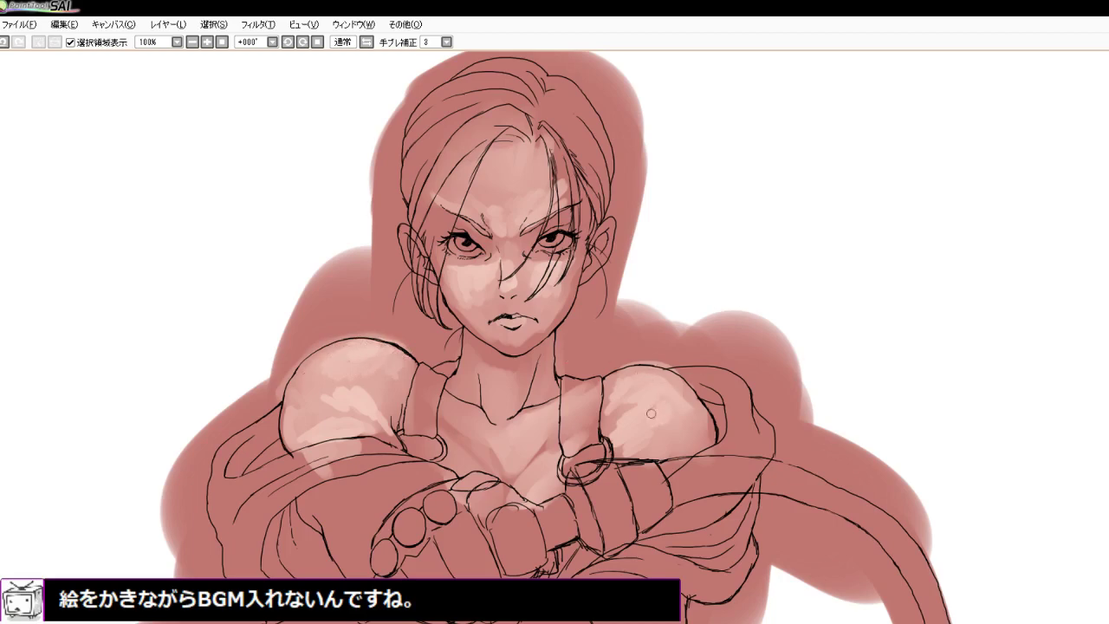
pyautogui.moveTo(658, 401)
pyautogui.mouseDown()
pyautogui.moveTo(643, 440)
pyautogui.moveTo(677, 418)
pyautogui.moveTo(647, 436)
pyautogui.moveTo(641, 419)
pyautogui.moveTo(634, 426)
pyautogui.moveTo(695, 435)
pyautogui.moveTo(665, 454)
pyautogui.moveTo(708, 418)
pyautogui.mouseUp()
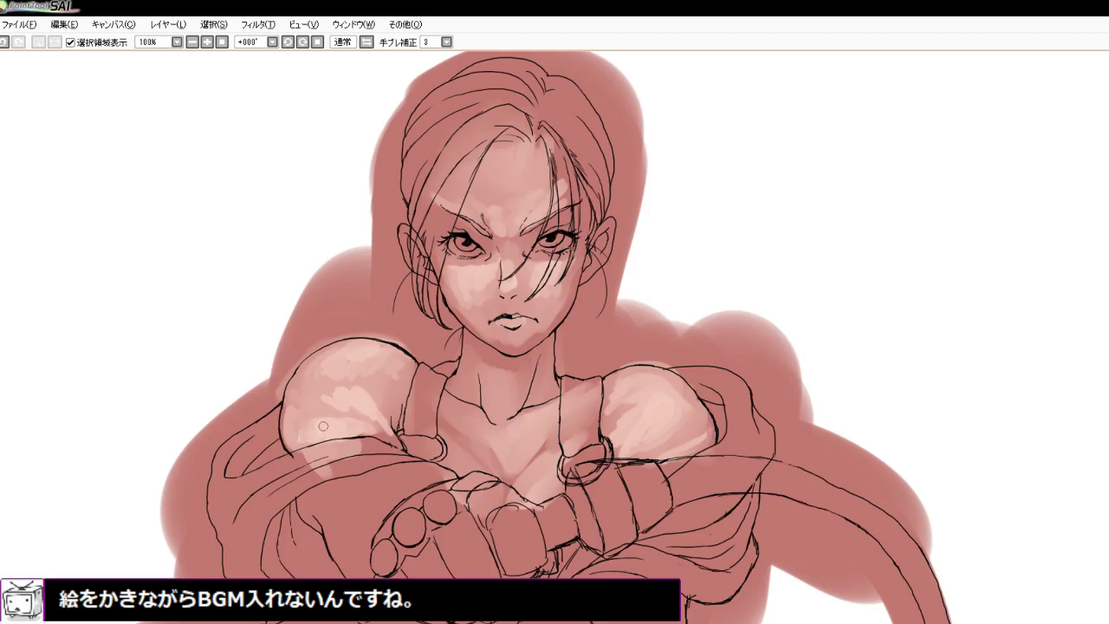
pyautogui.moveTo(321, 446); pyautogui.dragTo(340, 447)
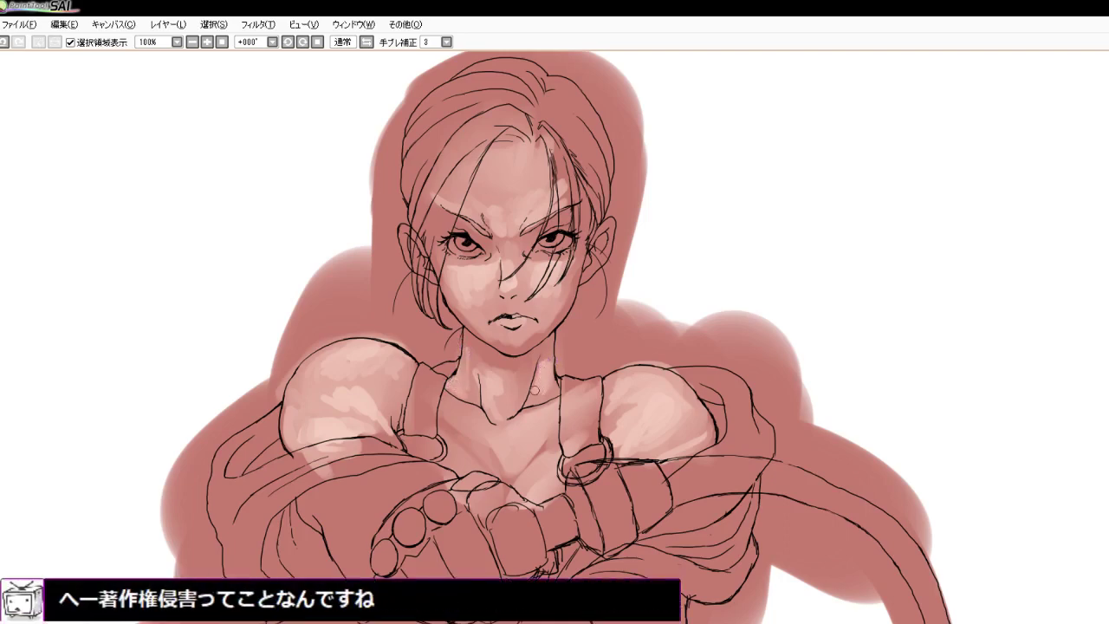
pyautogui.moveTo(537, 372); pyautogui.dragTo(530, 401)
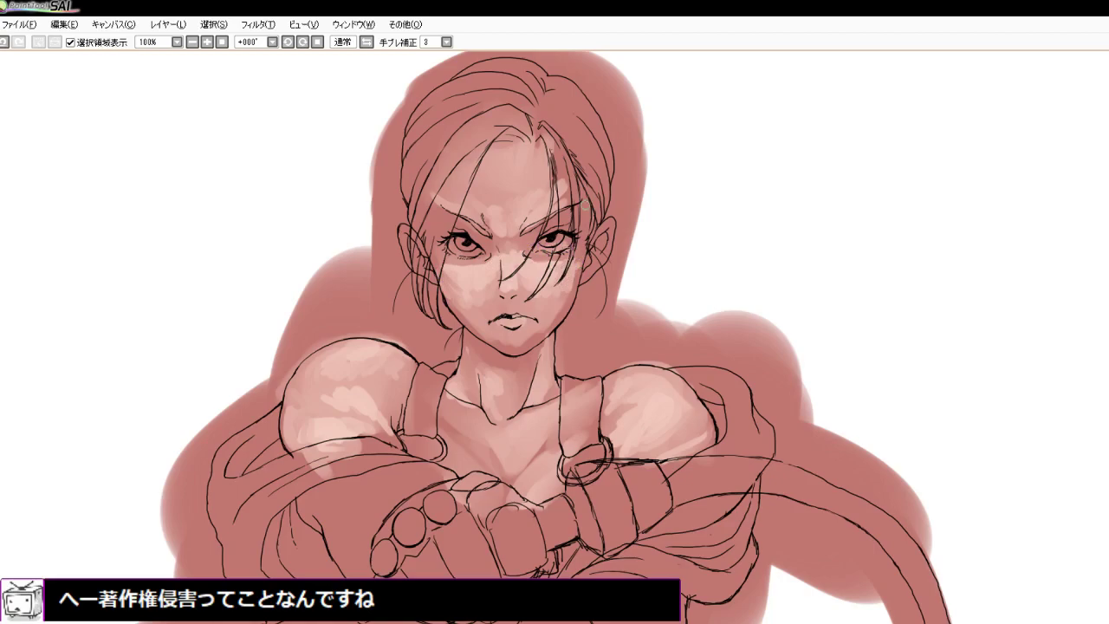
# Paint lighter pink skin tones on both temples beside the eyes and on both ears
pyautogui.scroll(-2, 527, 178)
pyautogui.scroll(5, 528, 179)
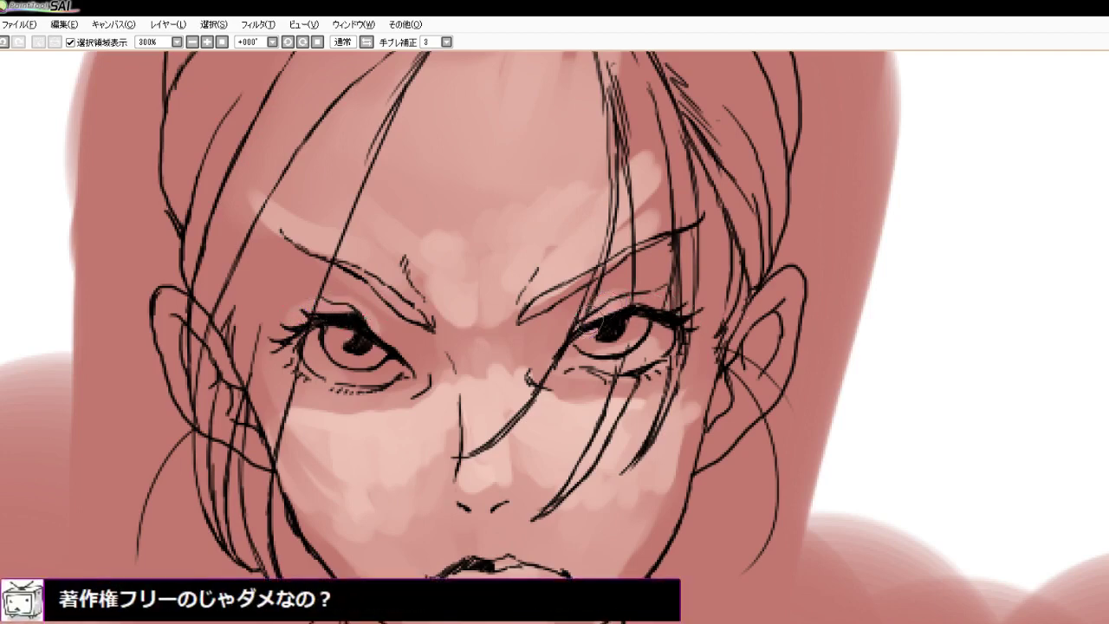
pyautogui.moveTo(733, 226)
pyautogui.mouseDown()
pyautogui.moveTo(707, 273)
pyautogui.moveTo(700, 324)
pyautogui.mouseUp()
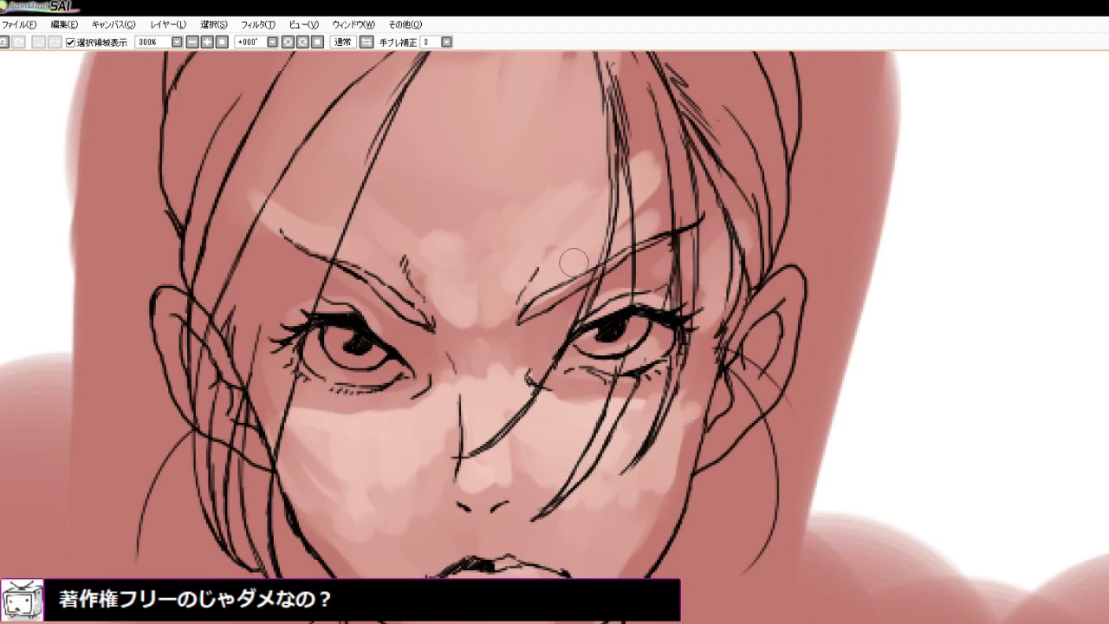
pyautogui.moveTo(239, 270); pyautogui.dragTo(264, 390)
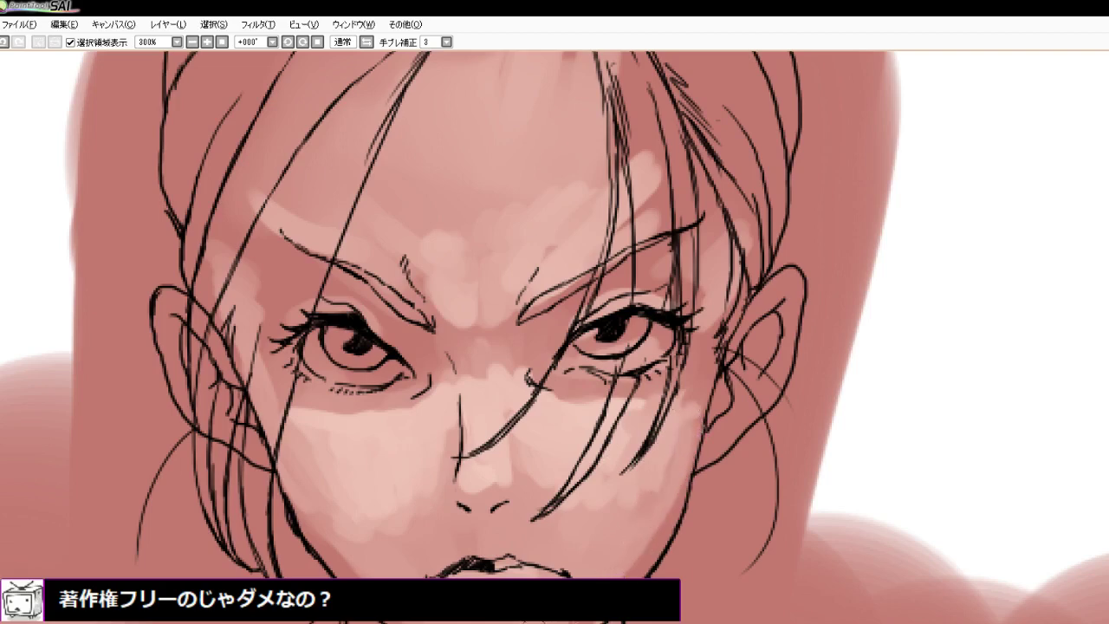
pyautogui.moveTo(796, 282)
pyautogui.mouseDown()
pyautogui.moveTo(771, 358)
pyautogui.moveTo(760, 329)
pyautogui.moveTo(740, 418)
pyautogui.mouseUp()
pyautogui.moveTo(165, 342)
pyautogui.mouseDown()
pyautogui.moveTo(179, 305)
pyautogui.moveTo(170, 329)
pyautogui.moveTo(195, 320)
pyautogui.moveTo(162, 305)
pyautogui.moveTo(219, 367)
pyautogui.moveTo(165, 315)
pyautogui.moveTo(154, 327)
pyautogui.moveTo(178, 342)
pyautogui.moveTo(194, 382)
pyautogui.moveTo(201, 354)
pyautogui.moveTo(227, 397)
pyautogui.mouseUp()
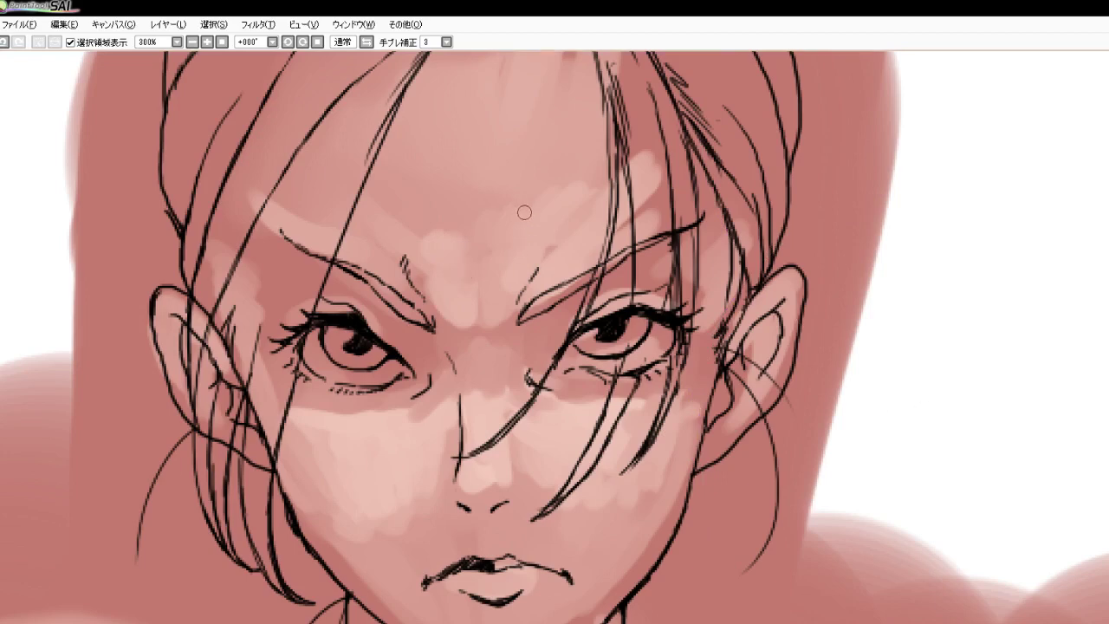
# Paint darker red frown creases between the eyebrows, and shade the upper lip and the area beneath the nose
pyautogui.moveTo(531, 195)
pyautogui.mouseDown()
pyautogui.moveTo(494, 269)
pyautogui.moveTo(490, 299)
pyautogui.moveTo(523, 291)
pyautogui.moveTo(537, 269)
pyautogui.moveTo(513, 314)
pyautogui.mouseUp()
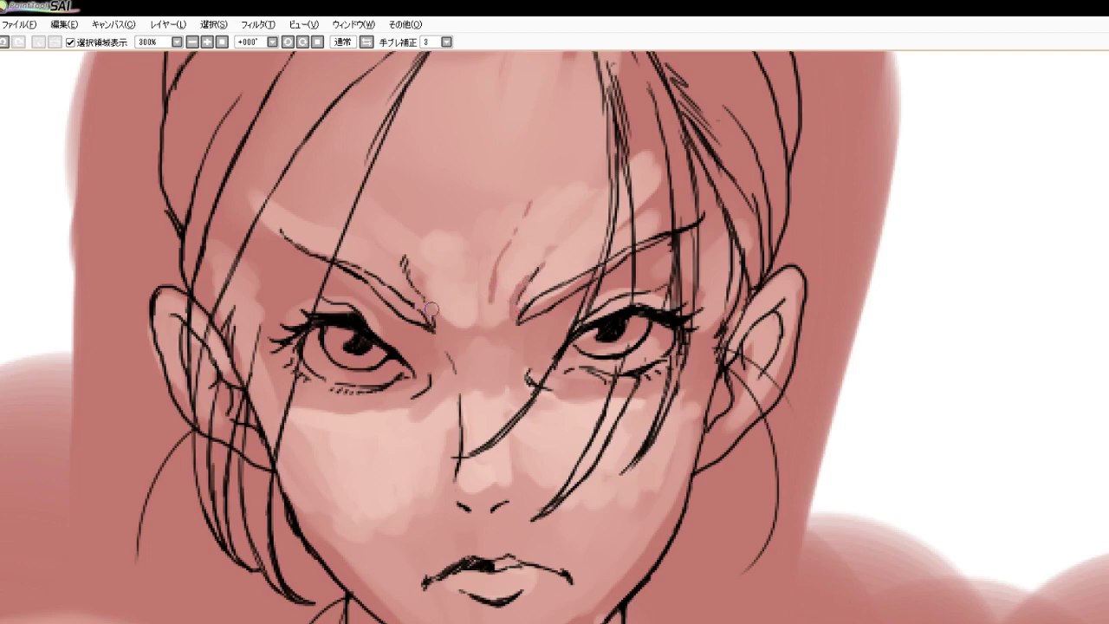
pyautogui.moveTo(453, 272); pyautogui.dragTo(451, 293)
pyautogui.moveTo(403, 217)
pyautogui.mouseDown()
pyautogui.moveTo(451, 280)
pyautogui.moveTo(468, 284)
pyautogui.moveTo(474, 322)
pyautogui.moveTo(455, 345)
pyautogui.moveTo(479, 330)
pyautogui.moveTo(513, 351)
pyautogui.moveTo(502, 367)
pyautogui.moveTo(461, 366)
pyautogui.moveTo(511, 370)
pyautogui.mouseUp()
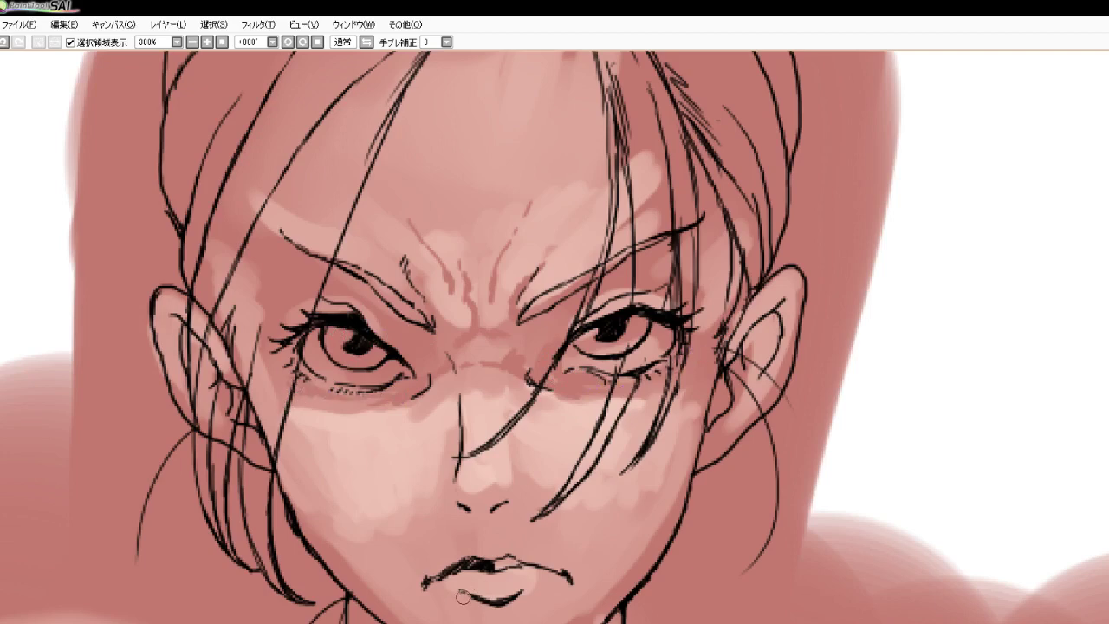
pyautogui.moveTo(500, 567); pyautogui.dragTo(529, 564)
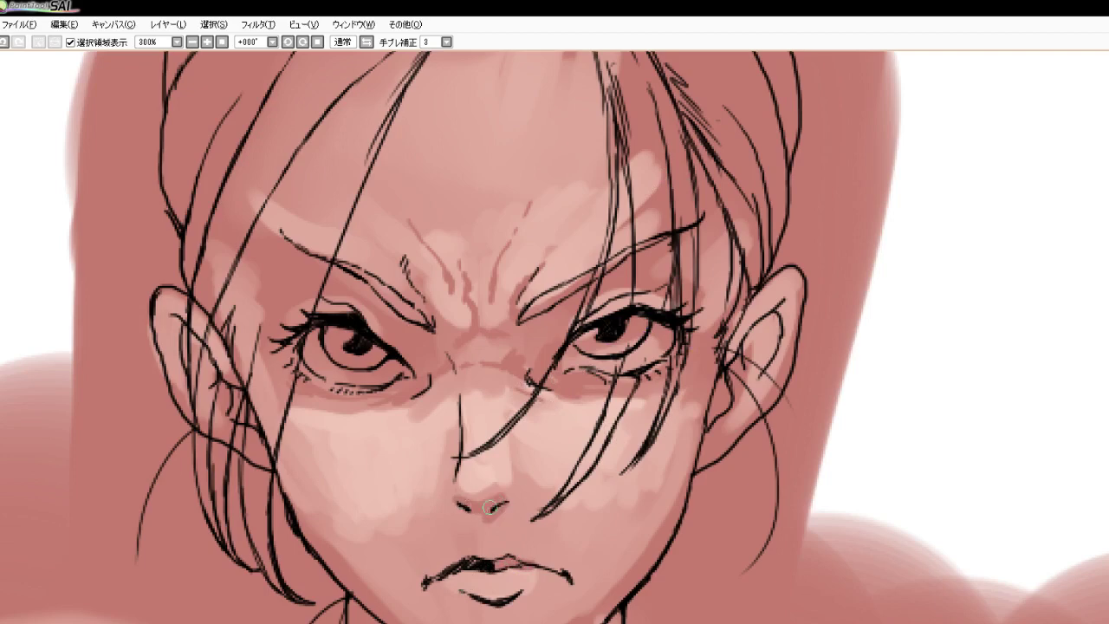
pyautogui.moveTo(490, 508)
pyautogui.mouseDown()
pyautogui.moveTo(516, 505)
pyautogui.moveTo(492, 520)
pyautogui.moveTo(455, 504)
pyautogui.moveTo(480, 537)
pyautogui.moveTo(506, 529)
pyautogui.moveTo(492, 534)
pyautogui.mouseUp()
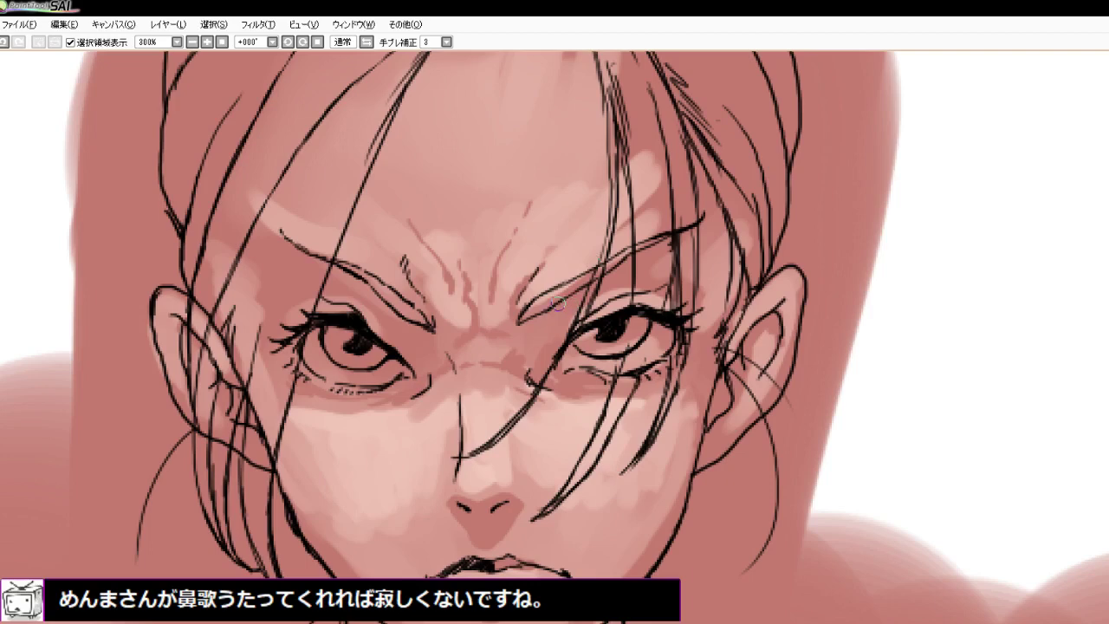
# Shade the inner eye socket beneath the partly hair-covered brow and hatch the outer ends of both eyebrows in dark brownish red
pyautogui.moveTo(561, 302)
pyautogui.mouseDown()
pyautogui.moveTo(548, 318)
pyautogui.moveTo(578, 295)
pyautogui.moveTo(557, 334)
pyautogui.moveTo(589, 302)
pyautogui.moveTo(558, 346)
pyautogui.moveTo(619, 374)
pyautogui.mouseUp()
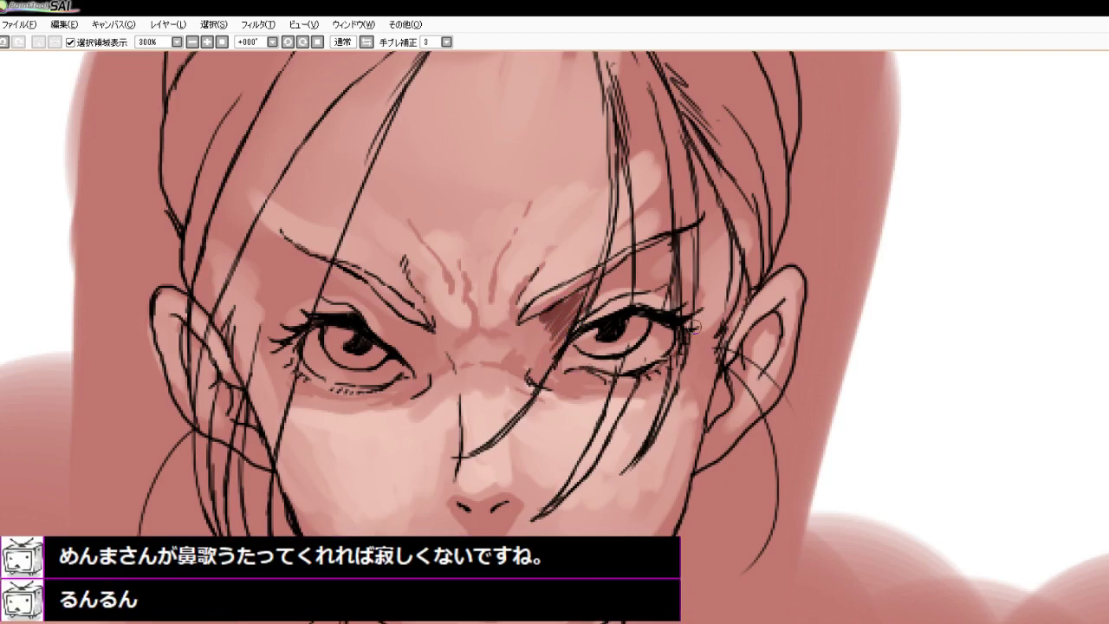
pyautogui.moveTo(668, 298); pyautogui.dragTo(692, 312)
pyautogui.moveTo(690, 227)
pyautogui.mouseDown()
pyautogui.moveTo(675, 256)
pyautogui.moveTo(732, 198)
pyautogui.moveTo(700, 253)
pyautogui.mouseUp()
pyautogui.moveTo(733, 219)
pyautogui.mouseDown()
pyautogui.moveTo(708, 257)
pyautogui.moveTo(637, 263)
pyautogui.mouseUp()
pyautogui.moveTo(232, 221)
pyautogui.mouseDown()
pyautogui.moveTo(249, 272)
pyautogui.moveTo(241, 248)
pyautogui.moveTo(290, 283)
pyautogui.mouseUp()
pyautogui.moveTo(291, 257)
pyautogui.mouseDown()
pyautogui.moveTo(339, 286)
pyautogui.moveTo(412, 319)
pyautogui.moveTo(433, 341)
pyautogui.mouseUp()
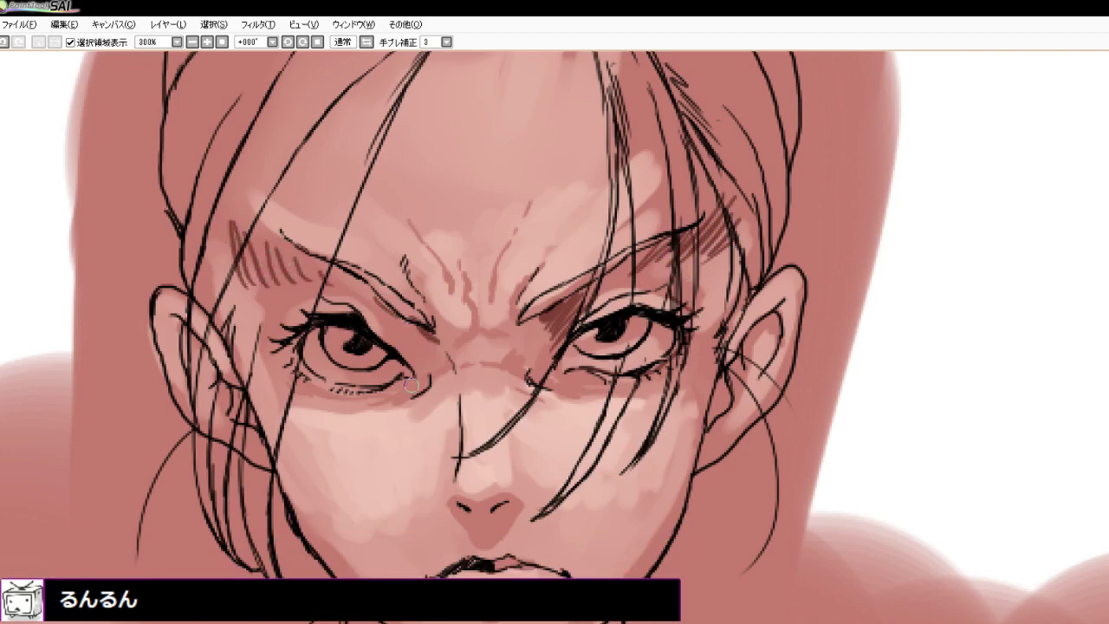
# Darken the skin around the outer corners of both eyes with brownish-red shading
pyautogui.moveTo(411, 380); pyautogui.dragTo(381, 389)
pyautogui.moveTo(293, 371); pyautogui.dragTo(305, 372)
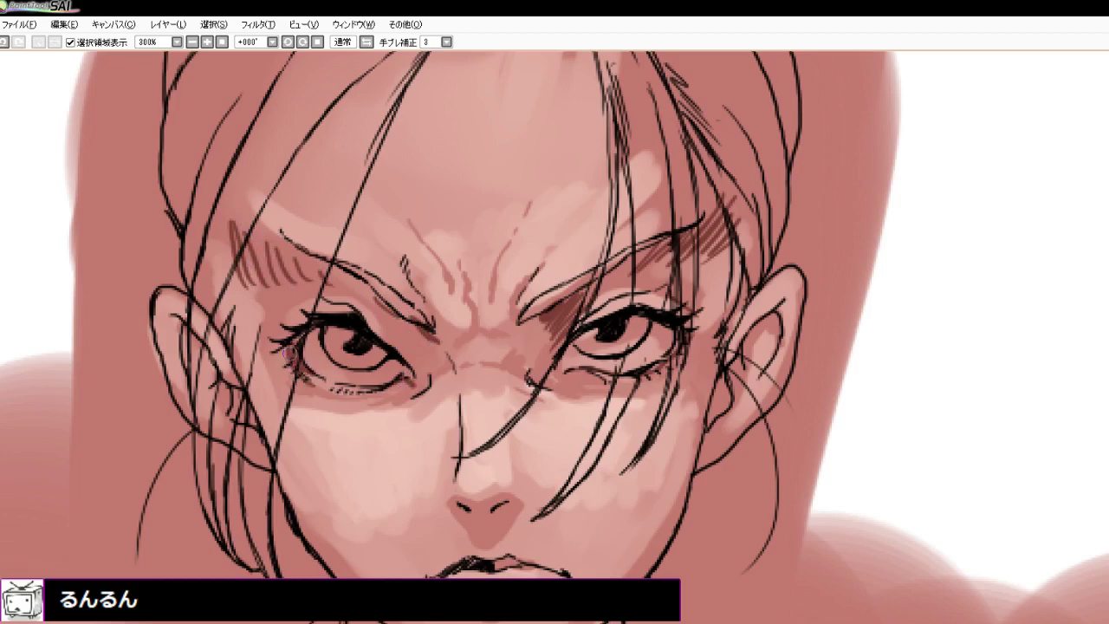
pyautogui.moveTo(299, 333)
pyautogui.mouseDown()
pyautogui.moveTo(499, 312)
pyautogui.moveTo(280, 312)
pyautogui.moveTo(273, 358)
pyautogui.moveTo(336, 377)
pyautogui.mouseUp()
pyautogui.moveTo(691, 326); pyautogui.dragTo(680, 365)
pyautogui.moveTo(693, 334)
pyautogui.mouseDown()
pyautogui.moveTo(671, 372)
pyautogui.moveTo(704, 339)
pyautogui.mouseUp()
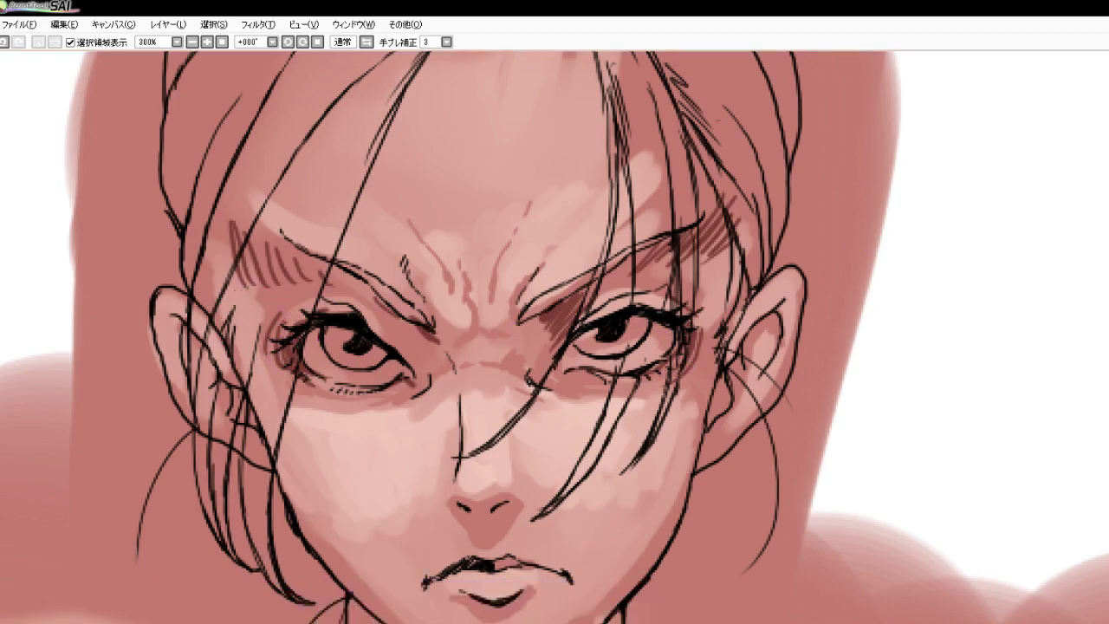
# Blend the dark hatching at the outer ends of both eyebrows and around the outer eye corners into soft shading
pyautogui.moveTo(235, 259)
pyautogui.mouseDown()
pyautogui.moveTo(247, 243)
pyautogui.moveTo(252, 277)
pyautogui.moveTo(245, 232)
pyautogui.moveTo(332, 274)
pyautogui.mouseUp()
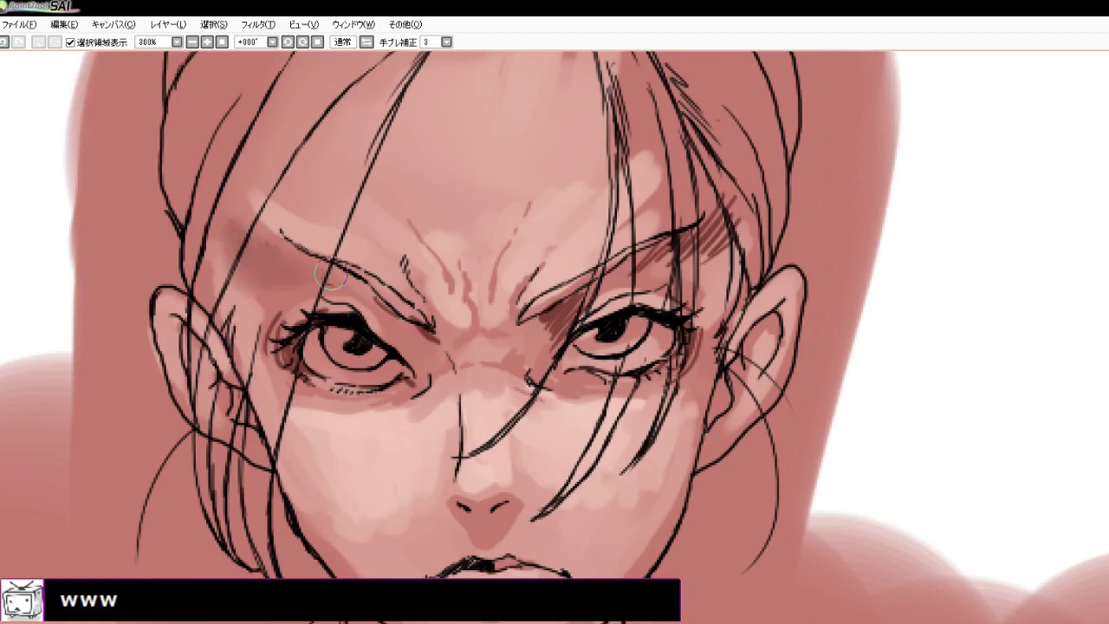
pyautogui.moveTo(664, 230)
pyautogui.mouseDown()
pyautogui.moveTo(684, 244)
pyautogui.moveTo(728, 208)
pyautogui.moveTo(719, 251)
pyautogui.moveTo(620, 279)
pyautogui.mouseUp()
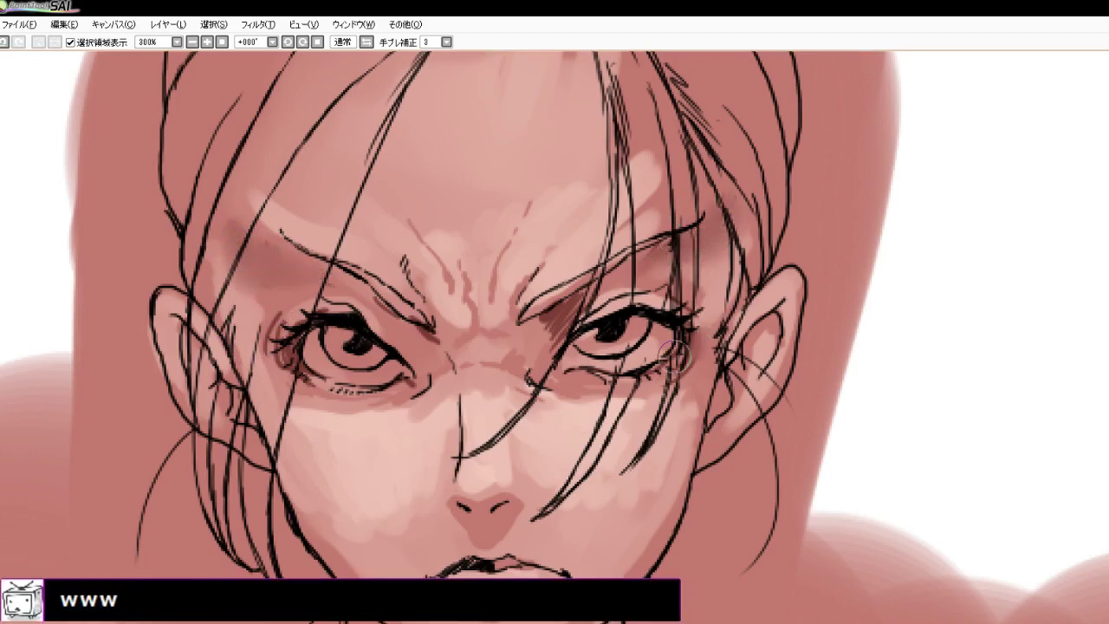
pyautogui.moveTo(283, 323); pyautogui.dragTo(295, 311)
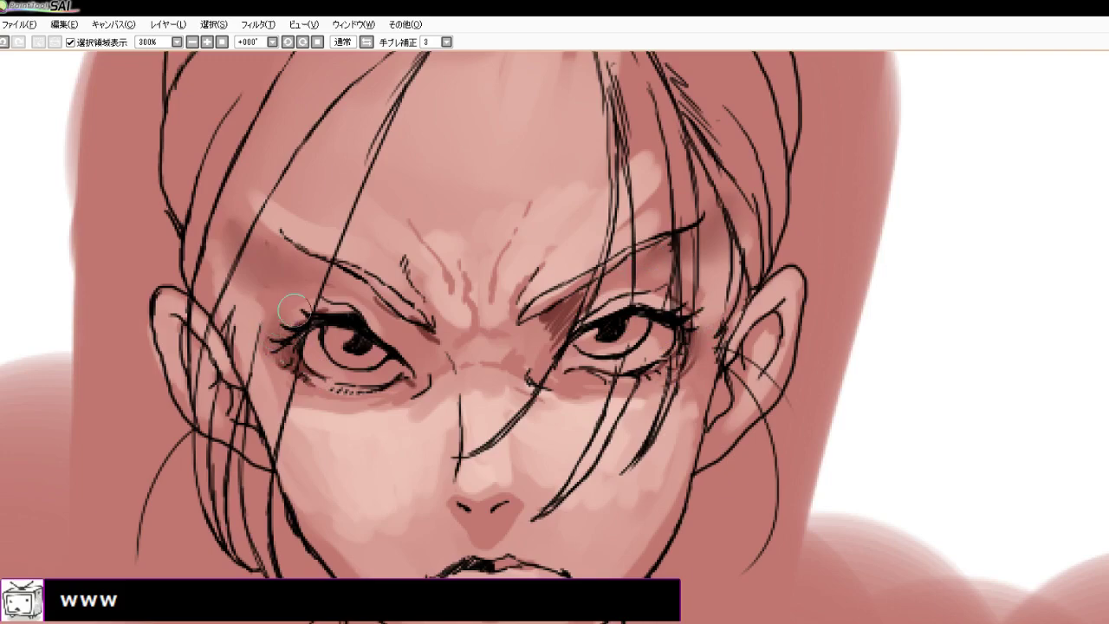
pyautogui.moveTo(285, 377); pyautogui.dragTo(307, 396)
# Paint dark brownish-red shadows under the chin, down the neck and in the collarbone hollows, and blend them into the skin
pyautogui.scroll(-4, 603, 310)
pyautogui.scroll(2, 594, 361)
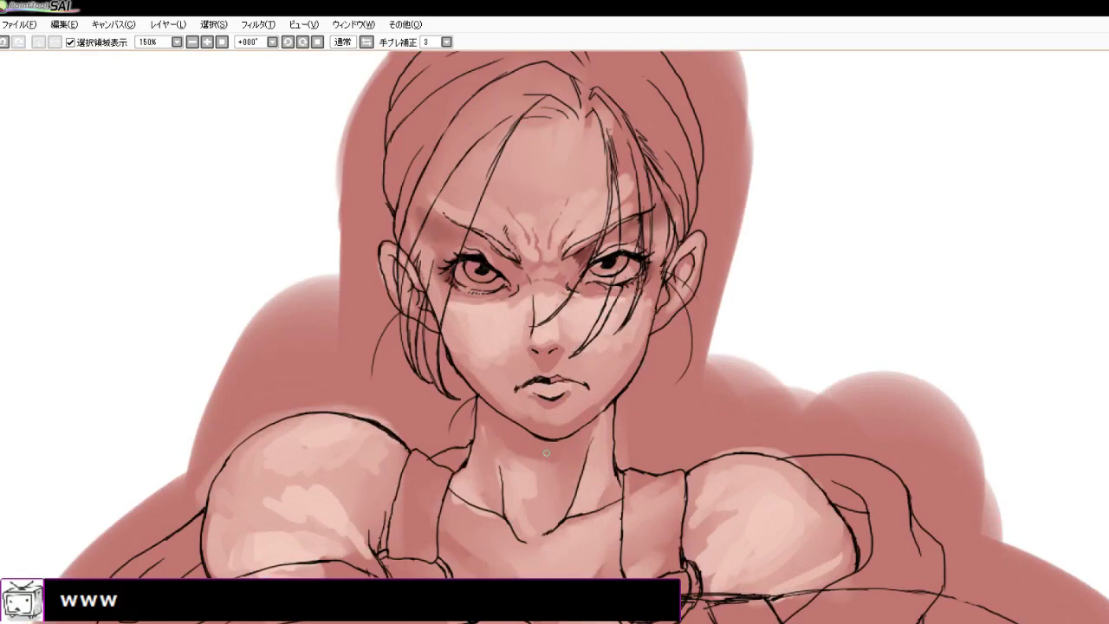
pyautogui.moveTo(525, 454)
pyautogui.mouseDown()
pyautogui.moveTo(603, 411)
pyautogui.moveTo(579, 437)
pyautogui.moveTo(598, 419)
pyautogui.moveTo(589, 446)
pyautogui.mouseUp()
pyautogui.moveTo(604, 495)
pyautogui.mouseDown()
pyautogui.moveTo(594, 509)
pyautogui.moveTo(613, 490)
pyautogui.mouseUp()
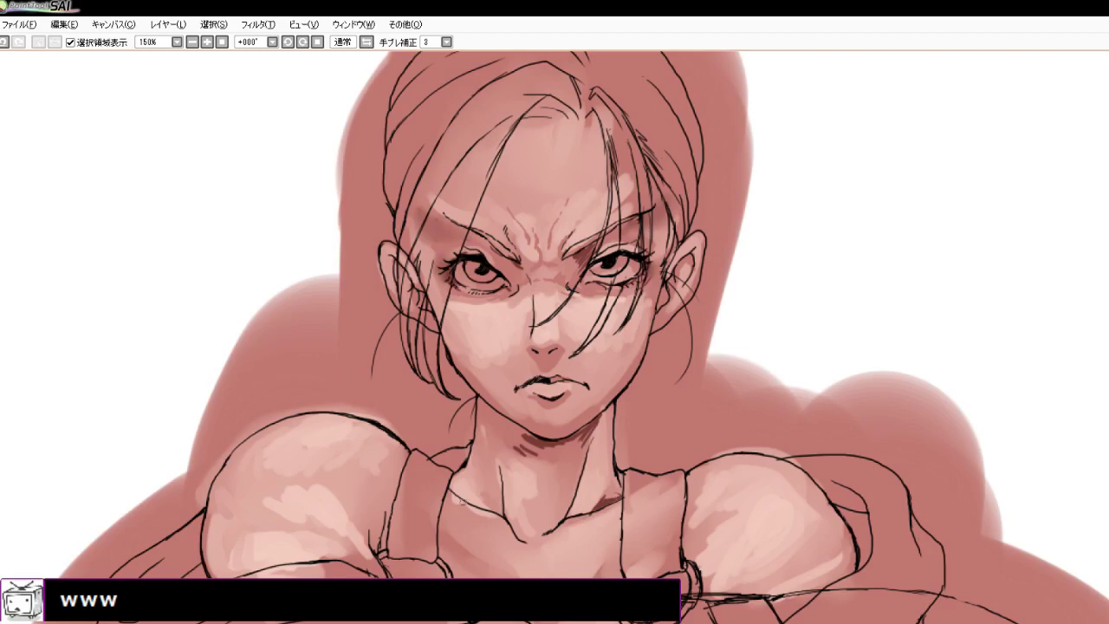
pyautogui.moveTo(482, 492); pyautogui.dragTo(477, 502)
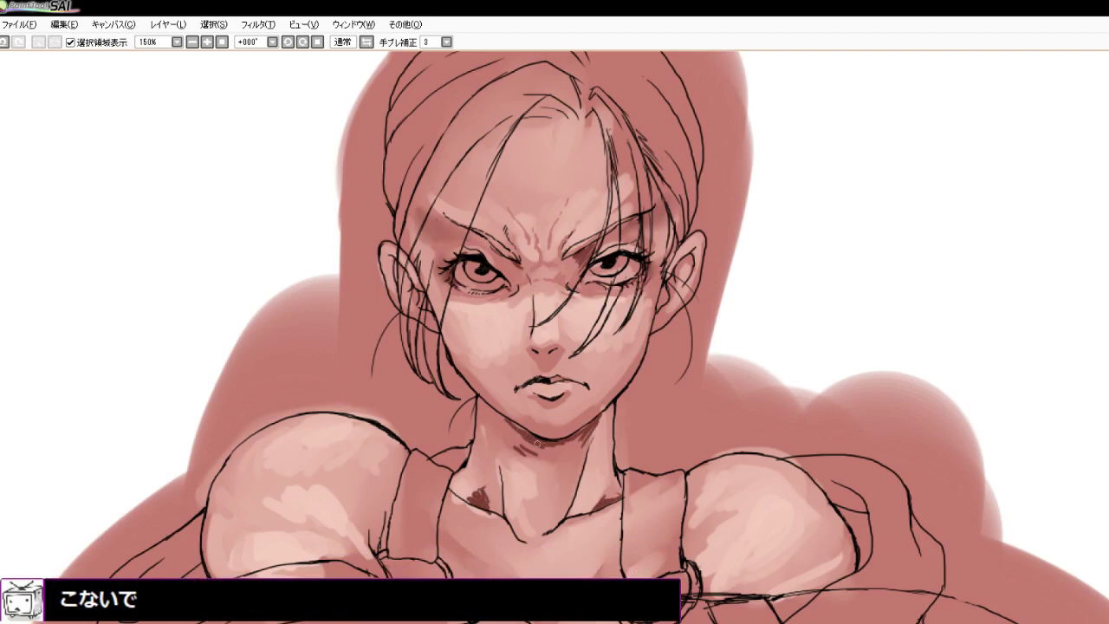
pyautogui.moveTo(537, 443); pyautogui.dragTo(581, 459)
pyautogui.moveTo(503, 423)
pyautogui.mouseDown()
pyautogui.moveTo(522, 447)
pyautogui.moveTo(504, 427)
pyautogui.moveTo(540, 480)
pyautogui.mouseUp()
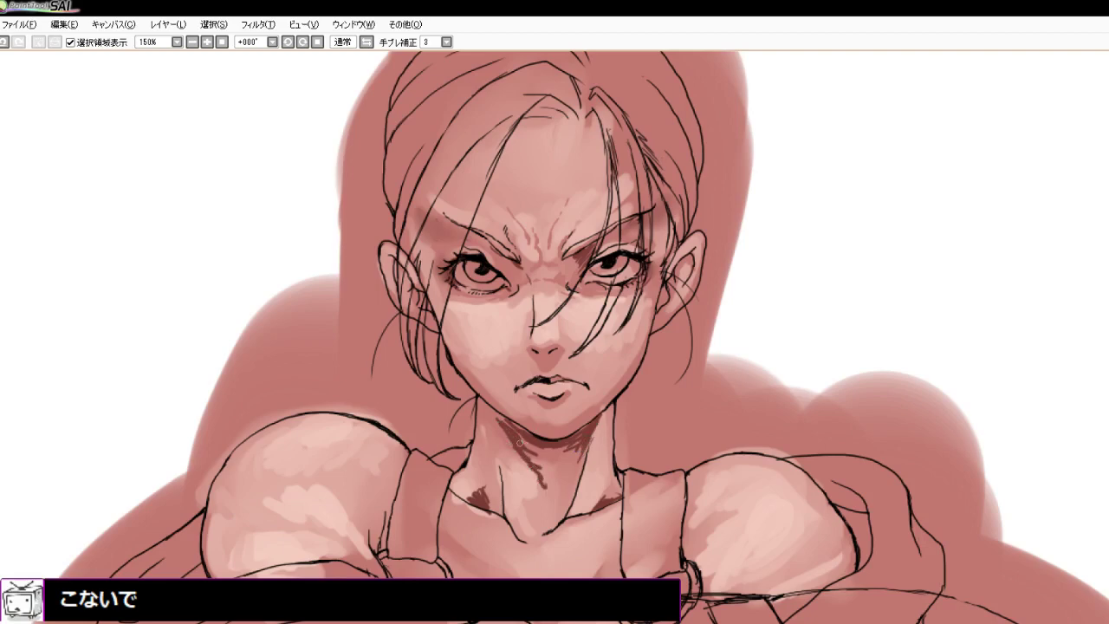
pyautogui.moveTo(520, 440); pyautogui.dragTo(568, 447)
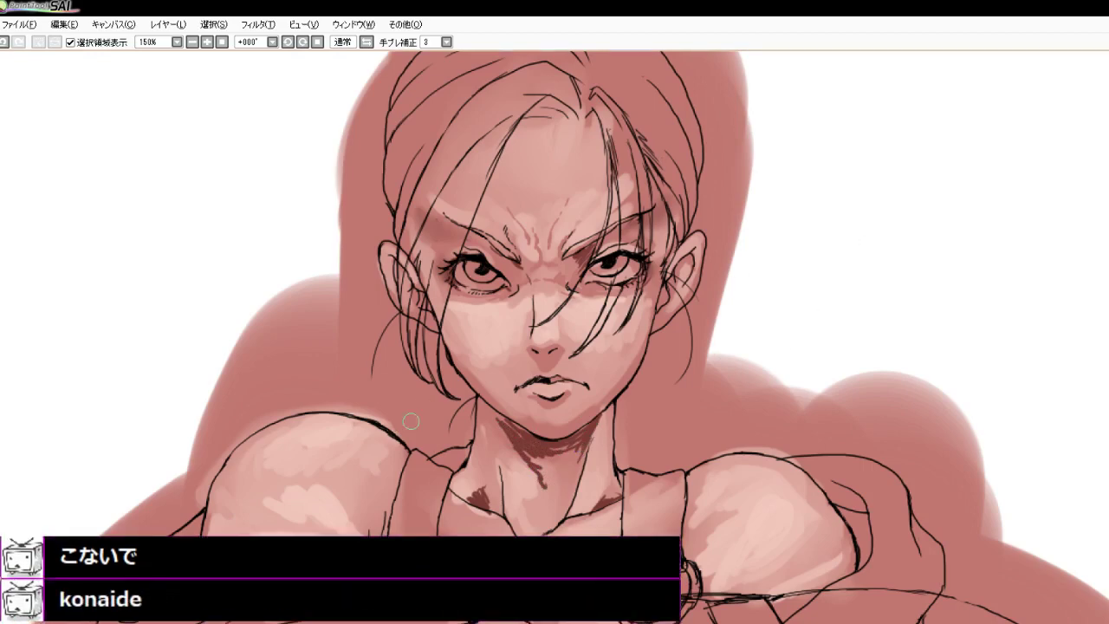
pyautogui.moveTo(534, 453)
pyautogui.mouseDown()
pyautogui.moveTo(548, 494)
pyautogui.moveTo(559, 449)
pyautogui.moveTo(590, 441)
pyautogui.moveTo(569, 461)
pyautogui.moveTo(490, 425)
pyautogui.moveTo(523, 436)
pyautogui.moveTo(480, 408)
pyautogui.moveTo(527, 432)
pyautogui.mouseUp()
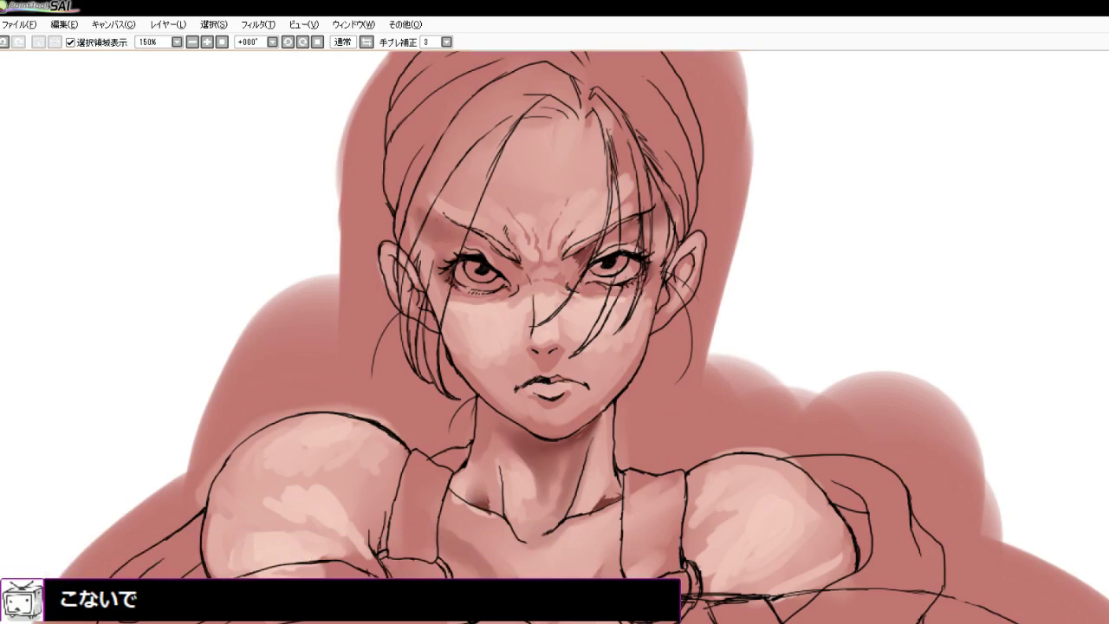
# Hatch darker red shading below the collarbones and along the centre of the chest, and soften it into the skin
pyautogui.hotkey('ctrl', '-')
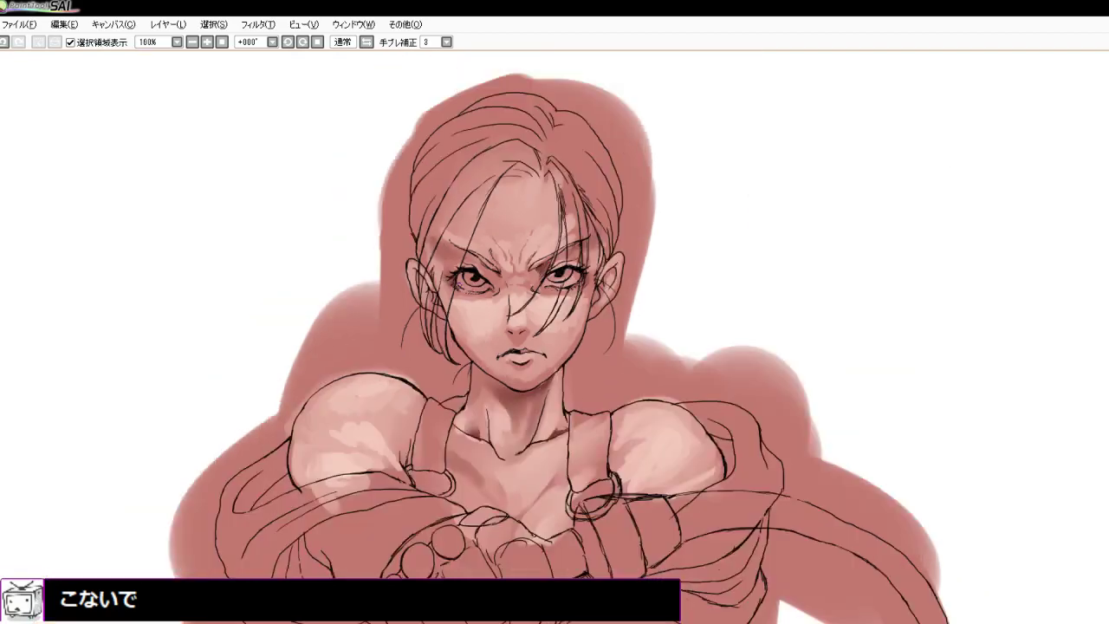
pyautogui.scroll(-2, 403, 400)
pyautogui.scroll(3, 401, 491)
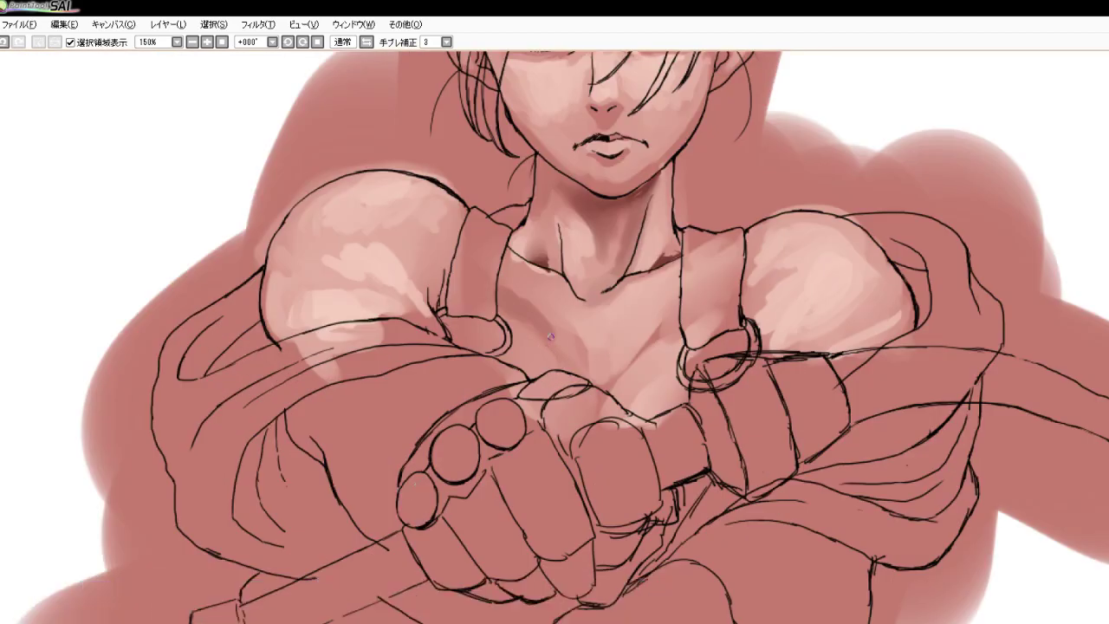
pyautogui.moveTo(553, 339)
pyautogui.mouseDown()
pyautogui.moveTo(576, 381)
pyautogui.moveTo(589, 381)
pyautogui.mouseUp()
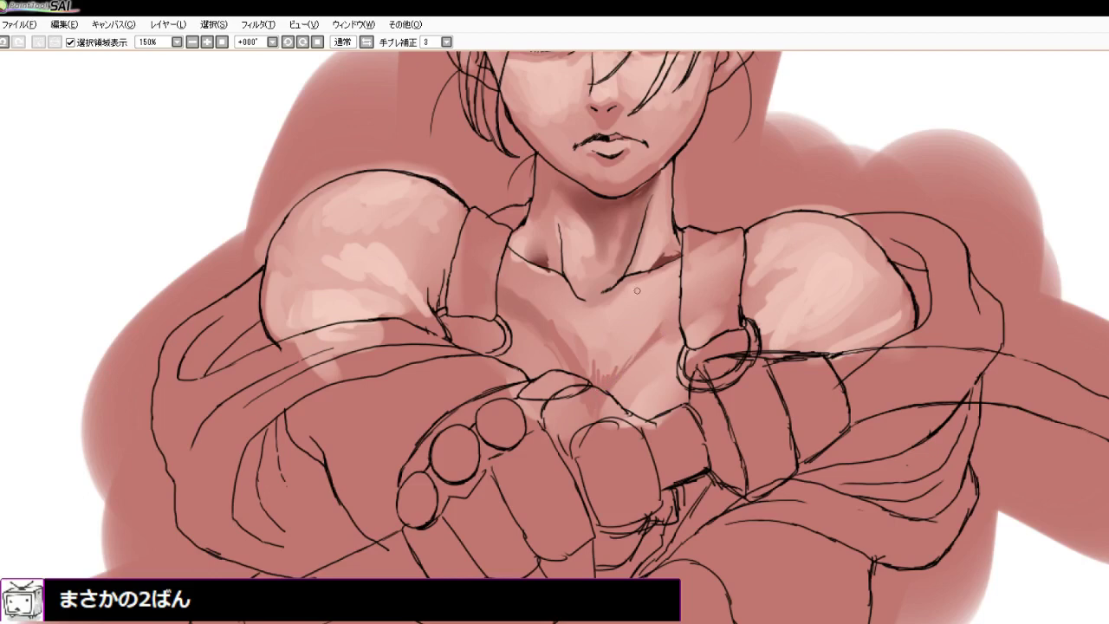
pyautogui.moveTo(615, 318); pyautogui.dragTo(709, 271)
pyautogui.moveTo(647, 302)
pyautogui.mouseDown()
pyautogui.moveTo(591, 317)
pyautogui.moveTo(552, 299)
pyautogui.moveTo(591, 332)
pyautogui.moveTo(622, 315)
pyautogui.moveTo(599, 333)
pyautogui.moveTo(596, 371)
pyautogui.moveTo(627, 311)
pyautogui.moveTo(593, 373)
pyautogui.moveTo(620, 356)
pyautogui.mouseUp()
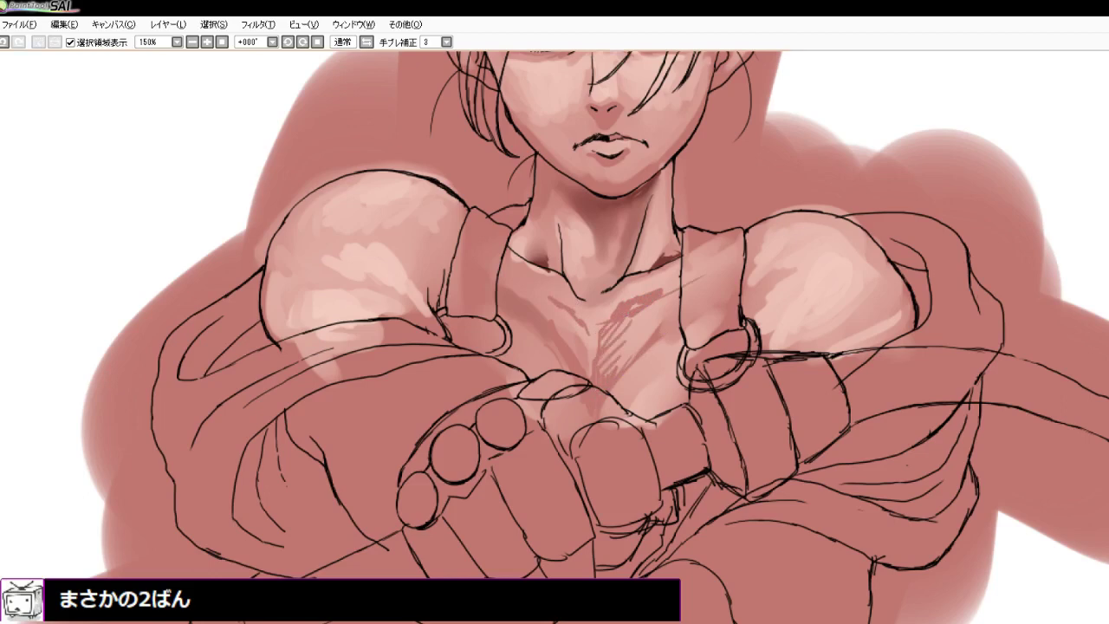
pyautogui.moveTo(637, 330)
pyautogui.mouseDown()
pyautogui.moveTo(629, 318)
pyautogui.moveTo(610, 339)
pyautogui.moveTo(625, 332)
pyautogui.moveTo(610, 381)
pyautogui.moveTo(664, 300)
pyautogui.mouseUp()
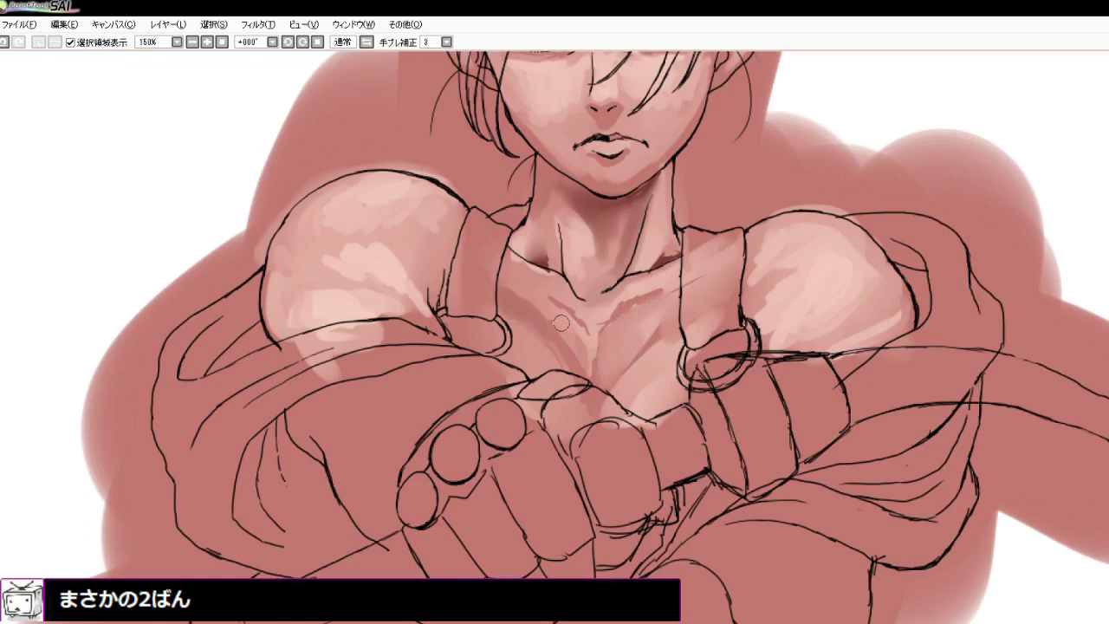
pyautogui.moveTo(562, 323); pyautogui.dragTo(573, 311)
# Paint the whites of both eyes in a lighter pink around the irises
pyautogui.scroll(-4, 487, 292)
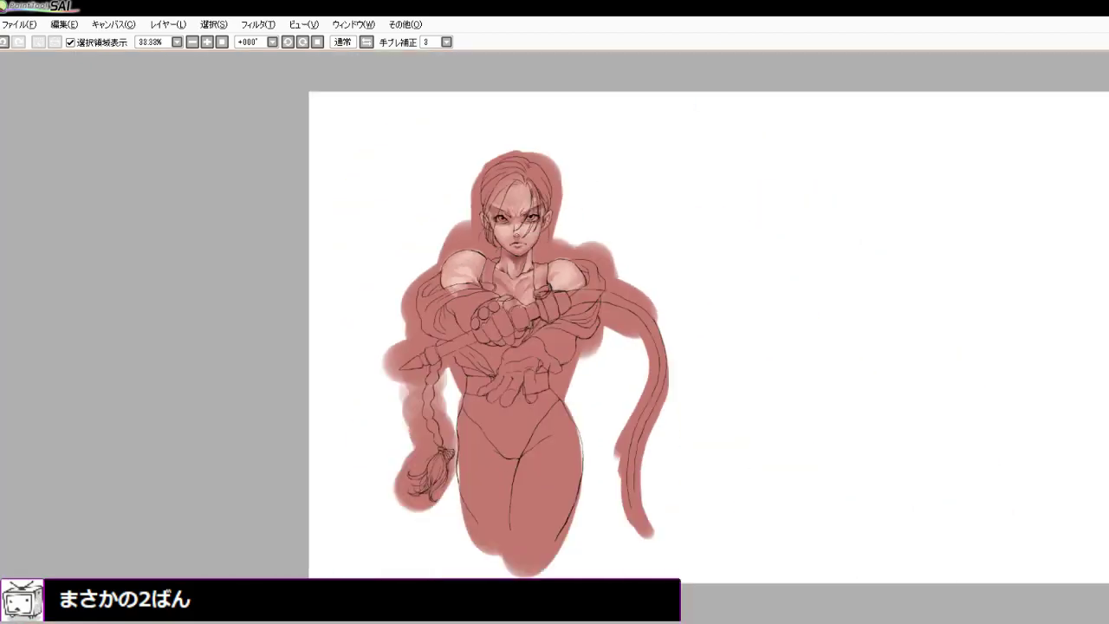
pyautogui.scroll(3, 516, 206)
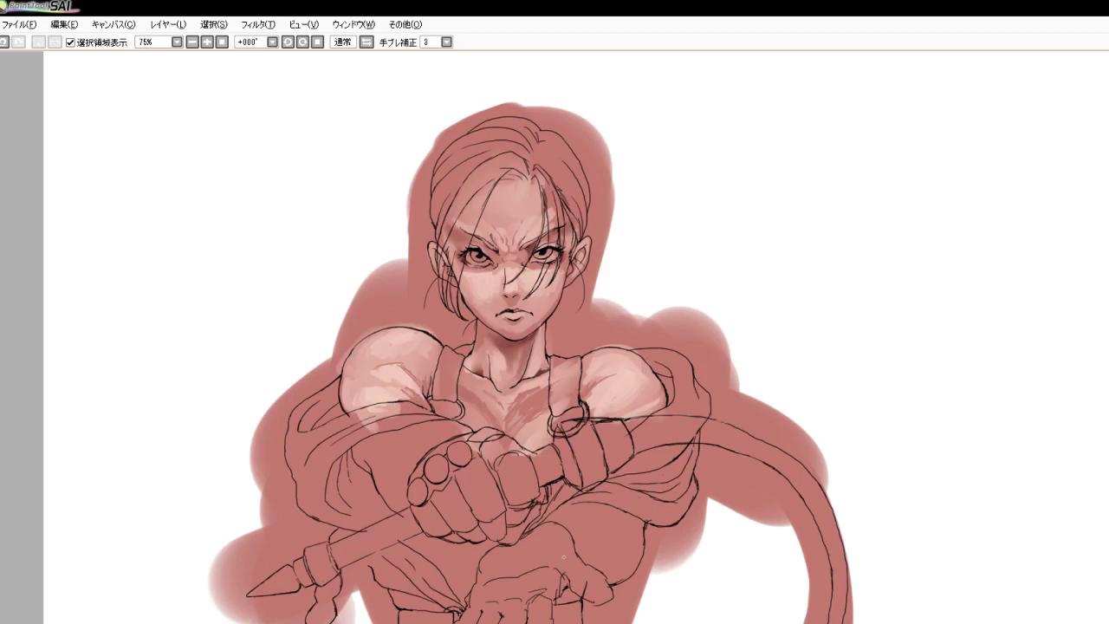
pyautogui.scroll(-3, 500, 478)
pyautogui.scroll(3, 512, 431)
pyautogui.scroll(4, 512, 382)
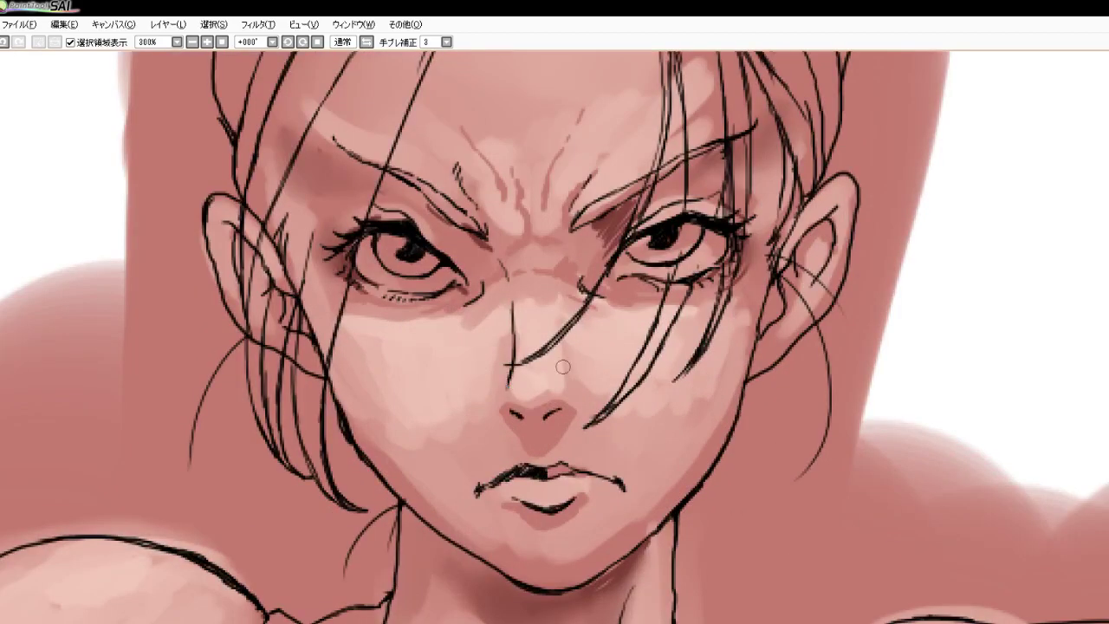
pyautogui.moveTo(357, 258)
pyautogui.mouseDown()
pyautogui.moveTo(379, 246)
pyautogui.moveTo(389, 253)
pyautogui.moveTo(382, 280)
pyautogui.mouseUp()
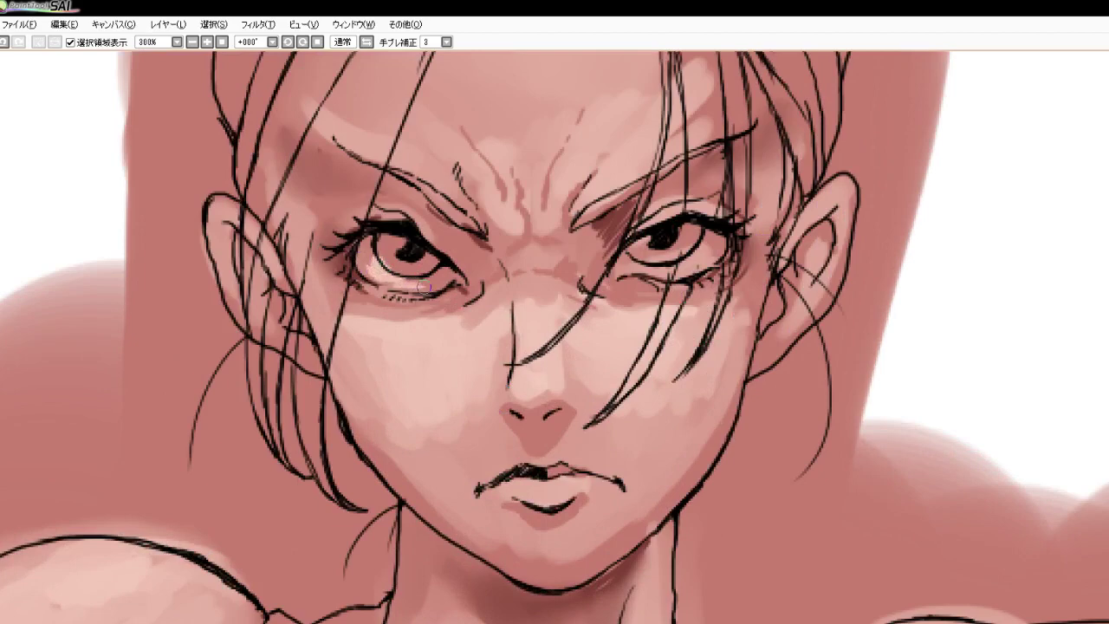
pyautogui.moveTo(641, 268)
pyautogui.mouseDown()
pyautogui.moveTo(670, 268)
pyautogui.moveTo(650, 236)
pyautogui.mouseUp()
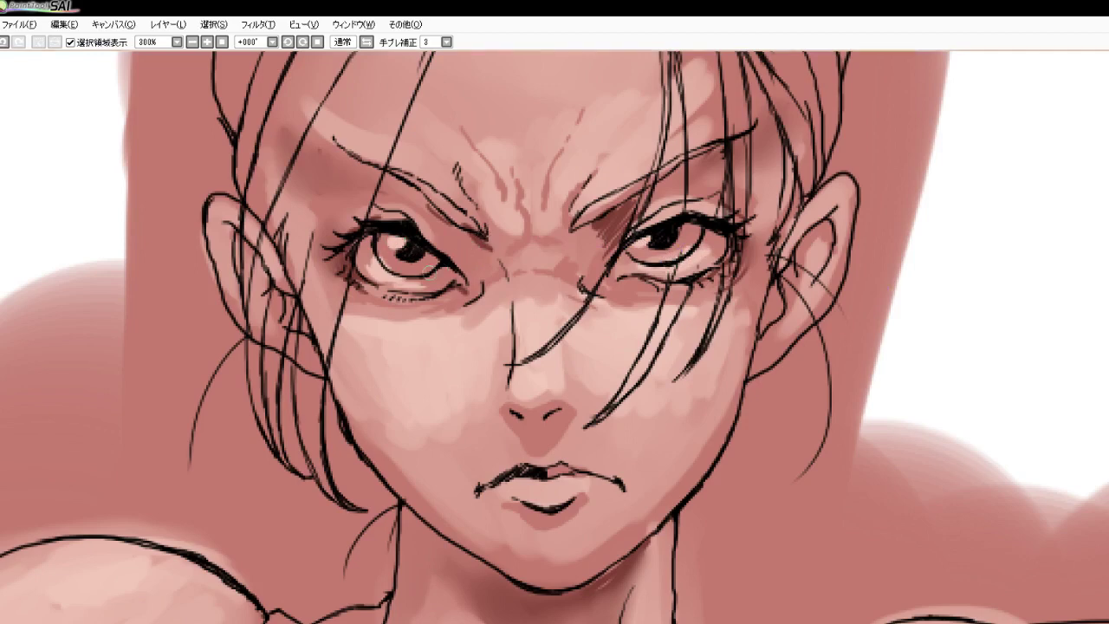
# Color both irises blue and add darker blue shading along their edges
pyautogui.moveTo(387, 253)
pyautogui.mouseDown()
pyautogui.moveTo(417, 254)
pyautogui.moveTo(384, 249)
pyautogui.mouseUp()
pyautogui.moveTo(644, 265)
pyautogui.mouseDown()
pyautogui.moveTo(643, 255)
pyautogui.moveTo(685, 244)
pyautogui.moveTo(676, 240)
pyautogui.moveTo(686, 234)
pyautogui.moveTo(665, 231)
pyautogui.mouseUp()
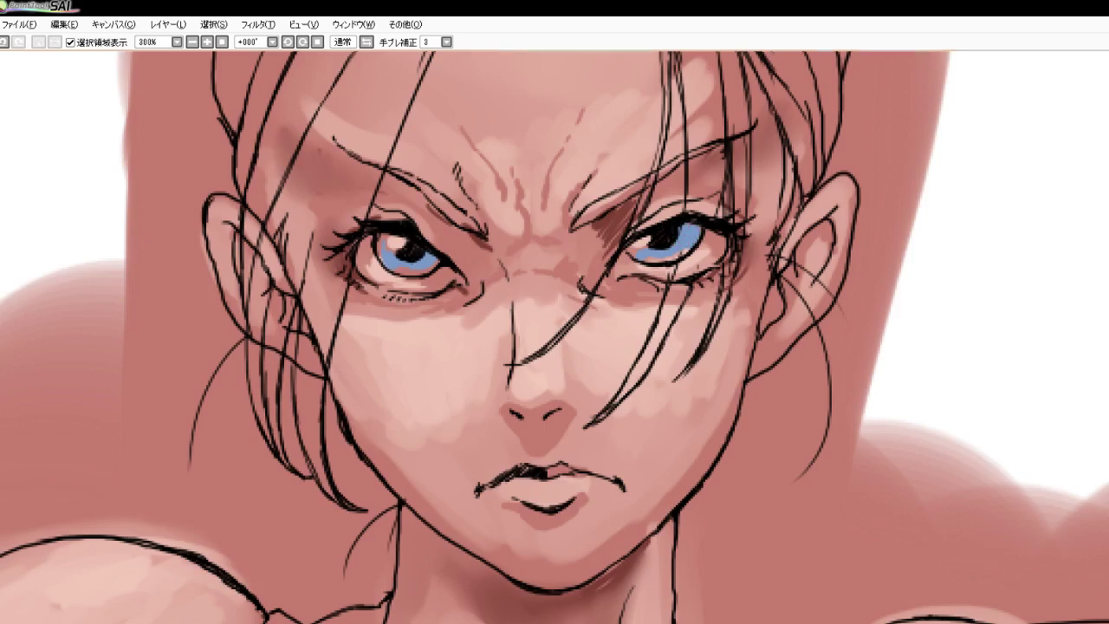
pyautogui.moveTo(692, 234)
pyautogui.mouseDown()
pyautogui.moveTo(677, 239)
pyautogui.moveTo(699, 224)
pyautogui.mouseUp()
pyautogui.moveTo(385, 236)
pyautogui.mouseDown()
pyautogui.moveTo(430, 253)
pyautogui.moveTo(409, 260)
pyautogui.moveTo(414, 274)
pyautogui.moveTo(452, 272)
pyautogui.mouseUp()
pyautogui.moveTo(639, 249); pyautogui.dragTo(632, 256)
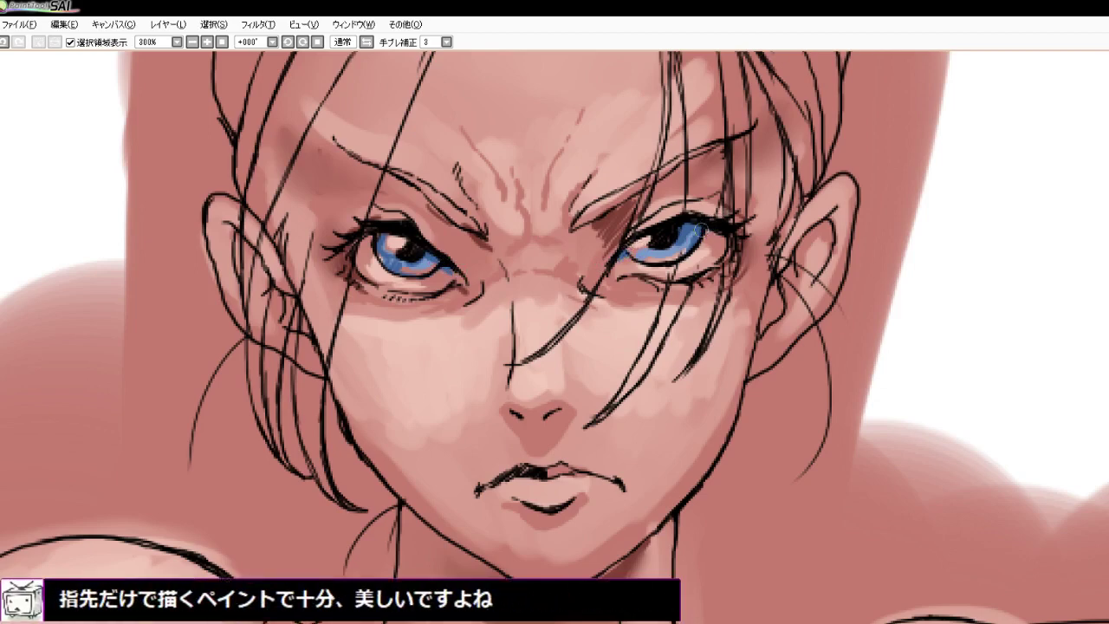
pyautogui.moveTo(352, 233); pyautogui.dragTo(361, 234)
# Check the painted face and eyes both close up and in relation to the upper body
pyautogui.scroll(-2, 535, 389)
pyautogui.scroll(-2, 535, 388)
pyautogui.scroll(1, 585, 384)
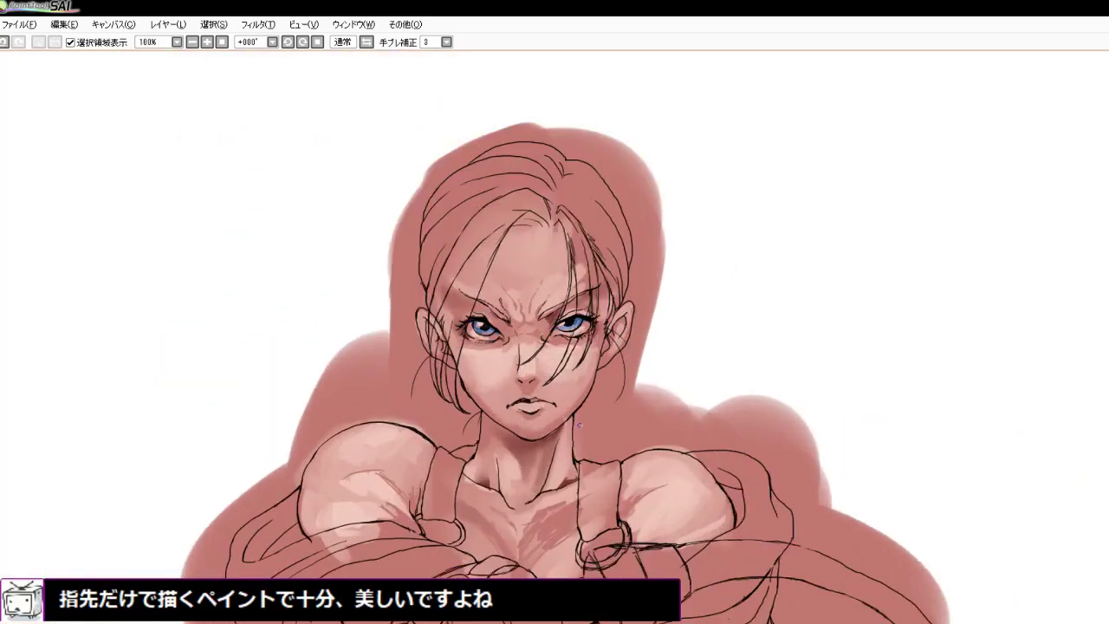
pyautogui.scroll(1, 580, 355)
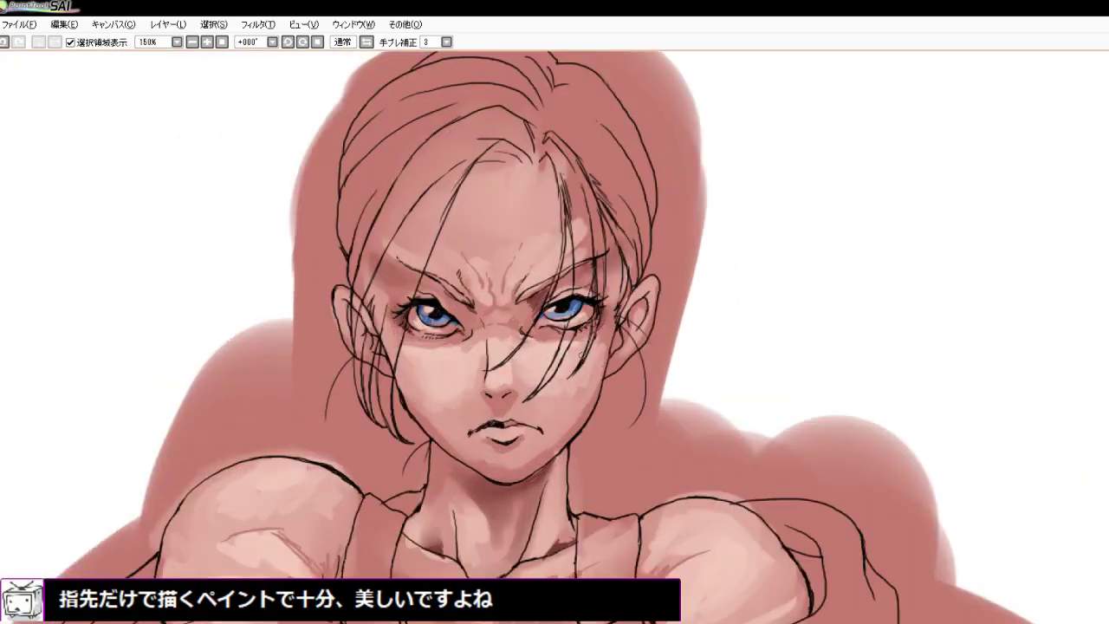
pyautogui.scroll(-3, 518, 391)
pyautogui.scroll(3, 500, 302)
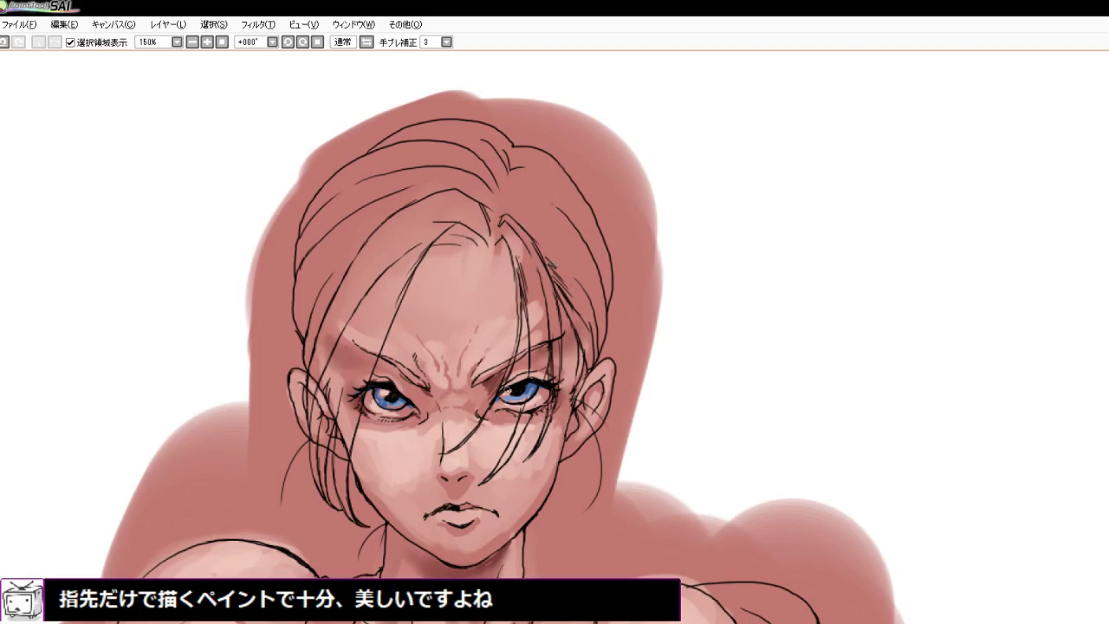
pyautogui.scroll(3, 461, 378)
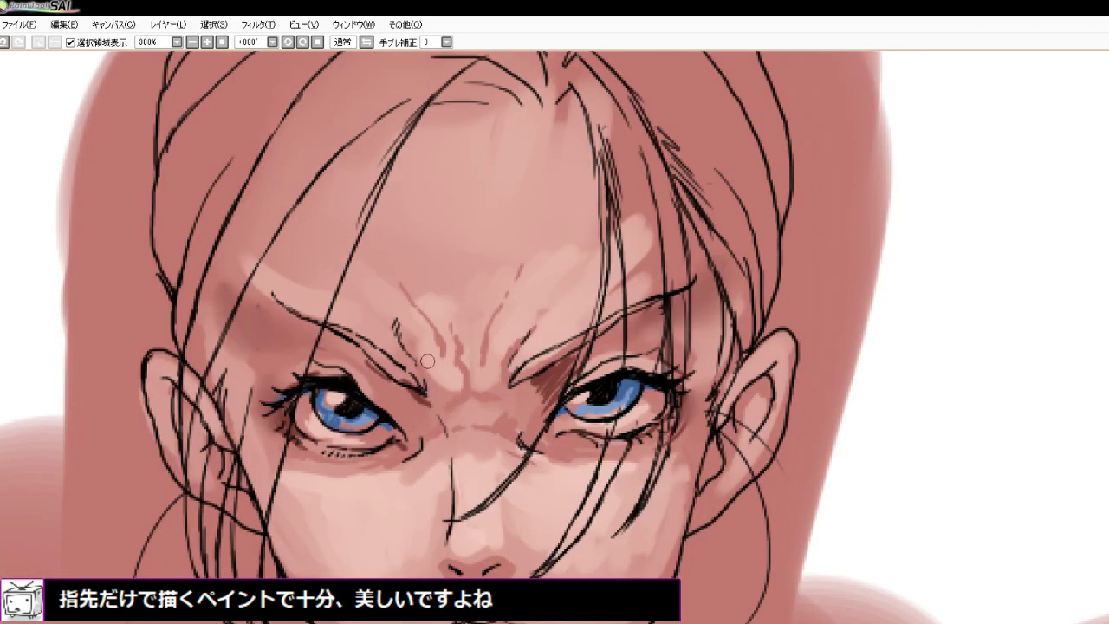
pyautogui.scroll(2, 477, 368)
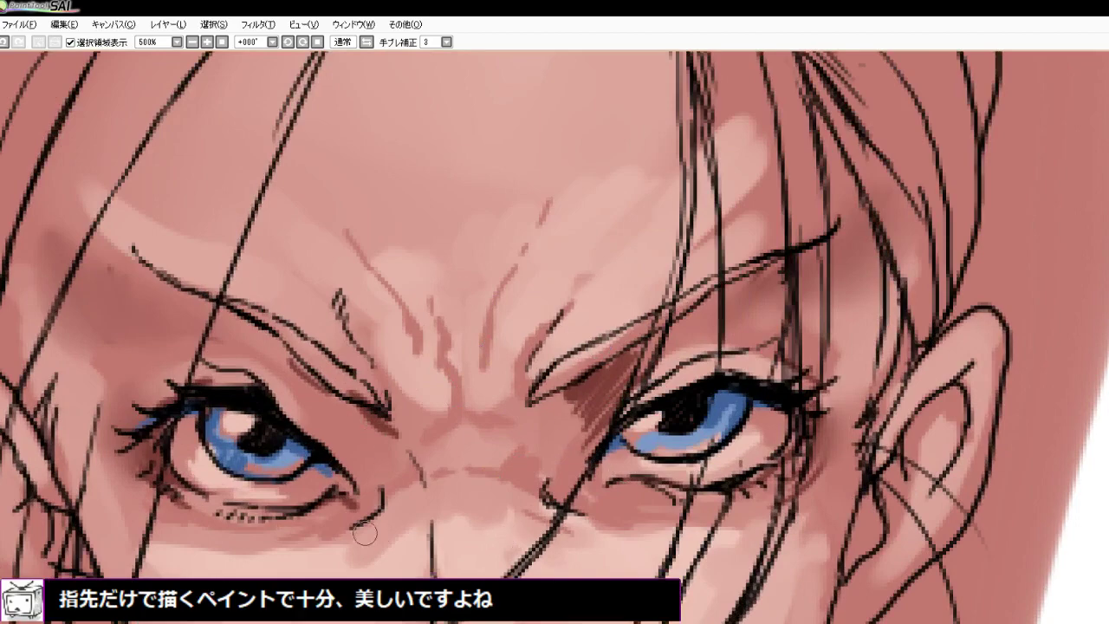
pyautogui.scroll(-6, 642, 441)
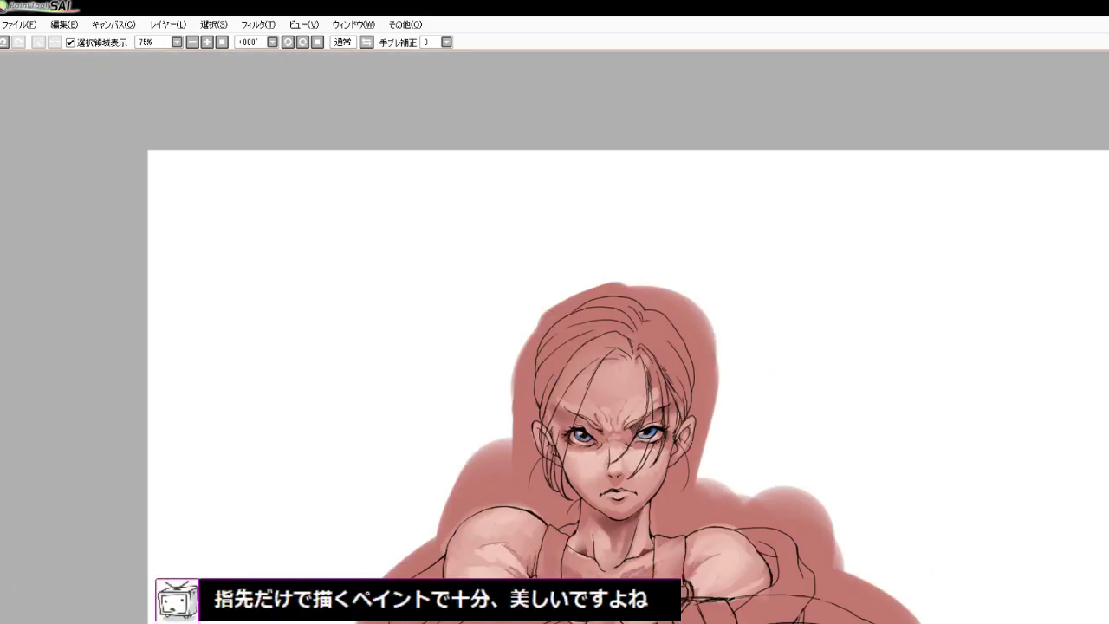
pyautogui.scroll(1, 720, 407)
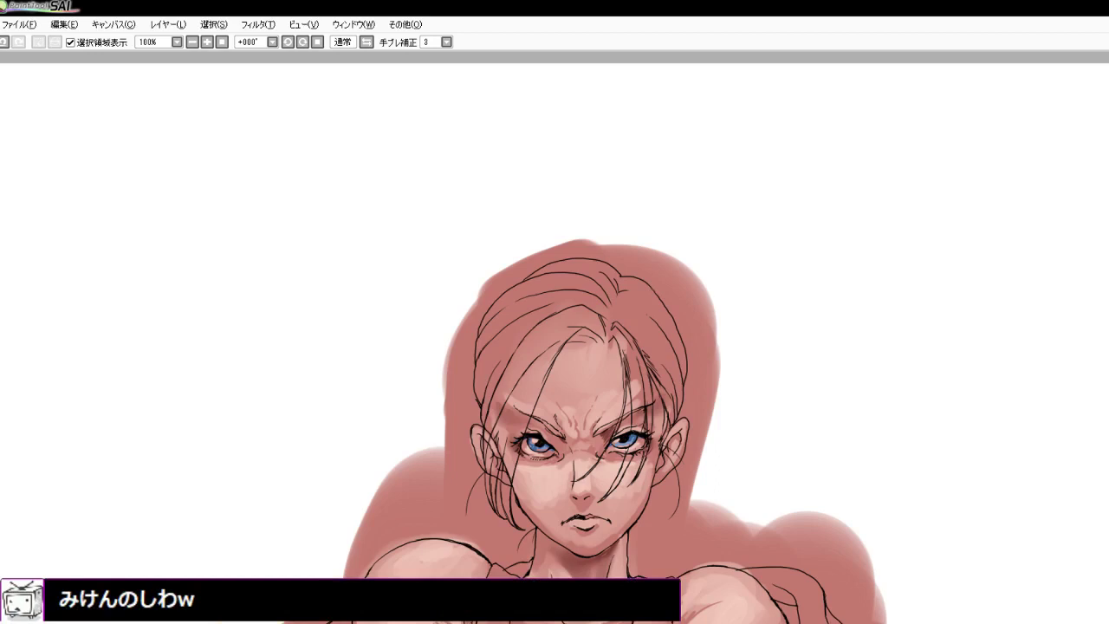
pyautogui.scroll(-2, 325, 344)
pyautogui.scroll(2, 433, 398)
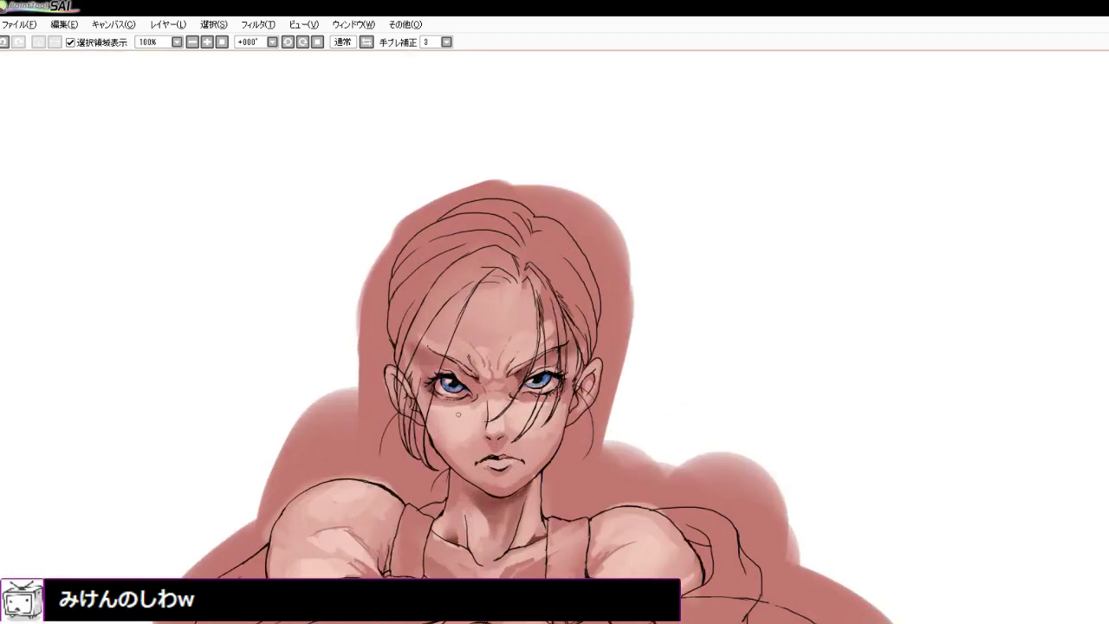
# Paint the loose front hair lock on the character's right side yellow, from the hairline past the eye to its tip by the jaw
pyautogui.scroll(2, 527, 403)
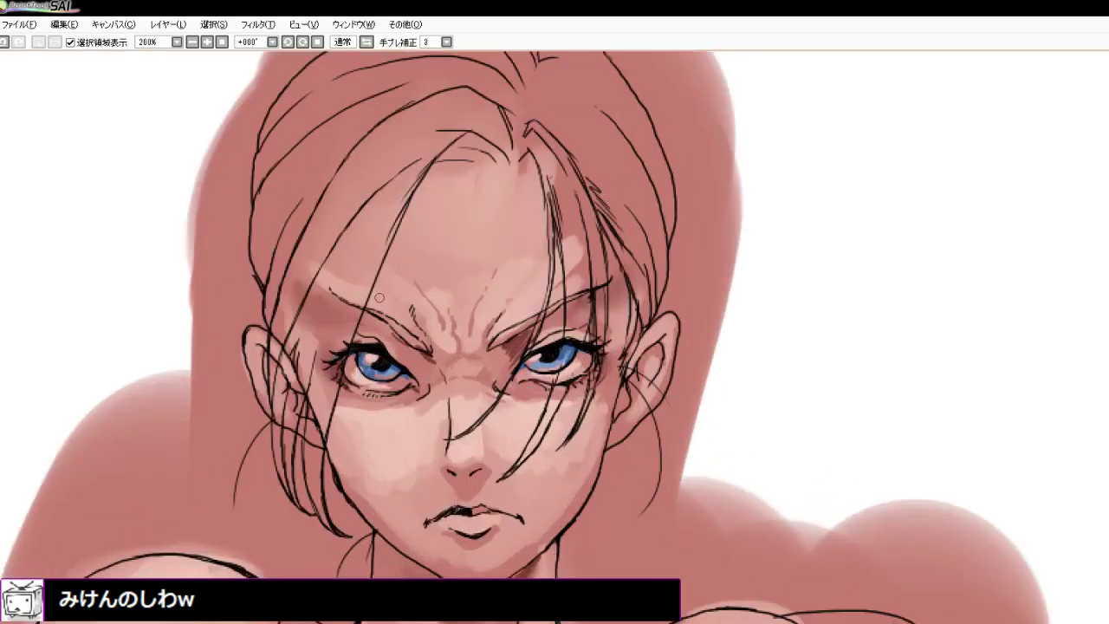
pyautogui.moveTo(401, 178); pyautogui.dragTo(338, 277)
pyautogui.moveTo(421, 158); pyautogui.dragTo(323, 347)
pyautogui.moveTo(405, 180); pyautogui.dragTo(326, 373)
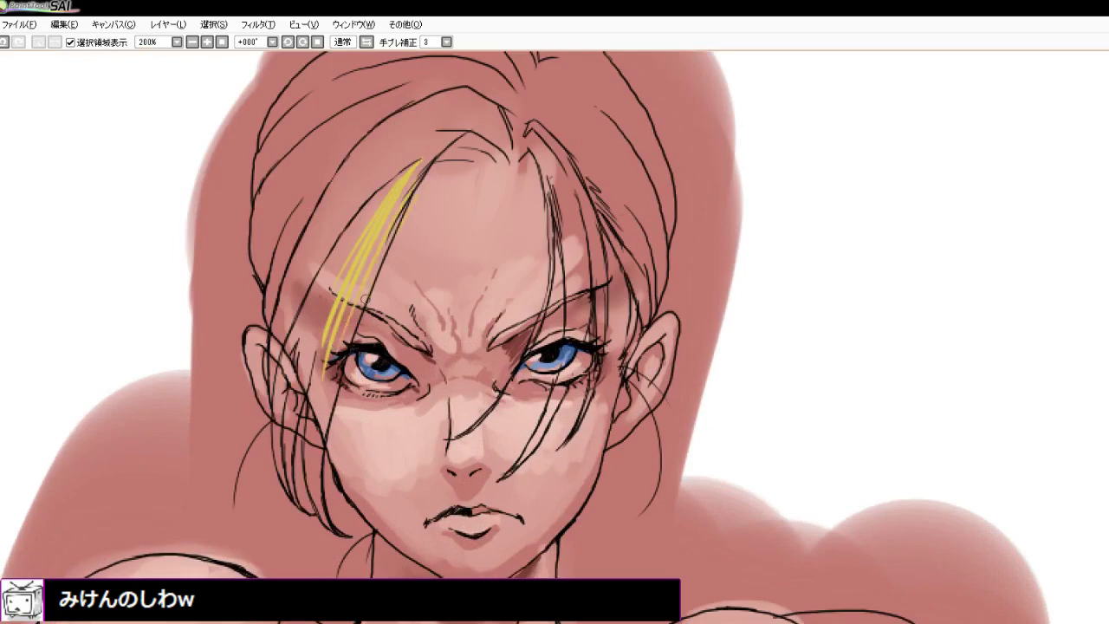
pyautogui.moveTo(364, 299); pyautogui.dragTo(340, 362)
pyautogui.moveTo(387, 248); pyautogui.dragTo(317, 432)
pyautogui.moveTo(355, 282); pyautogui.dragTo(310, 453)
pyautogui.moveTo(346, 332)
pyautogui.mouseDown()
pyautogui.moveTo(313, 472)
pyautogui.moveTo(316, 454)
pyautogui.mouseUp()
pyautogui.moveTo(340, 357); pyautogui.dragTo(314, 478)
pyautogui.moveTo(322, 395); pyautogui.dragTo(317, 479)
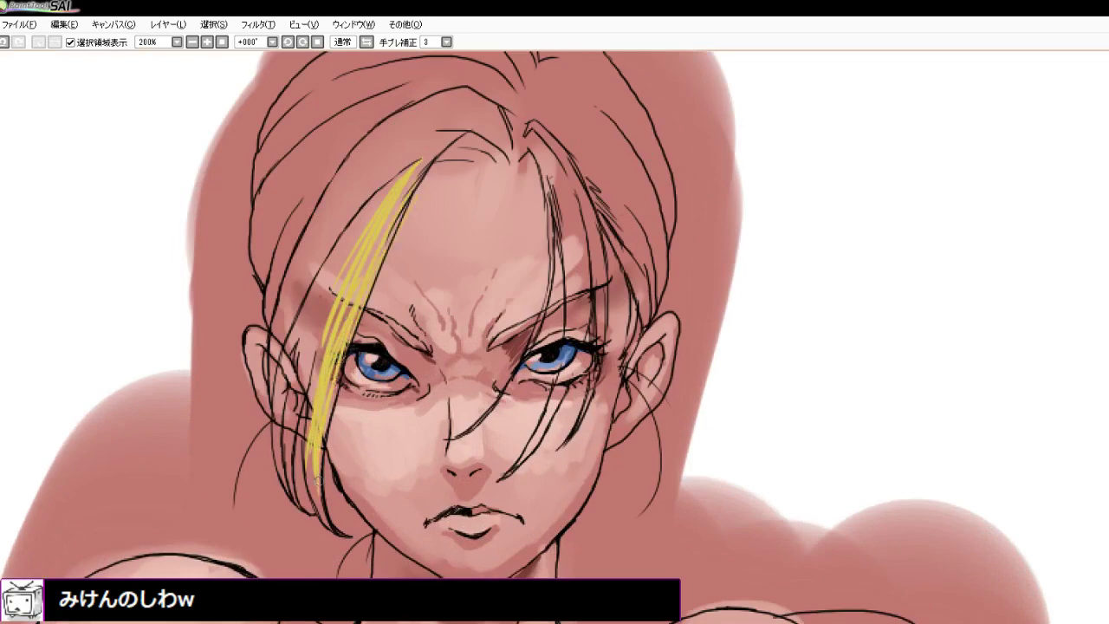
pyautogui.moveTo(316, 424); pyautogui.dragTo(314, 506)
pyautogui.moveTo(307, 452)
pyautogui.mouseDown()
pyautogui.moveTo(313, 511)
pyautogui.moveTo(335, 525)
pyautogui.mouseUp()
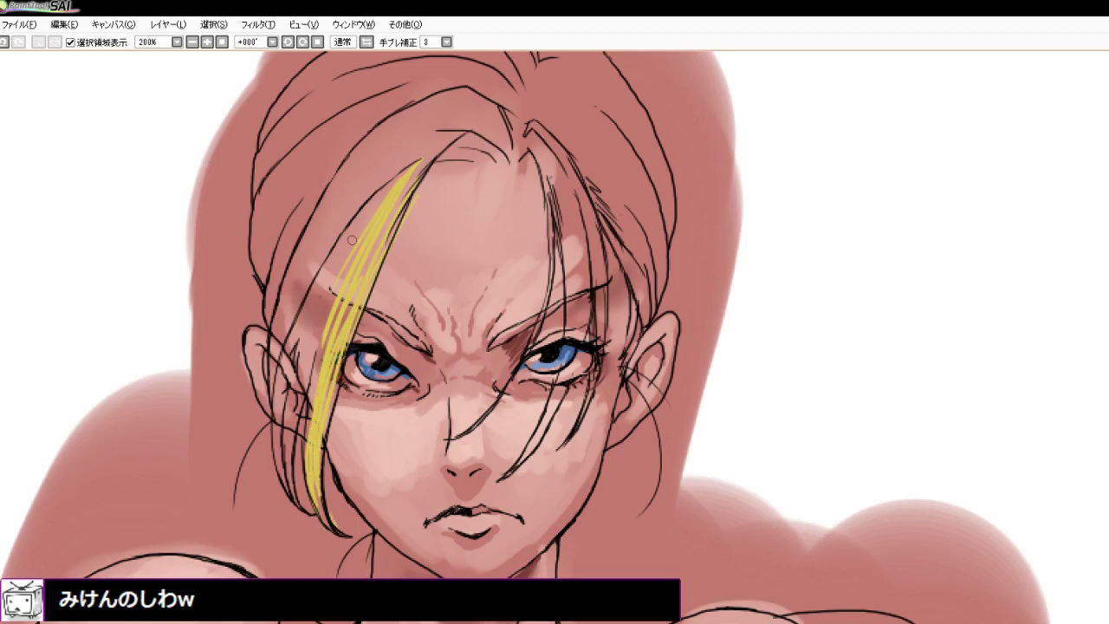
# Extend the yellow on the front hair on the character's right side outward over the temple and ear, down to the jaw
pyautogui.moveTo(345, 223)
pyautogui.mouseDown()
pyautogui.moveTo(292, 318)
pyautogui.moveTo(290, 357)
pyautogui.mouseUp()
pyautogui.moveTo(373, 213); pyautogui.dragTo(292, 364)
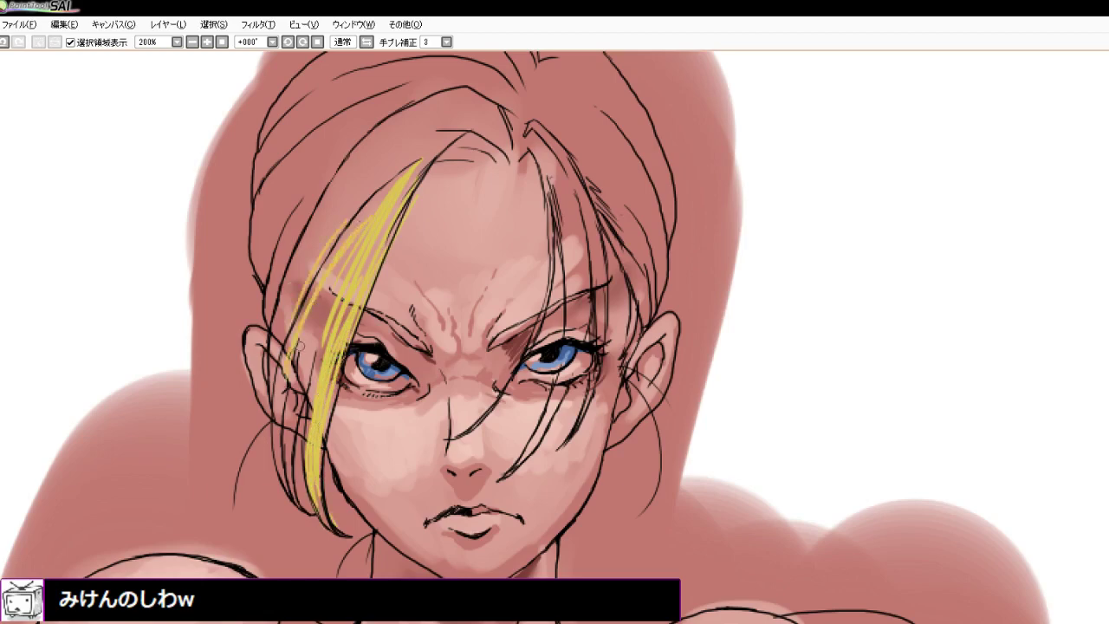
pyautogui.moveTo(329, 288); pyautogui.dragTo(287, 427)
pyautogui.moveTo(308, 361); pyautogui.dragTo(286, 433)
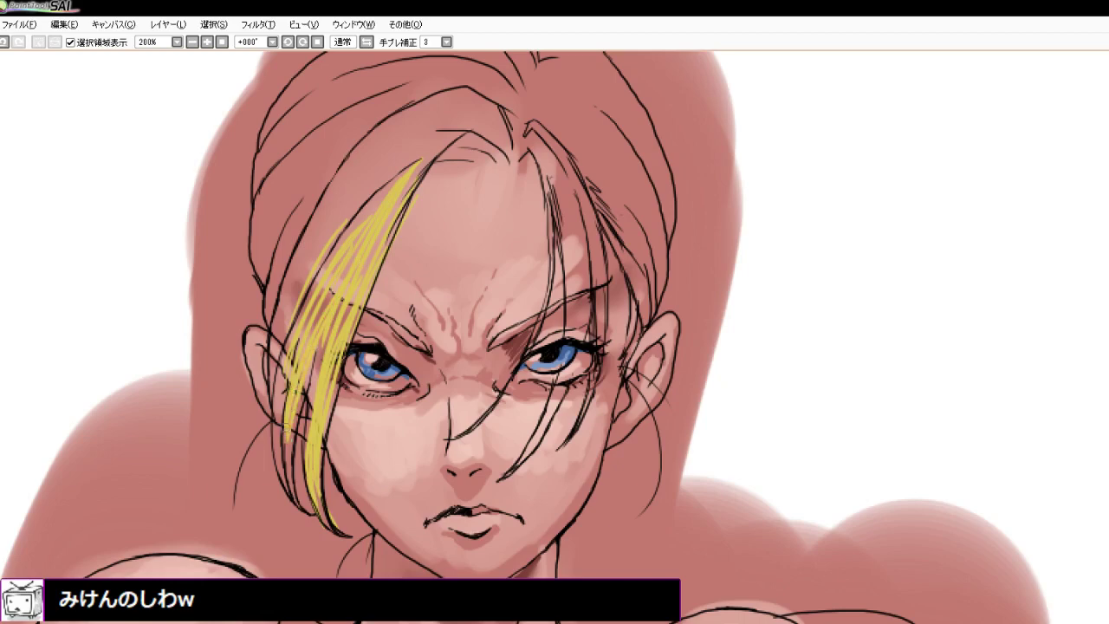
pyautogui.moveTo(293, 381); pyautogui.dragTo(284, 485)
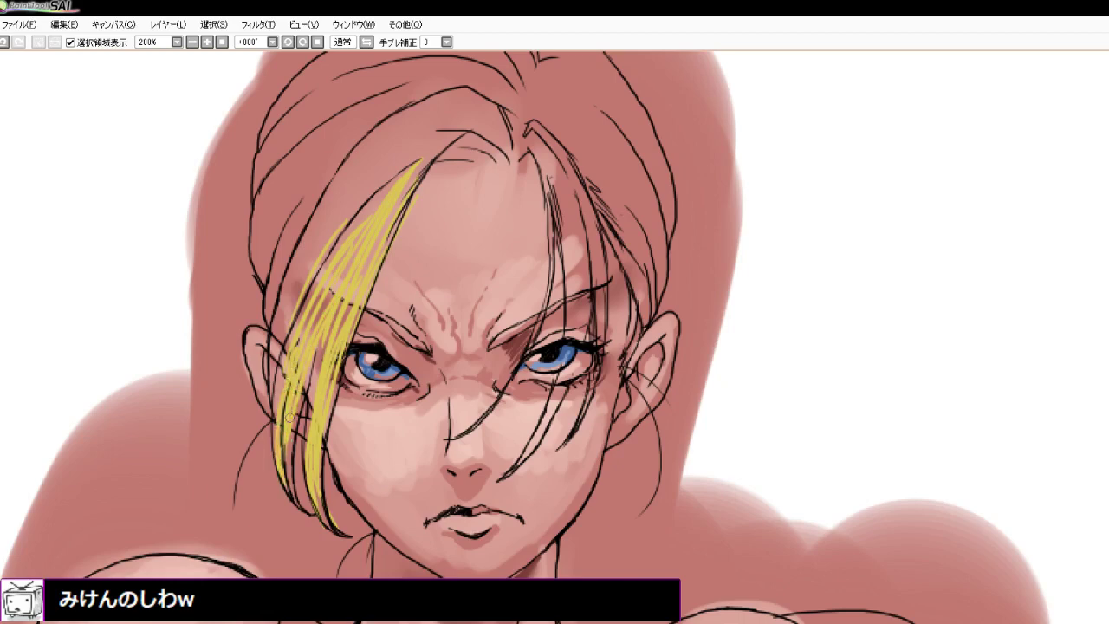
pyautogui.moveTo(291, 415); pyautogui.dragTo(287, 490)
pyautogui.moveTo(292, 461); pyautogui.dragTo(301, 493)
pyautogui.moveTo(285, 362)
pyautogui.mouseDown()
pyautogui.moveTo(274, 423)
pyautogui.moveTo(274, 402)
pyautogui.mouseUp()
pyautogui.moveTo(307, 267); pyautogui.dragTo(279, 341)
# Paint the upper part of the character's right fringe yellow, from the temple up over the forehead toward the parting
pyautogui.moveTo(327, 192)
pyautogui.mouseDown()
pyautogui.moveTo(416, 114)
pyautogui.moveTo(325, 204)
pyautogui.moveTo(443, 108)
pyautogui.mouseUp()
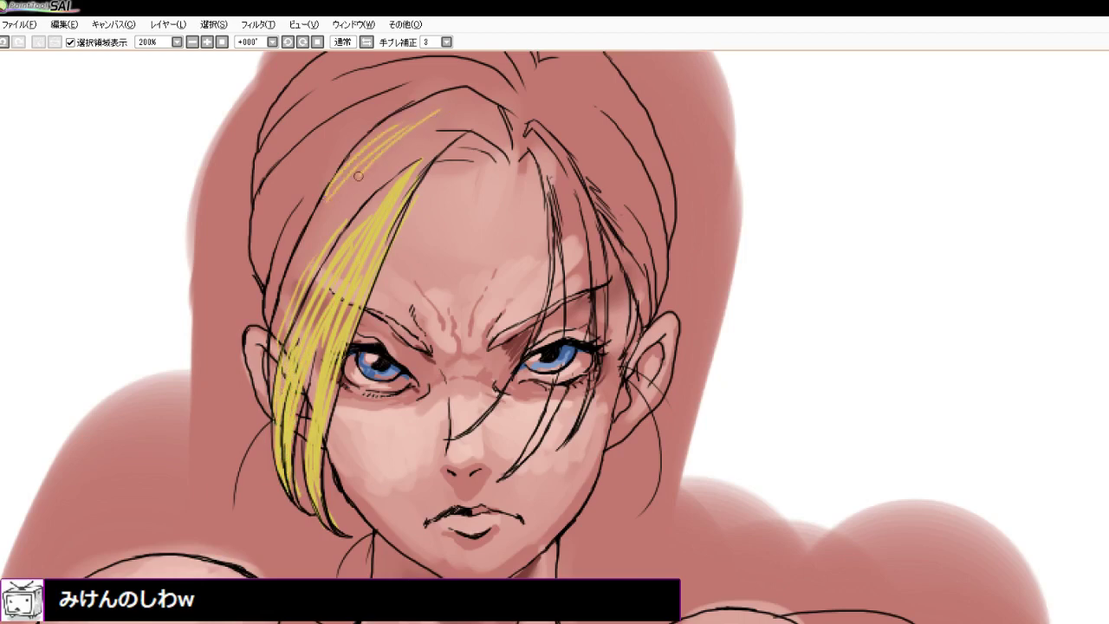
pyautogui.moveTo(362, 172); pyautogui.dragTo(322, 234)
pyautogui.moveTo(399, 151)
pyautogui.mouseDown()
pyautogui.moveTo(314, 296)
pyautogui.moveTo(381, 153)
pyautogui.moveTo(291, 315)
pyautogui.mouseUp()
pyautogui.moveTo(360, 165); pyautogui.dragTo(284, 323)
pyautogui.moveTo(328, 210); pyautogui.dragTo(278, 343)
pyautogui.moveTo(285, 303)
pyautogui.mouseDown()
pyautogui.moveTo(276, 387)
pyautogui.moveTo(297, 301)
pyautogui.moveTo(284, 379)
pyautogui.mouseUp()
pyautogui.moveTo(348, 214); pyautogui.dragTo(297, 323)
pyautogui.moveTo(332, 267); pyautogui.dragTo(303, 354)
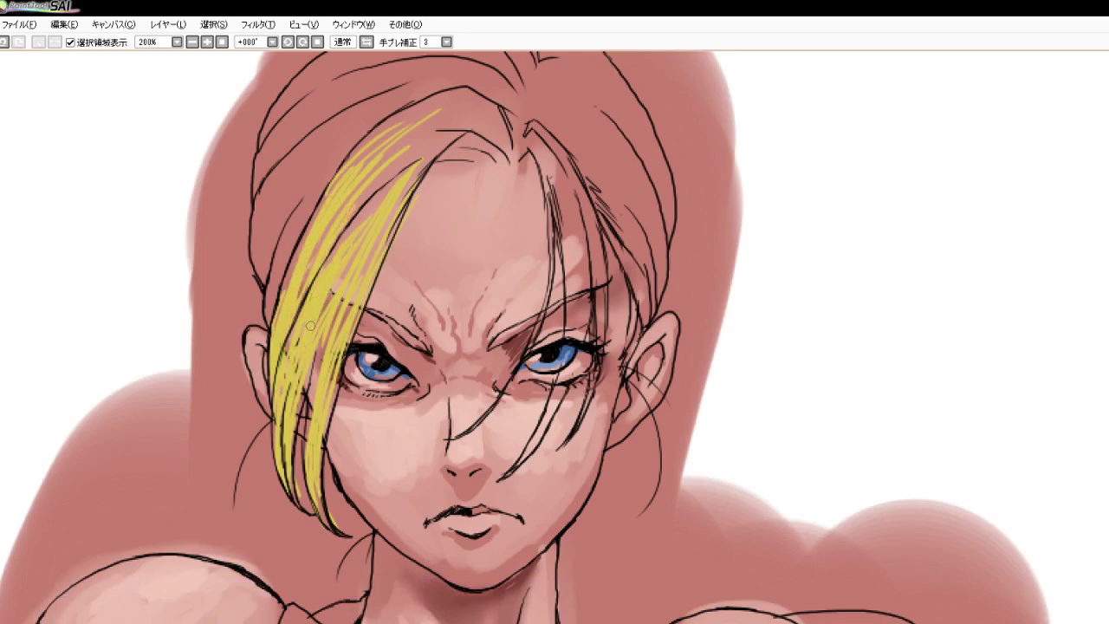
pyautogui.moveTo(359, 232); pyautogui.dragTo(323, 314)
pyautogui.moveTo(379, 199); pyautogui.dragTo(348, 244)
pyautogui.moveTo(399, 129)
pyautogui.mouseDown()
pyautogui.moveTo(444, 98)
pyautogui.moveTo(398, 126)
pyautogui.moveTo(486, 126)
pyautogui.mouseUp()
# Paint the main front strand on the character's left side yellow, from the parting across the eye to its tip on the cheek
pyautogui.moveTo(545, 153); pyautogui.dragTo(589, 251)
pyautogui.moveTo(555, 172)
pyautogui.mouseDown()
pyautogui.moveTo(586, 303)
pyautogui.moveTo(580, 264)
pyautogui.mouseUp()
pyautogui.moveTo(557, 220); pyautogui.dragTo(578, 327)
pyautogui.moveTo(549, 165); pyautogui.dragTo(567, 260)
pyautogui.moveTo(560, 194); pyautogui.dragTo(572, 322)
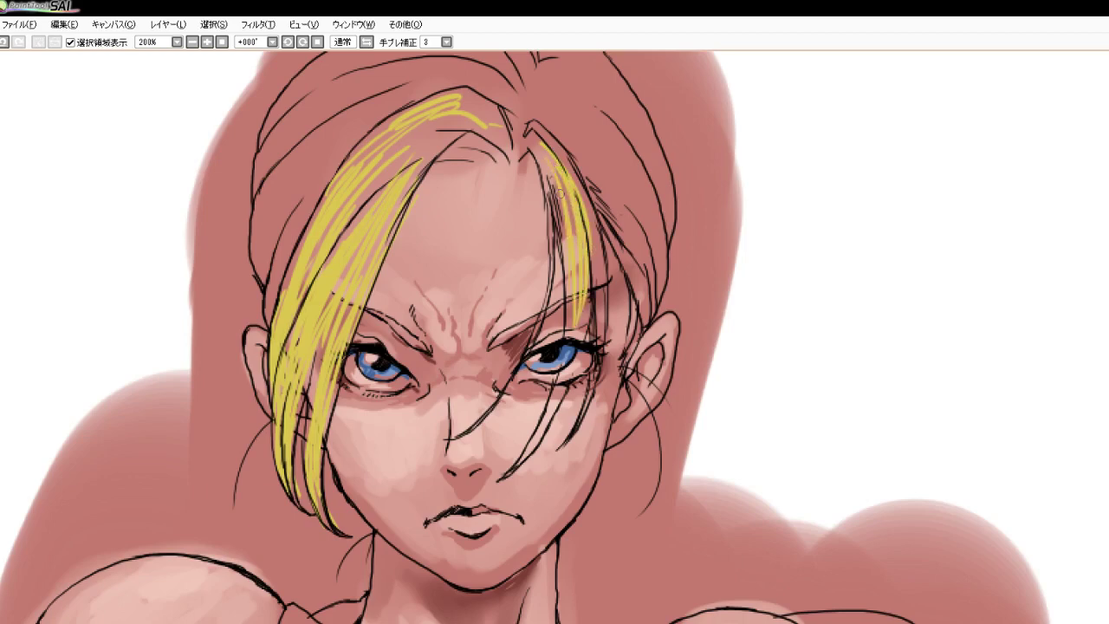
pyautogui.moveTo(560, 216); pyautogui.dragTo(564, 351)
pyautogui.moveTo(572, 286); pyautogui.dragTo(563, 366)
pyautogui.moveTo(581, 250); pyautogui.dragTo(562, 383)
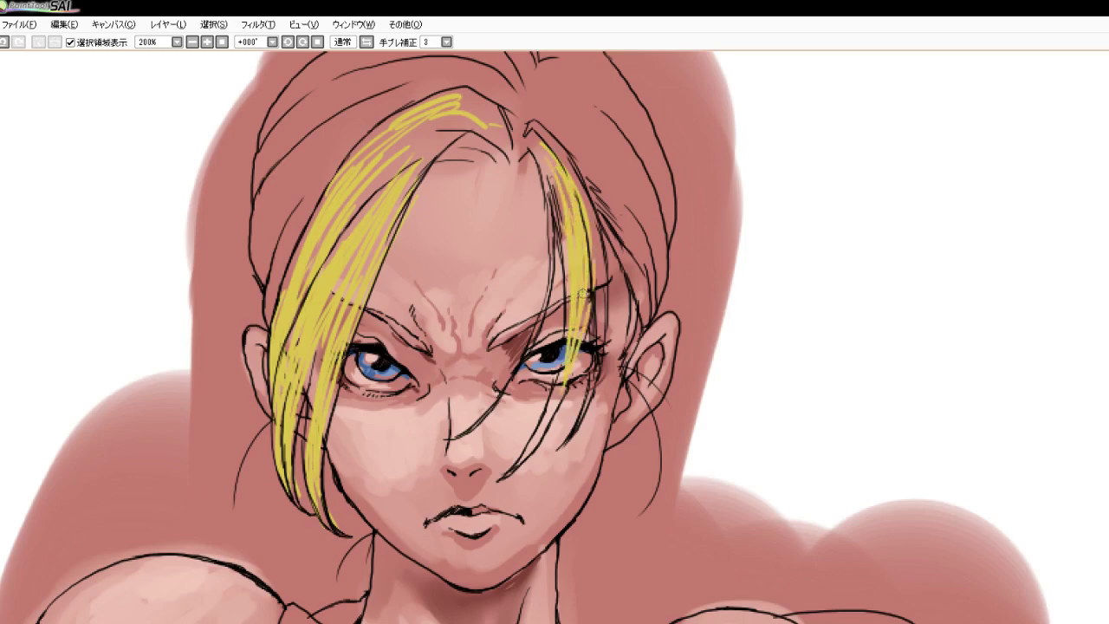
pyautogui.moveTo(583, 294); pyautogui.dragTo(551, 409)
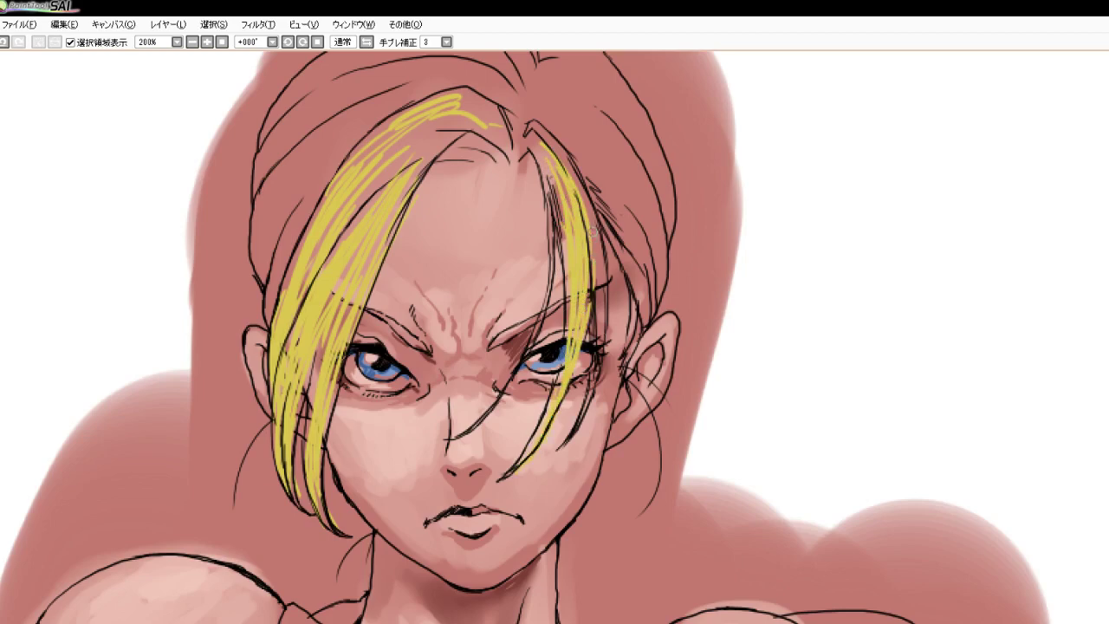
# Color the outer front strand on the character's left side yellow, running past the outer corner of the eye
pyautogui.moveTo(596, 229); pyautogui.dragTo(598, 343)
pyautogui.moveTo(589, 269); pyautogui.dragTo(596, 376)
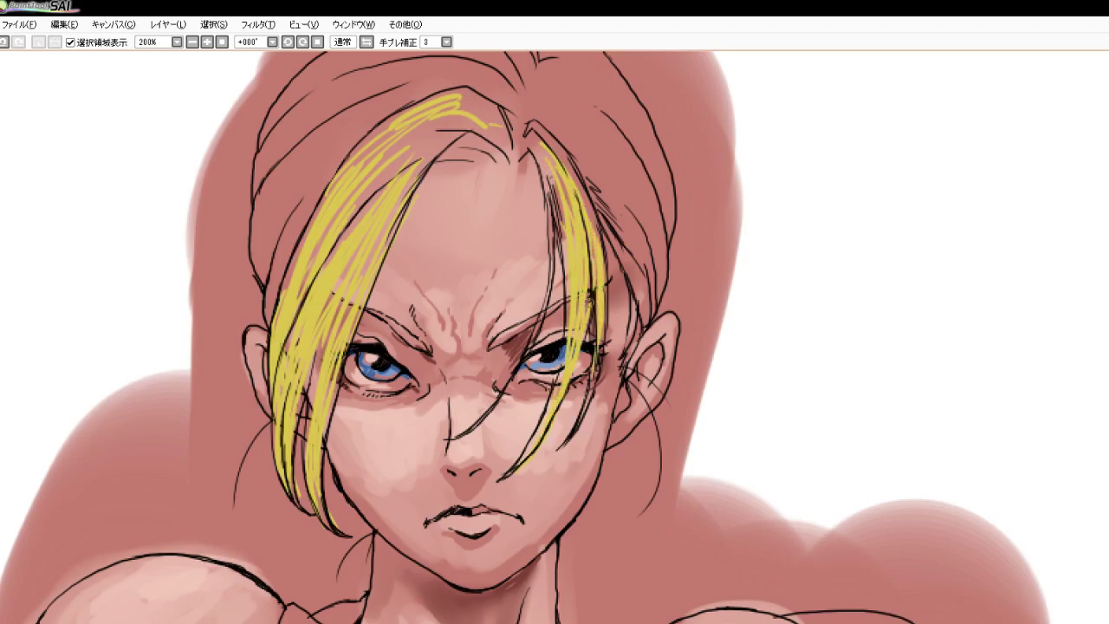
pyautogui.moveTo(600, 335); pyautogui.dragTo(590, 386)
pyautogui.moveTo(578, 187); pyautogui.dragTo(597, 237)
# Fill the fringe roots on both sides of the parting above the forehead with yellow
pyautogui.moveTo(526, 127); pyautogui.dragTo(573, 173)
pyautogui.moveTo(533, 129)
pyautogui.mouseDown()
pyautogui.moveTo(571, 169)
pyautogui.moveTo(549, 139)
pyautogui.mouseUp()
pyautogui.moveTo(537, 141)
pyautogui.mouseDown()
pyautogui.moveTo(551, 165)
pyautogui.moveTo(524, 152)
pyautogui.mouseUp()
pyautogui.moveTo(456, 124); pyautogui.dragTo(503, 153)
pyautogui.moveTo(467, 136)
pyautogui.mouseDown()
pyautogui.moveTo(495, 153)
pyautogui.moveTo(440, 155)
pyautogui.mouseUp()
pyautogui.moveTo(469, 115)
pyautogui.mouseDown()
pyautogui.moveTo(413, 181)
pyautogui.moveTo(458, 125)
pyautogui.moveTo(383, 170)
pyautogui.moveTo(384, 148)
pyautogui.moveTo(408, 121)
pyautogui.moveTo(355, 169)
pyautogui.moveTo(437, 97)
pyautogui.moveTo(458, 93)
pyautogui.moveTo(506, 140)
pyautogui.moveTo(518, 120)
pyautogui.moveTo(521, 150)
pyautogui.mouseUp()
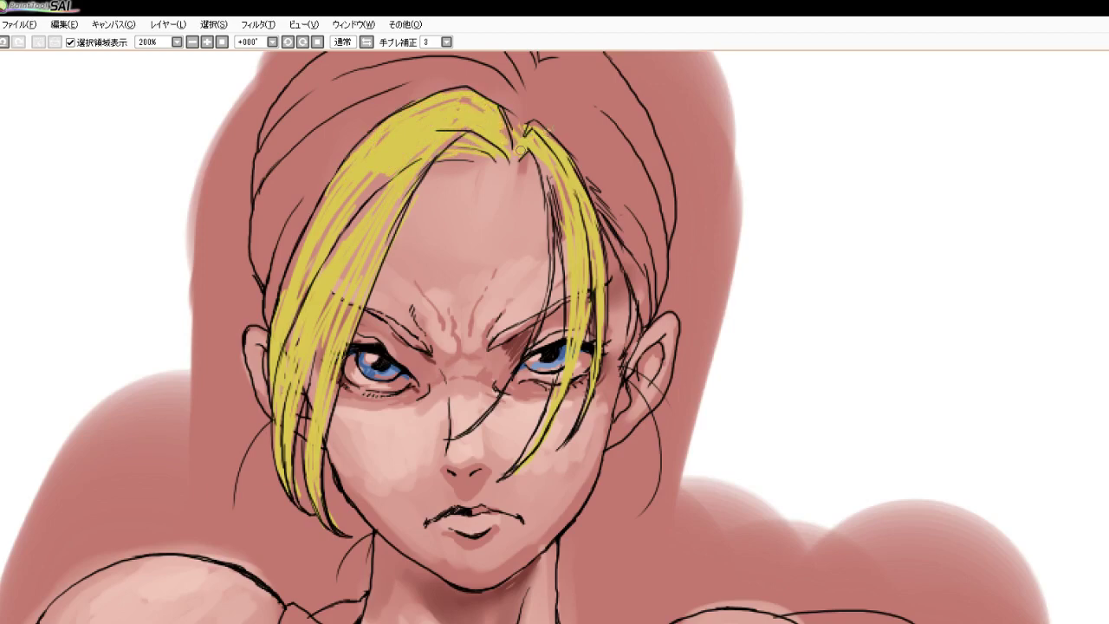
# Paint the swept-back side hair yellow above the left ear and along the right side of the head
pyautogui.moveTo(598, 208)
pyautogui.mouseDown()
pyautogui.moveTo(651, 299)
pyautogui.moveTo(639, 290)
pyautogui.moveTo(639, 322)
pyautogui.moveTo(659, 227)
pyautogui.moveTo(649, 200)
pyautogui.mouseUp()
pyautogui.moveTo(627, 163); pyautogui.dragTo(650, 240)
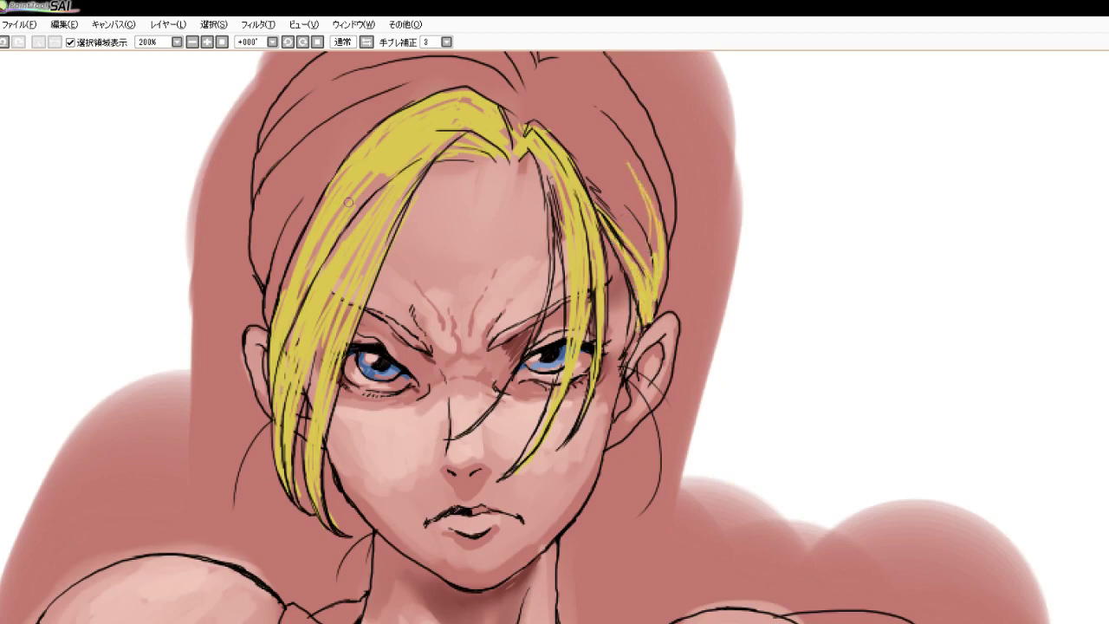
pyautogui.moveTo(268, 188)
pyautogui.mouseDown()
pyautogui.moveTo(353, 117)
pyautogui.moveTo(269, 215)
pyautogui.moveTo(271, 227)
pyautogui.moveTo(303, 206)
pyautogui.moveTo(321, 170)
pyautogui.moveTo(275, 300)
pyautogui.moveTo(355, 156)
pyautogui.moveTo(277, 256)
pyautogui.moveTo(386, 102)
pyautogui.moveTo(254, 233)
pyautogui.moveTo(260, 255)
pyautogui.moveTo(286, 208)
pyautogui.moveTo(394, 175)
pyautogui.mouseUp()
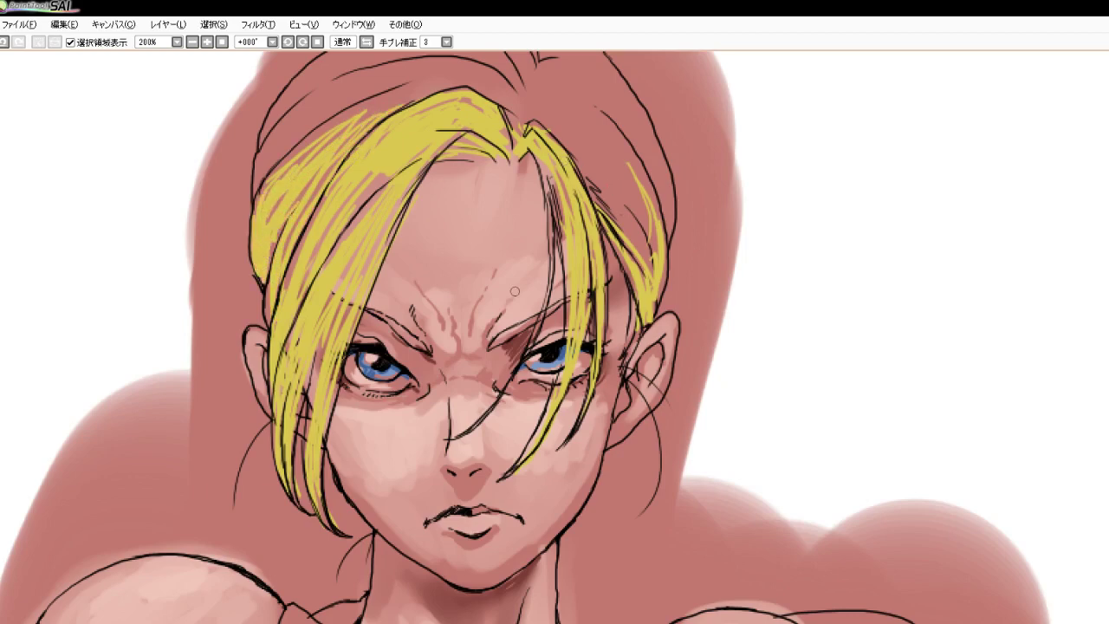
# Paint the crown and the hair on both sides of the parting with yellow strokes following the hair flow
pyautogui.scroll(-4, 514, 292)
pyautogui.scroll(3, 454, 176)
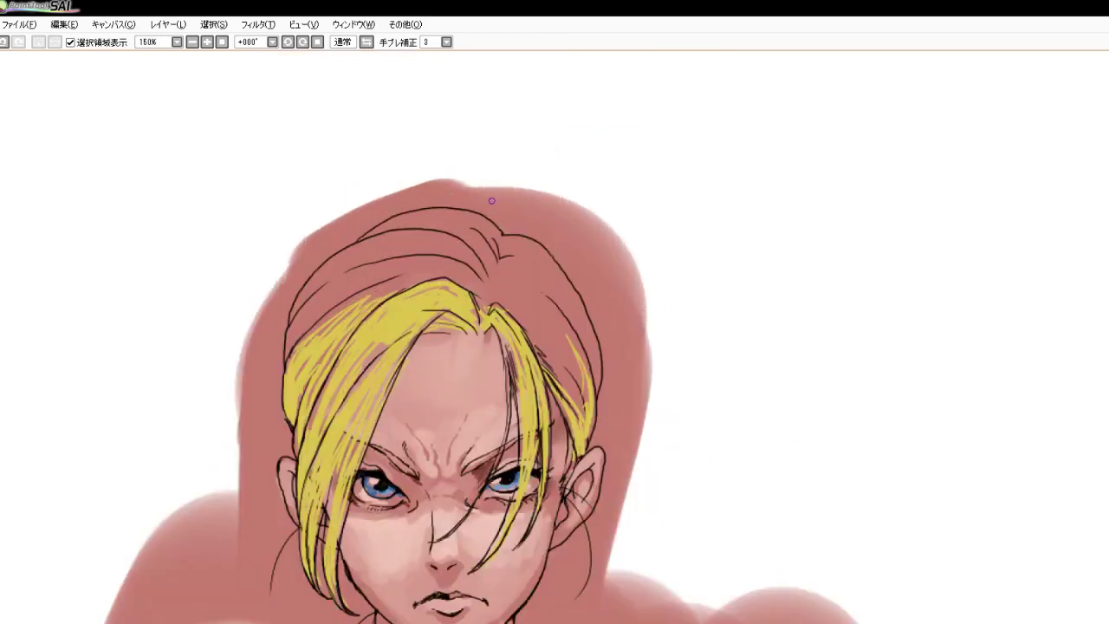
pyautogui.moveTo(342, 266)
pyautogui.mouseDown()
pyautogui.moveTo(313, 279)
pyautogui.moveTo(291, 317)
pyautogui.moveTo(329, 272)
pyautogui.moveTo(393, 243)
pyautogui.moveTo(344, 256)
pyautogui.moveTo(425, 232)
pyautogui.moveTo(397, 224)
pyautogui.moveTo(456, 213)
pyautogui.moveTo(482, 227)
pyautogui.moveTo(397, 228)
pyautogui.moveTo(473, 261)
pyautogui.moveTo(384, 247)
pyautogui.moveTo(327, 303)
pyautogui.moveTo(421, 263)
pyautogui.moveTo(323, 310)
pyautogui.moveTo(345, 305)
pyautogui.moveTo(291, 348)
pyautogui.moveTo(350, 293)
pyautogui.mouseUp()
pyautogui.moveTo(483, 292)
pyautogui.mouseDown()
pyautogui.moveTo(564, 353)
pyautogui.moveTo(575, 388)
pyautogui.moveTo(548, 355)
pyautogui.moveTo(576, 405)
pyautogui.moveTo(561, 378)
pyautogui.moveTo(579, 373)
pyautogui.moveTo(562, 360)
pyautogui.mouseUp()
pyautogui.moveTo(539, 264)
pyautogui.mouseDown()
pyautogui.moveTo(571, 299)
pyautogui.moveTo(587, 347)
pyautogui.moveTo(556, 292)
pyautogui.moveTo(592, 351)
pyautogui.moveTo(596, 385)
pyautogui.mouseUp()
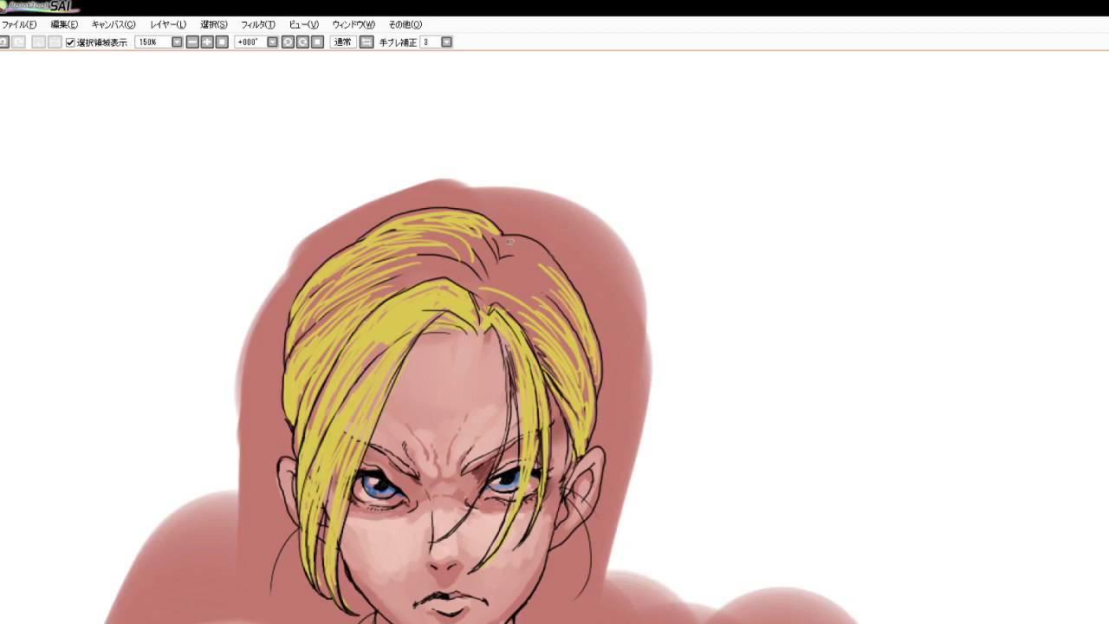
pyautogui.moveTo(511, 241)
pyautogui.mouseDown()
pyautogui.moveTo(559, 276)
pyautogui.moveTo(493, 246)
pyautogui.moveTo(530, 270)
pyautogui.moveTo(490, 279)
pyautogui.moveTo(561, 288)
pyautogui.moveTo(414, 253)
pyautogui.moveTo(481, 282)
pyautogui.moveTo(395, 283)
pyautogui.mouseUp()
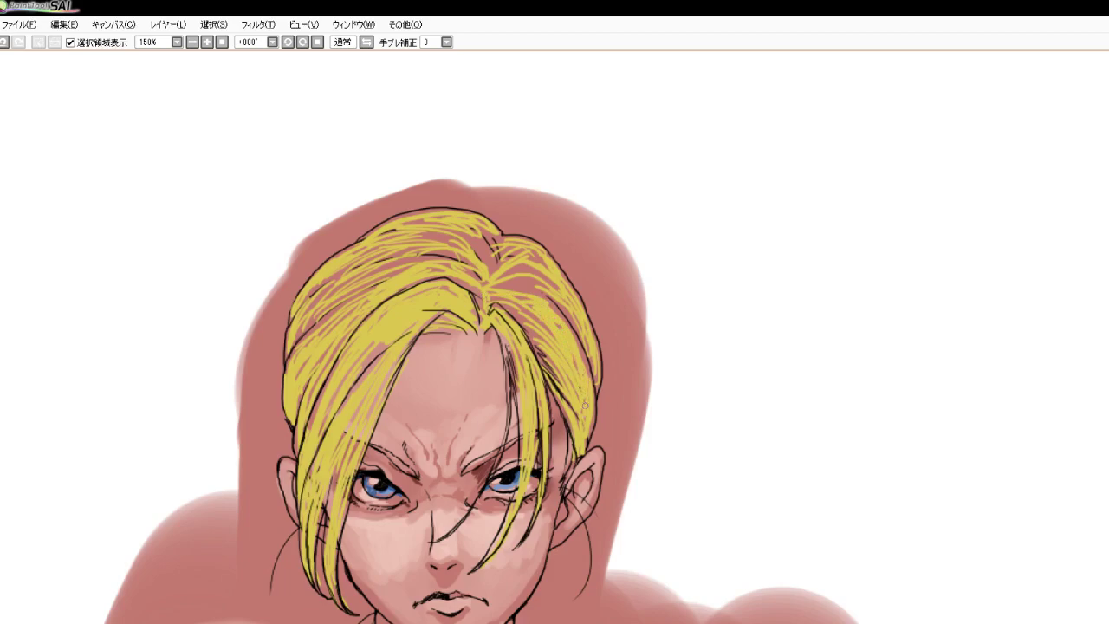
# Fill red gaps between the strands on the crown and sides of the head with more yellow strokes
pyautogui.moveTo(329, 325)
pyautogui.mouseDown()
pyautogui.moveTo(343, 314)
pyautogui.moveTo(320, 324)
pyautogui.mouseUp()
pyautogui.moveTo(338, 286)
pyautogui.mouseDown()
pyautogui.moveTo(297, 333)
pyautogui.moveTo(379, 261)
pyautogui.moveTo(326, 298)
pyautogui.moveTo(409, 260)
pyautogui.moveTo(382, 264)
pyautogui.moveTo(369, 283)
pyautogui.moveTo(419, 256)
pyautogui.moveTo(360, 281)
pyautogui.moveTo(448, 259)
pyautogui.mouseUp()
pyautogui.moveTo(343, 277)
pyautogui.mouseDown()
pyautogui.moveTo(406, 256)
pyautogui.moveTo(350, 258)
pyautogui.moveTo(437, 249)
pyautogui.moveTo(375, 250)
pyautogui.moveTo(446, 243)
pyautogui.mouseUp()
pyautogui.moveTo(401, 242)
pyautogui.mouseDown()
pyautogui.moveTo(556, 293)
pyautogui.moveTo(499, 290)
pyautogui.moveTo(547, 306)
pyautogui.moveTo(531, 291)
pyautogui.moveTo(575, 343)
pyautogui.moveTo(543, 297)
pyautogui.moveTo(587, 364)
pyautogui.moveTo(542, 304)
pyautogui.moveTo(584, 377)
pyautogui.moveTo(570, 329)
pyautogui.moveTo(587, 385)
pyautogui.mouseUp()
pyautogui.moveTo(575, 338); pyautogui.dragTo(589, 419)
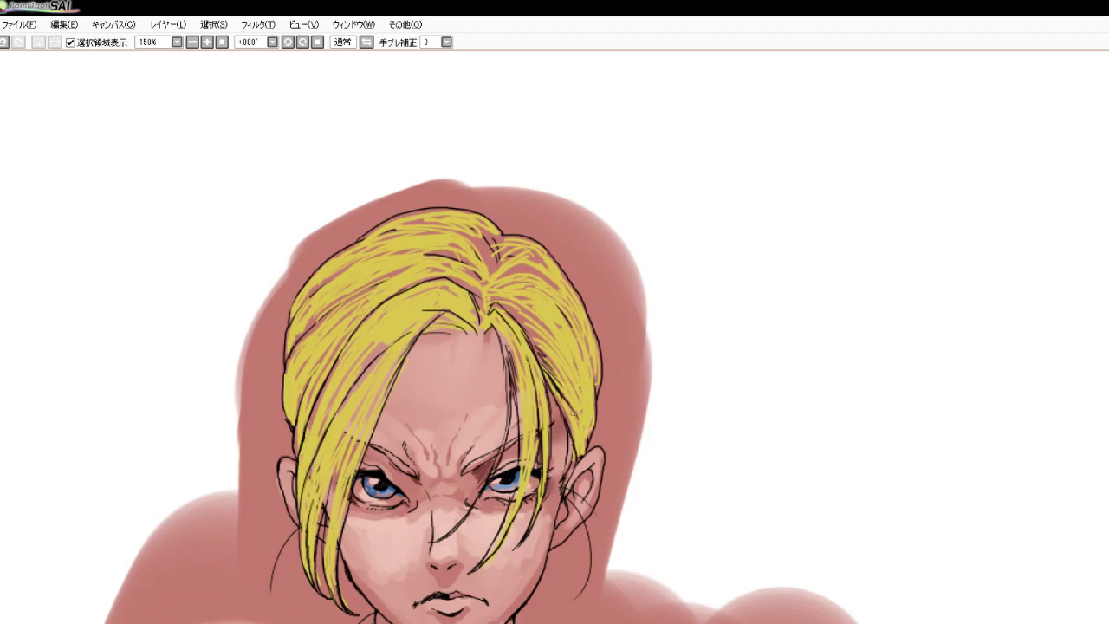
# Paint the thin loose strand crossing the inner corner of the character's left eye yellow down to its tip at the nose
pyautogui.moveTo(505, 341); pyautogui.dragTo(524, 408)
pyautogui.moveTo(514, 354)
pyautogui.mouseDown()
pyautogui.moveTo(525, 375)
pyautogui.moveTo(493, 477)
pyautogui.mouseUp()
pyautogui.moveTo(502, 439)
pyautogui.mouseDown()
pyautogui.moveTo(484, 498)
pyautogui.moveTo(445, 536)
pyautogui.mouseUp()
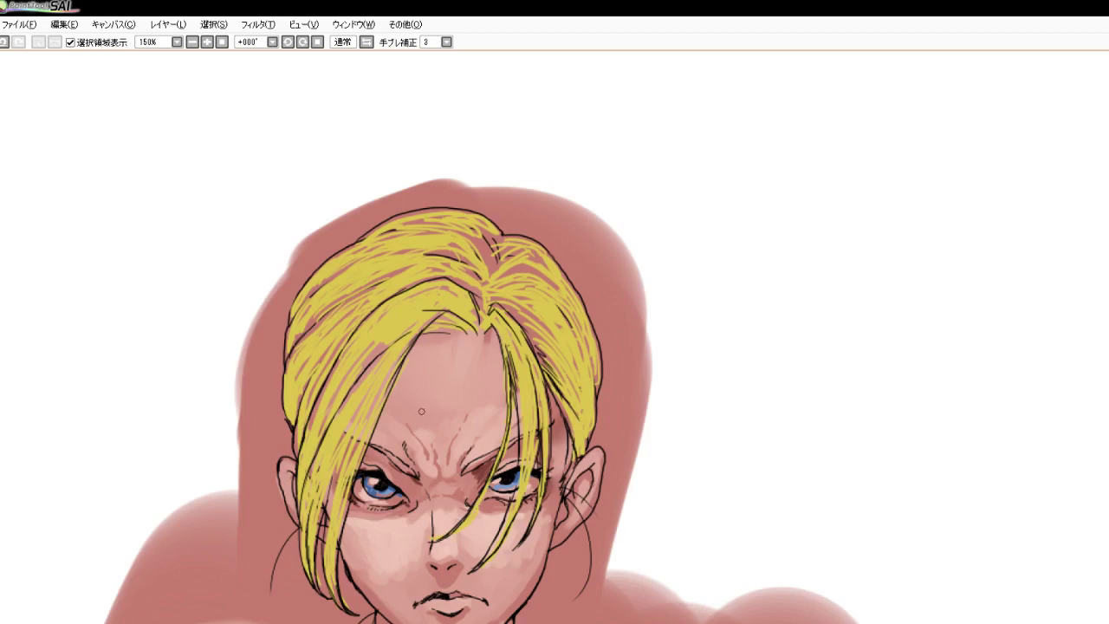
# Paint the hair behind the neck and the thin loose wisps below both ears yellow
pyautogui.scroll(-3, 272, 373)
pyautogui.scroll(3, 308, 472)
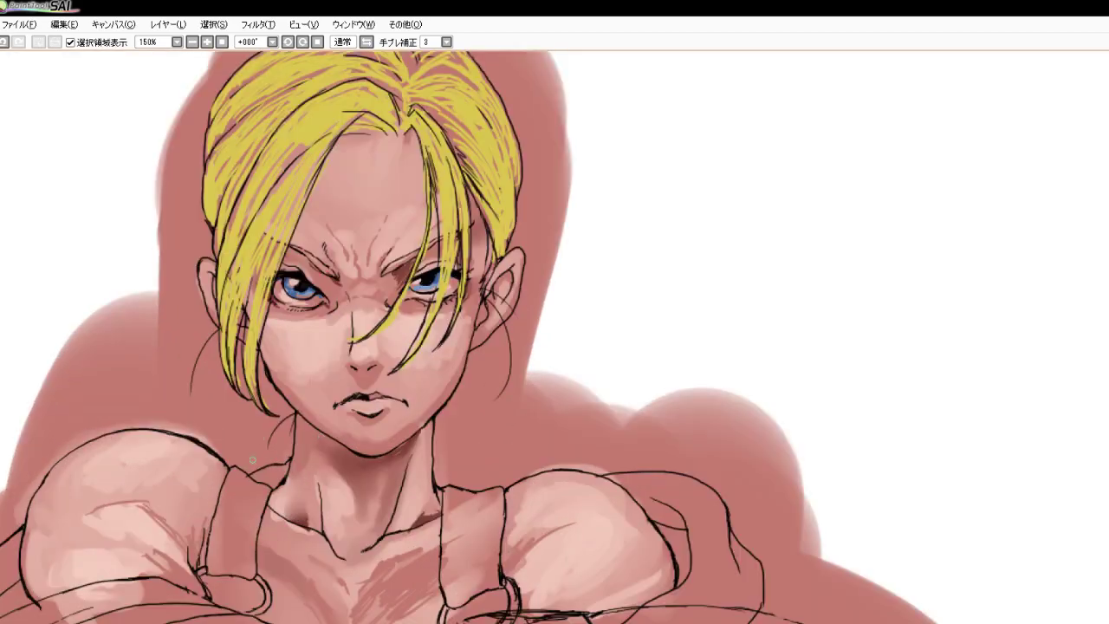
pyautogui.moveTo(267, 470)
pyautogui.mouseDown()
pyautogui.moveTo(272, 480)
pyautogui.moveTo(260, 474)
pyautogui.moveTo(290, 460)
pyautogui.moveTo(274, 485)
pyautogui.mouseUp()
pyautogui.moveTo(488, 302)
pyautogui.mouseDown()
pyautogui.moveTo(512, 381)
pyautogui.moveTo(486, 402)
pyautogui.mouseUp()
pyautogui.moveTo(219, 331); pyautogui.dragTo(188, 400)
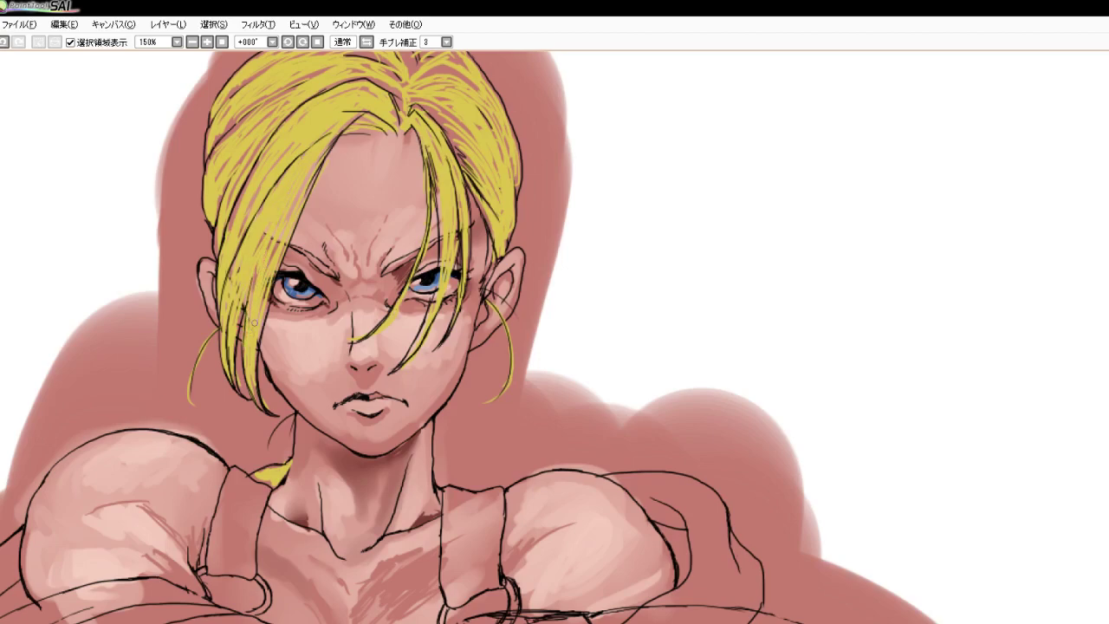
# Add pale peach highlight strands along the long fringe on the character's right side
pyautogui.scroll(-3, 404, 286)
pyautogui.scroll(3, 356, 193)
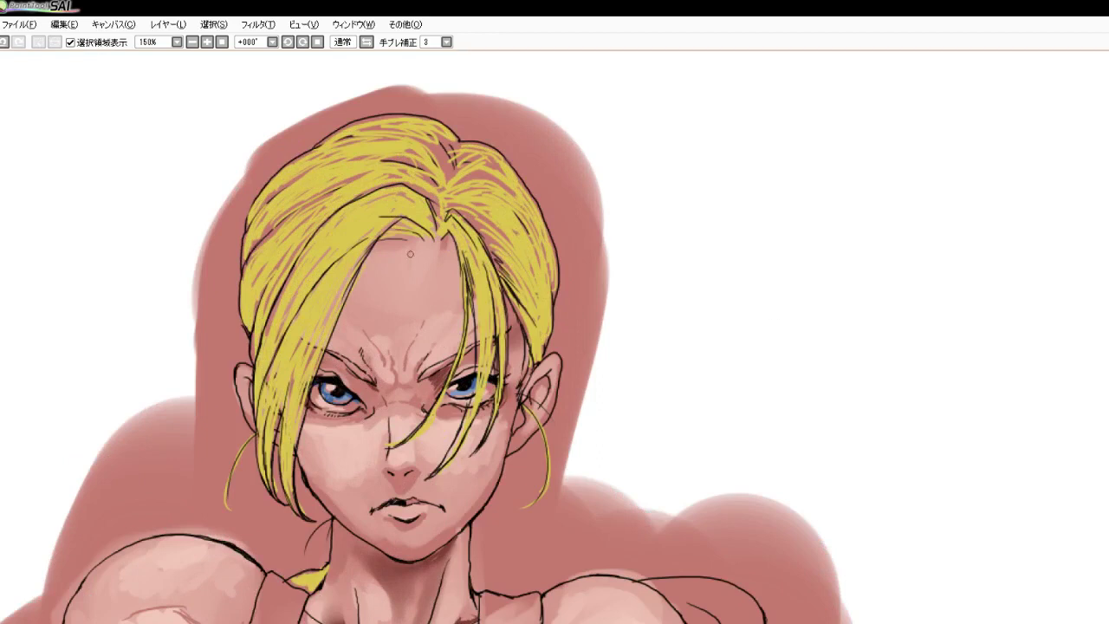
pyautogui.moveTo(304, 267)
pyautogui.mouseDown()
pyautogui.moveTo(339, 228)
pyautogui.moveTo(293, 311)
pyautogui.mouseUp()
pyautogui.moveTo(331, 253); pyautogui.dragTo(284, 320)
pyautogui.moveTo(306, 257)
pyautogui.mouseDown()
pyautogui.moveTo(271, 343)
pyautogui.moveTo(310, 304)
pyautogui.mouseUp()
pyautogui.moveTo(292, 343)
pyautogui.mouseDown()
pyautogui.moveTo(313, 296)
pyautogui.moveTo(271, 382)
pyautogui.mouseUp()
pyautogui.moveTo(323, 288); pyautogui.dragTo(277, 402)
pyautogui.moveTo(318, 305); pyautogui.dragTo(293, 357)
pyautogui.moveTo(344, 273); pyautogui.dragTo(290, 404)
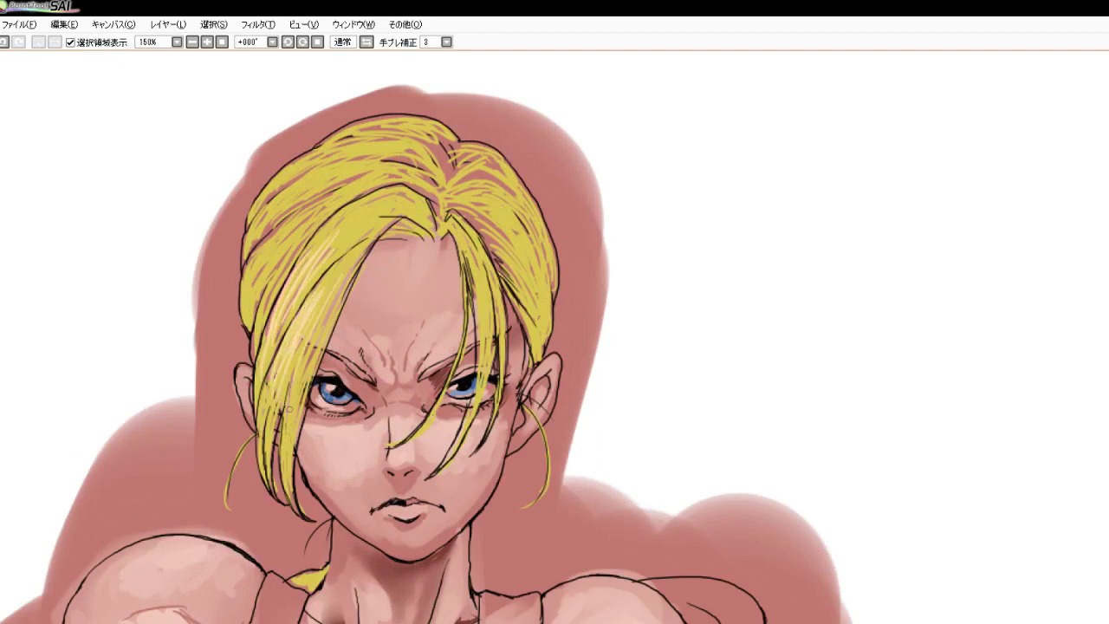
pyautogui.moveTo(323, 315); pyautogui.dragTo(295, 395)
# Add pale peach highlights to the right side hair, the crown and the hair on the left of the parting
pyautogui.moveTo(266, 289)
pyautogui.mouseDown()
pyautogui.moveTo(316, 214)
pyautogui.moveTo(253, 268)
pyautogui.moveTo(308, 210)
pyautogui.mouseUp()
pyautogui.moveTo(264, 242); pyautogui.dragTo(329, 195)
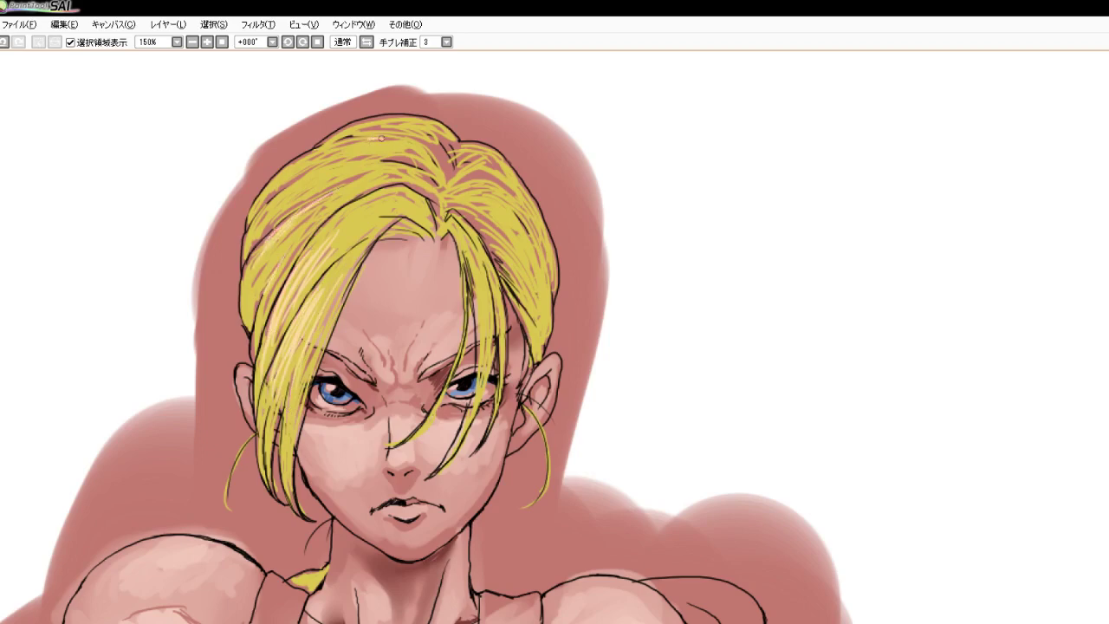
pyautogui.moveTo(382, 138)
pyautogui.mouseDown()
pyautogui.moveTo(327, 185)
pyautogui.moveTo(375, 168)
pyautogui.moveTo(334, 187)
pyautogui.mouseUp()
pyautogui.moveTo(395, 170); pyautogui.dragTo(353, 189)
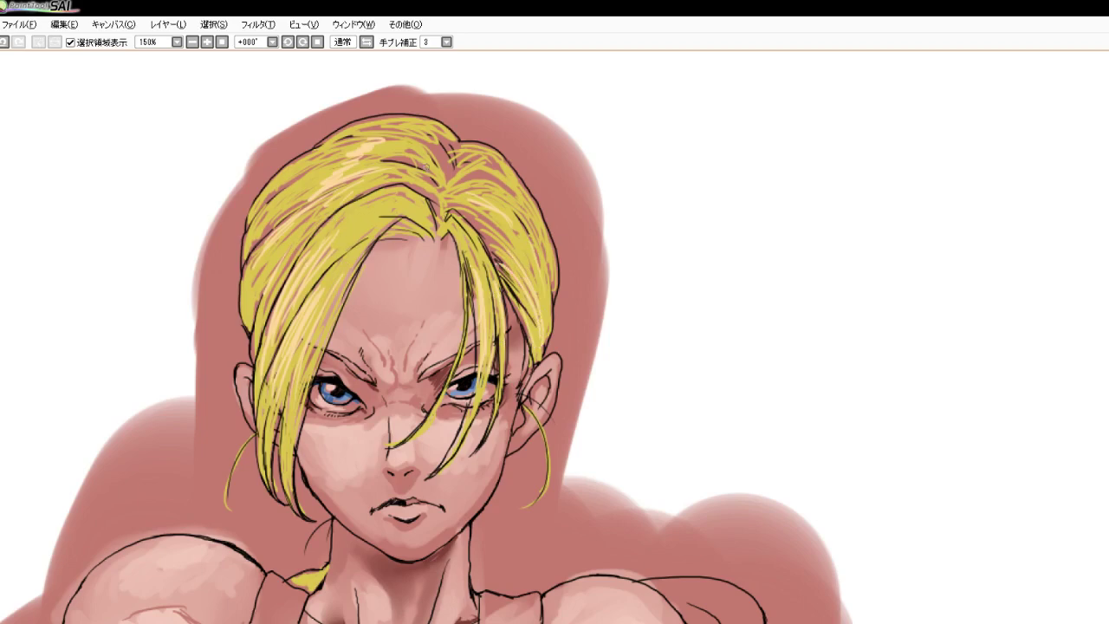
pyautogui.moveTo(454, 192)
pyautogui.mouseDown()
pyautogui.moveTo(493, 186)
pyautogui.moveTo(462, 188)
pyautogui.moveTo(428, 148)
pyautogui.moveTo(470, 186)
pyautogui.moveTo(454, 194)
pyautogui.moveTo(498, 190)
pyautogui.moveTo(445, 184)
pyautogui.moveTo(492, 178)
pyautogui.moveTo(456, 152)
pyautogui.moveTo(469, 177)
pyautogui.moveTo(458, 197)
pyautogui.moveTo(519, 207)
pyautogui.moveTo(494, 191)
pyautogui.moveTo(544, 262)
pyautogui.mouseUp()
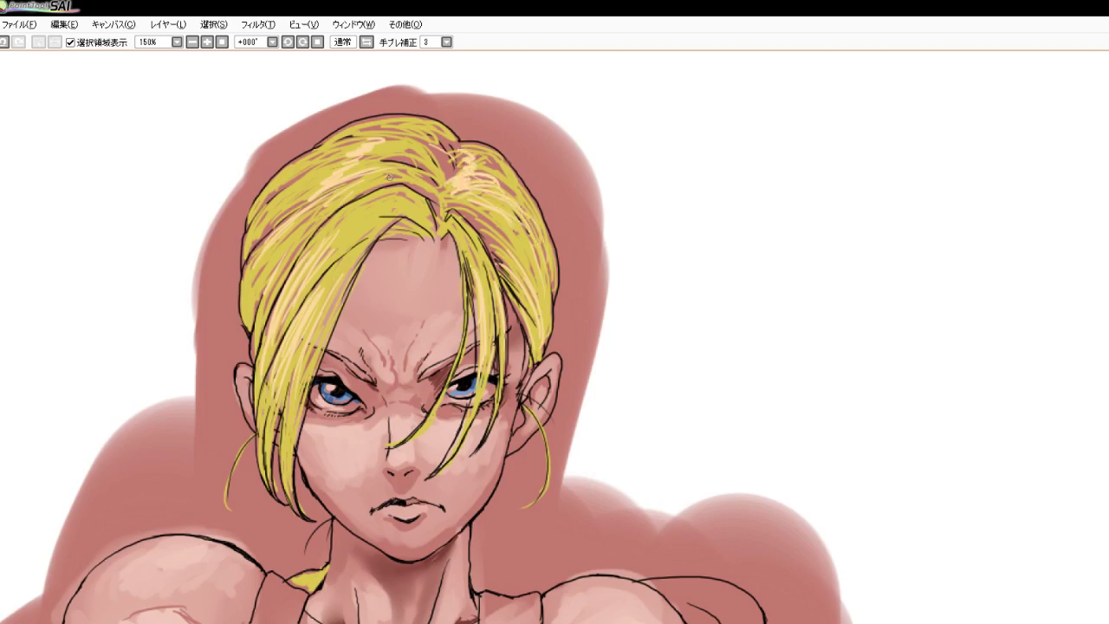
# Extend the pale highlights with fine strands across the front of the crown and down the character's right side hair
pyautogui.moveTo(387, 162); pyautogui.dragTo(345, 172)
pyautogui.moveTo(421, 169); pyautogui.dragTo(385, 170)
pyautogui.moveTo(320, 208)
pyautogui.mouseDown()
pyautogui.moveTo(281, 241)
pyautogui.moveTo(261, 295)
pyautogui.mouseUp()
pyautogui.moveTo(293, 230)
pyautogui.mouseDown()
pyautogui.moveTo(249, 319)
pyautogui.moveTo(265, 346)
pyautogui.mouseUp()
pyautogui.moveTo(269, 296); pyautogui.dragTo(259, 379)
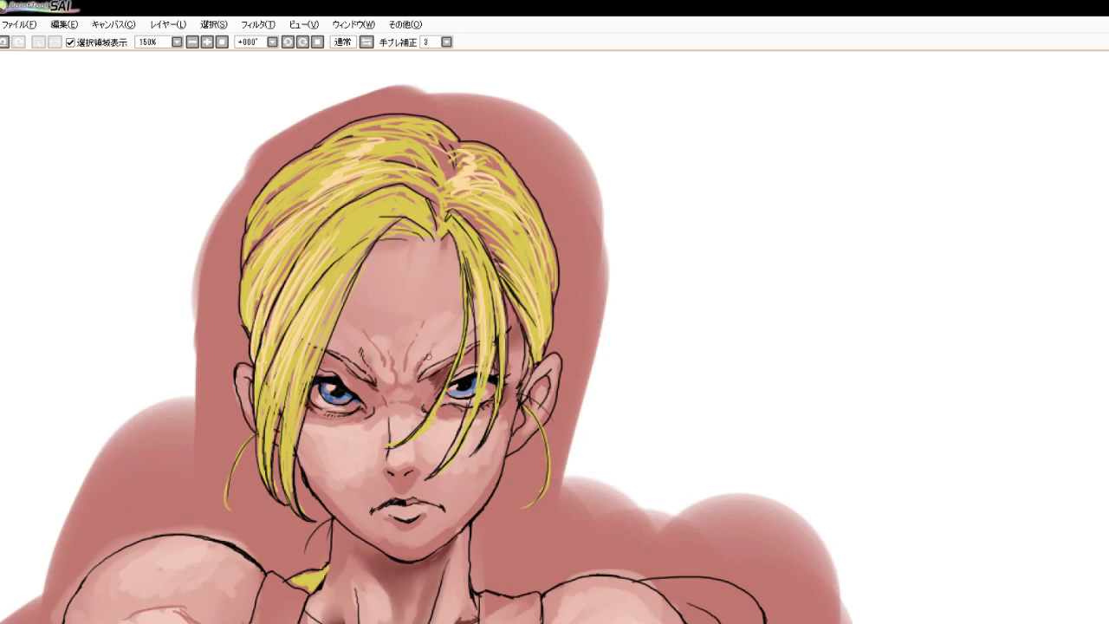
# Paint the long hanging braid and its tasselled tip yellow
pyautogui.scroll(-4, 398, 332)
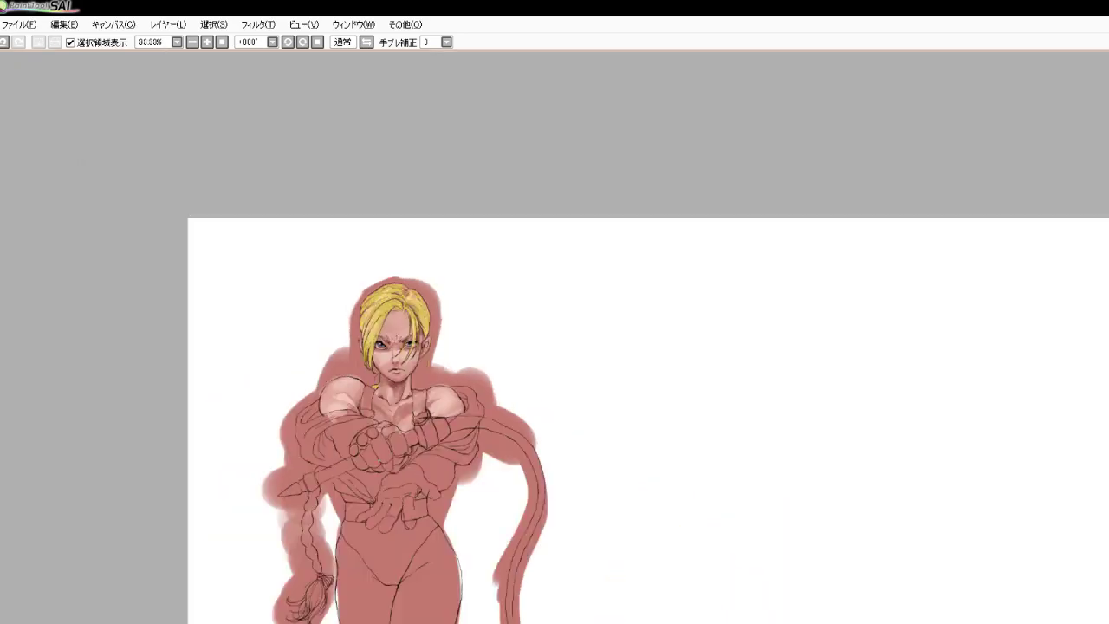
pyautogui.scroll(1, 379, 458)
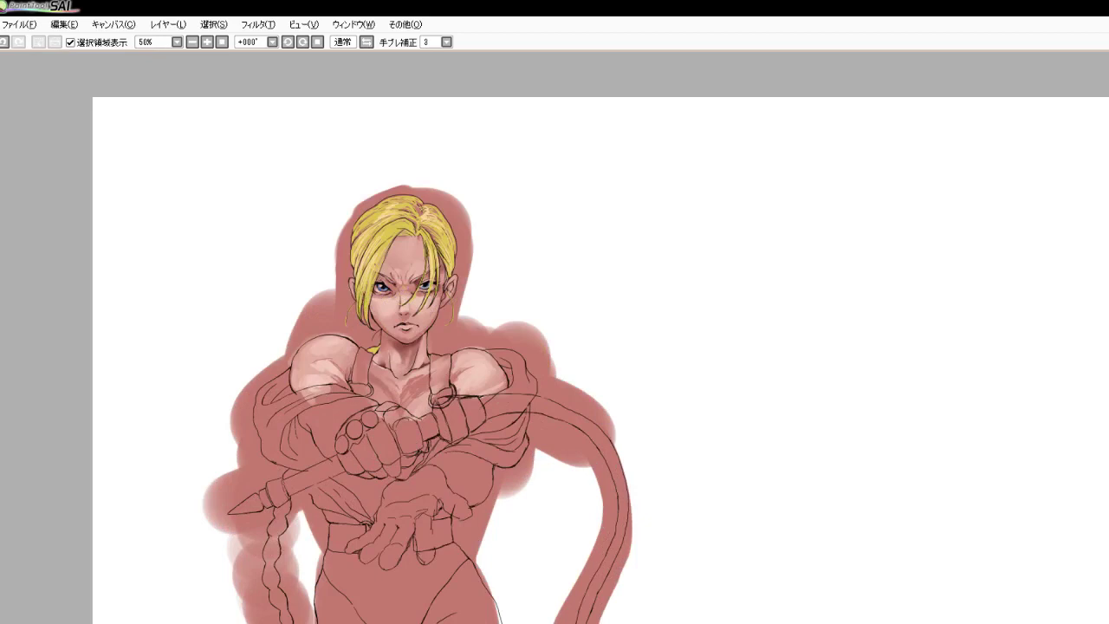
pyautogui.scroll(-2, 363, 294)
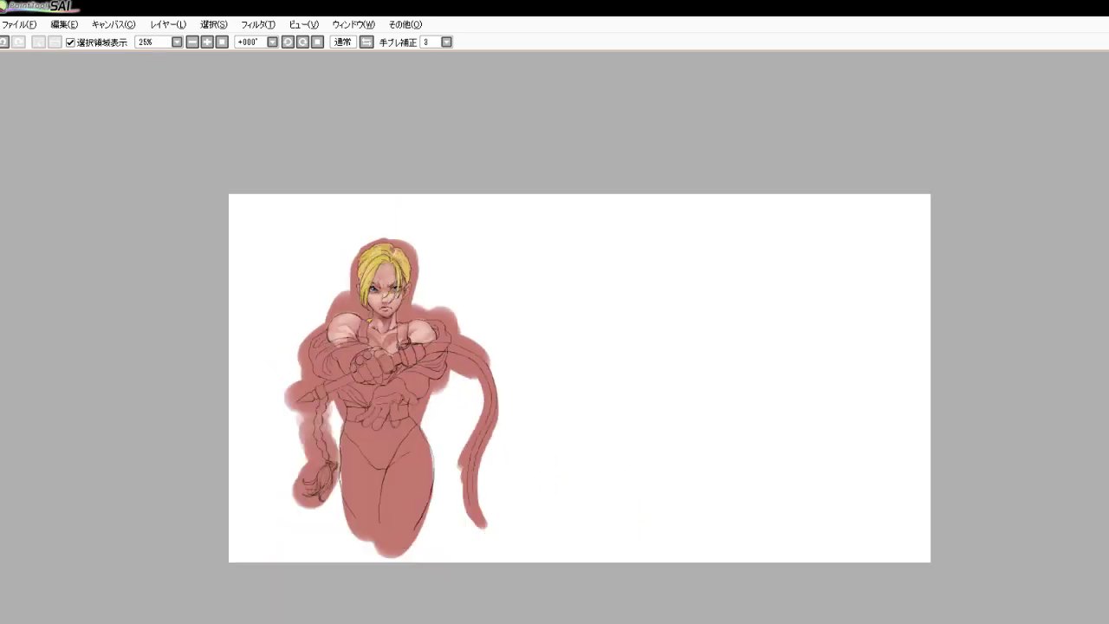
pyautogui.scroll(2, 342, 422)
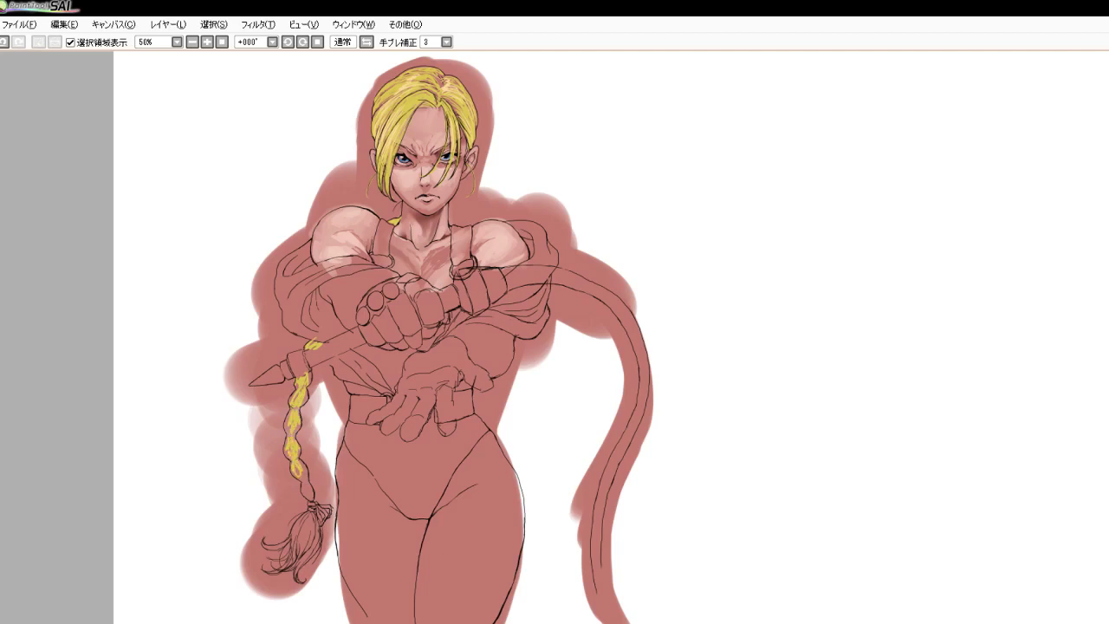
pyautogui.moveTo(307, 482); pyautogui.dragTo(298, 558)
pyautogui.moveTo(315, 521)
pyautogui.mouseDown()
pyautogui.moveTo(285, 568)
pyautogui.moveTo(295, 546)
pyautogui.mouseUp()
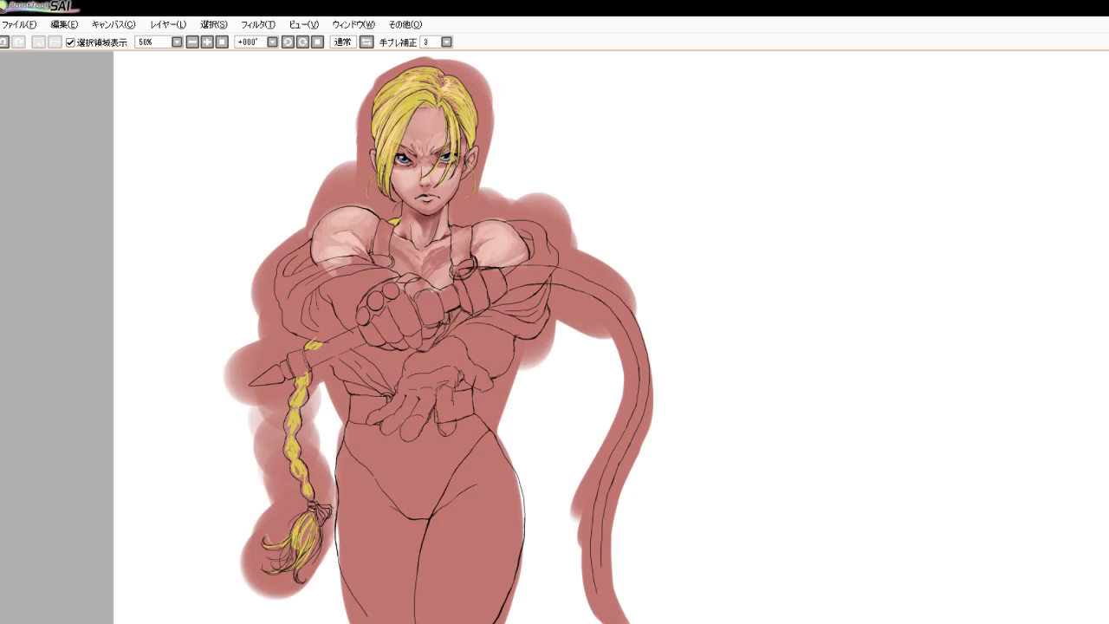
pyautogui.moveTo(319, 528); pyautogui.dragTo(311, 558)
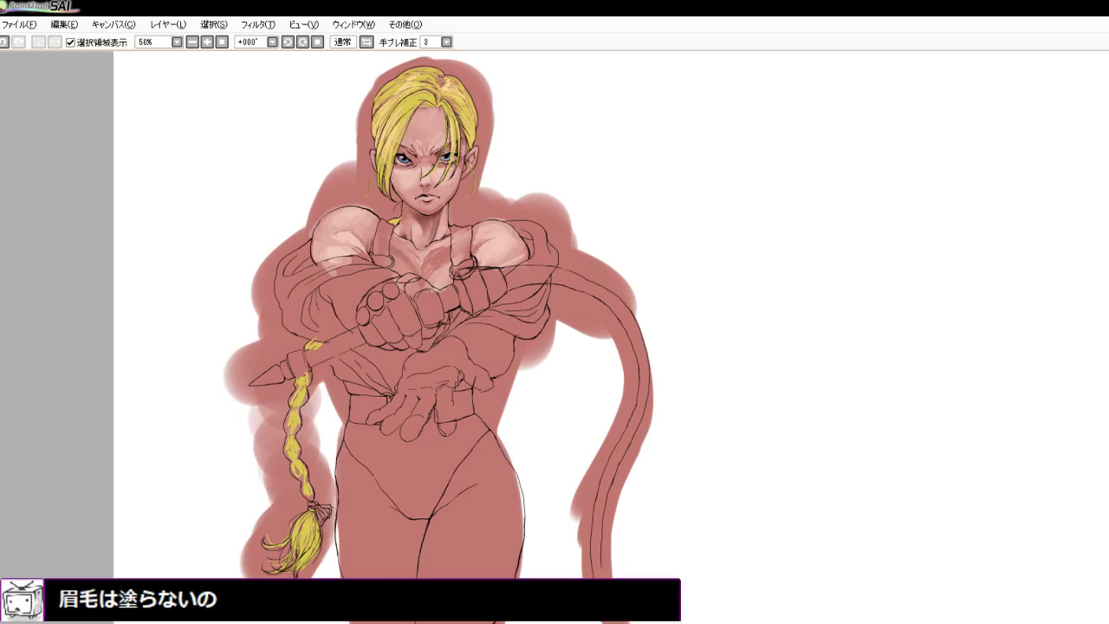
# Paint both eyebrows yellow and darken them with an olive yellow tone
pyautogui.scroll(-2, 412, 209)
pyautogui.scroll(5, 417, 186)
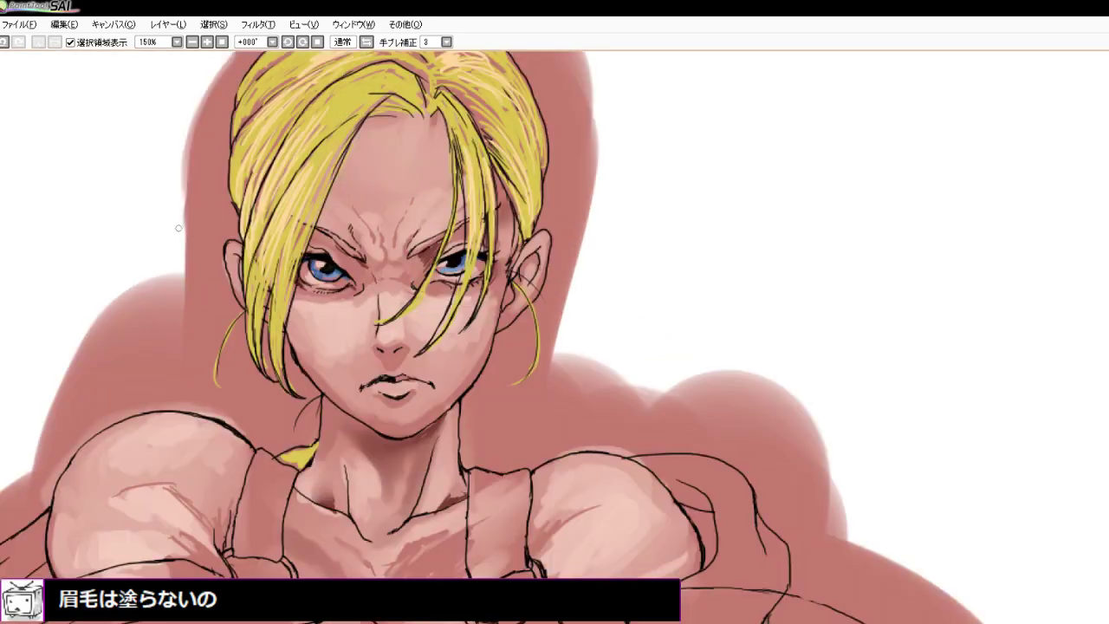
pyautogui.scroll(1, 260, 208)
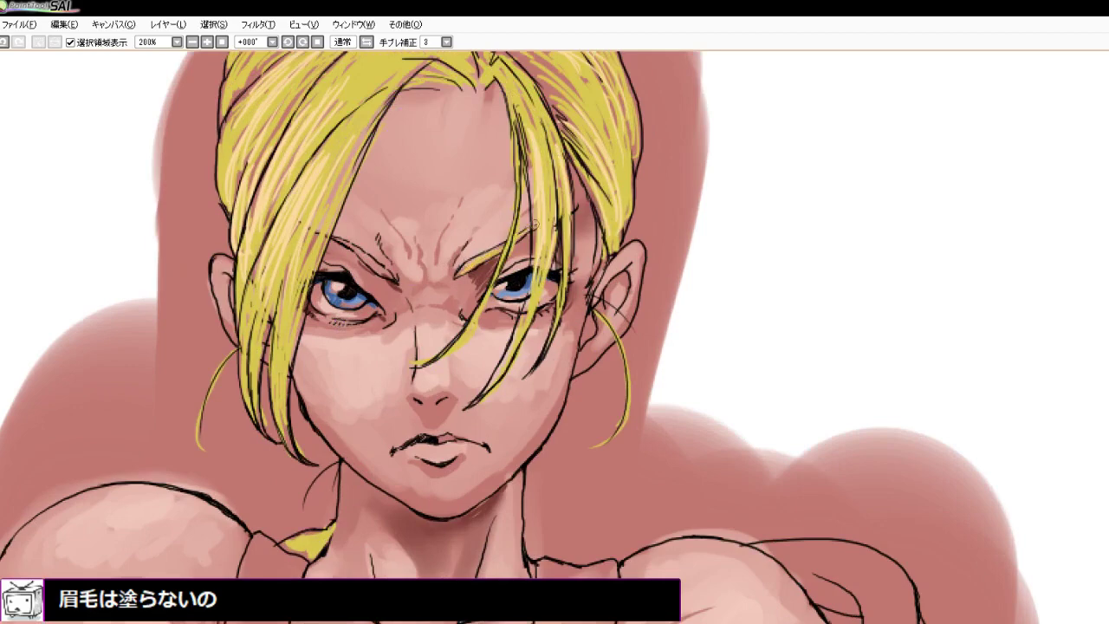
pyautogui.moveTo(367, 245)
pyautogui.mouseDown()
pyautogui.moveTo(353, 247)
pyautogui.moveTo(386, 272)
pyautogui.moveTo(400, 260)
pyautogui.mouseUp()
pyautogui.moveTo(475, 264); pyautogui.dragTo(535, 223)
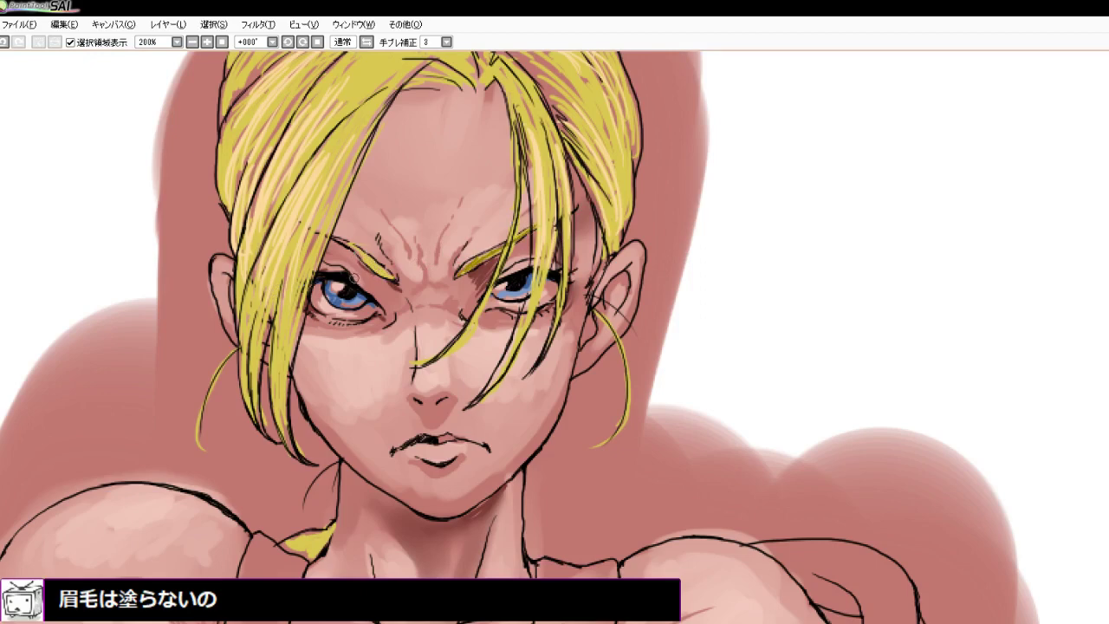
pyautogui.moveTo(379, 263)
pyautogui.mouseDown()
pyautogui.moveTo(384, 274)
pyautogui.moveTo(348, 244)
pyautogui.moveTo(363, 252)
pyautogui.mouseUp()
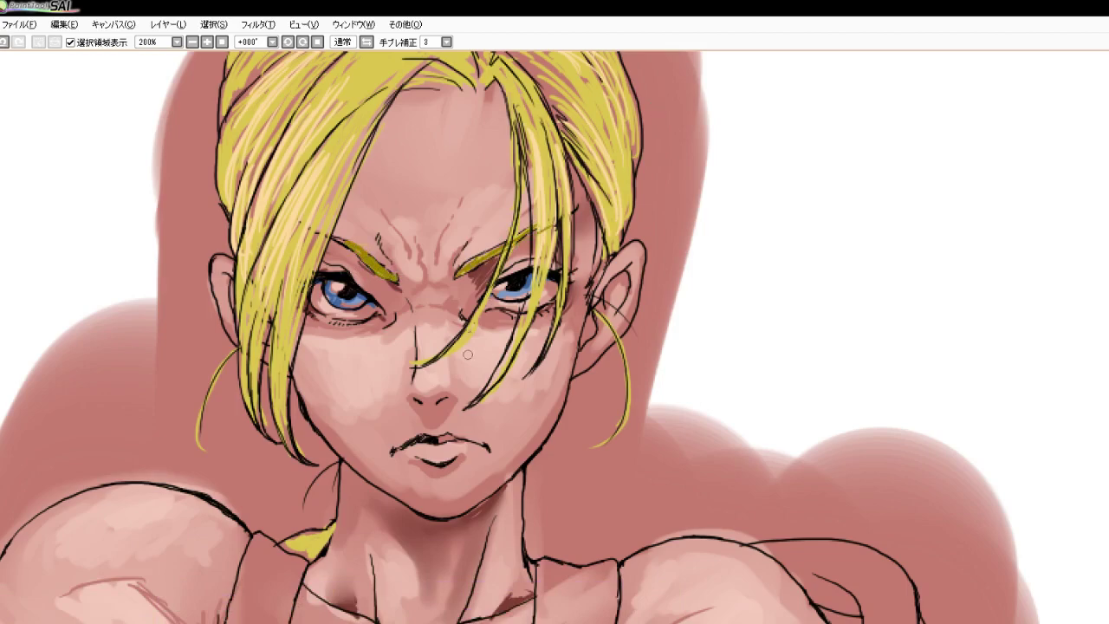
# Paint the lower lip and the right part of the upper lip red, with pale pink highlights on the lower lip
pyautogui.scroll(-3, 441, 319)
pyautogui.scroll(3, 454, 344)
pyautogui.scroll(1, 454, 344)
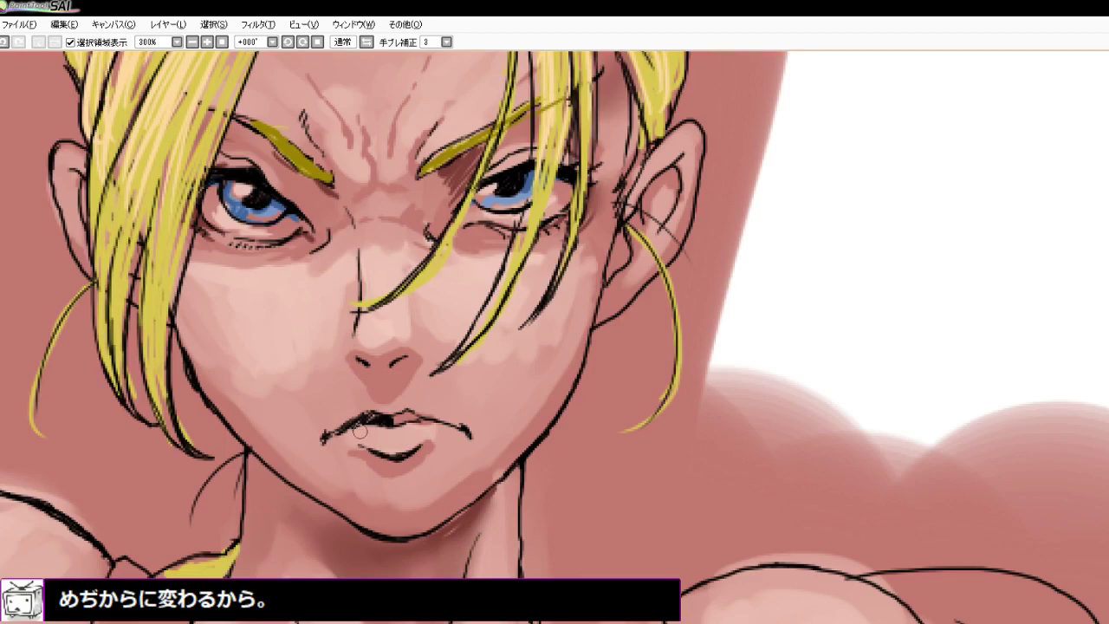
pyautogui.moveTo(361, 431)
pyautogui.mouseDown()
pyautogui.moveTo(412, 425)
pyautogui.moveTo(403, 417)
pyautogui.moveTo(435, 427)
pyautogui.moveTo(412, 434)
pyautogui.moveTo(438, 428)
pyautogui.moveTo(359, 428)
pyautogui.moveTo(406, 433)
pyautogui.moveTo(390, 442)
pyautogui.moveTo(357, 432)
pyautogui.moveTo(392, 432)
pyautogui.mouseUp()
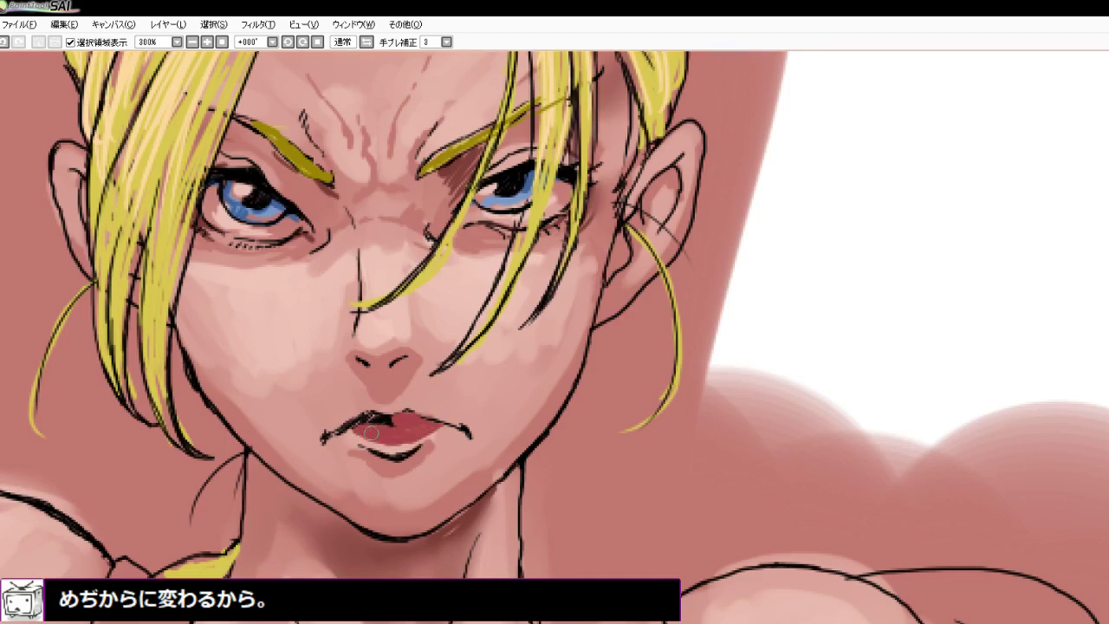
pyautogui.moveTo(386, 436)
pyautogui.mouseDown()
pyautogui.moveTo(441, 425)
pyautogui.moveTo(399, 423)
pyautogui.moveTo(421, 417)
pyautogui.moveTo(364, 423)
pyautogui.mouseUp()
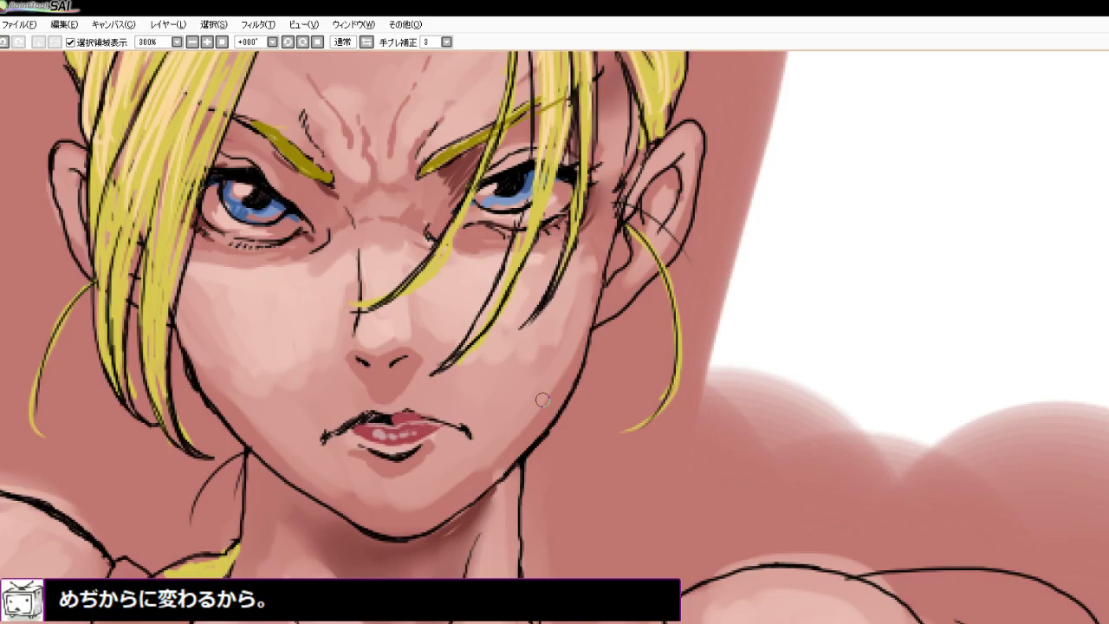
# Handwrite the caption 平成最後の in thin dark strokes on the blank canvas to the right of the character
pyautogui.scroll(-4, 501, 314)
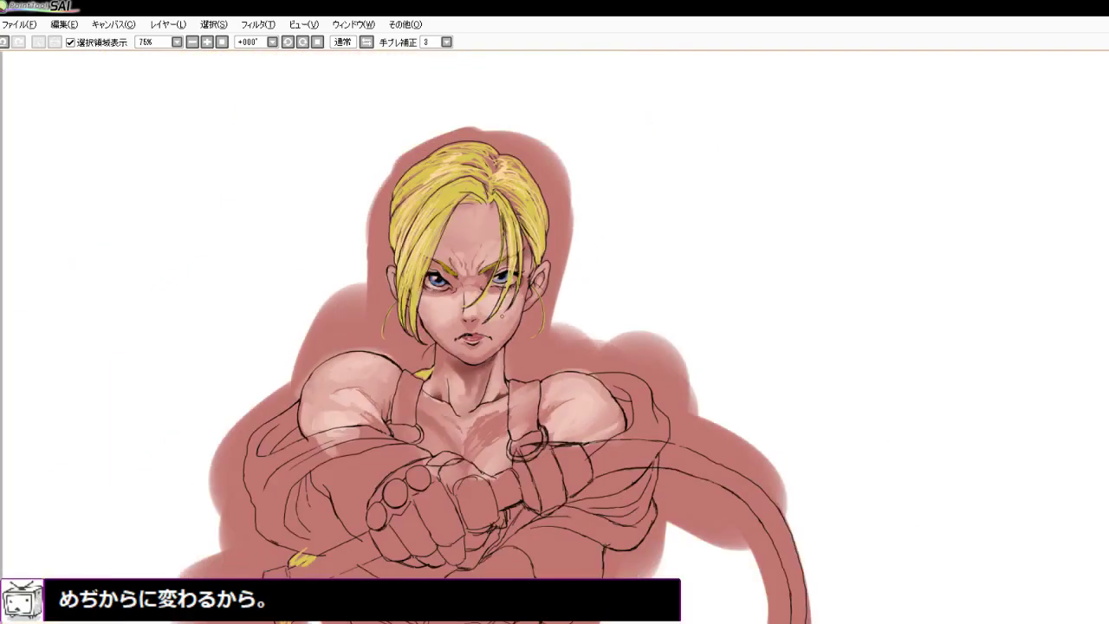
pyautogui.scroll(-3, 542, 399)
pyautogui.scroll(2, 542, 400)
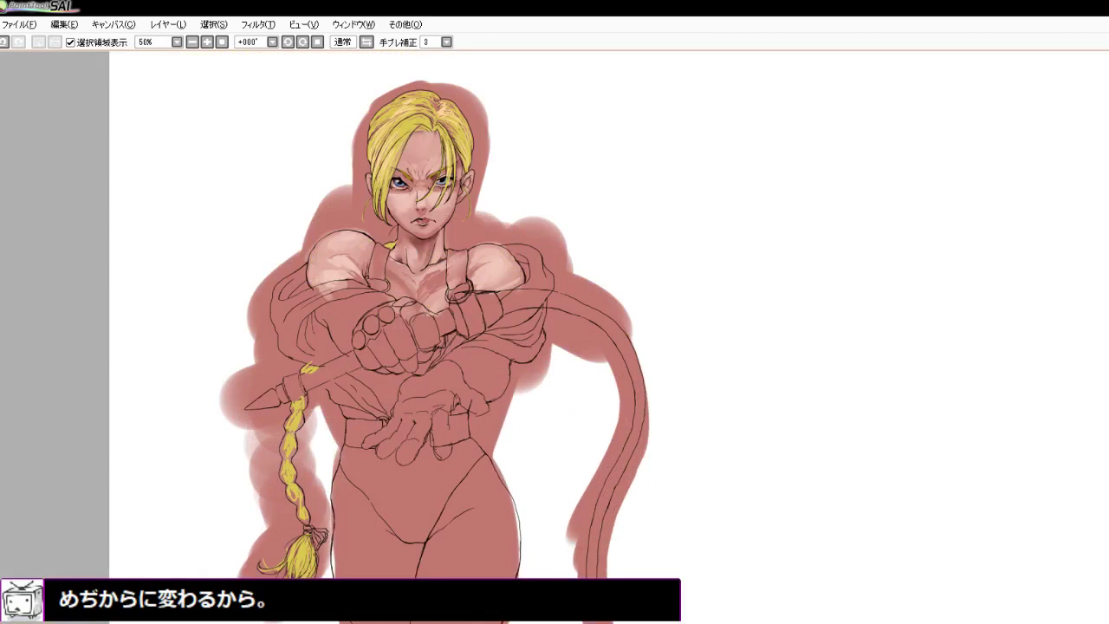
pyautogui.moveTo(542, 400); pyautogui.dragTo(412, 400)
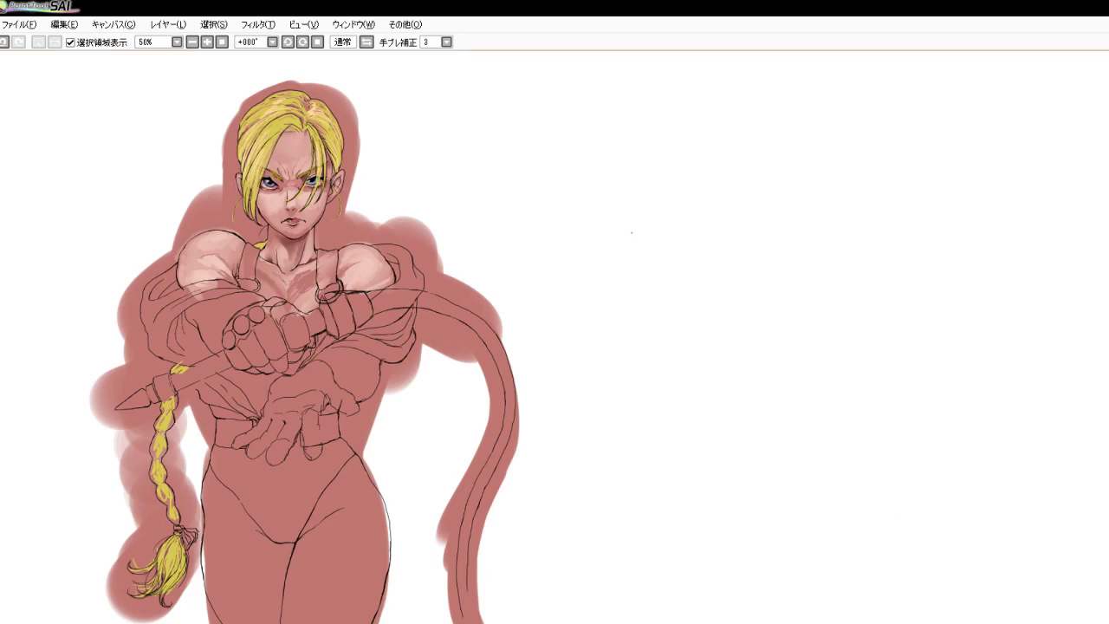
pyautogui.moveTo(557, 267); pyautogui.dragTo(587, 255)
pyautogui.moveTo(555, 288)
pyautogui.mouseDown()
pyautogui.moveTo(596, 272)
pyautogui.moveTo(577, 276)
pyautogui.mouseUp()
pyautogui.moveTo(594, 261)
pyautogui.mouseDown()
pyautogui.moveTo(577, 282)
pyautogui.moveTo(585, 303)
pyautogui.moveTo(630, 252)
pyautogui.mouseUp()
pyautogui.moveTo(605, 263); pyautogui.dragTo(609, 290)
pyautogui.moveTo(614, 238)
pyautogui.mouseDown()
pyautogui.moveTo(646, 283)
pyautogui.moveTo(613, 298)
pyautogui.mouseUp()
pyautogui.moveTo(624, 237)
pyautogui.mouseDown()
pyautogui.moveTo(633, 251)
pyautogui.moveTo(684, 255)
pyautogui.mouseUp()
pyautogui.moveTo(646, 265)
pyautogui.mouseDown()
pyautogui.moveTo(685, 251)
pyautogui.moveTo(659, 276)
pyautogui.mouseUp()
pyautogui.moveTo(651, 272)
pyautogui.mouseDown()
pyautogui.moveTo(638, 290)
pyautogui.moveTo(655, 291)
pyautogui.mouseUp()
pyautogui.moveTo(652, 265)
pyautogui.mouseDown()
pyautogui.moveTo(676, 279)
pyautogui.moveTo(656, 282)
pyautogui.mouseUp()
pyautogui.moveTo(667, 273); pyautogui.dragTo(691, 283)
pyautogui.moveTo(687, 231); pyautogui.dragTo(671, 259)
pyautogui.moveTo(707, 231)
pyautogui.mouseDown()
pyautogui.moveTo(674, 272)
pyautogui.moveTo(697, 277)
pyautogui.mouseUp()
pyautogui.moveTo(712, 230); pyautogui.dragTo(695, 255)
pyautogui.moveTo(700, 253)
pyautogui.mouseDown()
pyautogui.moveTo(730, 250)
pyautogui.moveTo(721, 259)
pyautogui.mouseUp()
pyautogui.moveTo(716, 263)
pyautogui.mouseDown()
pyautogui.moveTo(702, 282)
pyautogui.moveTo(729, 274)
pyautogui.mouseUp()
pyautogui.moveTo(743, 253)
pyautogui.mouseDown()
pyautogui.moveTo(764, 267)
pyautogui.moveTo(757, 279)
pyautogui.mouseUp()
# Handwrite the character name ソニア ベルモンド on two lines below 平成最後の, with CVL underneath
pyautogui.click(615, 365)
pyautogui.moveTo(582, 370); pyautogui.dragTo(603, 414)
pyautogui.click(636, 382)
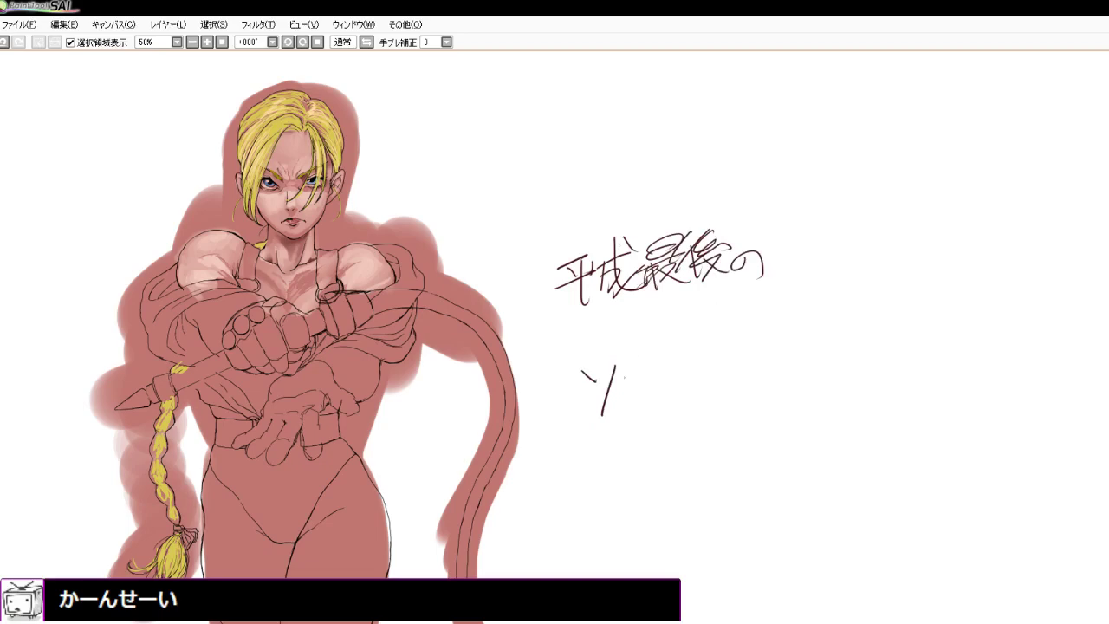
pyautogui.moveTo(624, 379)
pyautogui.mouseDown()
pyautogui.moveTo(643, 375)
pyautogui.moveTo(652, 392)
pyautogui.moveTo(675, 377)
pyautogui.moveTo(668, 395)
pyautogui.mouseUp()
pyautogui.moveTo(625, 436)
pyautogui.mouseDown()
pyautogui.moveTo(624, 457)
pyautogui.moveTo(657, 447)
pyautogui.mouseUp()
pyautogui.moveTo(644, 411); pyautogui.dragTo(658, 423)
pyautogui.moveTo(664, 423)
pyautogui.mouseDown()
pyautogui.moveTo(660, 444)
pyautogui.moveTo(709, 405)
pyautogui.mouseUp()
pyautogui.moveTo(690, 421)
pyautogui.mouseDown()
pyautogui.moveTo(712, 416)
pyautogui.moveTo(719, 430)
pyautogui.mouseUp()
pyautogui.moveTo(717, 397)
pyautogui.mouseDown()
pyautogui.moveTo(719, 427)
pyautogui.moveTo(738, 410)
pyautogui.mouseUp()
pyautogui.moveTo(738, 380)
pyautogui.mouseDown()
pyautogui.moveTo(736, 428)
pyautogui.moveTo(770, 407)
pyautogui.mouseUp()
pyautogui.moveTo(753, 385)
pyautogui.mouseDown()
pyautogui.moveTo(759, 399)
pyautogui.moveTo(771, 394)
pyautogui.mouseUp()
pyautogui.click(678, 487)
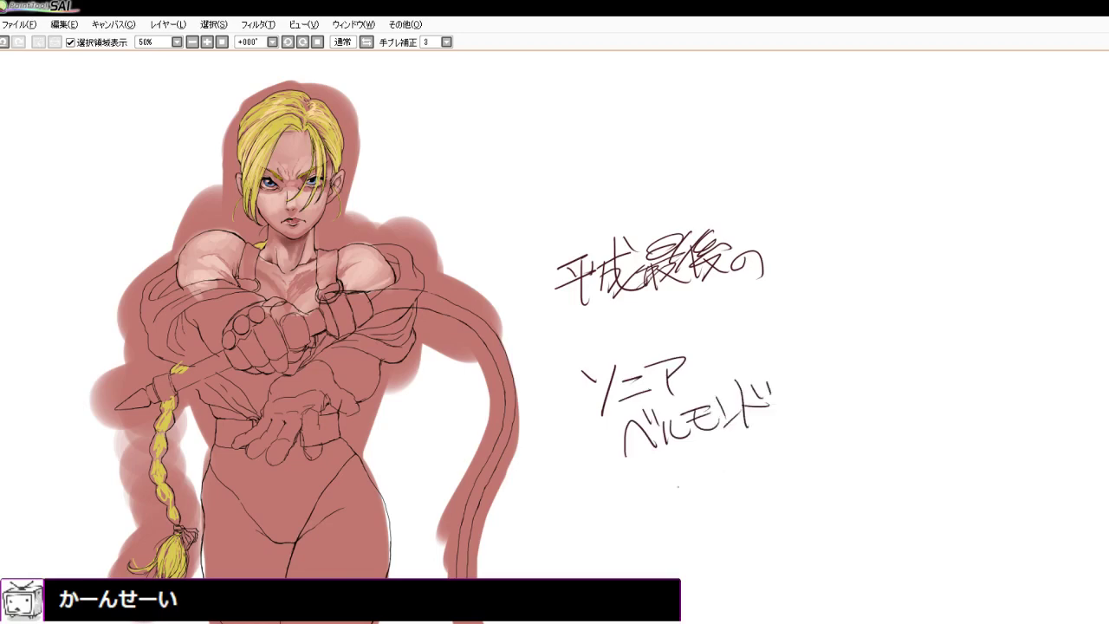
pyautogui.moveTo(690, 482)
pyautogui.mouseDown()
pyautogui.moveTo(692, 511)
pyautogui.moveTo(712, 473)
pyautogui.moveTo(747, 492)
pyautogui.mouseUp()
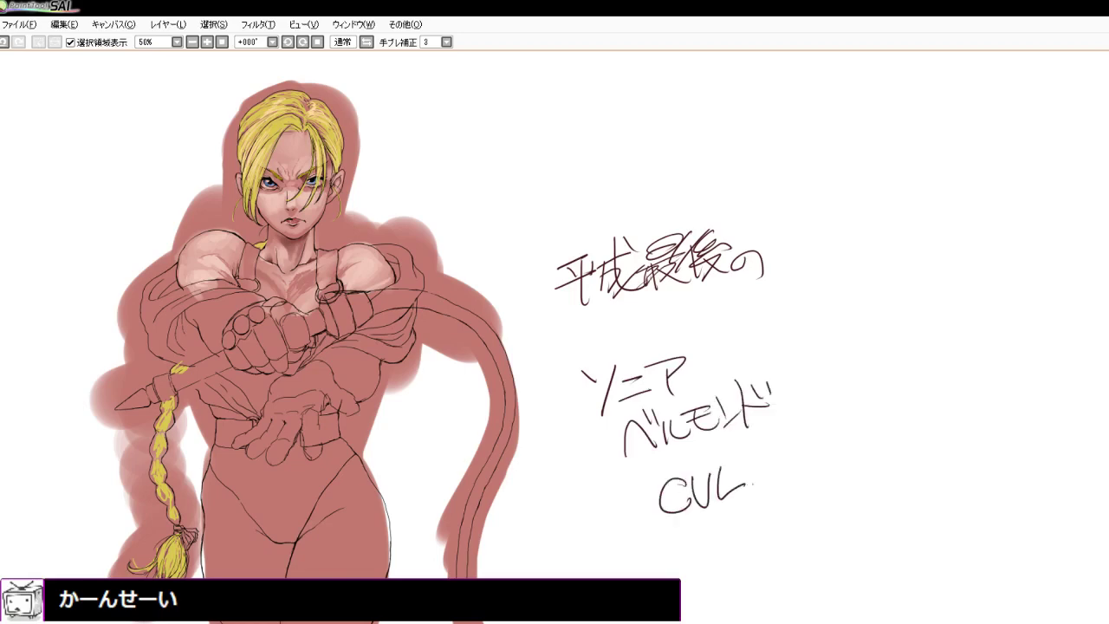